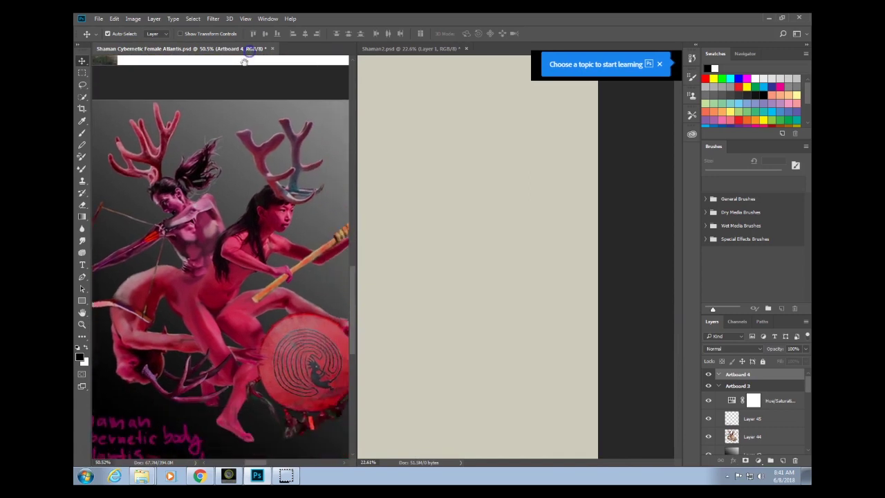
Load the megapack brush set from the Kyle folder on the desktop and expand its group among the Photoshop brushes.
{"action": "left_click_drag", "start_coordinate": [229, 183], "coordinate": [209, 243]}
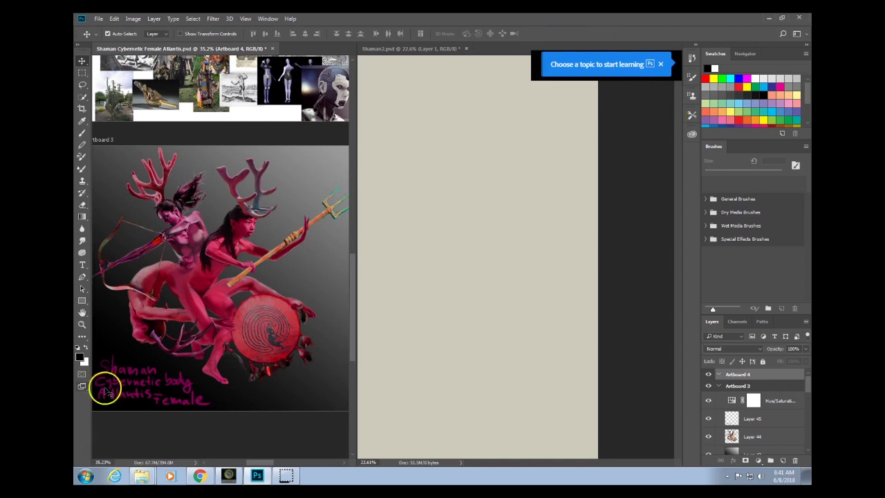
{"action": "key", "text": "alt+Tab"}
{"action": "key", "text": "alt+Tab"}
{"action": "key", "text": "alt+Tab"}
{"action": "key", "text": "alt+Tab"}
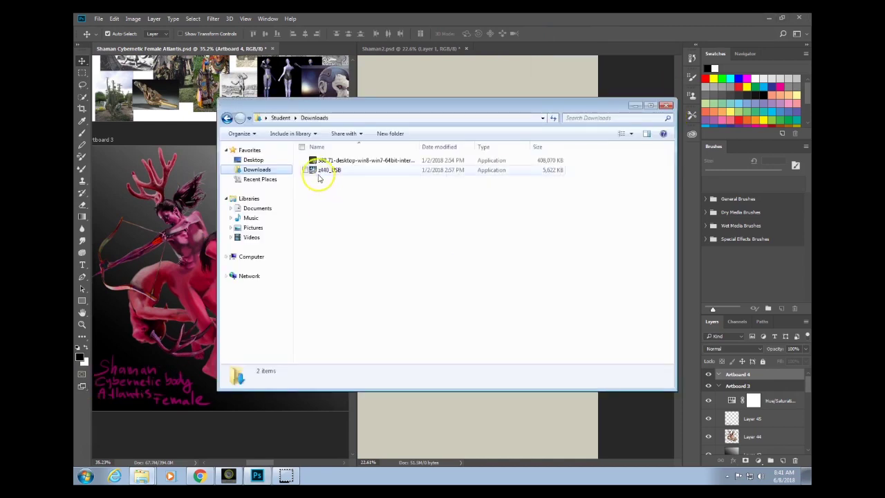
{"action": "left_click", "coordinate": [253, 160]}
{"action": "left_click", "coordinate": [497, 162]}
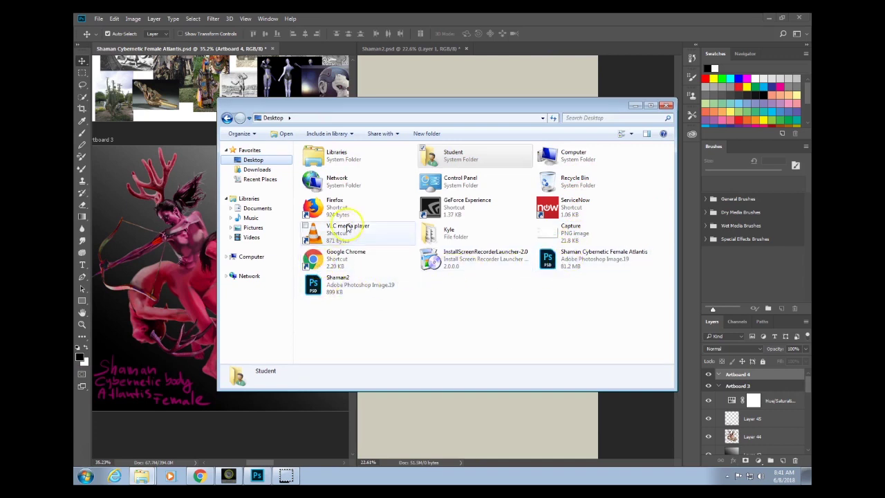
{"action": "left_click", "coordinate": [256, 170]}
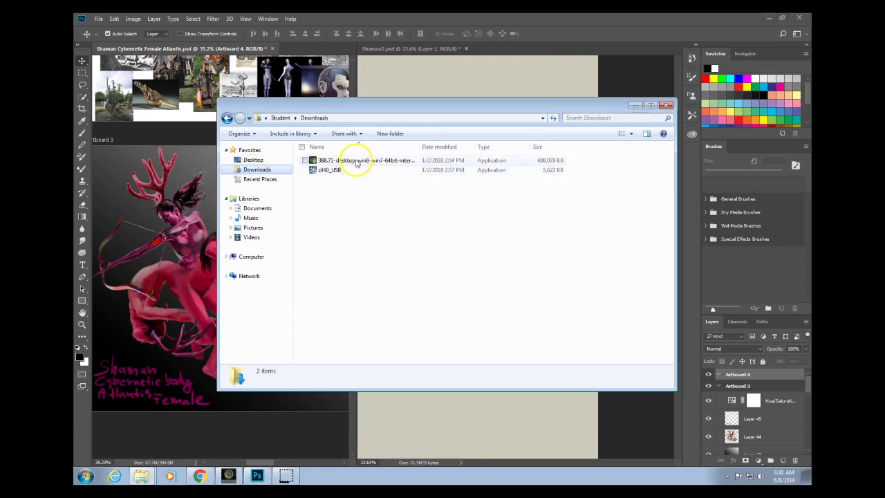
{"action": "left_click", "coordinate": [254, 160]}
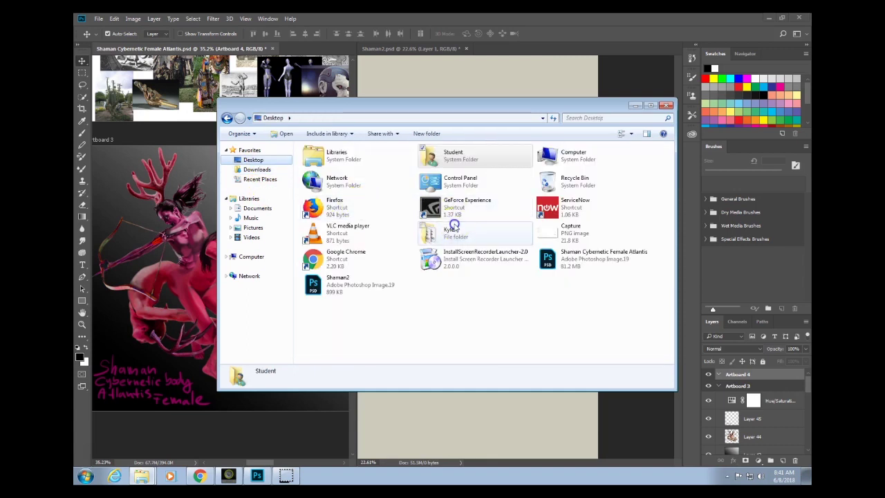
{"action": "double_click", "coordinate": [443, 233]}
{"action": "double_click", "coordinate": [325, 258]}
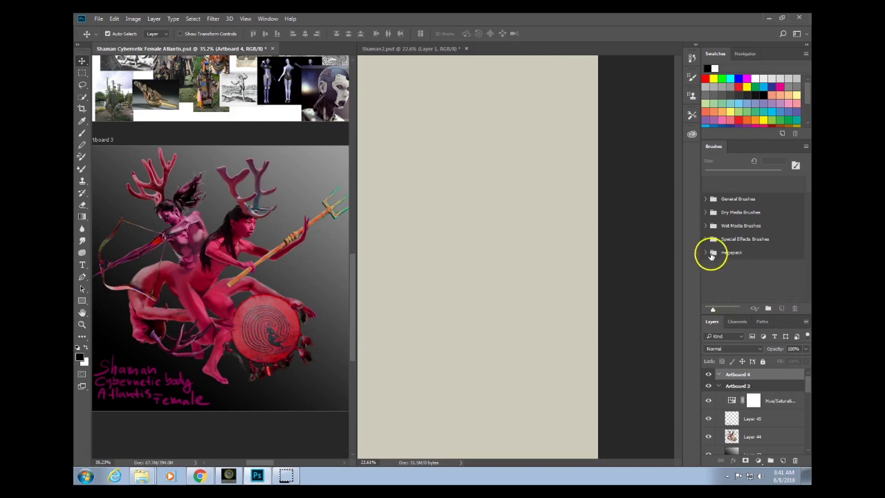
{"action": "left_click", "coordinate": [706, 252]}
{"action": "left_click_drag", "start_coordinate": [806, 235], "coordinate": [809, 256]}
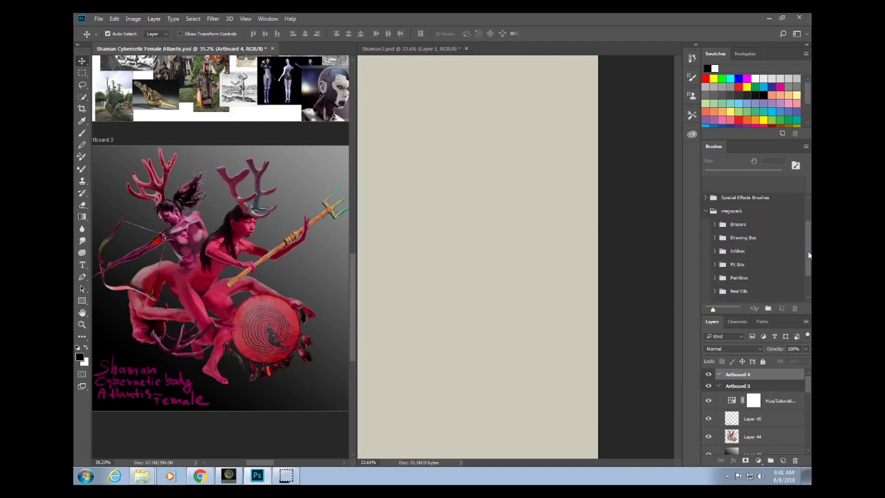
Paint two thick, soft black strokes meeting in a V on Layer 1 of Shaman2.psd with a 400 px brush.
{"action": "left_click", "coordinate": [551, 350]}
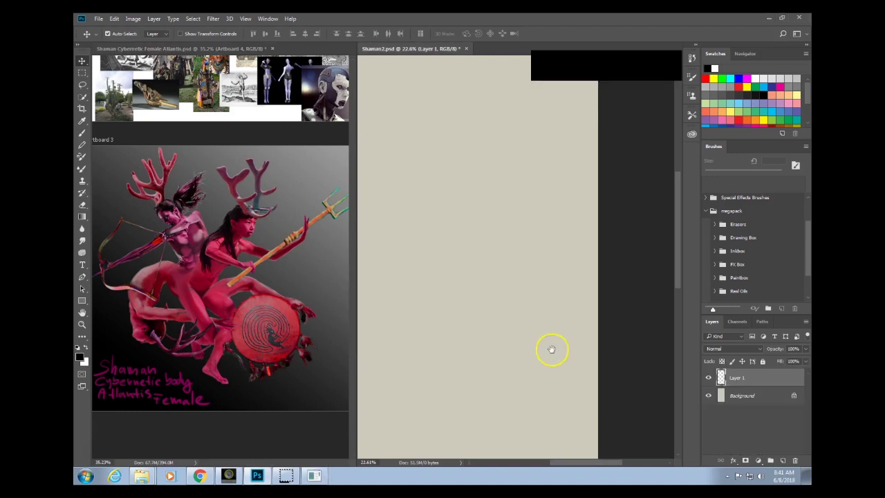
{"action": "left_click_drag", "start_coordinate": [551, 350], "coordinate": [614, 393]}
{"action": "left_click_drag", "start_coordinate": [568, 333], "coordinate": [583, 282]}
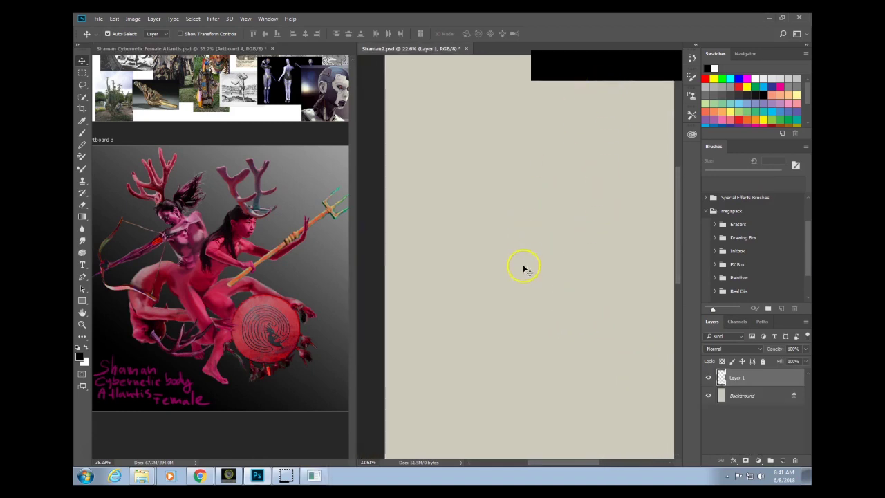
{"action": "key", "text": "b"}
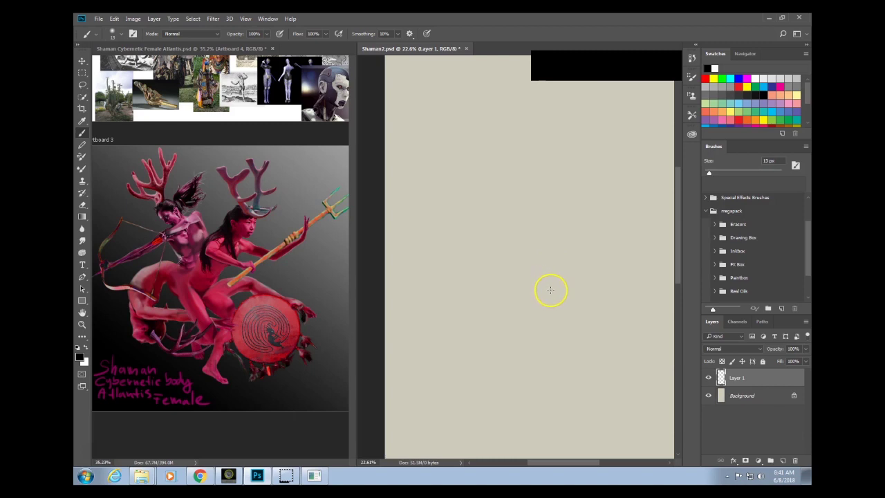
{"action": "key", "text": "bracketright"}
{"action": "key", "text": "bracketright"}
{"action": "key", "text": "bracketright"}
{"action": "key", "text": "bracketright"}
{"action": "key", "text": "bracketright"}
{"action": "key", "text": "bracketright"}
{"action": "key", "text": "bracketright"}
{"action": "key", "text": "bracketright"}
{"action": "key", "text": "bracketright"}
{"action": "key", "text": "bracketright"}
{"action": "key", "text": "bracketright"}
{"action": "key", "text": "bracketright"}
{"action": "key", "text": "bracketright"}
{"action": "key", "text": "bracketright"}
{"action": "key", "text": "bracketleft"}
{"action": "key", "text": "bracketleft"}
{"action": "key", "text": "bracketleft"}
{"action": "key", "text": "bracketleft"}
{"action": "key", "text": "bracketleft"}
{"action": "key", "text": "bracketleft"}
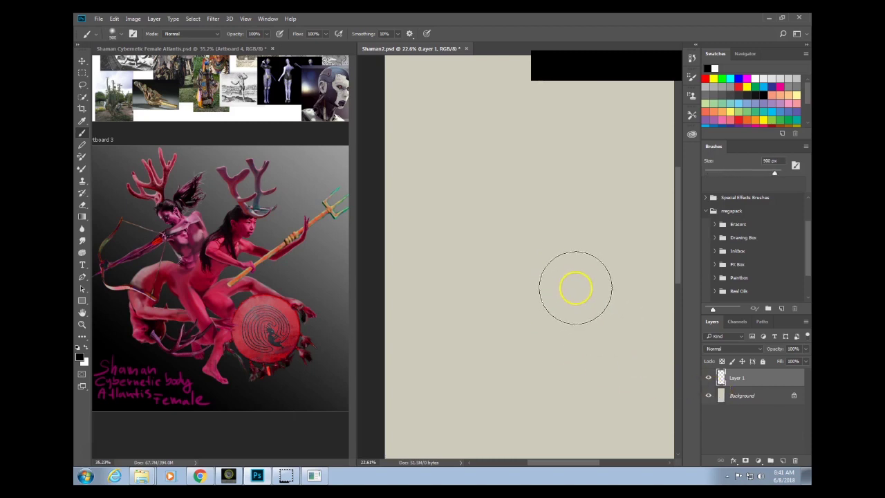
{"action": "left_click_drag", "start_coordinate": [557, 247], "coordinate": [500, 332]}
{"action": "left_click_drag", "start_coordinate": [550, 170], "coordinate": [495, 338]}
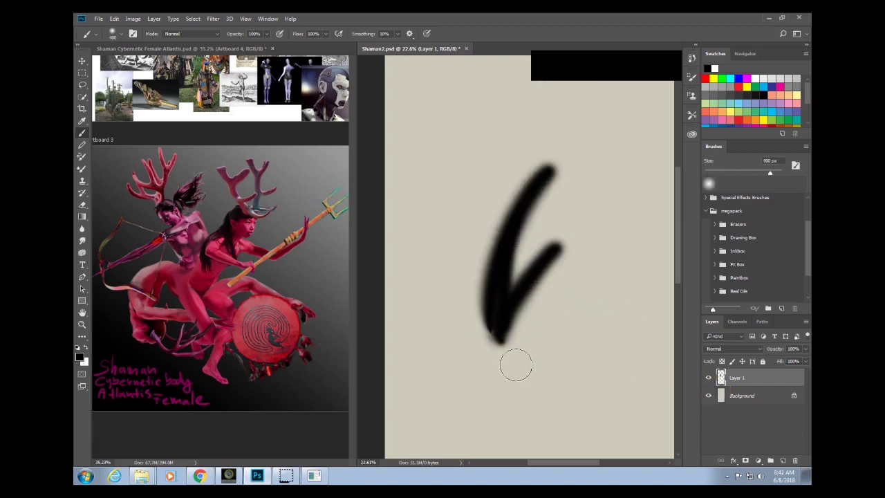
Expand the Drawing Box brushes and try the Grit Smudge brush beside the short black stroke.
{"action": "left_click", "coordinate": [715, 238]}
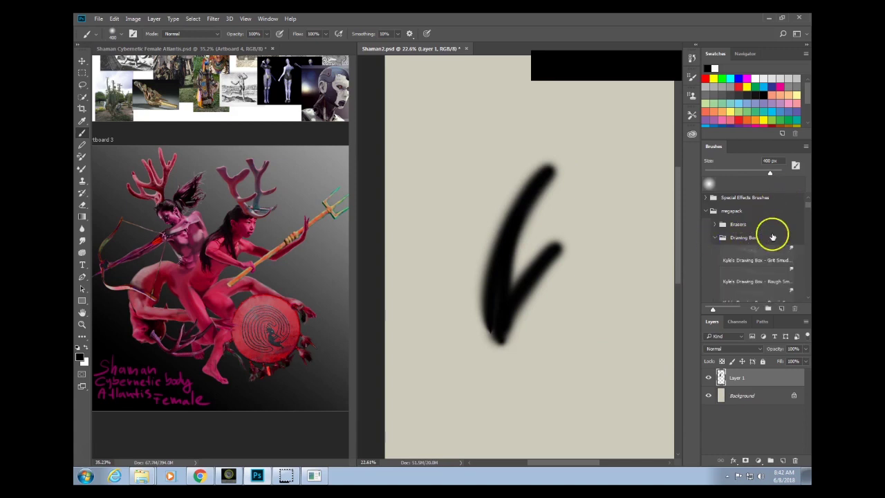
{"action": "left_click", "coordinate": [769, 258]}
{"action": "left_click_drag", "start_coordinate": [561, 220], "coordinate": [588, 198]}
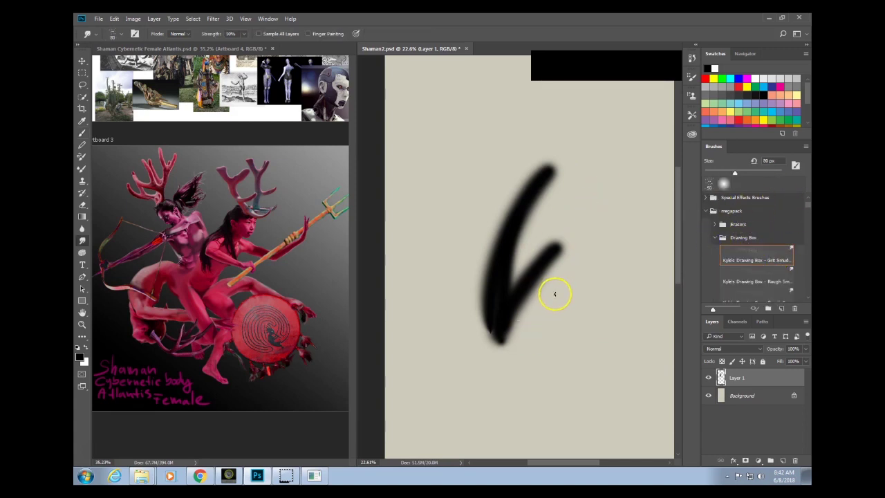
Draw a thin line along the short black stroke with the 7 px Drawing Box Animator brush, and a bolder looped stroke at 25 px.
{"action": "scroll", "coordinate": [802, 284], "scroll_direction": "down", "scroll_amount": 3}
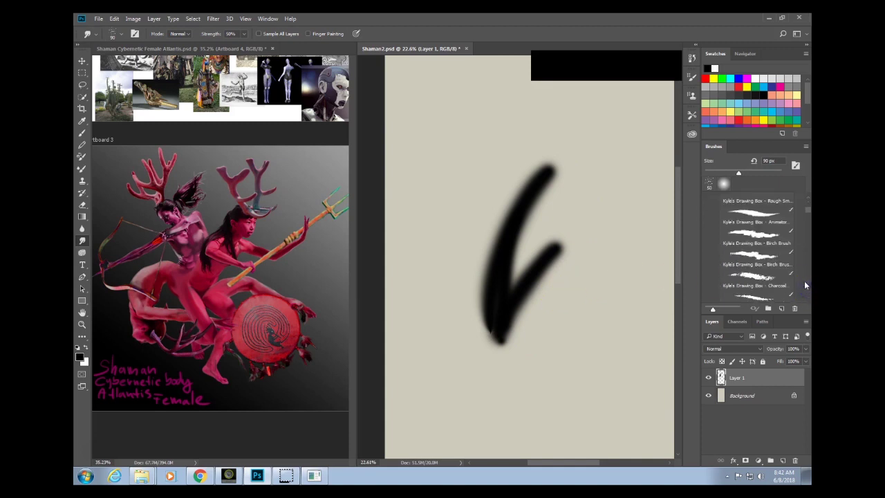
{"action": "left_click", "coordinate": [764, 218]}
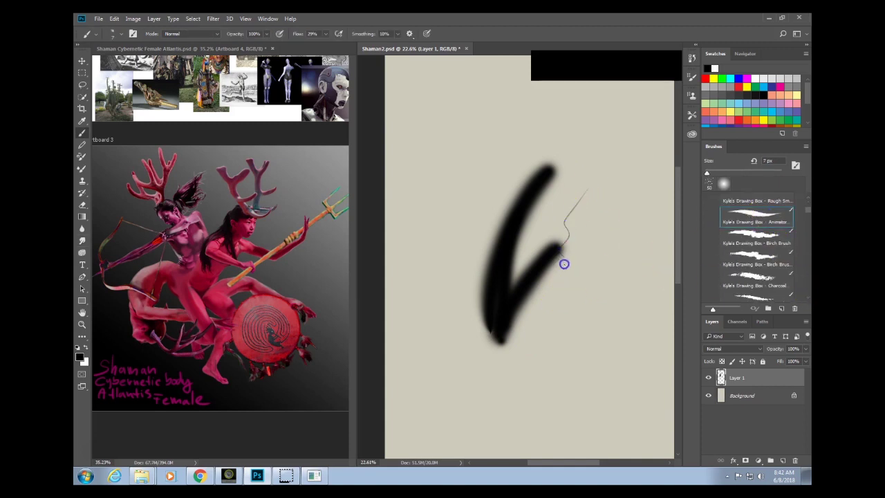
{"action": "left_click_drag", "start_coordinate": [564, 264], "coordinate": [516, 320]}
{"action": "key", "text": "]"}
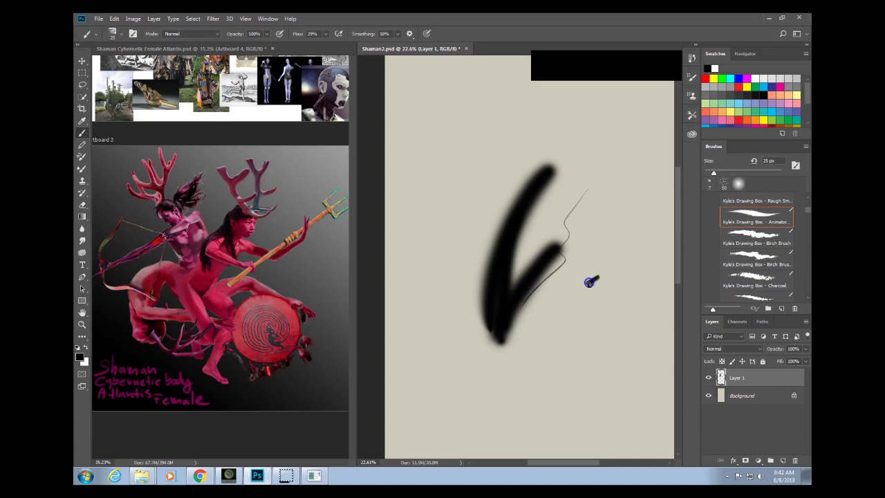
{"action": "left_click_drag", "start_coordinate": [589, 282], "coordinate": [659, 239]}
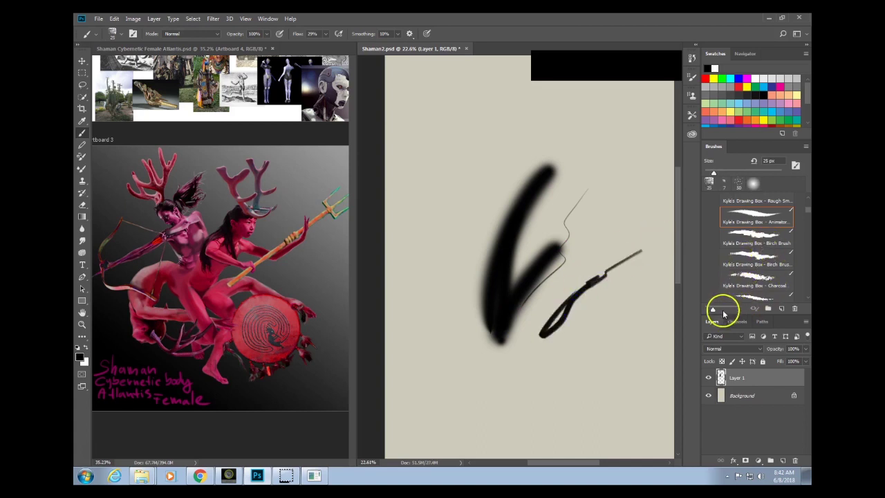
Widen the brush presets to two columns and scribble below the looped stroke with a Drawing Box Charcoal brush at 30 px.
{"action": "left_click_drag", "start_coordinate": [713, 309], "coordinate": [645, 316]}
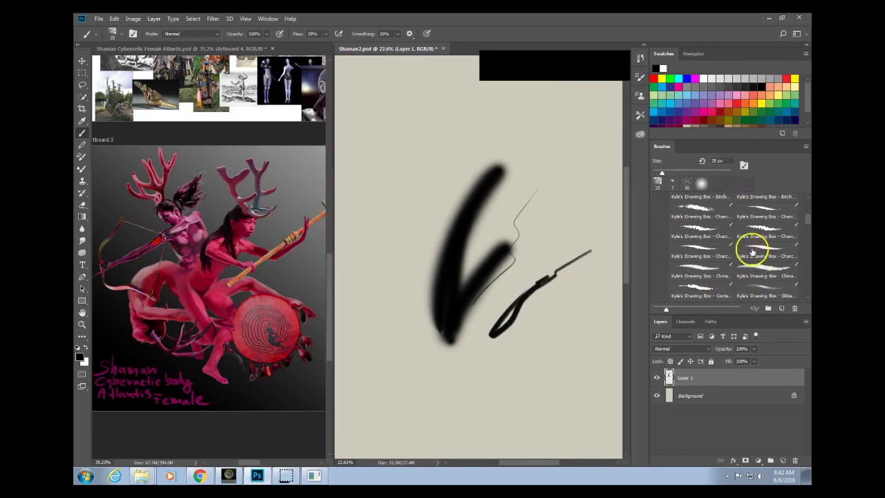
{"action": "left_click", "coordinate": [702, 232]}
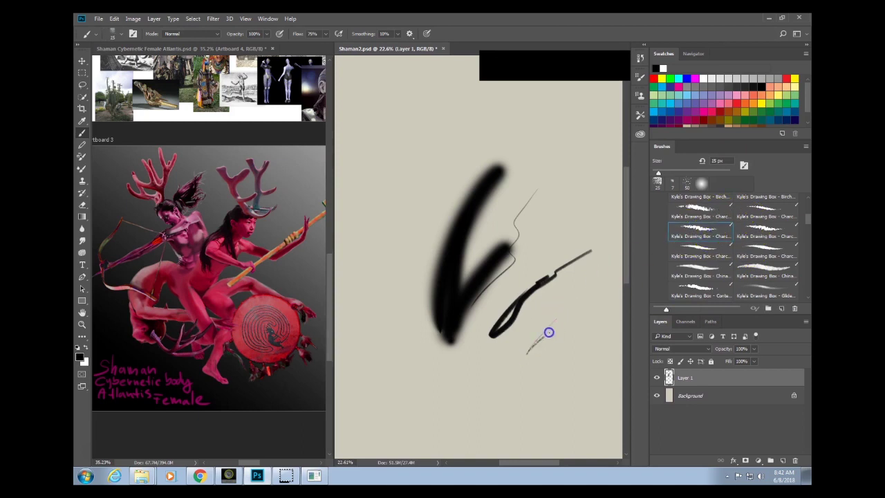
{"action": "key", "text": "bracketright"}
{"action": "mouse_move", "coordinate": [559, 322]}
{"action": "left_mouse_down"}
{"action": "mouse_move", "coordinate": [460, 387]}
{"action": "mouse_move", "coordinate": [543, 319]}
{"action": "left_mouse_up"}
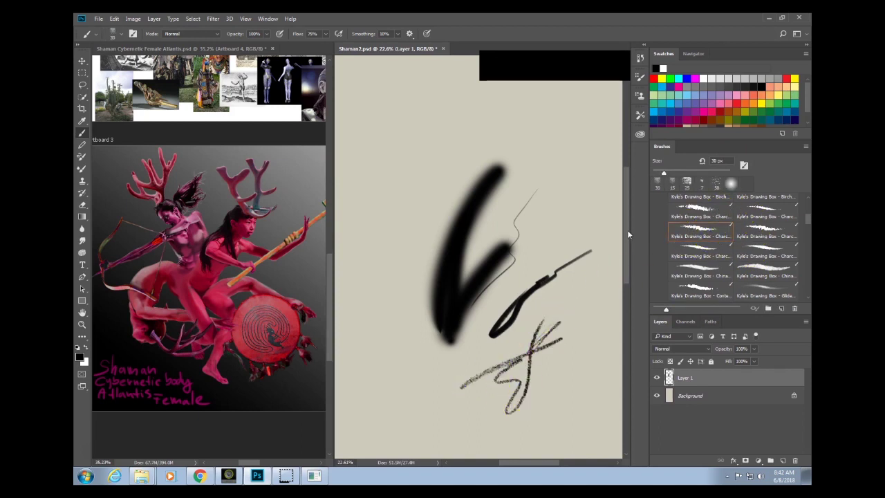
Compare neighbouring Charcoal brushes and sketch hatching and looping ovals left of the thick strokes, enlarging the brush to 35 px.
{"action": "left_click", "coordinate": [772, 232]}
{"action": "left_click", "coordinate": [765, 244]}
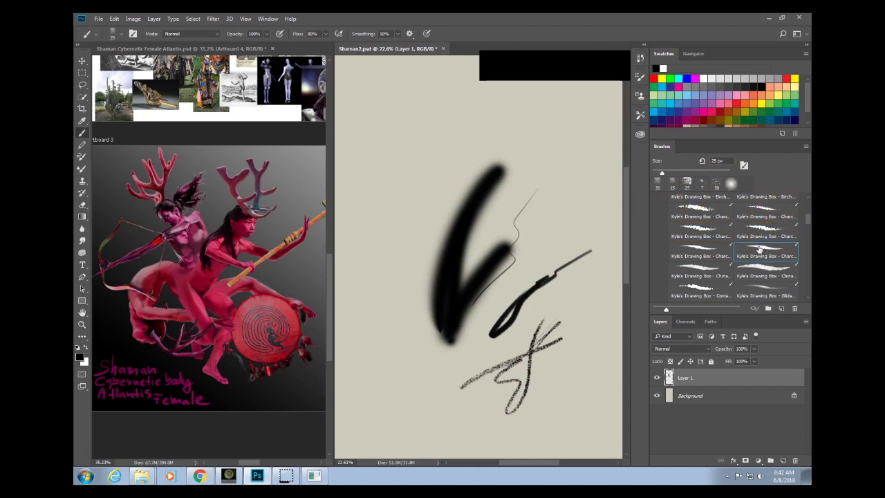
{"action": "left_click", "coordinate": [766, 231]}
{"action": "mouse_move", "coordinate": [453, 208]}
{"action": "left_mouse_down"}
{"action": "mouse_move", "coordinate": [397, 336]}
{"action": "mouse_move", "coordinate": [398, 361]}
{"action": "left_mouse_up"}
{"action": "key", "text": "bracketright"}
{"action": "key", "text": "bracketright"}
{"action": "mouse_move", "coordinate": [443, 246]}
{"action": "left_mouse_down"}
{"action": "mouse_move", "coordinate": [399, 289]}
{"action": "mouse_move", "coordinate": [413, 241]}
{"action": "left_mouse_up"}
{"action": "mouse_move", "coordinate": [422, 198]}
{"action": "left_mouse_down"}
{"action": "mouse_move", "coordinate": [406, 274]}
{"action": "mouse_move", "coordinate": [397, 201]}
{"action": "mouse_move", "coordinate": [410, 235]}
{"action": "left_mouse_up"}
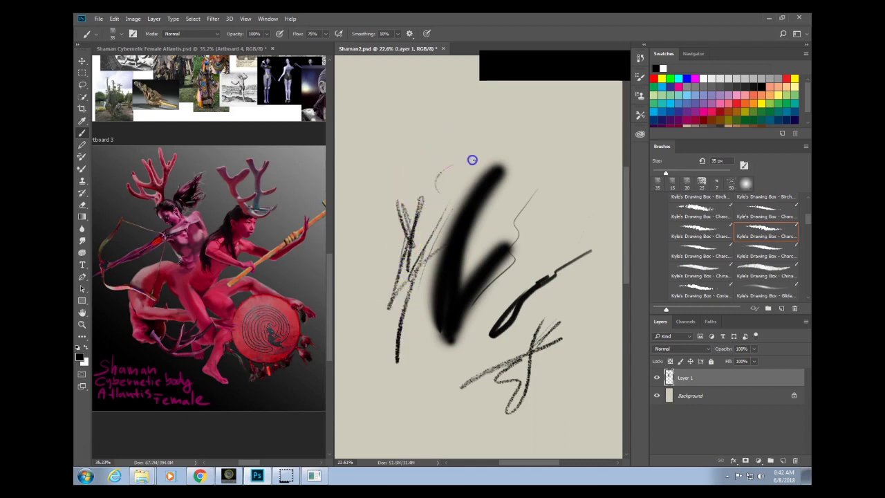
{"action": "mouse_move", "coordinate": [496, 194]}
{"action": "left_mouse_down"}
{"action": "mouse_move", "coordinate": [412, 175]}
{"action": "mouse_move", "coordinate": [489, 175]}
{"action": "mouse_move", "coordinate": [413, 170]}
{"action": "mouse_move", "coordinate": [478, 228]}
{"action": "left_mouse_up"}
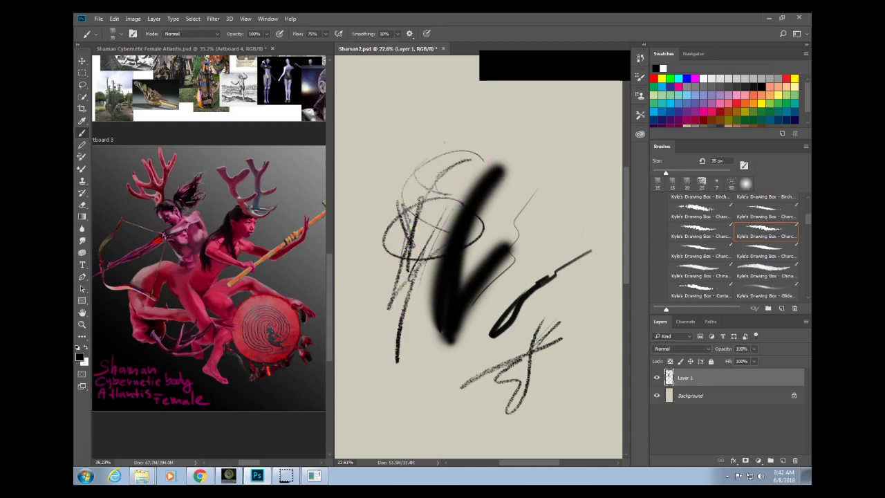
Sketch diagonal 35 px charcoal strokes right of and below the thick strokes, with pen pressure controlling opacity and size.
{"action": "left_click_drag", "start_coordinate": [563, 153], "coordinate": [563, 199]}
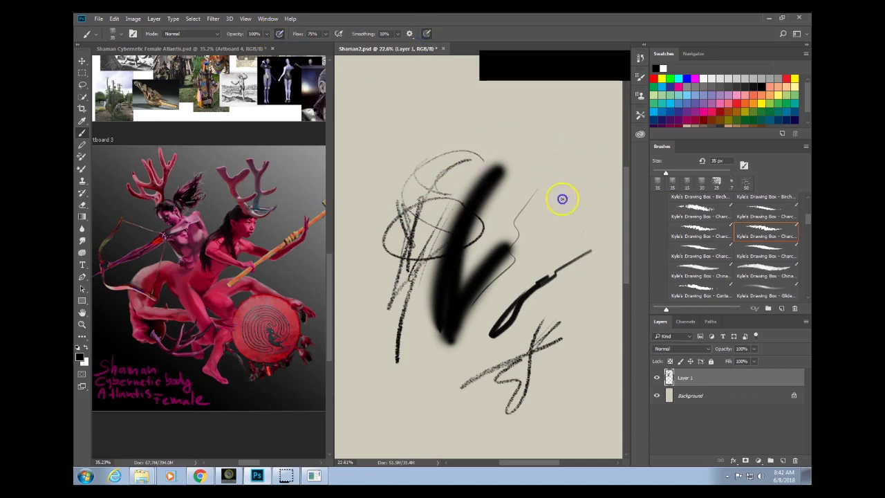
{"action": "left_click_drag", "start_coordinate": [529, 258], "coordinate": [521, 268]}
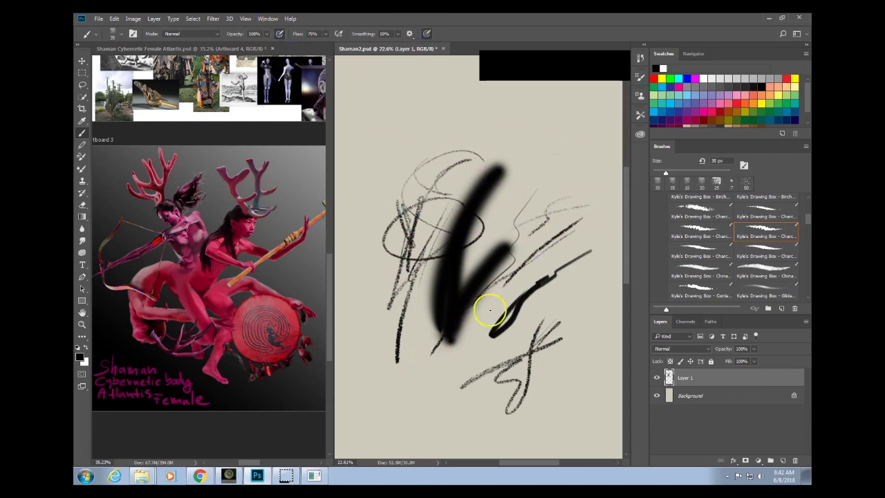
{"action": "left_click_drag", "start_coordinate": [436, 366], "coordinate": [510, 345]}
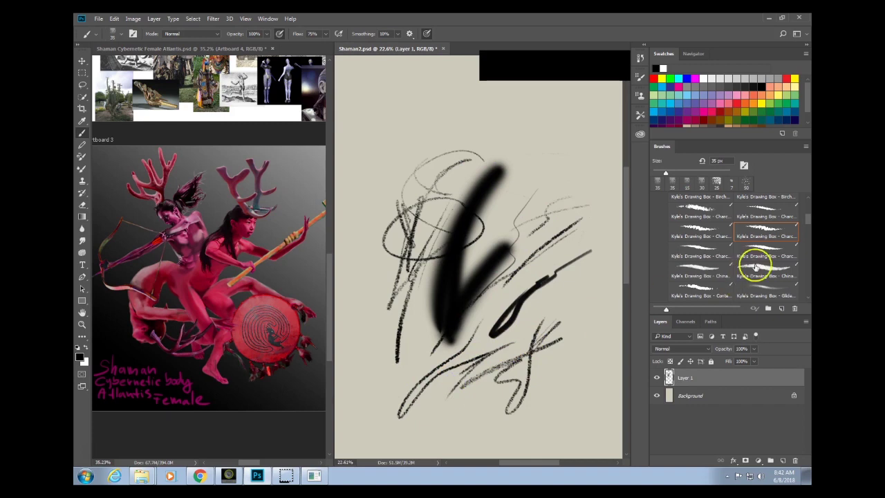
Add light sweeping strokes across the right and upper canvas with a 20 px Charcoal brush.
{"action": "left_click", "coordinate": [705, 256]}
{"action": "mouse_move", "coordinate": [573, 290]}
{"action": "left_mouse_down"}
{"action": "mouse_move", "coordinate": [564, 318]}
{"action": "mouse_move", "coordinate": [527, 314]}
{"action": "left_mouse_up"}
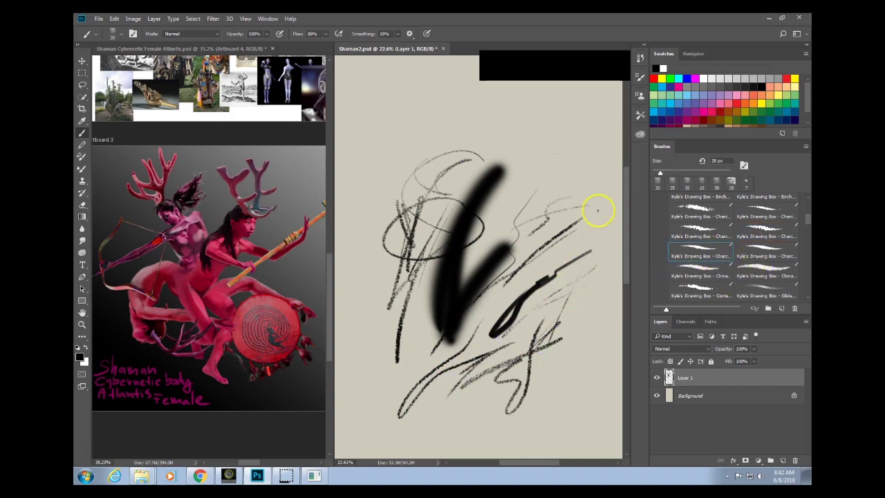
{"action": "mouse_move", "coordinate": [560, 280]}
{"action": "left_mouse_down"}
{"action": "mouse_move", "coordinate": [556, 164]}
{"action": "mouse_move", "coordinate": [527, 185]}
{"action": "mouse_move", "coordinate": [573, 152]}
{"action": "mouse_move", "coordinate": [563, 146]}
{"action": "mouse_move", "coordinate": [473, 132]}
{"action": "mouse_move", "coordinate": [405, 198]}
{"action": "left_mouse_up"}
Draw dark diagonal strokes and a curved loop near the canvas's lower-right corner with a 30 px Charcoal brush.
{"action": "left_click", "coordinate": [766, 254]}
{"action": "left_click_drag", "start_coordinate": [577, 307], "coordinate": [533, 373]}
{"action": "mouse_move", "coordinate": [606, 321]}
{"action": "left_mouse_down"}
{"action": "mouse_move", "coordinate": [566, 351]}
{"action": "mouse_move", "coordinate": [595, 320]}
{"action": "mouse_move", "coordinate": [566, 372]}
{"action": "mouse_move", "coordinate": [579, 365]}
{"action": "mouse_move", "coordinate": [575, 375]}
{"action": "mouse_move", "coordinate": [558, 387]}
{"action": "left_mouse_up"}
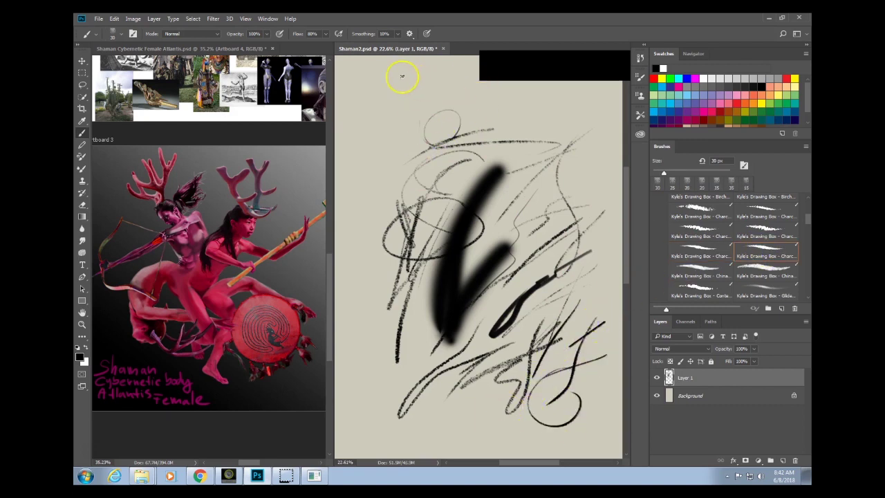
Draw smooth lines and loops along the left edge and across the upper canvas with the 20 px Drawing Box China brush.
{"action": "left_click_drag", "start_coordinate": [268, 222], "coordinate": [143, 316]}
{"action": "left_click", "coordinate": [518, 303]}
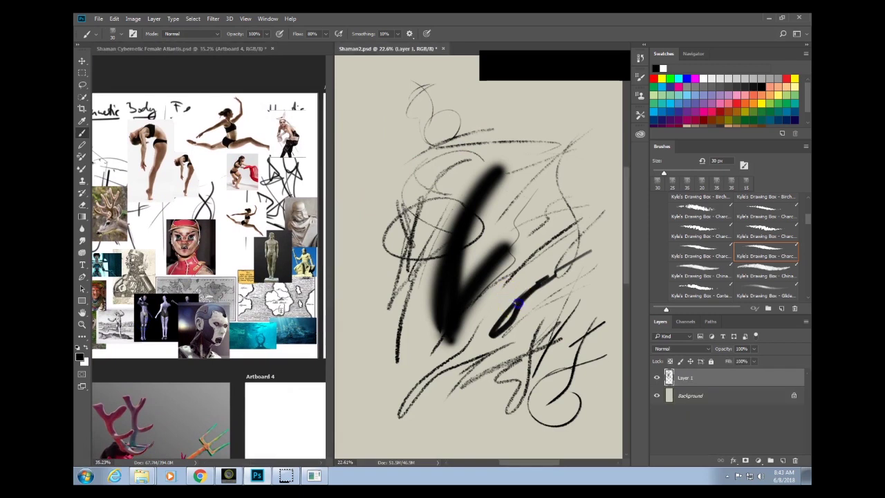
{"action": "left_click", "coordinate": [763, 275]}
{"action": "left_click_drag", "start_coordinate": [381, 417], "coordinate": [384, 204]}
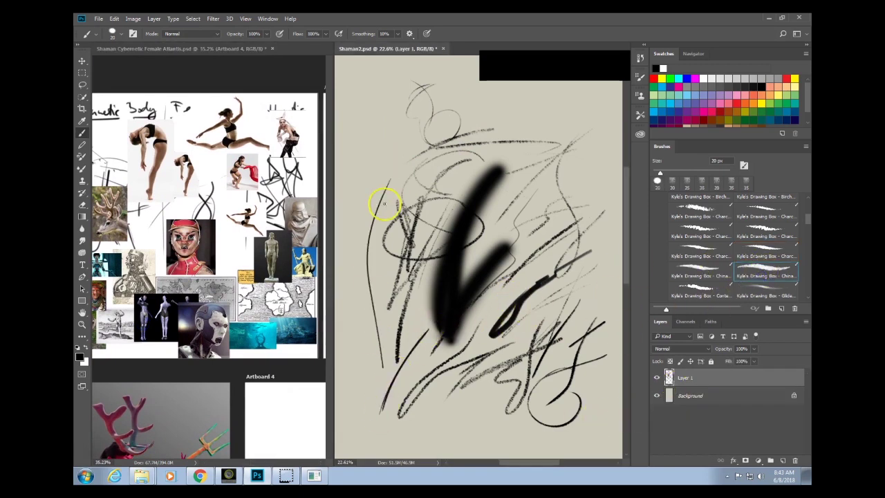
{"action": "mouse_move", "coordinate": [367, 319]}
{"action": "left_mouse_down"}
{"action": "mouse_move", "coordinate": [370, 282]}
{"action": "mouse_move", "coordinate": [431, 119]}
{"action": "left_mouse_up"}
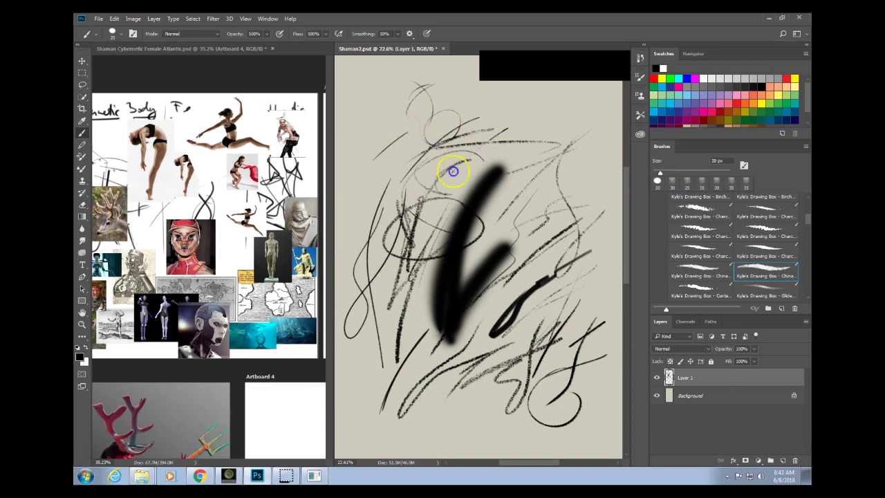
{"action": "left_click_drag", "start_coordinate": [503, 100], "coordinate": [496, 164]}
{"action": "left_click_drag", "start_coordinate": [512, 165], "coordinate": [521, 198]}
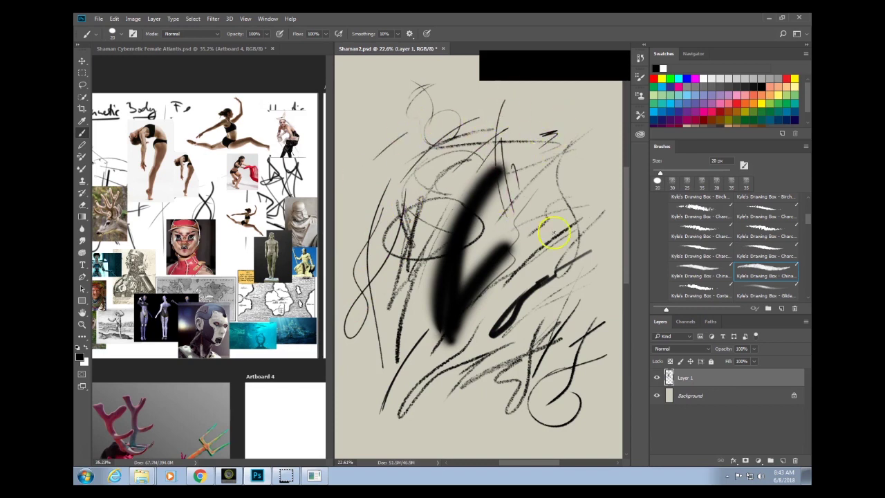
Draw a thick black loop and diagonal strokes with the 80 px Drawing Box Conte brush, and add a short dark violet arc above them.
{"action": "left_click", "coordinate": [710, 291]}
{"action": "left_click_drag", "start_coordinate": [567, 189], "coordinate": [518, 236]}
{"action": "left_click_drag", "start_coordinate": [574, 151], "coordinate": [534, 215]}
{"action": "left_click_drag", "start_coordinate": [538, 182], "coordinate": [562, 195]}
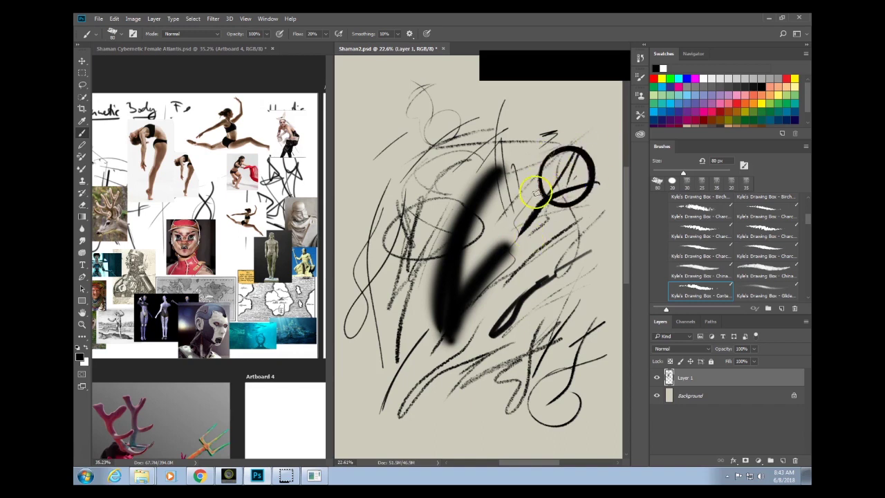
{"action": "left_click", "coordinate": [679, 112]}
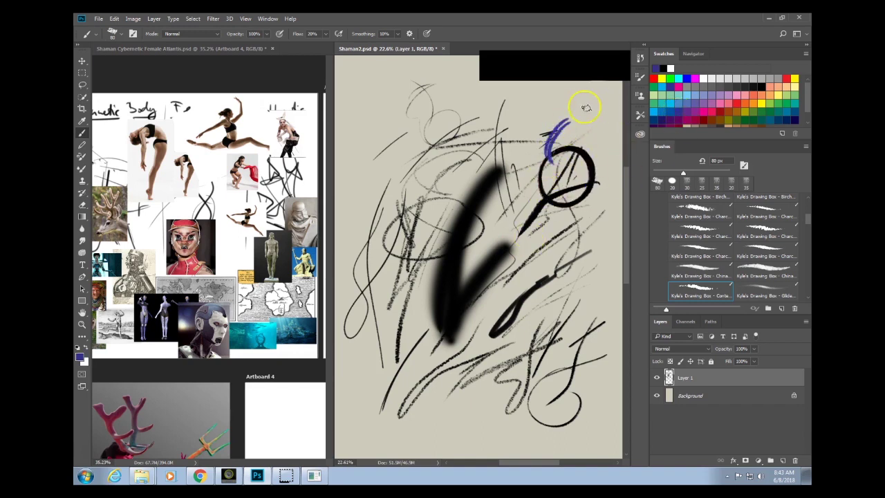
Add violet Conte strokes inside the black loop and thin diagonal lines across the lower canvas with the 8 px Drawing Box Glide brush.
{"action": "left_click_drag", "start_coordinate": [548, 161], "coordinate": [551, 188]}
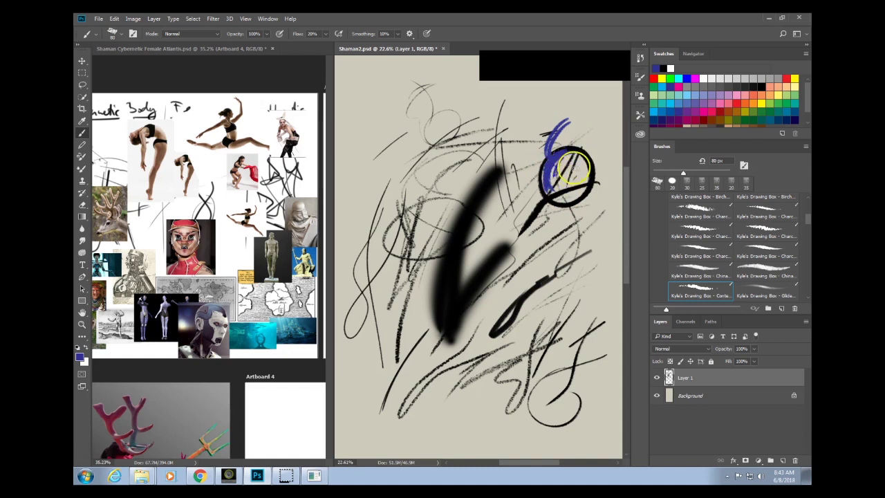
{"action": "left_click", "coordinate": [764, 288]}
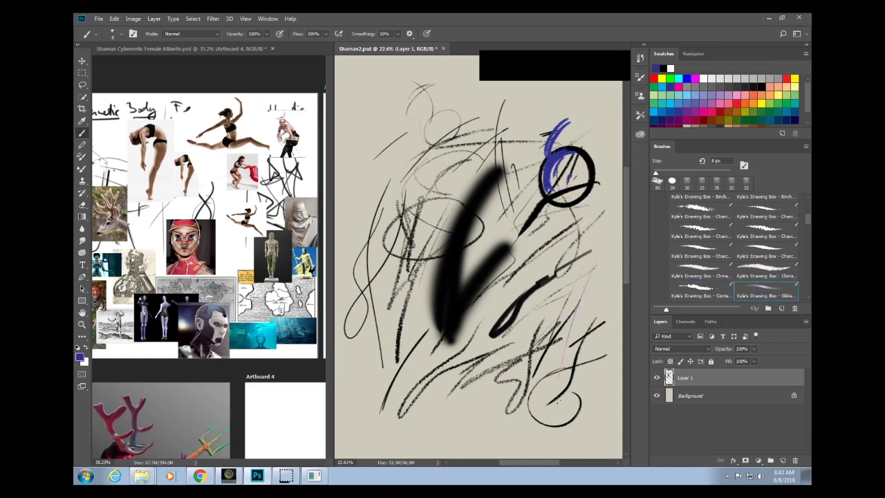
{"action": "left_click_drag", "start_coordinate": [533, 297], "coordinate": [496, 333]}
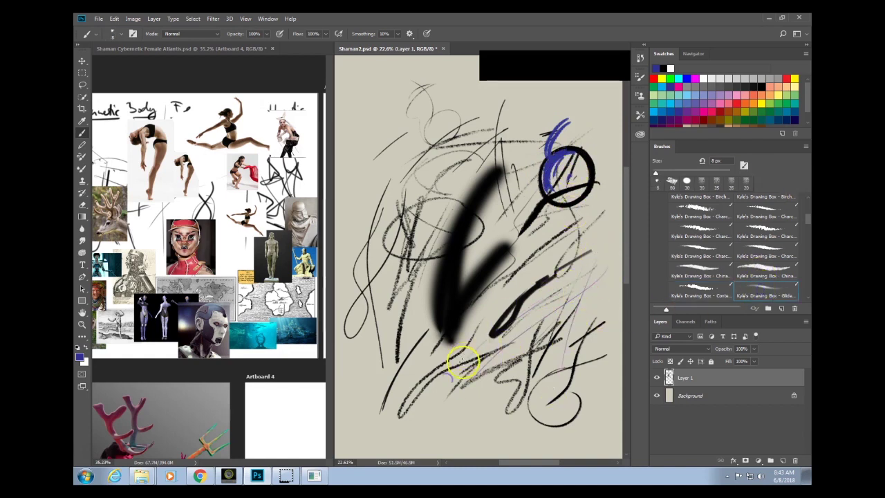
Draw bolder violet strokes across the lower, central and upper canvas with the Glide brush at 45 px.
{"action": "left_click_drag", "start_coordinate": [424, 444], "coordinate": [488, 325]}
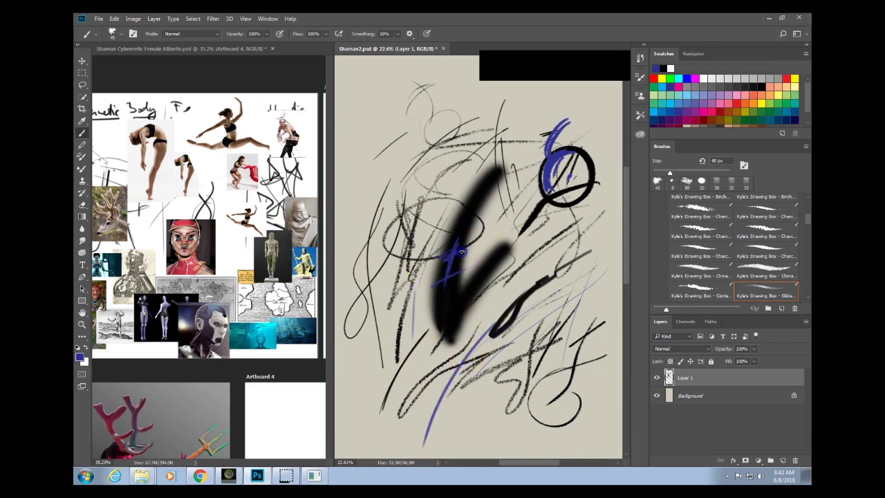
{"action": "left_click_drag", "start_coordinate": [462, 280], "coordinate": [439, 321]}
{"action": "left_click_drag", "start_coordinate": [549, 96], "coordinate": [424, 200]}
{"action": "left_click_drag", "start_coordinate": [569, 115], "coordinate": [419, 213]}
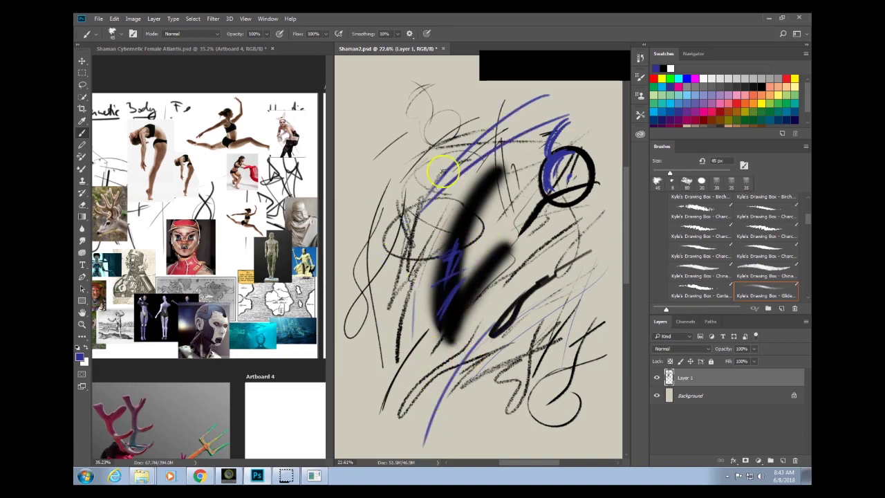
{"action": "mouse_move", "coordinate": [407, 267]}
{"action": "left_mouse_down"}
{"action": "mouse_move", "coordinate": [478, 248]}
{"action": "mouse_move", "coordinate": [419, 271]}
{"action": "left_mouse_up"}
Paint violet diagonal lines and grainy patches on the lower half with the first Drawing Box Graphite brush, enlarging it to 300 px.
{"action": "left_click", "coordinate": [794, 300]}
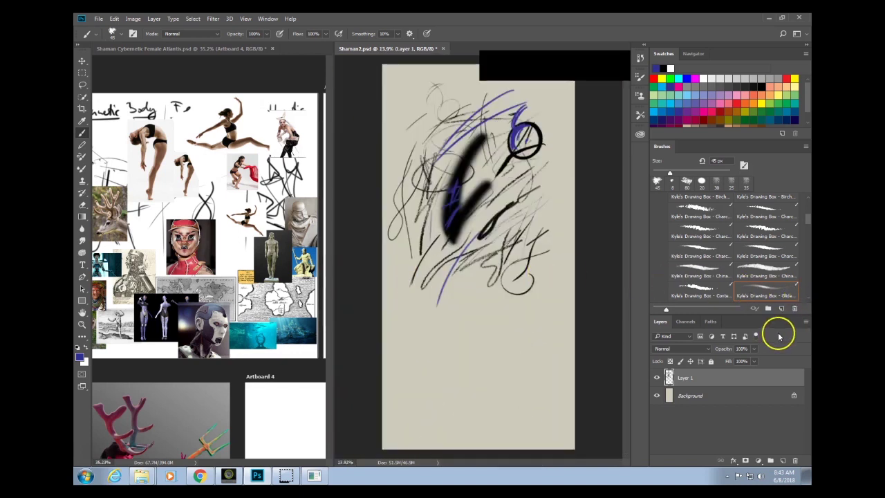
{"action": "scroll", "coordinate": [800, 277], "scroll_direction": "down", "scroll_amount": 3}
{"action": "left_click", "coordinate": [702, 207]}
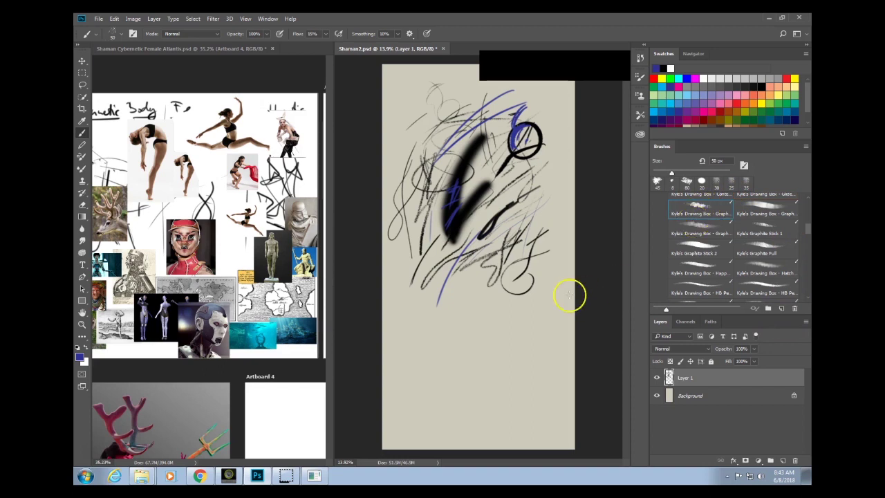
{"action": "left_click_drag", "start_coordinate": [536, 293], "coordinate": [461, 349]}
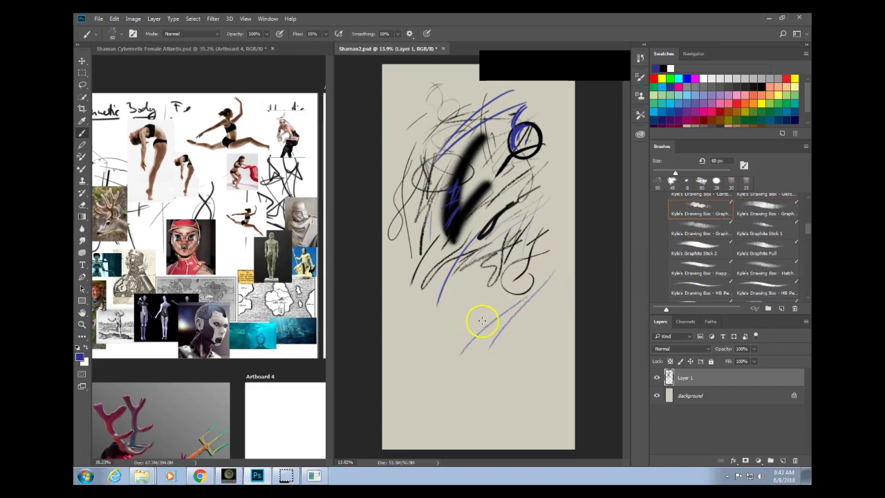
{"action": "mouse_move", "coordinate": [492, 309]}
{"action": "left_mouse_down"}
{"action": "mouse_move", "coordinate": [509, 310]}
{"action": "mouse_move", "coordinate": [428, 385]}
{"action": "mouse_move", "coordinate": [474, 323]}
{"action": "mouse_move", "coordinate": [462, 343]}
{"action": "left_mouse_up"}
{"action": "left_click_drag", "start_coordinate": [455, 235], "coordinate": [469, 202]}
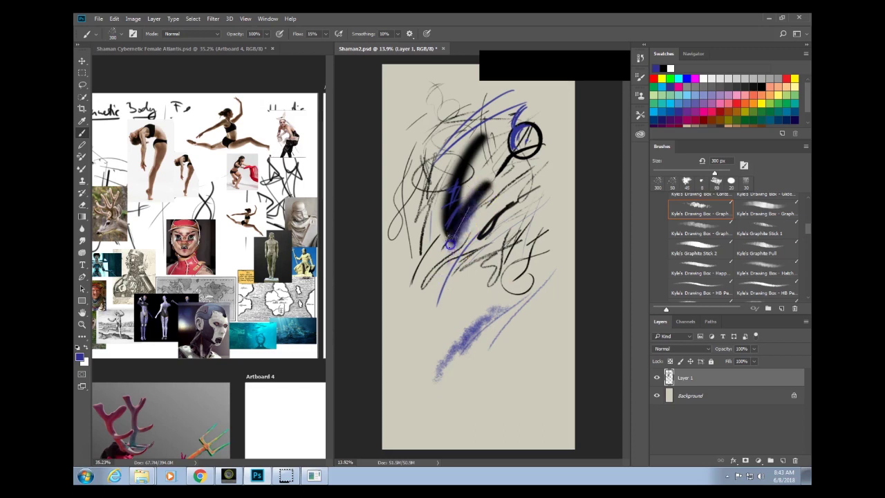
{"action": "mouse_move", "coordinate": [450, 242]}
{"action": "left_mouse_down"}
{"action": "mouse_move", "coordinate": [481, 220]}
{"action": "mouse_move", "coordinate": [530, 204]}
{"action": "mouse_move", "coordinate": [425, 288]}
{"action": "mouse_move", "coordinate": [508, 265]}
{"action": "mouse_move", "coordinate": [463, 310]}
{"action": "mouse_move", "coordinate": [492, 255]}
{"action": "mouse_move", "coordinate": [484, 311]}
{"action": "mouse_move", "coordinate": [471, 290]}
{"action": "mouse_move", "coordinate": [476, 322]}
{"action": "mouse_move", "coordinate": [504, 280]}
{"action": "mouse_move", "coordinate": [461, 367]}
{"action": "mouse_move", "coordinate": [453, 413]}
{"action": "mouse_move", "coordinate": [545, 307]}
{"action": "mouse_move", "coordinate": [515, 346]}
{"action": "left_mouse_up"}
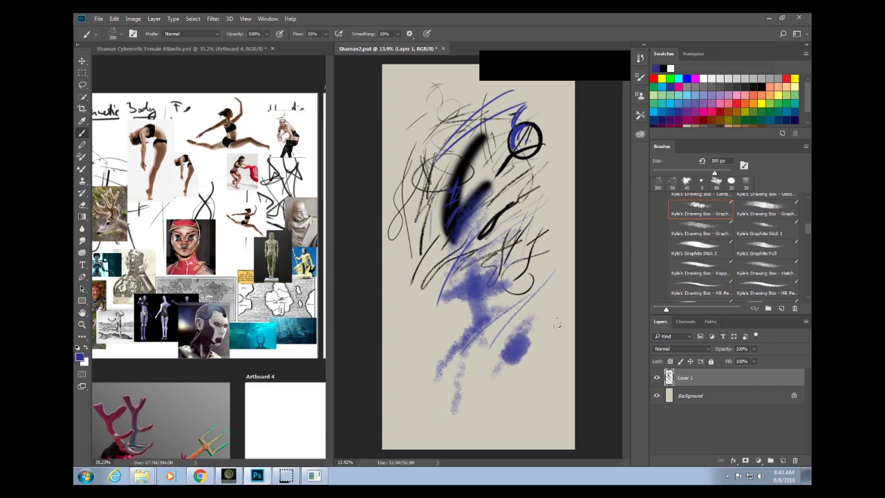
Draw lines along the canvas's right edge and large overlapping circles at its lower left with the second Drawing Box Graphite brush at 80 px.
{"action": "left_click", "coordinate": [764, 213]}
{"action": "mouse_move", "coordinate": [556, 304]}
{"action": "left_mouse_down"}
{"action": "mouse_move", "coordinate": [525, 361]}
{"action": "mouse_move", "coordinate": [544, 350]}
{"action": "left_mouse_up"}
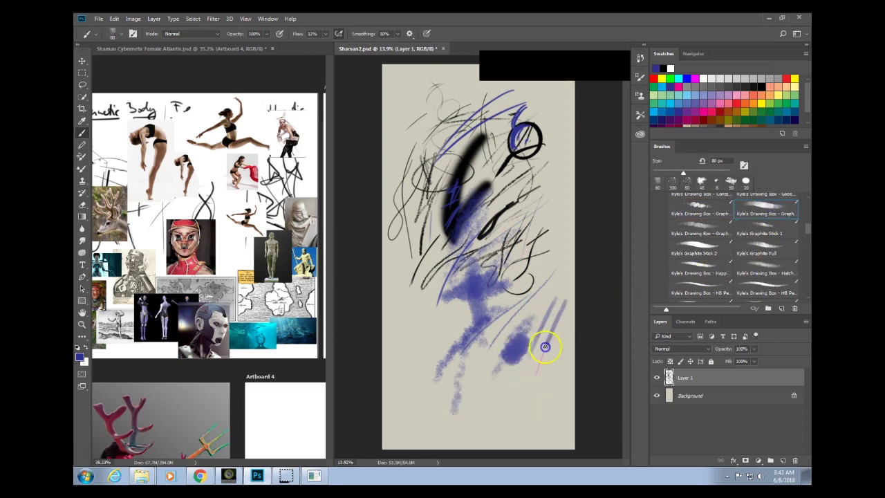
{"action": "mouse_move", "coordinate": [561, 192]}
{"action": "left_mouse_down"}
{"action": "mouse_move", "coordinate": [562, 266]}
{"action": "mouse_move", "coordinate": [561, 106]}
{"action": "mouse_move", "coordinate": [563, 283]}
{"action": "left_mouse_up"}
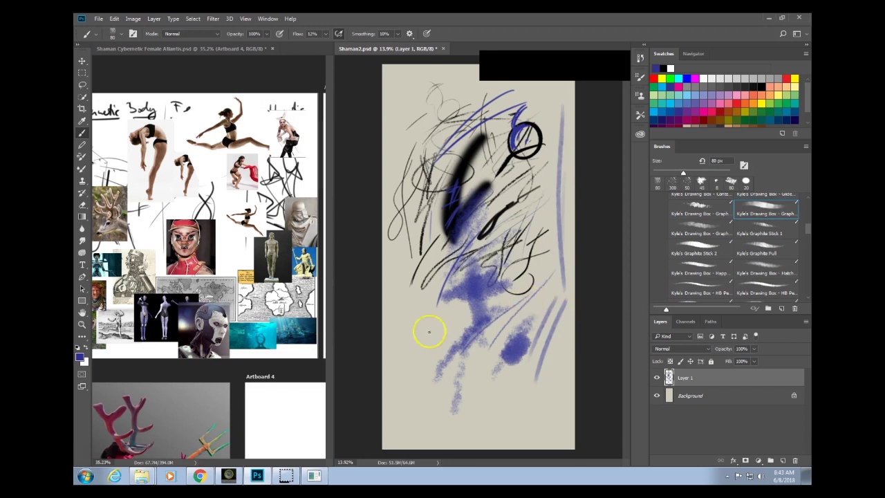
{"action": "mouse_move", "coordinate": [464, 309]}
{"action": "left_mouse_down"}
{"action": "mouse_move", "coordinate": [399, 345]}
{"action": "mouse_move", "coordinate": [486, 326]}
{"action": "mouse_move", "coordinate": [407, 337]}
{"action": "mouse_move", "coordinate": [462, 374]}
{"action": "mouse_move", "coordinate": [417, 316]}
{"action": "mouse_move", "coordinate": [482, 325]}
{"action": "mouse_move", "coordinate": [399, 359]}
{"action": "mouse_move", "coordinate": [471, 315]}
{"action": "mouse_move", "coordinate": [435, 381]}
{"action": "mouse_move", "coordinate": [413, 319]}
{"action": "mouse_move", "coordinate": [476, 341]}
{"action": "mouse_move", "coordinate": [398, 387]}
{"action": "mouse_move", "coordinate": [425, 303]}
{"action": "mouse_move", "coordinate": [480, 348]}
{"action": "mouse_move", "coordinate": [402, 374]}
{"action": "mouse_move", "coordinate": [485, 300]}
{"action": "mouse_move", "coordinate": [451, 408]}
{"action": "mouse_move", "coordinate": [420, 305]}
{"action": "mouse_move", "coordinate": [502, 347]}
{"action": "mouse_move", "coordinate": [398, 323]}
{"action": "mouse_move", "coordinate": [472, 336]}
{"action": "mouse_move", "coordinate": [418, 305]}
{"action": "mouse_move", "coordinate": [440, 346]}
{"action": "left_mouse_up"}
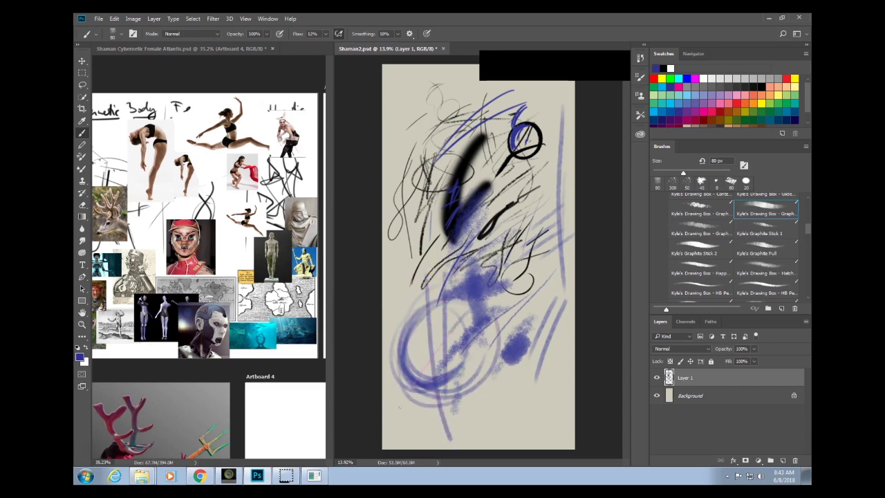
Add long diagonal and near-horizontal strokes across the bottom of the canvas with the third Drawing Box Graphite brush at 70 px.
{"action": "left_click", "coordinate": [697, 234]}
{"action": "left_click_drag", "start_coordinate": [571, 321], "coordinate": [506, 395]}
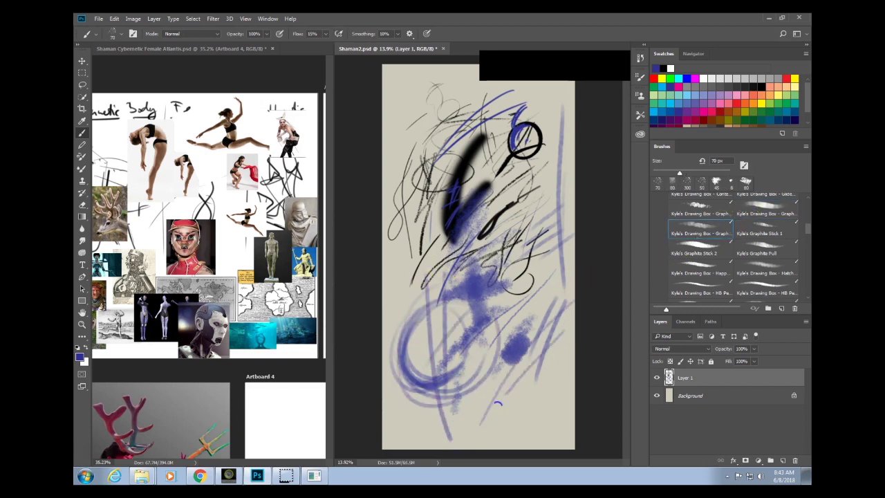
{"action": "mouse_move", "coordinate": [575, 352]}
{"action": "left_mouse_down"}
{"action": "mouse_move", "coordinate": [555, 381]}
{"action": "mouse_move", "coordinate": [385, 425]}
{"action": "left_mouse_up"}
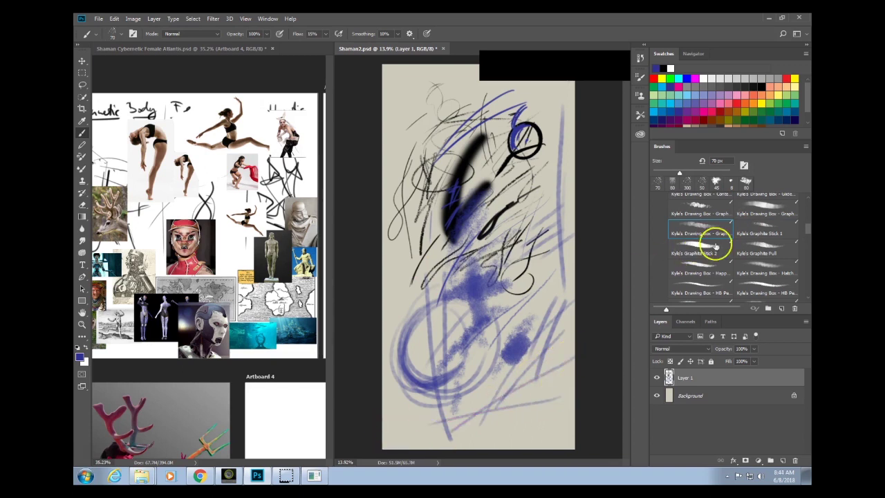
Paint short wide strokes near the canvas's lower-right corner and inside the circles with the 300 px Kyle's Graphite Stick 1 brush.
{"action": "left_click", "coordinate": [754, 232]}
{"action": "mouse_move", "coordinate": [545, 378]}
{"action": "left_mouse_down"}
{"action": "mouse_move", "coordinate": [506, 431]}
{"action": "mouse_move", "coordinate": [537, 421]}
{"action": "left_mouse_up"}
{"action": "left_click_drag", "start_coordinate": [445, 314], "coordinate": [444, 364]}
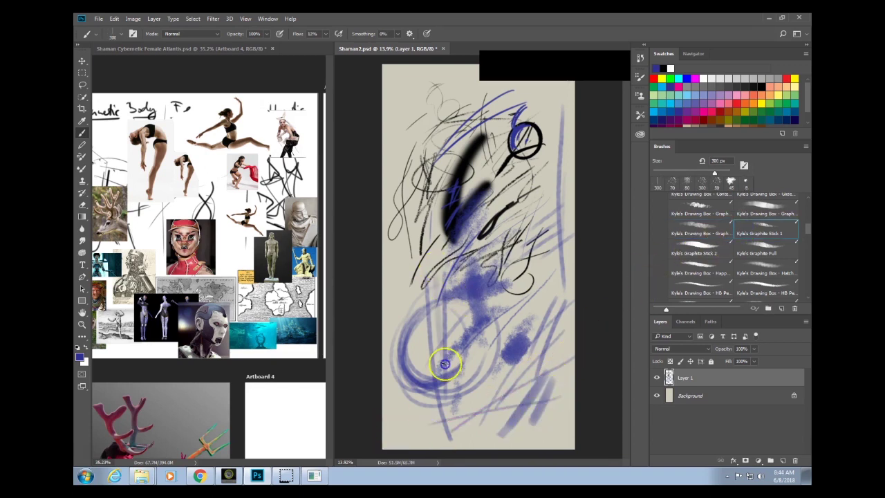
Clear everything on Layer 1, paint a few short light diagonal strokes in the upper left of the canvas, and deselect.
{"action": "key", "text": "ctrl+a"}
{"action": "key", "text": "Delete"}
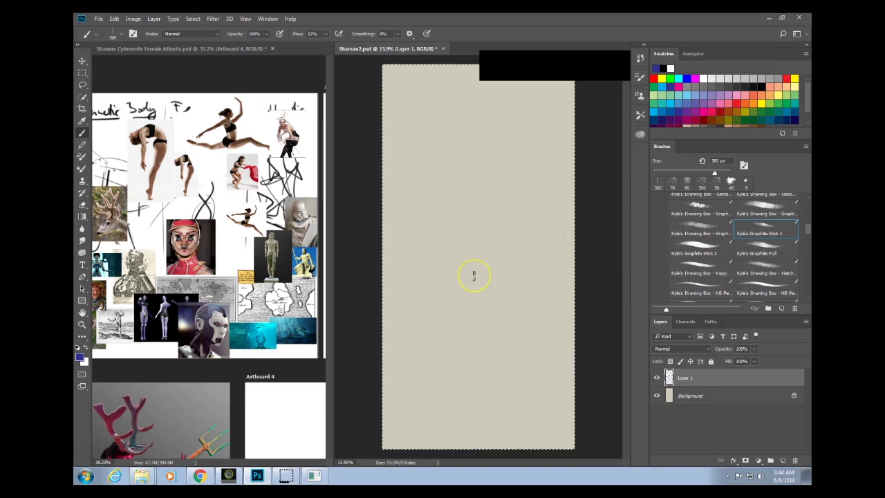
{"action": "mouse_move", "coordinate": [420, 154]}
{"action": "left_mouse_down"}
{"action": "mouse_move", "coordinate": [484, 111]}
{"action": "mouse_move", "coordinate": [480, 124]}
{"action": "left_mouse_up"}
{"action": "left_click_drag", "start_coordinate": [435, 190], "coordinate": [462, 145]}
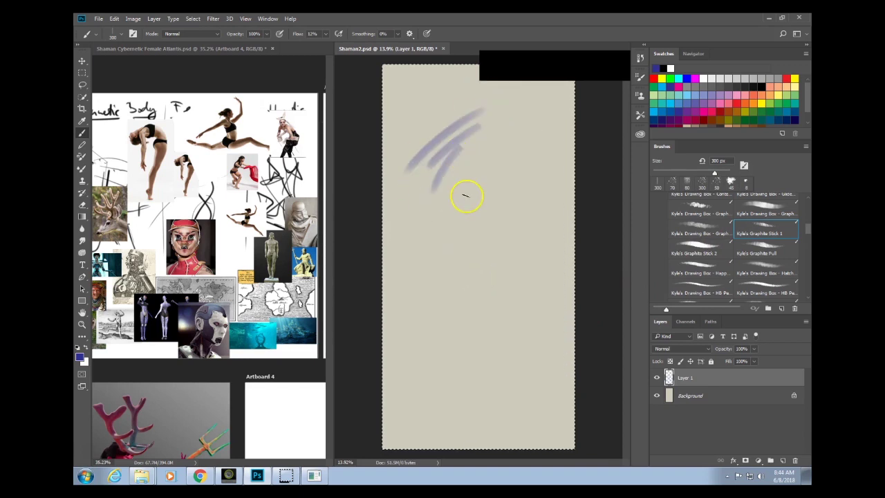
{"action": "key", "text": "ctrl+d"}
{"action": "left_click", "coordinate": [472, 284]}
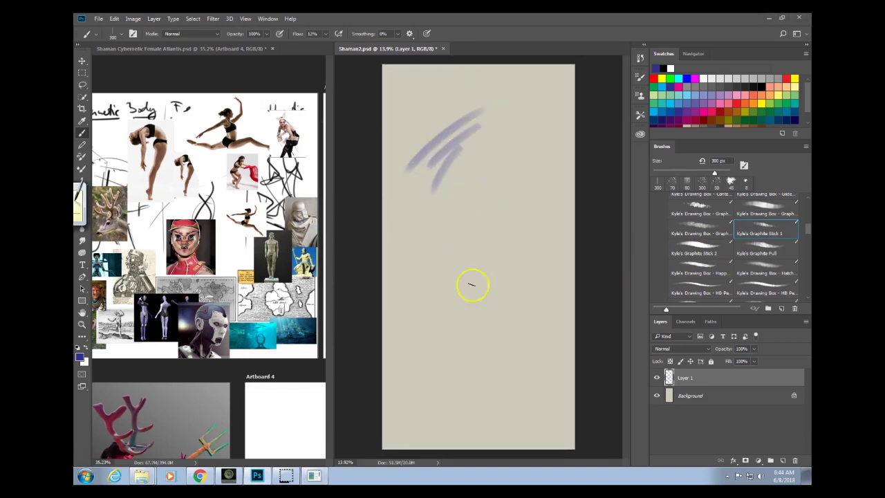
{"action": "key", "text": "ctrl+d"}
{"action": "key", "text": "alt+Tab"}
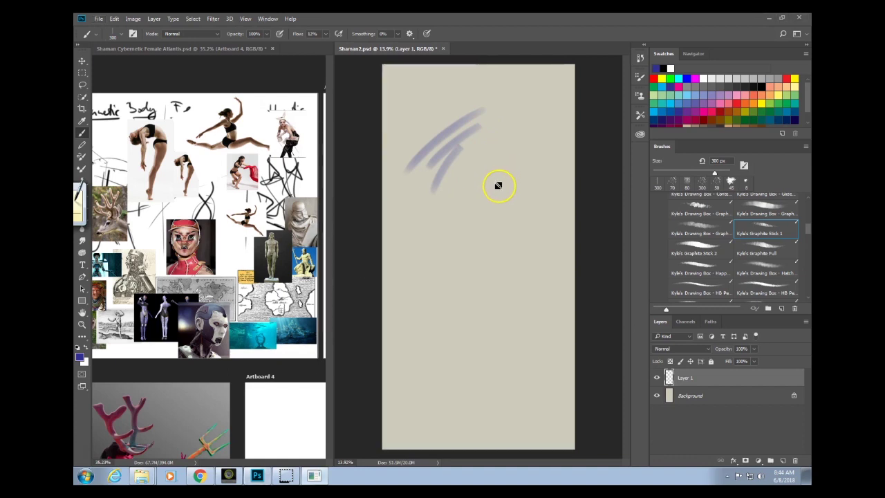
Paint long sweeping violet strokes down the middle of the canvas with the 300 px Graphite Stick 1 brush.
{"action": "left_click_drag", "start_coordinate": [490, 171], "coordinate": [436, 314]}
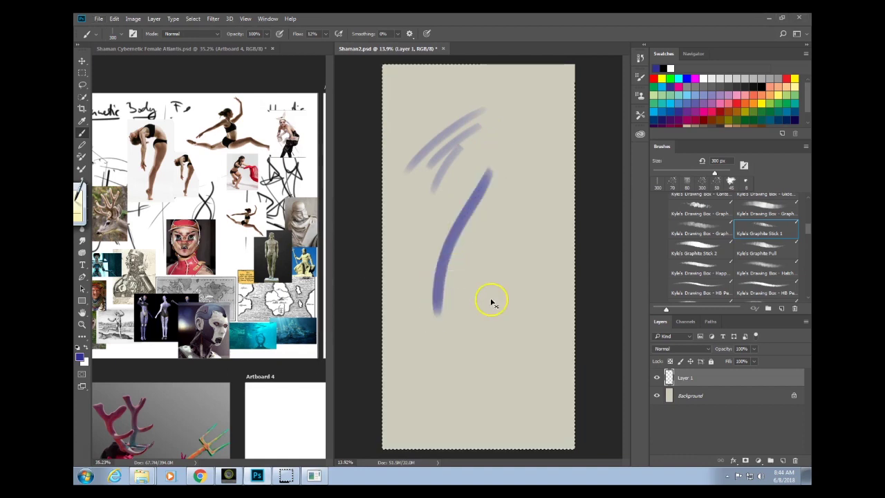
{"action": "left_click_drag", "start_coordinate": [509, 193], "coordinate": [457, 292]}
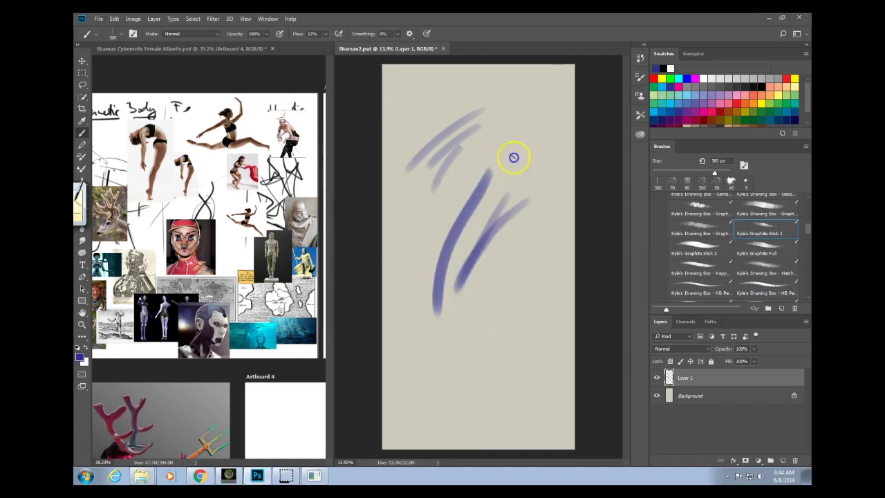
{"action": "left_click_drag", "start_coordinate": [516, 150], "coordinate": [481, 332]}
{"action": "left_click_drag", "start_coordinate": [498, 194], "coordinate": [477, 267]}
{"action": "left_click_drag", "start_coordinate": [455, 119], "coordinate": [446, 400]}
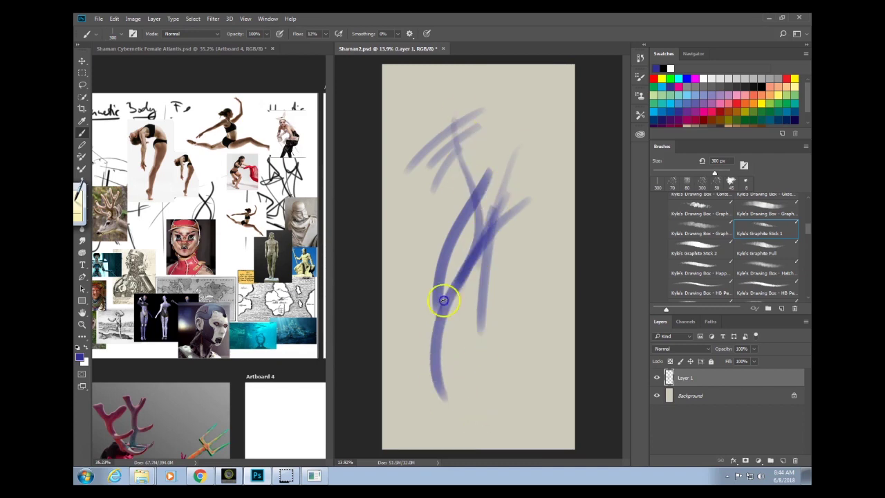
Add curved limb-like strokes branching to both sides of the central violet strokes.
{"action": "left_click_drag", "start_coordinate": [445, 301], "coordinate": [470, 135]}
{"action": "mouse_move", "coordinate": [517, 181]}
{"action": "left_mouse_down"}
{"action": "mouse_move", "coordinate": [410, 186]}
{"action": "mouse_move", "coordinate": [529, 176]}
{"action": "left_mouse_up"}
{"action": "left_click_drag", "start_coordinate": [534, 228], "coordinate": [449, 257]}
{"action": "mouse_move", "coordinate": [389, 302]}
{"action": "left_mouse_down"}
{"action": "mouse_move", "coordinate": [399, 310]}
{"action": "mouse_move", "coordinate": [534, 269]}
{"action": "mouse_move", "coordinate": [454, 290]}
{"action": "left_mouse_up"}
{"action": "left_click_drag", "start_coordinate": [462, 258], "coordinate": [485, 199]}
{"action": "mouse_move", "coordinate": [461, 151]}
{"action": "left_mouse_down"}
{"action": "mouse_move", "coordinate": [493, 361]}
{"action": "mouse_move", "coordinate": [495, 318]}
{"action": "left_mouse_up"}
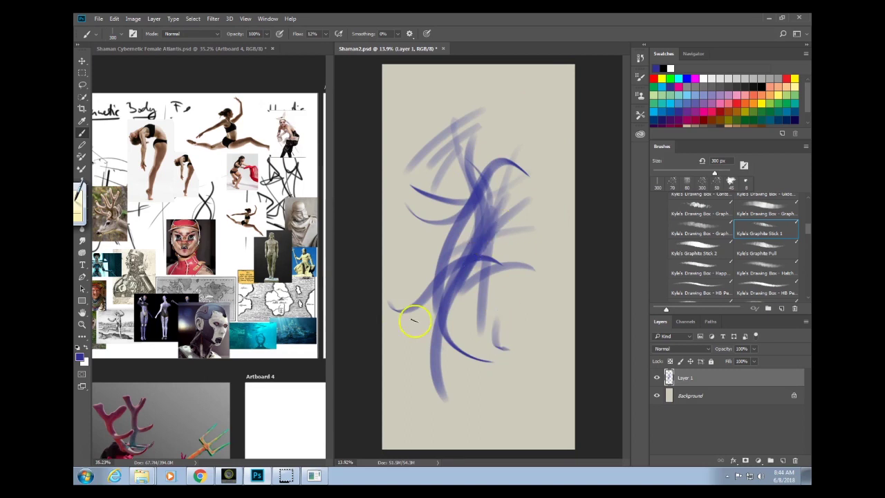
Build up the violet mass into a dense gestural figure with overlapping strokes through its centre, sides and base, guided by the reference artboards.
{"action": "left_click", "coordinate": [207, 365]}
{"action": "left_click_drag", "start_coordinate": [203, 368], "coordinate": [319, 152]}
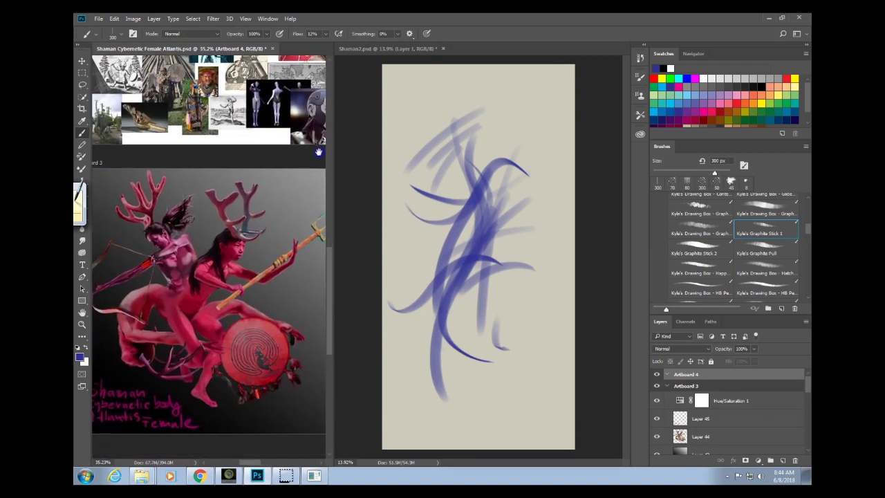
{"action": "left_click_drag", "start_coordinate": [293, 216], "coordinate": [264, 216]}
{"action": "mouse_move", "coordinate": [267, 260]}
{"action": "left_mouse_down"}
{"action": "mouse_move", "coordinate": [253, 296]}
{"action": "mouse_move", "coordinate": [218, 341]}
{"action": "left_mouse_up"}
{"action": "left_click", "coordinate": [494, 191]}
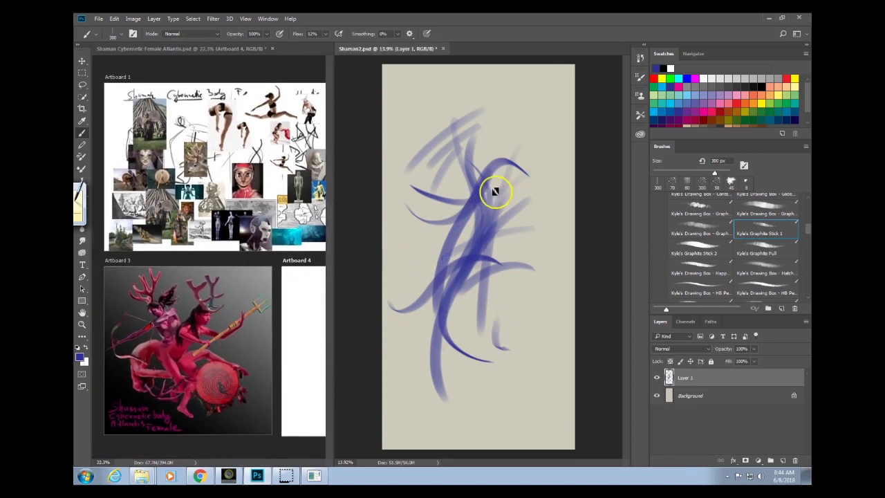
{"action": "left_click_drag", "start_coordinate": [492, 193], "coordinate": [437, 323]}
{"action": "left_click_drag", "start_coordinate": [456, 284], "coordinate": [446, 310]}
{"action": "mouse_move", "coordinate": [553, 223]}
{"action": "left_mouse_down"}
{"action": "mouse_move", "coordinate": [419, 226]}
{"action": "mouse_move", "coordinate": [410, 215]}
{"action": "left_mouse_up"}
{"action": "mouse_move", "coordinate": [462, 206]}
{"action": "left_mouse_down"}
{"action": "mouse_move", "coordinate": [413, 206]}
{"action": "mouse_move", "coordinate": [415, 215]}
{"action": "left_mouse_up"}
{"action": "mouse_move", "coordinate": [476, 215]}
{"action": "left_mouse_down"}
{"action": "mouse_move", "coordinate": [407, 281]}
{"action": "mouse_move", "coordinate": [523, 286]}
{"action": "left_mouse_up"}
{"action": "mouse_move", "coordinate": [449, 247]}
{"action": "left_mouse_down"}
{"action": "mouse_move", "coordinate": [474, 240]}
{"action": "mouse_move", "coordinate": [488, 401]}
{"action": "mouse_move", "coordinate": [461, 210]}
{"action": "mouse_move", "coordinate": [442, 148]}
{"action": "mouse_move", "coordinate": [450, 198]}
{"action": "mouse_move", "coordinate": [429, 158]}
{"action": "mouse_move", "coordinate": [495, 197]}
{"action": "mouse_move", "coordinate": [496, 144]}
{"action": "mouse_move", "coordinate": [509, 205]}
{"action": "mouse_move", "coordinate": [524, 212]}
{"action": "mouse_move", "coordinate": [510, 212]}
{"action": "mouse_move", "coordinate": [498, 196]}
{"action": "mouse_move", "coordinate": [460, 231]}
{"action": "mouse_move", "coordinate": [494, 265]}
{"action": "mouse_move", "coordinate": [490, 256]}
{"action": "mouse_move", "coordinate": [414, 351]}
{"action": "left_mouse_up"}
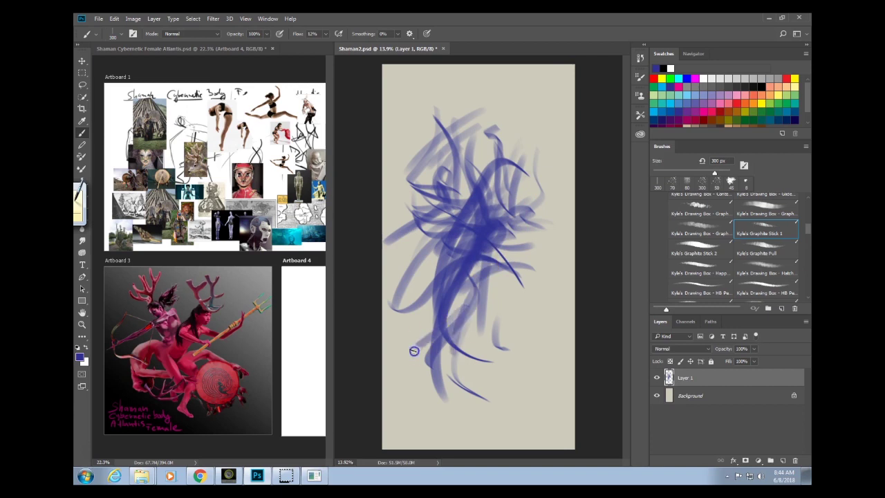
{"action": "mouse_move", "coordinate": [469, 401]}
{"action": "left_mouse_down"}
{"action": "mouse_move", "coordinate": [435, 411]}
{"action": "mouse_move", "coordinate": [494, 336]}
{"action": "mouse_move", "coordinate": [491, 289]}
{"action": "mouse_move", "coordinate": [520, 283]}
{"action": "mouse_move", "coordinate": [458, 311]}
{"action": "mouse_move", "coordinate": [412, 296]}
{"action": "mouse_move", "coordinate": [415, 339]}
{"action": "mouse_move", "coordinate": [436, 294]}
{"action": "mouse_move", "coordinate": [481, 250]}
{"action": "left_mouse_up"}
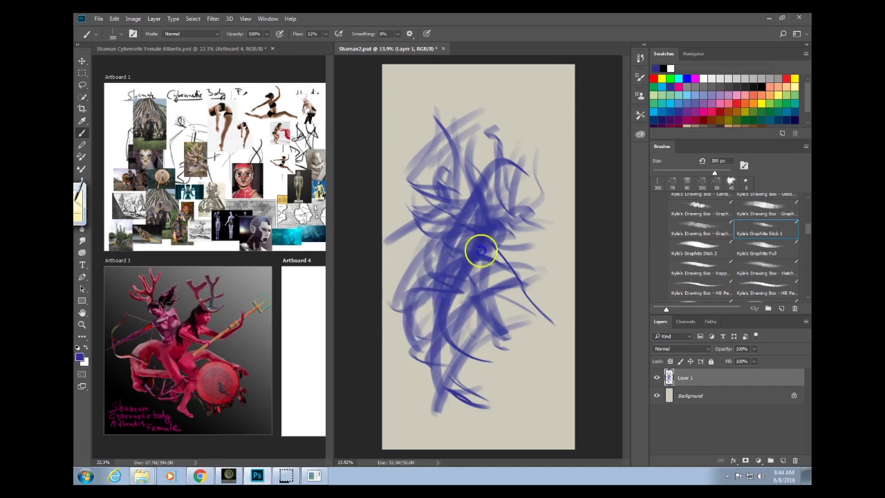
Set the foreground color to black and try a few strokes over the lower right and left side of the violet figure.
{"action": "left_click", "coordinate": [287, 102]}
{"action": "left_click_drag", "start_coordinate": [307, 91], "coordinate": [305, 92]}
{"action": "left_click_drag", "start_coordinate": [305, 234], "coordinate": [276, 314]}
{"action": "left_click", "coordinate": [475, 298]}
{"action": "left_click", "coordinate": [761, 88]}
{"action": "mouse_move", "coordinate": [484, 310]}
{"action": "left_mouse_down"}
{"action": "mouse_move", "coordinate": [509, 301]}
{"action": "mouse_move", "coordinate": [462, 356]}
{"action": "left_mouse_up"}
{"action": "left_click_drag", "start_coordinate": [519, 318], "coordinate": [484, 351]}
{"action": "left_click_drag", "start_coordinate": [417, 247], "coordinate": [432, 259]}
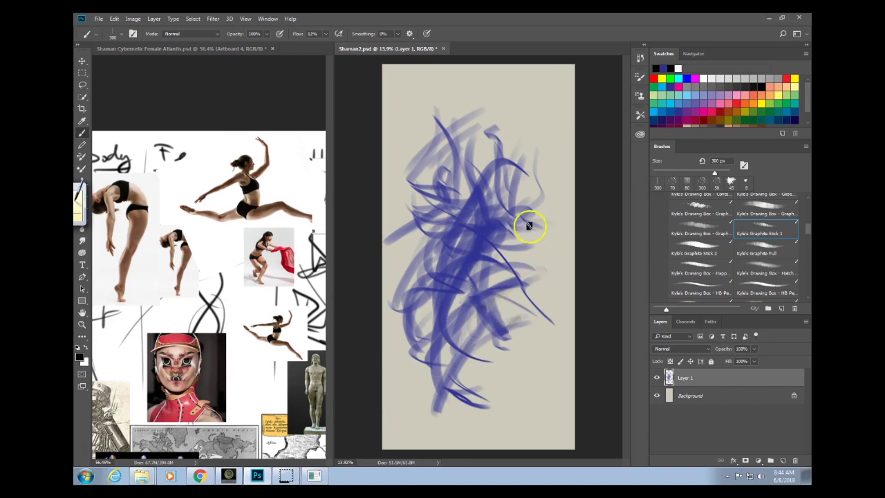
Draw thin black diagonal strokes near the canvas's lower-right corner with the Drawing Box HB Pencil brush, enlarging it to 15 px.
{"action": "left_click", "coordinate": [283, 249]}
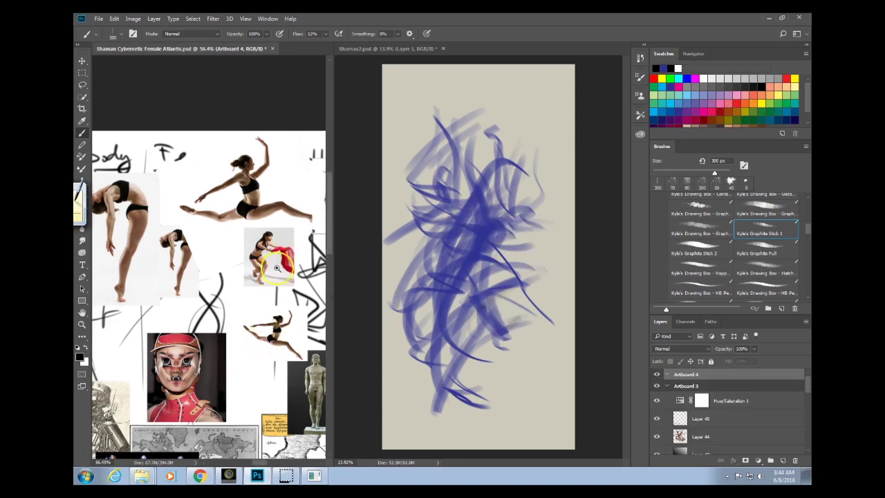
{"action": "scroll", "coordinate": [283, 249], "scroll_direction": "up", "scroll_amount": 6}
{"action": "left_click", "coordinate": [700, 293]}
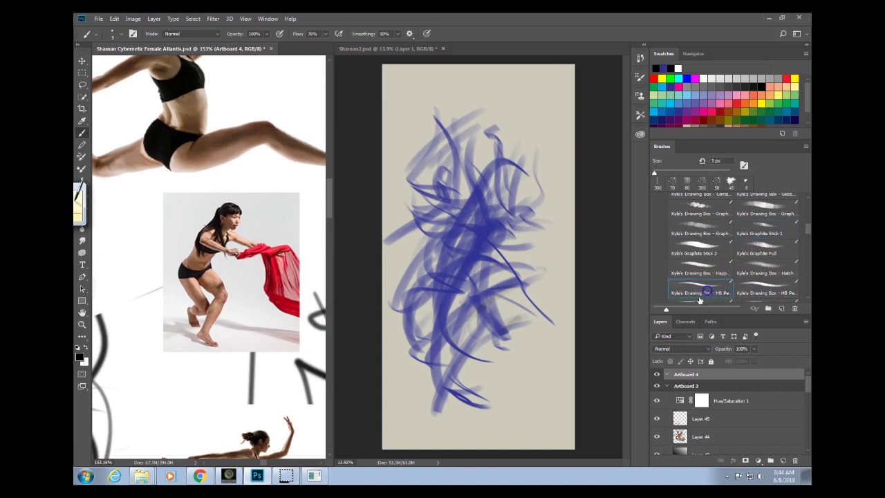
{"action": "left_click", "coordinate": [529, 395]}
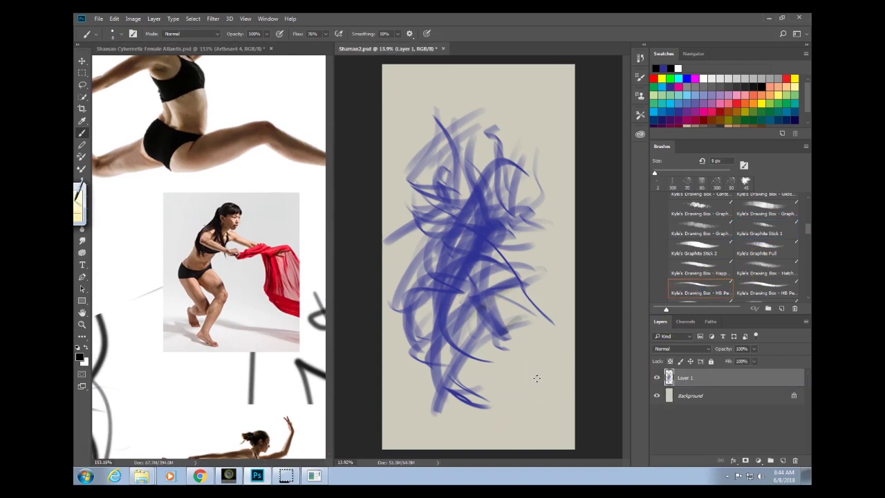
{"action": "key", "text": "]"}
{"action": "mouse_move", "coordinate": [547, 347]}
{"action": "left_mouse_down"}
{"action": "mouse_move", "coordinate": [501, 398]}
{"action": "mouse_move", "coordinate": [523, 371]}
{"action": "mouse_move", "coordinate": [509, 384]}
{"action": "left_mouse_up"}
{"action": "key", "text": "]"}
{"action": "key", "text": "]"}
{"action": "key", "text": "]"}
{"action": "key", "text": "]"}
{"action": "left_click_drag", "start_coordinate": [542, 340], "coordinate": [501, 400]}
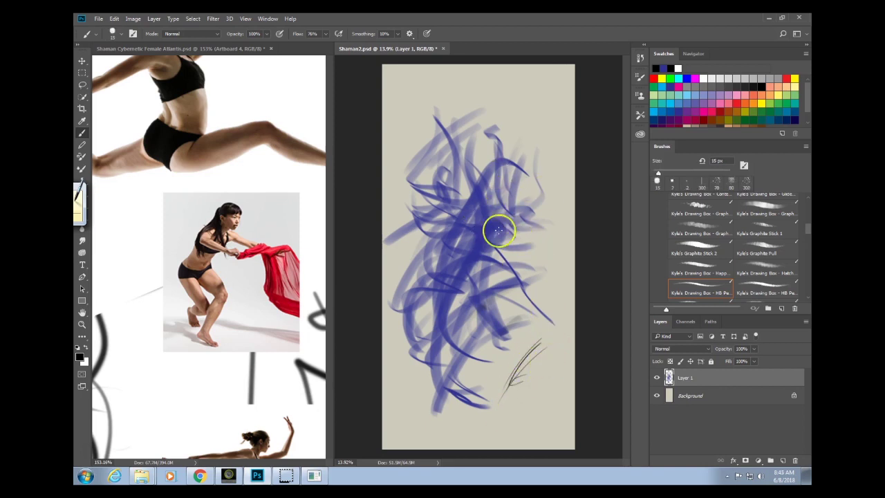
Sketch loose overlapping oval construction lines in thin black pencil across the middle of the violet figure.
{"action": "left_click_drag", "start_coordinate": [475, 239], "coordinate": [410, 297]}
{"action": "left_click_drag", "start_coordinate": [446, 253], "coordinate": [409, 299]}
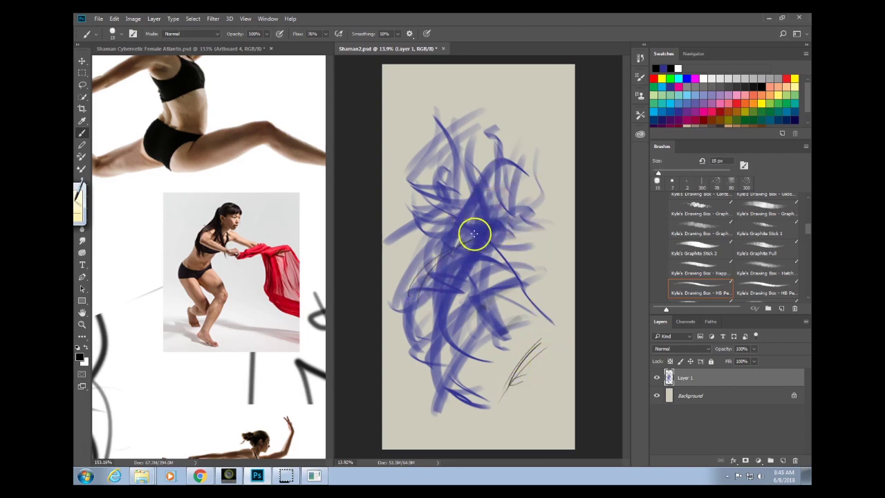
{"action": "mouse_move", "coordinate": [474, 235]}
{"action": "left_mouse_down"}
{"action": "mouse_move", "coordinate": [433, 293]}
{"action": "mouse_move", "coordinate": [472, 280]}
{"action": "mouse_move", "coordinate": [433, 291]}
{"action": "left_mouse_up"}
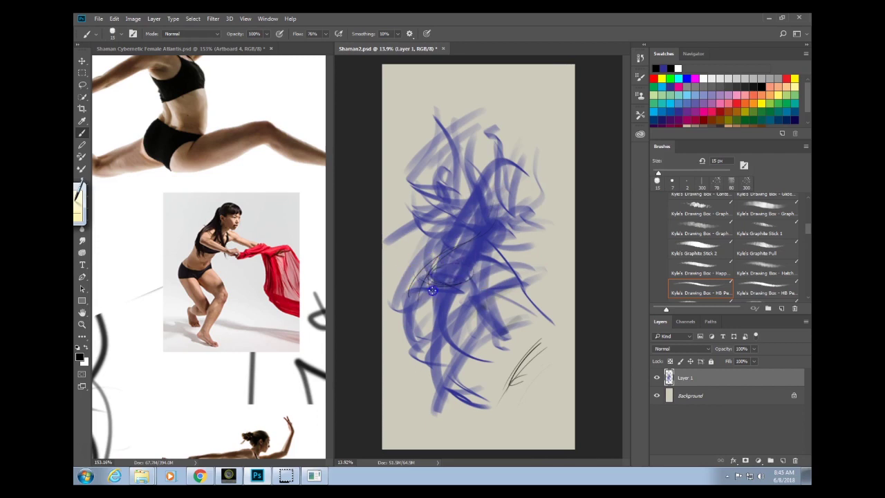
{"action": "mouse_move", "coordinate": [475, 240]}
{"action": "left_mouse_down"}
{"action": "mouse_move", "coordinate": [460, 276]}
{"action": "mouse_move", "coordinate": [443, 248]}
{"action": "mouse_move", "coordinate": [489, 215]}
{"action": "mouse_move", "coordinate": [448, 235]}
{"action": "mouse_move", "coordinate": [482, 251]}
{"action": "left_mouse_up"}
Examine the shaman reference images on the artboards: the drummers, antlered-figure engraving, cacti and carved bird object.
{"action": "left_click", "coordinate": [253, 324]}
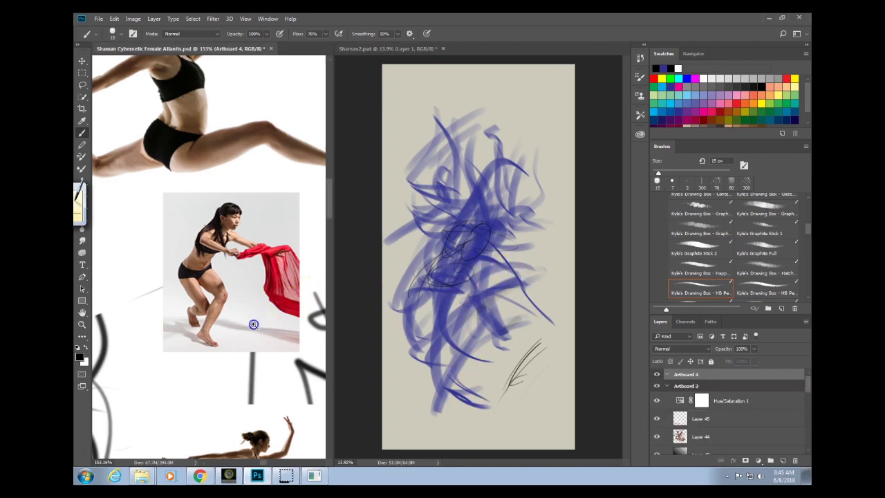
{"action": "left_click_drag", "start_coordinate": [253, 325], "coordinate": [215, 350]}
{"action": "mouse_move", "coordinate": [266, 389]}
{"action": "left_mouse_down"}
{"action": "mouse_move", "coordinate": [281, 373]}
{"action": "mouse_move", "coordinate": [323, 357]}
{"action": "left_mouse_up"}
{"action": "left_click_drag", "start_coordinate": [267, 364], "coordinate": [354, 277]}
{"action": "left_click_drag", "start_coordinate": [230, 353], "coordinate": [304, 358]}
{"action": "scroll", "coordinate": [297, 359], "scroll_direction": "up", "scroll_amount": 5}
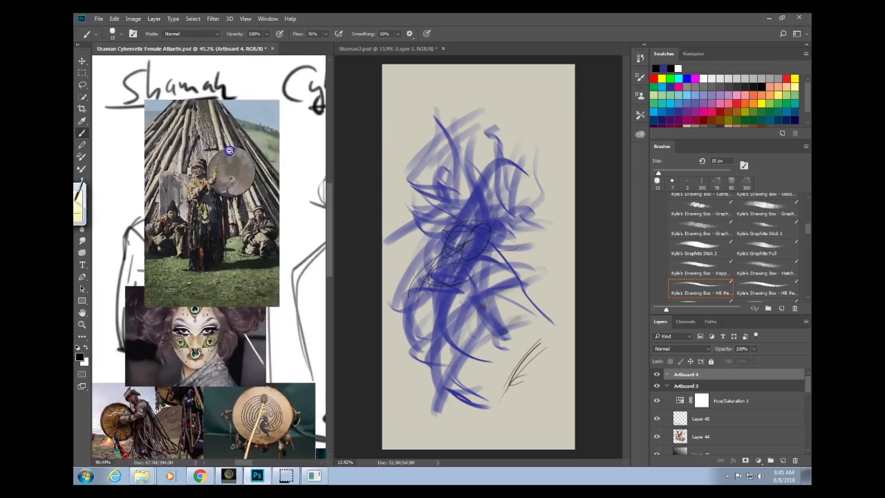
{"action": "left_click_drag", "start_coordinate": [287, 363], "coordinate": [256, 205]}
{"action": "scroll", "coordinate": [166, 265], "scroll_direction": "up", "scroll_amount": 6}
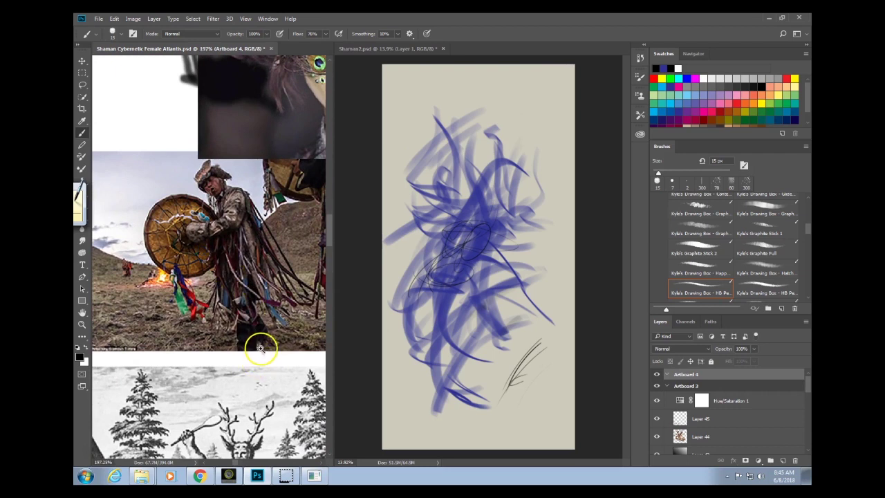
{"action": "scroll", "coordinate": [260, 348], "scroll_direction": "down", "scroll_amount": 8}
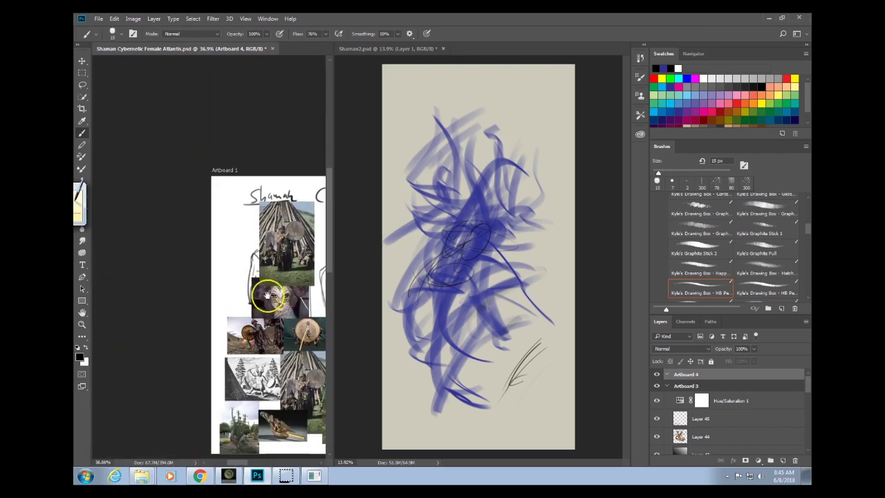
{"action": "scroll", "coordinate": [268, 391], "scroll_direction": "up", "scroll_amount": 7}
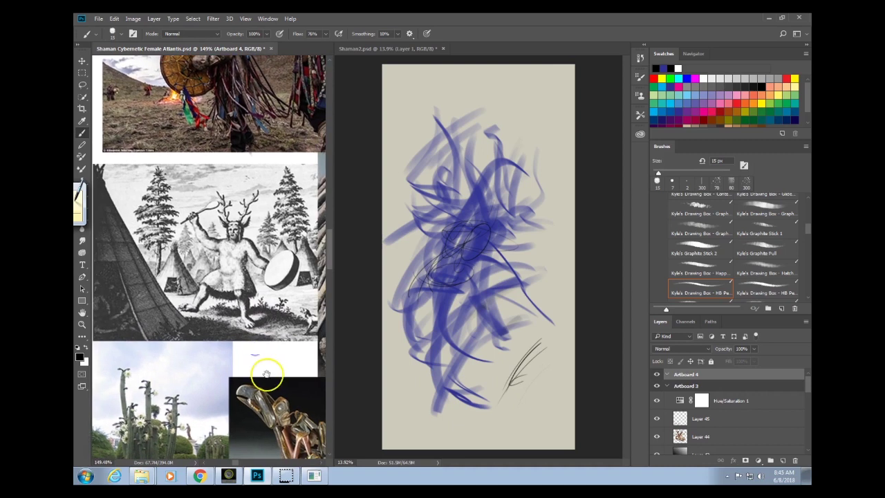
{"action": "scroll", "coordinate": [276, 219], "scroll_direction": "down", "scroll_amount": 5}
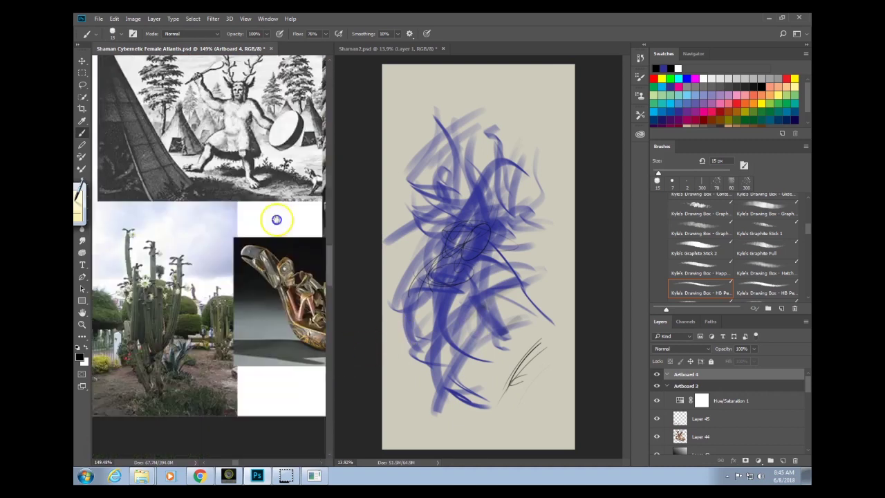
{"action": "left_click_drag", "start_coordinate": [248, 353], "coordinate": [282, 356]}
{"action": "left_click_drag", "start_coordinate": [309, 326], "coordinate": [243, 362]}
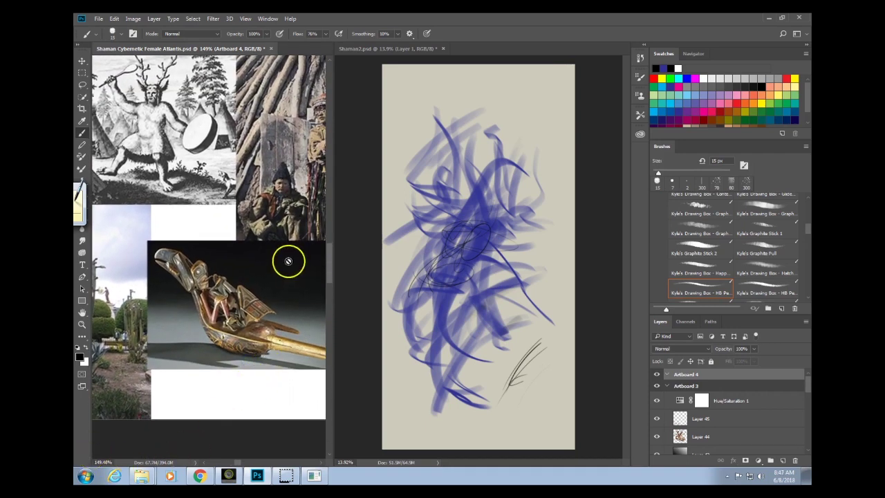
Examine the cybernetic, tribal and body-pose reference images across the remaining artboards.
{"action": "left_click_drag", "start_coordinate": [270, 267], "coordinate": [174, 312]}
{"action": "left_click_drag", "start_coordinate": [257, 298], "coordinate": [271, 272]}
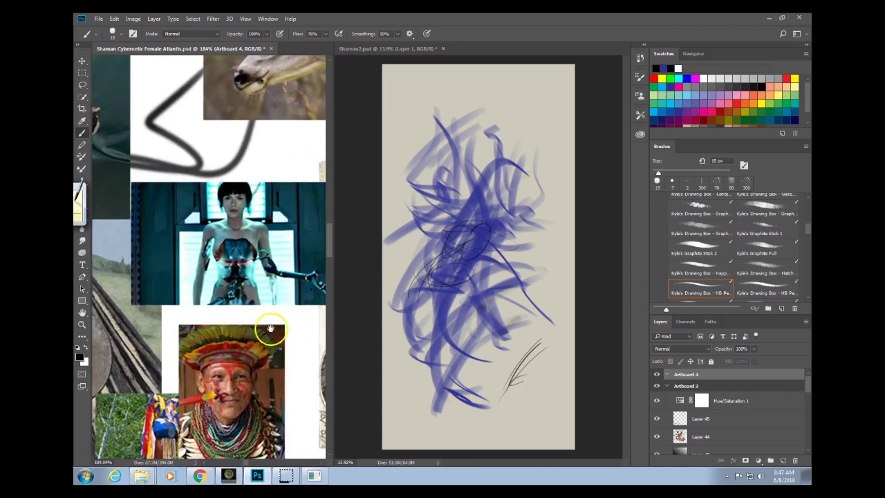
{"action": "left_click_drag", "start_coordinate": [269, 331], "coordinate": [256, 353]}
{"action": "left_click_drag", "start_coordinate": [321, 355], "coordinate": [244, 292]}
{"action": "left_click_drag", "start_coordinate": [276, 335], "coordinate": [219, 422]}
{"action": "left_click_drag", "start_coordinate": [266, 343], "coordinate": [247, 429]}
{"action": "left_click_drag", "start_coordinate": [279, 325], "coordinate": [256, 338]}
{"action": "left_click_drag", "start_coordinate": [250, 353], "coordinate": [178, 368]}
{"action": "left_click_drag", "start_coordinate": [244, 336], "coordinate": [233, 317]}
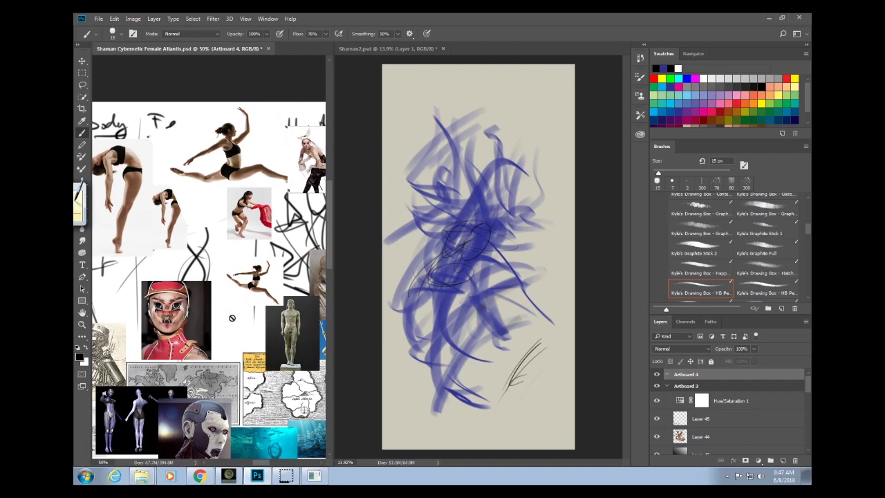
{"action": "left_click_drag", "start_coordinate": [287, 293], "coordinate": [259, 295]}
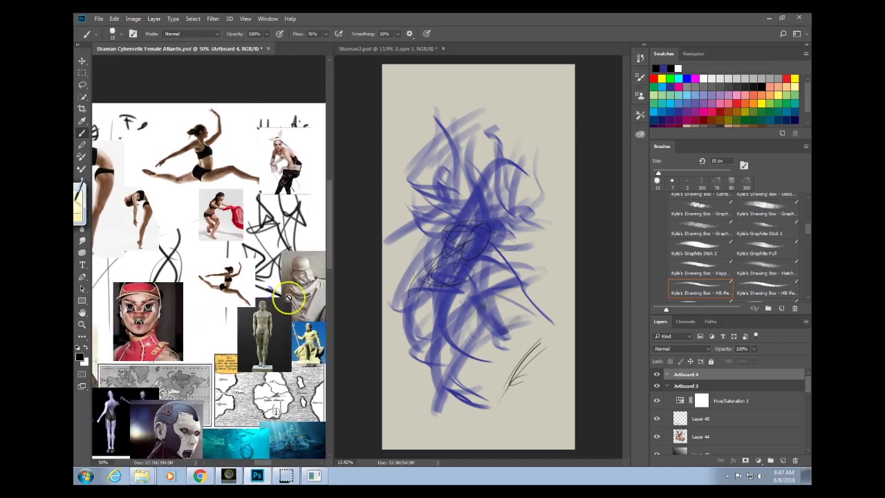
Clear all the violet and black strokes from Layer 1 of Shaman2.psd.
{"action": "left_click", "coordinate": [551, 357]}
{"action": "key", "text": "Delete"}
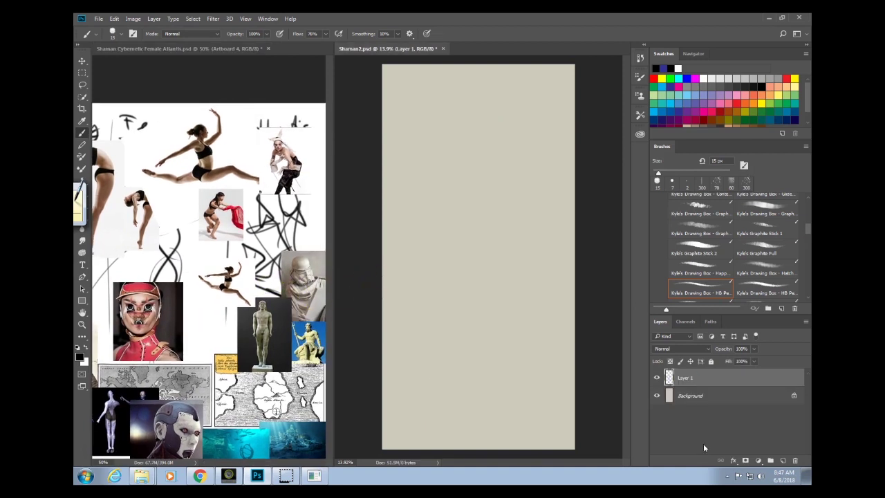
{"action": "scroll", "coordinate": [807, 275], "scroll_direction": "down", "scroll_amount": 3}
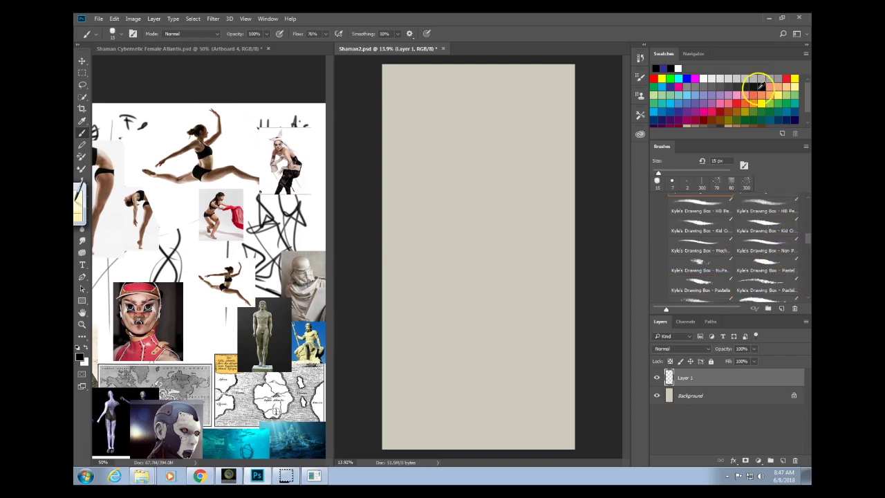
{"action": "left_click_drag", "start_coordinate": [514, 184], "coordinate": [480, 256]}
{"action": "left_click_drag", "start_coordinate": [526, 219], "coordinate": [452, 358]}
{"action": "left_click_drag", "start_coordinate": [503, 208], "coordinate": [461, 320]}
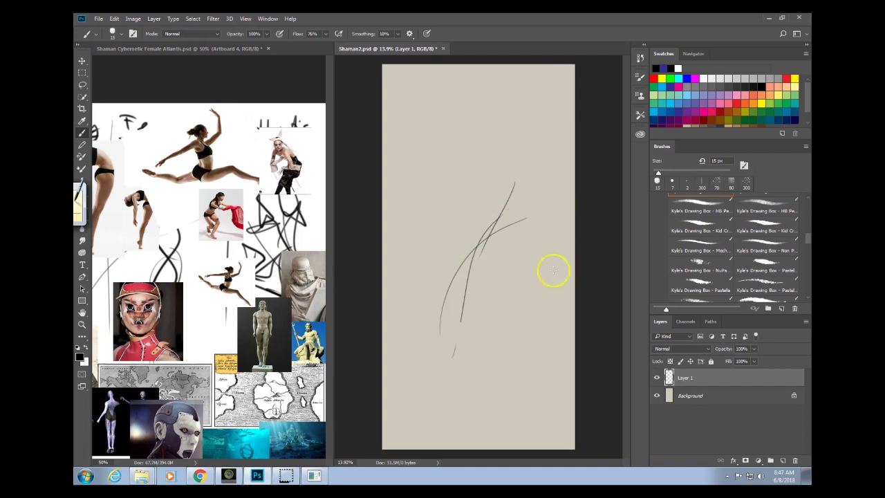
{"action": "key", "text": "ctrl+alt+z"}
{"action": "key", "text": "ctrl+alt+z"}
{"action": "key", "text": "ctrl+alt+z"}
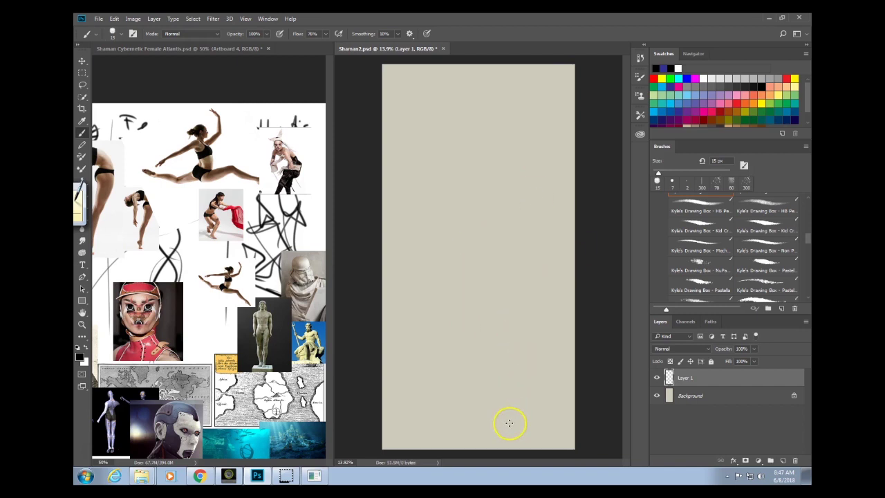
Sketch the head ovals, ribcage circle and one bent arm in the canvas's upper half, after the crouching figure with the horned headpiece.
{"action": "left_click", "coordinate": [302, 91]}
{"action": "left_click_drag", "start_coordinate": [296, 144], "coordinate": [290, 206]}
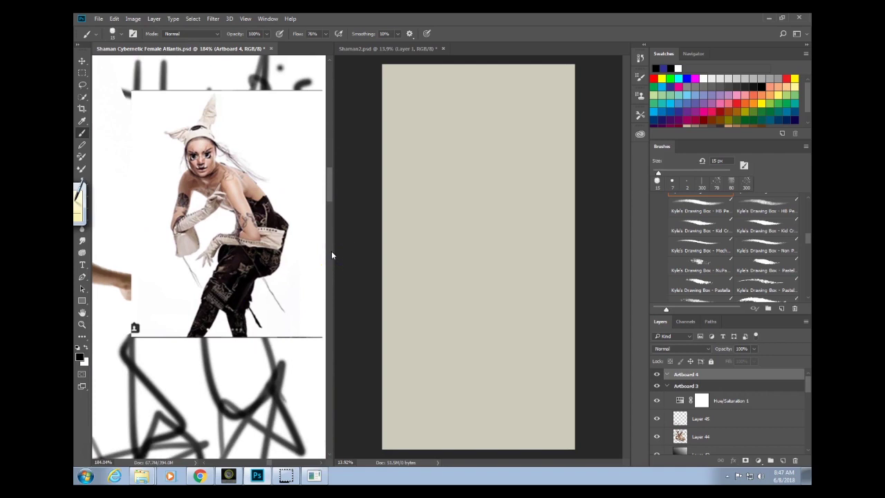
{"action": "left_click", "coordinate": [511, 247]}
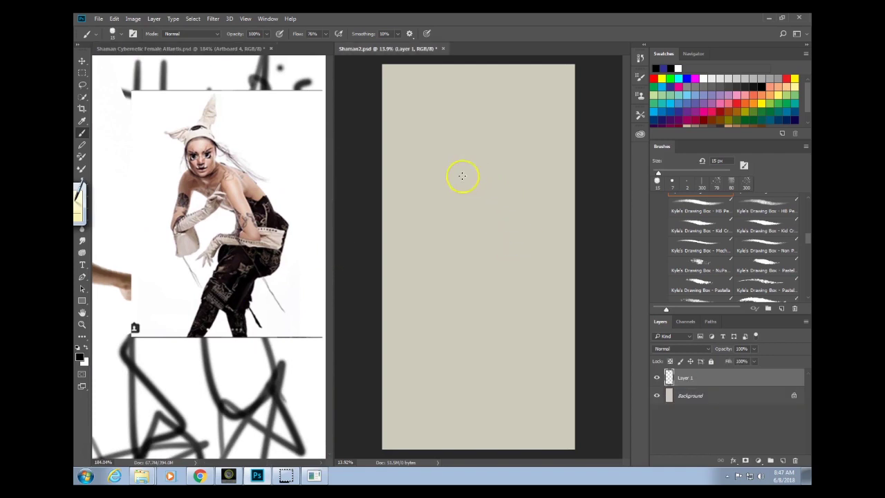
{"action": "mouse_move", "coordinate": [465, 168]}
{"action": "left_mouse_down"}
{"action": "mouse_move", "coordinate": [461, 209]}
{"action": "mouse_move", "coordinate": [472, 191]}
{"action": "mouse_move", "coordinate": [458, 172]}
{"action": "mouse_move", "coordinate": [450, 190]}
{"action": "mouse_move", "coordinate": [478, 185]}
{"action": "mouse_move", "coordinate": [431, 219]}
{"action": "mouse_move", "coordinate": [474, 239]}
{"action": "mouse_move", "coordinate": [495, 228]}
{"action": "mouse_move", "coordinate": [494, 200]}
{"action": "mouse_move", "coordinate": [463, 188]}
{"action": "mouse_move", "coordinate": [427, 242]}
{"action": "mouse_move", "coordinate": [458, 234]}
{"action": "mouse_move", "coordinate": [417, 253]}
{"action": "mouse_move", "coordinate": [475, 208]}
{"action": "left_mouse_up"}
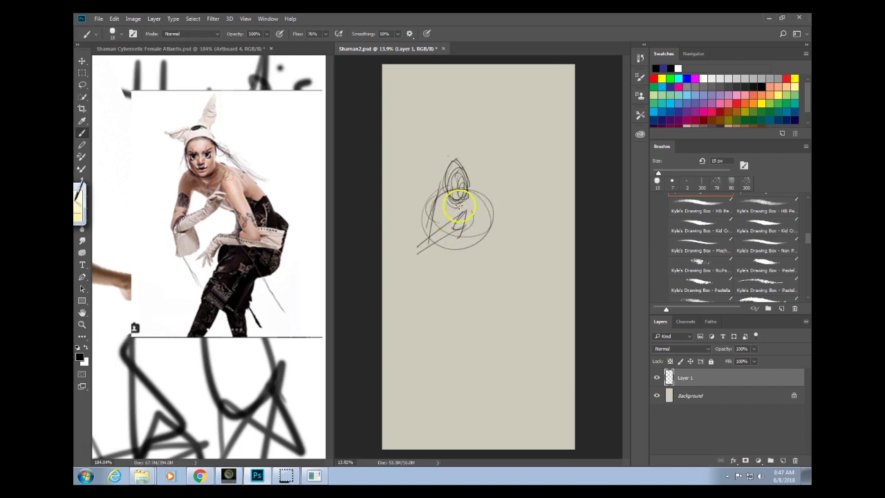
{"action": "left_click_drag", "start_coordinate": [432, 202], "coordinate": [419, 253]}
{"action": "left_click_drag", "start_coordinate": [429, 205], "coordinate": [411, 251]}
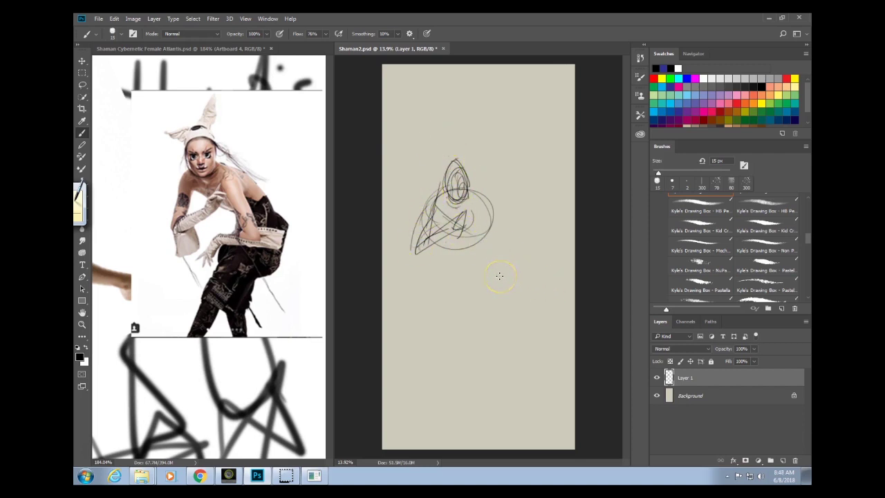
Sketch the sloping shoulder and the second bent arm, with its forearm crossing the waist to a rough hand.
{"action": "mouse_move", "coordinate": [449, 164]}
{"action": "left_mouse_down"}
{"action": "mouse_move", "coordinate": [438, 197]}
{"action": "mouse_move", "coordinate": [439, 184]}
{"action": "mouse_move", "coordinate": [469, 169]}
{"action": "left_mouse_up"}
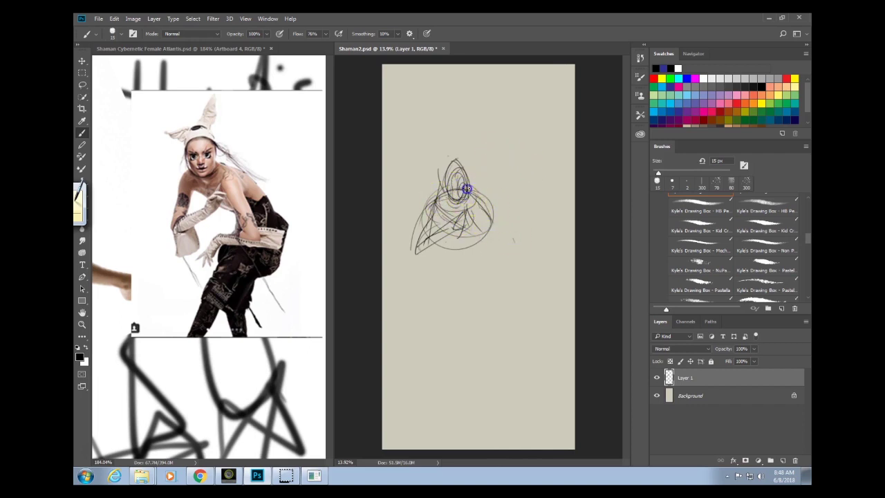
{"action": "mouse_move", "coordinate": [467, 188]}
{"action": "left_mouse_down"}
{"action": "mouse_move", "coordinate": [482, 200]}
{"action": "mouse_move", "coordinate": [482, 158]}
{"action": "left_mouse_up"}
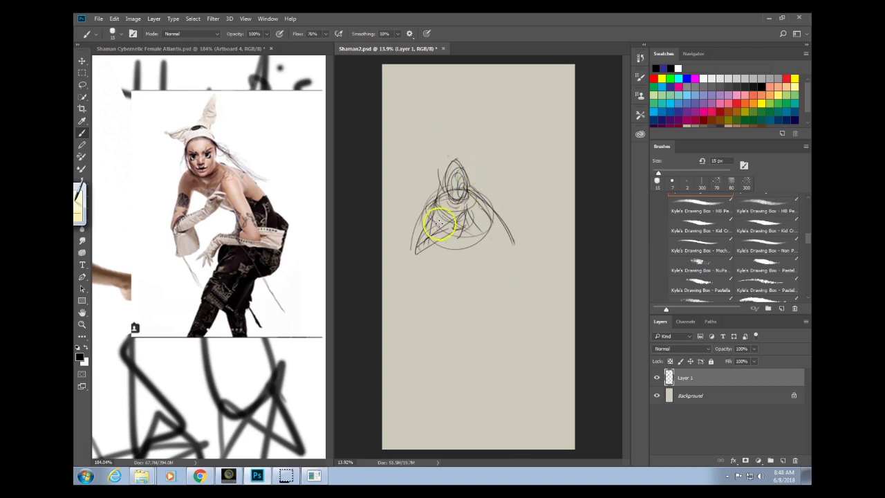
{"action": "left_click_drag", "start_coordinate": [451, 221], "coordinate": [475, 237]}
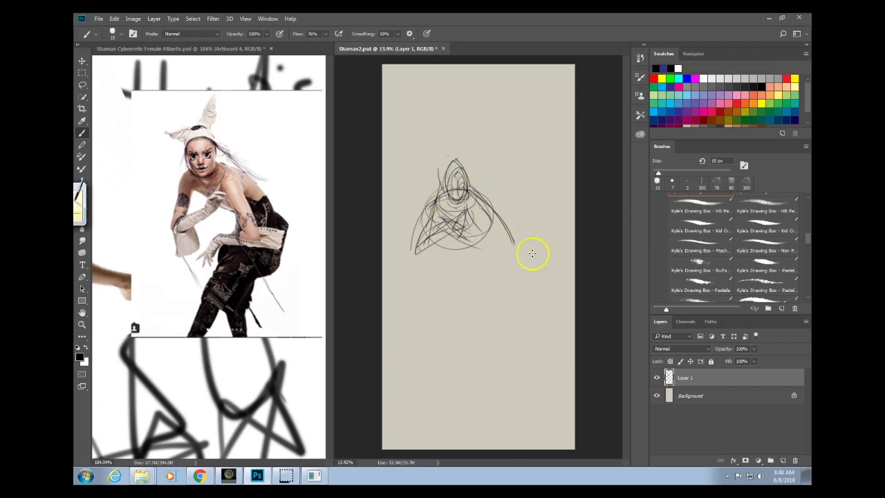
{"action": "left_click_drag", "start_coordinate": [435, 223], "coordinate": [523, 251]}
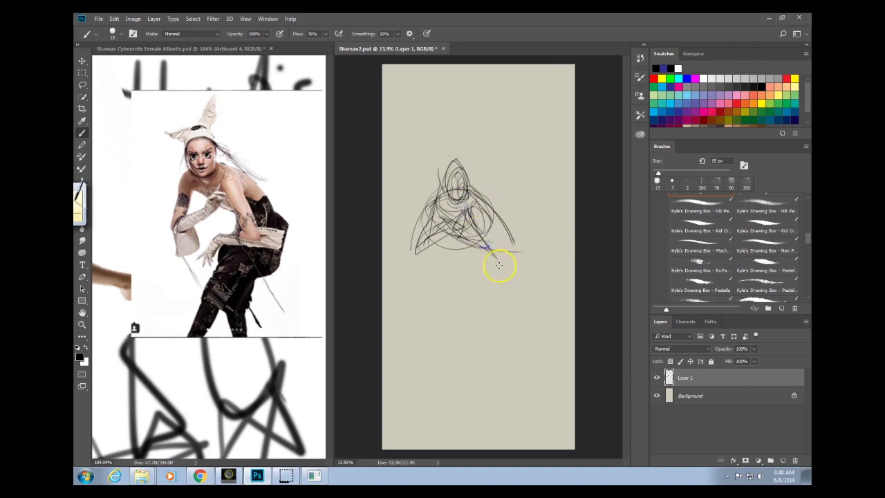
{"action": "left_click_drag", "start_coordinate": [412, 255], "coordinate": [549, 282]}
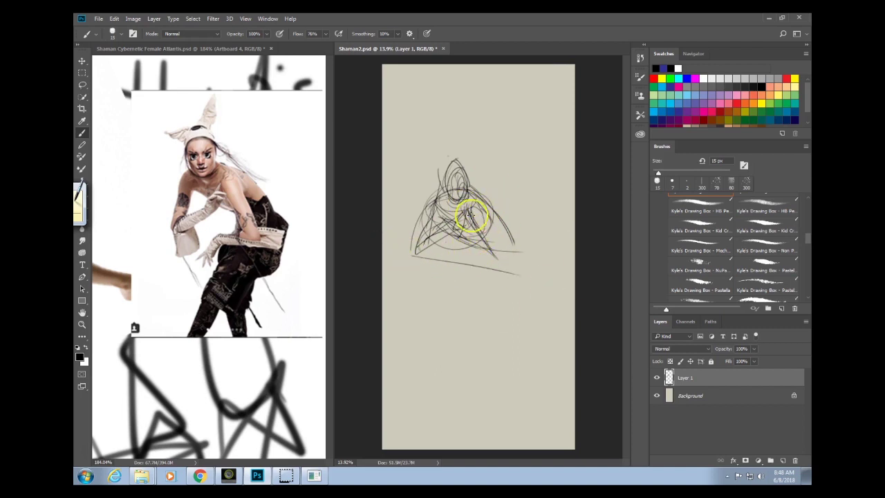
{"action": "mouse_move", "coordinate": [469, 216]}
{"action": "left_mouse_down"}
{"action": "mouse_move", "coordinate": [501, 253]}
{"action": "mouse_move", "coordinate": [497, 228]}
{"action": "mouse_move", "coordinate": [486, 238]}
{"action": "mouse_move", "coordinate": [503, 278]}
{"action": "mouse_move", "coordinate": [479, 222]}
{"action": "mouse_move", "coordinate": [500, 251]}
{"action": "mouse_move", "coordinate": [497, 244]}
{"action": "mouse_move", "coordinate": [485, 267]}
{"action": "mouse_move", "coordinate": [516, 261]}
{"action": "mouse_move", "coordinate": [506, 252]}
{"action": "mouse_move", "coordinate": [416, 261]}
{"action": "left_mouse_up"}
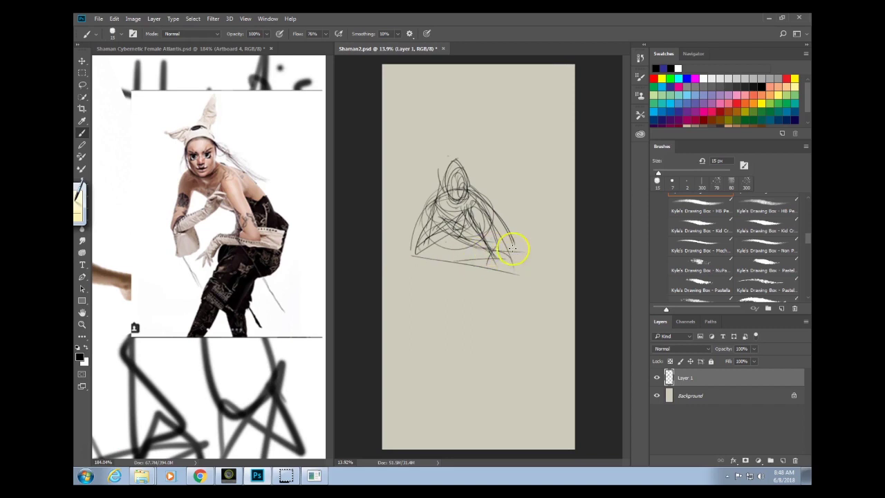
{"action": "mouse_move", "coordinate": [512, 249]}
{"action": "left_mouse_down"}
{"action": "mouse_move", "coordinate": [451, 258]}
{"action": "mouse_move", "coordinate": [460, 253]}
{"action": "mouse_move", "coordinate": [430, 276]}
{"action": "mouse_move", "coordinate": [465, 258]}
{"action": "mouse_move", "coordinate": [454, 263]}
{"action": "mouse_move", "coordinate": [525, 271]}
{"action": "mouse_move", "coordinate": [526, 257]}
{"action": "left_mouse_up"}
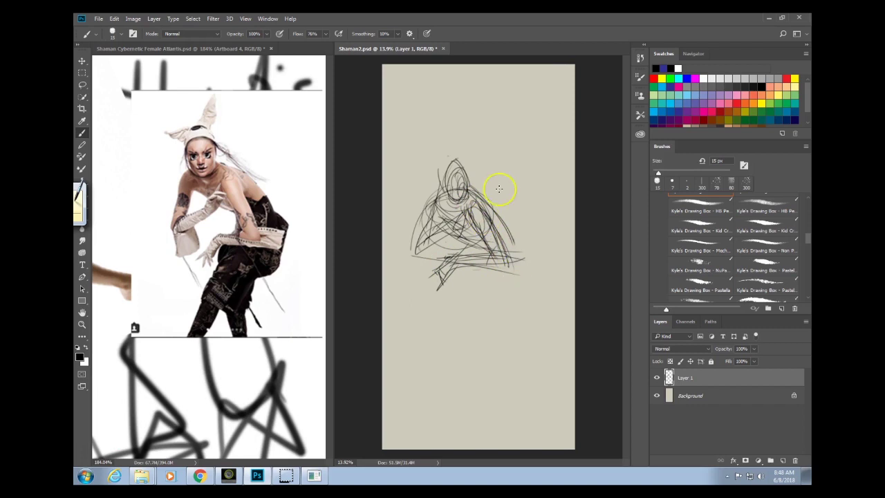
Reinforce the curved back and outer torso contour with repeated pencil strokes from the neck down to the waist.
{"action": "left_click_drag", "start_coordinate": [446, 228], "coordinate": [521, 256]}
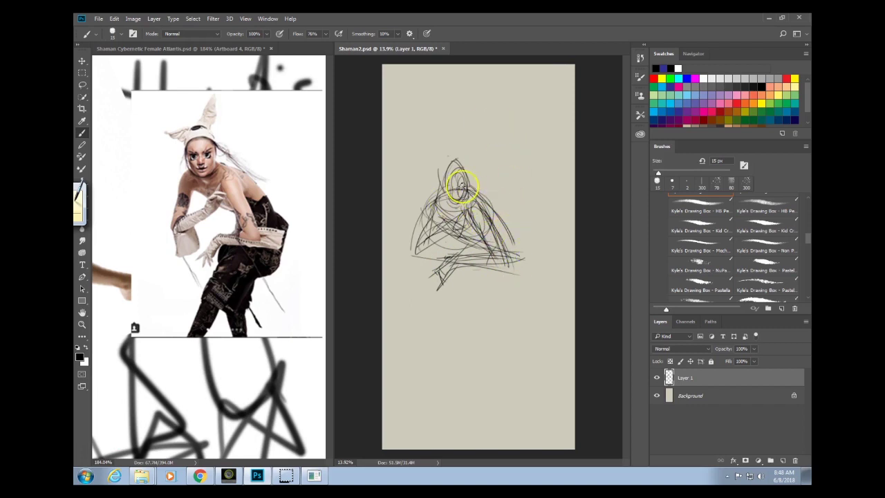
{"action": "mouse_move", "coordinate": [465, 188]}
{"action": "left_mouse_down"}
{"action": "mouse_move", "coordinate": [517, 233]}
{"action": "mouse_move", "coordinate": [487, 205]}
{"action": "mouse_move", "coordinate": [491, 195]}
{"action": "mouse_move", "coordinate": [522, 255]}
{"action": "mouse_move", "coordinate": [464, 189]}
{"action": "mouse_move", "coordinate": [516, 234]}
{"action": "left_mouse_up"}
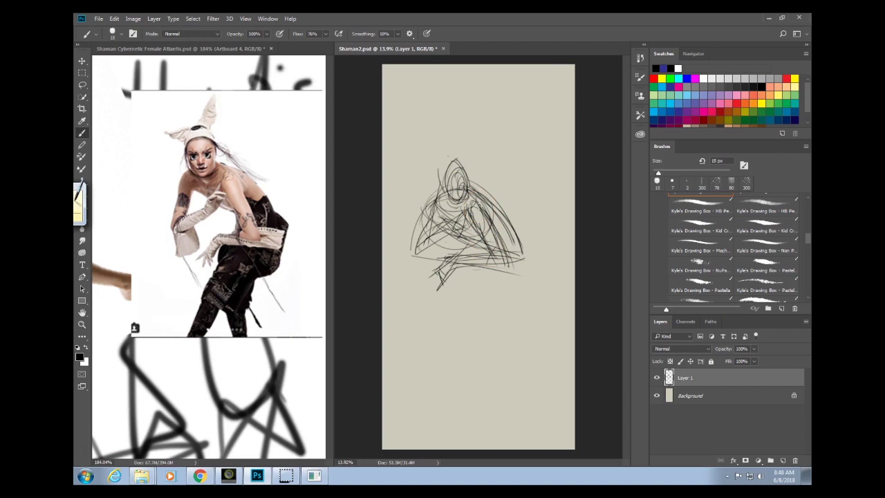
{"action": "mouse_move", "coordinate": [460, 159]}
{"action": "left_mouse_down"}
{"action": "mouse_move", "coordinate": [475, 182]}
{"action": "mouse_move", "coordinate": [464, 186]}
{"action": "mouse_move", "coordinate": [516, 239]}
{"action": "left_mouse_up"}
{"action": "left_click_drag", "start_coordinate": [494, 198], "coordinate": [509, 273]}
{"action": "mouse_move", "coordinate": [443, 235]}
{"action": "left_mouse_down"}
{"action": "mouse_move", "coordinate": [511, 265]}
{"action": "mouse_move", "coordinate": [510, 275]}
{"action": "left_mouse_up"}
Block in the hips, thighs and both lower legs, one upright and the other angled outward to a foot near the canvas edge.
{"action": "mouse_move", "coordinate": [471, 188]}
{"action": "left_mouse_down"}
{"action": "mouse_move", "coordinate": [510, 251]}
{"action": "mouse_move", "coordinate": [474, 312]}
{"action": "mouse_move", "coordinate": [450, 300]}
{"action": "mouse_move", "coordinate": [519, 269]}
{"action": "mouse_move", "coordinate": [514, 242]}
{"action": "mouse_move", "coordinate": [533, 245]}
{"action": "mouse_move", "coordinate": [467, 335]}
{"action": "left_mouse_up"}
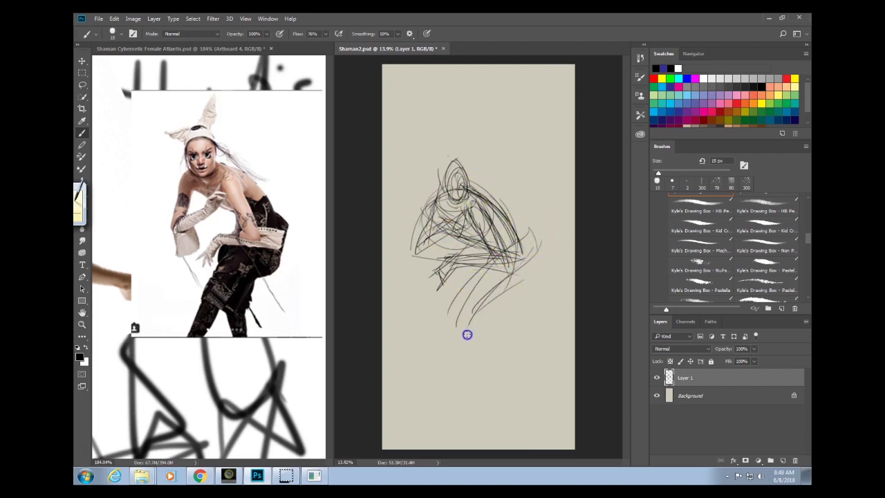
{"action": "mouse_move", "coordinate": [459, 370]}
{"action": "left_mouse_down"}
{"action": "mouse_move", "coordinate": [478, 357]}
{"action": "mouse_move", "coordinate": [514, 362]}
{"action": "mouse_move", "coordinate": [512, 346]}
{"action": "mouse_move", "coordinate": [490, 334]}
{"action": "mouse_move", "coordinate": [482, 315]}
{"action": "mouse_move", "coordinate": [506, 342]}
{"action": "mouse_move", "coordinate": [482, 374]}
{"action": "mouse_move", "coordinate": [474, 421]}
{"action": "mouse_move", "coordinate": [489, 332]}
{"action": "mouse_move", "coordinate": [476, 397]}
{"action": "mouse_move", "coordinate": [496, 426]}
{"action": "mouse_move", "coordinate": [507, 299]}
{"action": "mouse_move", "coordinate": [463, 409]}
{"action": "mouse_move", "coordinate": [494, 332]}
{"action": "mouse_move", "coordinate": [508, 332]}
{"action": "mouse_move", "coordinate": [496, 401]}
{"action": "mouse_move", "coordinate": [464, 409]}
{"action": "mouse_move", "coordinate": [491, 304]}
{"action": "mouse_move", "coordinate": [484, 251]}
{"action": "mouse_move", "coordinate": [434, 301]}
{"action": "mouse_move", "coordinate": [405, 376]}
{"action": "mouse_move", "coordinate": [408, 363]}
{"action": "left_mouse_up"}
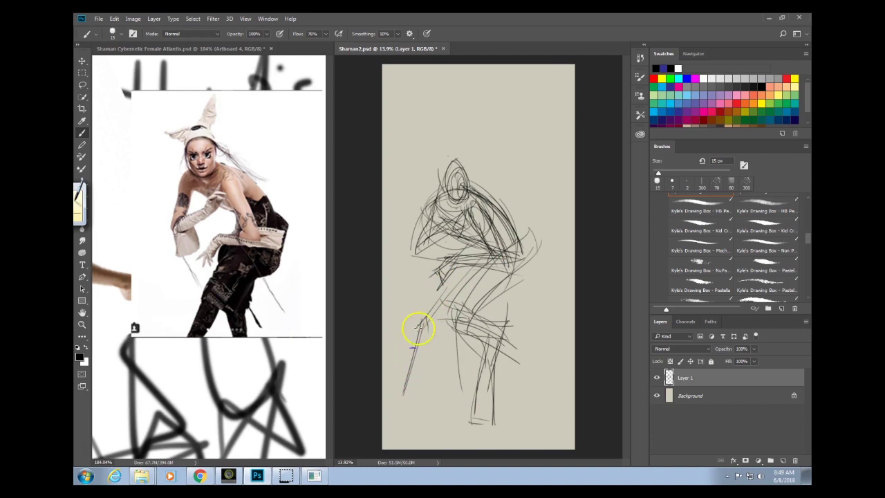
{"action": "left_click_drag", "start_coordinate": [418, 329], "coordinate": [409, 372]}
{"action": "mouse_move", "coordinate": [496, 257]}
{"action": "left_mouse_down"}
{"action": "mouse_move", "coordinate": [421, 325]}
{"action": "mouse_move", "coordinate": [430, 384]}
{"action": "left_mouse_up"}
{"action": "mouse_move", "coordinate": [428, 332]}
{"action": "left_mouse_down"}
{"action": "mouse_move", "coordinate": [448, 361]}
{"action": "mouse_move", "coordinate": [391, 423]}
{"action": "left_mouse_up"}
{"action": "mouse_move", "coordinate": [422, 374]}
{"action": "left_mouse_down"}
{"action": "mouse_move", "coordinate": [384, 428]}
{"action": "mouse_move", "coordinate": [407, 430]}
{"action": "left_mouse_up"}
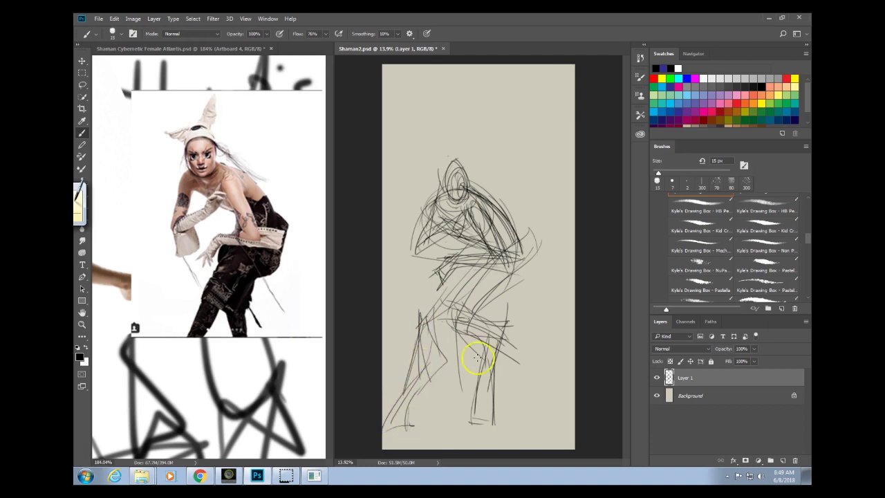
Darken the bent thigh and knee lines, and add short strokes around the head for the headpiece.
{"action": "left_click_drag", "start_coordinate": [489, 286], "coordinate": [513, 274]}
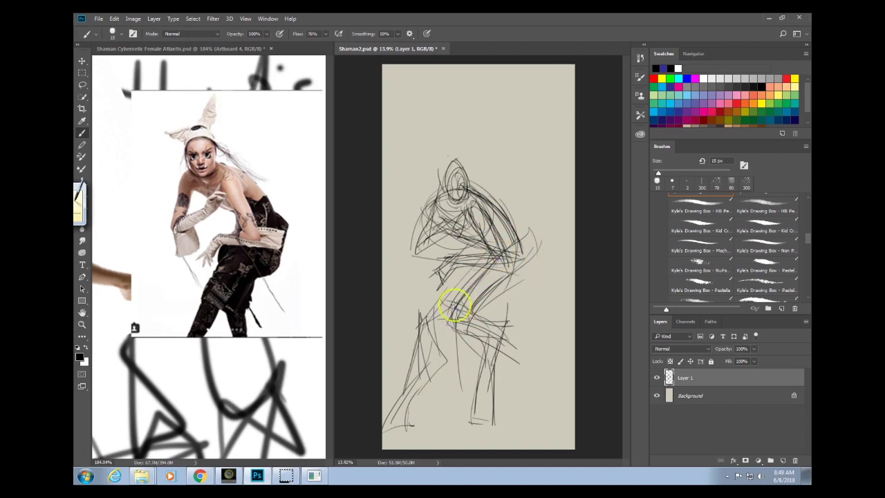
{"action": "mouse_move", "coordinate": [445, 325]}
{"action": "left_mouse_down"}
{"action": "mouse_move", "coordinate": [499, 360]}
{"action": "mouse_move", "coordinate": [488, 338]}
{"action": "mouse_move", "coordinate": [474, 410]}
{"action": "left_mouse_up"}
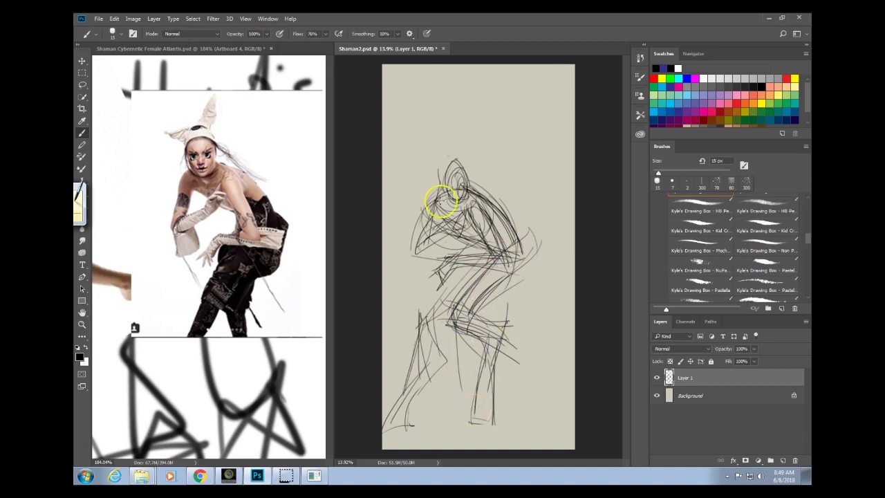
{"action": "mouse_move", "coordinate": [451, 190]}
{"action": "left_mouse_down"}
{"action": "mouse_move", "coordinate": [453, 166]}
{"action": "mouse_move", "coordinate": [460, 214]}
{"action": "mouse_move", "coordinate": [461, 166]}
{"action": "mouse_move", "coordinate": [462, 211]}
{"action": "mouse_move", "coordinate": [442, 200]}
{"action": "mouse_move", "coordinate": [461, 209]}
{"action": "mouse_move", "coordinate": [452, 163]}
{"action": "mouse_move", "coordinate": [465, 161]}
{"action": "mouse_move", "coordinate": [450, 179]}
{"action": "mouse_move", "coordinate": [467, 153]}
{"action": "left_mouse_up"}
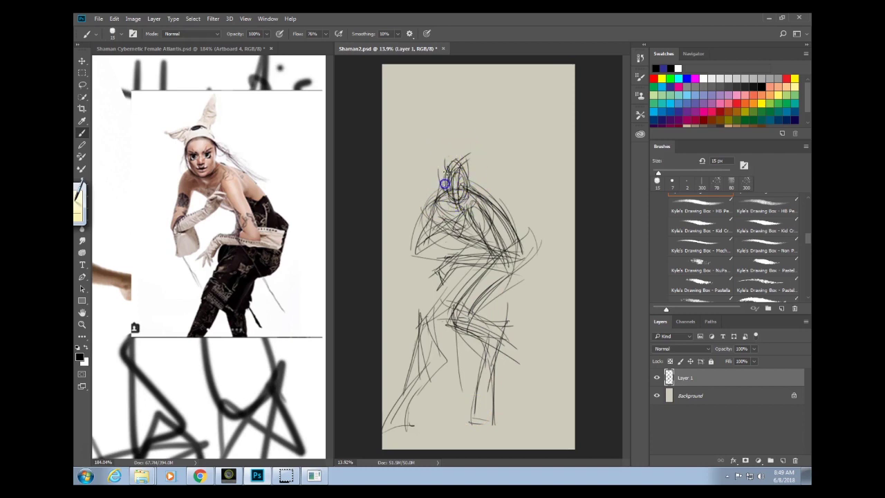
Sketch two curved horns rising from opposite sides of the head, using the deer antler photo as reference.
{"action": "mouse_move", "coordinate": [445, 183]}
{"action": "left_mouse_down"}
{"action": "mouse_move", "coordinate": [458, 140]}
{"action": "mouse_move", "coordinate": [447, 147]}
{"action": "mouse_move", "coordinate": [464, 162]}
{"action": "mouse_move", "coordinate": [441, 173]}
{"action": "mouse_move", "coordinate": [439, 160]}
{"action": "mouse_move", "coordinate": [394, 150]}
{"action": "left_mouse_up"}
{"action": "left_click", "coordinate": [273, 233]}
{"action": "left_click_drag", "start_coordinate": [263, 260], "coordinate": [225, 269]}
{"action": "mouse_move", "coordinate": [192, 357]}
{"action": "left_mouse_down"}
{"action": "mouse_move", "coordinate": [266, 218]}
{"action": "mouse_move", "coordinate": [296, 201]}
{"action": "left_mouse_up"}
{"action": "left_click_drag", "start_coordinate": [205, 299], "coordinate": [273, 294]}
{"action": "left_click_drag", "start_coordinate": [153, 276], "coordinate": [313, 294]}
{"action": "left_click_drag", "start_coordinate": [269, 303], "coordinate": [254, 306]}
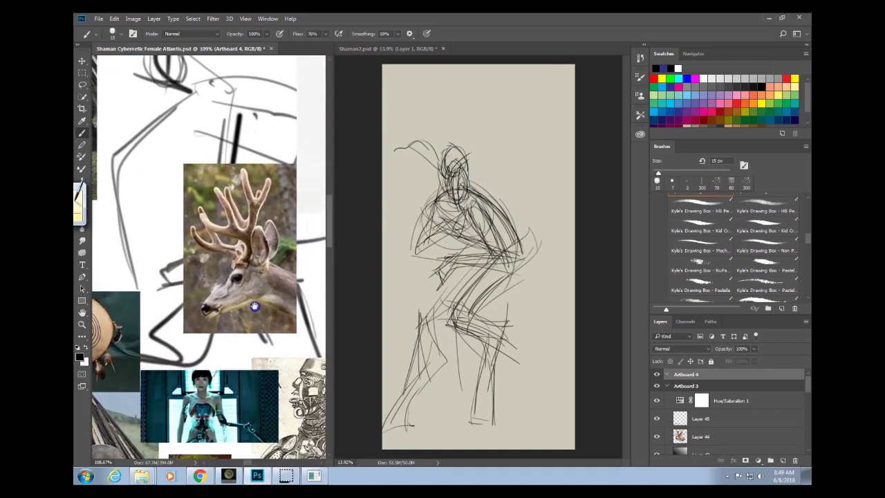
{"action": "left_click", "coordinate": [451, 151]}
{"action": "mouse_move", "coordinate": [407, 182]}
{"action": "left_mouse_down"}
{"action": "mouse_move", "coordinate": [413, 136]}
{"action": "mouse_move", "coordinate": [400, 174]}
{"action": "mouse_move", "coordinate": [446, 146]}
{"action": "mouse_move", "coordinate": [418, 144]}
{"action": "mouse_move", "coordinate": [471, 148]}
{"action": "mouse_move", "coordinate": [464, 125]}
{"action": "left_mouse_up"}
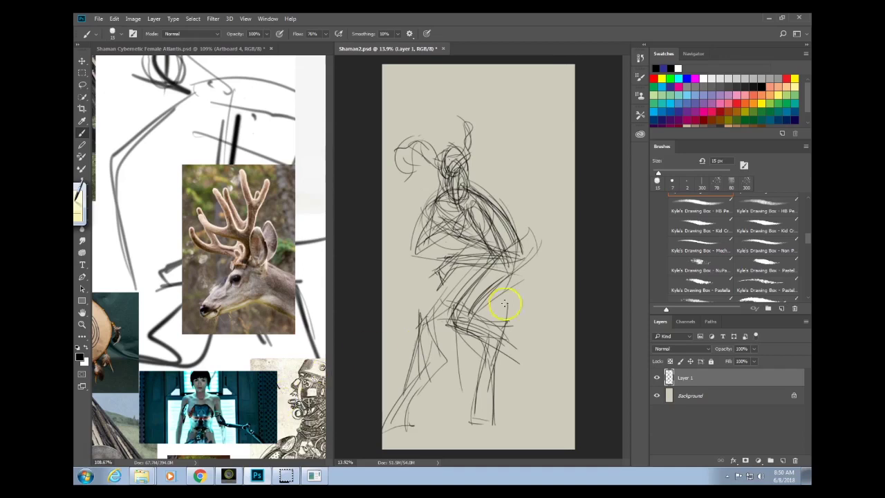
Consult the crouching dancer with the red cloth, and darken the hip, thigh and bent knee of the supporting leg.
{"action": "left_click", "coordinate": [299, 396]}
{"action": "left_click_drag", "start_coordinate": [288, 353], "coordinate": [142, 408]}
{"action": "left_click_drag", "start_coordinate": [218, 339], "coordinate": [172, 385]}
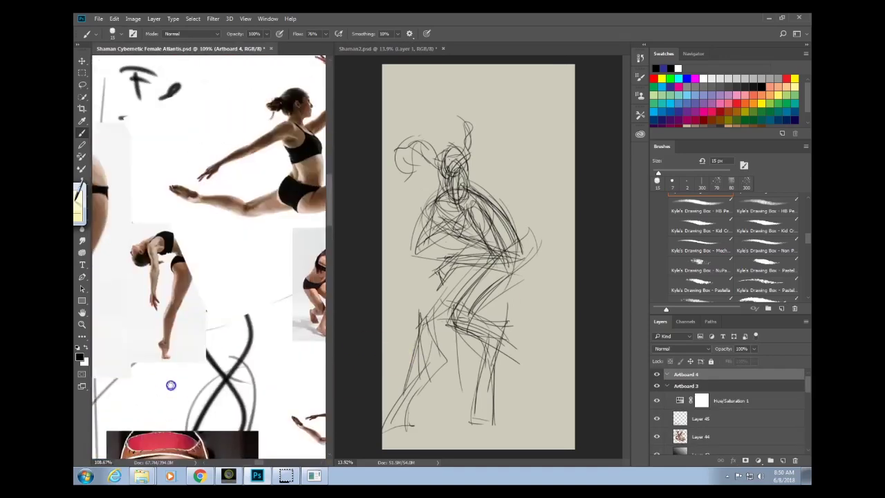
{"action": "left_click_drag", "start_coordinate": [288, 348], "coordinate": [223, 366]}
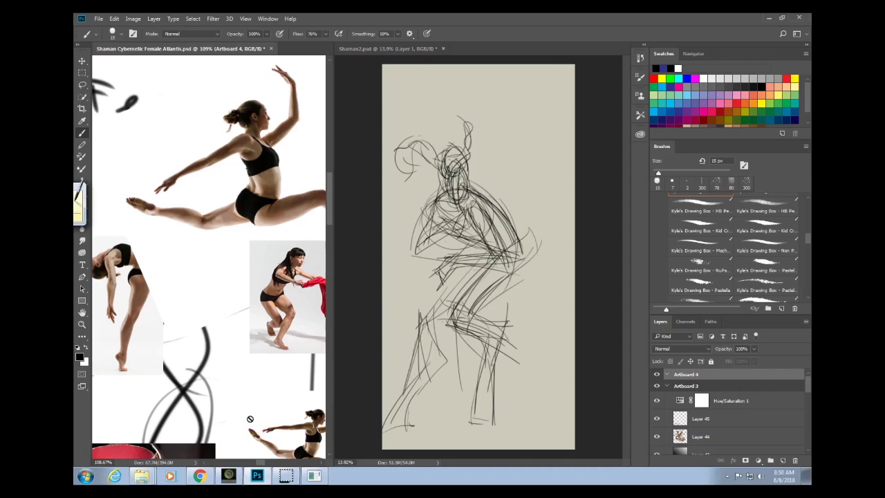
{"action": "left_click_drag", "start_coordinate": [269, 332], "coordinate": [238, 359]}
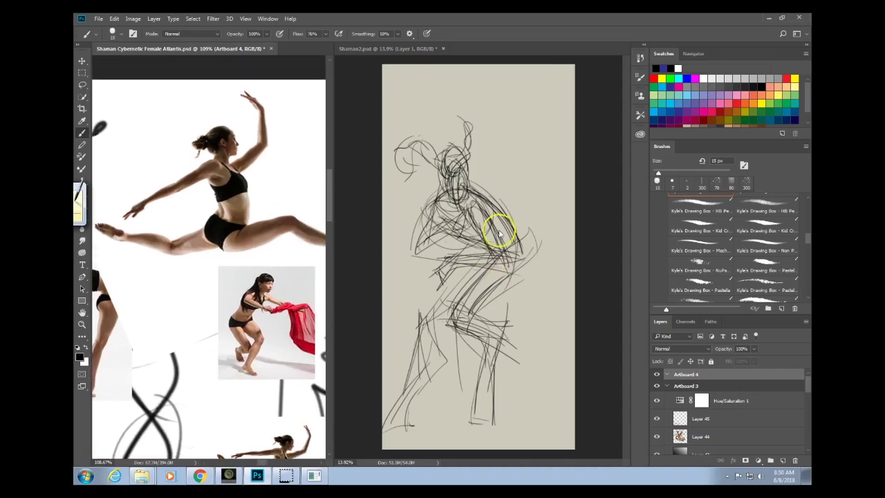
{"action": "left_click", "coordinate": [493, 259]}
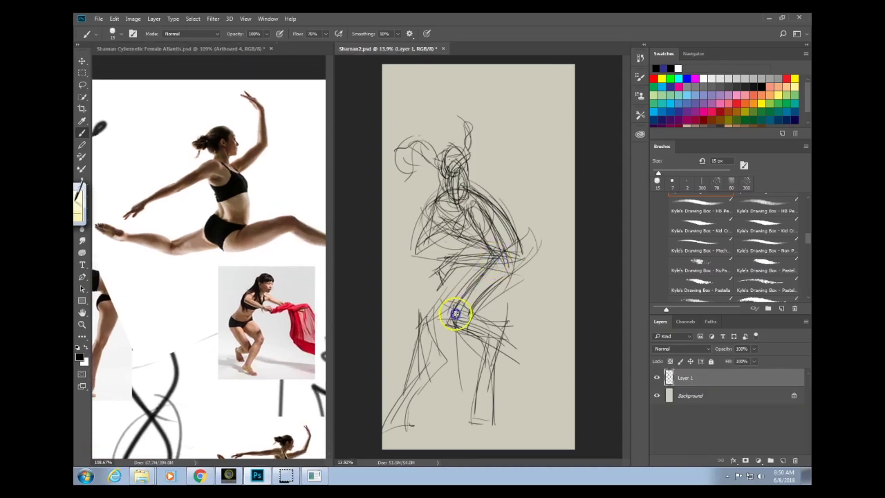
{"action": "mouse_move", "coordinate": [469, 311]}
{"action": "left_mouse_down"}
{"action": "mouse_move", "coordinate": [521, 236]}
{"action": "mouse_move", "coordinate": [520, 252]}
{"action": "mouse_move", "coordinate": [498, 267]}
{"action": "mouse_move", "coordinate": [518, 239]}
{"action": "mouse_move", "coordinate": [486, 278]}
{"action": "mouse_move", "coordinate": [513, 232]}
{"action": "mouse_move", "coordinate": [486, 292]}
{"action": "mouse_move", "coordinate": [512, 272]}
{"action": "mouse_move", "coordinate": [468, 323]}
{"action": "mouse_move", "coordinate": [486, 259]}
{"action": "mouse_move", "coordinate": [501, 240]}
{"action": "mouse_move", "coordinate": [453, 321]}
{"action": "mouse_move", "coordinate": [462, 331]}
{"action": "mouse_move", "coordinate": [504, 316]}
{"action": "mouse_move", "coordinate": [466, 317]}
{"action": "mouse_move", "coordinate": [498, 324]}
{"action": "mouse_move", "coordinate": [504, 249]}
{"action": "mouse_move", "coordinate": [507, 310]}
{"action": "mouse_move", "coordinate": [489, 348]}
{"action": "mouse_move", "coordinate": [451, 323]}
{"action": "mouse_move", "coordinate": [466, 331]}
{"action": "mouse_move", "coordinate": [478, 307]}
{"action": "mouse_move", "coordinate": [439, 290]}
{"action": "mouse_move", "coordinate": [491, 299]}
{"action": "mouse_move", "coordinate": [482, 341]}
{"action": "mouse_move", "coordinate": [461, 331]}
{"action": "mouse_move", "coordinate": [481, 337]}
{"action": "mouse_move", "coordinate": [499, 312]}
{"action": "mouse_move", "coordinate": [506, 324]}
{"action": "mouse_move", "coordinate": [495, 328]}
{"action": "mouse_move", "coordinate": [510, 320]}
{"action": "mouse_move", "coordinate": [507, 332]}
{"action": "mouse_move", "coordinate": [500, 325]}
{"action": "mouse_move", "coordinate": [486, 339]}
{"action": "mouse_move", "coordinate": [482, 384]}
{"action": "mouse_move", "coordinate": [481, 293]}
{"action": "mouse_move", "coordinate": [484, 349]}
{"action": "left_mouse_up"}
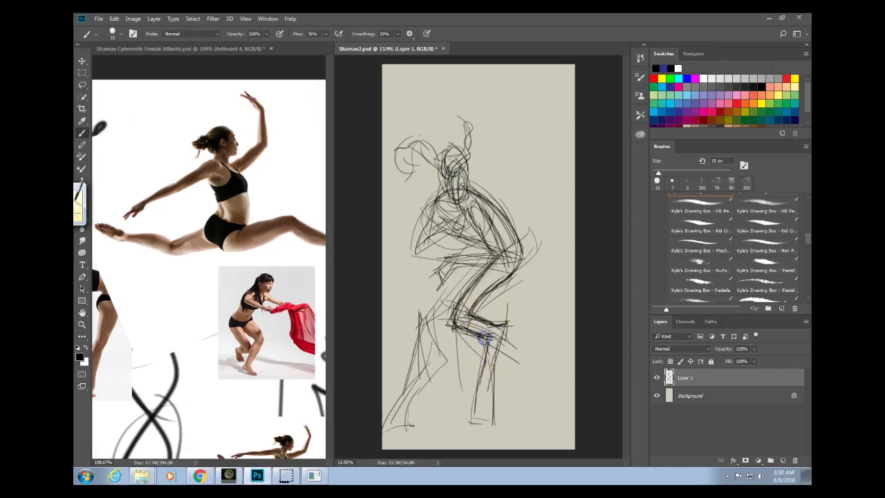
Define the upright lower leg with darker contours, add a rounded foot at its base and mark a band around the ankle.
{"action": "mouse_move", "coordinate": [469, 399]}
{"action": "left_mouse_down"}
{"action": "mouse_move", "coordinate": [468, 424]}
{"action": "mouse_move", "coordinate": [409, 348]}
{"action": "mouse_move", "coordinate": [258, 375]}
{"action": "mouse_move", "coordinate": [400, 377]}
{"action": "mouse_move", "coordinate": [485, 346]}
{"action": "mouse_move", "coordinate": [469, 379]}
{"action": "left_mouse_up"}
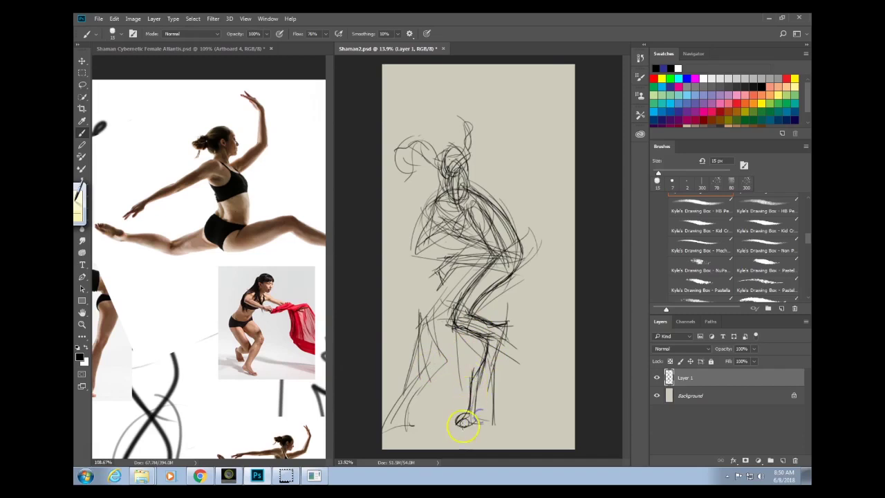
{"action": "left_click_drag", "start_coordinate": [463, 425], "coordinate": [470, 423]}
{"action": "mouse_move", "coordinate": [497, 355]}
{"action": "left_mouse_down"}
{"action": "mouse_move", "coordinate": [488, 379]}
{"action": "mouse_move", "coordinate": [502, 430]}
{"action": "mouse_move", "coordinate": [470, 425]}
{"action": "mouse_move", "coordinate": [498, 423]}
{"action": "left_mouse_up"}
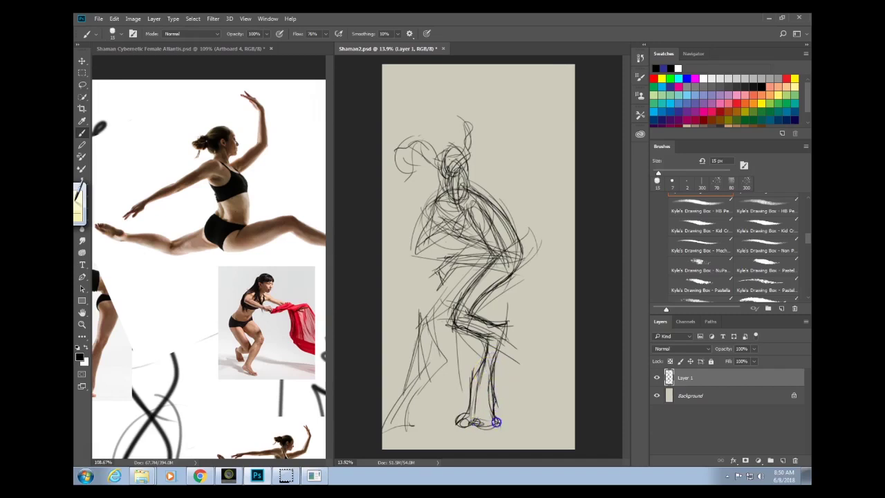
{"action": "mouse_move", "coordinate": [489, 356]}
{"action": "left_mouse_down"}
{"action": "mouse_move", "coordinate": [491, 385]}
{"action": "mouse_move", "coordinate": [491, 363]}
{"action": "mouse_move", "coordinate": [474, 360]}
{"action": "mouse_move", "coordinate": [484, 341]}
{"action": "mouse_move", "coordinate": [470, 415]}
{"action": "left_mouse_up"}
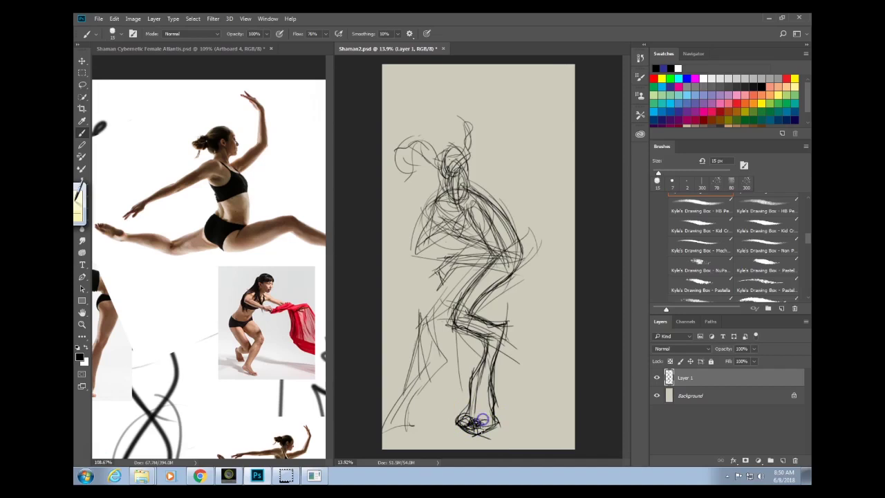
{"action": "left_click_drag", "start_coordinate": [461, 422], "coordinate": [471, 402]}
{"action": "left_click_drag", "start_coordinate": [477, 400], "coordinate": [471, 411]}
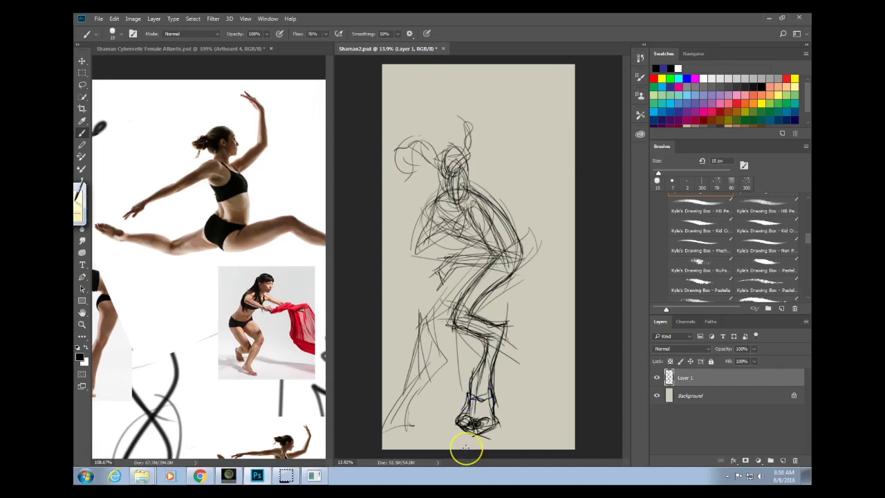
Redraw the outward-angled leg with darker thigh, knee and calf lines down to a flat base, undoing a stray stroke.
{"action": "mouse_move", "coordinate": [467, 252]}
{"action": "left_mouse_down"}
{"action": "mouse_move", "coordinate": [484, 244]}
{"action": "mouse_move", "coordinate": [432, 308]}
{"action": "mouse_move", "coordinate": [429, 361]}
{"action": "left_mouse_up"}
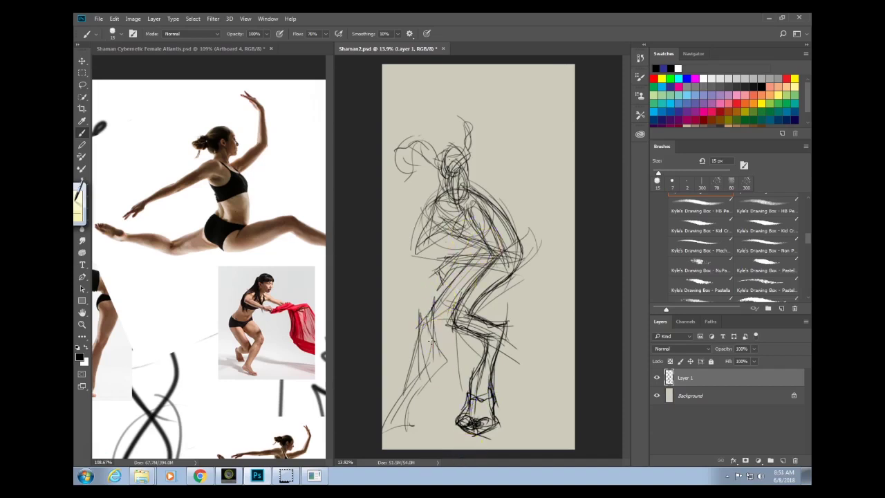
{"action": "mouse_move", "coordinate": [433, 303]}
{"action": "left_mouse_down"}
{"action": "mouse_move", "coordinate": [446, 370]}
{"action": "mouse_move", "coordinate": [432, 313]}
{"action": "mouse_move", "coordinate": [447, 351]}
{"action": "mouse_move", "coordinate": [442, 312]}
{"action": "mouse_move", "coordinate": [443, 334]}
{"action": "mouse_move", "coordinate": [484, 260]}
{"action": "mouse_move", "coordinate": [394, 424]}
{"action": "mouse_move", "coordinate": [444, 422]}
{"action": "mouse_move", "coordinate": [413, 418]}
{"action": "mouse_move", "coordinate": [436, 417]}
{"action": "mouse_move", "coordinate": [481, 284]}
{"action": "mouse_move", "coordinate": [434, 417]}
{"action": "mouse_move", "coordinate": [409, 419]}
{"action": "mouse_move", "coordinate": [437, 418]}
{"action": "mouse_move", "coordinate": [435, 371]}
{"action": "mouse_move", "coordinate": [430, 383]}
{"action": "mouse_move", "coordinate": [458, 349]}
{"action": "left_mouse_up"}
{"action": "key", "text": "ctrl+z"}
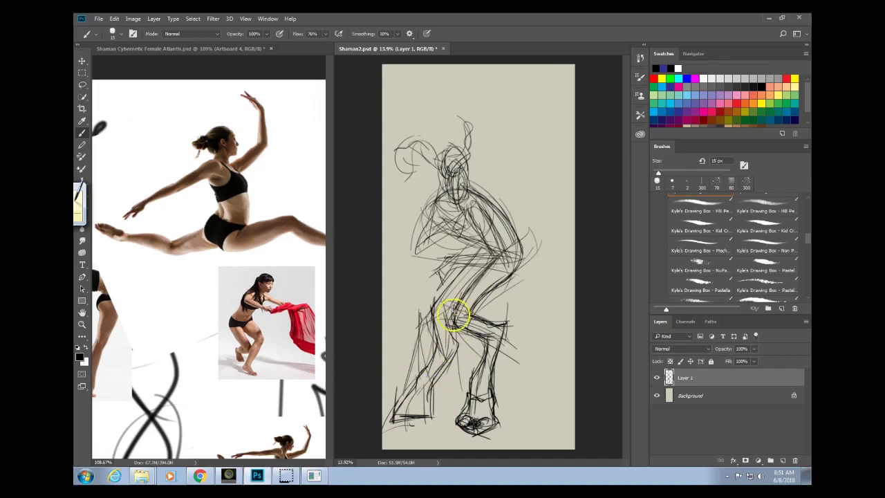
{"action": "left_click_drag", "start_coordinate": [453, 314], "coordinate": [430, 374]}
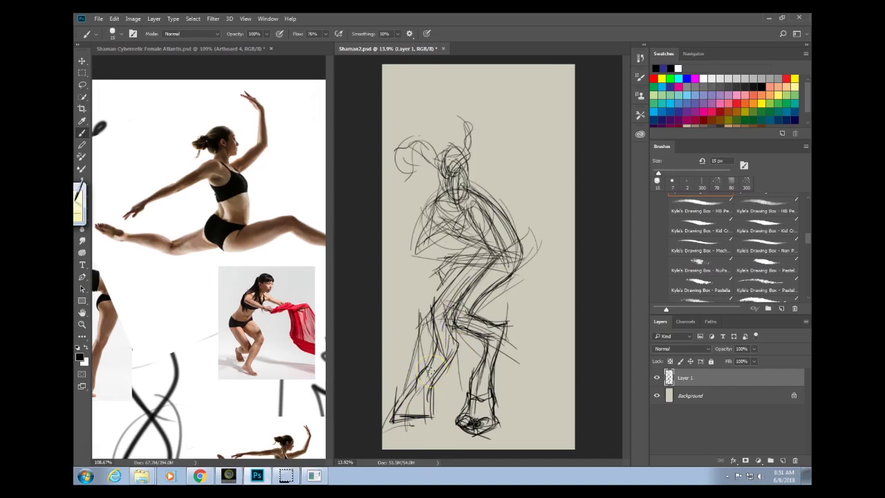
{"action": "left_click_drag", "start_coordinate": [466, 279], "coordinate": [437, 290]}
Using the antlered drummer engraving as reference, darken the head, add pointed ears on both sides and rework the horn tips.
{"action": "left_click", "coordinate": [298, 313]}
{"action": "left_click_drag", "start_coordinate": [291, 342], "coordinate": [263, 357]}
{"action": "left_click_drag", "start_coordinate": [239, 395], "coordinate": [304, 340]}
{"action": "mouse_move", "coordinate": [240, 361]}
{"action": "left_mouse_down"}
{"action": "mouse_move", "coordinate": [306, 358]}
{"action": "mouse_move", "coordinate": [271, 363]}
{"action": "mouse_move", "coordinate": [311, 371]}
{"action": "mouse_move", "coordinate": [286, 282]}
{"action": "mouse_move", "coordinate": [290, 224]}
{"action": "left_mouse_up"}
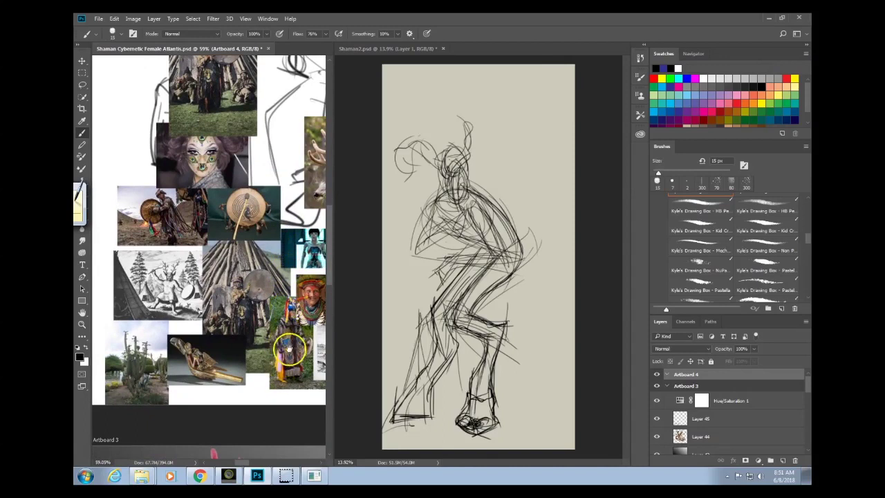
{"action": "left_click_drag", "start_coordinate": [324, 350], "coordinate": [293, 364]}
{"action": "left_click_drag", "start_coordinate": [204, 304], "coordinate": [276, 350]}
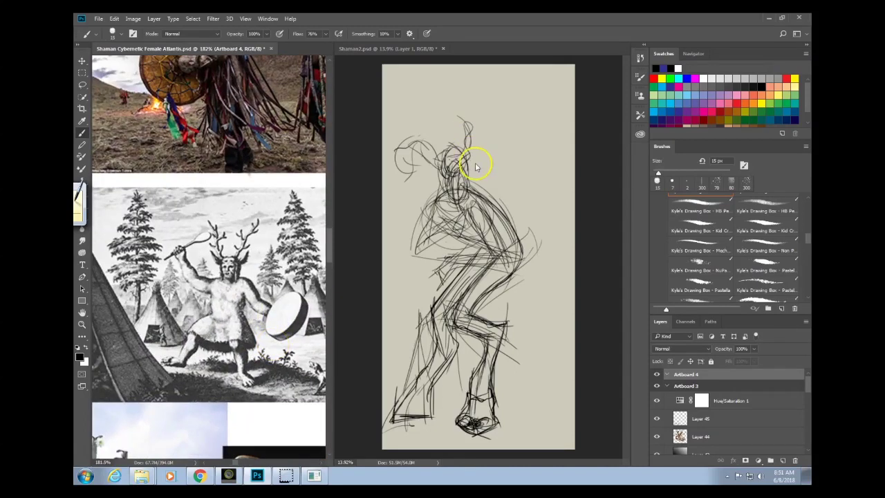
{"action": "left_click", "coordinate": [448, 168]}
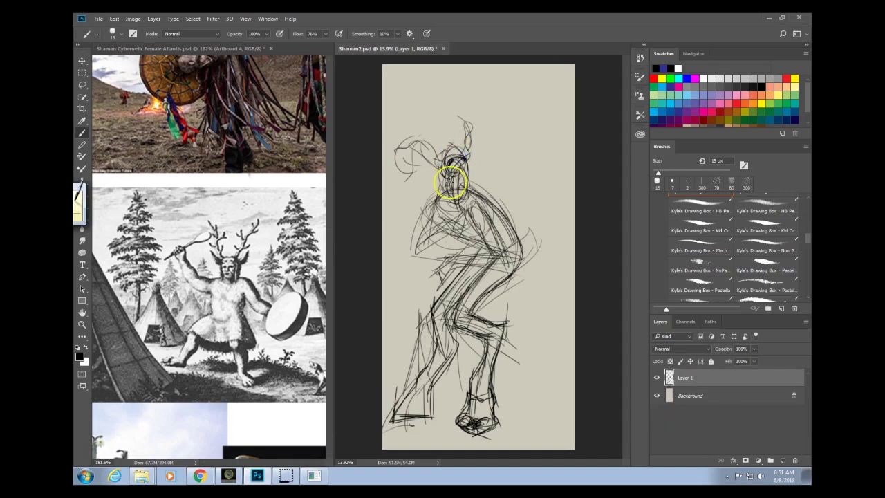
{"action": "mouse_move", "coordinate": [452, 143]}
{"action": "left_mouse_down"}
{"action": "mouse_move", "coordinate": [437, 170]}
{"action": "mouse_move", "coordinate": [451, 181]}
{"action": "mouse_move", "coordinate": [450, 154]}
{"action": "mouse_move", "coordinate": [421, 173]}
{"action": "mouse_move", "coordinate": [450, 158]}
{"action": "mouse_move", "coordinate": [445, 150]}
{"action": "mouse_move", "coordinate": [457, 159]}
{"action": "mouse_move", "coordinate": [497, 150]}
{"action": "left_mouse_up"}
{"action": "left_click_drag", "start_coordinate": [461, 158], "coordinate": [496, 155]}
{"action": "left_click_drag", "start_coordinate": [423, 138], "coordinate": [391, 147]}
{"action": "left_click_drag", "start_coordinate": [461, 119], "coordinate": [469, 118]}
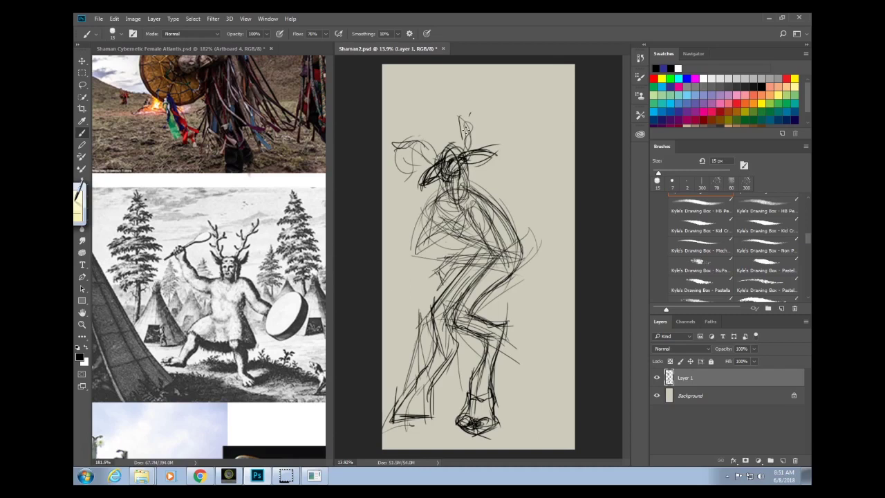
Consult the crouching model in the white headpiece, and darken the shoulder, upper arm and forearm of the raised bent arm.
{"action": "left_click_drag", "start_coordinate": [437, 201], "coordinate": [434, 205]}
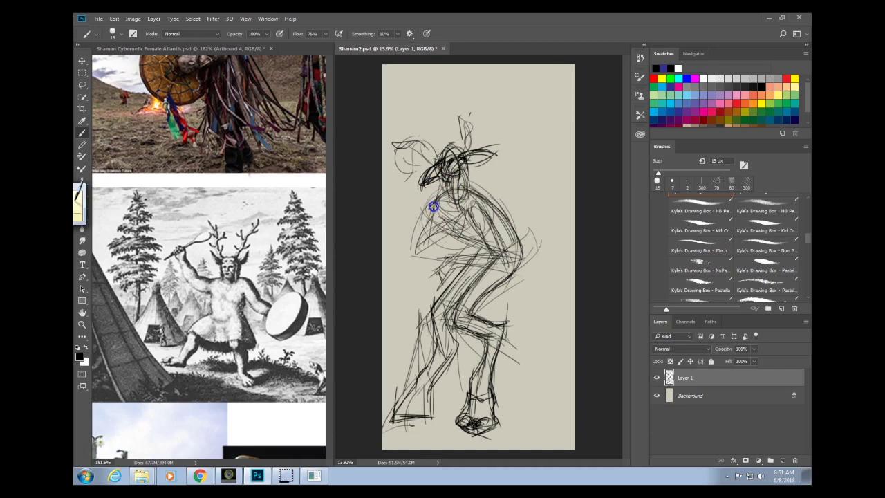
{"action": "left_click", "coordinate": [304, 205]}
{"action": "mouse_move", "coordinate": [304, 205]}
{"action": "left_mouse_down"}
{"action": "mouse_move", "coordinate": [270, 239]}
{"action": "mouse_move", "coordinate": [223, 313]}
{"action": "left_mouse_up"}
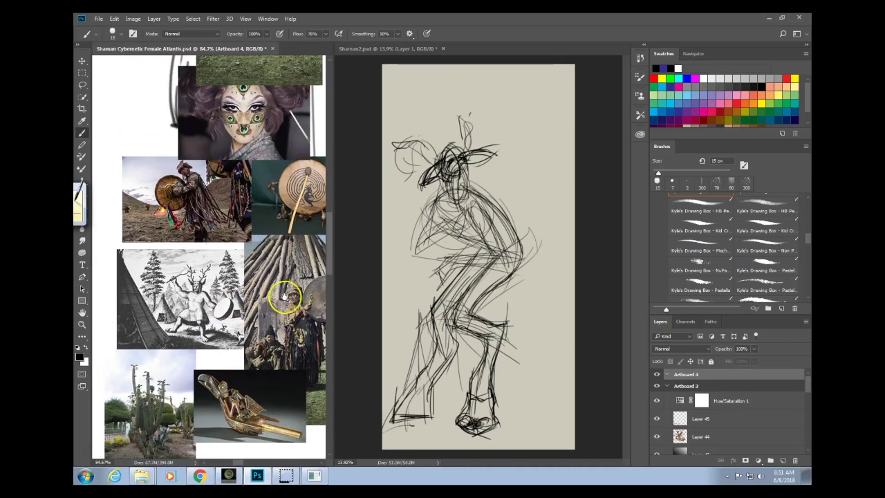
{"action": "left_click_drag", "start_coordinate": [315, 272], "coordinate": [187, 364]}
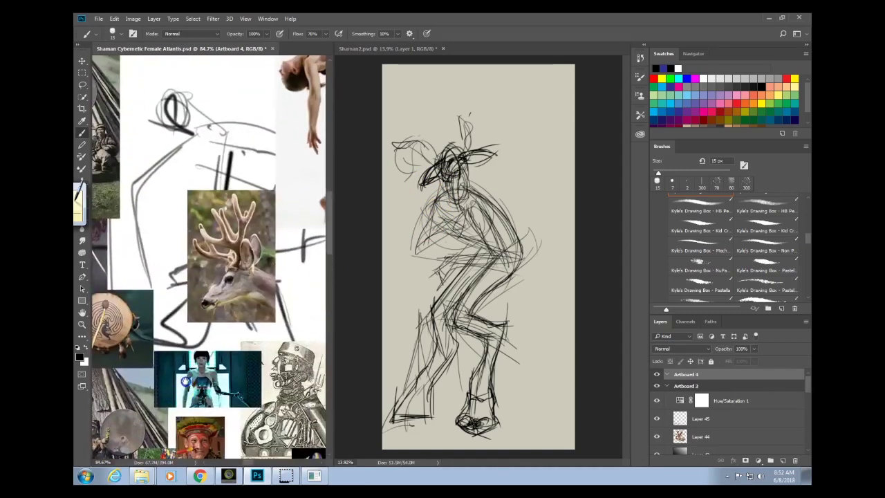
{"action": "left_click_drag", "start_coordinate": [300, 300], "coordinate": [184, 385]}
{"action": "left_click_drag", "start_coordinate": [285, 321], "coordinate": [231, 259]}
{"action": "left_click_drag", "start_coordinate": [213, 195], "coordinate": [280, 187]}
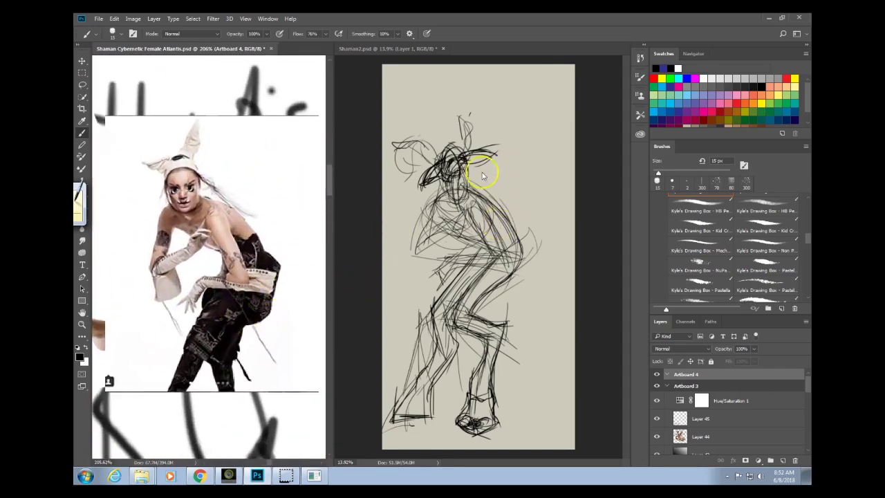
{"action": "left_click", "coordinate": [435, 204]}
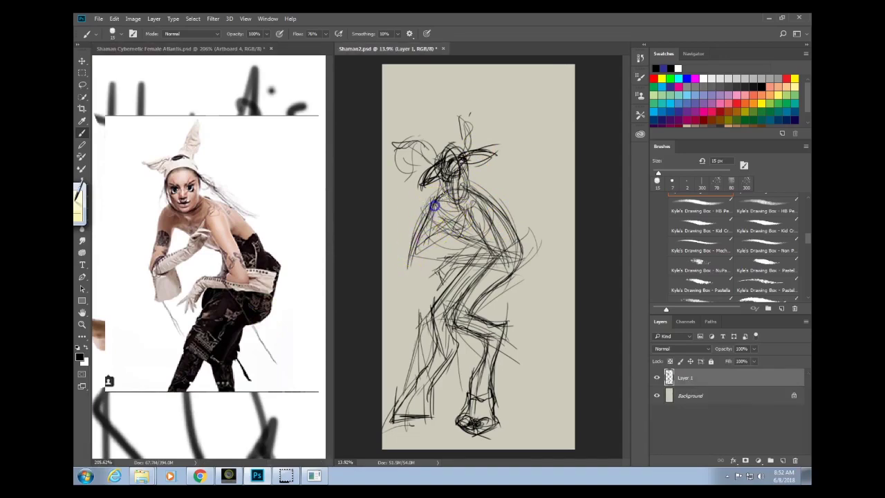
{"action": "left_click_drag", "start_coordinate": [444, 212], "coordinate": [408, 269]}
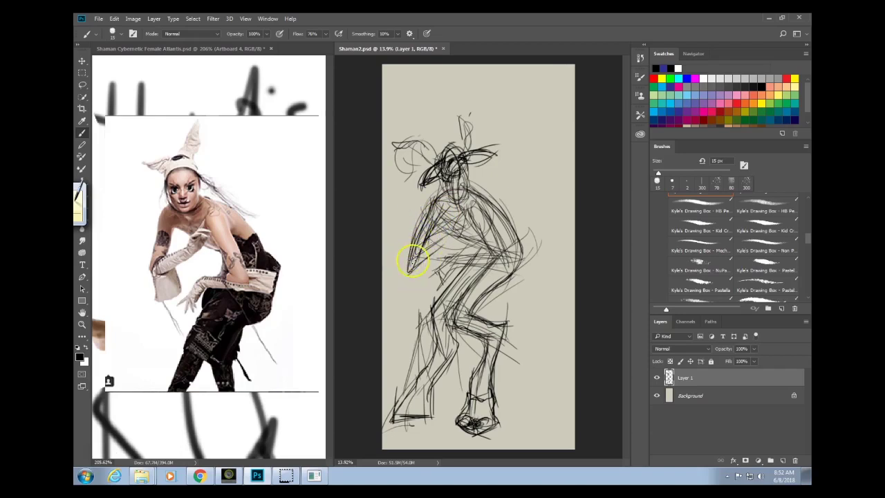
{"action": "left_click_drag", "start_coordinate": [441, 227], "coordinate": [458, 214]}
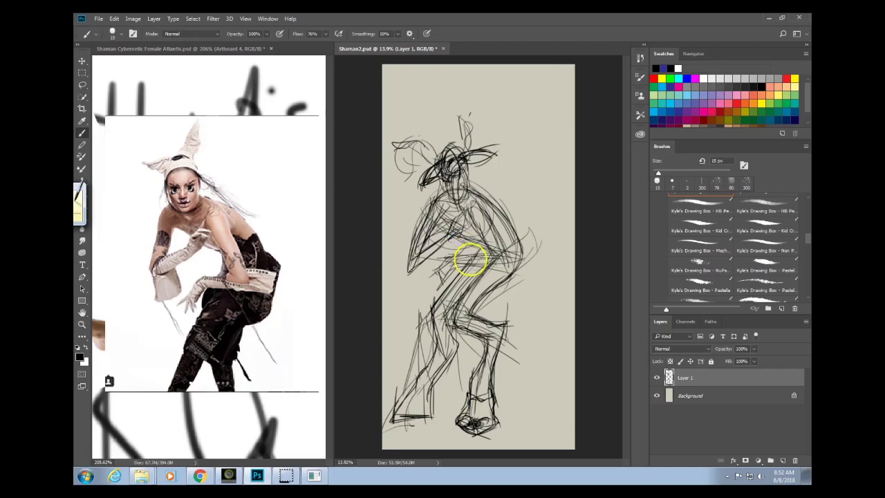
Darken the line from chest to waist and the hand, and hatch the empty space outside the bent arm and below its elbow.
{"action": "mouse_move", "coordinate": [435, 224]}
{"action": "left_mouse_down"}
{"action": "mouse_move", "coordinate": [454, 229]}
{"action": "mouse_move", "coordinate": [442, 236]}
{"action": "mouse_move", "coordinate": [455, 228]}
{"action": "mouse_move", "coordinate": [491, 249]}
{"action": "left_mouse_up"}
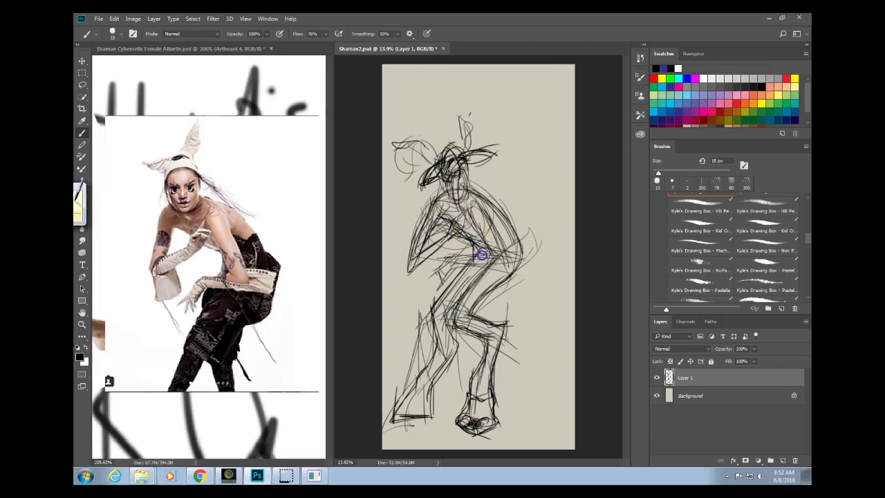
{"action": "mouse_move", "coordinate": [457, 277]}
{"action": "left_mouse_down"}
{"action": "mouse_move", "coordinate": [470, 264]}
{"action": "mouse_move", "coordinate": [503, 266]}
{"action": "left_mouse_up"}
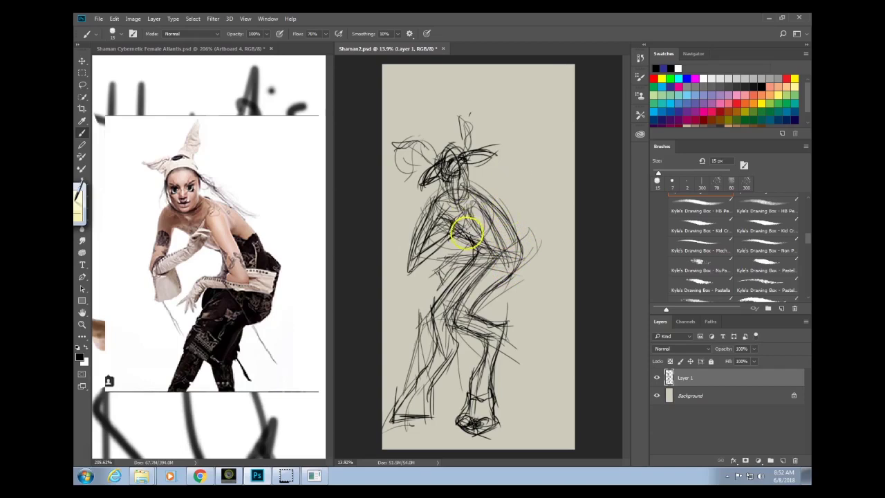
{"action": "left_click_drag", "start_coordinate": [460, 222], "coordinate": [446, 237]}
{"action": "left_click_drag", "start_coordinate": [469, 209], "coordinate": [421, 265]}
{"action": "mouse_move", "coordinate": [449, 230]}
{"action": "left_mouse_down"}
{"action": "mouse_move", "coordinate": [434, 222]}
{"action": "mouse_move", "coordinate": [408, 237]}
{"action": "mouse_move", "coordinate": [397, 186]}
{"action": "mouse_move", "coordinate": [420, 174]}
{"action": "left_mouse_up"}
{"action": "left_click_drag", "start_coordinate": [405, 267], "coordinate": [445, 290]}
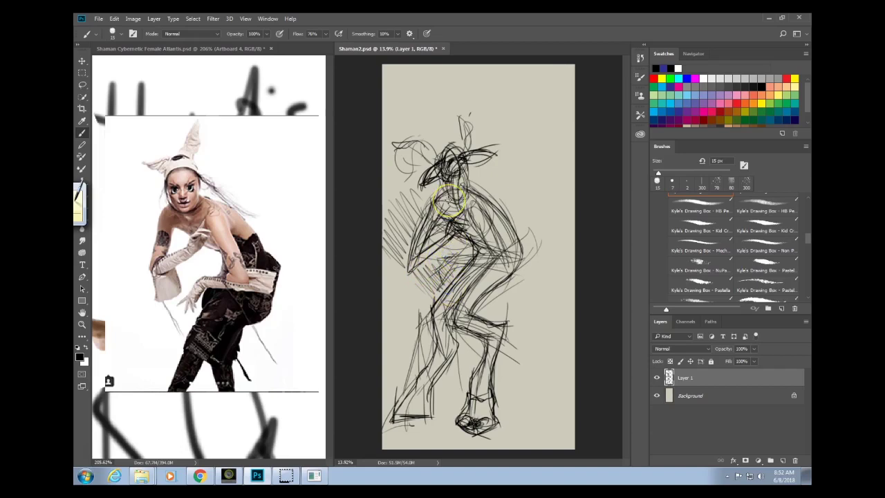
Zoom out the reference board for comparison, and sketch a long pointed spike projecting up and outward from behind the shoulder.
{"action": "left_click", "coordinate": [290, 381]}
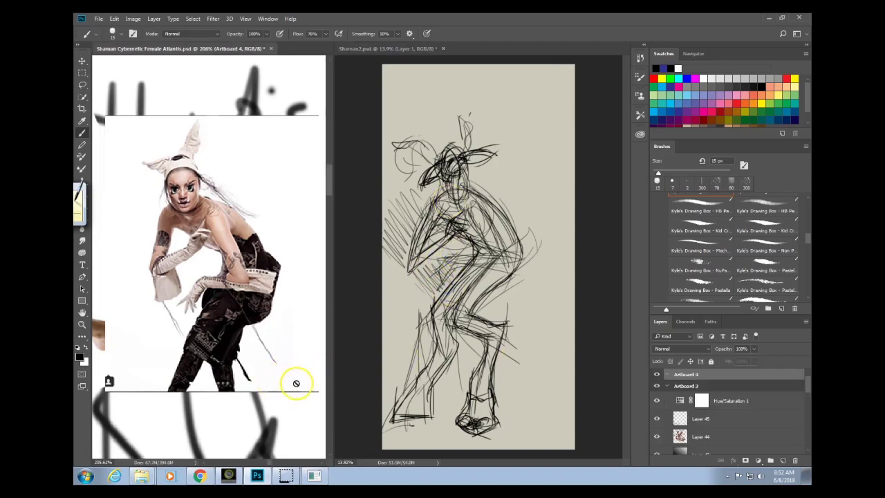
{"action": "left_click_drag", "start_coordinate": [299, 377], "coordinate": [310, 265], "text": "ctrl"}
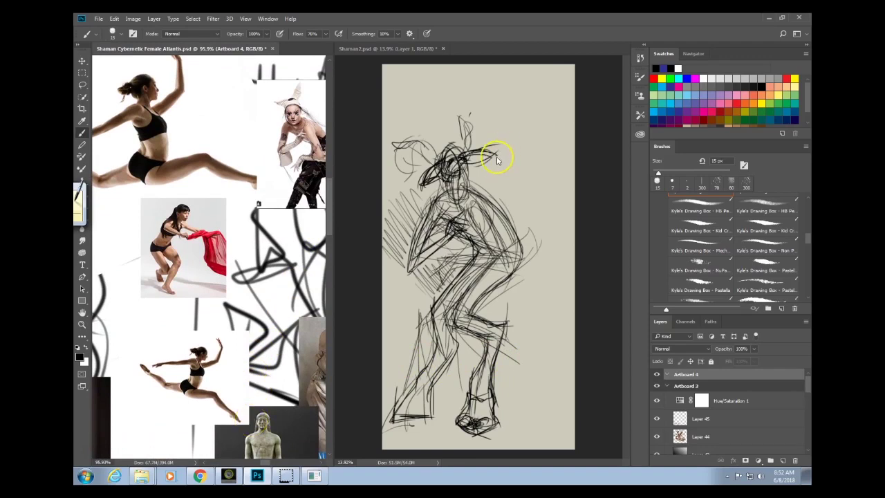
{"action": "mouse_move", "coordinate": [500, 152]}
{"action": "left_mouse_down"}
{"action": "mouse_move", "coordinate": [470, 192]}
{"action": "mouse_move", "coordinate": [492, 212]}
{"action": "left_mouse_up"}
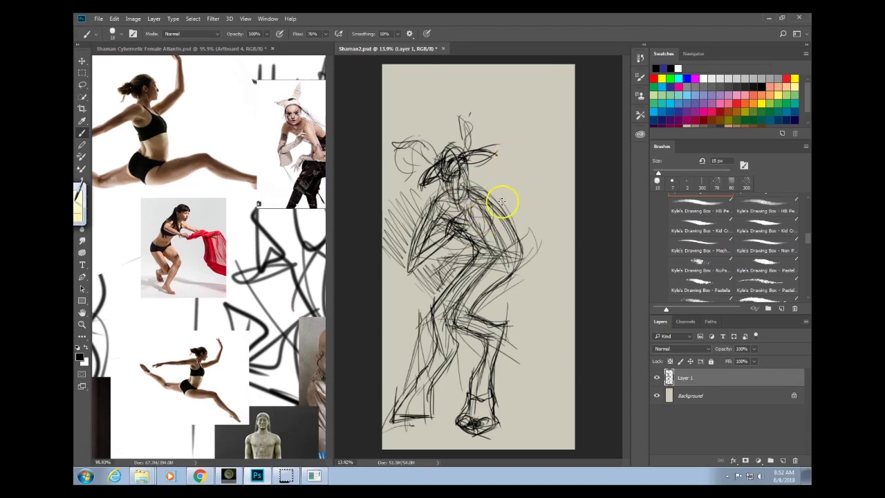
{"action": "mouse_move", "coordinate": [492, 175]}
{"action": "left_mouse_down"}
{"action": "mouse_move", "coordinate": [429, 207]}
{"action": "mouse_move", "coordinate": [480, 176]}
{"action": "mouse_move", "coordinate": [541, 158]}
{"action": "left_mouse_up"}
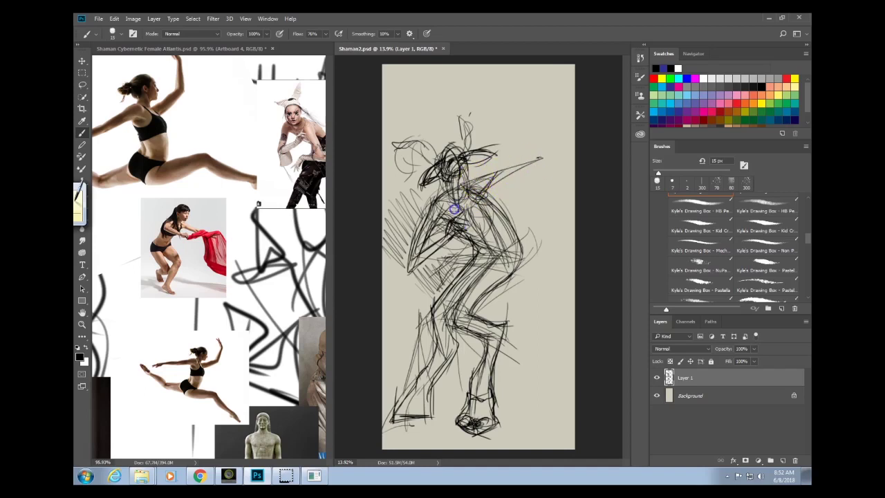
Using the fur-hatted drummer photo as reference, sketch a large round drum over the figure's torso and reinforce its outline.
{"action": "left_click", "coordinate": [282, 328]}
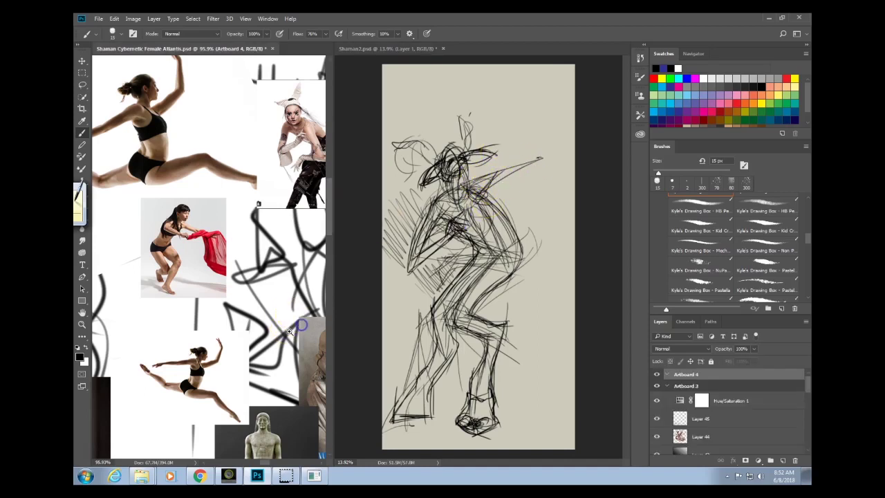
{"action": "left_click_drag", "start_coordinate": [279, 354], "coordinate": [269, 236], "text": "ctrl"}
{"action": "left_click_drag", "start_coordinate": [156, 298], "coordinate": [298, 341]}
{"action": "left_click_drag", "start_coordinate": [232, 244], "coordinate": [245, 226], "text": "ctrl"}
{"action": "scroll", "coordinate": [244, 225], "scroll_direction": "up", "scroll_amount": 6}
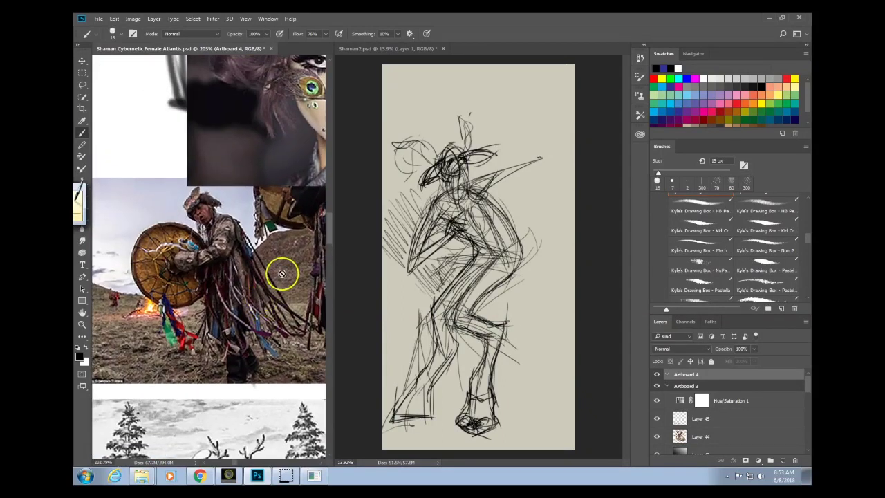
{"action": "left_click", "coordinate": [474, 249]}
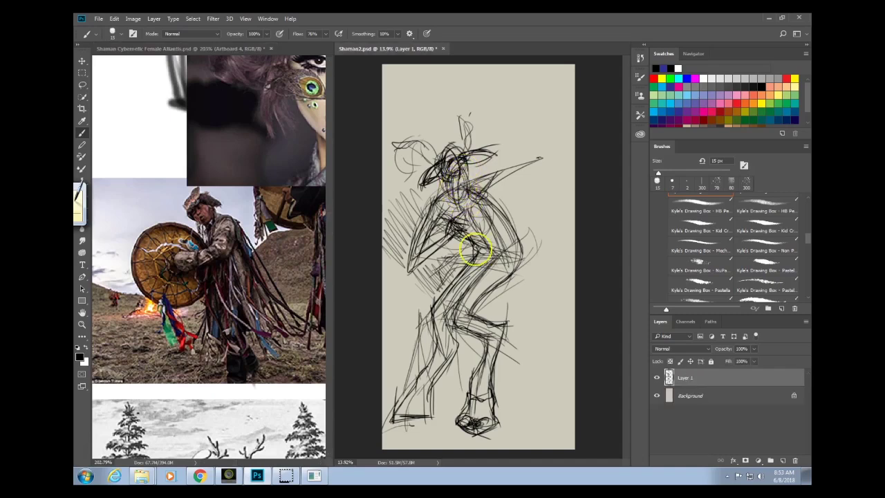
{"action": "mouse_move", "coordinate": [452, 222]}
{"action": "left_mouse_down"}
{"action": "mouse_move", "coordinate": [509, 226]}
{"action": "mouse_move", "coordinate": [477, 172]}
{"action": "mouse_move", "coordinate": [462, 240]}
{"action": "mouse_move", "coordinate": [499, 178]}
{"action": "mouse_move", "coordinate": [453, 229]}
{"action": "mouse_move", "coordinate": [505, 229]}
{"action": "mouse_move", "coordinate": [466, 180]}
{"action": "mouse_move", "coordinate": [466, 246]}
{"action": "mouse_move", "coordinate": [505, 187]}
{"action": "mouse_move", "coordinate": [448, 217]}
{"action": "mouse_move", "coordinate": [508, 228]}
{"action": "mouse_move", "coordinate": [466, 182]}
{"action": "mouse_move", "coordinate": [484, 246]}
{"action": "mouse_move", "coordinate": [491, 181]}
{"action": "mouse_move", "coordinate": [464, 238]}
{"action": "mouse_move", "coordinate": [507, 202]}
{"action": "mouse_move", "coordinate": [453, 213]}
{"action": "mouse_move", "coordinate": [504, 240]}
{"action": "mouse_move", "coordinate": [455, 201]}
{"action": "mouse_move", "coordinate": [507, 195]}
{"action": "mouse_move", "coordinate": [482, 201]}
{"action": "left_mouse_up"}
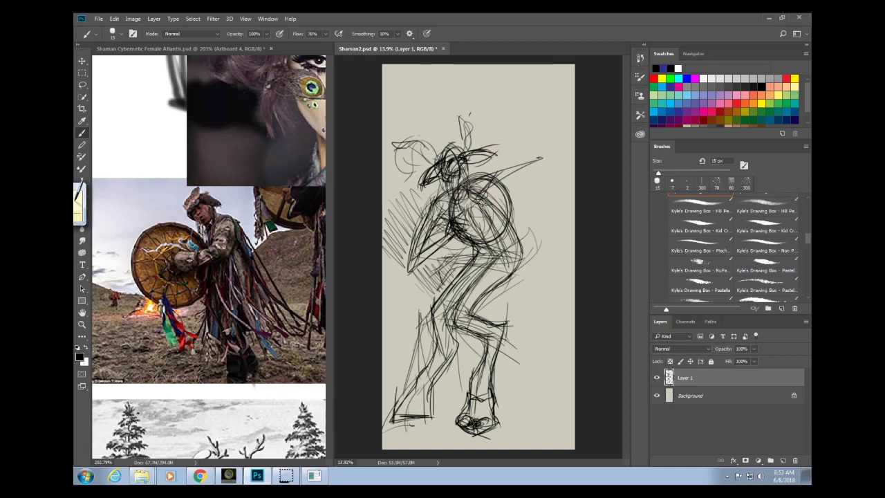
{"action": "mouse_move", "coordinate": [480, 233]}
{"action": "left_mouse_down"}
{"action": "mouse_move", "coordinate": [502, 173]}
{"action": "mouse_move", "coordinate": [480, 174]}
{"action": "mouse_move", "coordinate": [458, 214]}
{"action": "mouse_move", "coordinate": [496, 240]}
{"action": "mouse_move", "coordinate": [517, 207]}
{"action": "left_mouse_up"}
{"action": "right_click", "coordinate": [525, 222]}
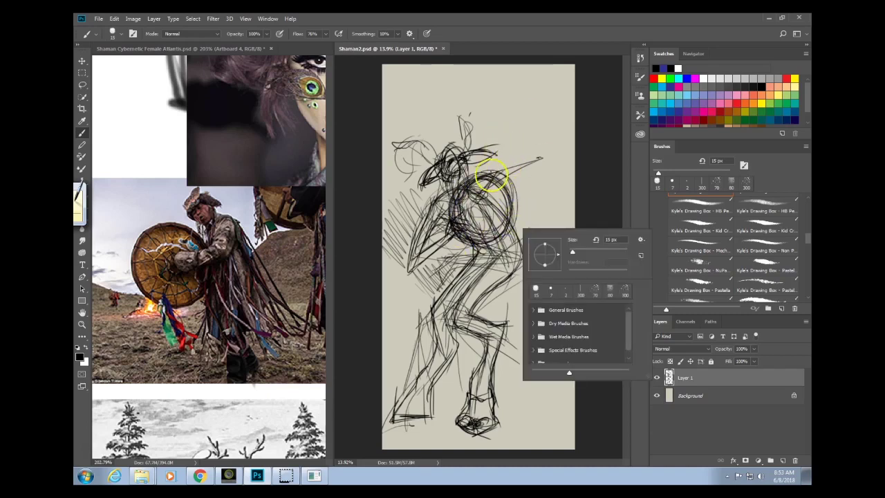
{"action": "left_click", "coordinate": [492, 175]}
Sketch a pointed drumstick projecting up and outward from the drum, and hatch the drum's face dark.
{"action": "left_click_drag", "start_coordinate": [473, 181], "coordinate": [527, 131]}
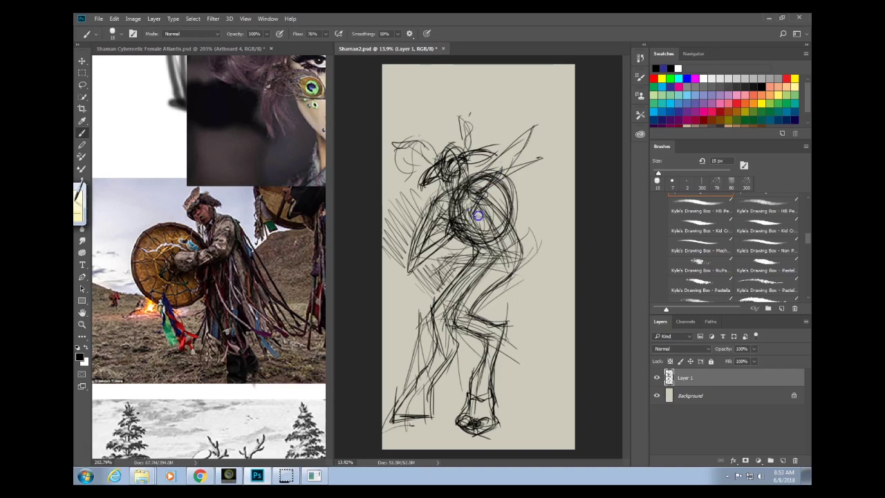
{"action": "mouse_move", "coordinate": [509, 164]}
{"action": "left_mouse_down"}
{"action": "mouse_move", "coordinate": [491, 160]}
{"action": "mouse_move", "coordinate": [500, 188]}
{"action": "mouse_move", "coordinate": [480, 197]}
{"action": "mouse_move", "coordinate": [504, 178]}
{"action": "mouse_move", "coordinate": [480, 177]}
{"action": "mouse_move", "coordinate": [497, 155]}
{"action": "mouse_move", "coordinate": [462, 191]}
{"action": "left_mouse_up"}
{"action": "mouse_move", "coordinate": [510, 214]}
{"action": "left_mouse_down"}
{"action": "mouse_move", "coordinate": [465, 216]}
{"action": "mouse_move", "coordinate": [443, 235]}
{"action": "left_mouse_up"}
{"action": "mouse_move", "coordinate": [472, 201]}
{"action": "left_mouse_down"}
{"action": "mouse_move", "coordinate": [459, 223]}
{"action": "mouse_move", "coordinate": [462, 185]}
{"action": "mouse_move", "coordinate": [468, 213]}
{"action": "mouse_move", "coordinate": [476, 183]}
{"action": "mouse_move", "coordinate": [482, 192]}
{"action": "mouse_move", "coordinate": [491, 185]}
{"action": "mouse_move", "coordinate": [460, 212]}
{"action": "mouse_move", "coordinate": [461, 226]}
{"action": "mouse_move", "coordinate": [465, 202]}
{"action": "mouse_move", "coordinate": [476, 239]}
{"action": "mouse_move", "coordinate": [482, 208]}
{"action": "mouse_move", "coordinate": [488, 237]}
{"action": "mouse_move", "coordinate": [501, 198]}
{"action": "mouse_move", "coordinate": [507, 231]}
{"action": "left_mouse_up"}
{"action": "mouse_move", "coordinate": [510, 161]}
{"action": "left_mouse_down"}
{"action": "mouse_move", "coordinate": [507, 204]}
{"action": "mouse_move", "coordinate": [512, 148]}
{"action": "mouse_move", "coordinate": [495, 229]}
{"action": "left_mouse_up"}
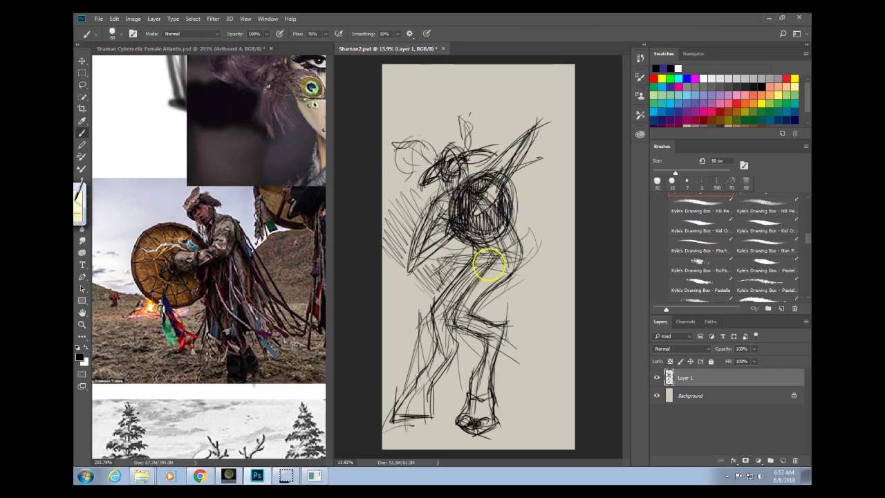
With a 60 px brush, clear the face and neck lines and carve the hand and the drumstick out of the dark drum.
{"action": "left_click", "coordinate": [301, 373]}
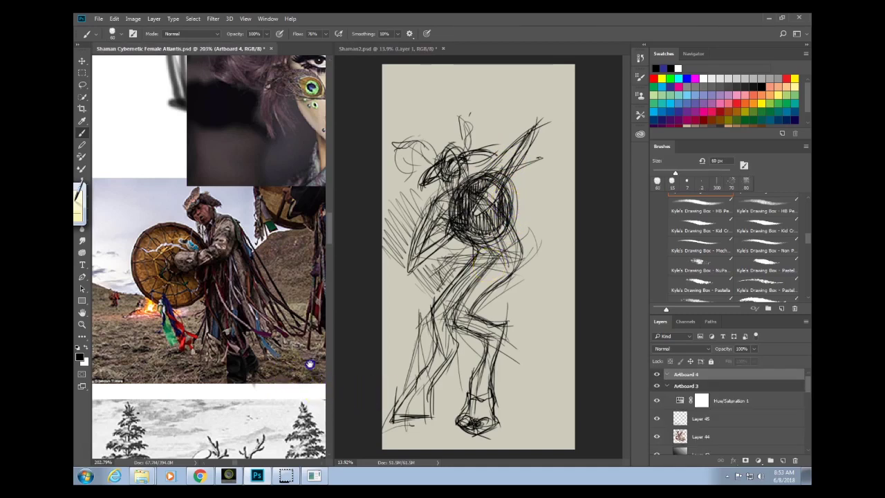
{"action": "left_click", "coordinate": [462, 158]}
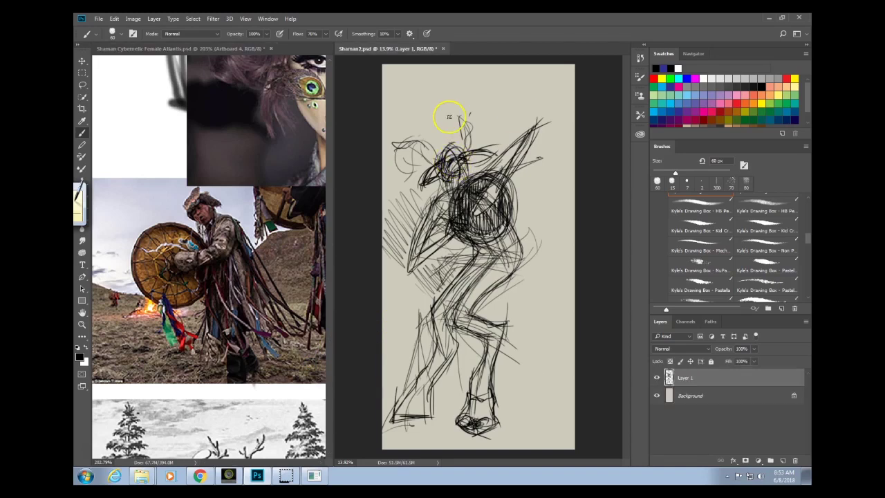
{"action": "left_click_drag", "start_coordinate": [453, 158], "coordinate": [452, 163]}
{"action": "left_click", "coordinate": [451, 157]}
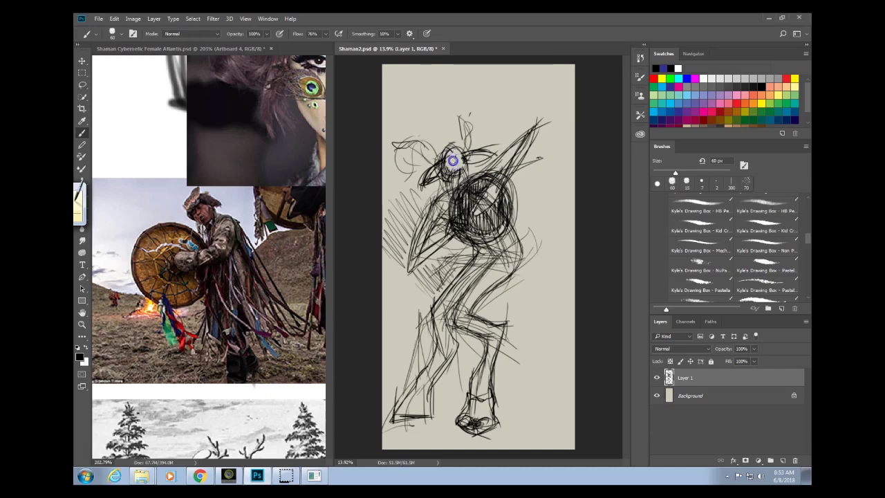
{"action": "mouse_move", "coordinate": [460, 159]}
{"action": "left_mouse_down"}
{"action": "mouse_move", "coordinate": [448, 171]}
{"action": "mouse_move", "coordinate": [456, 152]}
{"action": "mouse_move", "coordinate": [458, 182]}
{"action": "left_mouse_up"}
{"action": "mouse_move", "coordinate": [453, 229]}
{"action": "left_mouse_down"}
{"action": "mouse_move", "coordinate": [529, 139]}
{"action": "mouse_move", "coordinate": [491, 200]}
{"action": "mouse_move", "coordinate": [534, 134]}
{"action": "mouse_move", "coordinate": [503, 180]}
{"action": "mouse_move", "coordinate": [517, 143]}
{"action": "left_mouse_up"}
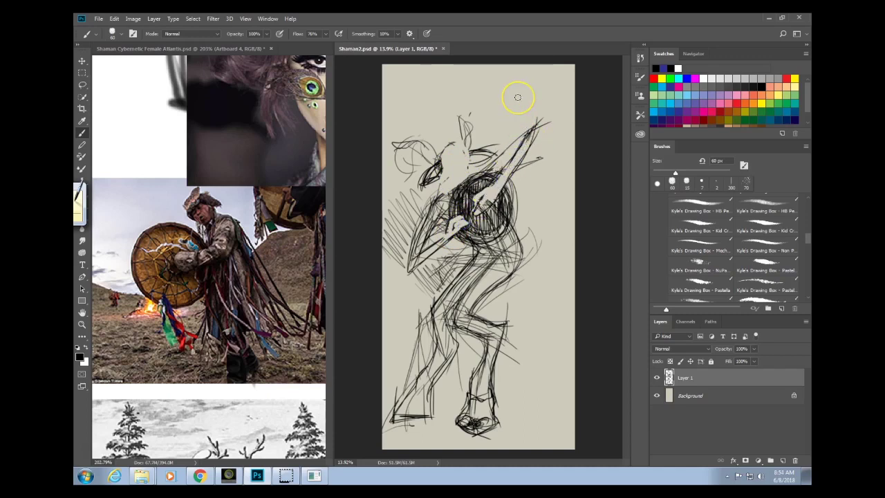
With the brush reduced to 45 px and 30 px, redraw the neck, face outline and dark crown of the head.
{"action": "left_click_drag", "start_coordinate": [439, 196], "coordinate": [450, 169]}
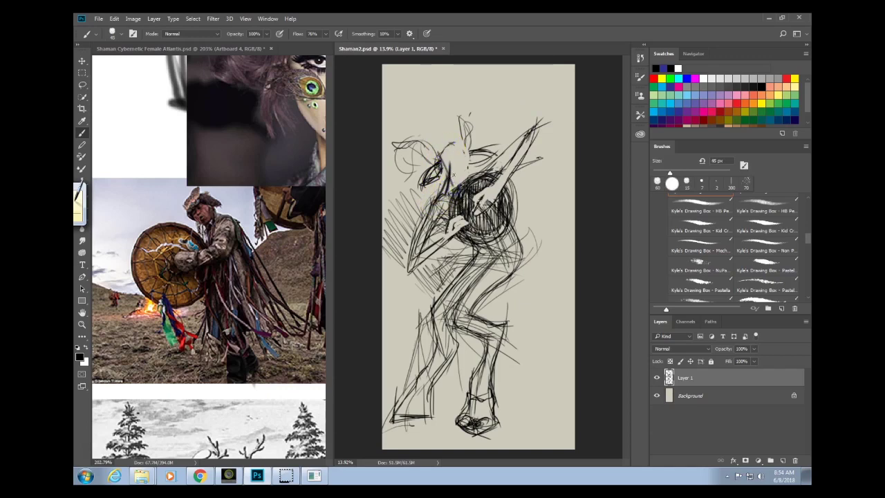
{"action": "mouse_move", "coordinate": [458, 178]}
{"action": "left_mouse_down"}
{"action": "mouse_move", "coordinate": [447, 199]}
{"action": "mouse_move", "coordinate": [427, 176]}
{"action": "mouse_move", "coordinate": [449, 193]}
{"action": "left_mouse_up"}
{"action": "left_click_drag", "start_coordinate": [437, 136], "coordinate": [450, 168]}
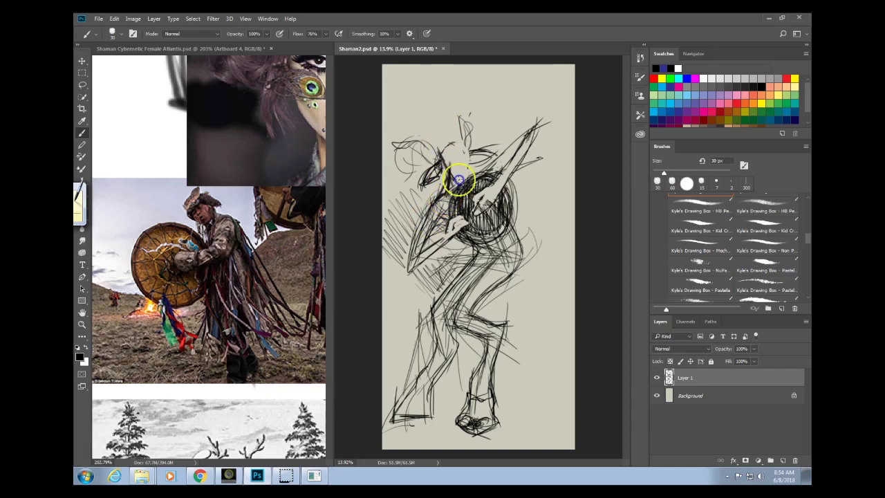
{"action": "left_click_drag", "start_coordinate": [460, 121], "coordinate": [465, 169]}
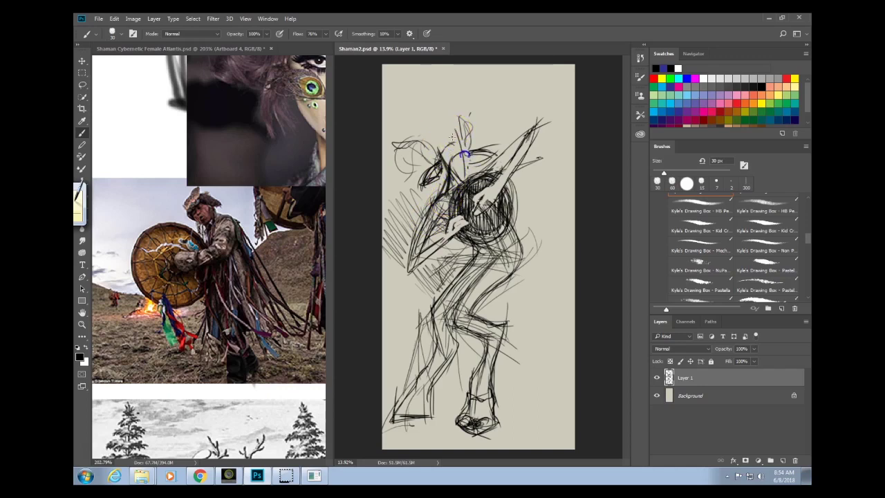
{"action": "left_click_drag", "start_coordinate": [457, 168], "coordinate": [452, 174]}
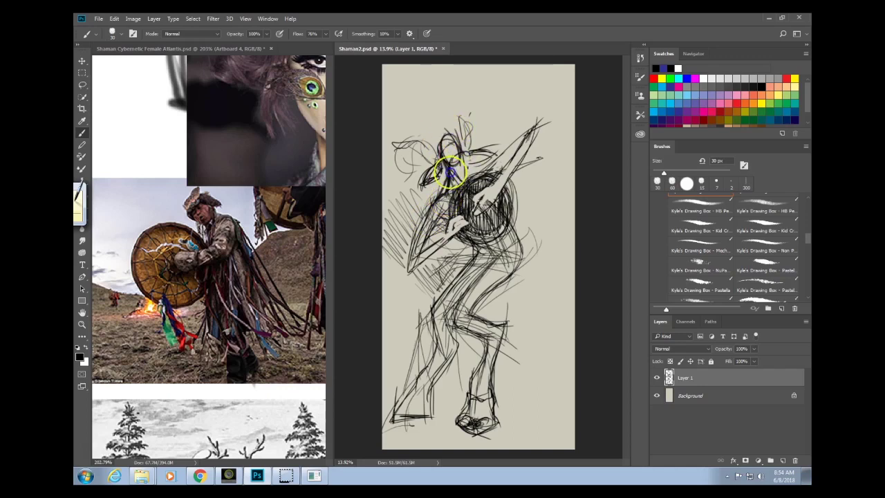
{"action": "left_click_drag", "start_coordinate": [456, 129], "coordinate": [463, 142]}
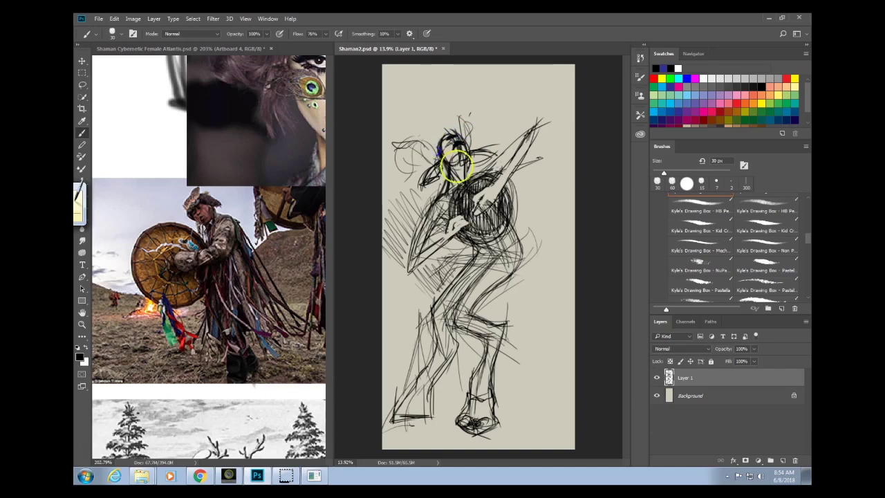
Darken the ear and hair, and sketch long curved horns sweeping outward from both sides of the head.
{"action": "mouse_move", "coordinate": [438, 142]}
{"action": "left_mouse_down"}
{"action": "mouse_move", "coordinate": [421, 188]}
{"action": "mouse_move", "coordinate": [423, 173]}
{"action": "left_mouse_up"}
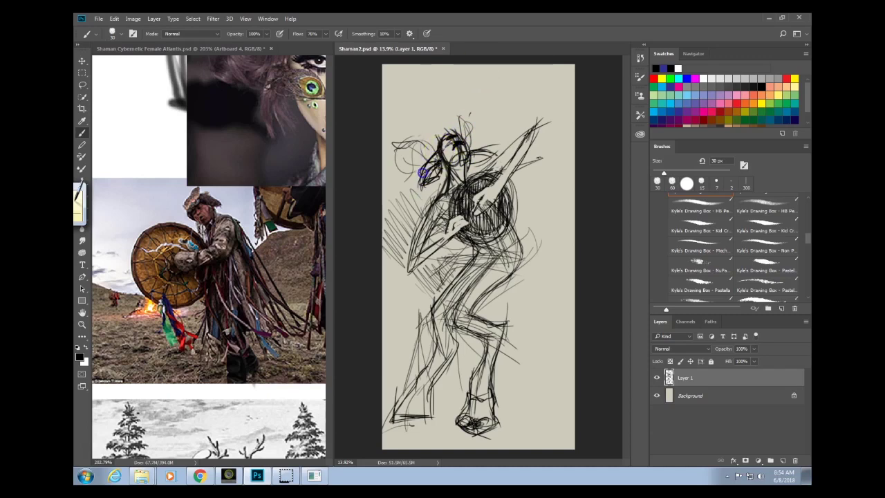
{"action": "mouse_move", "coordinate": [443, 142]}
{"action": "left_mouse_down"}
{"action": "mouse_move", "coordinate": [395, 145]}
{"action": "mouse_move", "coordinate": [385, 173]}
{"action": "left_mouse_up"}
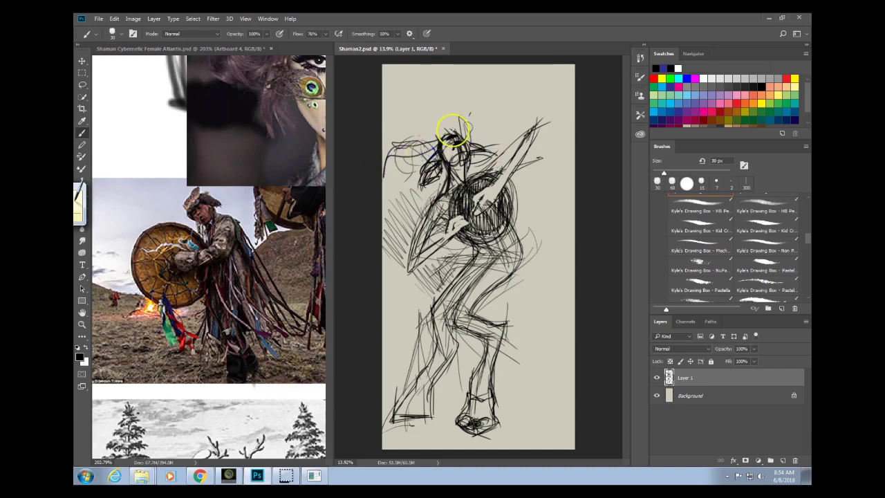
{"action": "mouse_move", "coordinate": [462, 132]}
{"action": "left_mouse_down"}
{"action": "mouse_move", "coordinate": [476, 106]}
{"action": "mouse_move", "coordinate": [498, 123]}
{"action": "left_mouse_up"}
{"action": "left_click", "coordinate": [504, 235]}
{"action": "left_click", "coordinate": [443, 140]}
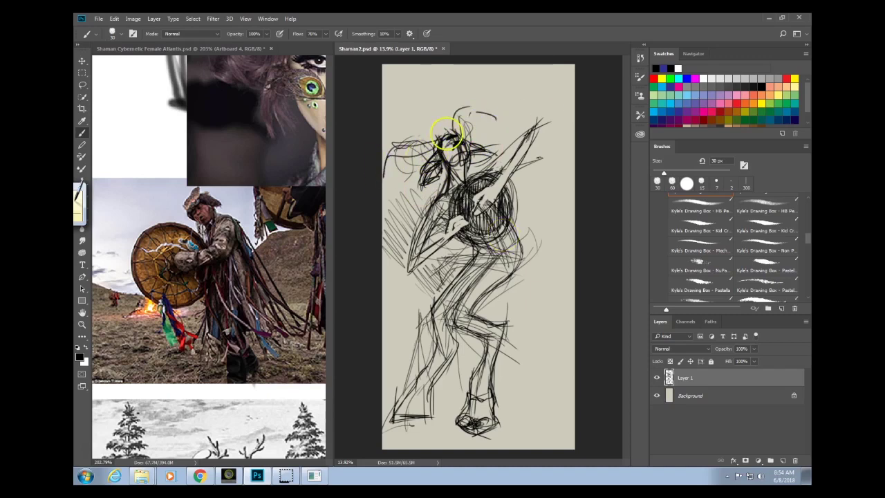
{"action": "mouse_move", "coordinate": [458, 147]}
{"action": "left_mouse_down"}
{"action": "mouse_move", "coordinate": [490, 162]}
{"action": "mouse_move", "coordinate": [521, 145]}
{"action": "left_mouse_up"}
{"action": "left_click", "coordinate": [269, 370]}
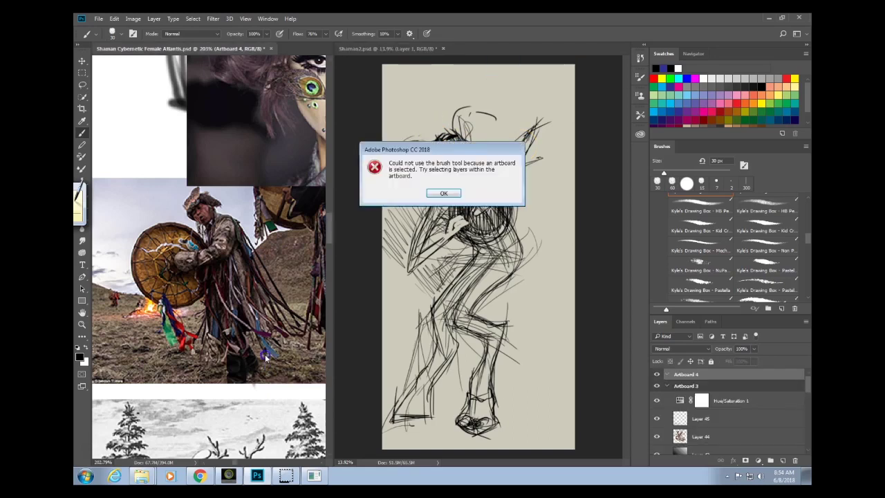
{"action": "left_click", "coordinate": [444, 193]}
{"action": "left_click", "coordinate": [325, 251]}
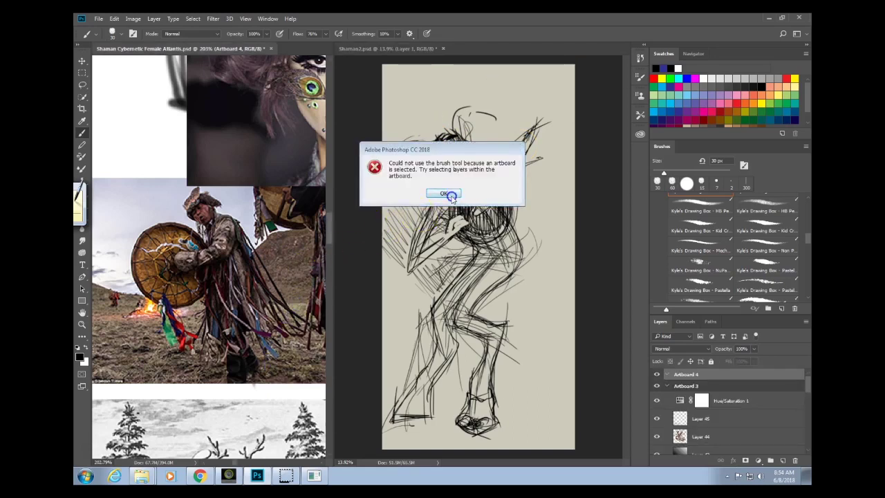
{"action": "left_click", "coordinate": [444, 193]}
{"action": "left_click", "coordinate": [325, 280]}
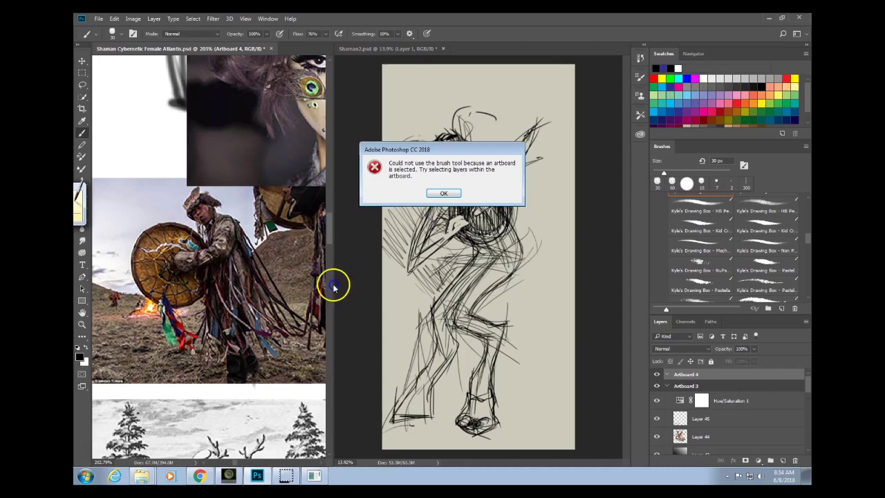
{"action": "left_click", "coordinate": [443, 193]}
{"action": "left_click", "coordinate": [277, 97]}
{"action": "left_click", "coordinate": [249, 50]}
{"action": "key", "text": "Return"}
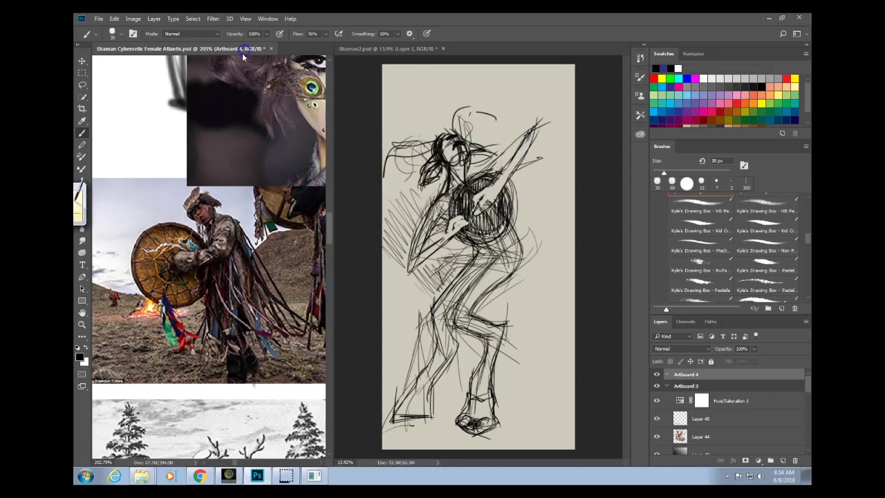
Examine the drum, antler, headdress and shaman costume references against the whole sketch, down to the fringed-coat shaman up close.
{"action": "left_click_drag", "start_coordinate": [270, 271], "coordinate": [244, 289]}
{"action": "left_click_drag", "start_coordinate": [260, 389], "coordinate": [158, 349]}
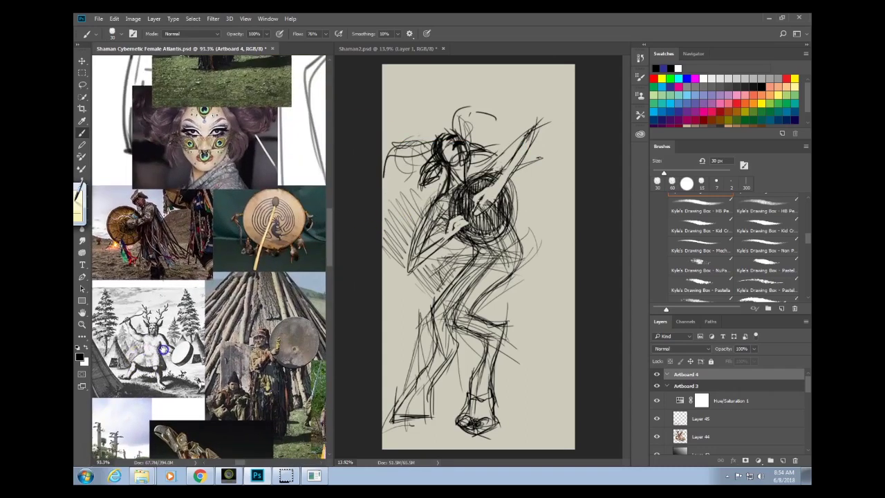
{"action": "left_click_drag", "start_coordinate": [278, 380], "coordinate": [271, 382]}
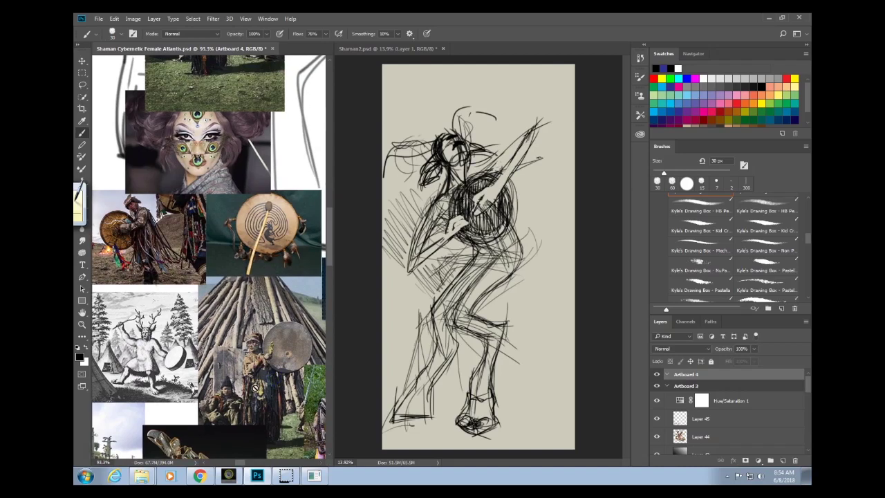
{"action": "left_click", "coordinate": [587, 344]}
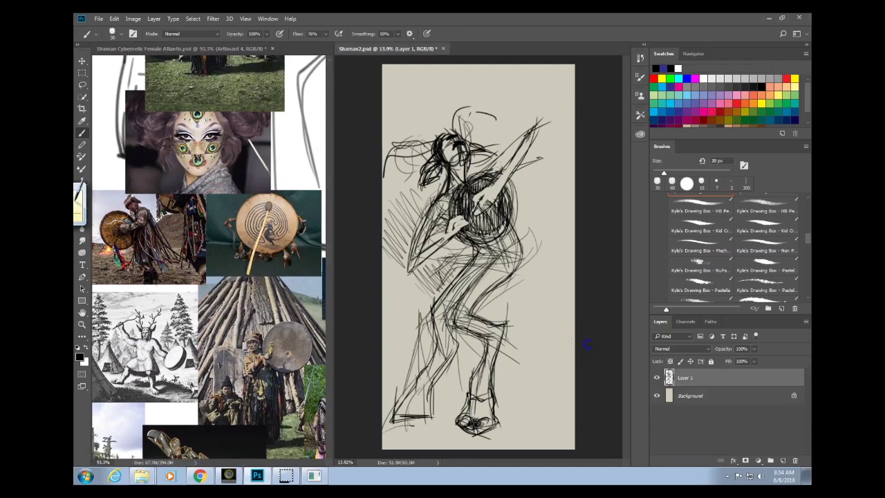
{"action": "scroll", "coordinate": [523, 352], "scroll_direction": "down", "scroll_amount": 2}
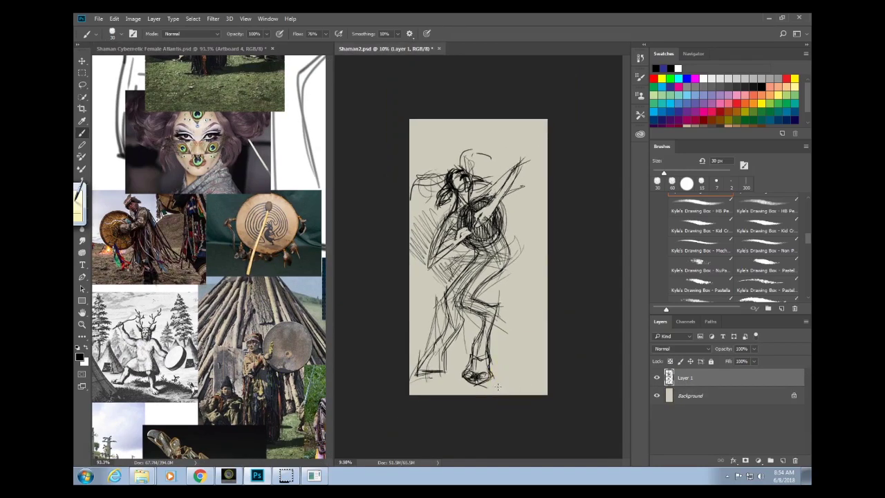
{"action": "left_click", "coordinate": [262, 423]}
{"action": "left_click_drag", "start_coordinate": [258, 392], "coordinate": [166, 435]}
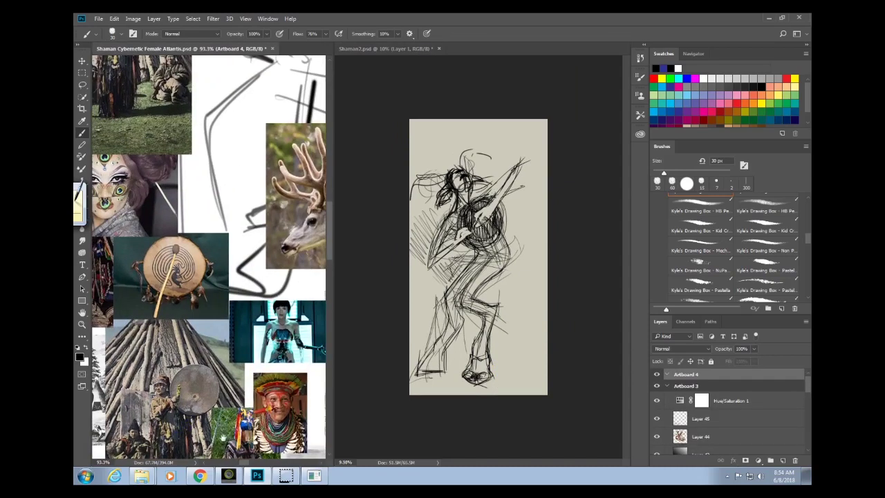
{"action": "left_click_drag", "start_coordinate": [260, 419], "coordinate": [258, 342]}
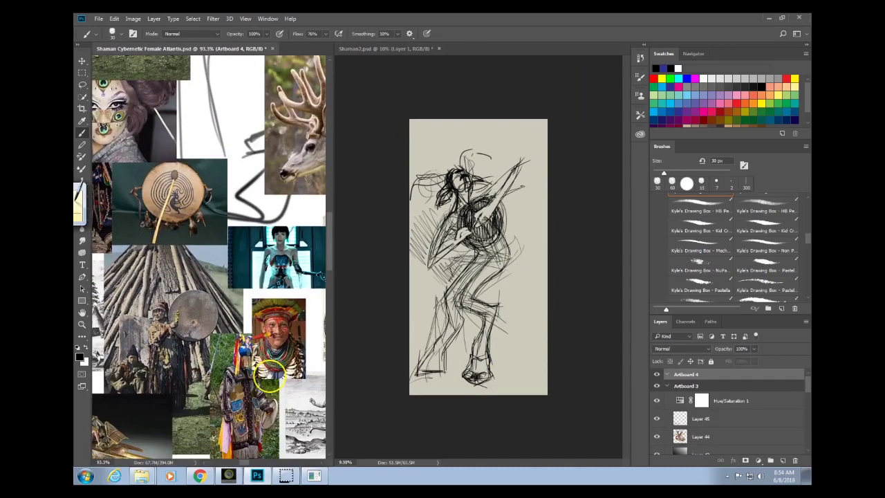
{"action": "scroll", "coordinate": [269, 373], "scroll_direction": "down", "scroll_amount": 2}
{"action": "scroll", "coordinate": [308, 299], "scroll_direction": "up", "scroll_amount": 5}
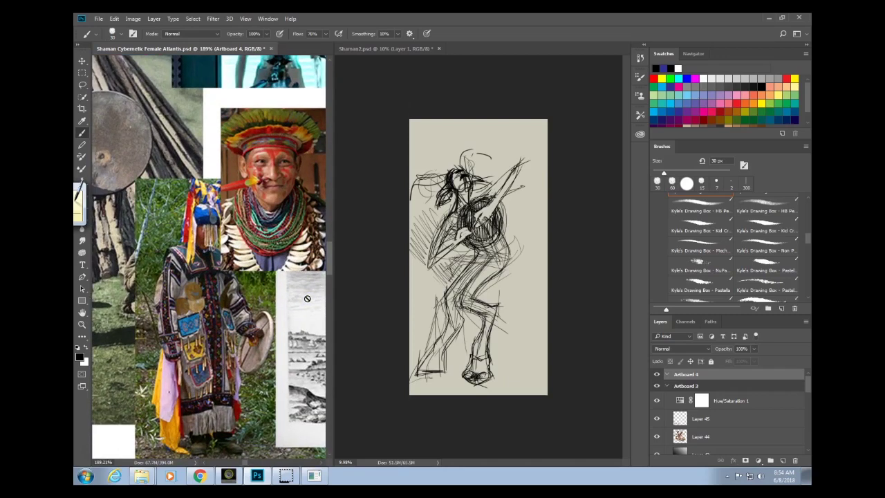
Reposition the feathered-headdress portrait and the fringed-coat shaman photo on the reference board.
{"action": "key", "text": "v"}
{"action": "left_click_drag", "start_coordinate": [295, 239], "coordinate": [320, 237]}
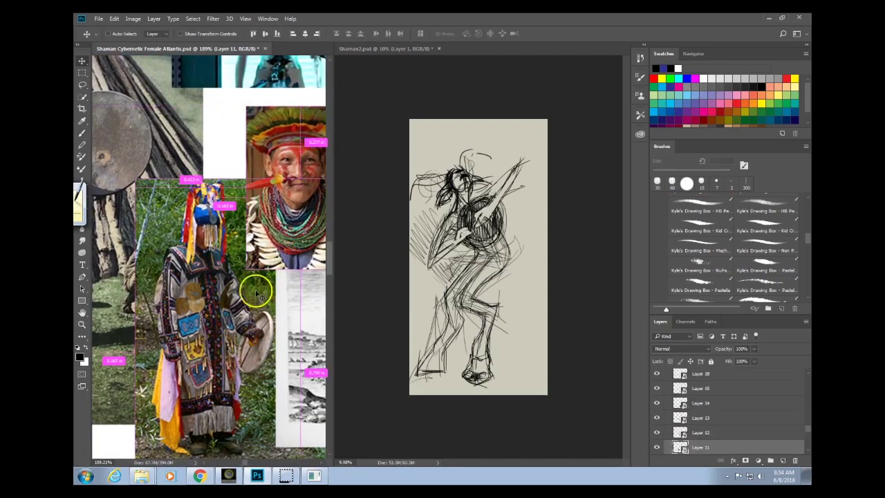
{"action": "left_click_drag", "start_coordinate": [247, 320], "coordinate": [235, 340]}
{"action": "left_click_drag", "start_coordinate": [310, 224], "coordinate": [258, 238]}
Examine the dancing figure engraving, the purple cyborg figures and the antlered archer group on the reference artboards.
{"action": "left_click_drag", "start_coordinate": [265, 253], "coordinate": [113, 210]}
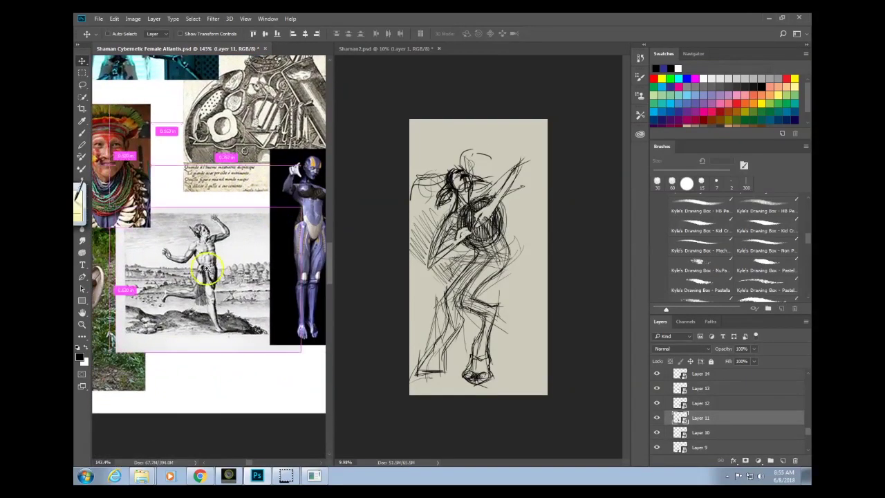
{"action": "left_click_drag", "start_coordinate": [217, 266], "coordinate": [239, 274]}
{"action": "scroll", "coordinate": [273, 250], "scroll_direction": "down", "scroll_amount": 2}
{"action": "scroll", "coordinate": [277, 261], "scroll_direction": "up", "scroll_amount": 5}
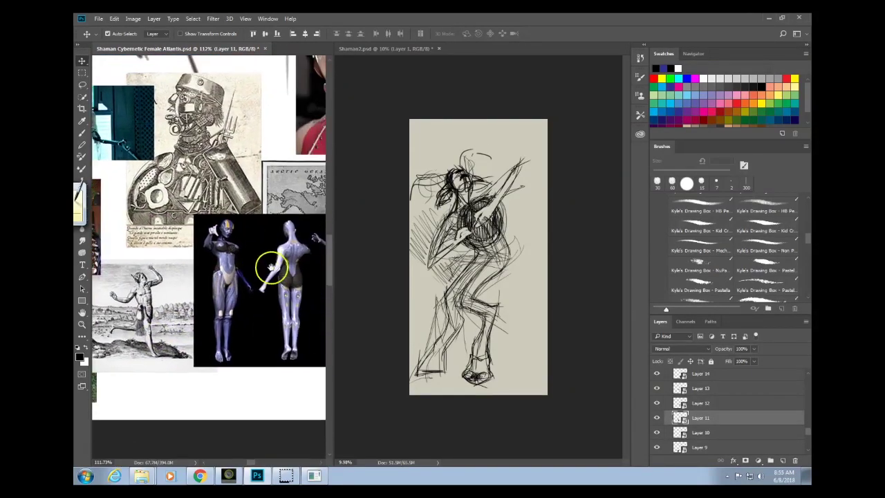
{"action": "scroll", "coordinate": [191, 261], "scroll_direction": "up", "scroll_amount": 3}
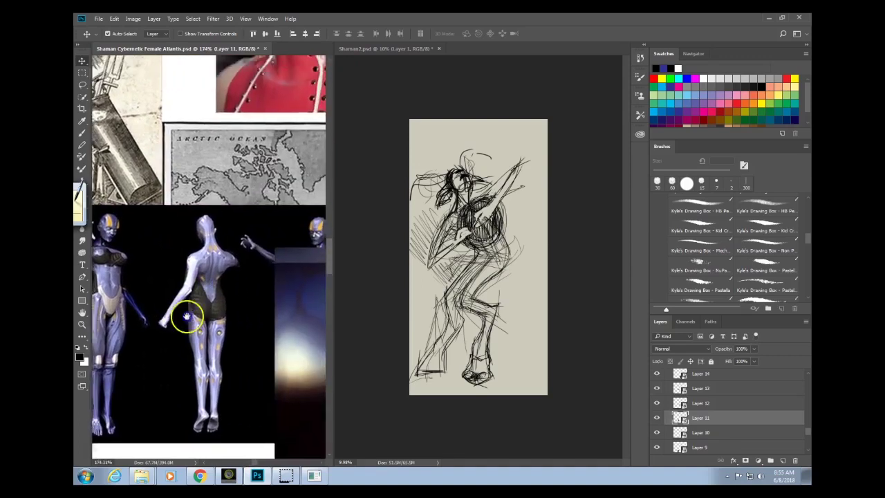
{"action": "scroll", "coordinate": [245, 291], "scroll_direction": "down", "scroll_amount": 6}
{"action": "left_click_drag", "start_coordinate": [216, 294], "coordinate": [82, 292]}
{"action": "left_click_drag", "start_coordinate": [277, 349], "coordinate": [146, 371]}
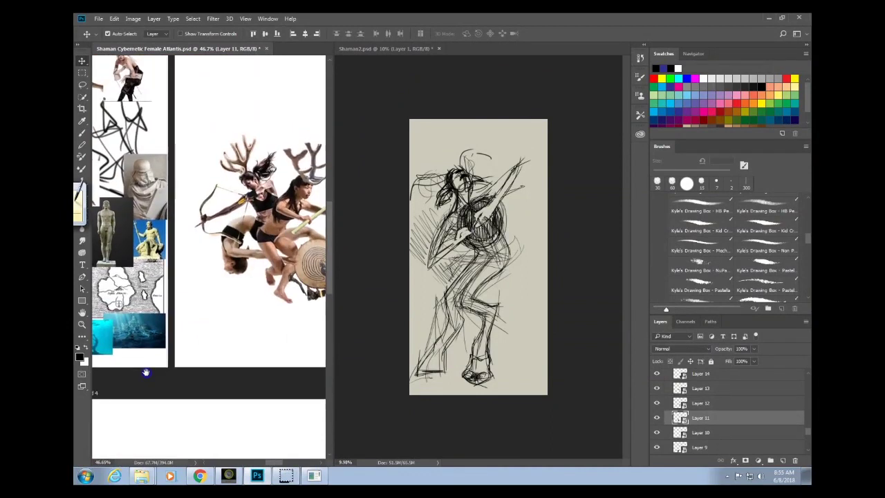
Hide Layer 1 in Shaman2.psd and add a new blank layer above it for a second sketch with the Brush tool.
{"action": "left_click_drag", "start_coordinate": [244, 344], "coordinate": [200, 358]}
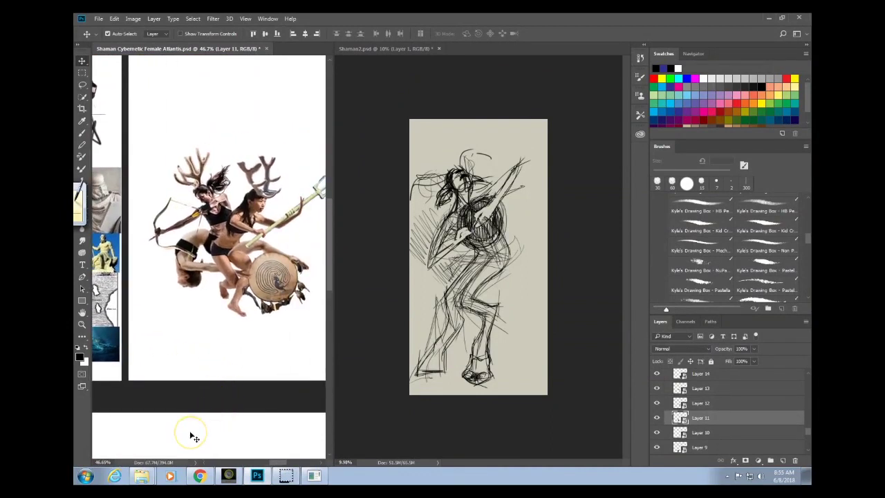
{"action": "left_click", "coordinate": [564, 332]}
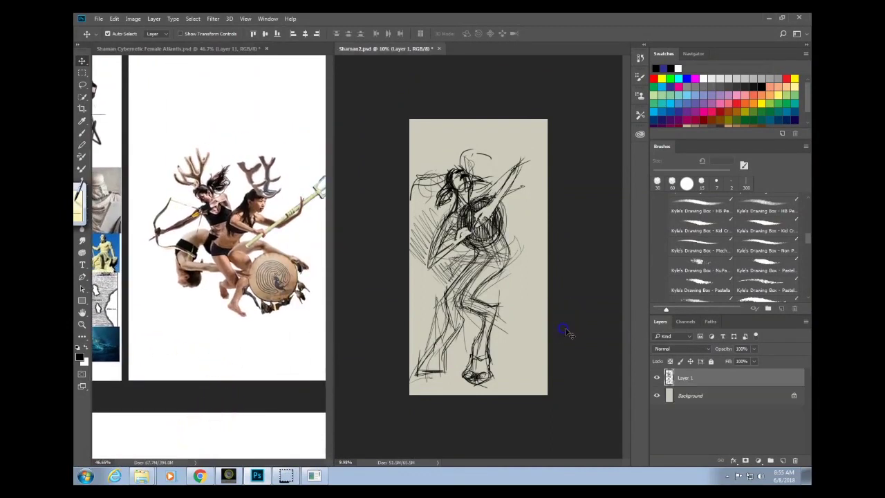
{"action": "left_click", "coordinate": [657, 378]}
{"action": "left_click", "coordinate": [783, 462]}
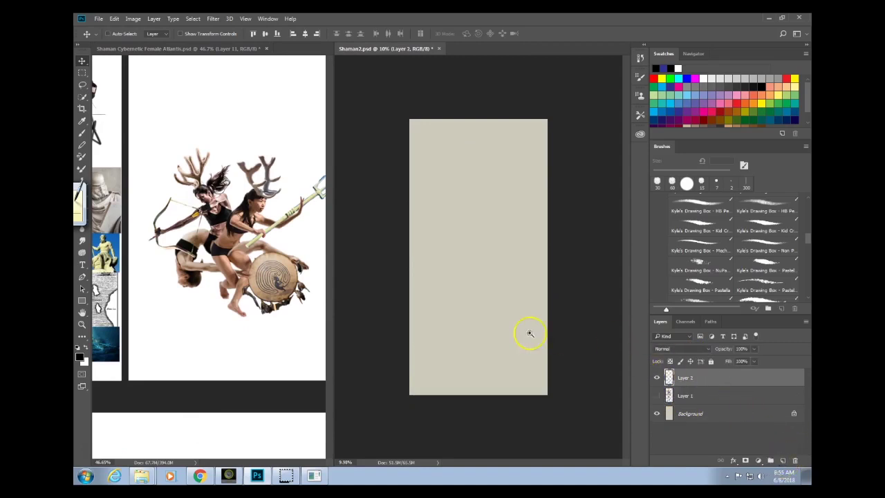
{"action": "left_click", "coordinate": [523, 323], "text": "ctrl"}
{"action": "key", "text": "b"}
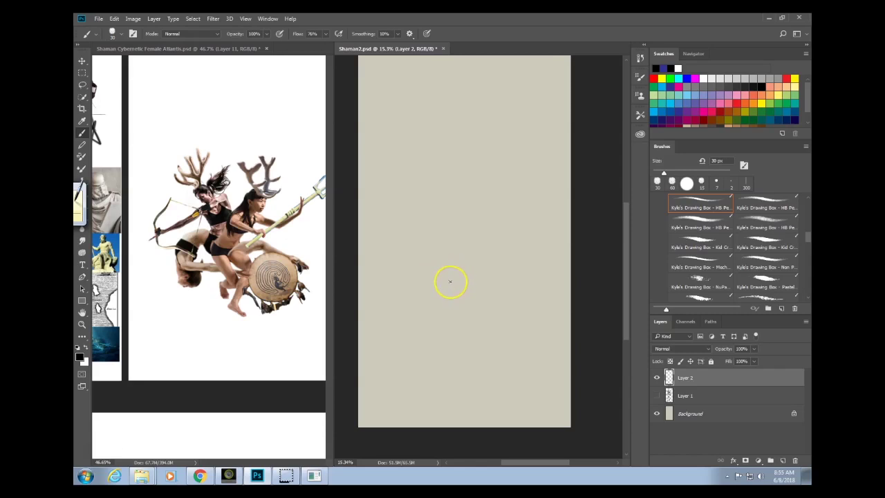
Sketch two thighs arching outward from a central pelvis low on the canvas, reducing the pencil brush to 20 px.
{"action": "left_click_drag", "start_coordinate": [428, 258], "coordinate": [453, 291]}
{"action": "left_click_drag", "start_coordinate": [391, 271], "coordinate": [380, 315]}
{"action": "key", "text": "["}
{"action": "left_click_drag", "start_coordinate": [439, 272], "coordinate": [449, 282]}
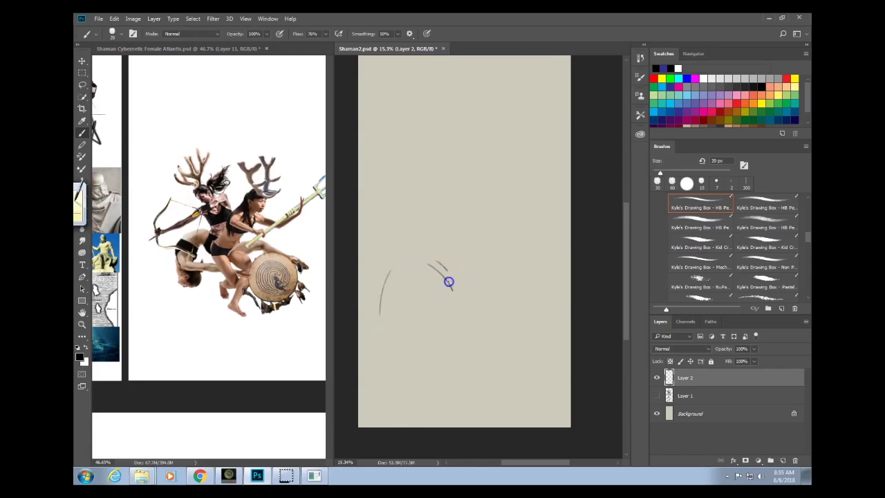
{"action": "mouse_move", "coordinate": [389, 263]}
{"action": "left_mouse_down"}
{"action": "mouse_move", "coordinate": [445, 290]}
{"action": "mouse_move", "coordinate": [389, 260]}
{"action": "left_mouse_up"}
{"action": "left_click_drag", "start_coordinate": [450, 290], "coordinate": [495, 260]}
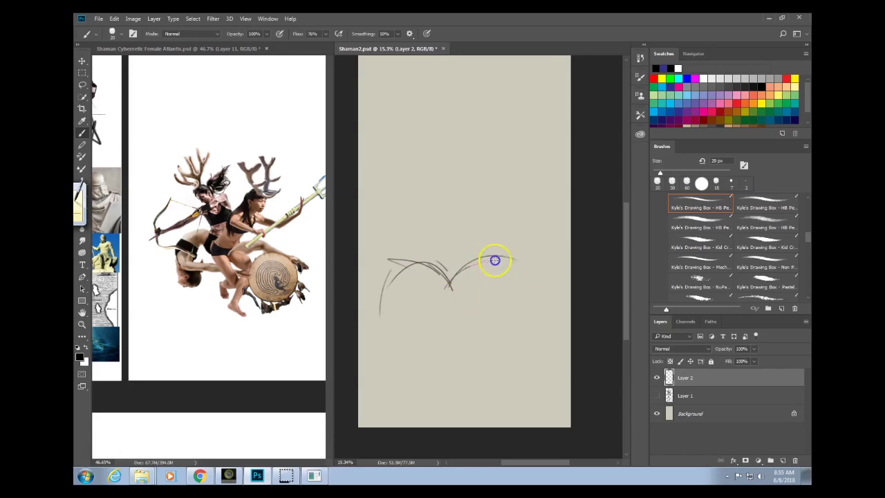
{"action": "left_click_drag", "start_coordinate": [446, 294], "coordinate": [531, 270]}
Rough in long shin lines descending from both knees and reinforce the knee and thigh curves.
{"action": "mouse_move", "coordinate": [385, 251]}
{"action": "left_mouse_down"}
{"action": "mouse_move", "coordinate": [388, 367]}
{"action": "mouse_move", "coordinate": [385, 331]}
{"action": "left_mouse_up"}
{"action": "left_click_drag", "start_coordinate": [529, 264], "coordinate": [508, 358]}
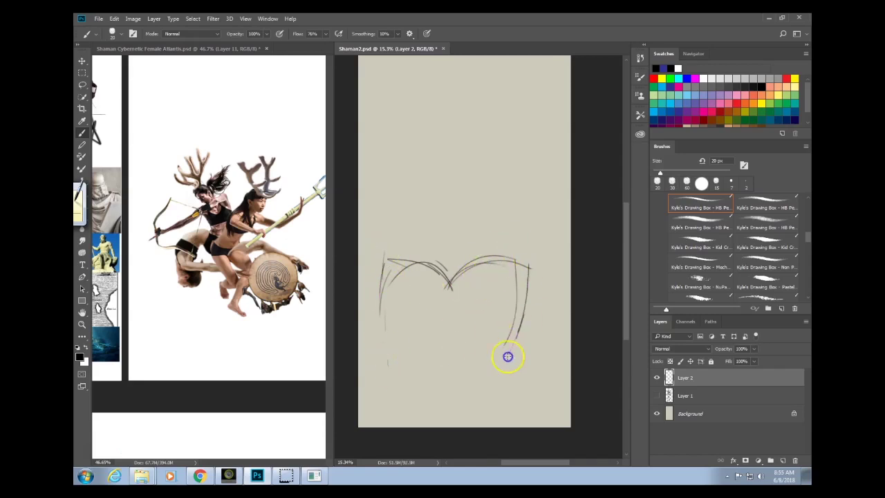
{"action": "left_click_drag", "start_coordinate": [387, 288], "coordinate": [408, 379]}
{"action": "mouse_move", "coordinate": [522, 253]}
{"action": "left_mouse_down"}
{"action": "mouse_move", "coordinate": [502, 393]}
{"action": "mouse_move", "coordinate": [450, 284]}
{"action": "mouse_move", "coordinate": [440, 304]}
{"action": "mouse_move", "coordinate": [543, 267]}
{"action": "left_mouse_up"}
{"action": "left_click_drag", "start_coordinate": [392, 280], "coordinate": [462, 302]}
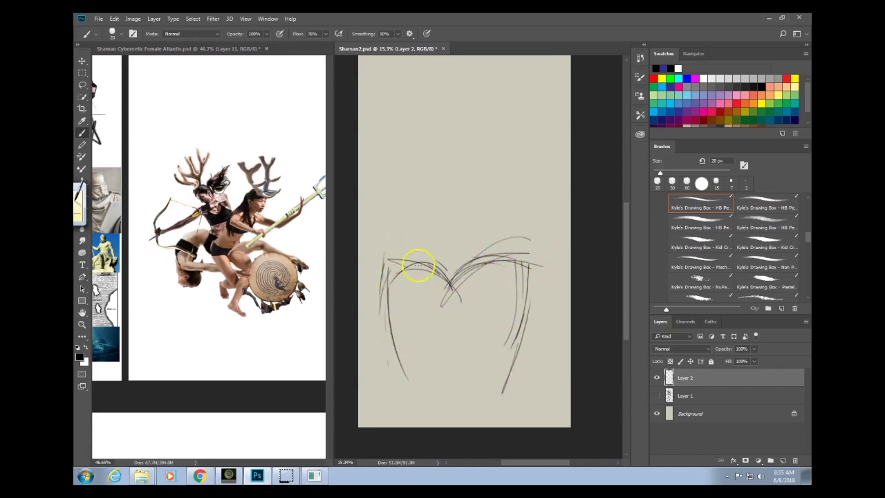
Rough in a curved upper-body gesture above the hips and rework the pelvis lines between the thighs.
{"action": "left_click_drag", "start_coordinate": [390, 260], "coordinate": [451, 299]}
{"action": "left_click_drag", "start_coordinate": [447, 263], "coordinate": [471, 277]}
{"action": "mouse_move", "coordinate": [431, 223]}
{"action": "left_mouse_down"}
{"action": "mouse_move", "coordinate": [395, 209]}
{"action": "mouse_move", "coordinate": [439, 217]}
{"action": "left_mouse_up"}
{"action": "mouse_move", "coordinate": [435, 212]}
{"action": "left_mouse_down"}
{"action": "mouse_move", "coordinate": [436, 249]}
{"action": "mouse_move", "coordinate": [467, 278]}
{"action": "left_mouse_up"}
{"action": "mouse_move", "coordinate": [465, 278]}
{"action": "left_mouse_down"}
{"action": "mouse_move", "coordinate": [440, 209]}
{"action": "mouse_move", "coordinate": [418, 234]}
{"action": "mouse_move", "coordinate": [420, 191]}
{"action": "mouse_move", "coordinate": [445, 242]}
{"action": "mouse_move", "coordinate": [403, 219]}
{"action": "mouse_move", "coordinate": [421, 209]}
{"action": "mouse_move", "coordinate": [394, 220]}
{"action": "mouse_move", "coordinate": [439, 205]}
{"action": "mouse_move", "coordinate": [415, 214]}
{"action": "mouse_move", "coordinate": [385, 247]}
{"action": "mouse_move", "coordinate": [449, 274]}
{"action": "mouse_move", "coordinate": [460, 269]}
{"action": "mouse_move", "coordinate": [450, 290]}
{"action": "mouse_move", "coordinate": [457, 299]}
{"action": "left_mouse_up"}
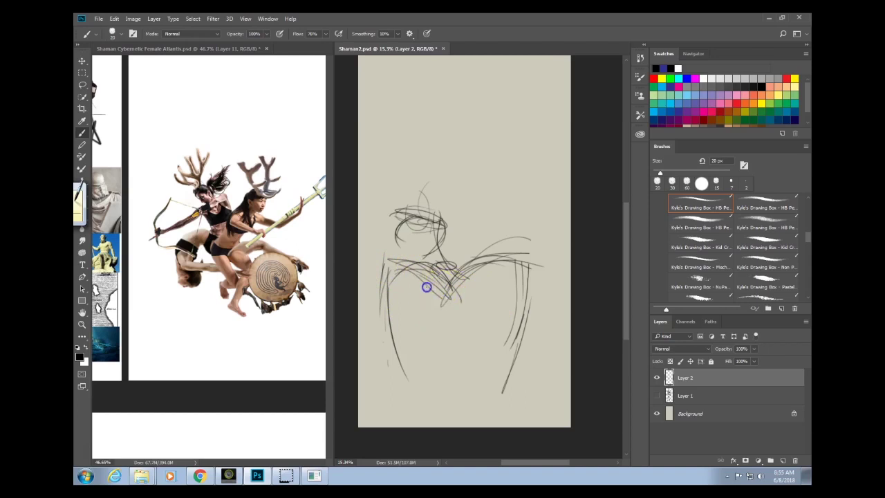
{"action": "mouse_move", "coordinate": [452, 290]}
{"action": "left_mouse_down"}
{"action": "mouse_move", "coordinate": [450, 279]}
{"action": "mouse_move", "coordinate": [468, 292]}
{"action": "mouse_move", "coordinate": [484, 269]}
{"action": "mouse_move", "coordinate": [388, 283]}
{"action": "left_mouse_up"}
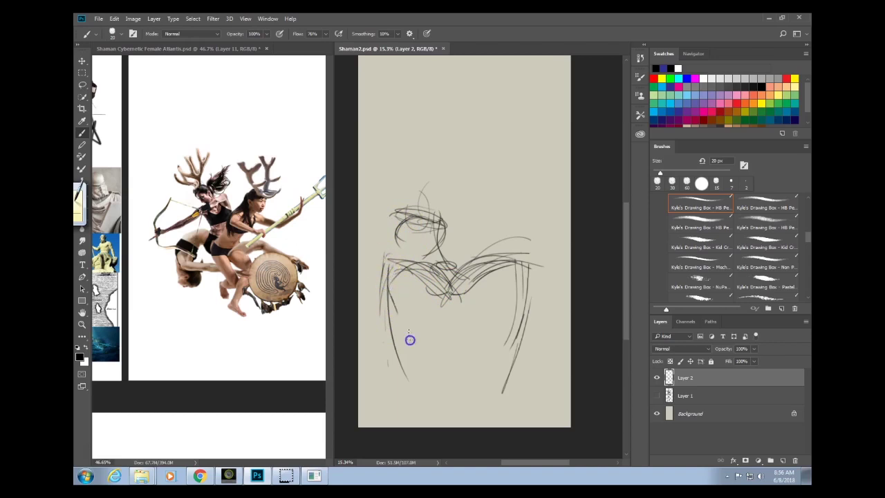
Sketch both bent lower legs with calves and feet, and strengthen the line of one thigh.
{"action": "mouse_move", "coordinate": [390, 263]}
{"action": "left_mouse_down"}
{"action": "mouse_move", "coordinate": [413, 340]}
{"action": "mouse_move", "coordinate": [403, 321]}
{"action": "mouse_move", "coordinate": [378, 391]}
{"action": "left_mouse_up"}
{"action": "left_click_drag", "start_coordinate": [379, 385], "coordinate": [400, 381]}
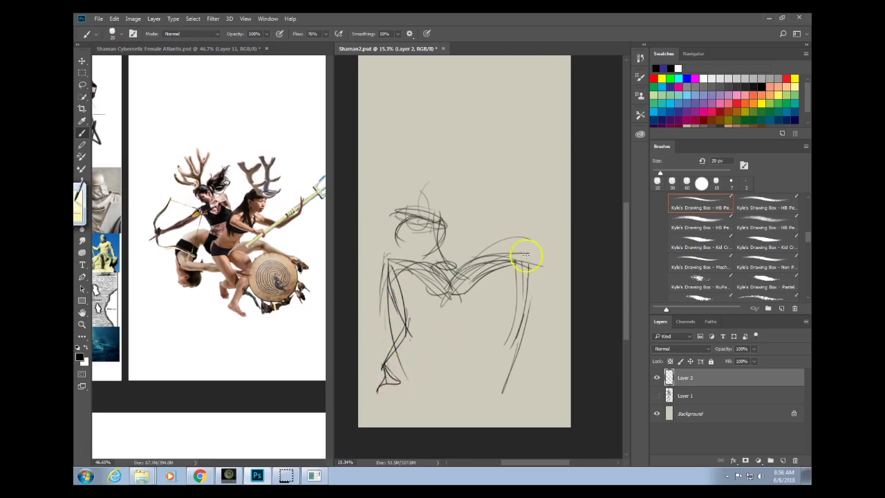
{"action": "left_click_drag", "start_coordinate": [522, 246], "coordinate": [493, 336]}
{"action": "left_click_drag", "start_coordinate": [481, 397], "coordinate": [515, 300]}
{"action": "mouse_move", "coordinate": [446, 277]}
{"action": "left_mouse_down"}
{"action": "mouse_move", "coordinate": [454, 291]}
{"action": "mouse_move", "coordinate": [529, 250]}
{"action": "left_mouse_up"}
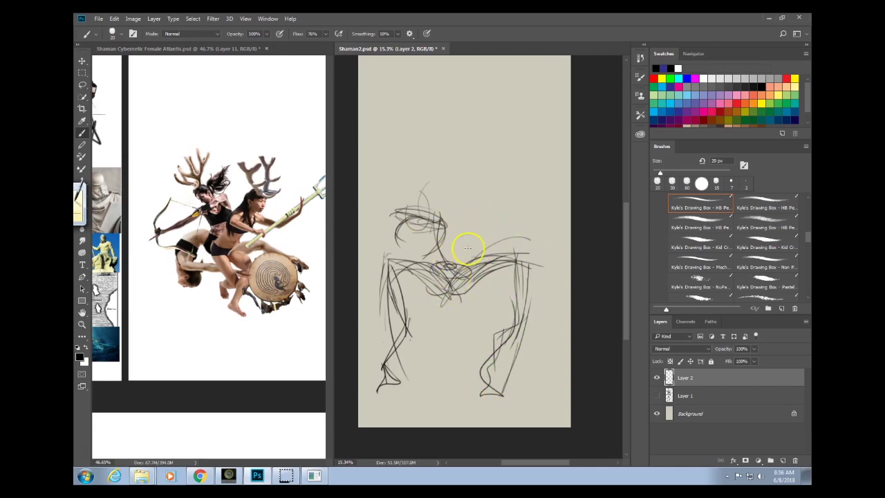
Sketch the upright torso with ribcage strokes, a neck and an oval head with a face profile above the pelvis.
{"action": "left_click_drag", "start_coordinate": [467, 247], "coordinate": [452, 282]}
{"action": "mouse_move", "coordinate": [448, 289]}
{"action": "left_mouse_down"}
{"action": "mouse_move", "coordinate": [443, 265]}
{"action": "mouse_move", "coordinate": [431, 270]}
{"action": "mouse_move", "coordinate": [458, 263]}
{"action": "mouse_move", "coordinate": [429, 263]}
{"action": "mouse_move", "coordinate": [463, 259]}
{"action": "mouse_move", "coordinate": [436, 261]}
{"action": "mouse_move", "coordinate": [428, 279]}
{"action": "mouse_move", "coordinate": [435, 289]}
{"action": "mouse_move", "coordinate": [429, 278]}
{"action": "mouse_move", "coordinate": [459, 251]}
{"action": "mouse_move", "coordinate": [455, 223]}
{"action": "mouse_move", "coordinate": [454, 260]}
{"action": "mouse_move", "coordinate": [450, 221]}
{"action": "mouse_move", "coordinate": [439, 227]}
{"action": "mouse_move", "coordinate": [434, 209]}
{"action": "mouse_move", "coordinate": [458, 246]}
{"action": "mouse_move", "coordinate": [455, 224]}
{"action": "mouse_move", "coordinate": [443, 239]}
{"action": "mouse_move", "coordinate": [452, 214]}
{"action": "mouse_move", "coordinate": [464, 275]}
{"action": "mouse_move", "coordinate": [464, 223]}
{"action": "mouse_move", "coordinate": [466, 242]}
{"action": "mouse_move", "coordinate": [438, 216]}
{"action": "left_mouse_up"}
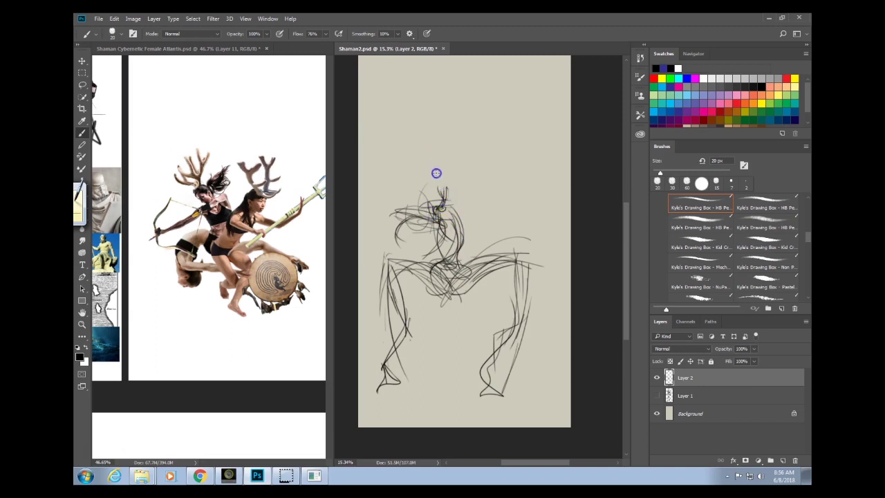
{"action": "left_click_drag", "start_coordinate": [437, 173], "coordinate": [450, 168]}
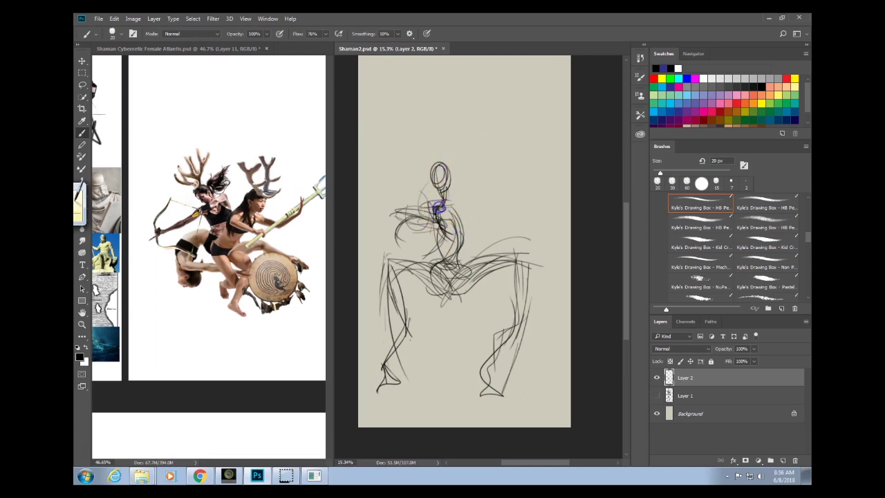
{"action": "mouse_move", "coordinate": [439, 207]}
{"action": "left_mouse_down"}
{"action": "mouse_move", "coordinate": [447, 261]}
{"action": "mouse_move", "coordinate": [456, 237]}
{"action": "mouse_move", "coordinate": [435, 217]}
{"action": "mouse_move", "coordinate": [450, 233]}
{"action": "mouse_move", "coordinate": [440, 269]}
{"action": "mouse_move", "coordinate": [449, 281]}
{"action": "mouse_move", "coordinate": [438, 283]}
{"action": "mouse_move", "coordinate": [444, 258]}
{"action": "mouse_move", "coordinate": [464, 267]}
{"action": "left_mouse_up"}
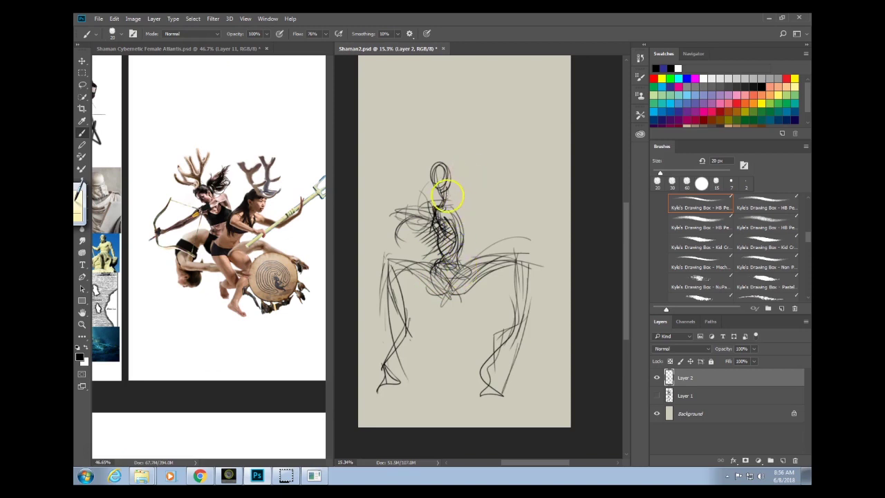
{"action": "mouse_move", "coordinate": [447, 180]}
{"action": "left_mouse_down"}
{"action": "mouse_move", "coordinate": [436, 214]}
{"action": "mouse_move", "coordinate": [471, 120]}
{"action": "mouse_move", "coordinate": [432, 186]}
{"action": "mouse_move", "coordinate": [433, 169]}
{"action": "mouse_move", "coordinate": [439, 183]}
{"action": "mouse_move", "coordinate": [455, 171]}
{"action": "mouse_move", "coordinate": [430, 194]}
{"action": "left_mouse_up"}
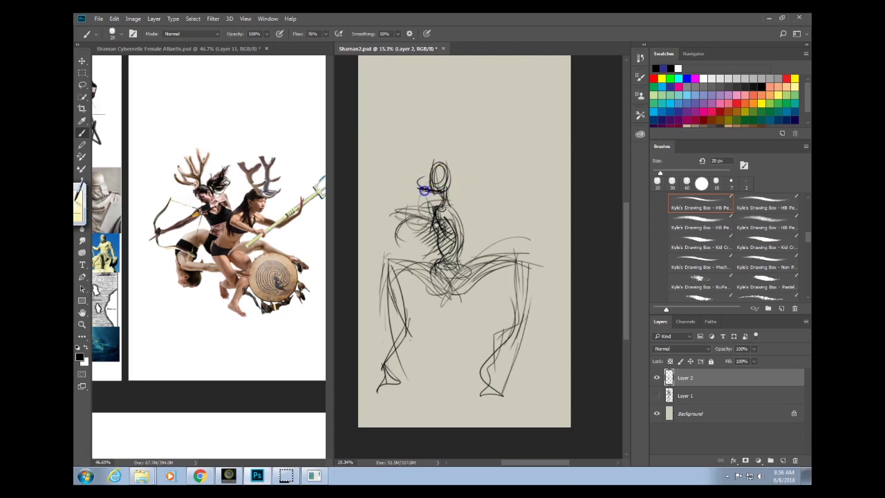
{"action": "mouse_move", "coordinate": [420, 184]}
{"action": "left_mouse_down"}
{"action": "mouse_move", "coordinate": [442, 156]}
{"action": "mouse_move", "coordinate": [444, 183]}
{"action": "mouse_move", "coordinate": [454, 176]}
{"action": "mouse_move", "coordinate": [434, 168]}
{"action": "mouse_move", "coordinate": [456, 166]}
{"action": "left_mouse_up"}
{"action": "left_click_drag", "start_coordinate": [453, 207], "coordinate": [448, 236]}
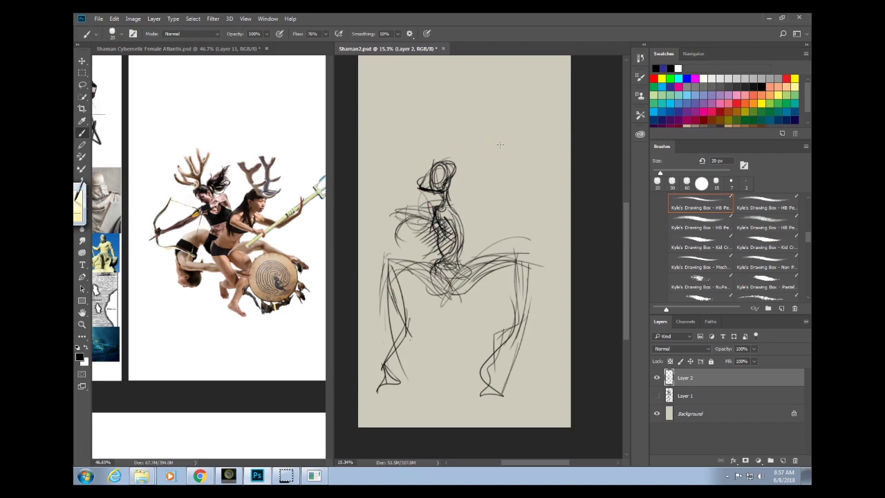
Sketch both arms stretching outward from the shoulders to either side of the torso.
{"action": "mouse_move", "coordinate": [453, 240]}
{"action": "left_mouse_down"}
{"action": "mouse_move", "coordinate": [443, 209]}
{"action": "mouse_move", "coordinate": [476, 237]}
{"action": "left_mouse_up"}
{"action": "mouse_move", "coordinate": [439, 210]}
{"action": "left_mouse_down"}
{"action": "mouse_move", "coordinate": [469, 233]}
{"action": "mouse_move", "coordinate": [442, 232]}
{"action": "mouse_move", "coordinate": [480, 236]}
{"action": "mouse_move", "coordinate": [461, 231]}
{"action": "mouse_move", "coordinate": [524, 223]}
{"action": "left_mouse_up"}
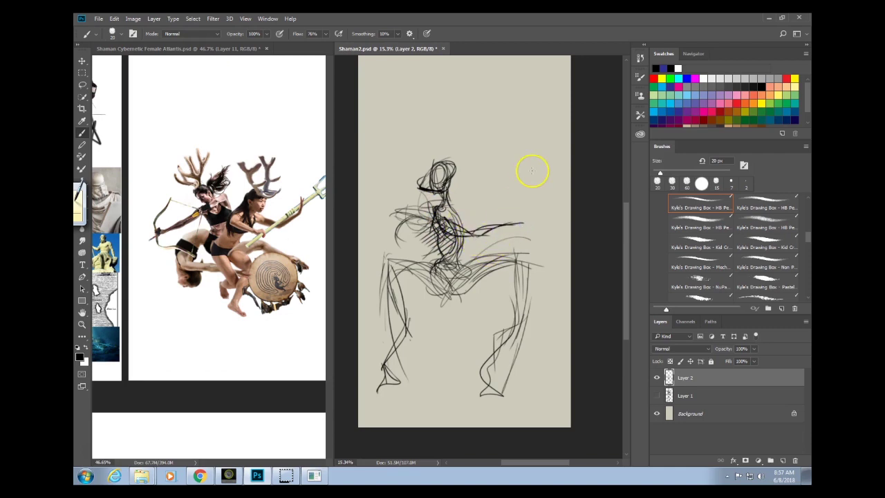
{"action": "mouse_move", "coordinate": [426, 214]}
{"action": "left_mouse_down"}
{"action": "mouse_move", "coordinate": [439, 223]}
{"action": "mouse_move", "coordinate": [399, 216]}
{"action": "mouse_move", "coordinate": [419, 228]}
{"action": "mouse_move", "coordinate": [362, 237]}
{"action": "left_mouse_up"}
{"action": "left_click", "coordinate": [354, 319]}
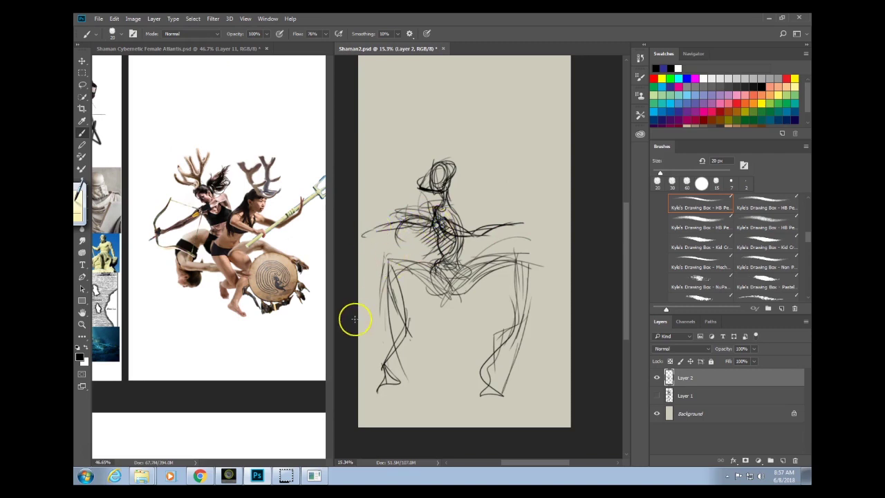
Darken the thigh, leg and foot contours, and hatch shading behind the back and around the hips.
{"action": "mouse_move", "coordinate": [445, 256]}
{"action": "left_mouse_down"}
{"action": "mouse_move", "coordinate": [442, 279]}
{"action": "mouse_move", "coordinate": [451, 289]}
{"action": "mouse_move", "coordinate": [433, 270]}
{"action": "mouse_move", "coordinate": [455, 287]}
{"action": "mouse_move", "coordinate": [464, 267]}
{"action": "left_mouse_up"}
{"action": "mouse_move", "coordinate": [457, 230]}
{"action": "left_mouse_down"}
{"action": "mouse_move", "coordinate": [459, 301]}
{"action": "mouse_move", "coordinate": [431, 266]}
{"action": "mouse_move", "coordinate": [436, 296]}
{"action": "mouse_move", "coordinate": [402, 271]}
{"action": "mouse_move", "coordinate": [456, 296]}
{"action": "mouse_move", "coordinate": [434, 296]}
{"action": "mouse_move", "coordinate": [471, 293]}
{"action": "mouse_move", "coordinate": [520, 251]}
{"action": "mouse_move", "coordinate": [518, 307]}
{"action": "mouse_move", "coordinate": [396, 269]}
{"action": "mouse_move", "coordinate": [408, 258]}
{"action": "mouse_move", "coordinate": [389, 263]}
{"action": "mouse_move", "coordinate": [433, 270]}
{"action": "mouse_move", "coordinate": [385, 233]}
{"action": "mouse_move", "coordinate": [380, 272]}
{"action": "mouse_move", "coordinate": [383, 264]}
{"action": "mouse_move", "coordinate": [406, 329]}
{"action": "mouse_move", "coordinate": [391, 268]}
{"action": "mouse_move", "coordinate": [410, 341]}
{"action": "mouse_move", "coordinate": [393, 305]}
{"action": "mouse_move", "coordinate": [402, 330]}
{"action": "mouse_move", "coordinate": [378, 374]}
{"action": "mouse_move", "coordinate": [388, 345]}
{"action": "mouse_move", "coordinate": [407, 334]}
{"action": "mouse_move", "coordinate": [375, 378]}
{"action": "left_mouse_up"}
{"action": "mouse_move", "coordinate": [462, 186]}
{"action": "left_mouse_down"}
{"action": "mouse_move", "coordinate": [442, 202]}
{"action": "mouse_move", "coordinate": [483, 188]}
{"action": "mouse_move", "coordinate": [455, 211]}
{"action": "mouse_move", "coordinate": [494, 199]}
{"action": "mouse_move", "coordinate": [446, 238]}
{"action": "mouse_move", "coordinate": [475, 265]}
{"action": "mouse_move", "coordinate": [459, 237]}
{"action": "mouse_move", "coordinate": [504, 260]}
{"action": "mouse_move", "coordinate": [488, 237]}
{"action": "mouse_move", "coordinate": [488, 196]}
{"action": "mouse_move", "coordinate": [450, 275]}
{"action": "mouse_move", "coordinate": [484, 256]}
{"action": "mouse_move", "coordinate": [454, 274]}
{"action": "mouse_move", "coordinate": [534, 247]}
{"action": "mouse_move", "coordinate": [521, 228]}
{"action": "mouse_move", "coordinate": [428, 246]}
{"action": "mouse_move", "coordinate": [433, 276]}
{"action": "mouse_move", "coordinate": [382, 277]}
{"action": "mouse_move", "coordinate": [481, 289]}
{"action": "mouse_move", "coordinate": [422, 293]}
{"action": "mouse_move", "coordinate": [482, 292]}
{"action": "mouse_move", "coordinate": [457, 294]}
{"action": "mouse_move", "coordinate": [516, 264]}
{"action": "left_mouse_up"}
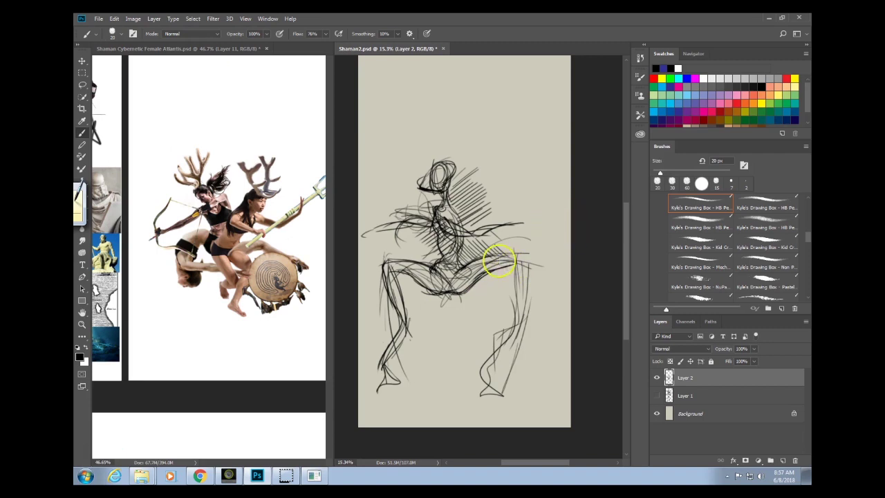
{"action": "mouse_move", "coordinate": [462, 288]}
{"action": "left_mouse_down"}
{"action": "mouse_move", "coordinate": [528, 269]}
{"action": "mouse_move", "coordinate": [510, 261]}
{"action": "mouse_move", "coordinate": [520, 267]}
{"action": "mouse_move", "coordinate": [515, 294]}
{"action": "mouse_move", "coordinate": [518, 258]}
{"action": "mouse_move", "coordinate": [518, 316]}
{"action": "mouse_move", "coordinate": [514, 282]}
{"action": "mouse_move", "coordinate": [514, 331]}
{"action": "mouse_move", "coordinate": [483, 386]}
{"action": "mouse_move", "coordinate": [505, 395]}
{"action": "mouse_move", "coordinate": [483, 395]}
{"action": "mouse_move", "coordinate": [515, 399]}
{"action": "mouse_move", "coordinate": [493, 376]}
{"action": "mouse_move", "coordinate": [507, 382]}
{"action": "mouse_move", "coordinate": [529, 337]}
{"action": "mouse_move", "coordinate": [506, 400]}
{"action": "mouse_move", "coordinate": [505, 365]}
{"action": "mouse_move", "coordinate": [527, 315]}
{"action": "mouse_move", "coordinate": [526, 273]}
{"action": "mouse_move", "coordinate": [515, 361]}
{"action": "mouse_move", "coordinate": [528, 259]}
{"action": "mouse_move", "coordinate": [519, 251]}
{"action": "mouse_move", "coordinate": [531, 262]}
{"action": "mouse_move", "coordinate": [526, 297]}
{"action": "mouse_move", "coordinate": [531, 262]}
{"action": "left_mouse_up"}
{"action": "left_click_drag", "start_coordinate": [385, 265], "coordinate": [386, 305]}
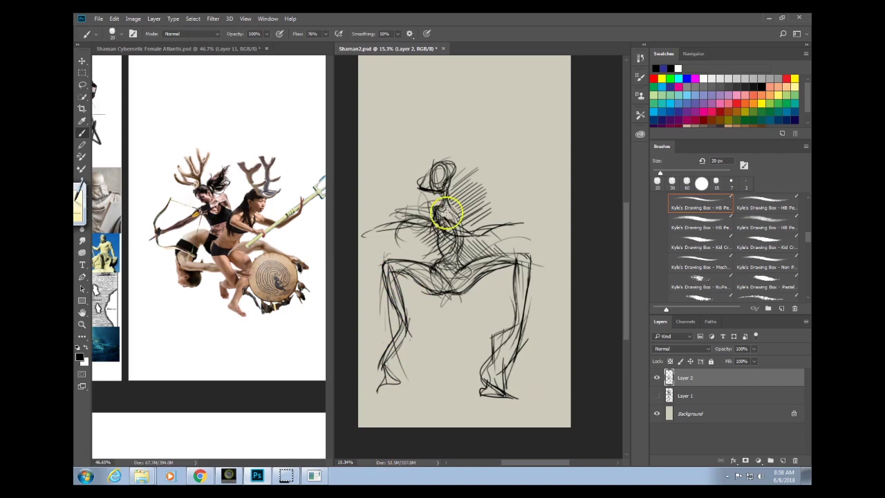
{"action": "mouse_move", "coordinate": [453, 176]}
{"action": "left_mouse_down"}
{"action": "mouse_move", "coordinate": [463, 231]}
{"action": "mouse_move", "coordinate": [457, 258]}
{"action": "mouse_move", "coordinate": [468, 240]}
{"action": "mouse_move", "coordinate": [453, 241]}
{"action": "mouse_move", "coordinate": [435, 272]}
{"action": "mouse_move", "coordinate": [457, 234]}
{"action": "mouse_move", "coordinate": [459, 253]}
{"action": "mouse_move", "coordinate": [440, 277]}
{"action": "mouse_move", "coordinate": [460, 266]}
{"action": "mouse_move", "coordinate": [471, 289]}
{"action": "mouse_move", "coordinate": [487, 263]}
{"action": "left_mouse_up"}
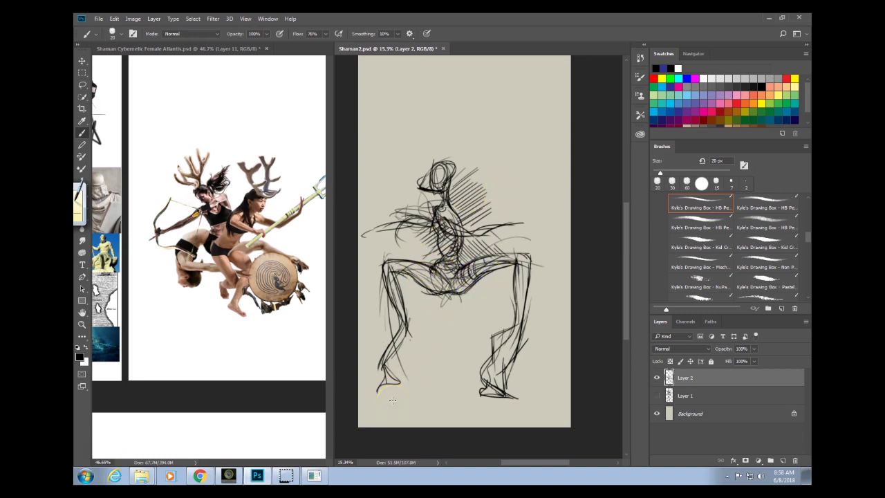
{"action": "mouse_move", "coordinate": [421, 220]}
{"action": "left_mouse_down"}
{"action": "mouse_move", "coordinate": [398, 228]}
{"action": "mouse_move", "coordinate": [417, 238]}
{"action": "mouse_move", "coordinate": [426, 288]}
{"action": "mouse_move", "coordinate": [381, 326]}
{"action": "left_mouse_up"}
Examine the antlered archer group, the dancer and cyborg images, the drum shaman, the antlered engraving and the deer on the reference artboards.
{"action": "left_click", "coordinate": [228, 298]}
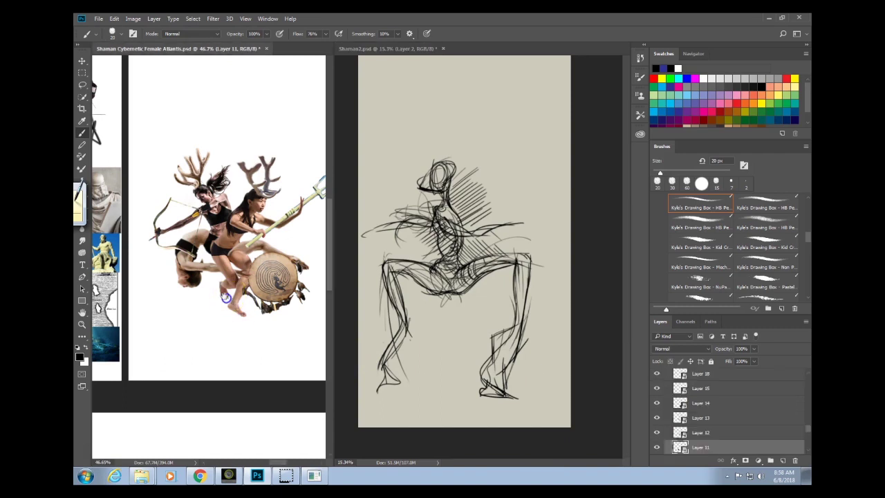
{"action": "left_click_drag", "start_coordinate": [209, 310], "coordinate": [194, 316]}
{"action": "left_click_drag", "start_coordinate": [238, 337], "coordinate": [286, 336]}
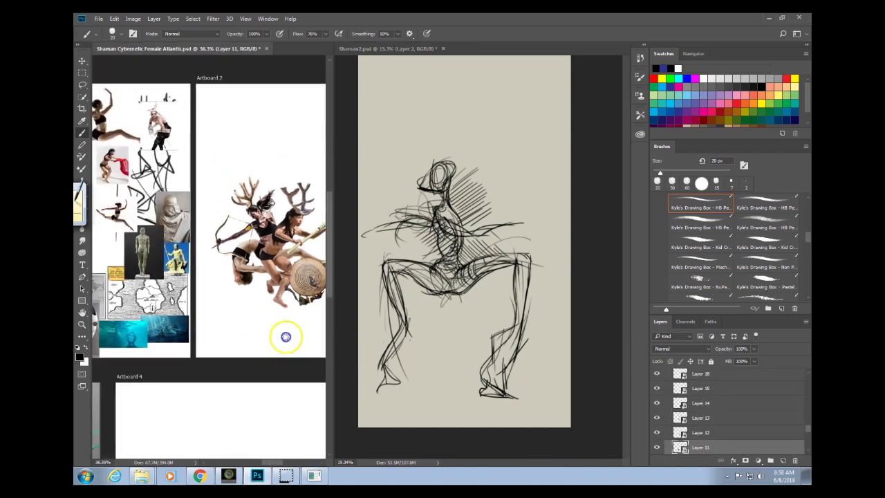
{"action": "left_click_drag", "start_coordinate": [178, 327], "coordinate": [304, 309]}
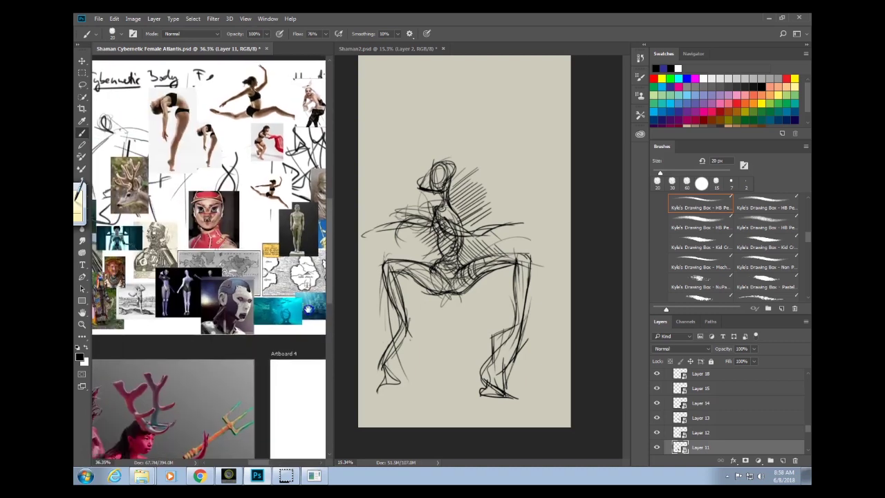
{"action": "left_click_drag", "start_coordinate": [198, 287], "coordinate": [258, 313]}
{"action": "left_click_drag", "start_coordinate": [132, 277], "coordinate": [196, 252]}
{"action": "left_click_drag", "start_coordinate": [265, 323], "coordinate": [232, 331]}
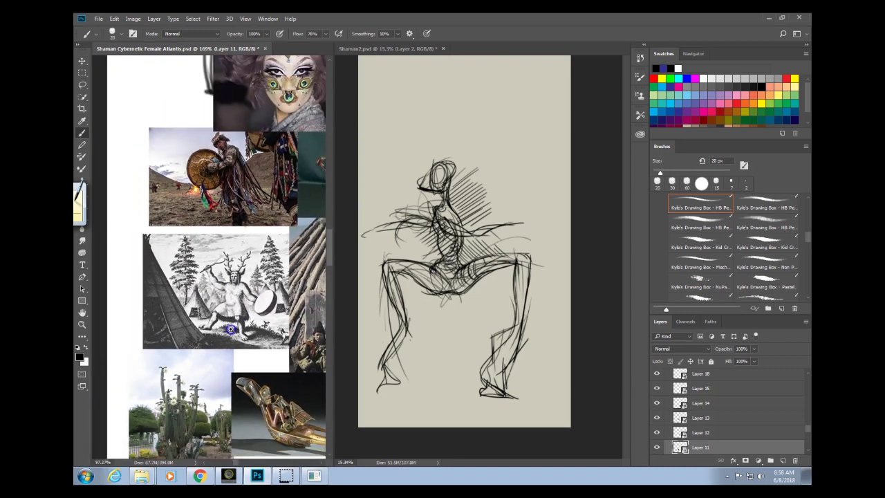
{"action": "left_click_drag", "start_coordinate": [250, 209], "coordinate": [175, 339]}
{"action": "left_click_drag", "start_coordinate": [262, 279], "coordinate": [197, 352]}
{"action": "mouse_move", "coordinate": [236, 316]}
{"action": "left_mouse_down"}
{"action": "mouse_move", "coordinate": [172, 409]}
{"action": "mouse_move", "coordinate": [129, 231]}
{"action": "left_mouse_up"}
Sketch branching deer antlers rising from the back of the head, with several forked tines.
{"action": "left_click", "coordinate": [446, 171]}
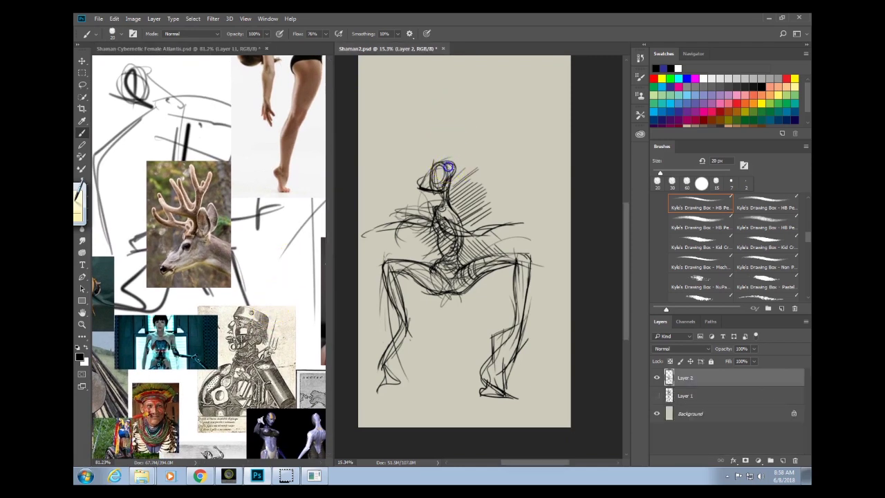
{"action": "mouse_move", "coordinate": [454, 158]}
{"action": "left_mouse_down"}
{"action": "mouse_move", "coordinate": [472, 135]}
{"action": "mouse_move", "coordinate": [450, 166]}
{"action": "mouse_move", "coordinate": [458, 125]}
{"action": "left_mouse_up"}
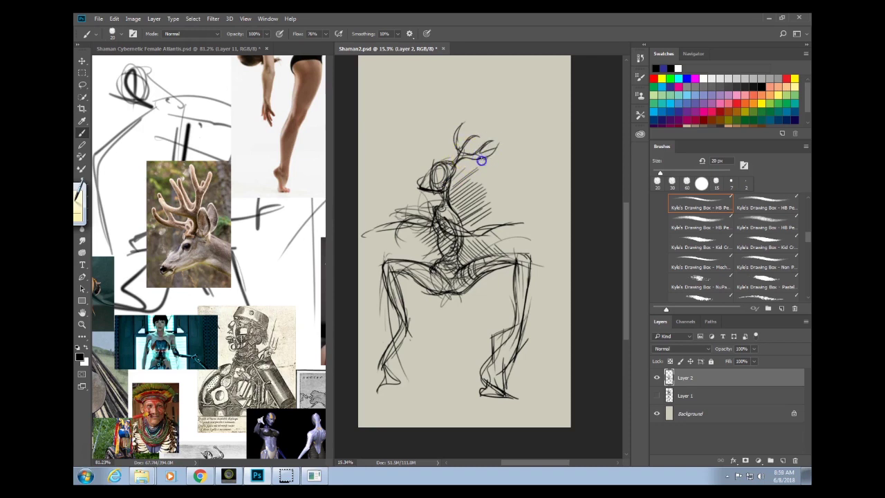
{"action": "left_click_drag", "start_coordinate": [481, 160], "coordinate": [475, 159]}
{"action": "left_click_drag", "start_coordinate": [473, 159], "coordinate": [493, 156]}
{"action": "left_click", "coordinate": [464, 113]}
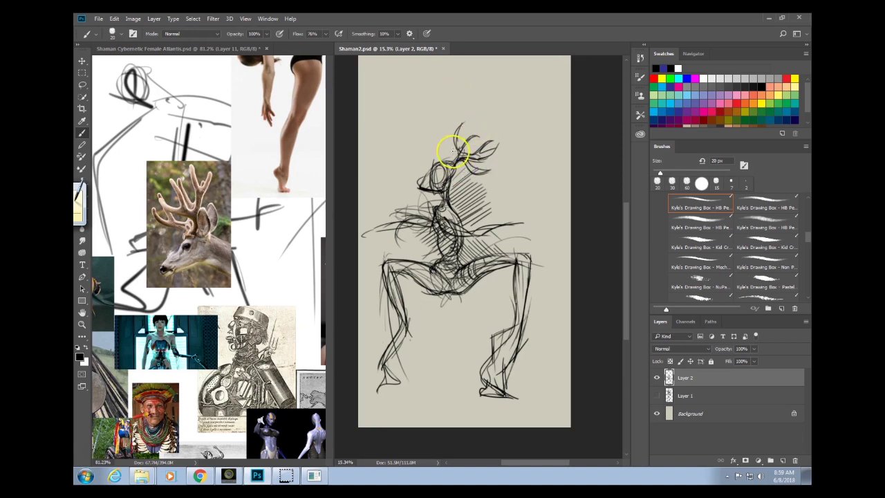
{"action": "left_click", "coordinate": [435, 202]}
{"action": "left_click", "coordinate": [463, 147]}
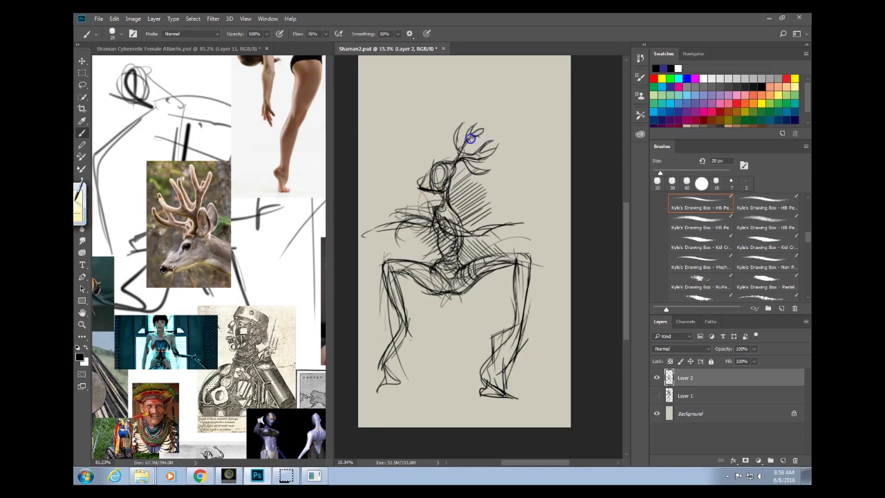
{"action": "mouse_move", "coordinate": [455, 134]}
{"action": "left_mouse_down"}
{"action": "mouse_move", "coordinate": [462, 120]}
{"action": "mouse_move", "coordinate": [456, 149]}
{"action": "left_mouse_up"}
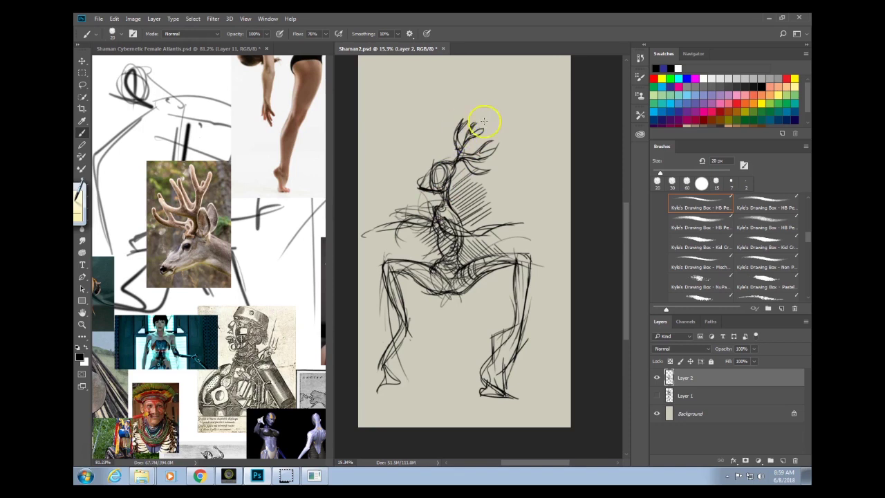
Clear the construction lines inside the head and redraw the face in profile with brow, eye, nose and mouth.
{"action": "mouse_move", "coordinate": [484, 121]}
{"action": "left_mouse_down"}
{"action": "mouse_move", "coordinate": [435, 143]}
{"action": "mouse_move", "coordinate": [416, 189]}
{"action": "mouse_move", "coordinate": [432, 179]}
{"action": "left_mouse_up"}
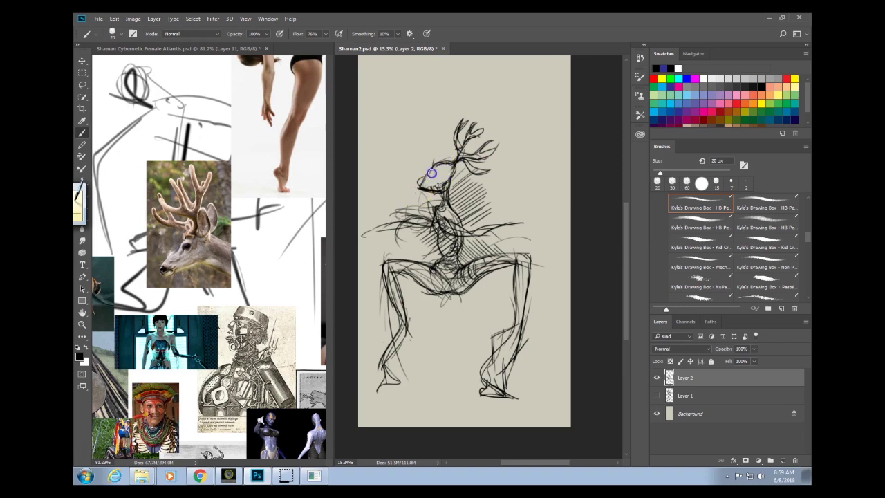
{"action": "left_click_drag", "start_coordinate": [433, 161], "coordinate": [437, 168]}
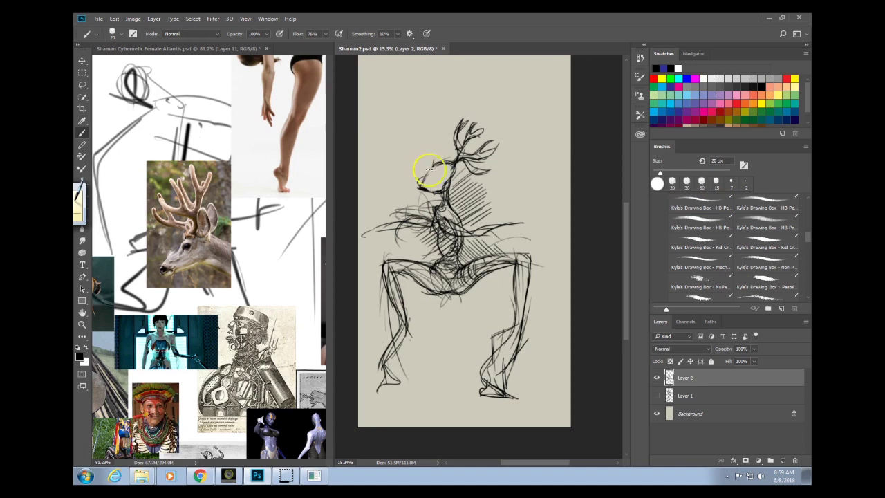
{"action": "left_click_drag", "start_coordinate": [441, 163], "coordinate": [421, 182]}
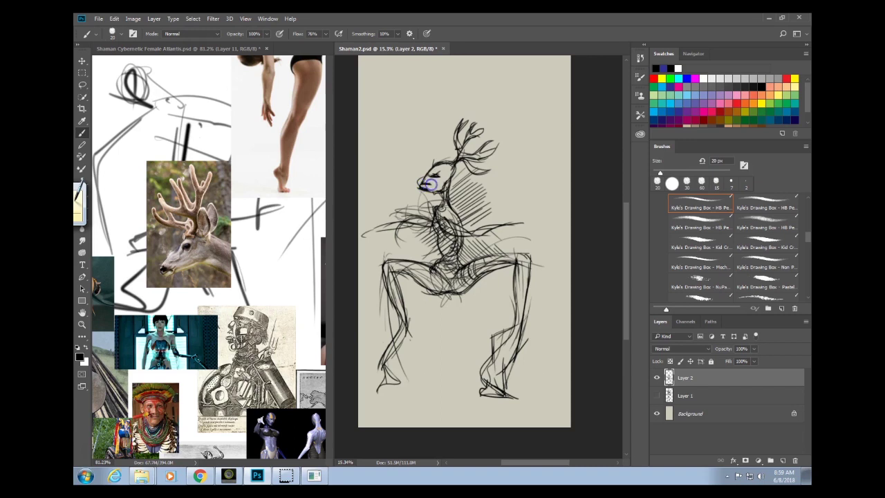
{"action": "left_click", "coordinate": [446, 216]}
Hide the squatting antlered figure's layer in Shaman2.psd and add a new empty layer above it.
{"action": "left_click", "coordinate": [280, 278]}
{"action": "left_click_drag", "start_coordinate": [280, 278], "coordinate": [205, 331]}
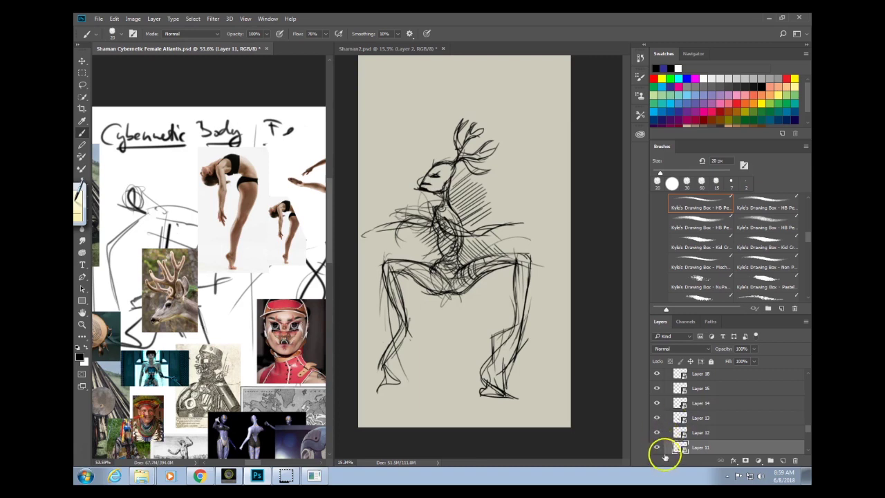
{"action": "left_click", "coordinate": [541, 321]}
{"action": "left_click", "coordinate": [657, 377]}
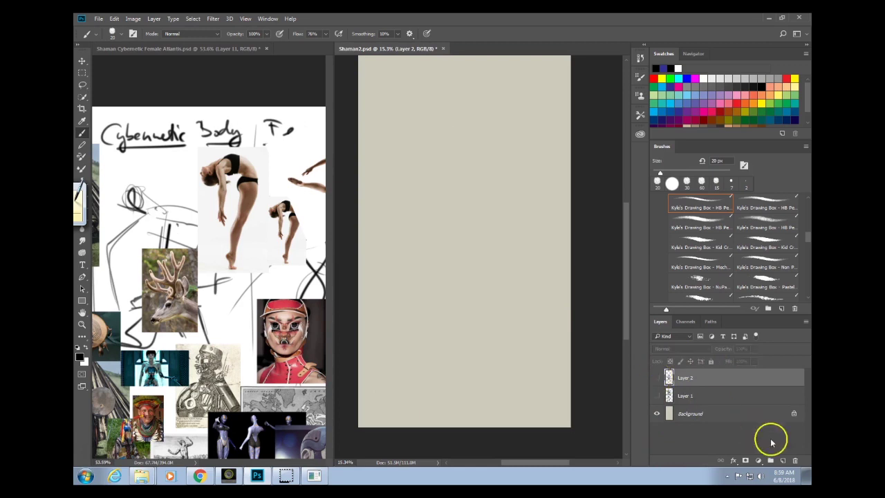
{"action": "left_click", "coordinate": [783, 460]}
Switch to the reference board and rotate its view upside down around the dancer photos.
{"action": "left_click", "coordinate": [266, 323]}
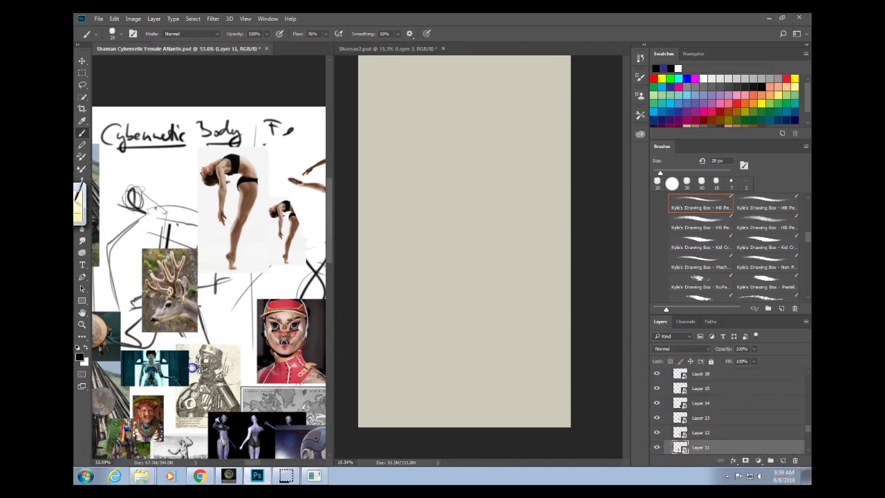
{"action": "left_click_drag", "start_coordinate": [249, 320], "coordinate": [153, 358]}
{"action": "scroll", "coordinate": [153, 357], "scroll_direction": "right", "scroll_amount": 2}
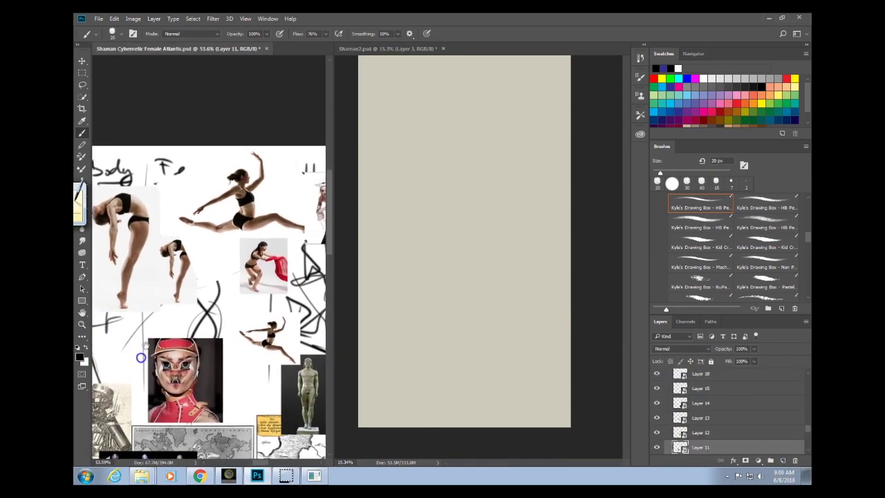
{"action": "key", "text": "r"}
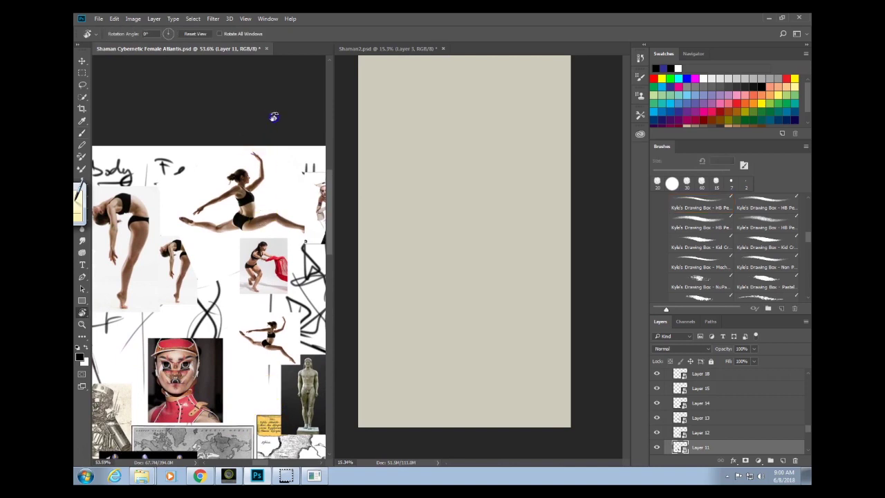
{"action": "left_click_drag", "start_coordinate": [273, 115], "coordinate": [155, 382]}
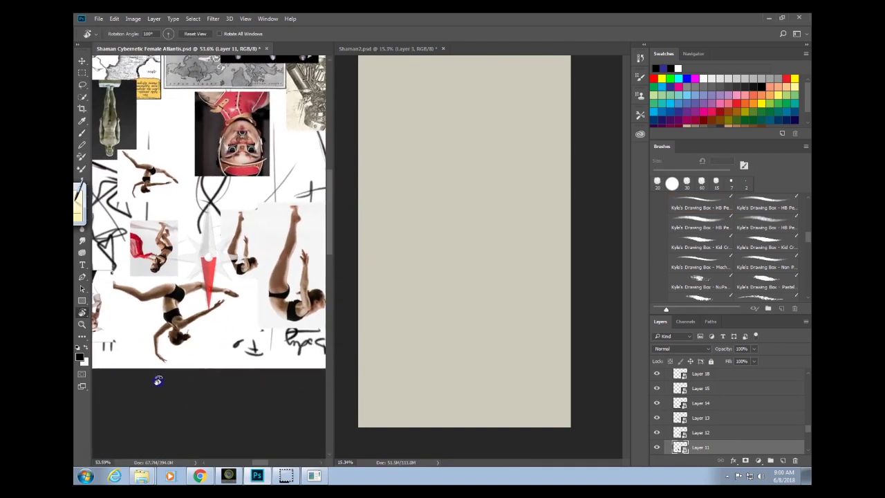
Move the small backbend dancer photo off the artboard and shift the larger backbend photo into its place.
{"action": "key", "text": "v"}
{"action": "left_click_drag", "start_coordinate": [271, 325], "coordinate": [266, 349]}
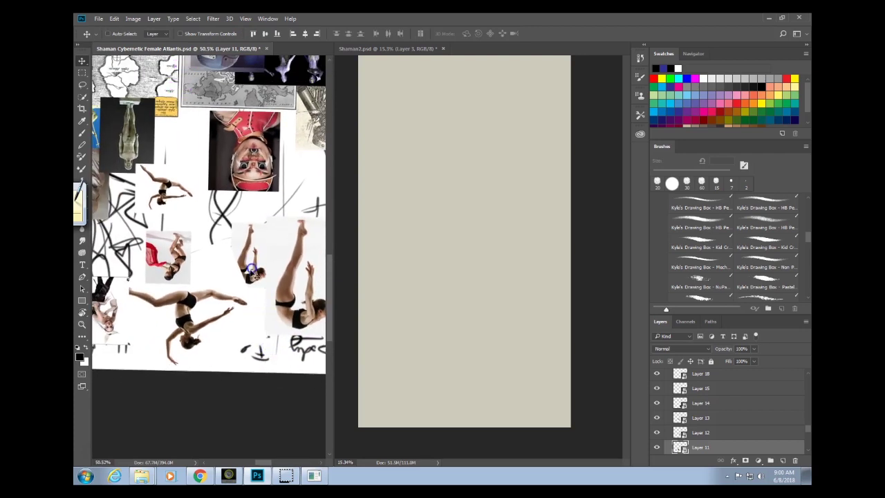
{"action": "left_click_drag", "start_coordinate": [256, 270], "coordinate": [255, 242]}
{"action": "left_click_drag", "start_coordinate": [312, 318], "coordinate": [268, 387]}
{"action": "left_click_drag", "start_coordinate": [298, 306], "coordinate": [272, 284]}
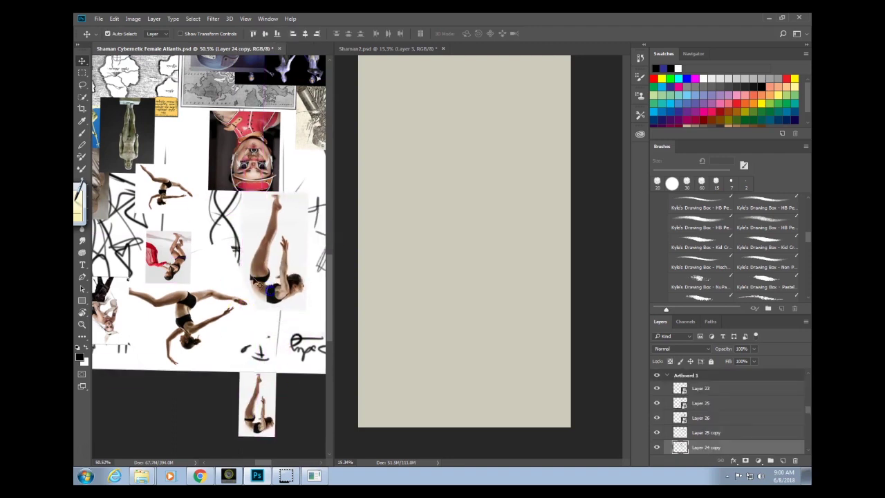
Reposition the photo of the dancer with the red cloth and enlarge it to about 51%.
{"action": "left_click_drag", "start_coordinate": [188, 263], "coordinate": [207, 253]}
{"action": "key", "text": "ctrl+t"}
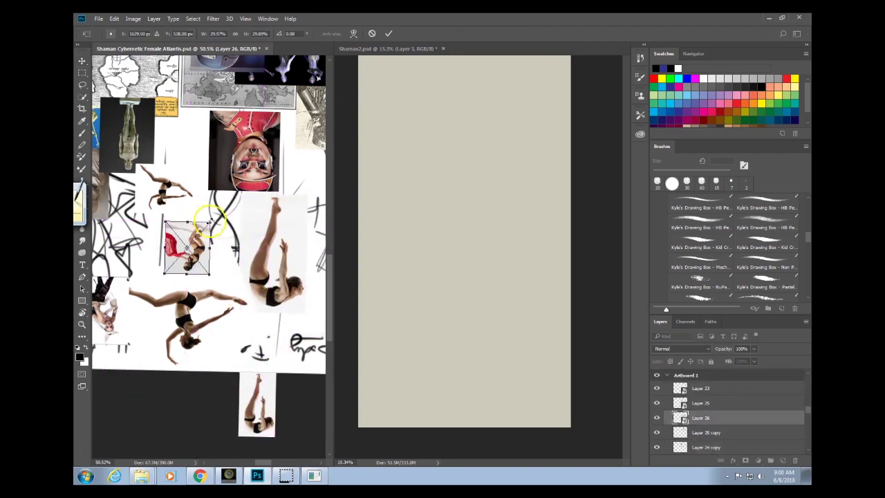
{"action": "left_click_drag", "start_coordinate": [223, 216], "coordinate": [242, 185]}
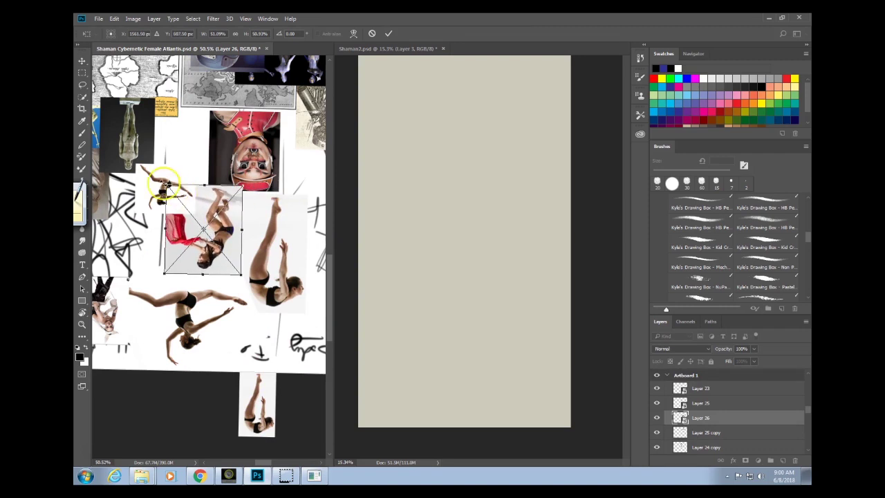
{"action": "key", "text": "Return"}
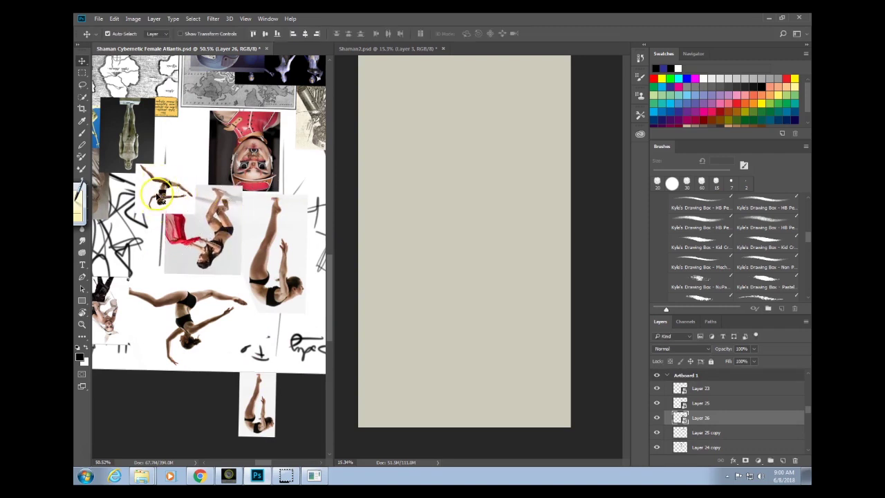
Transform the small leaping dancer photo and clear it away from the red-cloth dancer photo.
{"action": "left_click_drag", "start_coordinate": [176, 208], "coordinate": [180, 201]}
{"action": "key", "text": "ctrl+t"}
{"action": "key", "text": "Return"}
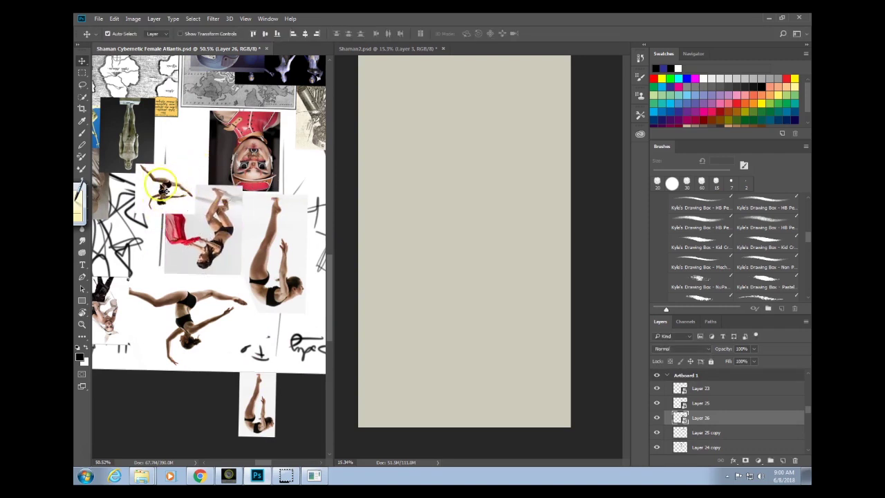
{"action": "left_click_drag", "start_coordinate": [173, 230], "coordinate": [147, 217]}
{"action": "key", "text": "ctrl+t"}
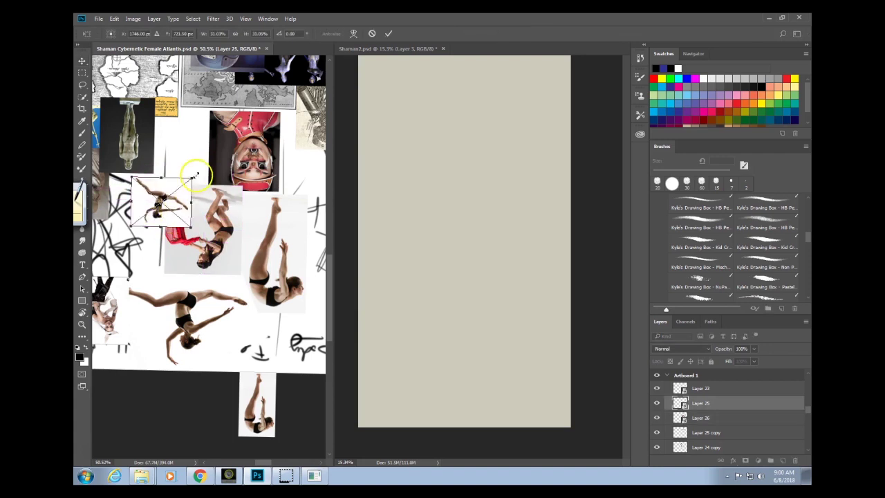
{"action": "left_click_drag", "start_coordinate": [191, 178], "coordinate": [205, 354]}
{"action": "key", "text": "Return"}
Rotate the red-cloth dancer photo about a quarter turn and place it beside the large backbend dancer.
{"action": "left_click_drag", "start_coordinate": [222, 265], "coordinate": [212, 273]}
{"action": "key", "text": "ctrl+t"}
{"action": "left_click_drag", "start_coordinate": [277, 227], "coordinate": [209, 307]}
{"action": "key", "text": "Return"}
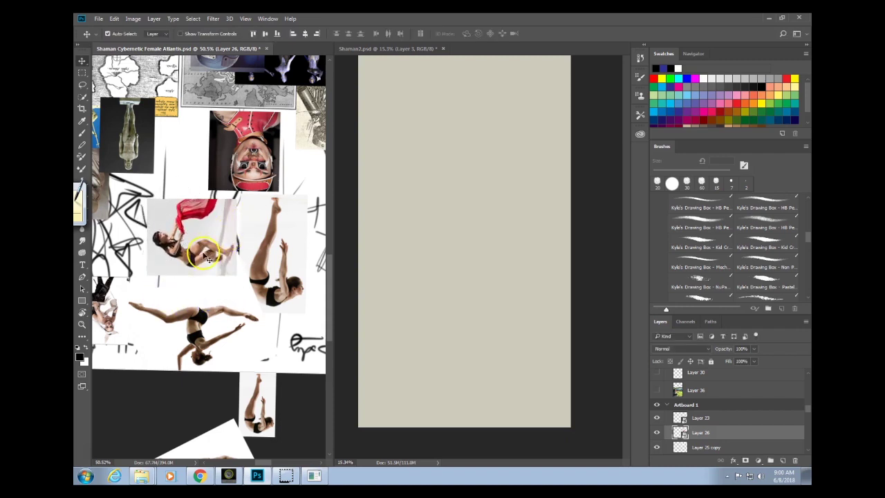
{"action": "left_click_drag", "start_coordinate": [207, 253], "coordinate": [189, 250]}
{"action": "scroll", "coordinate": [282, 348], "scroll_direction": "up", "scroll_amount": 5}
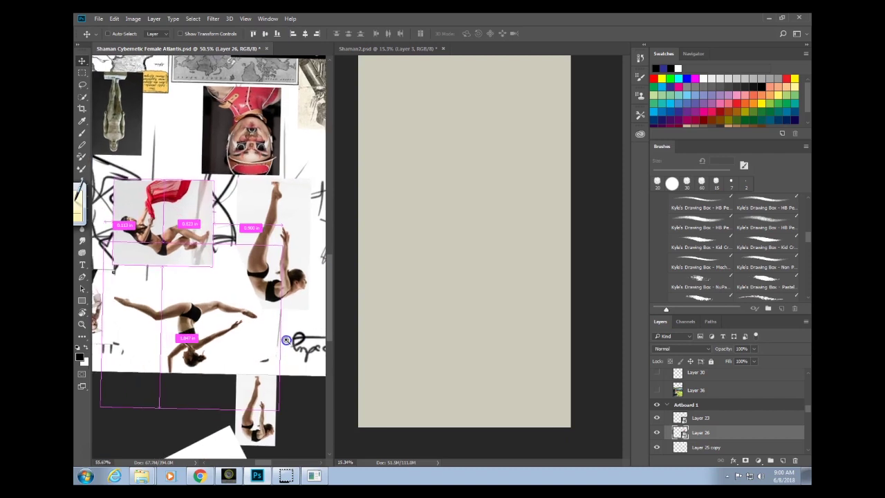
{"action": "left_click_drag", "start_coordinate": [280, 341], "coordinate": [277, 346]}
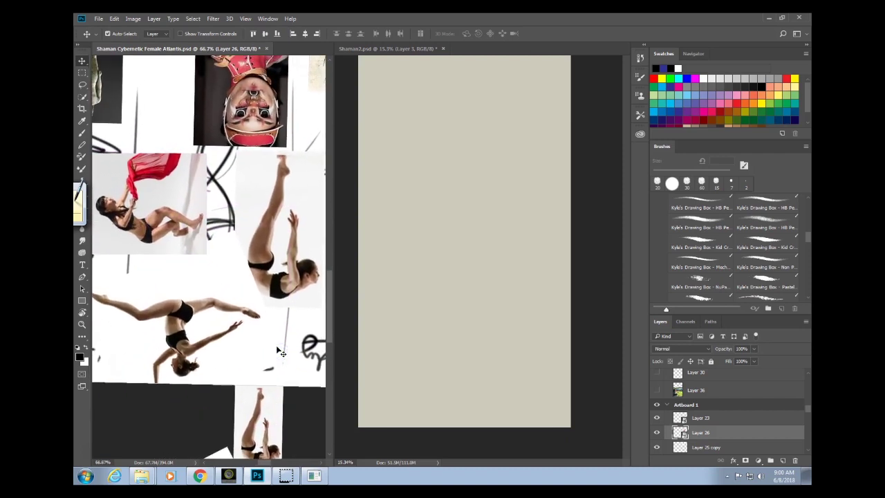
Sketch the first gesture lines of an upside-down figure on the new layer, from raised leg through angled torso.
{"action": "left_click", "coordinate": [574, 357]}
{"action": "key", "text": "b"}
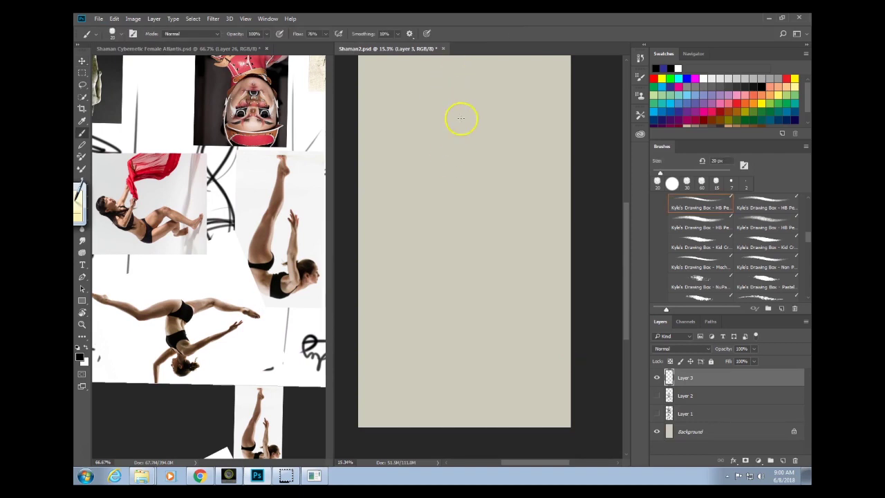
{"action": "mouse_move", "coordinate": [467, 93]}
{"action": "left_mouse_down"}
{"action": "mouse_move", "coordinate": [462, 164]}
{"action": "mouse_move", "coordinate": [440, 253]}
{"action": "mouse_move", "coordinate": [458, 305]}
{"action": "left_mouse_up"}
{"action": "left_click_drag", "start_coordinate": [425, 200], "coordinate": [477, 320]}
{"action": "left_click_drag", "start_coordinate": [456, 253], "coordinate": [443, 278]}
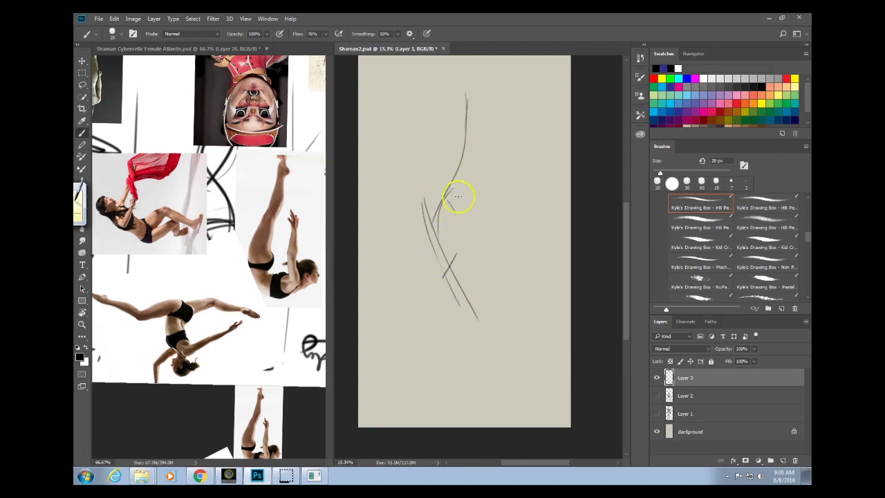
Outline the raised leg with its ankle and pointed foot, and rough in a rounded hip form.
{"action": "left_click_drag", "start_coordinate": [453, 227], "coordinate": [464, 153]}
{"action": "left_click_drag", "start_coordinate": [468, 101], "coordinate": [459, 187]}
{"action": "left_click_drag", "start_coordinate": [469, 105], "coordinate": [461, 87]}
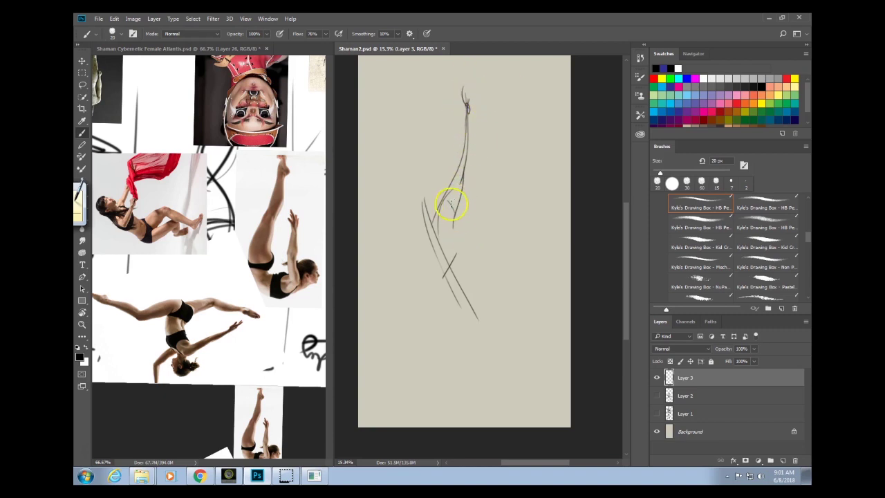
{"action": "mouse_move", "coordinate": [459, 236]}
{"action": "left_mouse_down"}
{"action": "mouse_move", "coordinate": [437, 195]}
{"action": "mouse_move", "coordinate": [438, 255]}
{"action": "mouse_move", "coordinate": [442, 178]}
{"action": "mouse_move", "coordinate": [438, 245]}
{"action": "left_mouse_up"}
{"action": "mouse_move", "coordinate": [431, 211]}
{"action": "left_mouse_down"}
{"action": "mouse_move", "coordinate": [439, 248]}
{"action": "mouse_move", "coordinate": [461, 237]}
{"action": "mouse_move", "coordinate": [435, 251]}
{"action": "mouse_move", "coordinate": [464, 227]}
{"action": "mouse_move", "coordinate": [451, 252]}
{"action": "mouse_move", "coordinate": [459, 232]}
{"action": "left_mouse_up"}
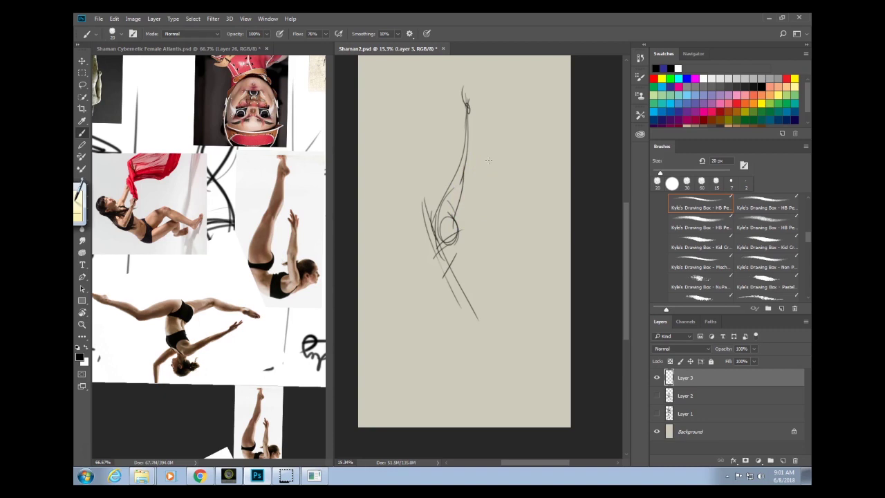
Build up the calf, ankle and foot contours, and reinforce the hip curves and the back line.
{"action": "left_click_drag", "start_coordinate": [462, 232], "coordinate": [463, 233]}
{"action": "left_click_drag", "start_coordinate": [469, 123], "coordinate": [461, 184]}
{"action": "mouse_move", "coordinate": [464, 135]}
{"action": "left_mouse_down"}
{"action": "mouse_move", "coordinate": [474, 171]}
{"action": "mouse_move", "coordinate": [462, 118]}
{"action": "mouse_move", "coordinate": [457, 202]}
{"action": "left_mouse_up"}
{"action": "left_click_drag", "start_coordinate": [470, 119], "coordinate": [466, 96]}
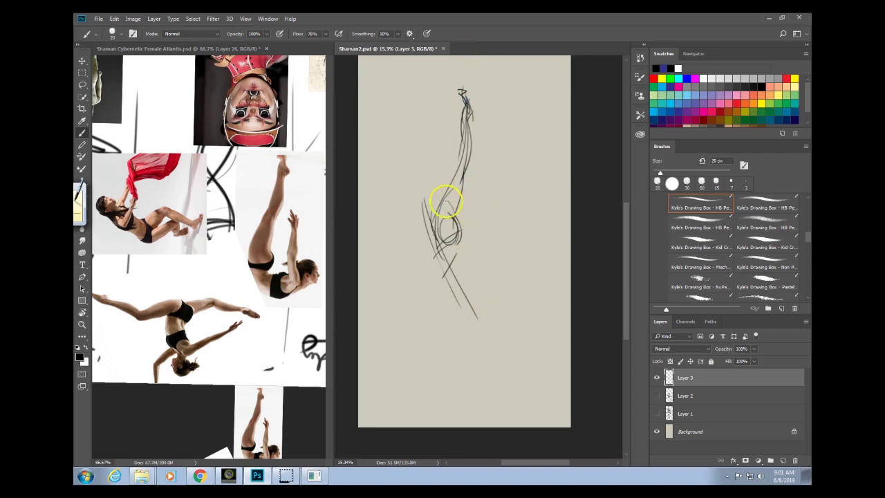
{"action": "mouse_move", "coordinate": [449, 201]}
{"action": "left_mouse_down"}
{"action": "mouse_move", "coordinate": [434, 258]}
{"action": "mouse_move", "coordinate": [453, 259]}
{"action": "left_mouse_up"}
{"action": "mouse_move", "coordinate": [428, 226]}
{"action": "left_mouse_down"}
{"action": "mouse_move", "coordinate": [454, 279]}
{"action": "mouse_move", "coordinate": [426, 225]}
{"action": "mouse_move", "coordinate": [462, 293]}
{"action": "left_mouse_up"}
{"action": "left_click_drag", "start_coordinate": [431, 208], "coordinate": [436, 251]}
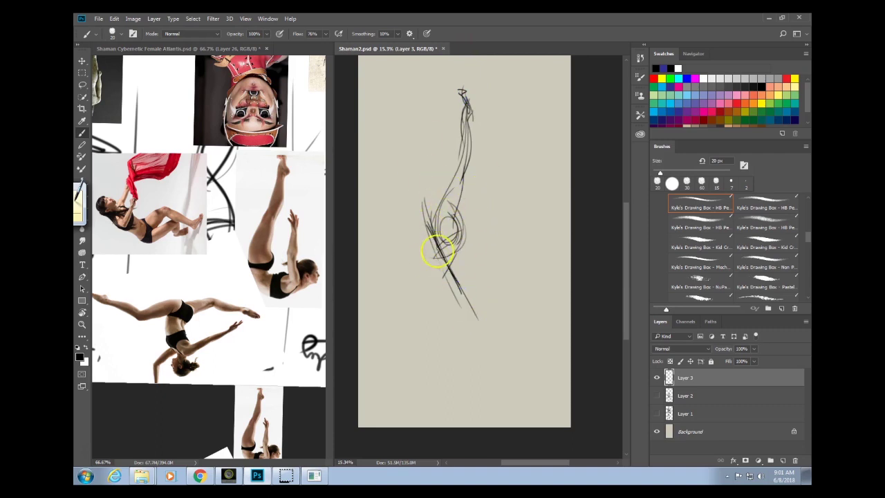
Darken the raised thigh and hip contours, and add short cross lines marking the waist and upper torso.
{"action": "left_click_drag", "start_coordinate": [446, 179], "coordinate": [434, 252]}
{"action": "mouse_move", "coordinate": [463, 170]}
{"action": "left_mouse_down"}
{"action": "mouse_move", "coordinate": [432, 215]}
{"action": "mouse_move", "coordinate": [434, 242]}
{"action": "left_mouse_up"}
{"action": "mouse_move", "coordinate": [463, 172]}
{"action": "left_mouse_down"}
{"action": "mouse_move", "coordinate": [455, 229]}
{"action": "mouse_move", "coordinate": [462, 138]}
{"action": "mouse_move", "coordinate": [459, 248]}
{"action": "mouse_move", "coordinate": [463, 224]}
{"action": "mouse_move", "coordinate": [444, 203]}
{"action": "mouse_move", "coordinate": [470, 253]}
{"action": "mouse_move", "coordinate": [456, 204]}
{"action": "mouse_move", "coordinate": [467, 247]}
{"action": "mouse_move", "coordinate": [458, 258]}
{"action": "mouse_move", "coordinate": [459, 242]}
{"action": "mouse_move", "coordinate": [434, 238]}
{"action": "mouse_move", "coordinate": [445, 276]}
{"action": "mouse_move", "coordinate": [488, 283]}
{"action": "left_mouse_up"}
{"action": "left_click_drag", "start_coordinate": [461, 242], "coordinate": [484, 250]}
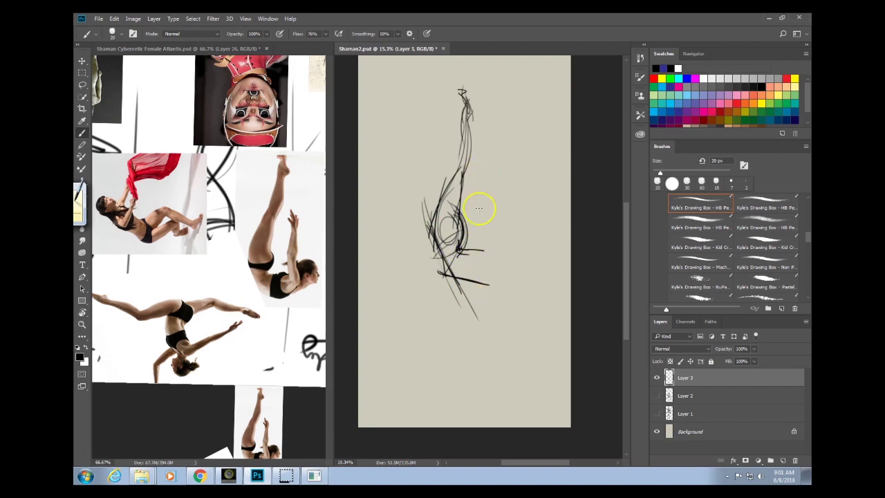
Sketch a raised arm as long upright lines rising from a small round shoulder joint.
{"action": "mouse_move", "coordinate": [479, 201]}
{"action": "left_mouse_down"}
{"action": "mouse_move", "coordinate": [490, 274]}
{"action": "mouse_move", "coordinate": [486, 246]}
{"action": "mouse_move", "coordinate": [470, 290]}
{"action": "left_mouse_up"}
{"action": "mouse_move", "coordinate": [500, 262]}
{"action": "left_mouse_down"}
{"action": "mouse_move", "coordinate": [490, 259]}
{"action": "mouse_move", "coordinate": [495, 269]}
{"action": "left_mouse_up"}
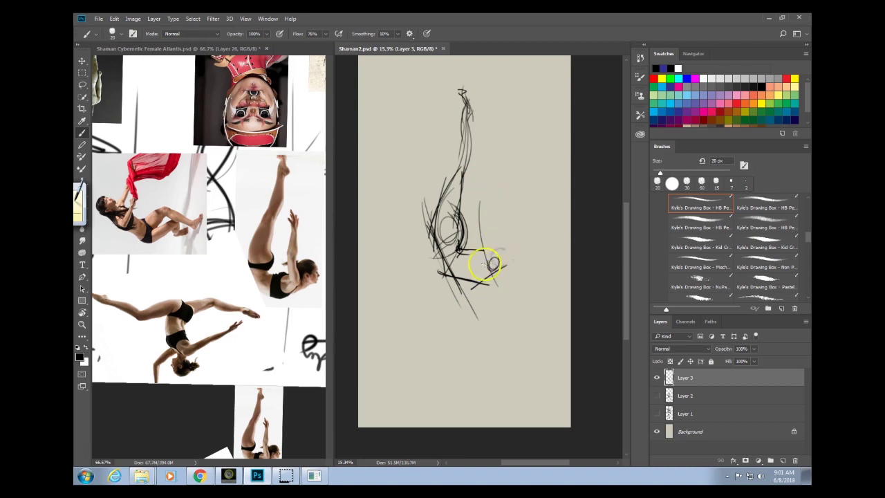
{"action": "mouse_move", "coordinate": [464, 207]}
{"action": "left_mouse_down"}
{"action": "mouse_move", "coordinate": [460, 253]}
{"action": "mouse_move", "coordinate": [487, 266]}
{"action": "mouse_move", "coordinate": [498, 253]}
{"action": "mouse_move", "coordinate": [486, 214]}
{"action": "mouse_move", "coordinate": [500, 224]}
{"action": "mouse_move", "coordinate": [484, 217]}
{"action": "mouse_move", "coordinate": [479, 162]}
{"action": "mouse_move", "coordinate": [484, 205]}
{"action": "left_mouse_up"}
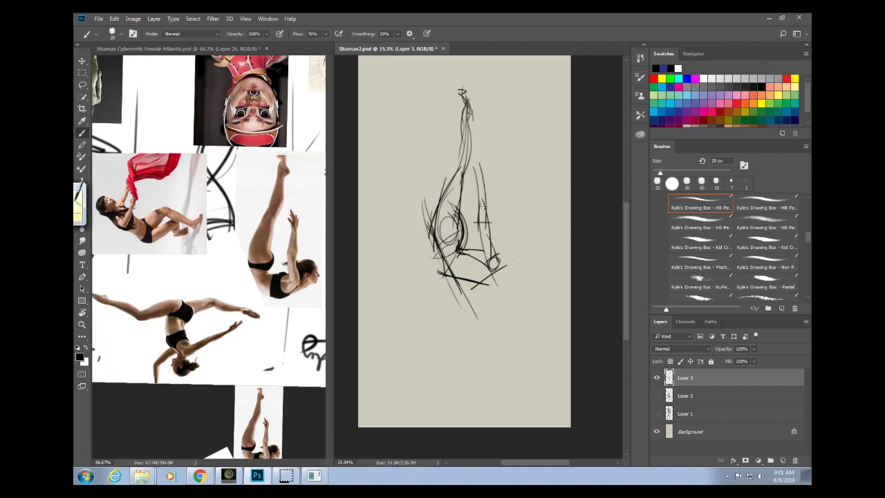
Sketch the rounded head beside the shoulder and darken it with repeated circular strokes.
{"action": "mouse_move", "coordinate": [493, 275]}
{"action": "left_mouse_down"}
{"action": "mouse_move", "coordinate": [522, 265]}
{"action": "mouse_move", "coordinate": [495, 243]}
{"action": "mouse_move", "coordinate": [507, 266]}
{"action": "mouse_move", "coordinate": [495, 243]}
{"action": "mouse_move", "coordinate": [493, 265]}
{"action": "mouse_move", "coordinate": [510, 264]}
{"action": "mouse_move", "coordinate": [492, 264]}
{"action": "mouse_move", "coordinate": [484, 283]}
{"action": "mouse_move", "coordinate": [525, 262]}
{"action": "mouse_move", "coordinate": [496, 254]}
{"action": "mouse_move", "coordinate": [507, 241]}
{"action": "mouse_move", "coordinate": [511, 268]}
{"action": "mouse_move", "coordinate": [502, 237]}
{"action": "mouse_move", "coordinate": [513, 270]}
{"action": "mouse_move", "coordinate": [484, 257]}
{"action": "mouse_move", "coordinate": [512, 240]}
{"action": "left_mouse_up"}
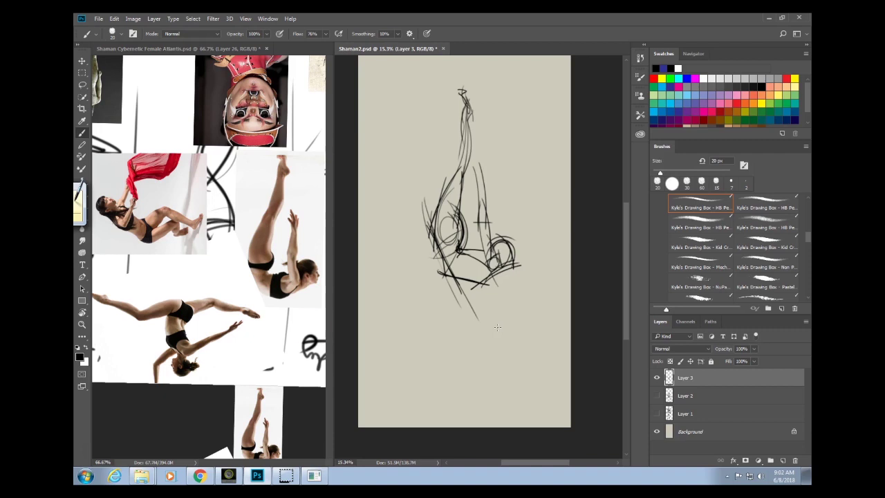
{"action": "mouse_move", "coordinate": [267, 316]}
{"action": "left_mouse_down"}
{"action": "mouse_move", "coordinate": [280, 339]}
{"action": "mouse_move", "coordinate": [321, 365]}
{"action": "mouse_move", "coordinate": [278, 338]}
{"action": "left_mouse_up"}
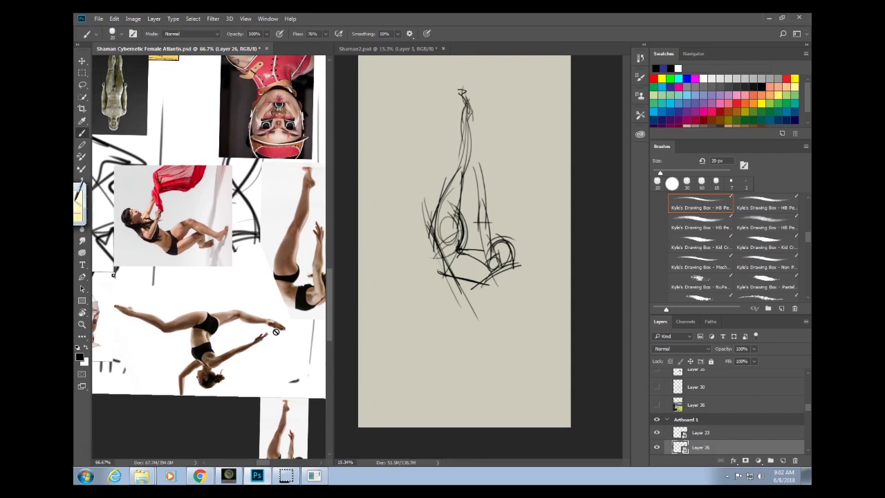
{"action": "mouse_move", "coordinate": [511, 241]}
{"action": "left_mouse_down"}
{"action": "mouse_move", "coordinate": [511, 268]}
{"action": "mouse_move", "coordinate": [480, 261]}
{"action": "mouse_move", "coordinate": [509, 246]}
{"action": "mouse_move", "coordinate": [493, 256]}
{"action": "left_mouse_up"}
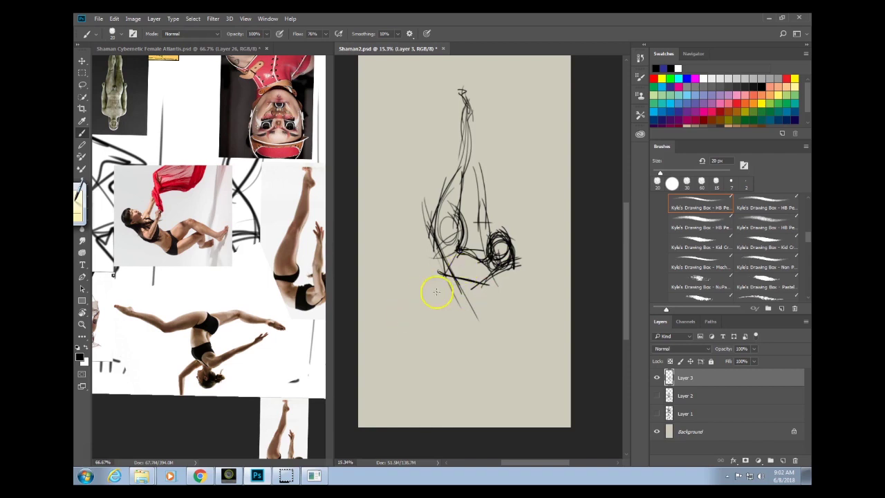
Draw the first supporting limb below the torso, with a bent joint and a flat end resting on the ground.
{"action": "mouse_move", "coordinate": [484, 284]}
{"action": "left_mouse_down"}
{"action": "mouse_move", "coordinate": [446, 271]}
{"action": "mouse_move", "coordinate": [458, 302]}
{"action": "left_mouse_up"}
{"action": "mouse_move", "coordinate": [482, 268]}
{"action": "left_mouse_down"}
{"action": "mouse_move", "coordinate": [441, 305]}
{"action": "mouse_move", "coordinate": [492, 271]}
{"action": "mouse_move", "coordinate": [459, 283]}
{"action": "mouse_move", "coordinate": [479, 280]}
{"action": "left_mouse_up"}
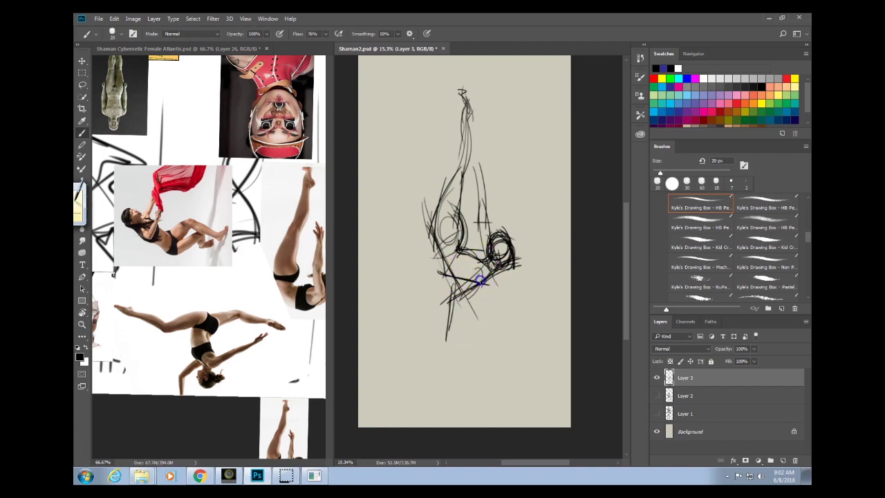
{"action": "mouse_move", "coordinate": [451, 310]}
{"action": "left_mouse_down"}
{"action": "mouse_move", "coordinate": [433, 336]}
{"action": "mouse_move", "coordinate": [454, 333]}
{"action": "left_mouse_up"}
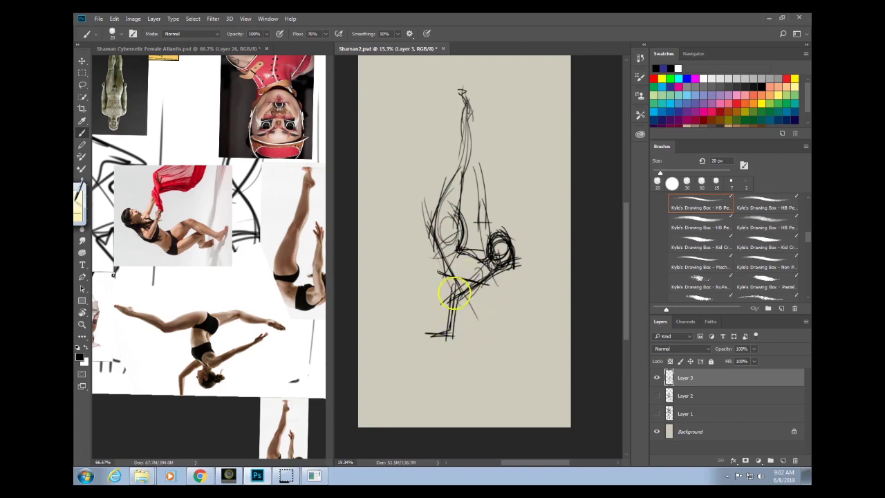
Draw the second supporting limb below the head, with a long flat end extending outward.
{"action": "mouse_move", "coordinate": [459, 292]}
{"action": "left_mouse_down"}
{"action": "mouse_move", "coordinate": [508, 277]}
{"action": "mouse_move", "coordinate": [491, 309]}
{"action": "left_mouse_up"}
{"action": "left_click_drag", "start_coordinate": [484, 269], "coordinate": [498, 274]}
{"action": "mouse_move", "coordinate": [501, 264]}
{"action": "left_mouse_down"}
{"action": "mouse_move", "coordinate": [501, 280]}
{"action": "mouse_move", "coordinate": [499, 273]}
{"action": "left_mouse_up"}
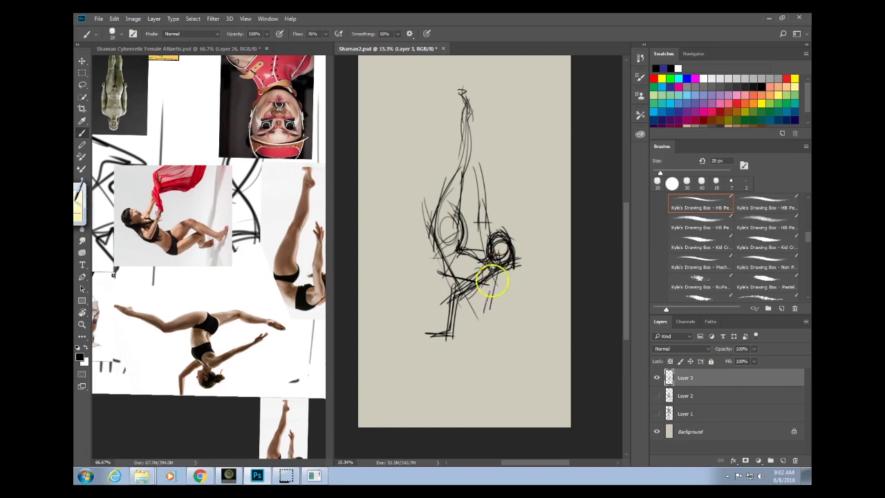
{"action": "left_click_drag", "start_coordinate": [479, 308], "coordinate": [517, 299]}
{"action": "left_click_drag", "start_coordinate": [482, 306], "coordinate": [524, 298]}
{"action": "left_click_drag", "start_coordinate": [497, 271], "coordinate": [482, 306]}
{"action": "left_click_drag", "start_coordinate": [482, 306], "coordinate": [529, 295]}
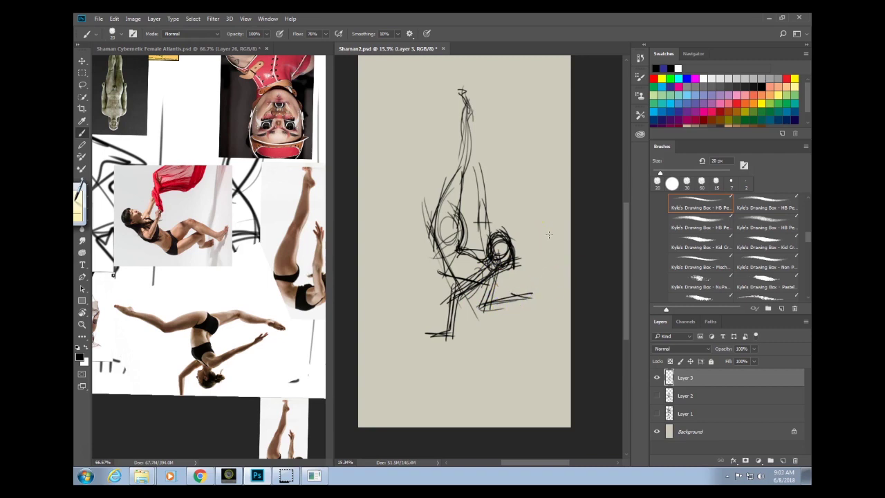
Draw a bent leg from the hip to a rounded knee, with the lower leg reaching down to the foot.
{"action": "left_click_drag", "start_coordinate": [272, 344], "coordinate": [251, 352]}
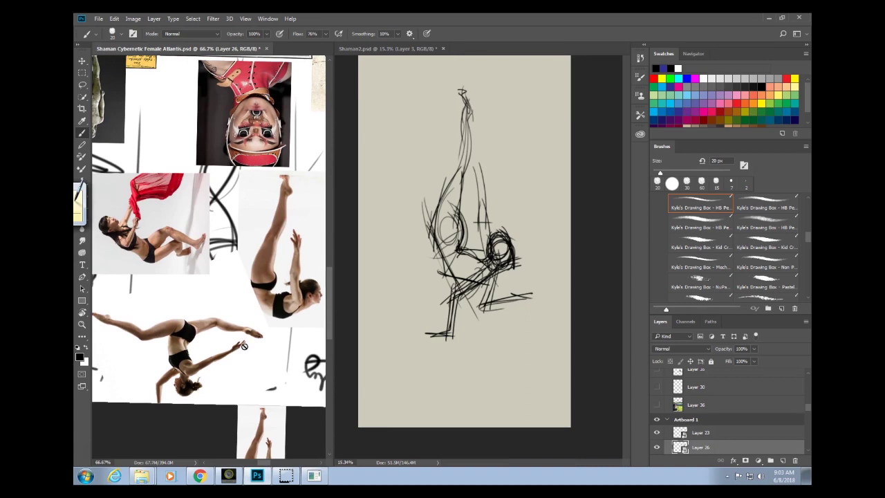
{"action": "left_click_drag", "start_coordinate": [450, 224], "coordinate": [405, 253]}
{"action": "mouse_move", "coordinate": [446, 214]}
{"action": "left_mouse_down"}
{"action": "mouse_move", "coordinate": [410, 258]}
{"action": "mouse_move", "coordinate": [415, 249]}
{"action": "mouse_move", "coordinate": [421, 257]}
{"action": "mouse_move", "coordinate": [411, 281]}
{"action": "mouse_move", "coordinate": [425, 303]}
{"action": "left_mouse_up"}
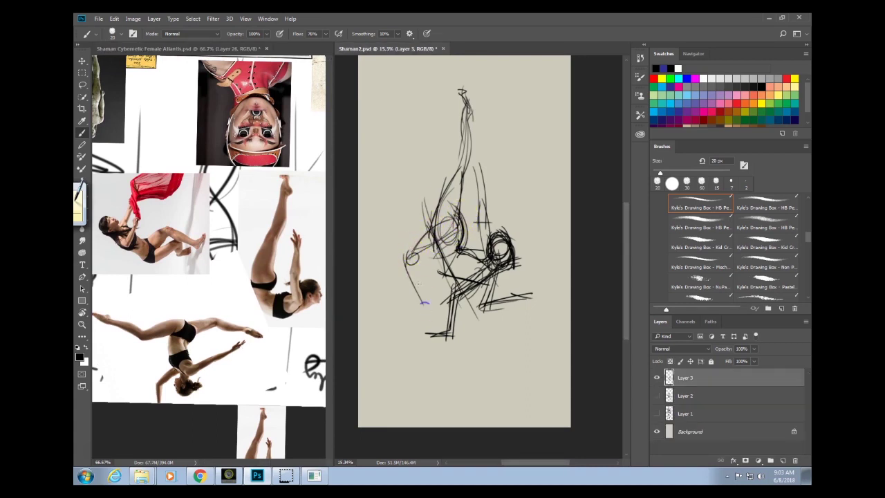
{"action": "mouse_move", "coordinate": [413, 263]}
{"action": "left_mouse_down"}
{"action": "mouse_move", "coordinate": [428, 309]}
{"action": "mouse_move", "coordinate": [423, 333]}
{"action": "mouse_move", "coordinate": [428, 325]}
{"action": "left_mouse_up"}
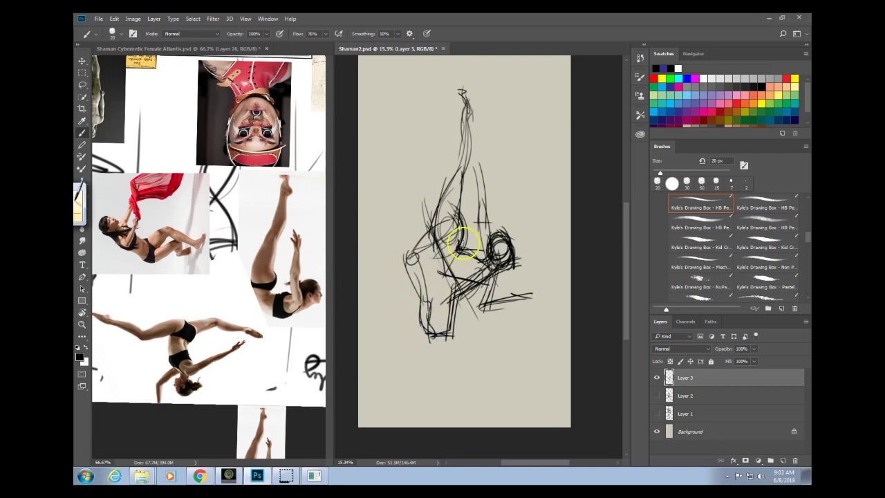
Darken the hip and bent leg, hatch the torso, and add contour strokes around the raised leg's calf.
{"action": "mouse_move", "coordinate": [434, 249]}
{"action": "left_mouse_down"}
{"action": "mouse_move", "coordinate": [455, 249]}
{"action": "mouse_move", "coordinate": [436, 257]}
{"action": "mouse_move", "coordinate": [426, 227]}
{"action": "mouse_move", "coordinate": [438, 257]}
{"action": "mouse_move", "coordinate": [441, 209]}
{"action": "mouse_move", "coordinate": [445, 250]}
{"action": "mouse_move", "coordinate": [464, 219]}
{"action": "mouse_move", "coordinate": [417, 230]}
{"action": "mouse_move", "coordinate": [431, 223]}
{"action": "mouse_move", "coordinate": [406, 271]}
{"action": "mouse_move", "coordinate": [432, 215]}
{"action": "mouse_move", "coordinate": [416, 278]}
{"action": "mouse_move", "coordinate": [413, 250]}
{"action": "mouse_move", "coordinate": [421, 276]}
{"action": "mouse_move", "coordinate": [432, 254]}
{"action": "mouse_move", "coordinate": [447, 251]}
{"action": "mouse_move", "coordinate": [426, 257]}
{"action": "mouse_move", "coordinate": [434, 296]}
{"action": "mouse_move", "coordinate": [424, 302]}
{"action": "mouse_move", "coordinate": [426, 258]}
{"action": "mouse_move", "coordinate": [409, 261]}
{"action": "mouse_move", "coordinate": [427, 304]}
{"action": "mouse_move", "coordinate": [430, 272]}
{"action": "mouse_move", "coordinate": [420, 259]}
{"action": "mouse_move", "coordinate": [434, 318]}
{"action": "mouse_move", "coordinate": [431, 295]}
{"action": "mouse_move", "coordinate": [439, 308]}
{"action": "mouse_move", "coordinate": [438, 299]}
{"action": "mouse_move", "coordinate": [439, 335]}
{"action": "mouse_move", "coordinate": [423, 291]}
{"action": "mouse_move", "coordinate": [411, 331]}
{"action": "left_mouse_up"}
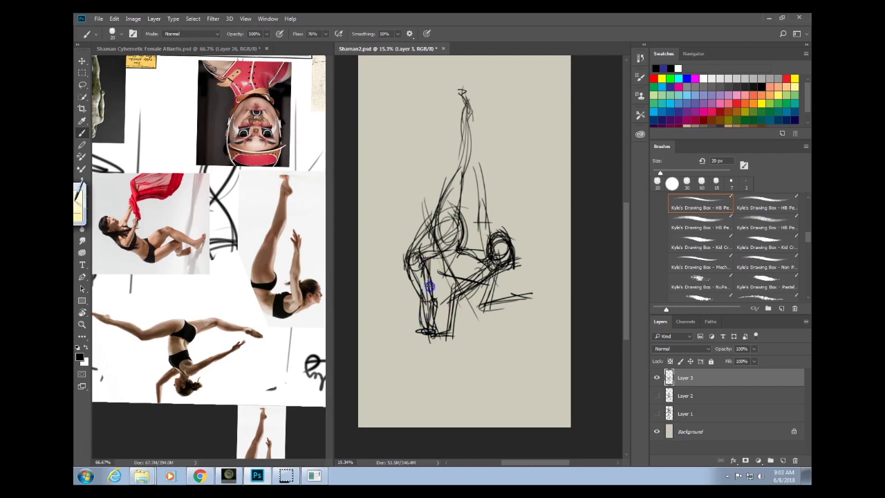
{"action": "mouse_move", "coordinate": [430, 287]}
{"action": "left_mouse_down"}
{"action": "mouse_move", "coordinate": [441, 247]}
{"action": "mouse_move", "coordinate": [448, 292]}
{"action": "mouse_move", "coordinate": [458, 236]}
{"action": "mouse_move", "coordinate": [423, 276]}
{"action": "mouse_move", "coordinate": [459, 260]}
{"action": "mouse_move", "coordinate": [431, 309]}
{"action": "mouse_move", "coordinate": [469, 277]}
{"action": "mouse_move", "coordinate": [446, 299]}
{"action": "left_mouse_up"}
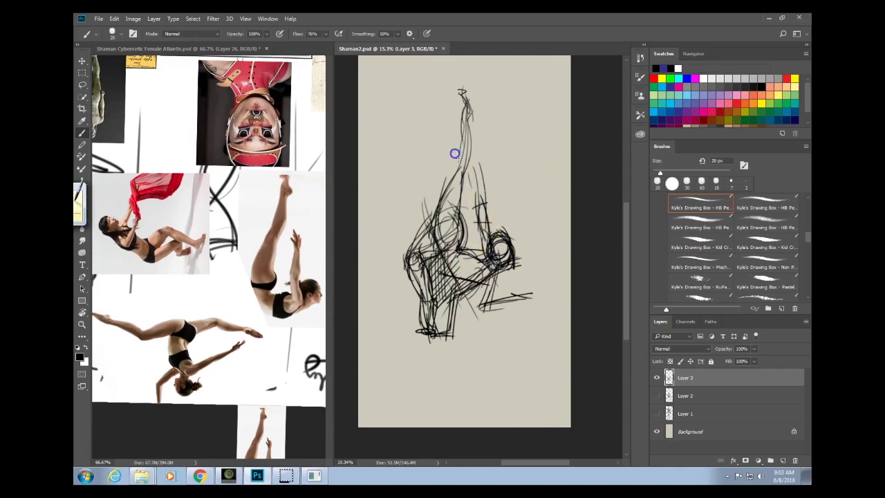
{"action": "left_click_drag", "start_coordinate": [454, 154], "coordinate": [468, 182]}
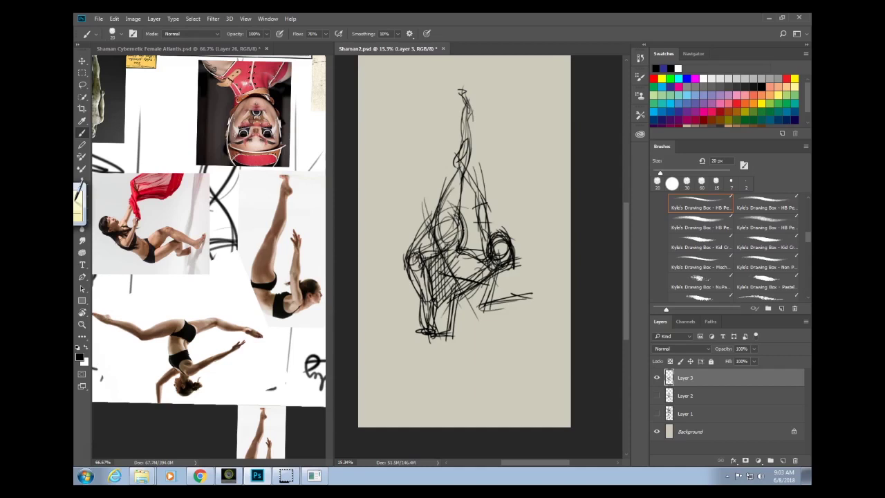
Darken the round head beside the shoulder and add curved strokes above it and across the hip.
{"action": "left_click", "coordinate": [258, 316]}
{"action": "left_click_drag", "start_coordinate": [274, 284], "coordinate": [217, 320]}
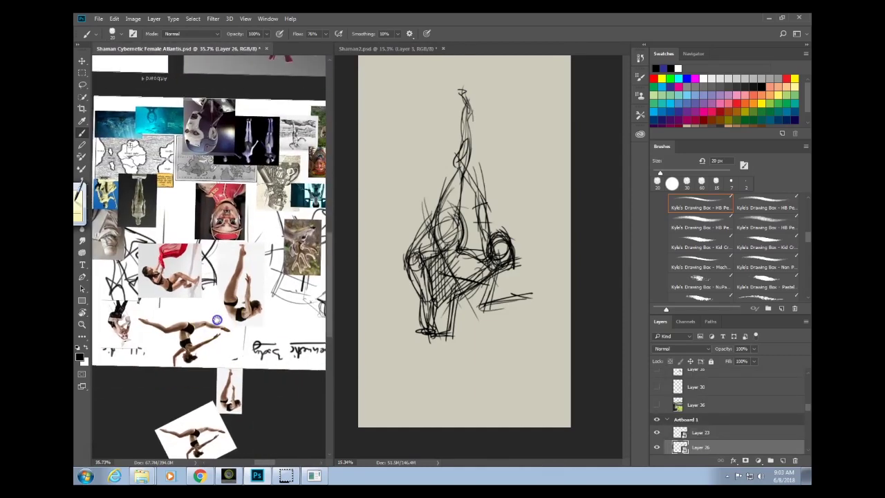
{"action": "left_click_drag", "start_coordinate": [266, 305], "coordinate": [257, 307]}
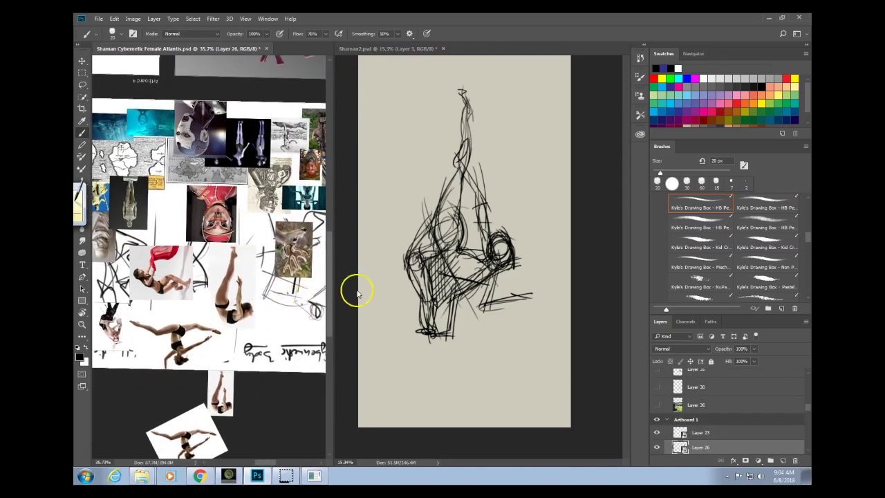
{"action": "mouse_move", "coordinate": [510, 242]}
{"action": "left_mouse_down"}
{"action": "mouse_move", "coordinate": [479, 206]}
{"action": "mouse_move", "coordinate": [490, 248]}
{"action": "mouse_move", "coordinate": [504, 203]}
{"action": "mouse_move", "coordinate": [506, 243]}
{"action": "left_mouse_up"}
{"action": "left_click", "coordinate": [499, 242]}
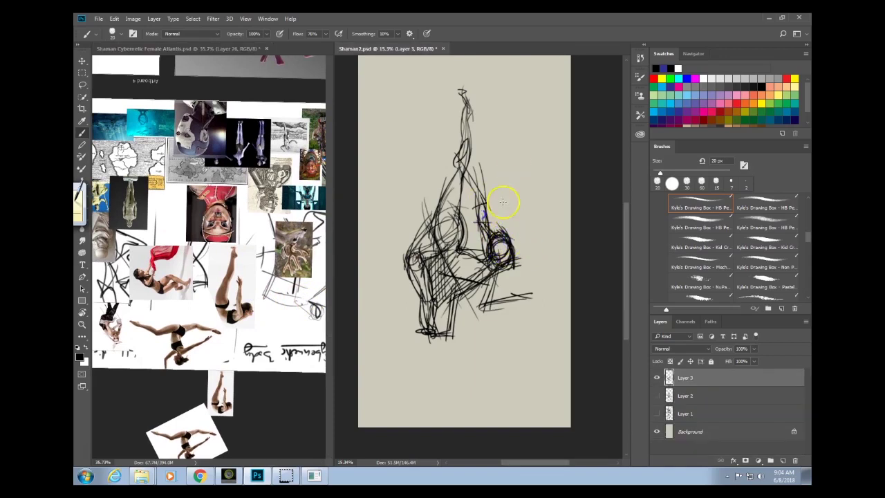
{"action": "left_click_drag", "start_coordinate": [503, 202], "coordinate": [507, 175]}
{"action": "mouse_move", "coordinate": [461, 229]}
{"action": "left_mouse_down"}
{"action": "mouse_move", "coordinate": [490, 212]}
{"action": "mouse_move", "coordinate": [515, 214]}
{"action": "left_mouse_up"}
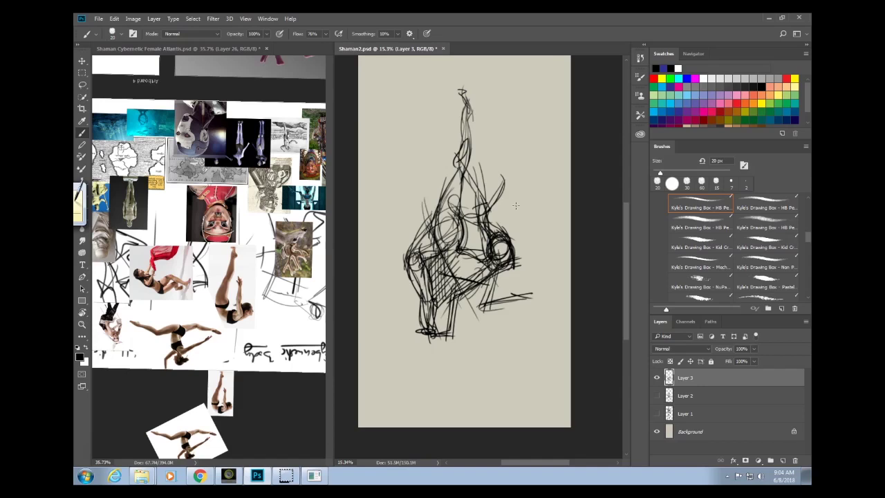
Hide the third figure's layer and add two blank layers above it.
{"action": "left_click", "coordinate": [656, 377]}
{"action": "left_click", "coordinate": [782, 460]}
{"action": "left_click", "coordinate": [782, 460]}
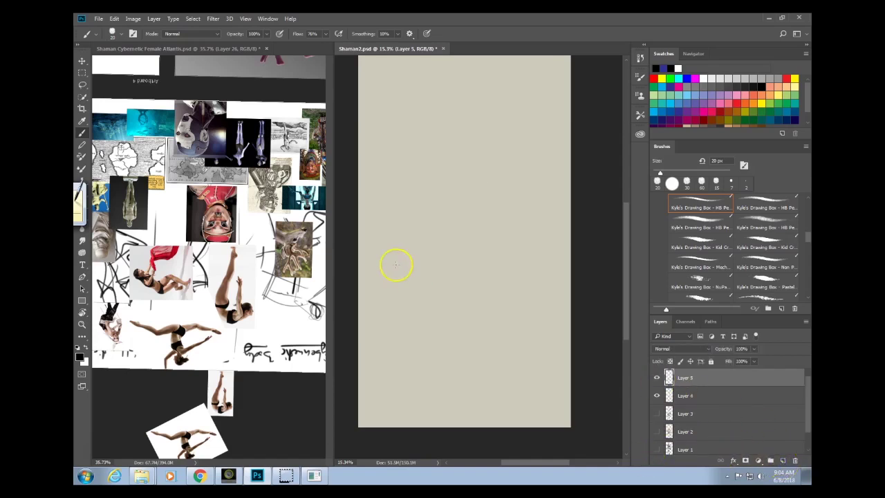
Sketch a small upside-down dancer gesture with legs split sideways, a round head and two angled arms.
{"action": "mouse_move", "coordinate": [393, 274]}
{"action": "left_mouse_down"}
{"action": "mouse_move", "coordinate": [424, 295]}
{"action": "mouse_move", "coordinate": [377, 266]}
{"action": "mouse_move", "coordinate": [423, 292]}
{"action": "mouse_move", "coordinate": [442, 279]}
{"action": "mouse_move", "coordinate": [409, 291]}
{"action": "mouse_move", "coordinate": [467, 287]}
{"action": "mouse_move", "coordinate": [435, 287]}
{"action": "mouse_move", "coordinate": [488, 277]}
{"action": "mouse_move", "coordinate": [520, 289]}
{"action": "left_mouse_up"}
{"action": "mouse_move", "coordinate": [476, 263]}
{"action": "left_mouse_down"}
{"action": "mouse_move", "coordinate": [445, 302]}
{"action": "mouse_move", "coordinate": [443, 352]}
{"action": "left_mouse_up"}
{"action": "left_click_drag", "start_coordinate": [450, 316], "coordinate": [498, 298]}
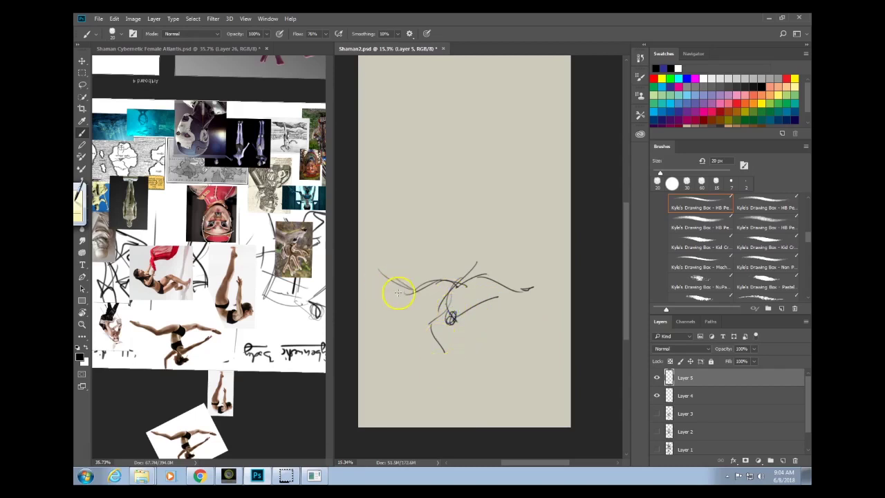
Draw a wavy bow curve along the dancer's split legs, with double string lines converging to a point below.
{"action": "mouse_move", "coordinate": [429, 285]}
{"action": "left_mouse_down"}
{"action": "mouse_move", "coordinate": [389, 307]}
{"action": "mouse_move", "coordinate": [395, 316]}
{"action": "mouse_move", "coordinate": [446, 294]}
{"action": "left_mouse_up"}
{"action": "mouse_move", "coordinate": [504, 294]}
{"action": "left_mouse_down"}
{"action": "mouse_move", "coordinate": [459, 289]}
{"action": "mouse_move", "coordinate": [538, 295]}
{"action": "mouse_move", "coordinate": [535, 306]}
{"action": "mouse_move", "coordinate": [435, 298]}
{"action": "mouse_move", "coordinate": [389, 309]}
{"action": "mouse_move", "coordinate": [447, 291]}
{"action": "mouse_move", "coordinate": [446, 299]}
{"action": "mouse_move", "coordinate": [534, 310]}
{"action": "mouse_move", "coordinate": [446, 297]}
{"action": "mouse_move", "coordinate": [522, 308]}
{"action": "mouse_move", "coordinate": [481, 294]}
{"action": "mouse_move", "coordinate": [394, 315]}
{"action": "mouse_move", "coordinate": [413, 341]}
{"action": "mouse_move", "coordinate": [502, 339]}
{"action": "mouse_move", "coordinate": [550, 300]}
{"action": "mouse_move", "coordinate": [455, 396]}
{"action": "left_mouse_up"}
{"action": "left_click_drag", "start_coordinate": [391, 312], "coordinate": [464, 413]}
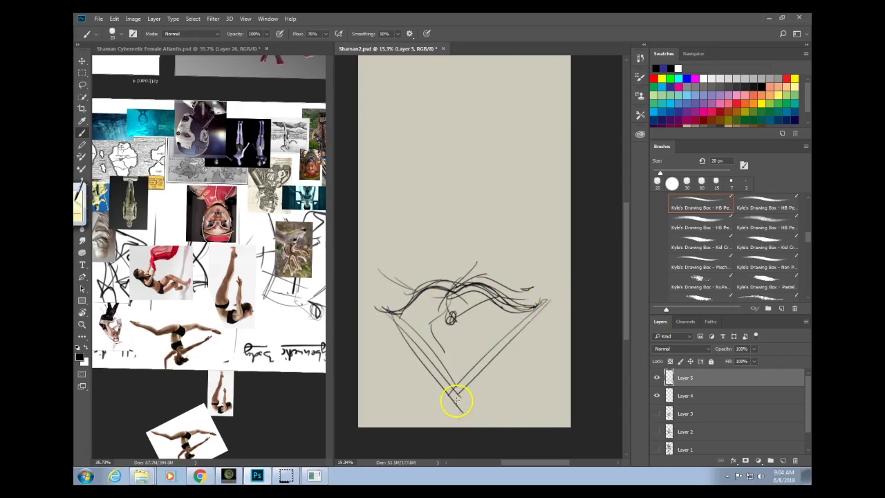
Examine the reference artboards, from the dancer and shaman photo collages to the red archer artwork on Artboard 3.
{"action": "left_click", "coordinate": [221, 285]}
{"action": "left_click_drag", "start_coordinate": [302, 262], "coordinate": [199, 319]}
{"action": "left_click_drag", "start_coordinate": [276, 370], "coordinate": [334, 340]}
{"action": "left_click_drag", "start_coordinate": [214, 352], "coordinate": [310, 365]}
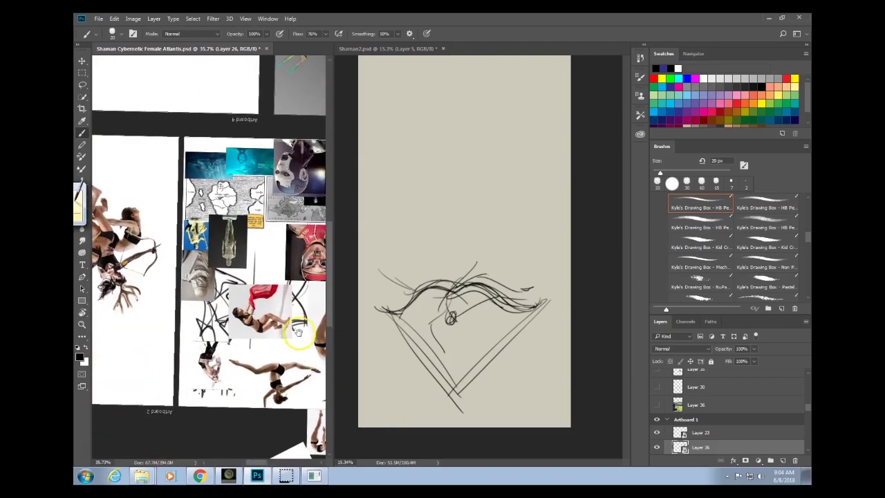
{"action": "left_click_drag", "start_coordinate": [298, 332], "coordinate": [246, 337]}
{"action": "left_click_drag", "start_coordinate": [313, 358], "coordinate": [263, 350]}
{"action": "mouse_move", "coordinate": [286, 389]}
{"action": "left_mouse_down"}
{"action": "mouse_move", "coordinate": [263, 377]}
{"action": "mouse_move", "coordinate": [228, 297]}
{"action": "mouse_move", "coordinate": [208, 313]}
{"action": "mouse_move", "coordinate": [212, 366]}
{"action": "left_mouse_up"}
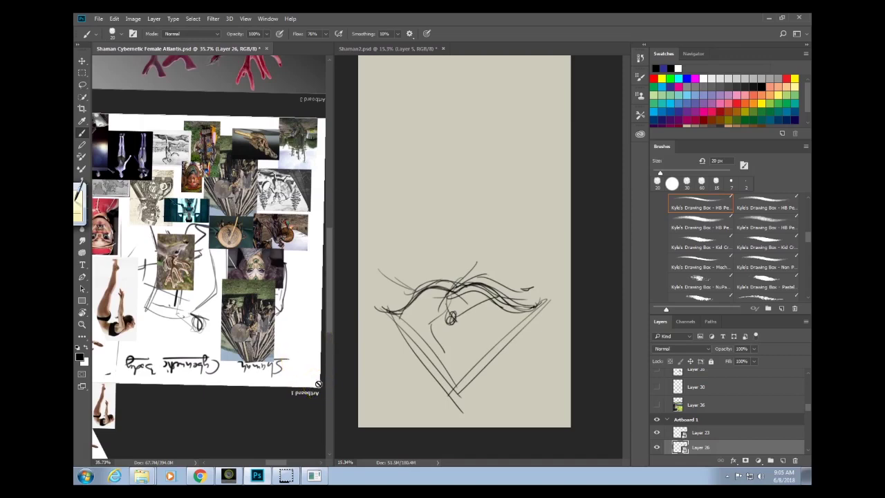
{"action": "left_click", "coordinate": [274, 279]}
{"action": "key", "text": "Return"}
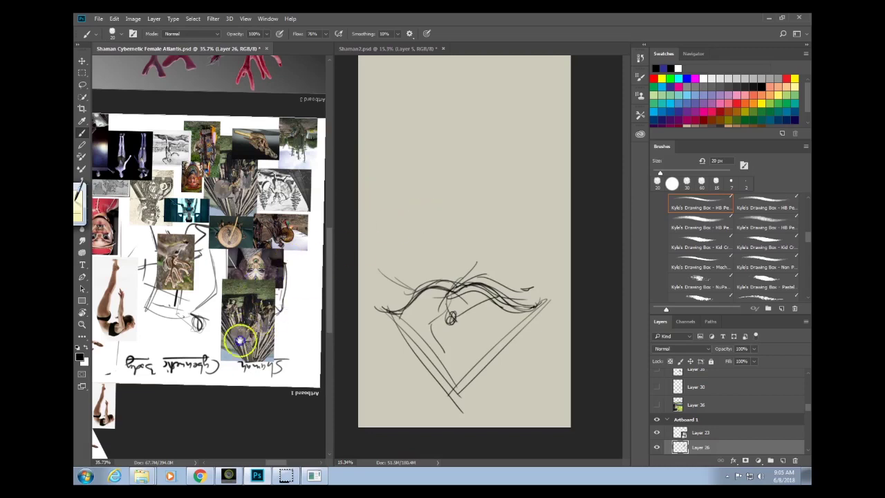
{"action": "left_click_drag", "start_coordinate": [240, 340], "coordinate": [262, 349]}
{"action": "left_click_drag", "start_coordinate": [299, 169], "coordinate": [196, 409]}
{"action": "left_click_drag", "start_coordinate": [288, 358], "coordinate": [270, 401]}
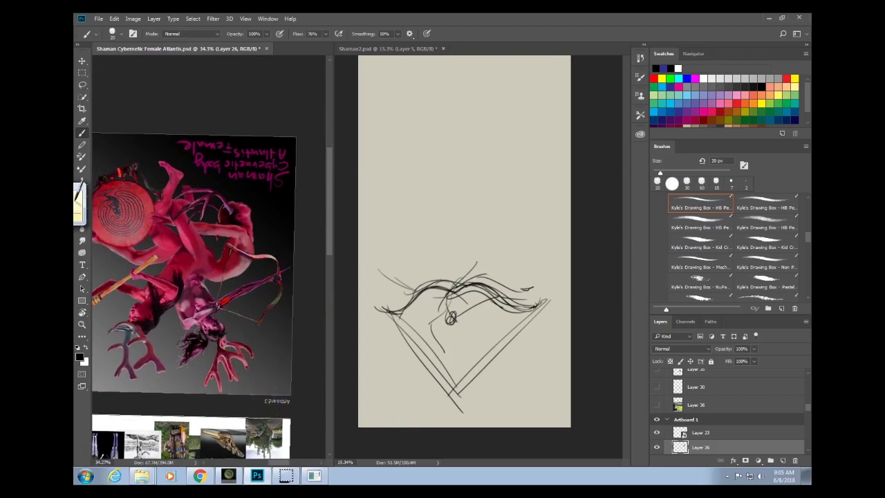
Reinforce the curved strokes of the dancer-shaped bow and hide its layer.
{"action": "left_click", "coordinate": [455, 296]}
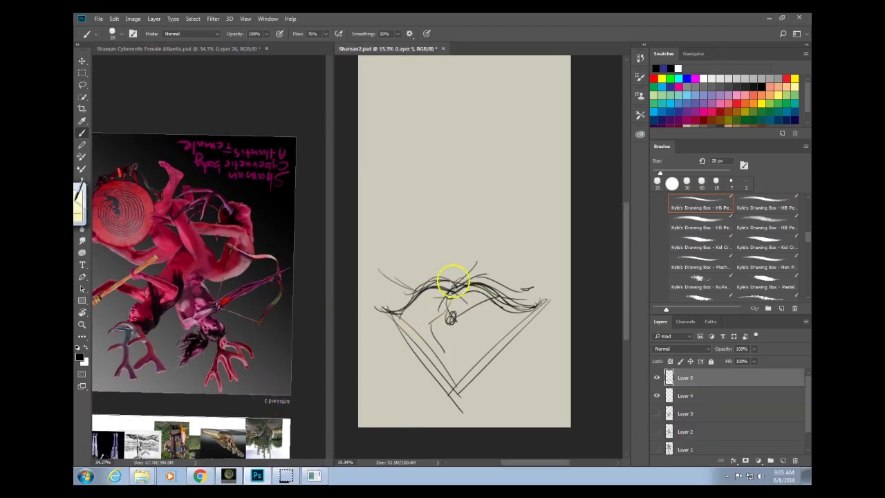
{"action": "mouse_move", "coordinate": [453, 282]}
{"action": "left_mouse_down"}
{"action": "mouse_move", "coordinate": [425, 280]}
{"action": "mouse_move", "coordinate": [380, 310]}
{"action": "mouse_move", "coordinate": [486, 279]}
{"action": "mouse_move", "coordinate": [477, 278]}
{"action": "mouse_move", "coordinate": [462, 330]}
{"action": "left_mouse_up"}
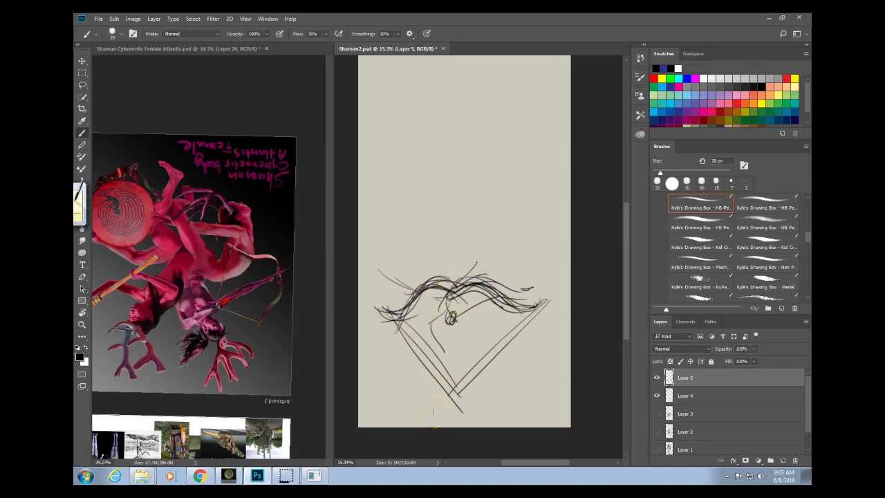
{"action": "left_click", "coordinate": [657, 377]}
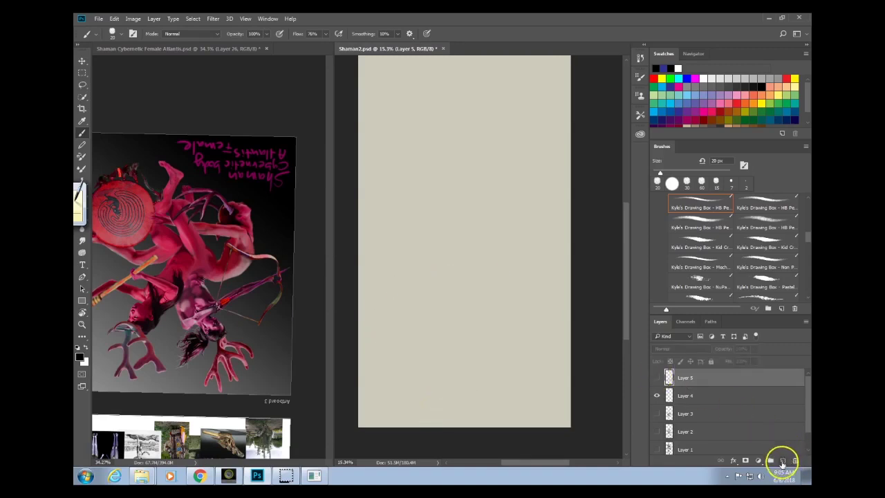
Add a blank layer to the sketch and rotate the reference view so the archer artwork stands upright.
{"action": "left_click", "coordinate": [783, 459]}
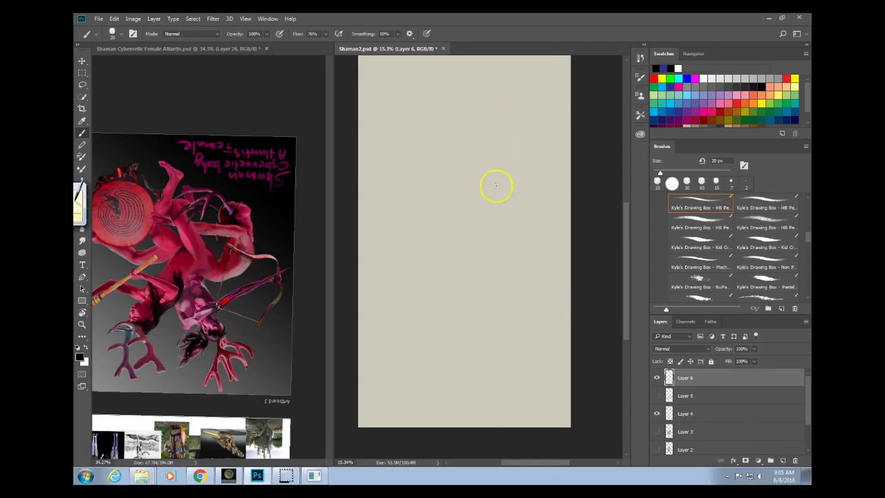
{"action": "left_click", "coordinate": [282, 258]}
{"action": "key", "text": "r"}
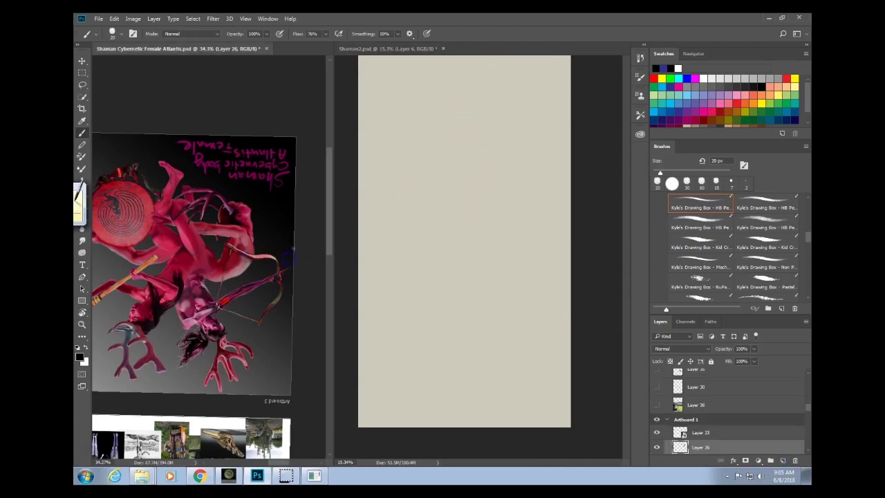
{"action": "left_click_drag", "start_coordinate": [283, 240], "coordinate": [177, 240]}
{"action": "left_click", "coordinate": [401, 242]}
{"action": "key", "text": "b"}
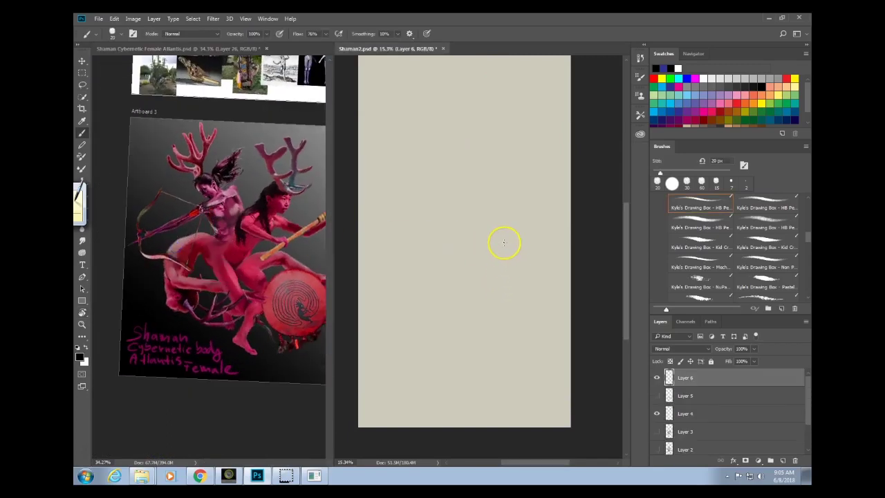
{"action": "mouse_move", "coordinate": [470, 106]}
{"action": "left_mouse_down"}
{"action": "mouse_move", "coordinate": [408, 171]}
{"action": "mouse_move", "coordinate": [410, 241]}
{"action": "left_mouse_up"}
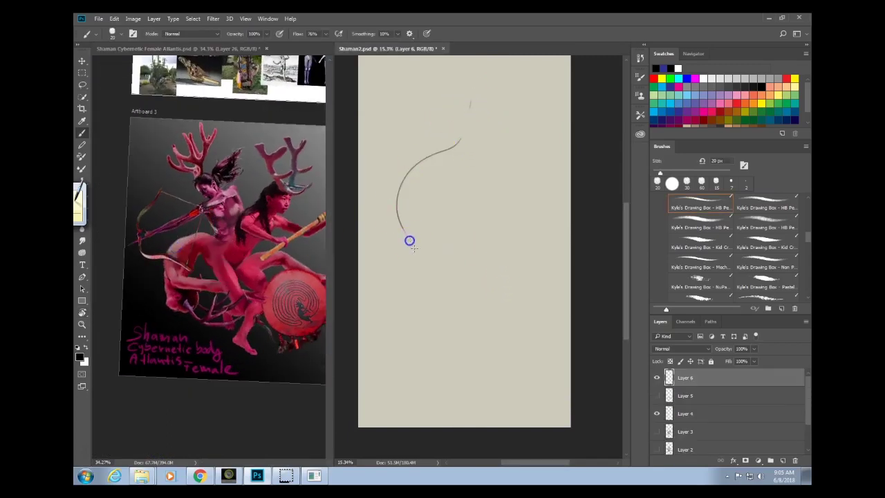
{"action": "mouse_move", "coordinate": [464, 89]}
{"action": "left_mouse_down"}
{"action": "mouse_move", "coordinate": [409, 163]}
{"action": "mouse_move", "coordinate": [419, 241]}
{"action": "mouse_move", "coordinate": [396, 282]}
{"action": "mouse_move", "coordinate": [409, 221]}
{"action": "mouse_move", "coordinate": [396, 289]}
{"action": "left_mouse_up"}
{"action": "left_click_drag", "start_coordinate": [410, 230], "coordinate": [404, 311]}
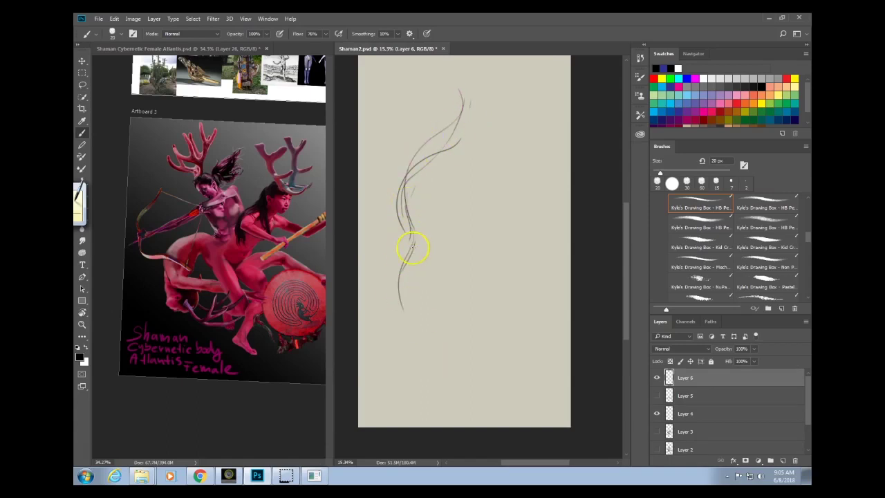
{"action": "left_click_drag", "start_coordinate": [414, 243], "coordinate": [409, 331]}
{"action": "left_click_drag", "start_coordinate": [411, 259], "coordinate": [503, 395]}
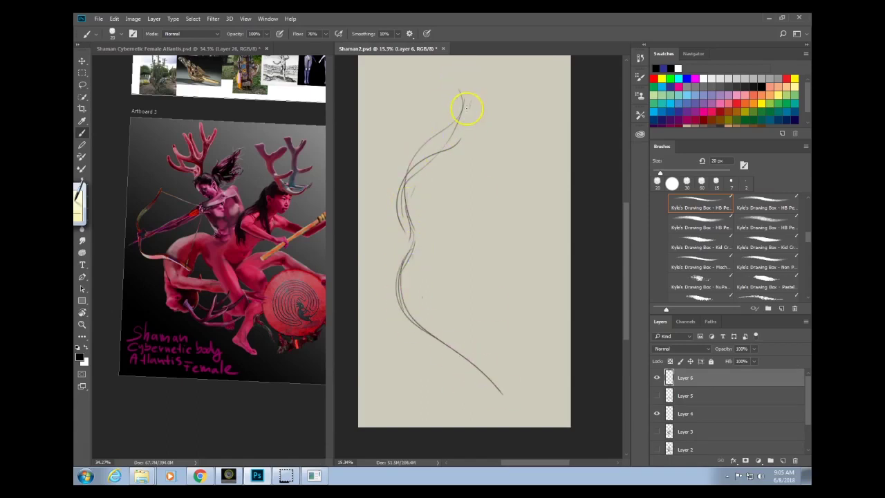
{"action": "left_click_drag", "start_coordinate": [462, 87], "coordinate": [567, 251]}
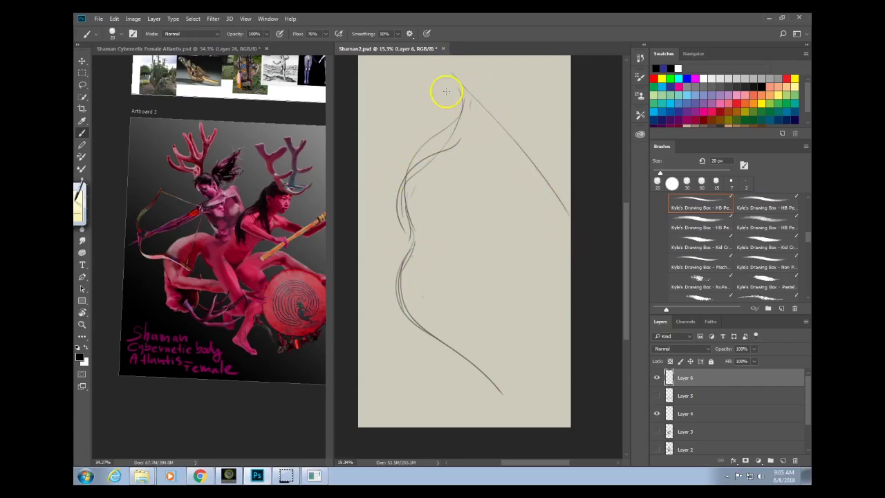
{"action": "key", "text": "ctrl+a"}
{"action": "key", "text": "Delete"}
{"action": "key", "text": "ctrl+d"}
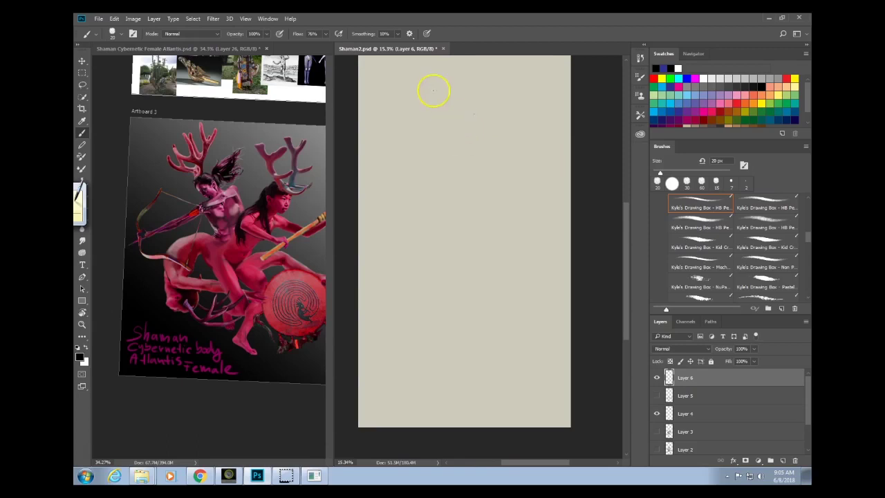
Sketch two straight bowstring lines converging at the canvas edge, with a horizontal arrow line running to their meeting point.
{"action": "left_click_drag", "start_coordinate": [458, 122], "coordinate": [543, 228]}
{"action": "left_click_drag", "start_coordinate": [366, 229], "coordinate": [568, 231]}
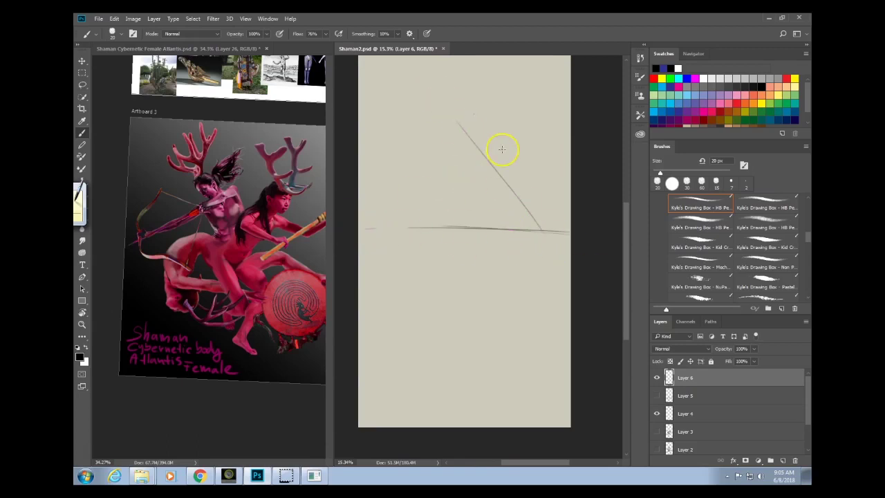
{"action": "mouse_move", "coordinate": [489, 175]}
{"action": "left_mouse_down"}
{"action": "mouse_move", "coordinate": [529, 208]}
{"action": "mouse_move", "coordinate": [432, 111]}
{"action": "left_mouse_up"}
{"action": "left_click_drag", "start_coordinate": [433, 112], "coordinate": [559, 230]}
{"action": "left_click_drag", "start_coordinate": [568, 244], "coordinate": [511, 298]}
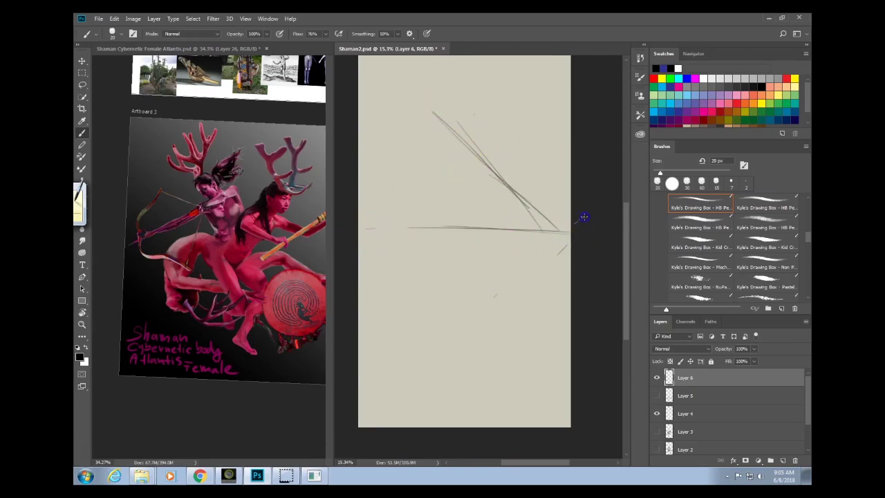
{"action": "left_click_drag", "start_coordinate": [568, 230], "coordinate": [419, 353]}
{"action": "left_click_drag", "start_coordinate": [436, 110], "coordinate": [455, 105]}
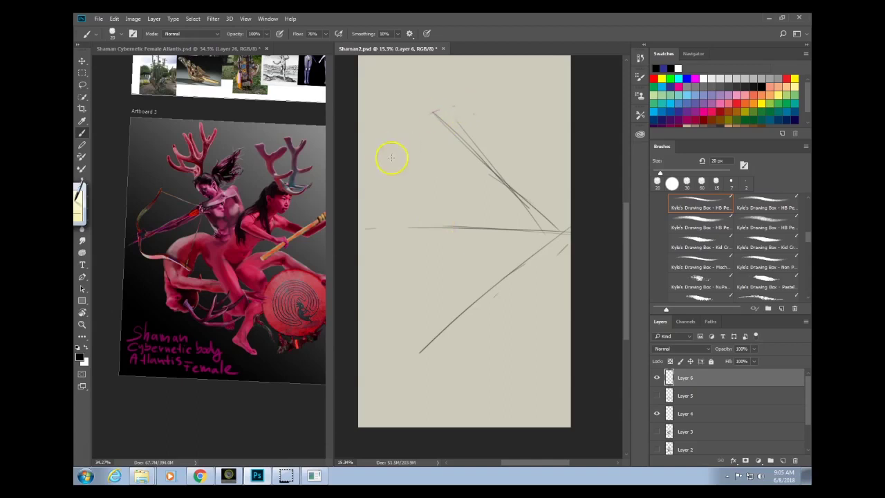
Draw the bow's curved limbs opposite the string point with repeated light strokes linking both string ends.
{"action": "left_click_drag", "start_coordinate": [377, 143], "coordinate": [381, 308]}
{"action": "mouse_move", "coordinate": [365, 200]}
{"action": "left_mouse_down"}
{"action": "mouse_move", "coordinate": [441, 114]}
{"action": "mouse_move", "coordinate": [372, 230]}
{"action": "mouse_move", "coordinate": [386, 309]}
{"action": "mouse_move", "coordinate": [419, 328]}
{"action": "left_mouse_up"}
{"action": "left_click_drag", "start_coordinate": [366, 262], "coordinate": [446, 339]}
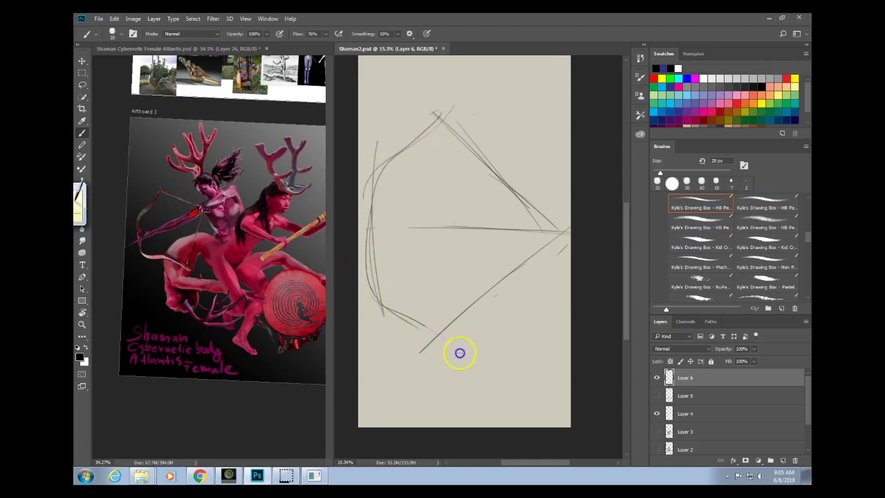
{"action": "left_click_drag", "start_coordinate": [382, 307], "coordinate": [470, 363]}
{"action": "left_click_drag", "start_coordinate": [374, 272], "coordinate": [469, 362]}
{"action": "left_click_drag", "start_coordinate": [393, 293], "coordinate": [469, 362]}
{"action": "left_click_drag", "start_coordinate": [398, 310], "coordinate": [377, 219]}
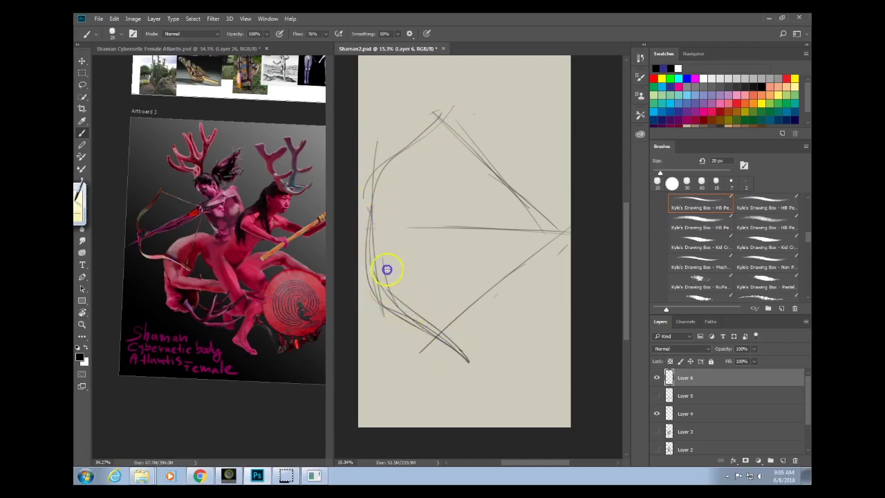
{"action": "mouse_move", "coordinate": [387, 269]}
{"action": "left_mouse_down"}
{"action": "mouse_move", "coordinate": [367, 191]}
{"action": "mouse_move", "coordinate": [465, 98]}
{"action": "mouse_move", "coordinate": [466, 381]}
{"action": "left_mouse_up"}
Add vertical guide lines between the bow's two tips and strengthen the drawn bowstring lines.
{"action": "left_click_drag", "start_coordinate": [464, 80], "coordinate": [451, 325]}
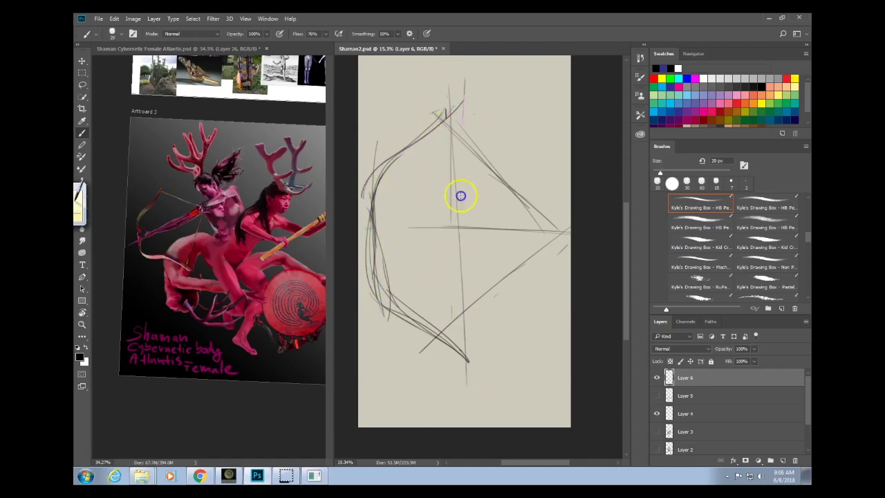
{"action": "left_click_drag", "start_coordinate": [463, 97], "coordinate": [456, 349]}
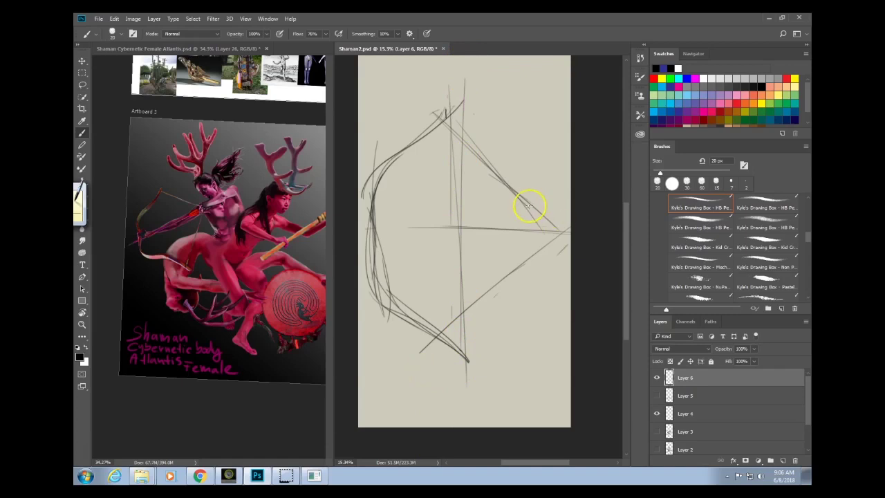
{"action": "mouse_move", "coordinate": [529, 206]}
{"action": "left_mouse_down"}
{"action": "mouse_move", "coordinate": [557, 238]}
{"action": "mouse_move", "coordinate": [569, 228]}
{"action": "left_mouse_up"}
{"action": "left_click_drag", "start_coordinate": [438, 117], "coordinate": [552, 232]}
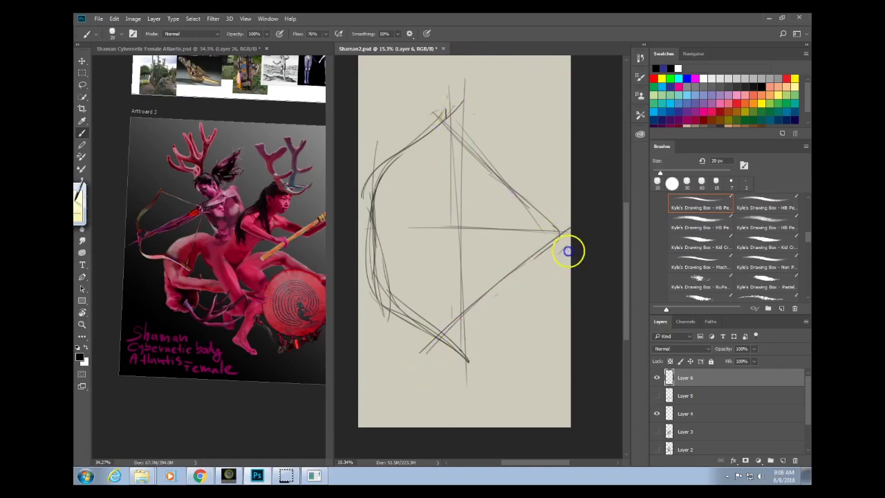
Scale the bow sketch down proportionally about its centre so it fits within the canvas with margins.
{"action": "key", "text": "ctrl+t"}
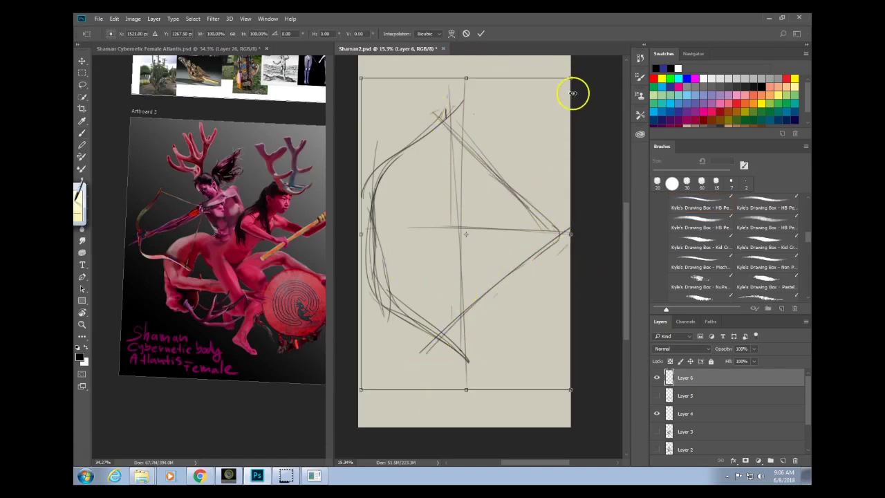
{"action": "mouse_move", "coordinate": [569, 79]}
{"action": "left_mouse_down"}
{"action": "mouse_move", "coordinate": [543, 95]}
{"action": "mouse_move", "coordinate": [547, 113]}
{"action": "left_mouse_up"}
{"action": "key", "text": "Return"}
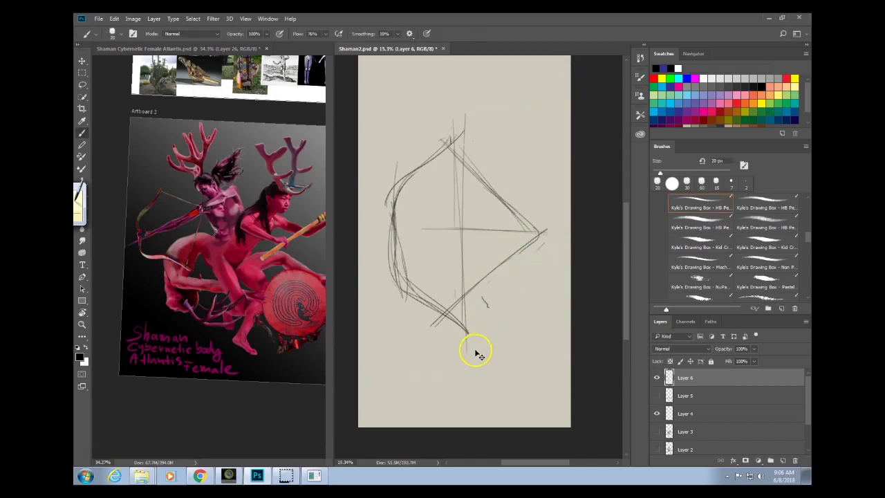
Move the bow sketch lower on the canvas and draw a longer horizontal arrow line through it to the string point.
{"action": "key", "text": "v"}
{"action": "left_click_drag", "start_coordinate": [484, 306], "coordinate": [494, 323]}
{"action": "left_click", "coordinate": [486, 306]}
{"action": "mouse_move", "coordinate": [518, 256]}
{"action": "left_mouse_down"}
{"action": "mouse_move", "coordinate": [536, 245]}
{"action": "mouse_move", "coordinate": [544, 251]}
{"action": "mouse_move", "coordinate": [537, 263]}
{"action": "left_mouse_up"}
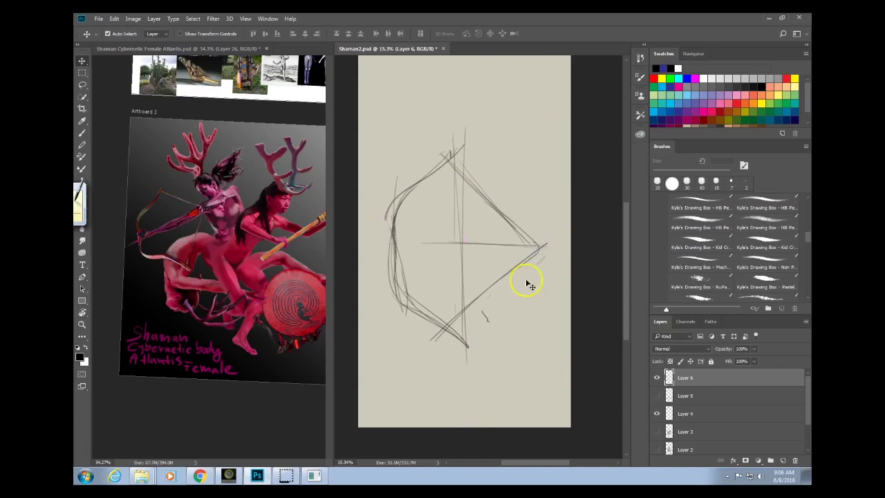
{"action": "key", "text": "b"}
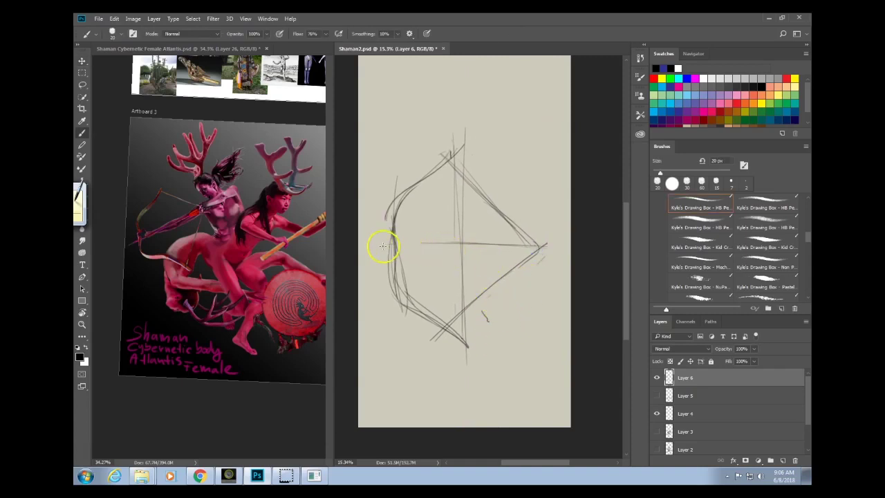
{"action": "left_click_drag", "start_coordinate": [367, 249], "coordinate": [546, 251]}
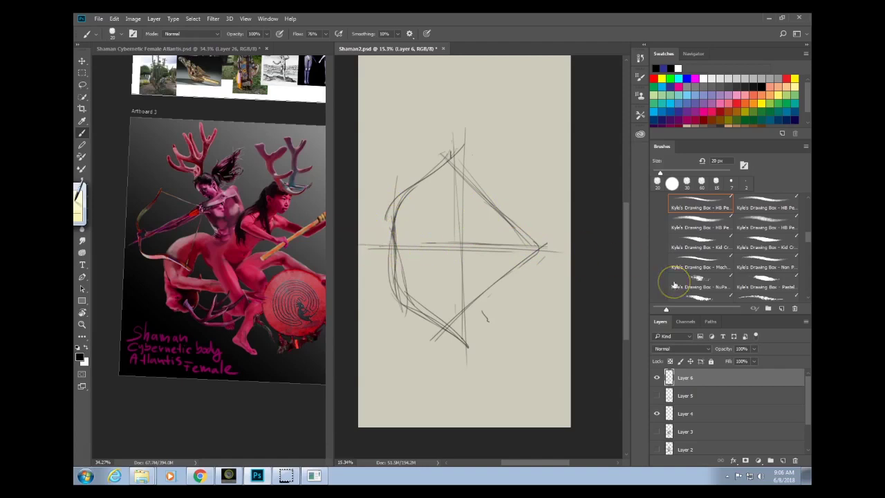
{"action": "key", "text": "bracketright"}
{"action": "key", "text": "bracketright"}
{"action": "key", "text": "bracketright"}
{"action": "key", "text": "bracketright"}
{"action": "key", "text": "bracketright"}
{"action": "key", "text": "bracketright"}
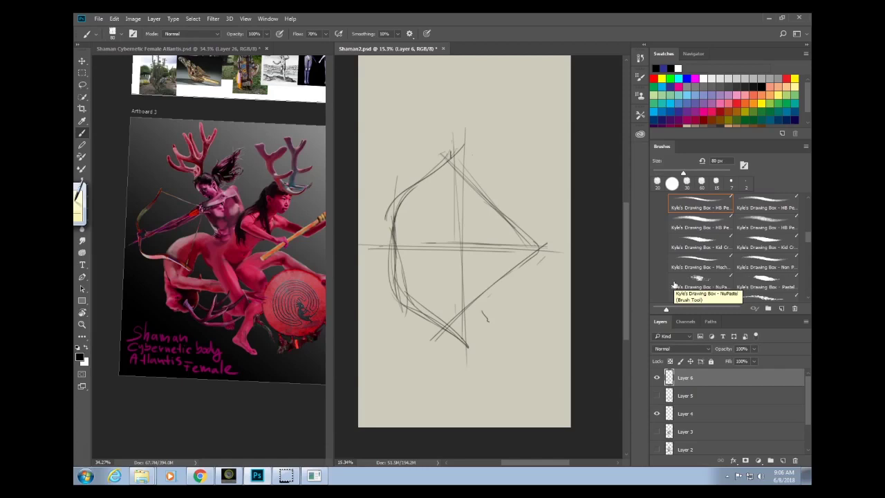
{"action": "key", "text": "bracketleft"}
{"action": "key", "text": "bracketleft"}
{"action": "key", "text": "bracketleft"}
{"action": "key", "text": "bracketleft"}
{"action": "key", "text": "bracketleft"}
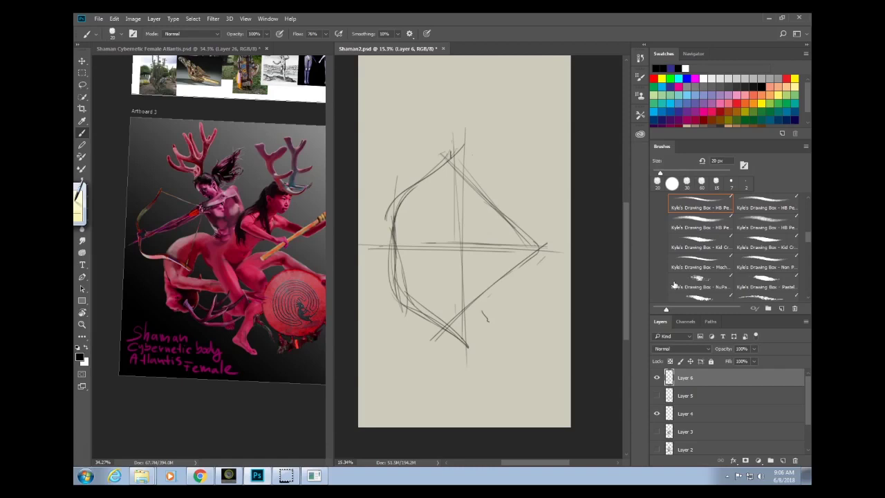
Darken the arrow shaft with long horizontal strokes and sketch a rounded arrowhead at the canvas edge beyond the bow.
{"action": "left_click_drag", "start_coordinate": [297, 305], "coordinate": [227, 320]}
{"action": "left_click", "coordinate": [372, 251]}
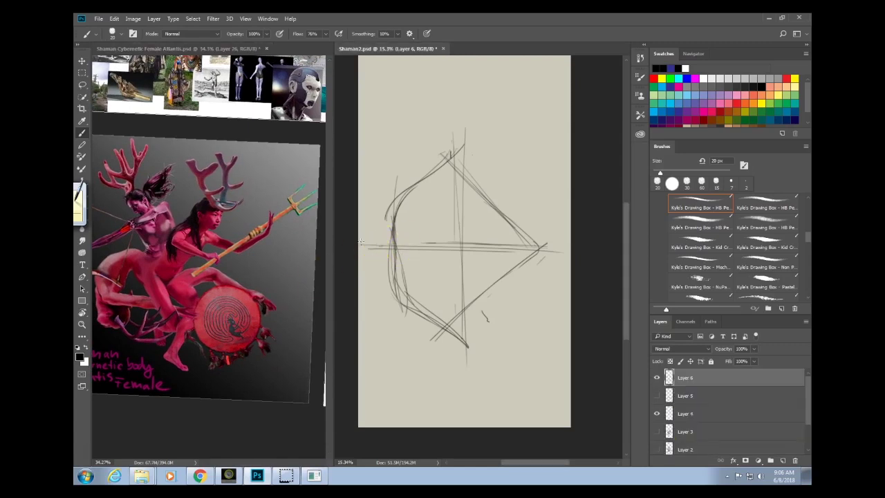
{"action": "mouse_move", "coordinate": [368, 252]}
{"action": "left_mouse_down"}
{"action": "mouse_move", "coordinate": [367, 237]}
{"action": "mouse_move", "coordinate": [350, 253]}
{"action": "mouse_move", "coordinate": [500, 247]}
{"action": "left_mouse_up"}
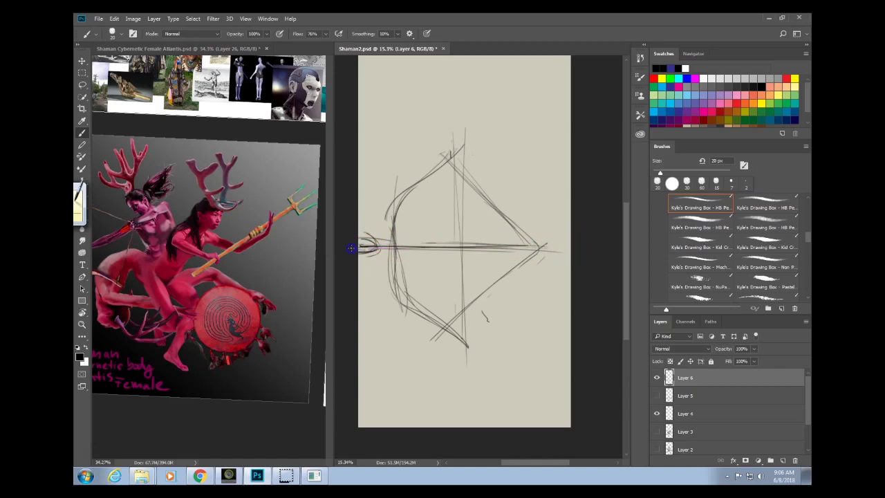
{"action": "left_click_drag", "start_coordinate": [362, 244], "coordinate": [565, 247]}
{"action": "left_click_drag", "start_coordinate": [450, 244], "coordinate": [500, 247]}
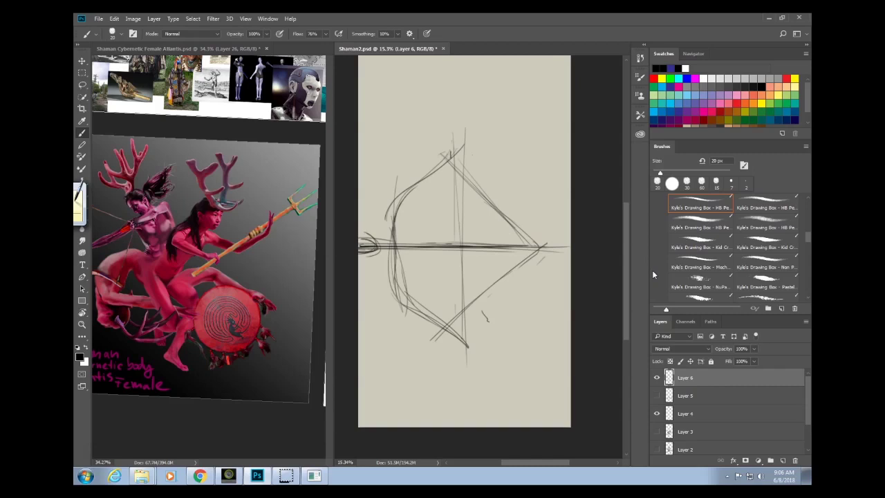
{"action": "mouse_move", "coordinate": [363, 236]}
{"action": "left_mouse_down"}
{"action": "mouse_move", "coordinate": [364, 257]}
{"action": "mouse_move", "coordinate": [357, 251]}
{"action": "left_mouse_up"}
Darken the bow's limbs with repeated curved strokes, following the archer reference and flicking both tips outward.
{"action": "mouse_move", "coordinate": [440, 147]}
{"action": "left_mouse_down"}
{"action": "mouse_move", "coordinate": [447, 142]}
{"action": "mouse_move", "coordinate": [415, 181]}
{"action": "mouse_move", "coordinate": [431, 168]}
{"action": "left_mouse_up"}
{"action": "left_click", "coordinate": [233, 248]}
{"action": "left_click_drag", "start_coordinate": [187, 300], "coordinate": [277, 273]}
{"action": "left_click", "coordinate": [449, 157]}
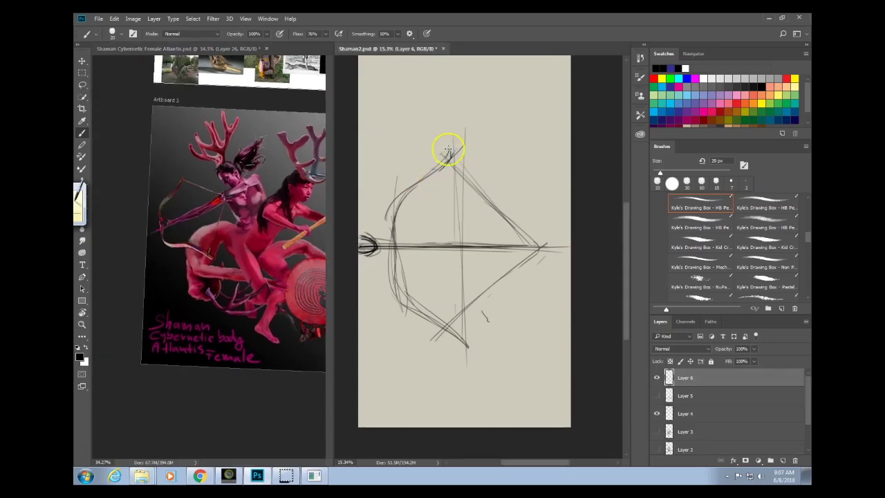
{"action": "mouse_move", "coordinate": [448, 149]}
{"action": "left_mouse_down"}
{"action": "mouse_move", "coordinate": [394, 219]}
{"action": "mouse_move", "coordinate": [394, 238]}
{"action": "mouse_move", "coordinate": [390, 210]}
{"action": "mouse_move", "coordinate": [394, 250]}
{"action": "mouse_move", "coordinate": [389, 220]}
{"action": "mouse_move", "coordinate": [451, 146]}
{"action": "mouse_move", "coordinate": [432, 181]}
{"action": "left_mouse_up"}
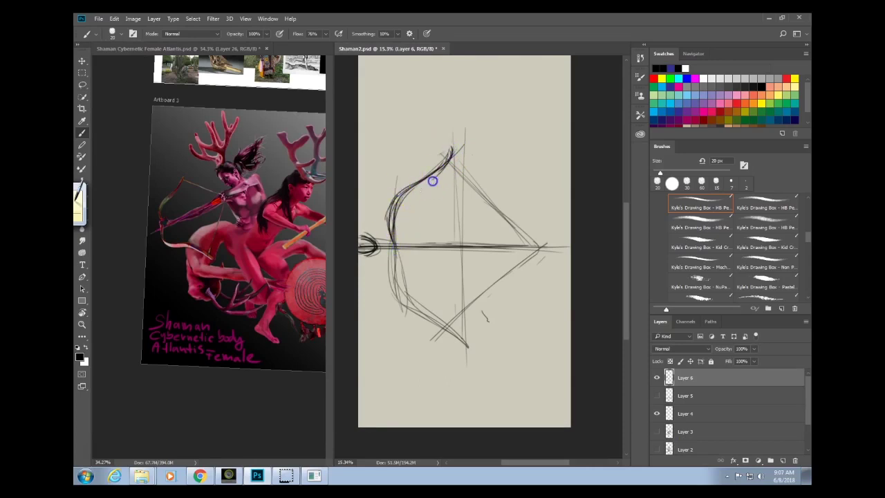
{"action": "mouse_move", "coordinate": [387, 227]}
{"action": "left_mouse_down"}
{"action": "mouse_move", "coordinate": [391, 268]}
{"action": "mouse_move", "coordinate": [376, 195]}
{"action": "mouse_move", "coordinate": [389, 302]}
{"action": "mouse_move", "coordinate": [393, 258]}
{"action": "mouse_move", "coordinate": [429, 308]}
{"action": "mouse_move", "coordinate": [392, 276]}
{"action": "mouse_move", "coordinate": [423, 318]}
{"action": "mouse_move", "coordinate": [398, 289]}
{"action": "mouse_move", "coordinate": [433, 324]}
{"action": "mouse_move", "coordinate": [408, 307]}
{"action": "mouse_move", "coordinate": [464, 346]}
{"action": "mouse_move", "coordinate": [432, 330]}
{"action": "mouse_move", "coordinate": [427, 304]}
{"action": "mouse_move", "coordinate": [421, 316]}
{"action": "mouse_move", "coordinate": [458, 350]}
{"action": "left_mouse_up"}
{"action": "mouse_move", "coordinate": [392, 274]}
{"action": "left_mouse_down"}
{"action": "mouse_move", "coordinate": [389, 224]}
{"action": "mouse_move", "coordinate": [395, 277]}
{"action": "mouse_move", "coordinate": [399, 202]}
{"action": "mouse_move", "coordinate": [415, 189]}
{"action": "mouse_move", "coordinate": [391, 224]}
{"action": "mouse_move", "coordinate": [421, 185]}
{"action": "mouse_move", "coordinate": [403, 190]}
{"action": "mouse_move", "coordinate": [453, 151]}
{"action": "mouse_move", "coordinate": [395, 212]}
{"action": "mouse_move", "coordinate": [396, 297]}
{"action": "mouse_move", "coordinate": [461, 342]}
{"action": "mouse_move", "coordinate": [440, 331]}
{"action": "mouse_move", "coordinate": [460, 352]}
{"action": "left_mouse_up"}
{"action": "left_click_drag", "start_coordinate": [446, 146], "coordinate": [446, 172]}
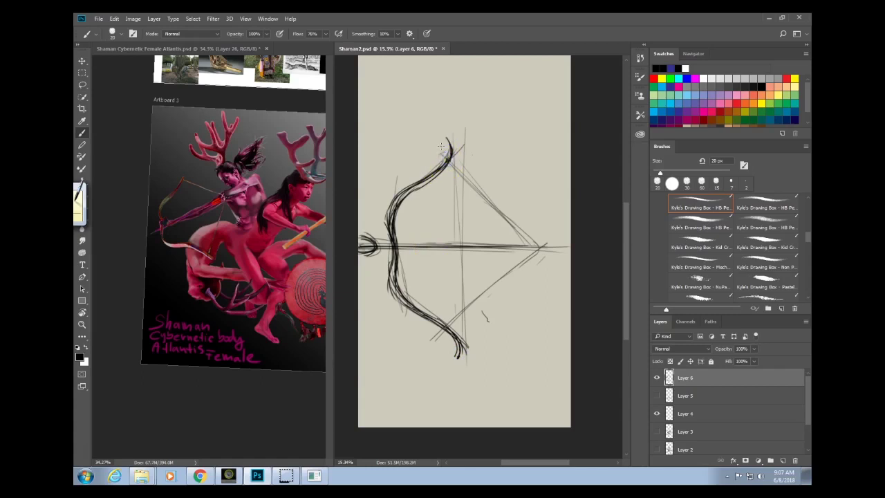
Redraw both bowstrings as dark straight lines meeting near the canvas edge and reinforce the arrow shaft up to that point.
{"action": "mouse_move", "coordinate": [554, 246]}
{"action": "left_mouse_down"}
{"action": "mouse_move", "coordinate": [504, 267]}
{"action": "mouse_move", "coordinate": [458, 346]}
{"action": "left_mouse_up"}
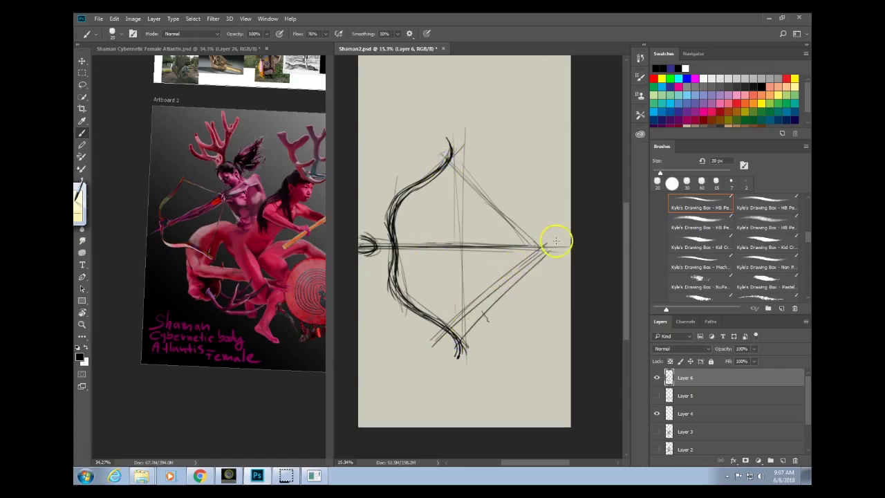
{"action": "left_click_drag", "start_coordinate": [555, 239], "coordinate": [531, 257]}
{"action": "left_click_drag", "start_coordinate": [451, 157], "coordinate": [571, 261]}
{"action": "mouse_move", "coordinate": [529, 231]}
{"action": "left_mouse_down"}
{"action": "mouse_move", "coordinate": [432, 149]}
{"action": "mouse_move", "coordinate": [552, 249]}
{"action": "mouse_move", "coordinate": [459, 349]}
{"action": "left_mouse_up"}
{"action": "left_click_drag", "start_coordinate": [360, 252], "coordinate": [566, 254]}
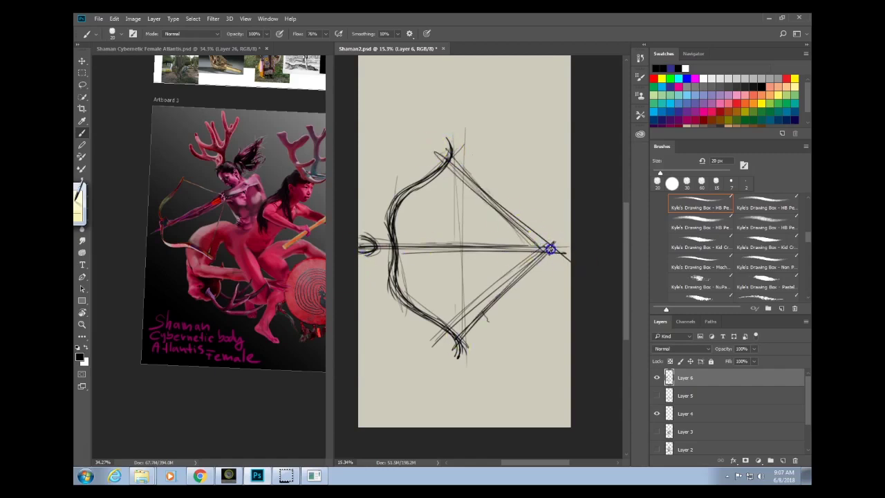
{"action": "left_click_drag", "start_coordinate": [380, 245], "coordinate": [562, 248]}
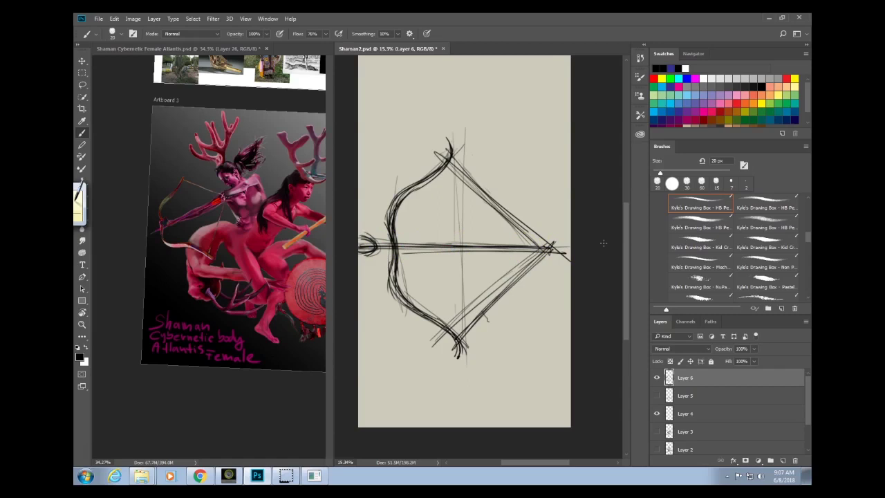
Rotate the reference document's view to 90° and zoom in on the dancer with legs split wide.
{"action": "left_click", "coordinate": [271, 346]}
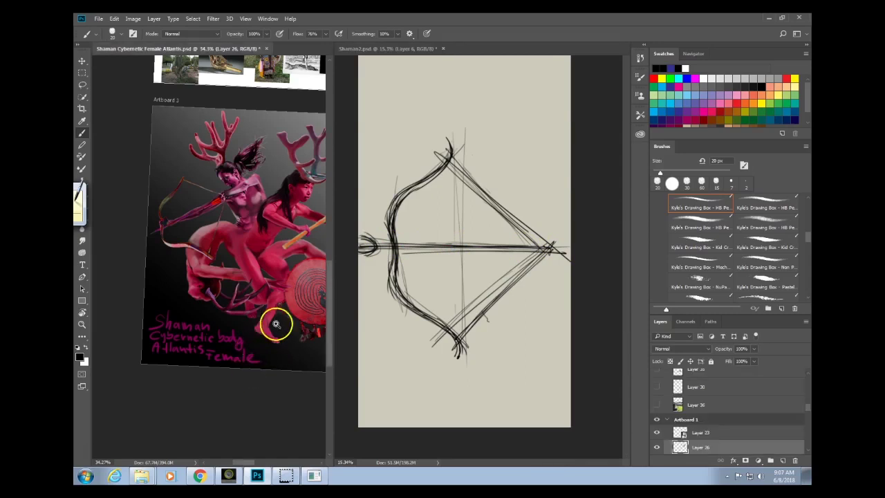
{"action": "left_click_drag", "start_coordinate": [276, 324], "coordinate": [137, 339]}
{"action": "left_click_drag", "start_coordinate": [179, 198], "coordinate": [232, 184]}
{"action": "key", "text": "r"}
{"action": "left_click_drag", "start_coordinate": [280, 211], "coordinate": [181, 300]}
{"action": "scroll", "coordinate": [247, 300], "scroll_direction": "up", "scroll_amount": 5}
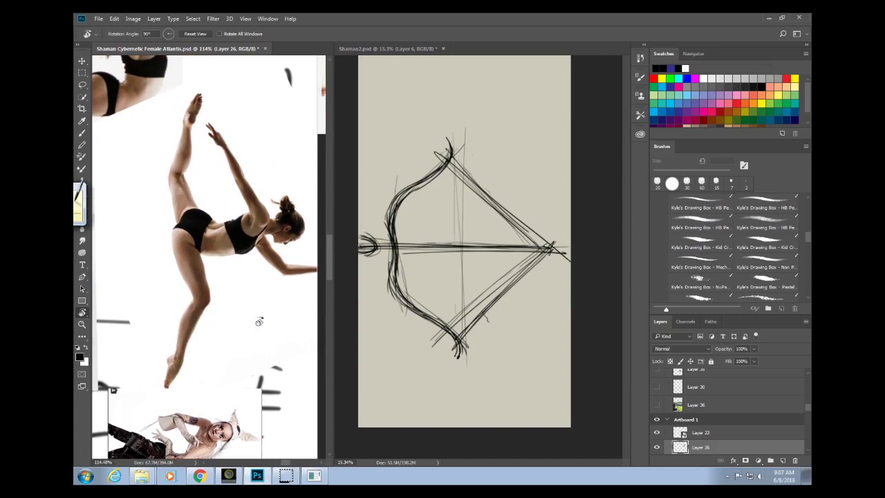
Try to lighten the bow sketch in Shaman2.psd using Levels with the output white level at 128.
{"action": "left_click", "coordinate": [519, 326]}
{"action": "key", "text": "b"}
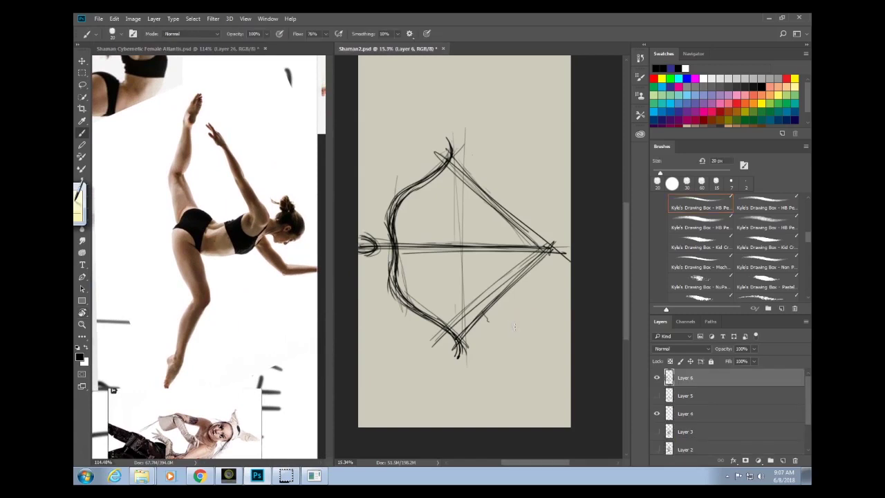
{"action": "left_click_drag", "start_coordinate": [393, 231], "coordinate": [395, 253]}
{"action": "key", "text": "ctrl+l"}
{"action": "left_click_drag", "start_coordinate": [476, 253], "coordinate": [419, 255]}
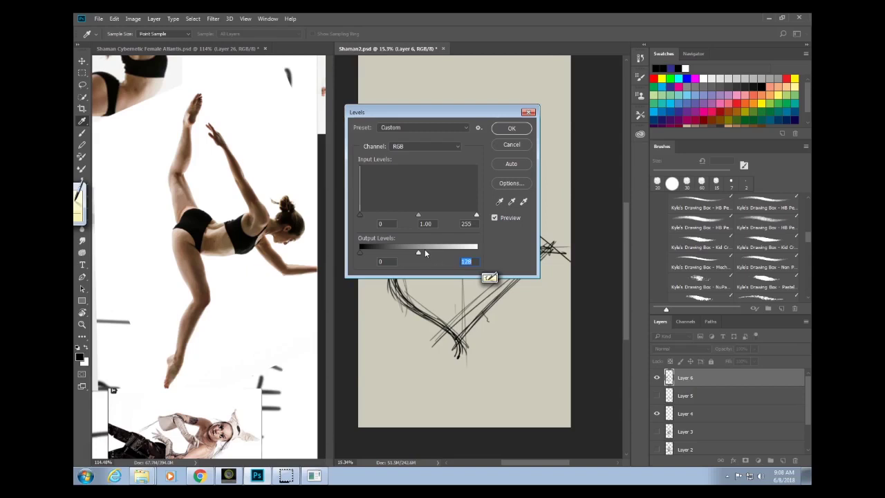
{"action": "key", "text": "Return"}
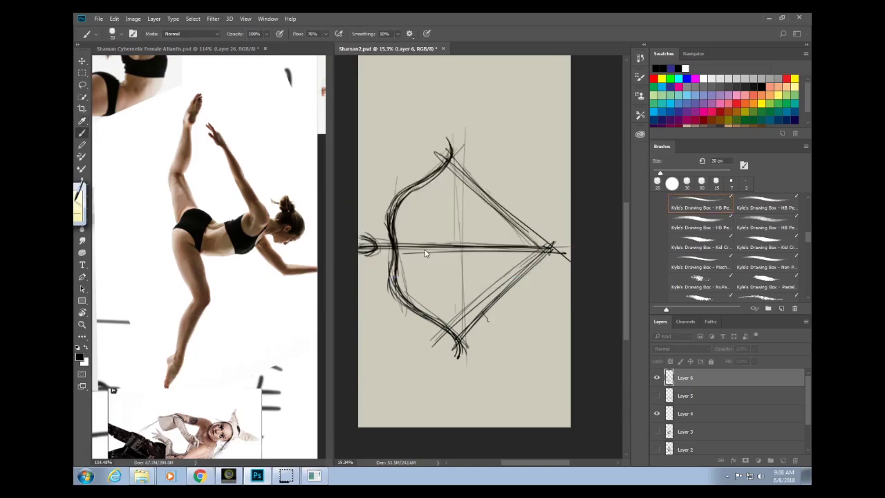
{"action": "key", "text": "comma"}
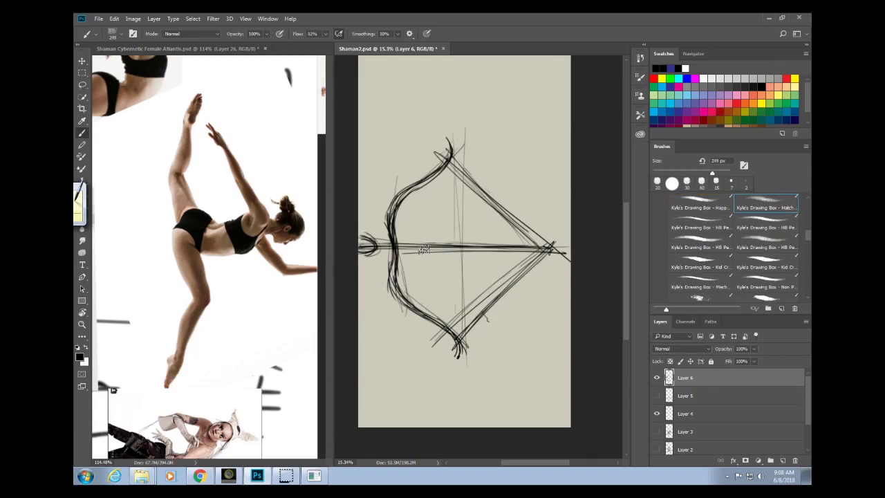
{"action": "left_click_drag", "start_coordinate": [422, 163], "coordinate": [486, 280]}
{"action": "key", "text": "m"}
{"action": "left_click_drag", "start_coordinate": [405, 158], "coordinate": [515, 288]}
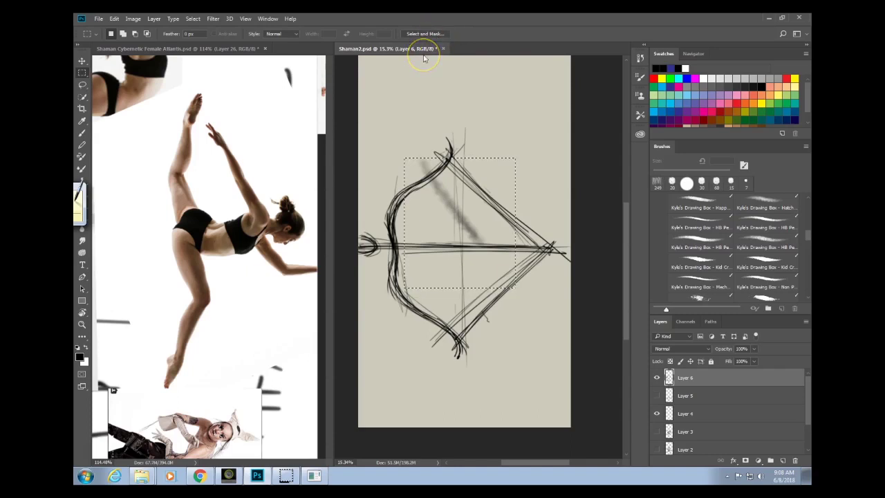
{"action": "key", "text": "ctrl+d"}
{"action": "key", "text": "b"}
{"action": "key", "text": "ctrl+shift+d"}
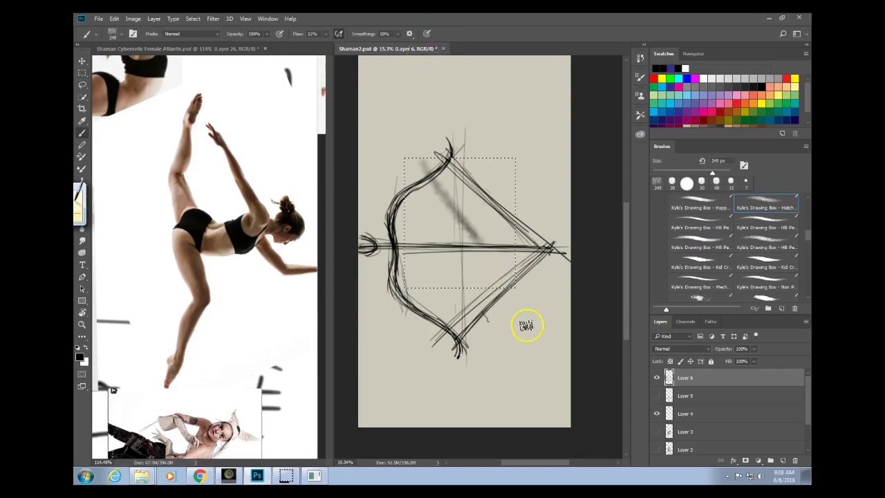
{"action": "key", "text": "ctrl+d"}
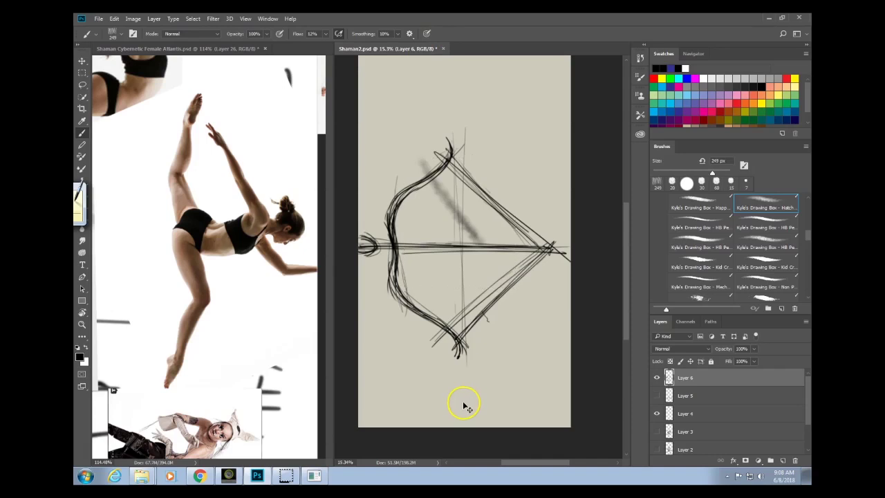
{"action": "key", "text": "ctrl+z"}
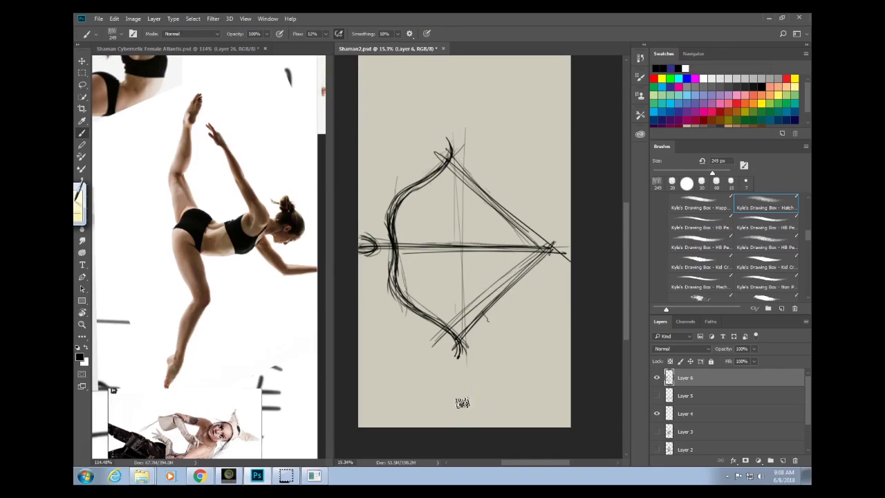
Lighten the bow sketch on Layer 6 to a pale grey by raising the output black level in Levels.
{"action": "left_click_drag", "start_coordinate": [484, 295], "coordinate": [508, 296]}
{"action": "left_click_drag", "start_coordinate": [524, 336], "coordinate": [537, 375]}
{"action": "key", "text": "ctrl+l"}
{"action": "left_click_drag", "start_coordinate": [475, 110], "coordinate": [646, 87]}
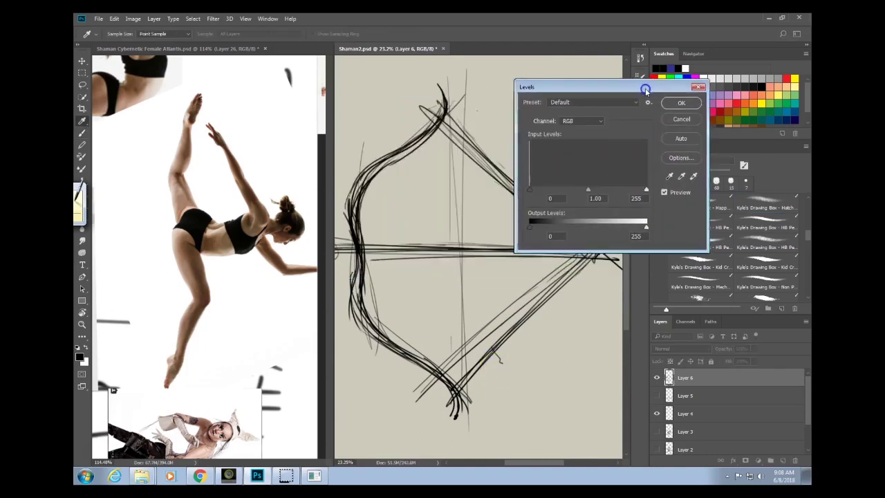
{"action": "left_click_drag", "start_coordinate": [531, 228], "coordinate": [606, 229]}
{"action": "left_click", "coordinate": [681, 104]}
{"action": "key", "text": "b"}
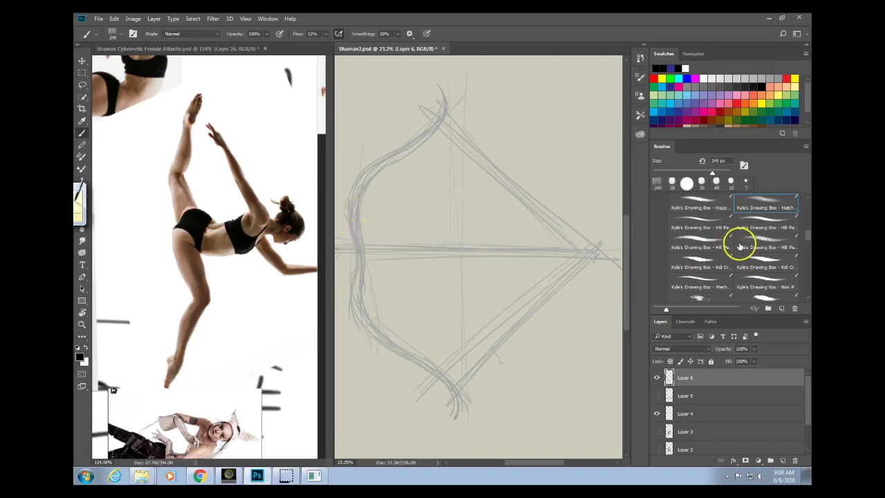
Select a Kyle's Drawing Box HB pencil brush, undo its test strokes and enlarge it to 9 px.
{"action": "double_click", "coordinate": [701, 228]}
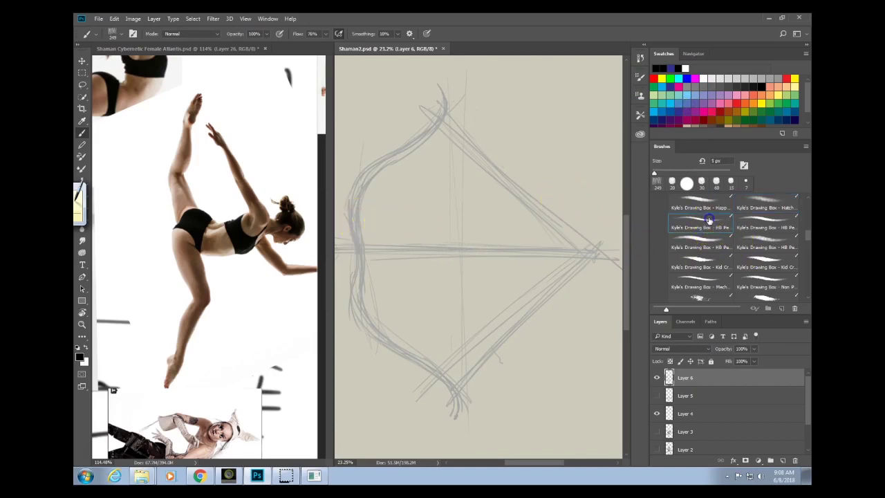
{"action": "left_click", "coordinate": [588, 196]}
{"action": "left_click_drag", "start_coordinate": [538, 280], "coordinate": [531, 286]}
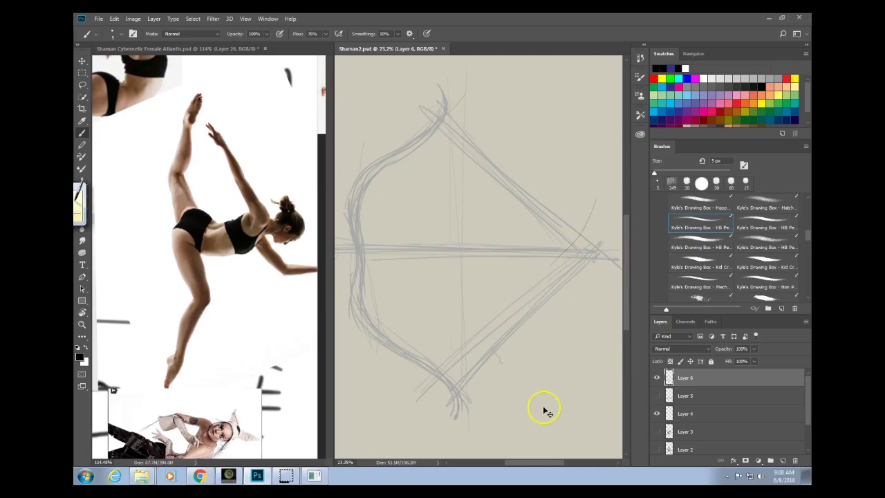
{"action": "key", "text": "ctrl+z"}
{"action": "left_click_drag", "start_coordinate": [561, 354], "coordinate": [491, 395]}
{"action": "key", "text": "ctrl+z"}
{"action": "key", "text": "]"}
{"action": "key", "text": "]"}
{"action": "key", "text": "]"}
{"action": "key", "text": "]"}
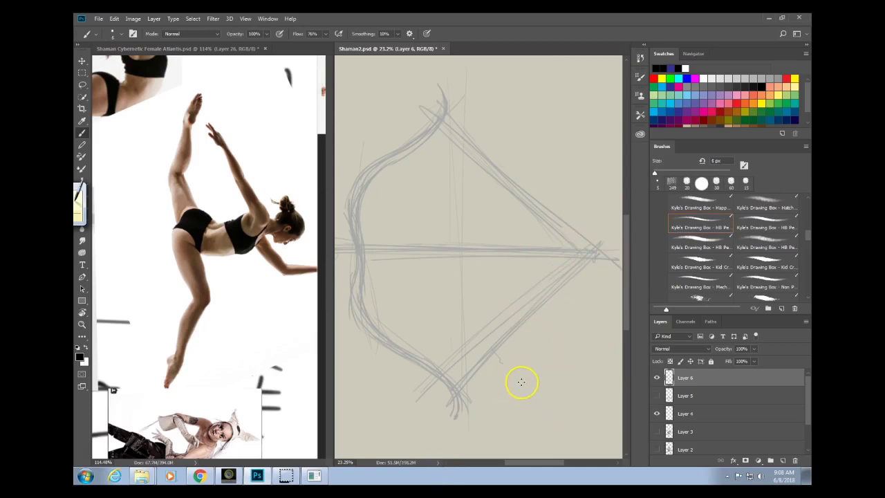
Sketch the outer contour of a body form along the lower bow limb with thin, repeated curved pencil strokes.
{"action": "mouse_move", "coordinate": [551, 362]}
{"action": "left_mouse_down"}
{"action": "mouse_move", "coordinate": [527, 378]}
{"action": "mouse_move", "coordinate": [494, 364]}
{"action": "mouse_move", "coordinate": [506, 367]}
{"action": "mouse_move", "coordinate": [498, 350]}
{"action": "left_mouse_up"}
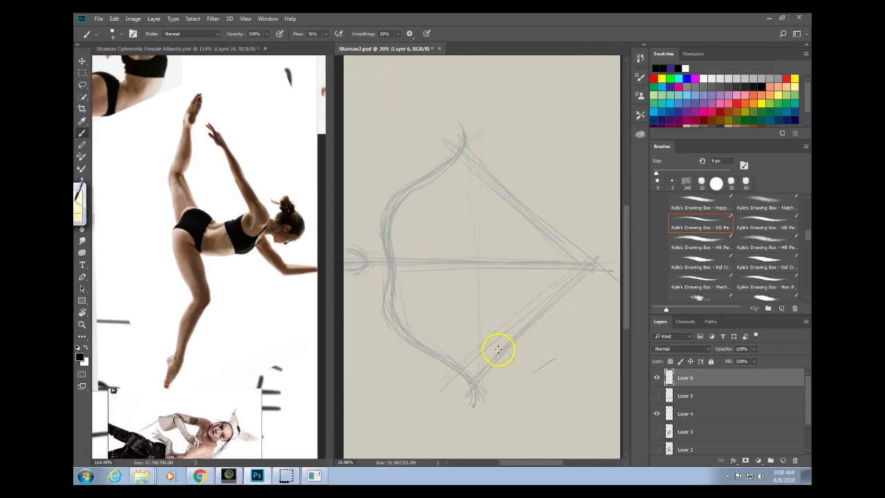
{"action": "mouse_move", "coordinate": [389, 278]}
{"action": "left_mouse_down"}
{"action": "mouse_move", "coordinate": [413, 262]}
{"action": "mouse_move", "coordinate": [409, 298]}
{"action": "left_mouse_up"}
{"action": "mouse_move", "coordinate": [383, 320]}
{"action": "left_mouse_down"}
{"action": "mouse_move", "coordinate": [386, 287]}
{"action": "mouse_move", "coordinate": [435, 348]}
{"action": "left_mouse_up"}
{"action": "left_click_drag", "start_coordinate": [388, 284], "coordinate": [427, 350]}
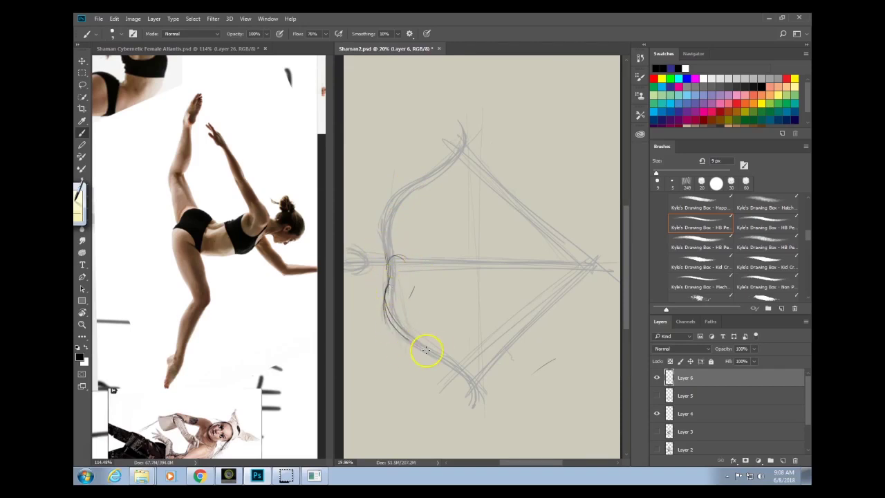
{"action": "mouse_move", "coordinate": [385, 308]}
{"action": "left_mouse_down"}
{"action": "mouse_move", "coordinate": [391, 325]}
{"action": "mouse_move", "coordinate": [428, 347]}
{"action": "left_mouse_up"}
{"action": "left_click_drag", "start_coordinate": [387, 308], "coordinate": [441, 353]}
{"action": "left_click_drag", "start_coordinate": [394, 325], "coordinate": [435, 350]}
Draw the form's inner contour from the bow grip to the lower tip, hatch inside it and extend it past the tip.
{"action": "left_click_drag", "start_coordinate": [392, 257], "coordinate": [417, 320]}
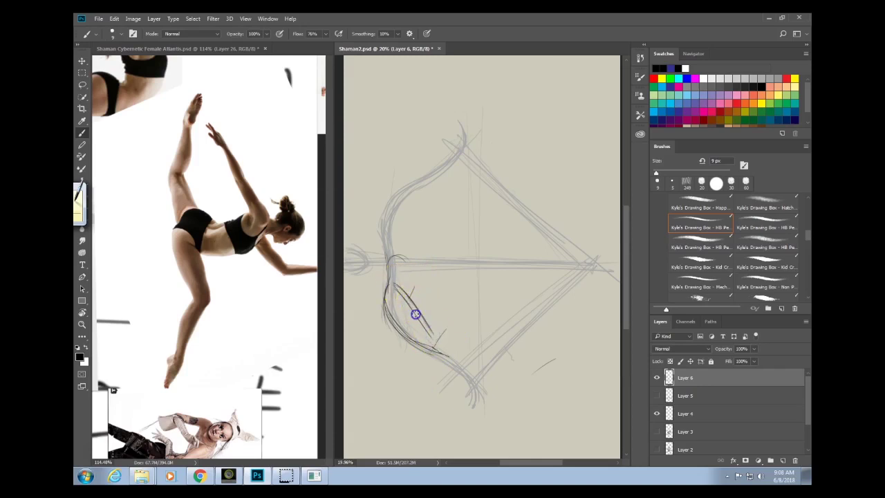
{"action": "mouse_move", "coordinate": [395, 283]}
{"action": "left_mouse_down"}
{"action": "mouse_move", "coordinate": [448, 353]}
{"action": "mouse_move", "coordinate": [431, 354]}
{"action": "mouse_move", "coordinate": [437, 361]}
{"action": "left_mouse_up"}
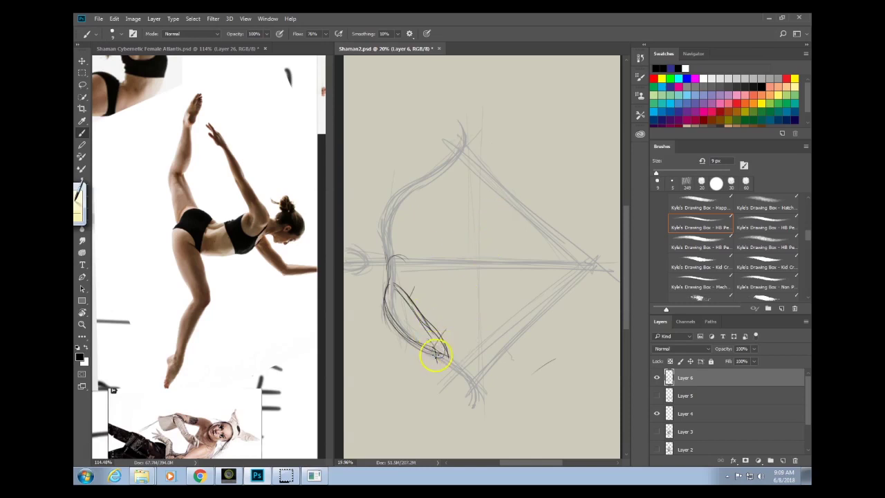
{"action": "left_click_drag", "start_coordinate": [408, 287], "coordinate": [434, 350]}
{"action": "left_click_drag", "start_coordinate": [392, 285], "coordinate": [447, 344]}
{"action": "mouse_move", "coordinate": [414, 296]}
{"action": "left_mouse_down"}
{"action": "mouse_move", "coordinate": [458, 352]}
{"action": "mouse_move", "coordinate": [467, 382]}
{"action": "left_mouse_up"}
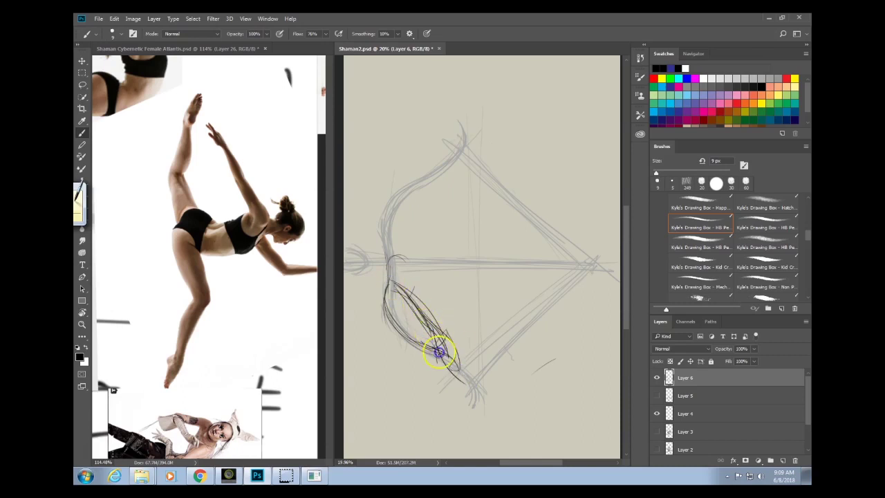
{"action": "mouse_move", "coordinate": [438, 351]}
{"action": "left_mouse_down"}
{"action": "mouse_move", "coordinate": [466, 380]}
{"action": "mouse_move", "coordinate": [452, 437]}
{"action": "left_mouse_up"}
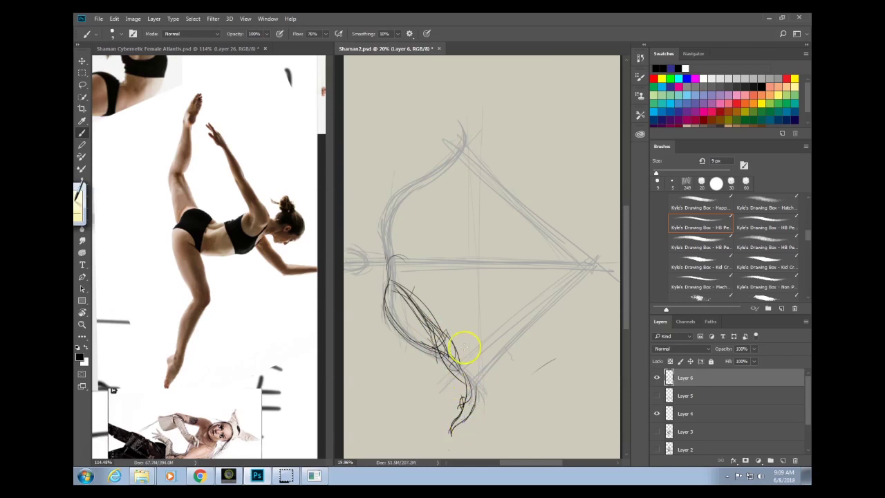
Darken the leg's contours along the lower bow limb with the pencil enlarged to 15 px, and add a small foot at its end.
{"action": "left_click_drag", "start_coordinate": [470, 355], "coordinate": [476, 407]}
{"action": "left_click_drag", "start_coordinate": [475, 374], "coordinate": [477, 409]}
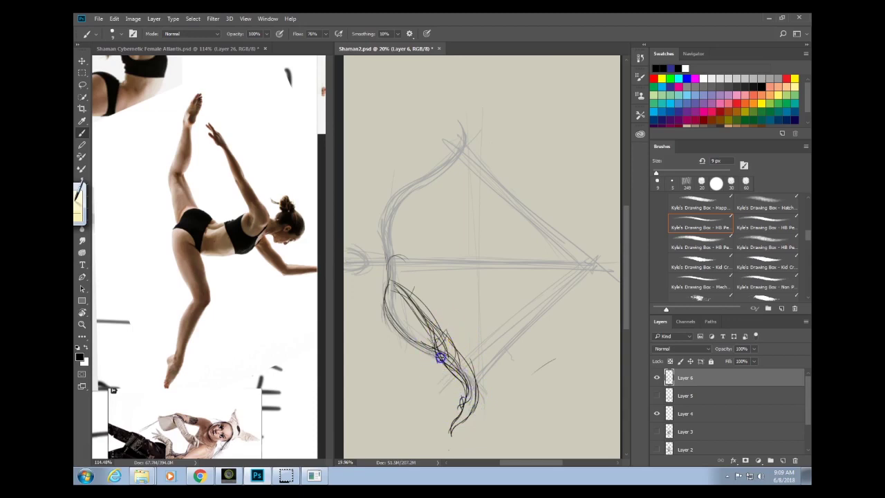
{"action": "key", "text": "bracketright"}
{"action": "key", "text": "bracketright"}
{"action": "mouse_move", "coordinate": [393, 287]}
{"action": "left_mouse_down"}
{"action": "mouse_move", "coordinate": [417, 348]}
{"action": "mouse_move", "coordinate": [432, 349]}
{"action": "mouse_move", "coordinate": [419, 344]}
{"action": "left_mouse_up"}
{"action": "mouse_move", "coordinate": [405, 284]}
{"action": "left_mouse_down"}
{"action": "mouse_move", "coordinate": [395, 287]}
{"action": "mouse_move", "coordinate": [436, 325]}
{"action": "left_mouse_up"}
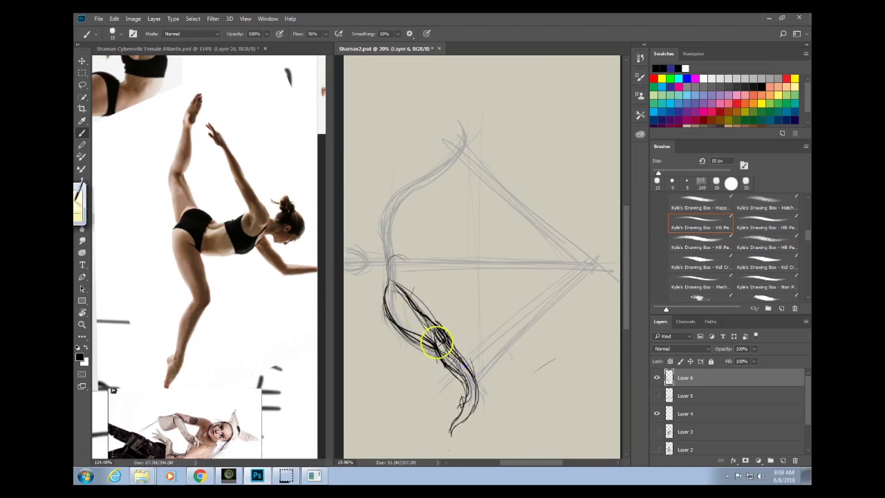
{"action": "left_click_drag", "start_coordinate": [437, 341], "coordinate": [456, 377]}
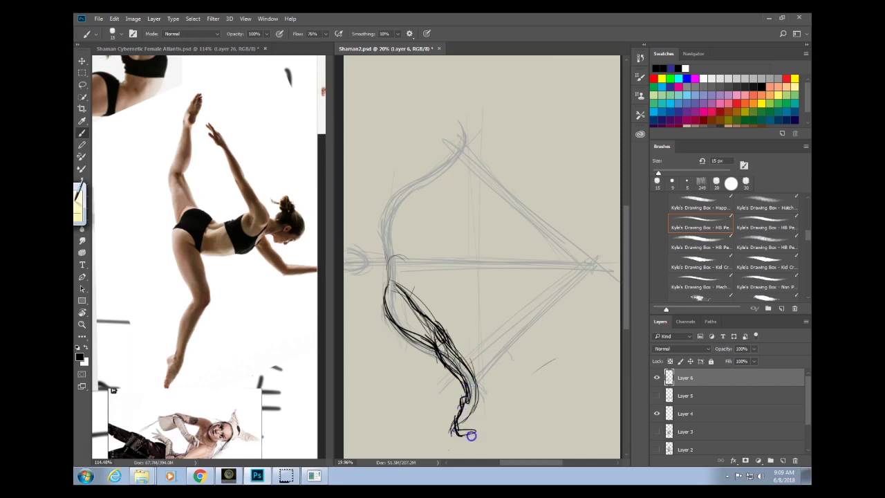
{"action": "mouse_move", "coordinate": [465, 432]}
{"action": "left_mouse_down"}
{"action": "mouse_move", "coordinate": [477, 385]}
{"action": "mouse_move", "coordinate": [475, 406]}
{"action": "mouse_move", "coordinate": [476, 391]}
{"action": "mouse_move", "coordinate": [464, 423]}
{"action": "mouse_move", "coordinate": [470, 368]}
{"action": "mouse_move", "coordinate": [467, 418]}
{"action": "left_mouse_up"}
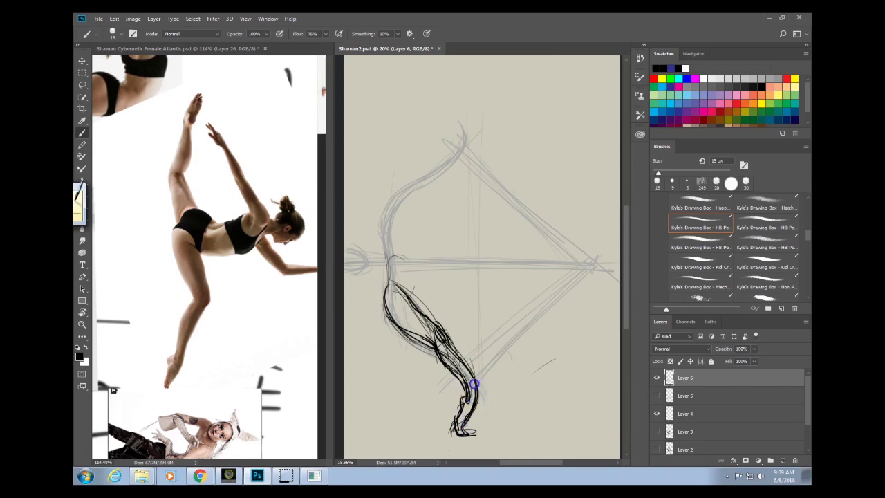
{"action": "mouse_move", "coordinate": [474, 383]}
{"action": "left_mouse_down"}
{"action": "mouse_move", "coordinate": [459, 343]}
{"action": "mouse_move", "coordinate": [446, 336]}
{"action": "mouse_move", "coordinate": [479, 399]}
{"action": "mouse_move", "coordinate": [438, 343]}
{"action": "mouse_move", "coordinate": [459, 377]}
{"action": "left_mouse_up"}
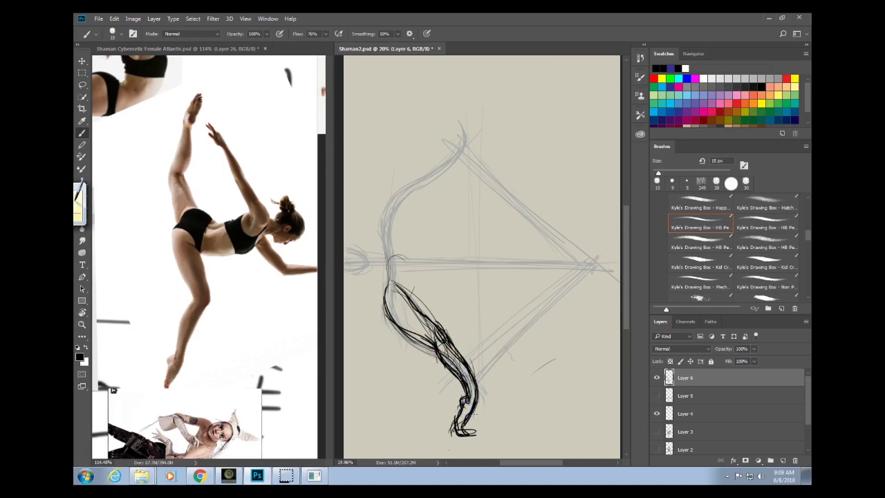
Hatch the background behind the leg with parallel diagonal strokes from the thigh down past the calf.
{"action": "left_click_drag", "start_coordinate": [383, 313], "coordinate": [364, 334]}
{"action": "left_click_drag", "start_coordinate": [385, 320], "coordinate": [357, 358]}
{"action": "left_click_drag", "start_coordinate": [396, 334], "coordinate": [357, 381]}
{"action": "mouse_move", "coordinate": [409, 339]}
{"action": "left_mouse_down"}
{"action": "mouse_move", "coordinate": [363, 386]}
{"action": "mouse_move", "coordinate": [377, 389]}
{"action": "left_mouse_up"}
{"action": "mouse_move", "coordinate": [423, 345]}
{"action": "left_mouse_down"}
{"action": "mouse_move", "coordinate": [378, 394]}
{"action": "mouse_move", "coordinate": [427, 369]}
{"action": "mouse_move", "coordinate": [403, 423]}
{"action": "mouse_move", "coordinate": [466, 395]}
{"action": "mouse_move", "coordinate": [414, 439]}
{"action": "left_mouse_up"}
Erase the rough strokes inside the thigh and knee, and redraw cleaner contours from the knee down the calf.
{"action": "mouse_move", "coordinate": [445, 340]}
{"action": "left_mouse_down"}
{"action": "mouse_move", "coordinate": [470, 384]}
{"action": "mouse_move", "coordinate": [466, 356]}
{"action": "left_mouse_up"}
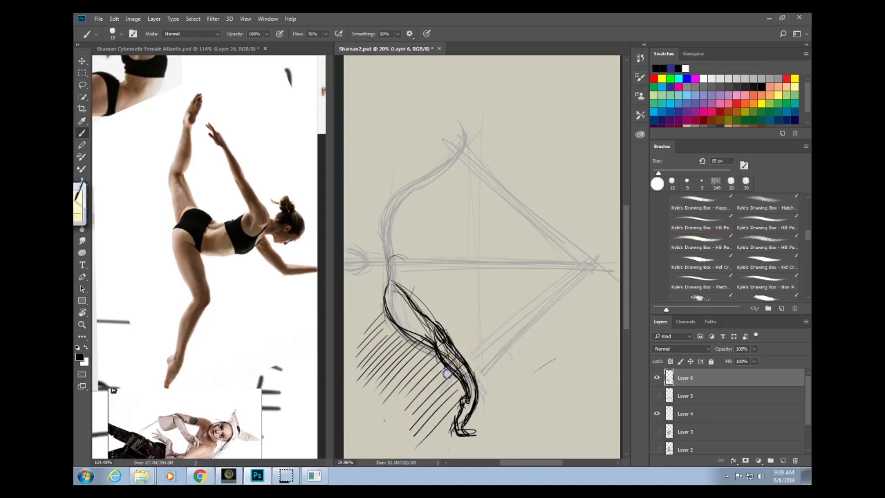
{"action": "left_click", "coordinate": [406, 341]}
{"action": "mouse_move", "coordinate": [405, 340]}
{"action": "left_mouse_down"}
{"action": "mouse_move", "coordinate": [425, 336]}
{"action": "mouse_move", "coordinate": [395, 297]}
{"action": "mouse_move", "coordinate": [404, 313]}
{"action": "left_mouse_up"}
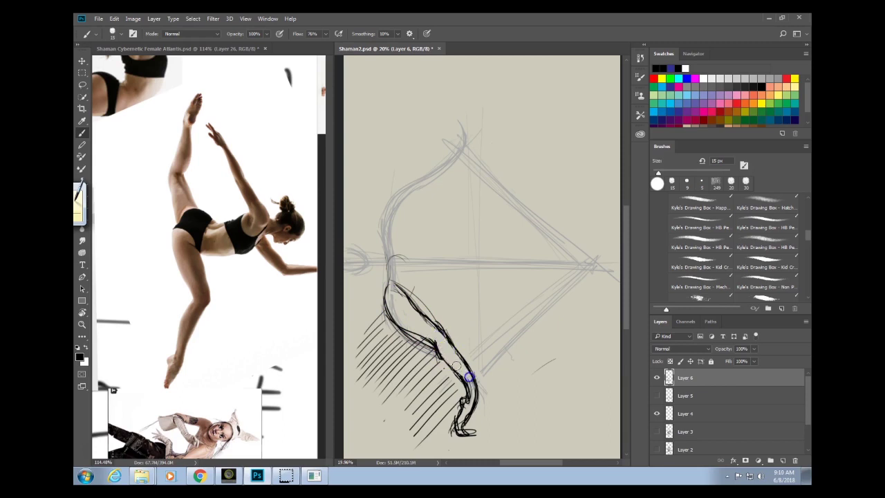
{"action": "mouse_move", "coordinate": [462, 370]}
{"action": "left_mouse_down"}
{"action": "mouse_move", "coordinate": [454, 361]}
{"action": "mouse_move", "coordinate": [467, 402]}
{"action": "left_mouse_up"}
{"action": "left_click_drag", "start_coordinate": [431, 307], "coordinate": [431, 306]}
{"action": "left_click_drag", "start_coordinate": [438, 356], "coordinate": [468, 388]}
{"action": "mouse_move", "coordinate": [444, 336]}
{"action": "left_mouse_down"}
{"action": "mouse_move", "coordinate": [487, 403]}
{"action": "mouse_move", "coordinate": [442, 364]}
{"action": "mouse_move", "coordinate": [464, 390]}
{"action": "left_mouse_up"}
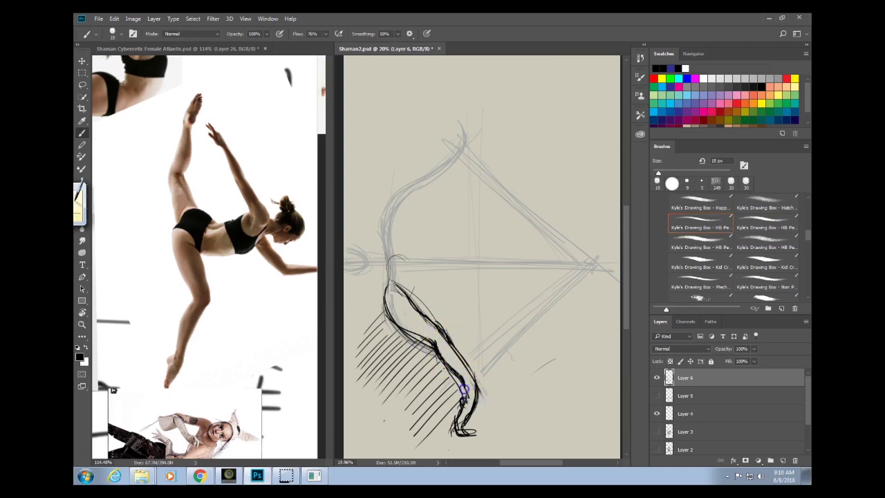
Erase the lower leg and foot, and redraw them as a straighter diagonal continuation of the thigh ending in a flat foot.
{"action": "left_click_drag", "start_coordinate": [439, 362], "coordinate": [452, 387]}
{"action": "mouse_move", "coordinate": [455, 435]}
{"action": "left_mouse_down"}
{"action": "mouse_move", "coordinate": [452, 387]}
{"action": "mouse_move", "coordinate": [471, 407]}
{"action": "mouse_move", "coordinate": [458, 440]}
{"action": "left_mouse_up"}
{"action": "left_click_drag", "start_coordinate": [460, 377], "coordinate": [479, 389]}
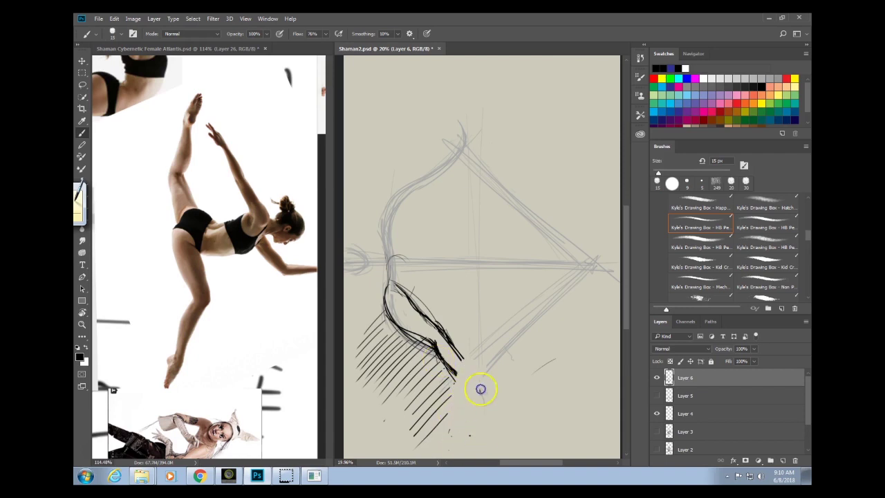
{"action": "mouse_move", "coordinate": [403, 241]}
{"action": "left_mouse_down"}
{"action": "mouse_move", "coordinate": [392, 287]}
{"action": "mouse_move", "coordinate": [383, 277]}
{"action": "mouse_move", "coordinate": [392, 324]}
{"action": "mouse_move", "coordinate": [386, 301]}
{"action": "mouse_move", "coordinate": [396, 260]}
{"action": "mouse_move", "coordinate": [405, 286]}
{"action": "mouse_move", "coordinate": [399, 282]}
{"action": "mouse_move", "coordinate": [451, 348]}
{"action": "mouse_move", "coordinate": [429, 336]}
{"action": "mouse_move", "coordinate": [449, 369]}
{"action": "mouse_move", "coordinate": [444, 332]}
{"action": "mouse_move", "coordinate": [479, 396]}
{"action": "mouse_move", "coordinate": [453, 348]}
{"action": "mouse_move", "coordinate": [479, 398]}
{"action": "mouse_move", "coordinate": [447, 361]}
{"action": "mouse_move", "coordinate": [490, 431]}
{"action": "left_mouse_up"}
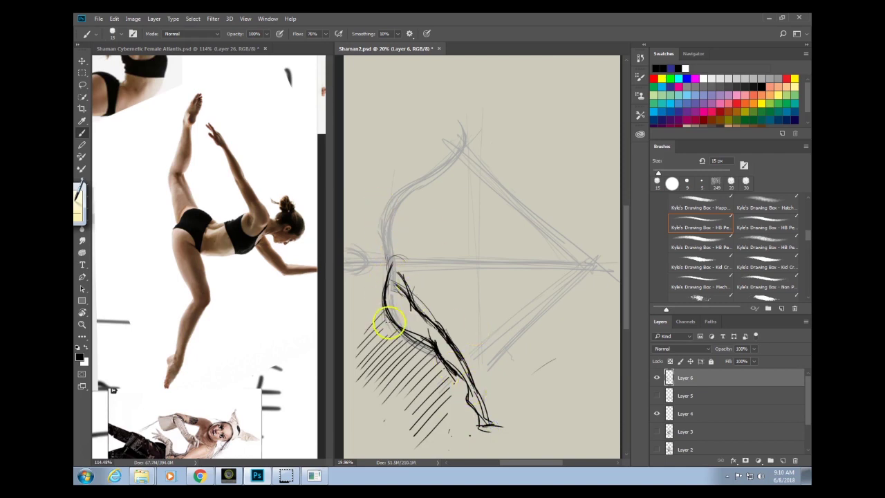
Sketch rounded hip and lower torso contours above the thigh around the bow grip with repeated curved strokes.
{"action": "mouse_move", "coordinate": [400, 229]}
{"action": "left_mouse_down"}
{"action": "mouse_move", "coordinate": [391, 329]}
{"action": "mouse_move", "coordinate": [385, 249]}
{"action": "mouse_move", "coordinate": [386, 308]}
{"action": "left_mouse_up"}
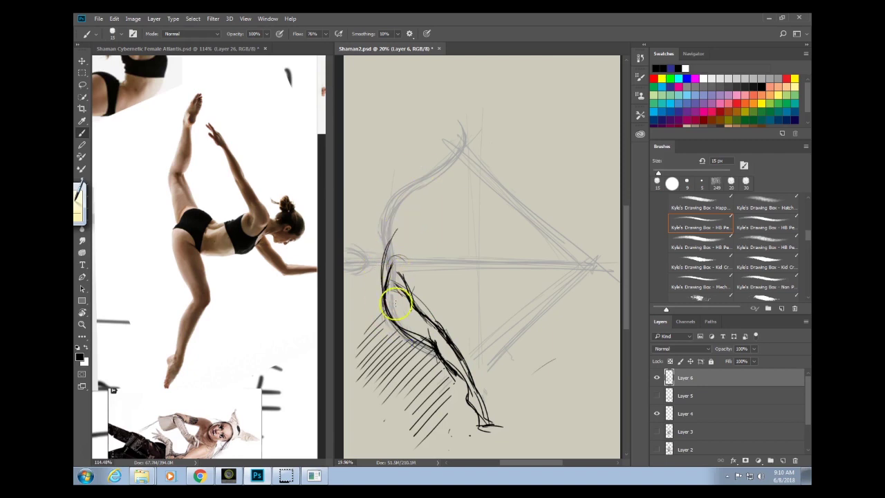
{"action": "mouse_move", "coordinate": [387, 252]}
{"action": "left_mouse_down"}
{"action": "mouse_move", "coordinate": [388, 313]}
{"action": "mouse_move", "coordinate": [391, 247]}
{"action": "mouse_move", "coordinate": [399, 338]}
{"action": "mouse_move", "coordinate": [382, 263]}
{"action": "mouse_move", "coordinate": [398, 239]}
{"action": "mouse_move", "coordinate": [392, 285]}
{"action": "mouse_move", "coordinate": [417, 285]}
{"action": "left_mouse_up"}
{"action": "left_click_drag", "start_coordinate": [401, 273], "coordinate": [409, 302]}
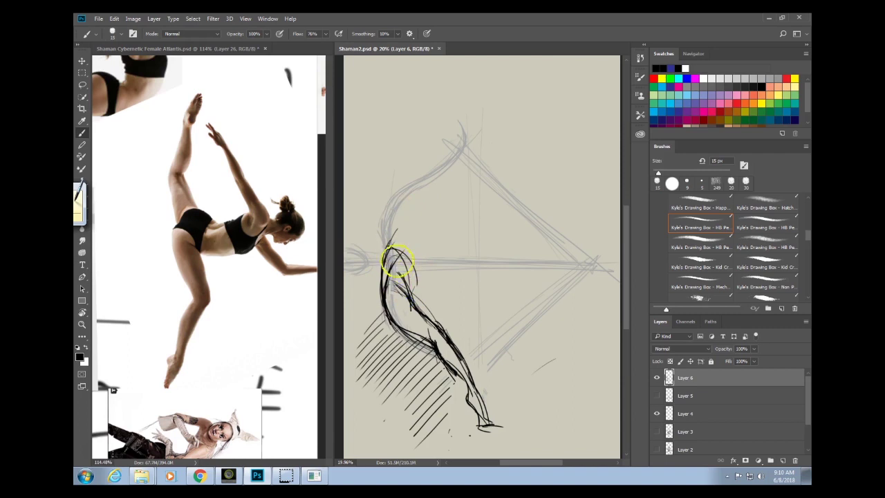
{"action": "left_click_drag", "start_coordinate": [406, 254], "coordinate": [412, 294]}
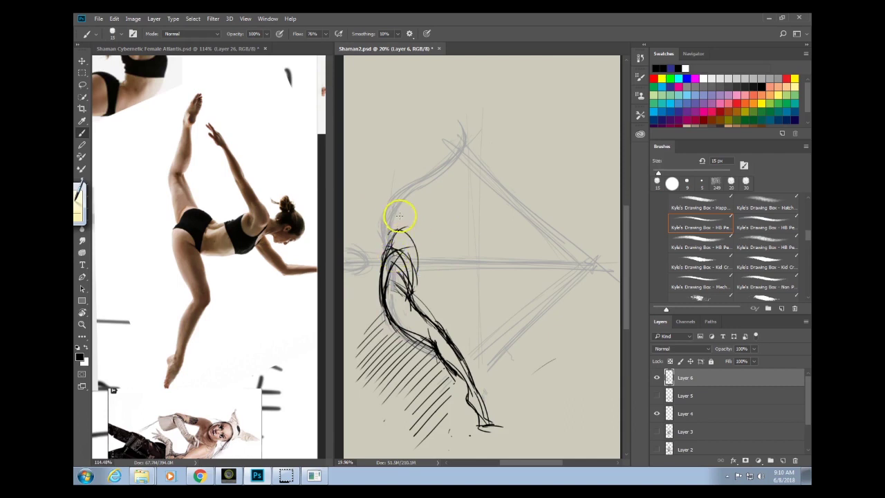
{"action": "left_click_drag", "start_coordinate": [400, 216], "coordinate": [422, 265]}
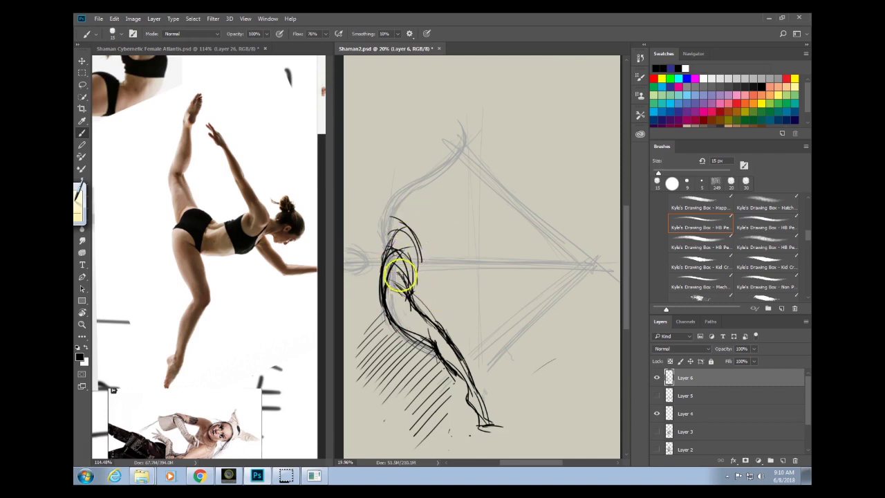
Start a second leg with long light strokes from the hip toward the bowstring, just below the arrow.
{"action": "left_click_drag", "start_coordinate": [421, 300], "coordinate": [505, 279]}
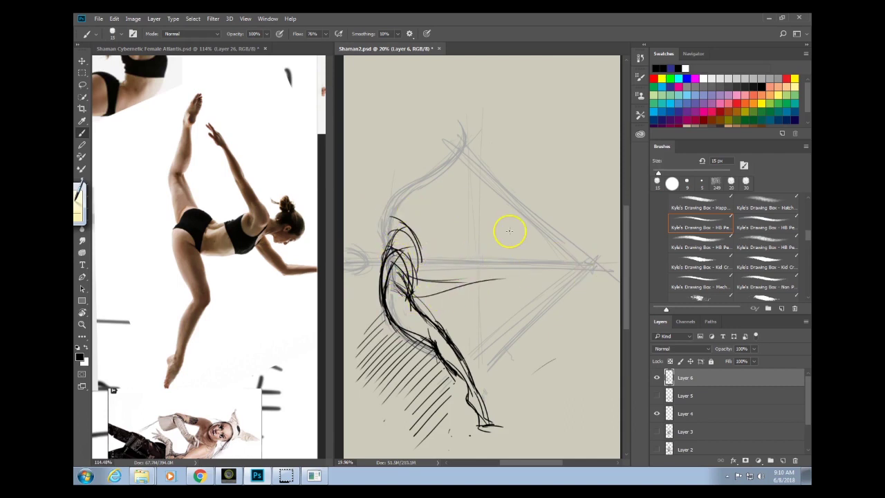
Try to darken and trim the outer contour of the lower leg, and undo these strokes.
{"action": "mouse_move", "coordinate": [372, 222]}
{"action": "left_mouse_down"}
{"action": "mouse_move", "coordinate": [399, 253]}
{"action": "mouse_move", "coordinate": [398, 321]}
{"action": "left_mouse_up"}
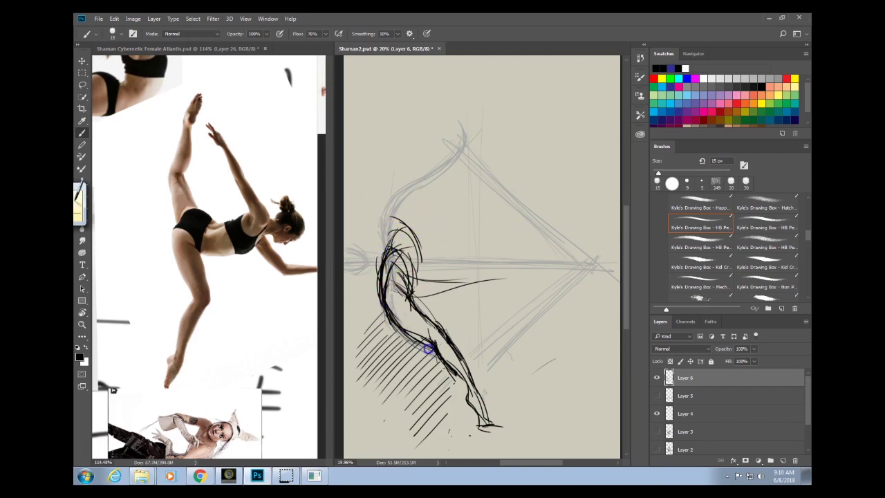
{"action": "left_click_drag", "start_coordinate": [429, 350], "coordinate": [382, 294]}
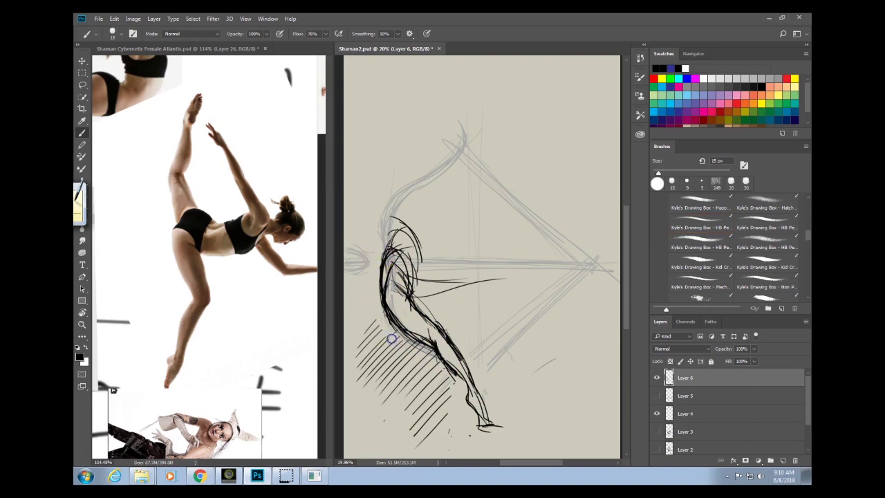
{"action": "mouse_move", "coordinate": [391, 339]}
{"action": "left_mouse_down"}
{"action": "mouse_move", "coordinate": [385, 277]}
{"action": "mouse_move", "coordinate": [409, 345]}
{"action": "mouse_move", "coordinate": [378, 295]}
{"action": "left_mouse_up"}
{"action": "key", "text": "ctrl+alt+z"}
{"action": "key", "text": "ctrl+alt+z"}
{"action": "key", "text": "ctrl+alt+z"}
{"action": "key", "text": "ctrl+alt+z"}
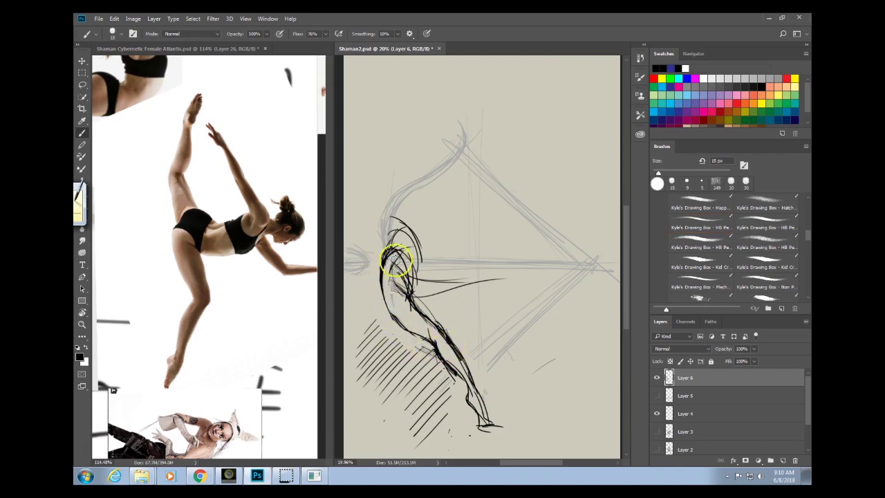
Redraw the outer contour of the lower leg from the hip past the thigh toward the knee with darker pencil strokes.
{"action": "right_click", "coordinate": [424, 317]}
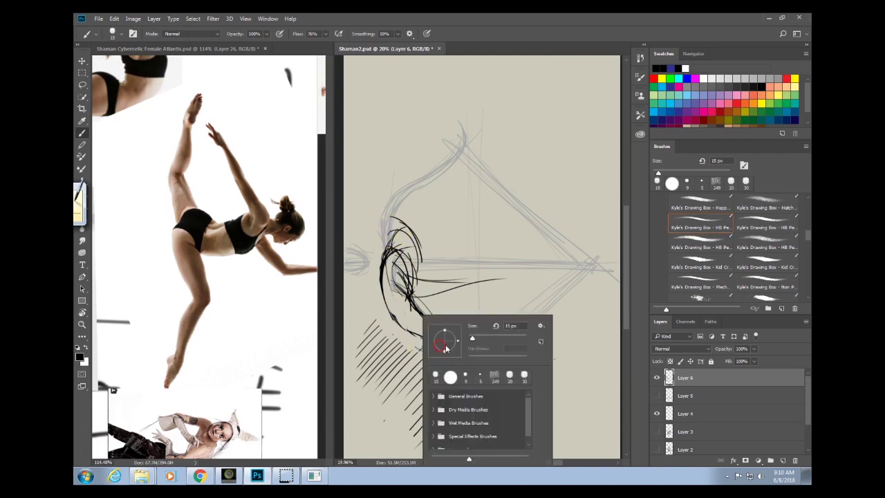
{"action": "left_click", "coordinate": [509, 275]}
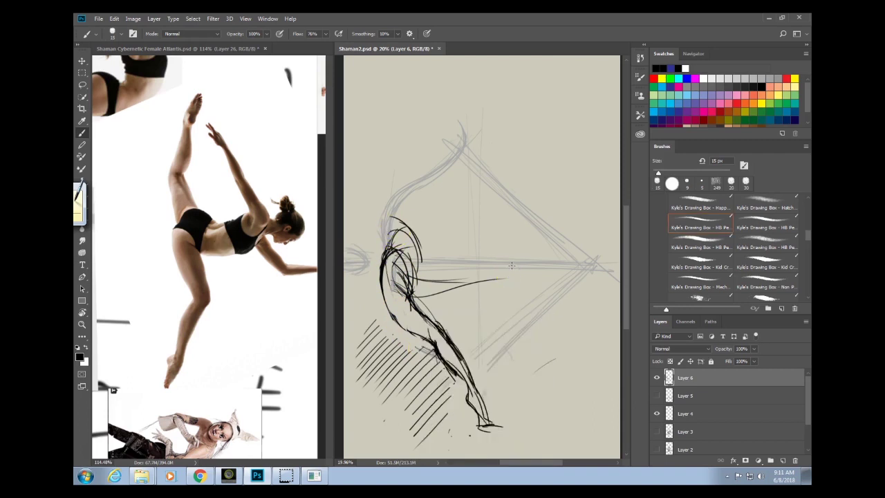
{"action": "mouse_move", "coordinate": [397, 271]}
{"action": "left_mouse_down"}
{"action": "mouse_move", "coordinate": [420, 342]}
{"action": "mouse_move", "coordinate": [380, 258]}
{"action": "mouse_move", "coordinate": [388, 314]}
{"action": "left_mouse_up"}
{"action": "left_click_drag", "start_coordinate": [438, 352], "coordinate": [444, 373]}
{"action": "key", "text": "ctrl+z"}
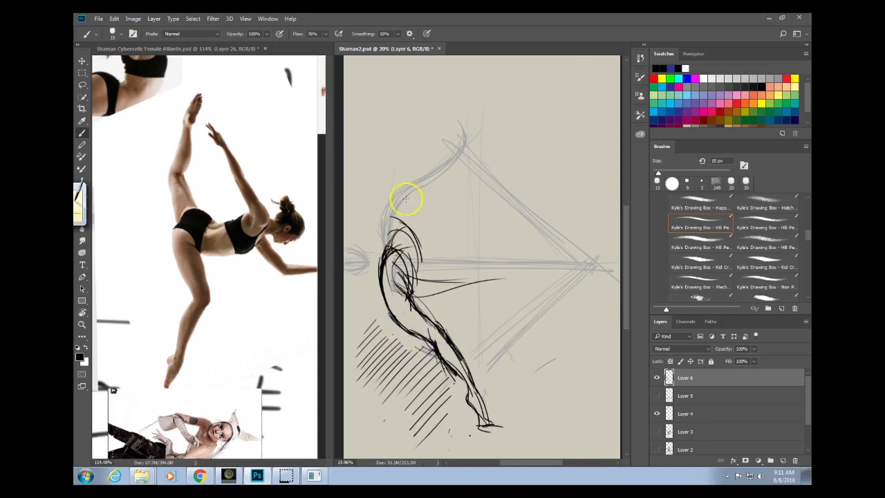
Sketch the raised leg from the hip to the foot along the bow's upper limb, with hatching over the hips.
{"action": "mouse_move", "coordinate": [383, 258]}
{"action": "left_mouse_down"}
{"action": "mouse_move", "coordinate": [405, 180]}
{"action": "mouse_move", "coordinate": [386, 225]}
{"action": "mouse_move", "coordinate": [407, 179]}
{"action": "mouse_move", "coordinate": [470, 144]}
{"action": "mouse_move", "coordinate": [408, 181]}
{"action": "mouse_move", "coordinate": [402, 196]}
{"action": "mouse_move", "coordinate": [418, 131]}
{"action": "mouse_move", "coordinate": [414, 243]}
{"action": "mouse_move", "coordinate": [408, 216]}
{"action": "mouse_move", "coordinate": [414, 187]}
{"action": "mouse_move", "coordinate": [421, 239]}
{"action": "mouse_move", "coordinate": [400, 232]}
{"action": "mouse_move", "coordinate": [426, 256]}
{"action": "mouse_move", "coordinate": [394, 173]}
{"action": "mouse_move", "coordinate": [409, 209]}
{"action": "mouse_move", "coordinate": [415, 181]}
{"action": "mouse_move", "coordinate": [437, 172]}
{"action": "mouse_move", "coordinate": [414, 198]}
{"action": "mouse_move", "coordinate": [403, 169]}
{"action": "mouse_move", "coordinate": [393, 185]}
{"action": "mouse_move", "coordinate": [438, 150]}
{"action": "left_mouse_up"}
{"action": "mouse_move", "coordinate": [457, 121]}
{"action": "left_mouse_down"}
{"action": "mouse_move", "coordinate": [428, 161]}
{"action": "mouse_move", "coordinate": [452, 142]}
{"action": "mouse_move", "coordinate": [452, 128]}
{"action": "mouse_move", "coordinate": [443, 148]}
{"action": "mouse_move", "coordinate": [457, 106]}
{"action": "mouse_move", "coordinate": [463, 112]}
{"action": "mouse_move", "coordinate": [441, 119]}
{"action": "mouse_move", "coordinate": [449, 119]}
{"action": "mouse_move", "coordinate": [446, 142]}
{"action": "mouse_move", "coordinate": [454, 115]}
{"action": "mouse_move", "coordinate": [442, 179]}
{"action": "mouse_move", "coordinate": [445, 141]}
{"action": "mouse_move", "coordinate": [414, 200]}
{"action": "mouse_move", "coordinate": [448, 137]}
{"action": "mouse_move", "coordinate": [435, 177]}
{"action": "mouse_move", "coordinate": [405, 202]}
{"action": "mouse_move", "coordinate": [402, 167]}
{"action": "mouse_move", "coordinate": [409, 216]}
{"action": "mouse_move", "coordinate": [393, 200]}
{"action": "mouse_move", "coordinate": [403, 204]}
{"action": "mouse_move", "coordinate": [388, 223]}
{"action": "mouse_move", "coordinate": [408, 220]}
{"action": "mouse_move", "coordinate": [410, 267]}
{"action": "mouse_move", "coordinate": [409, 195]}
{"action": "mouse_move", "coordinate": [398, 215]}
{"action": "mouse_move", "coordinate": [409, 253]}
{"action": "mouse_move", "coordinate": [402, 272]}
{"action": "mouse_move", "coordinate": [405, 244]}
{"action": "mouse_move", "coordinate": [405, 294]}
{"action": "left_mouse_up"}
{"action": "key", "text": "ctrl+z"}
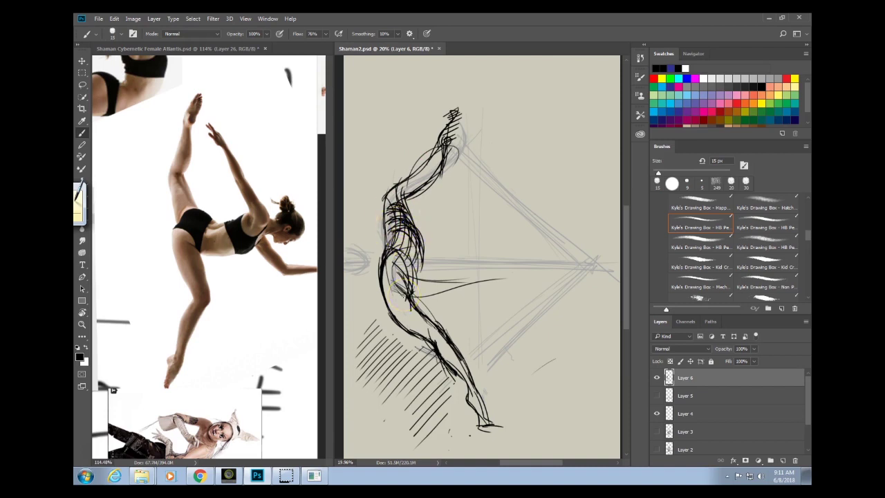
{"action": "mouse_move", "coordinate": [456, 147]}
{"action": "left_mouse_down"}
{"action": "mouse_move", "coordinate": [454, 131]}
{"action": "mouse_move", "coordinate": [458, 143]}
{"action": "mouse_move", "coordinate": [443, 147]}
{"action": "mouse_move", "coordinate": [457, 109]}
{"action": "left_mouse_up"}
Sketch long flowing gesture curves from the hips toward the arrow's nock for the upper body.
{"action": "mouse_move", "coordinate": [496, 281]}
{"action": "left_mouse_down"}
{"action": "mouse_move", "coordinate": [460, 244]}
{"action": "mouse_move", "coordinate": [415, 235]}
{"action": "left_mouse_up"}
{"action": "left_click_drag", "start_coordinate": [417, 267], "coordinate": [522, 254]}
{"action": "mouse_move", "coordinate": [416, 233]}
{"action": "left_mouse_down"}
{"action": "mouse_move", "coordinate": [486, 276]}
{"action": "mouse_move", "coordinate": [408, 256]}
{"action": "mouse_move", "coordinate": [533, 231]}
{"action": "mouse_move", "coordinate": [480, 275]}
{"action": "mouse_move", "coordinate": [467, 265]}
{"action": "mouse_move", "coordinate": [486, 278]}
{"action": "mouse_move", "coordinate": [555, 290]}
{"action": "left_mouse_up"}
{"action": "mouse_move", "coordinate": [477, 277]}
{"action": "left_mouse_down"}
{"action": "mouse_move", "coordinate": [533, 272]}
{"action": "mouse_move", "coordinate": [546, 283]}
{"action": "left_mouse_up"}
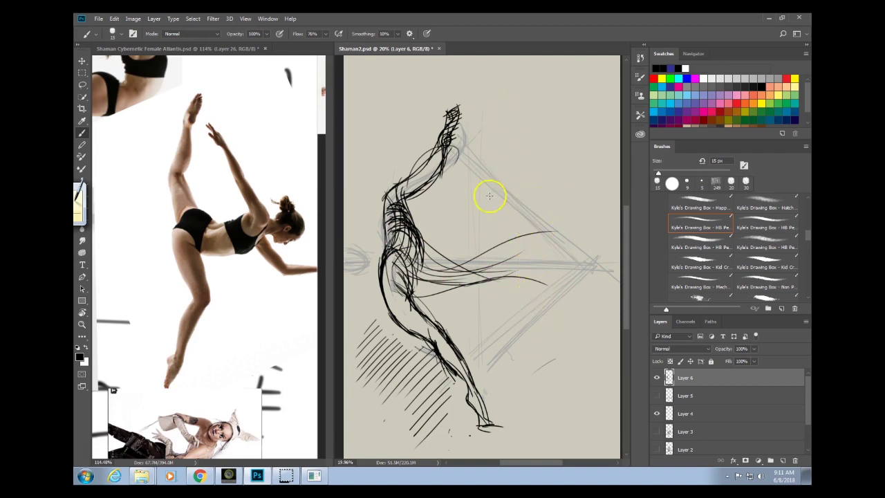
Sketch the torso from the waist to the chest and shoulder above the arrow, guided by the dancer reference.
{"action": "left_click", "coordinate": [267, 339]}
{"action": "scroll", "coordinate": [259, 342], "scroll_direction": "down", "scroll_amount": 4}
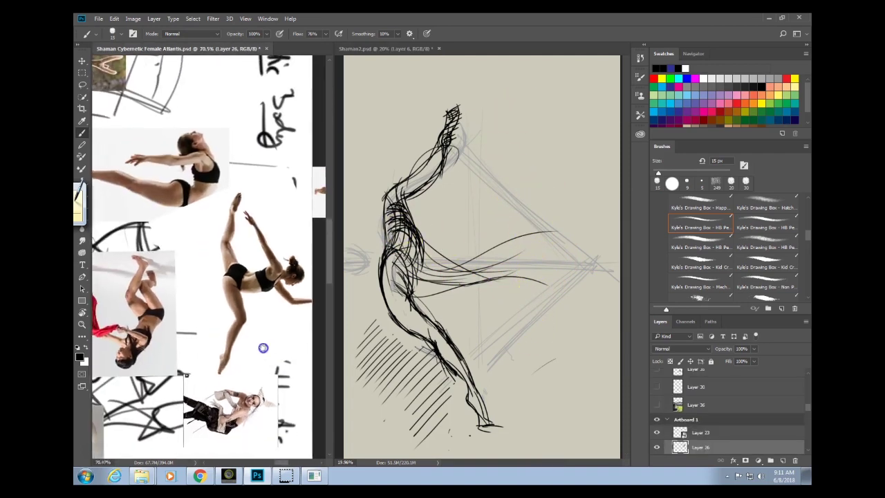
{"action": "left_click", "coordinate": [417, 239]}
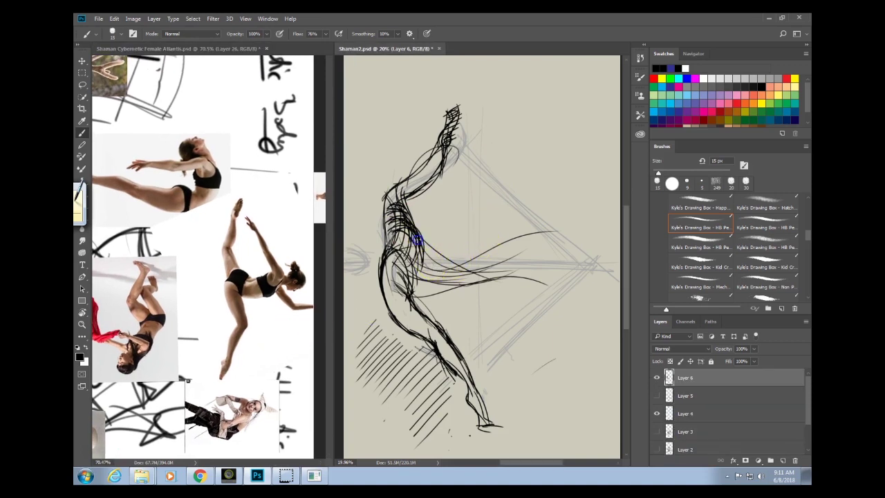
{"action": "left_click_drag", "start_coordinate": [425, 236], "coordinate": [477, 263]}
{"action": "left_click_drag", "start_coordinate": [397, 200], "coordinate": [437, 265]}
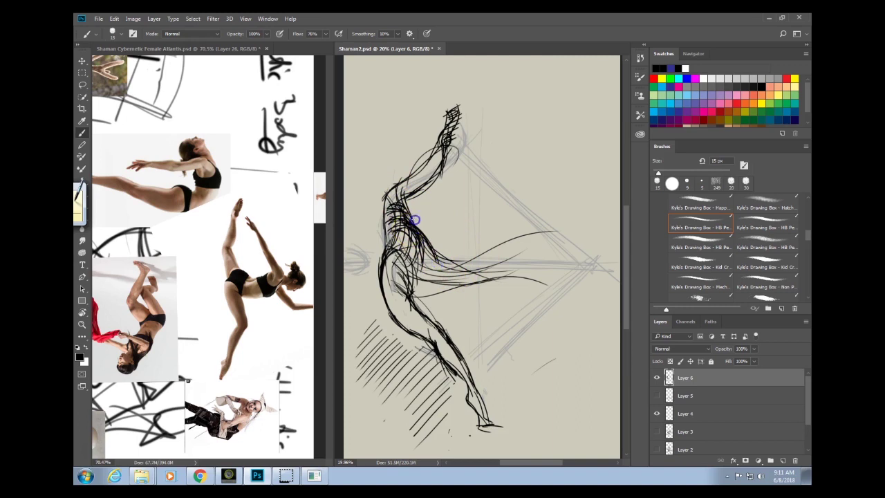
{"action": "mouse_move", "coordinate": [414, 220]}
{"action": "left_mouse_down"}
{"action": "mouse_move", "coordinate": [456, 243]}
{"action": "mouse_move", "coordinate": [439, 253]}
{"action": "mouse_move", "coordinate": [464, 200]}
{"action": "mouse_move", "coordinate": [450, 262]}
{"action": "left_mouse_up"}
{"action": "key", "text": "ctrl+z"}
{"action": "left_click_drag", "start_coordinate": [378, 208], "coordinate": [462, 213]}
{"action": "left_click_drag", "start_coordinate": [399, 202], "coordinate": [466, 205]}
{"action": "mouse_move", "coordinate": [452, 201]}
{"action": "left_mouse_down"}
{"action": "mouse_move", "coordinate": [476, 211]}
{"action": "mouse_move", "coordinate": [453, 218]}
{"action": "left_mouse_up"}
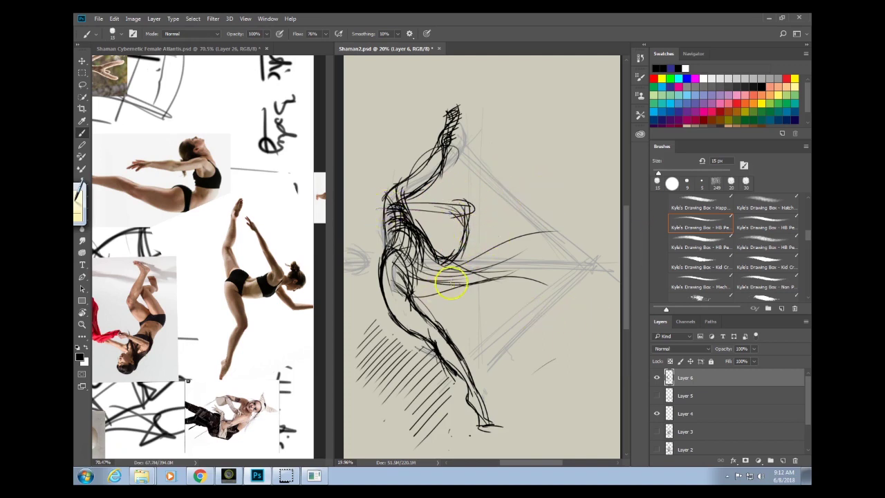
Sketch the arm reaching along the arrow to the nock and draw the bowstring from the nock to both feet.
{"action": "mouse_move", "coordinate": [428, 271]}
{"action": "left_mouse_down"}
{"action": "mouse_move", "coordinate": [406, 292]}
{"action": "mouse_move", "coordinate": [474, 292]}
{"action": "mouse_move", "coordinate": [484, 276]}
{"action": "mouse_move", "coordinate": [457, 291]}
{"action": "mouse_move", "coordinate": [530, 263]}
{"action": "mouse_move", "coordinate": [491, 219]}
{"action": "mouse_move", "coordinate": [471, 228]}
{"action": "mouse_move", "coordinate": [536, 271]}
{"action": "mouse_move", "coordinate": [474, 207]}
{"action": "mouse_move", "coordinate": [494, 233]}
{"action": "mouse_move", "coordinate": [513, 217]}
{"action": "mouse_move", "coordinate": [566, 270]}
{"action": "left_mouse_up"}
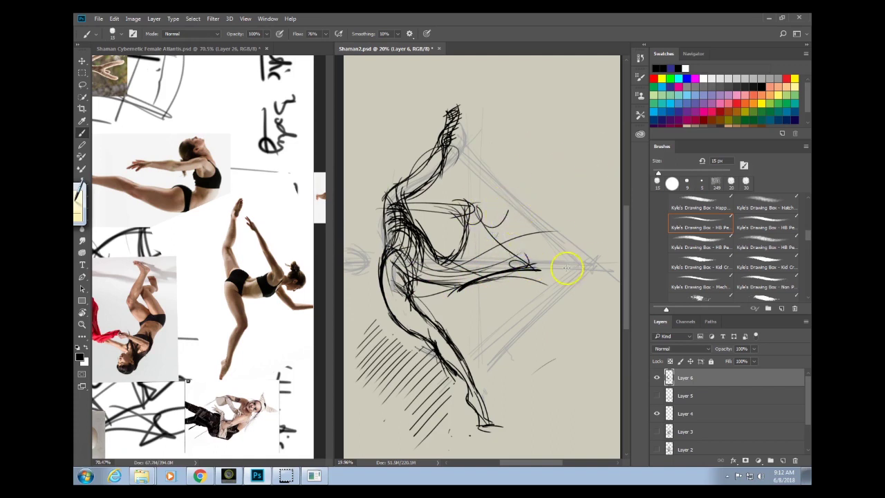
{"action": "mouse_move", "coordinate": [473, 213]}
{"action": "left_mouse_down"}
{"action": "mouse_move", "coordinate": [463, 283]}
{"action": "mouse_move", "coordinate": [500, 246]}
{"action": "mouse_move", "coordinate": [610, 267]}
{"action": "left_mouse_up"}
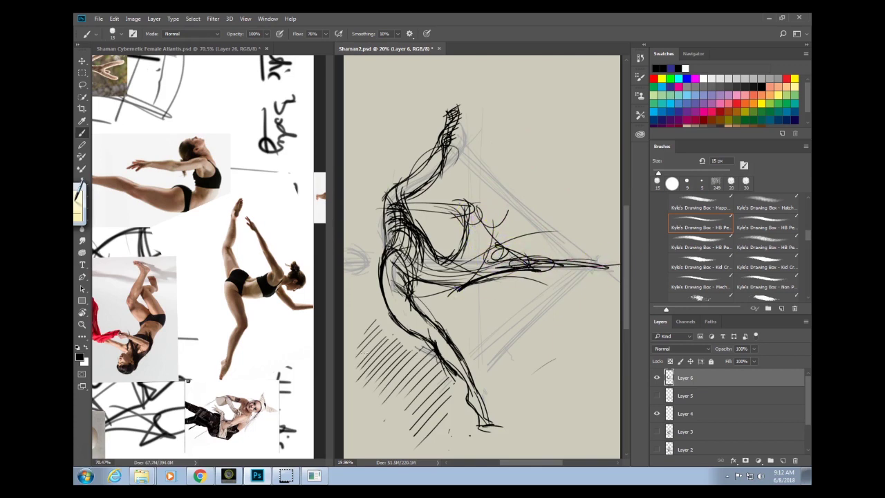
{"action": "mouse_move", "coordinate": [460, 122]}
{"action": "left_mouse_down"}
{"action": "mouse_move", "coordinate": [609, 266]}
{"action": "mouse_move", "coordinate": [486, 424]}
{"action": "left_mouse_up"}
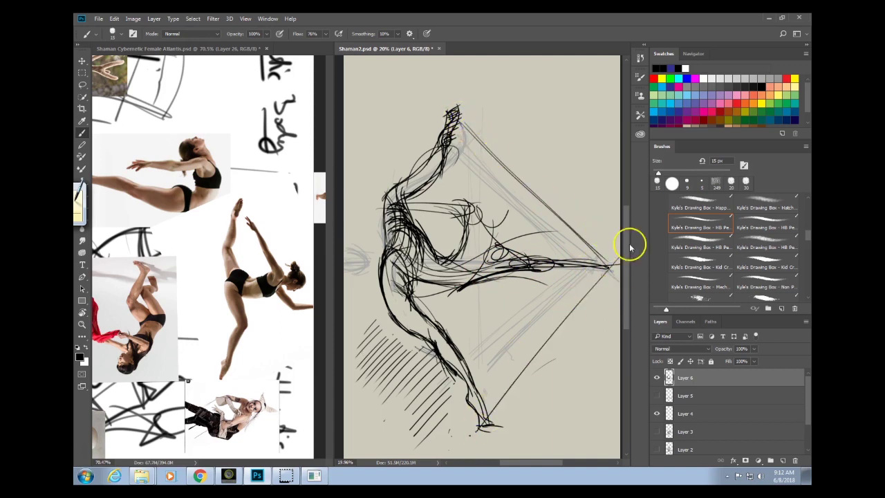
{"action": "left_click_drag", "start_coordinate": [543, 282], "coordinate": [518, 299]}
{"action": "left_click_drag", "start_coordinate": [572, 273], "coordinate": [483, 395]}
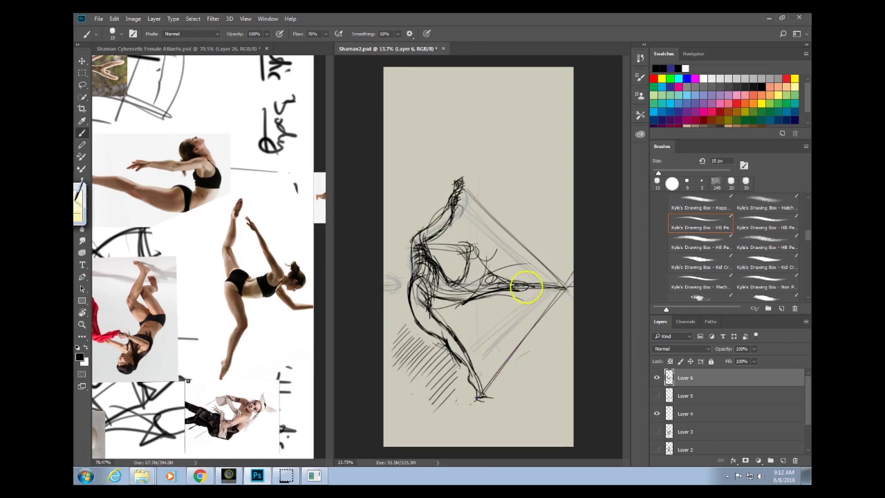
{"action": "mouse_move", "coordinate": [459, 186]}
{"action": "left_mouse_down"}
{"action": "mouse_move", "coordinate": [579, 294]}
{"action": "mouse_move", "coordinate": [536, 248]}
{"action": "left_mouse_up"}
Scale the figure sketch on Layer 6 down proportionally to about 76% with Free Transform.
{"action": "key", "text": "ctrl+t"}
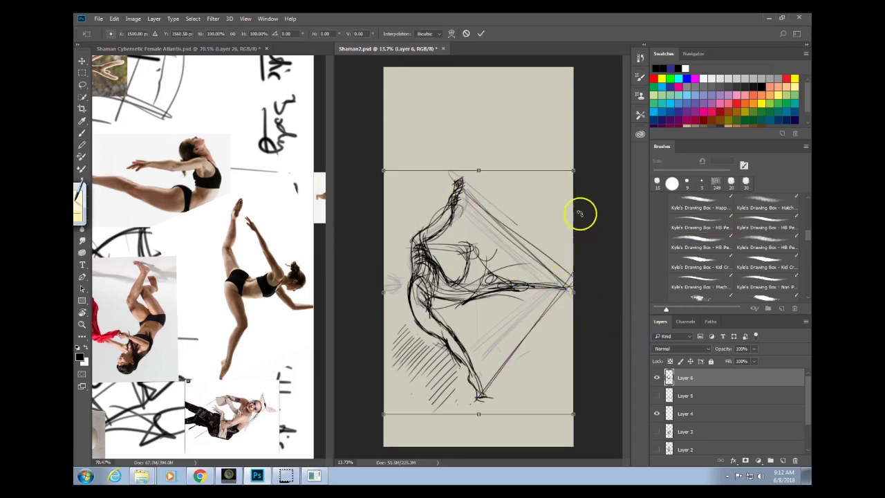
{"action": "left_click_drag", "start_coordinate": [576, 173], "coordinate": [545, 194]}
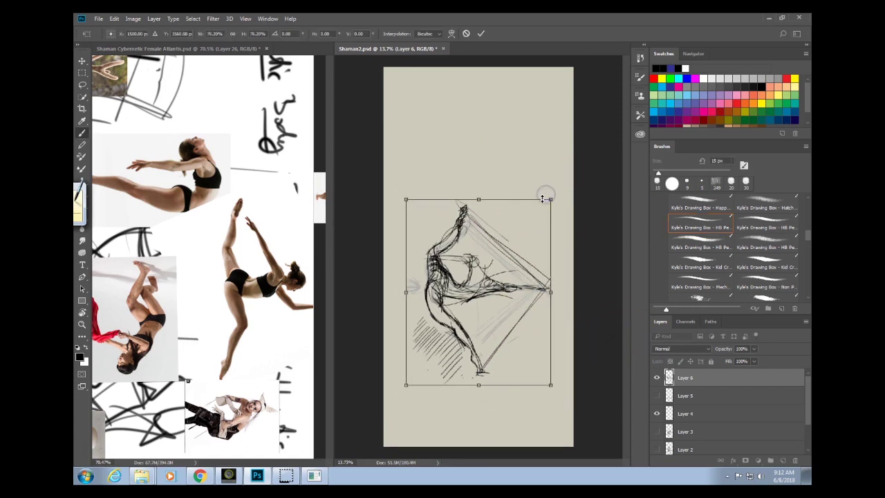
{"action": "key", "text": "Return"}
{"action": "scroll", "coordinate": [560, 323], "scroll_direction": "up", "scroll_amount": 2}
{"action": "scroll", "coordinate": [556, 323], "scroll_direction": "down", "scroll_amount": 2}
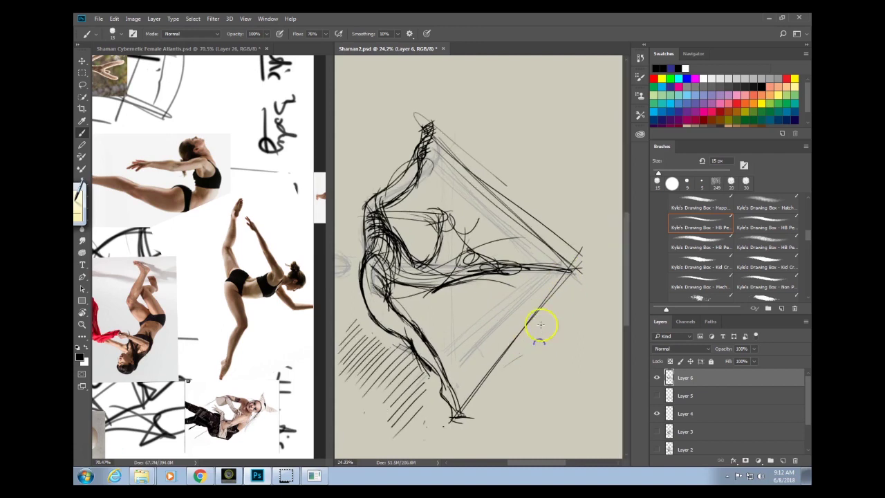
Draw the arrow over its guide with a straight shaft, a head beyond the hips, and a nock at the bowstring.
{"action": "left_click_drag", "start_coordinate": [549, 323], "coordinate": [519, 311]}
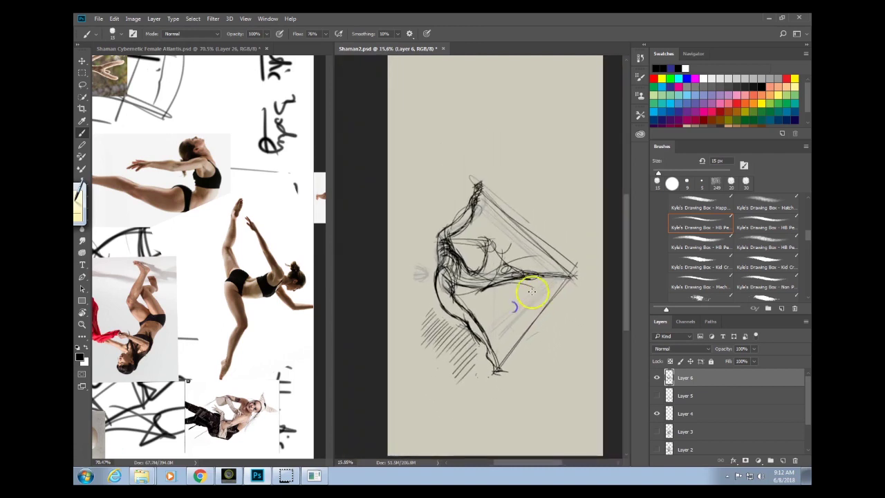
{"action": "left_click_drag", "start_coordinate": [379, 263], "coordinate": [592, 278]}
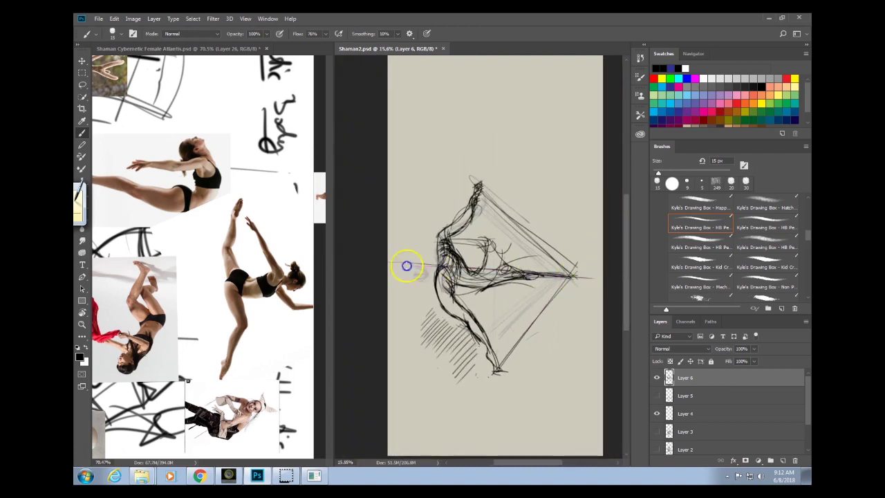
{"action": "mouse_move", "coordinate": [407, 265]}
{"action": "left_mouse_down"}
{"action": "mouse_move", "coordinate": [588, 278]}
{"action": "mouse_move", "coordinate": [419, 261]}
{"action": "mouse_move", "coordinate": [424, 274]}
{"action": "mouse_move", "coordinate": [421, 258]}
{"action": "mouse_move", "coordinate": [433, 264]}
{"action": "mouse_move", "coordinate": [417, 260]}
{"action": "mouse_move", "coordinate": [572, 277]}
{"action": "left_mouse_up"}
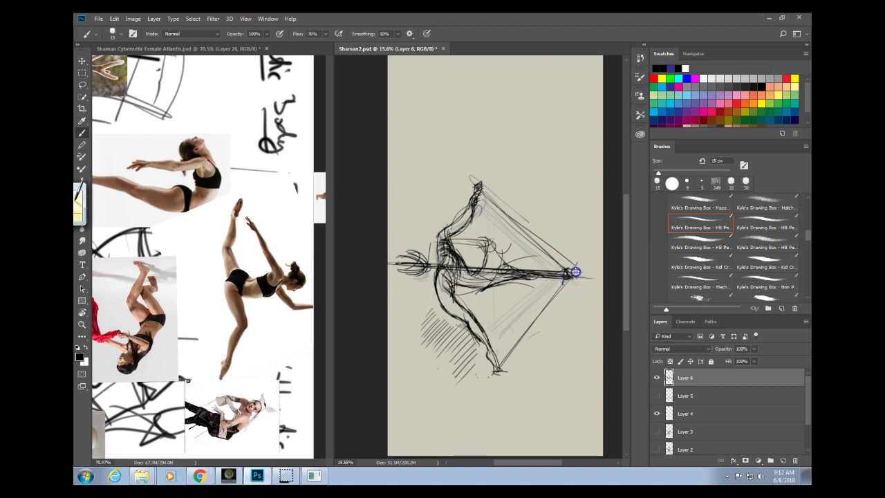
{"action": "left_click_drag", "start_coordinate": [570, 271], "coordinate": [539, 331]}
Define the waist and torso with darker strokes, and sketch the shoulders, neck and oval head above the arrow.
{"action": "left_click_drag", "start_coordinate": [507, 291], "coordinate": [531, 284]}
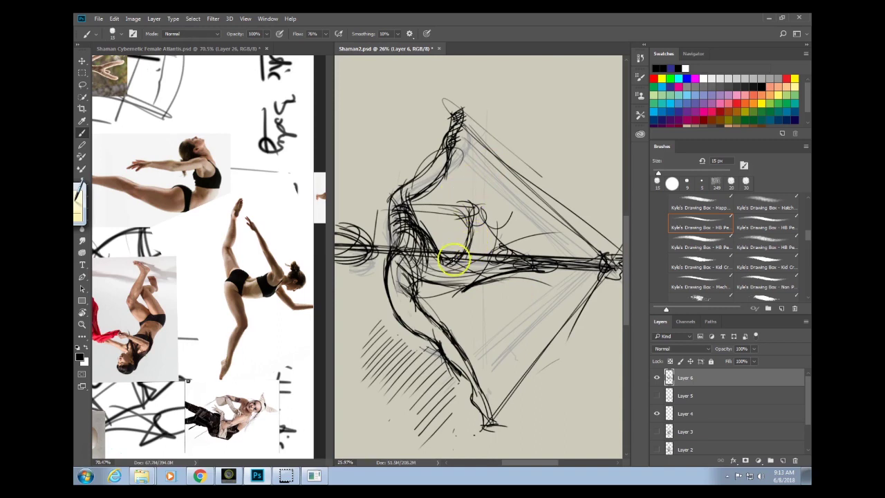
{"action": "left_click_drag", "start_coordinate": [442, 250], "coordinate": [443, 220]}
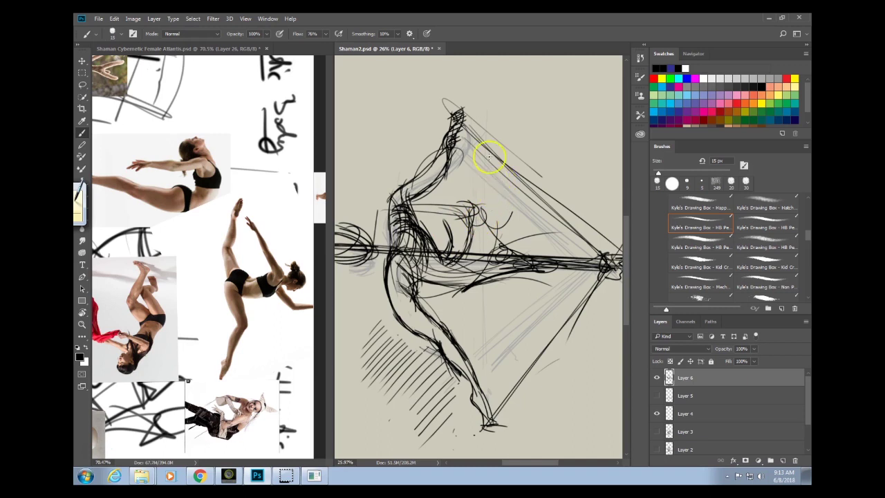
{"action": "mouse_move", "coordinate": [391, 225]}
{"action": "left_mouse_down"}
{"action": "mouse_move", "coordinate": [366, 247]}
{"action": "mouse_move", "coordinate": [389, 246]}
{"action": "left_mouse_up"}
{"action": "mouse_move", "coordinate": [403, 241]}
{"action": "left_mouse_down"}
{"action": "mouse_move", "coordinate": [433, 231]}
{"action": "mouse_move", "coordinate": [393, 254]}
{"action": "mouse_move", "coordinate": [482, 210]}
{"action": "mouse_move", "coordinate": [443, 231]}
{"action": "mouse_move", "coordinate": [457, 210]}
{"action": "mouse_move", "coordinate": [471, 221]}
{"action": "mouse_move", "coordinate": [498, 164]}
{"action": "mouse_move", "coordinate": [456, 210]}
{"action": "mouse_move", "coordinate": [471, 247]}
{"action": "mouse_move", "coordinate": [448, 268]}
{"action": "mouse_move", "coordinate": [467, 206]}
{"action": "mouse_move", "coordinate": [477, 242]}
{"action": "mouse_move", "coordinate": [498, 215]}
{"action": "mouse_move", "coordinate": [477, 206]}
{"action": "mouse_move", "coordinate": [499, 256]}
{"action": "mouse_move", "coordinate": [478, 214]}
{"action": "mouse_move", "coordinate": [480, 246]}
{"action": "mouse_move", "coordinate": [474, 205]}
{"action": "mouse_move", "coordinate": [506, 190]}
{"action": "mouse_move", "coordinate": [502, 212]}
{"action": "mouse_move", "coordinate": [505, 177]}
{"action": "mouse_move", "coordinate": [495, 175]}
{"action": "mouse_move", "coordinate": [491, 201]}
{"action": "mouse_move", "coordinate": [487, 192]}
{"action": "mouse_move", "coordinate": [518, 190]}
{"action": "mouse_move", "coordinate": [519, 208]}
{"action": "mouse_move", "coordinate": [519, 182]}
{"action": "mouse_move", "coordinate": [487, 186]}
{"action": "mouse_move", "coordinate": [512, 179]}
{"action": "mouse_move", "coordinate": [546, 133]}
{"action": "mouse_move", "coordinate": [494, 231]}
{"action": "mouse_move", "coordinate": [496, 215]}
{"action": "mouse_move", "coordinate": [519, 248]}
{"action": "mouse_move", "coordinate": [499, 219]}
{"action": "mouse_move", "coordinate": [502, 208]}
{"action": "mouse_move", "coordinate": [499, 237]}
{"action": "mouse_move", "coordinate": [516, 245]}
{"action": "mouse_move", "coordinate": [474, 275]}
{"action": "mouse_move", "coordinate": [510, 247]}
{"action": "left_mouse_up"}
{"action": "left_click", "coordinate": [497, 164]}
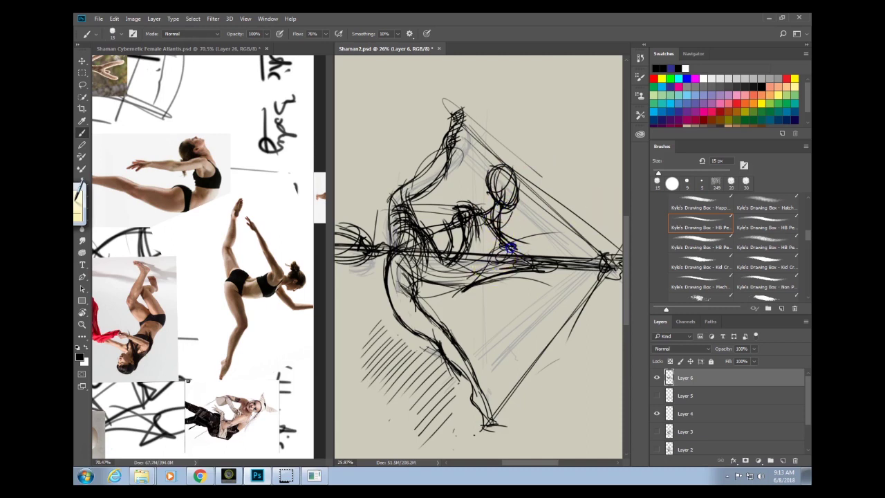
Erase the old curves beneath the arrow and sketch the arms from the shoulders, with a bent forearm crossing the shaft.
{"action": "mouse_move", "coordinate": [439, 275]}
{"action": "left_mouse_down"}
{"action": "mouse_move", "coordinate": [521, 278]}
{"action": "mouse_move", "coordinate": [484, 270]}
{"action": "mouse_move", "coordinate": [500, 289]}
{"action": "mouse_move", "coordinate": [545, 274]}
{"action": "left_mouse_up"}
{"action": "scroll", "coordinate": [532, 319], "scroll_direction": "down", "scroll_amount": 2}
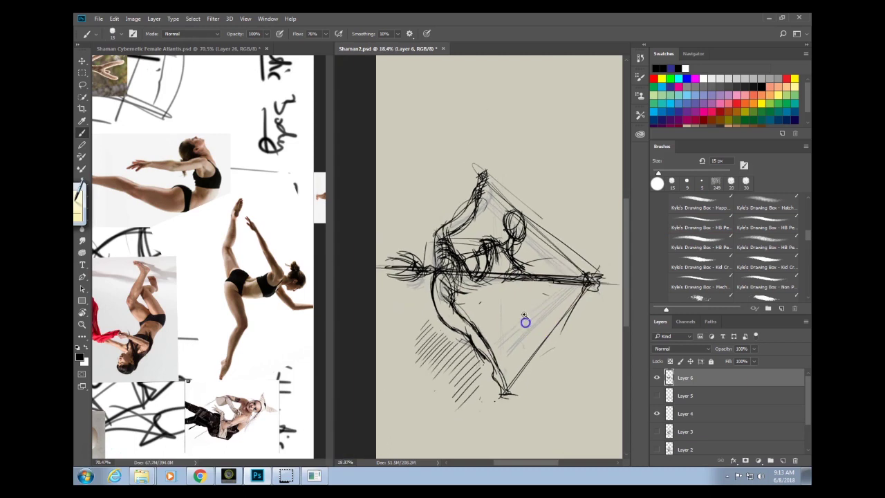
{"action": "mouse_move", "coordinate": [510, 253]}
{"action": "left_mouse_down"}
{"action": "mouse_move", "coordinate": [552, 272]}
{"action": "mouse_move", "coordinate": [525, 257]}
{"action": "mouse_move", "coordinate": [498, 272]}
{"action": "mouse_move", "coordinate": [592, 273]}
{"action": "left_mouse_up"}
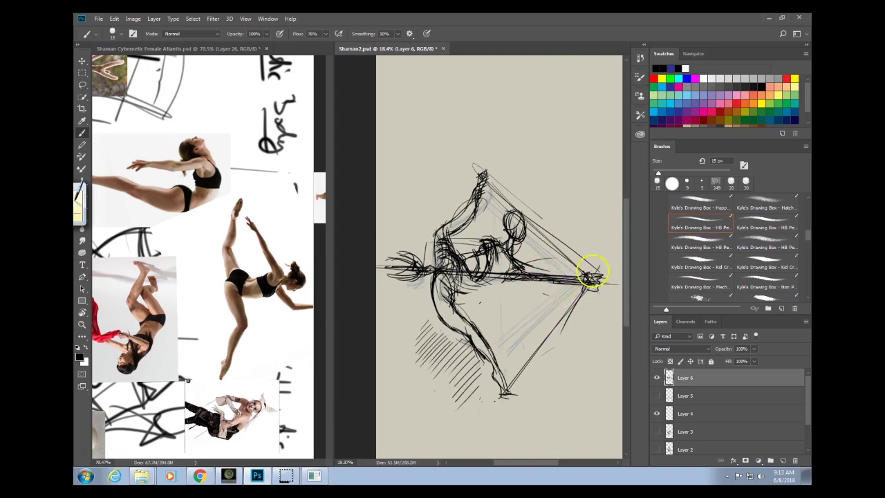
{"action": "left_click_drag", "start_coordinate": [534, 299], "coordinate": [511, 263]}
{"action": "mouse_move", "coordinate": [528, 297]}
{"action": "left_mouse_down"}
{"action": "mouse_move", "coordinate": [560, 281]}
{"action": "mouse_move", "coordinate": [524, 295]}
{"action": "mouse_move", "coordinate": [530, 272]}
{"action": "mouse_move", "coordinate": [562, 281]}
{"action": "mouse_move", "coordinate": [595, 262]}
{"action": "mouse_move", "coordinate": [613, 222]}
{"action": "mouse_move", "coordinate": [542, 287]}
{"action": "mouse_move", "coordinate": [585, 275]}
{"action": "mouse_move", "coordinate": [592, 287]}
{"action": "mouse_move", "coordinate": [561, 282]}
{"action": "mouse_move", "coordinate": [610, 226]}
{"action": "mouse_move", "coordinate": [581, 284]}
{"action": "mouse_move", "coordinate": [589, 258]}
{"action": "mouse_move", "coordinate": [569, 251]}
{"action": "left_mouse_up"}
{"action": "mouse_move", "coordinate": [476, 257]}
{"action": "left_mouse_down"}
{"action": "mouse_move", "coordinate": [452, 298]}
{"action": "mouse_move", "coordinate": [467, 299]}
{"action": "mouse_move", "coordinate": [465, 307]}
{"action": "mouse_move", "coordinate": [470, 292]}
{"action": "mouse_move", "coordinate": [502, 290]}
{"action": "mouse_move", "coordinate": [514, 262]}
{"action": "mouse_move", "coordinate": [499, 301]}
{"action": "left_mouse_up"}
{"action": "mouse_move", "coordinate": [513, 261]}
{"action": "left_mouse_down"}
{"action": "mouse_move", "coordinate": [527, 205]}
{"action": "mouse_move", "coordinate": [524, 290]}
{"action": "mouse_move", "coordinate": [536, 293]}
{"action": "mouse_move", "coordinate": [521, 280]}
{"action": "mouse_move", "coordinate": [552, 251]}
{"action": "mouse_move", "coordinate": [532, 298]}
{"action": "mouse_move", "coordinate": [558, 282]}
{"action": "mouse_move", "coordinate": [529, 293]}
{"action": "mouse_move", "coordinate": [562, 287]}
{"action": "mouse_move", "coordinate": [524, 298]}
{"action": "mouse_move", "coordinate": [570, 282]}
{"action": "mouse_move", "coordinate": [515, 252]}
{"action": "mouse_move", "coordinate": [527, 293]}
{"action": "left_mouse_up"}
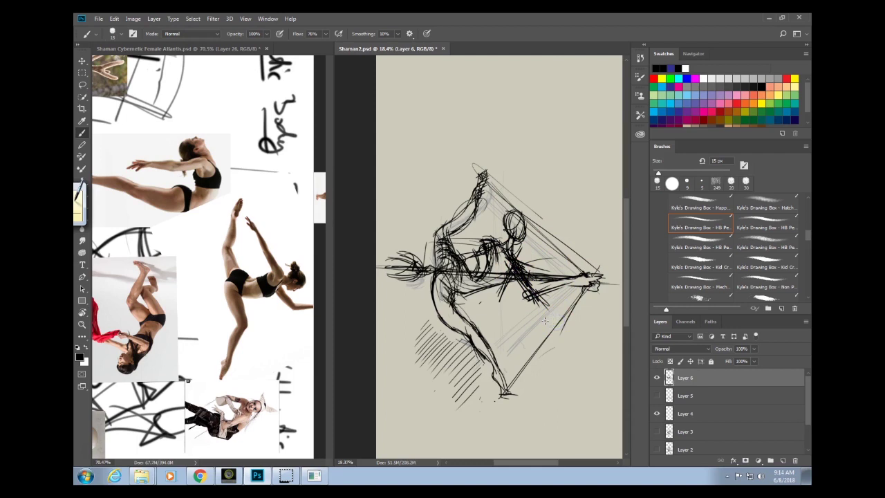
Hide Layer 6 and add a new empty layer above it for a fresh sketch.
{"action": "left_click", "coordinate": [657, 378]}
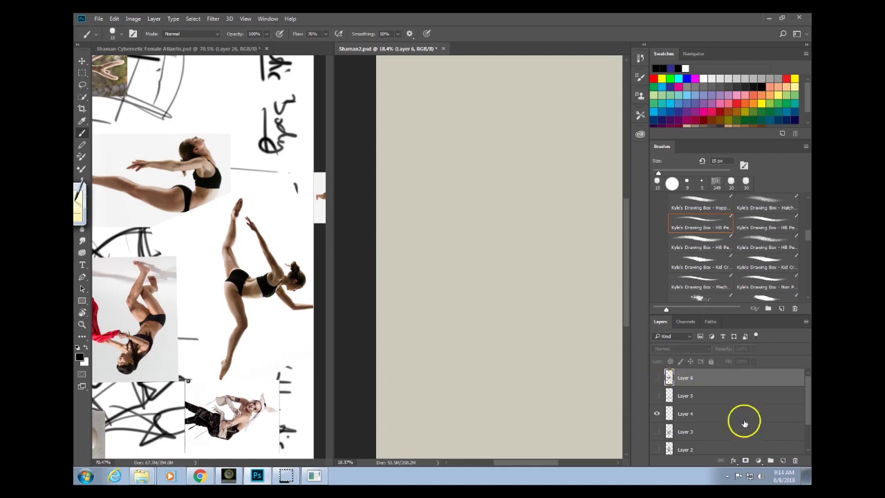
{"action": "left_click", "coordinate": [783, 461]}
{"action": "left_click_drag", "start_coordinate": [523, 349], "coordinate": [499, 351]}
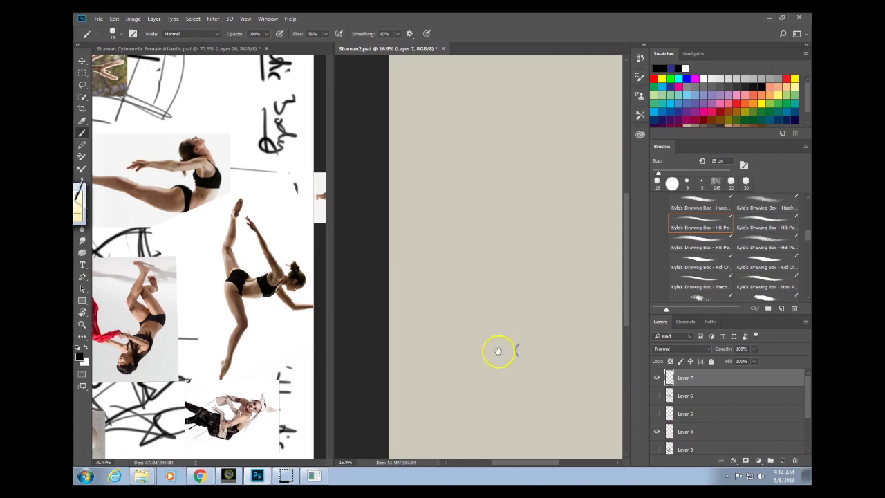
Rotate the reference board's view clockwise so the dancer poses sit diagonally, and switch back to the Brush tool.
{"action": "left_click", "coordinate": [296, 358]}
{"action": "left_click_drag", "start_coordinate": [260, 336], "coordinate": [246, 343]}
{"action": "scroll", "coordinate": [246, 343], "scroll_direction": "up", "scroll_amount": 1}
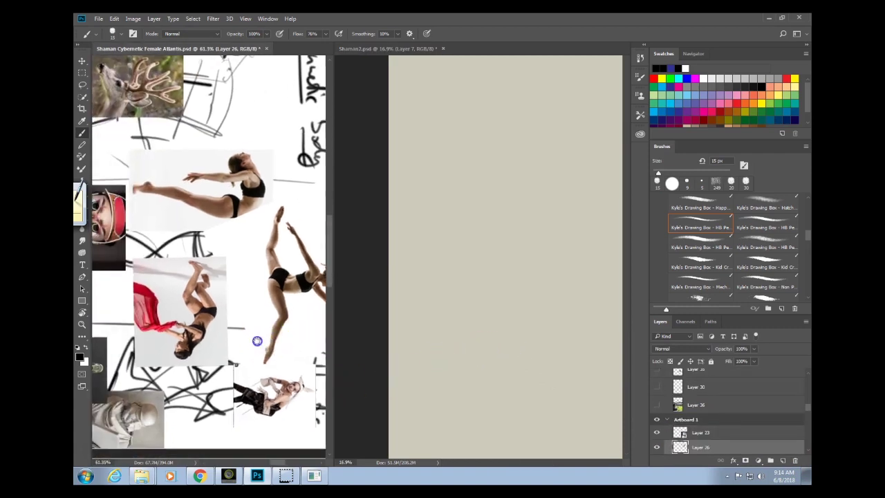
{"action": "key", "text": "r"}
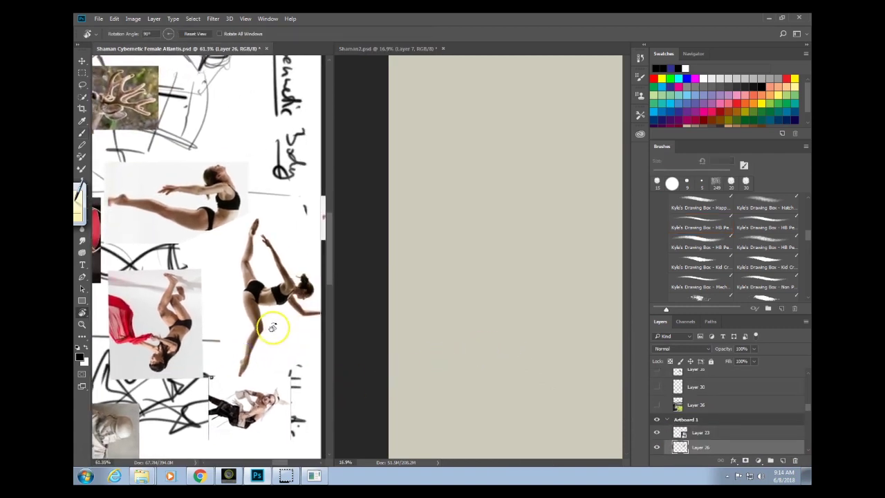
{"action": "left_click_drag", "start_coordinate": [274, 327], "coordinate": [182, 366]}
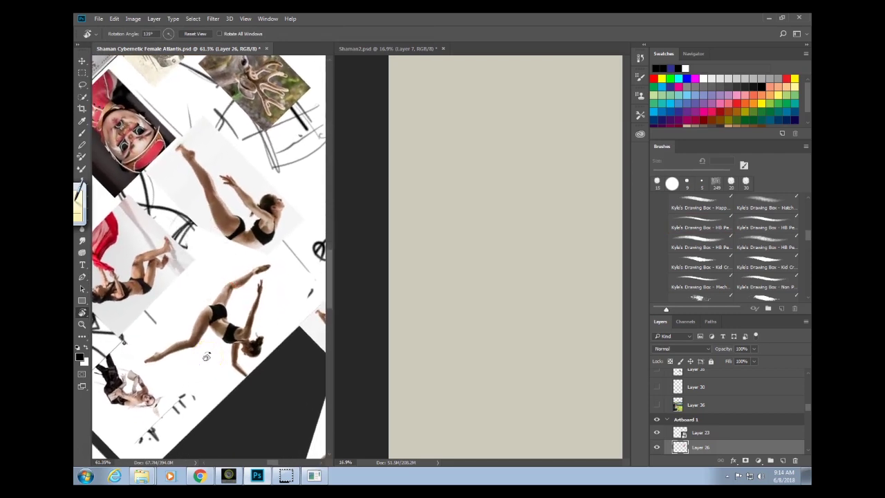
{"action": "left_click", "coordinate": [524, 371]}
{"action": "key", "text": "b"}
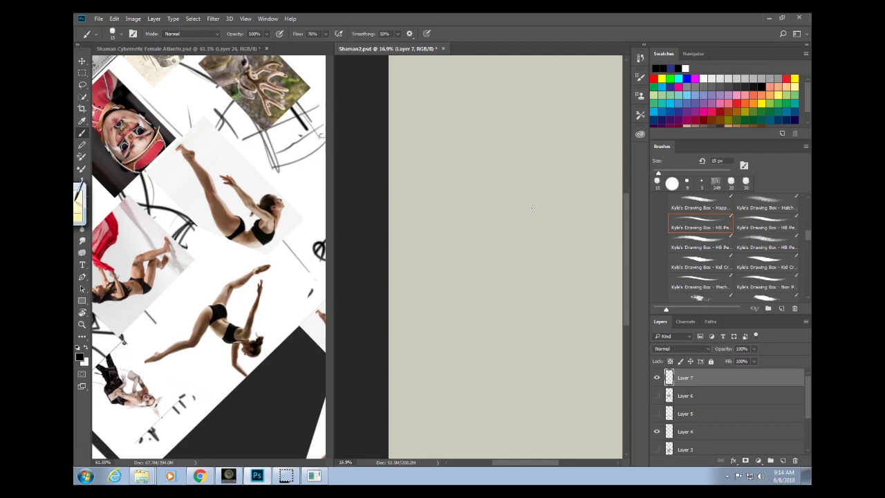
{"action": "left_click", "coordinate": [291, 322]}
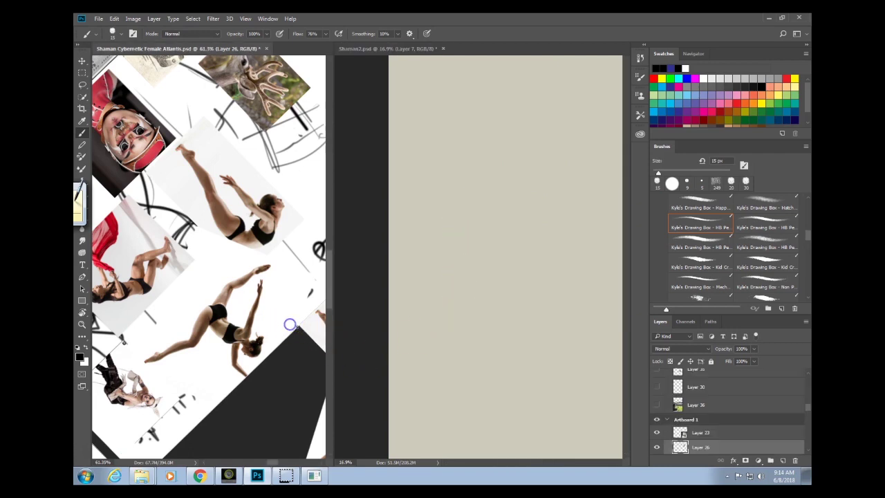
Rotate the reference board's view until the dancer photos stand upright, and frame the arching dancer with one raised leg.
{"action": "key", "text": "r"}
{"action": "left_click_drag", "start_coordinate": [290, 322], "coordinate": [194, 428]}
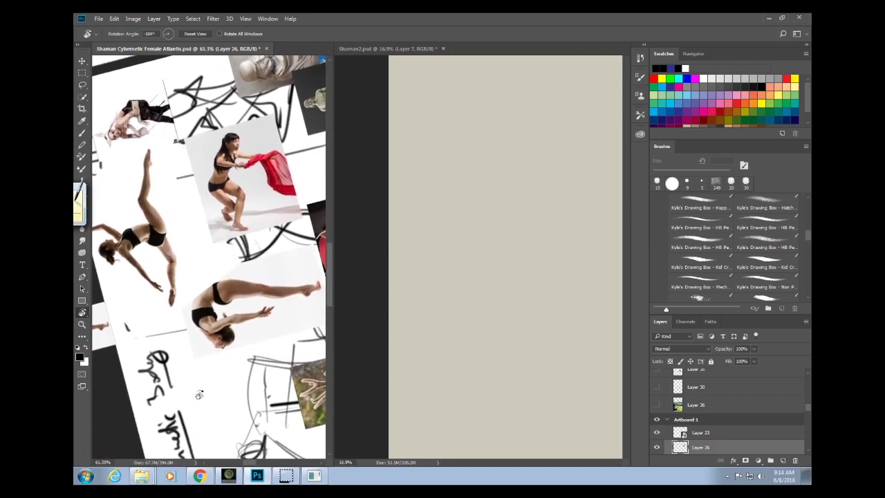
{"action": "left_click_drag", "start_coordinate": [198, 394], "coordinate": [243, 404]}
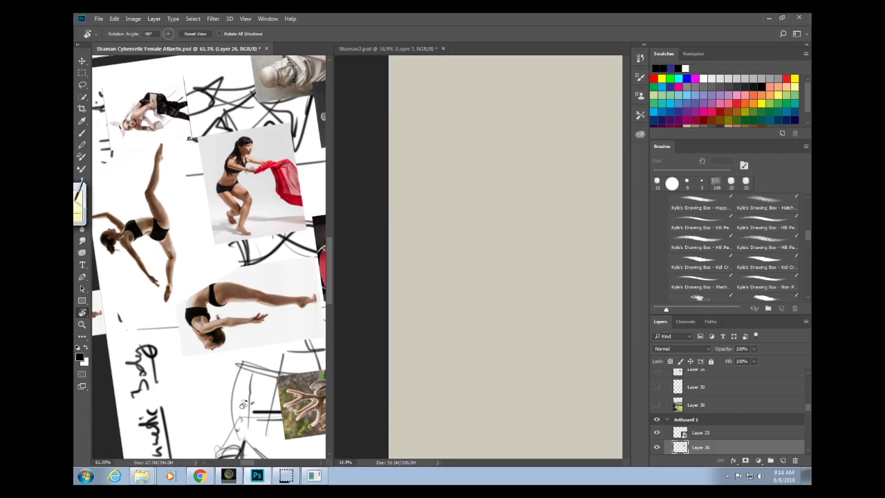
{"action": "left_click_drag", "start_coordinate": [272, 136], "coordinate": [296, 149]}
{"action": "left_click_drag", "start_coordinate": [286, 201], "coordinate": [235, 284]}
{"action": "left_click_drag", "start_coordinate": [301, 313], "coordinate": [174, 352]}
{"action": "left_click_drag", "start_coordinate": [253, 395], "coordinate": [259, 369]}
{"action": "scroll", "coordinate": [279, 286], "scroll_direction": "down", "scroll_amount": 3}
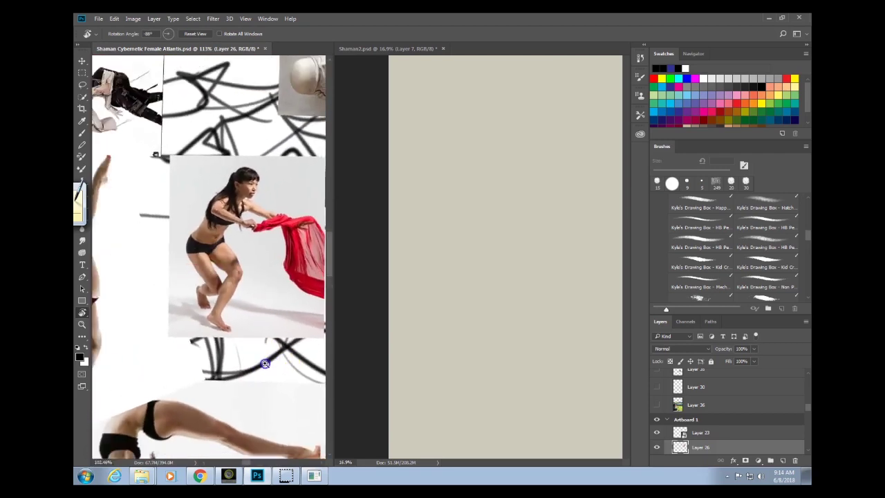
{"action": "scroll", "coordinate": [274, 300], "scroll_direction": "down", "scroll_amount": 3}
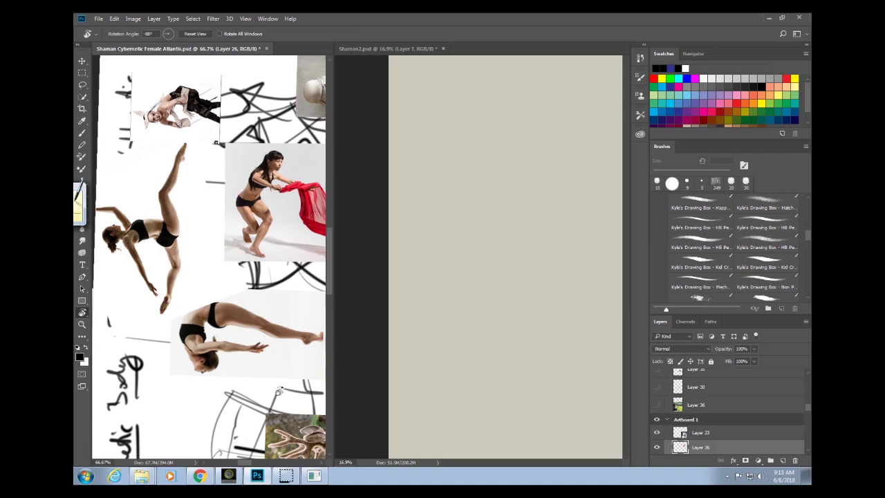
{"action": "left_click_drag", "start_coordinate": [278, 391], "coordinate": [238, 342]}
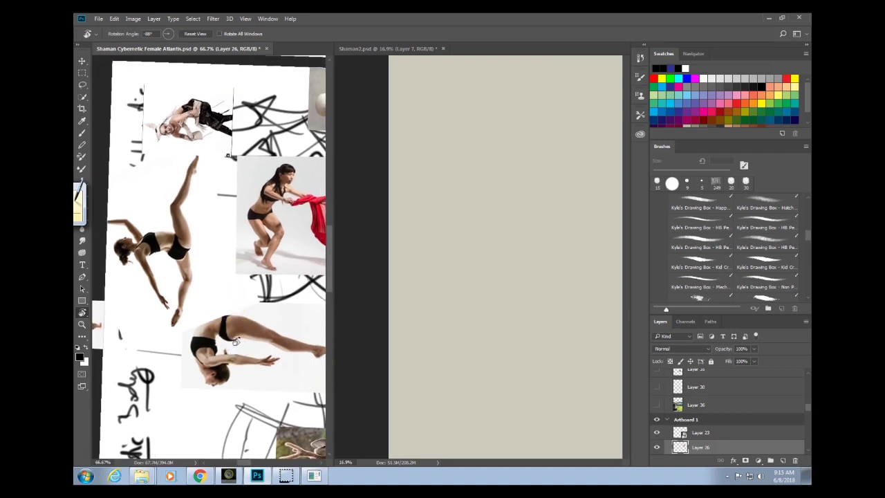
{"action": "mouse_move", "coordinate": [285, 281]}
{"action": "left_mouse_down"}
{"action": "mouse_move", "coordinate": [283, 300]}
{"action": "mouse_move", "coordinate": [258, 283]}
{"action": "mouse_move", "coordinate": [271, 282]}
{"action": "left_mouse_up"}
{"action": "left_click_drag", "start_coordinate": [266, 311], "coordinate": [288, 321]}
On Layer 7 of the shaman sketch, brush light gesture lines for the raised bent leg and the lower leg.
{"action": "left_click", "coordinate": [498, 263]}
{"action": "key", "text": "b"}
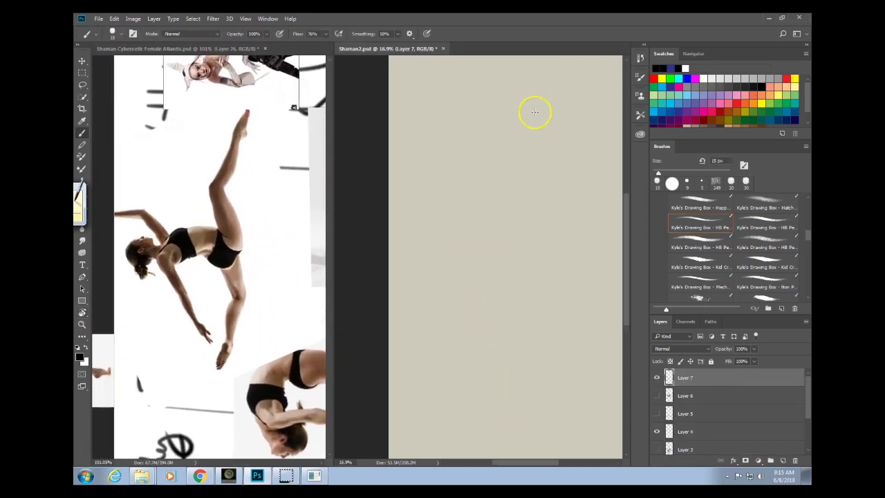
{"action": "mouse_move", "coordinate": [544, 83]}
{"action": "left_mouse_down"}
{"action": "mouse_move", "coordinate": [494, 180]}
{"action": "mouse_move", "coordinate": [511, 197]}
{"action": "left_mouse_up"}
{"action": "left_click_drag", "start_coordinate": [526, 245], "coordinate": [526, 255]}
{"action": "mouse_move", "coordinate": [488, 153]}
{"action": "left_mouse_down"}
{"action": "mouse_move", "coordinate": [541, 247]}
{"action": "mouse_move", "coordinate": [546, 316]}
{"action": "left_mouse_up"}
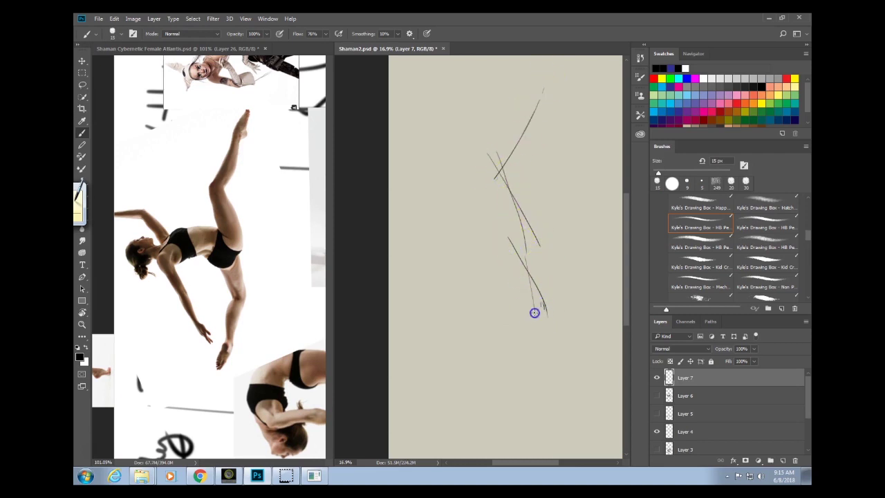
Sketch the arched torso, a head circle, the lower shin and gesture lines for the two arms.
{"action": "left_click_drag", "start_coordinate": [430, 238], "coordinate": [532, 260]}
{"action": "left_click_drag", "start_coordinate": [476, 239], "coordinate": [496, 244]}
{"action": "left_click_drag", "start_coordinate": [438, 242], "coordinate": [514, 376]}
{"action": "left_click_drag", "start_coordinate": [409, 241], "coordinate": [533, 247]}
{"action": "mouse_move", "coordinate": [531, 244]}
{"action": "left_mouse_down"}
{"action": "mouse_move", "coordinate": [427, 243]}
{"action": "mouse_move", "coordinate": [448, 233]}
{"action": "mouse_move", "coordinate": [430, 232]}
{"action": "mouse_move", "coordinate": [476, 220]}
{"action": "left_mouse_up"}
{"action": "left_click_drag", "start_coordinate": [421, 169], "coordinate": [470, 247]}
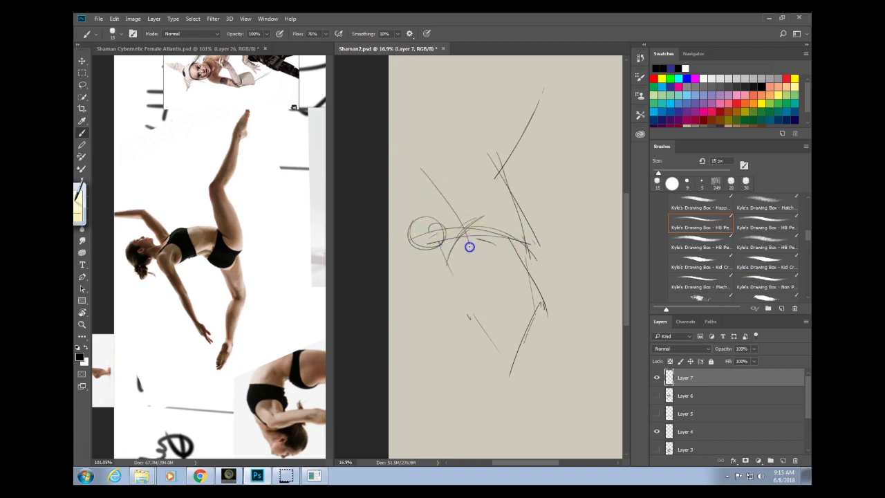
{"action": "left_click_drag", "start_coordinate": [446, 185], "coordinate": [389, 206]}
Draw a long vertical shaft with a foot placed against it, and outline the lower leg and the hips.
{"action": "left_click_drag", "start_coordinate": [492, 111], "coordinate": [501, 434]}
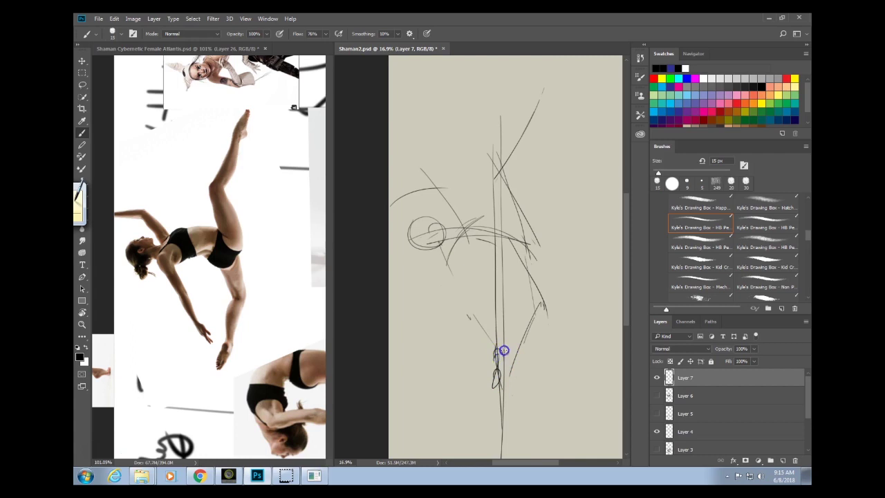
{"action": "left_click_drag", "start_coordinate": [504, 372], "coordinate": [537, 318]}
{"action": "mouse_move", "coordinate": [525, 279]}
{"action": "left_mouse_down"}
{"action": "mouse_move", "coordinate": [535, 312]}
{"action": "mouse_move", "coordinate": [518, 282]}
{"action": "left_mouse_up"}
{"action": "left_click_drag", "start_coordinate": [525, 247], "coordinate": [529, 291]}
{"action": "mouse_move", "coordinate": [523, 235]}
{"action": "left_mouse_down"}
{"action": "mouse_move", "coordinate": [519, 214]}
{"action": "mouse_move", "coordinate": [554, 227]}
{"action": "mouse_move", "coordinate": [540, 235]}
{"action": "mouse_move", "coordinate": [514, 215]}
{"action": "left_mouse_up"}
{"action": "mouse_move", "coordinate": [530, 247]}
{"action": "left_mouse_down"}
{"action": "mouse_move", "coordinate": [498, 224]}
{"action": "mouse_move", "coordinate": [528, 241]}
{"action": "left_mouse_up"}
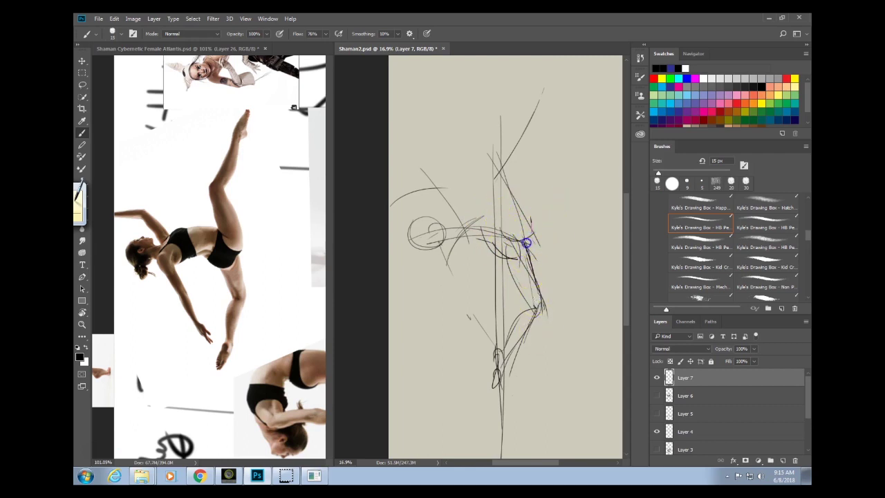
{"action": "left_click_drag", "start_coordinate": [505, 195], "coordinate": [514, 246]}
{"action": "mouse_move", "coordinate": [515, 199]}
{"action": "left_mouse_down"}
{"action": "mouse_move", "coordinate": [500, 200]}
{"action": "mouse_move", "coordinate": [514, 221]}
{"action": "mouse_move", "coordinate": [521, 191]}
{"action": "mouse_move", "coordinate": [533, 231]}
{"action": "mouse_move", "coordinate": [534, 217]}
{"action": "left_mouse_up"}
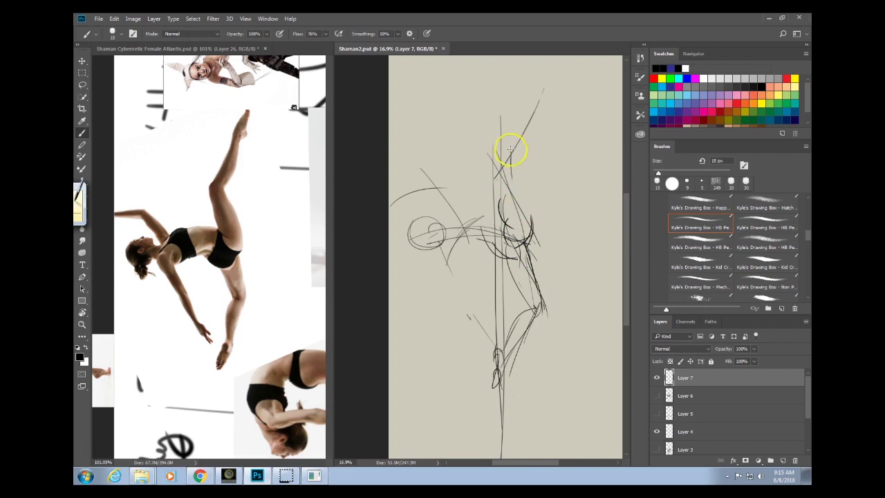
Mark the raised knee, extend the shaft, and add a looped shape at its base on a horizontal ground line.
{"action": "left_click_drag", "start_coordinate": [510, 149], "coordinate": [513, 181]}
{"action": "left_click_drag", "start_coordinate": [500, 146], "coordinate": [514, 204]}
{"action": "mouse_move", "coordinate": [506, 106]}
{"action": "left_mouse_down"}
{"action": "mouse_move", "coordinate": [506, 164]}
{"action": "mouse_move", "coordinate": [507, 98]}
{"action": "mouse_move", "coordinate": [506, 417]}
{"action": "mouse_move", "coordinate": [491, 411]}
{"action": "mouse_move", "coordinate": [488, 437]}
{"action": "mouse_move", "coordinate": [493, 417]}
{"action": "mouse_move", "coordinate": [512, 404]}
{"action": "left_mouse_up"}
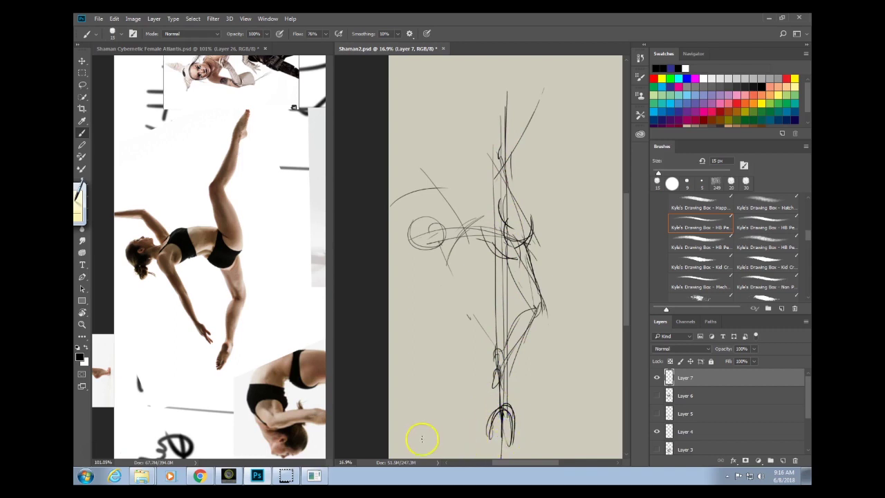
{"action": "left_click_drag", "start_coordinate": [378, 438], "coordinate": [626, 444]}
{"action": "left_click_drag", "start_coordinate": [494, 414], "coordinate": [490, 446]}
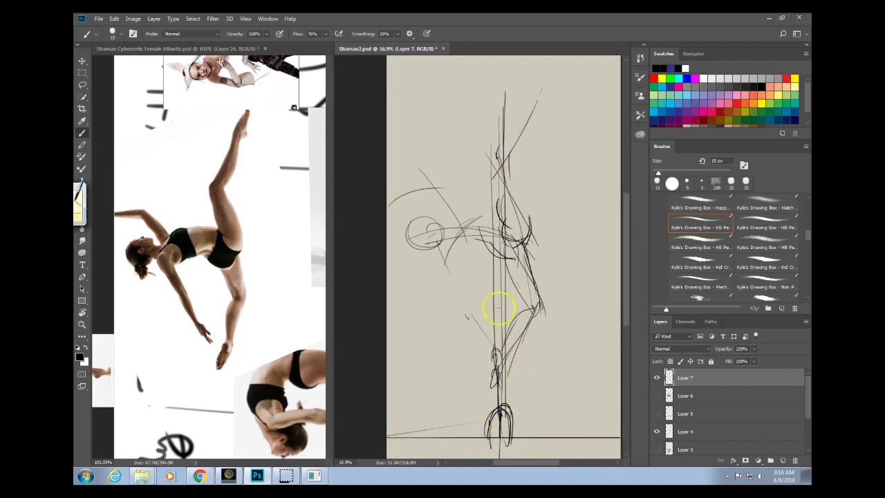
Darken the lower leg from foot to thigh with bolder contours, and reinforce the curve under the belly.
{"action": "mouse_move", "coordinate": [494, 358]}
{"action": "left_mouse_down"}
{"action": "mouse_move", "coordinate": [530, 316]}
{"action": "mouse_move", "coordinate": [494, 348]}
{"action": "mouse_move", "coordinate": [491, 340]}
{"action": "mouse_move", "coordinate": [501, 412]}
{"action": "left_mouse_up"}
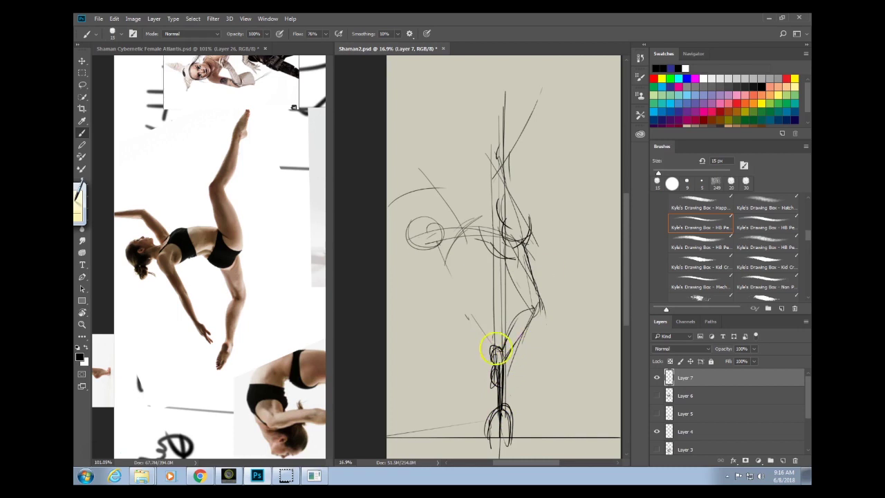
{"action": "left_click_drag", "start_coordinate": [499, 350], "coordinate": [542, 304]}
{"action": "mouse_move", "coordinate": [499, 355]}
{"action": "left_mouse_down"}
{"action": "mouse_move", "coordinate": [569, 262]}
{"action": "mouse_move", "coordinate": [527, 265]}
{"action": "mouse_move", "coordinate": [502, 240]}
{"action": "mouse_move", "coordinate": [525, 314]}
{"action": "left_mouse_up"}
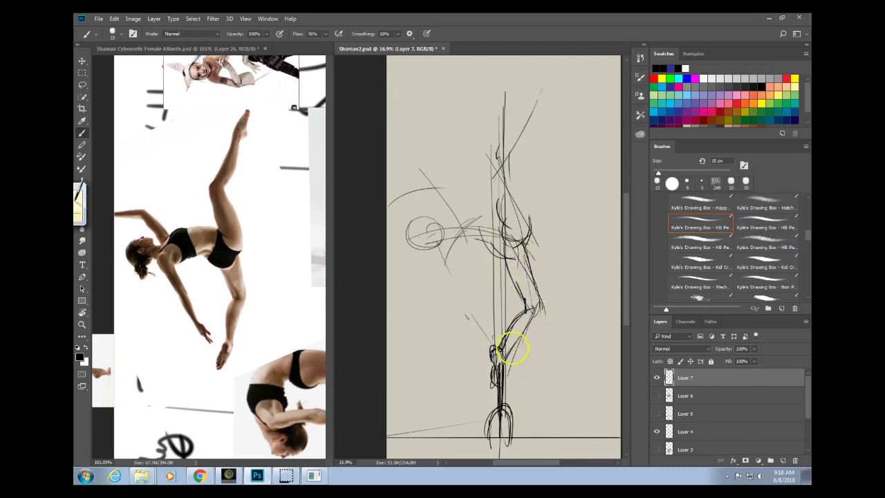
{"action": "mouse_move", "coordinate": [492, 373]}
{"action": "left_mouse_down"}
{"action": "mouse_move", "coordinate": [530, 310]}
{"action": "mouse_move", "coordinate": [543, 304]}
{"action": "left_mouse_up"}
{"action": "mouse_move", "coordinate": [512, 351]}
{"action": "left_mouse_down"}
{"action": "mouse_move", "coordinate": [543, 288]}
{"action": "mouse_move", "coordinate": [543, 308]}
{"action": "left_mouse_up"}
{"action": "left_click_drag", "start_coordinate": [524, 243], "coordinate": [538, 296]}
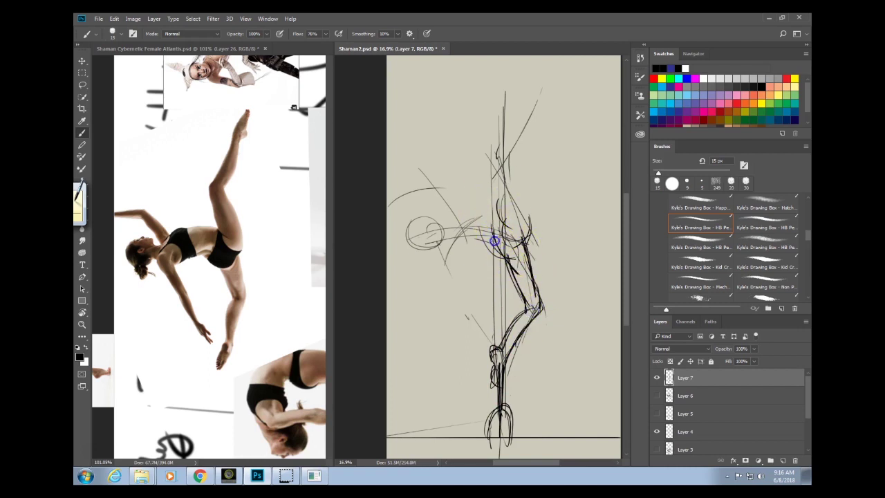
{"action": "mouse_move", "coordinate": [496, 240]}
{"action": "left_mouse_down"}
{"action": "mouse_move", "coordinate": [460, 244]}
{"action": "mouse_move", "coordinate": [509, 242]}
{"action": "mouse_move", "coordinate": [502, 230]}
{"action": "mouse_move", "coordinate": [516, 258]}
{"action": "left_mouse_up"}
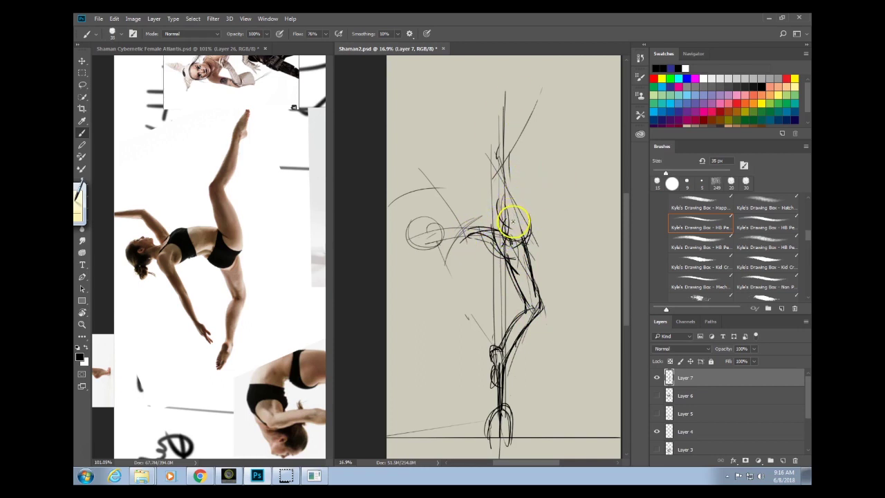
Shade the hips and thigh with a 60 px brush, and draw the arm reaching down to the shaft.
{"action": "left_click_drag", "start_coordinate": [514, 214], "coordinate": [513, 209]}
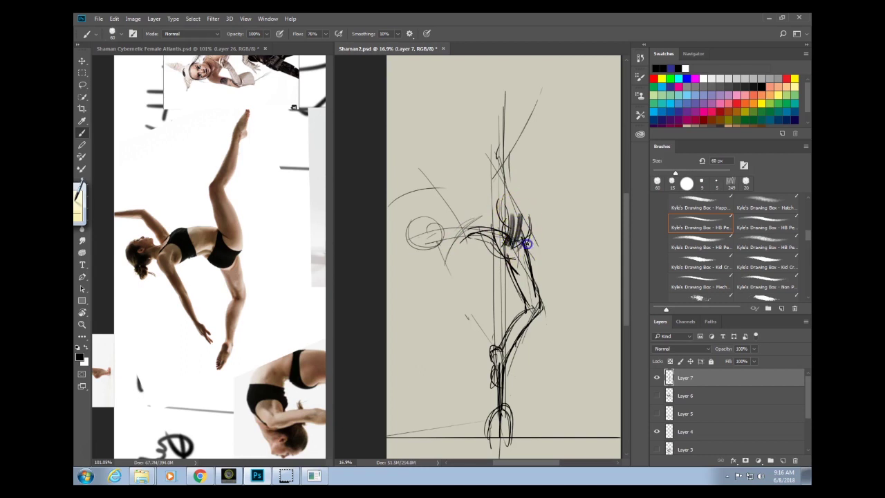
{"action": "left_click_drag", "start_coordinate": [525, 261], "coordinate": [522, 257]}
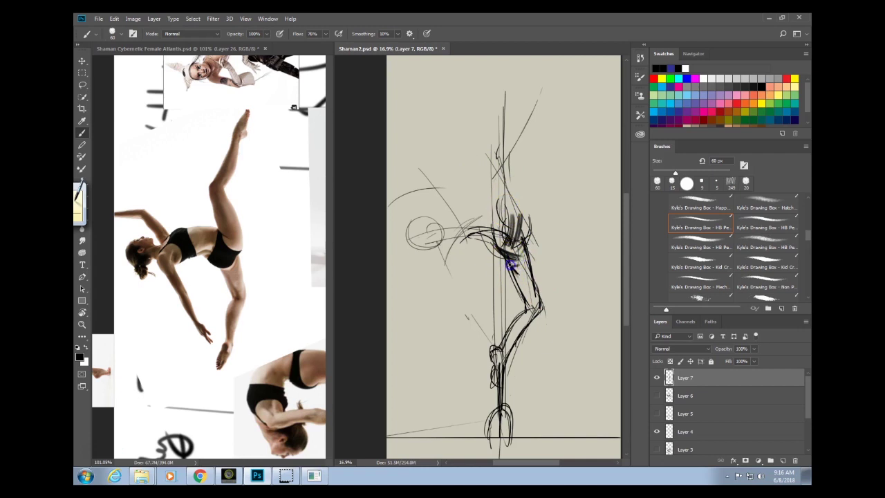
{"action": "mouse_move", "coordinate": [513, 272]}
{"action": "left_mouse_down"}
{"action": "mouse_move", "coordinate": [527, 275]}
{"action": "mouse_move", "coordinate": [520, 256]}
{"action": "mouse_move", "coordinate": [542, 225]}
{"action": "left_mouse_up"}
{"action": "mouse_move", "coordinate": [513, 255]}
{"action": "left_mouse_down"}
{"action": "mouse_move", "coordinate": [480, 261]}
{"action": "mouse_move", "coordinate": [506, 234]}
{"action": "mouse_move", "coordinate": [458, 245]}
{"action": "mouse_move", "coordinate": [467, 251]}
{"action": "mouse_move", "coordinate": [469, 228]}
{"action": "mouse_move", "coordinate": [438, 247]}
{"action": "mouse_move", "coordinate": [475, 250]}
{"action": "mouse_move", "coordinate": [470, 264]}
{"action": "mouse_move", "coordinate": [444, 239]}
{"action": "mouse_move", "coordinate": [469, 295]}
{"action": "mouse_move", "coordinate": [456, 218]}
{"action": "mouse_move", "coordinate": [488, 267]}
{"action": "mouse_move", "coordinate": [491, 291]}
{"action": "mouse_move", "coordinate": [476, 213]}
{"action": "mouse_move", "coordinate": [491, 268]}
{"action": "mouse_move", "coordinate": [494, 250]}
{"action": "mouse_move", "coordinate": [486, 270]}
{"action": "mouse_move", "coordinate": [469, 253]}
{"action": "mouse_move", "coordinate": [471, 276]}
{"action": "mouse_move", "coordinate": [456, 245]}
{"action": "mouse_move", "coordinate": [463, 284]}
{"action": "mouse_move", "coordinate": [460, 247]}
{"action": "mouse_move", "coordinate": [479, 234]}
{"action": "mouse_move", "coordinate": [494, 178]}
{"action": "mouse_move", "coordinate": [462, 229]}
{"action": "mouse_move", "coordinate": [461, 291]}
{"action": "mouse_move", "coordinate": [444, 255]}
{"action": "mouse_move", "coordinate": [491, 326]}
{"action": "mouse_move", "coordinate": [459, 287]}
{"action": "mouse_move", "coordinate": [497, 355]}
{"action": "mouse_move", "coordinate": [470, 313]}
{"action": "mouse_move", "coordinate": [477, 313]}
{"action": "mouse_move", "coordinate": [464, 285]}
{"action": "mouse_move", "coordinate": [507, 350]}
{"action": "left_mouse_up"}
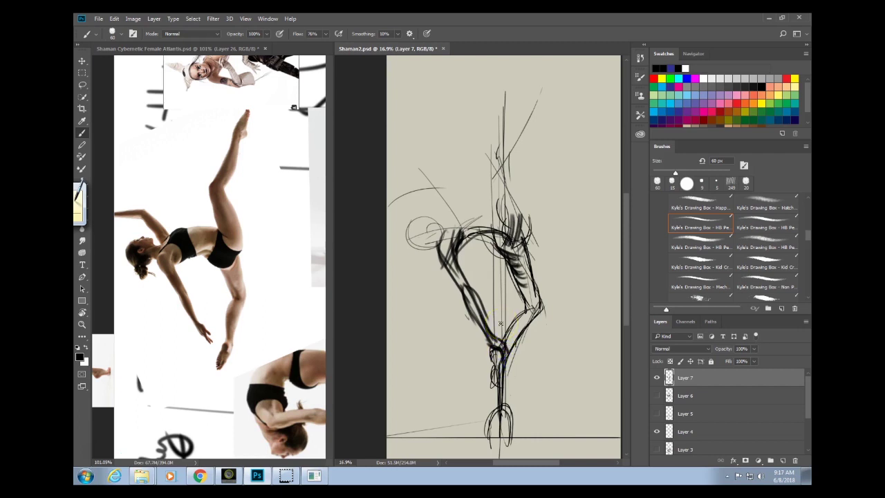
Reduce the brush to 40 px and define the head, the back and the raised leg bending up along the shaft.
{"action": "key", "text": "bracketleft"}
{"action": "key", "text": "bracketleft"}
{"action": "mouse_move", "coordinate": [437, 244]}
{"action": "left_mouse_down"}
{"action": "mouse_move", "coordinate": [421, 242]}
{"action": "mouse_move", "coordinate": [436, 235]}
{"action": "mouse_move", "coordinate": [413, 239]}
{"action": "mouse_move", "coordinate": [431, 242]}
{"action": "mouse_move", "coordinate": [424, 247]}
{"action": "mouse_move", "coordinate": [409, 239]}
{"action": "mouse_move", "coordinate": [428, 225]}
{"action": "mouse_move", "coordinate": [421, 217]}
{"action": "mouse_move", "coordinate": [431, 198]}
{"action": "mouse_move", "coordinate": [434, 222]}
{"action": "mouse_move", "coordinate": [478, 204]}
{"action": "mouse_move", "coordinate": [510, 215]}
{"action": "mouse_move", "coordinate": [461, 200]}
{"action": "mouse_move", "coordinate": [511, 215]}
{"action": "left_mouse_up"}
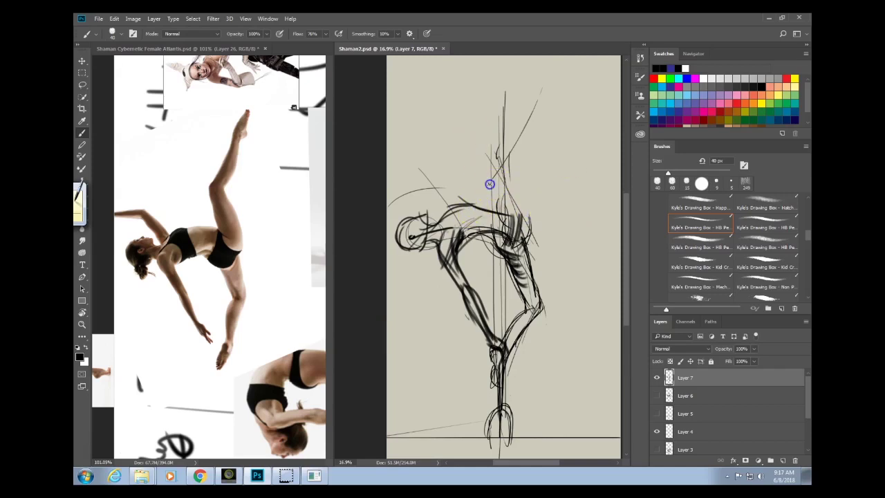
{"action": "mouse_move", "coordinate": [490, 184]}
{"action": "left_mouse_down"}
{"action": "mouse_move", "coordinate": [507, 231]}
{"action": "mouse_move", "coordinate": [530, 238]}
{"action": "mouse_move", "coordinate": [512, 238]}
{"action": "mouse_move", "coordinate": [523, 239]}
{"action": "mouse_move", "coordinate": [516, 238]}
{"action": "mouse_move", "coordinate": [511, 188]}
{"action": "mouse_move", "coordinate": [490, 157]}
{"action": "mouse_move", "coordinate": [511, 177]}
{"action": "mouse_move", "coordinate": [511, 195]}
{"action": "mouse_move", "coordinate": [493, 158]}
{"action": "mouse_move", "coordinate": [522, 225]}
{"action": "mouse_move", "coordinate": [493, 165]}
{"action": "mouse_move", "coordinate": [478, 157]}
{"action": "mouse_move", "coordinate": [503, 228]}
{"action": "left_mouse_up"}
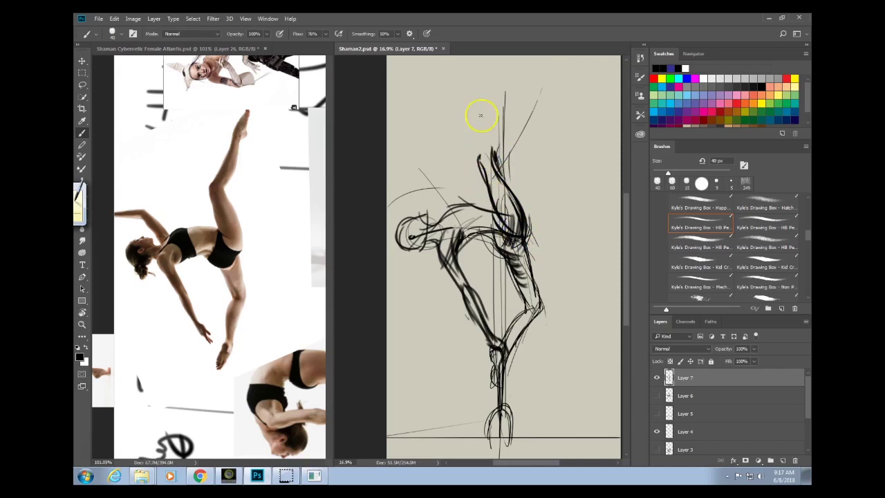
{"action": "mouse_move", "coordinate": [479, 156]}
{"action": "left_mouse_down"}
{"action": "mouse_move", "coordinate": [500, 103]}
{"action": "mouse_move", "coordinate": [499, 162]}
{"action": "mouse_move", "coordinate": [496, 152]}
{"action": "left_mouse_up"}
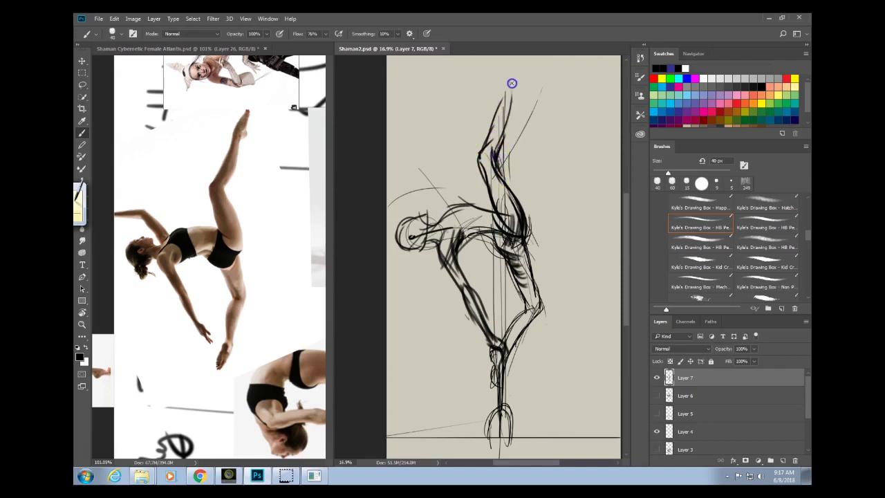
{"action": "left_click_drag", "start_coordinate": [500, 108], "coordinate": [505, 161]}
Redraw the vertical shaft with two dark parallel lines from above the raised foot down to its base.
{"action": "left_click_drag", "start_coordinate": [504, 62], "coordinate": [507, 177]}
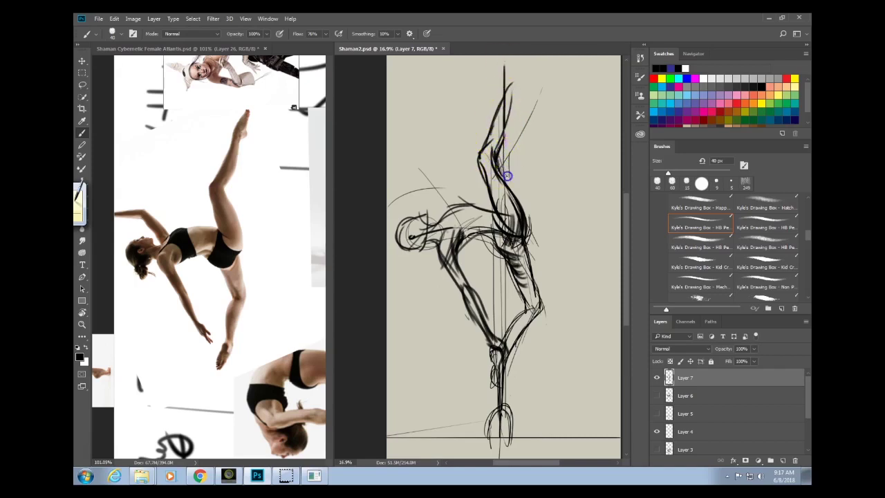
{"action": "left_click_drag", "start_coordinate": [502, 64], "coordinate": [500, 118]}
{"action": "left_click_drag", "start_coordinate": [504, 237], "coordinate": [505, 239]}
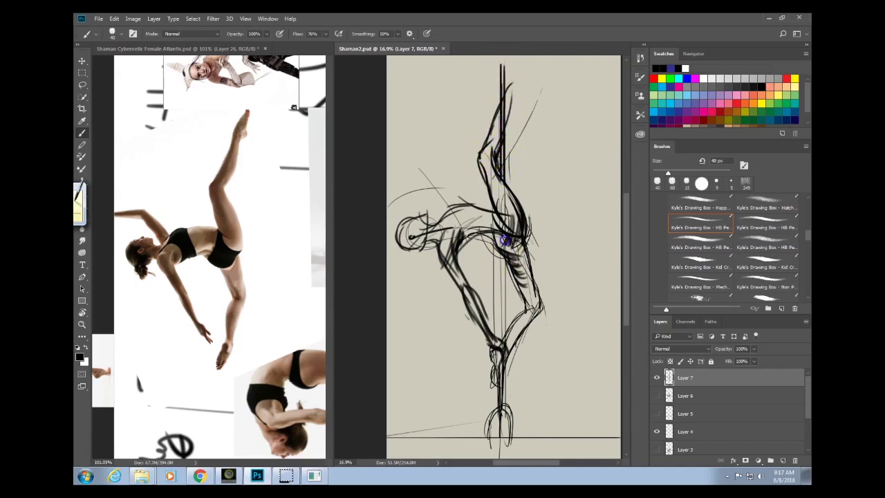
{"action": "left_click_drag", "start_coordinate": [503, 297], "coordinate": [502, 345]}
{"action": "left_click_drag", "start_coordinate": [498, 247], "coordinate": [499, 409]}
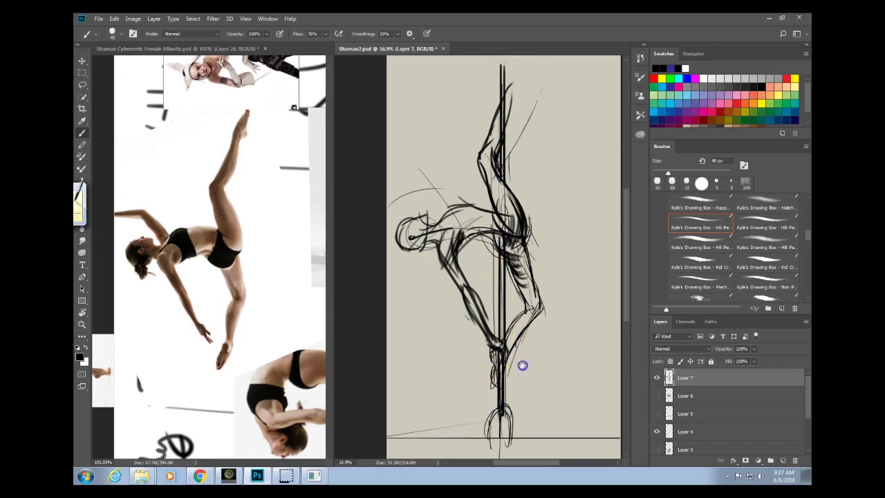
Draw the raised pointed foot at the shaft's upper end, and lighten the shaft where it crosses the raised leg.
{"action": "left_click_drag", "start_coordinate": [524, 365], "coordinate": [530, 408]}
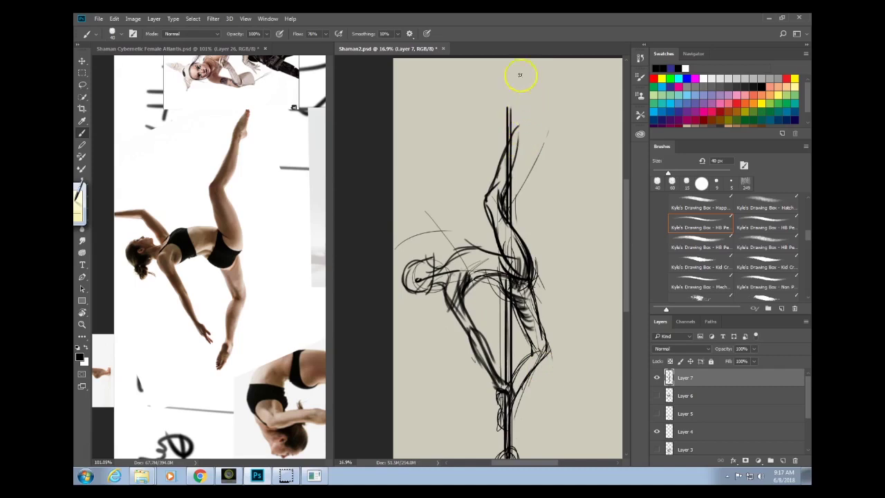
{"action": "left_click_drag", "start_coordinate": [512, 141], "coordinate": [511, 126]}
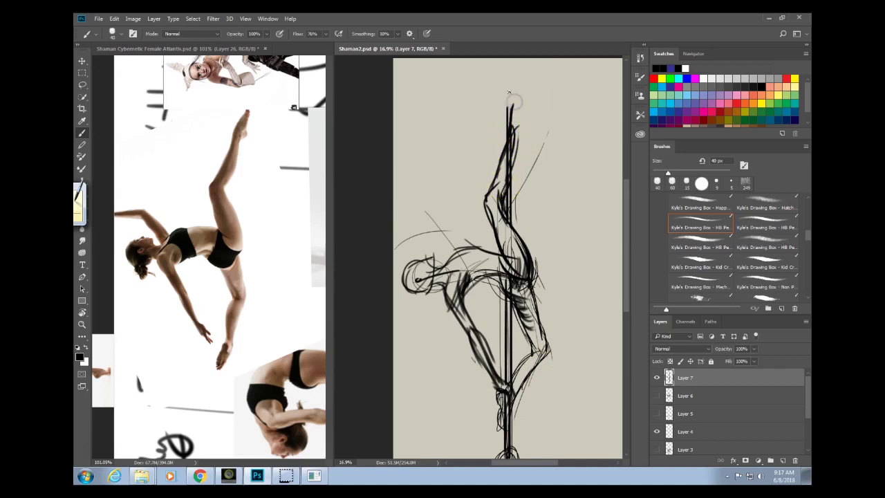
{"action": "left_click_drag", "start_coordinate": [509, 119], "coordinate": [497, 214]}
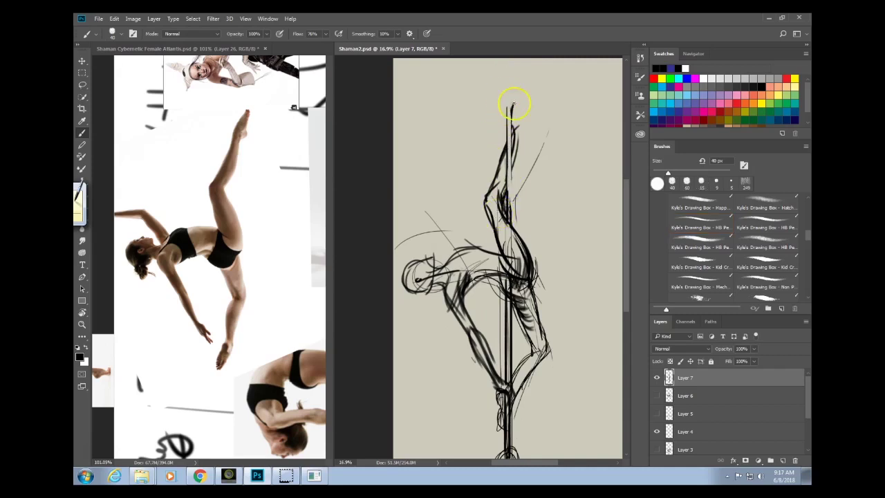
{"action": "left_click_drag", "start_coordinate": [519, 122], "coordinate": [507, 101]}
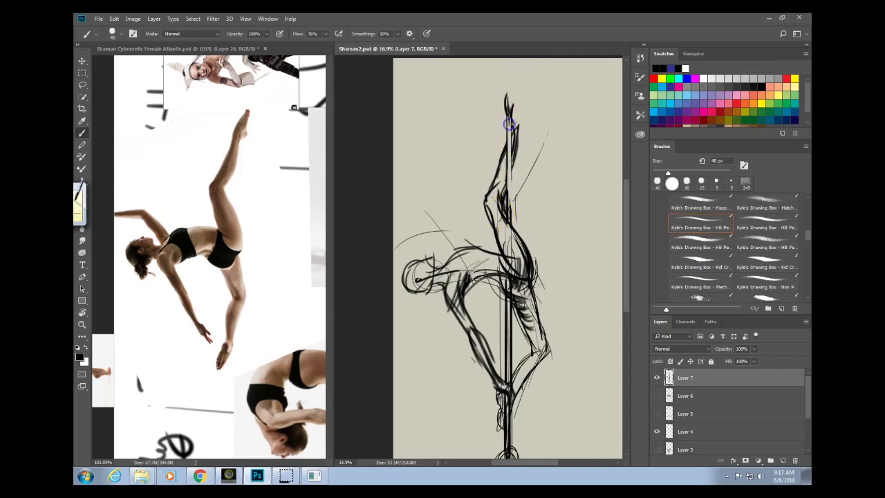
{"action": "mouse_move", "coordinate": [516, 114]}
{"action": "left_mouse_down"}
{"action": "mouse_move", "coordinate": [509, 95]}
{"action": "mouse_move", "coordinate": [515, 135]}
{"action": "left_mouse_up"}
Scale the figure sketch on Layer 7 down to about 91%, leaving more space above and beside it.
{"action": "scroll", "coordinate": [558, 316], "scroll_direction": "down", "scroll_amount": 2}
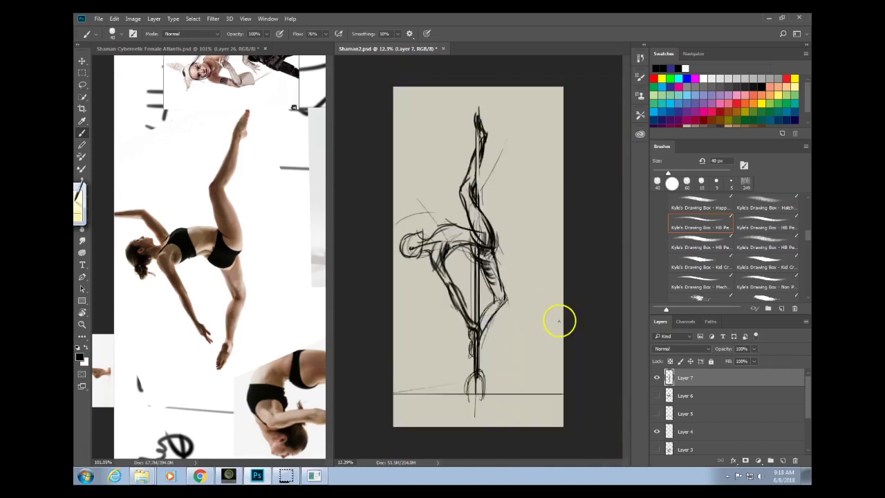
{"action": "key", "text": "ctrl+t"}
{"action": "left_click_drag", "start_coordinate": [393, 105], "coordinate": [411, 132]}
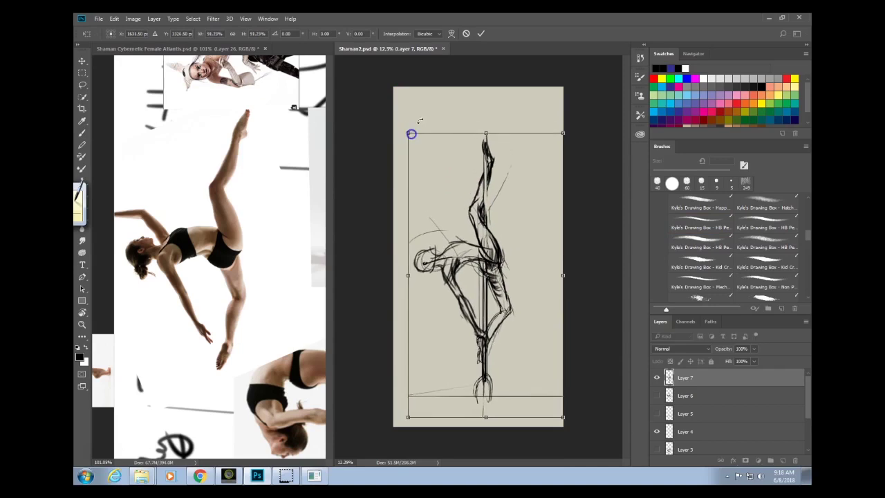
{"action": "double_click", "coordinate": [530, 253]}
Bring the antlered women with the trident and bow into view on the reference board, and frame the sketched figure's head.
{"action": "scroll", "coordinate": [484, 309], "scroll_direction": "up", "scroll_amount": 4}
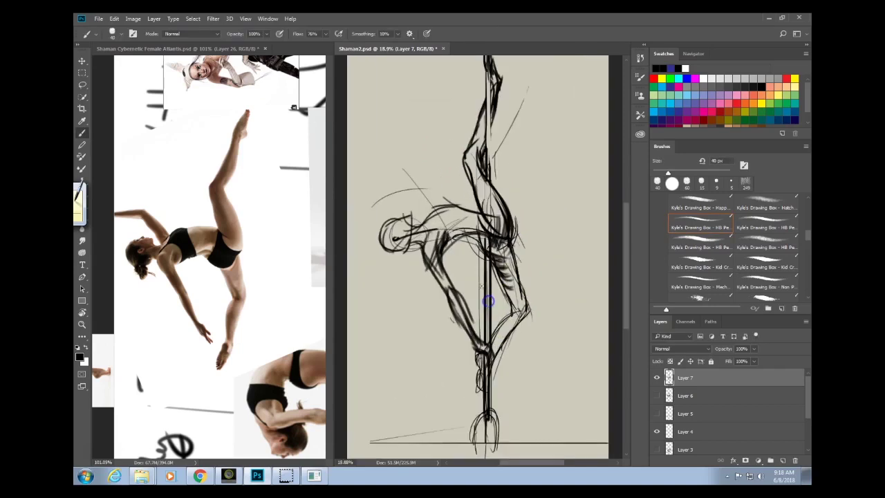
{"action": "left_click_drag", "start_coordinate": [283, 282], "coordinate": [199, 289]}
{"action": "left_click_drag", "start_coordinate": [208, 307], "coordinate": [158, 387]}
{"action": "left_click_drag", "start_coordinate": [291, 211], "coordinate": [266, 255]}
{"action": "scroll", "coordinate": [265, 256], "scroll_direction": "up", "scroll_amount": 4}
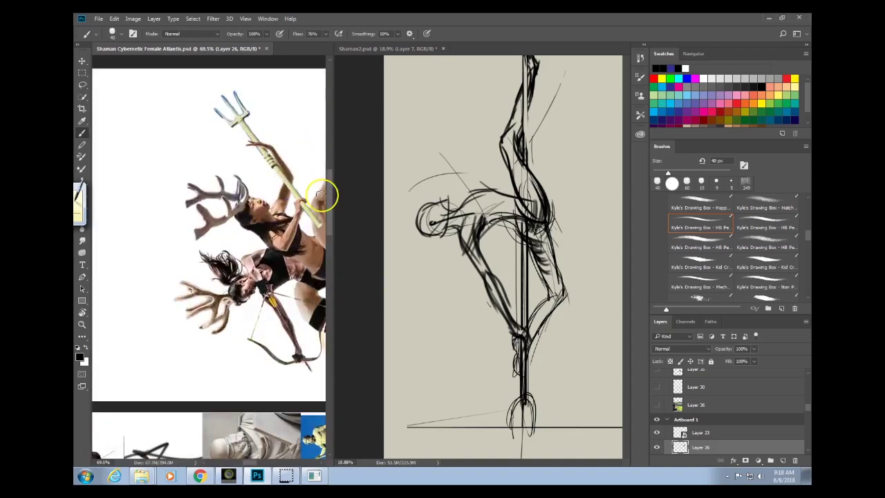
{"action": "left_click", "coordinate": [428, 202]}
{"action": "scroll", "coordinate": [474, 237], "scroll_direction": "up", "scroll_amount": 1}
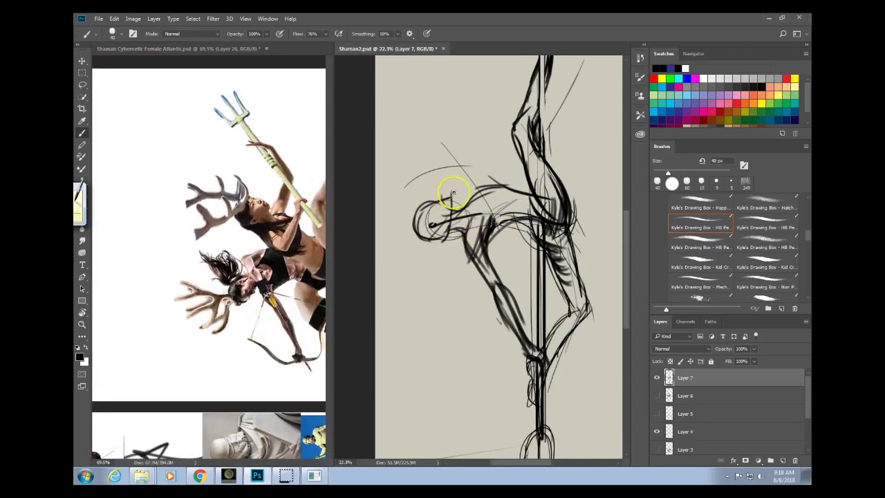
Sketch two curved, forked antlers extending from the figure's head, and darken the facial features and ear.
{"action": "mouse_move", "coordinate": [458, 204]}
{"action": "left_mouse_down"}
{"action": "mouse_move", "coordinate": [460, 223]}
{"action": "mouse_move", "coordinate": [424, 213]}
{"action": "mouse_move", "coordinate": [421, 231]}
{"action": "mouse_move", "coordinate": [415, 220]}
{"action": "mouse_move", "coordinate": [422, 235]}
{"action": "mouse_move", "coordinate": [425, 214]}
{"action": "mouse_move", "coordinate": [384, 261]}
{"action": "mouse_move", "coordinate": [421, 224]}
{"action": "left_mouse_up"}
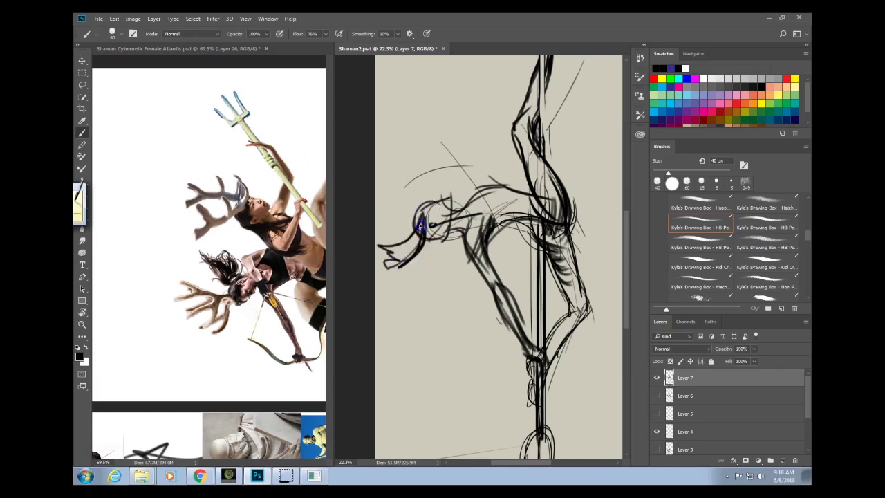
{"action": "left_click_drag", "start_coordinate": [385, 197], "coordinate": [381, 171]}
{"action": "mouse_move", "coordinate": [402, 210]}
{"action": "left_mouse_down"}
{"action": "mouse_move", "coordinate": [371, 152]}
{"action": "mouse_move", "coordinate": [403, 206]}
{"action": "mouse_move", "coordinate": [424, 210]}
{"action": "mouse_move", "coordinate": [434, 240]}
{"action": "mouse_move", "coordinate": [433, 219]}
{"action": "mouse_move", "coordinate": [440, 253]}
{"action": "mouse_move", "coordinate": [425, 215]}
{"action": "mouse_move", "coordinate": [439, 230]}
{"action": "mouse_move", "coordinate": [421, 200]}
{"action": "left_mouse_up"}
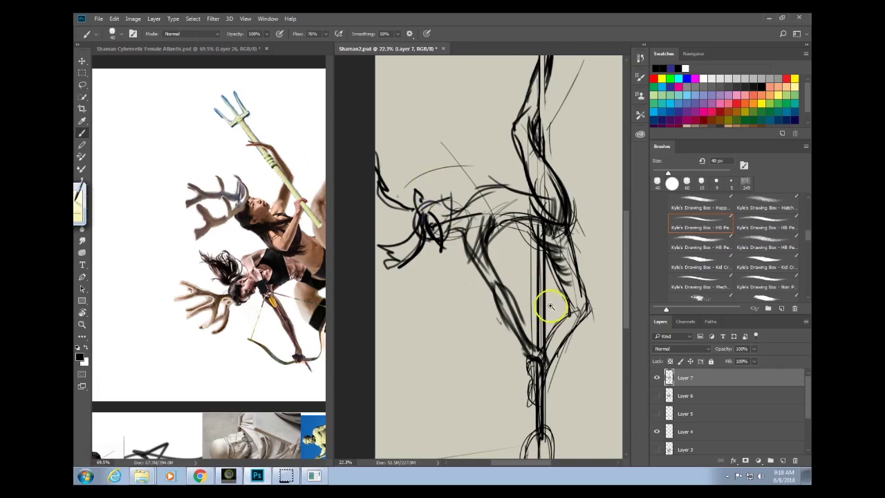
Clean up the leg, torso and arm lines by erasing stray strokes, and redraw the shaft and hip contour where they cross.
{"action": "key", "text": "ctrl+space"}
{"action": "mouse_move", "coordinate": [558, 312]}
{"action": "left_mouse_down"}
{"action": "mouse_move", "coordinate": [530, 316]}
{"action": "mouse_move", "coordinate": [518, 344]}
{"action": "mouse_move", "coordinate": [499, 348]}
{"action": "left_mouse_up"}
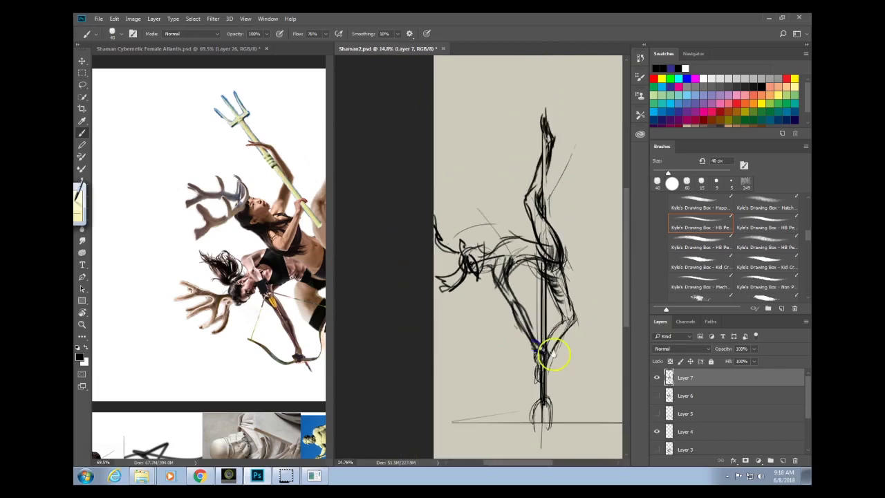
{"action": "left_click_drag", "start_coordinate": [555, 355], "coordinate": [515, 325]}
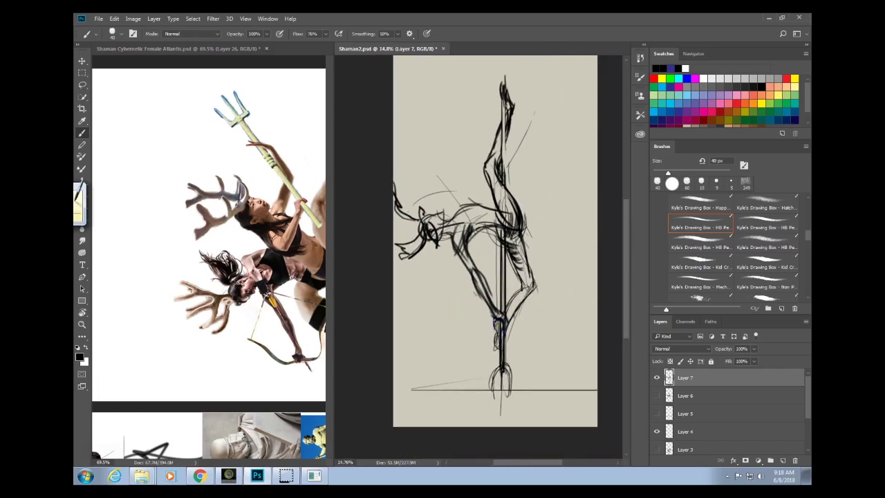
{"action": "mouse_move", "coordinate": [494, 122]}
{"action": "left_mouse_down"}
{"action": "mouse_move", "coordinate": [500, 158]}
{"action": "mouse_move", "coordinate": [486, 166]}
{"action": "mouse_move", "coordinate": [505, 169]}
{"action": "mouse_move", "coordinate": [508, 192]}
{"action": "left_mouse_up"}
{"action": "mouse_move", "coordinate": [495, 147]}
{"action": "left_mouse_down"}
{"action": "mouse_move", "coordinate": [490, 173]}
{"action": "mouse_move", "coordinate": [493, 150]}
{"action": "mouse_move", "coordinate": [526, 273]}
{"action": "mouse_move", "coordinate": [510, 233]}
{"action": "mouse_move", "coordinate": [523, 272]}
{"action": "mouse_move", "coordinate": [518, 253]}
{"action": "left_mouse_up"}
{"action": "mouse_move", "coordinate": [462, 236]}
{"action": "left_mouse_down"}
{"action": "mouse_move", "coordinate": [464, 259]}
{"action": "mouse_move", "coordinate": [481, 281]}
{"action": "left_mouse_up"}
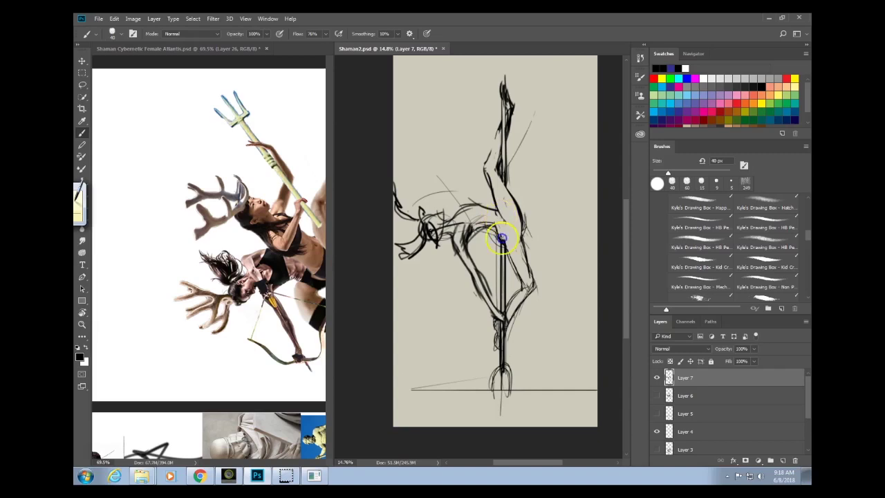
{"action": "mouse_move", "coordinate": [502, 238]}
{"action": "left_mouse_down"}
{"action": "mouse_move", "coordinate": [505, 222]}
{"action": "mouse_move", "coordinate": [503, 284]}
{"action": "left_mouse_up"}
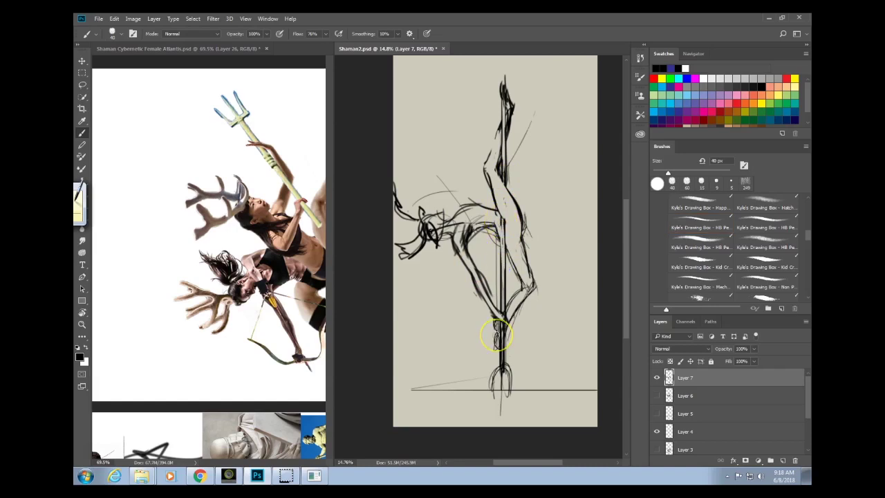
{"action": "left_click_drag", "start_coordinate": [500, 233], "coordinate": [502, 312]}
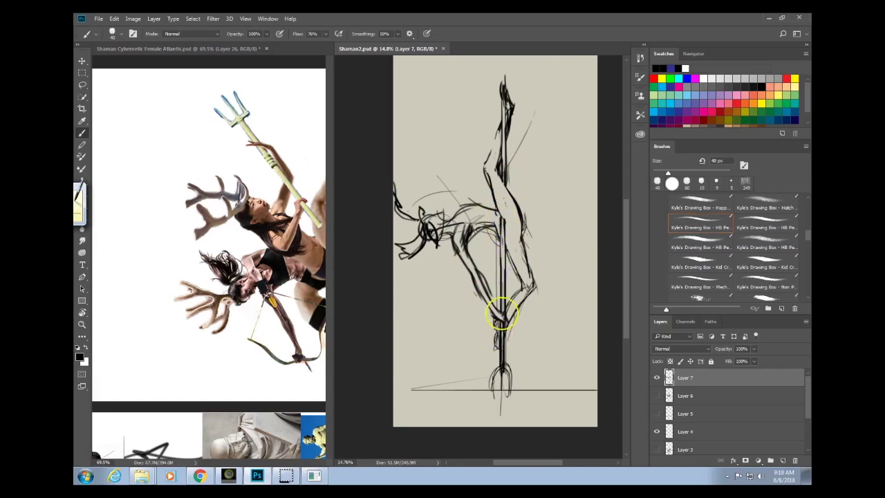
{"action": "mouse_move", "coordinate": [492, 224]}
{"action": "left_mouse_down"}
{"action": "mouse_move", "coordinate": [500, 240]}
{"action": "mouse_move", "coordinate": [518, 240]}
{"action": "mouse_move", "coordinate": [525, 222]}
{"action": "mouse_move", "coordinate": [512, 236]}
{"action": "mouse_move", "coordinate": [470, 236]}
{"action": "mouse_move", "coordinate": [487, 204]}
{"action": "left_mouse_up"}
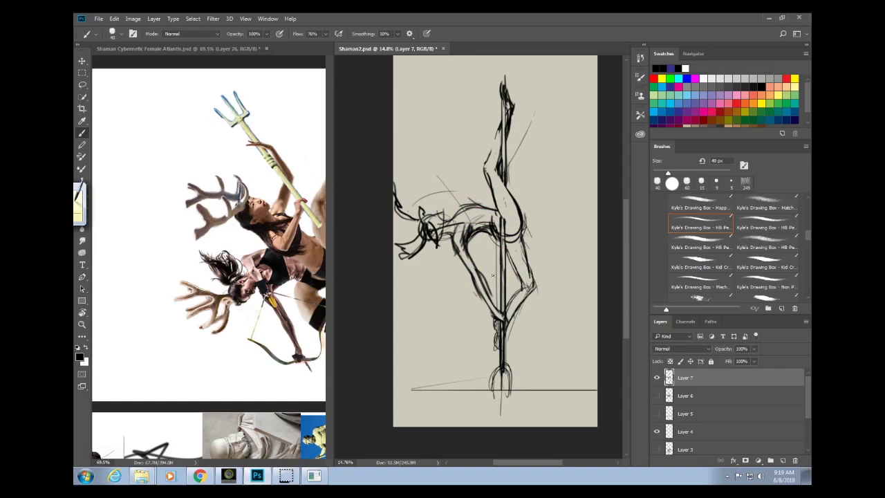
Examine the round drum and antlered shaman photos on the reference board, with the view rotated so they stand upright.
{"action": "left_click", "coordinate": [287, 313]}
{"action": "left_click_drag", "start_coordinate": [287, 313], "coordinate": [242, 332]}
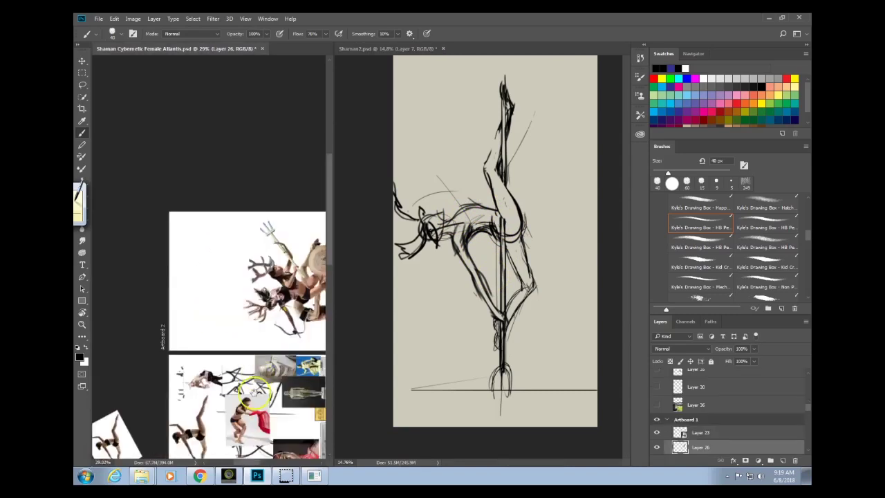
{"action": "left_click_drag", "start_coordinate": [252, 395], "coordinate": [265, 236]}
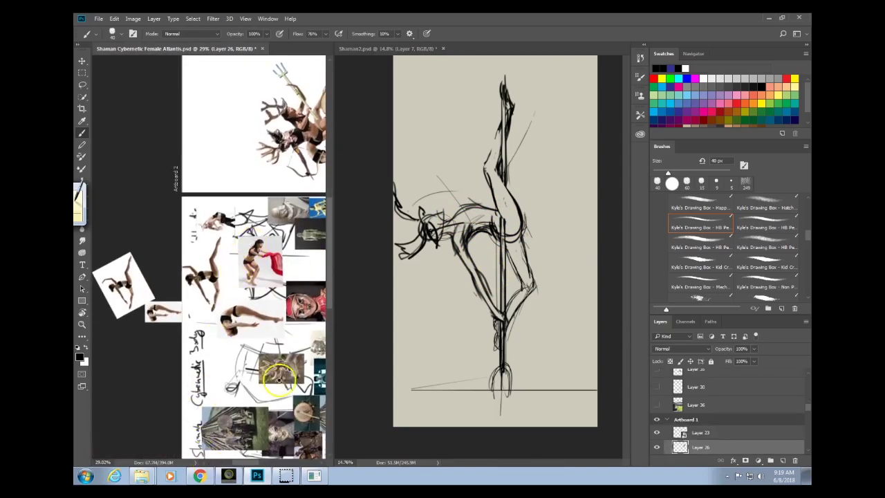
{"action": "left_click_drag", "start_coordinate": [274, 387], "coordinate": [213, 384]}
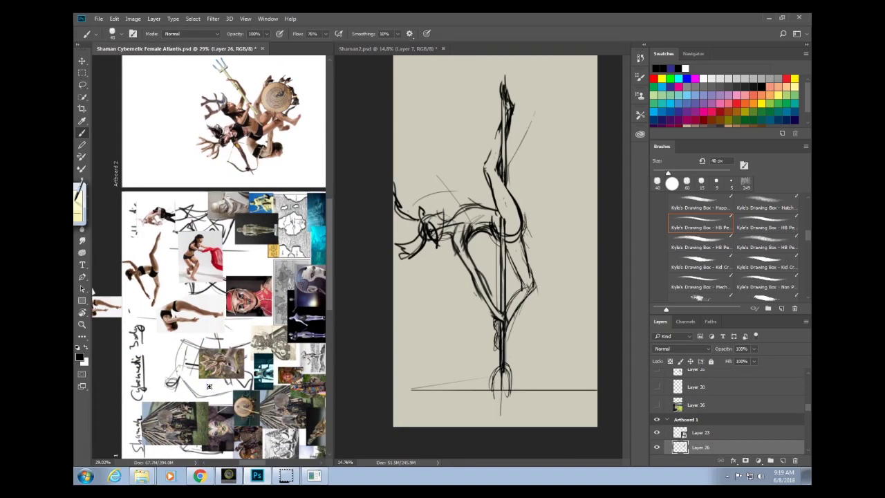
{"action": "scroll", "coordinate": [263, 366], "scroll_direction": "up", "scroll_amount": 5}
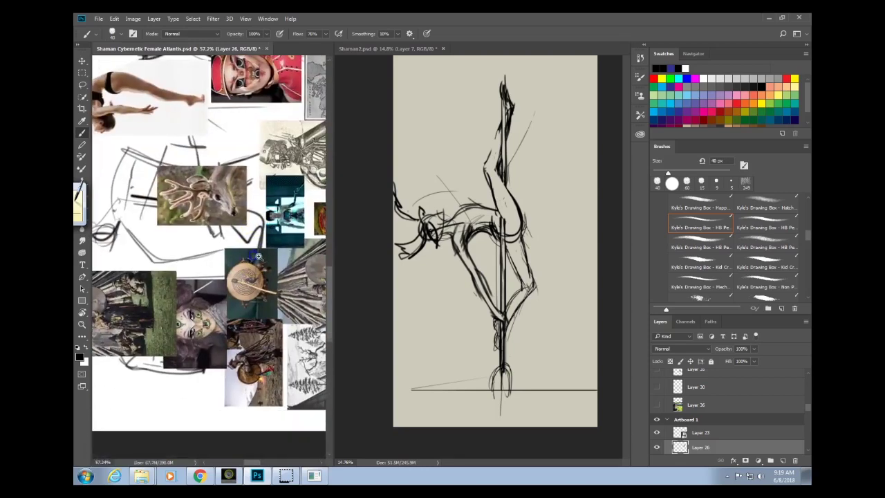
{"action": "scroll", "coordinate": [265, 295], "scroll_direction": "up", "scroll_amount": 5}
{"action": "key", "text": "r"}
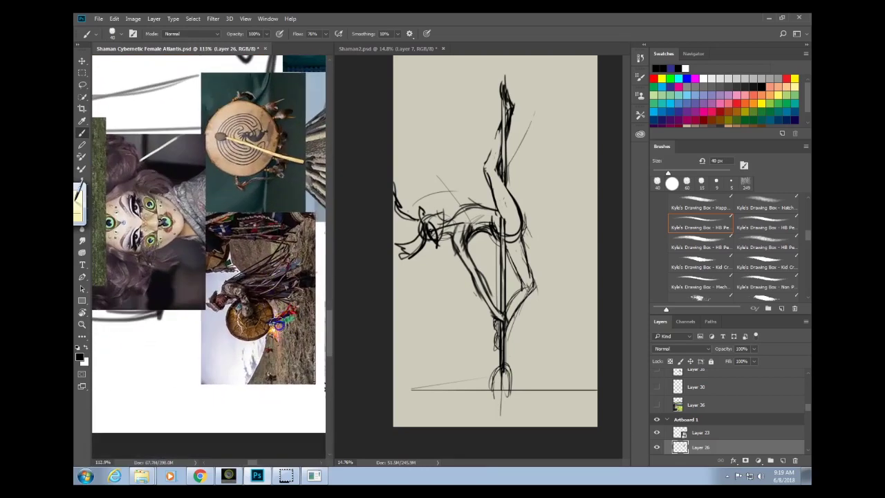
{"action": "left_click_drag", "start_coordinate": [282, 309], "coordinate": [249, 266]}
{"action": "key", "text": "v"}
{"action": "left_click", "coordinate": [290, 336]}
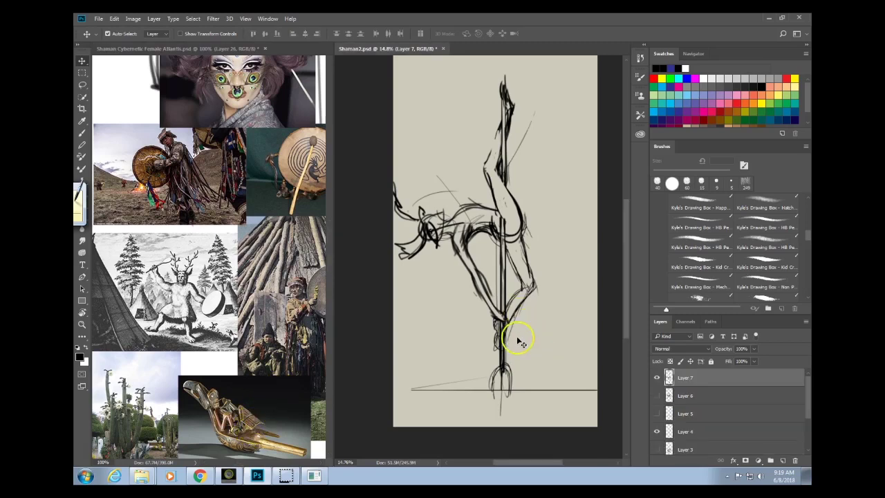
Draw a crossbar with thick downward trident prongs at the shaft's base, and add a straight ground line beneath them.
{"action": "key", "text": "b"}
{"action": "mouse_move", "coordinate": [499, 339]}
{"action": "left_mouse_down"}
{"action": "mouse_move", "coordinate": [494, 368]}
{"action": "mouse_move", "coordinate": [529, 359]}
{"action": "mouse_move", "coordinate": [500, 363]}
{"action": "mouse_move", "coordinate": [518, 367]}
{"action": "mouse_move", "coordinate": [518, 401]}
{"action": "left_mouse_up"}
{"action": "mouse_move", "coordinate": [484, 364]}
{"action": "left_mouse_down"}
{"action": "mouse_move", "coordinate": [486, 410]}
{"action": "mouse_move", "coordinate": [490, 352]}
{"action": "mouse_move", "coordinate": [491, 399]}
{"action": "mouse_move", "coordinate": [495, 355]}
{"action": "mouse_move", "coordinate": [495, 398]}
{"action": "mouse_move", "coordinate": [504, 374]}
{"action": "mouse_move", "coordinate": [507, 398]}
{"action": "left_mouse_up"}
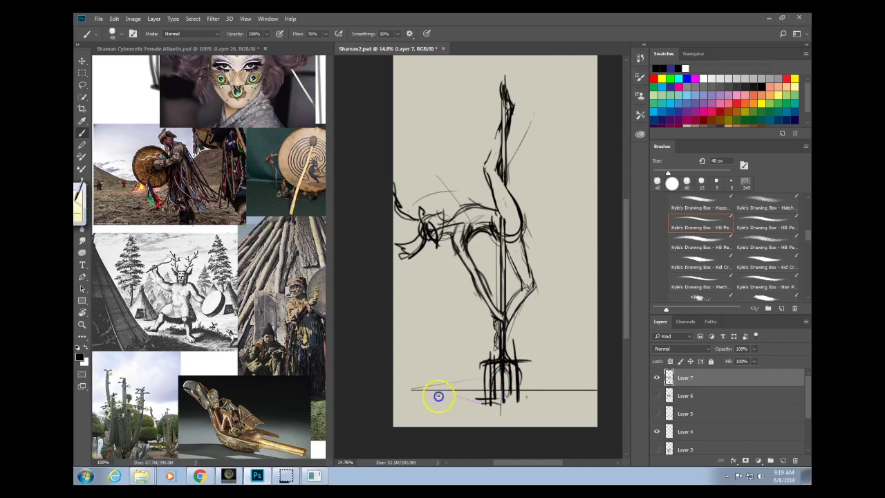
{"action": "left_click_drag", "start_coordinate": [424, 404], "coordinate": [585, 405]}
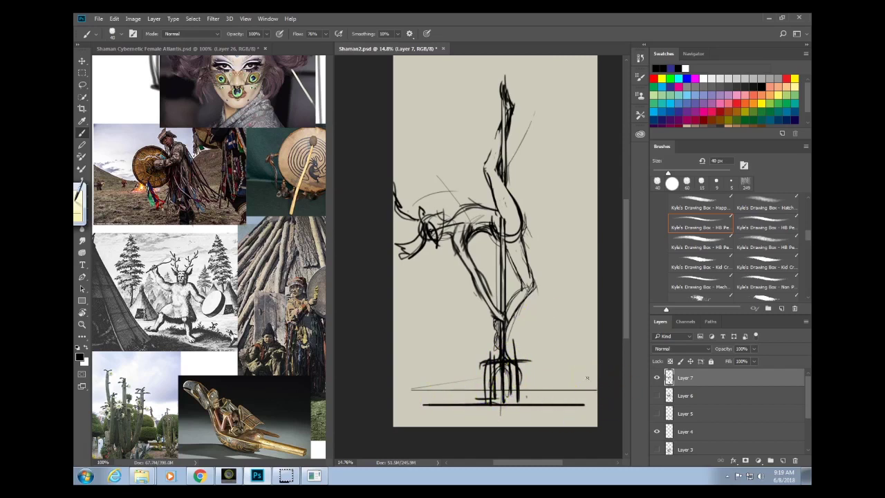
Strengthen the bent leg's contours, and redraw the hands and lower shaft where they meet above the trident prongs.
{"action": "mouse_move", "coordinate": [526, 228]}
{"action": "left_mouse_down"}
{"action": "mouse_move", "coordinate": [523, 293]}
{"action": "mouse_move", "coordinate": [530, 247]}
{"action": "mouse_move", "coordinate": [535, 283]}
{"action": "mouse_move", "coordinate": [504, 238]}
{"action": "mouse_move", "coordinate": [518, 291]}
{"action": "mouse_move", "coordinate": [518, 275]}
{"action": "left_mouse_up"}
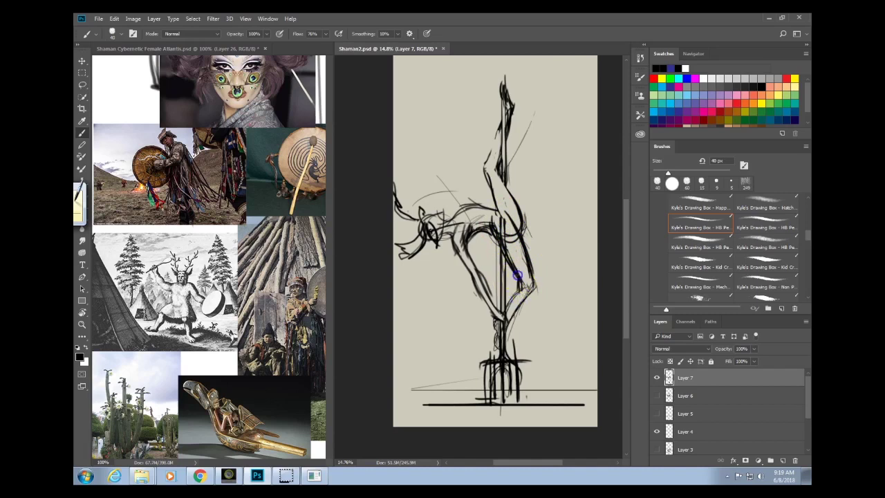
{"action": "mouse_move", "coordinate": [503, 311]}
{"action": "left_mouse_down"}
{"action": "mouse_move", "coordinate": [496, 316]}
{"action": "mouse_move", "coordinate": [518, 306]}
{"action": "mouse_move", "coordinate": [525, 257]}
{"action": "mouse_move", "coordinate": [520, 301]}
{"action": "mouse_move", "coordinate": [491, 323]}
{"action": "mouse_move", "coordinate": [515, 305]}
{"action": "mouse_move", "coordinate": [495, 334]}
{"action": "left_mouse_up"}
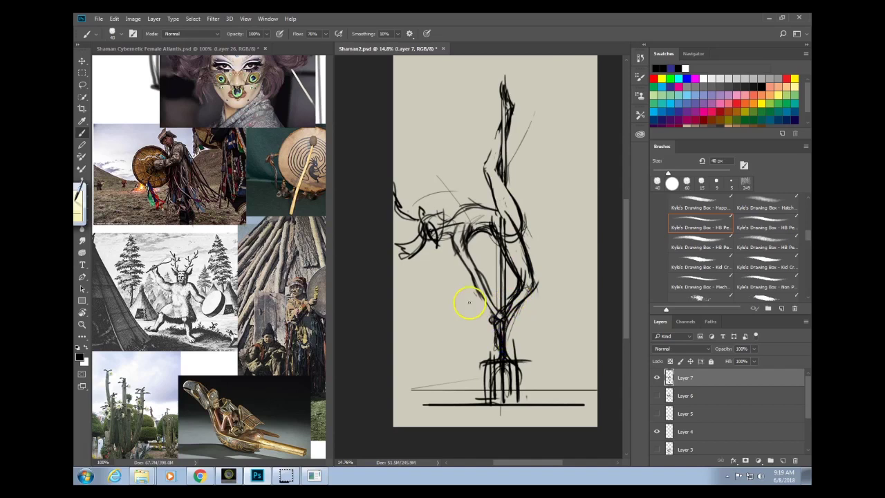
{"action": "mouse_move", "coordinate": [469, 302]}
{"action": "left_mouse_down"}
{"action": "mouse_move", "coordinate": [504, 312]}
{"action": "mouse_move", "coordinate": [498, 324]}
{"action": "mouse_move", "coordinate": [514, 382]}
{"action": "left_mouse_up"}
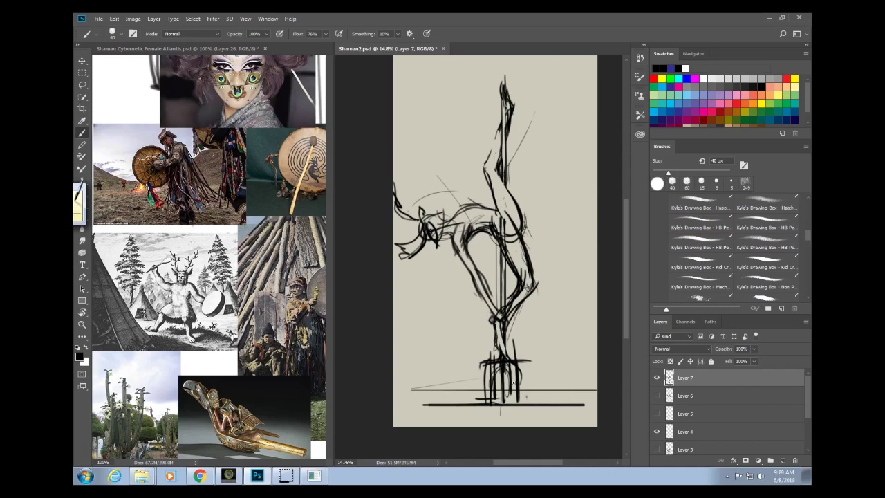
Bring the round drum photo fully into view and sketch an arm raised from the figure's shoulder beside the lifted leg.
{"action": "left_click", "coordinate": [288, 322]}
{"action": "left_click_drag", "start_coordinate": [246, 321], "coordinate": [201, 328]}
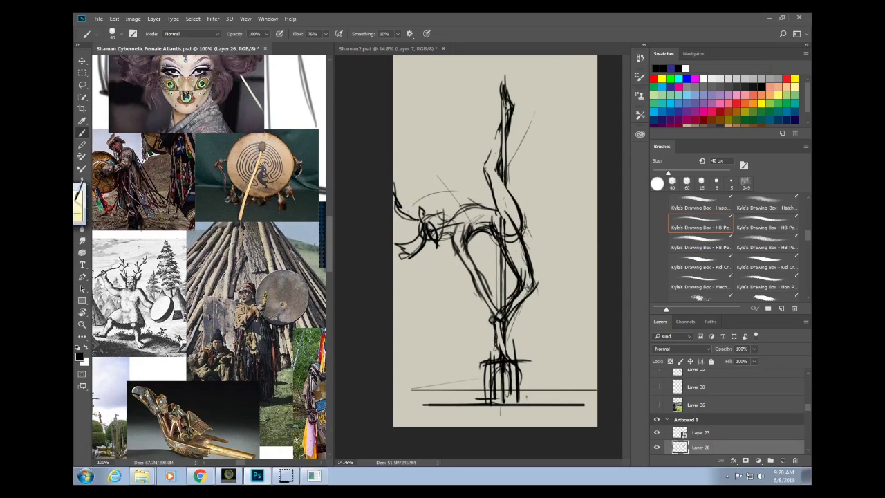
{"action": "left_click", "coordinate": [456, 220]}
{"action": "mouse_move", "coordinate": [460, 174]}
{"action": "left_mouse_down"}
{"action": "mouse_move", "coordinate": [461, 226]}
{"action": "mouse_move", "coordinate": [453, 221]}
{"action": "mouse_move", "coordinate": [476, 121]}
{"action": "left_mouse_up"}
{"action": "left_click_drag", "start_coordinate": [456, 195], "coordinate": [458, 185]}
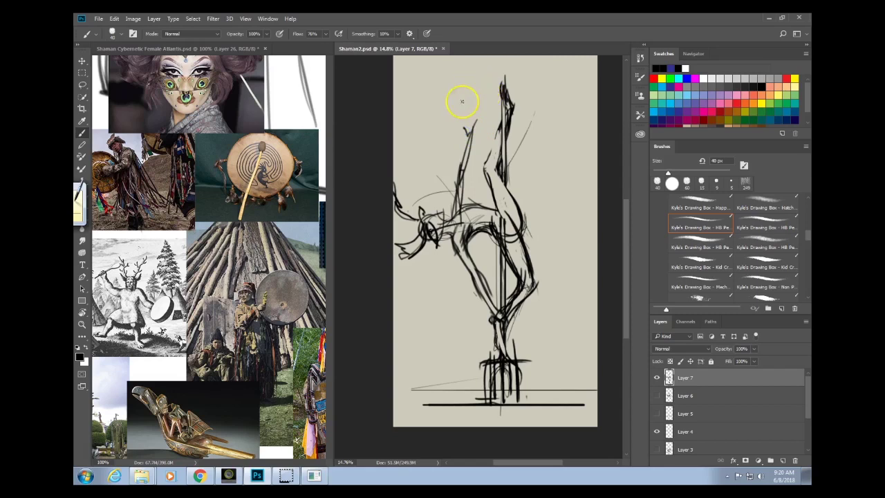
Draw a large round drum at the raised hand, overlapping the pointed foot, and fill it with concentric rings.
{"action": "mouse_move", "coordinate": [479, 67]}
{"action": "left_mouse_down"}
{"action": "mouse_move", "coordinate": [454, 119]}
{"action": "mouse_move", "coordinate": [508, 132]}
{"action": "left_mouse_up"}
{"action": "mouse_move", "coordinate": [479, 68]}
{"action": "left_mouse_down"}
{"action": "mouse_move", "coordinate": [458, 88]}
{"action": "mouse_move", "coordinate": [481, 71]}
{"action": "mouse_move", "coordinate": [510, 79]}
{"action": "mouse_move", "coordinate": [510, 119]}
{"action": "mouse_move", "coordinate": [510, 89]}
{"action": "left_mouse_up"}
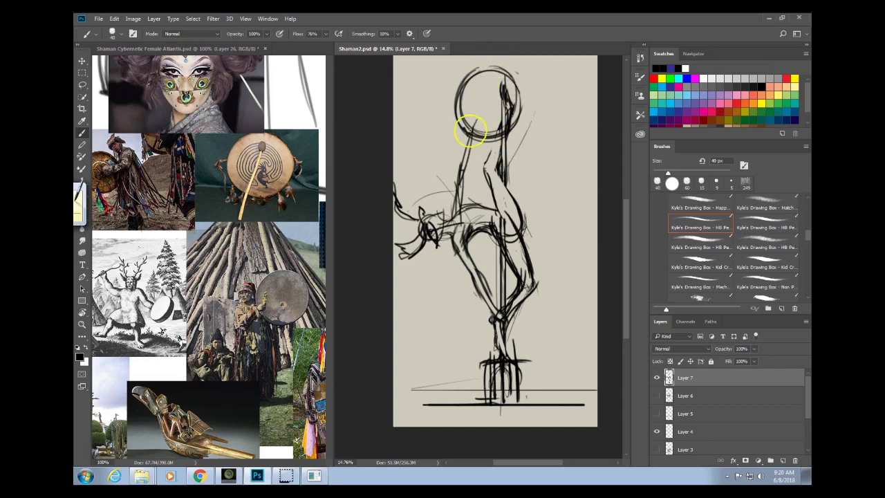
{"action": "mouse_move", "coordinate": [468, 140]}
{"action": "left_mouse_down"}
{"action": "mouse_move", "coordinate": [490, 78]}
{"action": "mouse_move", "coordinate": [511, 92]}
{"action": "mouse_move", "coordinate": [498, 84]}
{"action": "mouse_move", "coordinate": [486, 102]}
{"action": "left_mouse_up"}
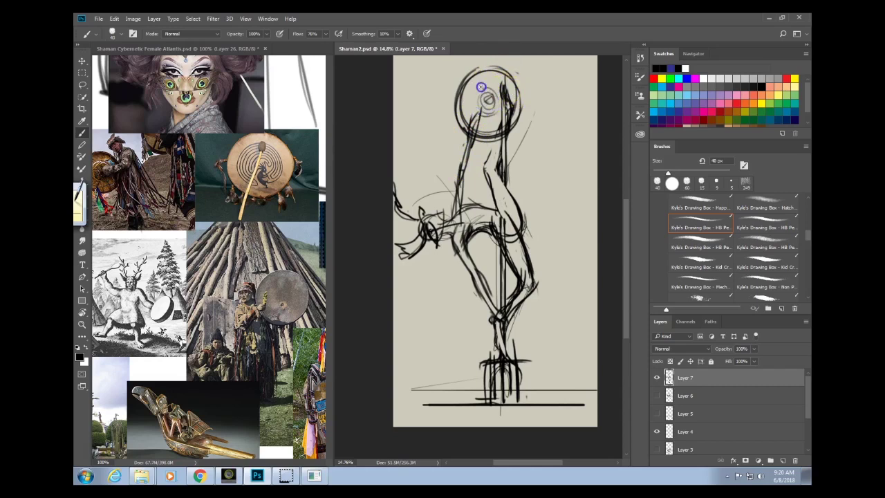
{"action": "mouse_move", "coordinate": [481, 87]}
{"action": "left_mouse_down"}
{"action": "mouse_move", "coordinate": [501, 116]}
{"action": "mouse_move", "coordinate": [473, 92]}
{"action": "mouse_move", "coordinate": [505, 112]}
{"action": "mouse_move", "coordinate": [468, 119]}
{"action": "mouse_move", "coordinate": [502, 83]}
{"action": "mouse_move", "coordinate": [466, 122]}
{"action": "mouse_move", "coordinate": [513, 83]}
{"action": "mouse_move", "coordinate": [476, 135]}
{"action": "mouse_move", "coordinate": [492, 66]}
{"action": "mouse_move", "coordinate": [500, 133]}
{"action": "mouse_move", "coordinate": [483, 67]}
{"action": "mouse_move", "coordinate": [515, 130]}
{"action": "left_mouse_up"}
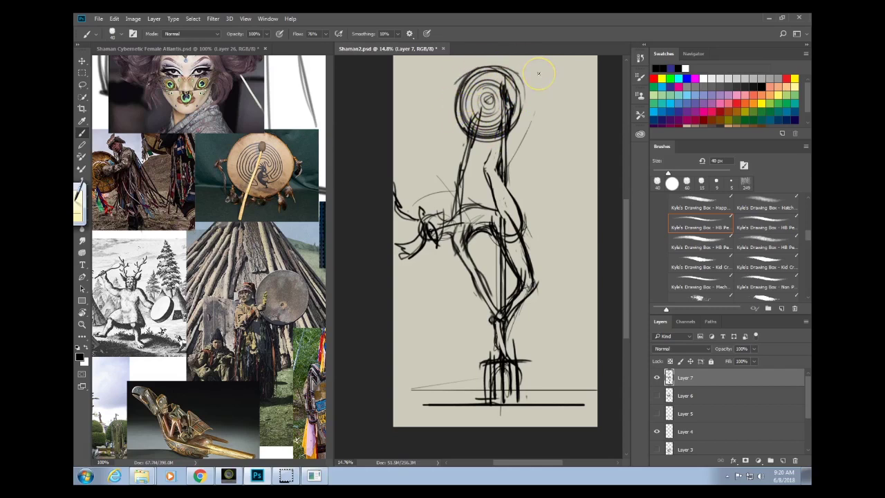
Scale the sketch on Layer 7 down to about 79% around its centre.
{"action": "key", "text": "ctrl+t"}
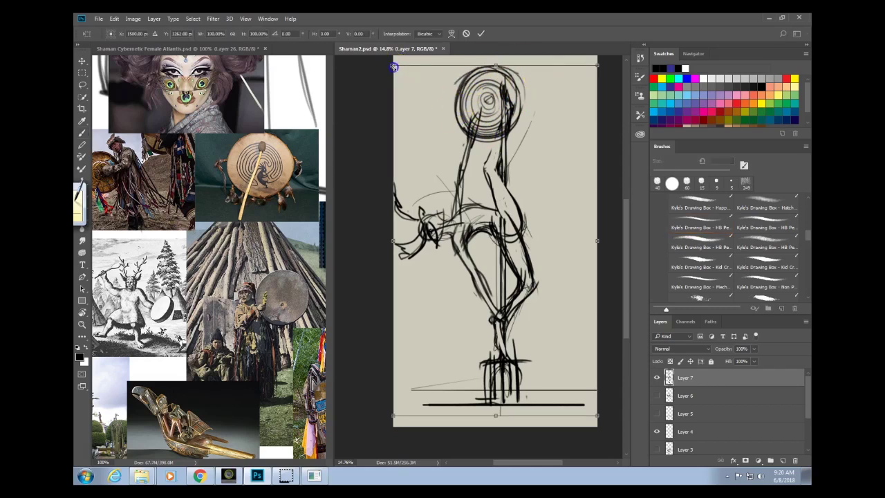
{"action": "left_click_drag", "start_coordinate": [395, 68], "coordinate": [415, 101]}
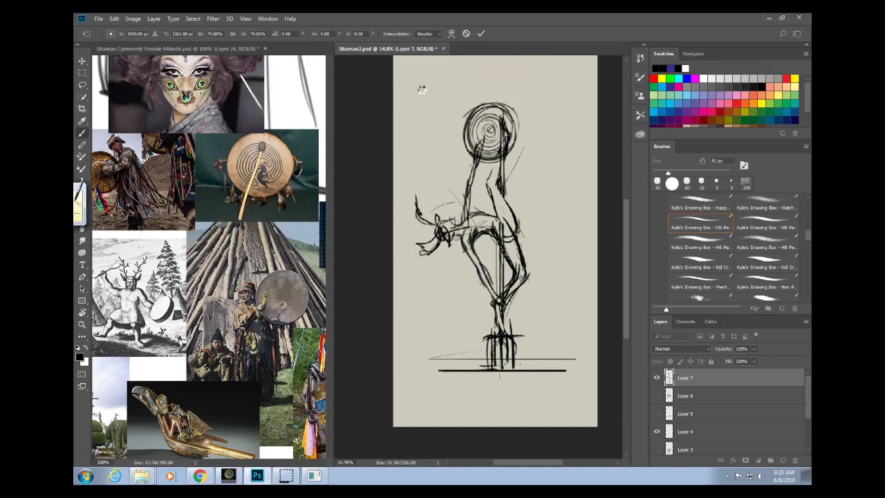
{"action": "key", "text": "Return"}
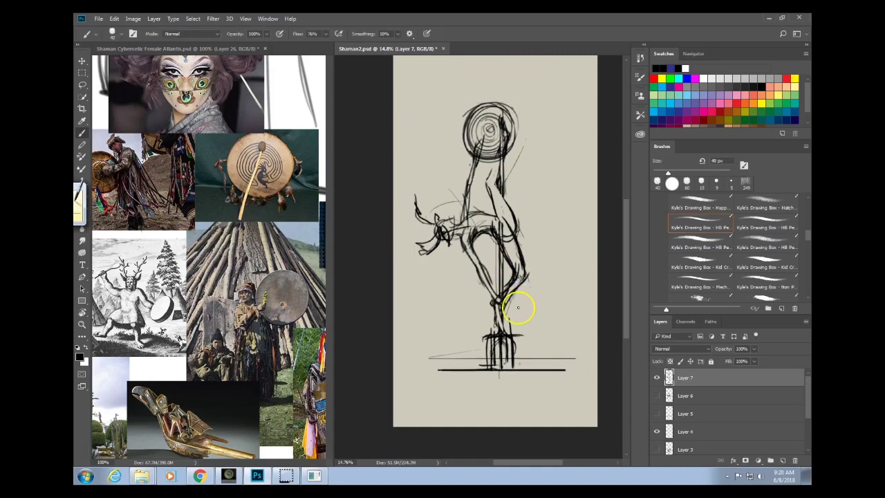
Move the scaled sketch slightly right and down on the page, and turn off Auto-Select for the Move tool.
{"action": "key", "text": "c"}
{"action": "left_click_drag", "start_coordinate": [518, 277], "coordinate": [546, 297]}
{"action": "key", "text": "Return"}
{"action": "key", "text": "v"}
{"action": "left_click", "coordinate": [114, 34]}
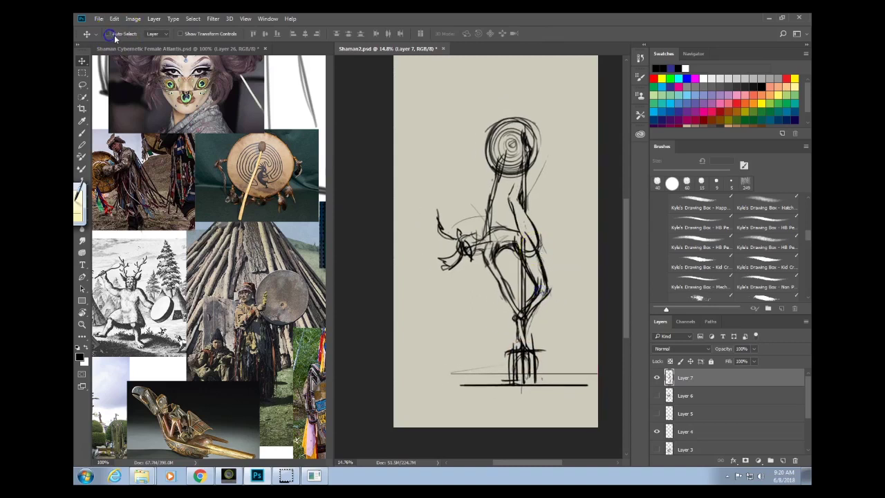
{"action": "key", "text": "b"}
{"action": "scroll", "coordinate": [558, 279], "scroll_direction": "up", "scroll_amount": 2}
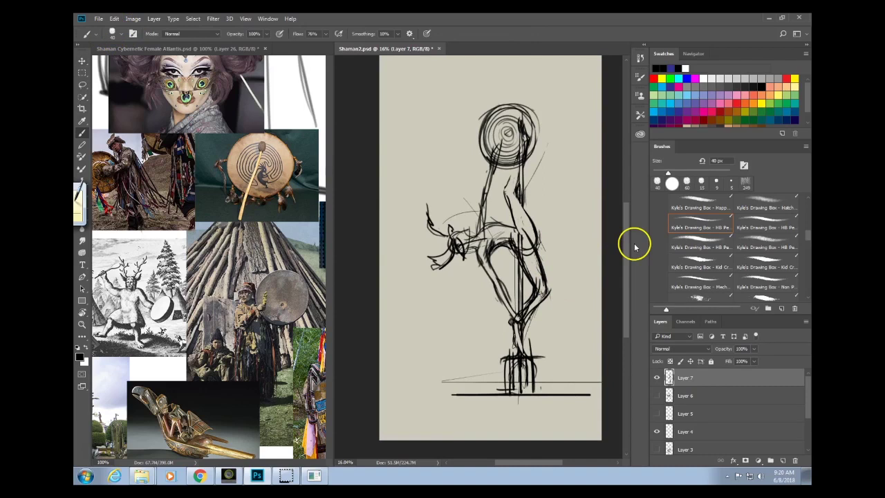
Examine the red painting of antlered women with the bow, trident and drum on the reference board.
{"action": "left_click", "coordinate": [293, 248]}
{"action": "mouse_move", "coordinate": [247, 119]}
{"action": "left_mouse_down"}
{"action": "mouse_move", "coordinate": [273, 255]}
{"action": "mouse_move", "coordinate": [200, 356]}
{"action": "left_mouse_up"}
{"action": "left_click_drag", "start_coordinate": [290, 272], "coordinate": [199, 306]}
{"action": "mouse_move", "coordinate": [275, 373]}
{"action": "left_mouse_down"}
{"action": "mouse_move", "coordinate": [189, 314]}
{"action": "mouse_move", "coordinate": [206, 277]}
{"action": "left_mouse_up"}
{"action": "left_click_drag", "start_coordinate": [282, 278], "coordinate": [207, 325]}
{"action": "left_click_drag", "start_coordinate": [285, 344], "coordinate": [205, 343]}
{"action": "left_click_drag", "start_coordinate": [269, 379], "coordinate": [219, 367]}
{"action": "left_click_drag", "start_coordinate": [265, 349], "coordinate": [302, 164]}
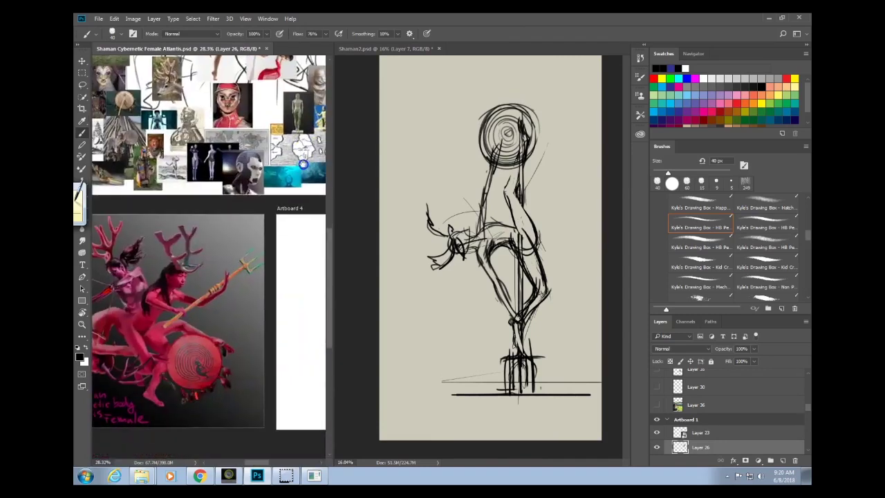
{"action": "left_click_drag", "start_coordinate": [198, 278], "coordinate": [273, 266]}
{"action": "left_click_drag", "start_coordinate": [222, 264], "coordinate": [245, 262]}
{"action": "left_click_drag", "start_coordinate": [284, 301], "coordinate": [264, 306]}
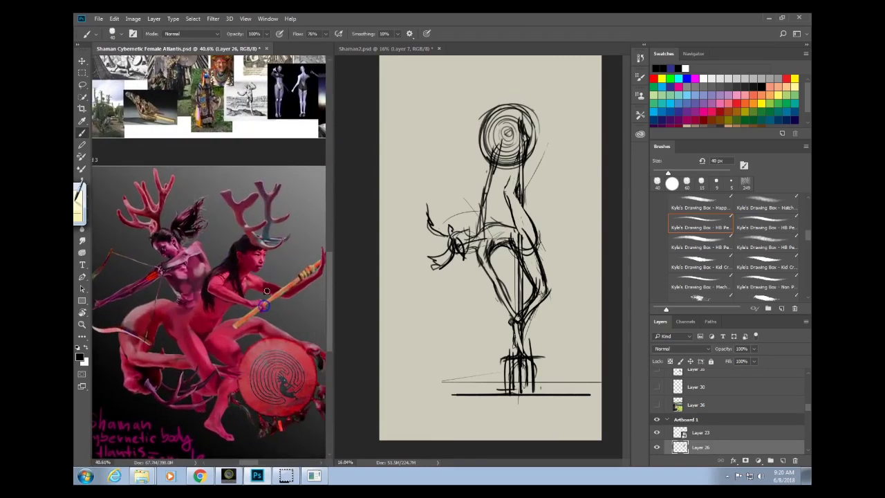
Redraw the antlers with thicker branching tines, darken the head, and add a filled lock of hair hanging below it.
{"action": "left_click", "coordinate": [469, 234]}
{"action": "mouse_move", "coordinate": [441, 238]}
{"action": "left_mouse_down"}
{"action": "mouse_move", "coordinate": [478, 152]}
{"action": "mouse_move", "coordinate": [450, 238]}
{"action": "mouse_move", "coordinate": [441, 211]}
{"action": "mouse_move", "coordinate": [452, 244]}
{"action": "mouse_move", "coordinate": [454, 218]}
{"action": "mouse_move", "coordinate": [456, 242]}
{"action": "mouse_move", "coordinate": [437, 239]}
{"action": "mouse_move", "coordinate": [429, 195]}
{"action": "mouse_move", "coordinate": [428, 215]}
{"action": "mouse_move", "coordinate": [411, 198]}
{"action": "mouse_move", "coordinate": [460, 244]}
{"action": "mouse_move", "coordinate": [442, 226]}
{"action": "left_mouse_up"}
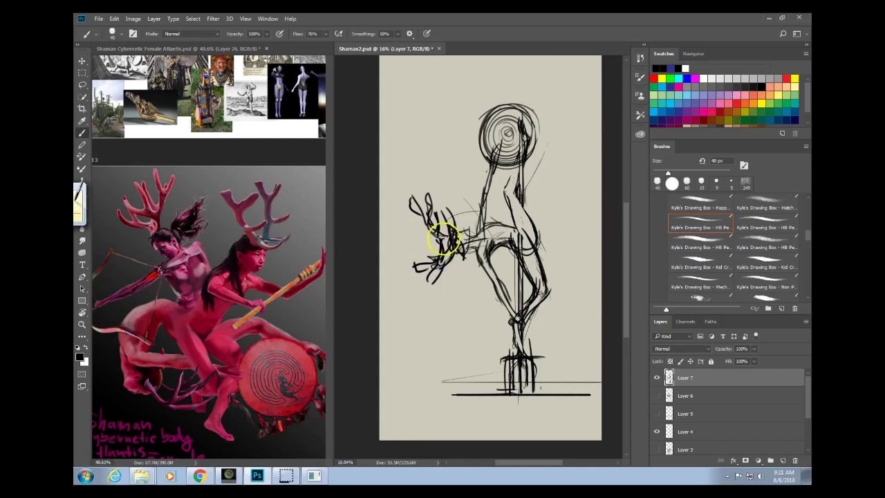
{"action": "mouse_move", "coordinate": [443, 239]}
{"action": "left_mouse_down"}
{"action": "mouse_move", "coordinate": [481, 231]}
{"action": "mouse_move", "coordinate": [454, 249]}
{"action": "left_mouse_up"}
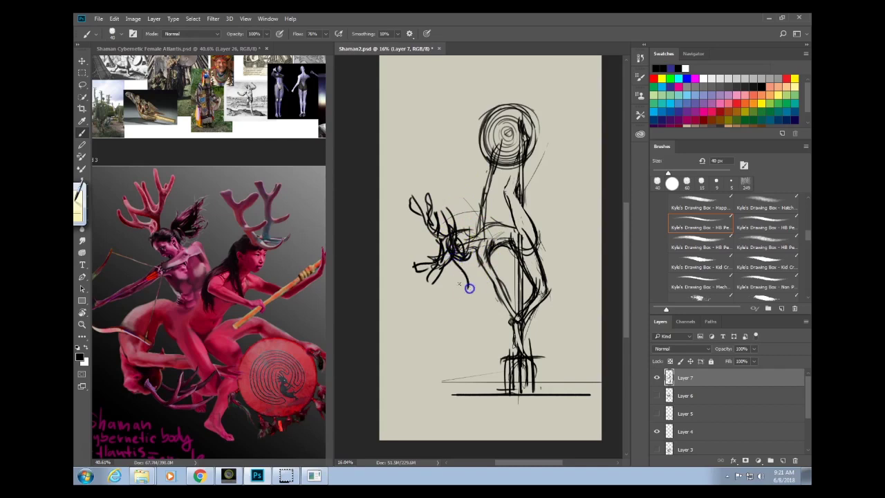
{"action": "left_click_drag", "start_coordinate": [450, 251], "coordinate": [466, 326]}
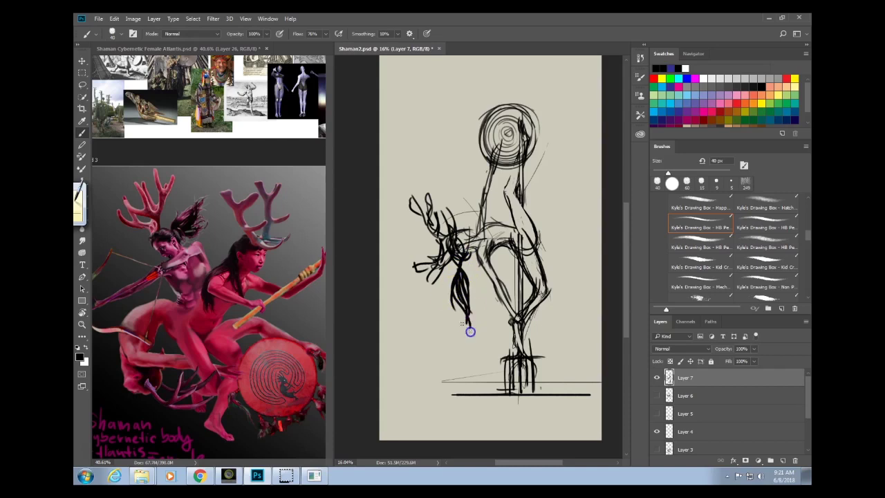
{"action": "left_click_drag", "start_coordinate": [468, 288], "coordinate": [470, 328]}
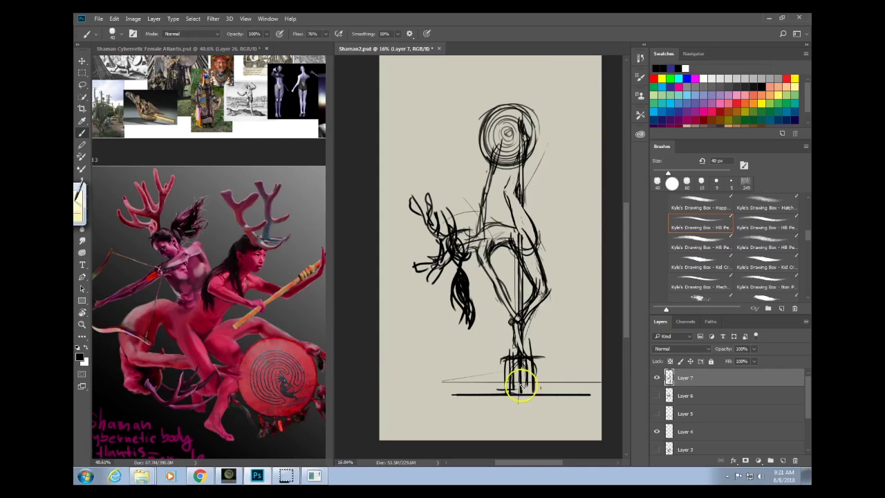
Redraw the round drum and its concentric rings slightly further left, between the figure's raised limbs.
{"action": "mouse_move", "coordinate": [510, 189]}
{"action": "left_mouse_down"}
{"action": "mouse_move", "coordinate": [534, 113]}
{"action": "mouse_move", "coordinate": [526, 96]}
{"action": "mouse_move", "coordinate": [507, 171]}
{"action": "mouse_move", "coordinate": [522, 139]}
{"action": "mouse_move", "coordinate": [473, 122]}
{"action": "mouse_move", "coordinate": [523, 138]}
{"action": "mouse_move", "coordinate": [468, 141]}
{"action": "mouse_move", "coordinate": [522, 146]}
{"action": "mouse_move", "coordinate": [488, 111]}
{"action": "mouse_move", "coordinate": [513, 167]}
{"action": "mouse_move", "coordinate": [486, 109]}
{"action": "mouse_move", "coordinate": [519, 165]}
{"action": "mouse_move", "coordinate": [474, 135]}
{"action": "mouse_move", "coordinate": [519, 160]}
{"action": "mouse_move", "coordinate": [494, 169]}
{"action": "mouse_move", "coordinate": [498, 104]}
{"action": "mouse_move", "coordinate": [523, 139]}
{"action": "mouse_move", "coordinate": [497, 173]}
{"action": "mouse_move", "coordinate": [467, 158]}
{"action": "mouse_move", "coordinate": [500, 111]}
{"action": "mouse_move", "coordinate": [514, 120]}
{"action": "mouse_move", "coordinate": [538, 156]}
{"action": "left_mouse_up"}
{"action": "key", "text": "e"}
{"action": "key", "text": "b"}
{"action": "mouse_move", "coordinate": [490, 132]}
{"action": "left_mouse_down"}
{"action": "mouse_move", "coordinate": [504, 117]}
{"action": "mouse_move", "coordinate": [506, 166]}
{"action": "mouse_move", "coordinate": [473, 140]}
{"action": "mouse_move", "coordinate": [477, 146]}
{"action": "mouse_move", "coordinate": [473, 133]}
{"action": "mouse_move", "coordinate": [496, 97]}
{"action": "left_mouse_up"}
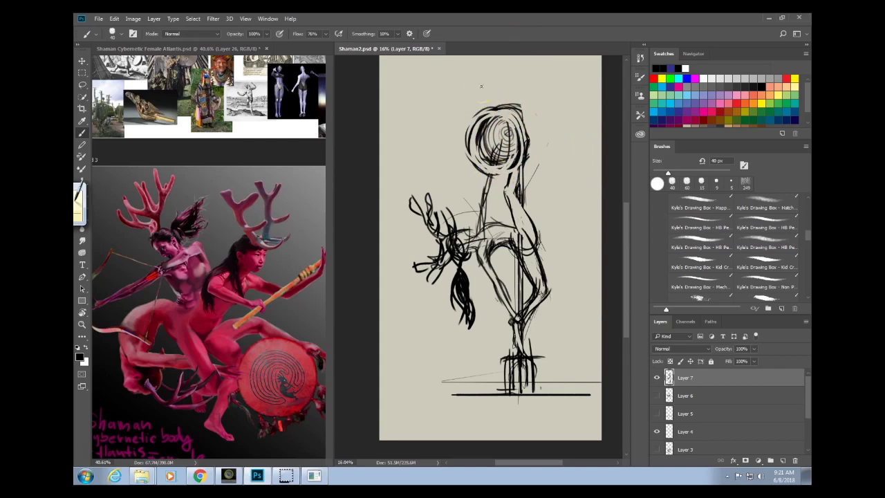
Consult the ribboned shaman costume on the reference board, then darken the antlered head and add short loose strokes beside the hair.
{"action": "left_click", "coordinate": [210, 50]}
{"action": "left_click_drag", "start_coordinate": [212, 76], "coordinate": [251, 228]}
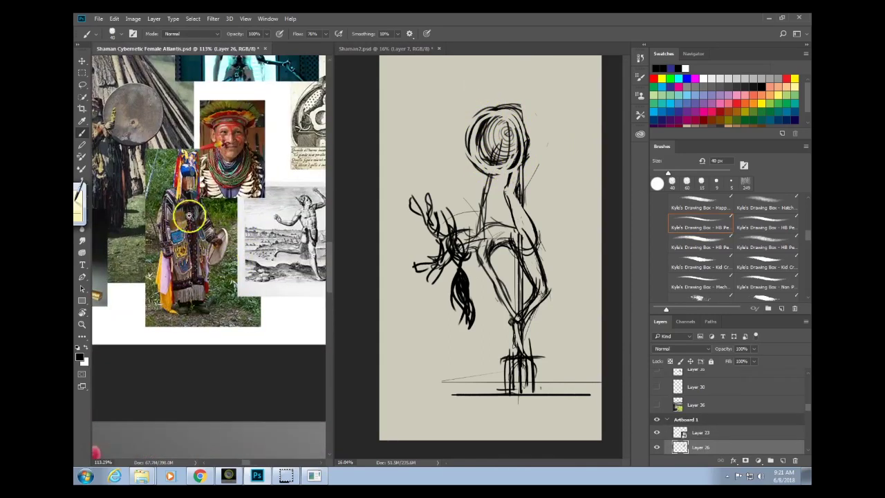
{"action": "scroll", "coordinate": [189, 217], "scroll_direction": "up", "scroll_amount": 3}
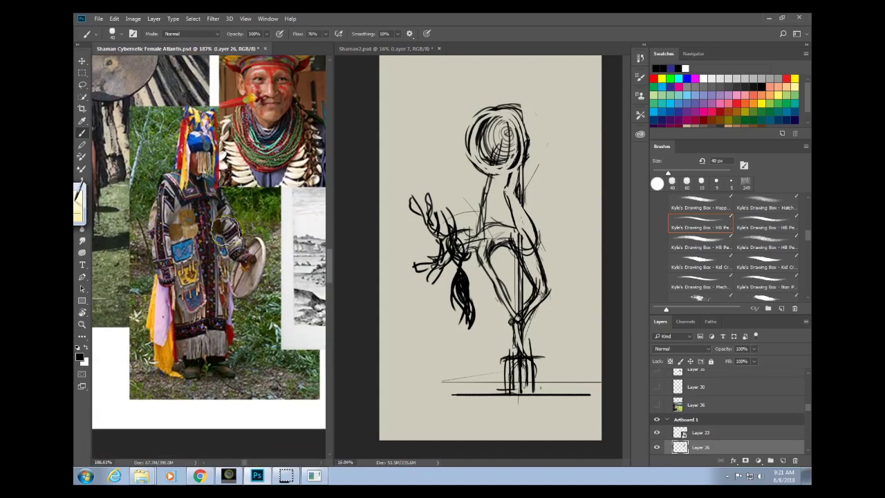
{"action": "left_click", "coordinate": [446, 255]}
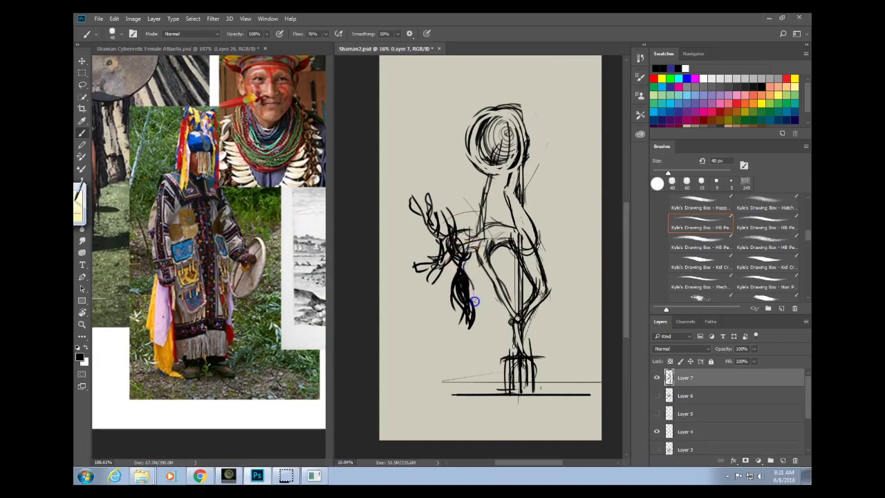
{"action": "left_click_drag", "start_coordinate": [445, 283], "coordinate": [446, 307]}
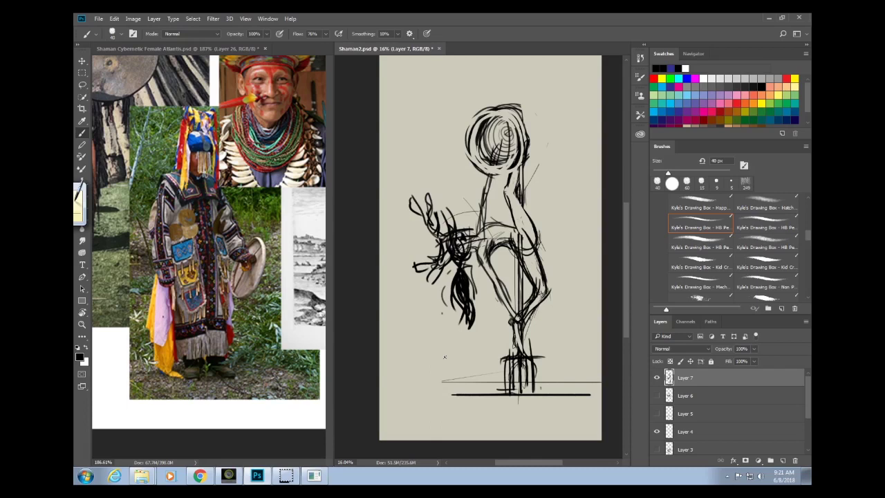
Browse the reference board's deer antlers, cyborg bodies and classical statues, and examine the seated statue holding a trident.
{"action": "left_click", "coordinate": [268, 289]}
{"action": "scroll", "coordinate": [252, 304], "scroll_direction": "down", "scroll_amount": 2}
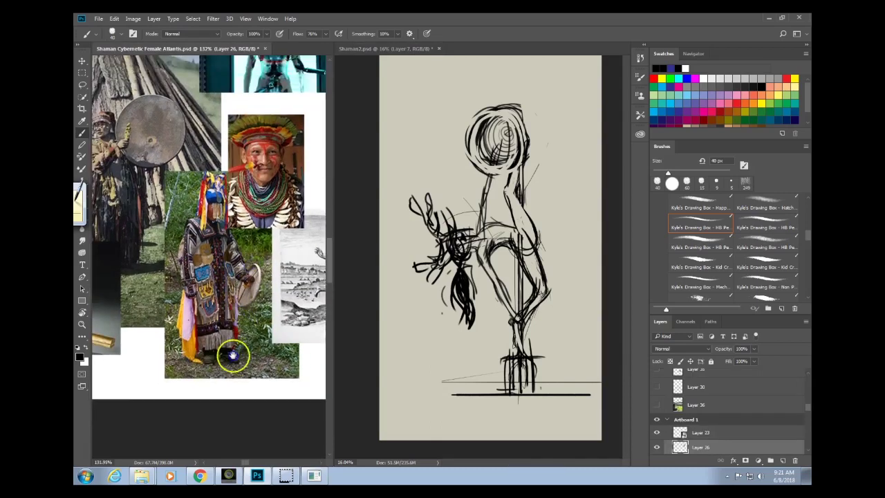
{"action": "left_click_drag", "start_coordinate": [283, 193], "coordinate": [232, 352]}
{"action": "left_click_drag", "start_coordinate": [156, 318], "coordinate": [230, 365]}
{"action": "left_click_drag", "start_coordinate": [290, 274], "coordinate": [203, 351]}
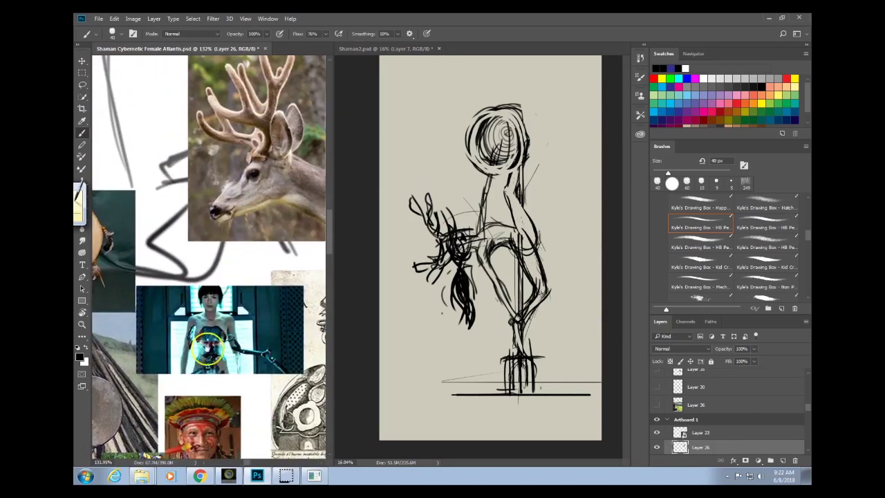
{"action": "left_click_drag", "start_coordinate": [260, 295], "coordinate": [182, 291]}
{"action": "left_click_drag", "start_coordinate": [297, 423], "coordinate": [253, 384]}
{"action": "scroll", "coordinate": [253, 382], "scroll_direction": "right", "scroll_amount": 4}
{"action": "scroll", "coordinate": [270, 332], "scroll_direction": "down", "scroll_amount": 4}
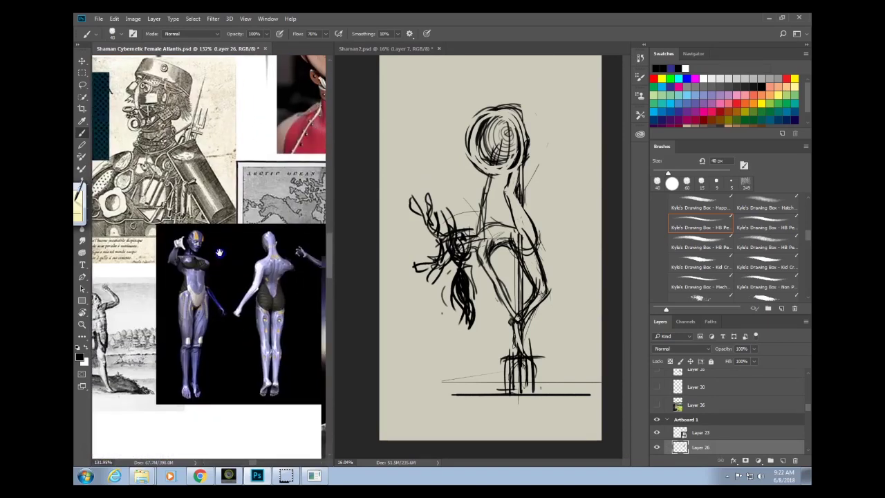
{"action": "scroll", "coordinate": [278, 290], "scroll_direction": "down", "scroll_amount": 4}
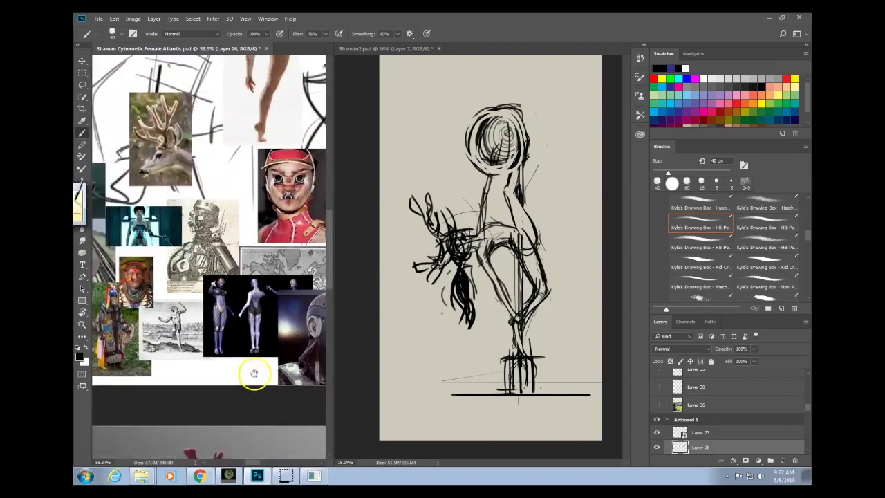
{"action": "scroll", "coordinate": [254, 371], "scroll_direction": "right", "scroll_amount": 4}
{"action": "scroll", "coordinate": [226, 356], "scroll_direction": "right", "scroll_amount": 3}
{"action": "scroll", "coordinate": [226, 358], "scroll_direction": "up", "scroll_amount": 2}
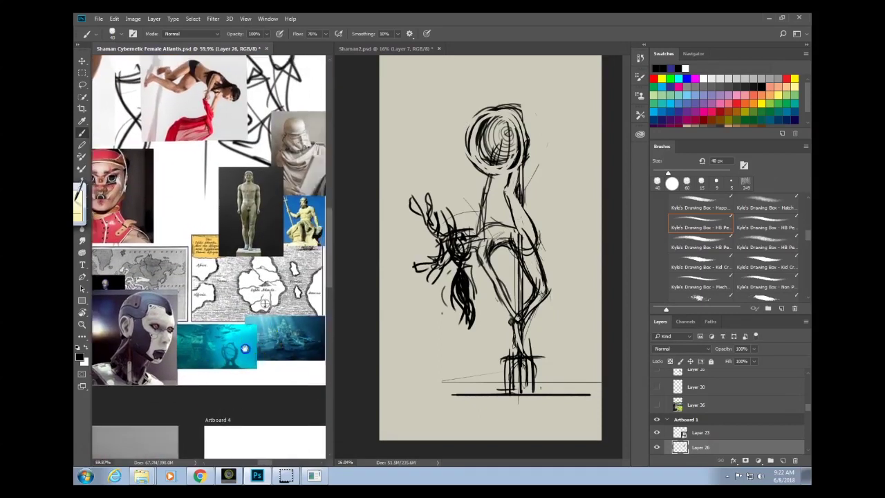
{"action": "scroll", "coordinate": [273, 235], "scroll_direction": "up", "scroll_amount": 5}
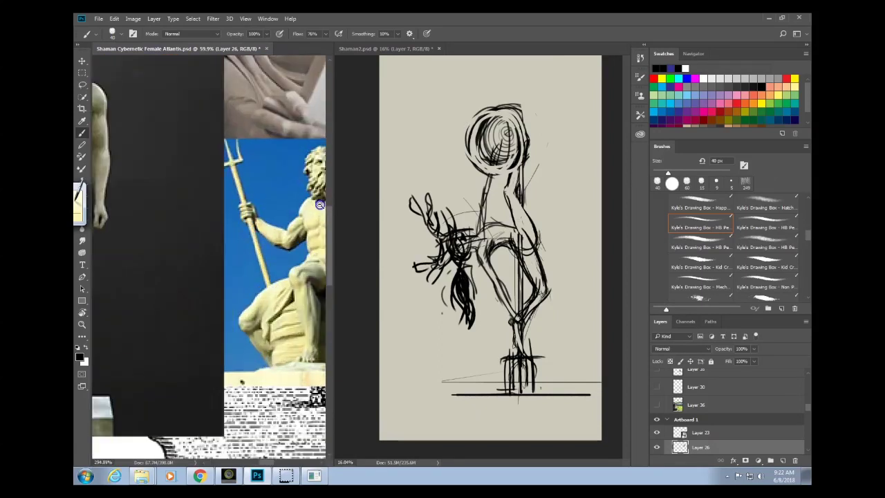
{"action": "scroll", "coordinate": [208, 311], "scroll_direction": "right", "scroll_amount": 2}
{"action": "left_click_drag", "start_coordinate": [219, 363], "coordinate": [215, 366]}
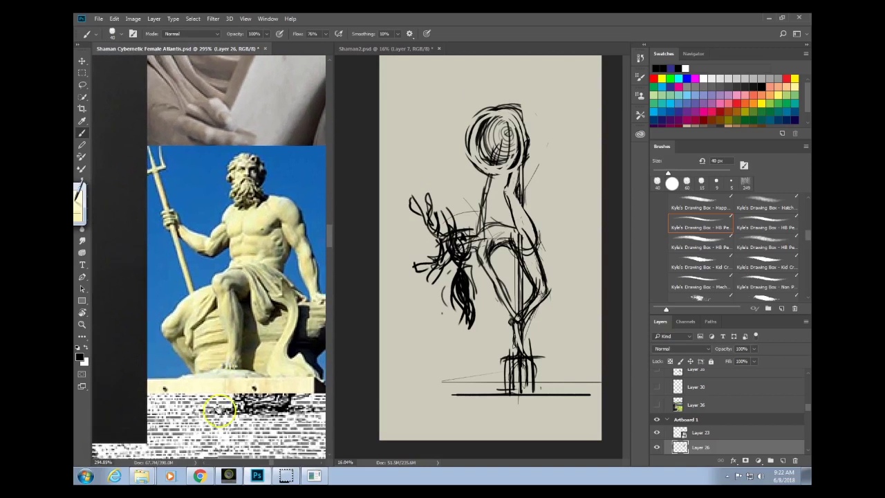
Thicken and darken the trident's prongs between the shaft's lower end and the ground line.
{"action": "left_click", "coordinate": [520, 339]}
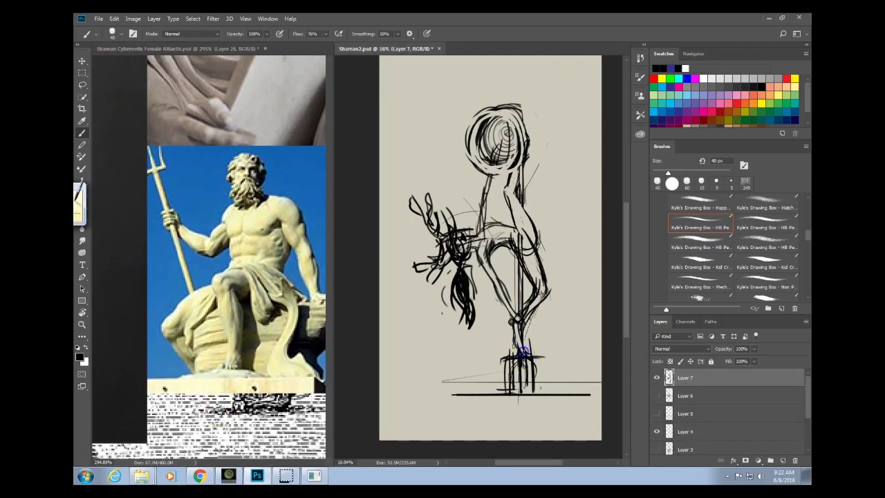
{"action": "mouse_move", "coordinate": [508, 382]}
{"action": "left_mouse_down"}
{"action": "mouse_move", "coordinate": [513, 357]}
{"action": "mouse_move", "coordinate": [518, 391]}
{"action": "left_mouse_up"}
{"action": "mouse_move", "coordinate": [531, 352]}
{"action": "left_mouse_down"}
{"action": "mouse_move", "coordinate": [520, 364]}
{"action": "mouse_move", "coordinate": [530, 381]}
{"action": "mouse_move", "coordinate": [506, 361]}
{"action": "left_mouse_up"}
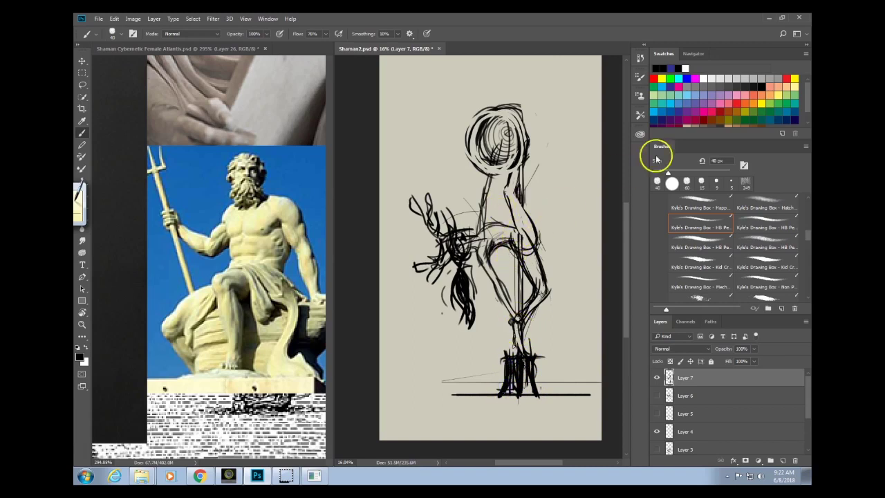
Shade the drum face dark grey, and thicken the raised limb supporting its left edge in black.
{"action": "left_click", "coordinate": [705, 81]}
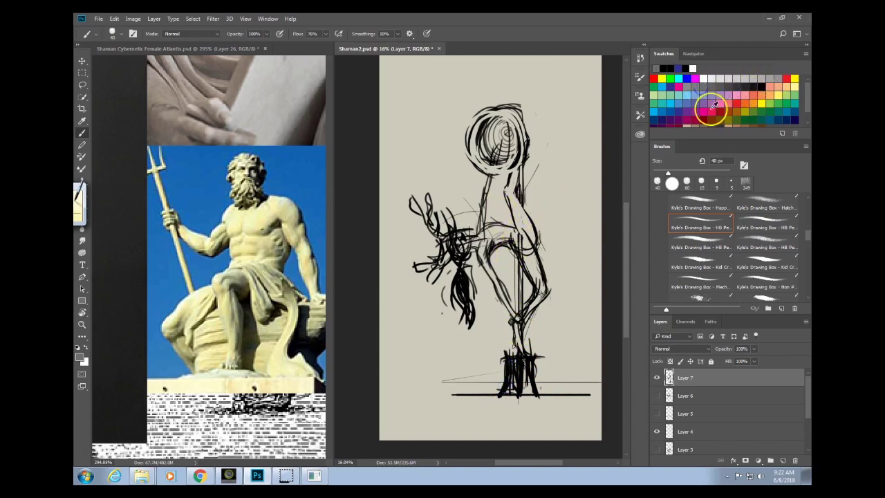
{"action": "mouse_move", "coordinate": [474, 118]}
{"action": "left_mouse_down"}
{"action": "mouse_move", "coordinate": [470, 134]}
{"action": "mouse_move", "coordinate": [507, 125]}
{"action": "mouse_move", "coordinate": [484, 142]}
{"action": "mouse_move", "coordinate": [482, 177]}
{"action": "mouse_move", "coordinate": [475, 134]}
{"action": "mouse_move", "coordinate": [507, 168]}
{"action": "mouse_move", "coordinate": [516, 133]}
{"action": "mouse_move", "coordinate": [477, 168]}
{"action": "mouse_move", "coordinate": [503, 177]}
{"action": "mouse_move", "coordinate": [474, 138]}
{"action": "mouse_move", "coordinate": [522, 102]}
{"action": "left_mouse_up"}
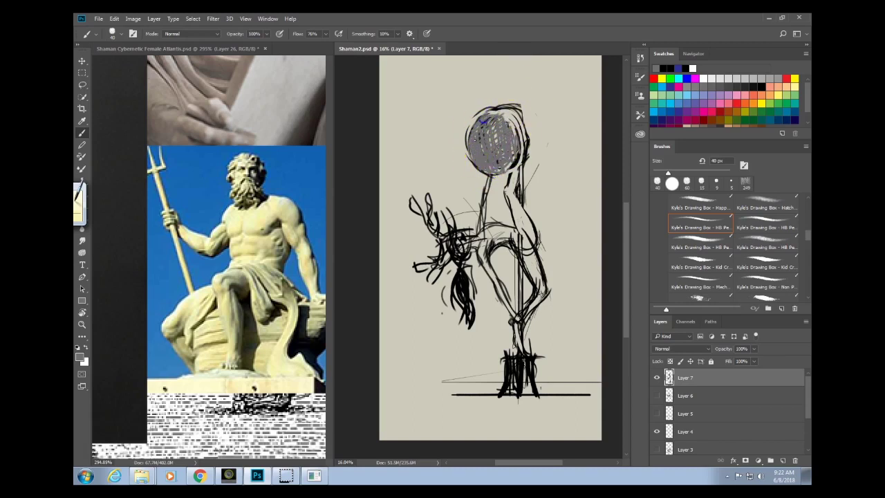
{"action": "left_click", "coordinate": [664, 68]}
{"action": "left_click_drag", "start_coordinate": [484, 199], "coordinate": [480, 231]}
{"action": "mouse_move", "coordinate": [489, 186]}
{"action": "left_mouse_down"}
{"action": "mouse_move", "coordinate": [478, 236]}
{"action": "mouse_move", "coordinate": [477, 134]}
{"action": "mouse_move", "coordinate": [469, 142]}
{"action": "mouse_move", "coordinate": [482, 175]}
{"action": "left_mouse_up"}
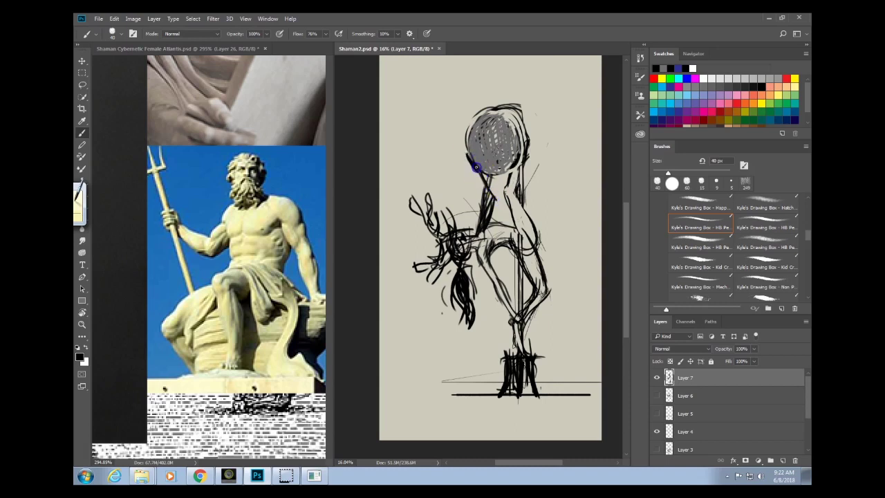
{"action": "left_click_drag", "start_coordinate": [479, 165], "coordinate": [489, 187]}
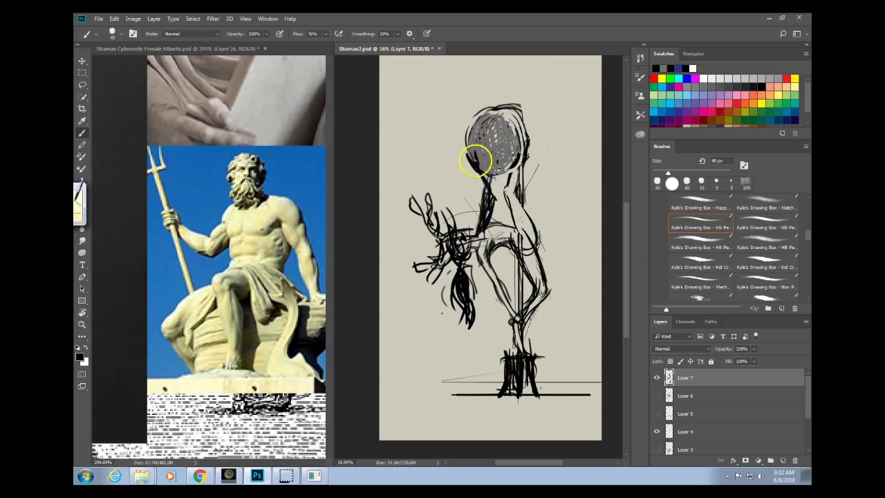
{"action": "mouse_move", "coordinate": [469, 147]}
{"action": "left_mouse_down"}
{"action": "mouse_move", "coordinate": [471, 165]}
{"action": "mouse_move", "coordinate": [480, 115]}
{"action": "mouse_move", "coordinate": [514, 187]}
{"action": "mouse_move", "coordinate": [514, 154]}
{"action": "mouse_move", "coordinate": [510, 179]}
{"action": "left_mouse_up"}
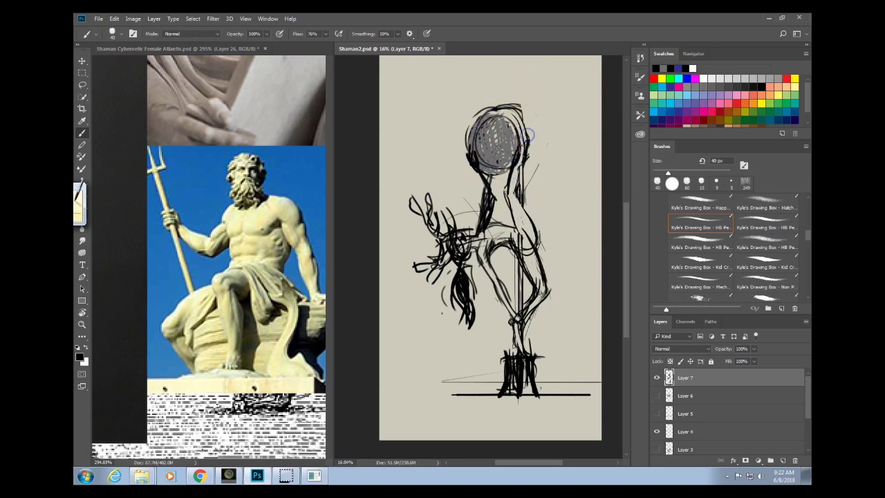
Clean up and redraw the end of the raised limb gripping the drum's right edge.
{"action": "left_click_drag", "start_coordinate": [528, 135], "coordinate": [523, 141]}
{"action": "left_click_drag", "start_coordinate": [523, 147], "coordinate": [523, 191]}
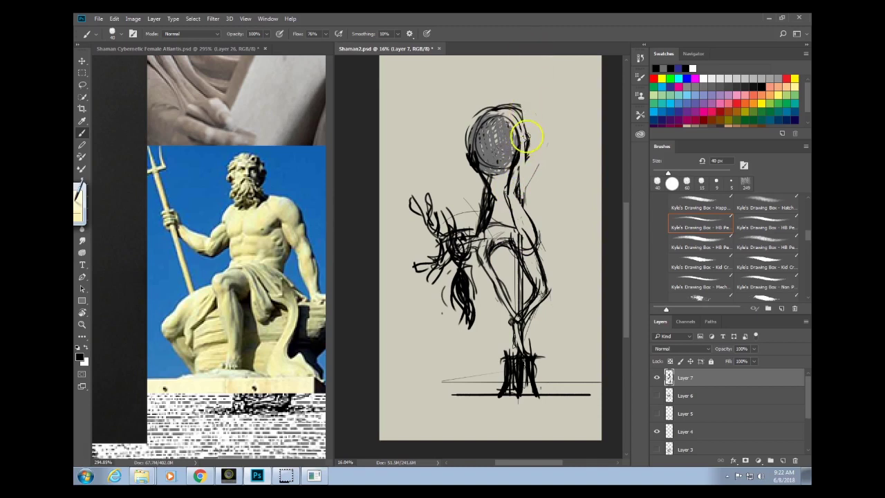
{"action": "mouse_move", "coordinate": [527, 138]}
{"action": "left_mouse_down"}
{"action": "mouse_move", "coordinate": [509, 215]}
{"action": "mouse_move", "coordinate": [499, 126]}
{"action": "mouse_move", "coordinate": [505, 194]}
{"action": "mouse_move", "coordinate": [525, 142]}
{"action": "left_mouse_up"}
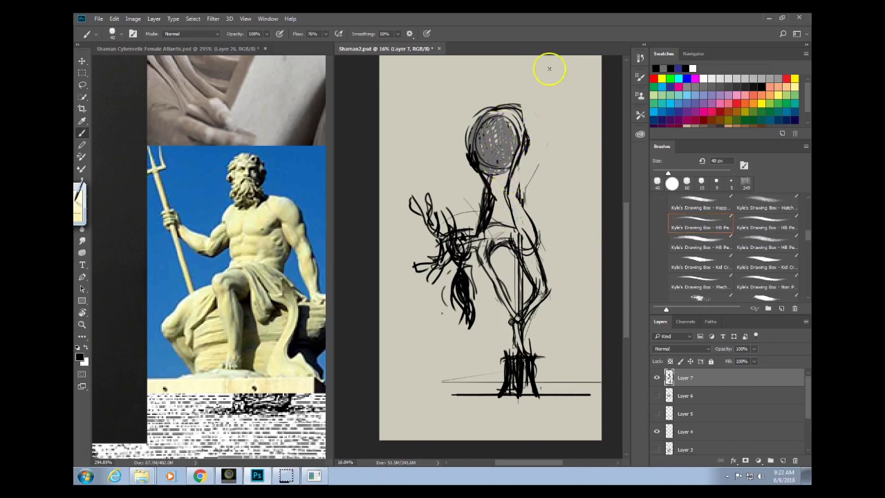
Extend the trident shaft above the drum and reshape the limb's angular end around it.
{"action": "left_click_drag", "start_coordinate": [519, 90], "coordinate": [522, 202]}
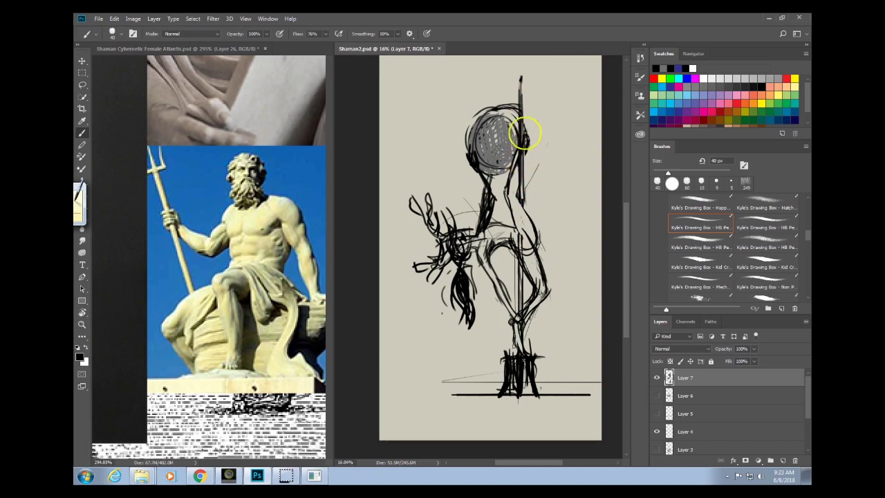
{"action": "mouse_move", "coordinate": [529, 86]}
{"action": "left_mouse_down"}
{"action": "mouse_move", "coordinate": [518, 73]}
{"action": "mouse_move", "coordinate": [531, 134]}
{"action": "mouse_move", "coordinate": [525, 119]}
{"action": "left_mouse_up"}
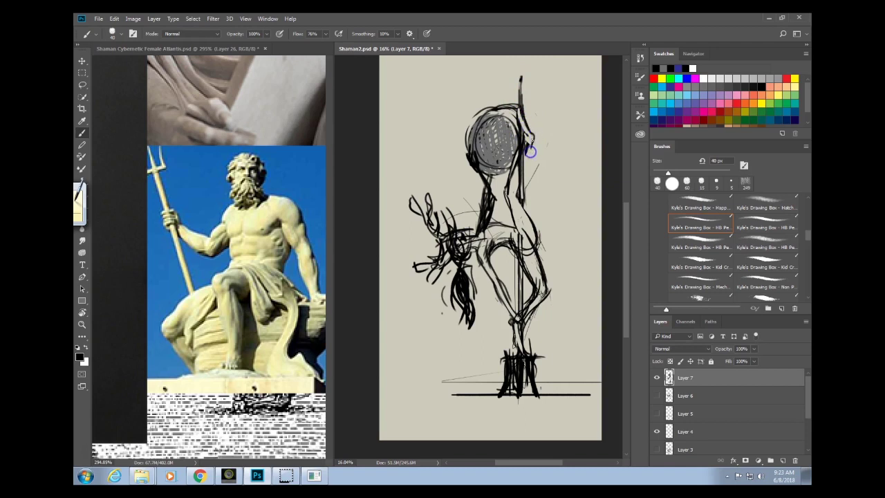
{"action": "left_click_drag", "start_coordinate": [531, 152], "coordinate": [528, 141]}
{"action": "left_click_drag", "start_coordinate": [517, 80], "coordinate": [520, 140]}
{"action": "left_click_drag", "start_coordinate": [520, 190], "coordinate": [522, 200]}
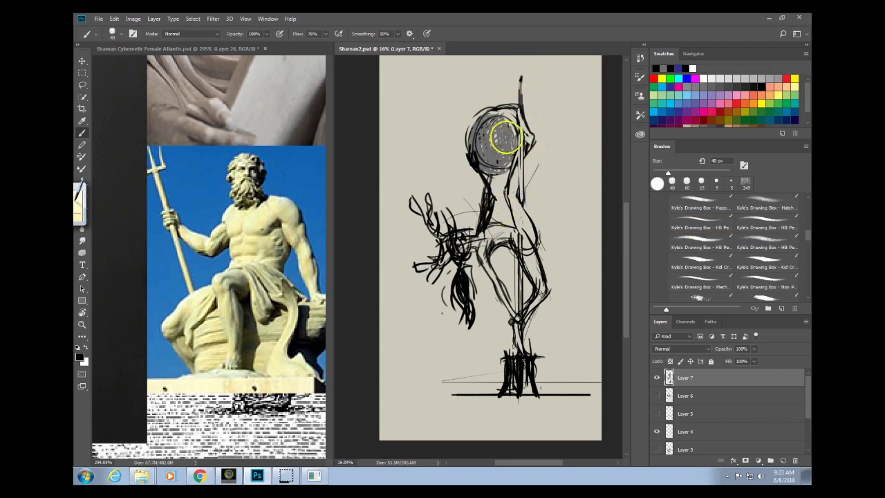
Strengthen the contour of the right raised limb and clean up the lines where the shaft passes the drum.
{"action": "mouse_move", "coordinate": [509, 171]}
{"action": "left_mouse_down"}
{"action": "mouse_move", "coordinate": [510, 204]}
{"action": "mouse_move", "coordinate": [505, 192]}
{"action": "mouse_move", "coordinate": [528, 226]}
{"action": "left_mouse_up"}
{"action": "left_click_drag", "start_coordinate": [518, 190], "coordinate": [531, 225]}
{"action": "mouse_move", "coordinate": [517, 186]}
{"action": "left_mouse_down"}
{"action": "mouse_move", "coordinate": [530, 143]}
{"action": "mouse_move", "coordinate": [521, 116]}
{"action": "mouse_move", "coordinate": [525, 146]}
{"action": "left_mouse_up"}
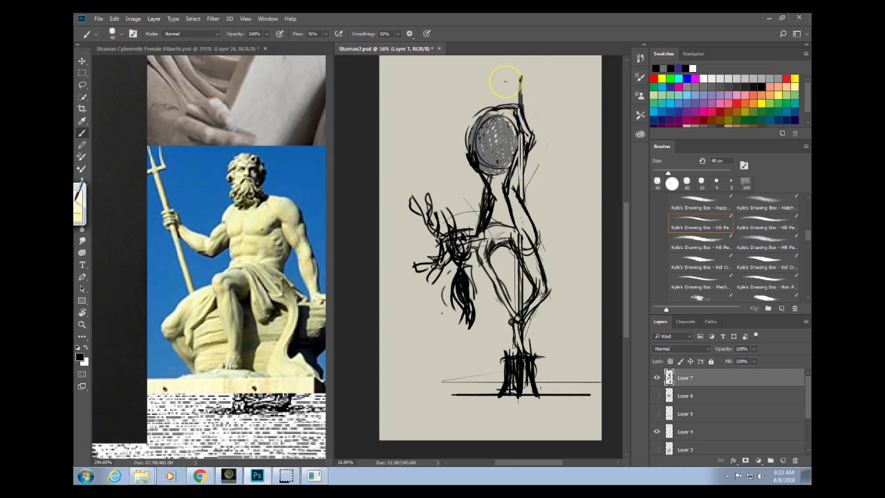
{"action": "left_click_drag", "start_coordinate": [520, 114], "coordinate": [515, 115]}
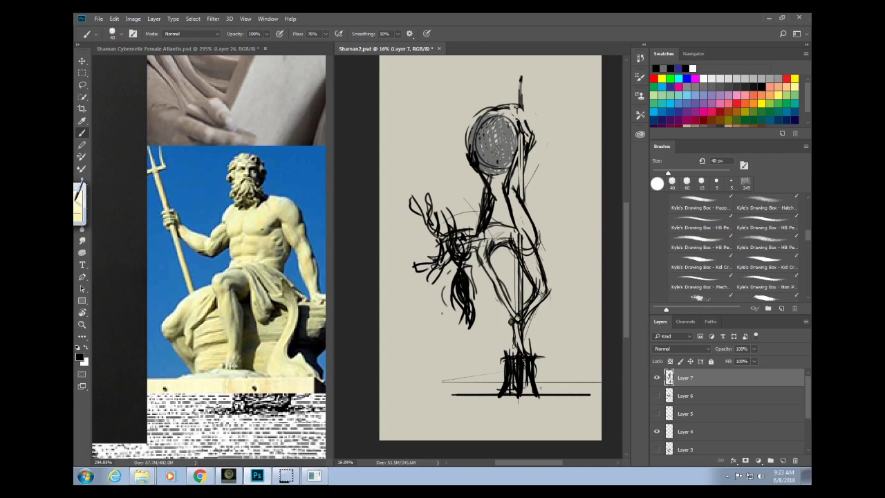
Examine the reference photo of the crouching model with the horned headpiece, long gloves and dark patterned trousers.
{"action": "left_click", "coordinate": [295, 318]}
{"action": "left_click_drag", "start_coordinate": [294, 320], "coordinate": [257, 430]}
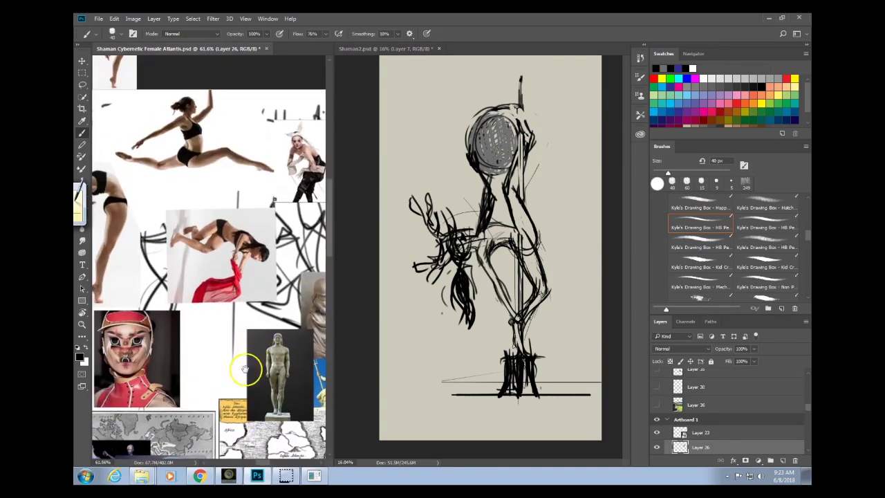
{"action": "scroll", "coordinate": [165, 302], "scroll_direction": "down", "scroll_amount": 4}
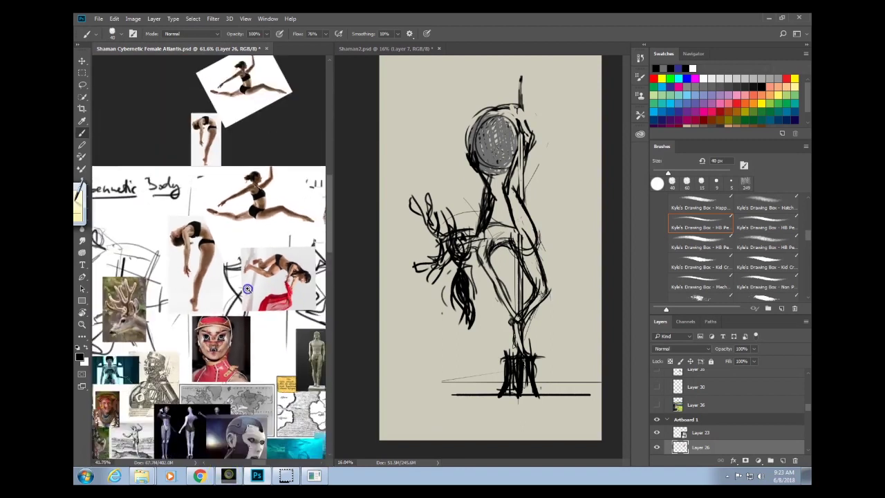
{"action": "left_click_drag", "start_coordinate": [257, 252], "coordinate": [326, 205]}
{"action": "left_click_drag", "start_coordinate": [291, 279], "coordinate": [262, 270]}
{"action": "left_click_drag", "start_coordinate": [235, 323], "coordinate": [228, 322]}
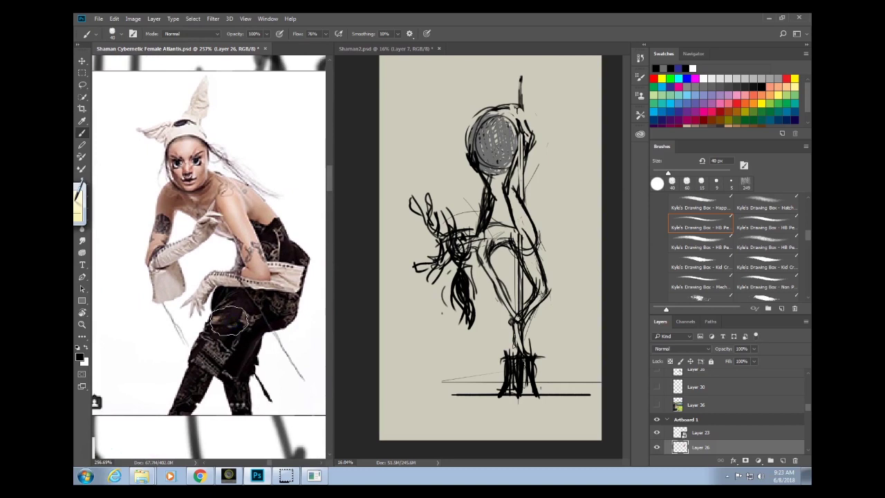
Fill a dark garment across the middle of the bent body, and reinforce the outlines of the supporting leg and the drum.
{"action": "left_click", "coordinate": [520, 256]}
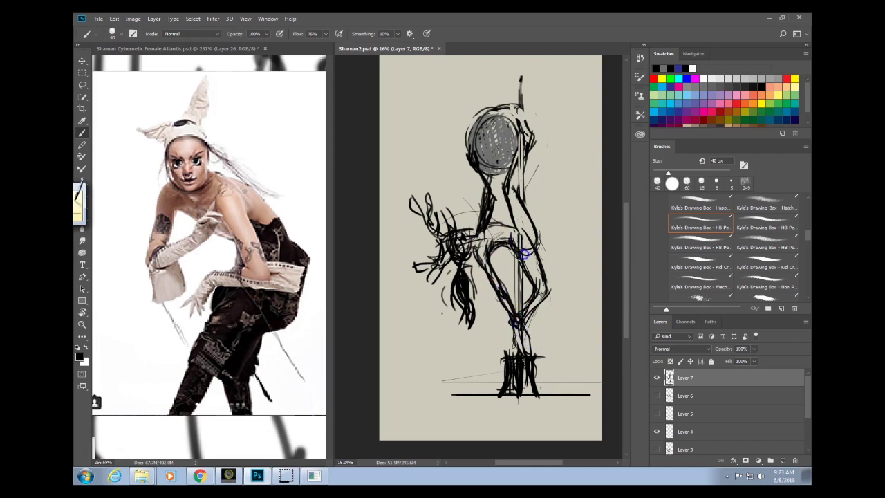
{"action": "mouse_move", "coordinate": [481, 243]}
{"action": "left_mouse_down"}
{"action": "mouse_move", "coordinate": [475, 253]}
{"action": "mouse_move", "coordinate": [491, 242]}
{"action": "left_mouse_up"}
{"action": "mouse_move", "coordinate": [484, 244]}
{"action": "left_mouse_down"}
{"action": "mouse_move", "coordinate": [479, 267]}
{"action": "mouse_move", "coordinate": [497, 229]}
{"action": "left_mouse_up"}
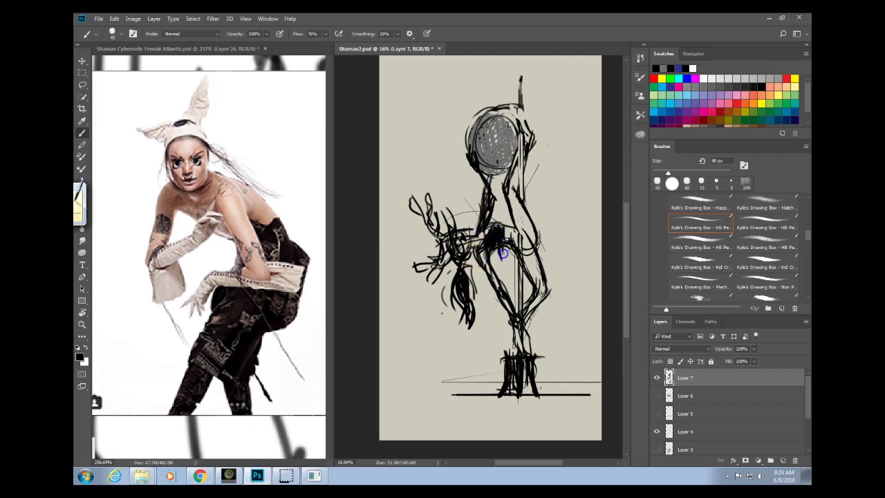
{"action": "mouse_move", "coordinate": [507, 246]}
{"action": "left_mouse_down"}
{"action": "mouse_move", "coordinate": [509, 233]}
{"action": "mouse_move", "coordinate": [514, 243]}
{"action": "left_mouse_up"}
{"action": "left_click_drag", "start_coordinate": [526, 210], "coordinate": [517, 247]}
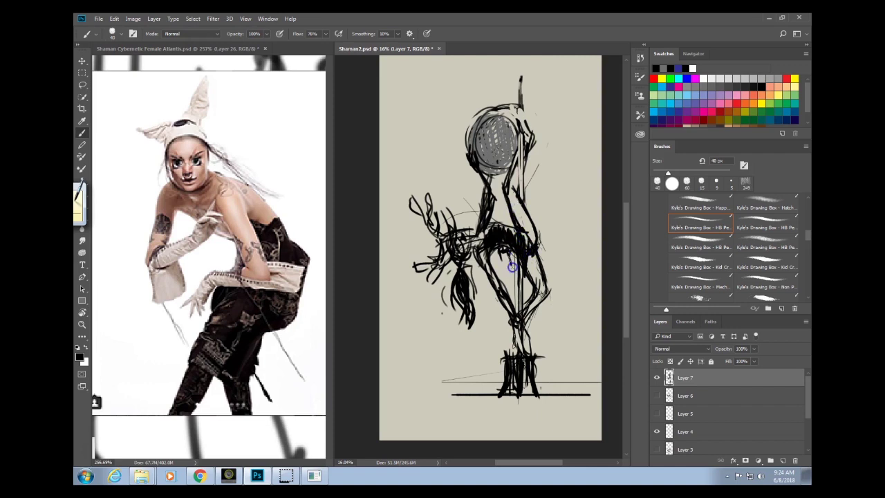
{"action": "mouse_move", "coordinate": [509, 276]}
{"action": "left_mouse_down"}
{"action": "mouse_move", "coordinate": [503, 250]}
{"action": "mouse_move", "coordinate": [525, 262]}
{"action": "mouse_move", "coordinate": [529, 300]}
{"action": "mouse_move", "coordinate": [540, 258]}
{"action": "left_mouse_up"}
{"action": "mouse_move", "coordinate": [531, 163]}
{"action": "left_mouse_down"}
{"action": "mouse_move", "coordinate": [536, 96]}
{"action": "mouse_move", "coordinate": [527, 89]}
{"action": "mouse_move", "coordinate": [482, 118]}
{"action": "mouse_move", "coordinate": [502, 119]}
{"action": "mouse_move", "coordinate": [481, 157]}
{"action": "mouse_move", "coordinate": [490, 111]}
{"action": "mouse_move", "coordinate": [498, 133]}
{"action": "mouse_move", "coordinate": [483, 165]}
{"action": "mouse_move", "coordinate": [499, 119]}
{"action": "left_mouse_up"}
Draw feathers and cords hanging from the drum's rim, using the feathered drum reference photo as a guide.
{"action": "left_click", "coordinate": [261, 190]}
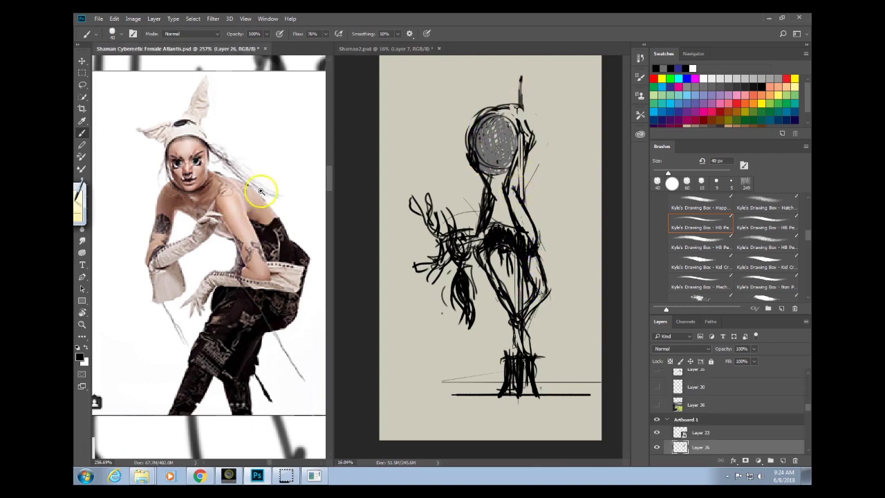
{"action": "mouse_move", "coordinate": [259, 190]}
{"action": "left_mouse_down"}
{"action": "mouse_move", "coordinate": [177, 244]}
{"action": "mouse_move", "coordinate": [333, 110]}
{"action": "left_mouse_up"}
{"action": "left_click_drag", "start_coordinate": [193, 277], "coordinate": [348, 294]}
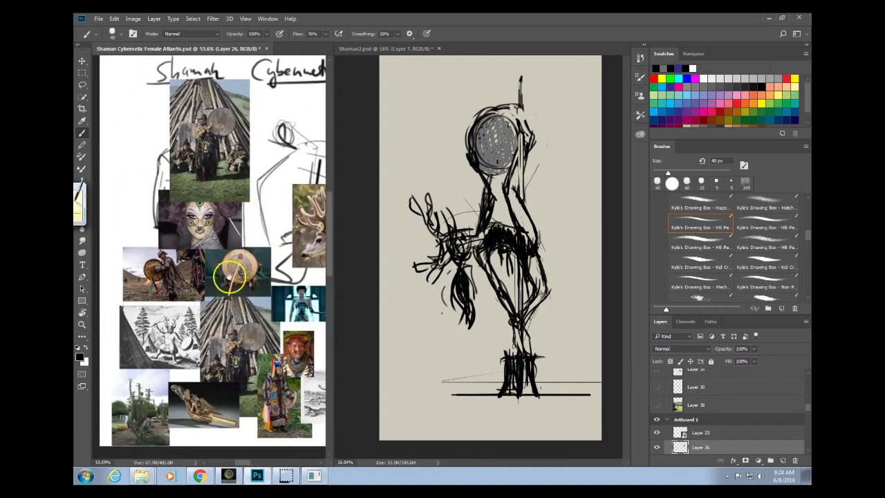
{"action": "left_click_drag", "start_coordinate": [232, 278], "coordinate": [270, 263]}
{"action": "left_click_drag", "start_coordinate": [255, 257], "coordinate": [238, 244]}
{"action": "scroll", "coordinate": [238, 245], "scroll_direction": "up", "scroll_amount": 5}
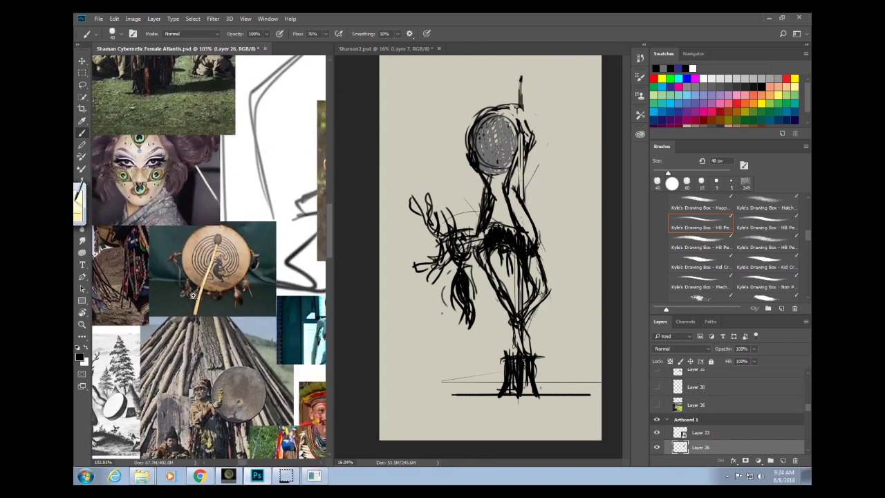
{"action": "left_click", "coordinate": [339, 213]}
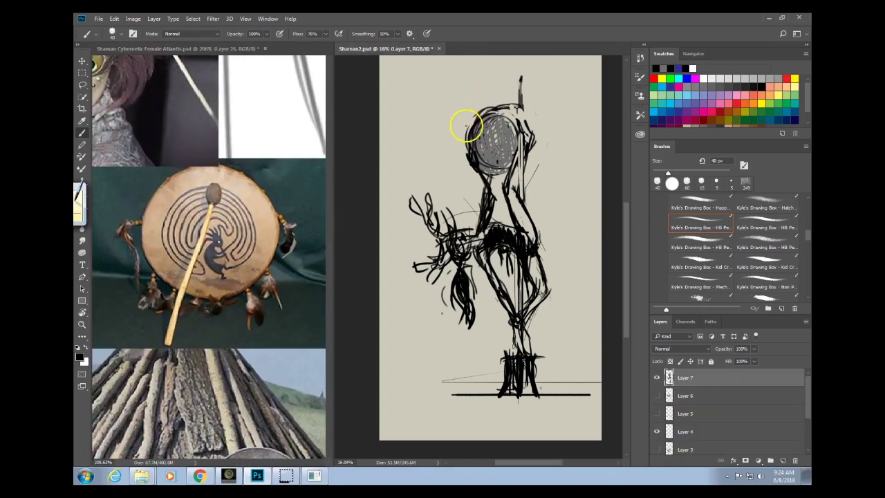
{"action": "mouse_move", "coordinate": [450, 171]}
{"action": "left_mouse_down"}
{"action": "mouse_move", "coordinate": [455, 144]}
{"action": "mouse_move", "coordinate": [480, 178]}
{"action": "mouse_move", "coordinate": [495, 175]}
{"action": "mouse_move", "coordinate": [468, 177]}
{"action": "mouse_move", "coordinate": [469, 184]}
{"action": "mouse_move", "coordinate": [499, 177]}
{"action": "left_mouse_up"}
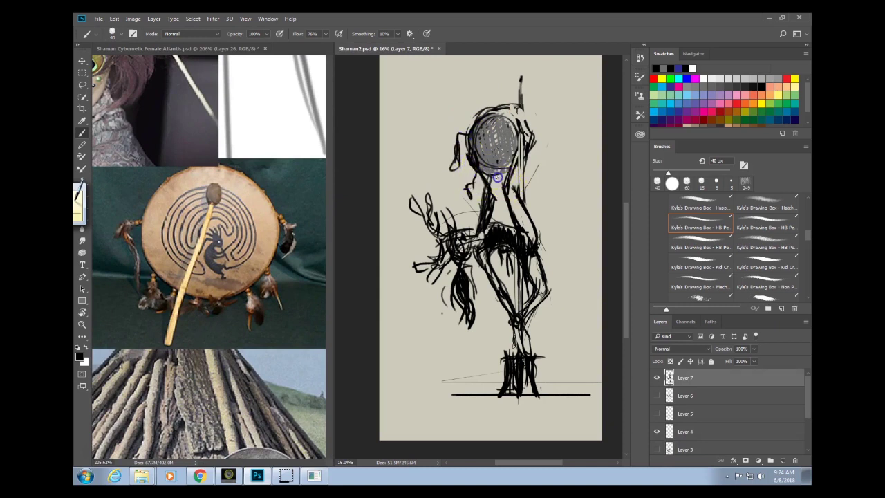
{"action": "mouse_move", "coordinate": [532, 130]}
{"action": "left_mouse_down"}
{"action": "mouse_move", "coordinate": [542, 169]}
{"action": "mouse_move", "coordinate": [541, 157]}
{"action": "left_mouse_up"}
{"action": "left_click_drag", "start_coordinate": [489, 111], "coordinate": [469, 106]}
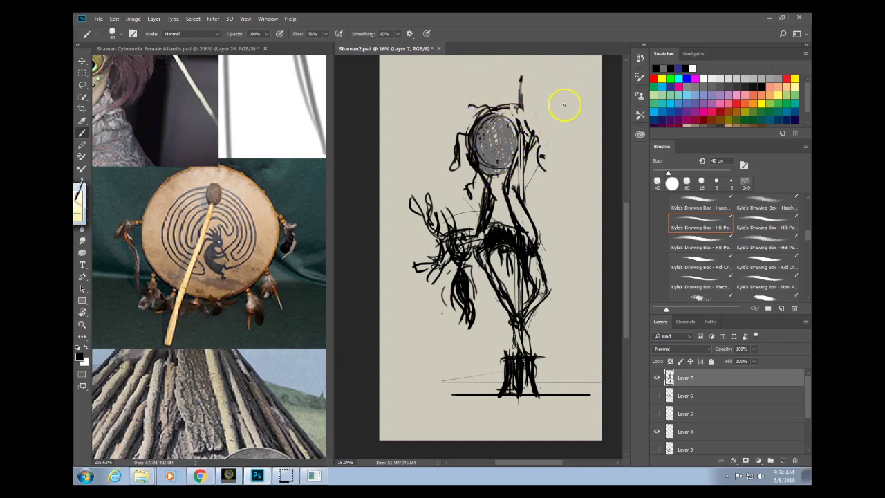
Add strokes along the drum's upper rim beside the shaft and reinforce its lower edge.
{"action": "left_click", "coordinate": [510, 106]}
{"action": "left_click_drag", "start_coordinate": [527, 115], "coordinate": [520, 123]}
{"action": "left_click_drag", "start_coordinate": [505, 171], "coordinate": [482, 159]}
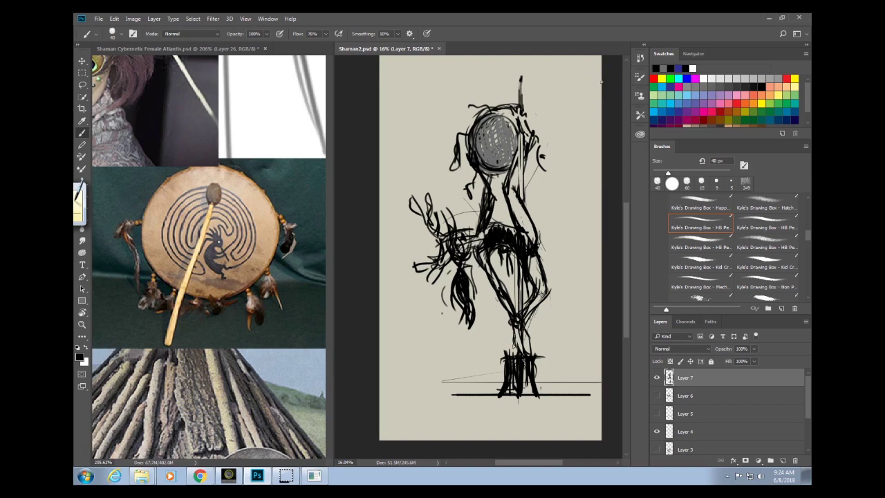
Clean up the outer contour of the figure's thigh and raised limb, and redraw the shaft edge below the drum.
{"action": "mouse_move", "coordinate": [529, 296]}
{"action": "left_mouse_down"}
{"action": "mouse_move", "coordinate": [549, 208]}
{"action": "mouse_move", "coordinate": [536, 267]}
{"action": "mouse_move", "coordinate": [543, 285]}
{"action": "mouse_move", "coordinate": [535, 257]}
{"action": "mouse_move", "coordinate": [543, 289]}
{"action": "left_mouse_up"}
{"action": "left_click_drag", "start_coordinate": [534, 258], "coordinate": [545, 290]}
{"action": "left_click_drag", "start_coordinate": [540, 221], "coordinate": [540, 249]}
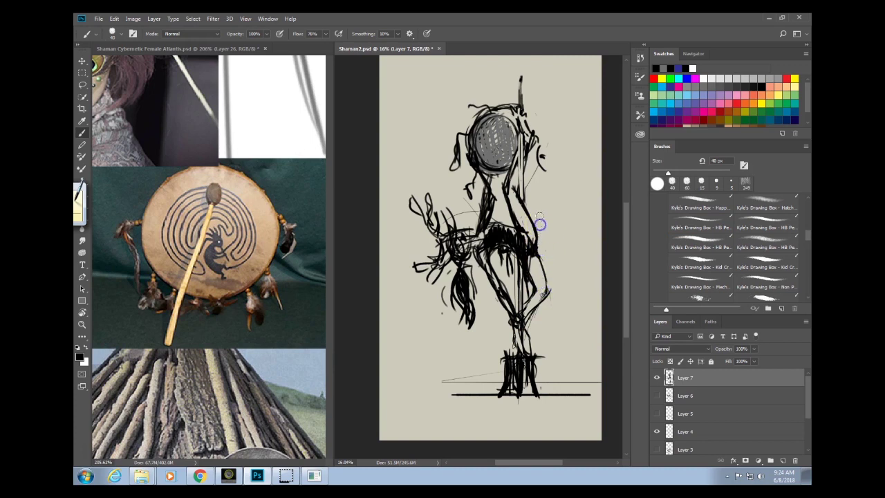
{"action": "mouse_move", "coordinate": [540, 216]}
{"action": "left_mouse_down"}
{"action": "mouse_move", "coordinate": [525, 134]}
{"action": "mouse_move", "coordinate": [518, 183]}
{"action": "left_mouse_up"}
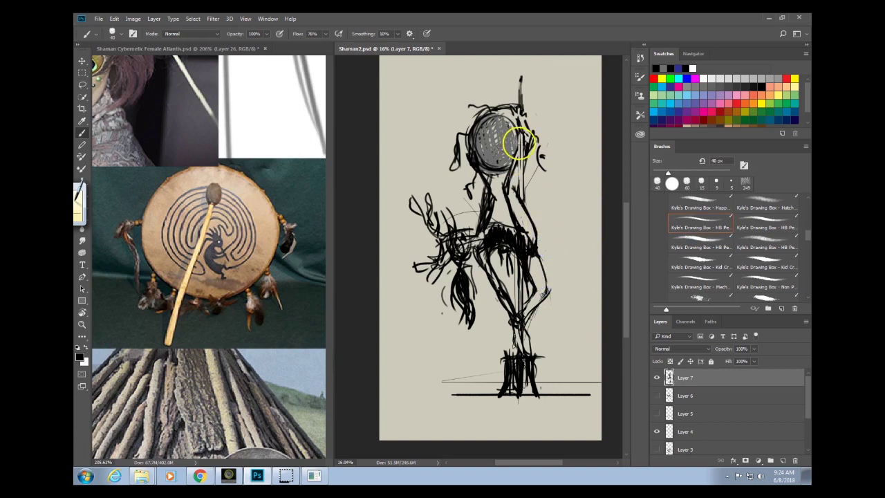
{"action": "left_click_drag", "start_coordinate": [519, 144], "coordinate": [522, 198]}
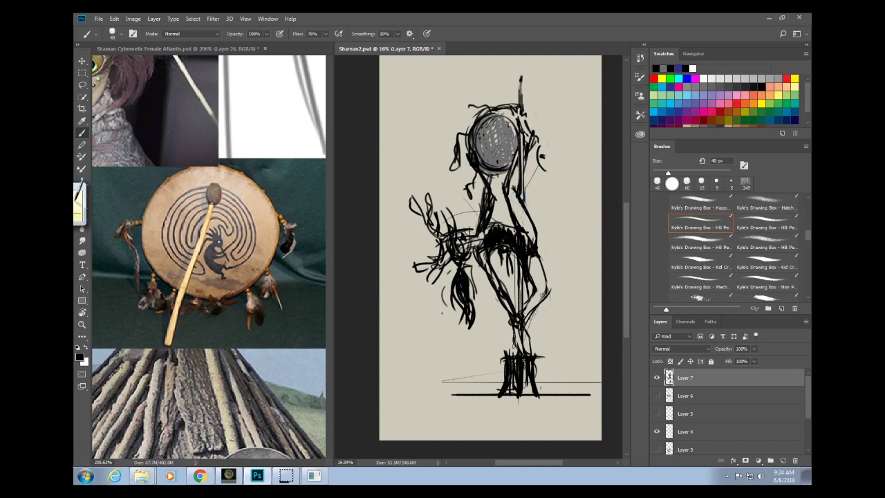
Check the dancer pose references, and rotate the lassoed antlered head and hair by -12.37 degrees, placing it beside the torso.
{"action": "left_click", "coordinate": [278, 304]}
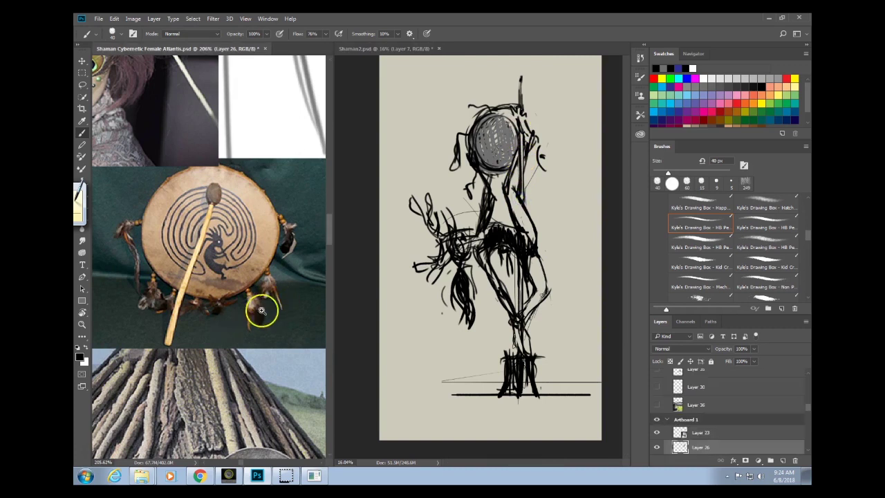
{"action": "left_click_drag", "start_coordinate": [262, 310], "coordinate": [238, 352]}
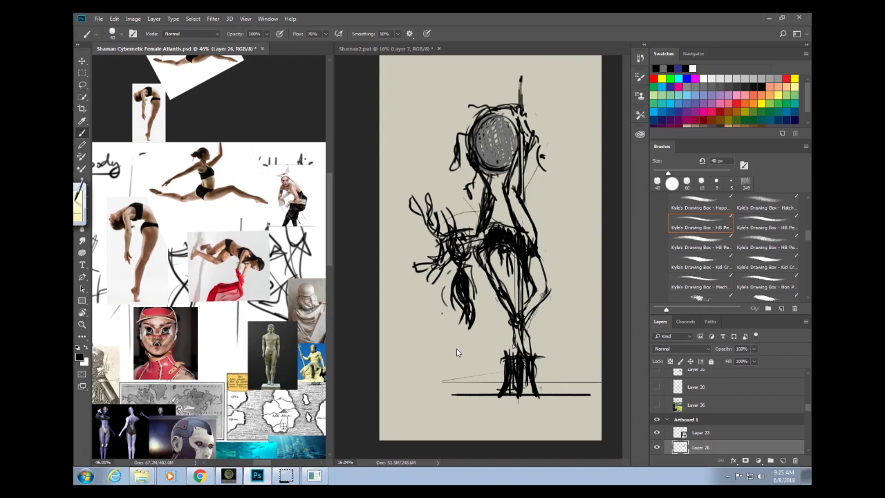
{"action": "left_click", "coordinate": [457, 353]}
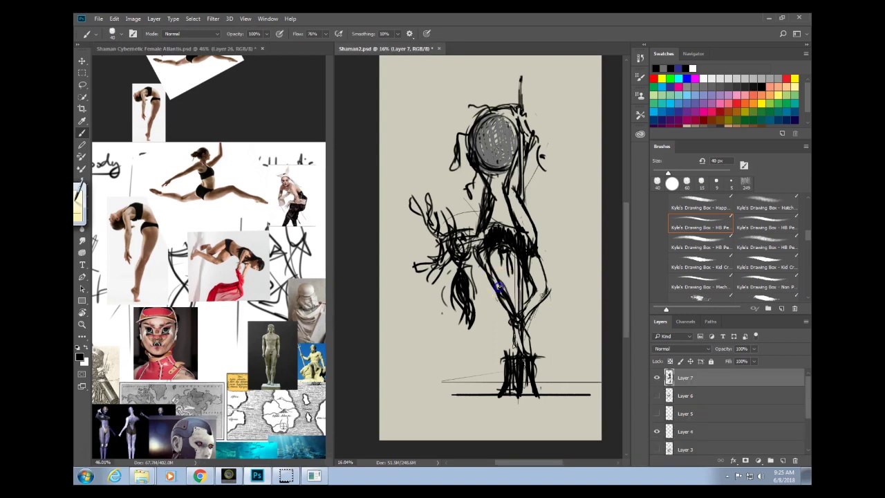
{"action": "key", "text": "l"}
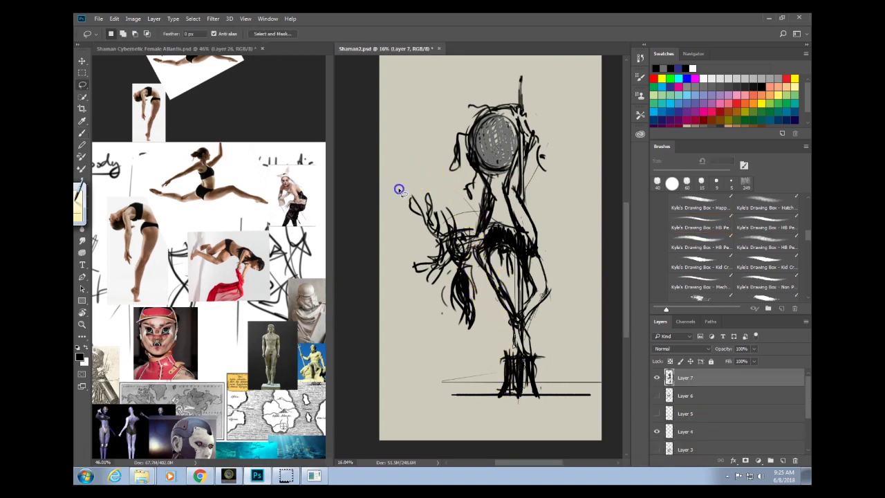
{"action": "mouse_move", "coordinate": [427, 175]}
{"action": "left_mouse_down"}
{"action": "mouse_move", "coordinate": [477, 222]}
{"action": "mouse_move", "coordinate": [488, 312]}
{"action": "mouse_move", "coordinate": [427, 155]}
{"action": "left_mouse_up"}
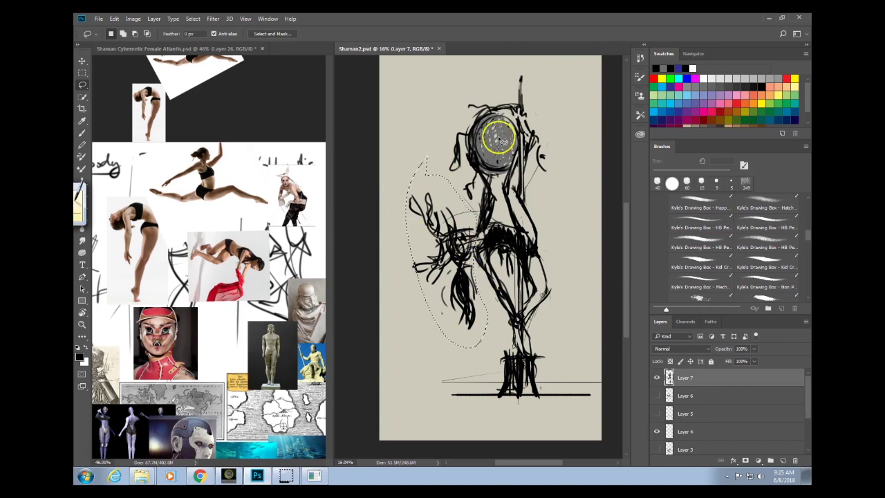
{"action": "key", "text": "ctrl+t"}
{"action": "left_click_drag", "start_coordinate": [498, 191], "coordinate": [489, 184]}
{"action": "left_click_drag", "start_coordinate": [464, 251], "coordinate": [464, 260]}
{"action": "left_click_drag", "start_coordinate": [490, 221], "coordinate": [509, 203]}
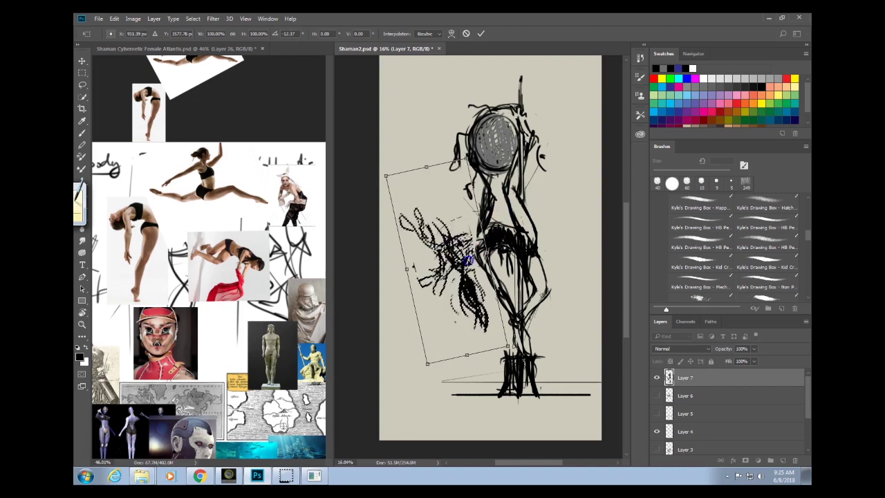
{"action": "mouse_move", "coordinate": [459, 253]}
{"action": "left_mouse_down"}
{"action": "mouse_move", "coordinate": [466, 260]}
{"action": "mouse_move", "coordinate": [460, 243]}
{"action": "left_mouse_up"}
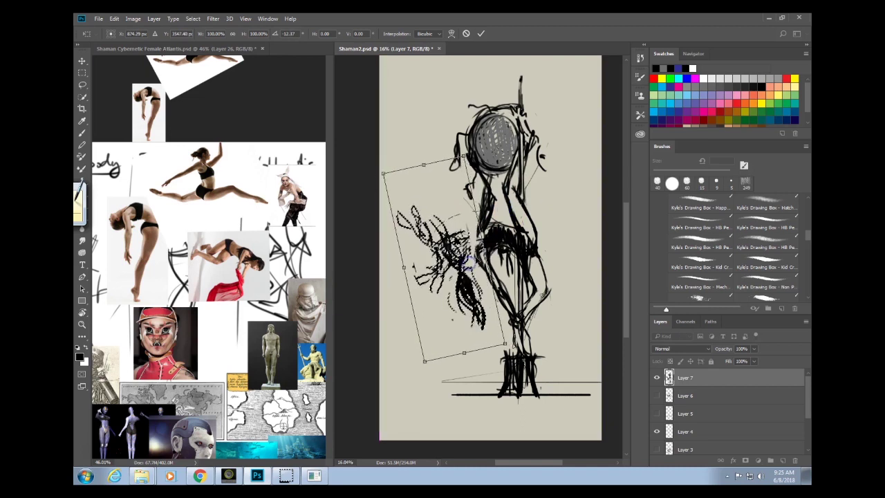
{"action": "left_click", "coordinate": [484, 218]}
{"action": "key", "text": "Return"}
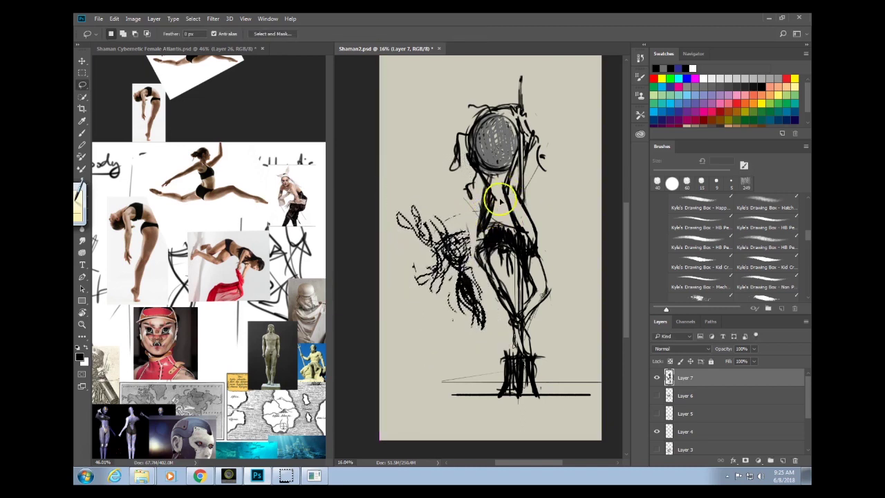
{"action": "key", "text": "ctrl+d"}
{"action": "key", "text": "b"}
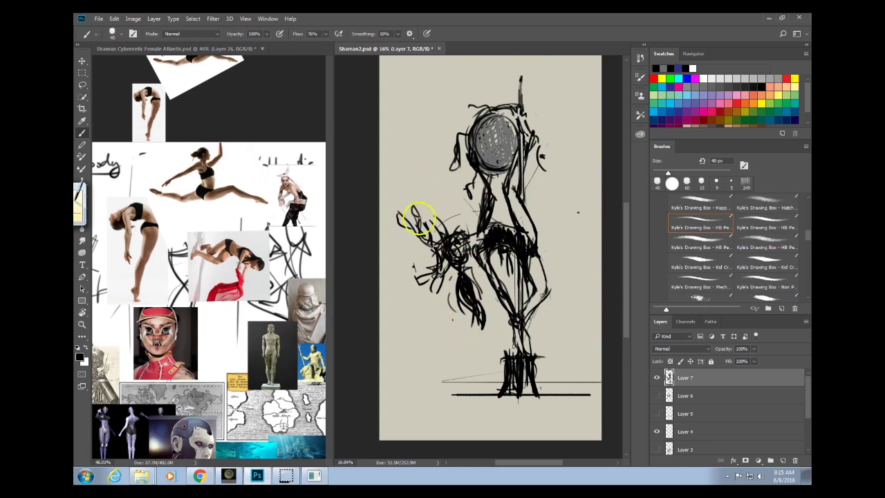
Reselect the antlered head with its hair and rotate it a further -13.40 degrees, shifting it slightly down towards the shoulders.
{"action": "key", "text": "l"}
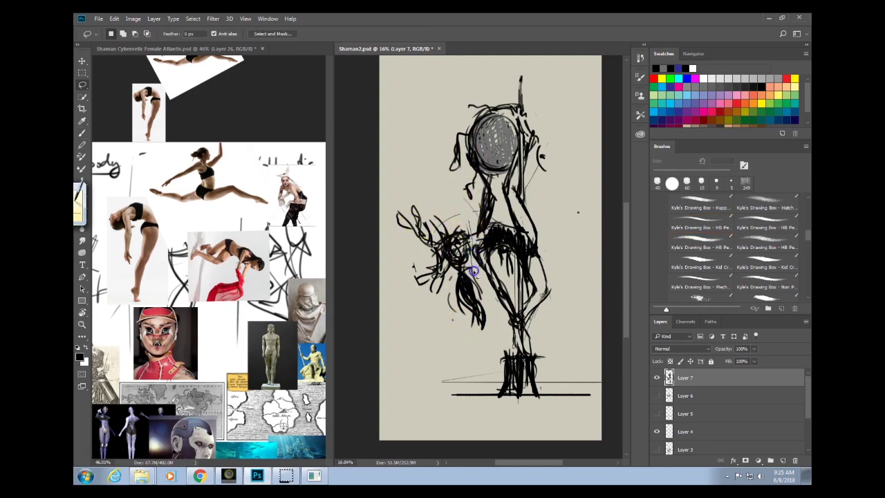
{"action": "mouse_move", "coordinate": [490, 337]}
{"action": "left_mouse_down"}
{"action": "mouse_move", "coordinate": [394, 276]}
{"action": "mouse_move", "coordinate": [485, 325]}
{"action": "left_mouse_up"}
{"action": "key", "text": "ctrl+t"}
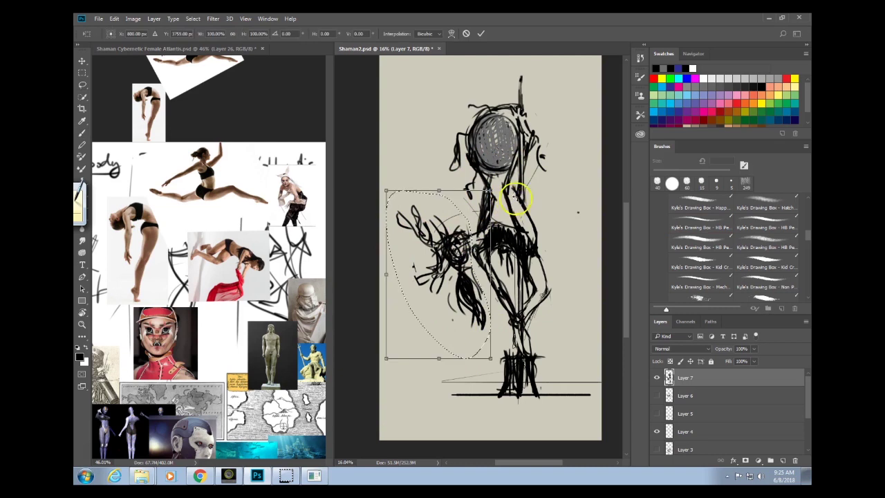
{"action": "left_click_drag", "start_coordinate": [521, 202], "coordinate": [511, 190]}
{"action": "left_click_drag", "start_coordinate": [467, 275], "coordinate": [468, 278]}
{"action": "left_click_drag", "start_coordinate": [524, 232], "coordinate": [520, 226]}
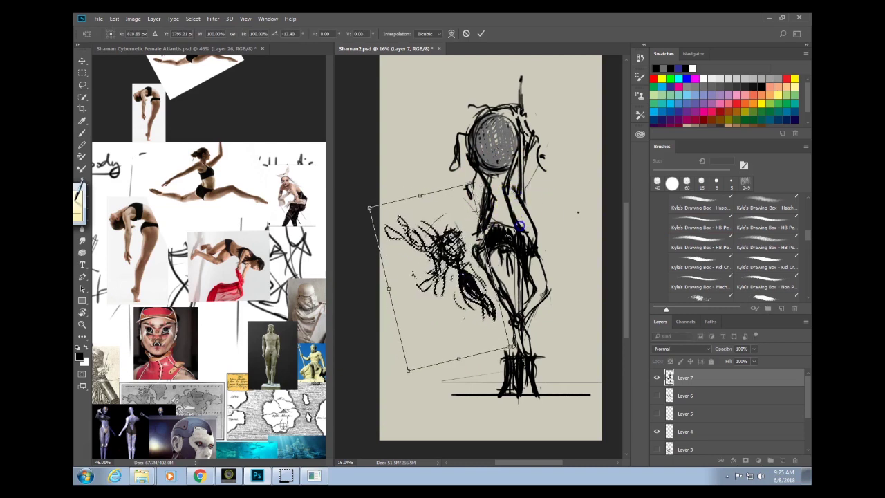
{"action": "left_click_drag", "start_coordinate": [473, 286], "coordinate": [475, 292]}
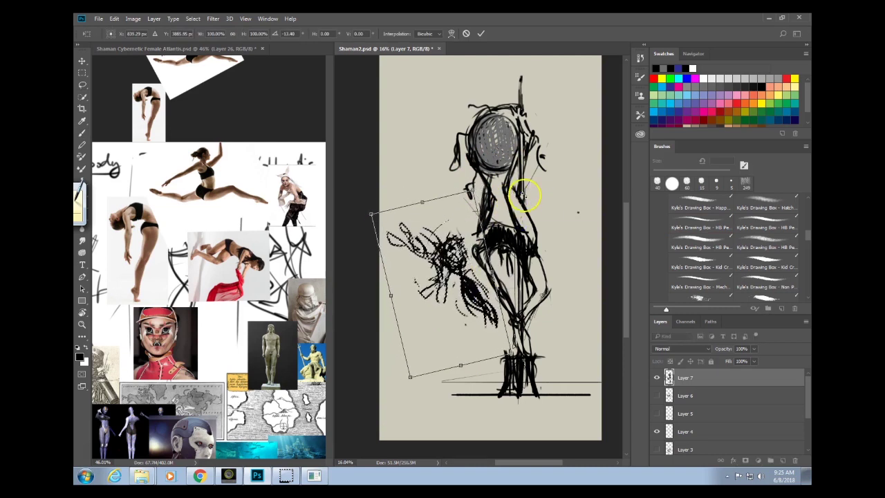
{"action": "key", "text": "Return"}
{"action": "key", "text": "b"}
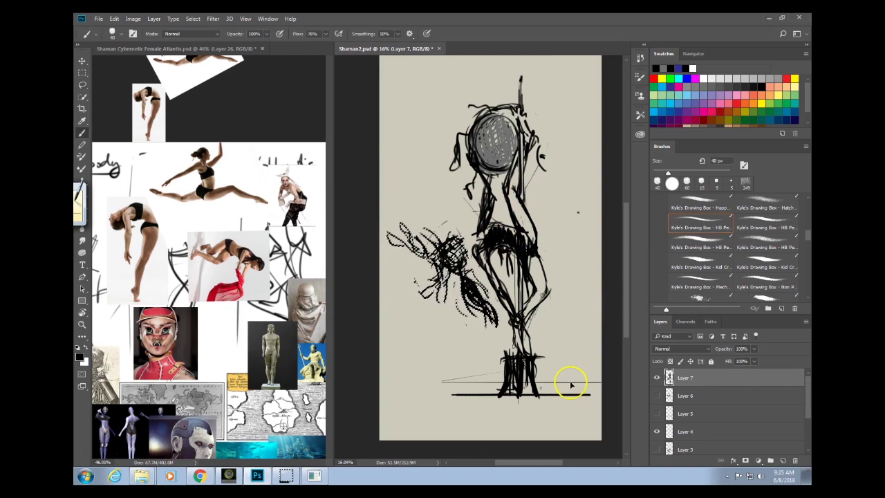
{"action": "key", "text": "ctrl+d"}
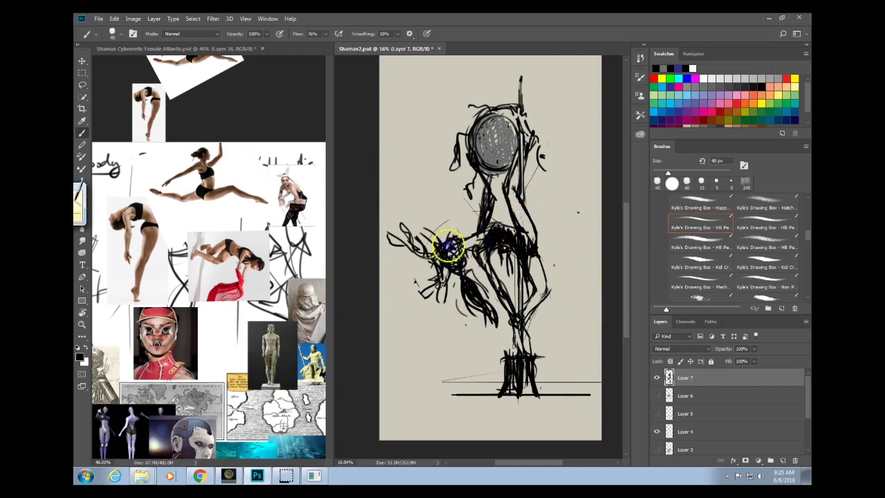
Rework the rotated head with darker face strokes, extra hanging hair locks, longer antler lines and a cleaner neck area.
{"action": "left_click_drag", "start_coordinate": [448, 247], "coordinate": [459, 236]}
{"action": "left_click_drag", "start_coordinate": [456, 282], "coordinate": [462, 320]}
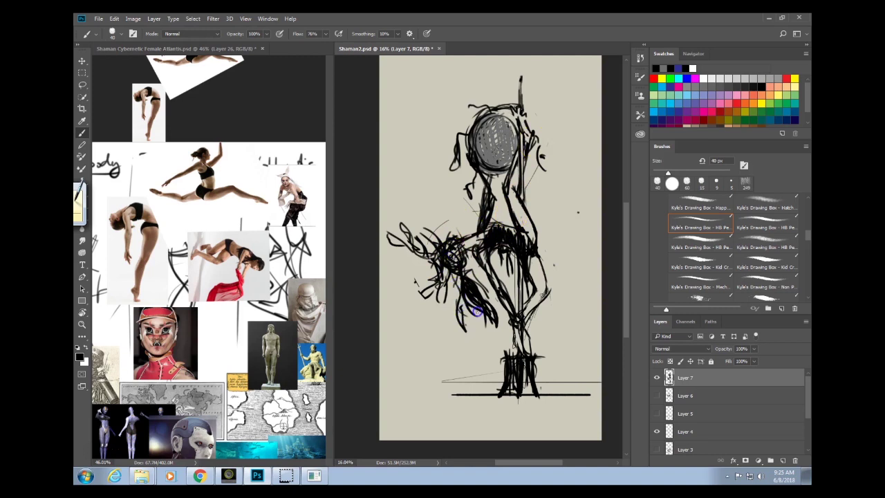
{"action": "left_click_drag", "start_coordinate": [433, 258], "coordinate": [381, 233]}
{"action": "mouse_move", "coordinate": [478, 214]}
{"action": "left_mouse_down"}
{"action": "mouse_move", "coordinate": [450, 253]}
{"action": "mouse_move", "coordinate": [447, 241]}
{"action": "mouse_move", "coordinate": [405, 247]}
{"action": "mouse_move", "coordinate": [415, 236]}
{"action": "left_mouse_up"}
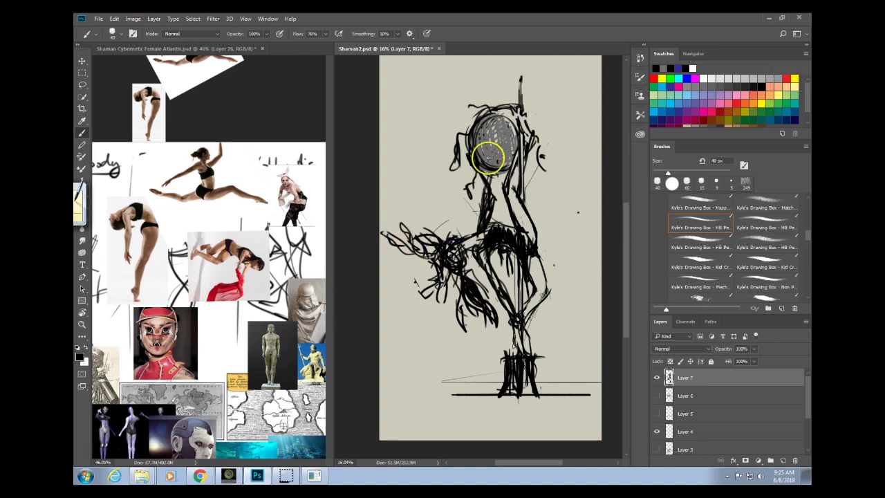
{"action": "mouse_move", "coordinate": [471, 258]}
{"action": "left_mouse_down"}
{"action": "mouse_move", "coordinate": [441, 265]}
{"action": "mouse_move", "coordinate": [465, 271]}
{"action": "left_mouse_up"}
{"action": "key", "text": "bracketleft"}
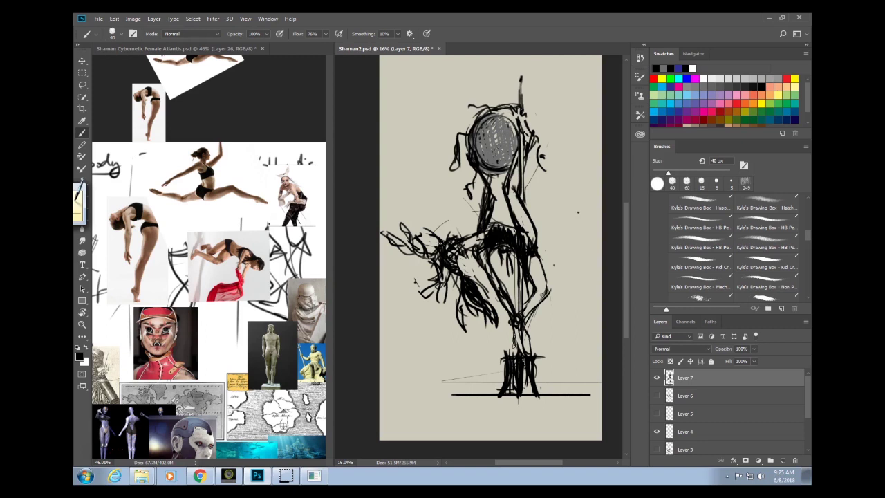
Fade the Layer 7 sketch to light grey with Levels by setting the output black level to 161.
{"action": "key", "text": "ctrl+l"}
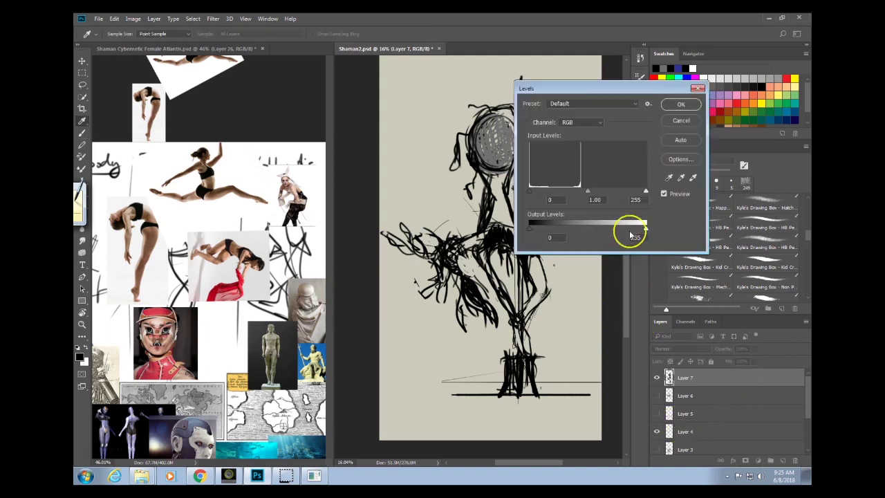
{"action": "left_click_drag", "start_coordinate": [530, 226], "coordinate": [604, 231]}
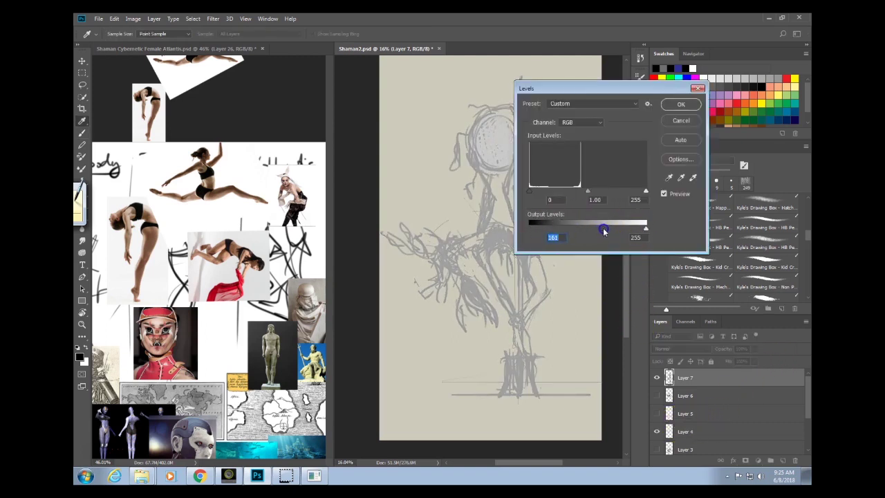
{"action": "left_click", "coordinate": [679, 102]}
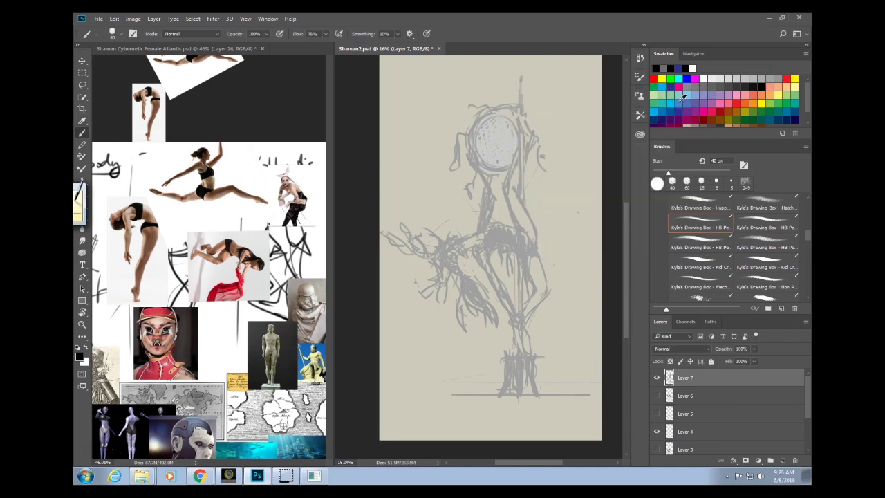
Draw the trident's straight vertical shaft over the faded sketch with a 25 px brush, and add its horizontal crossbar near the base.
{"action": "key", "text": "bracketleft"}
{"action": "left_click", "coordinate": [560, 223]}
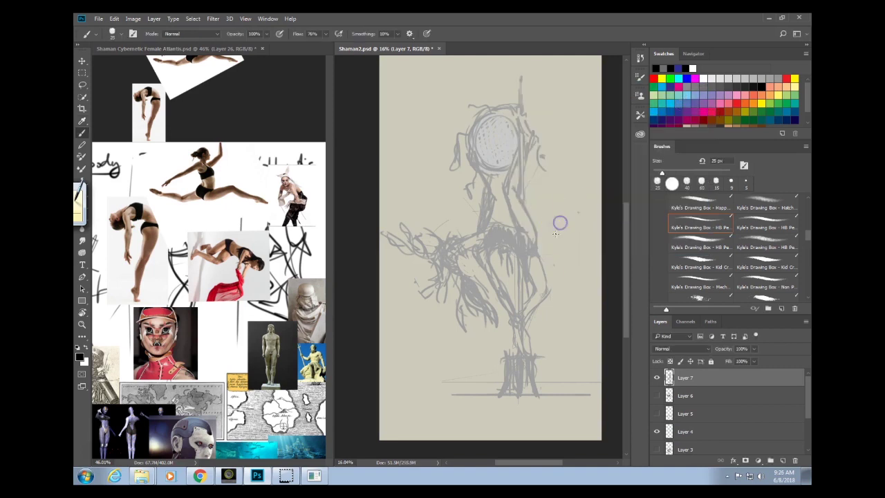
{"action": "left_click", "coordinate": [568, 260], "text": "ctrl"}
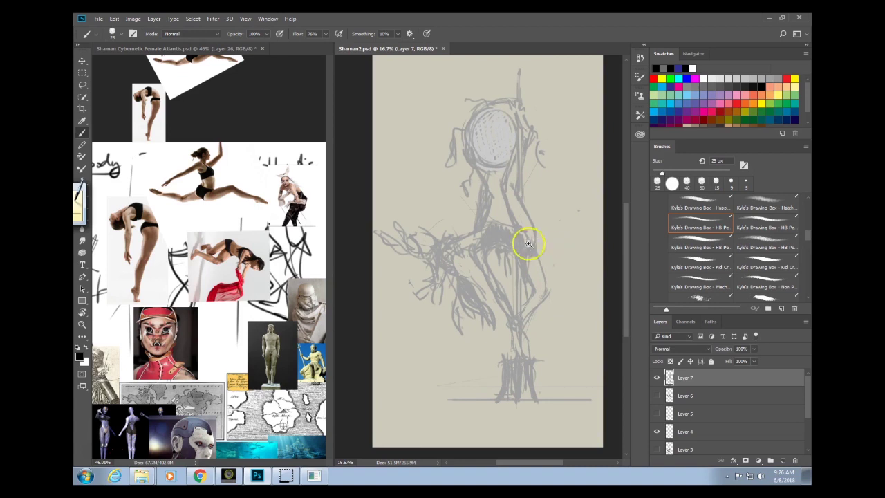
{"action": "mouse_move", "coordinate": [528, 236]}
{"action": "left_mouse_down"}
{"action": "mouse_move", "coordinate": [548, 247]}
{"action": "mouse_move", "coordinate": [530, 247]}
{"action": "left_mouse_up"}
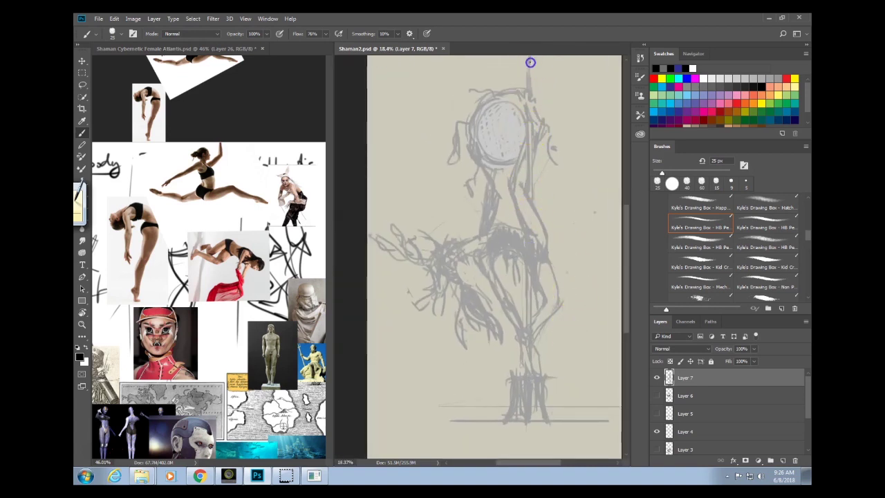
{"action": "left_click_drag", "start_coordinate": [529, 61], "coordinate": [533, 280]}
{"action": "key", "text": "ctrl+z"}
{"action": "left_click_drag", "start_coordinate": [530, 68], "coordinate": [531, 379]}
{"action": "left_click_drag", "start_coordinate": [530, 61], "coordinate": [531, 407]}
{"action": "left_click_drag", "start_coordinate": [529, 61], "coordinate": [529, 422]}
{"action": "left_click_drag", "start_coordinate": [495, 379], "coordinate": [578, 379]}
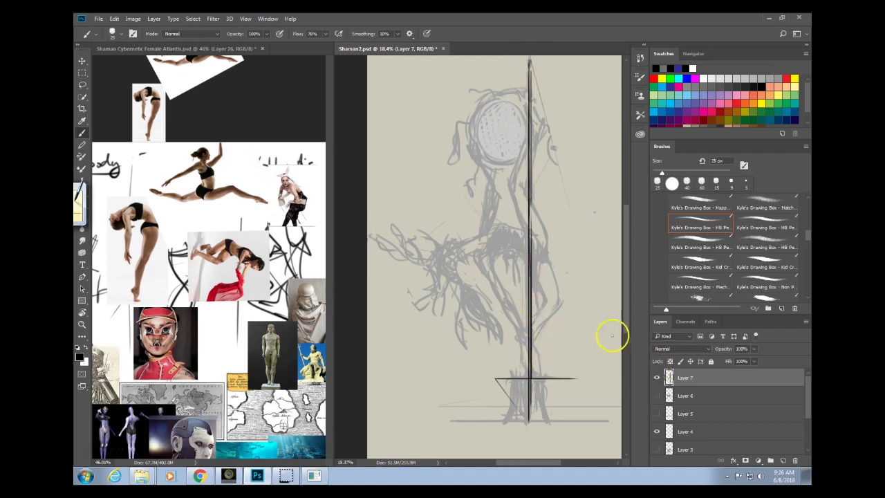
Draw the trident's curved prongs below the crossbar and a long horizontal ground line beneath their tips.
{"action": "left_click_drag", "start_coordinate": [513, 375], "coordinate": [504, 423]}
{"action": "mouse_move", "coordinate": [541, 382]}
{"action": "left_mouse_down"}
{"action": "mouse_move", "coordinate": [559, 432]}
{"action": "mouse_move", "coordinate": [556, 423]}
{"action": "left_mouse_up"}
{"action": "mouse_move", "coordinate": [517, 377]}
{"action": "left_mouse_down"}
{"action": "mouse_move", "coordinate": [504, 426]}
{"action": "mouse_move", "coordinate": [538, 385]}
{"action": "mouse_move", "coordinate": [555, 427]}
{"action": "mouse_move", "coordinate": [532, 421]}
{"action": "mouse_move", "coordinate": [524, 378]}
{"action": "mouse_move", "coordinate": [533, 435]}
{"action": "left_mouse_up"}
{"action": "mouse_move", "coordinate": [514, 396]}
{"action": "left_mouse_down"}
{"action": "mouse_move", "coordinate": [536, 381]}
{"action": "mouse_move", "coordinate": [548, 444]}
{"action": "mouse_move", "coordinate": [602, 365]}
{"action": "mouse_move", "coordinate": [551, 415]}
{"action": "mouse_move", "coordinate": [469, 432]}
{"action": "mouse_move", "coordinate": [613, 429]}
{"action": "left_mouse_up"}
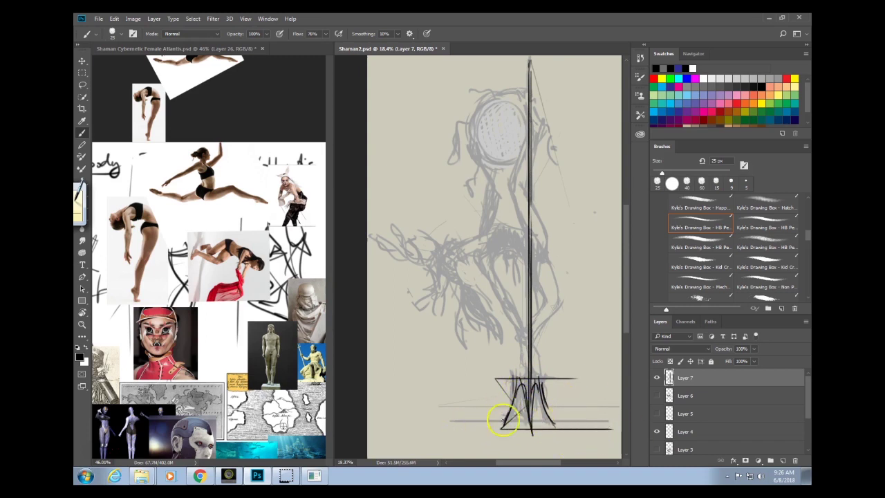
{"action": "left_click_drag", "start_coordinate": [399, 422], "coordinate": [561, 420]}
{"action": "key", "text": "ctrl+z"}
{"action": "mouse_move", "coordinate": [429, 432]}
{"action": "left_mouse_down"}
{"action": "mouse_move", "coordinate": [514, 442]}
{"action": "mouse_move", "coordinate": [600, 431]}
{"action": "left_mouse_up"}
{"action": "key", "text": "ctrl+z"}
{"action": "left_click_drag", "start_coordinate": [420, 426], "coordinate": [612, 426]}
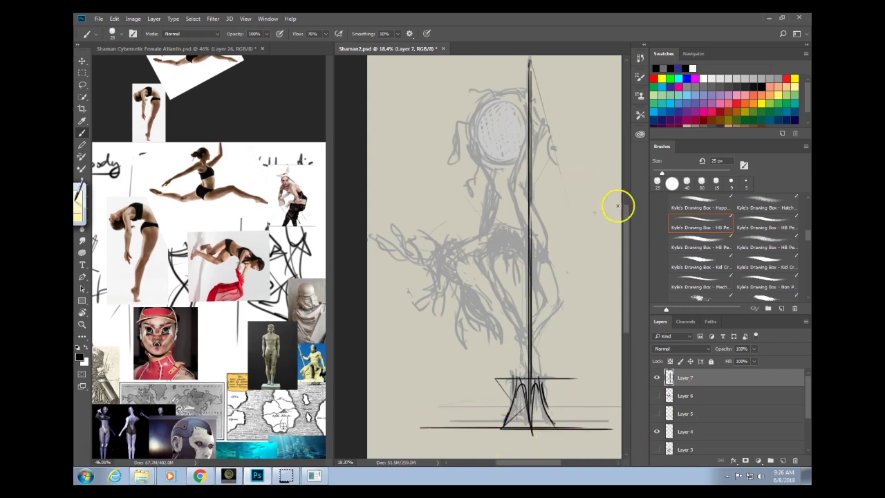
Examine the dancer and acrobat pose photos in the Shaman Cybernetic Female Atlantis document with its canvas view enlarged and rotated sideways.
{"action": "left_click", "coordinate": [270, 228]}
{"action": "key", "text": "r"}
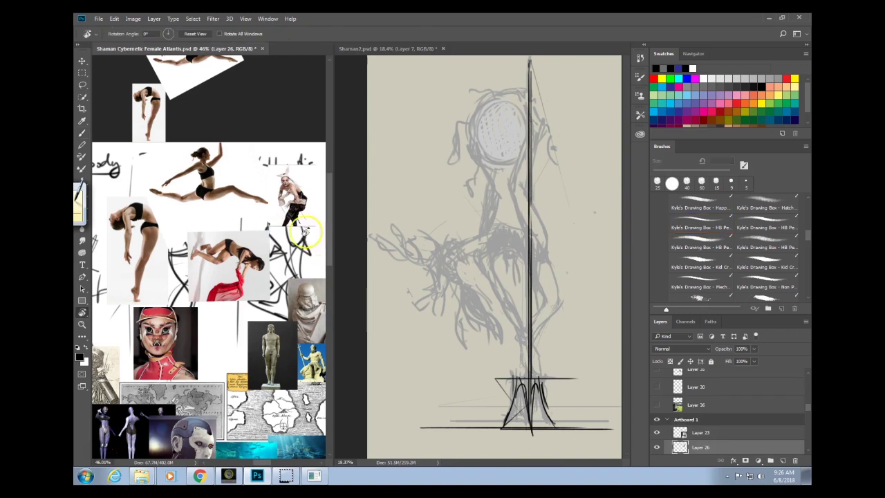
{"action": "left_click_drag", "start_coordinate": [315, 235], "coordinate": [217, 276]}
{"action": "left_click_drag", "start_coordinate": [217, 276], "coordinate": [272, 225]}
{"action": "left_click_drag", "start_coordinate": [294, 258], "coordinate": [242, 251]}
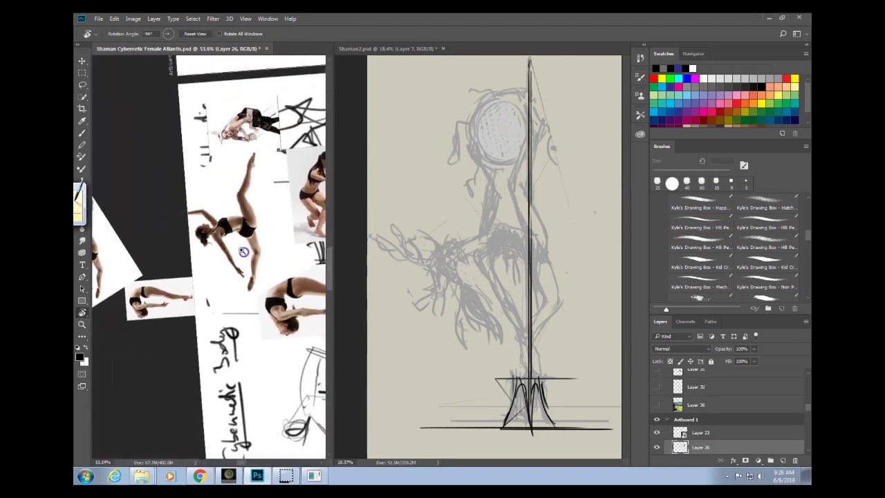
{"action": "left_click_drag", "start_coordinate": [278, 356], "coordinate": [267, 362]}
{"action": "left_click_drag", "start_coordinate": [295, 319], "coordinate": [270, 309]}
{"action": "left_click_drag", "start_coordinate": [270, 324], "coordinate": [269, 342]}
{"action": "left_click", "coordinate": [495, 272]}
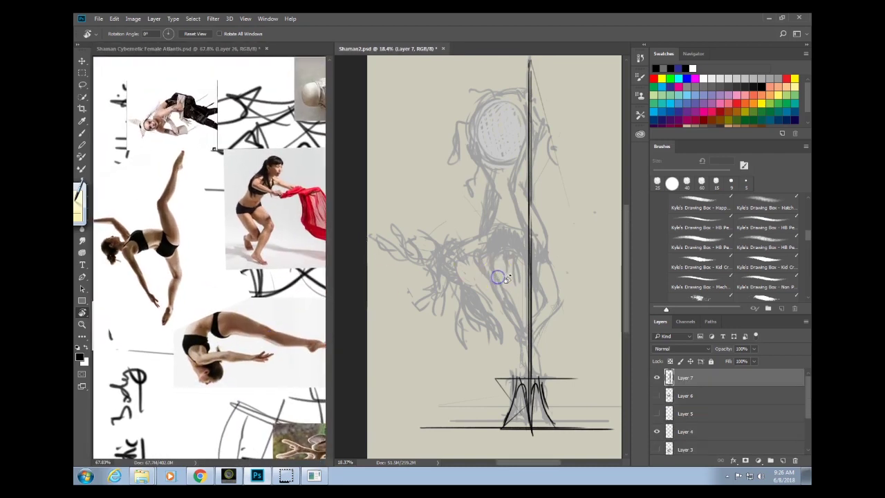
{"action": "key", "text": "b"}
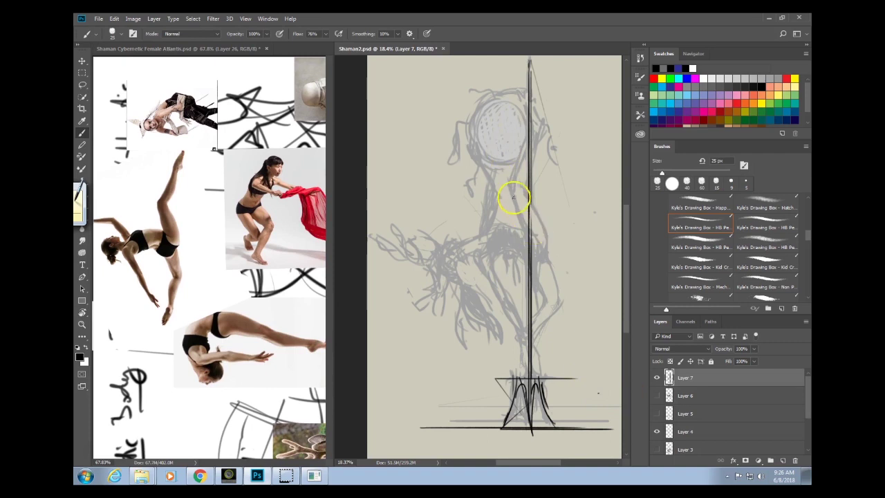
Outline the figure's raised thigh beside the trident shaft and round it off into the curve of the hip.
{"action": "mouse_move", "coordinate": [507, 172]}
{"action": "left_mouse_down"}
{"action": "mouse_move", "coordinate": [525, 231]}
{"action": "mouse_move", "coordinate": [543, 241]}
{"action": "left_mouse_up"}
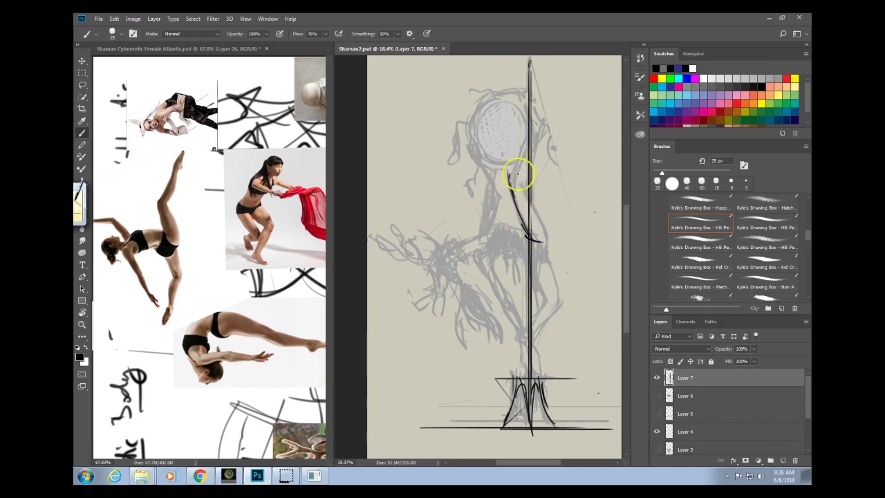
{"action": "mouse_move", "coordinate": [518, 174]}
{"action": "left_mouse_down"}
{"action": "mouse_move", "coordinate": [552, 229]}
{"action": "mouse_move", "coordinate": [529, 179]}
{"action": "mouse_move", "coordinate": [550, 235]}
{"action": "mouse_move", "coordinate": [524, 180]}
{"action": "mouse_move", "coordinate": [548, 228]}
{"action": "left_mouse_up"}
{"action": "key", "text": "ctrl+z"}
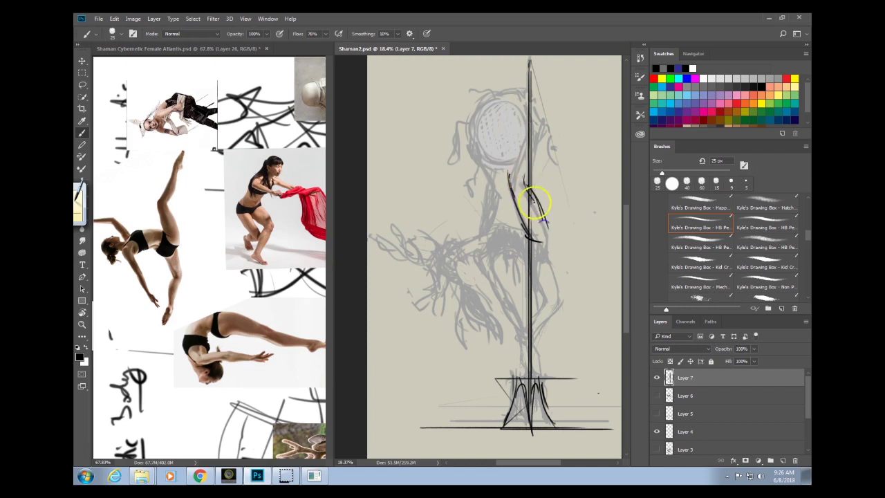
{"action": "left_click_drag", "start_coordinate": [531, 193], "coordinate": [549, 250]}
{"action": "mouse_move", "coordinate": [536, 198]}
{"action": "left_mouse_down"}
{"action": "mouse_move", "coordinate": [542, 256]}
{"action": "mouse_move", "coordinate": [536, 249]}
{"action": "mouse_move", "coordinate": [548, 250]}
{"action": "left_mouse_up"}
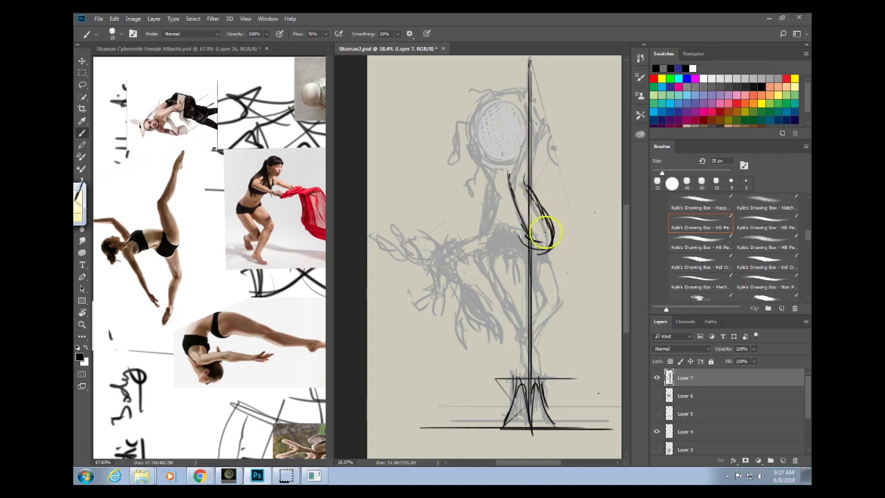
Draw the supporting leg with its bent knee, calf and ankle, ending in a foot balanced on the trident's crossbar.
{"action": "mouse_move", "coordinate": [545, 245]}
{"action": "left_mouse_down"}
{"action": "mouse_move", "coordinate": [526, 271]}
{"action": "mouse_move", "coordinate": [516, 247]}
{"action": "mouse_move", "coordinate": [547, 274]}
{"action": "mouse_move", "coordinate": [534, 207]}
{"action": "mouse_move", "coordinate": [559, 302]}
{"action": "mouse_move", "coordinate": [540, 210]}
{"action": "mouse_move", "coordinate": [531, 254]}
{"action": "mouse_move", "coordinate": [548, 274]}
{"action": "mouse_move", "coordinate": [515, 243]}
{"action": "mouse_move", "coordinate": [551, 308]}
{"action": "mouse_move", "coordinate": [525, 254]}
{"action": "mouse_move", "coordinate": [553, 281]}
{"action": "mouse_move", "coordinate": [533, 242]}
{"action": "mouse_move", "coordinate": [562, 310]}
{"action": "mouse_move", "coordinate": [547, 295]}
{"action": "mouse_move", "coordinate": [533, 313]}
{"action": "left_mouse_up"}
{"action": "mouse_move", "coordinate": [549, 292]}
{"action": "left_mouse_down"}
{"action": "mouse_move", "coordinate": [519, 336]}
{"action": "mouse_move", "coordinate": [548, 293]}
{"action": "mouse_move", "coordinate": [532, 310]}
{"action": "mouse_move", "coordinate": [533, 321]}
{"action": "mouse_move", "coordinate": [540, 300]}
{"action": "mouse_move", "coordinate": [523, 359]}
{"action": "left_mouse_up"}
{"action": "mouse_move", "coordinate": [527, 324]}
{"action": "left_mouse_down"}
{"action": "mouse_move", "coordinate": [519, 356]}
{"action": "mouse_move", "coordinate": [527, 359]}
{"action": "left_mouse_up"}
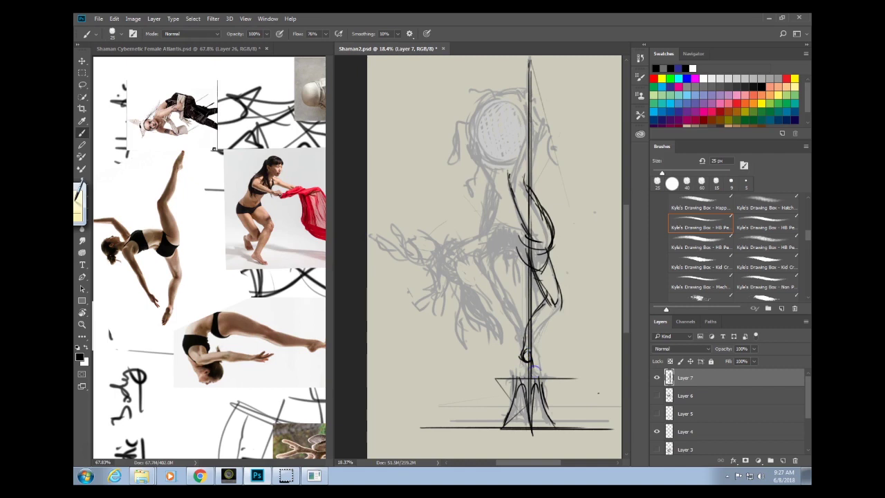
{"action": "left_click_drag", "start_coordinate": [520, 357], "coordinate": [523, 383]}
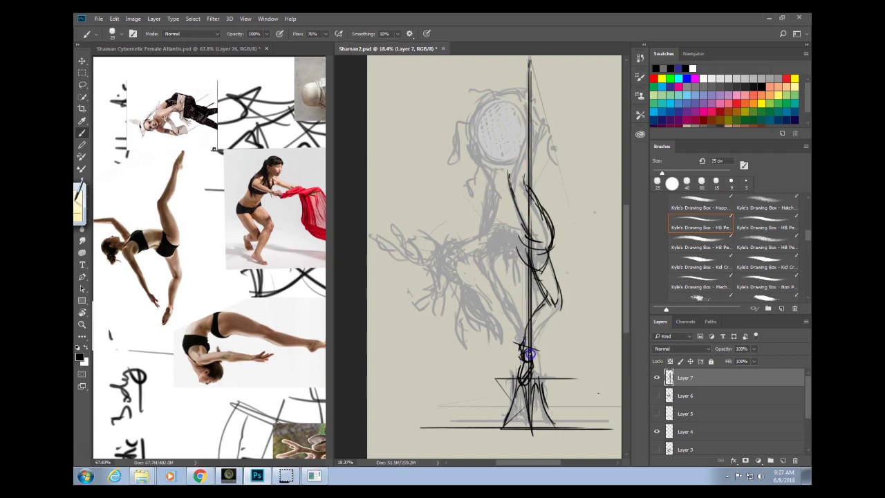
{"action": "mouse_move", "coordinate": [530, 328]}
{"action": "left_mouse_down"}
{"action": "mouse_move", "coordinate": [533, 306]}
{"action": "mouse_move", "coordinate": [533, 351]}
{"action": "mouse_move", "coordinate": [566, 297]}
{"action": "left_mouse_up"}
{"action": "mouse_move", "coordinate": [526, 324]}
{"action": "left_mouse_down"}
{"action": "mouse_move", "coordinate": [526, 366]}
{"action": "mouse_move", "coordinate": [522, 333]}
{"action": "mouse_move", "coordinate": [523, 379]}
{"action": "mouse_move", "coordinate": [531, 344]}
{"action": "mouse_move", "coordinate": [526, 377]}
{"action": "left_mouse_up"}
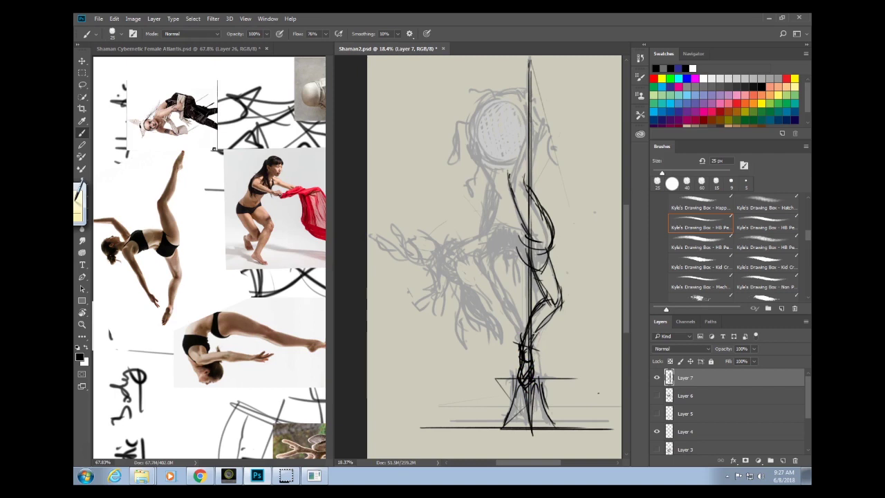
Draw the arched back line from the hips towards the shoulders and reinforce the contour of the hip.
{"action": "mouse_move", "coordinate": [536, 253]}
{"action": "left_mouse_down"}
{"action": "mouse_move", "coordinate": [546, 235]}
{"action": "mouse_move", "coordinate": [535, 257]}
{"action": "mouse_move", "coordinate": [482, 238]}
{"action": "mouse_move", "coordinate": [489, 233]}
{"action": "mouse_move", "coordinate": [463, 241]}
{"action": "left_mouse_up"}
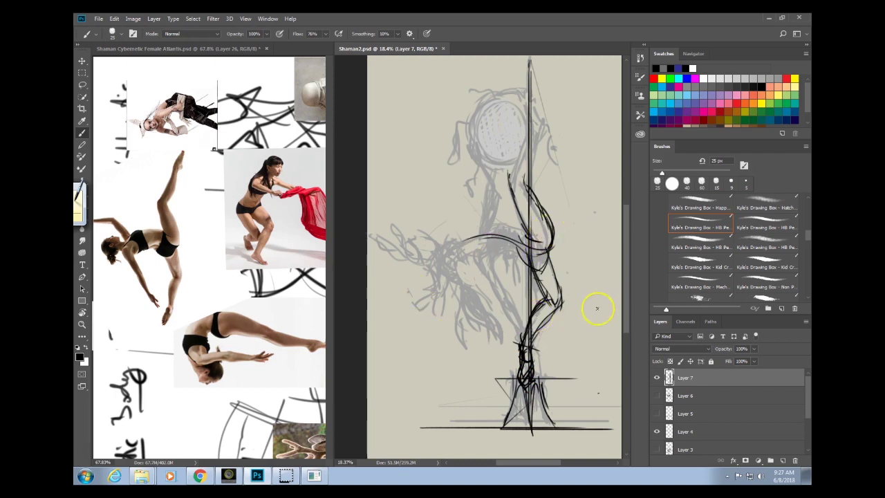
{"action": "left_click_drag", "start_coordinate": [561, 238], "coordinate": [547, 251]}
{"action": "mouse_move", "coordinate": [518, 225]}
{"action": "left_mouse_down"}
{"action": "mouse_move", "coordinate": [510, 205]}
{"action": "mouse_move", "coordinate": [508, 224]}
{"action": "mouse_move", "coordinate": [472, 236]}
{"action": "left_mouse_up"}
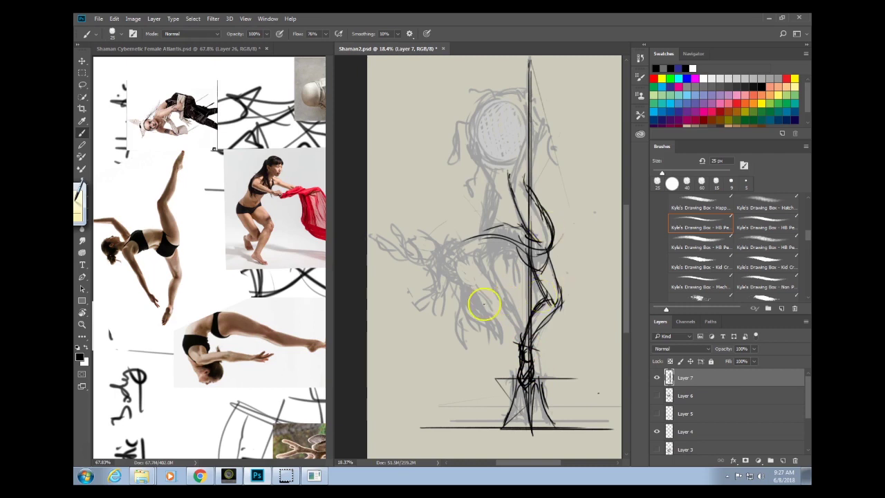
Try a straight arm from the shoulder down to the shaft, and erase it with the faded rough beneath, keeping the hand and shoulder curve.
{"action": "mouse_move", "coordinate": [484, 305]}
{"action": "left_mouse_down"}
{"action": "mouse_move", "coordinate": [545, 366]}
{"action": "mouse_move", "coordinate": [529, 359]}
{"action": "mouse_move", "coordinate": [559, 367]}
{"action": "left_mouse_up"}
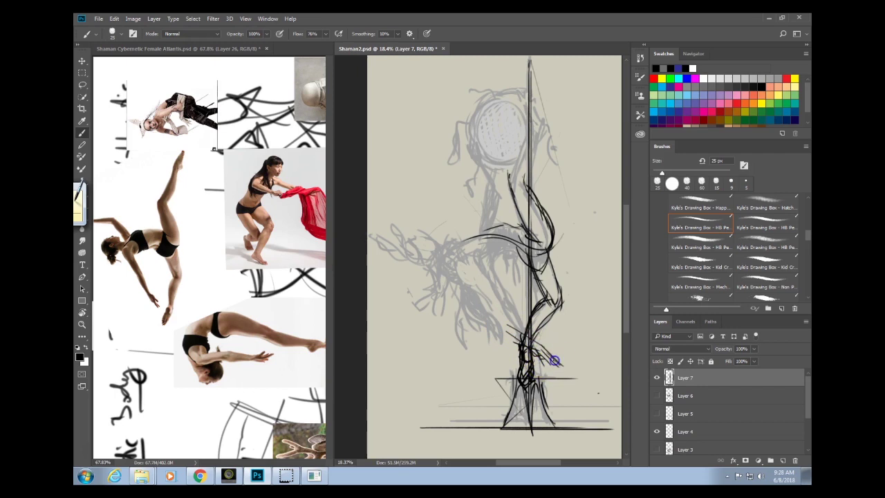
{"action": "left_click_drag", "start_coordinate": [476, 296], "coordinate": [524, 343]}
{"action": "mouse_move", "coordinate": [496, 308]}
{"action": "left_mouse_down"}
{"action": "mouse_move", "coordinate": [484, 334]}
{"action": "mouse_move", "coordinate": [453, 284]}
{"action": "left_mouse_up"}
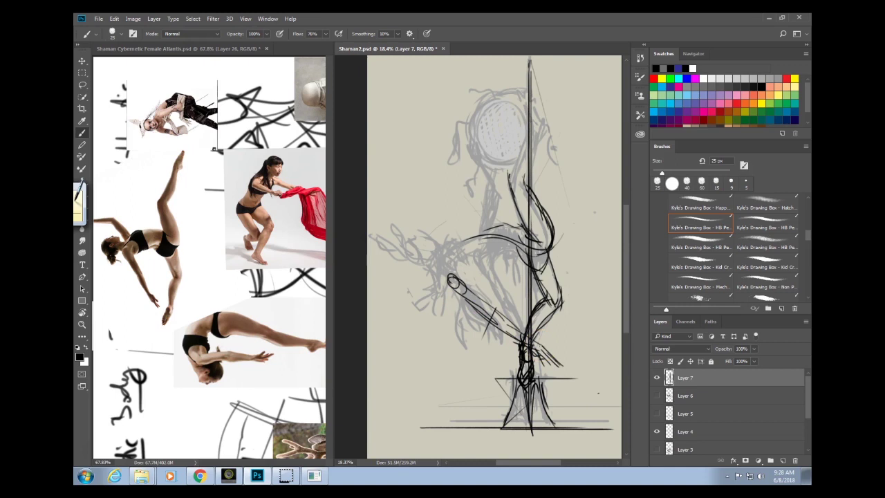
{"action": "mouse_move", "coordinate": [452, 283]}
{"action": "left_mouse_down"}
{"action": "mouse_move", "coordinate": [499, 303]}
{"action": "mouse_move", "coordinate": [471, 299]}
{"action": "mouse_move", "coordinate": [521, 340]}
{"action": "mouse_move", "coordinate": [488, 299]}
{"action": "mouse_move", "coordinate": [524, 334]}
{"action": "left_mouse_up"}
{"action": "mouse_move", "coordinate": [491, 297]}
{"action": "left_mouse_down"}
{"action": "mouse_move", "coordinate": [540, 345]}
{"action": "mouse_move", "coordinate": [524, 345]}
{"action": "mouse_move", "coordinate": [444, 281]}
{"action": "mouse_move", "coordinate": [463, 290]}
{"action": "mouse_move", "coordinate": [448, 262]}
{"action": "mouse_move", "coordinate": [464, 292]}
{"action": "mouse_move", "coordinate": [441, 260]}
{"action": "mouse_move", "coordinate": [447, 286]}
{"action": "mouse_move", "coordinate": [443, 253]}
{"action": "mouse_move", "coordinate": [461, 288]}
{"action": "mouse_move", "coordinate": [453, 251]}
{"action": "mouse_move", "coordinate": [437, 271]}
{"action": "left_mouse_up"}
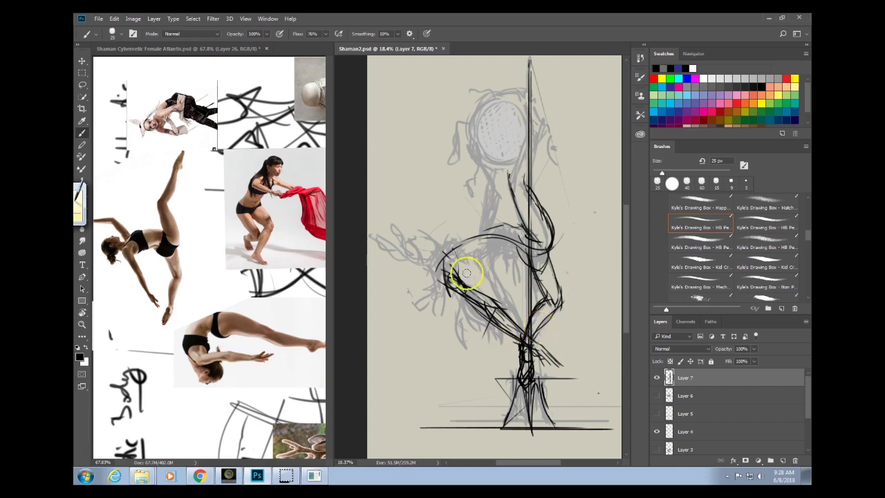
{"action": "mouse_move", "coordinate": [450, 287]}
{"action": "left_mouse_down"}
{"action": "mouse_move", "coordinate": [454, 302]}
{"action": "mouse_move", "coordinate": [456, 276]}
{"action": "mouse_move", "coordinate": [508, 324]}
{"action": "mouse_move", "coordinate": [538, 334]}
{"action": "mouse_move", "coordinate": [530, 329]}
{"action": "left_mouse_up"}
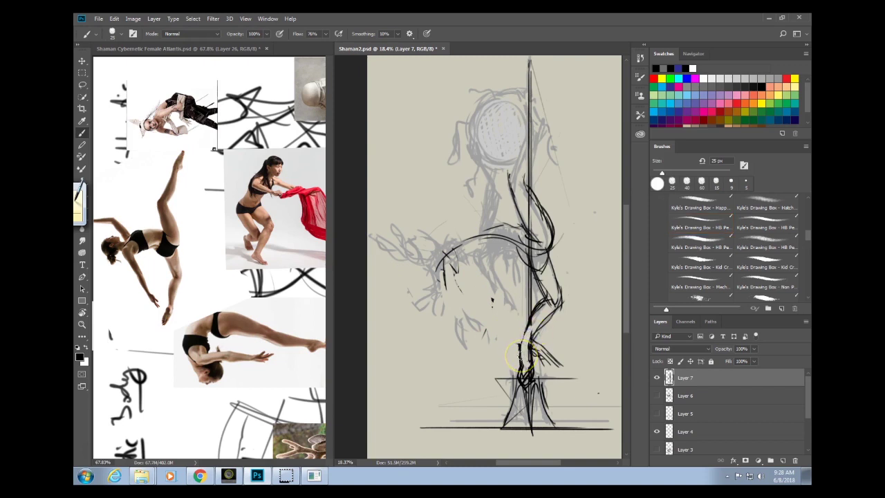
Redraw the supporting arm with a bent elbow, a near-horizontal forearm gripping the shaft, and an upper arm rising to the shoulder.
{"action": "mouse_move", "coordinate": [560, 356]}
{"action": "left_mouse_down"}
{"action": "mouse_move", "coordinate": [500, 326]}
{"action": "mouse_move", "coordinate": [529, 336]}
{"action": "mouse_move", "coordinate": [537, 353]}
{"action": "left_mouse_up"}
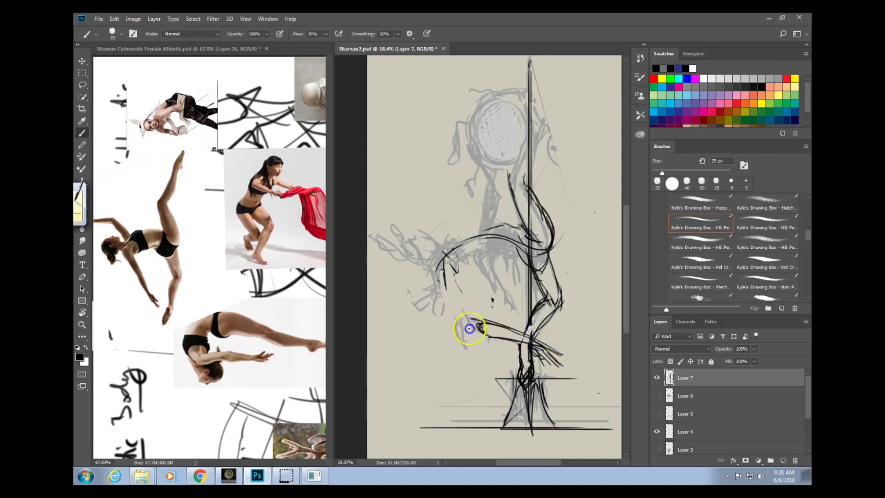
{"action": "mouse_move", "coordinate": [470, 329]}
{"action": "left_mouse_down"}
{"action": "mouse_move", "coordinate": [459, 316]}
{"action": "mouse_move", "coordinate": [487, 334]}
{"action": "mouse_move", "coordinate": [502, 325]}
{"action": "mouse_move", "coordinate": [561, 363]}
{"action": "left_mouse_up"}
{"action": "left_click_drag", "start_coordinate": [530, 329], "coordinate": [534, 334]}
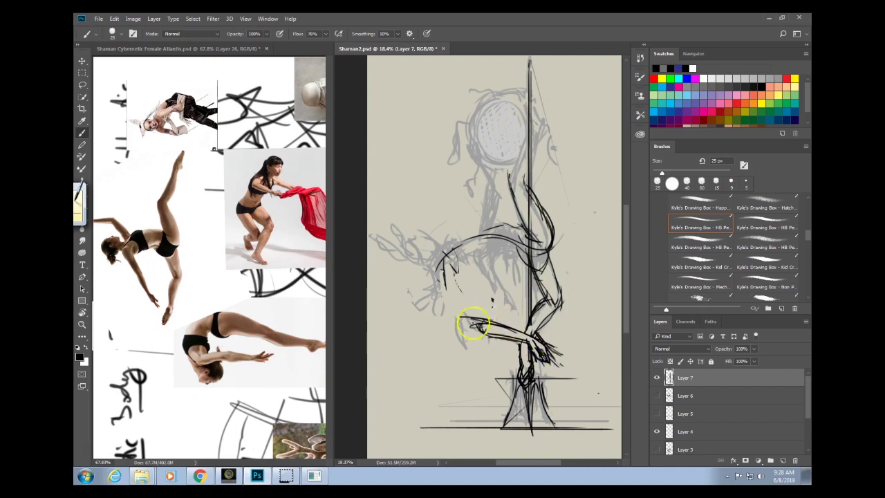
{"action": "left_click_drag", "start_coordinate": [453, 270], "coordinate": [486, 340]}
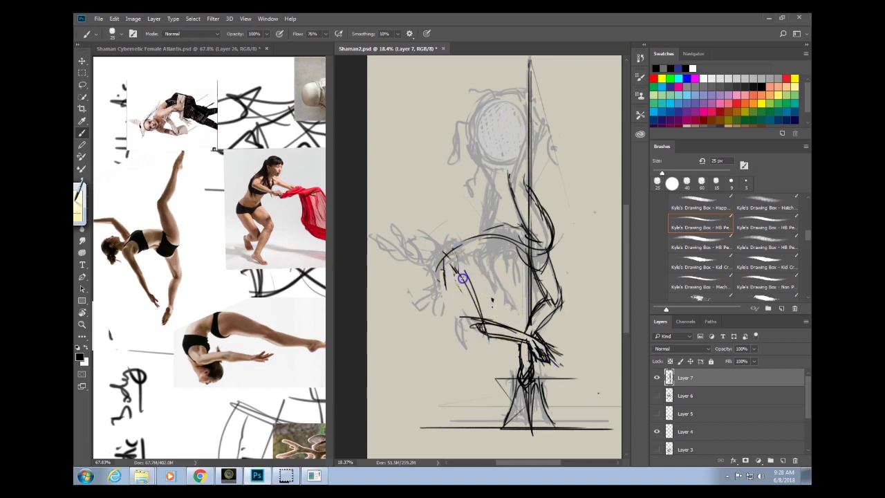
{"action": "left_click_drag", "start_coordinate": [459, 271], "coordinate": [482, 336]}
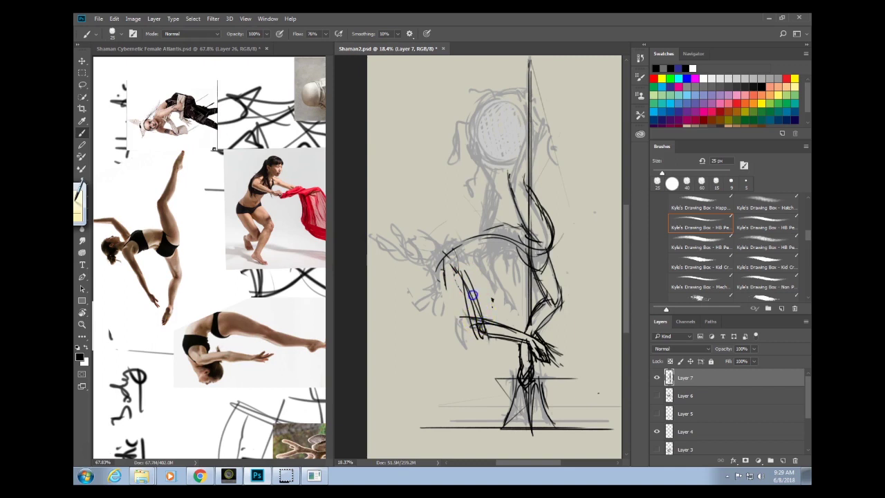
{"action": "left_click_drag", "start_coordinate": [473, 296], "coordinate": [479, 313]}
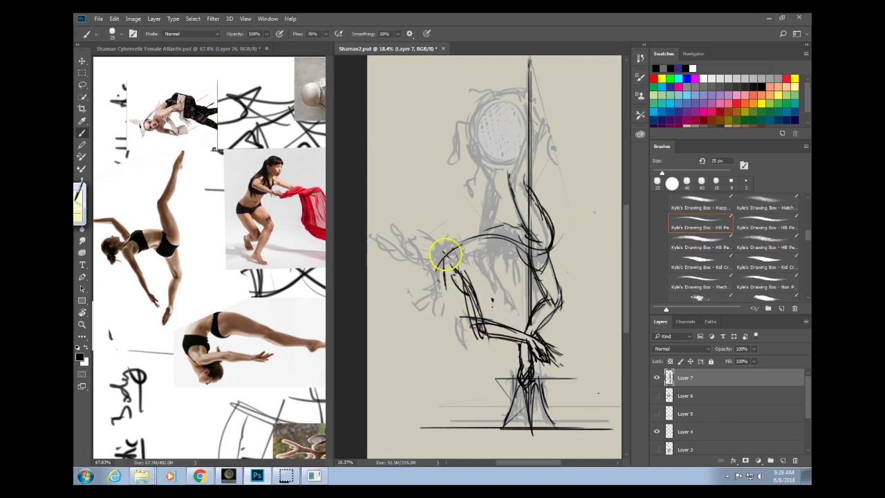
Draw the curved chest and belly line, the shoulder and neck, and the lowered head with its first loose strands.
{"action": "mouse_move", "coordinate": [444, 247]}
{"action": "left_mouse_down"}
{"action": "mouse_move", "coordinate": [437, 280]}
{"action": "mouse_move", "coordinate": [458, 279]}
{"action": "mouse_move", "coordinate": [488, 247]}
{"action": "left_mouse_up"}
{"action": "mouse_move", "coordinate": [464, 284]}
{"action": "left_mouse_down"}
{"action": "mouse_move", "coordinate": [500, 227]}
{"action": "mouse_move", "coordinate": [474, 273]}
{"action": "mouse_move", "coordinate": [526, 237]}
{"action": "mouse_move", "coordinate": [474, 282]}
{"action": "mouse_move", "coordinate": [530, 254]}
{"action": "mouse_move", "coordinate": [476, 281]}
{"action": "mouse_move", "coordinate": [546, 261]}
{"action": "mouse_move", "coordinate": [543, 273]}
{"action": "left_mouse_up"}
{"action": "mouse_move", "coordinate": [486, 256]}
{"action": "left_mouse_down"}
{"action": "mouse_move", "coordinate": [474, 286]}
{"action": "mouse_move", "coordinate": [479, 271]}
{"action": "mouse_move", "coordinate": [494, 276]}
{"action": "mouse_move", "coordinate": [431, 256]}
{"action": "mouse_move", "coordinate": [441, 257]}
{"action": "mouse_move", "coordinate": [429, 311]}
{"action": "mouse_move", "coordinate": [440, 286]}
{"action": "mouse_move", "coordinate": [419, 293]}
{"action": "mouse_move", "coordinate": [405, 312]}
{"action": "mouse_move", "coordinate": [413, 322]}
{"action": "mouse_move", "coordinate": [408, 293]}
{"action": "mouse_move", "coordinate": [444, 295]}
{"action": "mouse_move", "coordinate": [461, 320]}
{"action": "left_mouse_up"}
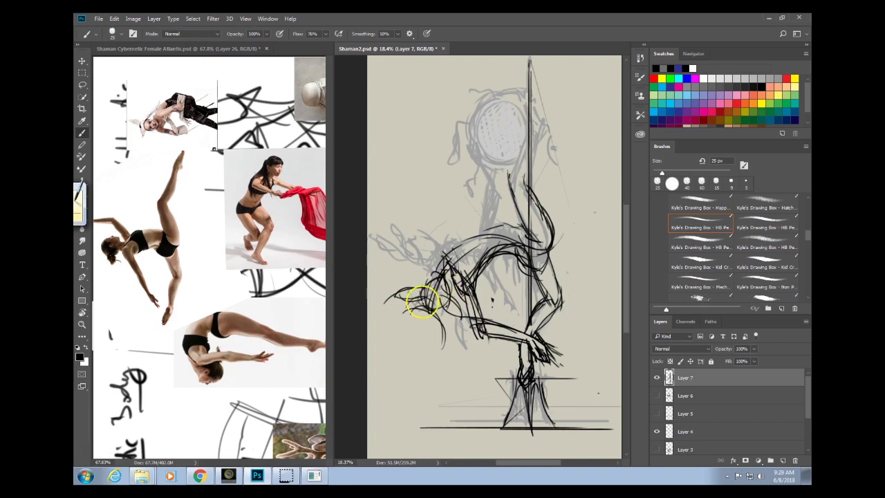
{"action": "left_click_drag", "start_coordinate": [429, 275], "coordinate": [429, 308]}
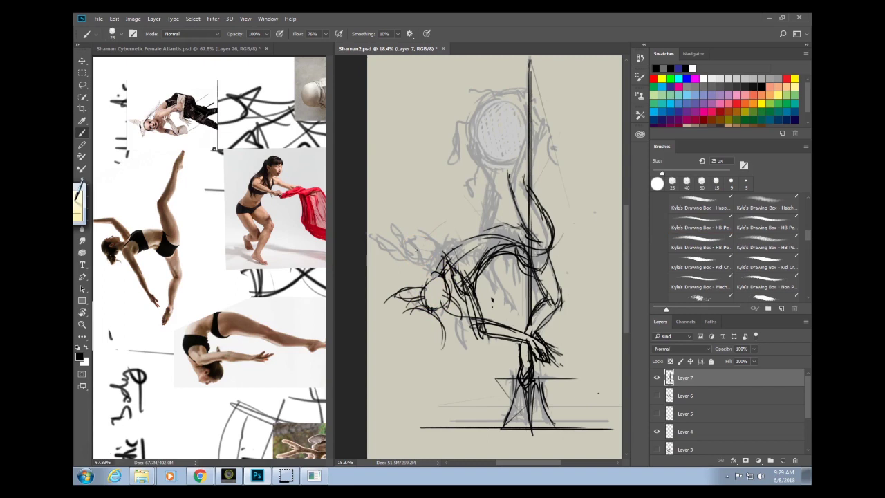
Draw the second arm from the shoulder joint, marking its elbow and extending it up to a hand beneath the drum.
{"action": "left_click_drag", "start_coordinate": [432, 273], "coordinate": [438, 268]}
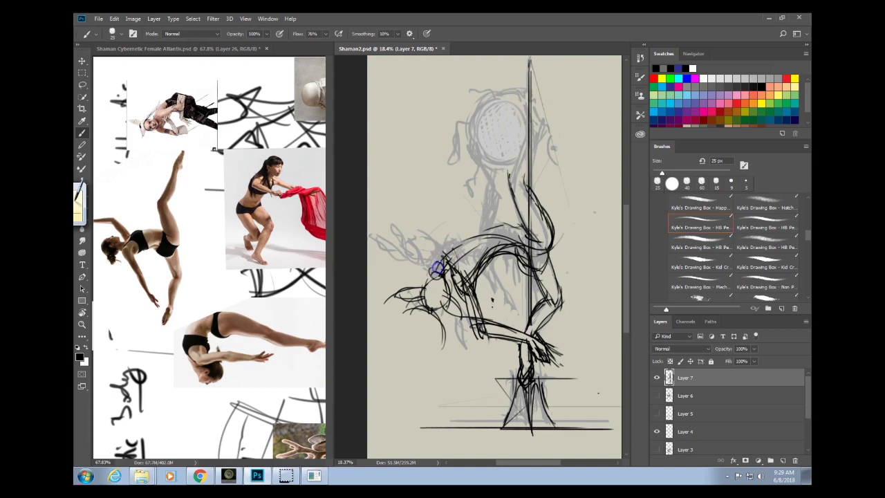
{"action": "mouse_move", "coordinate": [460, 227]}
{"action": "left_mouse_down"}
{"action": "mouse_move", "coordinate": [444, 257]}
{"action": "mouse_move", "coordinate": [462, 210]}
{"action": "left_mouse_up"}
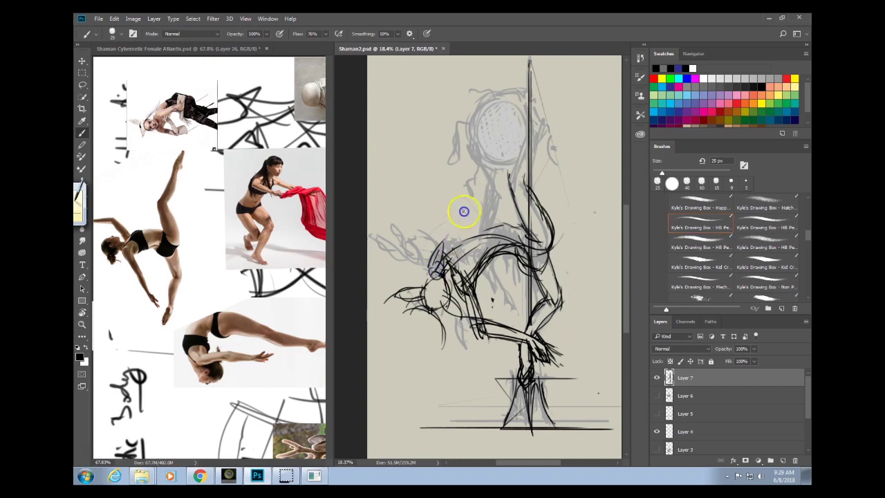
{"action": "mouse_move", "coordinate": [436, 260]}
{"action": "left_mouse_down"}
{"action": "mouse_move", "coordinate": [475, 178]}
{"action": "mouse_move", "coordinate": [455, 232]}
{"action": "left_mouse_up"}
{"action": "mouse_move", "coordinate": [473, 175]}
{"action": "left_mouse_down"}
{"action": "mouse_move", "coordinate": [481, 148]}
{"action": "mouse_move", "coordinate": [464, 206]}
{"action": "mouse_move", "coordinate": [482, 152]}
{"action": "mouse_move", "coordinate": [473, 173]}
{"action": "left_mouse_up"}
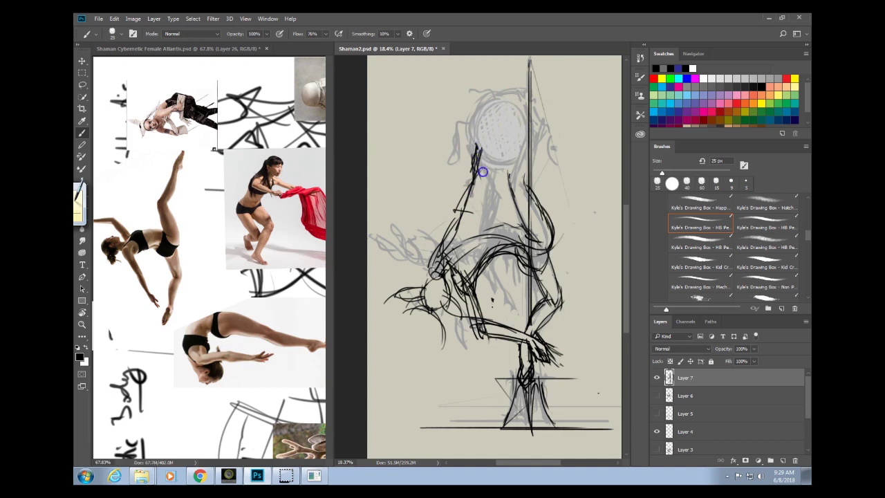
Finish the raised hand's fingers and add the facial features and jaw lines to the lowered head.
{"action": "mouse_move", "coordinate": [482, 166]}
{"action": "left_mouse_down"}
{"action": "mouse_move", "coordinate": [413, 315]}
{"action": "mouse_move", "coordinate": [441, 302]}
{"action": "mouse_move", "coordinate": [447, 273]}
{"action": "mouse_move", "coordinate": [429, 292]}
{"action": "left_mouse_up"}
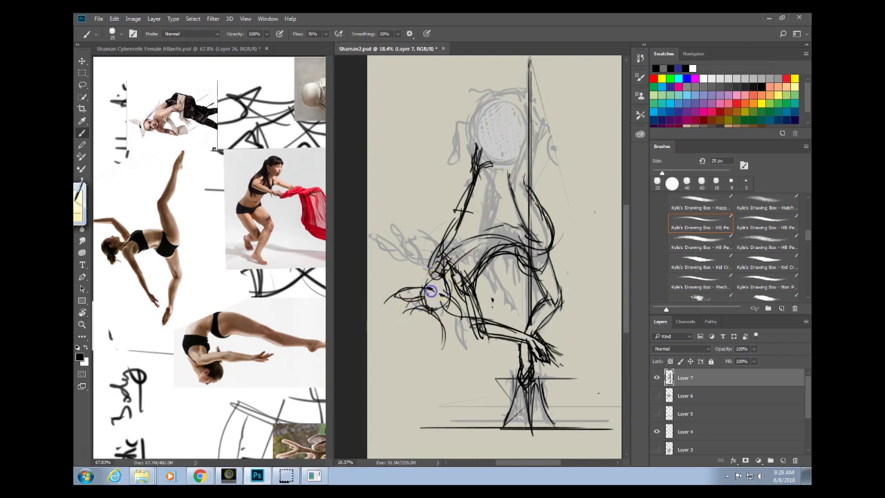
{"action": "mouse_move", "coordinate": [441, 298]}
{"action": "left_mouse_down"}
{"action": "mouse_move", "coordinate": [433, 289]}
{"action": "mouse_move", "coordinate": [453, 273]}
{"action": "mouse_move", "coordinate": [443, 304]}
{"action": "left_mouse_up"}
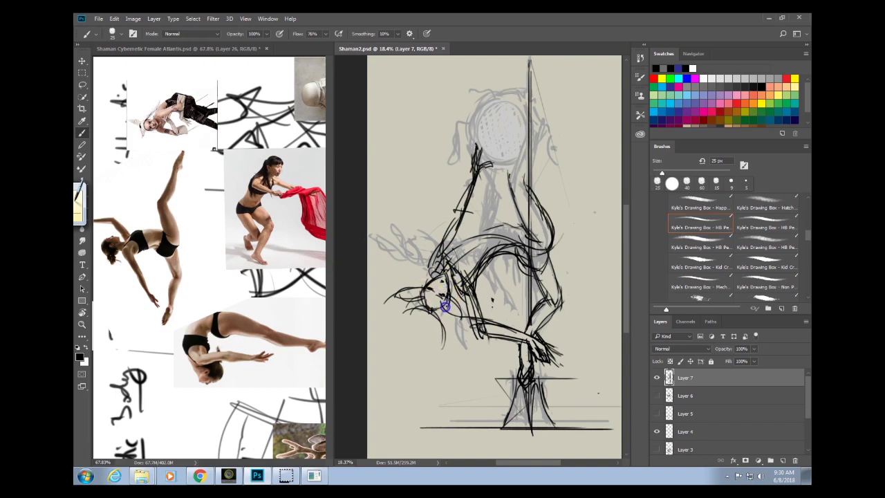
{"action": "left_click_drag", "start_coordinate": [451, 300], "coordinate": [466, 316]}
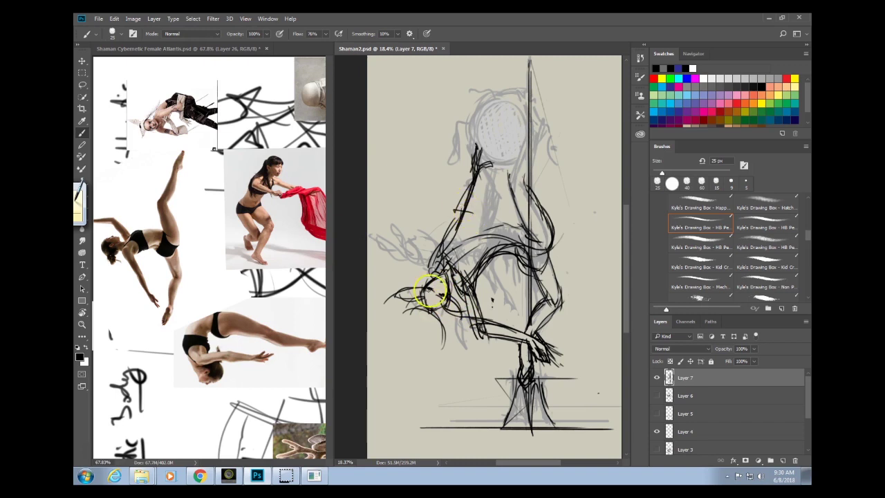
Bring the antlered women on the reference board upright and enlarged into view, and draw long curving antlers sweeping down from the figure's head.
{"action": "left_click", "coordinate": [299, 340]}
{"action": "left_click_drag", "start_coordinate": [294, 336], "coordinate": [131, 483]}
{"action": "left_click_drag", "start_coordinate": [207, 289], "coordinate": [236, 253]}
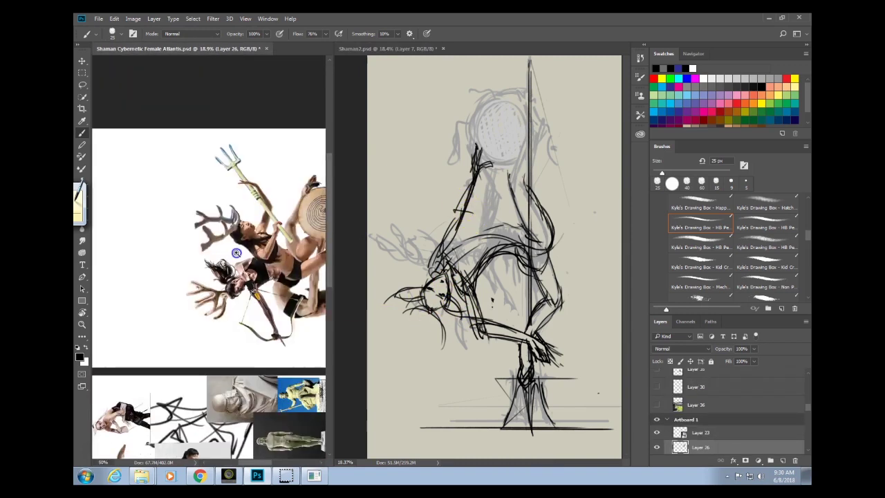
{"action": "key", "text": "r"}
{"action": "left_click_drag", "start_coordinate": [250, 208], "coordinate": [272, 323]}
{"action": "left_click_drag", "start_coordinate": [214, 300], "coordinate": [292, 313]}
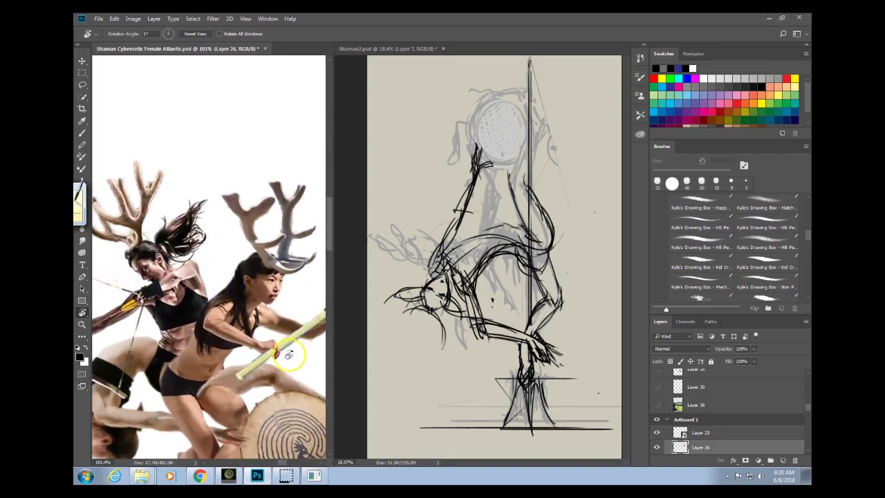
{"action": "key", "text": "b"}
{"action": "left_click", "coordinate": [468, 283]}
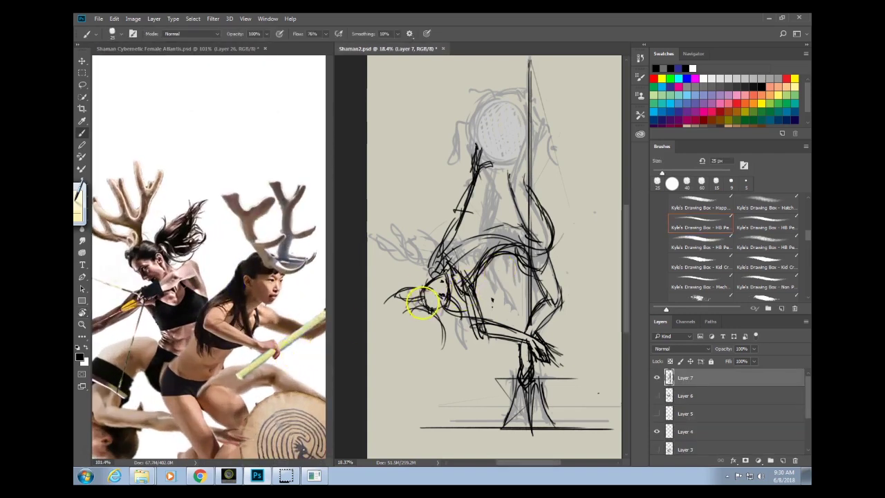
{"action": "mouse_move", "coordinate": [422, 302]}
{"action": "left_mouse_down"}
{"action": "mouse_move", "coordinate": [435, 348]}
{"action": "mouse_move", "coordinate": [436, 321]}
{"action": "mouse_move", "coordinate": [428, 380]}
{"action": "mouse_move", "coordinate": [438, 324]}
{"action": "mouse_move", "coordinate": [429, 335]}
{"action": "mouse_move", "coordinate": [442, 342]}
{"action": "mouse_move", "coordinate": [444, 323]}
{"action": "mouse_move", "coordinate": [419, 397]}
{"action": "mouse_move", "coordinate": [421, 318]}
{"action": "mouse_move", "coordinate": [428, 314]}
{"action": "mouse_move", "coordinate": [399, 357]}
{"action": "mouse_move", "coordinate": [404, 311]}
{"action": "mouse_move", "coordinate": [397, 348]}
{"action": "mouse_move", "coordinate": [368, 371]}
{"action": "left_mouse_up"}
{"action": "mouse_move", "coordinate": [429, 367]}
{"action": "left_mouse_down"}
{"action": "mouse_move", "coordinate": [427, 385]}
{"action": "mouse_move", "coordinate": [447, 415]}
{"action": "mouse_move", "coordinate": [419, 389]}
{"action": "mouse_move", "coordinate": [438, 389]}
{"action": "mouse_move", "coordinate": [422, 376]}
{"action": "mouse_move", "coordinate": [436, 363]}
{"action": "mouse_move", "coordinate": [416, 327]}
{"action": "mouse_move", "coordinate": [391, 316]}
{"action": "mouse_move", "coordinate": [372, 367]}
{"action": "mouse_move", "coordinate": [361, 322]}
{"action": "mouse_move", "coordinate": [422, 287]}
{"action": "left_mouse_up"}
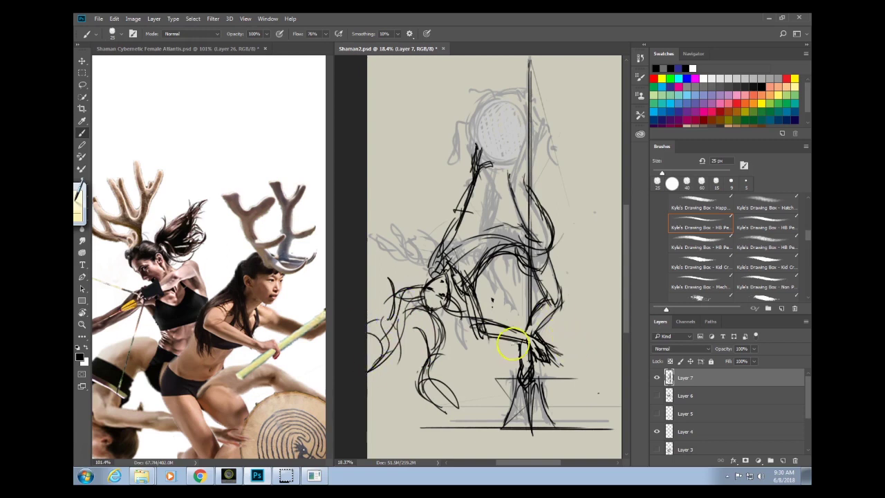
Reinforce the upper contour of the arched torso and outline the bent knee and thigh of the raised leg.
{"action": "scroll", "coordinate": [549, 346], "scroll_direction": "down", "scroll_amount": 1}
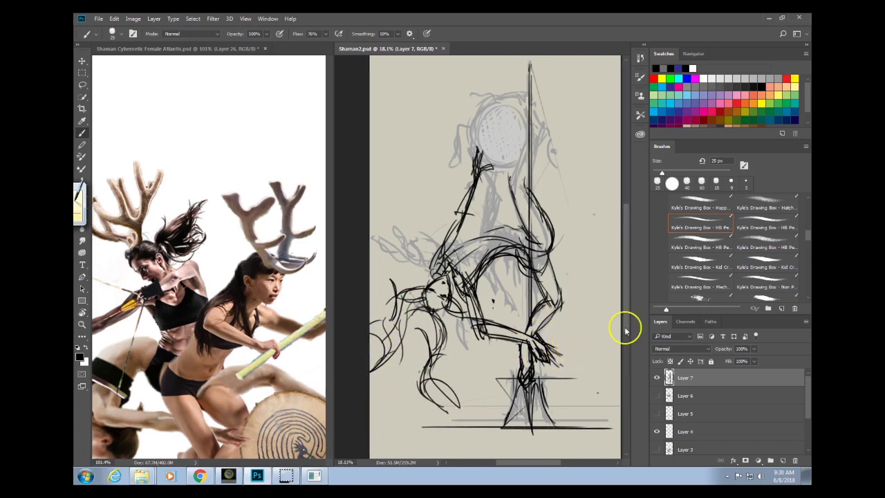
{"action": "mouse_move", "coordinate": [449, 251]}
{"action": "left_mouse_down"}
{"action": "mouse_move", "coordinate": [477, 234]}
{"action": "mouse_move", "coordinate": [467, 238]}
{"action": "mouse_move", "coordinate": [522, 227]}
{"action": "left_mouse_up"}
{"action": "left_click_drag", "start_coordinate": [485, 239], "coordinate": [514, 228]}
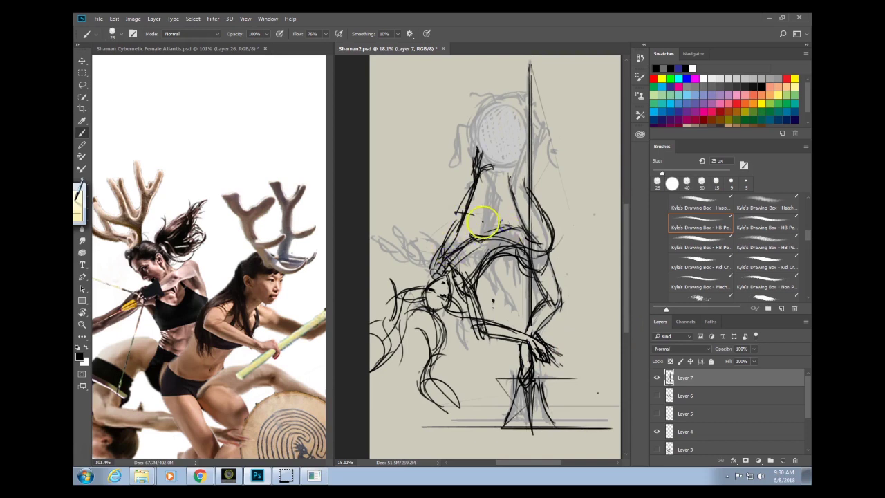
{"action": "mouse_move", "coordinate": [444, 265]}
{"action": "left_mouse_down"}
{"action": "mouse_move", "coordinate": [480, 232]}
{"action": "mouse_move", "coordinate": [471, 243]}
{"action": "mouse_move", "coordinate": [537, 245]}
{"action": "left_mouse_up"}
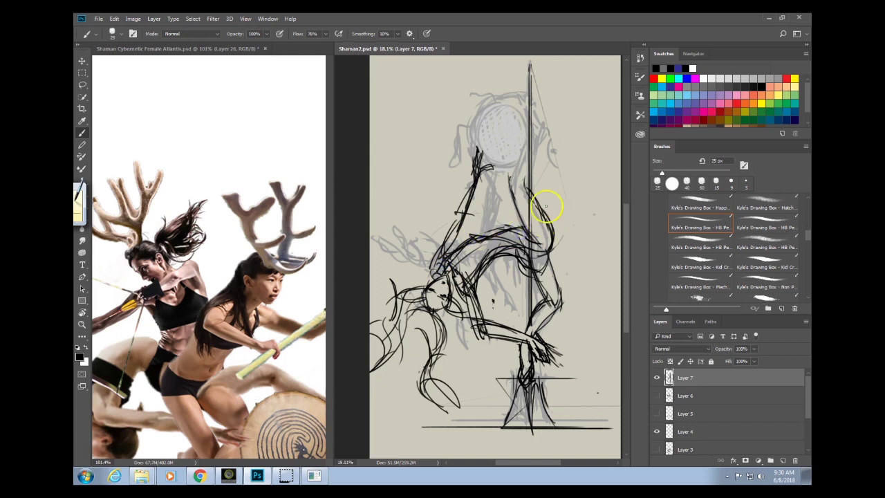
{"action": "left_click_drag", "start_coordinate": [511, 181], "coordinate": [512, 178]}
{"action": "left_click_drag", "start_coordinate": [541, 212], "coordinate": [520, 180]}
Select the head, hair and raised arm with a freehand outline and transform them closer to the staff, slightly widened.
{"action": "key", "text": "l"}
{"action": "mouse_move", "coordinate": [405, 184]}
{"action": "left_mouse_down"}
{"action": "mouse_move", "coordinate": [383, 235]}
{"action": "mouse_move", "coordinate": [367, 415]}
{"action": "mouse_move", "coordinate": [431, 432]}
{"action": "mouse_move", "coordinate": [429, 423]}
{"action": "mouse_move", "coordinate": [476, 419]}
{"action": "mouse_move", "coordinate": [451, 321]}
{"action": "left_mouse_up"}
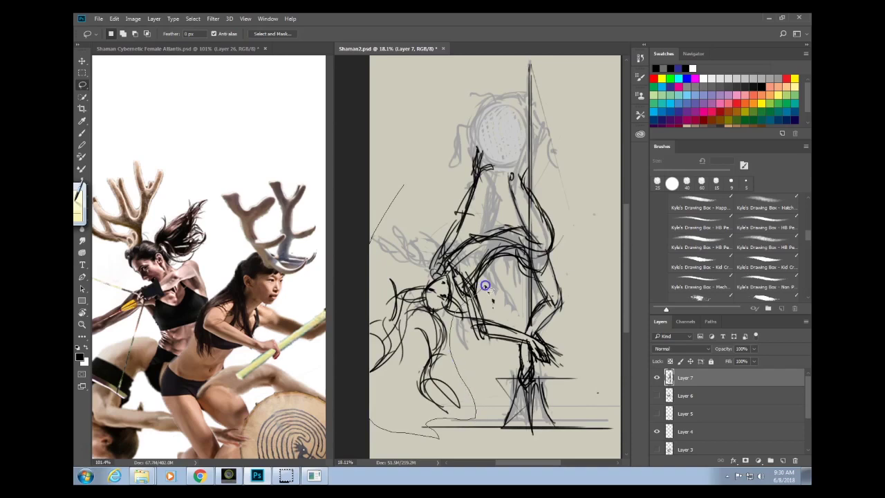
{"action": "mouse_move", "coordinate": [486, 285]}
{"action": "left_mouse_down"}
{"action": "mouse_move", "coordinate": [484, 227]}
{"action": "mouse_move", "coordinate": [411, 173]}
{"action": "left_mouse_up"}
{"action": "key", "text": "ctrl+t"}
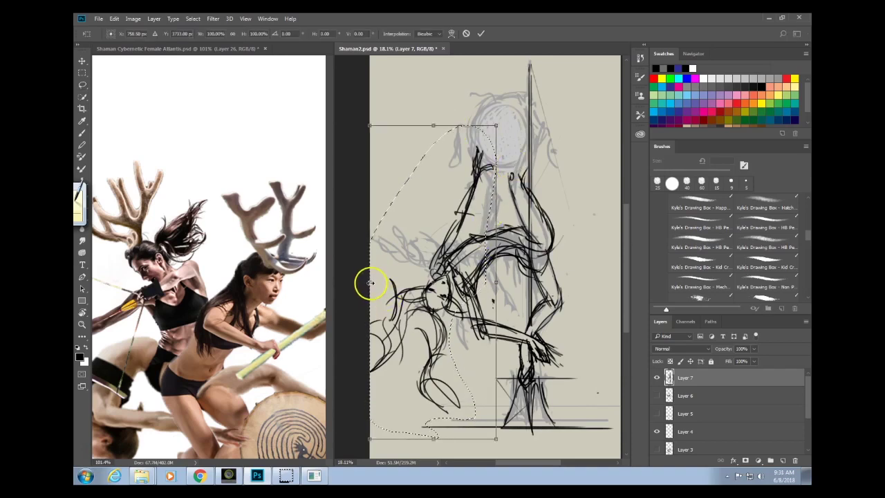
{"action": "left_click_drag", "start_coordinate": [371, 282], "coordinate": [497, 267]}
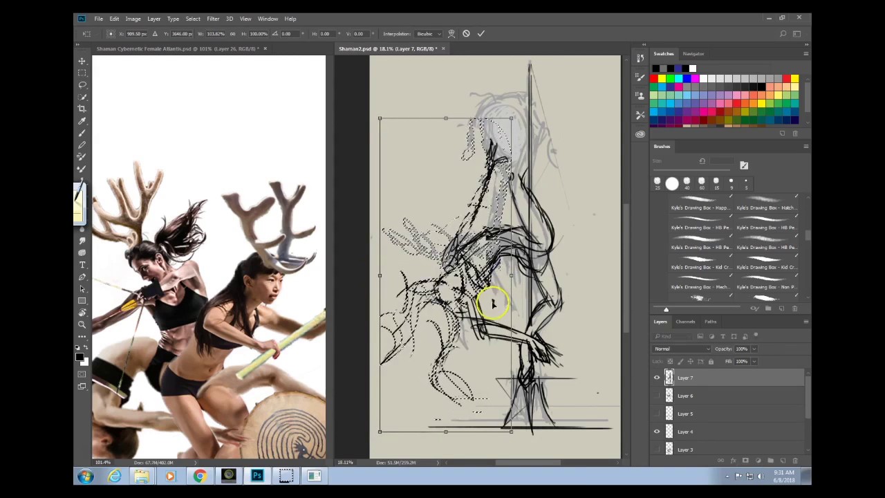
{"action": "key", "text": "Return"}
{"action": "key", "text": "b"}
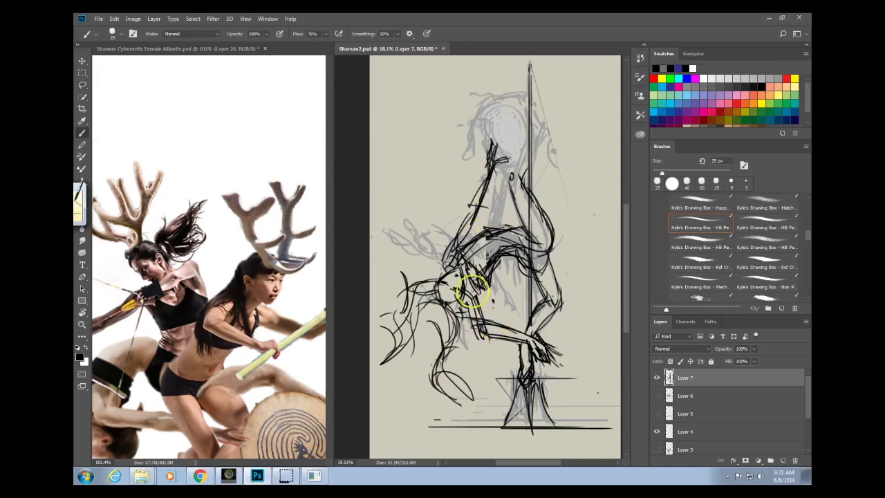
Strengthen the shoulder, supporting arm and torso underside, and extend the raised leg's shin up to a pointed foot at the staff's tip.
{"action": "left_click_drag", "start_coordinate": [466, 275], "coordinate": [476, 314]}
{"action": "mouse_move", "coordinate": [473, 282]}
{"action": "left_mouse_down"}
{"action": "mouse_move", "coordinate": [473, 320]}
{"action": "mouse_move", "coordinate": [464, 298]}
{"action": "mouse_move", "coordinate": [476, 302]}
{"action": "mouse_move", "coordinate": [487, 344]}
{"action": "mouse_move", "coordinate": [468, 300]}
{"action": "mouse_move", "coordinate": [485, 347]}
{"action": "mouse_move", "coordinate": [478, 333]}
{"action": "mouse_move", "coordinate": [532, 338]}
{"action": "mouse_move", "coordinate": [487, 326]}
{"action": "mouse_move", "coordinate": [485, 339]}
{"action": "mouse_move", "coordinate": [498, 343]}
{"action": "mouse_move", "coordinate": [533, 341]}
{"action": "mouse_move", "coordinate": [482, 330]}
{"action": "mouse_move", "coordinate": [547, 342]}
{"action": "mouse_move", "coordinate": [557, 261]}
{"action": "mouse_move", "coordinate": [547, 244]}
{"action": "mouse_move", "coordinate": [490, 333]}
{"action": "mouse_move", "coordinate": [543, 205]}
{"action": "mouse_move", "coordinate": [553, 244]}
{"action": "mouse_move", "coordinate": [473, 267]}
{"action": "mouse_move", "coordinate": [478, 203]}
{"action": "mouse_move", "coordinate": [558, 238]}
{"action": "left_mouse_up"}
{"action": "mouse_move", "coordinate": [501, 159]}
{"action": "left_mouse_down"}
{"action": "mouse_move", "coordinate": [532, 236]}
{"action": "mouse_move", "coordinate": [517, 161]}
{"action": "mouse_move", "coordinate": [529, 158]}
{"action": "mouse_move", "coordinate": [512, 179]}
{"action": "mouse_move", "coordinate": [540, 88]}
{"action": "mouse_move", "coordinate": [509, 190]}
{"action": "mouse_move", "coordinate": [531, 89]}
{"action": "mouse_move", "coordinate": [519, 176]}
{"action": "left_mouse_up"}
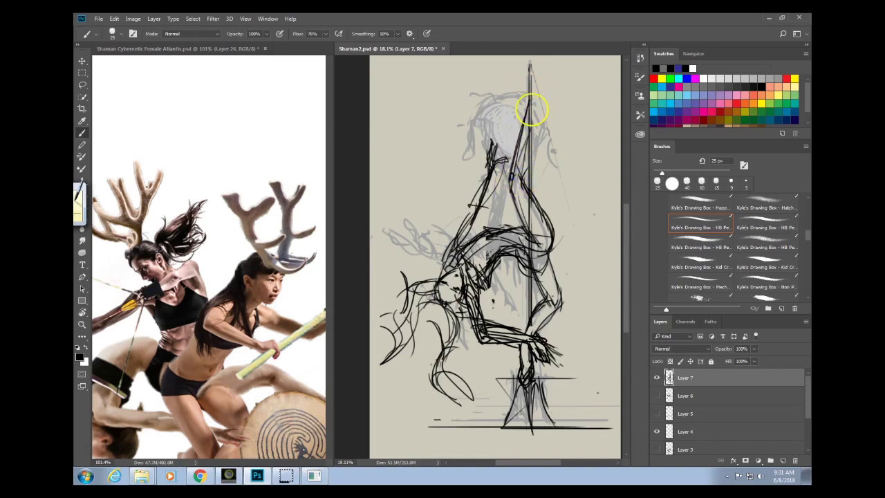
{"action": "left_click_drag", "start_coordinate": [529, 101], "coordinate": [526, 87]}
{"action": "mouse_move", "coordinate": [529, 119]}
{"action": "left_mouse_down"}
{"action": "mouse_move", "coordinate": [513, 166]}
{"action": "mouse_move", "coordinate": [540, 98]}
{"action": "mouse_move", "coordinate": [515, 179]}
{"action": "mouse_move", "coordinate": [522, 184]}
{"action": "mouse_move", "coordinate": [547, 97]}
{"action": "mouse_move", "coordinate": [530, 80]}
{"action": "left_mouse_up"}
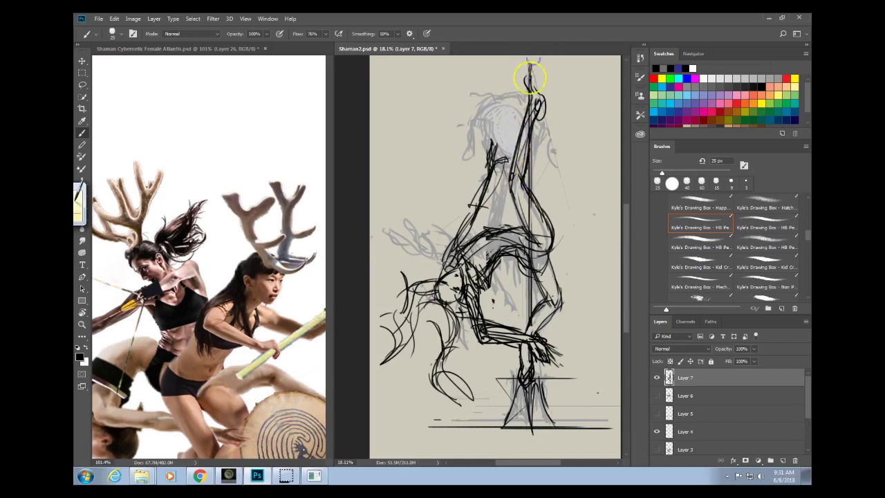
{"action": "left_click_drag", "start_coordinate": [531, 50], "coordinate": [628, 67]}
Save the drawing with maximum compatibility and sketch a large round drum around the raised shin and foot.
{"action": "key", "text": "ctrl+s"}
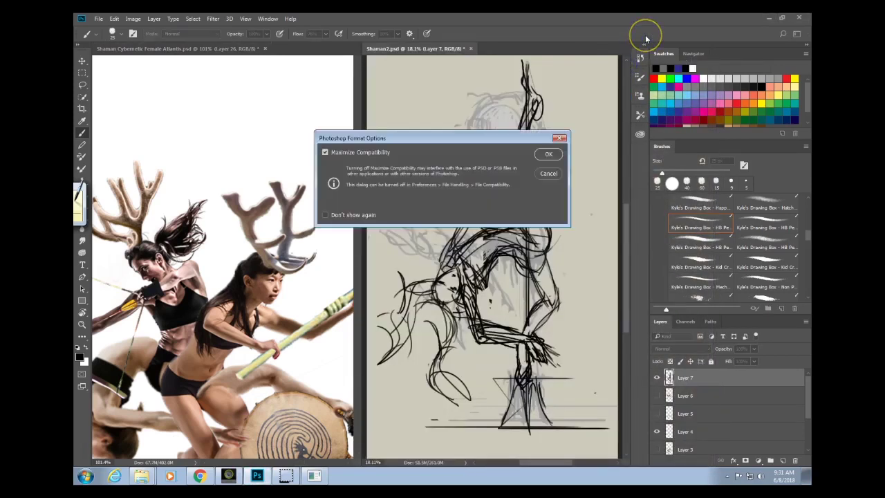
{"action": "left_click", "coordinate": [548, 154]}
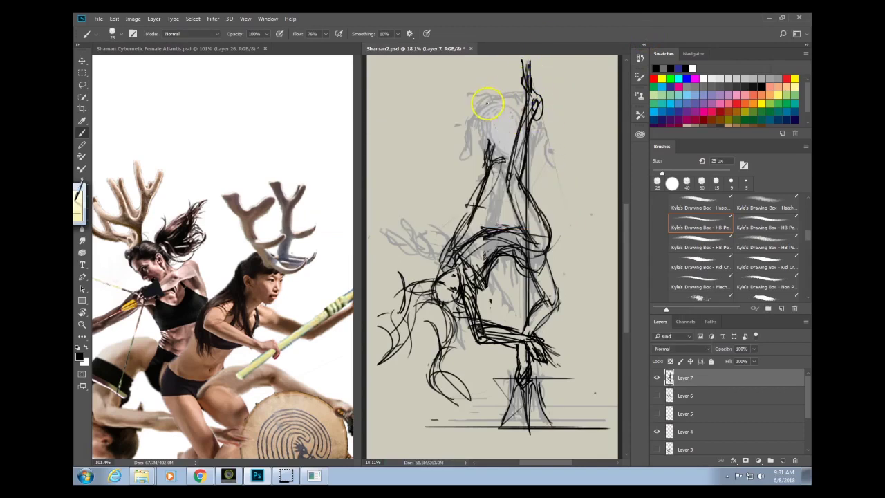
{"action": "mouse_move", "coordinate": [492, 107]}
{"action": "left_mouse_down"}
{"action": "mouse_move", "coordinate": [507, 158]}
{"action": "mouse_move", "coordinate": [502, 102]}
{"action": "mouse_move", "coordinate": [529, 147]}
{"action": "left_mouse_up"}
{"action": "mouse_move", "coordinate": [489, 108]}
{"action": "left_mouse_down"}
{"action": "mouse_move", "coordinate": [489, 141]}
{"action": "mouse_move", "coordinate": [480, 122]}
{"action": "mouse_move", "coordinate": [492, 110]}
{"action": "mouse_move", "coordinate": [557, 111]}
{"action": "mouse_move", "coordinate": [545, 158]}
{"action": "mouse_move", "coordinate": [490, 142]}
{"action": "mouse_move", "coordinate": [510, 158]}
{"action": "mouse_move", "coordinate": [499, 163]}
{"action": "mouse_move", "coordinate": [546, 150]}
{"action": "left_mouse_up"}
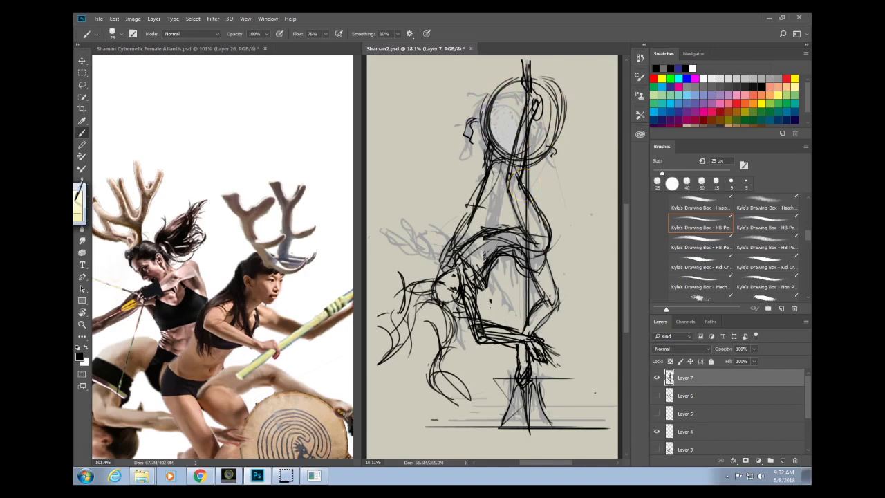
Bring the leaping and backbending acrobat photos on the reference board into enlarged view.
{"action": "left_click", "coordinate": [327, 315]}
{"action": "scroll", "coordinate": [327, 310], "scroll_direction": "down", "scroll_amount": 5}
{"action": "left_click_drag", "start_coordinate": [252, 381], "coordinate": [302, 294]}
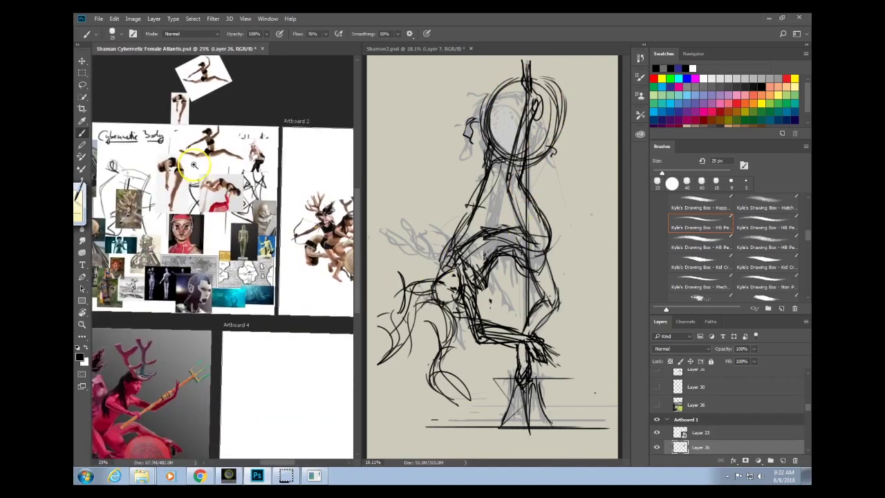
{"action": "left_click_drag", "start_coordinate": [188, 172], "coordinate": [296, 316]}
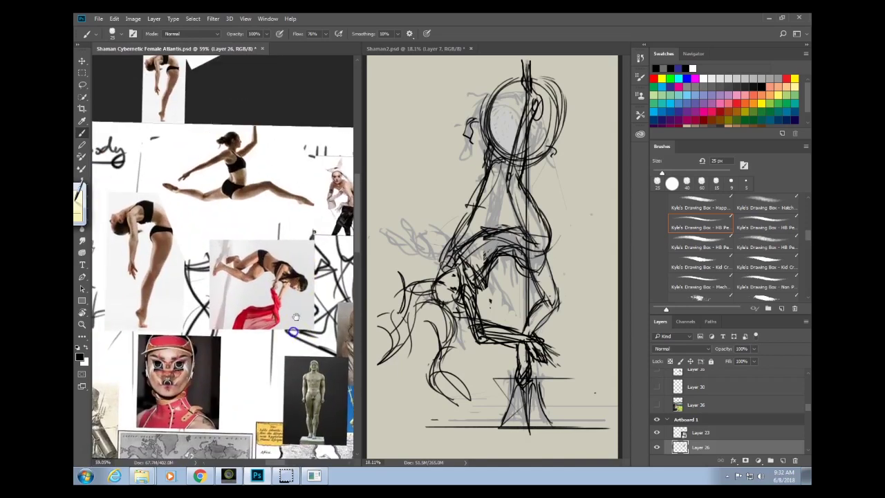
{"action": "left_click", "coordinate": [524, 234]}
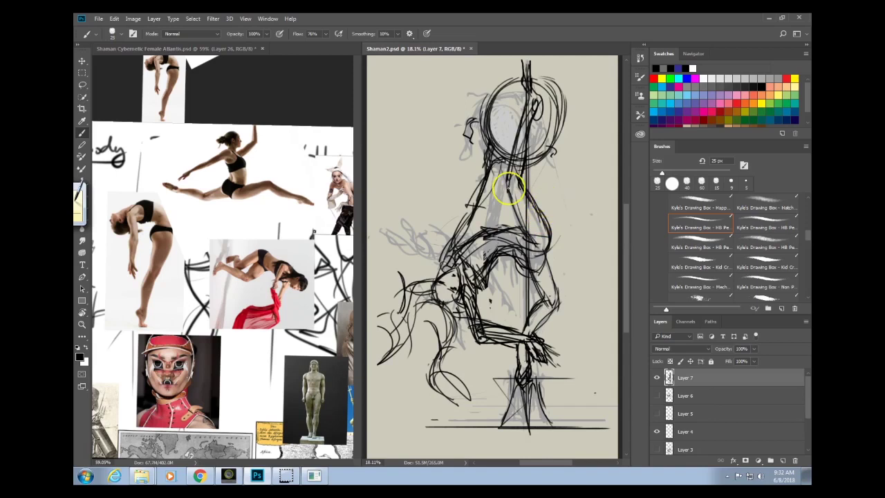
Turn the reference board view a quarter turn counterclockwise, enlarge the acrobat photos and reposition the backbend photo.
{"action": "key", "text": "r"}
{"action": "left_click", "coordinate": [257, 266]}
{"action": "left_click_drag", "start_coordinate": [257, 265], "coordinate": [196, 239]}
{"action": "left_click_drag", "start_coordinate": [247, 309], "coordinate": [301, 329]}
{"action": "left_click_drag", "start_coordinate": [292, 376], "coordinate": [273, 385]}
{"action": "left_click_drag", "start_coordinate": [304, 310], "coordinate": [254, 184]}
{"action": "left_click_drag", "start_coordinate": [315, 356], "coordinate": [318, 355]}
{"action": "key", "text": "v"}
{"action": "left_click_drag", "start_coordinate": [283, 300], "coordinate": [283, 342]}
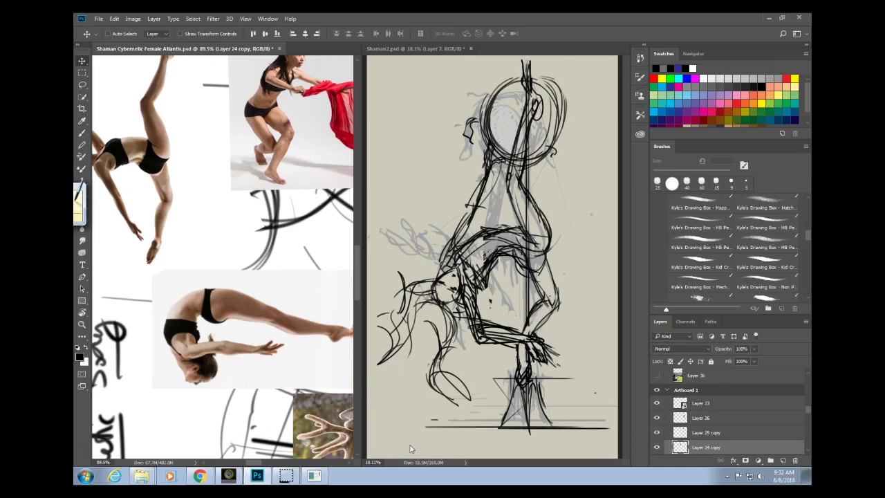
Fade the Layer 7 sketch with Levels by raising the black output level to 153, and add a new layer above it.
{"action": "left_click", "coordinate": [410, 449]}
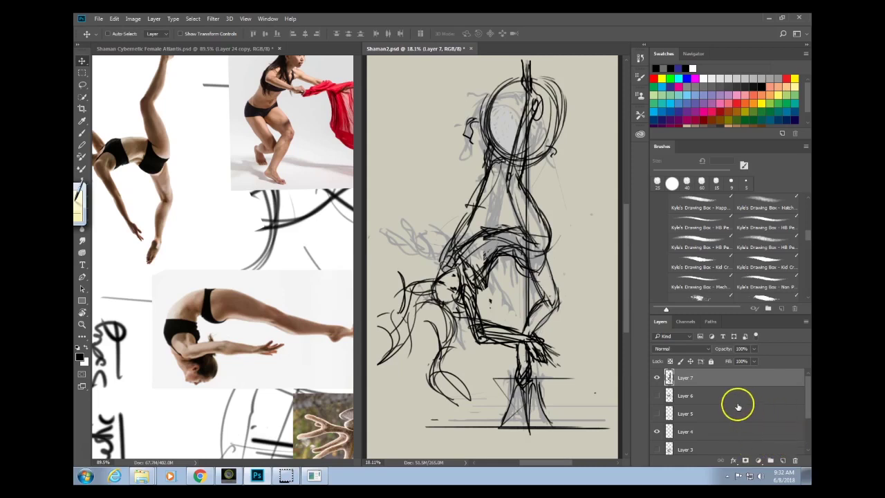
{"action": "key", "text": "ctrl+l"}
{"action": "mouse_move", "coordinate": [531, 227]}
{"action": "left_mouse_down"}
{"action": "mouse_move", "coordinate": [609, 229]}
{"action": "mouse_move", "coordinate": [601, 231]}
{"action": "left_mouse_up"}
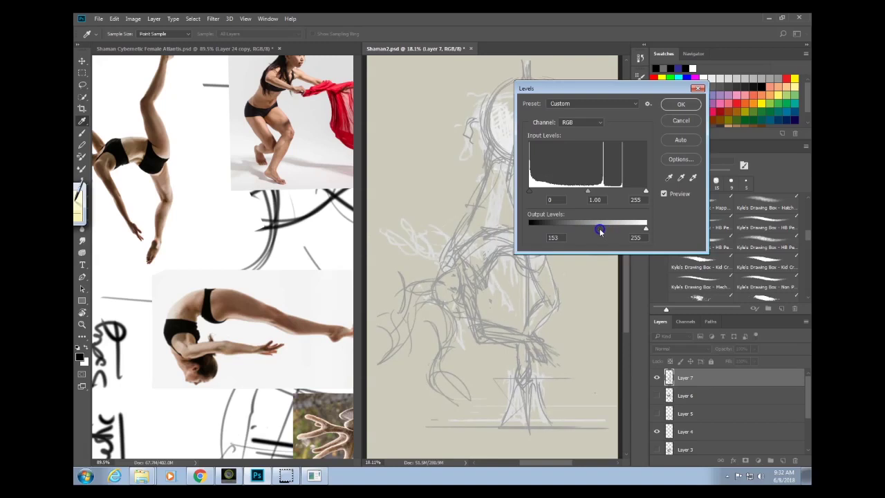
{"action": "left_click", "coordinate": [681, 104]}
{"action": "key", "text": "b"}
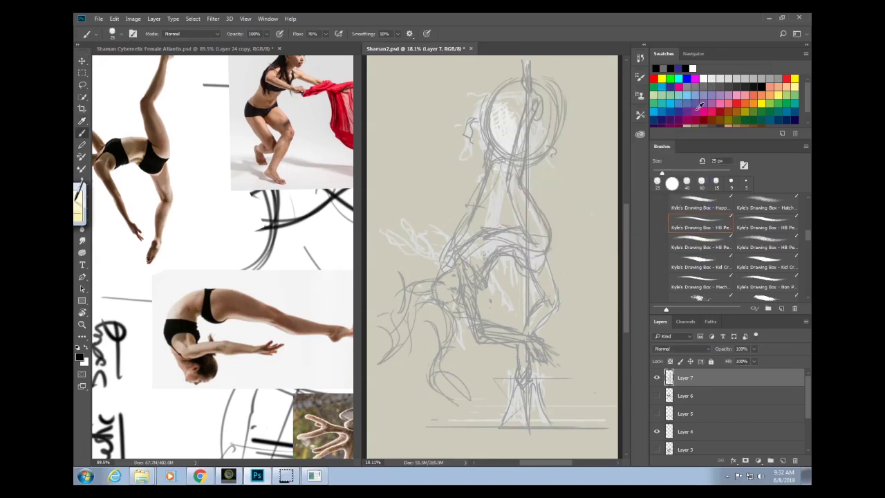
{"action": "left_click", "coordinate": [783, 461]}
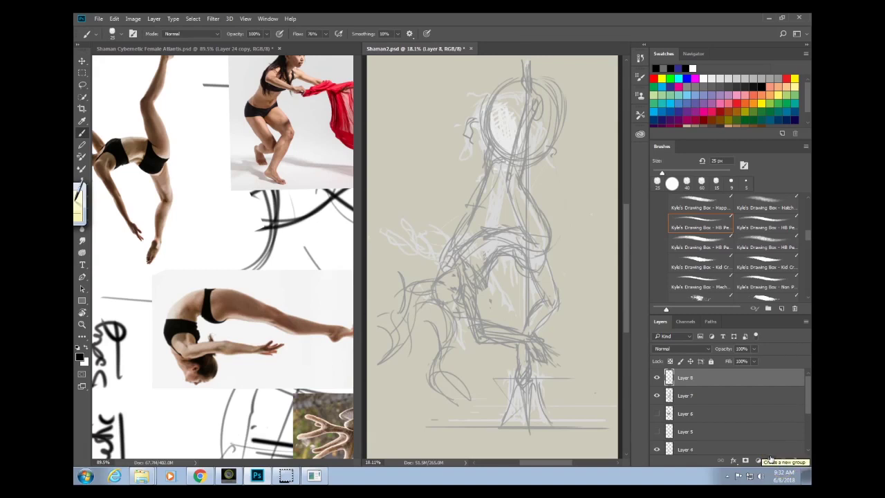
Redraw the trident on the new layer with a straight double-line shaft, a horizontal crossbar and curved prongs at the base.
{"action": "left_click_drag", "start_coordinate": [531, 61], "coordinate": [532, 396]}
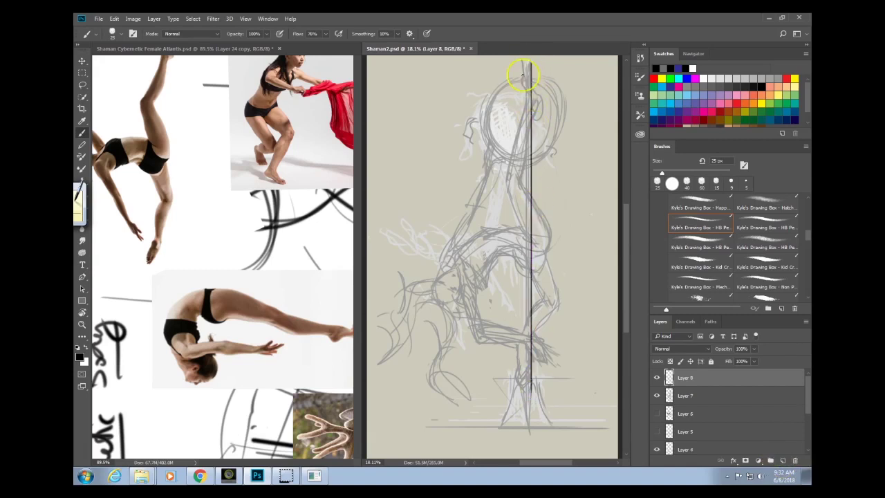
{"action": "mouse_move", "coordinate": [527, 61]}
{"action": "left_mouse_down"}
{"action": "mouse_move", "coordinate": [526, 357]}
{"action": "mouse_move", "coordinate": [581, 379]}
{"action": "left_mouse_up"}
{"action": "mouse_move", "coordinate": [542, 381]}
{"action": "left_mouse_down"}
{"action": "mouse_move", "coordinate": [557, 427]}
{"action": "mouse_move", "coordinate": [496, 432]}
{"action": "left_mouse_up"}
{"action": "mouse_move", "coordinate": [527, 382]}
{"action": "left_mouse_down"}
{"action": "mouse_move", "coordinate": [529, 438]}
{"action": "mouse_move", "coordinate": [500, 425]}
{"action": "left_mouse_up"}
{"action": "left_click_drag", "start_coordinate": [540, 374], "coordinate": [560, 431]}
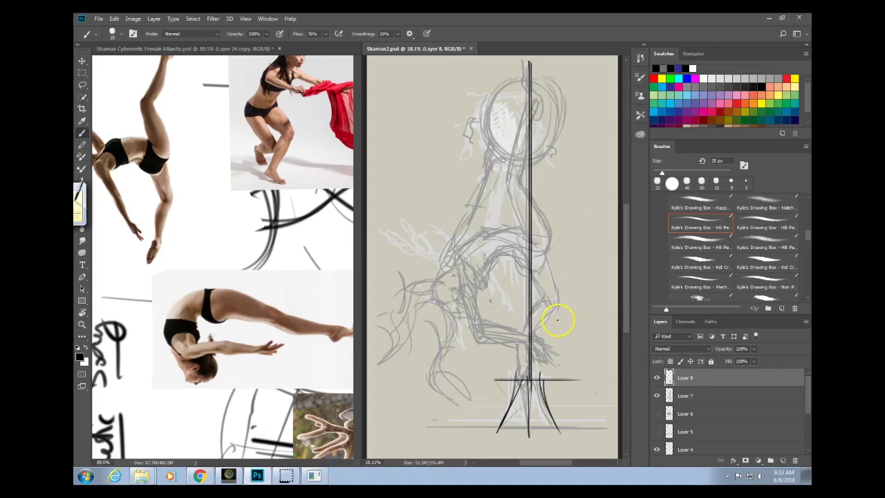
{"action": "left_click", "coordinate": [529, 63]}
Draw the round drum with repeated circular strokes at the top of the shaft and outline the pointed foot over it.
{"action": "mouse_move", "coordinate": [513, 80]}
{"action": "left_mouse_down"}
{"action": "mouse_move", "coordinate": [496, 159]}
{"action": "mouse_move", "coordinate": [480, 119]}
{"action": "mouse_move", "coordinate": [556, 144]}
{"action": "mouse_move", "coordinate": [507, 84]}
{"action": "mouse_move", "coordinate": [515, 169]}
{"action": "mouse_move", "coordinate": [558, 93]}
{"action": "mouse_move", "coordinate": [484, 148]}
{"action": "mouse_move", "coordinate": [561, 122]}
{"action": "mouse_move", "coordinate": [486, 89]}
{"action": "left_mouse_up"}
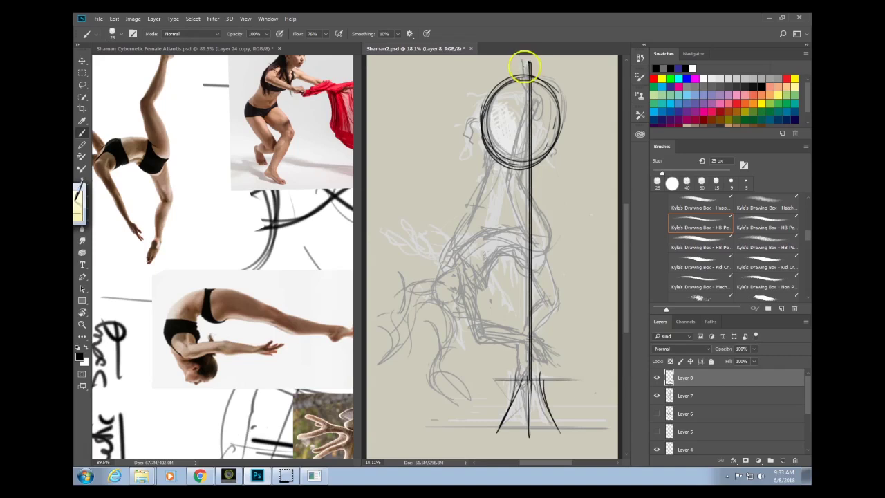
{"action": "left_click_drag", "start_coordinate": [522, 61], "coordinate": [525, 75]}
{"action": "left_click_drag", "start_coordinate": [522, 76], "coordinate": [526, 86]}
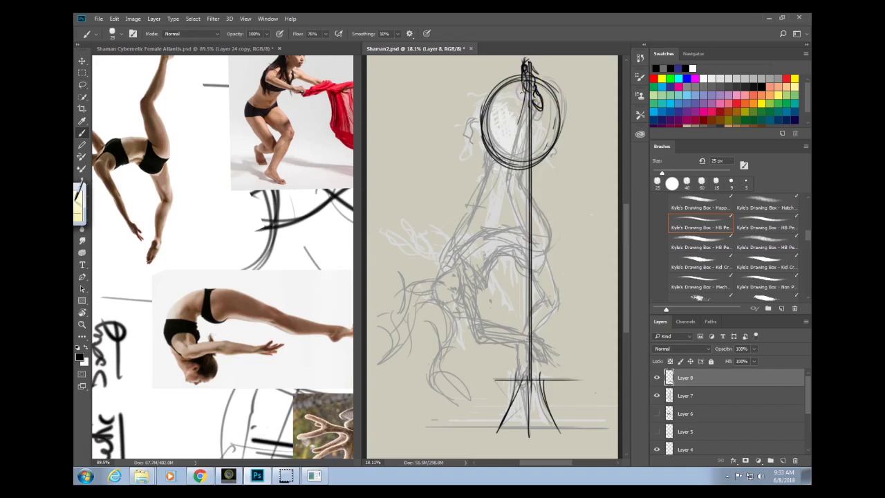
Draw the raised leg from the ankle down over the drum to the bent knee, with the thigh curving to the hip.
{"action": "left_click_drag", "start_coordinate": [520, 95], "coordinate": [502, 175]}
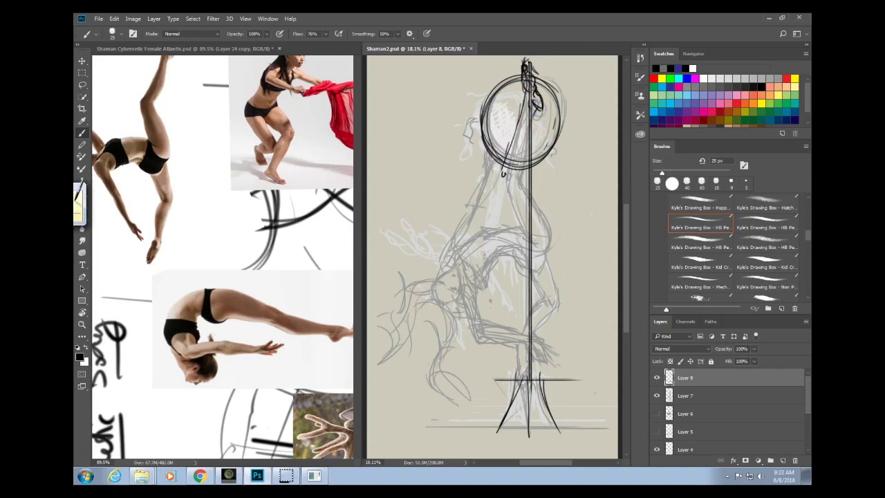
{"action": "left_click_drag", "start_coordinate": [541, 108], "coordinate": [523, 132]}
{"action": "mouse_move", "coordinate": [529, 87]}
{"action": "left_mouse_down"}
{"action": "mouse_move", "coordinate": [542, 111]}
{"action": "mouse_move", "coordinate": [520, 166]}
{"action": "mouse_move", "coordinate": [518, 142]}
{"action": "mouse_move", "coordinate": [504, 178]}
{"action": "mouse_move", "coordinate": [533, 242]}
{"action": "left_mouse_up"}
{"action": "mouse_move", "coordinate": [520, 155]}
{"action": "left_mouse_down"}
{"action": "mouse_move", "coordinate": [523, 190]}
{"action": "mouse_move", "coordinate": [518, 158]}
{"action": "mouse_move", "coordinate": [548, 253]}
{"action": "left_mouse_up"}
{"action": "left_click_drag", "start_coordinate": [544, 217], "coordinate": [545, 261]}
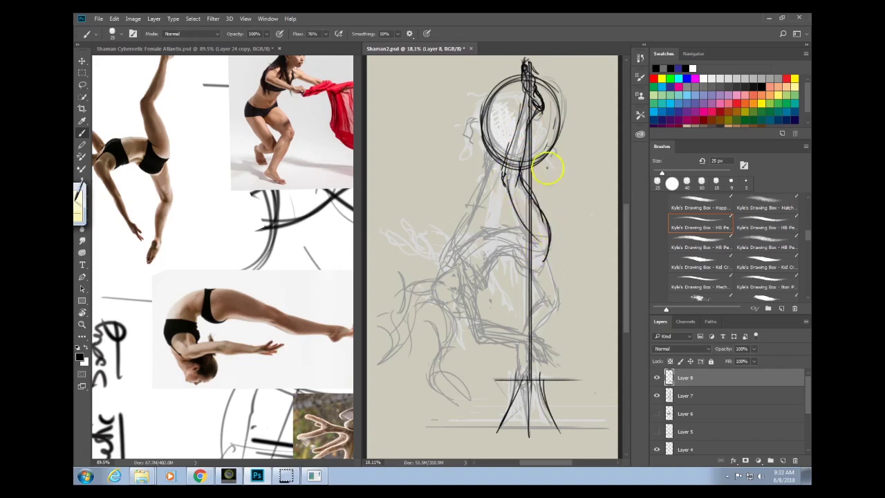
Draw the raised thigh's inner contour and the curved underside of the arched torso beside the shaft.
{"action": "mouse_move", "coordinate": [510, 192]}
{"action": "left_mouse_down"}
{"action": "mouse_move", "coordinate": [524, 238]}
{"action": "mouse_move", "coordinate": [484, 278]}
{"action": "left_mouse_up"}
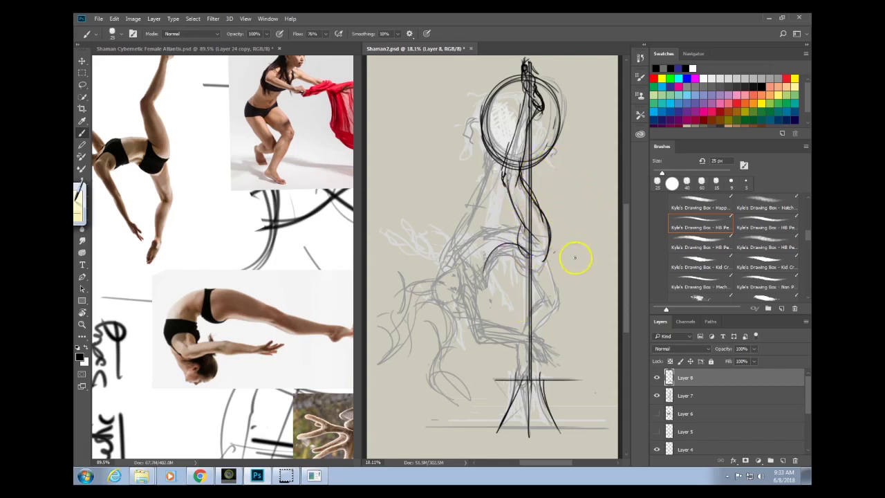
{"action": "mouse_move", "coordinate": [531, 256]}
{"action": "left_mouse_down"}
{"action": "mouse_move", "coordinate": [508, 259]}
{"action": "mouse_move", "coordinate": [504, 289]}
{"action": "left_mouse_up"}
{"action": "mouse_move", "coordinate": [499, 255]}
{"action": "left_mouse_down"}
{"action": "mouse_move", "coordinate": [500, 305]}
{"action": "mouse_move", "coordinate": [493, 289]}
{"action": "mouse_move", "coordinate": [520, 253]}
{"action": "left_mouse_up"}
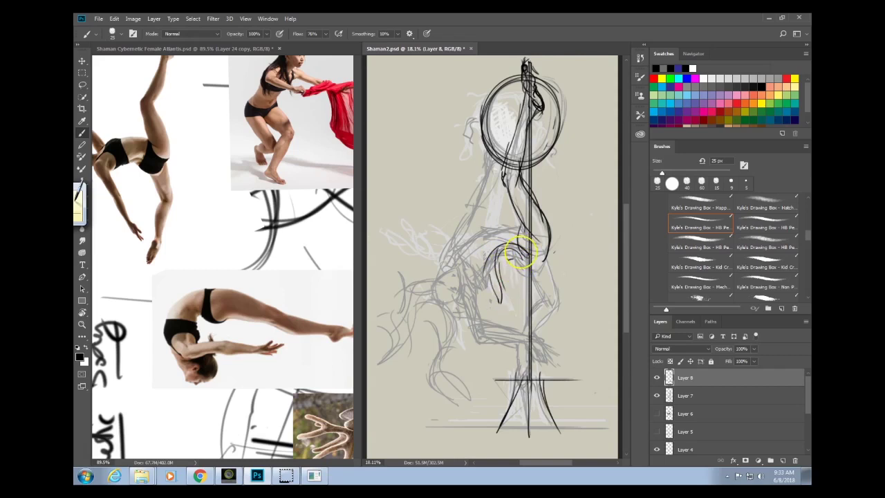
Draw the supporting leg from the hip through the bent knee down to the foot resting on the trident's prongs.
{"action": "mouse_move", "coordinate": [520, 216]}
{"action": "left_mouse_down"}
{"action": "mouse_move", "coordinate": [537, 243]}
{"action": "mouse_move", "coordinate": [528, 226]}
{"action": "mouse_move", "coordinate": [524, 247]}
{"action": "mouse_move", "coordinate": [512, 251]}
{"action": "mouse_move", "coordinate": [528, 257]}
{"action": "mouse_move", "coordinate": [511, 254]}
{"action": "mouse_move", "coordinate": [555, 262]}
{"action": "mouse_move", "coordinate": [525, 172]}
{"action": "mouse_move", "coordinate": [560, 304]}
{"action": "mouse_move", "coordinate": [532, 255]}
{"action": "mouse_move", "coordinate": [542, 282]}
{"action": "mouse_move", "coordinate": [534, 273]}
{"action": "mouse_move", "coordinate": [549, 317]}
{"action": "mouse_move", "coordinate": [556, 291]}
{"action": "mouse_move", "coordinate": [560, 298]}
{"action": "mouse_move", "coordinate": [555, 284]}
{"action": "mouse_move", "coordinate": [560, 319]}
{"action": "left_mouse_up"}
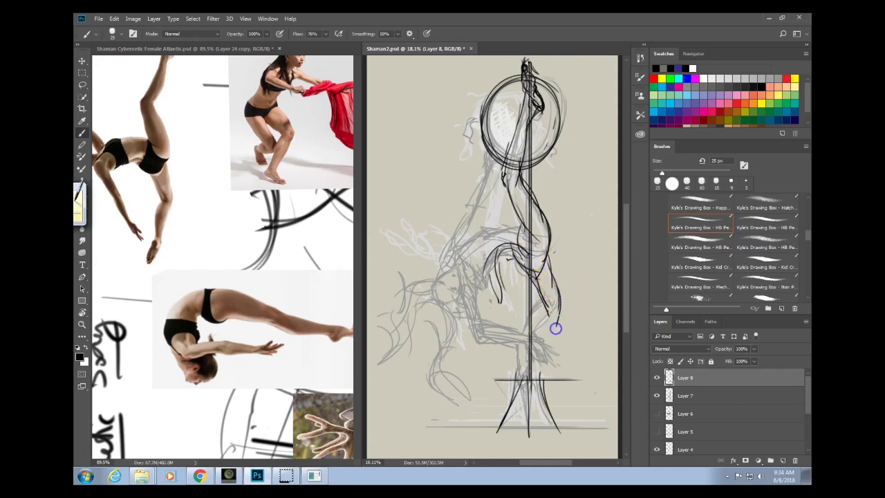
{"action": "mouse_move", "coordinate": [557, 265]}
{"action": "left_mouse_down"}
{"action": "mouse_move", "coordinate": [552, 311]}
{"action": "mouse_move", "coordinate": [526, 349]}
{"action": "mouse_move", "coordinate": [548, 306]}
{"action": "mouse_move", "coordinate": [529, 340]}
{"action": "mouse_move", "coordinate": [558, 231]}
{"action": "mouse_move", "coordinate": [547, 310]}
{"action": "mouse_move", "coordinate": [560, 316]}
{"action": "mouse_move", "coordinate": [530, 311]}
{"action": "mouse_move", "coordinate": [513, 371]}
{"action": "mouse_move", "coordinate": [524, 388]}
{"action": "left_mouse_up"}
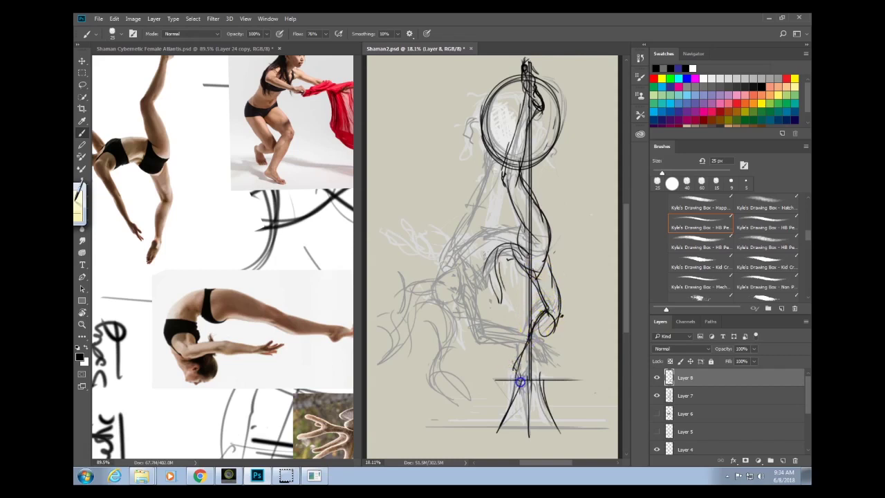
{"action": "mouse_move", "coordinate": [537, 352]}
{"action": "left_mouse_down"}
{"action": "mouse_move", "coordinate": [521, 376]}
{"action": "mouse_move", "coordinate": [555, 325]}
{"action": "mouse_move", "coordinate": [518, 367]}
{"action": "mouse_move", "coordinate": [562, 319]}
{"action": "mouse_move", "coordinate": [514, 366]}
{"action": "mouse_move", "coordinate": [542, 296]}
{"action": "mouse_move", "coordinate": [525, 372]}
{"action": "mouse_move", "coordinate": [517, 363]}
{"action": "mouse_move", "coordinate": [516, 372]}
{"action": "mouse_move", "coordinate": [530, 343]}
{"action": "mouse_move", "coordinate": [527, 396]}
{"action": "mouse_move", "coordinate": [519, 365]}
{"action": "mouse_move", "coordinate": [534, 404]}
{"action": "left_mouse_up"}
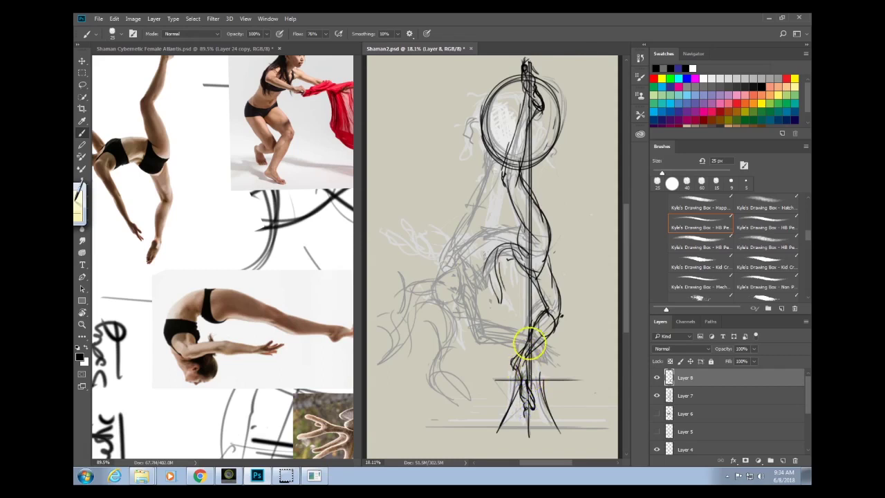
Darken the trident's shaft along its length and clear it where the raised thigh passes in front.
{"action": "mouse_move", "coordinate": [531, 380]}
{"action": "left_mouse_down"}
{"action": "mouse_move", "coordinate": [527, 171]}
{"action": "mouse_move", "coordinate": [530, 237]}
{"action": "left_mouse_up"}
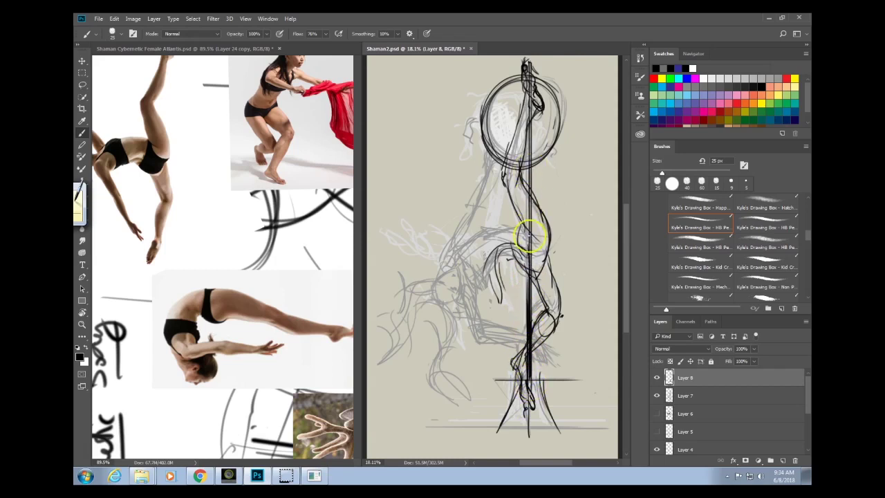
{"action": "mouse_move", "coordinate": [537, 186]}
{"action": "left_mouse_down"}
{"action": "mouse_move", "coordinate": [523, 198]}
{"action": "mouse_move", "coordinate": [529, 223]}
{"action": "left_mouse_up"}
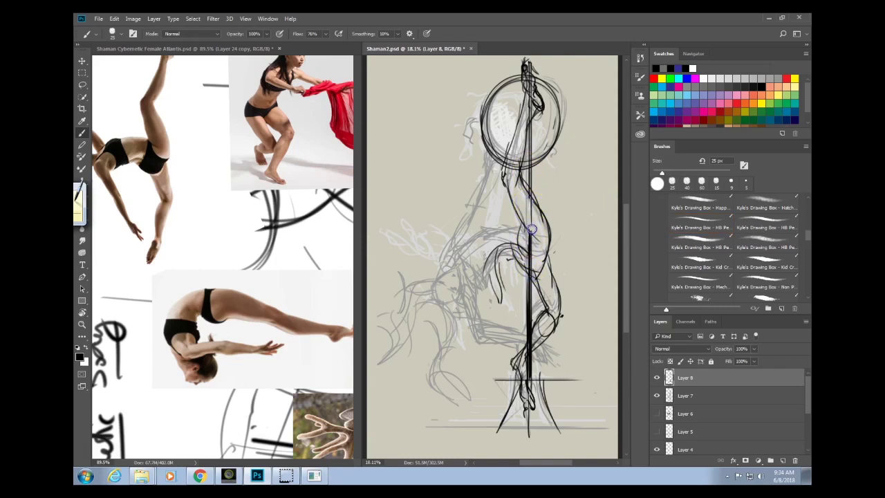
{"action": "left_click_drag", "start_coordinate": [525, 185], "coordinate": [529, 125]}
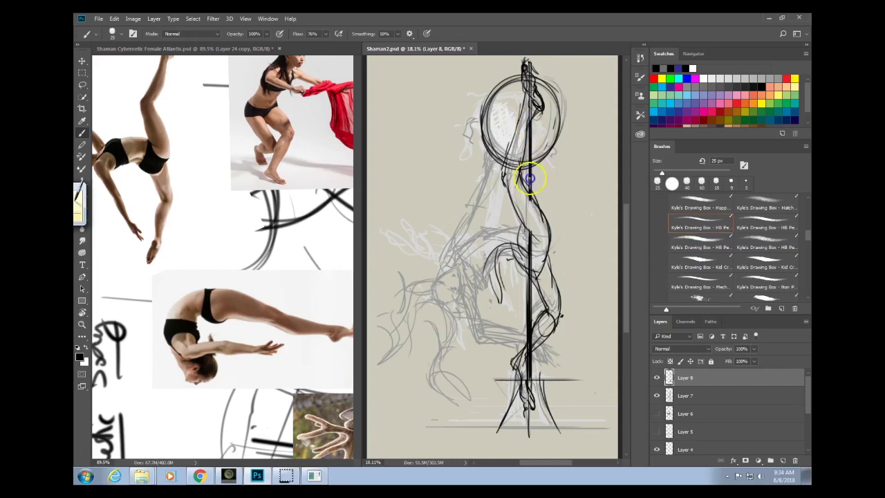
{"action": "left_click_drag", "start_coordinate": [534, 56], "coordinate": [530, 144]}
Thicken the drum's circular rim with darker curved strokes on both sides.
{"action": "mouse_move", "coordinate": [538, 94]}
{"action": "left_mouse_down"}
{"action": "mouse_move", "coordinate": [532, 89]}
{"action": "mouse_move", "coordinate": [530, 66]}
{"action": "mouse_move", "coordinate": [544, 158]}
{"action": "mouse_move", "coordinate": [543, 89]}
{"action": "mouse_move", "coordinate": [557, 134]}
{"action": "mouse_move", "coordinate": [539, 163]}
{"action": "mouse_move", "coordinate": [553, 97]}
{"action": "mouse_move", "coordinate": [544, 157]}
{"action": "left_mouse_up"}
{"action": "left_click_drag", "start_coordinate": [552, 91], "coordinate": [547, 151]}
{"action": "left_click_drag", "start_coordinate": [496, 83], "coordinate": [530, 171]}
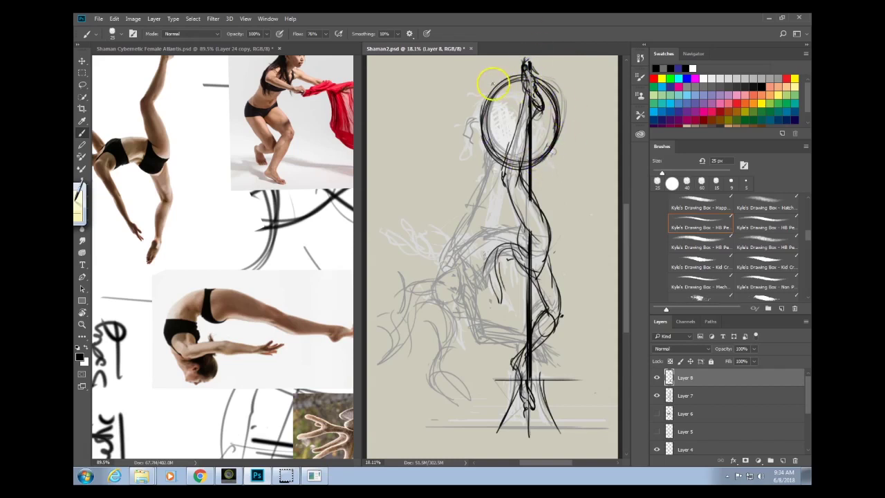
Reinforce the drum's rim, hatch its face with diagonal strokes, and clear the hatching where the raised leg passes in front.
{"action": "mouse_move", "coordinate": [493, 83]}
{"action": "left_mouse_down"}
{"action": "mouse_move", "coordinate": [500, 118]}
{"action": "mouse_move", "coordinate": [526, 108]}
{"action": "mouse_move", "coordinate": [490, 153]}
{"action": "mouse_move", "coordinate": [517, 142]}
{"action": "mouse_move", "coordinate": [534, 84]}
{"action": "mouse_move", "coordinate": [532, 119]}
{"action": "mouse_move", "coordinate": [546, 119]}
{"action": "mouse_move", "coordinate": [518, 143]}
{"action": "left_mouse_up"}
{"action": "left_click_drag", "start_coordinate": [563, 119], "coordinate": [533, 172]}
{"action": "mouse_move", "coordinate": [532, 90]}
{"action": "left_mouse_down"}
{"action": "mouse_move", "coordinate": [506, 159]}
{"action": "mouse_move", "coordinate": [512, 129]}
{"action": "left_mouse_up"}
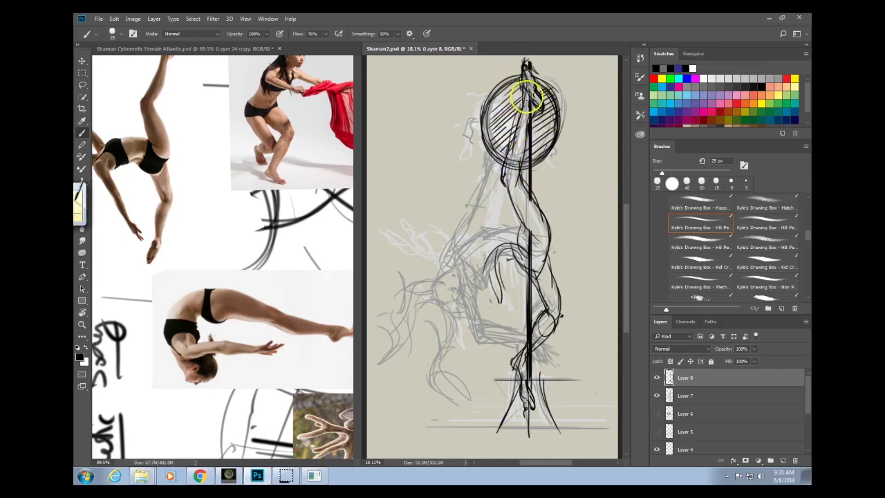
{"action": "mouse_move", "coordinate": [524, 98]}
{"action": "left_mouse_down"}
{"action": "mouse_move", "coordinate": [514, 174]}
{"action": "mouse_move", "coordinate": [533, 239]}
{"action": "left_mouse_up"}
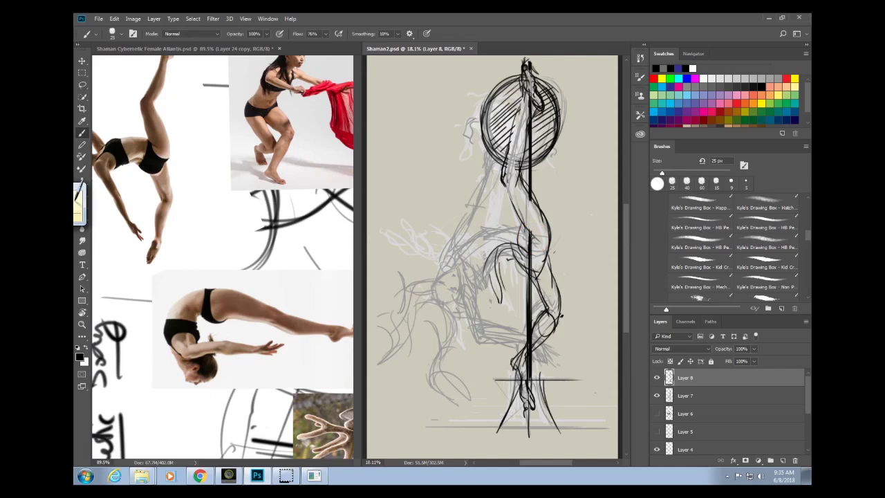
Draw the supporting arm from the shoulder through the elbow down to the hand planted on the ground line.
{"action": "mouse_move", "coordinate": [512, 259]}
{"action": "left_mouse_down"}
{"action": "mouse_move", "coordinate": [517, 280]}
{"action": "mouse_move", "coordinate": [515, 202]}
{"action": "mouse_move", "coordinate": [539, 280]}
{"action": "mouse_move", "coordinate": [522, 254]}
{"action": "mouse_move", "coordinate": [498, 166]}
{"action": "mouse_move", "coordinate": [517, 256]}
{"action": "mouse_move", "coordinate": [497, 261]}
{"action": "mouse_move", "coordinate": [501, 254]}
{"action": "mouse_move", "coordinate": [509, 308]}
{"action": "left_mouse_up"}
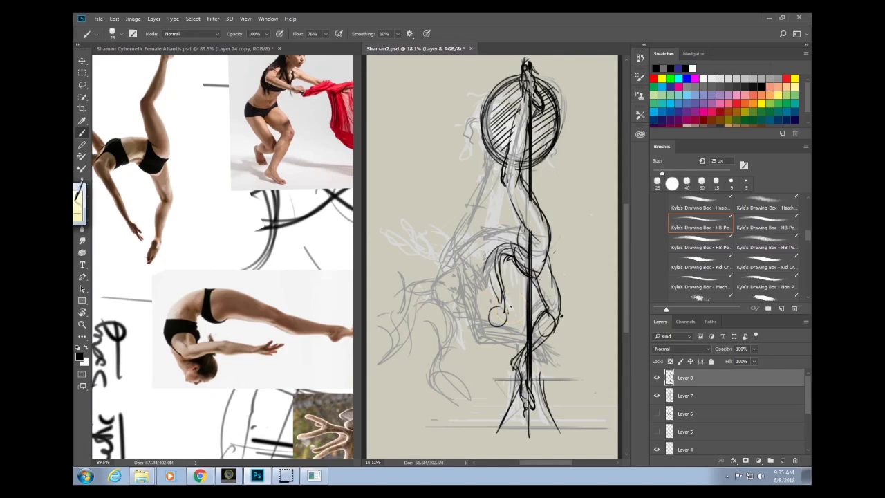
{"action": "mouse_move", "coordinate": [502, 305]}
{"action": "left_mouse_down"}
{"action": "mouse_move", "coordinate": [503, 370]}
{"action": "mouse_move", "coordinate": [493, 429]}
{"action": "left_mouse_up"}
{"action": "left_click_drag", "start_coordinate": [495, 339], "coordinate": [489, 421]}
{"action": "left_click_drag", "start_coordinate": [492, 376], "coordinate": [479, 429]}
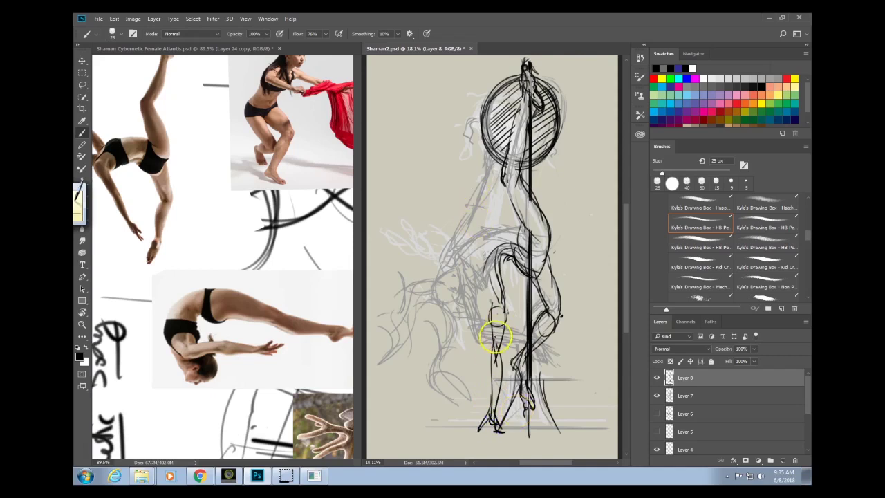
Outline the shoulder and the top of the arched torso, and sketch a trial hanging head and erase it.
{"action": "mouse_move", "coordinate": [488, 298]}
{"action": "left_mouse_down"}
{"action": "mouse_move", "coordinate": [474, 300]}
{"action": "mouse_move", "coordinate": [467, 355]}
{"action": "mouse_move", "coordinate": [466, 339]}
{"action": "mouse_move", "coordinate": [470, 355]}
{"action": "mouse_move", "coordinate": [491, 335]}
{"action": "mouse_move", "coordinate": [497, 357]}
{"action": "mouse_move", "coordinate": [476, 323]}
{"action": "left_mouse_up"}
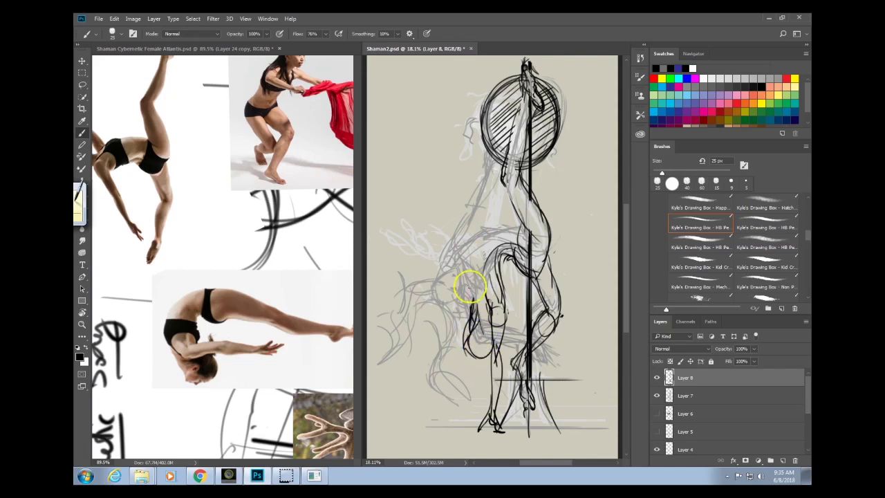
{"action": "left_click_drag", "start_coordinate": [464, 255], "coordinate": [473, 304]}
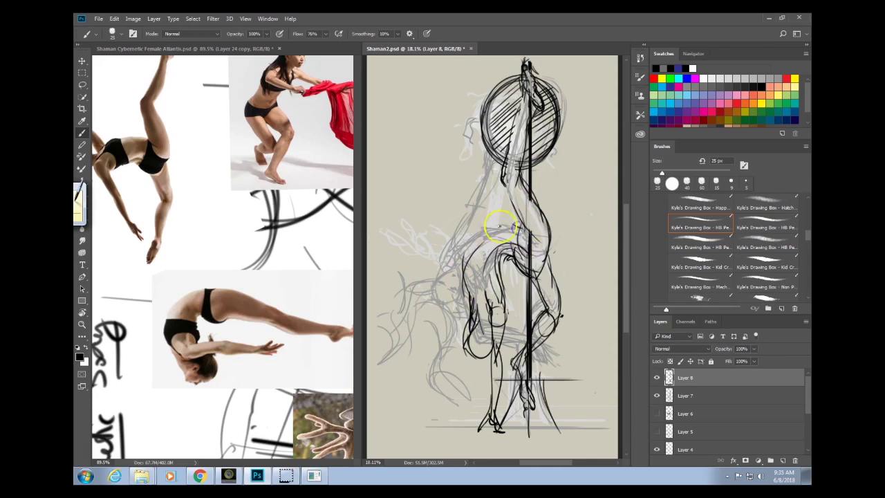
{"action": "mouse_move", "coordinate": [491, 229]}
{"action": "left_mouse_down"}
{"action": "mouse_move", "coordinate": [455, 272]}
{"action": "mouse_move", "coordinate": [502, 227]}
{"action": "mouse_move", "coordinate": [525, 228]}
{"action": "left_mouse_up"}
{"action": "left_click_drag", "start_coordinate": [473, 253], "coordinate": [467, 258]}
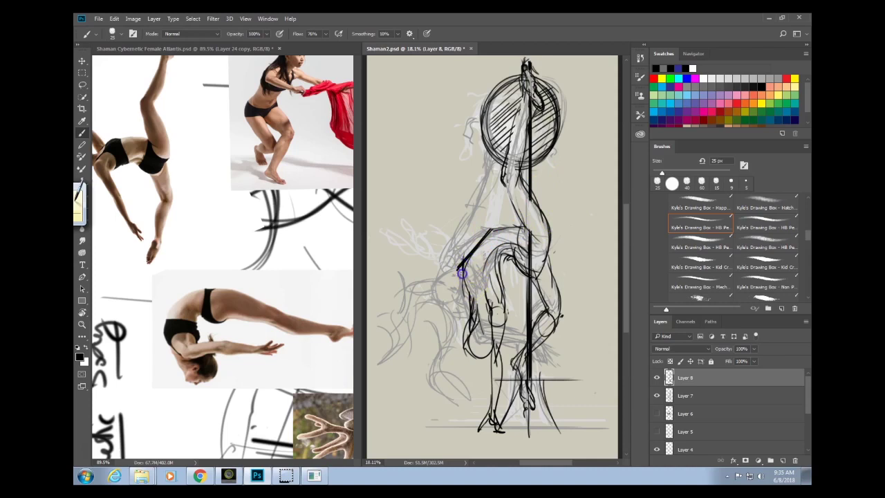
{"action": "mouse_move", "coordinate": [473, 326]}
{"action": "left_mouse_down"}
{"action": "mouse_move", "coordinate": [450, 316]}
{"action": "mouse_move", "coordinate": [478, 371]}
{"action": "left_mouse_up"}
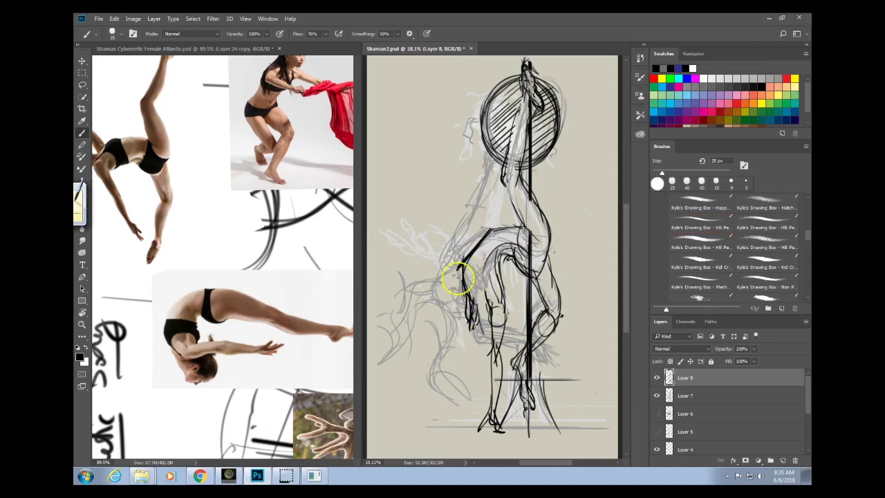
Redraw the shoulder and neck contours beside the supporting arm and darken the raised thigh's line.
{"action": "left_click_drag", "start_coordinate": [458, 279], "coordinate": [474, 333]}
{"action": "left_click_drag", "start_coordinate": [478, 323], "coordinate": [483, 296]}
{"action": "mouse_move", "coordinate": [463, 266]}
{"action": "left_mouse_down"}
{"action": "mouse_move", "coordinate": [489, 308]}
{"action": "mouse_move", "coordinate": [496, 297]}
{"action": "mouse_move", "coordinate": [492, 307]}
{"action": "mouse_move", "coordinate": [473, 261]}
{"action": "left_mouse_up"}
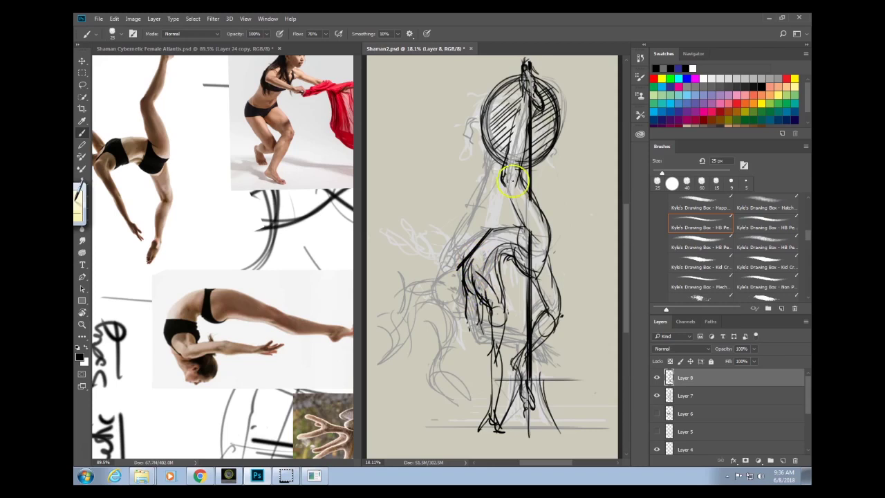
{"action": "mouse_move", "coordinate": [512, 180]}
{"action": "left_mouse_down"}
{"action": "mouse_move", "coordinate": [510, 198]}
{"action": "mouse_move", "coordinate": [530, 236]}
{"action": "left_mouse_up"}
Sketch the upside-down head beside the supporting arm, with its rounded skull and simple facial features.
{"action": "mouse_move", "coordinate": [477, 321]}
{"action": "left_mouse_down"}
{"action": "mouse_move", "coordinate": [475, 302]}
{"action": "mouse_move", "coordinate": [461, 335]}
{"action": "left_mouse_up"}
{"action": "mouse_move", "coordinate": [467, 296]}
{"action": "left_mouse_down"}
{"action": "mouse_move", "coordinate": [467, 342]}
{"action": "mouse_move", "coordinate": [480, 314]}
{"action": "mouse_move", "coordinate": [469, 340]}
{"action": "mouse_move", "coordinate": [482, 325]}
{"action": "mouse_move", "coordinate": [477, 350]}
{"action": "left_mouse_up"}
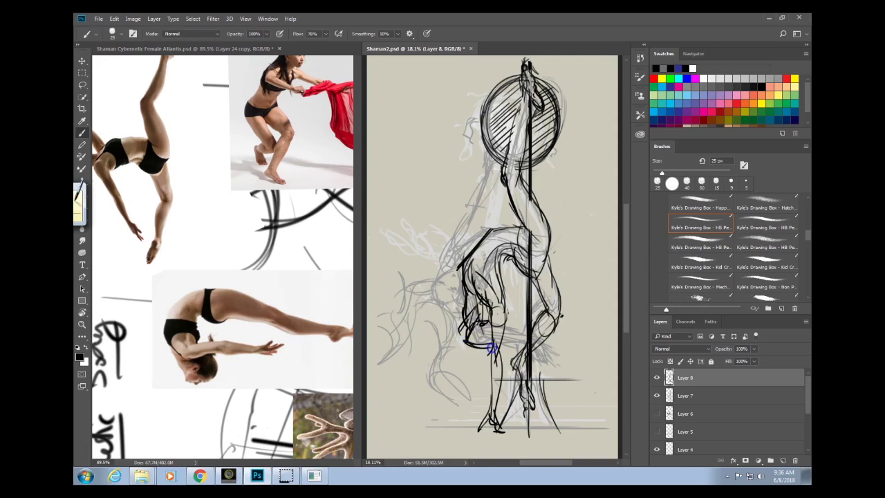
{"action": "mouse_move", "coordinate": [471, 319]}
{"action": "left_mouse_down"}
{"action": "mouse_move", "coordinate": [481, 352]}
{"action": "mouse_move", "coordinate": [499, 333]}
{"action": "mouse_move", "coordinate": [479, 327]}
{"action": "mouse_move", "coordinate": [500, 337]}
{"action": "mouse_move", "coordinate": [476, 331]}
{"action": "mouse_move", "coordinate": [498, 346]}
{"action": "mouse_move", "coordinate": [486, 298]}
{"action": "mouse_move", "coordinate": [467, 316]}
{"action": "mouse_move", "coordinate": [467, 286]}
{"action": "mouse_move", "coordinate": [476, 324]}
{"action": "mouse_move", "coordinate": [479, 279]}
{"action": "mouse_move", "coordinate": [482, 302]}
{"action": "left_mouse_up"}
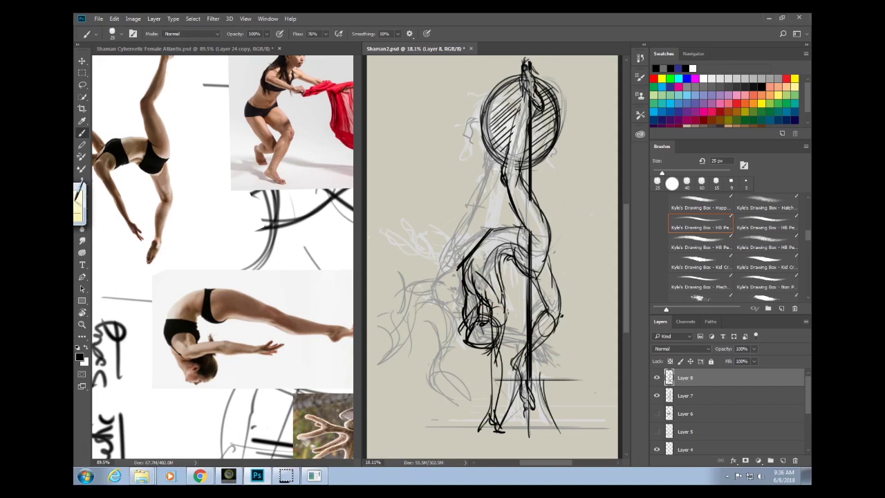
Erase and redraw the foot gripping the trident's lower shaft, and sketch wide curved loops around the bent knee.
{"action": "mouse_move", "coordinate": [533, 403]}
{"action": "left_mouse_down"}
{"action": "mouse_move", "coordinate": [533, 412]}
{"action": "mouse_move", "coordinate": [523, 401]}
{"action": "left_mouse_up"}
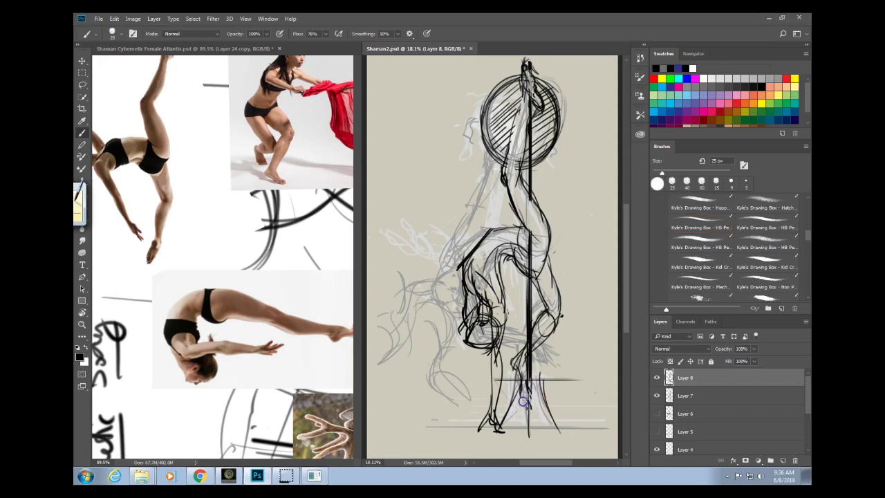
{"action": "mouse_move", "coordinate": [524, 345]}
{"action": "left_mouse_down"}
{"action": "mouse_move", "coordinate": [535, 316]}
{"action": "mouse_move", "coordinate": [513, 360]}
{"action": "mouse_move", "coordinate": [528, 406]}
{"action": "mouse_move", "coordinate": [530, 389]}
{"action": "left_mouse_up"}
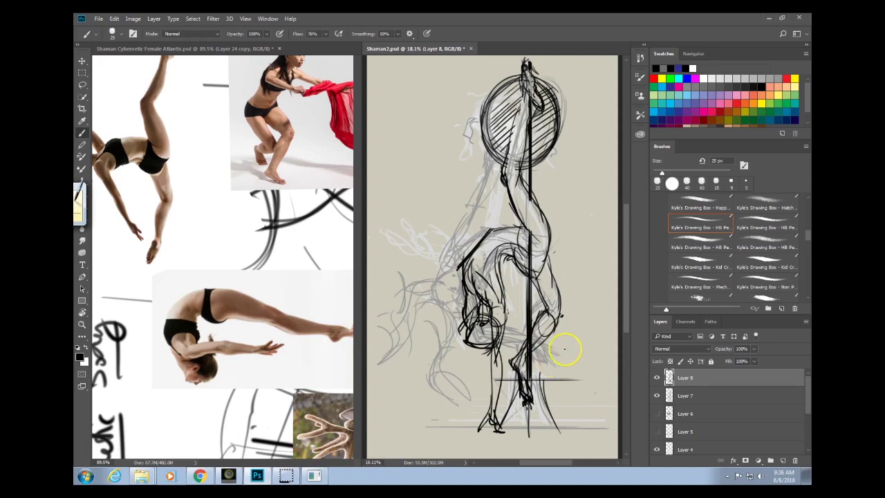
{"action": "mouse_move", "coordinate": [507, 330]}
{"action": "left_mouse_down"}
{"action": "mouse_move", "coordinate": [585, 306]}
{"action": "mouse_move", "coordinate": [571, 300]}
{"action": "left_mouse_up"}
{"action": "left_click_drag", "start_coordinate": [537, 331], "coordinate": [486, 343]}
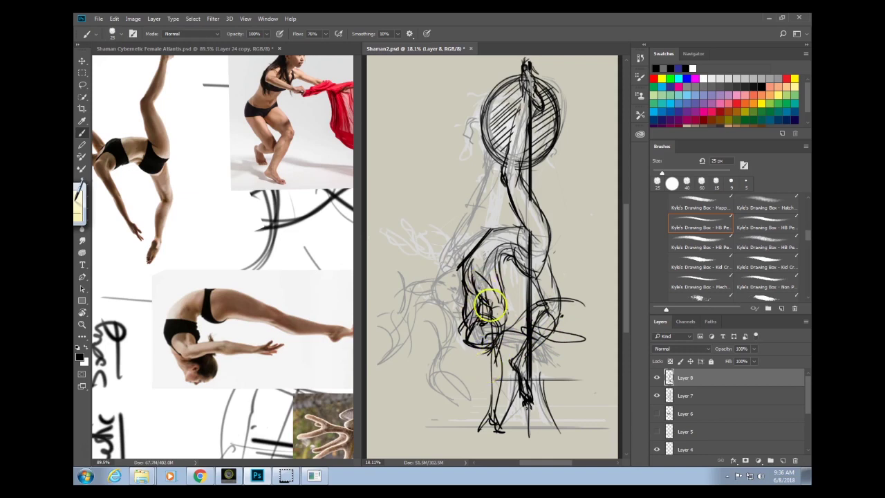
Draw the far arm reaching from the torso up to the drum's lower rim, and hatch its shadow side.
{"action": "mouse_move", "coordinate": [474, 275]}
{"action": "left_mouse_down"}
{"action": "mouse_move", "coordinate": [482, 231]}
{"action": "mouse_move", "coordinate": [484, 274]}
{"action": "mouse_move", "coordinate": [484, 221]}
{"action": "left_mouse_up"}
{"action": "left_click_drag", "start_coordinate": [502, 149], "coordinate": [485, 227]}
{"action": "left_click_drag", "start_coordinate": [492, 181], "coordinate": [490, 163]}
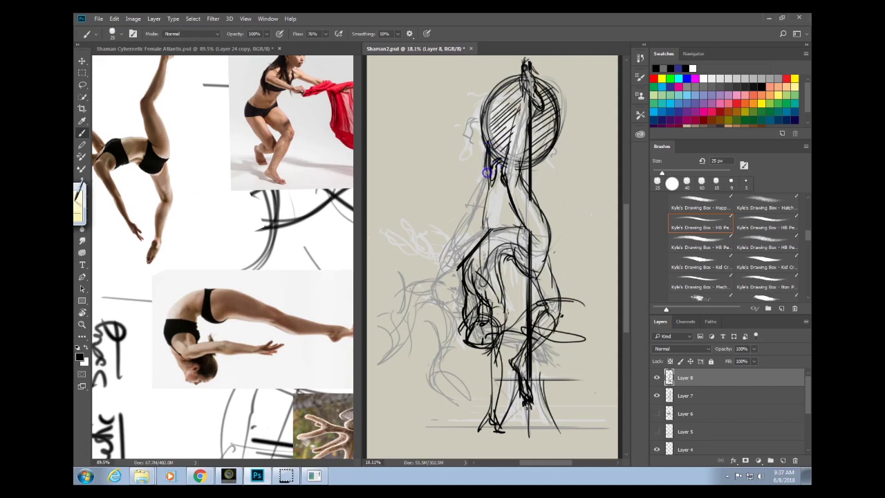
{"action": "mouse_move", "coordinate": [489, 200]}
{"action": "left_mouse_down"}
{"action": "mouse_move", "coordinate": [490, 231]}
{"action": "mouse_move", "coordinate": [481, 231]}
{"action": "left_mouse_up"}
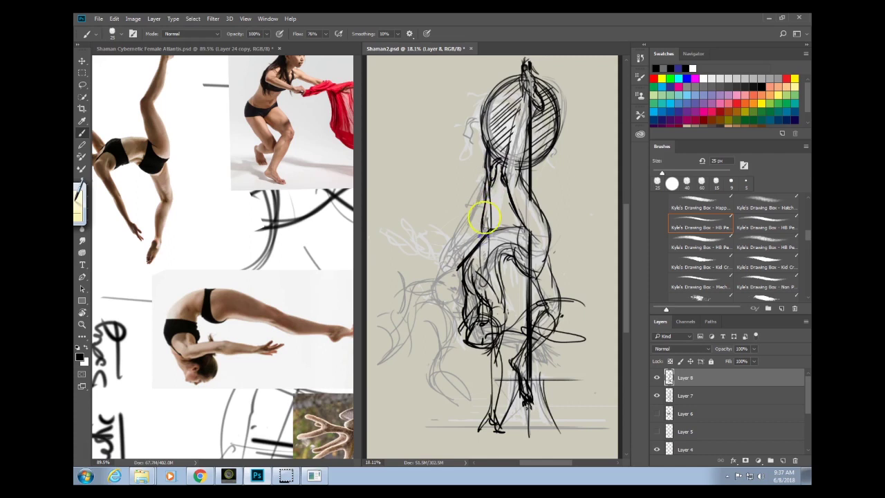
{"action": "left_click_drag", "start_coordinate": [487, 159], "coordinate": [484, 166]}
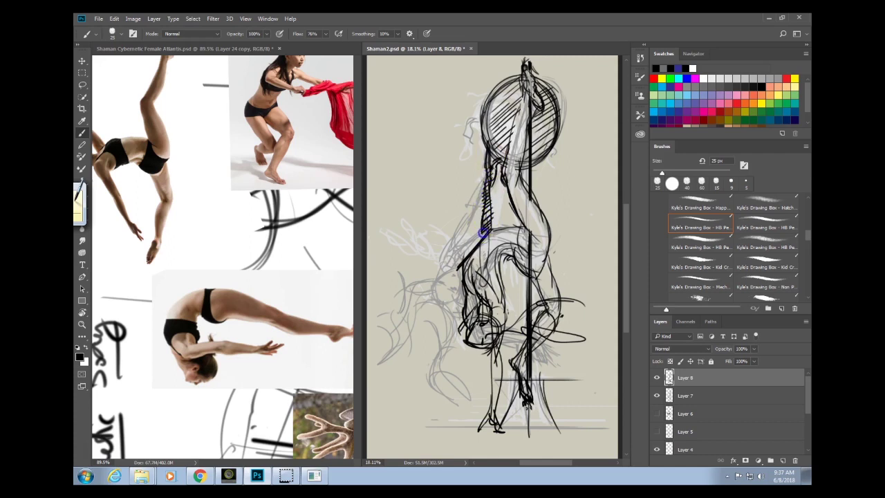
{"action": "left_click_drag", "start_coordinate": [484, 233], "coordinate": [485, 235]}
Extend the fingers of the planted hand, and hatch the supporting forearm and the arched torso's curve.
{"action": "mouse_move", "coordinate": [495, 375]}
{"action": "left_mouse_down"}
{"action": "mouse_move", "coordinate": [490, 409]}
{"action": "mouse_move", "coordinate": [500, 430]}
{"action": "mouse_move", "coordinate": [486, 419]}
{"action": "mouse_move", "coordinate": [508, 430]}
{"action": "left_mouse_up"}
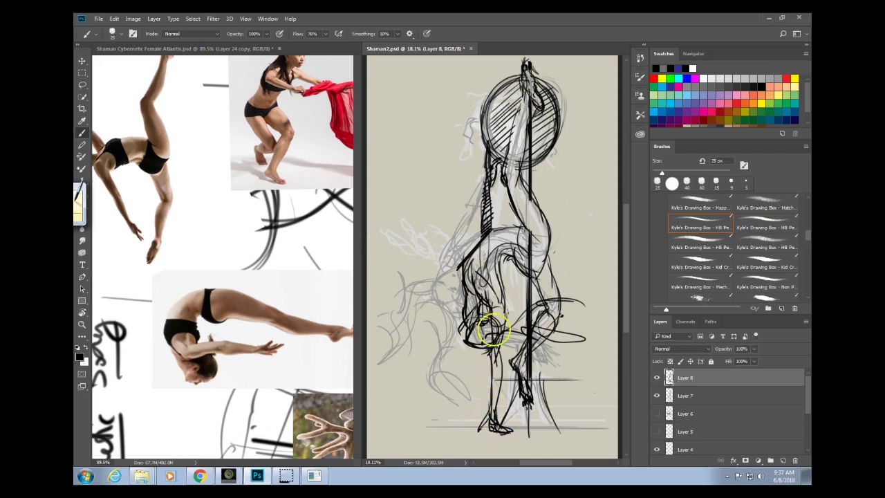
{"action": "left_click_drag", "start_coordinate": [487, 352], "coordinate": [493, 351]}
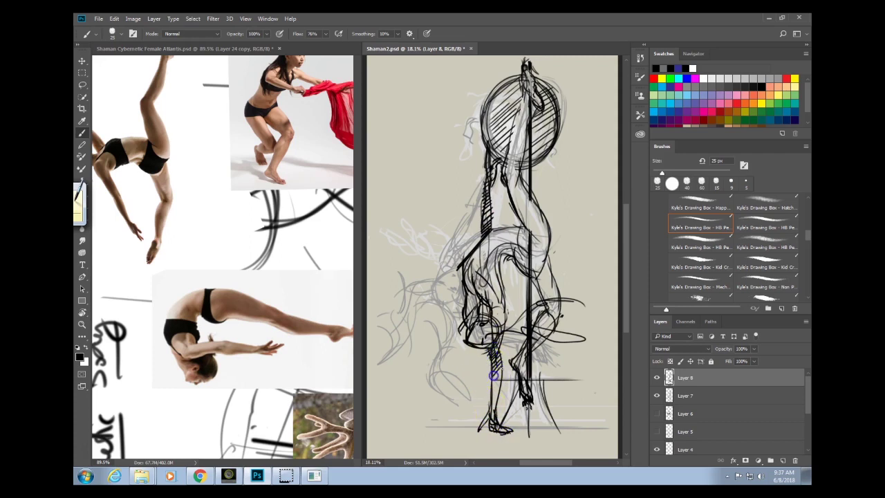
{"action": "left_click", "coordinate": [473, 452]}
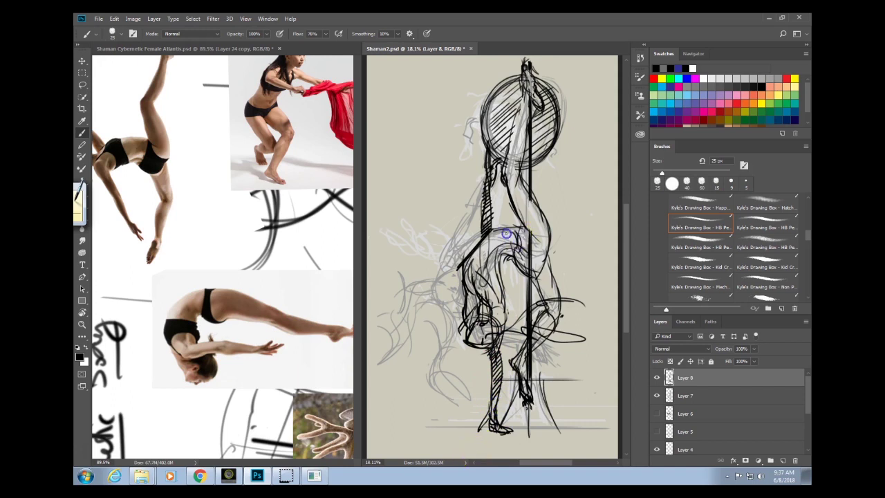
{"action": "left_click_drag", "start_coordinate": [505, 259], "coordinate": [492, 267]}
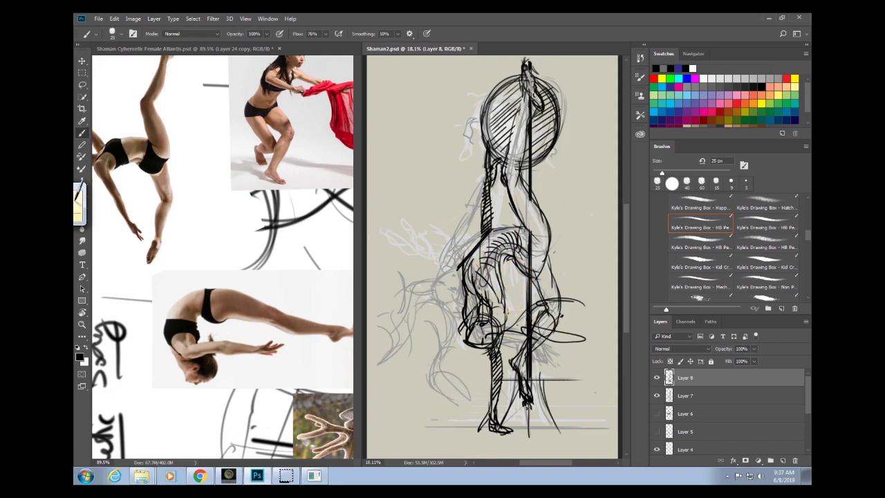
Replace the forearm's full hatching with narrow edge shading, then clear the face and rework the head and shoulder strokes.
{"action": "mouse_move", "coordinate": [499, 326]}
{"action": "left_mouse_down"}
{"action": "mouse_move", "coordinate": [494, 352]}
{"action": "mouse_move", "coordinate": [501, 308]}
{"action": "mouse_move", "coordinate": [497, 429]}
{"action": "left_mouse_up"}
{"action": "key", "text": "b"}
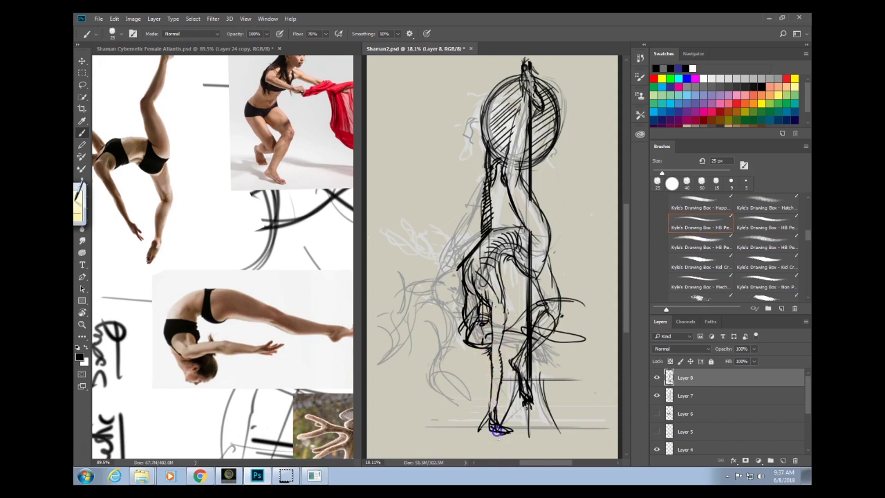
{"action": "left_click_drag", "start_coordinate": [492, 332], "coordinate": [482, 305]}
{"action": "mouse_move", "coordinate": [470, 271]}
{"action": "left_mouse_down"}
{"action": "mouse_move", "coordinate": [468, 332]}
{"action": "mouse_move", "coordinate": [470, 309]}
{"action": "mouse_move", "coordinate": [477, 331]}
{"action": "mouse_move", "coordinate": [475, 300]}
{"action": "mouse_move", "coordinate": [459, 268]}
{"action": "left_mouse_up"}
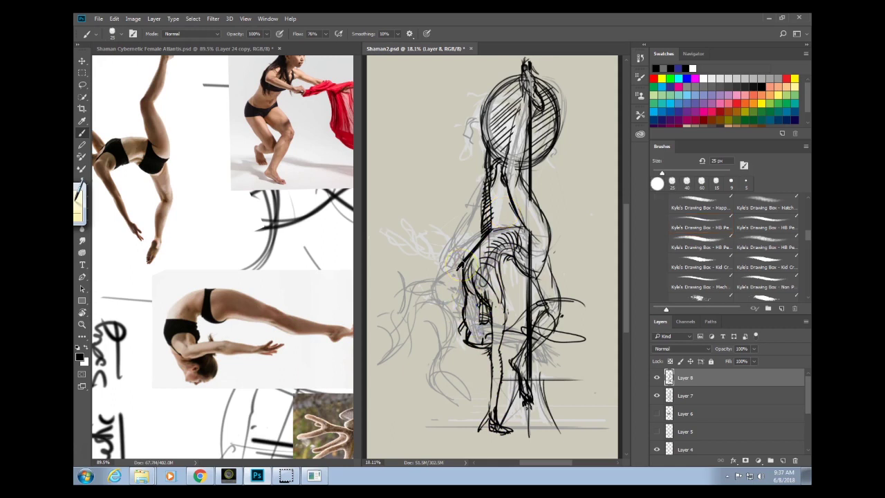
Draw dark hair strands hanging below the head and reinforce the supporting arm's contours from shoulder to wrist.
{"action": "mouse_move", "coordinate": [484, 346]}
{"action": "left_mouse_down"}
{"action": "mouse_move", "coordinate": [519, 262]}
{"action": "mouse_move", "coordinate": [509, 332]}
{"action": "mouse_move", "coordinate": [492, 329]}
{"action": "mouse_move", "coordinate": [501, 357]}
{"action": "mouse_move", "coordinate": [480, 292]}
{"action": "mouse_move", "coordinate": [471, 387]}
{"action": "mouse_move", "coordinate": [476, 352]}
{"action": "mouse_move", "coordinate": [484, 381]}
{"action": "mouse_move", "coordinate": [482, 349]}
{"action": "mouse_move", "coordinate": [482, 376]}
{"action": "mouse_move", "coordinate": [490, 350]}
{"action": "mouse_move", "coordinate": [490, 380]}
{"action": "left_mouse_up"}
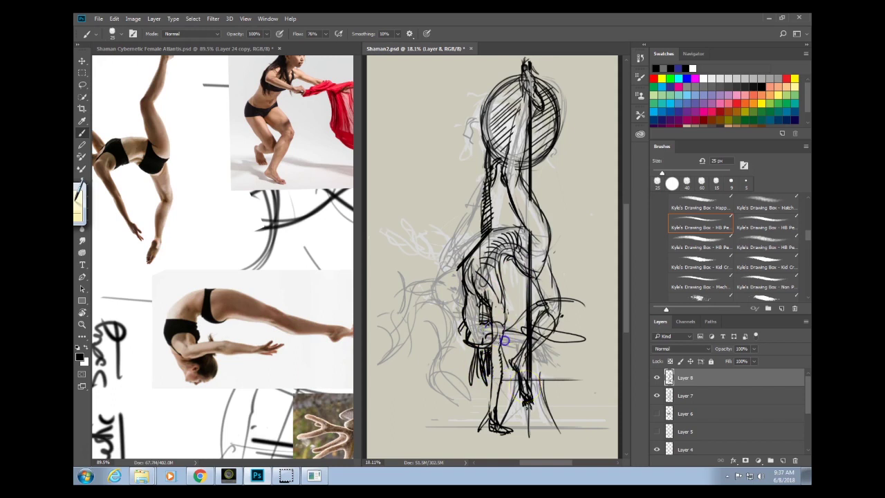
{"action": "mouse_move", "coordinate": [483, 335]}
{"action": "left_mouse_down"}
{"action": "mouse_move", "coordinate": [509, 361]}
{"action": "mouse_move", "coordinate": [492, 377]}
{"action": "left_mouse_up"}
{"action": "mouse_move", "coordinate": [506, 255]}
{"action": "left_mouse_down"}
{"action": "mouse_move", "coordinate": [507, 291]}
{"action": "mouse_move", "coordinate": [497, 270]}
{"action": "mouse_move", "coordinate": [504, 329]}
{"action": "left_mouse_up"}
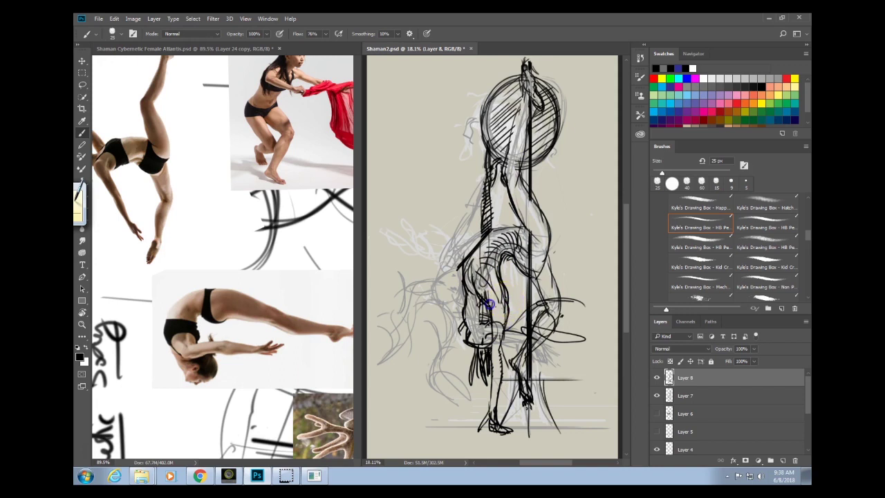
{"action": "mouse_move", "coordinate": [506, 304]}
{"action": "left_mouse_down"}
{"action": "mouse_move", "coordinate": [505, 330]}
{"action": "mouse_move", "coordinate": [490, 310]}
{"action": "mouse_move", "coordinate": [504, 356]}
{"action": "mouse_move", "coordinate": [498, 329]}
{"action": "left_mouse_up"}
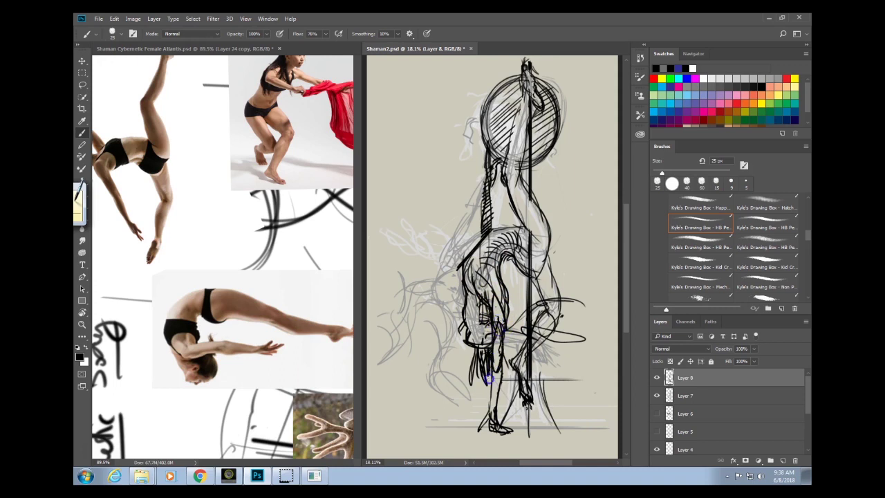
{"action": "mouse_move", "coordinate": [492, 414]}
{"action": "left_mouse_down"}
{"action": "mouse_move", "coordinate": [468, 310]}
{"action": "mouse_move", "coordinate": [491, 418]}
{"action": "left_mouse_up"}
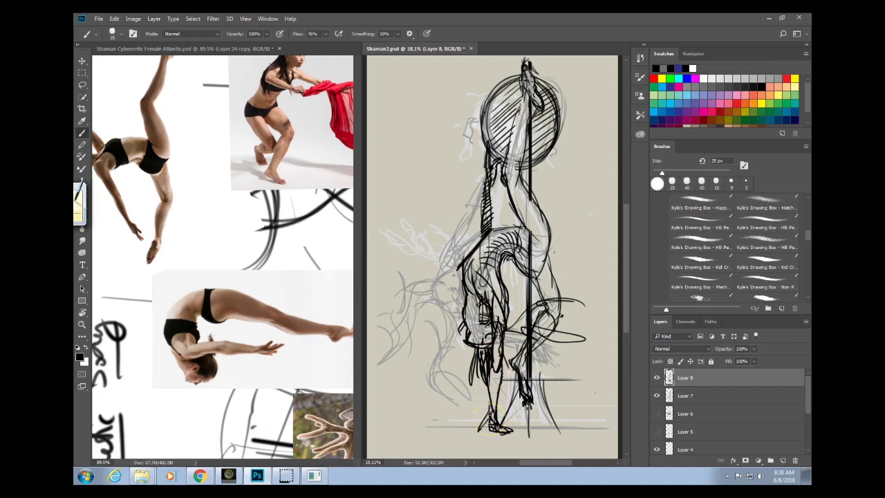
Find the antlered deer photo on the reference board and view it enlarged and upright beside the sketch.
{"action": "left_click_drag", "start_coordinate": [535, 357], "coordinate": [471, 399]}
{"action": "left_click", "coordinate": [311, 303]}
{"action": "left_click_drag", "start_coordinate": [310, 302], "coordinate": [233, 374]}
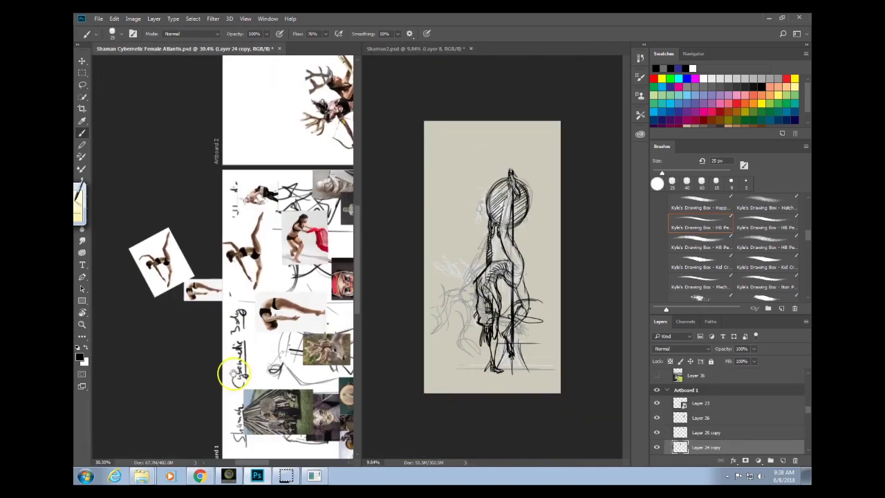
{"action": "scroll", "coordinate": [231, 373], "scroll_direction": "up", "scroll_amount": 5}
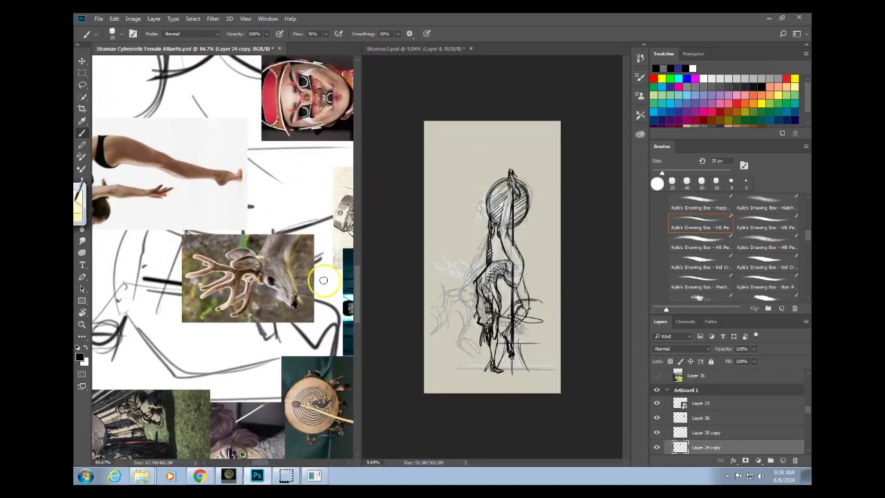
{"action": "key", "text": "r"}
{"action": "mouse_move", "coordinate": [323, 280]}
{"action": "left_mouse_down"}
{"action": "mouse_move", "coordinate": [290, 325]}
{"action": "mouse_move", "coordinate": [228, 325]}
{"action": "mouse_move", "coordinate": [176, 283]}
{"action": "left_mouse_up"}
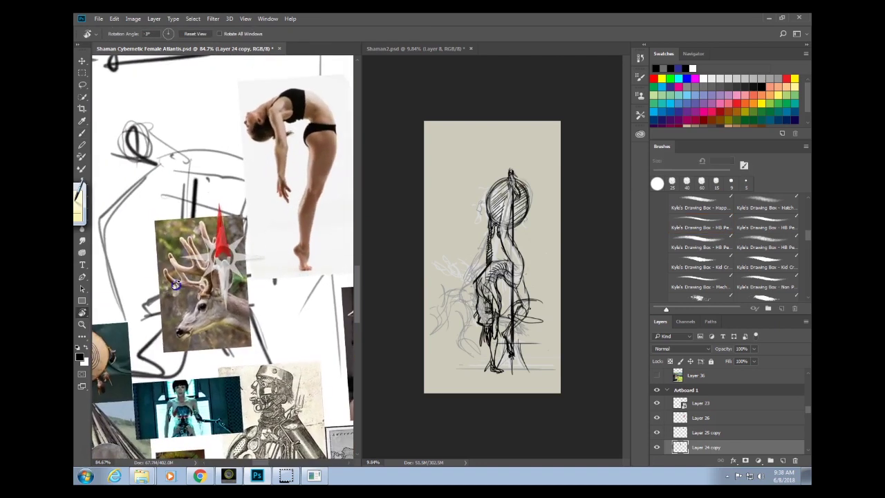
{"action": "scroll", "coordinate": [176, 284], "scroll_direction": "up", "scroll_amount": 4}
{"action": "left_click", "coordinate": [537, 332]}
{"action": "key", "text": "b"}
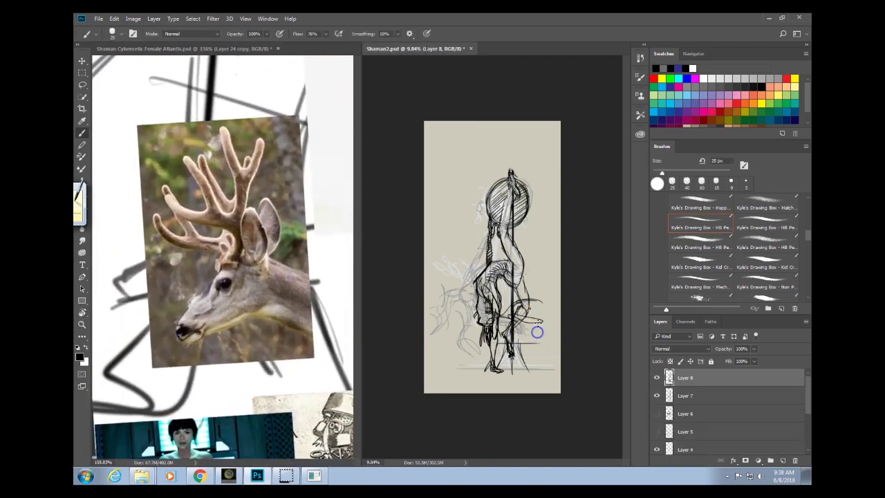
Rotate the reference board's view to 72° and mirror its canvas so the deer can match the upside-down head.
{"action": "scroll", "coordinate": [512, 311], "scroll_direction": "up", "scroll_amount": 3}
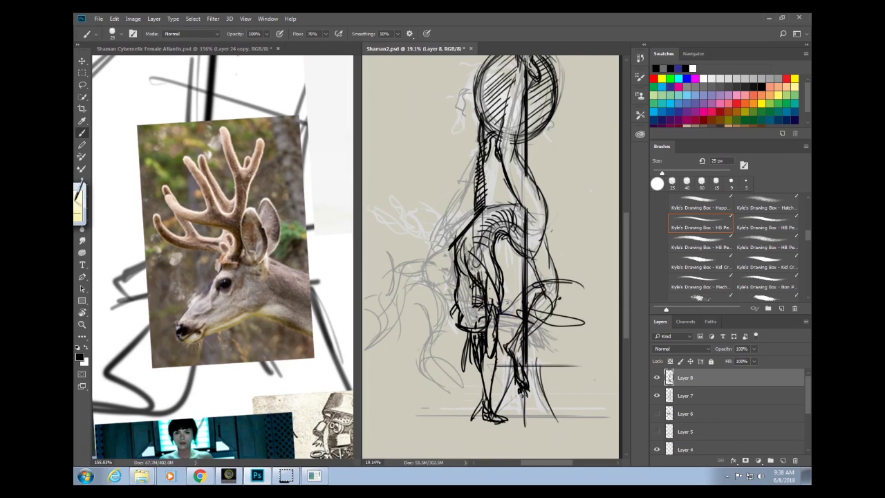
{"action": "left_click", "coordinate": [329, 277]}
{"action": "key", "text": "r"}
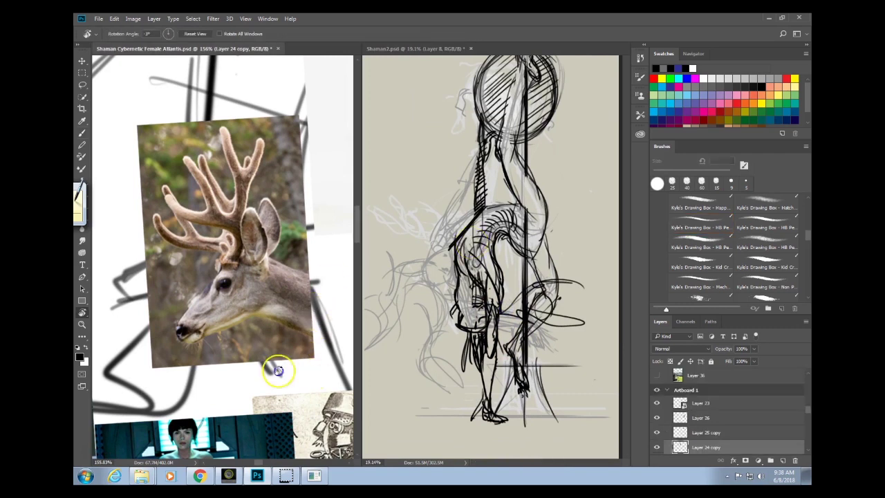
{"action": "left_click_drag", "start_coordinate": [278, 371], "coordinate": [186, 317]}
{"action": "left_click", "coordinate": [132, 19]}
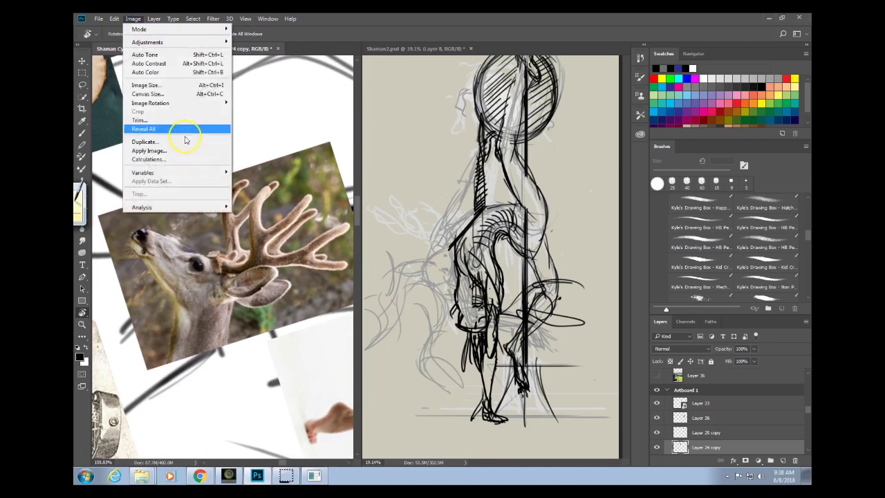
{"action": "left_click", "coordinate": [195, 102]}
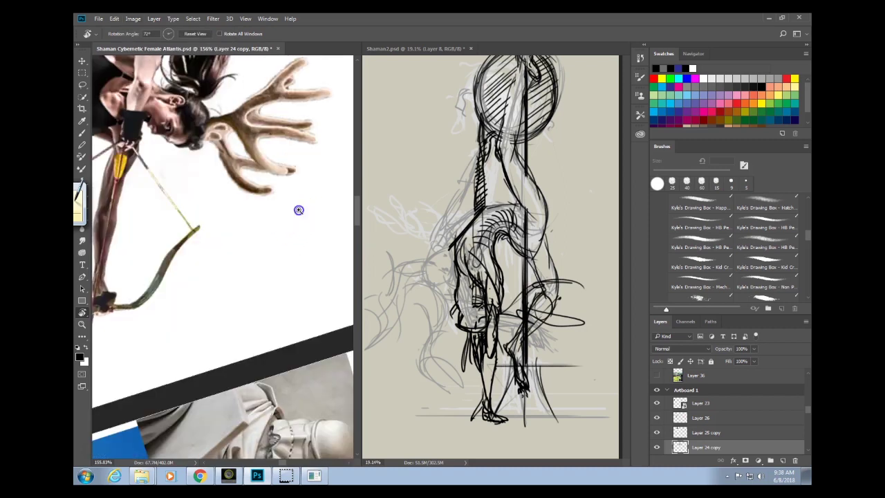
Find the deer photo on the mirrored reference board, enlarge it and rotate the view to 103° so the head hangs downward.
{"action": "left_click_drag", "start_coordinate": [298, 210], "coordinate": [239, 211]}
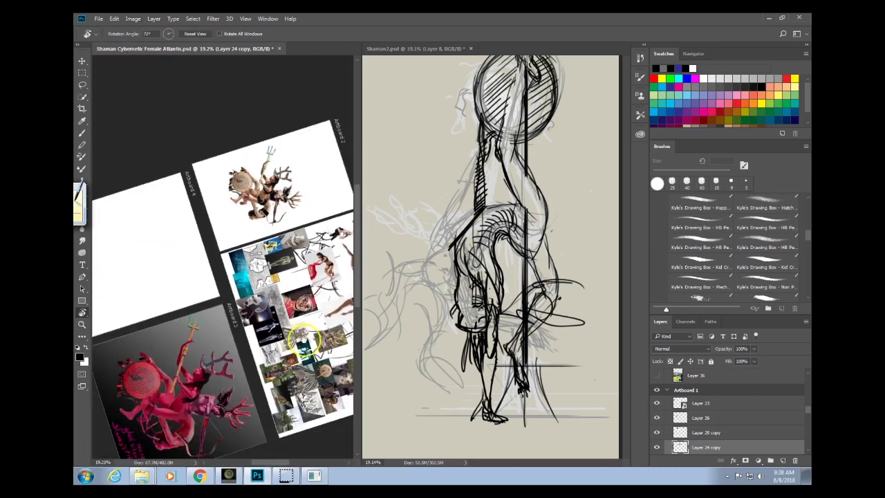
{"action": "left_click_drag", "start_coordinate": [314, 381], "coordinate": [238, 365]}
{"action": "left_click_drag", "start_coordinate": [254, 311], "coordinate": [313, 267]}
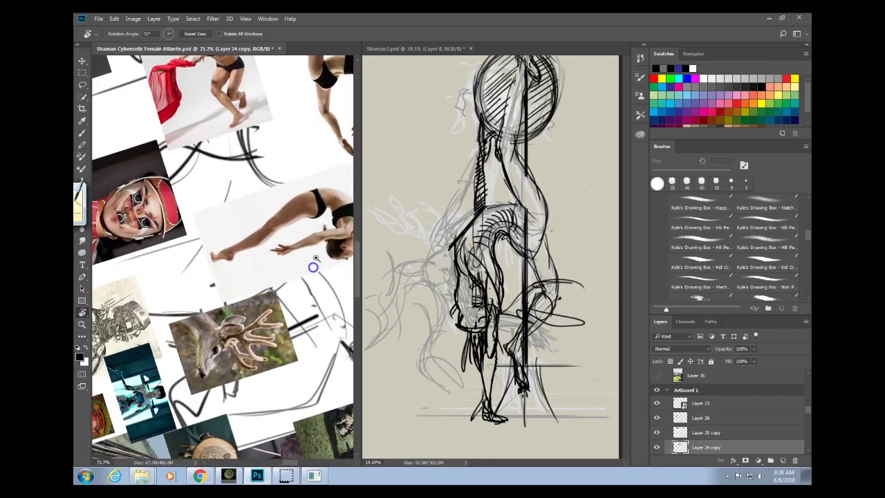
{"action": "left_click", "coordinate": [296, 320]}
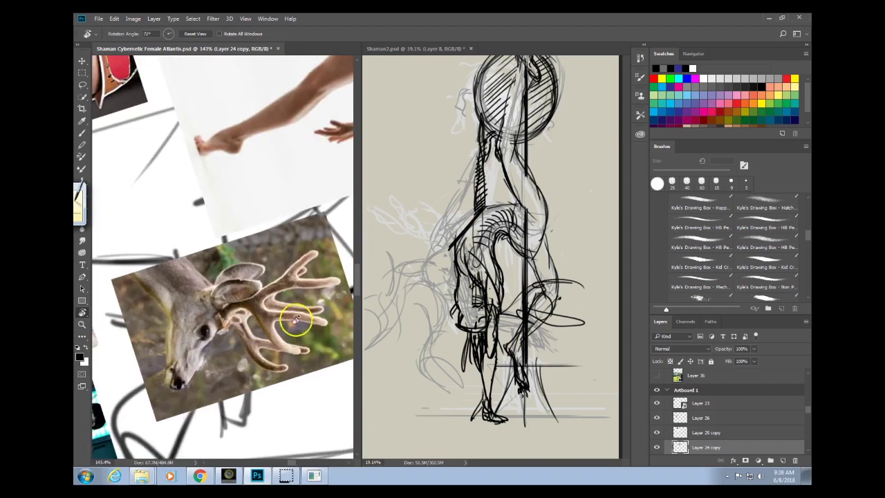
{"action": "left_click_drag", "start_coordinate": [296, 319], "coordinate": [237, 388]}
{"action": "left_click_drag", "start_coordinate": [265, 339], "coordinate": [312, 321]}
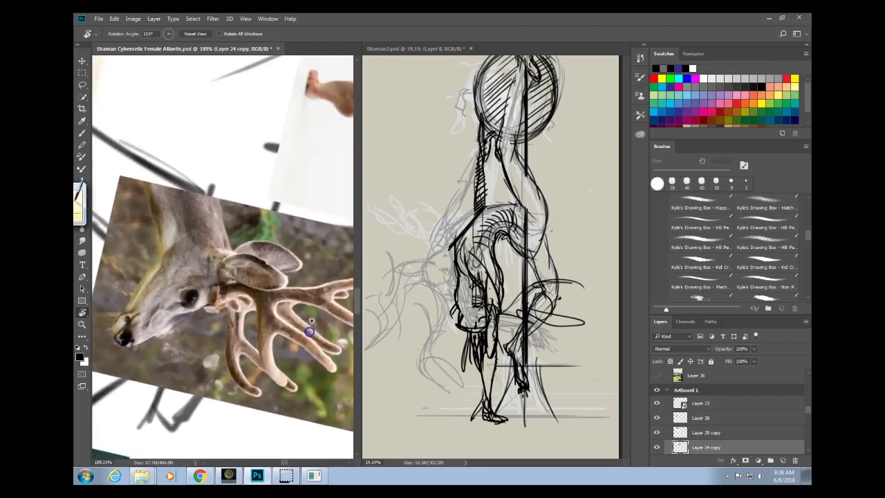
Erase the human face and hanging hair beside the supporting arm, and hide Layer 7.
{"action": "left_click", "coordinate": [551, 374]}
{"action": "key", "text": "b"}
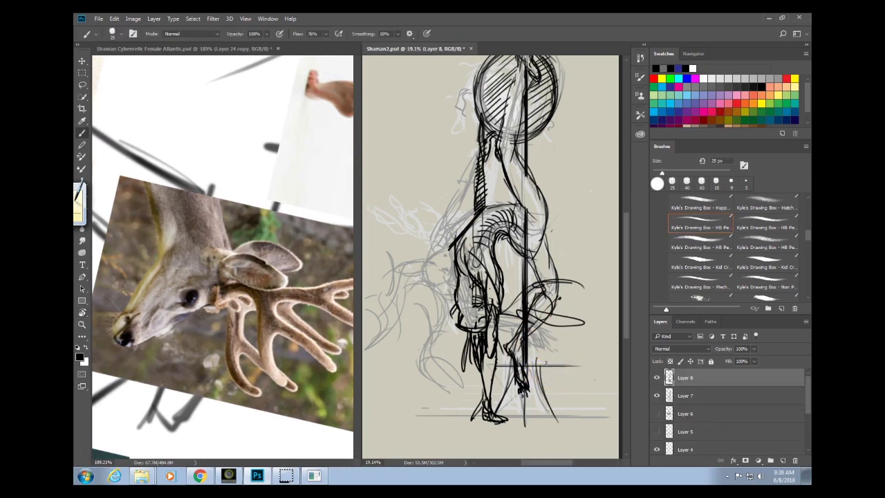
{"action": "mouse_move", "coordinate": [478, 242]}
{"action": "left_mouse_down"}
{"action": "mouse_move", "coordinate": [444, 350]}
{"action": "mouse_move", "coordinate": [461, 311]}
{"action": "mouse_move", "coordinate": [463, 342]}
{"action": "mouse_move", "coordinate": [470, 306]}
{"action": "mouse_move", "coordinate": [471, 316]}
{"action": "mouse_move", "coordinate": [479, 302]}
{"action": "mouse_move", "coordinate": [479, 339]}
{"action": "mouse_move", "coordinate": [509, 259]}
{"action": "left_mouse_up"}
{"action": "left_click_drag", "start_coordinate": [485, 291], "coordinate": [489, 336]}
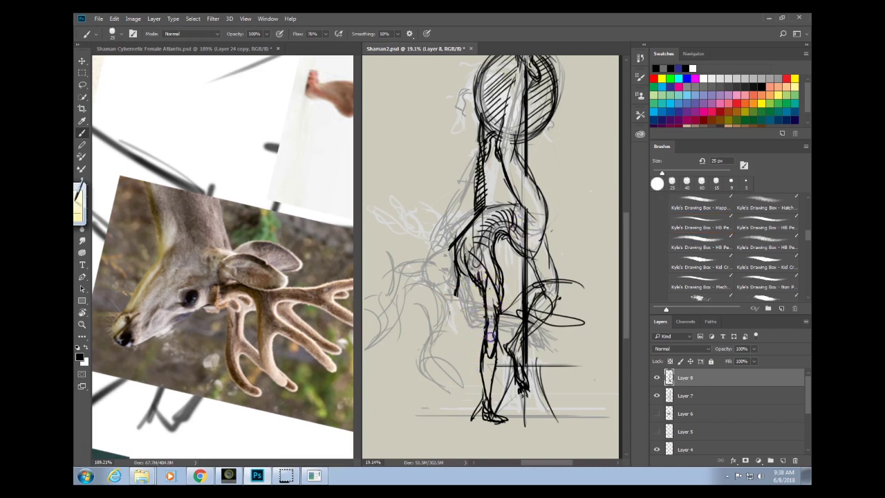
{"action": "left_click_drag", "start_coordinate": [516, 166], "coordinate": [516, 166]}
{"action": "left_click", "coordinate": [657, 395]}
{"action": "left_click_drag", "start_coordinate": [507, 354], "coordinate": [473, 382]}
Sketch the hanging deer head's profile on the figure, from the neck along the forehead and cheek to the nose.
{"action": "scroll", "coordinate": [495, 378], "scroll_direction": "down", "scroll_amount": 3}
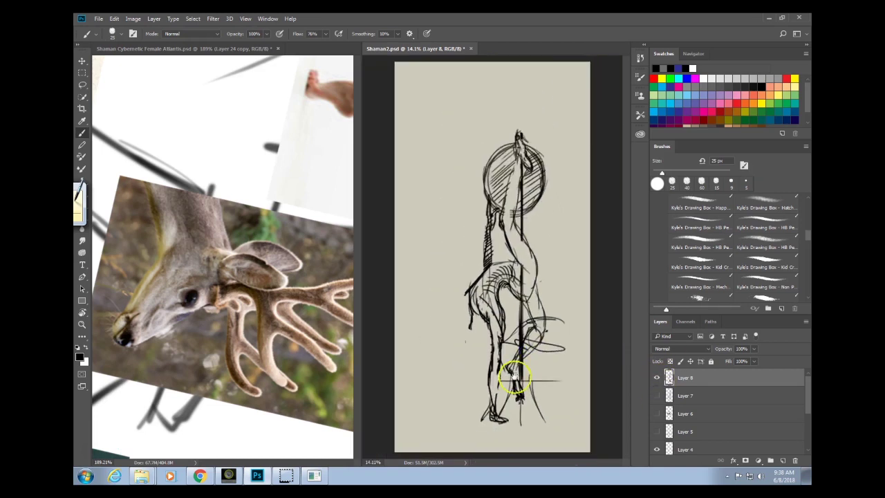
{"action": "key", "text": "ctrl+0"}
{"action": "left_click", "coordinate": [563, 371]}
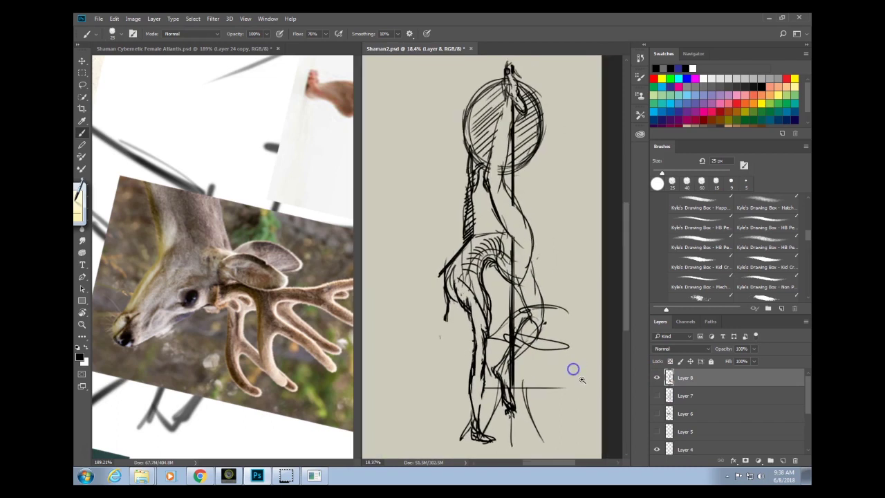
{"action": "left_click", "coordinate": [571, 389]}
{"action": "left_click", "coordinate": [554, 405]}
{"action": "left_click_drag", "start_coordinate": [550, 388], "coordinate": [523, 394]}
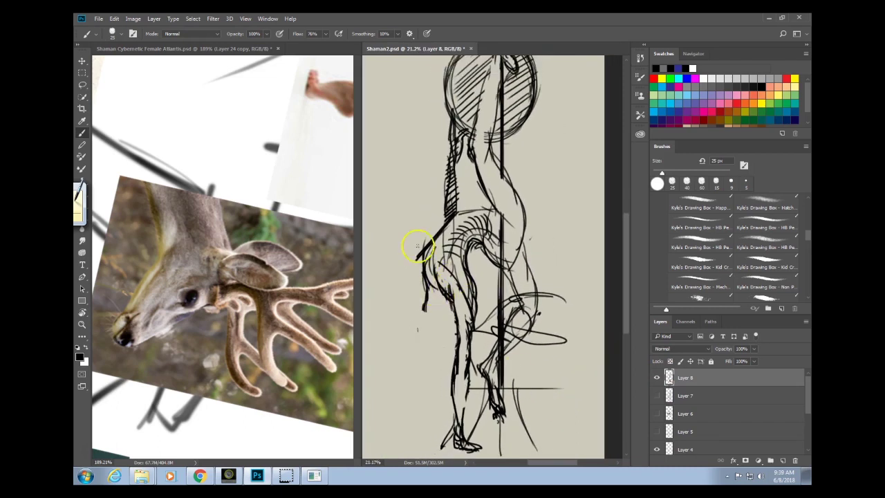
{"action": "left_click_drag", "start_coordinate": [428, 278], "coordinate": [438, 321]}
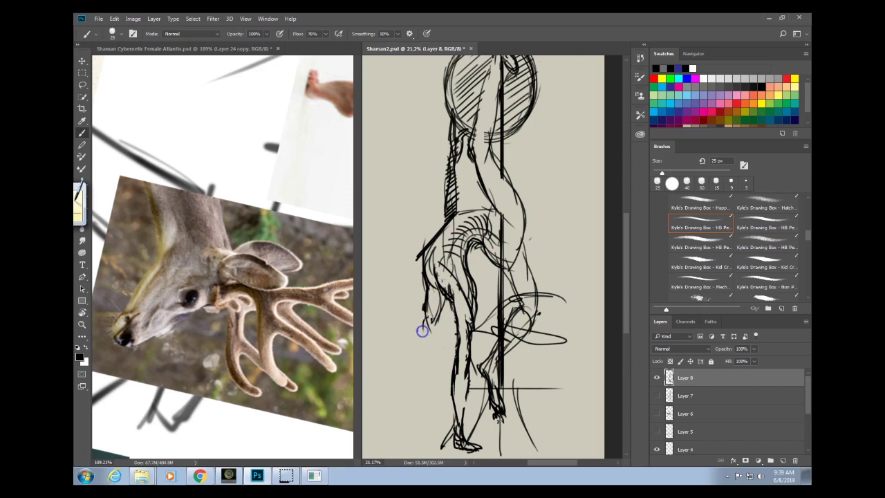
{"action": "left_click_drag", "start_coordinate": [429, 356], "coordinate": [438, 313]}
{"action": "mouse_move", "coordinate": [434, 354]}
{"action": "left_mouse_down"}
{"action": "mouse_move", "coordinate": [438, 316]}
{"action": "mouse_move", "coordinate": [425, 306]}
{"action": "mouse_move", "coordinate": [427, 320]}
{"action": "mouse_move", "coordinate": [430, 299]}
{"action": "mouse_move", "coordinate": [444, 292]}
{"action": "left_mouse_up"}
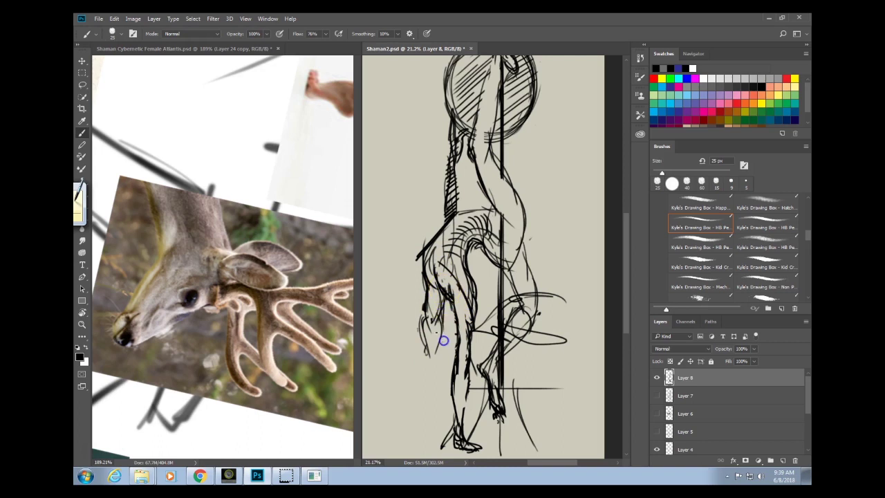
{"action": "mouse_move", "coordinate": [421, 323]}
{"action": "left_mouse_down"}
{"action": "mouse_move", "coordinate": [441, 309]}
{"action": "mouse_move", "coordinate": [472, 256]}
{"action": "left_mouse_up"}
{"action": "mouse_move", "coordinate": [420, 315]}
{"action": "left_mouse_down"}
{"action": "mouse_move", "coordinate": [530, 217]}
{"action": "mouse_move", "coordinate": [430, 302]}
{"action": "mouse_move", "coordinate": [413, 352]}
{"action": "left_mouse_up"}
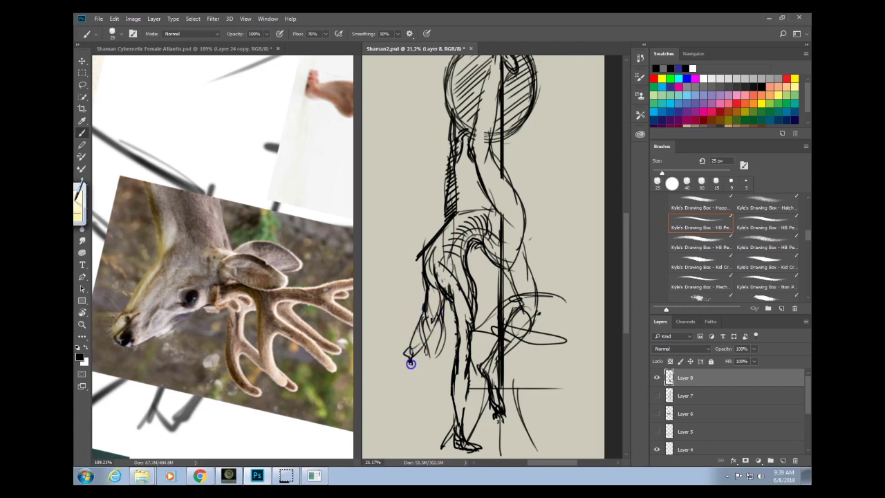
Complete the deer's jaw line, fill in a dark eye and define the nostril and mouth.
{"action": "mouse_move", "coordinate": [447, 333]}
{"action": "left_mouse_down"}
{"action": "mouse_move", "coordinate": [419, 363]}
{"action": "mouse_move", "coordinate": [449, 337]}
{"action": "left_mouse_up"}
{"action": "mouse_move", "coordinate": [416, 368]}
{"action": "left_mouse_down"}
{"action": "mouse_move", "coordinate": [445, 340]}
{"action": "mouse_move", "coordinate": [448, 304]}
{"action": "left_mouse_up"}
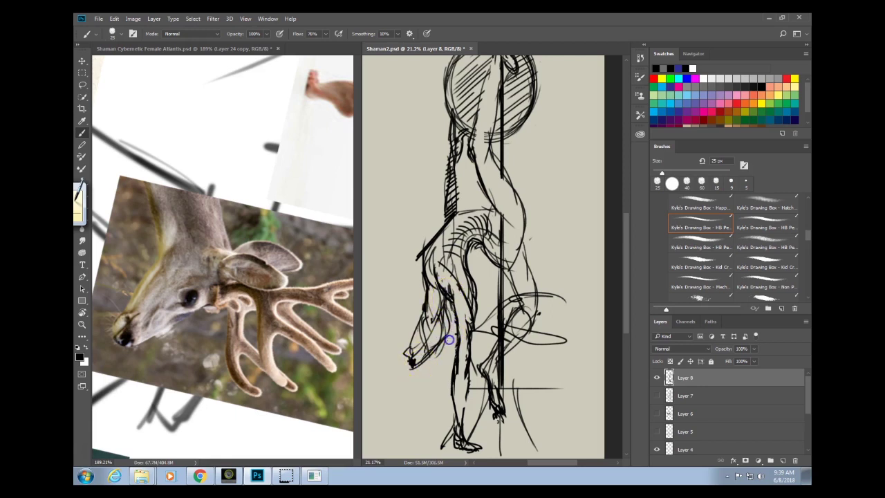
{"action": "mouse_move", "coordinate": [449, 340]}
{"action": "left_mouse_down"}
{"action": "mouse_move", "coordinate": [442, 297]}
{"action": "mouse_move", "coordinate": [434, 340]}
{"action": "left_mouse_up"}
{"action": "left_click_drag", "start_coordinate": [413, 336], "coordinate": [404, 357]}
{"action": "left_click_drag", "start_coordinate": [410, 358], "coordinate": [411, 359]}
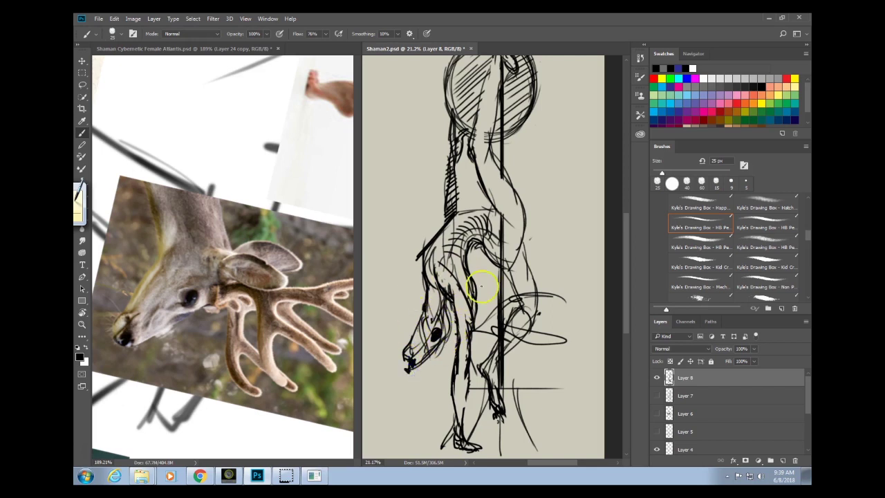
Draw the deer's two ears, clear the lines overlapping the supporting arm and face, and restate the arm's contour.
{"action": "mouse_move", "coordinate": [447, 329]}
{"action": "left_mouse_down"}
{"action": "mouse_move", "coordinate": [437, 335]}
{"action": "mouse_move", "coordinate": [477, 334]}
{"action": "left_mouse_up"}
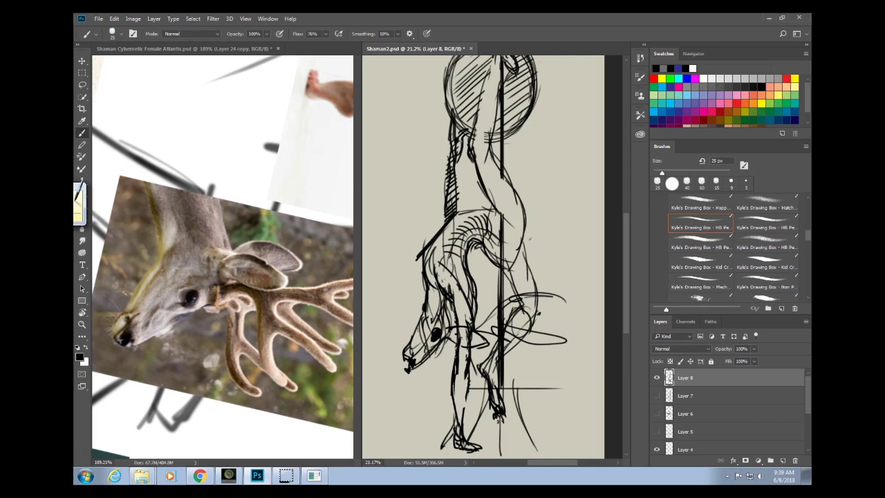
{"action": "key", "text": "Return"}
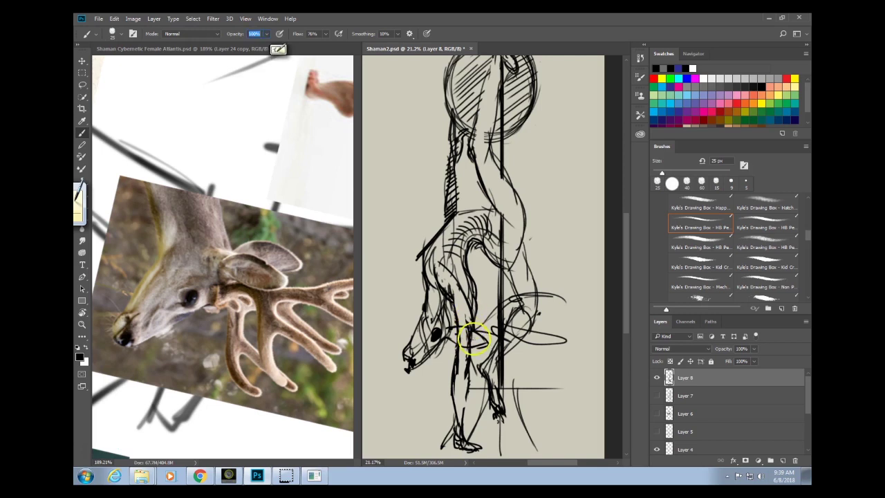
{"action": "key", "text": "Return"}
{"action": "mouse_move", "coordinate": [451, 331]}
{"action": "left_mouse_down"}
{"action": "mouse_move", "coordinate": [484, 341]}
{"action": "mouse_move", "coordinate": [466, 316]}
{"action": "mouse_move", "coordinate": [466, 334]}
{"action": "mouse_move", "coordinate": [467, 305]}
{"action": "left_mouse_up"}
{"action": "left_click_drag", "start_coordinate": [464, 341], "coordinate": [456, 399]}
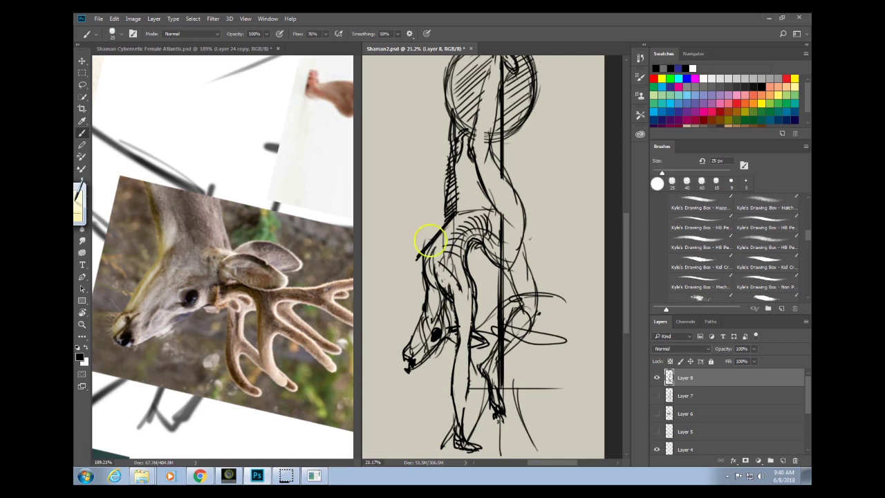
{"action": "mouse_move", "coordinate": [429, 241]}
{"action": "left_mouse_down"}
{"action": "mouse_move", "coordinate": [435, 287]}
{"action": "mouse_move", "coordinate": [418, 342]}
{"action": "mouse_move", "coordinate": [428, 308]}
{"action": "mouse_move", "coordinate": [420, 341]}
{"action": "left_mouse_up"}
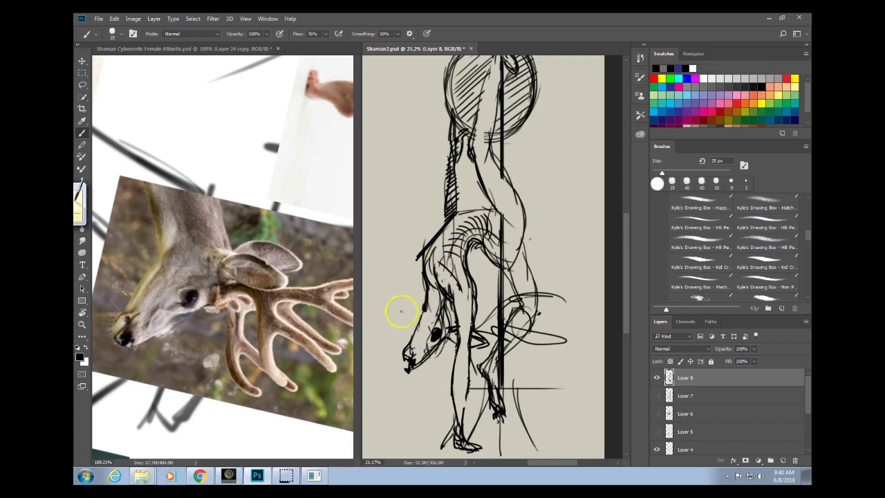
{"action": "left_click_drag", "start_coordinate": [421, 322], "coordinate": [408, 325]}
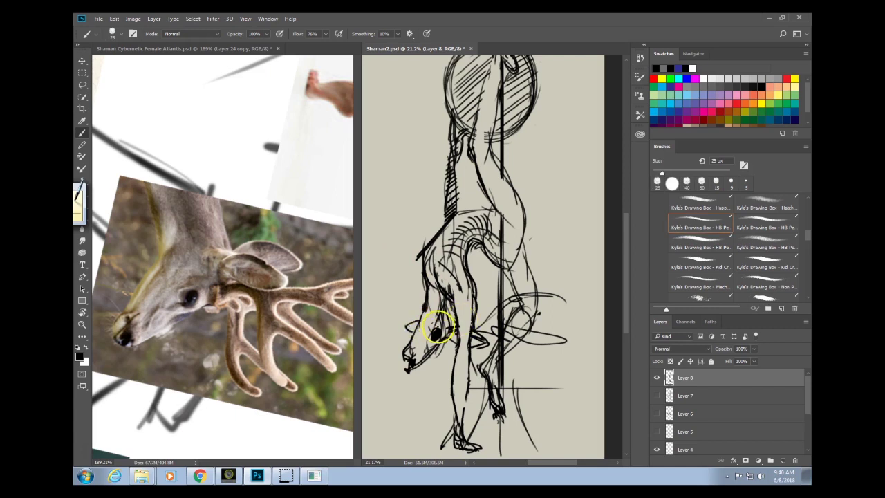
Refine the lines around the deer's eye and muzzle, and rough in antler tines on both sides of the supporting arm.
{"action": "left_click_drag", "start_coordinate": [547, 346], "coordinate": [574, 341]}
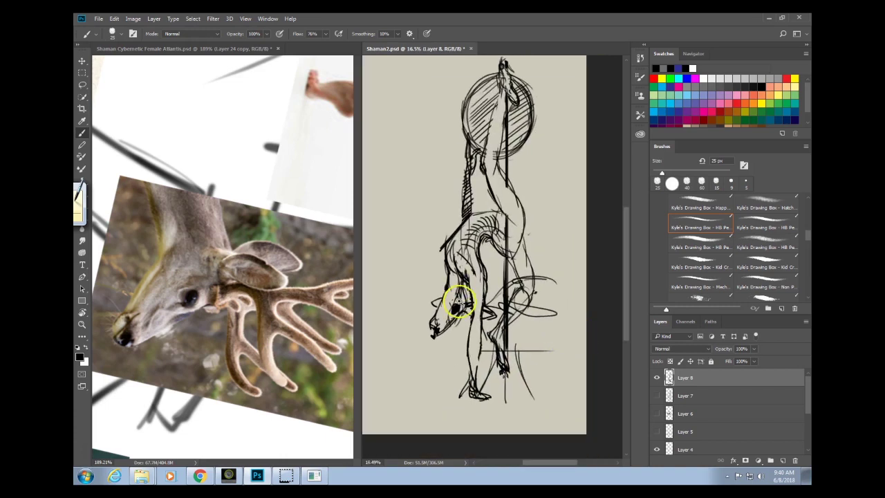
{"action": "left_click_drag", "start_coordinate": [458, 300], "coordinate": [471, 245]}
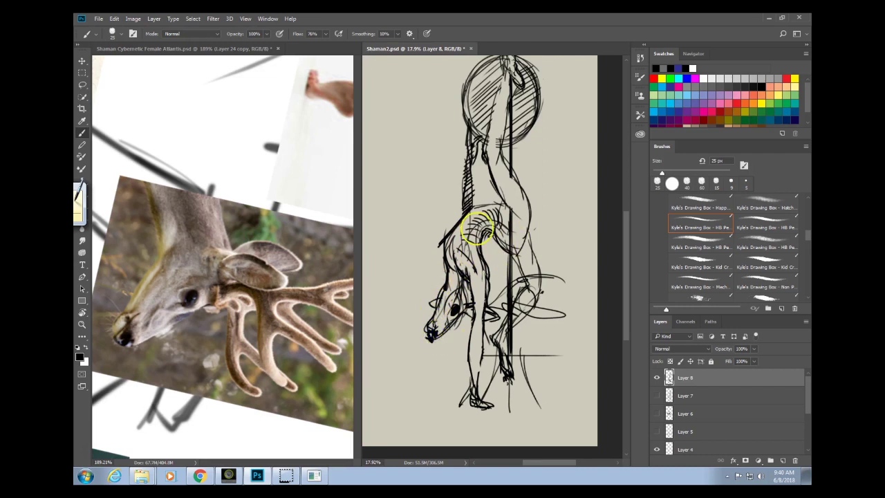
{"action": "left_click_drag", "start_coordinate": [462, 291], "coordinate": [457, 297]}
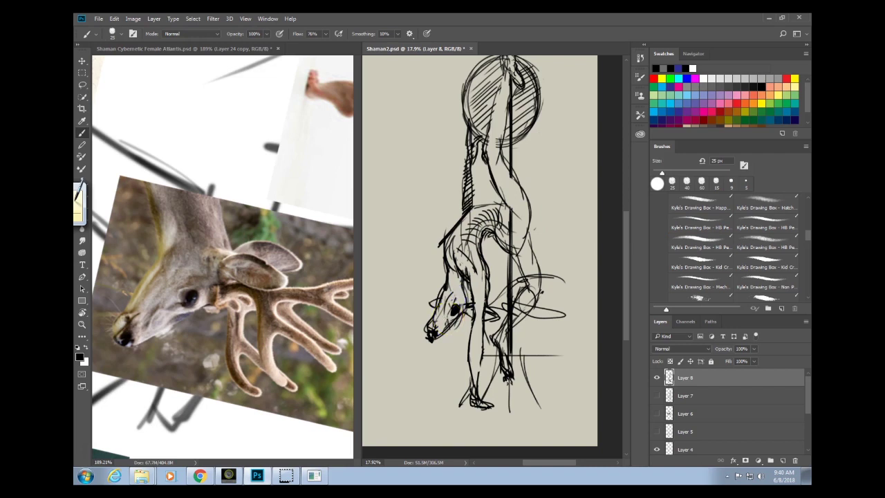
{"action": "mouse_move", "coordinate": [459, 320]}
{"action": "left_mouse_down"}
{"action": "mouse_move", "coordinate": [486, 329]}
{"action": "mouse_move", "coordinate": [456, 318]}
{"action": "mouse_move", "coordinate": [467, 353]}
{"action": "left_mouse_up"}
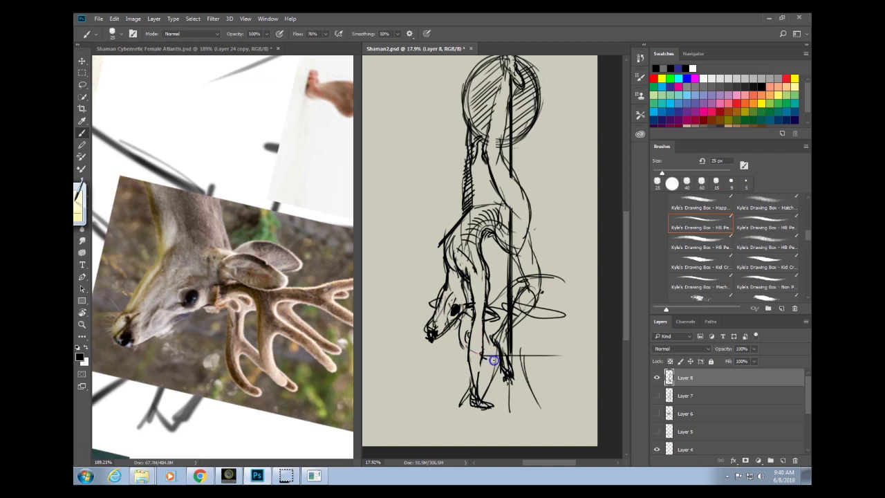
{"action": "mouse_move", "coordinate": [500, 325]}
{"action": "left_mouse_down"}
{"action": "mouse_move", "coordinate": [525, 335]}
{"action": "mouse_move", "coordinate": [492, 337]}
{"action": "mouse_move", "coordinate": [541, 341]}
{"action": "mouse_move", "coordinate": [503, 333]}
{"action": "mouse_move", "coordinate": [527, 316]}
{"action": "left_mouse_up"}
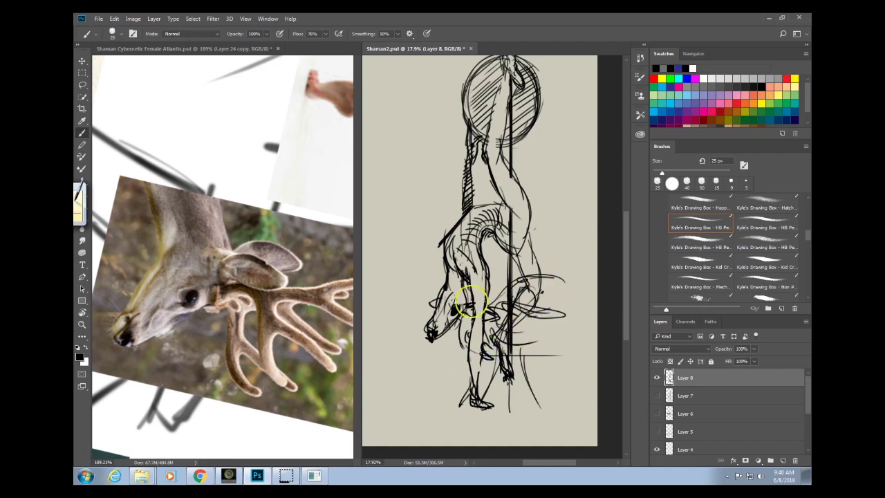
Find the acrobat pose photos on the reference board and compare them with the sketch's torso and bent leg.
{"action": "scroll", "coordinate": [510, 340], "scroll_direction": "down", "scroll_amount": 3}
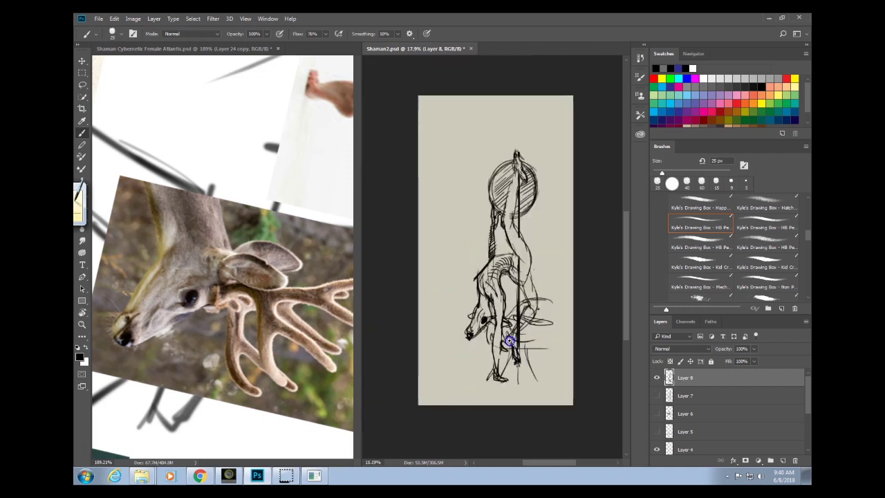
{"action": "scroll", "coordinate": [557, 368], "scroll_direction": "up", "scroll_amount": 3}
{"action": "left_click_drag", "start_coordinate": [566, 364], "coordinate": [572, 358]}
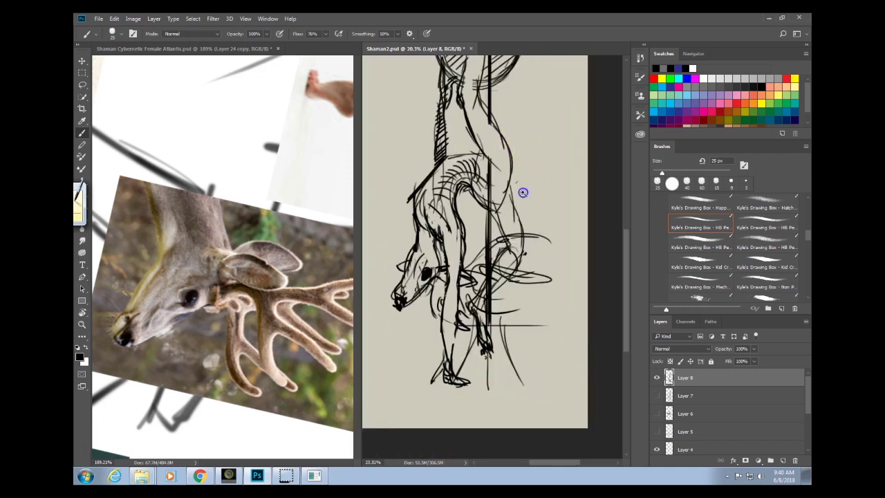
{"action": "left_click_drag", "start_coordinate": [523, 192], "coordinate": [519, 173]}
{"action": "left_click_drag", "start_coordinate": [327, 221], "coordinate": [244, 282]}
{"action": "left_click_drag", "start_coordinate": [344, 235], "coordinate": [242, 303]}
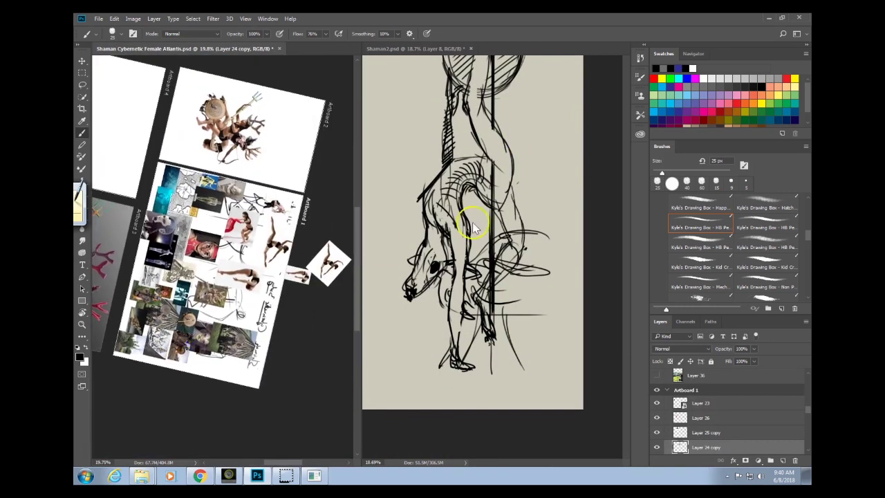
{"action": "left_click", "coordinate": [496, 223]}
{"action": "left_click_drag", "start_coordinate": [516, 178], "coordinate": [563, 170]}
{"action": "scroll", "coordinate": [275, 257], "scroll_direction": "up", "scroll_amount": 3}
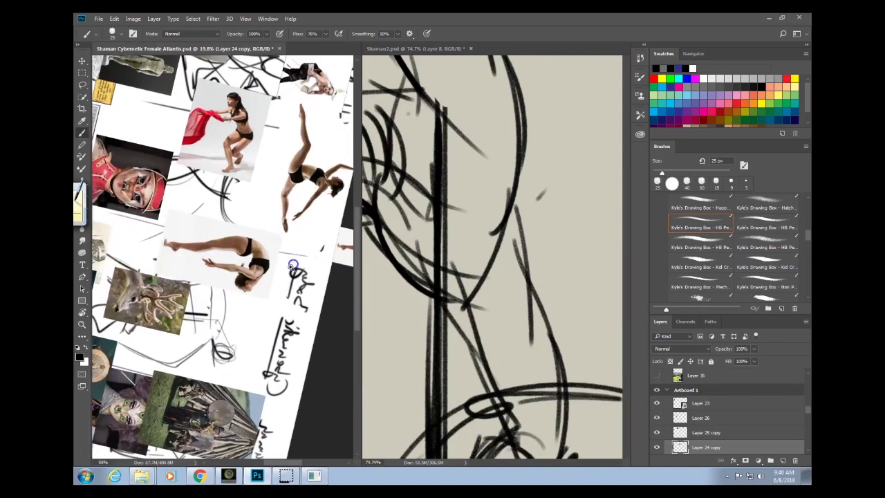
{"action": "left_click_drag", "start_coordinate": [545, 247], "coordinate": [500, 264]}
{"action": "mouse_move", "coordinate": [549, 292]}
{"action": "left_mouse_down"}
{"action": "mouse_move", "coordinate": [523, 290]}
{"action": "mouse_move", "coordinate": [552, 289]}
{"action": "left_mouse_up"}
{"action": "scroll", "coordinate": [543, 196], "scroll_direction": "up", "scroll_amount": 1}
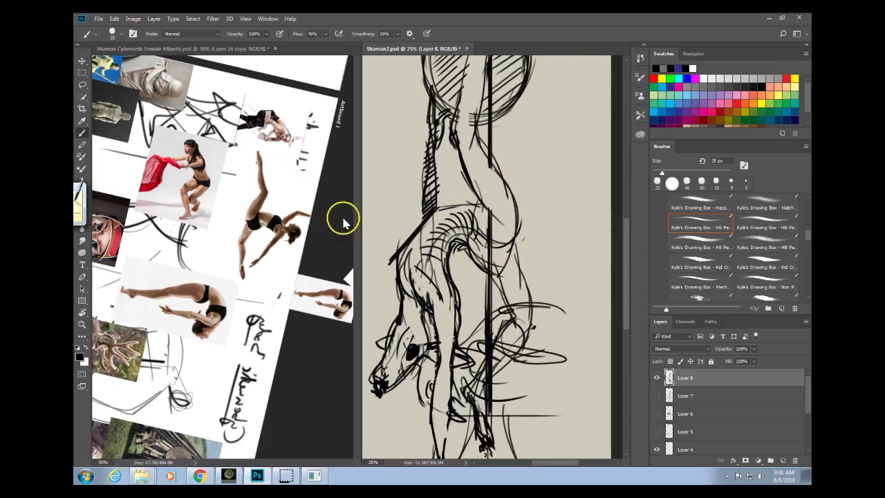
Flip the reference board horizontally and rotate its view so the split-leg acrobat photo matches the orientation of the sketched figure.
{"action": "left_click", "coordinate": [286, 238]}
{"action": "key", "text": "r"}
{"action": "left_click_drag", "start_coordinate": [306, 272], "coordinate": [206, 274]}
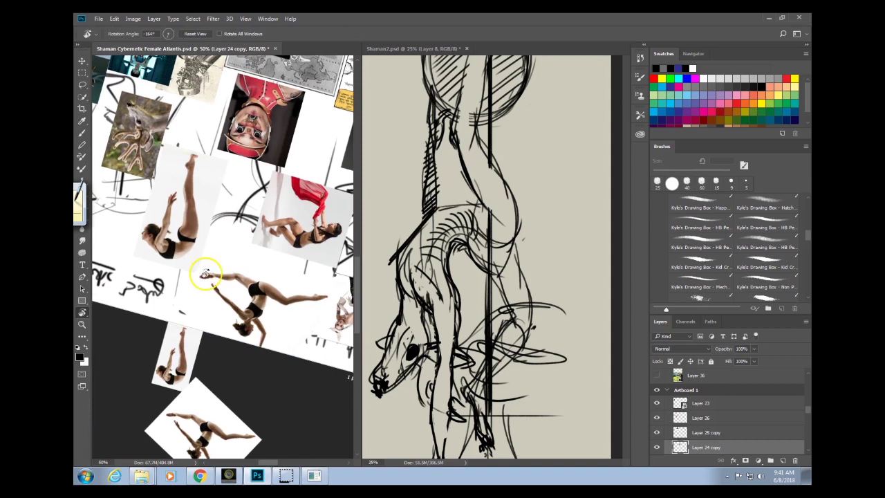
{"action": "left_click", "coordinate": [133, 19]}
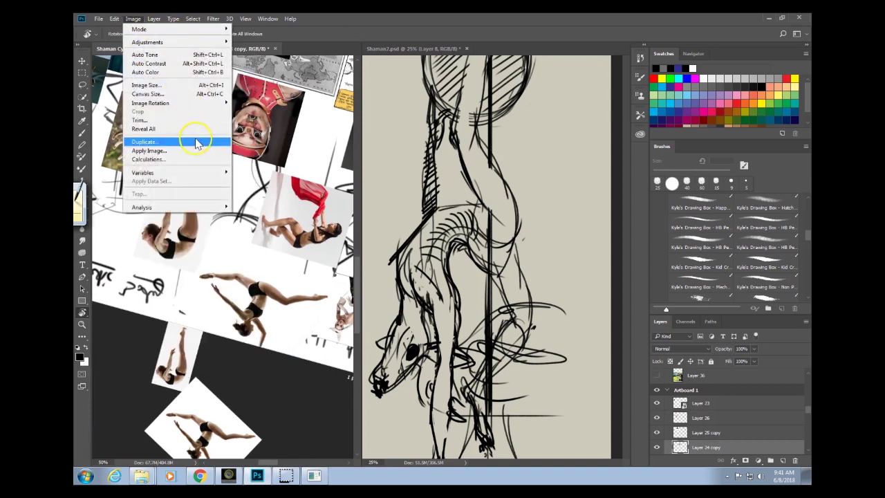
{"action": "left_click", "coordinate": [206, 102]}
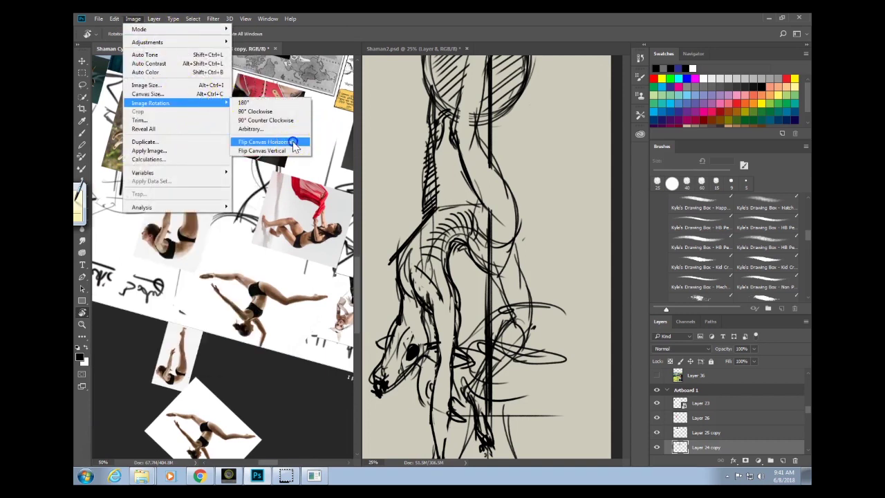
{"action": "left_click", "coordinate": [266, 141]}
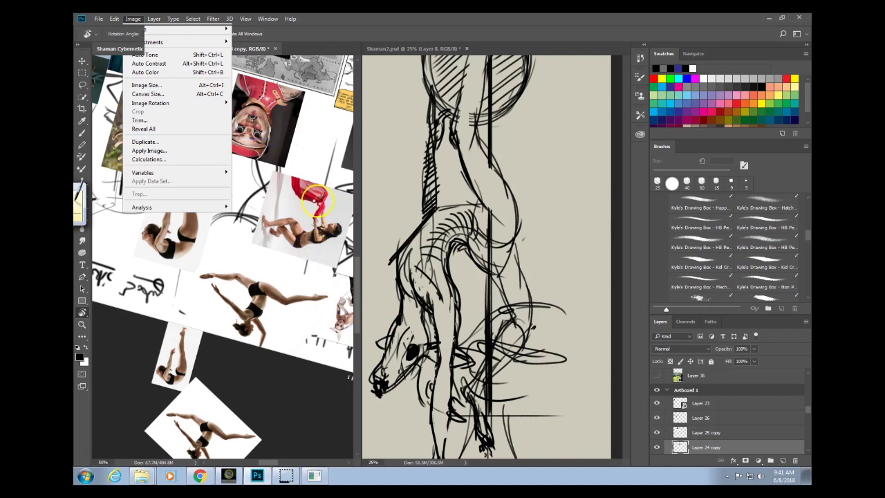
{"action": "left_click_drag", "start_coordinate": [317, 288], "coordinate": [279, 355]}
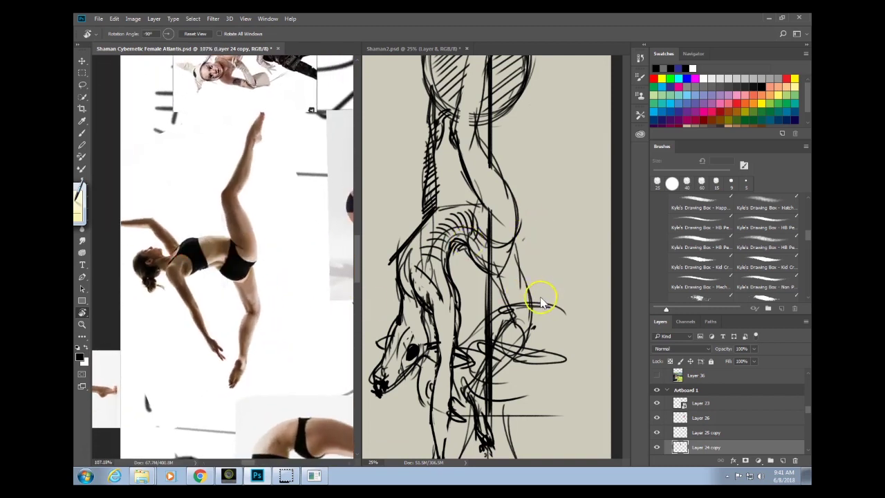
Darken the outer and inner contours of the raised thigh with the brush, continuing the line into the lower back.
{"action": "mouse_move", "coordinate": [542, 301]}
{"action": "left_mouse_down"}
{"action": "mouse_move", "coordinate": [526, 306]}
{"action": "mouse_move", "coordinate": [543, 314]}
{"action": "left_mouse_up"}
{"action": "scroll", "coordinate": [547, 302], "scroll_direction": "up", "scroll_amount": 2}
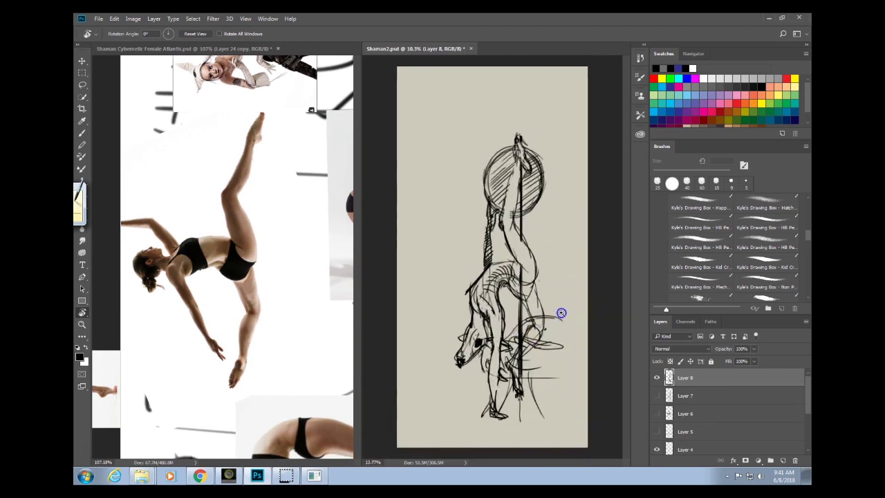
{"action": "key", "text": "b"}
{"action": "scroll", "coordinate": [526, 252], "scroll_direction": "up", "scroll_amount": 1}
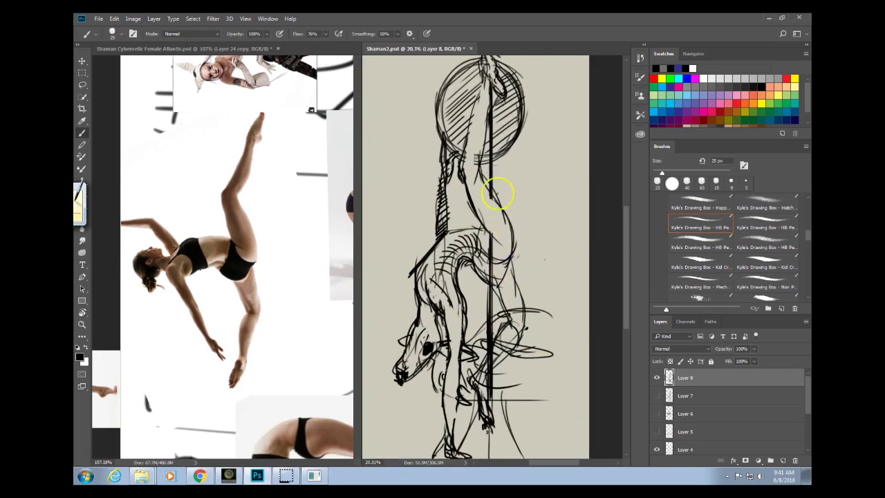
{"action": "mouse_move", "coordinate": [493, 192]}
{"action": "left_mouse_down"}
{"action": "mouse_move", "coordinate": [517, 251]}
{"action": "mouse_move", "coordinate": [515, 242]}
{"action": "mouse_move", "coordinate": [508, 259]}
{"action": "mouse_move", "coordinate": [478, 161]}
{"action": "mouse_move", "coordinate": [518, 232]}
{"action": "left_mouse_up"}
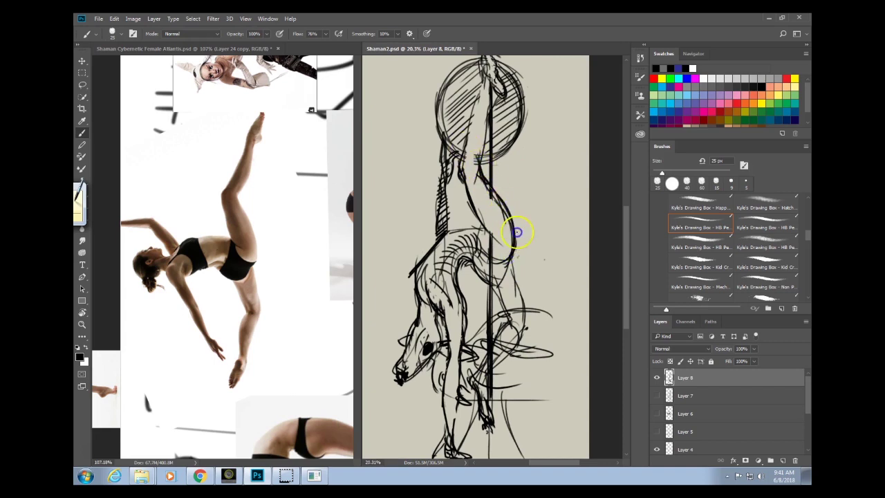
{"action": "mouse_move", "coordinate": [460, 175]}
{"action": "left_mouse_down"}
{"action": "mouse_move", "coordinate": [500, 247]}
{"action": "mouse_move", "coordinate": [426, 242]}
{"action": "mouse_move", "coordinate": [418, 267]}
{"action": "mouse_move", "coordinate": [420, 277]}
{"action": "mouse_move", "coordinate": [500, 234]}
{"action": "mouse_move", "coordinate": [459, 261]}
{"action": "mouse_move", "coordinate": [470, 259]}
{"action": "left_mouse_up"}
Restate the inner curve of the arched torso and add curved form lines across the raised thigh.
{"action": "left_click_drag", "start_coordinate": [486, 328], "coordinate": [482, 333]}
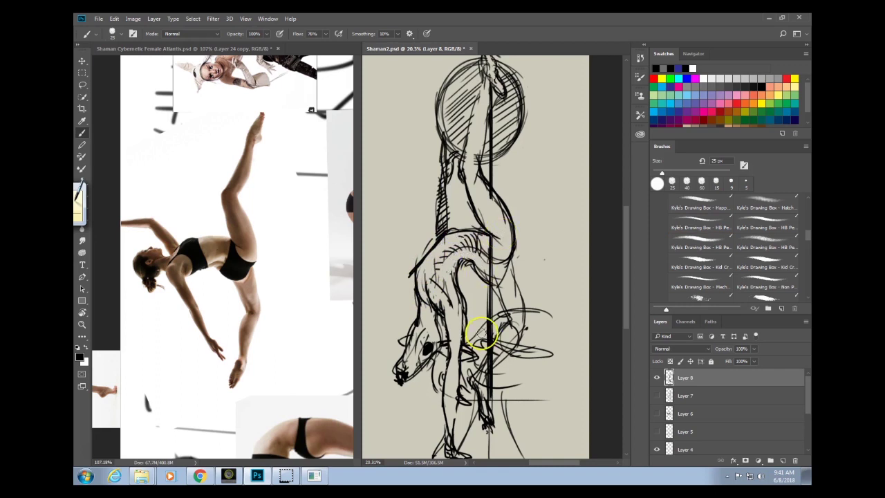
{"action": "mouse_move", "coordinate": [471, 246]}
{"action": "left_mouse_down"}
{"action": "mouse_move", "coordinate": [469, 305]}
{"action": "mouse_move", "coordinate": [462, 292]}
{"action": "mouse_move", "coordinate": [474, 247]}
{"action": "mouse_move", "coordinate": [482, 256]}
{"action": "mouse_move", "coordinate": [465, 254]}
{"action": "mouse_move", "coordinate": [450, 278]}
{"action": "mouse_move", "coordinate": [446, 349]}
{"action": "mouse_move", "coordinate": [451, 275]}
{"action": "mouse_move", "coordinate": [463, 294]}
{"action": "left_mouse_up"}
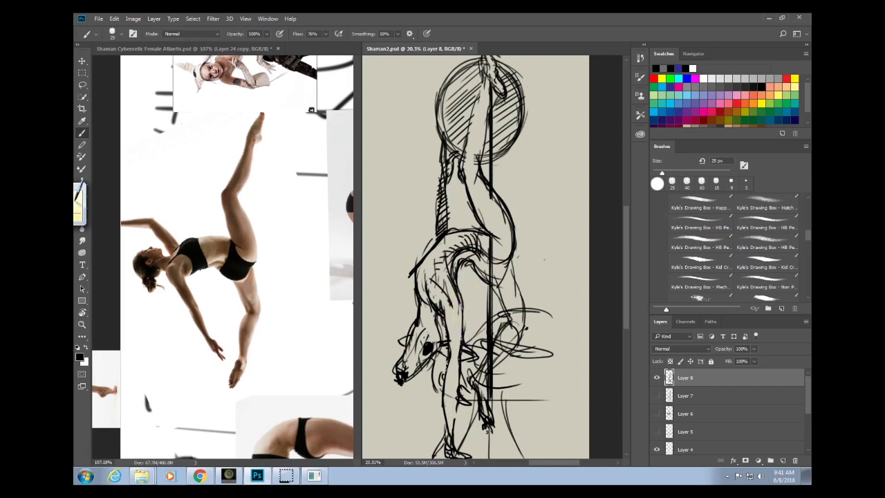
{"action": "mouse_move", "coordinate": [480, 213]}
{"action": "left_mouse_down"}
{"action": "mouse_move", "coordinate": [517, 214]}
{"action": "mouse_move", "coordinate": [500, 218]}
{"action": "mouse_move", "coordinate": [487, 256]}
{"action": "left_mouse_up"}
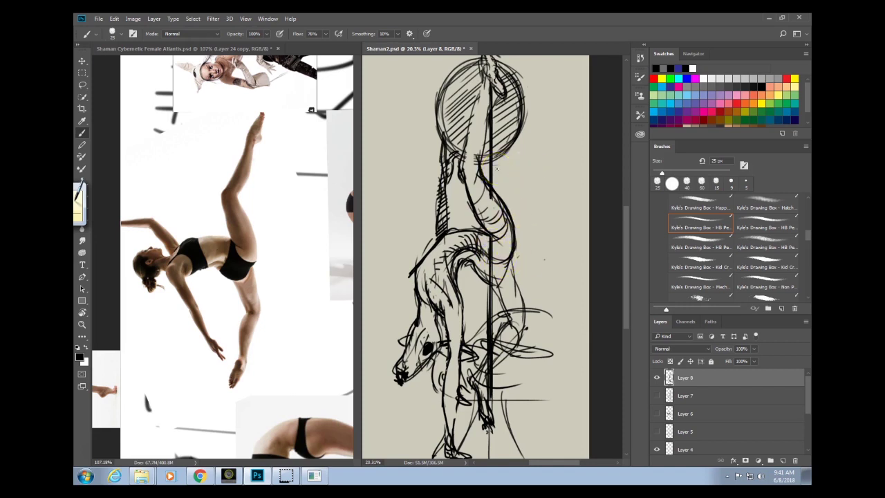
Erase the outer contour of the raised thigh and buttock and redraw it with a fuller curve.
{"action": "mouse_move", "coordinate": [496, 168]}
{"action": "left_mouse_down"}
{"action": "mouse_move", "coordinate": [496, 199]}
{"action": "mouse_move", "coordinate": [514, 235]}
{"action": "mouse_move", "coordinate": [501, 199]}
{"action": "mouse_move", "coordinate": [510, 257]}
{"action": "mouse_move", "coordinate": [500, 198]}
{"action": "left_mouse_up"}
{"action": "key", "text": "."}
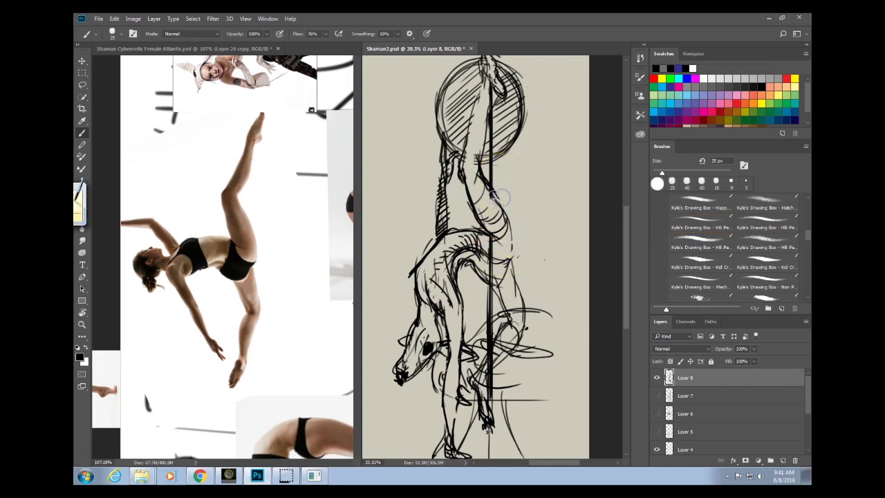
{"action": "mouse_move", "coordinate": [466, 164]}
{"action": "left_mouse_down"}
{"action": "mouse_move", "coordinate": [513, 228]}
{"action": "mouse_move", "coordinate": [490, 199]}
{"action": "mouse_move", "coordinate": [516, 236]}
{"action": "mouse_move", "coordinate": [504, 209]}
{"action": "mouse_move", "coordinate": [511, 262]}
{"action": "mouse_move", "coordinate": [502, 185]}
{"action": "mouse_move", "coordinate": [520, 252]}
{"action": "mouse_move", "coordinate": [510, 223]}
{"action": "left_mouse_up"}
{"action": "key", "text": "."}
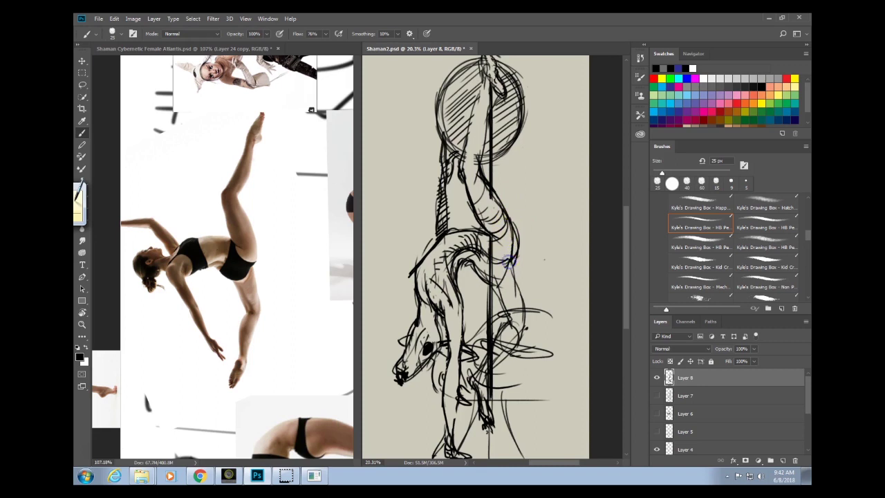
Draw the bent leg in dark lines, from the hip along the thigh to the knee and back along the shin behind the pole.
{"action": "mouse_move", "coordinate": [508, 256]}
{"action": "left_mouse_down"}
{"action": "mouse_move", "coordinate": [526, 321]}
{"action": "mouse_move", "coordinate": [507, 250]}
{"action": "mouse_move", "coordinate": [528, 310]}
{"action": "mouse_move", "coordinate": [501, 330]}
{"action": "mouse_move", "coordinate": [485, 246]}
{"action": "mouse_move", "coordinate": [465, 263]}
{"action": "mouse_move", "coordinate": [503, 297]}
{"action": "left_mouse_up"}
{"action": "key", "text": "ctrl+z"}
{"action": "left_click_drag", "start_coordinate": [474, 253], "coordinate": [495, 292]}
{"action": "mouse_move", "coordinate": [510, 321]}
{"action": "left_mouse_down"}
{"action": "mouse_move", "coordinate": [498, 300]}
{"action": "mouse_move", "coordinate": [503, 238]}
{"action": "mouse_move", "coordinate": [506, 296]}
{"action": "mouse_move", "coordinate": [498, 267]}
{"action": "left_mouse_up"}
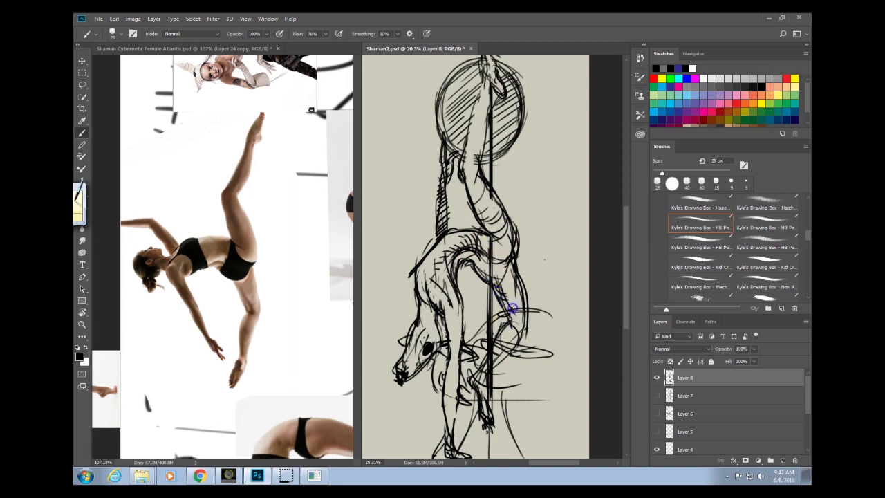
{"action": "mouse_move", "coordinate": [526, 262]}
{"action": "left_mouse_down"}
{"action": "mouse_move", "coordinate": [498, 294]}
{"action": "mouse_move", "coordinate": [495, 286]}
{"action": "mouse_move", "coordinate": [515, 341]}
{"action": "mouse_move", "coordinate": [528, 332]}
{"action": "mouse_move", "coordinate": [517, 252]}
{"action": "mouse_move", "coordinate": [522, 322]}
{"action": "mouse_move", "coordinate": [505, 284]}
{"action": "mouse_move", "coordinate": [523, 317]}
{"action": "left_mouse_up"}
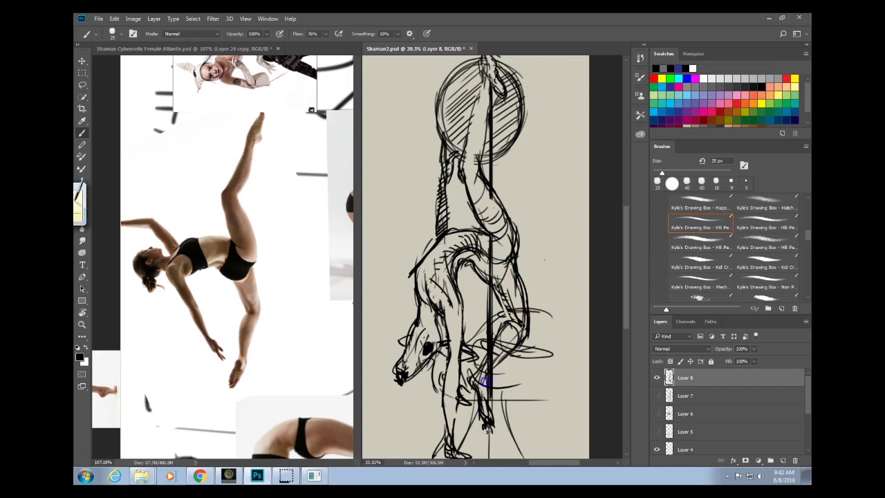
{"action": "left_click_drag", "start_coordinate": [495, 354], "coordinate": [474, 374]}
{"action": "mouse_move", "coordinate": [499, 280]}
{"action": "left_mouse_down"}
{"action": "mouse_move", "coordinate": [504, 320]}
{"action": "mouse_move", "coordinate": [468, 353]}
{"action": "mouse_move", "coordinate": [476, 373]}
{"action": "left_mouse_up"}
Switch to Chrome and search Google for "pata lo" in a new tab.
{"action": "key", "text": "alt+Tab"}
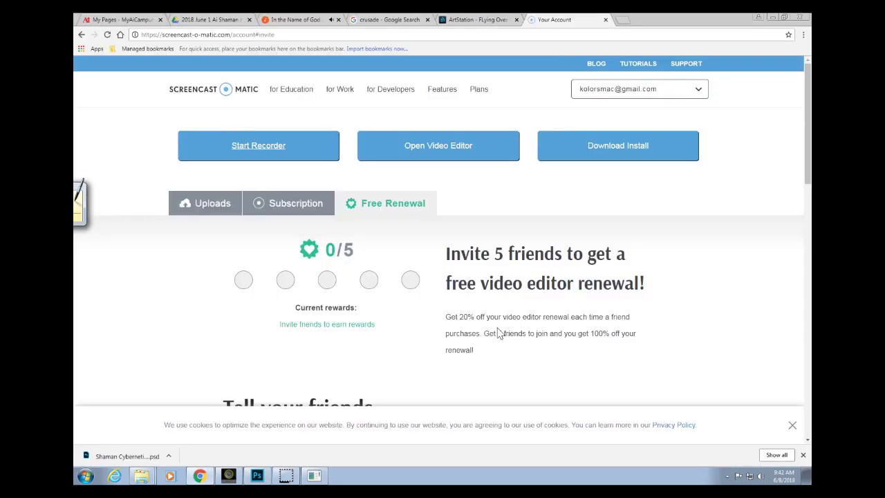
{"action": "key", "text": "ctrl+t"}
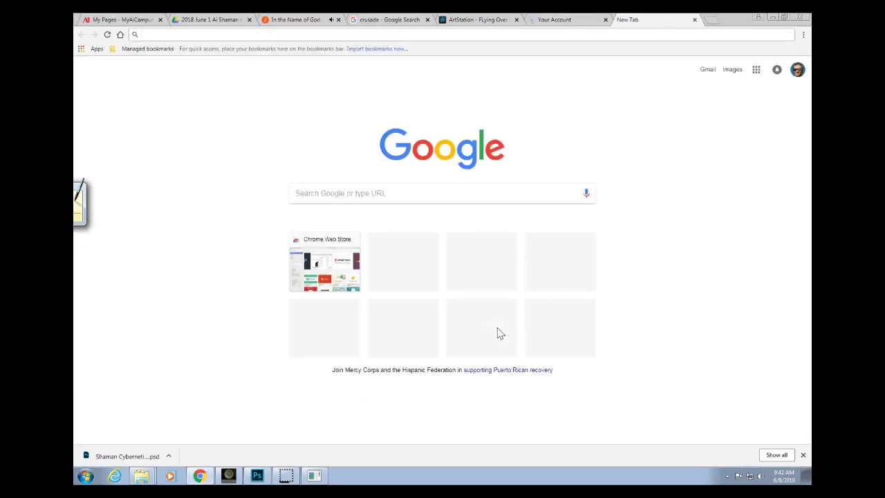
{"action": "type", "text": "pata lo"}
{"action": "key", "text": "Return"}
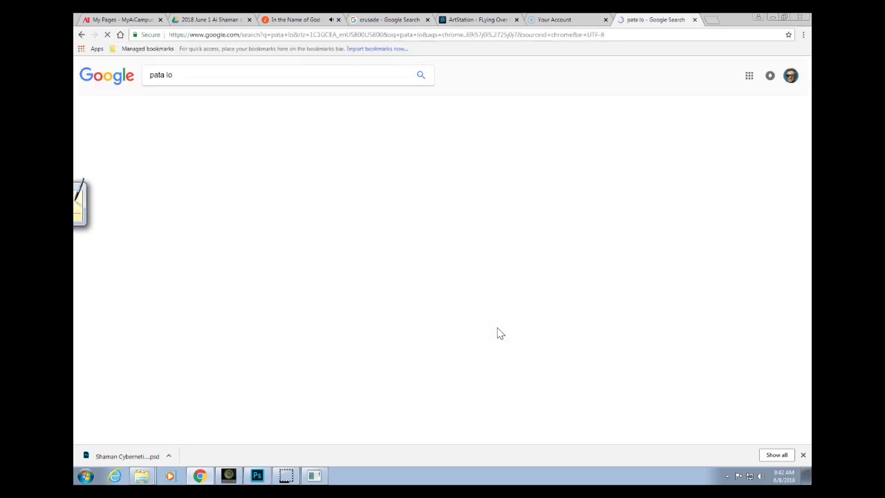
Search Google Images for "lopata foto" and look through the shovel pictures.
{"action": "left_click", "coordinate": [217, 101]}
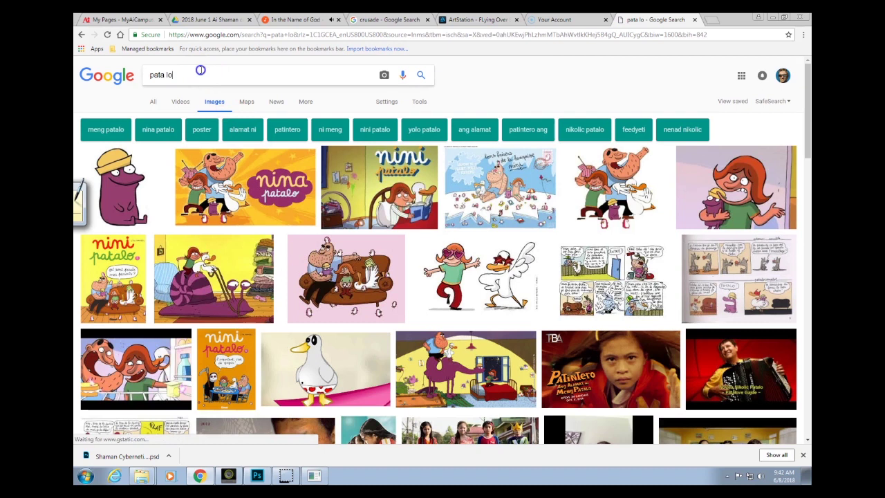
{"action": "left_click", "coordinate": [198, 69]}
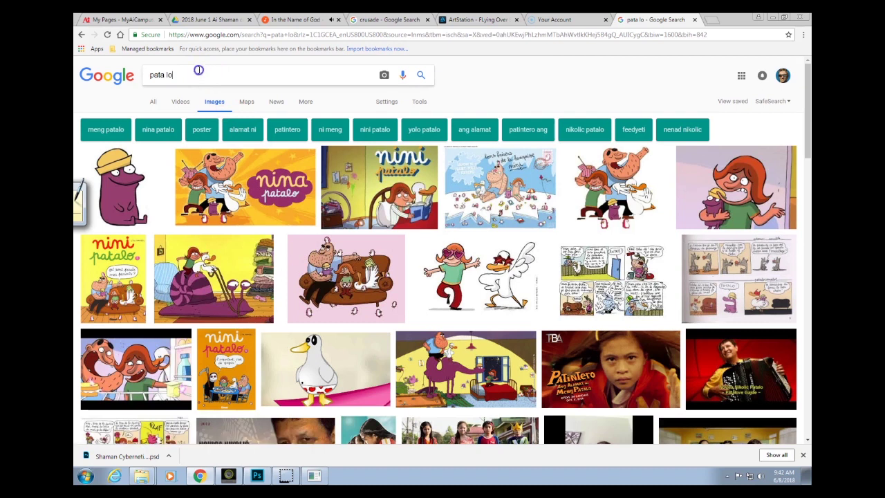
{"action": "key", "text": "ctrl+a"}
{"action": "type", "text": "lopatsa"}
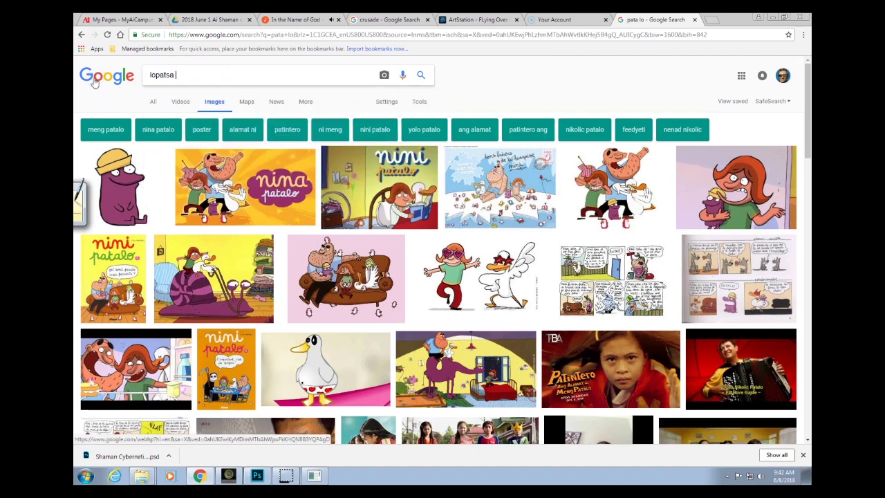
{"action": "key", "text": "BackSpace"}
{"action": "key", "text": "BackSpace"}
{"action": "key", "text": "BackSpace"}
{"action": "key", "text": "BackSpace"}
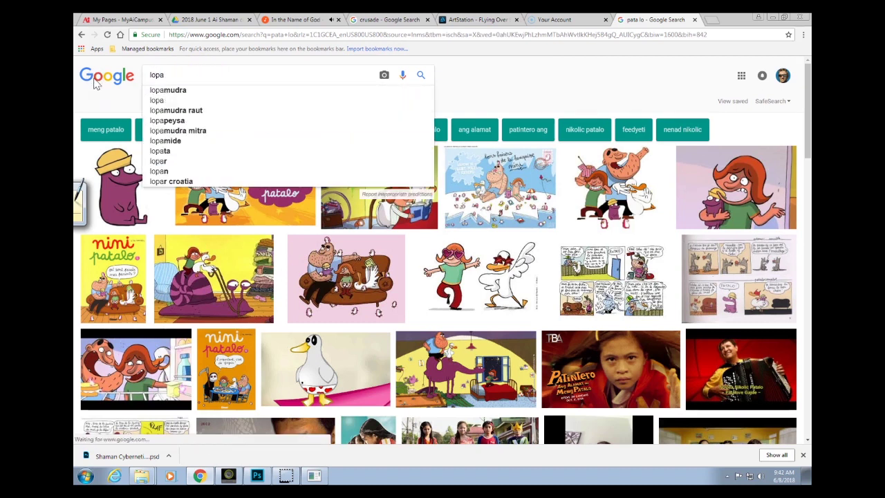
{"action": "type", "text": "ta f"}
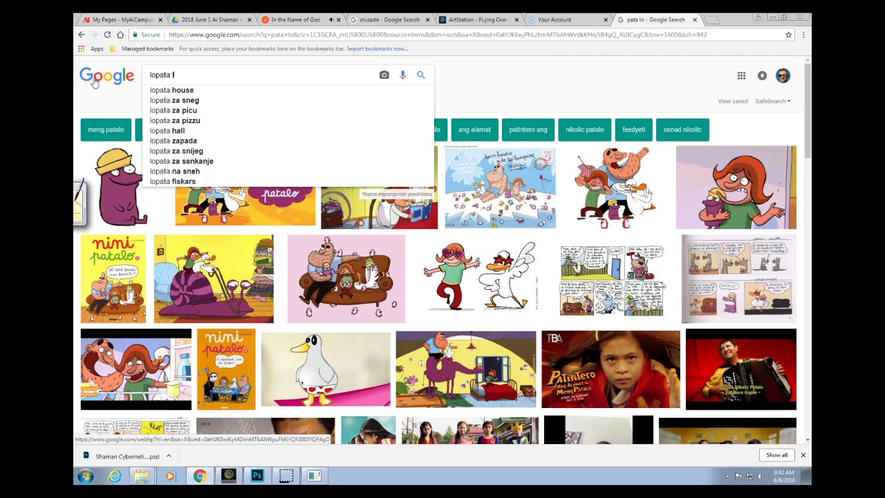
{"action": "type", "text": "oto"}
{"action": "key", "text": "Return"}
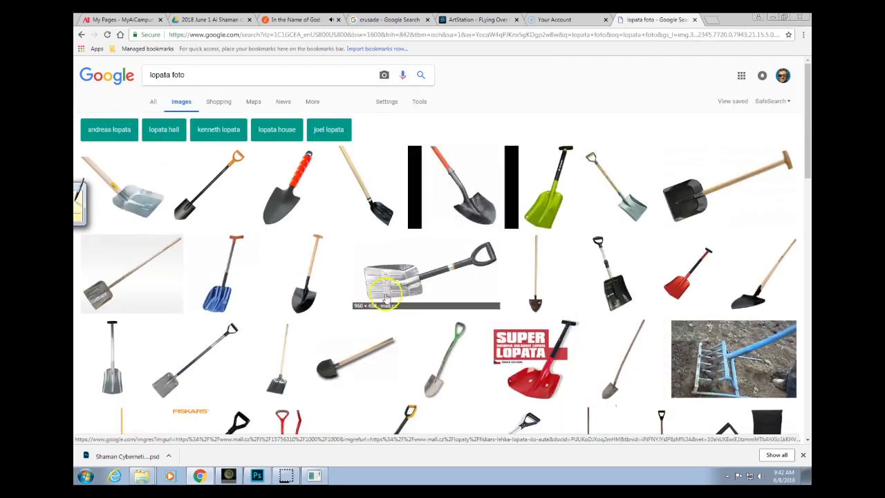
{"action": "scroll", "coordinate": [385, 295], "scroll_direction": "down", "scroll_amount": 5}
{"action": "scroll", "coordinate": [387, 312], "scroll_direction": "up", "scroll_amount": 5}
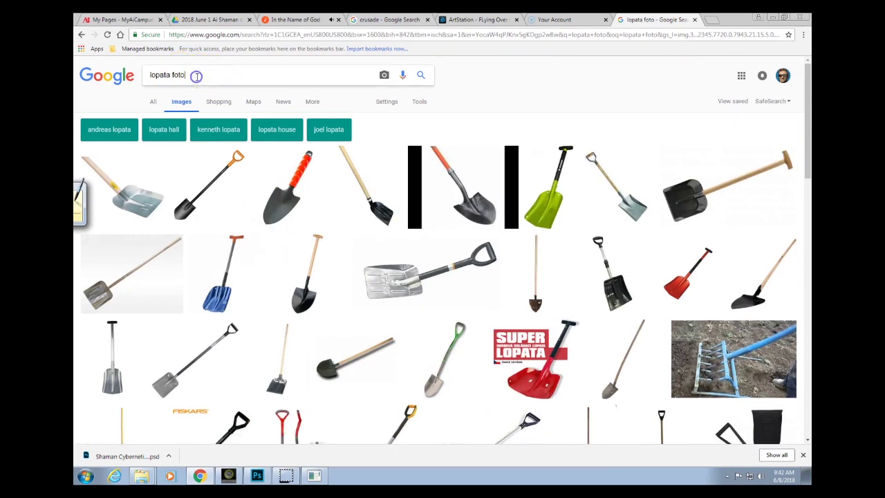
Search Google Images for "horseshoe" and look through the pictures for a suitable reference.
{"action": "left_click_drag", "start_coordinate": [197, 76], "coordinate": [148, 75]}
{"action": "type", "text": "rds"}
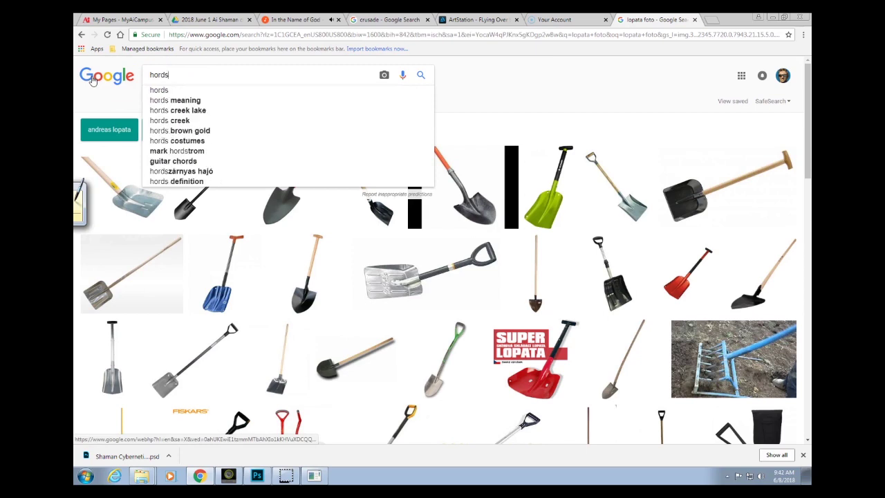
{"action": "key", "text": "BackSpace"}
{"action": "key", "text": "BackSpace"}
{"action": "type", "text": "seshoe"}
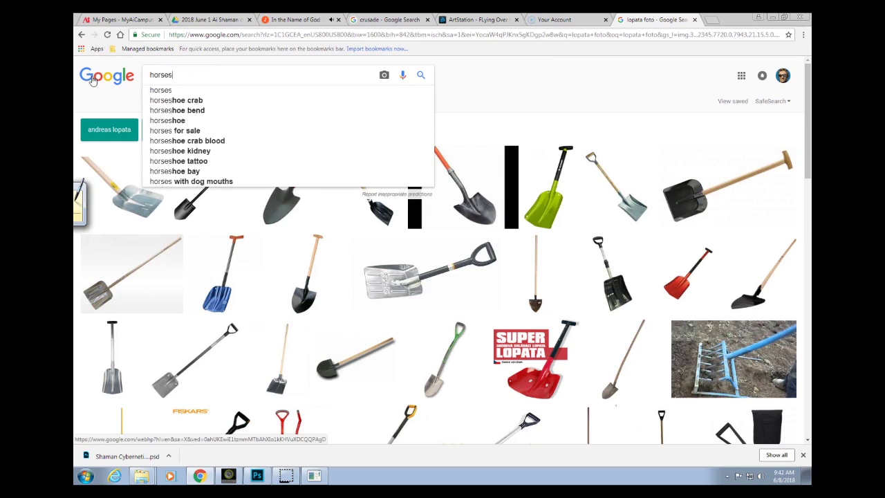
{"action": "key", "text": "Return"}
{"action": "scroll", "coordinate": [333, 300], "scroll_direction": "down", "scroll_amount": 7}
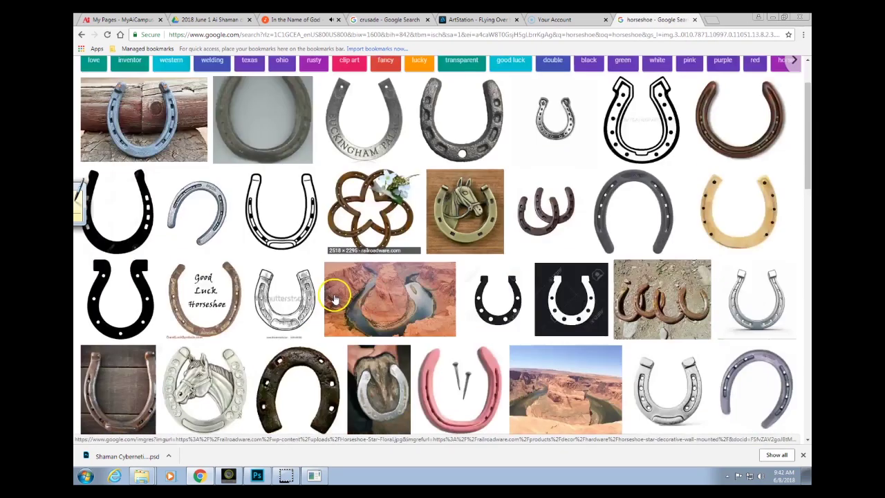
{"action": "scroll", "coordinate": [336, 298], "scroll_direction": "down", "scroll_amount": 3}
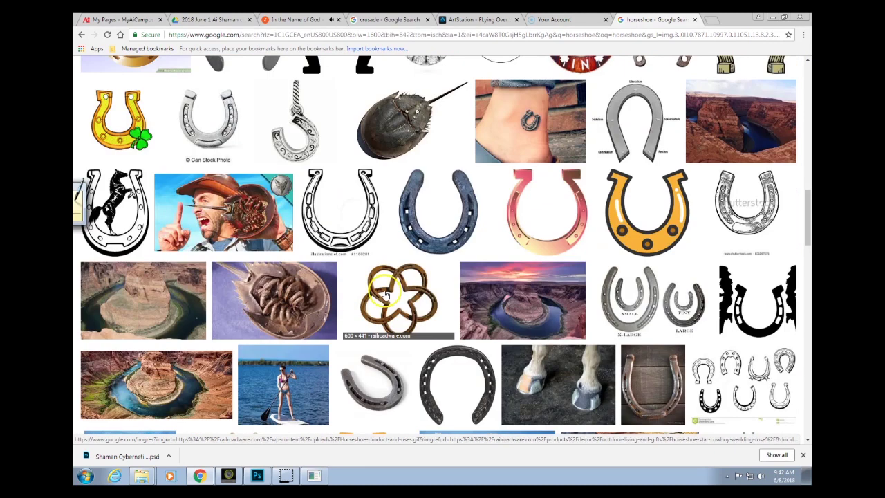
Switch to Photoshop to review the whole figure sketch in Shaman2.psd, and return to Chrome.
{"action": "key", "text": "alt+Tab"}
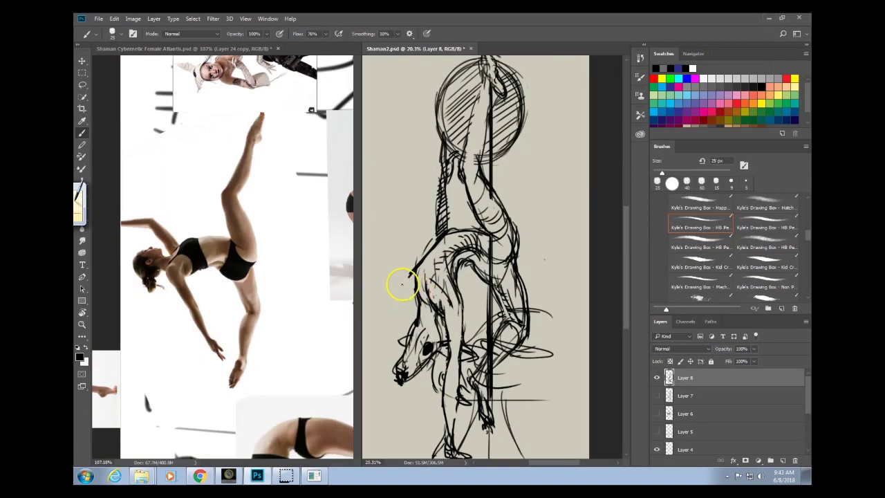
{"action": "mouse_move", "coordinate": [557, 381]}
{"action": "left_mouse_down"}
{"action": "mouse_move", "coordinate": [536, 381]}
{"action": "mouse_move", "coordinate": [506, 362]}
{"action": "mouse_move", "coordinate": [510, 371]}
{"action": "left_mouse_up"}
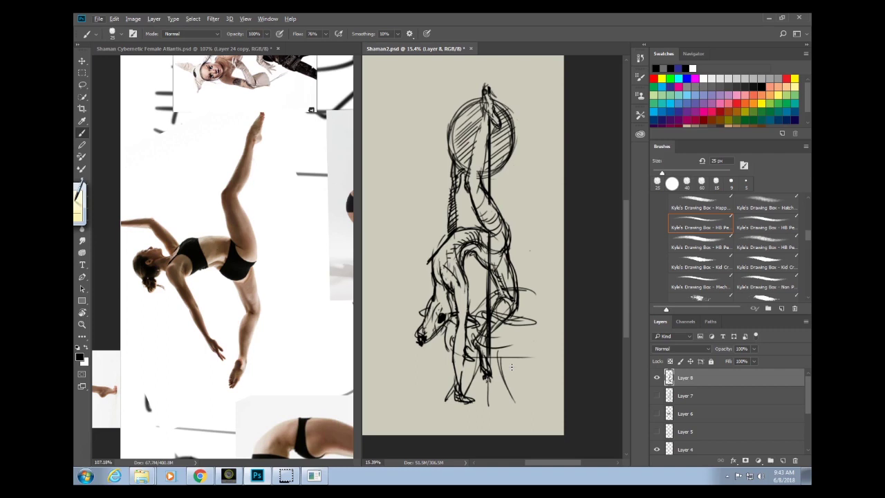
{"action": "key", "text": "alt+Tab"}
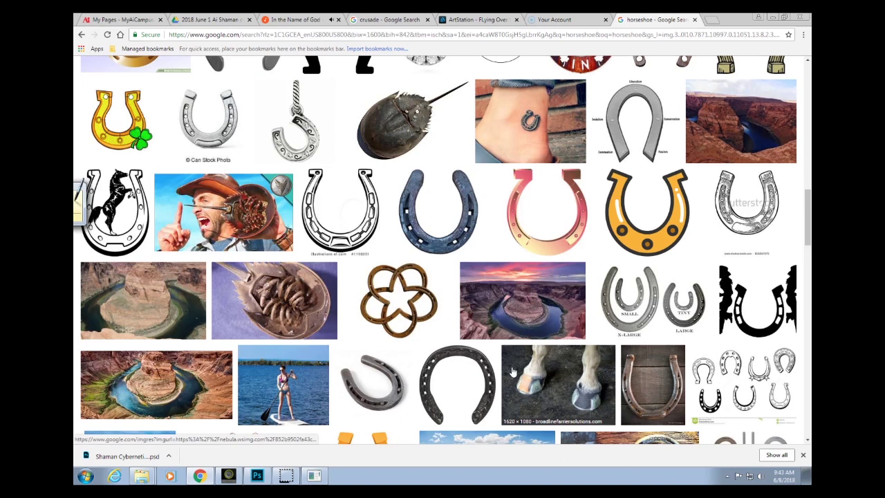
Search Google Images for "hoof" and copy the enlarged photo of the black-legged horse's tan hooves.
{"action": "left_click", "coordinate": [225, 36]}
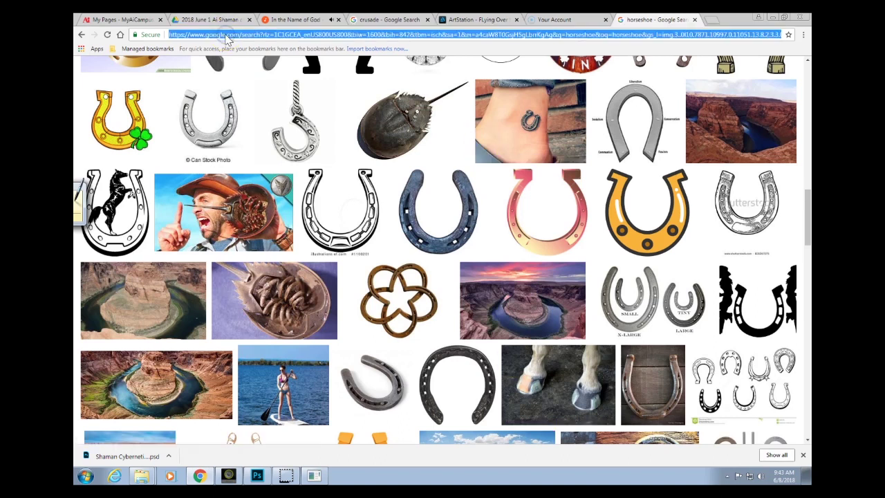
{"action": "type", "text": "hoof"}
{"action": "key", "text": "Return"}
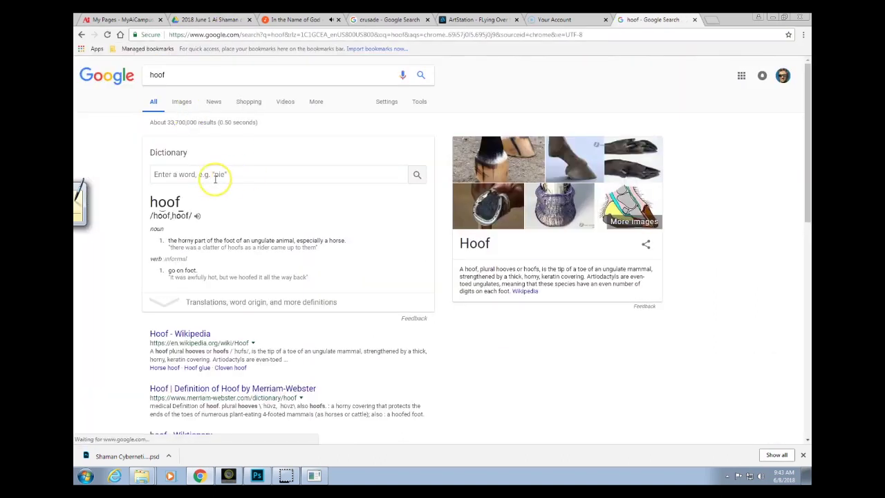
{"action": "left_click", "coordinate": [181, 101]}
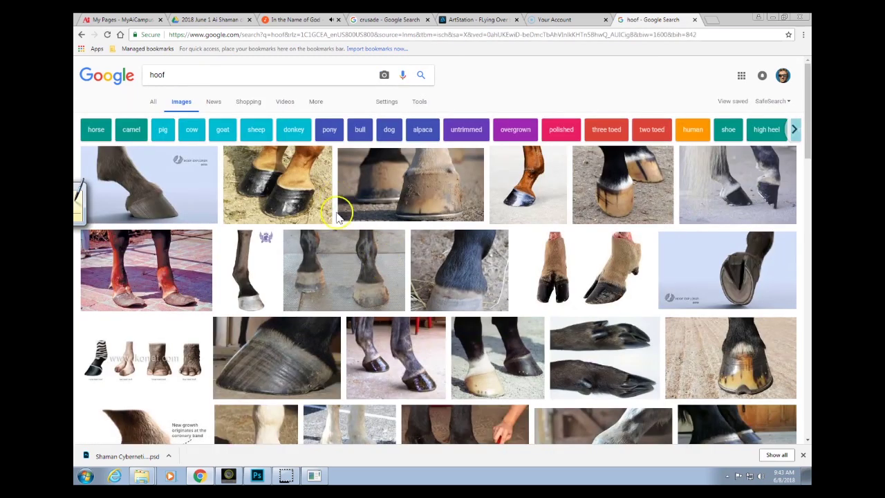
{"action": "left_click", "coordinate": [665, 187]}
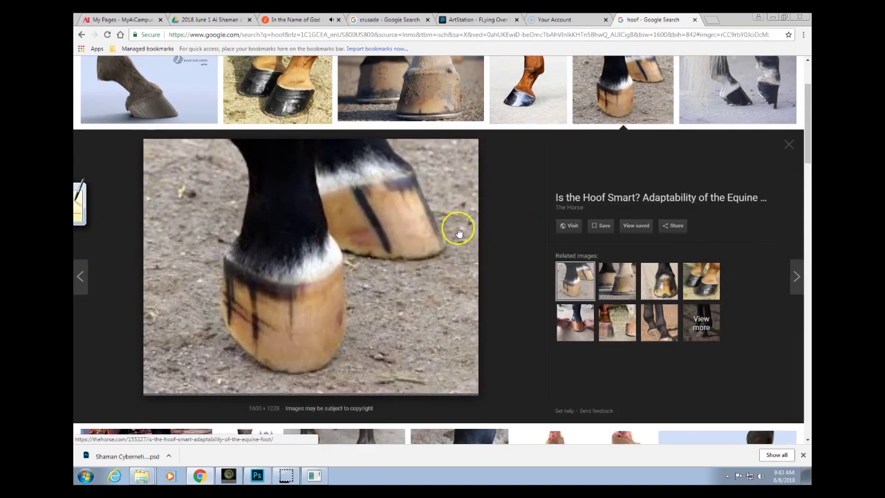
{"action": "right_click", "coordinate": [394, 236]}
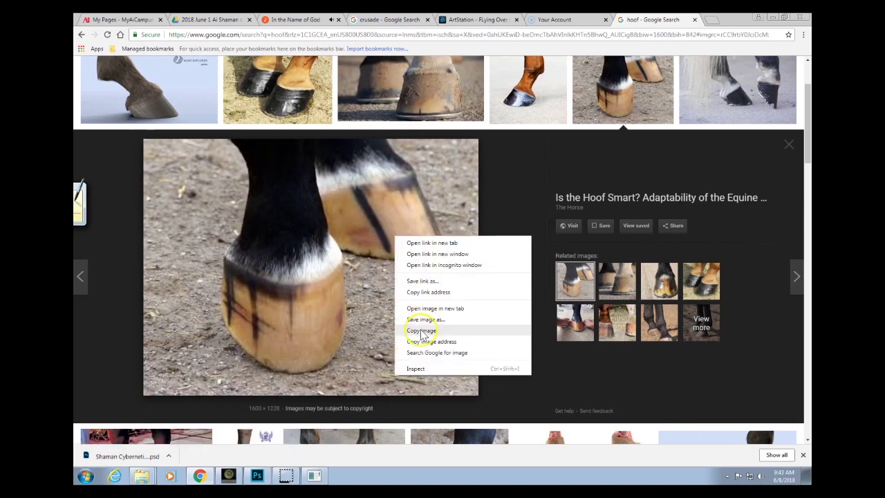
{"action": "left_click", "coordinate": [423, 330]}
Switch to Photoshop, paste the hoof photo into Shaman Cybernetic Female Atlantis.psd, and shrink it to about 32% beside the shaman picture on Artboard 1.
{"action": "key", "text": "alt+Tab"}
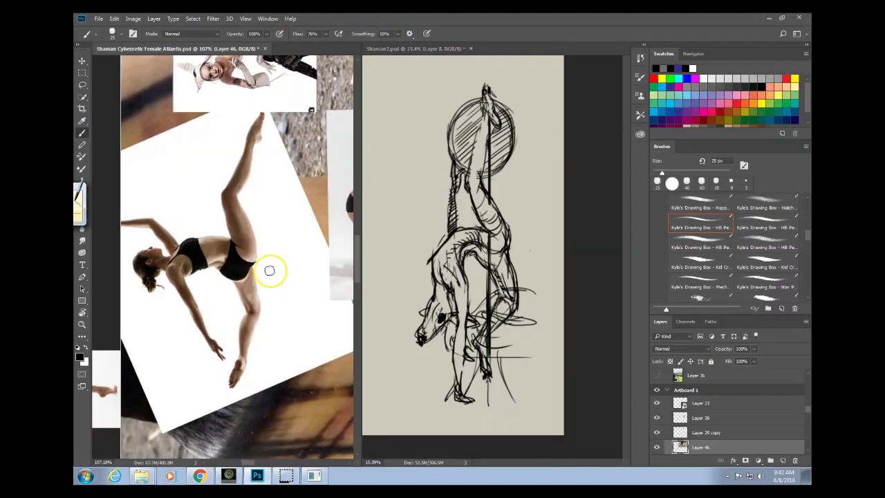
{"action": "scroll", "coordinate": [286, 257], "scroll_direction": "down", "scroll_amount": 5}
{"action": "key", "text": "ctrl+t"}
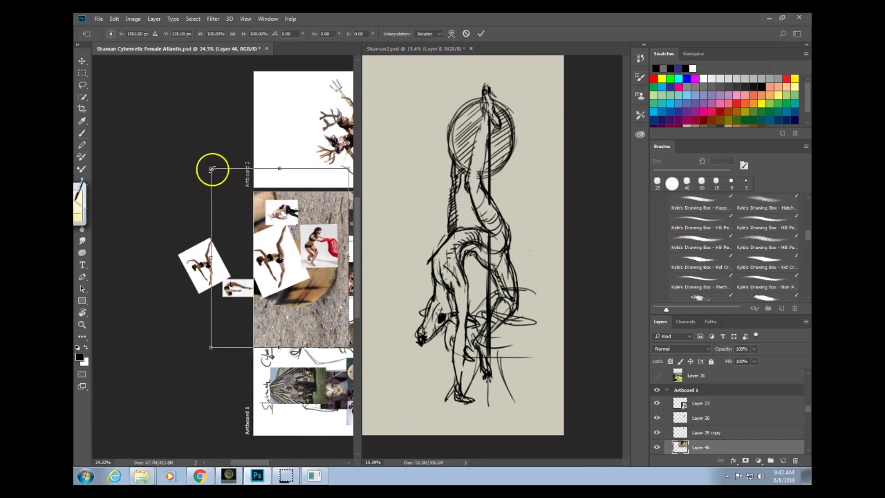
{"action": "left_click_drag", "start_coordinate": [212, 169], "coordinate": [322, 277]}
{"action": "left_click_drag", "start_coordinate": [331, 299], "coordinate": [289, 136]}
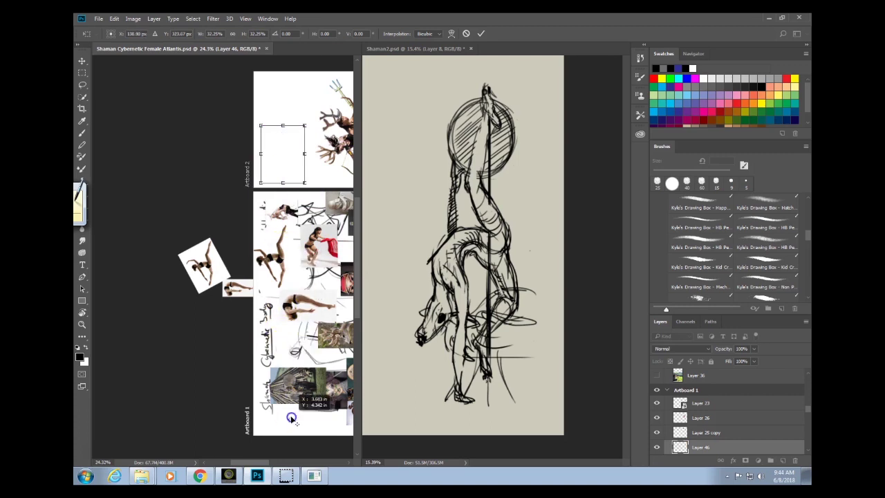
{"action": "left_click_drag", "start_coordinate": [293, 144], "coordinate": [318, 412]}
{"action": "key", "text": "Return"}
Reset the reference board's view rotation to 0° and enlarge the view of the hoof photo on Artboard 1.
{"action": "key", "text": "r"}
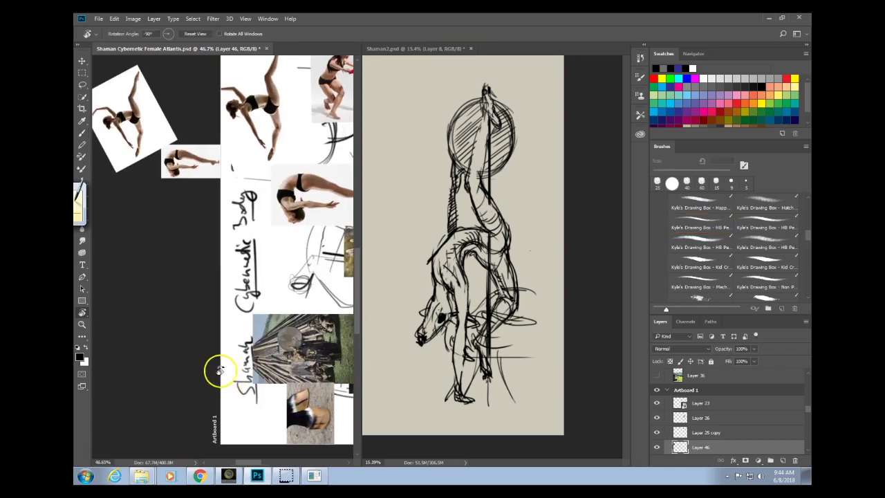
{"action": "left_click_drag", "start_coordinate": [221, 371], "coordinate": [129, 262]}
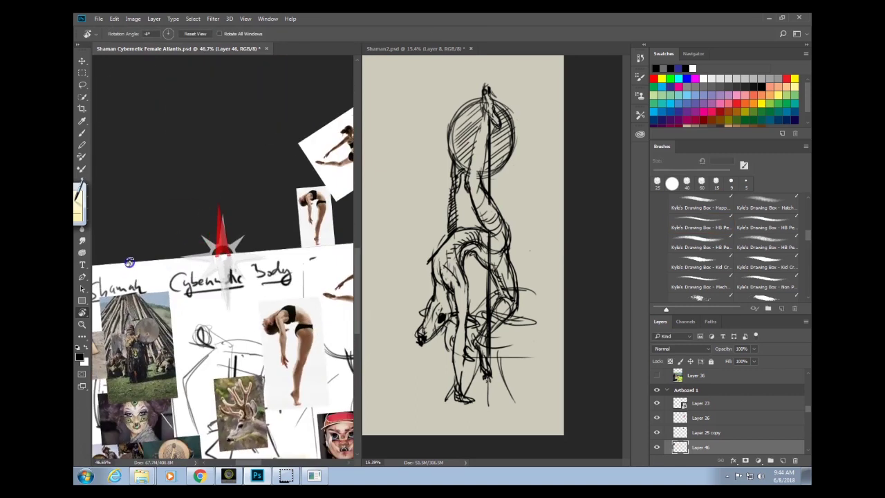
{"action": "left_click", "coordinate": [195, 33]}
{"action": "left_click_drag", "start_coordinate": [201, 229], "coordinate": [309, 63]}
{"action": "left_click_drag", "start_coordinate": [237, 336], "coordinate": [265, 277]}
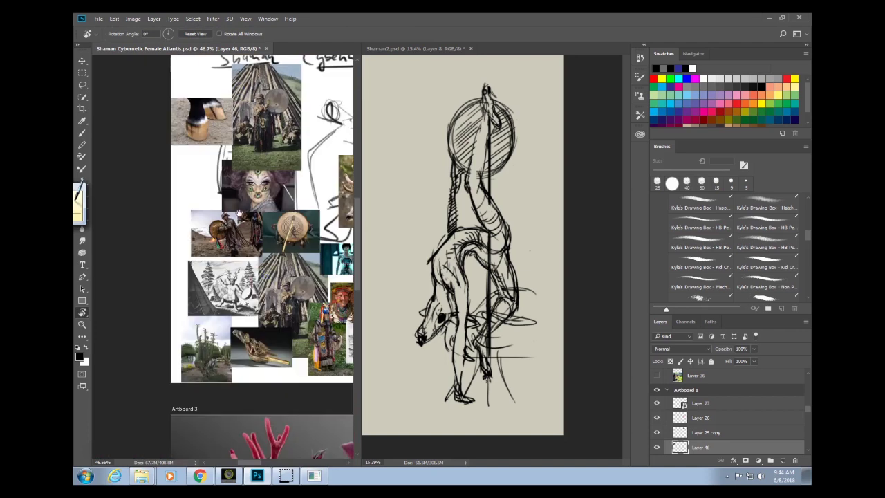
{"action": "left_click_drag", "start_coordinate": [205, 77], "coordinate": [262, 118]}
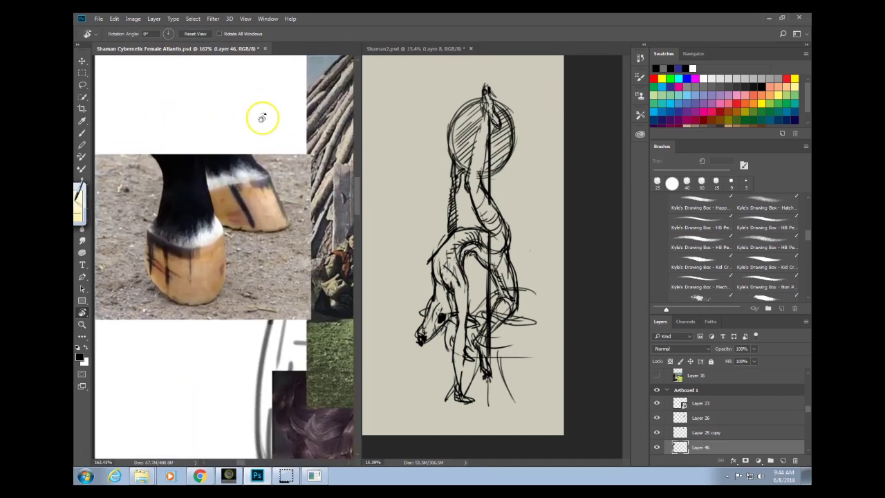
Switch to Chrome, browse the hoof results, and copy the two-part picture showing the undersides of hooves.
{"action": "key", "text": "alt+Tab"}
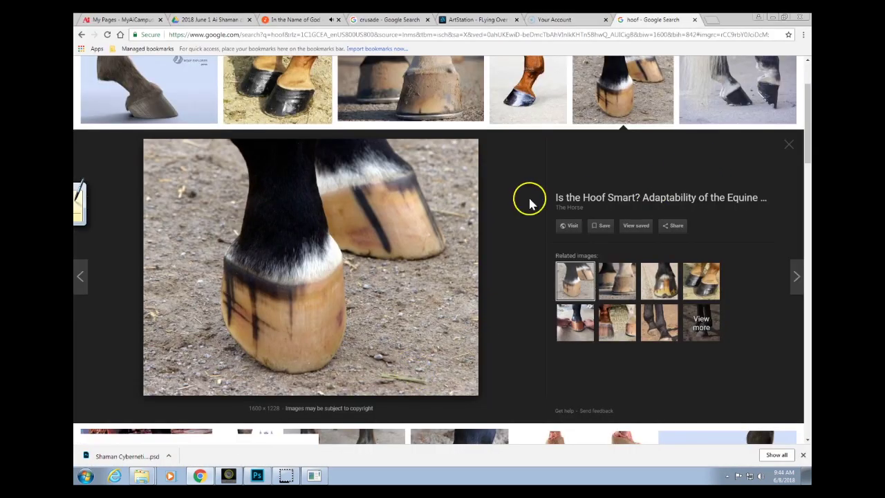
{"action": "scroll", "coordinate": [420, 187], "scroll_direction": "up", "scroll_amount": 3}
{"action": "scroll", "coordinate": [422, 193], "scroll_direction": "down", "scroll_amount": 10}
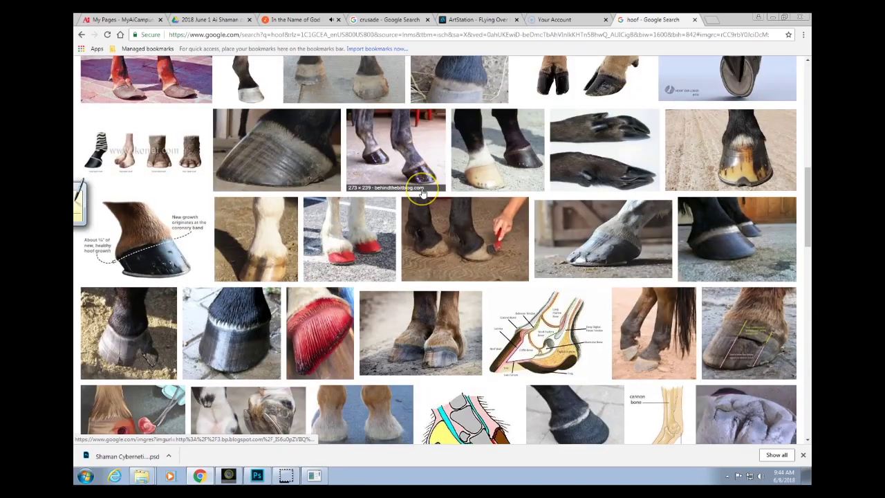
{"action": "scroll", "coordinate": [422, 193], "scroll_direction": "down", "scroll_amount": 2}
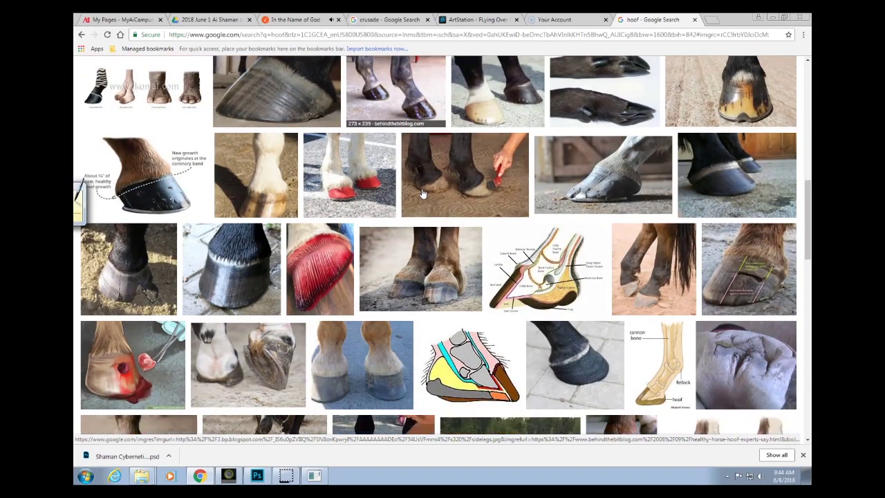
{"action": "scroll", "coordinate": [422, 193], "scroll_direction": "down", "scroll_amount": 3}
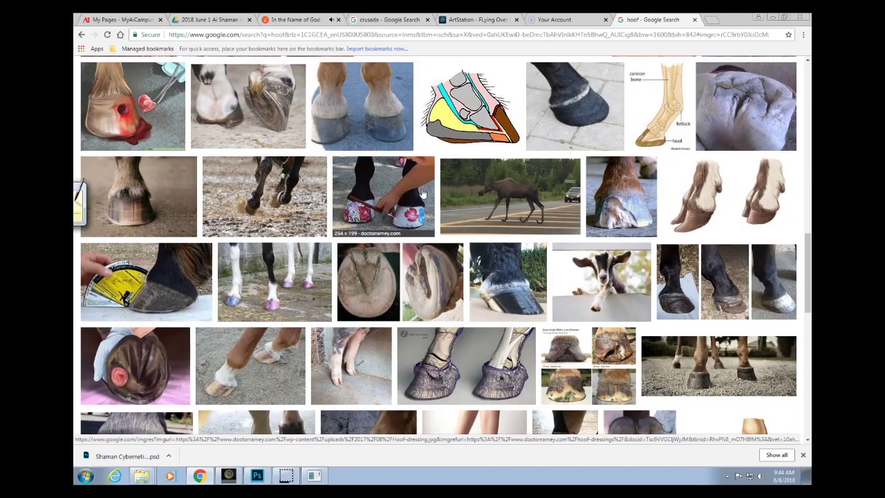
{"action": "left_click", "coordinate": [429, 281]}
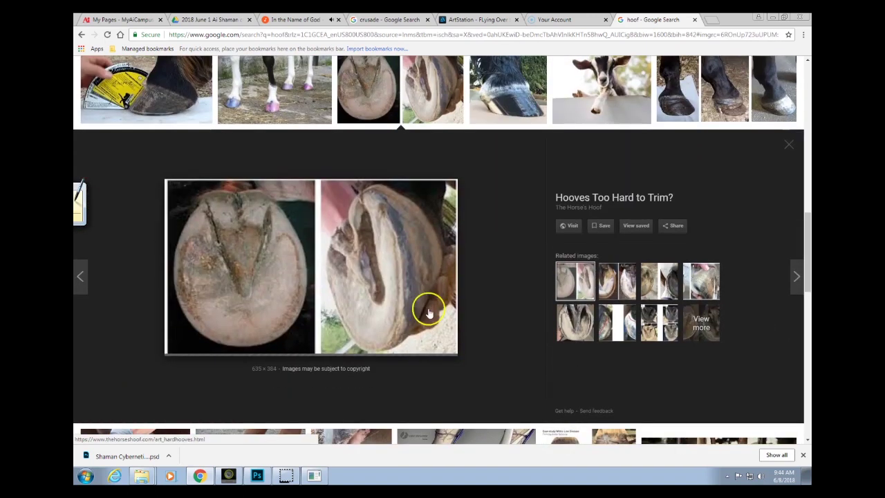
{"action": "right_click", "coordinate": [398, 261]}
{"action": "left_click", "coordinate": [442, 351]}
Switch to Photoshop and paste the hoof-underside picture onto Artboard 1 of the reference board.
{"action": "key", "text": "alt+Tab"}
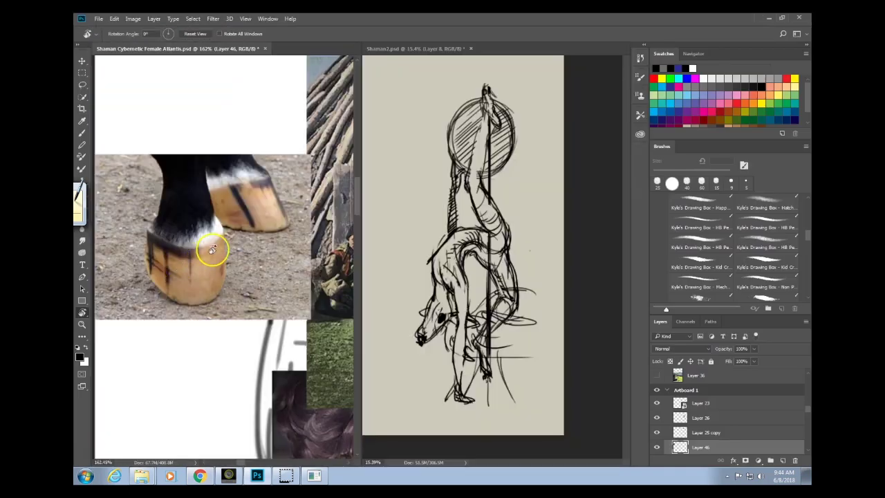
{"action": "key", "text": "v"}
{"action": "key", "text": "ctrl+v"}
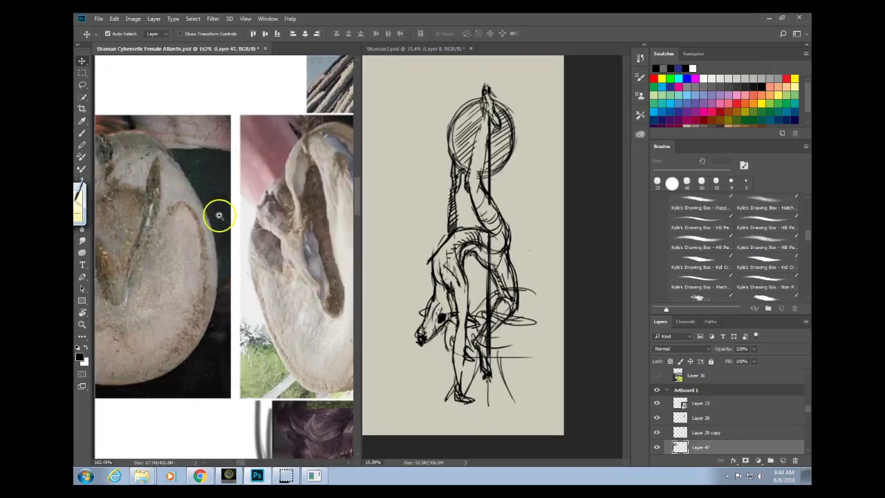
{"action": "left_click_drag", "start_coordinate": [219, 215], "coordinate": [187, 277]}
Scale the hoof-underside picture down to the hoof photo's width and place it directly above that photo.
{"action": "key", "text": "ctrl+t"}
{"action": "key", "text": "ctrl+r"}
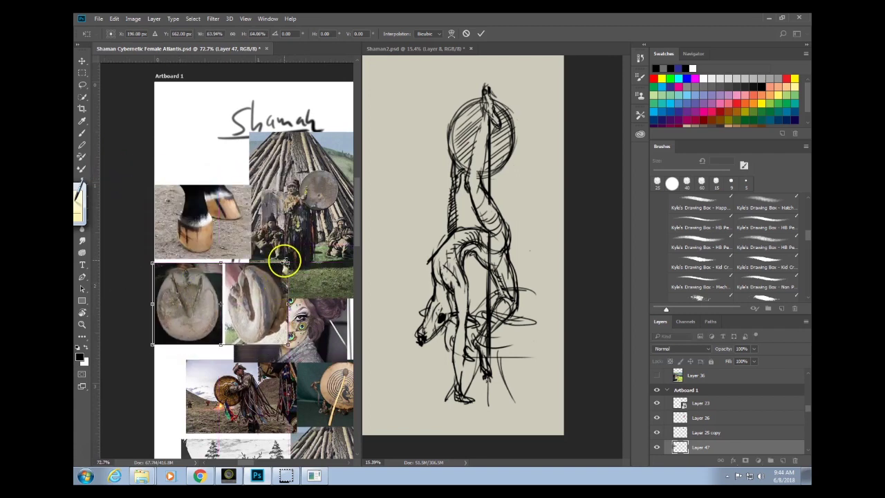
{"action": "left_click_drag", "start_coordinate": [284, 261], "coordinate": [255, 279]}
{"action": "left_click_drag", "start_coordinate": [239, 294], "coordinate": [232, 139]}
{"action": "key", "text": "Return"}
{"action": "scroll", "coordinate": [187, 174], "scroll_direction": "up", "scroll_amount": 4}
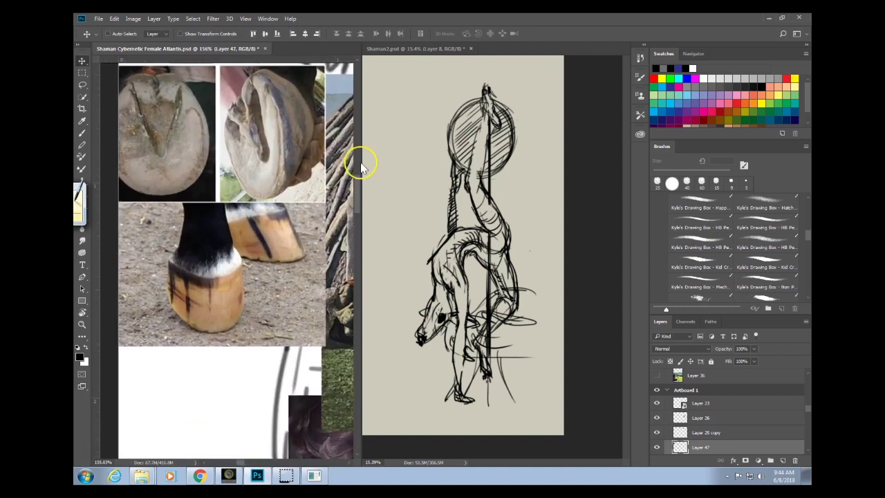
Switch to Shaman2.psd and redraw the raised lower leg inside the circle on Layer 8 with the 25 px HB pencil brush.
{"action": "left_click", "coordinate": [433, 183]}
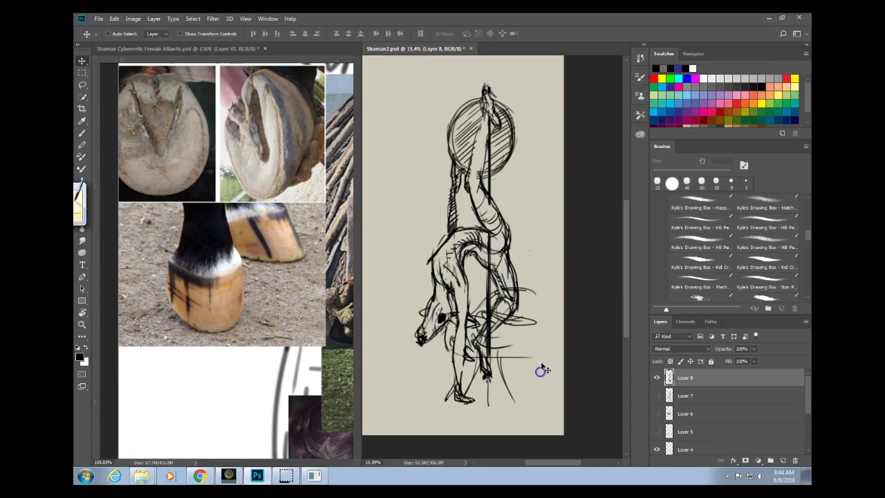
{"action": "left_click_drag", "start_coordinate": [498, 84], "coordinate": [572, 91]}
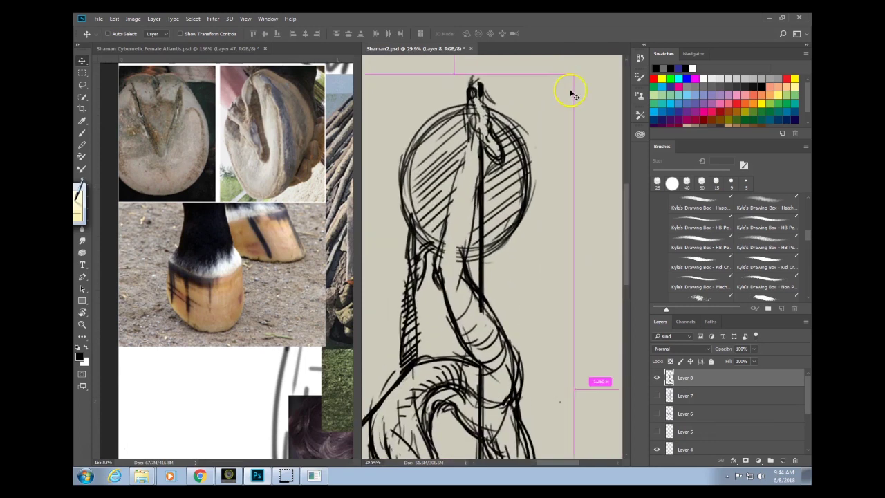
{"action": "key", "text": "b"}
{"action": "left_click", "coordinate": [699, 222]}
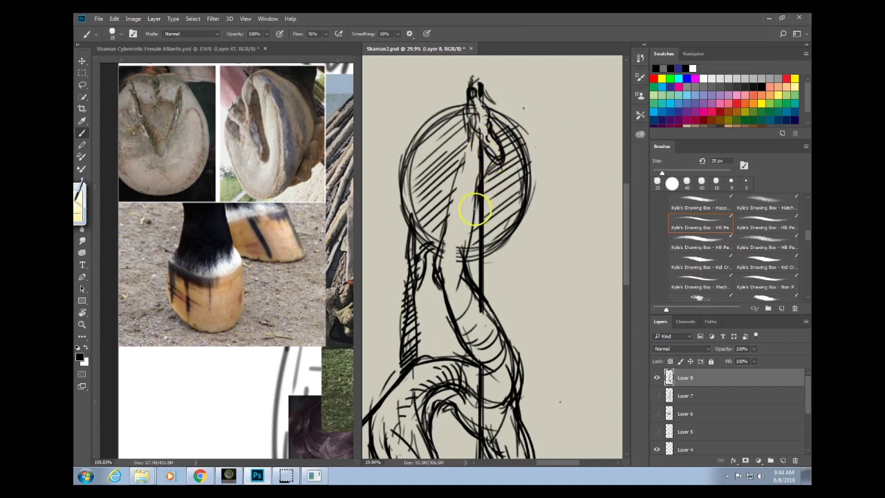
{"action": "left_click_drag", "start_coordinate": [476, 186], "coordinate": [488, 140]}
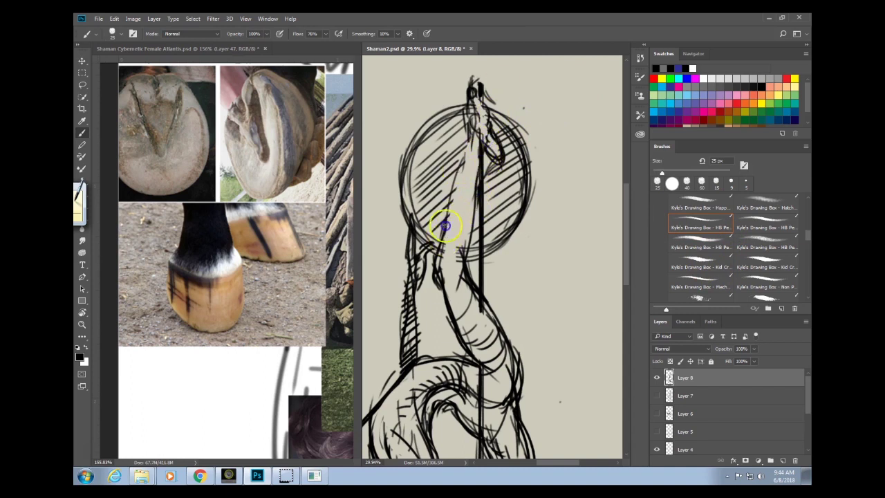
{"action": "left_click_drag", "start_coordinate": [446, 227], "coordinate": [477, 137]}
{"action": "left_click_drag", "start_coordinate": [446, 229], "coordinate": [479, 132]}
{"action": "left_click_drag", "start_coordinate": [455, 213], "coordinate": [479, 144]}
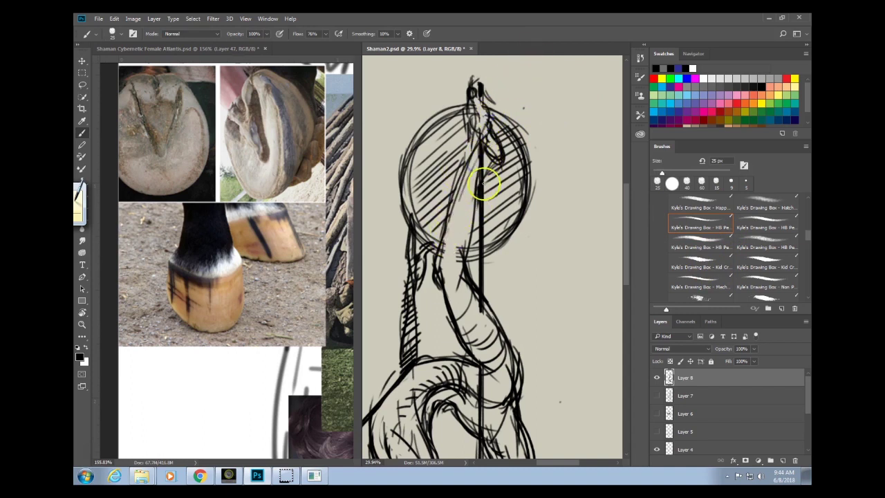
{"action": "left_click_drag", "start_coordinate": [470, 188], "coordinate": [482, 135]}
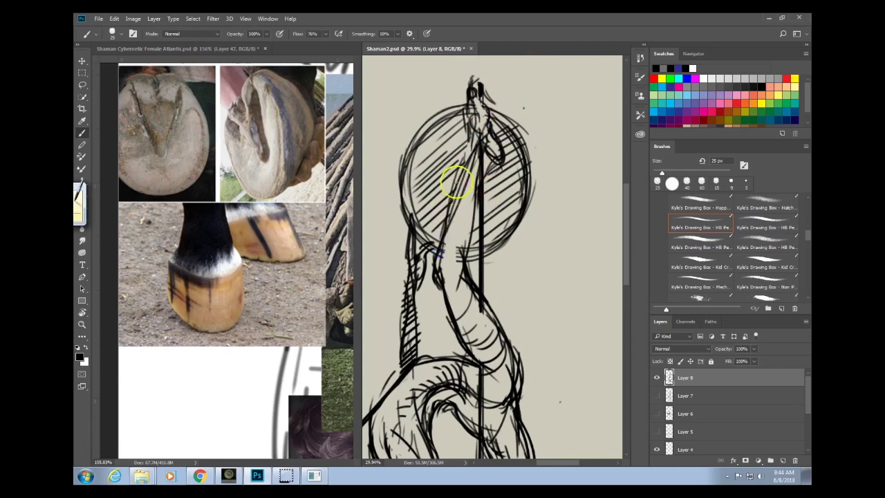
Extend the pole line above the circle and erase the old raised foot along with the hatching around it.
{"action": "mouse_move", "coordinate": [456, 182]}
{"action": "left_mouse_down"}
{"action": "mouse_move", "coordinate": [434, 280]}
{"action": "mouse_move", "coordinate": [504, 133]}
{"action": "mouse_move", "coordinate": [468, 154]}
{"action": "mouse_move", "coordinate": [483, 65]}
{"action": "left_mouse_up"}
{"action": "mouse_move", "coordinate": [482, 170]}
{"action": "left_mouse_down"}
{"action": "mouse_move", "coordinate": [478, 99]}
{"action": "mouse_move", "coordinate": [498, 171]}
{"action": "mouse_move", "coordinate": [491, 132]}
{"action": "mouse_move", "coordinate": [500, 154]}
{"action": "mouse_move", "coordinate": [486, 71]}
{"action": "mouse_move", "coordinate": [471, 155]}
{"action": "mouse_move", "coordinate": [464, 131]}
{"action": "mouse_move", "coordinate": [480, 127]}
{"action": "mouse_move", "coordinate": [487, 74]}
{"action": "mouse_move", "coordinate": [451, 207]}
{"action": "mouse_move", "coordinate": [444, 178]}
{"action": "left_mouse_up"}
{"action": "key", "text": "e"}
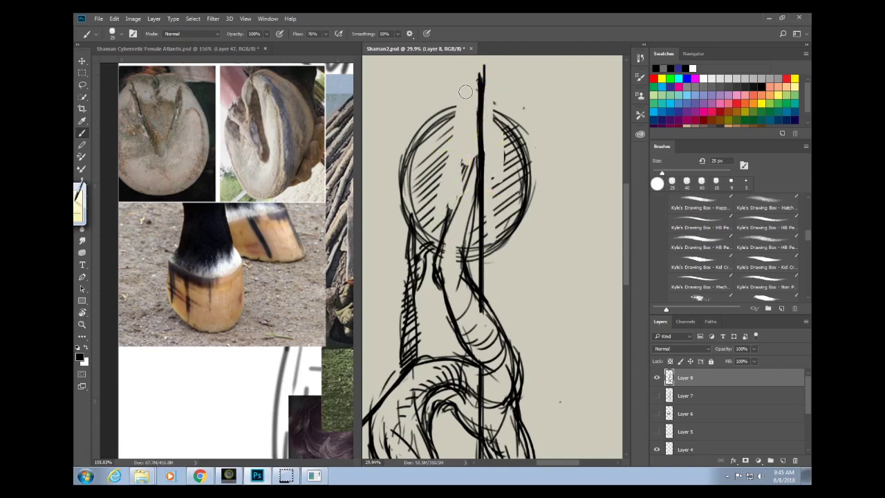
Redraw the raised lower leg's contours along the pole and rough in both sides of its hoof.
{"action": "key", "text": "b"}
{"action": "mouse_move", "coordinate": [488, 148]}
{"action": "left_mouse_down"}
{"action": "mouse_move", "coordinate": [460, 215]}
{"action": "mouse_move", "coordinate": [469, 242]}
{"action": "mouse_move", "coordinate": [498, 146]}
{"action": "mouse_move", "coordinate": [460, 263]}
{"action": "mouse_move", "coordinate": [480, 107]}
{"action": "mouse_move", "coordinate": [466, 202]}
{"action": "mouse_move", "coordinate": [439, 264]}
{"action": "mouse_move", "coordinate": [489, 155]}
{"action": "mouse_move", "coordinate": [459, 263]}
{"action": "mouse_move", "coordinate": [494, 157]}
{"action": "mouse_move", "coordinate": [469, 249]}
{"action": "mouse_move", "coordinate": [509, 119]}
{"action": "mouse_move", "coordinate": [483, 227]}
{"action": "mouse_move", "coordinate": [497, 124]}
{"action": "left_mouse_up"}
{"action": "left_click_drag", "start_coordinate": [480, 230], "coordinate": [487, 197]}
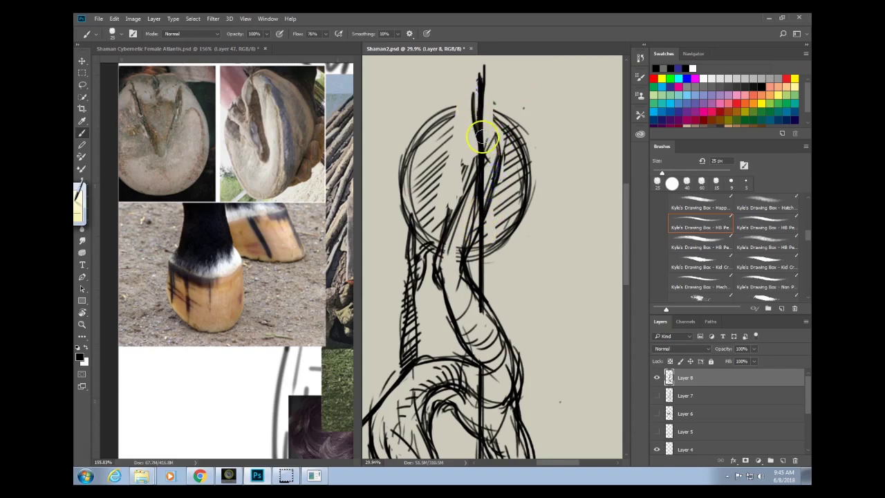
{"action": "left_click_drag", "start_coordinate": [484, 133], "coordinate": [481, 110]}
{"action": "left_click", "coordinate": [470, 98]}
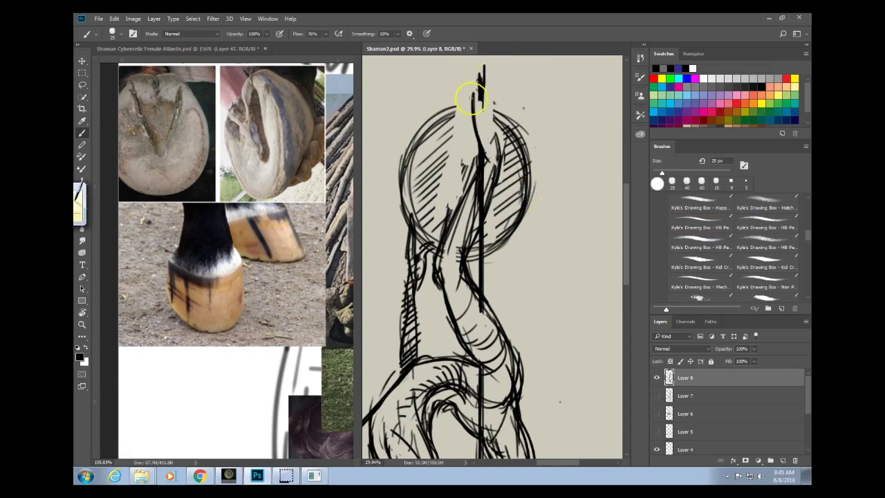
{"action": "mouse_move", "coordinate": [468, 113]}
{"action": "left_mouse_down"}
{"action": "mouse_move", "coordinate": [488, 154]}
{"action": "mouse_move", "coordinate": [479, 146]}
{"action": "mouse_move", "coordinate": [506, 98]}
{"action": "mouse_move", "coordinate": [467, 133]}
{"action": "mouse_move", "coordinate": [472, 101]}
{"action": "mouse_move", "coordinate": [474, 144]}
{"action": "mouse_move", "coordinate": [495, 107]}
{"action": "mouse_move", "coordinate": [482, 110]}
{"action": "mouse_move", "coordinate": [505, 142]}
{"action": "mouse_move", "coordinate": [487, 102]}
{"action": "mouse_move", "coordinate": [502, 147]}
{"action": "mouse_move", "coordinate": [499, 105]}
{"action": "mouse_move", "coordinate": [501, 178]}
{"action": "mouse_move", "coordinate": [513, 168]}
{"action": "mouse_move", "coordinate": [504, 152]}
{"action": "mouse_move", "coordinate": [497, 190]}
{"action": "left_mouse_up"}
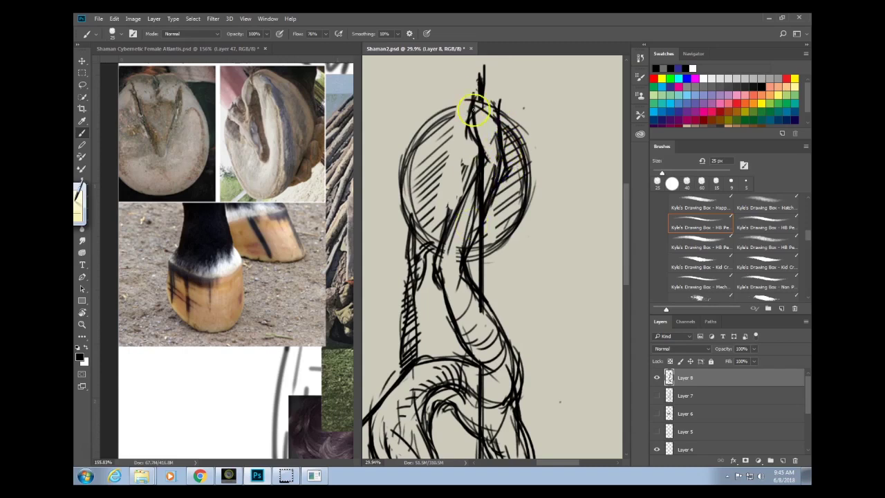
Erase the pole inside the raised hoof and draw the curved joint line where the hoof meets the leg.
{"action": "left_click_drag", "start_coordinate": [459, 101], "coordinate": [492, 157]}
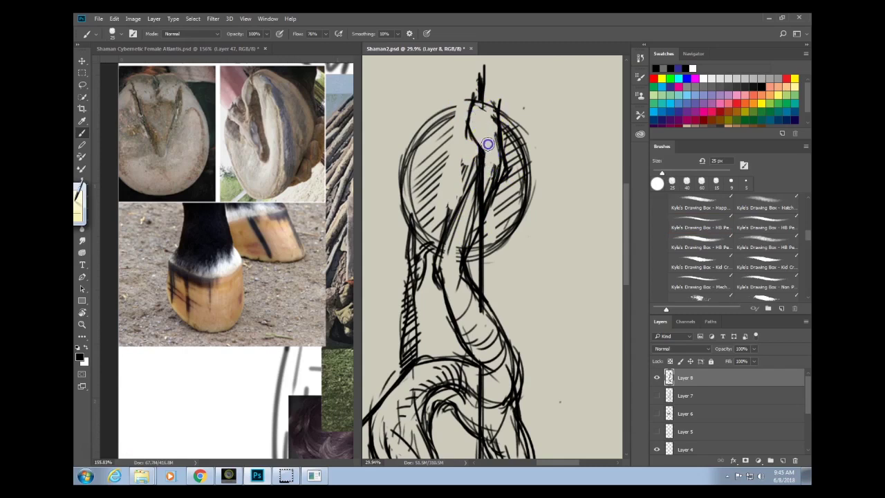
{"action": "mouse_move", "coordinate": [487, 144]}
{"action": "left_mouse_down"}
{"action": "mouse_move", "coordinate": [490, 185]}
{"action": "mouse_move", "coordinate": [493, 173]}
{"action": "mouse_move", "coordinate": [461, 223]}
{"action": "mouse_move", "coordinate": [448, 126]}
{"action": "mouse_move", "coordinate": [499, 172]}
{"action": "left_mouse_up"}
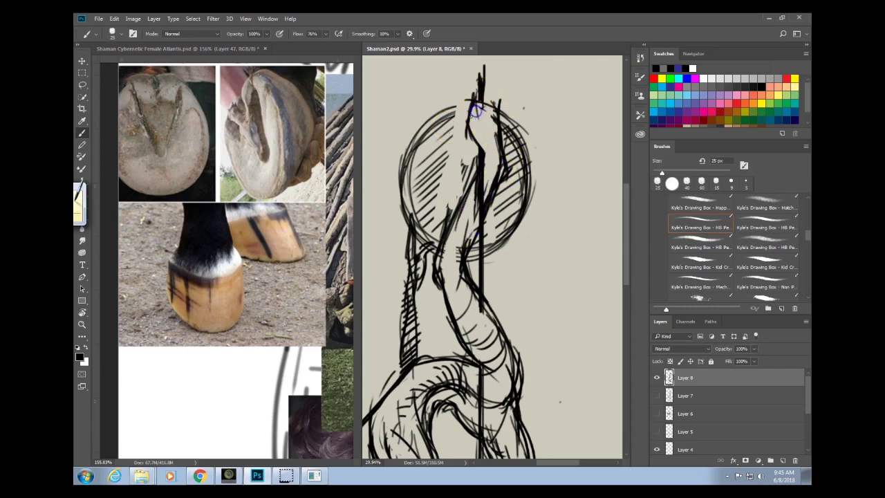
{"action": "mouse_move", "coordinate": [475, 111]}
{"action": "left_mouse_down"}
{"action": "mouse_move", "coordinate": [488, 134]}
{"action": "mouse_move", "coordinate": [483, 116]}
{"action": "mouse_move", "coordinate": [471, 122]}
{"action": "mouse_move", "coordinate": [484, 144]}
{"action": "mouse_move", "coordinate": [470, 137]}
{"action": "mouse_move", "coordinate": [492, 162]}
{"action": "left_mouse_up"}
{"action": "mouse_move", "coordinate": [472, 136]}
{"action": "left_mouse_down"}
{"action": "mouse_move", "coordinate": [481, 130]}
{"action": "mouse_move", "coordinate": [497, 143]}
{"action": "left_mouse_up"}
{"action": "left_click_drag", "start_coordinate": [463, 115], "coordinate": [473, 139]}
{"action": "left_click_drag", "start_coordinate": [592, 298], "coordinate": [515, 232]}
{"action": "left_click_drag", "start_coordinate": [509, 266], "coordinate": [561, 210]}
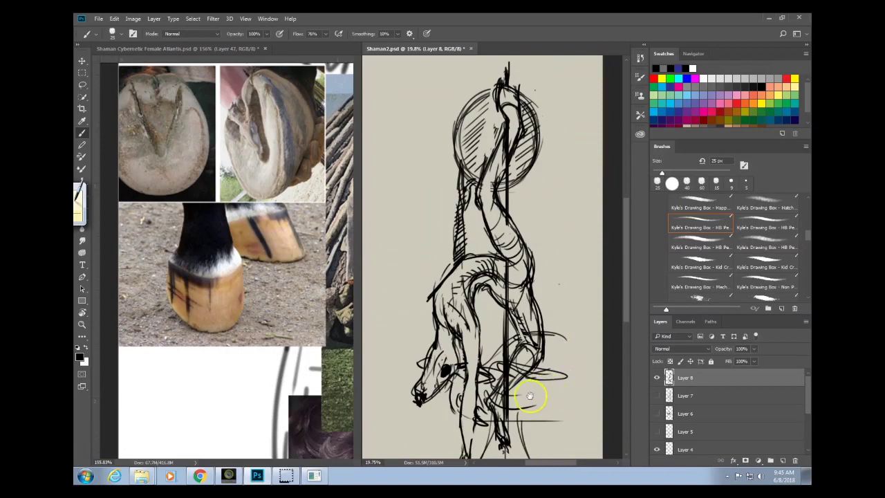
Clean up the raised hoof and erase the pole and stray sketch lines overlapping the raised thigh.
{"action": "scroll", "coordinate": [546, 62], "scroll_direction": "up", "scroll_amount": 2}
{"action": "mouse_move", "coordinate": [465, 74]}
{"action": "left_mouse_down"}
{"action": "mouse_move", "coordinate": [509, 104]}
{"action": "mouse_move", "coordinate": [513, 88]}
{"action": "mouse_move", "coordinate": [523, 89]}
{"action": "mouse_move", "coordinate": [514, 84]}
{"action": "mouse_move", "coordinate": [506, 117]}
{"action": "mouse_move", "coordinate": [502, 100]}
{"action": "mouse_move", "coordinate": [482, 96]}
{"action": "mouse_move", "coordinate": [500, 92]}
{"action": "mouse_move", "coordinate": [471, 85]}
{"action": "mouse_move", "coordinate": [489, 93]}
{"action": "mouse_move", "coordinate": [476, 88]}
{"action": "mouse_move", "coordinate": [498, 164]}
{"action": "mouse_move", "coordinate": [493, 127]}
{"action": "mouse_move", "coordinate": [483, 191]}
{"action": "mouse_move", "coordinate": [480, 185]}
{"action": "mouse_move", "coordinate": [444, 305]}
{"action": "mouse_move", "coordinate": [459, 285]}
{"action": "mouse_move", "coordinate": [458, 356]}
{"action": "mouse_move", "coordinate": [453, 303]}
{"action": "mouse_move", "coordinate": [498, 362]}
{"action": "mouse_move", "coordinate": [517, 399]}
{"action": "left_mouse_up"}
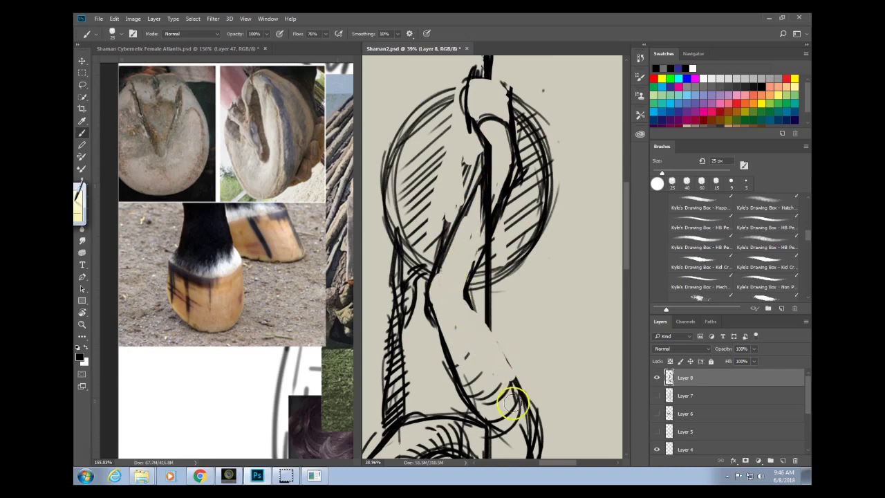
{"action": "left_click_drag", "start_coordinate": [530, 297], "coordinate": [532, 221]}
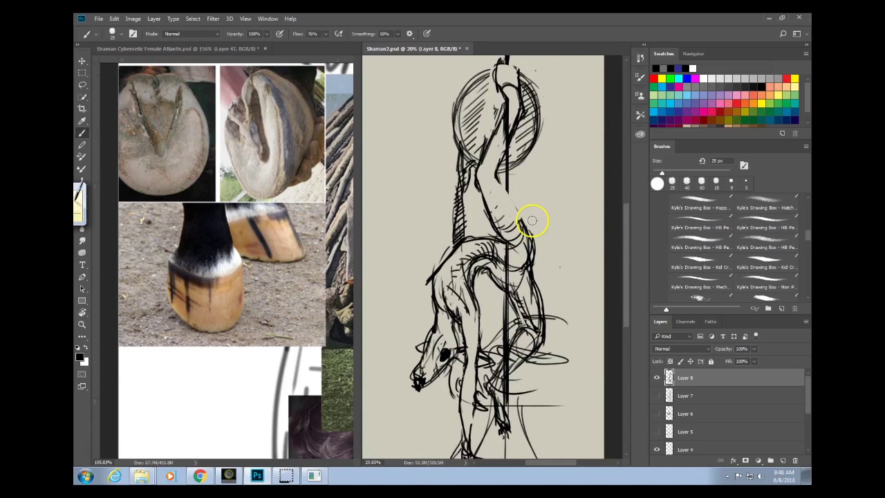
{"action": "scroll", "coordinate": [533, 310], "scroll_direction": "down", "scroll_amount": 5}
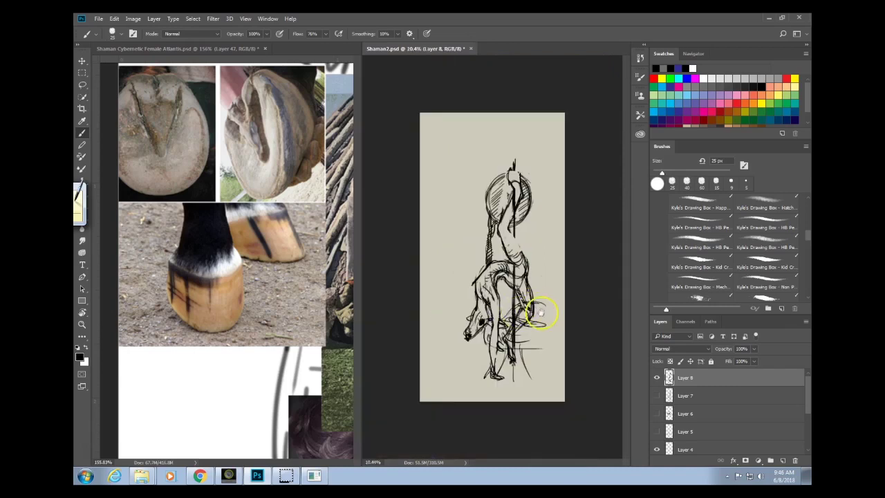
Erase the old foot of the bent leg between the supporting arm and the pole.
{"action": "scroll", "coordinate": [553, 362], "scroll_direction": "up", "scroll_amount": 5}
{"action": "scroll", "coordinate": [526, 346], "scroll_direction": "up", "scroll_amount": 3}
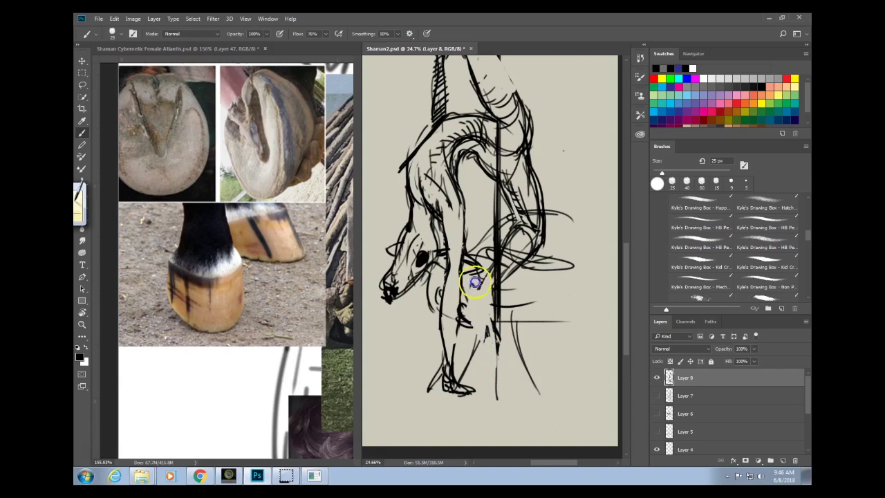
{"action": "left_click_drag", "start_coordinate": [475, 283], "coordinate": [477, 288]}
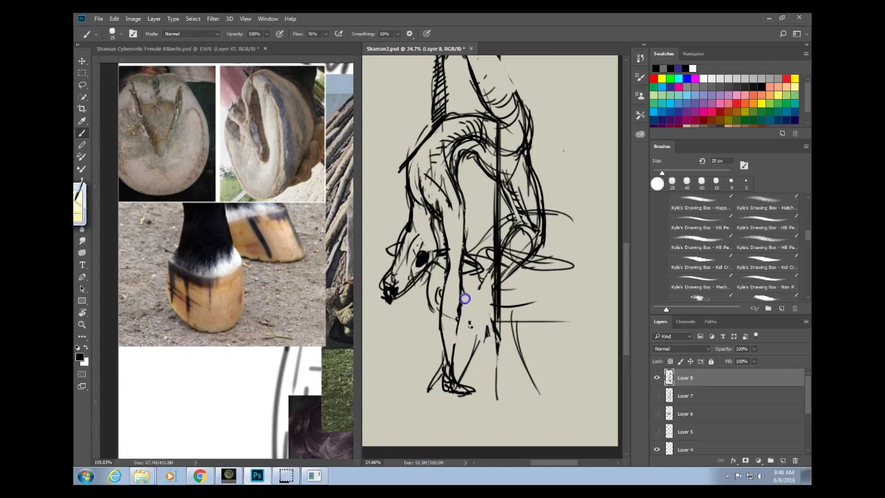
{"action": "left_click_drag", "start_coordinate": [467, 334], "coordinate": [453, 341]}
Draw an oval hoof underside on the bent leg beside the pole and restore the raised thigh's outline.
{"action": "mouse_move", "coordinate": [507, 254]}
{"action": "left_mouse_down"}
{"action": "mouse_move", "coordinate": [511, 245]}
{"action": "mouse_move", "coordinate": [488, 298]}
{"action": "mouse_move", "coordinate": [477, 294]}
{"action": "mouse_move", "coordinate": [495, 292]}
{"action": "left_mouse_up"}
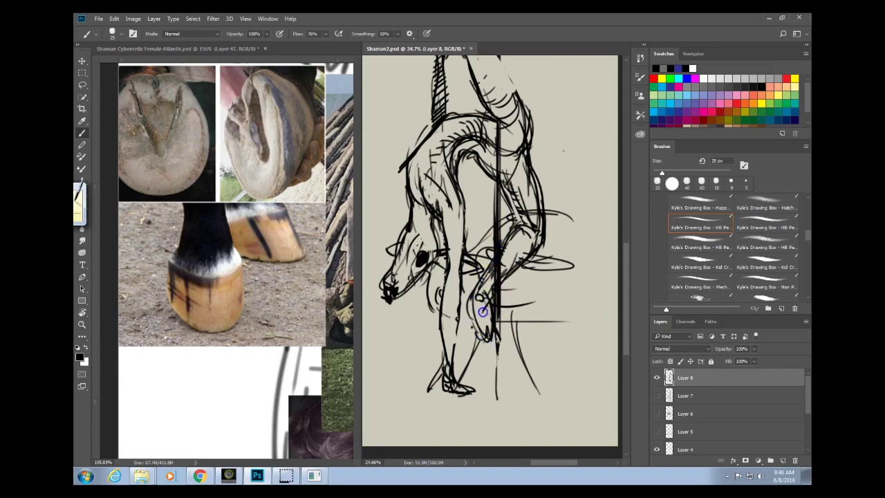
{"action": "left_click_drag", "start_coordinate": [470, 283], "coordinate": [475, 271]}
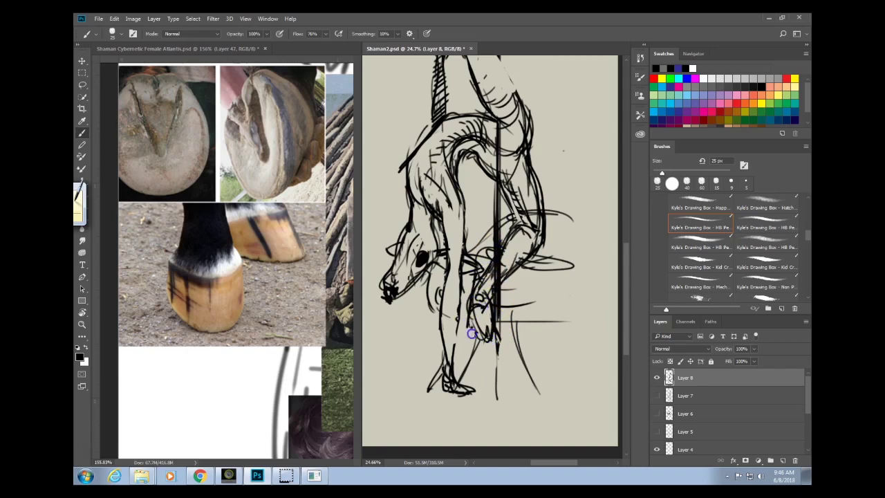
{"action": "mouse_move", "coordinate": [493, 325]}
{"action": "left_mouse_down"}
{"action": "mouse_move", "coordinate": [480, 342]}
{"action": "mouse_move", "coordinate": [498, 348]}
{"action": "mouse_move", "coordinate": [484, 299]}
{"action": "mouse_move", "coordinate": [492, 349]}
{"action": "left_mouse_up"}
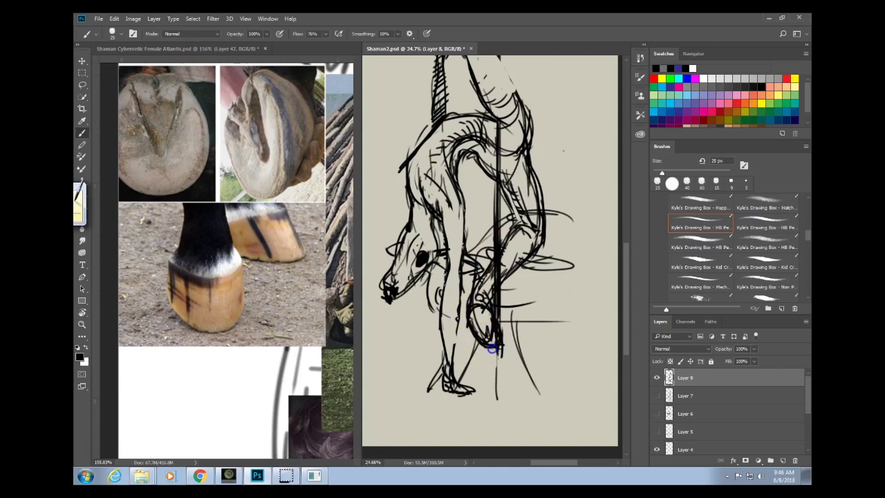
{"action": "mouse_move", "coordinate": [495, 310]}
{"action": "left_mouse_down"}
{"action": "mouse_move", "coordinate": [495, 278]}
{"action": "mouse_move", "coordinate": [485, 305]}
{"action": "mouse_move", "coordinate": [529, 213]}
{"action": "mouse_move", "coordinate": [470, 308]}
{"action": "mouse_move", "coordinate": [518, 222]}
{"action": "mouse_move", "coordinate": [473, 303]}
{"action": "mouse_move", "coordinate": [486, 259]}
{"action": "mouse_move", "coordinate": [463, 312]}
{"action": "mouse_move", "coordinate": [473, 277]}
{"action": "mouse_move", "coordinate": [465, 334]}
{"action": "mouse_move", "coordinate": [467, 282]}
{"action": "mouse_move", "coordinate": [492, 347]}
{"action": "mouse_move", "coordinate": [478, 312]}
{"action": "mouse_move", "coordinate": [502, 339]}
{"action": "mouse_move", "coordinate": [486, 303]}
{"action": "left_mouse_up"}
{"action": "scroll", "coordinate": [518, 366], "scroll_direction": "down", "scroll_amount": 3}
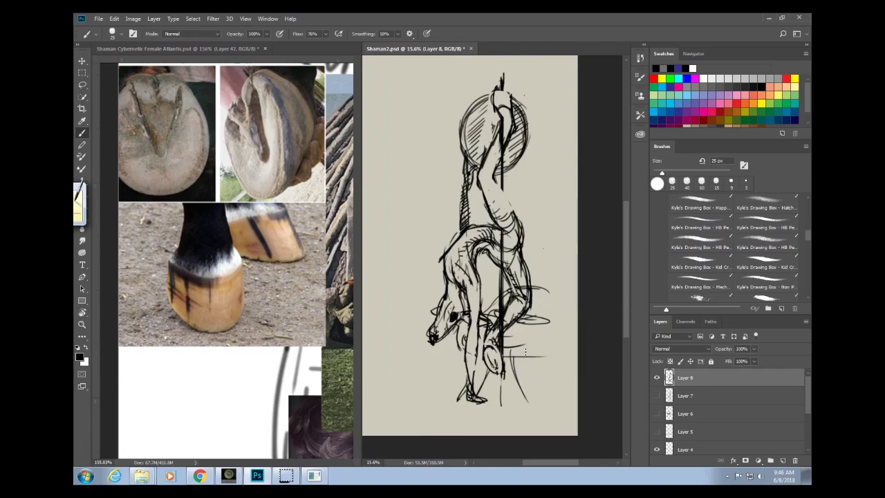
{"action": "mouse_move", "coordinate": [494, 177]}
{"action": "left_mouse_down"}
{"action": "mouse_move", "coordinate": [522, 226]}
{"action": "mouse_move", "coordinate": [504, 193]}
{"action": "left_mouse_up"}
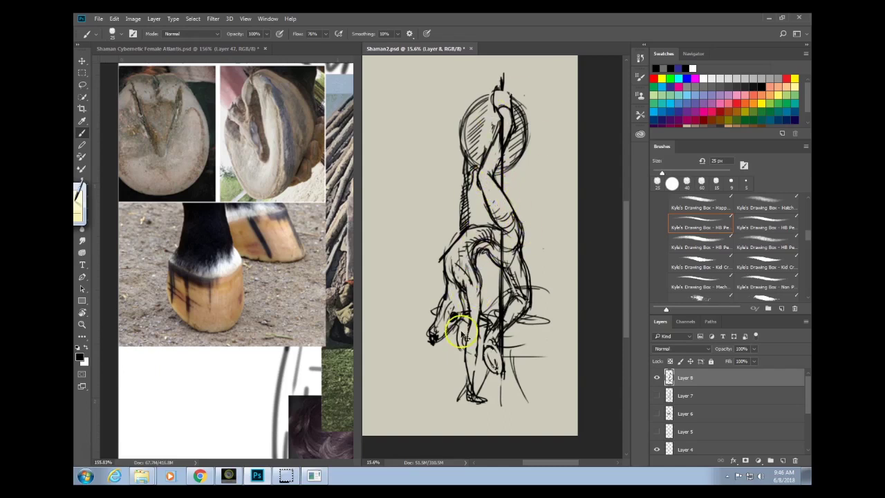
Rework the neck and forehead lines that join the animal head to the shoulder.
{"action": "scroll", "coordinate": [459, 325], "scroll_direction": "up", "scroll_amount": 1}
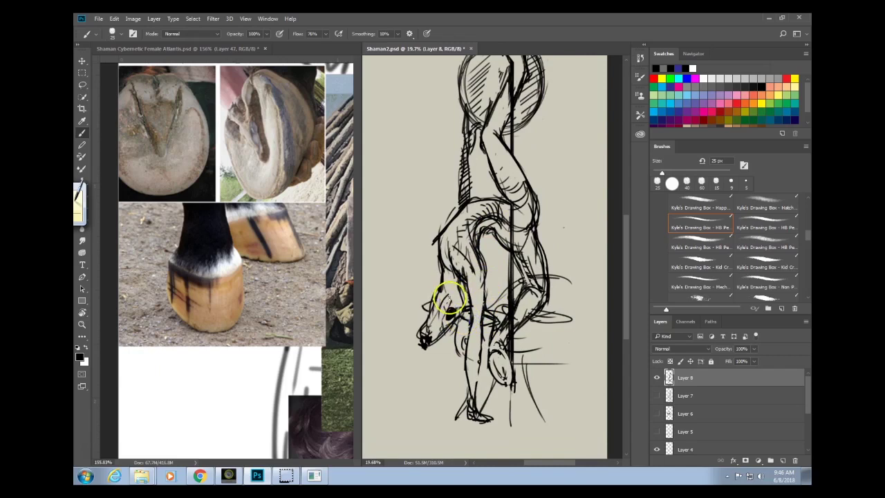
{"action": "left_click_drag", "start_coordinate": [446, 297], "coordinate": [458, 300]}
{"action": "mouse_move", "coordinate": [458, 251]}
{"action": "left_mouse_down"}
{"action": "mouse_move", "coordinate": [445, 251]}
{"action": "mouse_move", "coordinate": [454, 298]}
{"action": "left_mouse_up"}
{"action": "left_click_drag", "start_coordinate": [440, 250], "coordinate": [442, 297]}
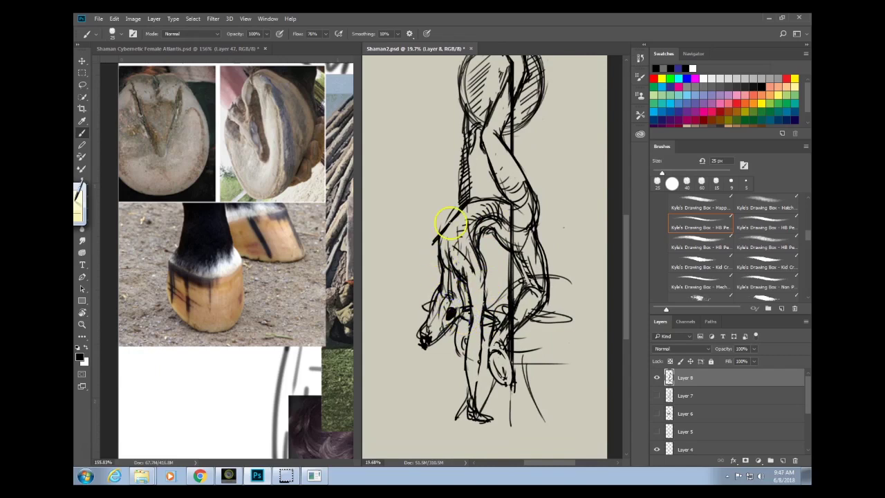
{"action": "left_click_drag", "start_coordinate": [451, 223], "coordinate": [441, 252]}
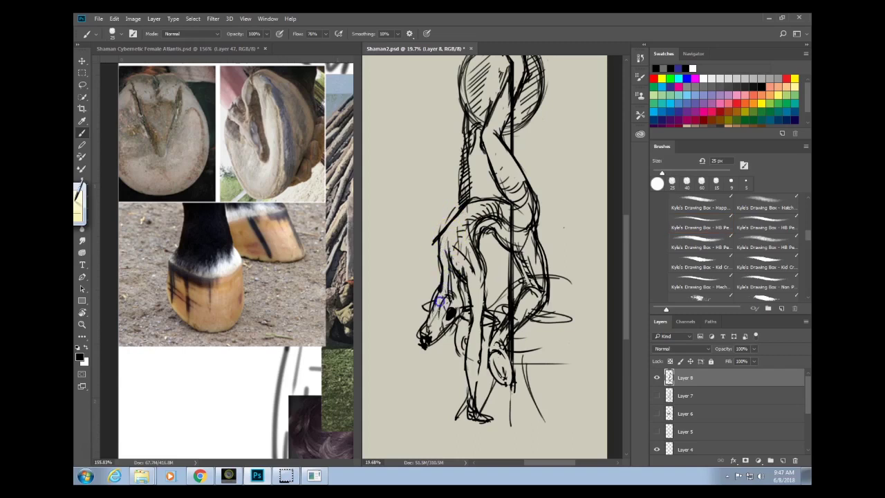
{"action": "mouse_move", "coordinate": [438, 308]}
{"action": "left_mouse_down"}
{"action": "mouse_move", "coordinate": [448, 290]}
{"action": "mouse_move", "coordinate": [439, 309]}
{"action": "mouse_move", "coordinate": [446, 269]}
{"action": "left_mouse_up"}
Hatch the gap between the arm and the pole and the background behind and below the animal head with diagonal strokes.
{"action": "mouse_move", "coordinate": [490, 232]}
{"action": "left_mouse_down"}
{"action": "mouse_move", "coordinate": [480, 260]}
{"action": "mouse_move", "coordinate": [505, 247]}
{"action": "mouse_move", "coordinate": [482, 271]}
{"action": "mouse_move", "coordinate": [514, 250]}
{"action": "mouse_move", "coordinate": [481, 291]}
{"action": "mouse_move", "coordinate": [499, 283]}
{"action": "mouse_move", "coordinate": [485, 307]}
{"action": "mouse_move", "coordinate": [510, 293]}
{"action": "mouse_move", "coordinate": [491, 315]}
{"action": "left_mouse_up"}
{"action": "mouse_move", "coordinate": [438, 241]}
{"action": "left_mouse_down"}
{"action": "mouse_move", "coordinate": [391, 292]}
{"action": "mouse_move", "coordinate": [440, 262]}
{"action": "mouse_move", "coordinate": [421, 284]}
{"action": "mouse_move", "coordinate": [401, 336]}
{"action": "mouse_move", "coordinate": [413, 319]}
{"action": "mouse_move", "coordinate": [408, 346]}
{"action": "mouse_move", "coordinate": [456, 284]}
{"action": "left_mouse_up"}
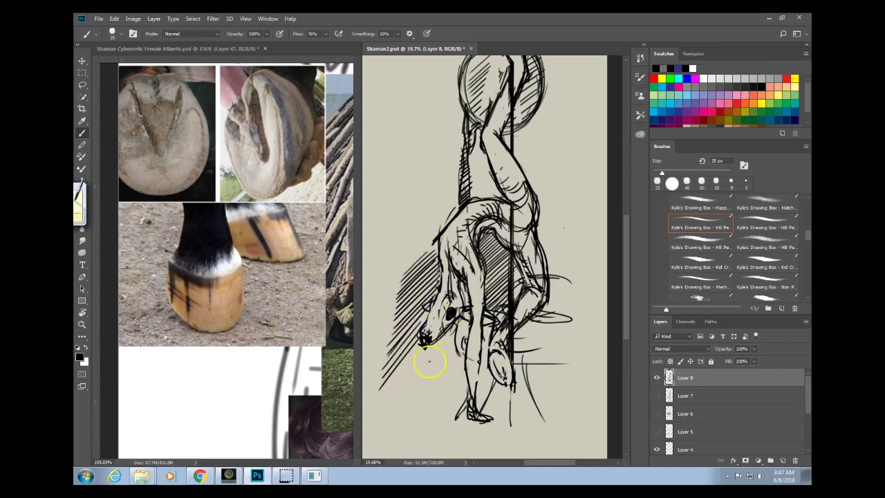
{"action": "mouse_move", "coordinate": [411, 349]}
{"action": "left_mouse_down"}
{"action": "mouse_move", "coordinate": [387, 390]}
{"action": "mouse_move", "coordinate": [449, 334]}
{"action": "mouse_move", "coordinate": [455, 338]}
{"action": "mouse_move", "coordinate": [405, 403]}
{"action": "mouse_move", "coordinate": [458, 360]}
{"action": "mouse_move", "coordinate": [469, 370]}
{"action": "mouse_move", "coordinate": [446, 403]}
{"action": "left_mouse_up"}
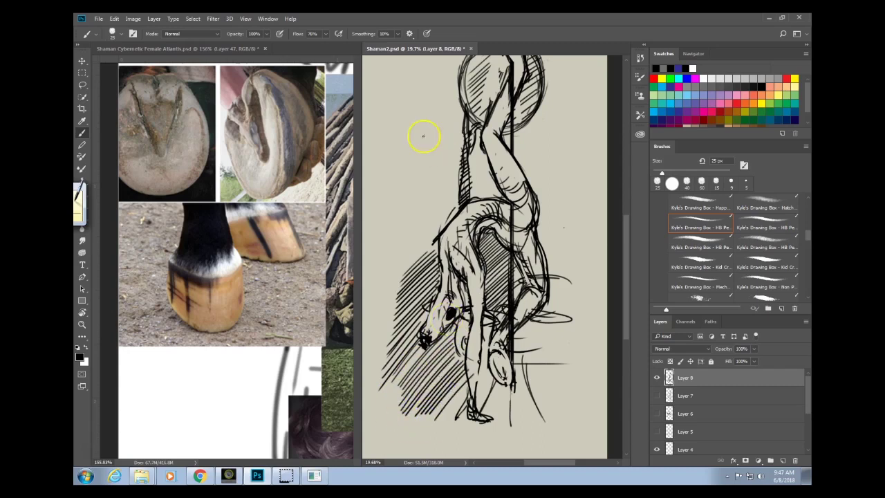
Hatch the background behind the figure's back and raised legs, undoing the last few strokes and redrawing them down toward the head.
{"action": "mouse_move", "coordinate": [448, 71]}
{"action": "left_mouse_down"}
{"action": "mouse_move", "coordinate": [412, 108]}
{"action": "mouse_move", "coordinate": [455, 102]}
{"action": "mouse_move", "coordinate": [392, 169]}
{"action": "mouse_move", "coordinate": [441, 135]}
{"action": "mouse_move", "coordinate": [383, 219]}
{"action": "mouse_move", "coordinate": [464, 162]}
{"action": "mouse_move", "coordinate": [370, 275]}
{"action": "mouse_move", "coordinate": [458, 201]}
{"action": "mouse_move", "coordinate": [384, 289]}
{"action": "mouse_move", "coordinate": [366, 326]}
{"action": "mouse_move", "coordinate": [484, 134]}
{"action": "left_mouse_up"}
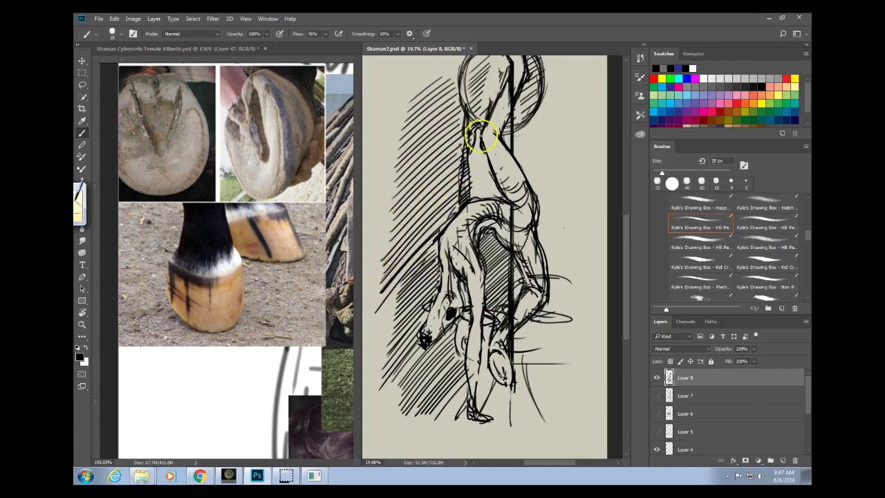
{"action": "key", "text": "ctrl+alt+z"}
{"action": "key", "text": "ctrl+alt+z"}
{"action": "key", "text": "ctrl+alt+z"}
{"action": "key", "text": "ctrl+alt+z"}
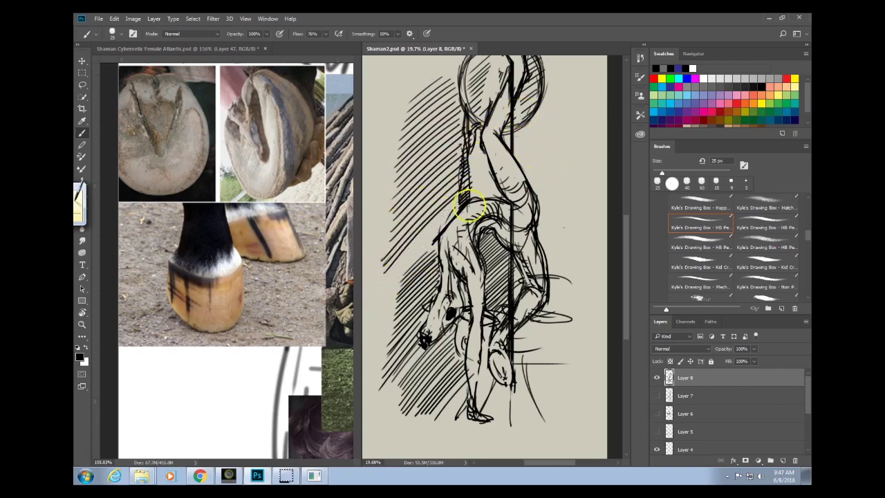
{"action": "mouse_move", "coordinate": [466, 204]}
{"action": "left_mouse_down"}
{"action": "mouse_move", "coordinate": [405, 256]}
{"action": "mouse_move", "coordinate": [389, 278]}
{"action": "mouse_move", "coordinate": [430, 237]}
{"action": "mouse_move", "coordinate": [364, 323]}
{"action": "left_mouse_up"}
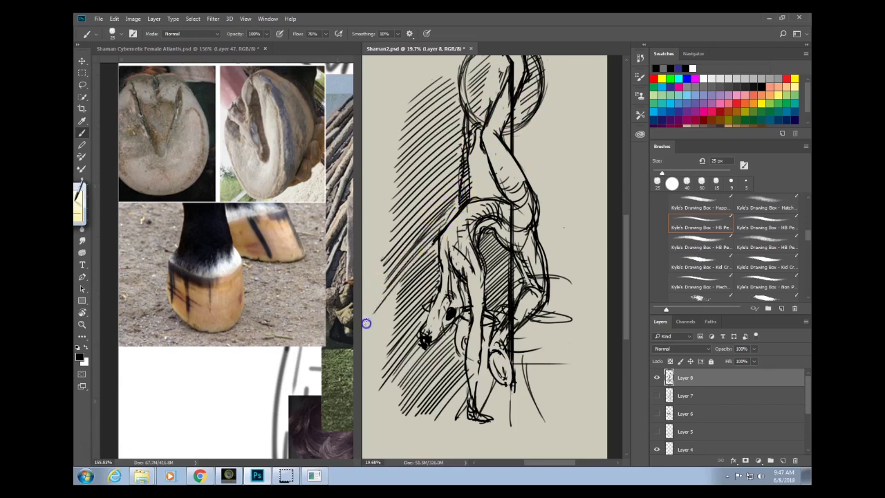
Hatch the gap between the raised legs and fill the background on the pole's other side down to the ground with diagonal strokes.
{"action": "left_click_drag", "start_coordinate": [471, 129], "coordinate": [483, 130]}
{"action": "mouse_move", "coordinate": [468, 164]}
{"action": "left_mouse_down"}
{"action": "mouse_move", "coordinate": [464, 181]}
{"action": "mouse_move", "coordinate": [477, 173]}
{"action": "mouse_move", "coordinate": [467, 197]}
{"action": "mouse_move", "coordinate": [499, 188]}
{"action": "mouse_move", "coordinate": [485, 203]}
{"action": "left_mouse_up"}
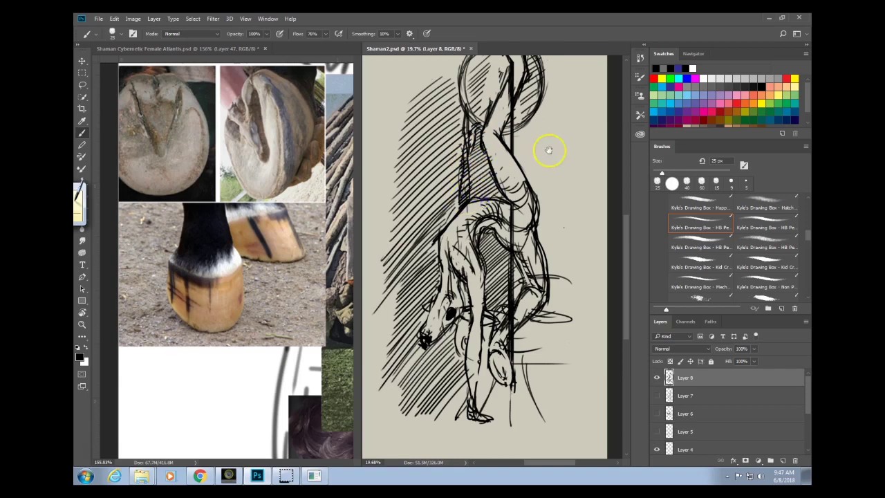
{"action": "left_click_drag", "start_coordinate": [489, 247], "coordinate": [417, 298]}
{"action": "mouse_move", "coordinate": [462, 89]}
{"action": "left_mouse_down"}
{"action": "mouse_move", "coordinate": [491, 70]}
{"action": "mouse_move", "coordinate": [499, 76]}
{"action": "mouse_move", "coordinate": [463, 103]}
{"action": "mouse_move", "coordinate": [473, 109]}
{"action": "mouse_move", "coordinate": [442, 163]}
{"action": "mouse_move", "coordinate": [460, 170]}
{"action": "mouse_move", "coordinate": [433, 201]}
{"action": "mouse_move", "coordinate": [438, 218]}
{"action": "mouse_move", "coordinate": [520, 179]}
{"action": "mouse_move", "coordinate": [442, 255]}
{"action": "mouse_move", "coordinate": [457, 275]}
{"action": "mouse_move", "coordinate": [447, 291]}
{"action": "mouse_move", "coordinate": [524, 262]}
{"action": "mouse_move", "coordinate": [471, 313]}
{"action": "left_mouse_up"}
{"action": "mouse_move", "coordinate": [534, 299]}
{"action": "left_mouse_down"}
{"action": "mouse_move", "coordinate": [455, 379]}
{"action": "mouse_move", "coordinate": [530, 346]}
{"action": "mouse_move", "coordinate": [439, 421]}
{"action": "mouse_move", "coordinate": [502, 395]}
{"action": "mouse_move", "coordinate": [462, 441]}
{"action": "left_mouse_up"}
{"action": "left_click_drag", "start_coordinate": [534, 391], "coordinate": [478, 449]}
{"action": "left_click_drag", "start_coordinate": [553, 364], "coordinate": [588, 267]}
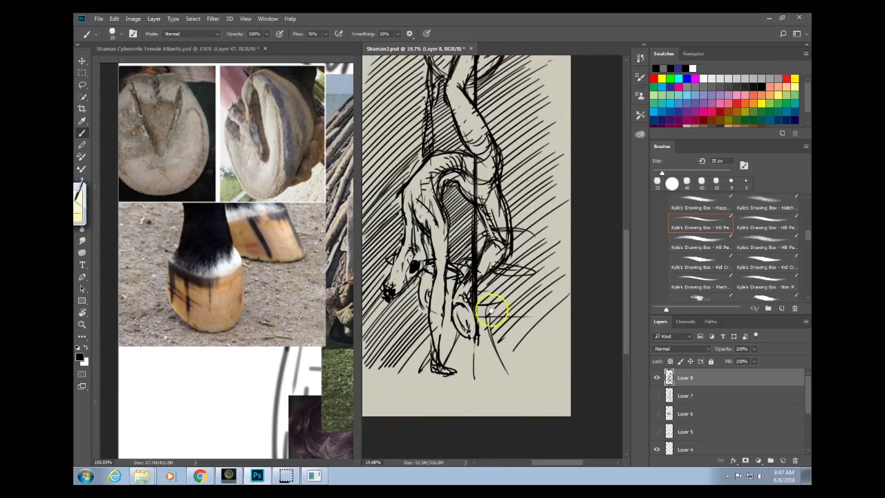
{"action": "mouse_move", "coordinate": [458, 335]}
{"action": "left_mouse_down"}
{"action": "mouse_move", "coordinate": [450, 362]}
{"action": "mouse_move", "coordinate": [489, 355]}
{"action": "mouse_move", "coordinate": [493, 383]}
{"action": "mouse_move", "coordinate": [549, 311]}
{"action": "left_mouse_up"}
Erase the pole line where it crosses the raised leg.
{"action": "scroll", "coordinate": [510, 340], "scroll_direction": "down", "scroll_amount": 2}
{"action": "scroll", "coordinate": [510, 340], "scroll_direction": "down", "scroll_amount": 2}
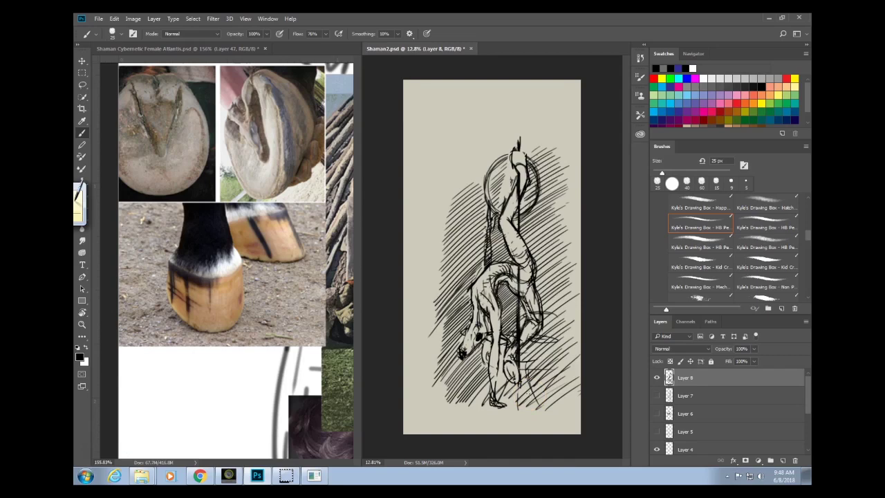
{"action": "mouse_move", "coordinate": [518, 259]}
{"action": "left_mouse_down"}
{"action": "mouse_move", "coordinate": [514, 244]}
{"action": "mouse_move", "coordinate": [523, 268]}
{"action": "left_mouse_up"}
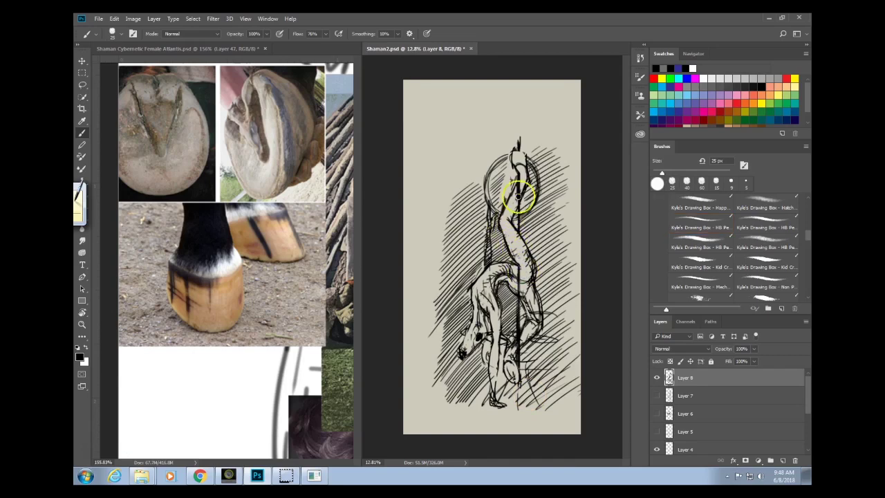
Thicken the pole line from the figure's bent back down to the ground and block in the dark curved support beside its base.
{"action": "left_click_drag", "start_coordinate": [518, 197], "coordinate": [505, 206]}
{"action": "left_click_drag", "start_coordinate": [516, 265], "coordinate": [518, 334]}
{"action": "left_click_drag", "start_coordinate": [517, 271], "coordinate": [517, 329]}
{"action": "left_click_drag", "start_coordinate": [517, 285], "coordinate": [517, 365]}
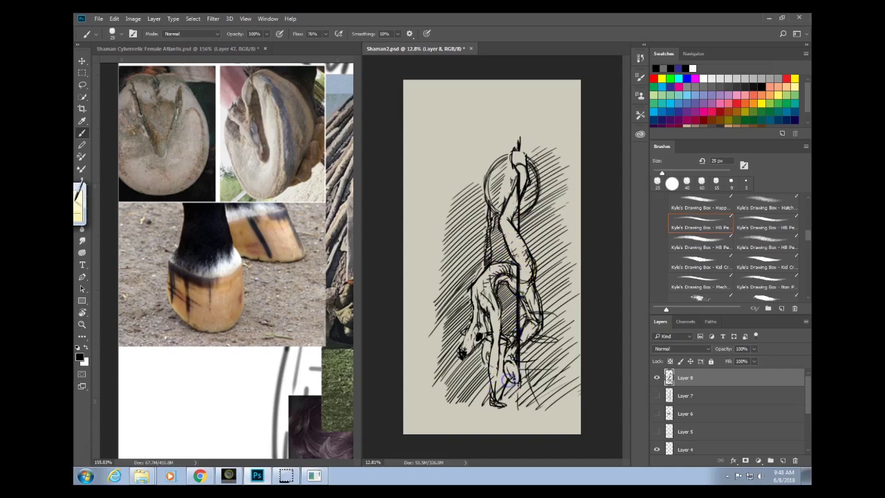
{"action": "mouse_move", "coordinate": [517, 395]}
{"action": "left_mouse_down"}
{"action": "mouse_move", "coordinate": [526, 366]}
{"action": "mouse_move", "coordinate": [540, 408]}
{"action": "mouse_move", "coordinate": [526, 365]}
{"action": "left_mouse_up"}
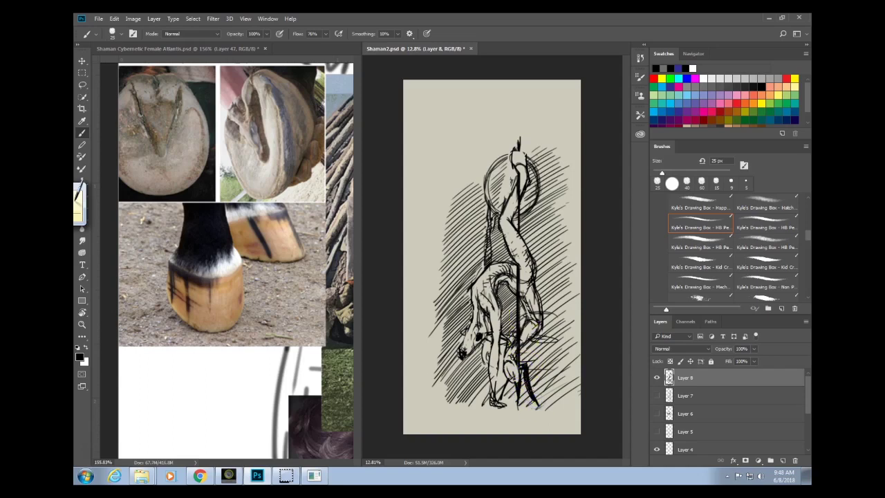
Consult the shaman drum photo on the reference board and draw a small ringed centre mark on the sketch's drum, reinforcing its upper rim.
{"action": "left_click_drag", "start_coordinate": [294, 266], "coordinate": [236, 190]}
{"action": "scroll", "coordinate": [236, 189], "scroll_direction": "up", "scroll_amount": 5}
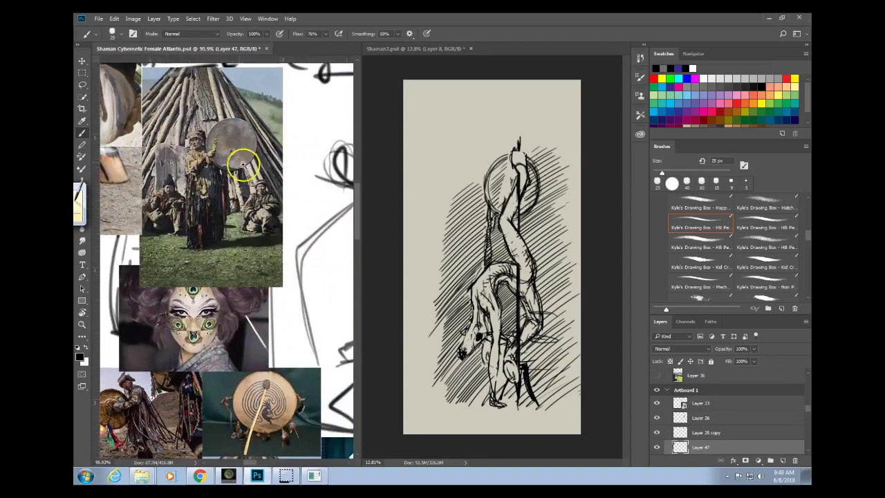
{"action": "scroll", "coordinate": [237, 168], "scroll_direction": "up", "scroll_amount": 2}
{"action": "left_click", "coordinate": [498, 188]}
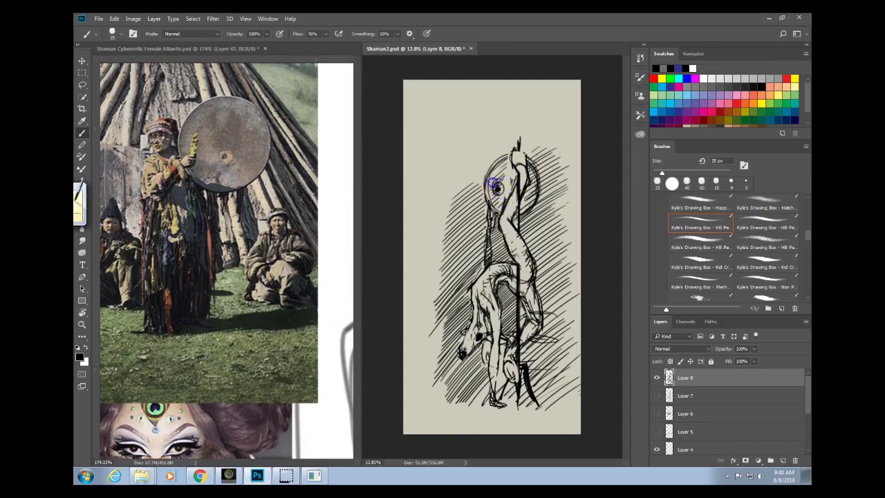
{"action": "left_click", "coordinate": [267, 308]}
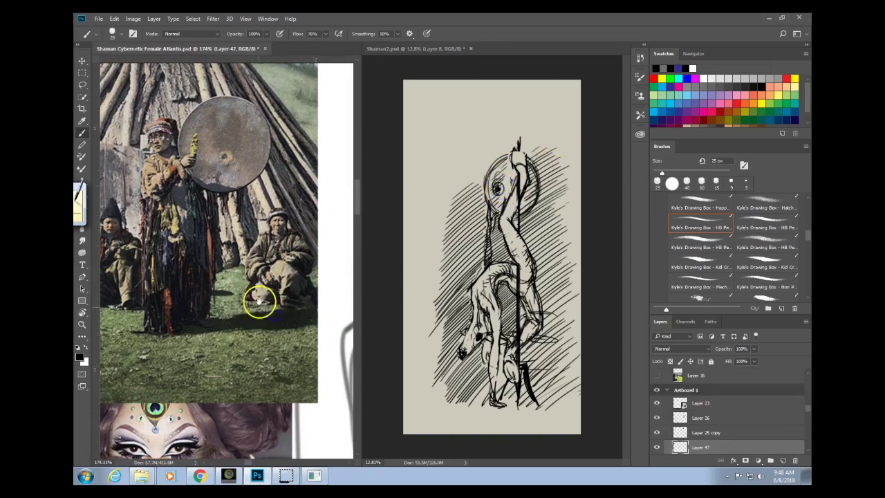
{"action": "left_click", "coordinate": [508, 156]}
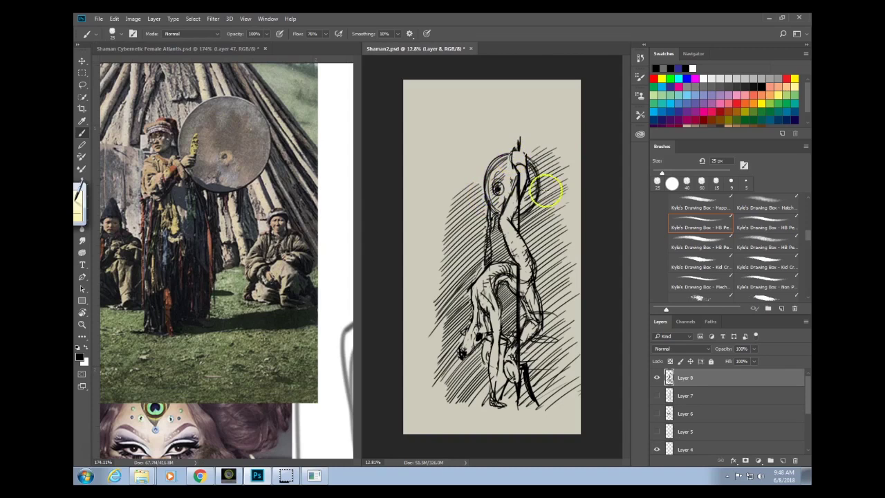
Browse the reference board and examine the labyrinth-patterned drum with fur and feather ornaments hanging from its rim.
{"action": "left_click", "coordinate": [290, 322]}
{"action": "left_click_drag", "start_coordinate": [332, 332], "coordinate": [182, 356]}
{"action": "left_click_drag", "start_coordinate": [274, 269], "coordinate": [247, 272]}
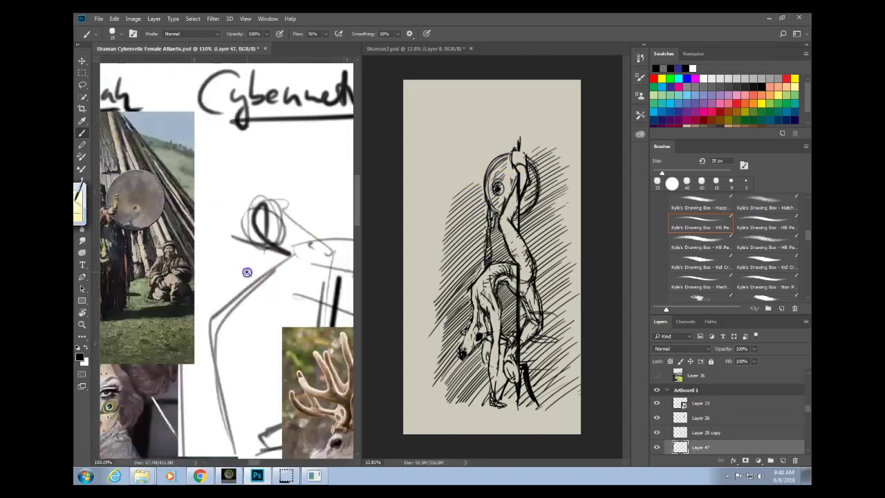
{"action": "left_click_drag", "start_coordinate": [302, 391], "coordinate": [148, 420]}
{"action": "left_click_drag", "start_coordinate": [249, 347], "coordinate": [160, 396]}
{"action": "left_click_drag", "start_coordinate": [291, 345], "coordinate": [242, 343]}
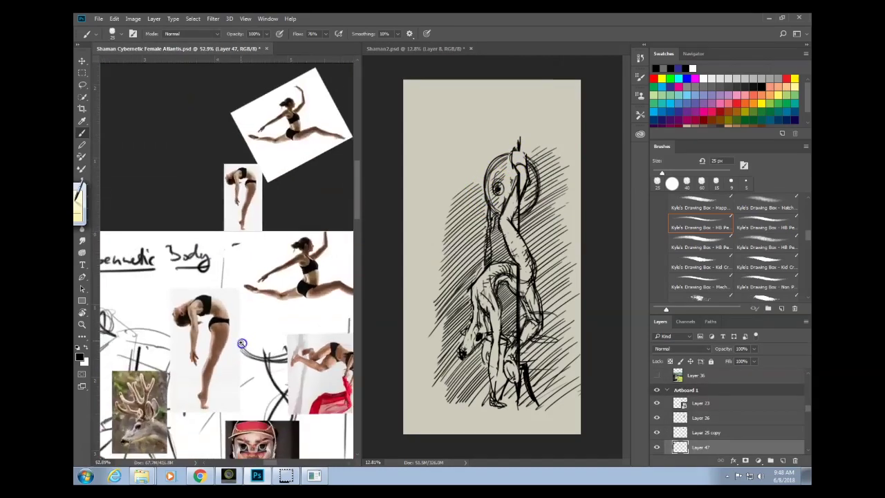
{"action": "left_click_drag", "start_coordinate": [284, 401], "coordinate": [282, 164]}
{"action": "left_click_drag", "start_coordinate": [289, 334], "coordinate": [119, 387]}
{"action": "left_click_drag", "start_coordinate": [290, 312], "coordinate": [175, 338]}
{"action": "left_click_drag", "start_coordinate": [275, 371], "coordinate": [340, 300]}
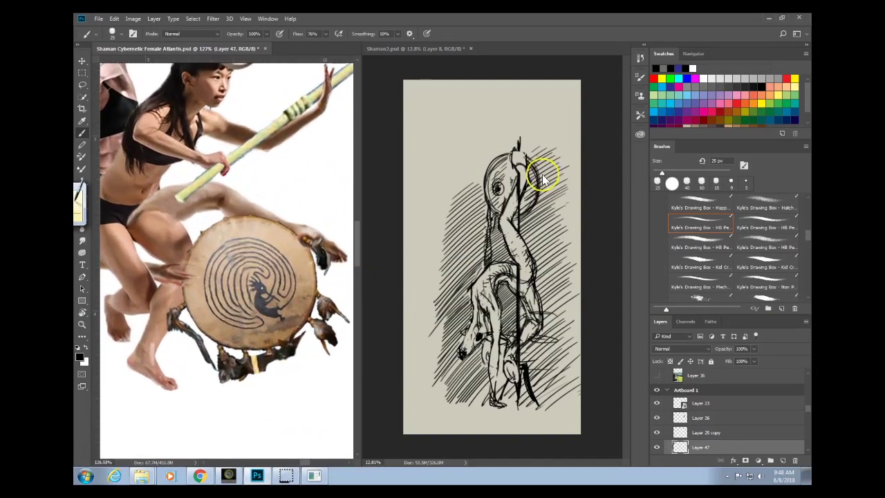
Draw hanging feather-like ornaments on both sides of the drum's rim and a smaller one below it.
{"action": "left_click", "coordinate": [561, 163]}
{"action": "scroll", "coordinate": [574, 159], "scroll_direction": "up", "scroll_amount": 3}
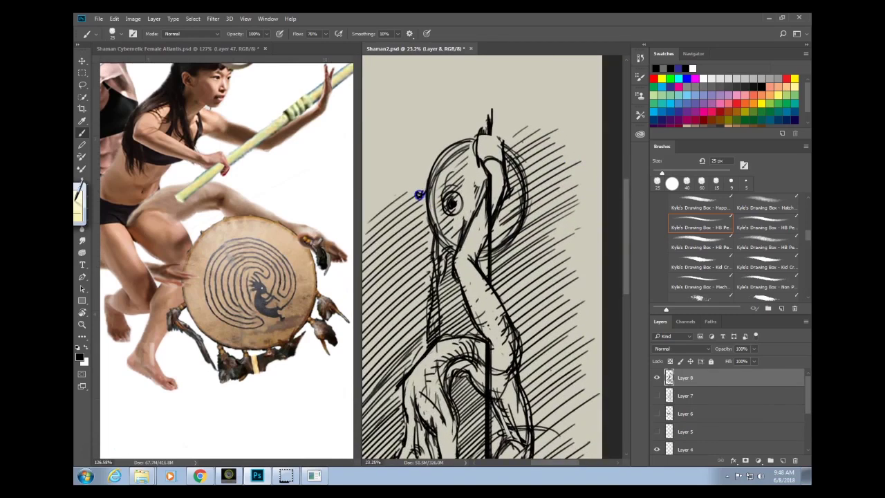
{"action": "mouse_move", "coordinate": [419, 195]}
{"action": "left_mouse_down"}
{"action": "mouse_move", "coordinate": [405, 198]}
{"action": "mouse_move", "coordinate": [414, 208]}
{"action": "left_mouse_up"}
{"action": "mouse_move", "coordinate": [398, 257]}
{"action": "left_mouse_down"}
{"action": "mouse_move", "coordinate": [420, 191]}
{"action": "mouse_move", "coordinate": [423, 238]}
{"action": "left_mouse_up"}
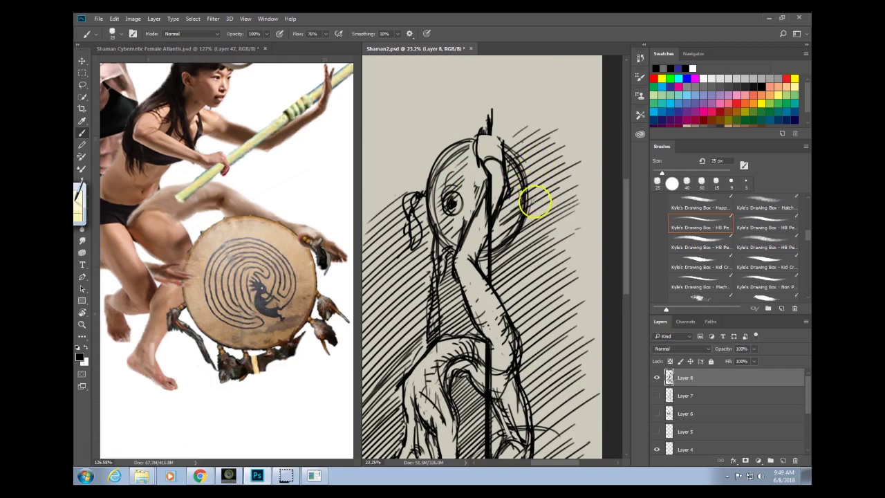
{"action": "left_click", "coordinate": [535, 201]}
{"action": "mouse_move", "coordinate": [544, 203]}
{"action": "left_mouse_down"}
{"action": "mouse_move", "coordinate": [523, 217]}
{"action": "mouse_move", "coordinate": [537, 217]}
{"action": "mouse_move", "coordinate": [547, 241]}
{"action": "left_mouse_up"}
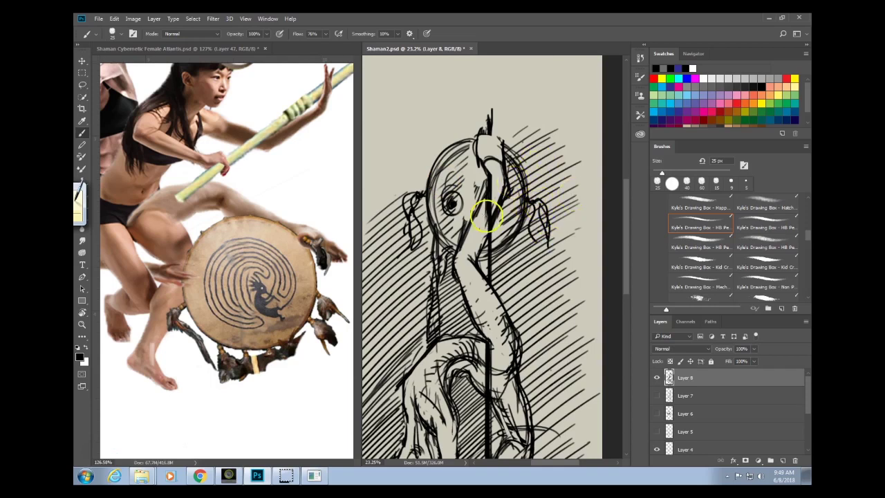
{"action": "left_click", "coordinate": [509, 245]}
{"action": "left_click_drag", "start_coordinate": [509, 268], "coordinate": [513, 263]}
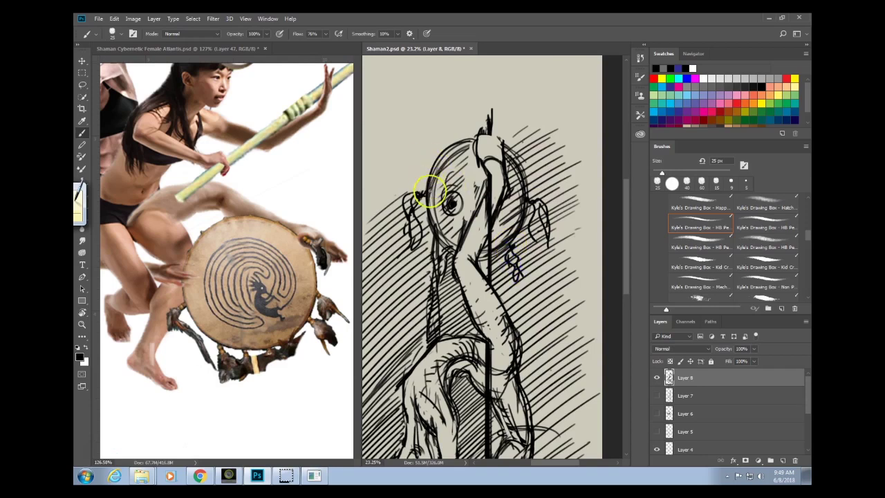
Add another curled ornament at the drum's upper edge and darken the rim up to the raised foot.
{"action": "mouse_move", "coordinate": [448, 149]}
{"action": "left_mouse_down"}
{"action": "mouse_move", "coordinate": [428, 184]}
{"action": "mouse_move", "coordinate": [463, 148]}
{"action": "mouse_move", "coordinate": [441, 153]}
{"action": "mouse_move", "coordinate": [409, 187]}
{"action": "left_mouse_up"}
{"action": "mouse_move", "coordinate": [486, 247]}
{"action": "left_mouse_down"}
{"action": "mouse_move", "coordinate": [578, 201]}
{"action": "mouse_move", "coordinate": [514, 244]}
{"action": "mouse_move", "coordinate": [519, 265]}
{"action": "mouse_move", "coordinate": [507, 252]}
{"action": "left_mouse_up"}
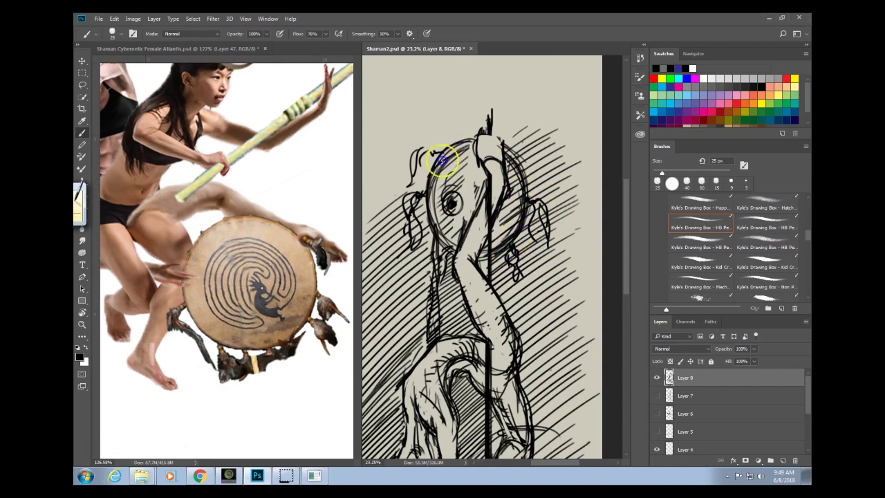
{"action": "left_click_drag", "start_coordinate": [443, 160], "coordinate": [425, 234]}
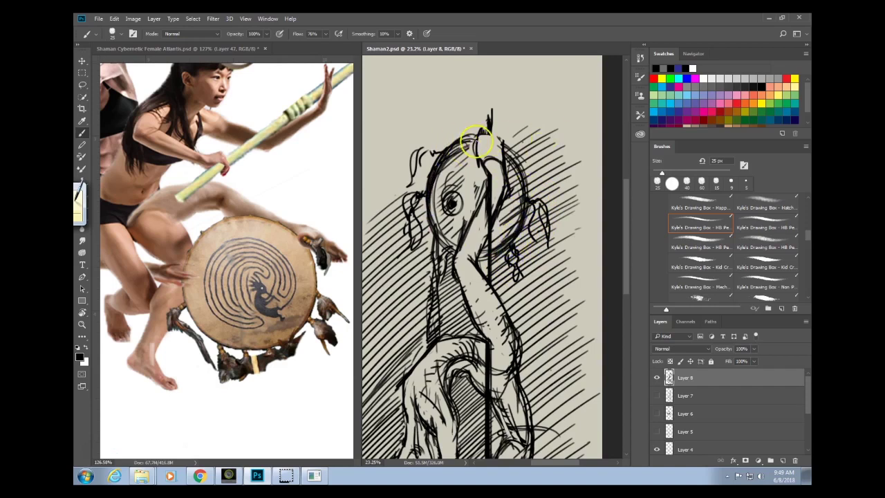
{"action": "mouse_move", "coordinate": [476, 142]}
{"action": "left_mouse_down"}
{"action": "mouse_move", "coordinate": [464, 129]}
{"action": "mouse_move", "coordinate": [474, 135]}
{"action": "left_mouse_up"}
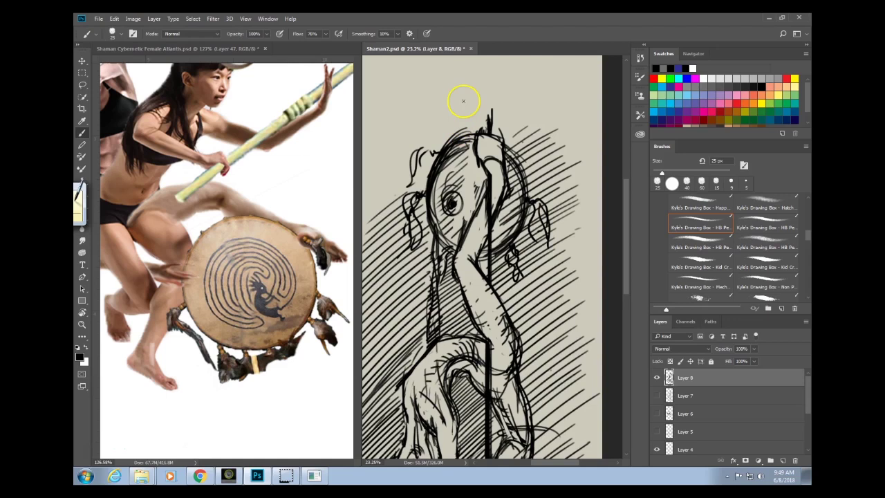
Lighten the drum's heavy rim with the eraser and redraw its outline and side ornaments with looser strokes.
{"action": "mouse_move", "coordinate": [437, 210]}
{"action": "left_mouse_down"}
{"action": "mouse_move", "coordinate": [431, 176]}
{"action": "mouse_move", "coordinate": [457, 149]}
{"action": "mouse_move", "coordinate": [436, 204]}
{"action": "left_mouse_up"}
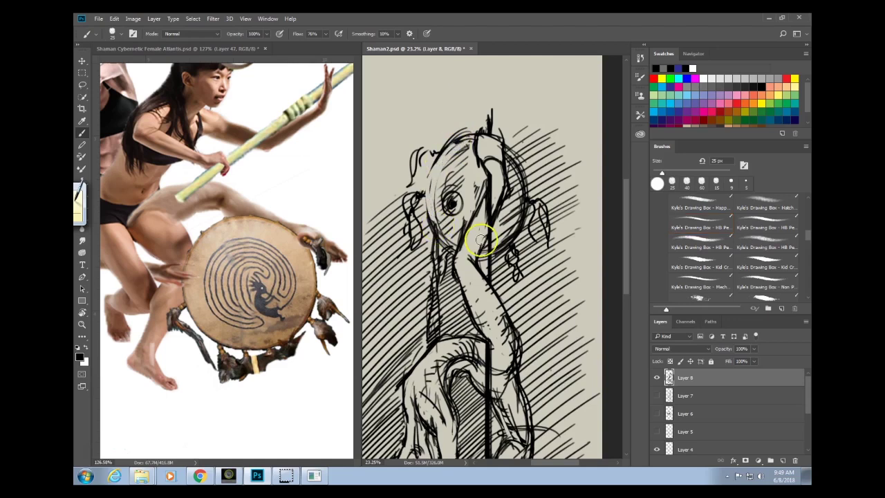
{"action": "mouse_move", "coordinate": [463, 137]}
{"action": "left_mouse_down"}
{"action": "mouse_move", "coordinate": [445, 190]}
{"action": "mouse_move", "coordinate": [421, 224]}
{"action": "left_mouse_up"}
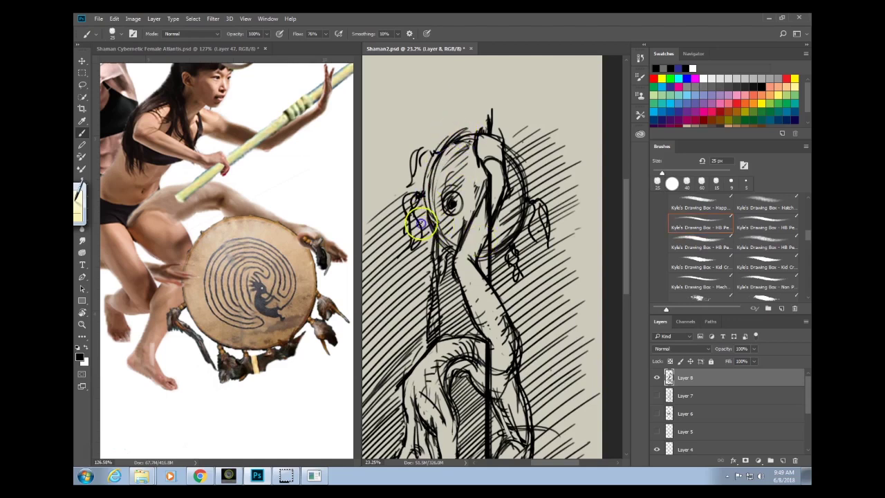
{"action": "left_click_drag", "start_coordinate": [424, 186], "coordinate": [438, 238]}
{"action": "left_click_drag", "start_coordinate": [423, 153], "coordinate": [421, 195]}
{"action": "left_click_drag", "start_coordinate": [419, 196], "coordinate": [415, 247]}
{"action": "left_click_drag", "start_coordinate": [509, 136], "coordinate": [533, 174]}
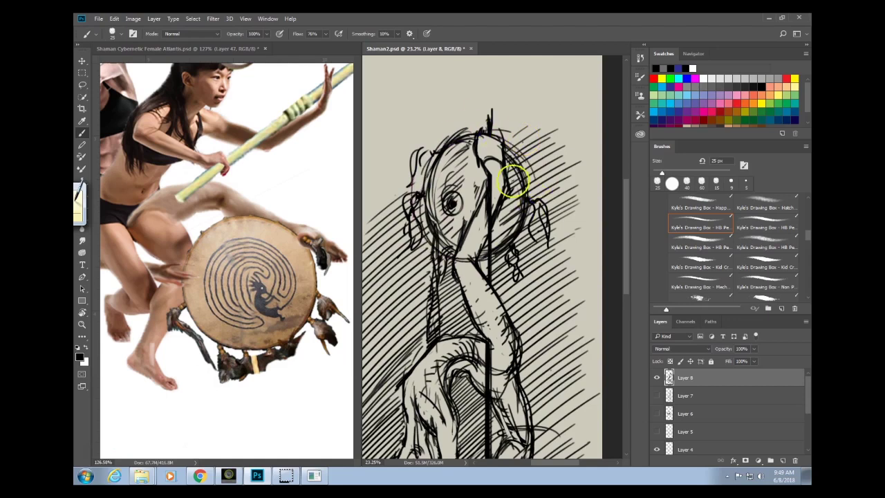
Check the whole figure, then examine the hoof, shaman costume and drum photos on the reference board.
{"action": "left_click_drag", "start_coordinate": [514, 297], "coordinate": [553, 278]}
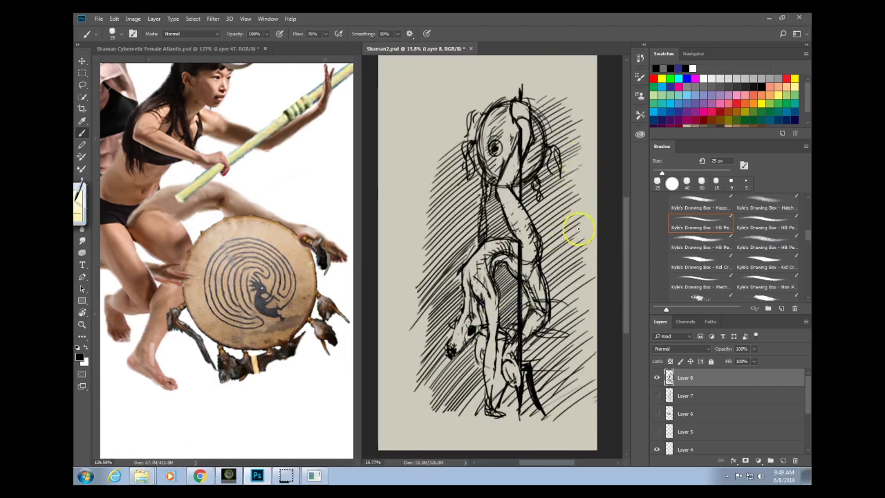
{"action": "left_click", "coordinate": [290, 286]}
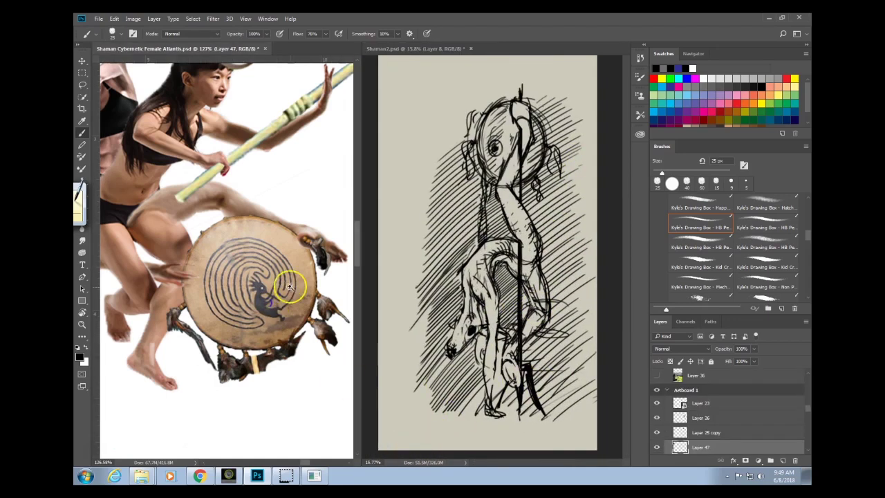
{"action": "left_click_drag", "start_coordinate": [290, 287], "coordinate": [244, 315]}
{"action": "left_click_drag", "start_coordinate": [184, 302], "coordinate": [355, 305]}
{"action": "left_click_drag", "start_coordinate": [261, 232], "coordinate": [391, 286]}
{"action": "left_click_drag", "start_coordinate": [202, 317], "coordinate": [319, 322]}
{"action": "scroll", "coordinate": [289, 309], "scroll_direction": "up", "scroll_amount": 6}
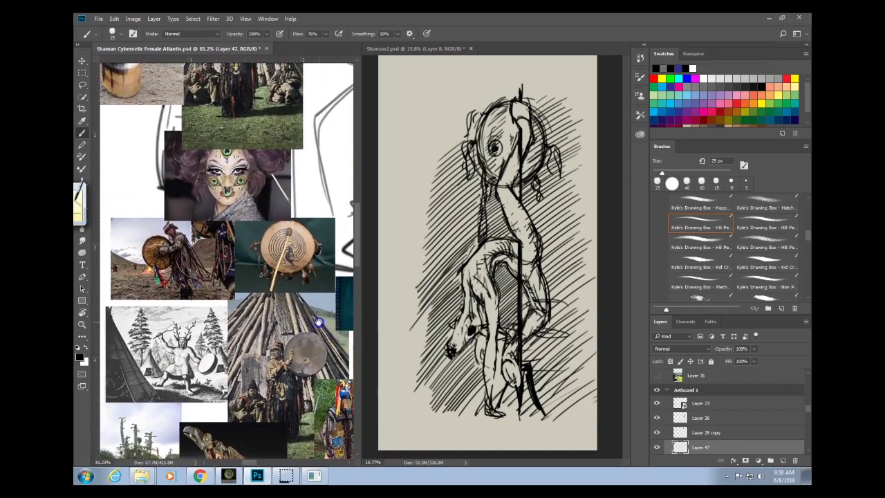
{"action": "scroll", "coordinate": [298, 305], "scroll_direction": "up", "scroll_amount": 3}
{"action": "scroll", "coordinate": [304, 321], "scroll_direction": "left", "scroll_amount": 2}
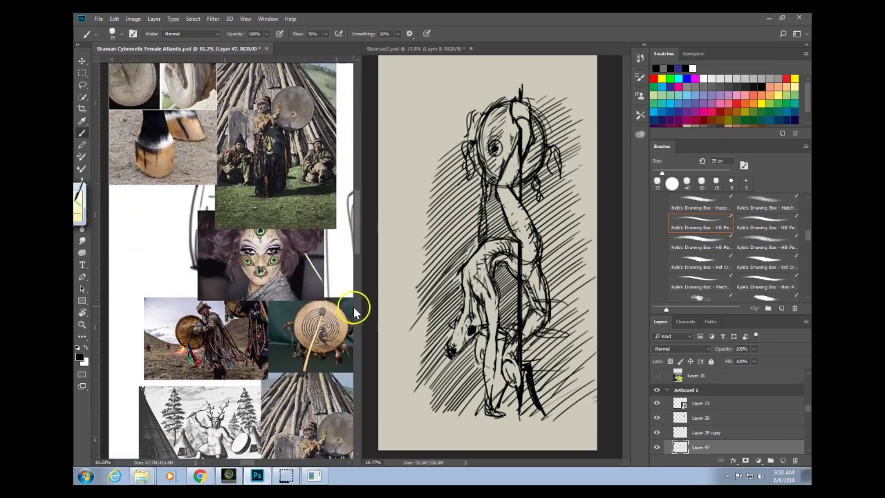
{"action": "left_click_drag", "start_coordinate": [313, 199], "coordinate": [299, 261]}
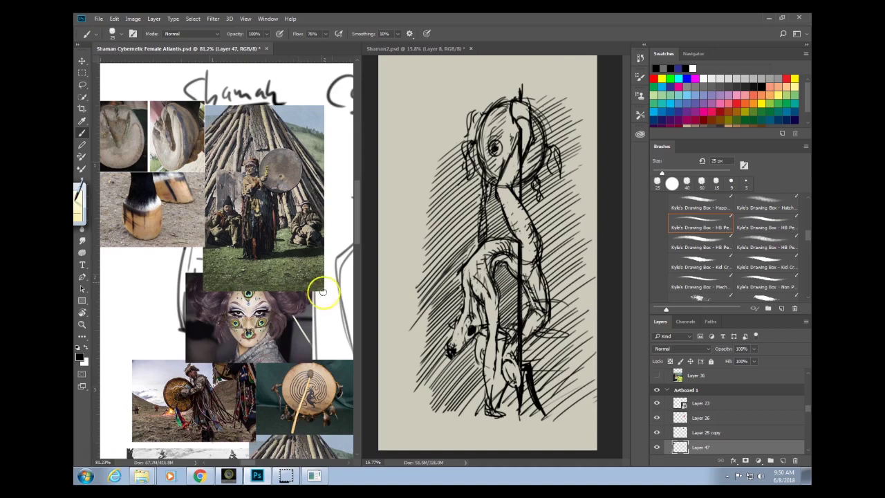
Erase the dark strokes inside the thin raised limb below the drum and redraw its outline from the ornament down to the back.
{"action": "left_click", "coordinate": [584, 311]}
{"action": "left_click_drag", "start_coordinate": [560, 323], "coordinate": [513, 282]}
{"action": "mouse_move", "coordinate": [446, 130]}
{"action": "left_mouse_down"}
{"action": "mouse_move", "coordinate": [473, 118]}
{"action": "mouse_move", "coordinate": [433, 138]}
{"action": "mouse_move", "coordinate": [442, 148]}
{"action": "mouse_move", "coordinate": [436, 233]}
{"action": "left_mouse_up"}
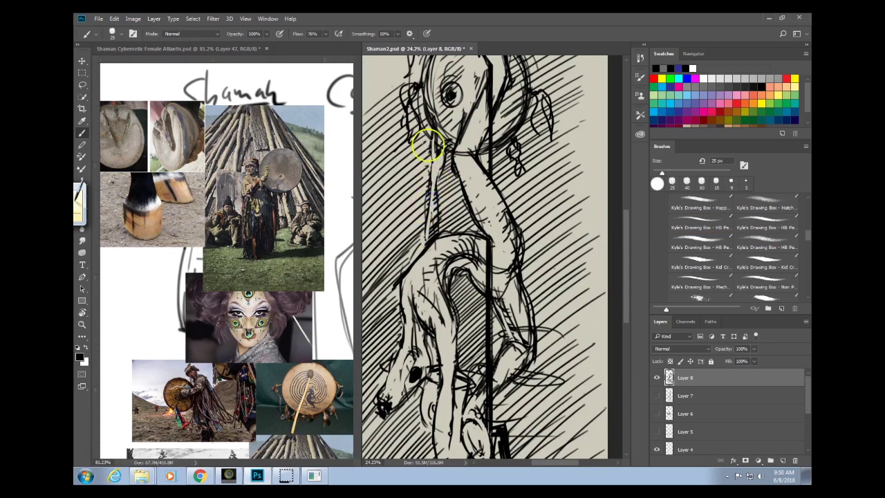
{"action": "left_click_drag", "start_coordinate": [429, 145], "coordinate": [435, 165]}
{"action": "mouse_move", "coordinate": [419, 123]}
{"action": "left_mouse_down"}
{"action": "mouse_move", "coordinate": [437, 171]}
{"action": "mouse_move", "coordinate": [429, 205]}
{"action": "left_mouse_up"}
{"action": "mouse_move", "coordinate": [437, 171]}
{"action": "left_mouse_down"}
{"action": "mouse_move", "coordinate": [435, 244]}
{"action": "mouse_move", "coordinate": [432, 197]}
{"action": "left_mouse_up"}
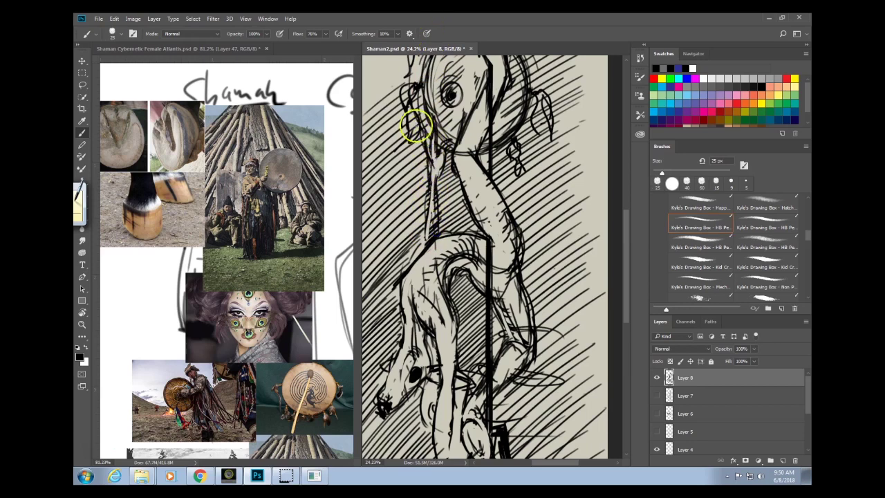
{"action": "left_click_drag", "start_coordinate": [418, 124], "coordinate": [427, 137]}
{"action": "mouse_move", "coordinate": [433, 224]}
{"action": "left_mouse_down"}
{"action": "mouse_move", "coordinate": [430, 233]}
{"action": "mouse_move", "coordinate": [424, 103]}
{"action": "left_mouse_up"}
{"action": "scroll", "coordinate": [523, 276], "scroll_direction": "down", "scroll_amount": 3}
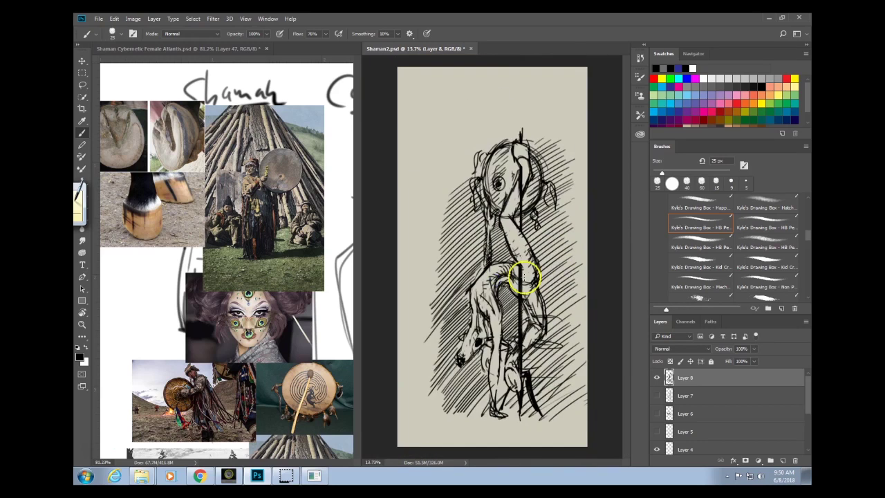
Touch up the raised leg where the pole passes behind it and reinforce the lines around the oval form at the pole's base.
{"action": "scroll", "coordinate": [555, 204], "scroll_direction": "up", "scroll_amount": 2}
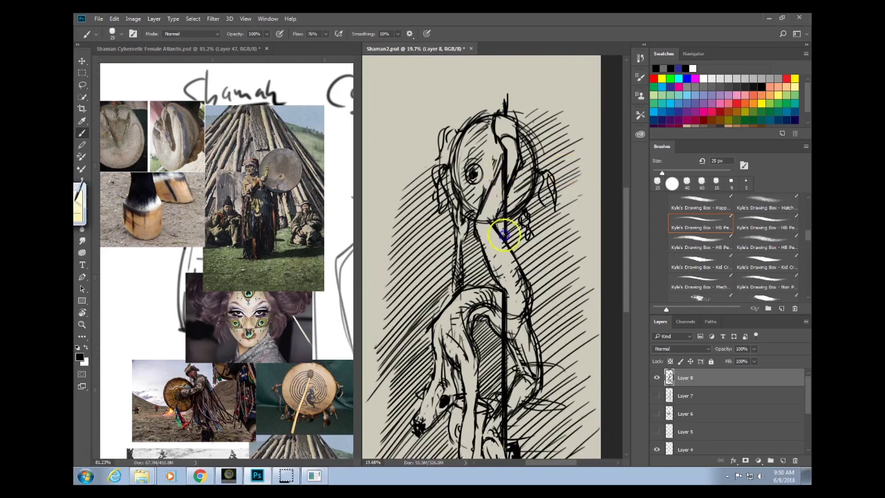
{"action": "mouse_move", "coordinate": [502, 237]}
{"action": "left_mouse_down"}
{"action": "mouse_move", "coordinate": [502, 181]}
{"action": "mouse_move", "coordinate": [502, 228]}
{"action": "left_mouse_up"}
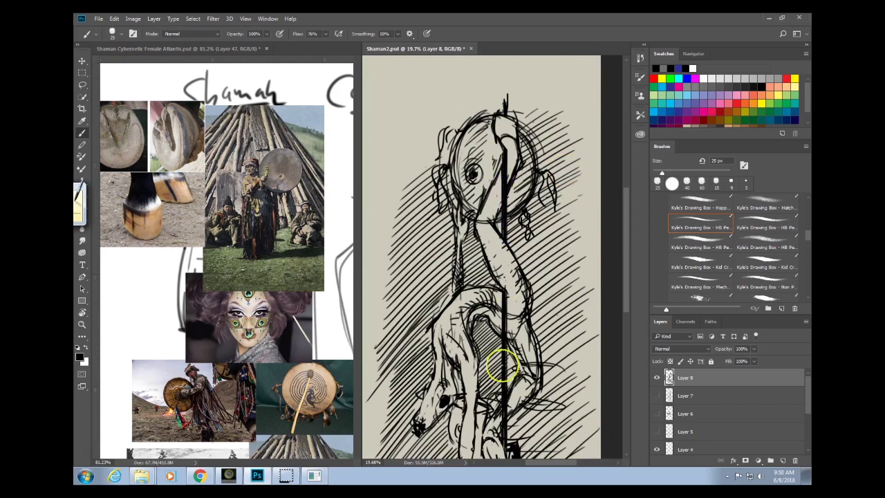
{"action": "left_click_drag", "start_coordinate": [525, 309], "coordinate": [519, 122]}
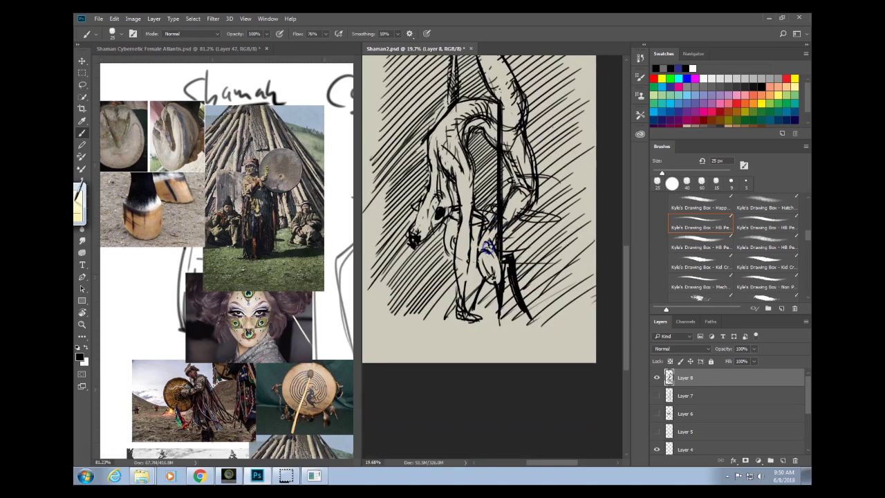
{"action": "left_click_drag", "start_coordinate": [484, 252], "coordinate": [499, 282]}
{"action": "left_click_drag", "start_coordinate": [550, 258], "coordinate": [580, 266]}
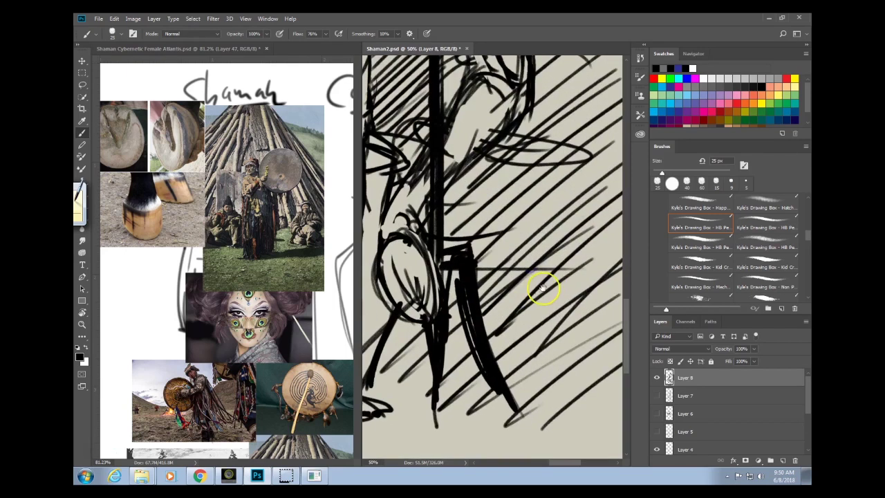
{"action": "left_click_drag", "start_coordinate": [547, 291], "coordinate": [493, 294]}
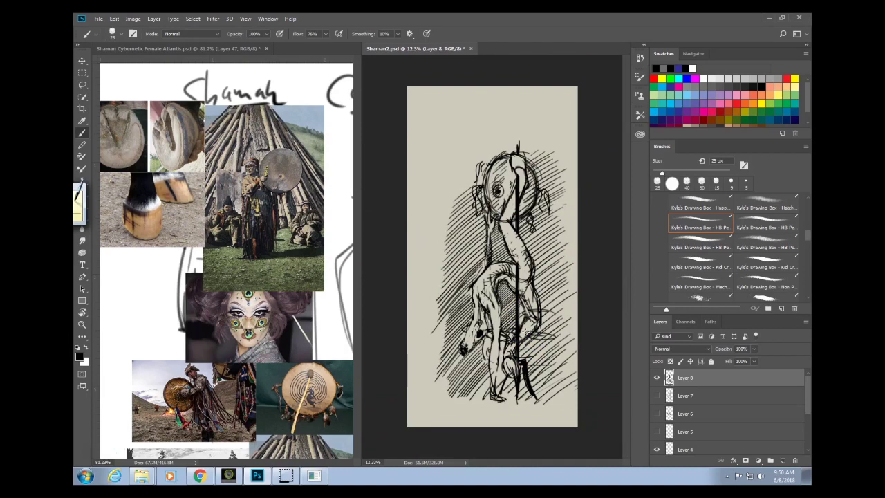
Refine the contour of the figure's bent back and the animal head, cleaning the hatching along their edges.
{"action": "mouse_move", "coordinate": [550, 338]}
{"action": "left_mouse_down"}
{"action": "mouse_move", "coordinate": [530, 340]}
{"action": "mouse_move", "coordinate": [573, 316]}
{"action": "mouse_move", "coordinate": [589, 291]}
{"action": "left_mouse_up"}
{"action": "left_click_drag", "start_coordinate": [476, 187], "coordinate": [455, 200]}
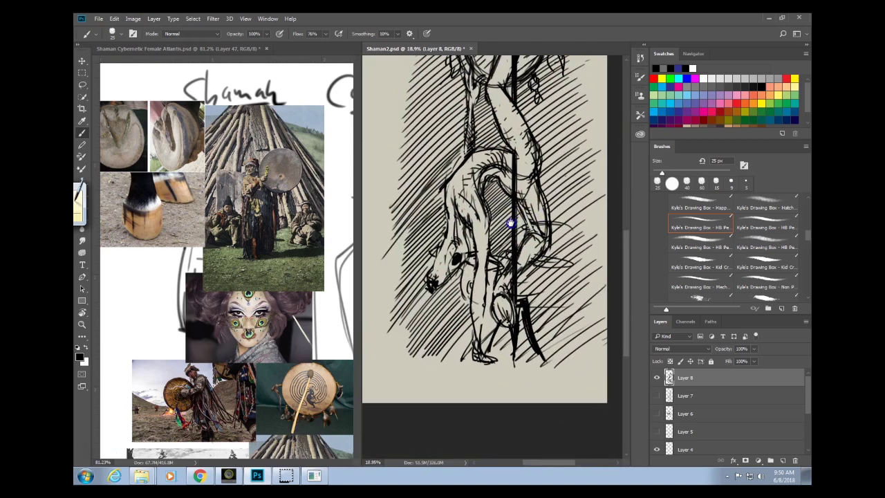
{"action": "mouse_move", "coordinate": [469, 143]}
{"action": "left_mouse_down"}
{"action": "mouse_move", "coordinate": [467, 119]}
{"action": "mouse_move", "coordinate": [468, 145]}
{"action": "mouse_move", "coordinate": [451, 176]}
{"action": "mouse_move", "coordinate": [466, 153]}
{"action": "mouse_move", "coordinate": [468, 68]}
{"action": "mouse_move", "coordinate": [450, 170]}
{"action": "left_mouse_up"}
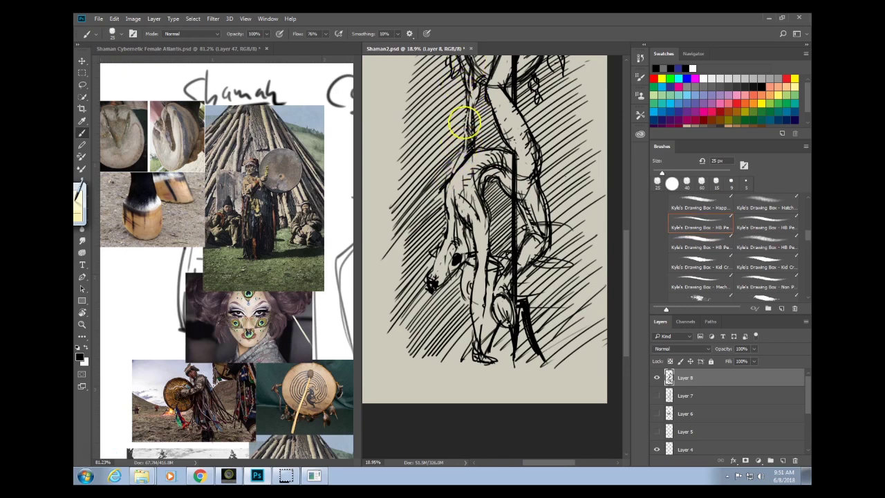
{"action": "mouse_move", "coordinate": [445, 206]}
{"action": "left_mouse_down"}
{"action": "mouse_move", "coordinate": [442, 268]}
{"action": "mouse_move", "coordinate": [454, 243]}
{"action": "mouse_move", "coordinate": [445, 251]}
{"action": "mouse_move", "coordinate": [441, 283]}
{"action": "left_mouse_up"}
{"action": "mouse_move", "coordinate": [437, 250]}
{"action": "left_mouse_down"}
{"action": "mouse_move", "coordinate": [427, 283]}
{"action": "mouse_move", "coordinate": [434, 228]}
{"action": "mouse_move", "coordinate": [443, 251]}
{"action": "mouse_move", "coordinate": [429, 283]}
{"action": "mouse_move", "coordinate": [436, 277]}
{"action": "left_mouse_up"}
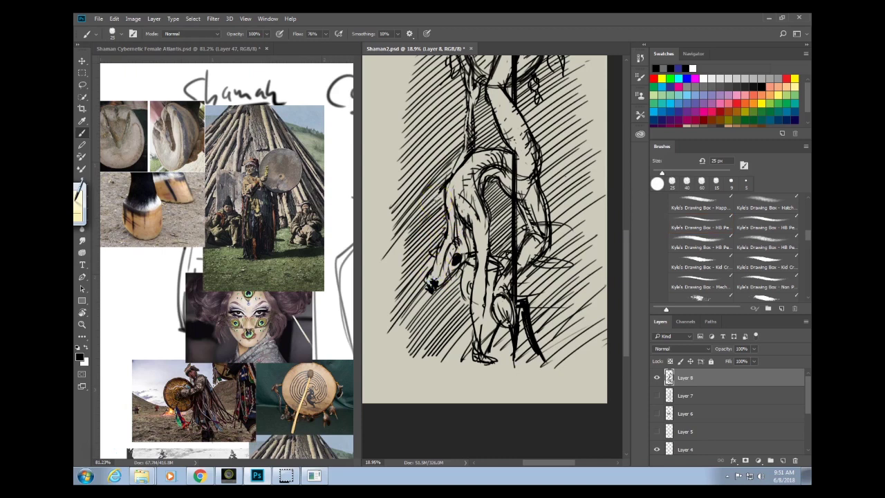
Check the whole shaman figure on its canvas and save the drawing.
{"action": "left_click_drag", "start_coordinate": [536, 338], "coordinate": [518, 338]}
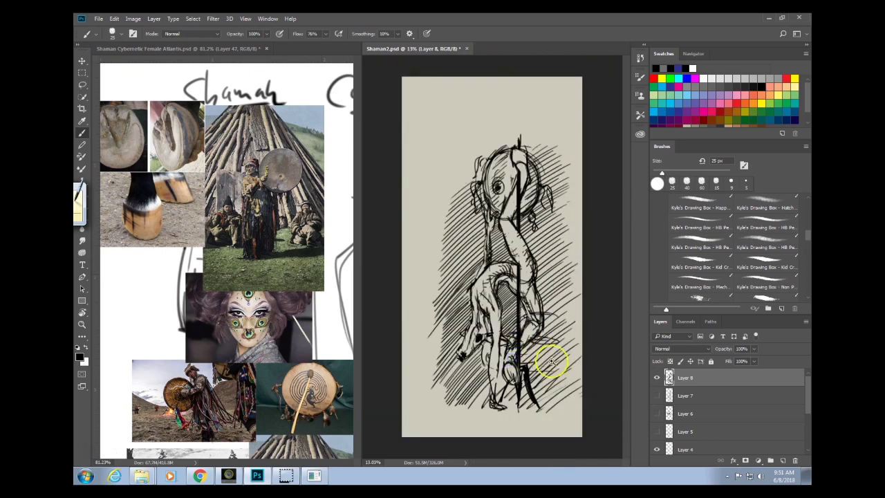
{"action": "left_click_drag", "start_coordinate": [561, 378], "coordinate": [567, 379]}
{"action": "key", "text": "ctrl+s"}
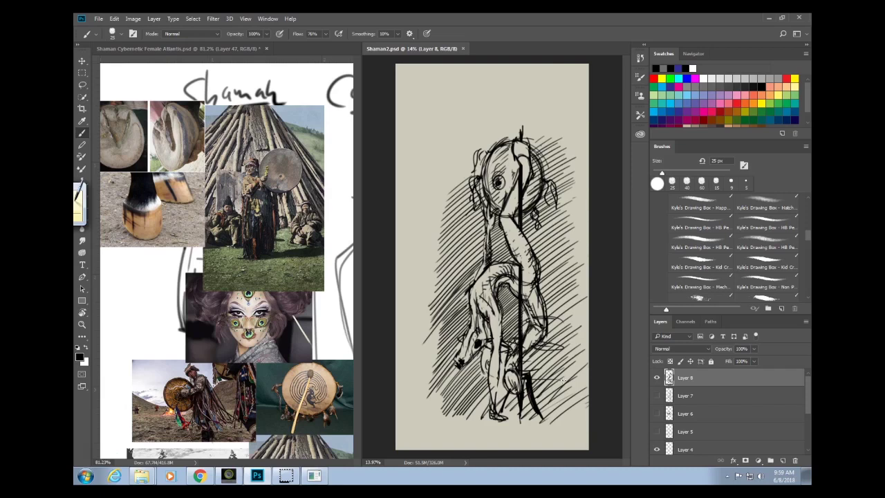
Survey the reference board's Artboard 1 with all its collected photos in view.
{"action": "left_click", "coordinate": [301, 346]}
{"action": "scroll", "coordinate": [309, 381], "scroll_direction": "down", "scroll_amount": 5}
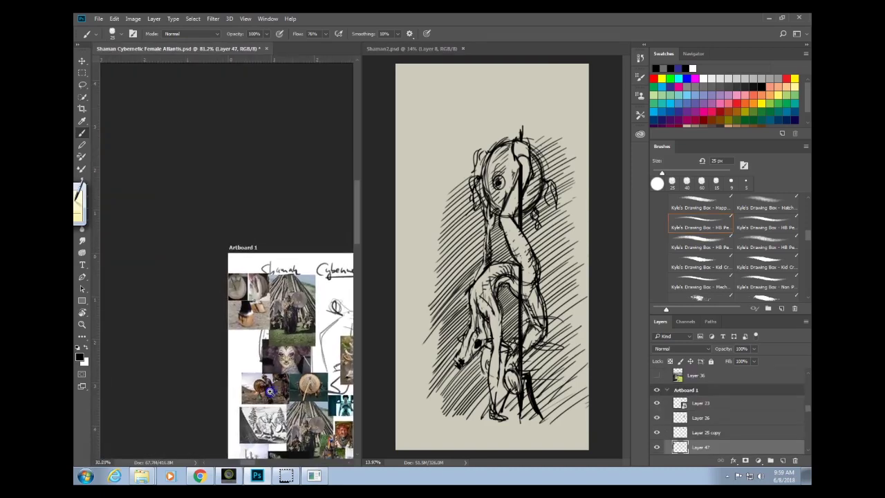
{"action": "left_click_drag", "start_coordinate": [300, 382], "coordinate": [195, 318]}
Switch to Google Play Music in Chrome and look through the Crusader Kings II soundtrack's track list.
{"action": "key", "text": "alt+Tab"}
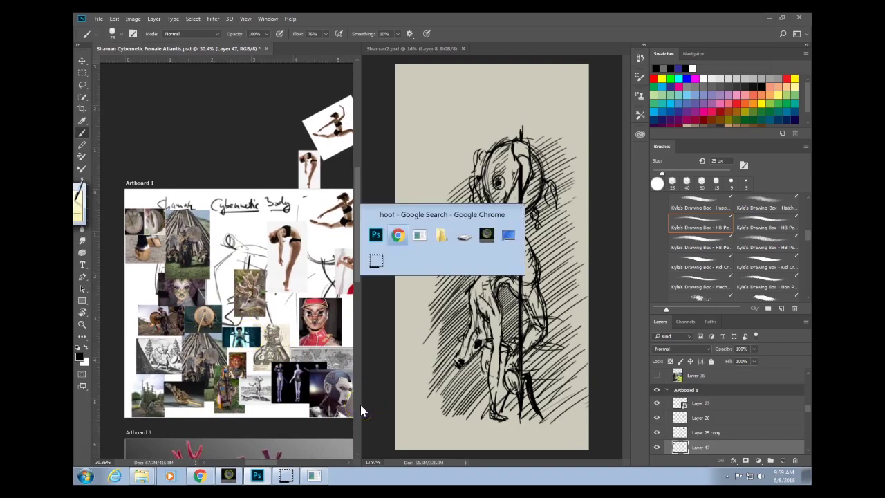
{"action": "left_click", "coordinate": [325, 20]}
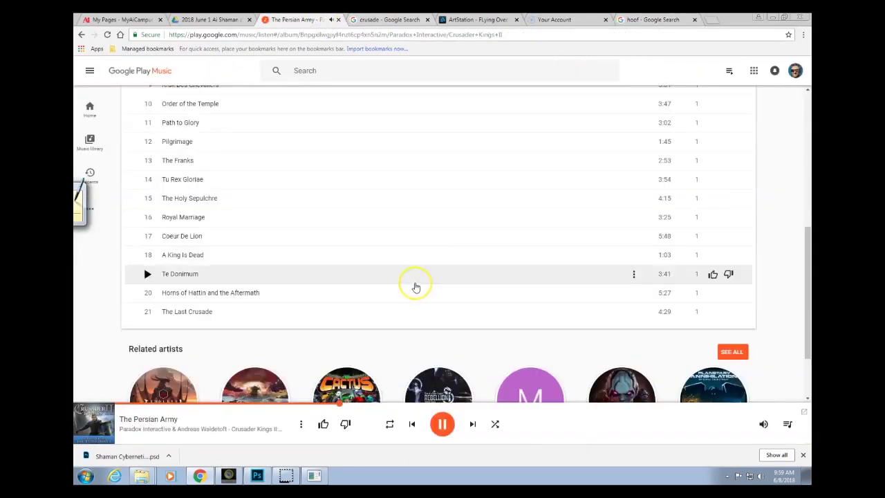
{"action": "scroll", "coordinate": [395, 257], "scroll_direction": "down", "scroll_amount": 2}
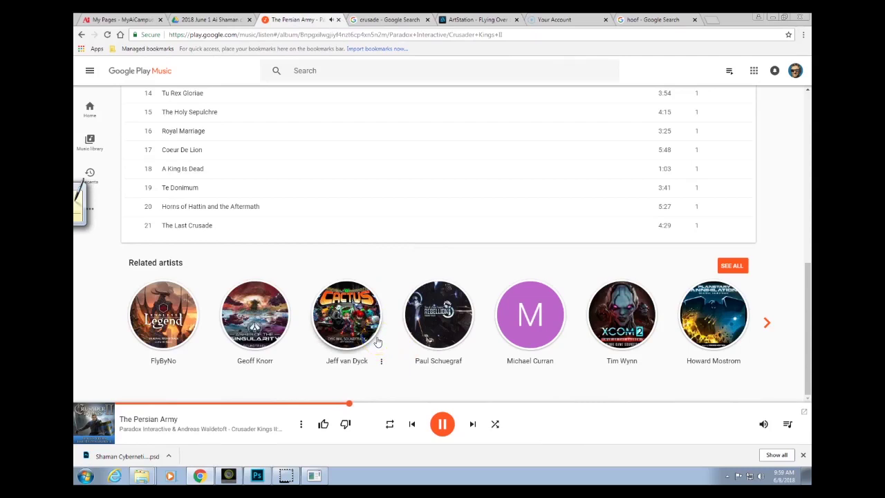
{"action": "scroll", "coordinate": [377, 342], "scroll_direction": "up", "scroll_amount": 10}
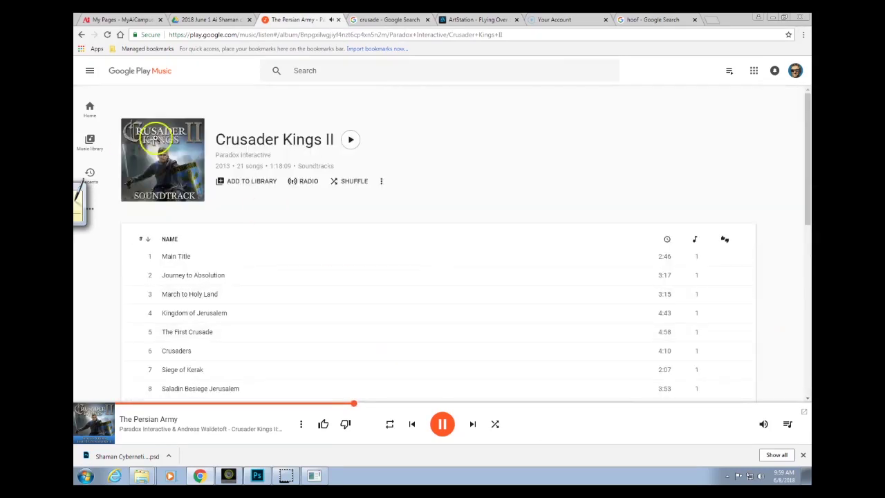
Play the Japanese-titled Ennio Morricone album from the albums in the music library.
{"action": "left_click", "coordinate": [90, 141]}
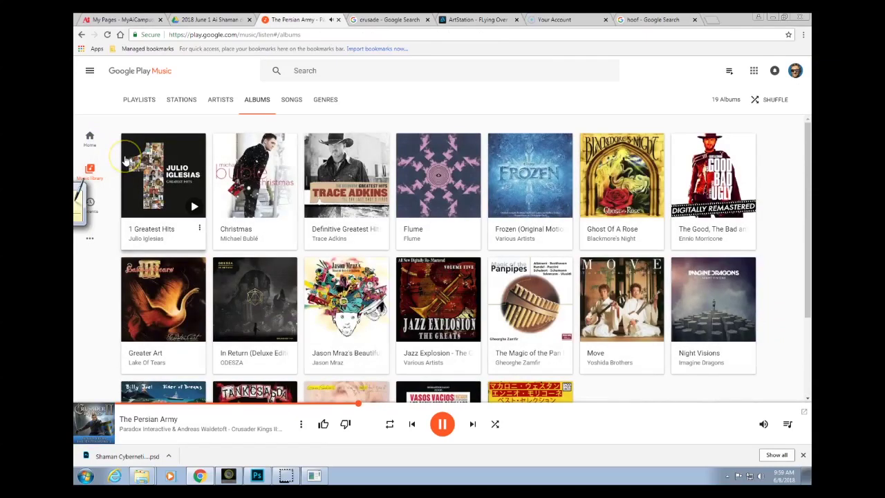
{"action": "scroll", "coordinate": [369, 297], "scroll_direction": "down", "scroll_amount": 1}
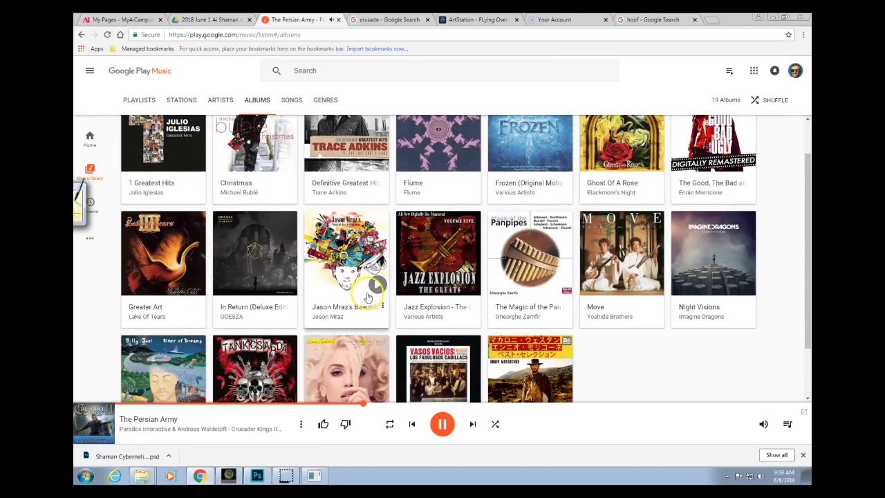
{"action": "scroll", "coordinate": [366, 297], "scroll_direction": "down", "scroll_amount": 1}
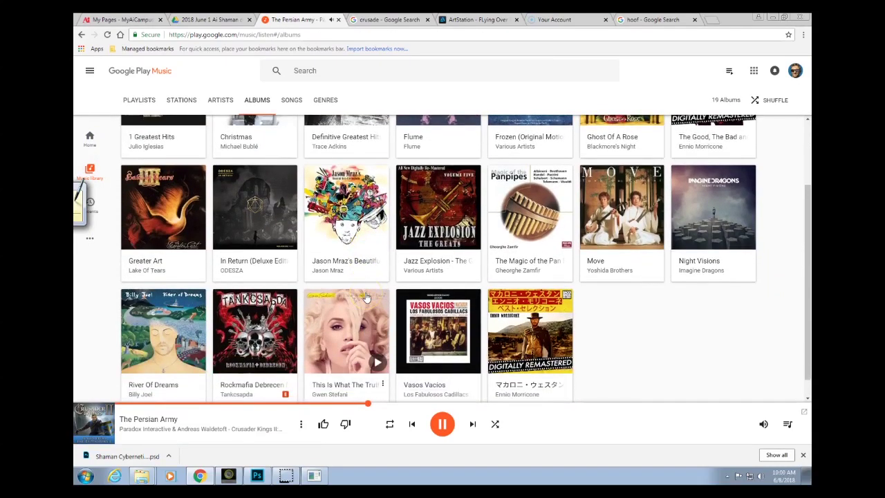
{"action": "scroll", "coordinate": [367, 298], "scroll_direction": "down", "scroll_amount": 1}
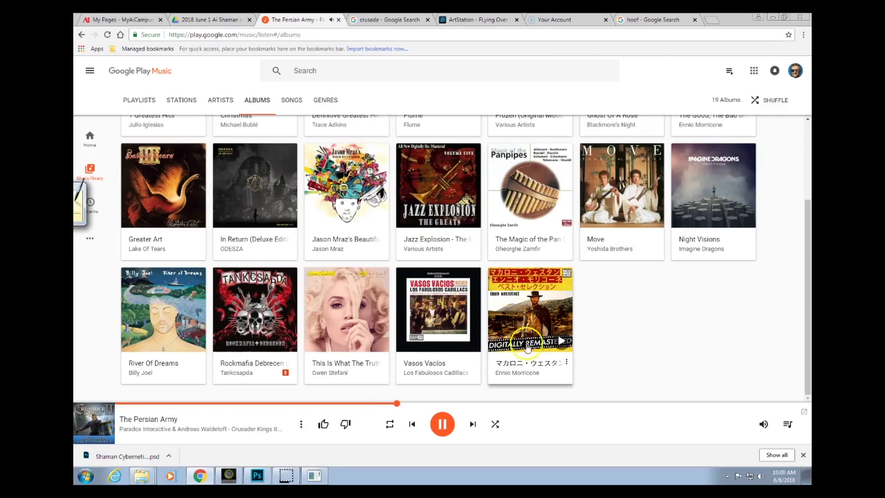
{"action": "left_click", "coordinate": [561, 341]}
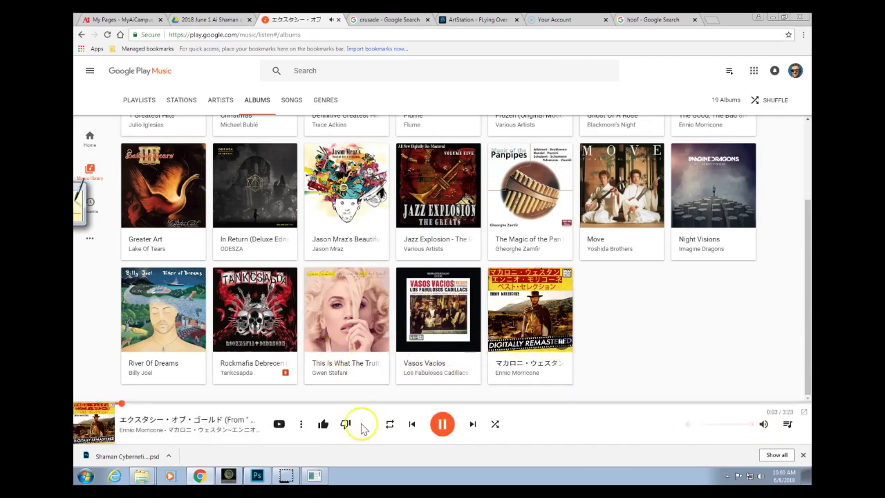
Inspect the play queue of the current album, then look over the library's albums again.
{"action": "left_click", "coordinate": [788, 424]}
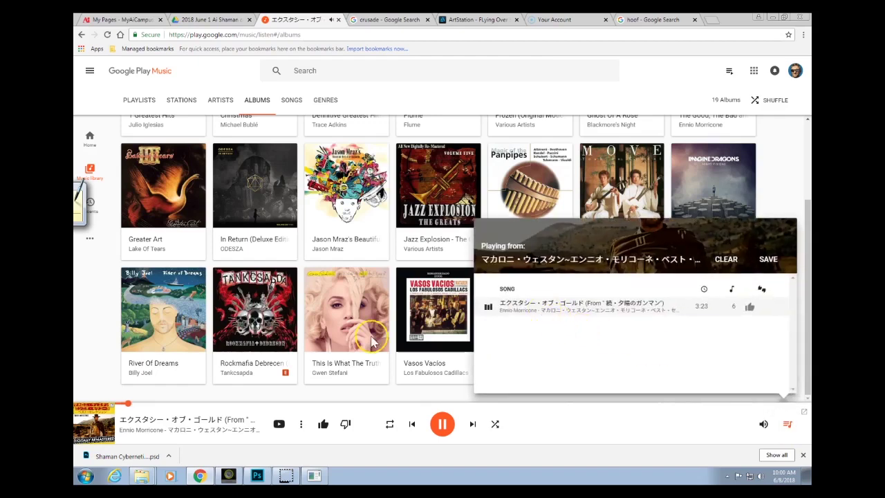
{"action": "left_click", "coordinate": [326, 392]}
{"action": "scroll", "coordinate": [323, 343], "scroll_direction": "up", "scroll_amount": 3}
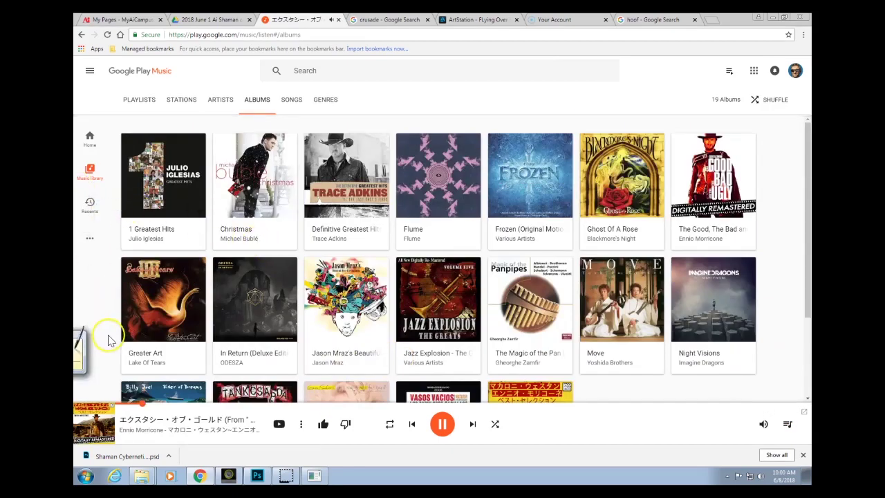
{"action": "scroll", "coordinate": [183, 311], "scroll_direction": "down", "scroll_amount": 3}
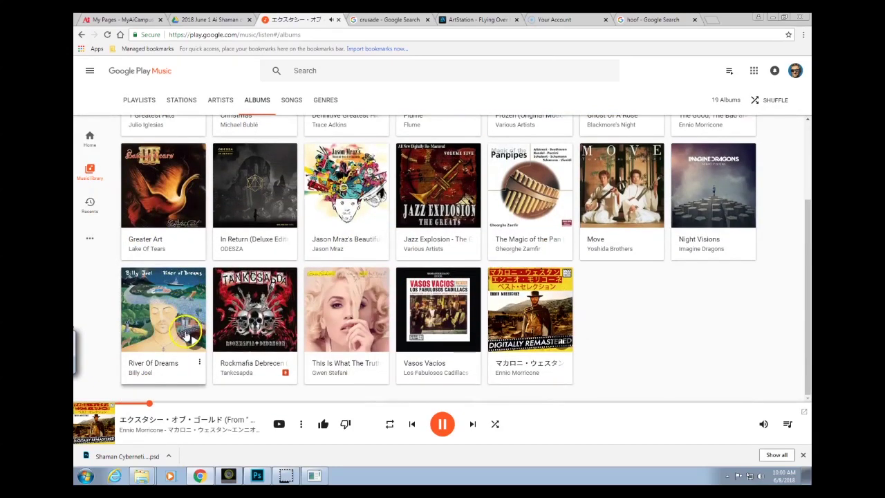
Adjust the system volume while the song plays.
{"action": "mouse_move", "coordinate": [766, 427]}
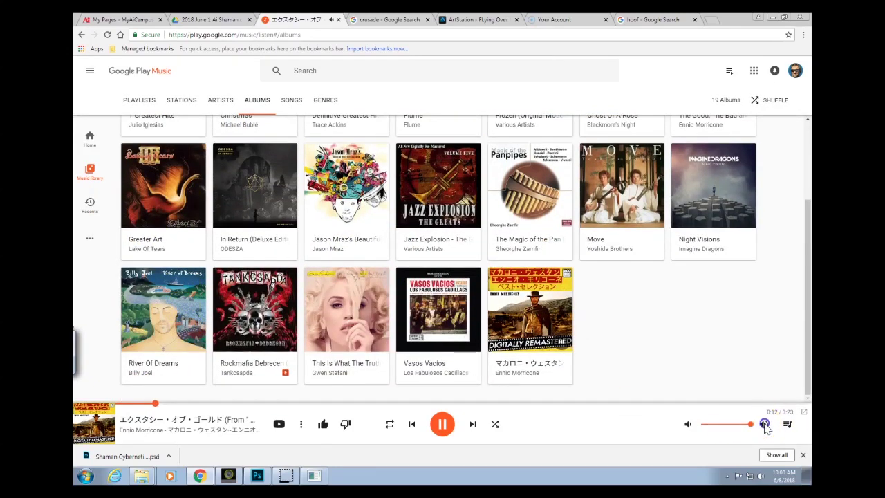
{"action": "left_click", "coordinate": [775, 459]}
{"action": "left_click", "coordinate": [761, 476]}
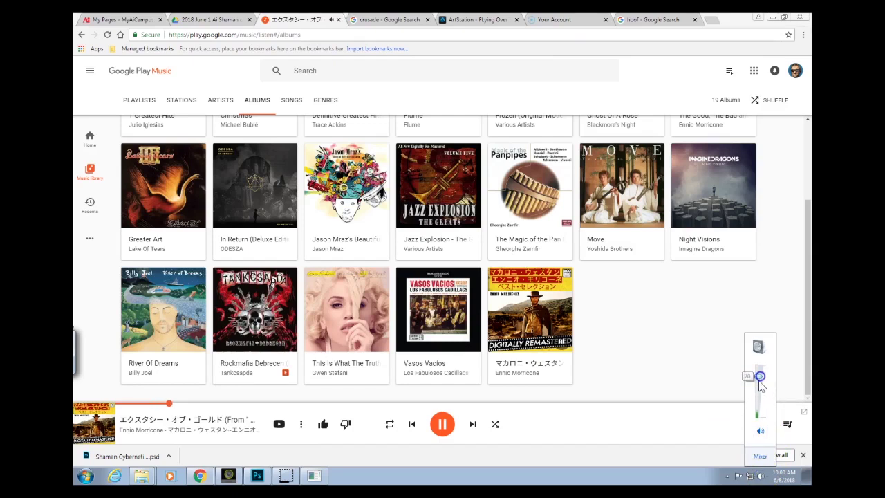
{"action": "left_click", "coordinate": [711, 359]}
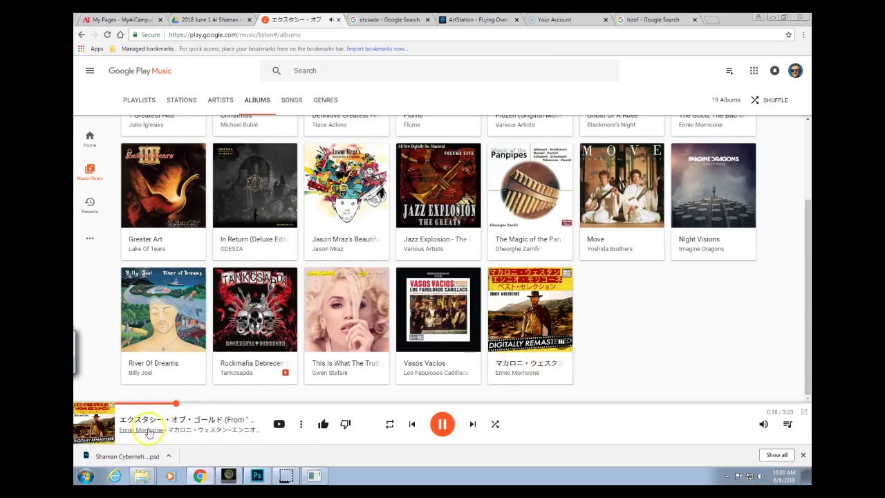
From Ennio Morricone's artist page, show all top songs, play The Ecstasy of Gold and look through the list.
{"action": "left_click", "coordinate": [147, 430]}
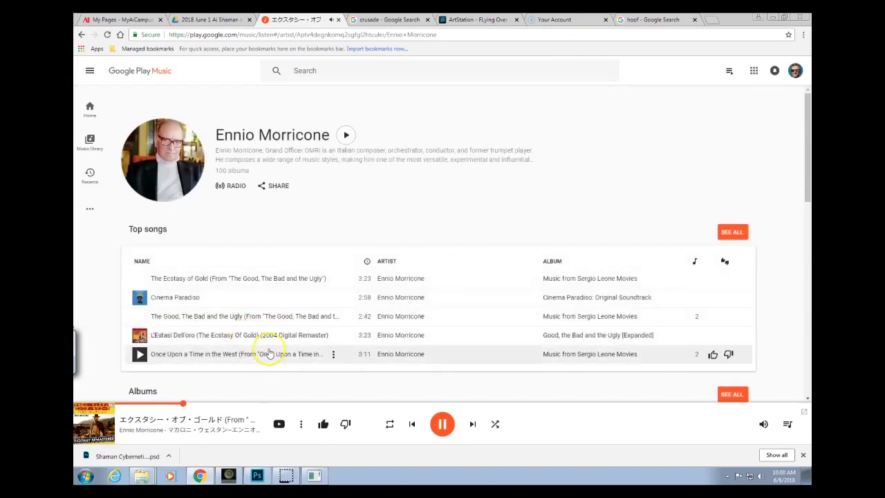
{"action": "scroll", "coordinate": [280, 323], "scroll_direction": "down", "scroll_amount": 3}
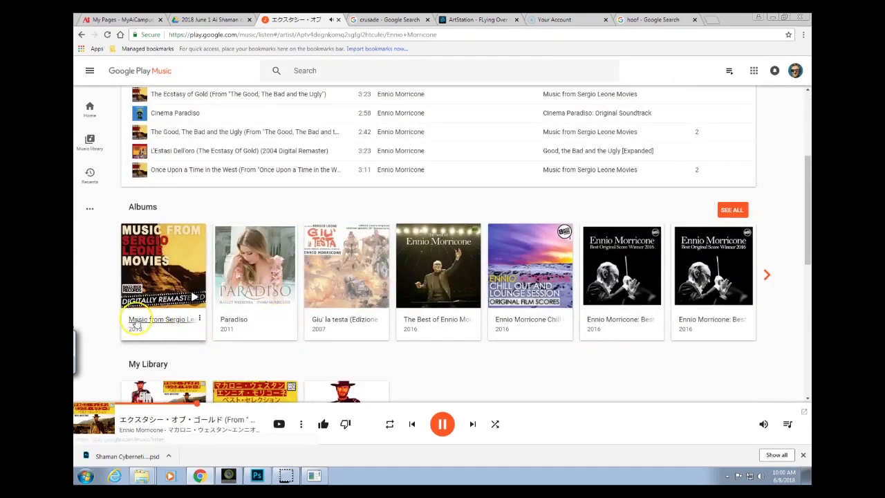
{"action": "scroll", "coordinate": [237, 237], "scroll_direction": "up", "scroll_amount": 3}
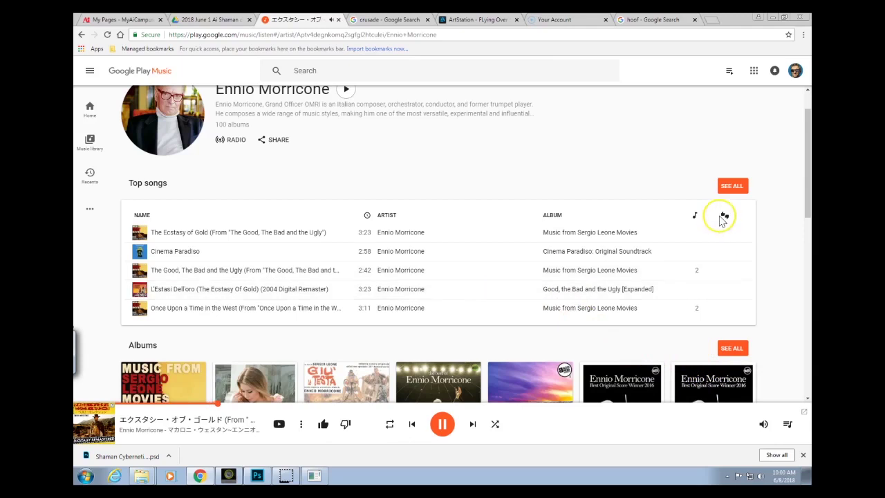
{"action": "left_click", "coordinate": [731, 186]}
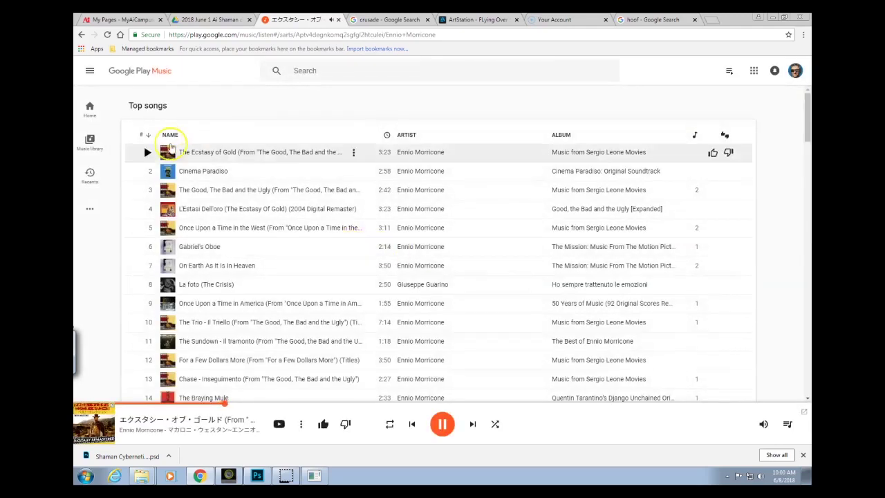
{"action": "left_click", "coordinate": [148, 153]}
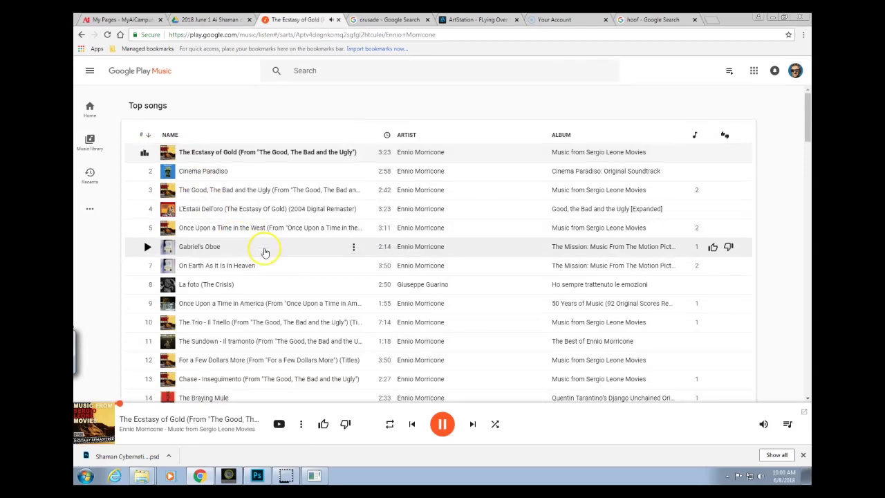
{"action": "scroll", "coordinate": [280, 296], "scroll_direction": "down", "scroll_amount": 13}
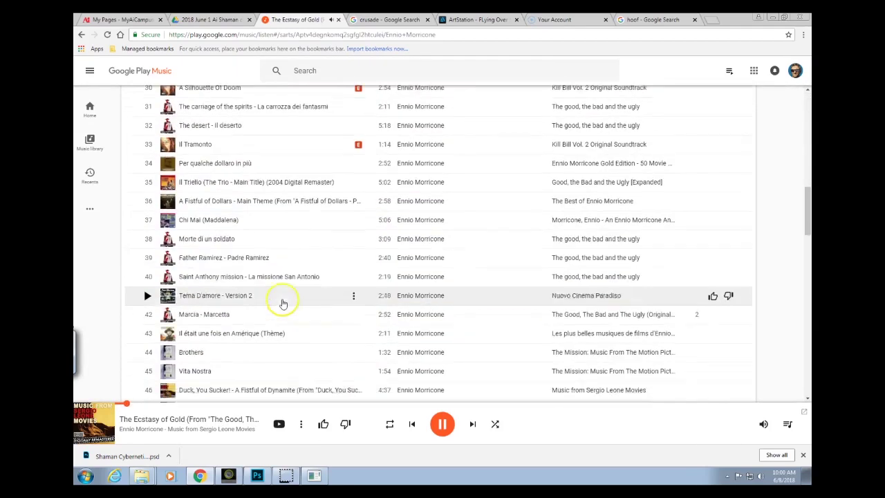
{"action": "scroll", "coordinate": [284, 305], "scroll_direction": "up", "scroll_amount": 13}
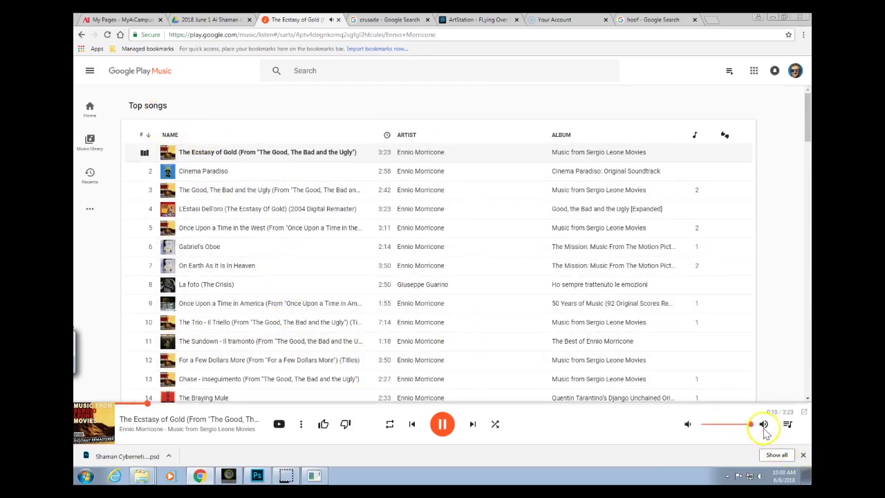
Raise the system volume to the maximum.
{"action": "left_click", "coordinate": [759, 476]}
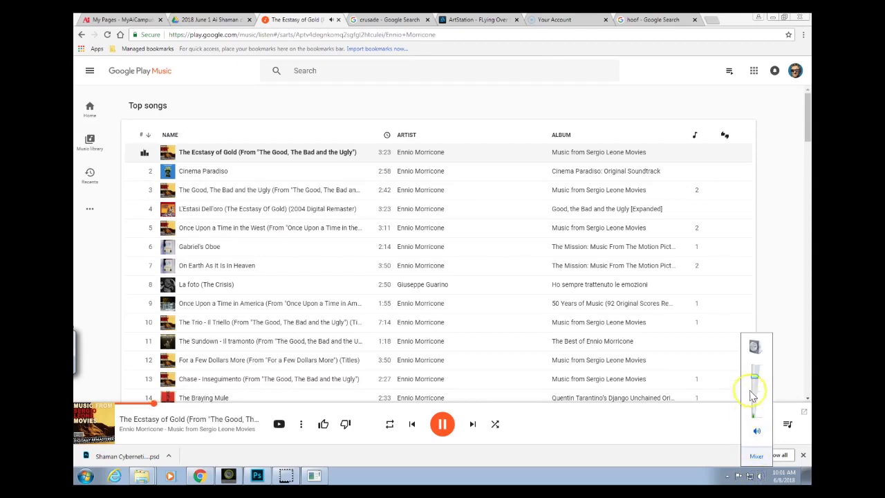
{"action": "left_click_drag", "start_coordinate": [755, 378], "coordinate": [756, 375]}
{"action": "left_click_drag", "start_coordinate": [759, 379], "coordinate": [760, 369]}
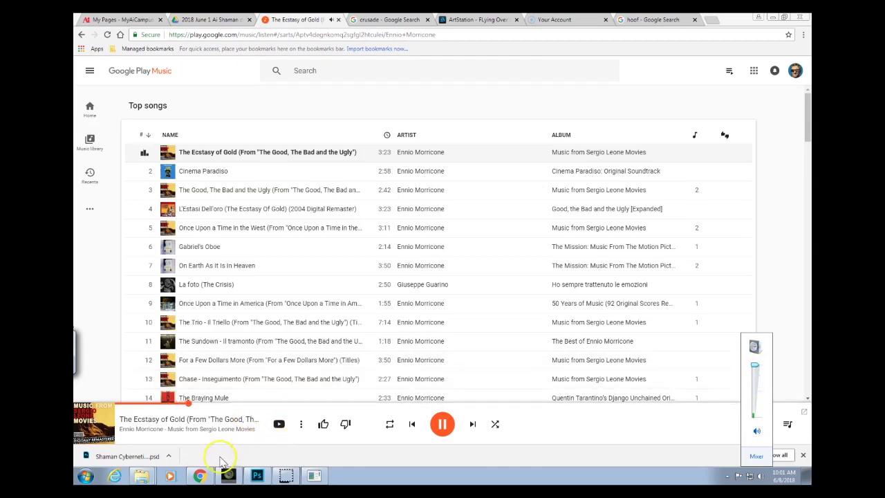
Switch back to Photoshop and examine the antlered deer photo on the reference board up close.
{"action": "left_click", "coordinate": [202, 473]}
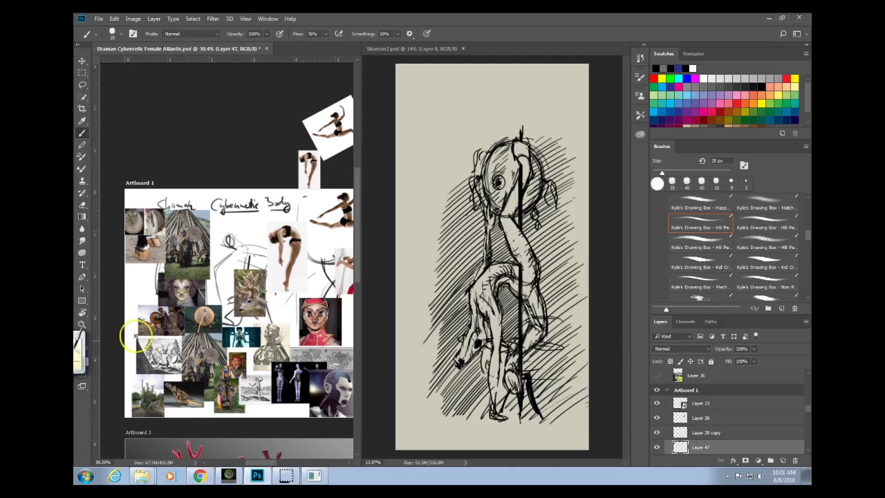
{"action": "left_click", "coordinate": [258, 301]}
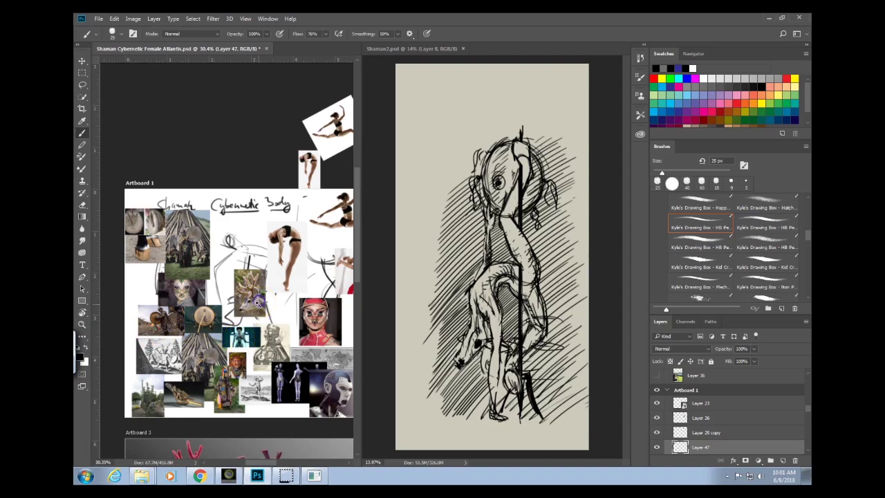
{"action": "mouse_move", "coordinate": [258, 302]}
{"action": "left_mouse_down"}
{"action": "mouse_move", "coordinate": [333, 274]}
{"action": "mouse_move", "coordinate": [247, 280]}
{"action": "left_mouse_up"}
{"action": "left_click", "coordinate": [275, 280]}
{"action": "scroll", "coordinate": [247, 280], "scroll_direction": "up", "scroll_amount": 1}
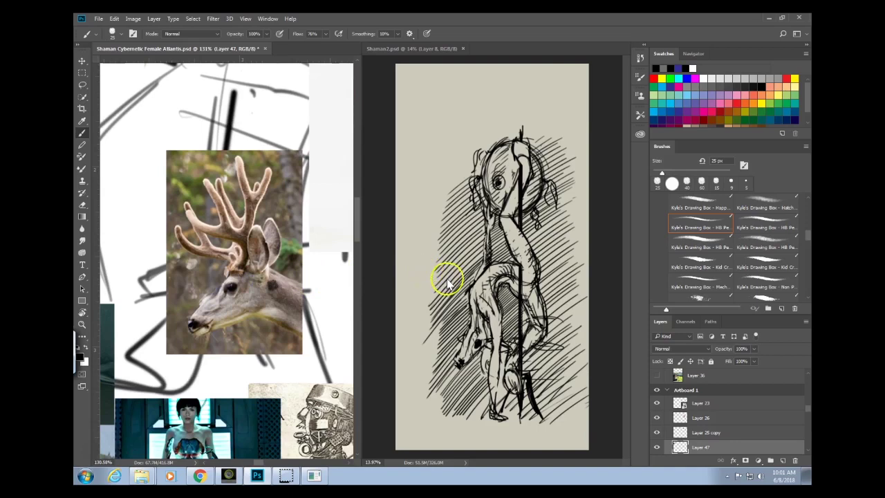
Return to the shaman drawing and choose the Kyle's Drawing Box Grit smudge preset for working on the figure and its hatching.
{"action": "left_click", "coordinate": [82, 61]}
{"action": "left_click", "coordinate": [424, 173]}
{"action": "key", "text": "ctrl"}
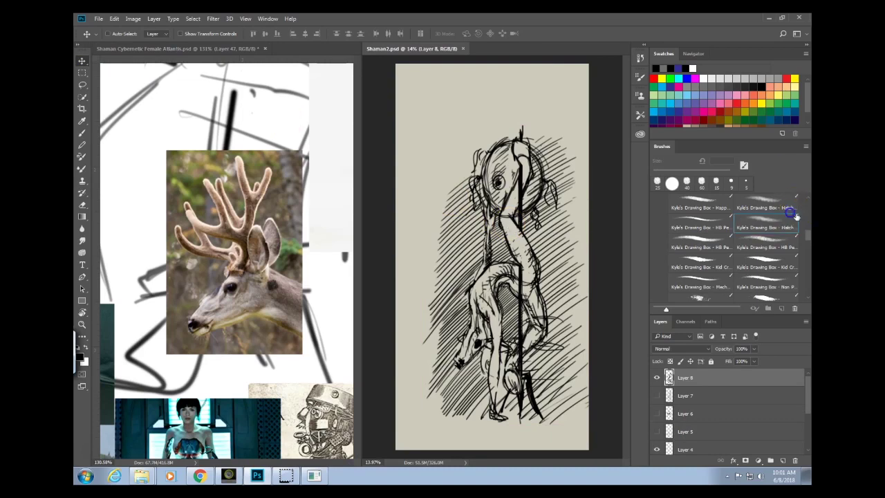
{"action": "left_click", "coordinate": [788, 227]}
{"action": "mouse_move", "coordinate": [809, 236]}
{"action": "left_mouse_down"}
{"action": "mouse_move", "coordinate": [809, 213]}
{"action": "mouse_move", "coordinate": [808, 294]}
{"action": "mouse_move", "coordinate": [781, 286]}
{"action": "left_mouse_up"}
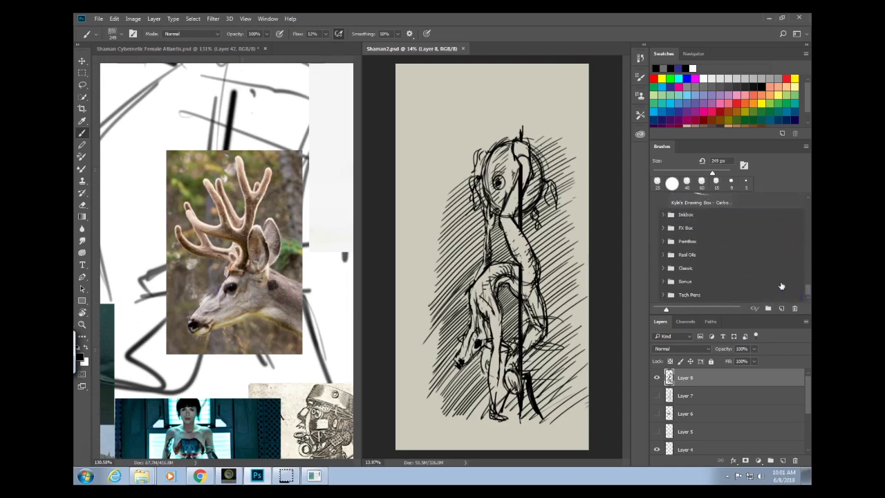
{"action": "left_click", "coordinate": [663, 268]}
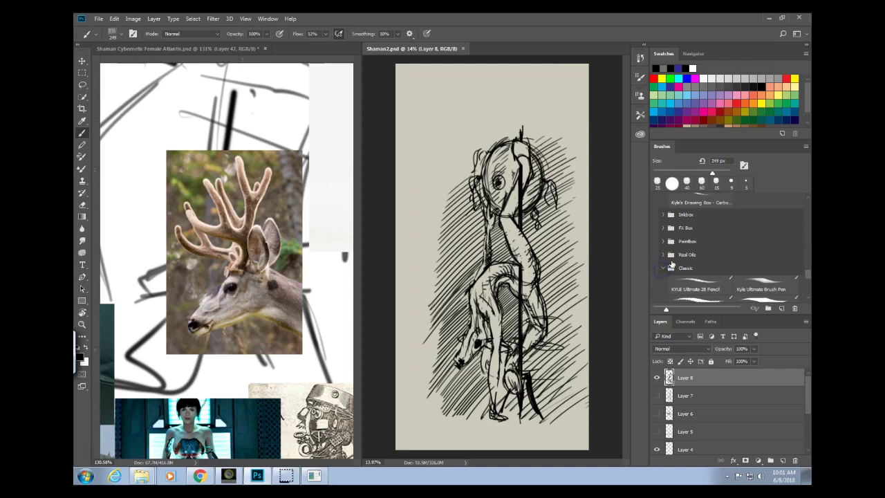
{"action": "mouse_move", "coordinate": [808, 277]}
{"action": "left_mouse_down"}
{"action": "mouse_move", "coordinate": [807, 296]}
{"action": "mouse_move", "coordinate": [807, 206]}
{"action": "left_mouse_up"}
{"action": "left_click", "coordinate": [662, 282]}
{"action": "left_click", "coordinate": [662, 296]}
{"action": "left_click", "coordinate": [699, 271]}
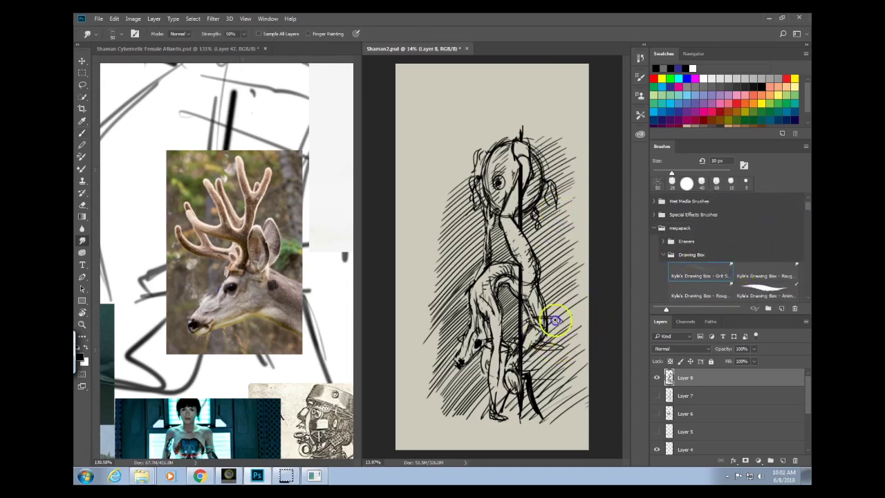
{"action": "left_click_drag", "start_coordinate": [555, 321], "coordinate": [587, 242]}
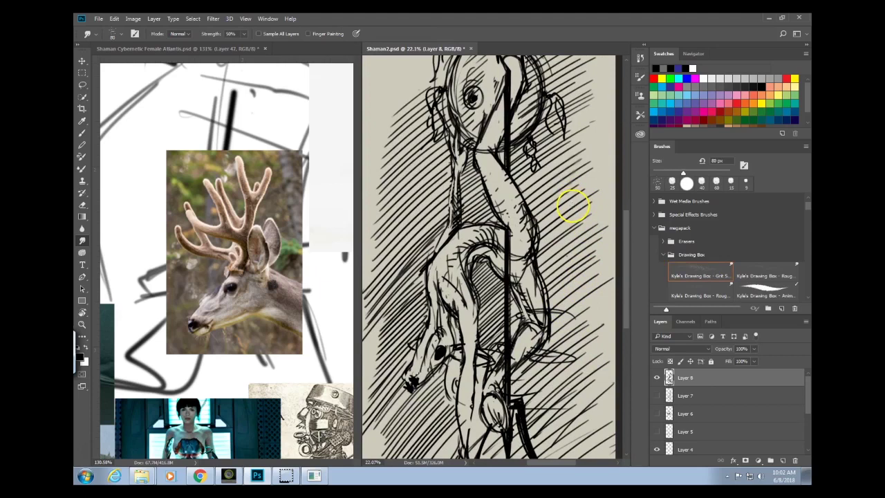
Duplicate Layer 8 beneath itself as a hidden backup, and make the original Layer 8 active for smudging.
{"action": "left_click_drag", "start_coordinate": [582, 201], "coordinate": [583, 184]}
{"action": "key", "text": "ctrl+z"}
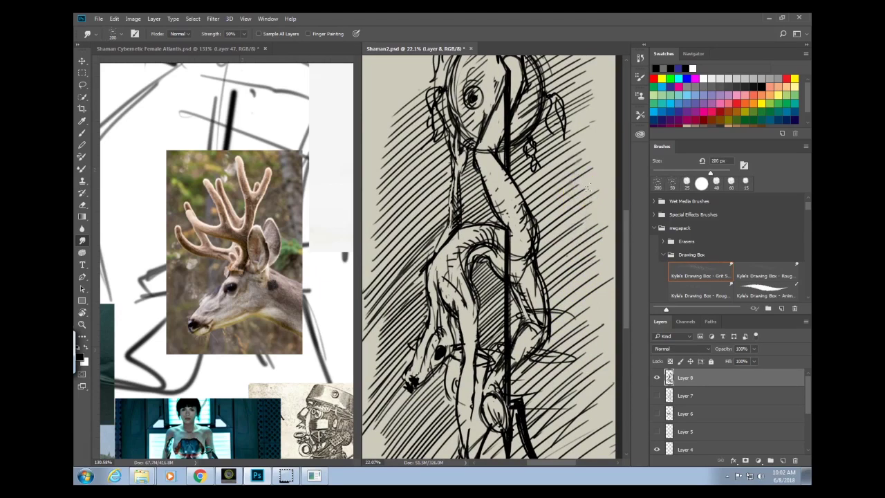
{"action": "left_click", "coordinate": [658, 376]}
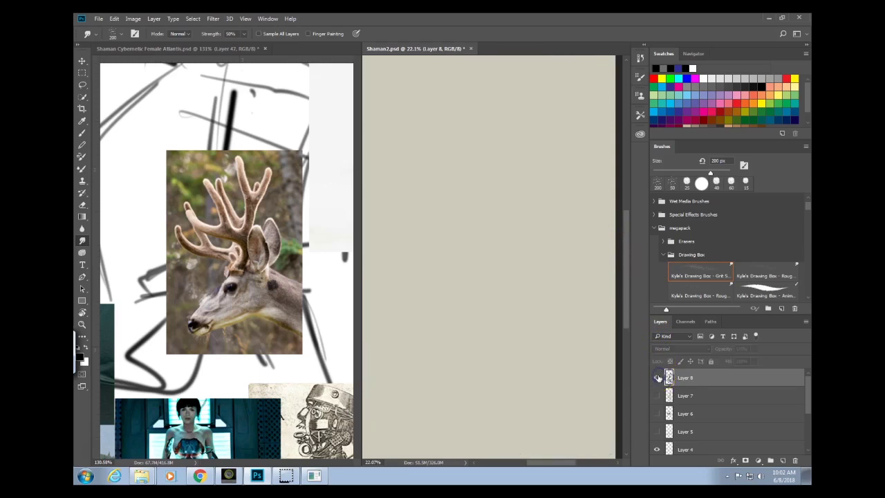
{"action": "left_click", "coordinate": [658, 377]}
{"action": "left_click_drag", "start_coordinate": [669, 377], "coordinate": [669, 389]}
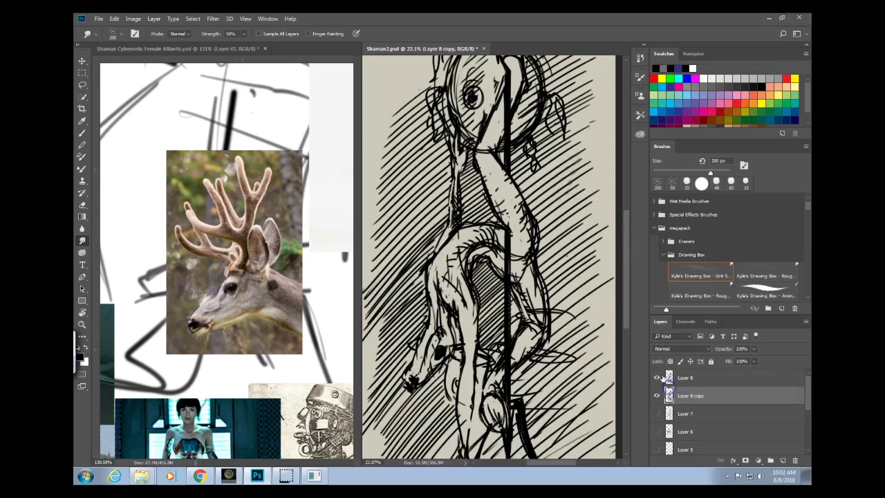
{"action": "left_click", "coordinate": [657, 394]}
{"action": "left_click", "coordinate": [670, 377]}
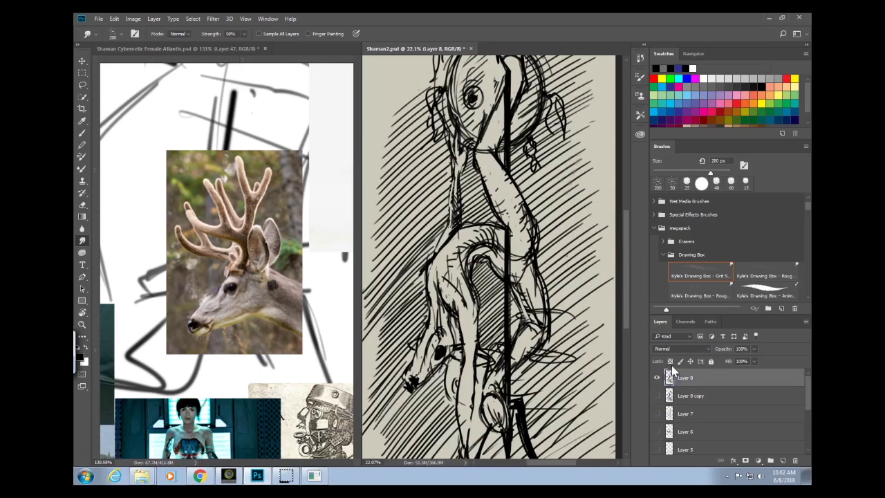
Smudge the hatching beside the figure, the long limb below the drum and the arched torso at 200 px.
{"action": "mouse_move", "coordinate": [583, 185]}
{"action": "left_mouse_down"}
{"action": "mouse_move", "coordinate": [568, 168]}
{"action": "mouse_move", "coordinate": [576, 201]}
{"action": "left_mouse_up"}
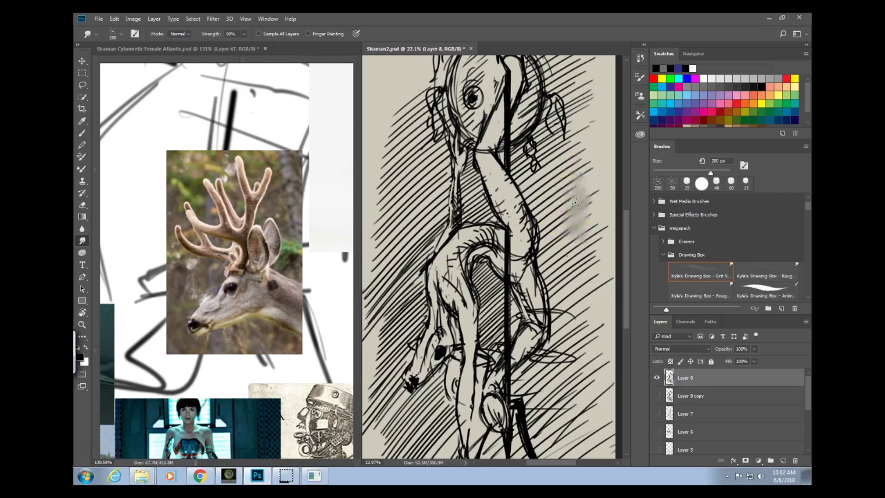
{"action": "mouse_move", "coordinate": [504, 191]}
{"action": "left_mouse_down"}
{"action": "mouse_move", "coordinate": [503, 168]}
{"action": "mouse_move", "coordinate": [492, 193]}
{"action": "mouse_move", "coordinate": [484, 166]}
{"action": "mouse_move", "coordinate": [512, 227]}
{"action": "left_mouse_up"}
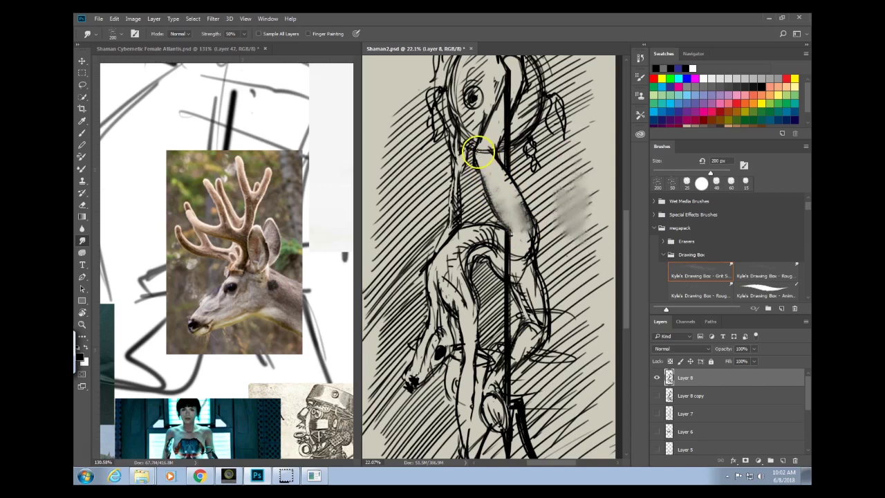
{"action": "left_click_drag", "start_coordinate": [479, 154], "coordinate": [501, 117]}
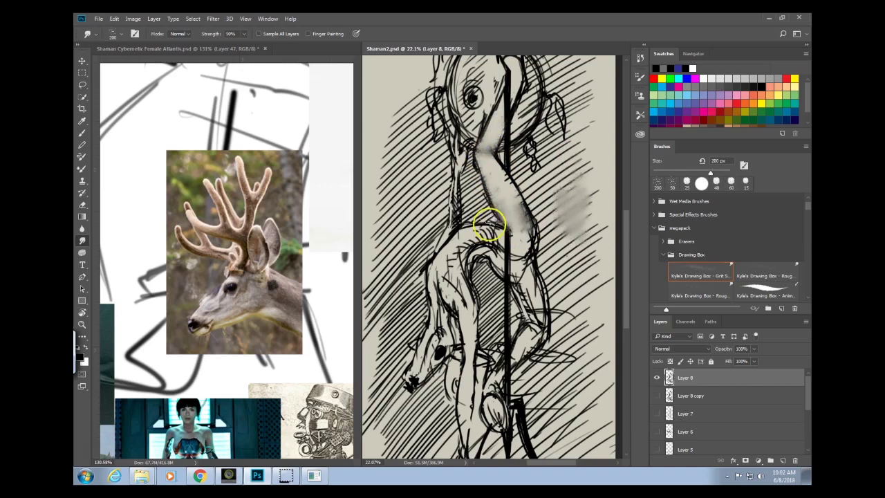
{"action": "mouse_move", "coordinate": [453, 254]}
{"action": "left_mouse_down"}
{"action": "mouse_move", "coordinate": [458, 249]}
{"action": "mouse_move", "coordinate": [447, 263]}
{"action": "mouse_move", "coordinate": [454, 287]}
{"action": "left_mouse_up"}
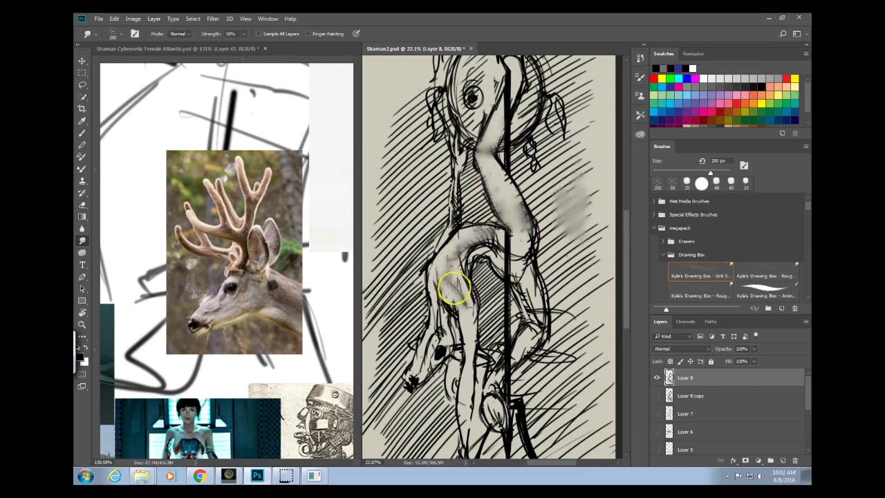
{"action": "mouse_move", "coordinate": [473, 317]}
{"action": "left_mouse_down"}
{"action": "mouse_move", "coordinate": [447, 280]}
{"action": "mouse_move", "coordinate": [476, 330]}
{"action": "mouse_move", "coordinate": [468, 272]}
{"action": "mouse_move", "coordinate": [476, 239]}
{"action": "left_mouse_up"}
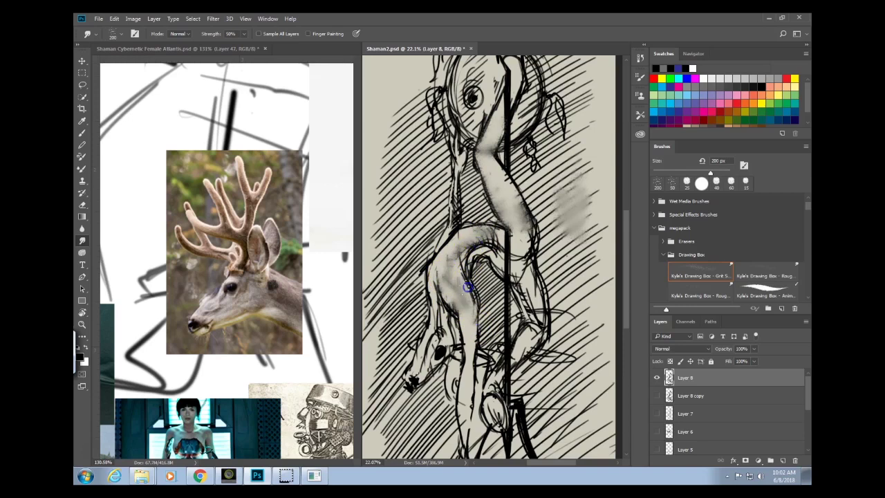
Smudge shading into the shoulder, the thin raised limb and the deer head and muzzle, reducing the size to 150 px.
{"action": "mouse_move", "coordinate": [468, 285]}
{"action": "left_mouse_down"}
{"action": "mouse_move", "coordinate": [500, 247]}
{"action": "mouse_move", "coordinate": [456, 260]}
{"action": "mouse_move", "coordinate": [505, 231]}
{"action": "mouse_move", "coordinate": [454, 253]}
{"action": "left_mouse_up"}
{"action": "mouse_move", "coordinate": [439, 322]}
{"action": "left_mouse_down"}
{"action": "mouse_move", "coordinate": [429, 274]}
{"action": "mouse_move", "coordinate": [437, 308]}
{"action": "left_mouse_up"}
{"action": "mouse_move", "coordinate": [448, 225]}
{"action": "left_mouse_down"}
{"action": "mouse_move", "coordinate": [456, 180]}
{"action": "mouse_move", "coordinate": [451, 221]}
{"action": "mouse_move", "coordinate": [463, 194]}
{"action": "mouse_move", "coordinate": [433, 316]}
{"action": "left_mouse_up"}
{"action": "mouse_move", "coordinate": [412, 377]}
{"action": "left_mouse_down"}
{"action": "mouse_move", "coordinate": [454, 311]}
{"action": "mouse_move", "coordinate": [421, 374]}
{"action": "left_mouse_up"}
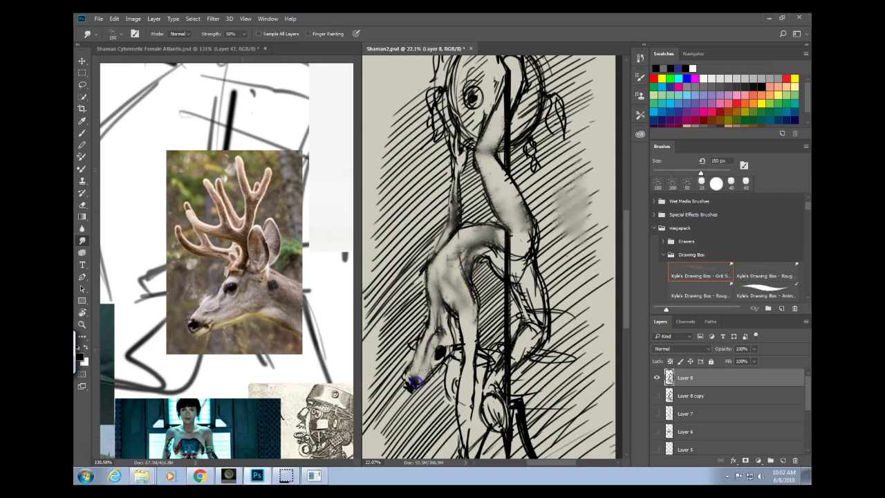
{"action": "left_click_drag", "start_coordinate": [429, 325], "coordinate": [414, 345]}
Blend the lines of the hanging front limb, the torso's inner curve and both limbs reaching up to the drum.
{"action": "mouse_move", "coordinate": [491, 350]}
{"action": "left_mouse_down"}
{"action": "mouse_move", "coordinate": [474, 337]}
{"action": "mouse_move", "coordinate": [468, 313]}
{"action": "mouse_move", "coordinate": [476, 363]}
{"action": "mouse_move", "coordinate": [468, 263]}
{"action": "mouse_move", "coordinate": [476, 321]}
{"action": "left_mouse_up"}
{"action": "left_click_drag", "start_coordinate": [479, 236], "coordinate": [486, 253]}
{"action": "mouse_move", "coordinate": [501, 259]}
{"action": "left_mouse_down"}
{"action": "mouse_move", "coordinate": [512, 265]}
{"action": "mouse_move", "coordinate": [499, 255]}
{"action": "left_mouse_up"}
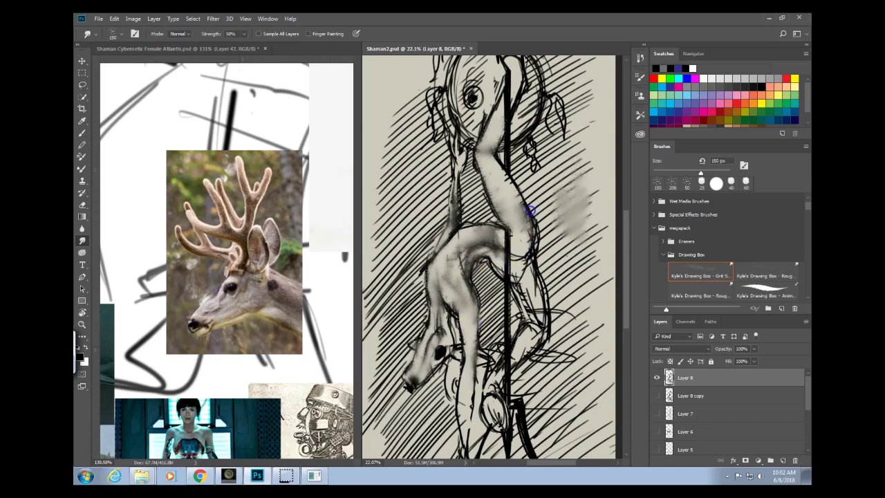
{"action": "left_click_drag", "start_coordinate": [508, 186], "coordinate": [504, 167]}
{"action": "mouse_move", "coordinate": [530, 226]}
{"action": "left_mouse_down"}
{"action": "mouse_move", "coordinate": [489, 161]}
{"action": "mouse_move", "coordinate": [527, 233]}
{"action": "mouse_move", "coordinate": [478, 157]}
{"action": "mouse_move", "coordinate": [493, 203]}
{"action": "mouse_move", "coordinate": [509, 209]}
{"action": "mouse_move", "coordinate": [496, 144]}
{"action": "mouse_move", "coordinate": [457, 161]}
{"action": "left_mouse_up"}
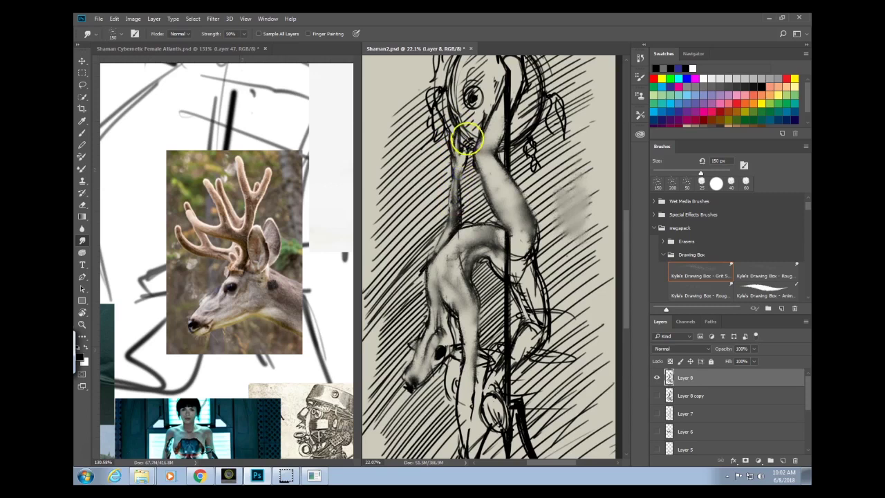
{"action": "left_click_drag", "start_coordinate": [457, 177], "coordinate": [454, 179]}
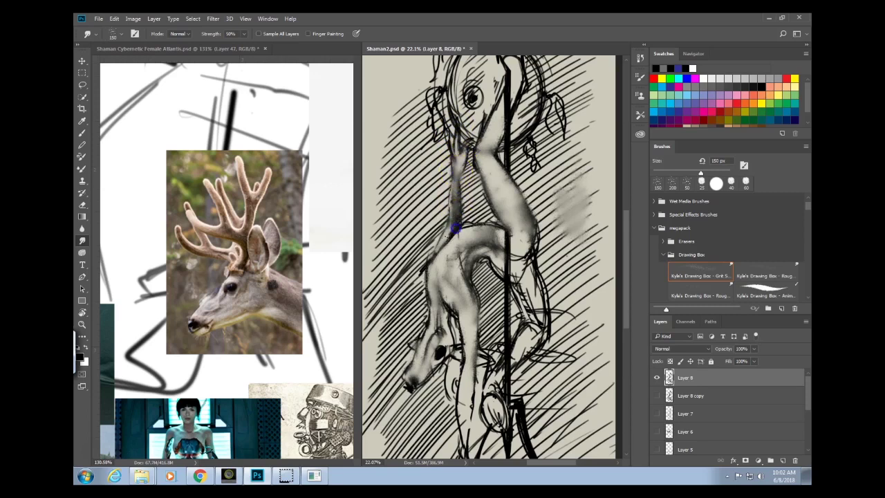
Smudge the drum face around the eye, the hand gripping the pole and the forearm beneath it into soft shading.
{"action": "scroll", "coordinate": [541, 302], "scroll_direction": "down", "scroll_amount": 5}
{"action": "scroll", "coordinate": [517, 199], "scroll_direction": "up", "scroll_amount": 7}
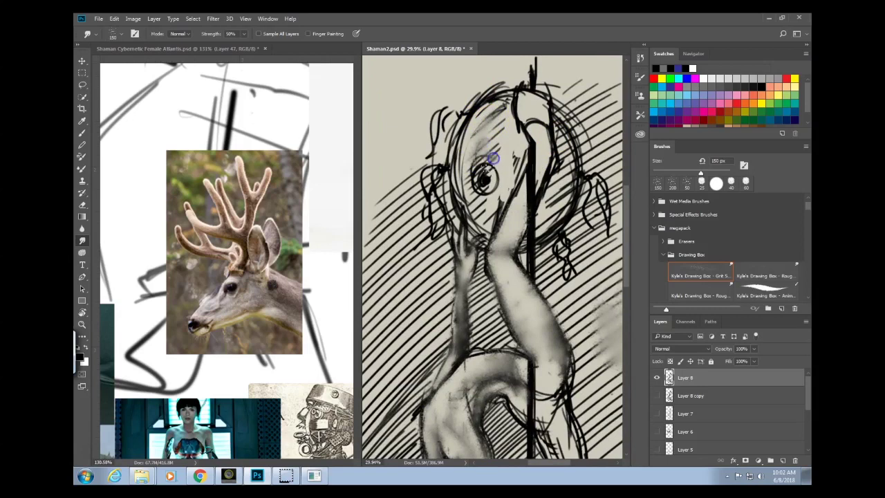
{"action": "mouse_move", "coordinate": [493, 158]}
{"action": "left_mouse_down"}
{"action": "mouse_move", "coordinate": [481, 180]}
{"action": "mouse_move", "coordinate": [494, 161]}
{"action": "mouse_move", "coordinate": [478, 122]}
{"action": "mouse_move", "coordinate": [472, 138]}
{"action": "mouse_move", "coordinate": [497, 99]}
{"action": "mouse_move", "coordinate": [462, 132]}
{"action": "mouse_move", "coordinate": [457, 192]}
{"action": "mouse_move", "coordinate": [479, 191]}
{"action": "mouse_move", "coordinate": [478, 144]}
{"action": "mouse_move", "coordinate": [490, 161]}
{"action": "mouse_move", "coordinate": [500, 152]}
{"action": "mouse_move", "coordinate": [457, 197]}
{"action": "mouse_move", "coordinate": [500, 101]}
{"action": "mouse_move", "coordinate": [462, 170]}
{"action": "mouse_move", "coordinate": [505, 104]}
{"action": "mouse_move", "coordinate": [532, 110]}
{"action": "mouse_move", "coordinate": [500, 147]}
{"action": "mouse_move", "coordinate": [522, 119]}
{"action": "mouse_move", "coordinate": [517, 95]}
{"action": "mouse_move", "coordinate": [532, 136]}
{"action": "mouse_move", "coordinate": [526, 96]}
{"action": "mouse_move", "coordinate": [522, 119]}
{"action": "left_mouse_up"}
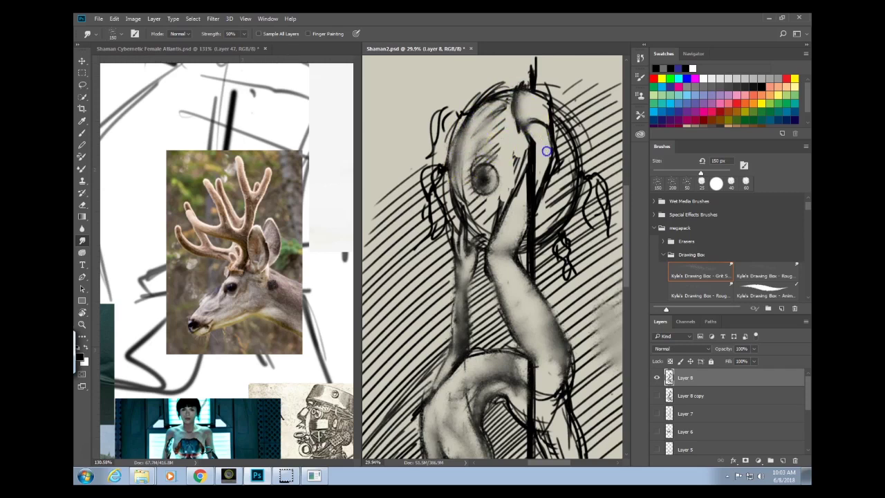
{"action": "mouse_move", "coordinate": [547, 151]}
{"action": "left_mouse_down"}
{"action": "mouse_move", "coordinate": [531, 96]}
{"action": "mouse_move", "coordinate": [551, 104]}
{"action": "left_mouse_up"}
{"action": "mouse_move", "coordinate": [542, 158]}
{"action": "left_mouse_down"}
{"action": "mouse_move", "coordinate": [535, 107]}
{"action": "mouse_move", "coordinate": [521, 215]}
{"action": "mouse_move", "coordinate": [516, 199]}
{"action": "mouse_move", "coordinate": [548, 183]}
{"action": "mouse_move", "coordinate": [536, 186]}
{"action": "mouse_move", "coordinate": [552, 141]}
{"action": "mouse_move", "coordinate": [542, 178]}
{"action": "mouse_move", "coordinate": [510, 164]}
{"action": "mouse_move", "coordinate": [492, 116]}
{"action": "mouse_move", "coordinate": [505, 111]}
{"action": "mouse_move", "coordinate": [520, 160]}
{"action": "left_mouse_up"}
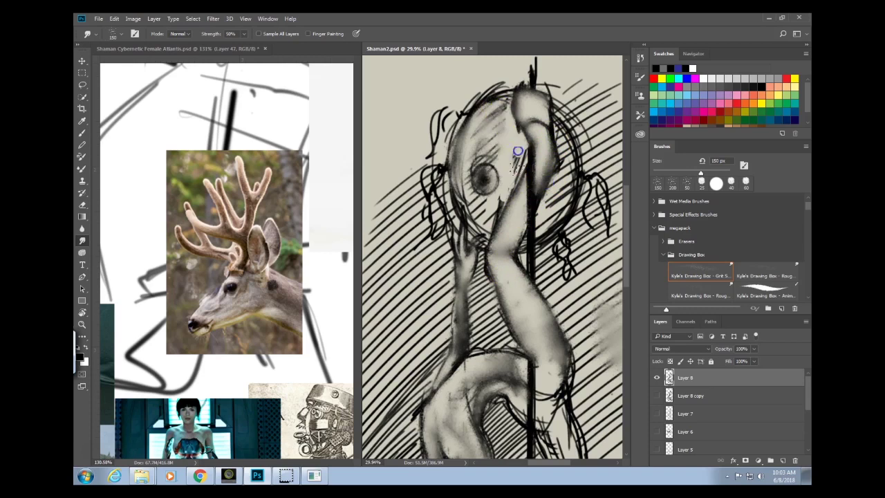
{"action": "mouse_move", "coordinate": [504, 194]}
{"action": "left_mouse_down"}
{"action": "mouse_move", "coordinate": [473, 168]}
{"action": "mouse_move", "coordinate": [480, 225]}
{"action": "mouse_move", "coordinate": [455, 175]}
{"action": "mouse_move", "coordinate": [441, 170]}
{"action": "mouse_move", "coordinate": [434, 224]}
{"action": "mouse_move", "coordinate": [433, 199]}
{"action": "left_mouse_up"}
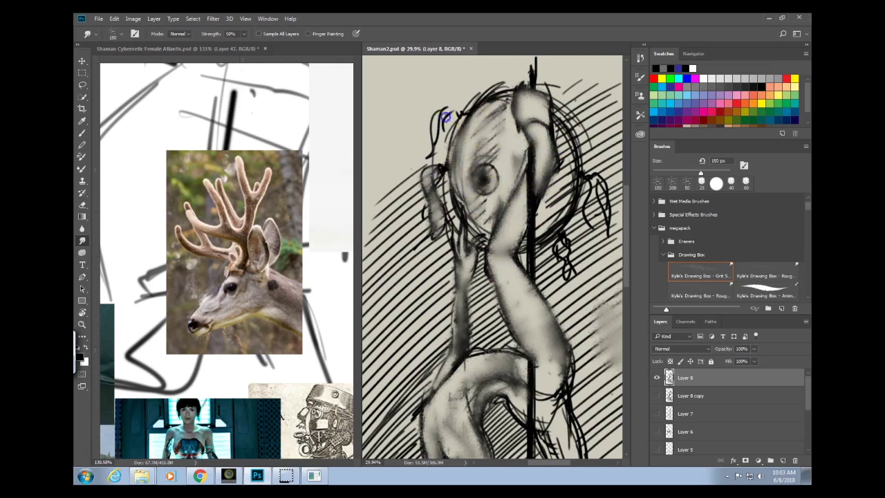
Soften the ornaments hanging off the drum, its rim and the remaining hatching across its face.
{"action": "left_click_drag", "start_coordinate": [444, 116], "coordinate": [436, 144]}
{"action": "left_click_drag", "start_coordinate": [477, 105], "coordinate": [489, 103]}
{"action": "mouse_move", "coordinate": [500, 156]}
{"action": "left_mouse_down"}
{"action": "mouse_move", "coordinate": [477, 129]}
{"action": "mouse_move", "coordinate": [520, 72]}
{"action": "mouse_move", "coordinate": [464, 155]}
{"action": "mouse_move", "coordinate": [481, 227]}
{"action": "left_mouse_up"}
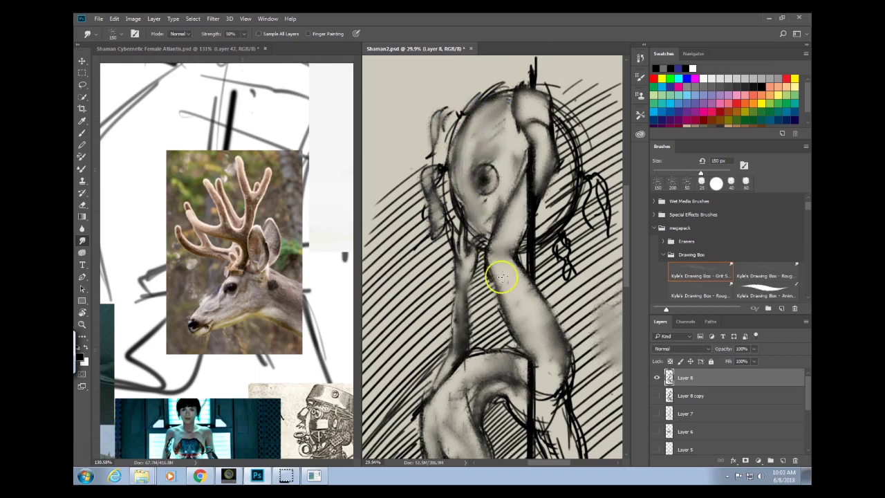
{"action": "left_click_drag", "start_coordinate": [534, 217], "coordinate": [491, 232]}
{"action": "mouse_move", "coordinate": [520, 157]}
{"action": "left_mouse_down"}
{"action": "mouse_move", "coordinate": [480, 166]}
{"action": "mouse_move", "coordinate": [478, 184]}
{"action": "mouse_move", "coordinate": [525, 144]}
{"action": "mouse_move", "coordinate": [520, 169]}
{"action": "mouse_move", "coordinate": [517, 137]}
{"action": "mouse_move", "coordinate": [525, 164]}
{"action": "mouse_move", "coordinate": [499, 244]}
{"action": "mouse_move", "coordinate": [533, 173]}
{"action": "mouse_move", "coordinate": [524, 220]}
{"action": "mouse_move", "coordinate": [506, 244]}
{"action": "mouse_move", "coordinate": [550, 198]}
{"action": "mouse_move", "coordinate": [554, 220]}
{"action": "mouse_move", "coordinate": [557, 205]}
{"action": "mouse_move", "coordinate": [542, 194]}
{"action": "mouse_move", "coordinate": [523, 245]}
{"action": "mouse_move", "coordinate": [524, 291]}
{"action": "mouse_move", "coordinate": [546, 215]}
{"action": "mouse_move", "coordinate": [540, 192]}
{"action": "mouse_move", "coordinate": [560, 194]}
{"action": "mouse_move", "coordinate": [493, 242]}
{"action": "mouse_move", "coordinate": [531, 227]}
{"action": "mouse_move", "coordinate": [541, 203]}
{"action": "mouse_move", "coordinate": [538, 171]}
{"action": "mouse_move", "coordinate": [547, 219]}
{"action": "mouse_move", "coordinate": [530, 221]}
{"action": "mouse_move", "coordinate": [559, 197]}
{"action": "left_mouse_up"}
Smudge shading down the bent rear leg and its foot, the supporting limb and the deer head's neck.
{"action": "scroll", "coordinate": [518, 350], "scroll_direction": "down", "scroll_amount": 5}
{"action": "mouse_move", "coordinate": [538, 247]}
{"action": "left_mouse_down"}
{"action": "mouse_move", "coordinate": [524, 268]}
{"action": "mouse_move", "coordinate": [520, 250]}
{"action": "mouse_move", "coordinate": [520, 267]}
{"action": "mouse_move", "coordinate": [532, 260]}
{"action": "mouse_move", "coordinate": [519, 270]}
{"action": "mouse_move", "coordinate": [547, 294]}
{"action": "mouse_move", "coordinate": [514, 263]}
{"action": "mouse_move", "coordinate": [545, 284]}
{"action": "mouse_move", "coordinate": [526, 284]}
{"action": "mouse_move", "coordinate": [542, 301]}
{"action": "mouse_move", "coordinate": [543, 271]}
{"action": "mouse_move", "coordinate": [556, 315]}
{"action": "mouse_move", "coordinate": [579, 274]}
{"action": "mouse_move", "coordinate": [542, 319]}
{"action": "mouse_move", "coordinate": [532, 212]}
{"action": "mouse_move", "coordinate": [542, 174]}
{"action": "mouse_move", "coordinate": [521, 212]}
{"action": "mouse_move", "coordinate": [485, 243]}
{"action": "mouse_move", "coordinate": [486, 260]}
{"action": "mouse_move", "coordinate": [468, 286]}
{"action": "mouse_move", "coordinate": [487, 256]}
{"action": "mouse_move", "coordinate": [475, 293]}
{"action": "mouse_move", "coordinate": [467, 284]}
{"action": "mouse_move", "coordinate": [468, 311]}
{"action": "mouse_move", "coordinate": [484, 303]}
{"action": "mouse_move", "coordinate": [482, 336]}
{"action": "mouse_move", "coordinate": [476, 297]}
{"action": "mouse_move", "coordinate": [497, 333]}
{"action": "mouse_move", "coordinate": [478, 294]}
{"action": "mouse_move", "coordinate": [487, 227]}
{"action": "mouse_move", "coordinate": [477, 293]}
{"action": "mouse_move", "coordinate": [487, 254]}
{"action": "mouse_move", "coordinate": [547, 189]}
{"action": "mouse_move", "coordinate": [505, 253]}
{"action": "mouse_move", "coordinate": [547, 188]}
{"action": "mouse_move", "coordinate": [535, 225]}
{"action": "mouse_move", "coordinate": [549, 147]}
{"action": "mouse_move", "coordinate": [543, 142]}
{"action": "mouse_move", "coordinate": [542, 218]}
{"action": "mouse_move", "coordinate": [520, 210]}
{"action": "left_mouse_up"}
{"action": "left_click_drag", "start_coordinate": [541, 270], "coordinate": [470, 275]}
{"action": "left_click_drag", "start_coordinate": [538, 359], "coordinate": [558, 384]}
{"action": "left_click_drag", "start_coordinate": [497, 370], "coordinate": [549, 317]}
{"action": "left_click_drag", "start_coordinate": [491, 258], "coordinate": [500, 220]}
{"action": "mouse_move", "coordinate": [450, 247]}
{"action": "left_mouse_down"}
{"action": "mouse_move", "coordinate": [442, 248]}
{"action": "mouse_move", "coordinate": [475, 237]}
{"action": "mouse_move", "coordinate": [466, 233]}
{"action": "mouse_move", "coordinate": [466, 212]}
{"action": "mouse_move", "coordinate": [477, 205]}
{"action": "mouse_move", "coordinate": [479, 241]}
{"action": "mouse_move", "coordinate": [442, 290]}
{"action": "mouse_move", "coordinate": [476, 252]}
{"action": "mouse_move", "coordinate": [524, 258]}
{"action": "mouse_move", "coordinate": [488, 237]}
{"action": "mouse_move", "coordinate": [493, 326]}
{"action": "left_mouse_up"}
{"action": "mouse_move", "coordinate": [437, 298]}
{"action": "left_mouse_down"}
{"action": "mouse_move", "coordinate": [506, 281]}
{"action": "mouse_move", "coordinate": [496, 308]}
{"action": "mouse_move", "coordinate": [499, 381]}
{"action": "mouse_move", "coordinate": [494, 371]}
{"action": "mouse_move", "coordinate": [516, 395]}
{"action": "mouse_move", "coordinate": [512, 260]}
{"action": "left_mouse_up"}
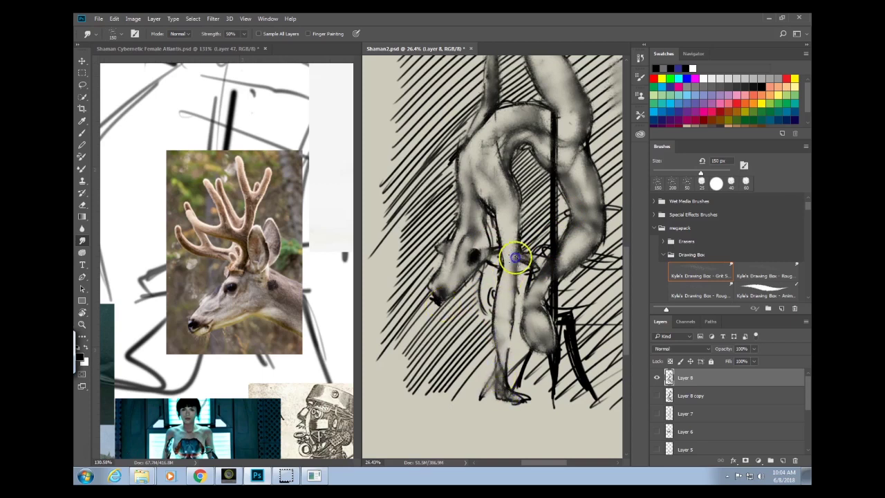
Blend the remaining outlines around the figure's feet and lower limbs.
{"action": "scroll", "coordinate": [591, 270], "scroll_direction": "down", "scroll_amount": 3}
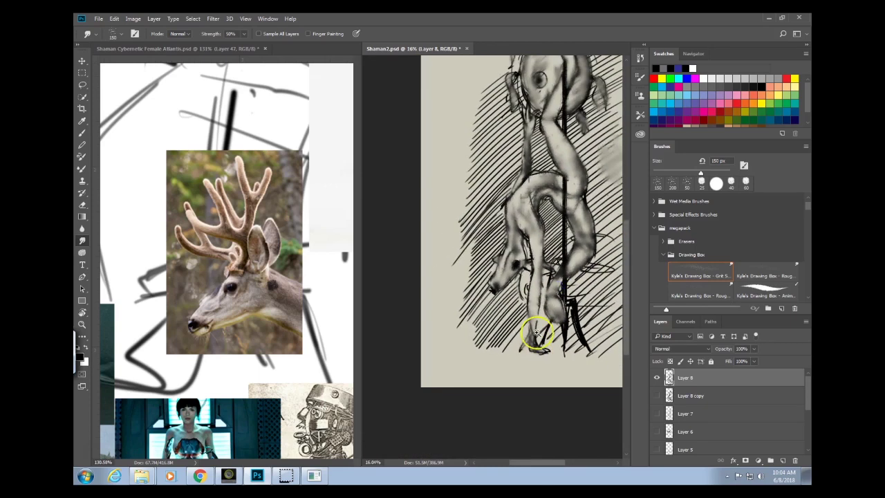
{"action": "left_click_drag", "start_coordinate": [537, 334], "coordinate": [509, 390]}
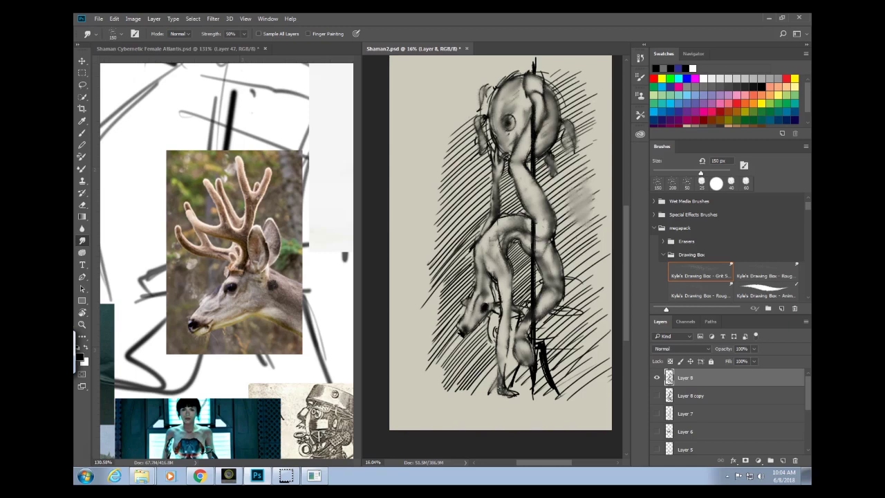
{"action": "mouse_move", "coordinate": [563, 250]}
{"action": "left_mouse_down"}
{"action": "mouse_move", "coordinate": [579, 252]}
{"action": "mouse_move", "coordinate": [567, 254]}
{"action": "mouse_move", "coordinate": [576, 385]}
{"action": "left_mouse_up"}
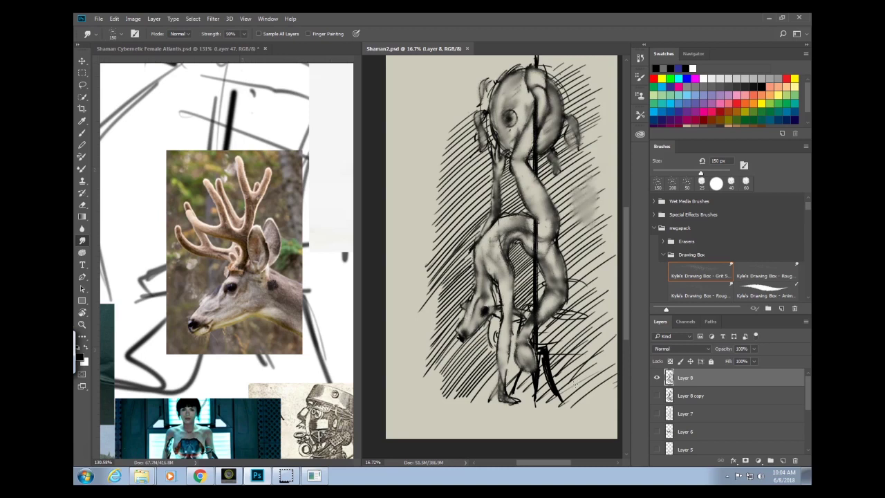
Switch to the Google Play Music page, check the system volume level, and return to Photoshop.
{"action": "key", "text": "alt+Tab"}
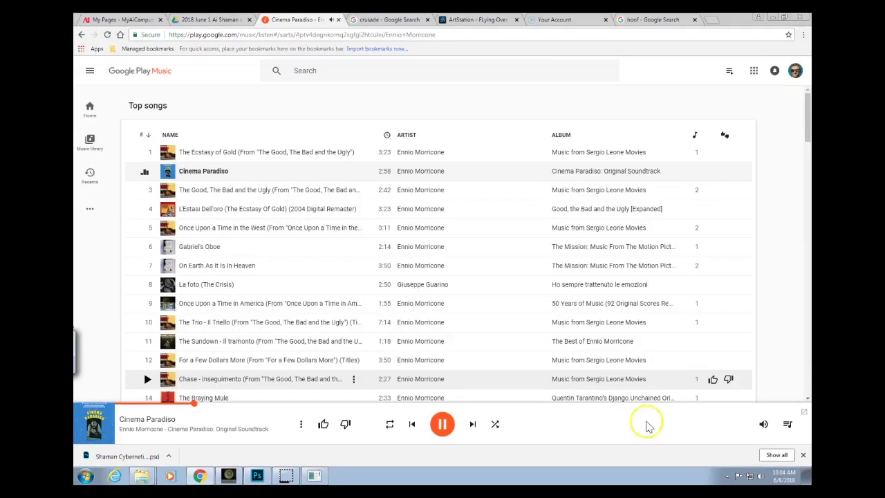
{"action": "mouse_move", "coordinate": [764, 426]}
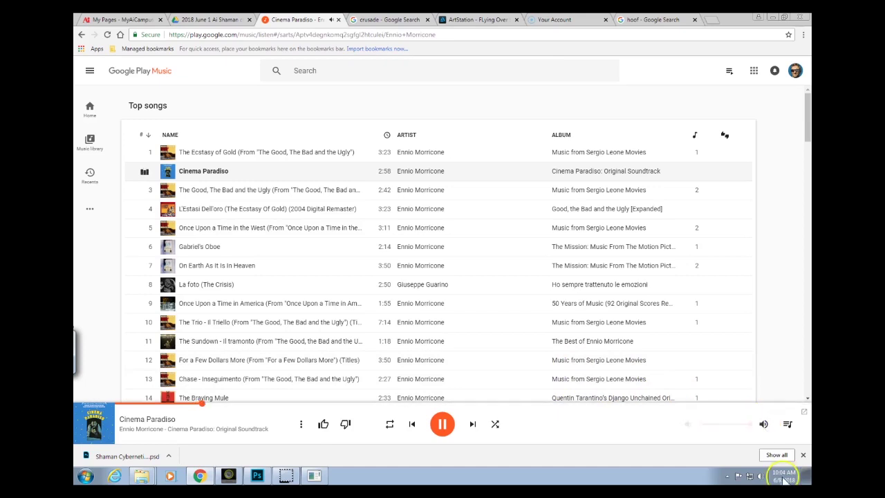
{"action": "left_click", "coordinate": [762, 476]}
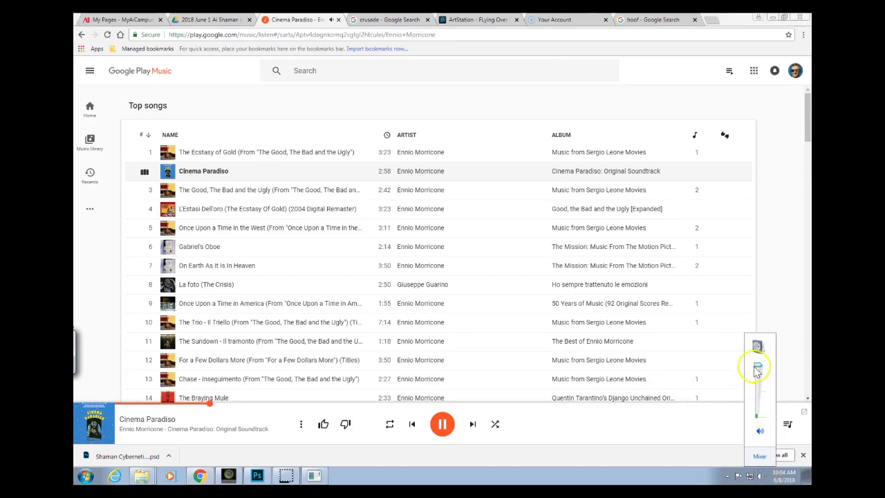
{"action": "key", "text": "alt+Tab"}
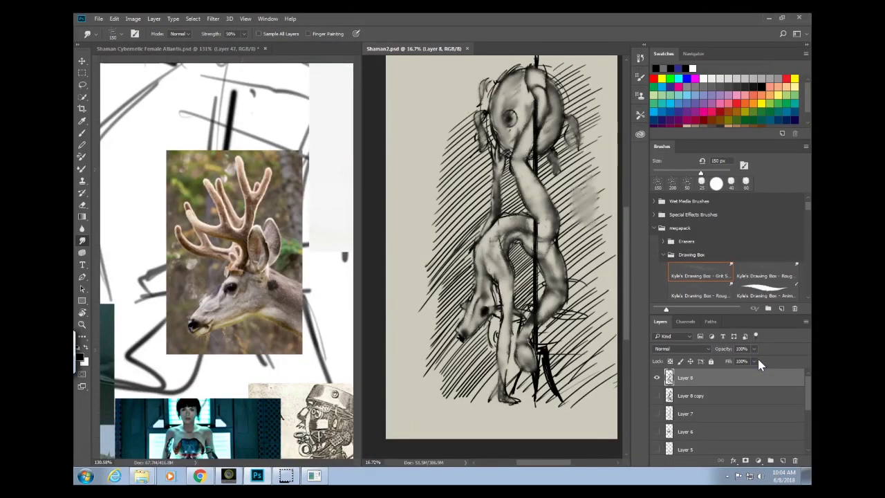
Smudge the background hatching beside the figure's upper limb into a wider soft patch of tone.
{"action": "left_click_drag", "start_coordinate": [598, 181], "coordinate": [607, 221]}
{"action": "mouse_move", "coordinate": [553, 176]}
{"action": "left_mouse_down"}
{"action": "mouse_move", "coordinate": [547, 168]}
{"action": "mouse_move", "coordinate": [537, 173]}
{"action": "mouse_move", "coordinate": [559, 198]}
{"action": "mouse_move", "coordinate": [574, 167]}
{"action": "mouse_move", "coordinate": [593, 168]}
{"action": "left_mouse_up"}
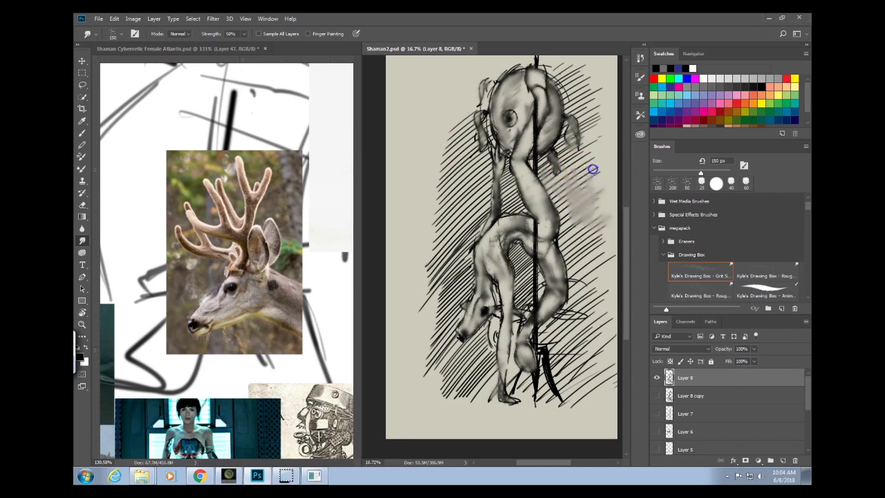
{"action": "left_click_drag", "start_coordinate": [578, 262], "coordinate": [518, 277]}
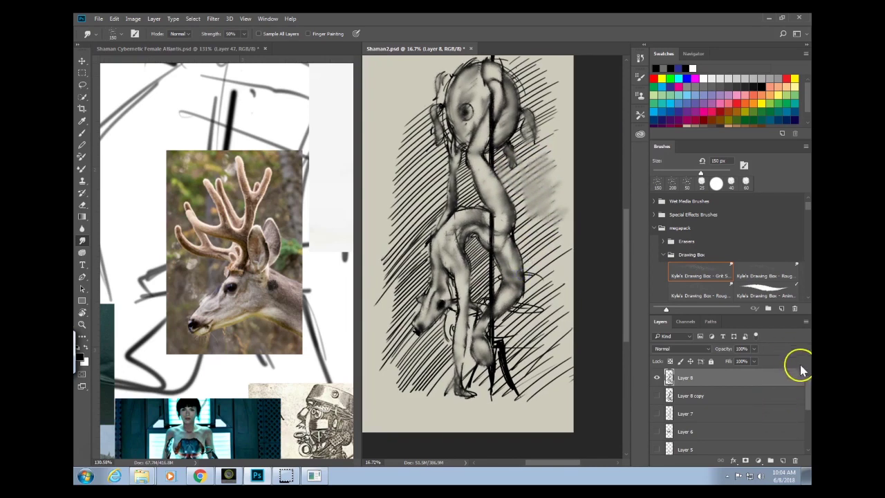
Lower Layer 8's opacity to 13% and add a new empty layer above it.
{"action": "mouse_move", "coordinate": [758, 350]}
{"action": "left_mouse_down"}
{"action": "mouse_move", "coordinate": [750, 363]}
{"action": "mouse_move", "coordinate": [715, 365]}
{"action": "left_mouse_up"}
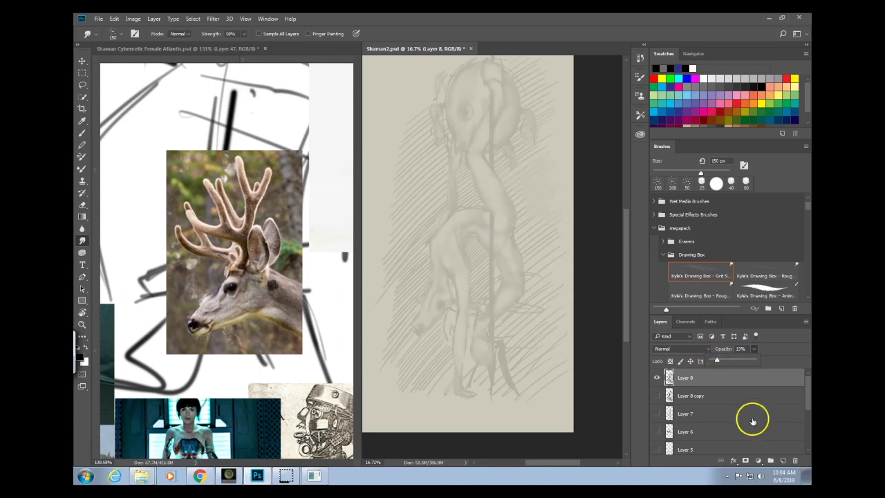
{"action": "left_click", "coordinate": [783, 460]}
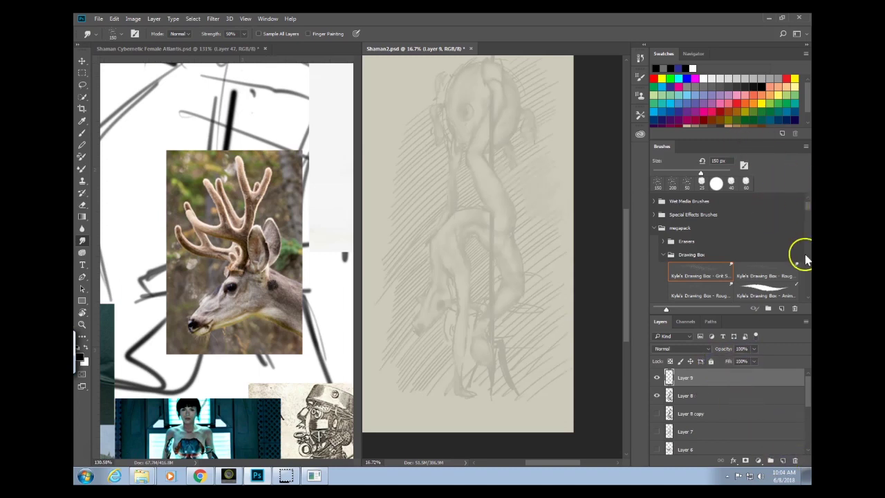
Choose the Kyle's Drawing Box - Anim... brush at 7 px, try a stroke on the new layer and undo it.
{"action": "left_click", "coordinate": [787, 286]}
{"action": "mouse_move", "coordinate": [551, 178]}
{"action": "left_mouse_down"}
{"action": "mouse_move", "coordinate": [478, 253]}
{"action": "mouse_move", "coordinate": [462, 301]}
{"action": "left_mouse_up"}
{"action": "key", "text": "ctrl+z"}
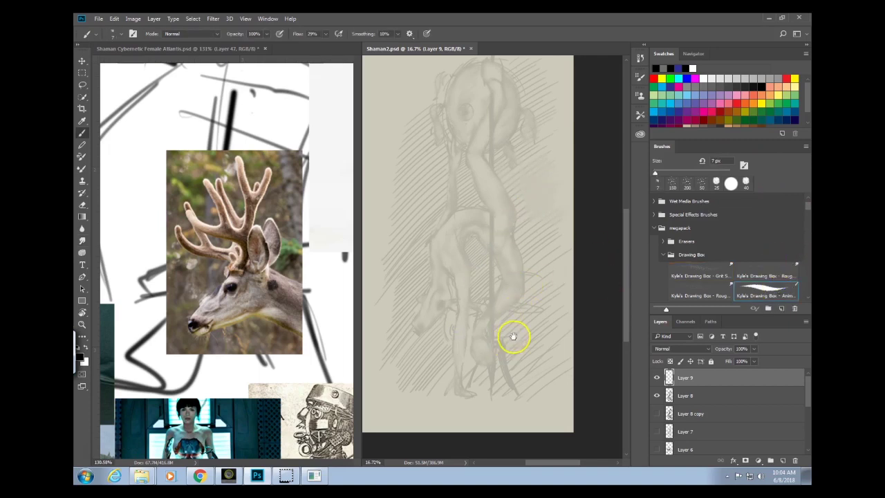
Show the shaman drawing on its own in a full-screen view with the tools available, framed on the faded figure.
{"action": "key", "text": "f"}
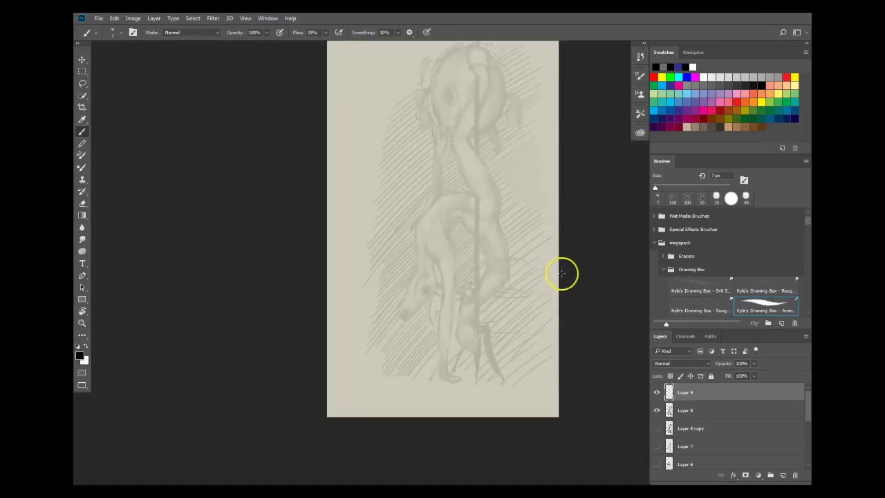
{"action": "key", "text": "f"}
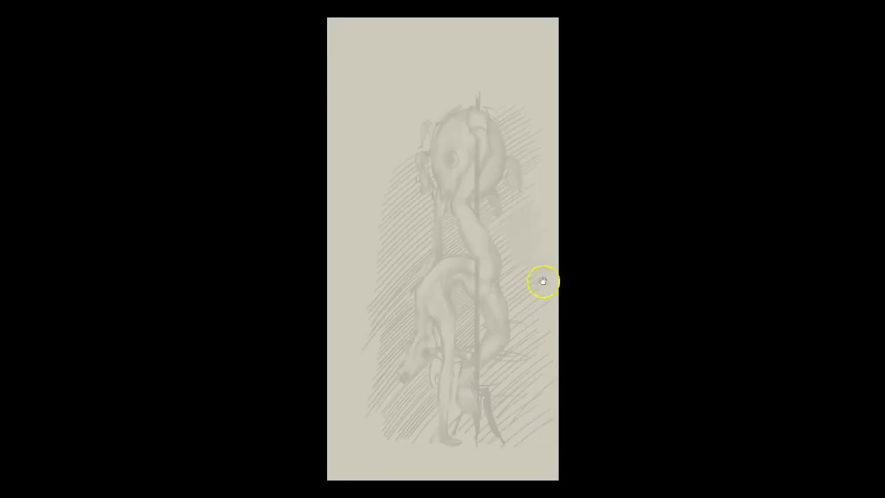
{"action": "left_click_drag", "start_coordinate": [543, 283], "coordinate": [571, 279]}
{"action": "left_click_drag", "start_coordinate": [507, 343], "coordinate": [516, 283]}
{"action": "left_click_drag", "start_coordinate": [525, 298], "coordinate": [521, 299]}
{"action": "scroll", "coordinate": [520, 298], "scroll_direction": "up", "scroll_amount": 2}
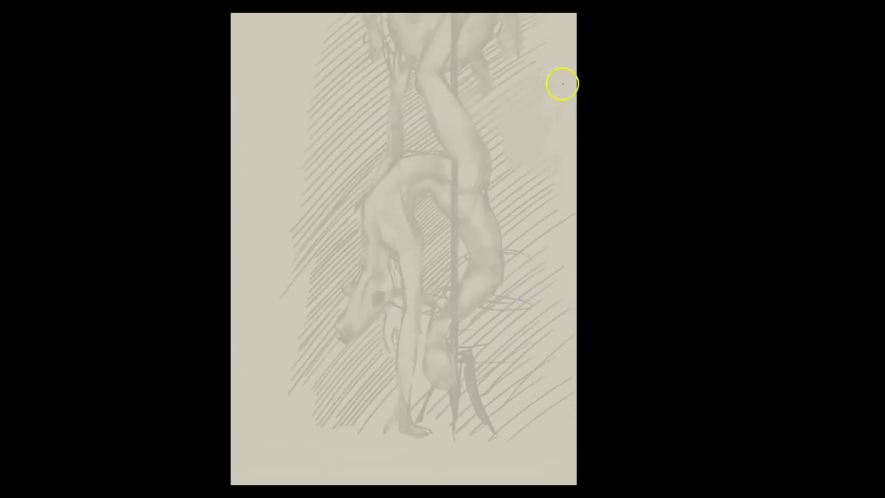
{"action": "key", "text": "f"}
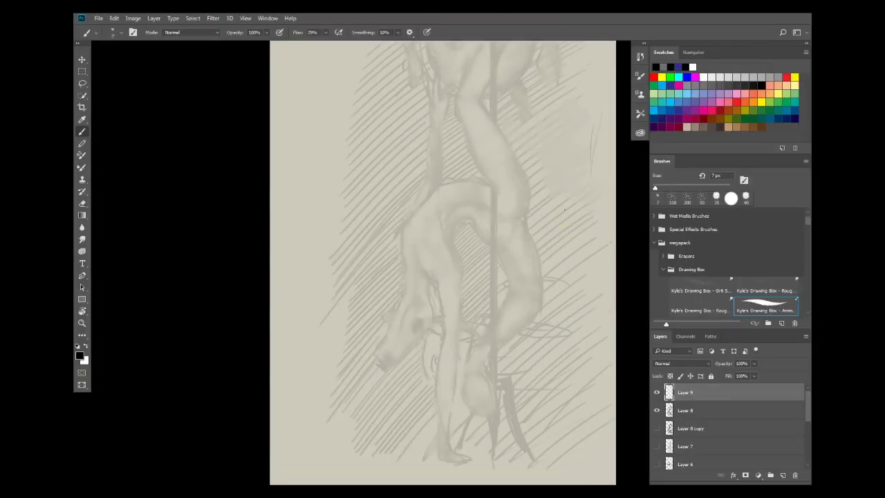
View the faded shaman drawing in full screen without the panels, framed to show the whole figure.
{"action": "key", "text": "f"}
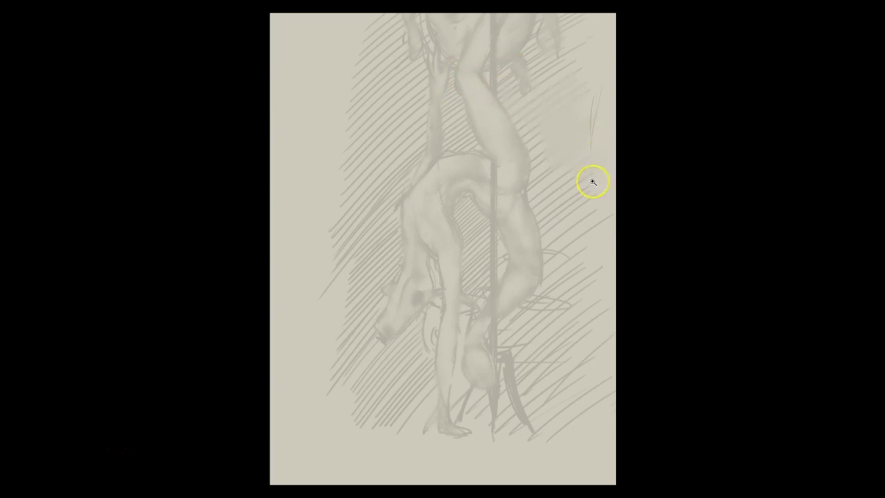
{"action": "mouse_move", "coordinate": [592, 184]}
{"action": "left_mouse_down"}
{"action": "mouse_move", "coordinate": [579, 211]}
{"action": "mouse_move", "coordinate": [549, 220]}
{"action": "mouse_move", "coordinate": [555, 217]}
{"action": "mouse_move", "coordinate": [549, 244]}
{"action": "left_mouse_up"}
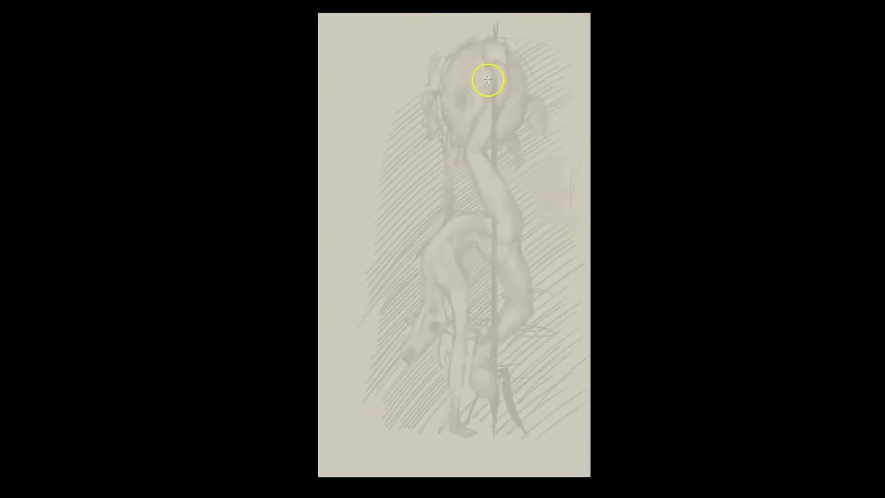
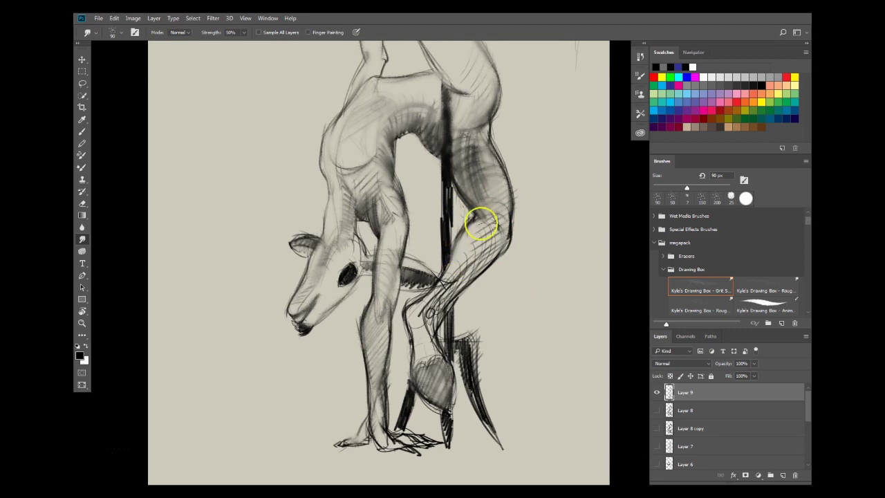
Smudge the hatching along the bent leg's thigh, knee and shin and the black pole beside it into soft tone.
{"action": "left_click_drag", "start_coordinate": [483, 224], "coordinate": [438, 300]}
{"action": "left_click_drag", "start_coordinate": [463, 253], "coordinate": [427, 300]}
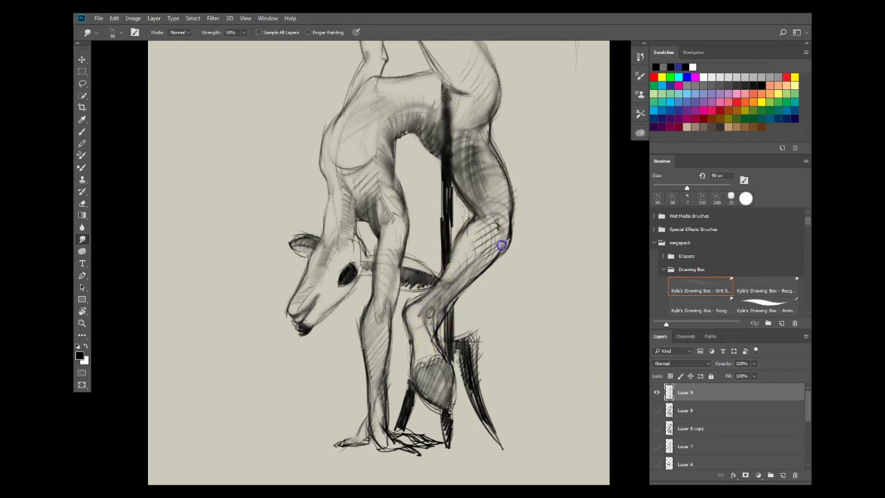
{"action": "left_click_drag", "start_coordinate": [479, 240], "coordinate": [473, 227]}
{"action": "left_click_drag", "start_coordinate": [448, 162], "coordinate": [453, 266]}
{"action": "mouse_move", "coordinate": [486, 133]}
{"action": "left_mouse_down"}
{"action": "mouse_move", "coordinate": [493, 173]}
{"action": "mouse_move", "coordinate": [489, 127]}
{"action": "mouse_move", "coordinate": [497, 191]}
{"action": "mouse_move", "coordinate": [468, 173]}
{"action": "mouse_move", "coordinate": [495, 245]}
{"action": "mouse_move", "coordinate": [496, 218]}
{"action": "mouse_move", "coordinate": [455, 281]}
{"action": "left_mouse_up"}
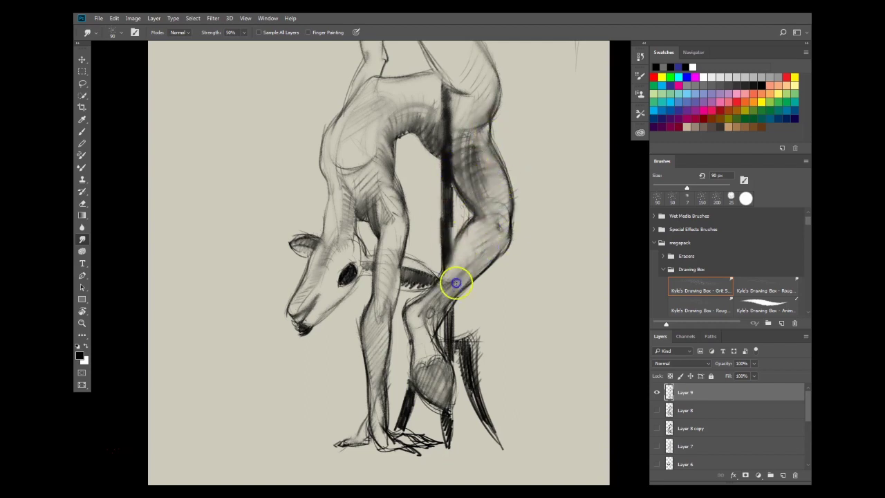
{"action": "left_click_drag", "start_coordinate": [460, 146], "coordinate": [477, 200]}
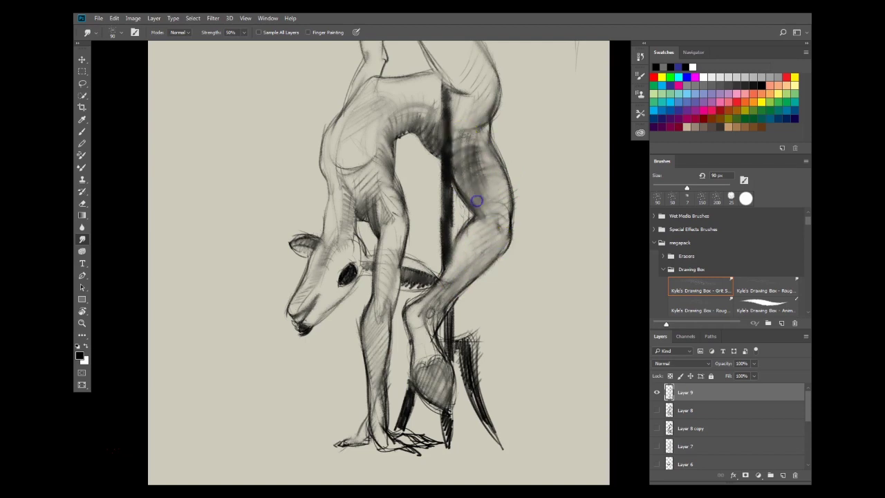
Smudge the shading on the lowered foot, the hand on the ground, the dark prop legs, the supporting arm and the deer head.
{"action": "left_click_drag", "start_coordinate": [446, 303], "coordinate": [426, 347]}
{"action": "mouse_move", "coordinate": [409, 308]}
{"action": "left_mouse_down"}
{"action": "mouse_move", "coordinate": [417, 356]}
{"action": "mouse_move", "coordinate": [398, 388]}
{"action": "mouse_move", "coordinate": [390, 434]}
{"action": "mouse_move", "coordinate": [406, 446]}
{"action": "mouse_move", "coordinate": [386, 444]}
{"action": "mouse_move", "coordinate": [418, 440]}
{"action": "mouse_move", "coordinate": [379, 429]}
{"action": "left_mouse_up"}
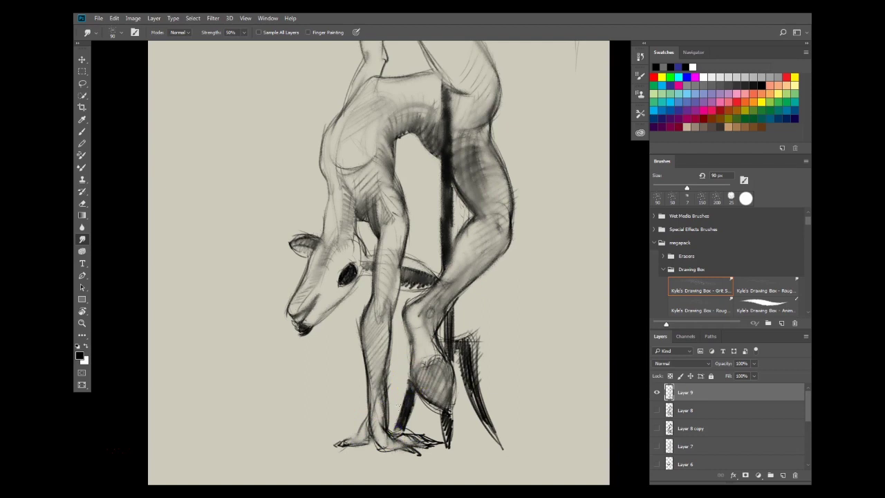
{"action": "left_click_drag", "start_coordinate": [410, 384], "coordinate": [448, 443]}
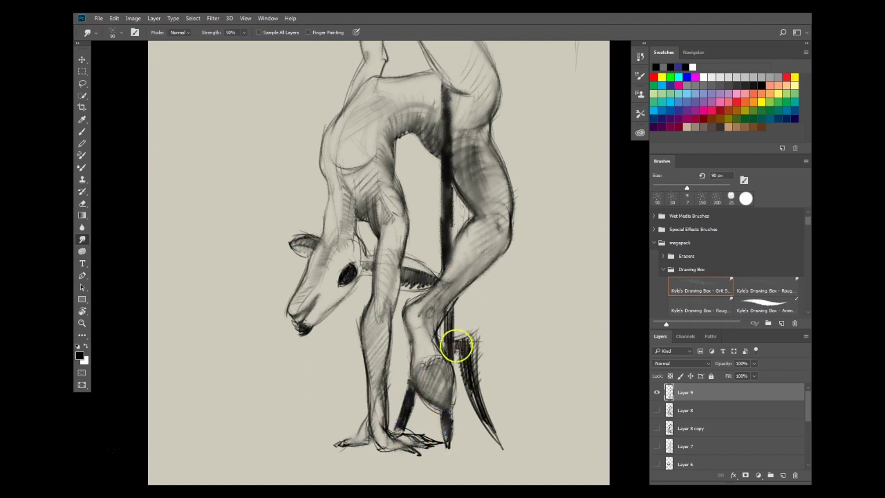
{"action": "mouse_move", "coordinate": [457, 346]}
{"action": "left_mouse_down"}
{"action": "mouse_move", "coordinate": [466, 361]}
{"action": "mouse_move", "coordinate": [451, 364]}
{"action": "left_mouse_up"}
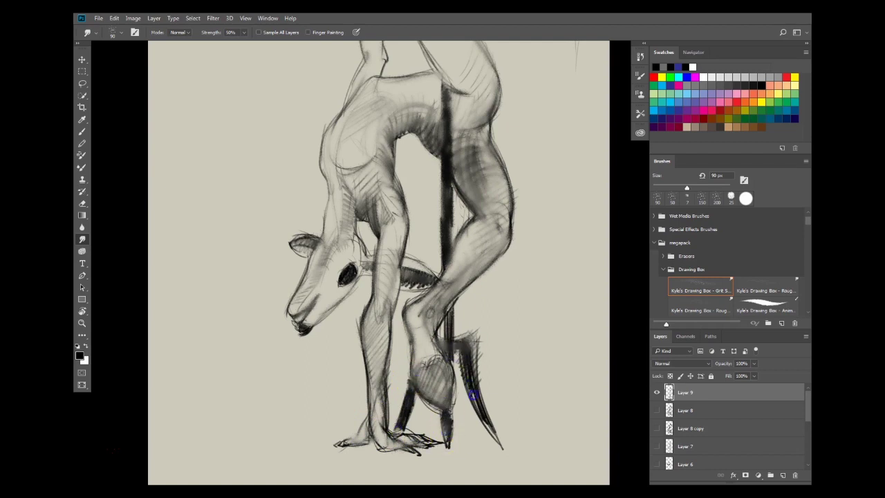
{"action": "mouse_move", "coordinate": [365, 202]}
{"action": "left_mouse_down"}
{"action": "mouse_move", "coordinate": [394, 233]}
{"action": "mouse_move", "coordinate": [406, 292]}
{"action": "mouse_move", "coordinate": [387, 446]}
{"action": "left_mouse_up"}
{"action": "left_click_drag", "start_coordinate": [357, 168], "coordinate": [301, 368]}
Smudge the drum's outer rim, its light hatched face and the raised foot resting on it.
{"action": "mouse_move", "coordinate": [283, 294]}
{"action": "left_mouse_down"}
{"action": "mouse_move", "coordinate": [290, 271]}
{"action": "mouse_move", "coordinate": [311, 263]}
{"action": "mouse_move", "coordinate": [340, 219]}
{"action": "left_mouse_up"}
{"action": "left_click_drag", "start_coordinate": [346, 220], "coordinate": [300, 242]}
{"action": "mouse_move", "coordinate": [286, 280]}
{"action": "left_mouse_down"}
{"action": "mouse_move", "coordinate": [300, 252]}
{"action": "mouse_move", "coordinate": [303, 283]}
{"action": "mouse_move", "coordinate": [329, 255]}
{"action": "mouse_move", "coordinate": [318, 262]}
{"action": "mouse_move", "coordinate": [304, 242]}
{"action": "left_mouse_up"}
{"action": "mouse_move", "coordinate": [365, 220]}
{"action": "left_mouse_down"}
{"action": "mouse_move", "coordinate": [371, 255]}
{"action": "mouse_move", "coordinate": [361, 217]}
{"action": "mouse_move", "coordinate": [391, 250]}
{"action": "mouse_move", "coordinate": [383, 227]}
{"action": "mouse_move", "coordinate": [372, 247]}
{"action": "mouse_move", "coordinate": [399, 238]}
{"action": "mouse_move", "coordinate": [366, 218]}
{"action": "mouse_move", "coordinate": [405, 253]}
{"action": "mouse_move", "coordinate": [381, 219]}
{"action": "mouse_move", "coordinate": [388, 295]}
{"action": "mouse_move", "coordinate": [378, 252]}
{"action": "mouse_move", "coordinate": [391, 272]}
{"action": "mouse_move", "coordinate": [384, 317]}
{"action": "mouse_move", "coordinate": [389, 287]}
{"action": "mouse_move", "coordinate": [360, 335]}
{"action": "mouse_move", "coordinate": [380, 299]}
{"action": "mouse_move", "coordinate": [332, 354]}
{"action": "mouse_move", "coordinate": [345, 337]}
{"action": "mouse_move", "coordinate": [308, 351]}
{"action": "left_mouse_up"}
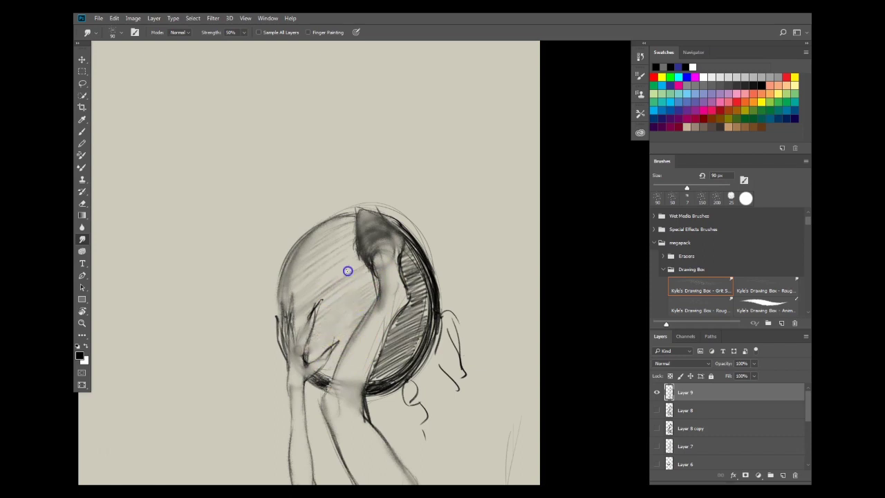
{"action": "left_click_drag", "start_coordinate": [336, 251], "coordinate": [371, 277]}
Blend the dark hatching on the drum's shaded side and rim, including the small hanging ornaments.
{"action": "mouse_move", "coordinate": [408, 240]}
{"action": "left_mouse_down"}
{"action": "mouse_move", "coordinate": [410, 289]}
{"action": "mouse_move", "coordinate": [404, 258]}
{"action": "mouse_move", "coordinate": [412, 251]}
{"action": "mouse_move", "coordinate": [429, 308]}
{"action": "mouse_move", "coordinate": [411, 255]}
{"action": "mouse_move", "coordinate": [406, 300]}
{"action": "mouse_move", "coordinate": [432, 324]}
{"action": "mouse_move", "coordinate": [414, 364]}
{"action": "mouse_move", "coordinate": [429, 344]}
{"action": "mouse_move", "coordinate": [405, 306]}
{"action": "mouse_move", "coordinate": [368, 334]}
{"action": "left_mouse_up"}
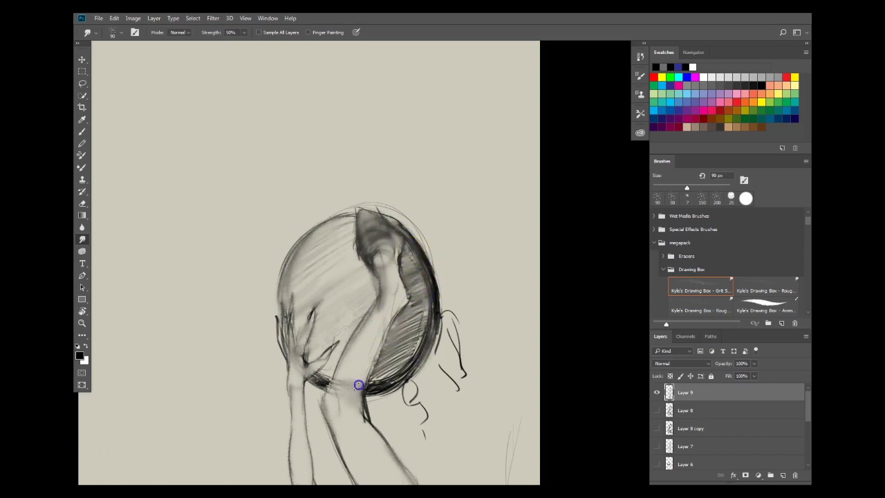
{"action": "mouse_move", "coordinate": [393, 376]}
{"action": "left_mouse_down"}
{"action": "mouse_move", "coordinate": [418, 357]}
{"action": "mouse_move", "coordinate": [431, 296]}
{"action": "mouse_move", "coordinate": [377, 369]}
{"action": "mouse_move", "coordinate": [421, 347]}
{"action": "mouse_move", "coordinate": [398, 314]}
{"action": "mouse_move", "coordinate": [397, 357]}
{"action": "mouse_move", "coordinate": [399, 317]}
{"action": "left_mouse_up"}
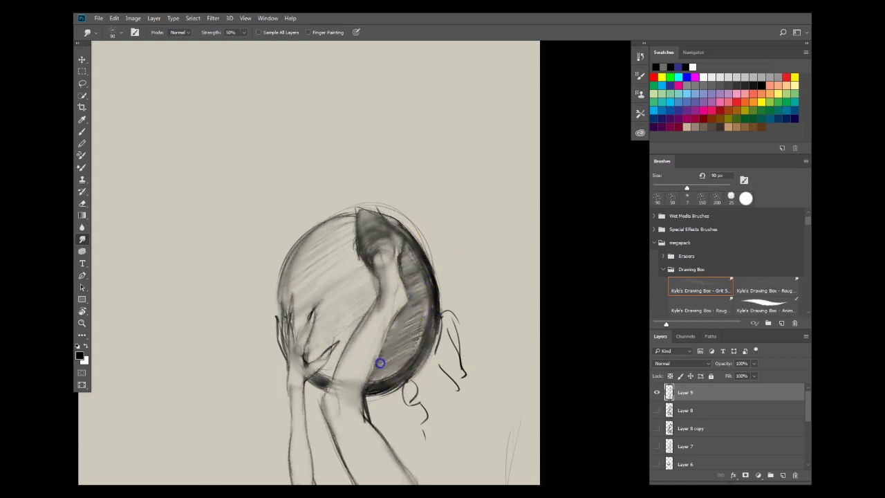
{"action": "left_click_drag", "start_coordinate": [380, 363], "coordinate": [386, 381]}
{"action": "mouse_move", "coordinate": [388, 343]}
{"action": "left_mouse_down"}
{"action": "mouse_move", "coordinate": [385, 395]}
{"action": "mouse_move", "coordinate": [448, 323]}
{"action": "mouse_move", "coordinate": [455, 386]}
{"action": "mouse_move", "coordinate": [449, 377]}
{"action": "mouse_move", "coordinate": [421, 409]}
{"action": "left_mouse_up"}
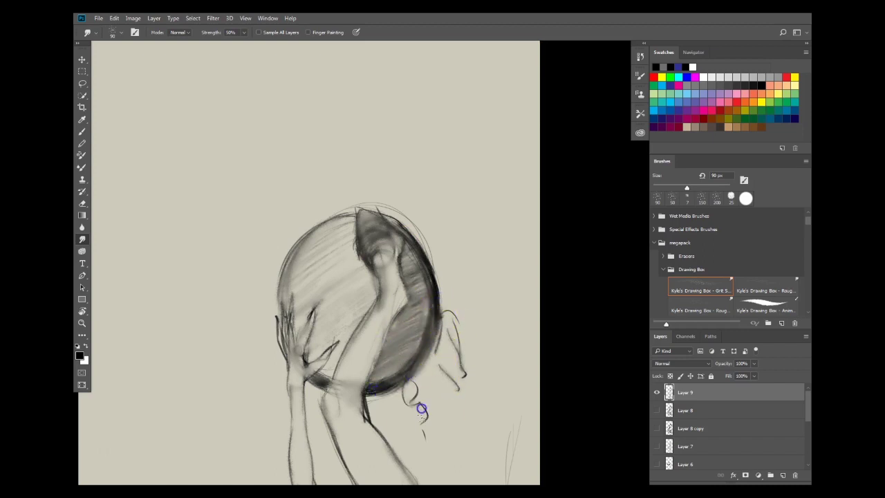
{"action": "left_click_drag", "start_coordinate": [432, 261], "coordinate": [437, 287]}
Smudge the dark shape between the deer head and bent leg, the heel below it and the adjoining section of pole.
{"action": "left_click_drag", "start_coordinate": [489, 321], "coordinate": [458, 309]}
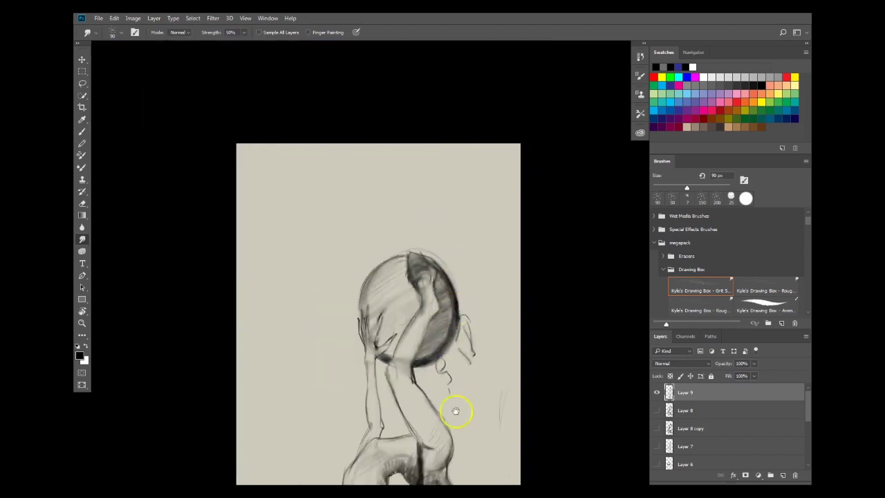
{"action": "left_click_drag", "start_coordinate": [446, 351], "coordinate": [448, 178]}
{"action": "left_click_drag", "start_coordinate": [461, 231], "coordinate": [483, 227]}
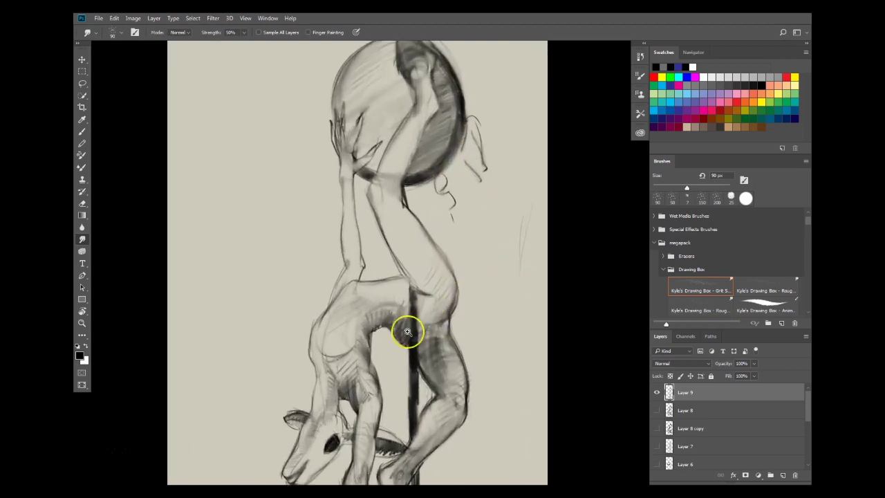
{"action": "left_click_drag", "start_coordinate": [405, 417], "coordinate": [424, 280]}
{"action": "left_click_drag", "start_coordinate": [411, 340], "coordinate": [427, 339]}
{"action": "scroll", "coordinate": [427, 339], "scroll_direction": "up", "scroll_amount": 1}
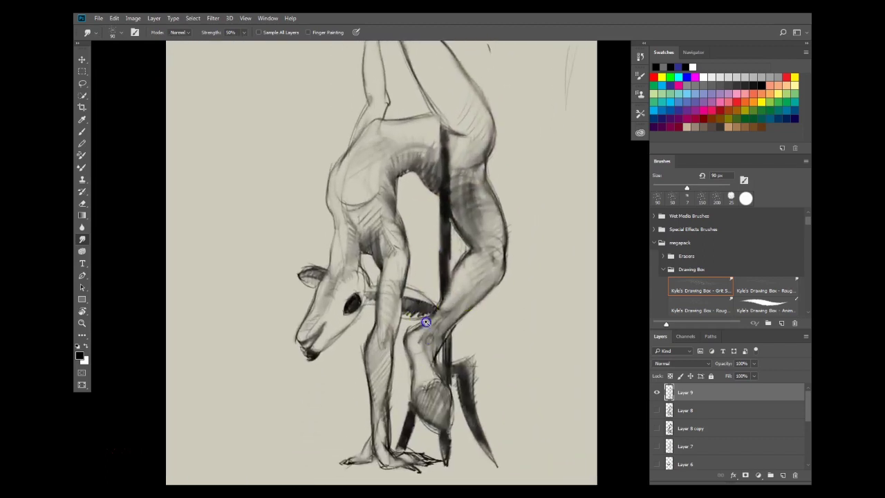
{"action": "scroll", "coordinate": [421, 316], "scroll_direction": "up", "scroll_amount": 2}
{"action": "mouse_move", "coordinate": [405, 302]}
{"action": "left_mouse_down"}
{"action": "mouse_move", "coordinate": [429, 310]}
{"action": "mouse_move", "coordinate": [443, 304]}
{"action": "left_mouse_up"}
{"action": "left_click_drag", "start_coordinate": [409, 335], "coordinate": [392, 355]}
{"action": "mouse_move", "coordinate": [461, 330]}
{"action": "left_mouse_down"}
{"action": "mouse_move", "coordinate": [445, 357]}
{"action": "mouse_move", "coordinate": [458, 374]}
{"action": "left_mouse_up"}
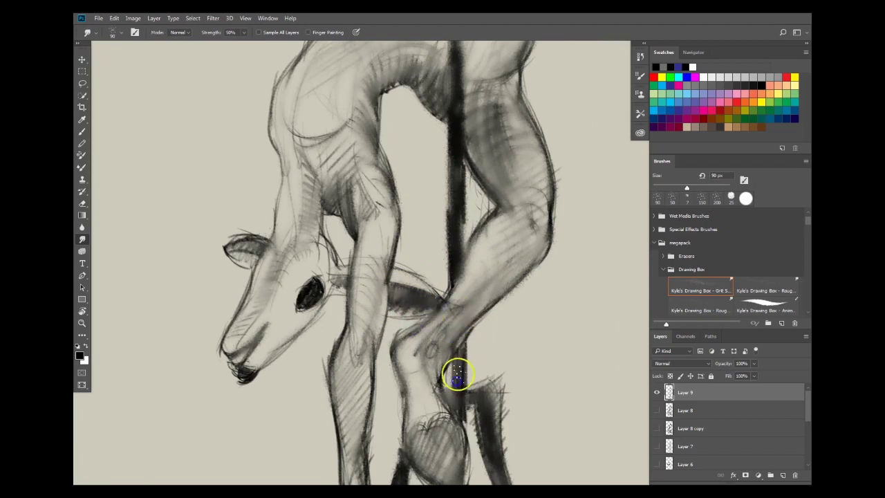
Review the whole drawing on its own, and return to the side-by-side view with the reference document.
{"action": "left_click_drag", "start_coordinate": [531, 300], "coordinate": [486, 320]}
{"action": "left_click_drag", "start_coordinate": [530, 363], "coordinate": [477, 403]}
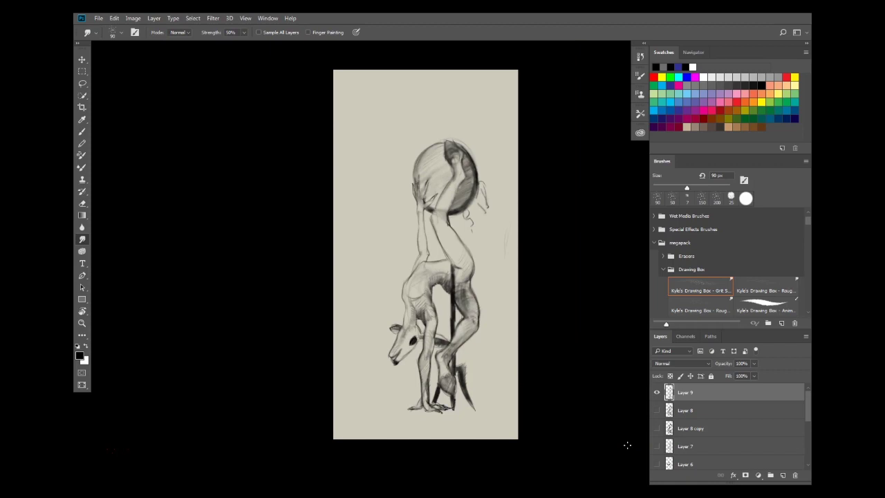
{"action": "key", "text": "f"}
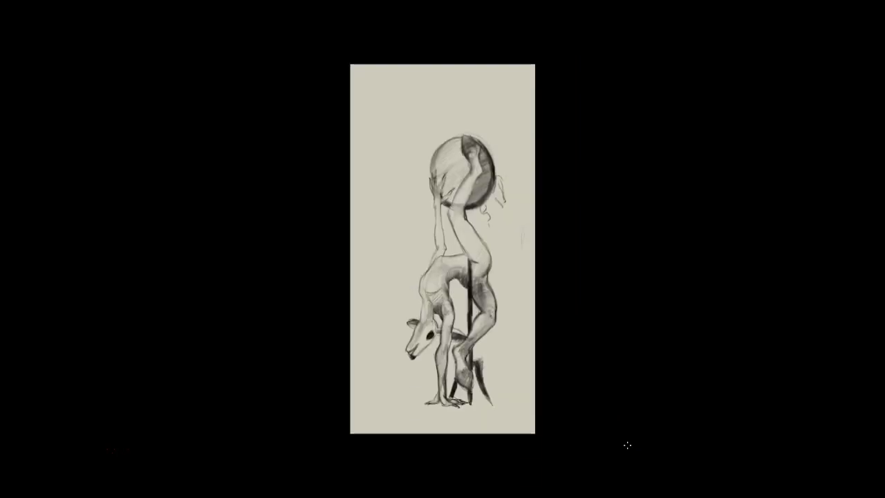
{"action": "key", "text": "f"}
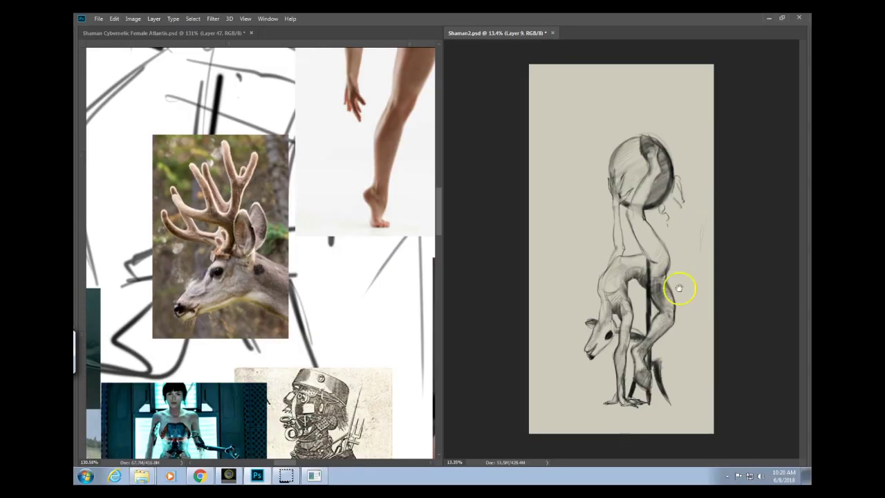
Rotate the reference board's view so the leaping dancer photo stands upright, and frame that pose.
{"action": "left_click", "coordinate": [292, 344]}
{"action": "left_click_drag", "start_coordinate": [355, 287], "coordinate": [267, 426]}
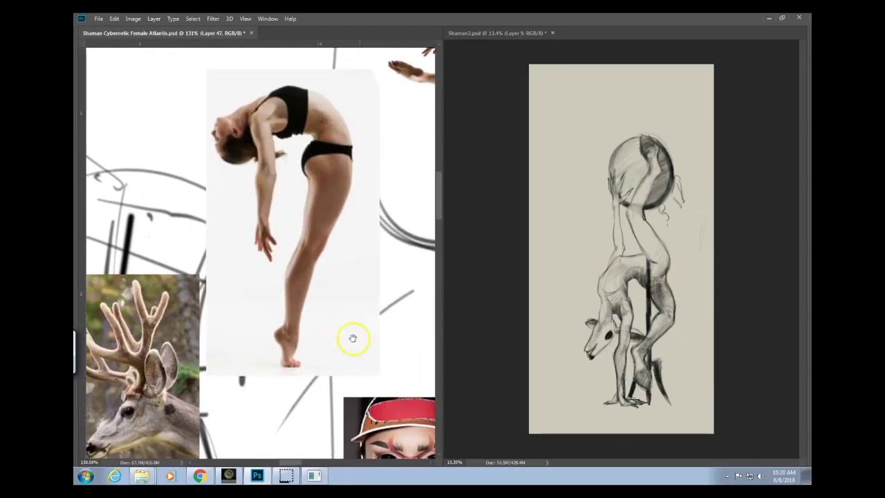
{"action": "left_click_drag", "start_coordinate": [353, 338], "coordinate": [266, 408]}
{"action": "left_click_drag", "start_coordinate": [372, 314], "coordinate": [278, 331]}
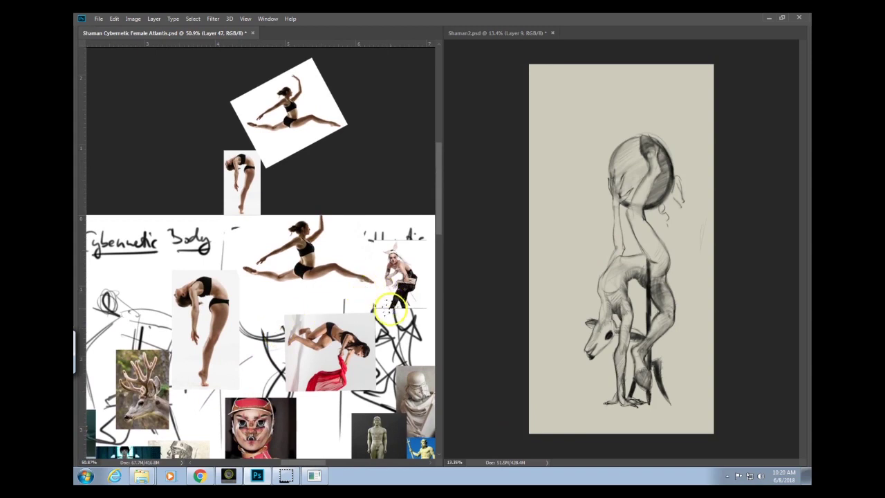
{"action": "key", "text": "r"}
{"action": "left_click_drag", "start_coordinate": [388, 308], "coordinate": [247, 311]}
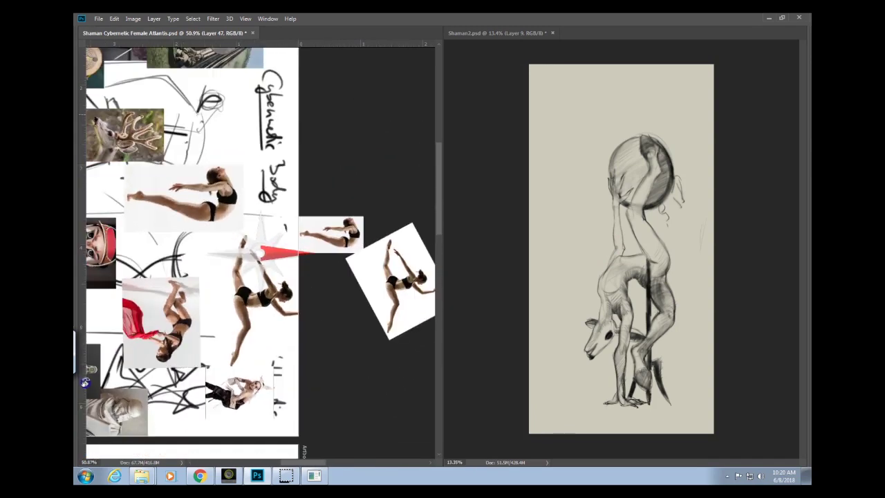
{"action": "scroll", "coordinate": [247, 311], "scroll_direction": "up", "scroll_amount": 3}
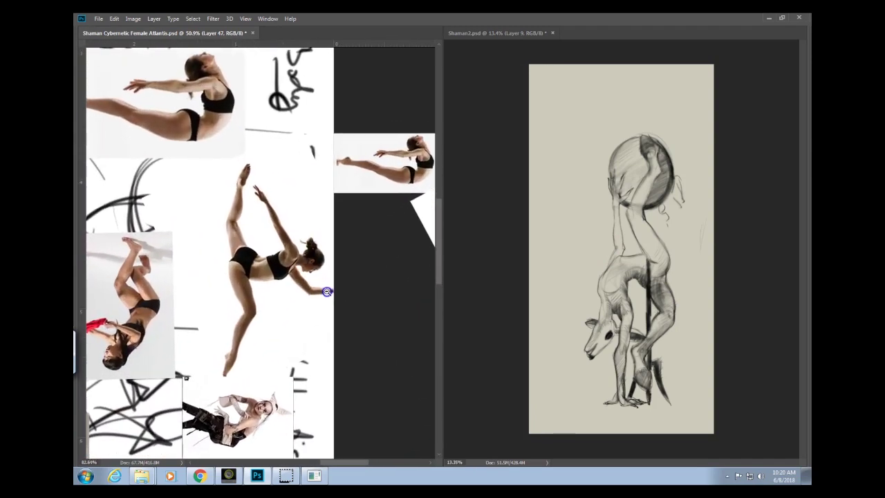
{"action": "left_click_drag", "start_coordinate": [359, 296], "coordinate": [436, 240]}
Widen the Shaman2.psd window against the reference window, and frame the dancer beside the figure's drum and legs.
{"action": "left_click", "coordinate": [692, 312]}
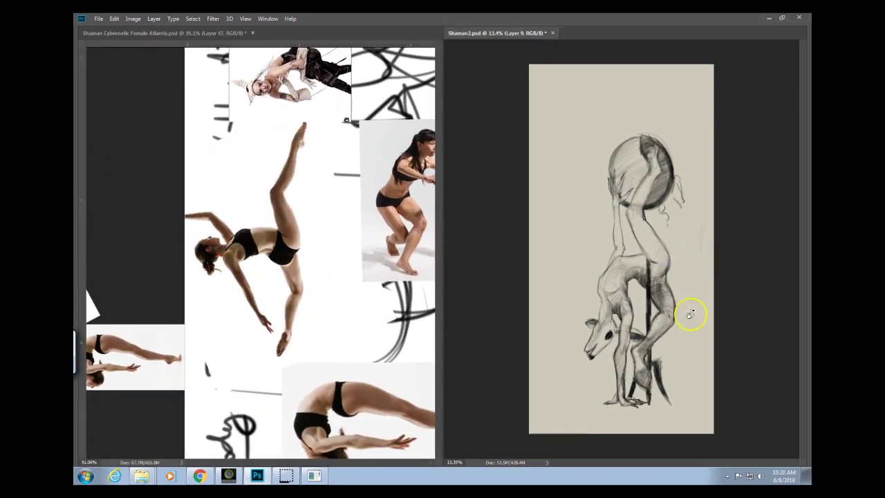
{"action": "scroll", "coordinate": [703, 305], "scroll_direction": "up", "scroll_amount": 2}
{"action": "left_click", "coordinate": [367, 316]}
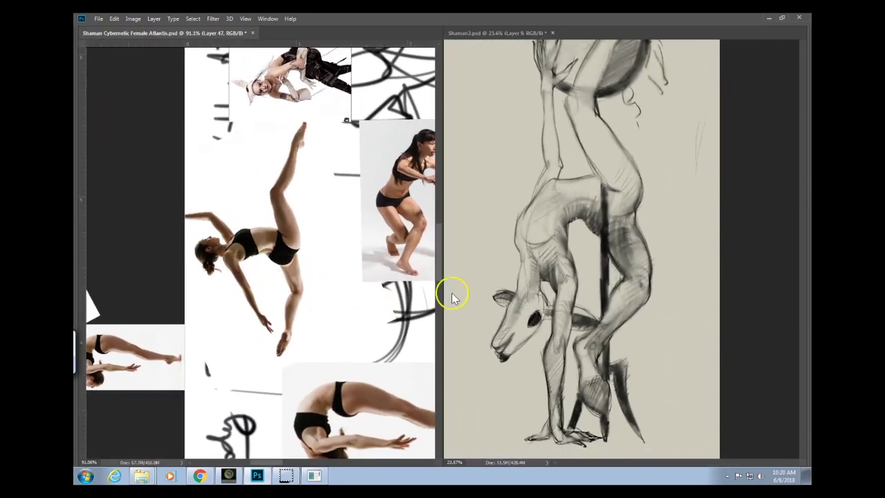
{"action": "left_click_drag", "start_coordinate": [443, 304], "coordinate": [335, 320]}
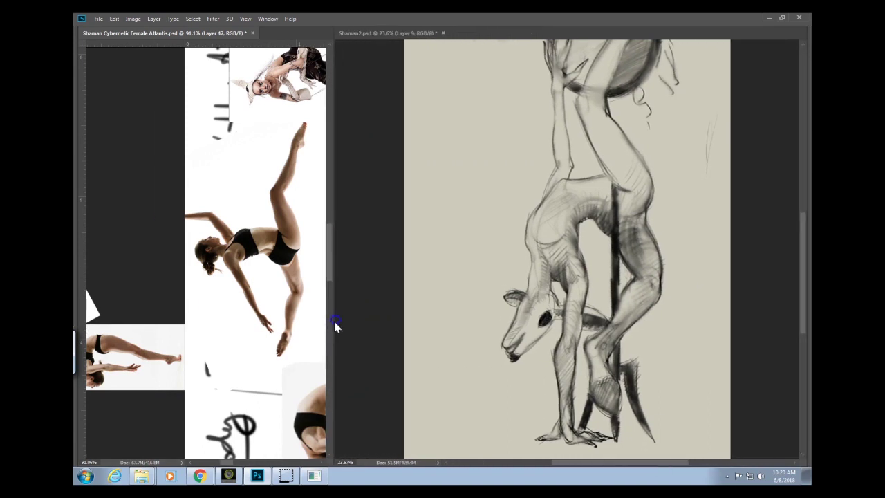
{"action": "left_click_drag", "start_coordinate": [193, 308], "coordinate": [194, 308]}
{"action": "left_click", "coordinate": [529, 330]}
{"action": "left_click_drag", "start_coordinate": [620, 286], "coordinate": [587, 351]}
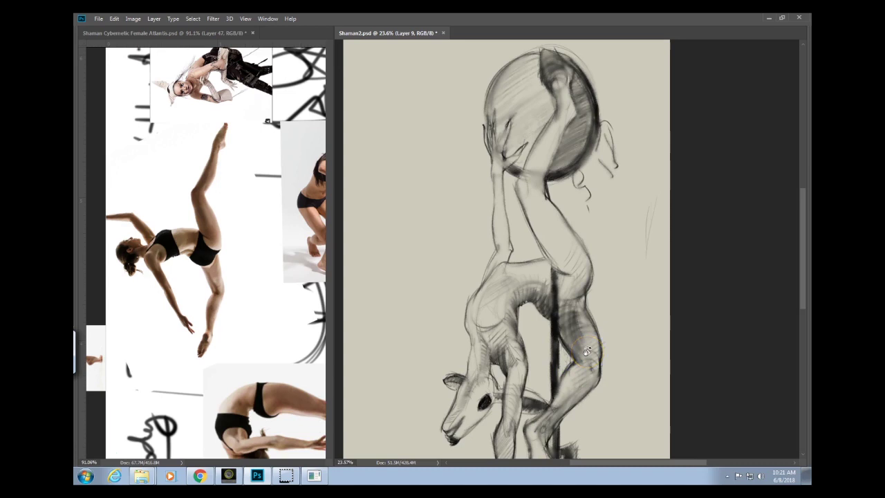
Show the panels, choose the Kyle's Inkbox - Extra Roug... brush at 149 px, try strokes beside the figure and undo them.
{"action": "key", "text": "Tab"}
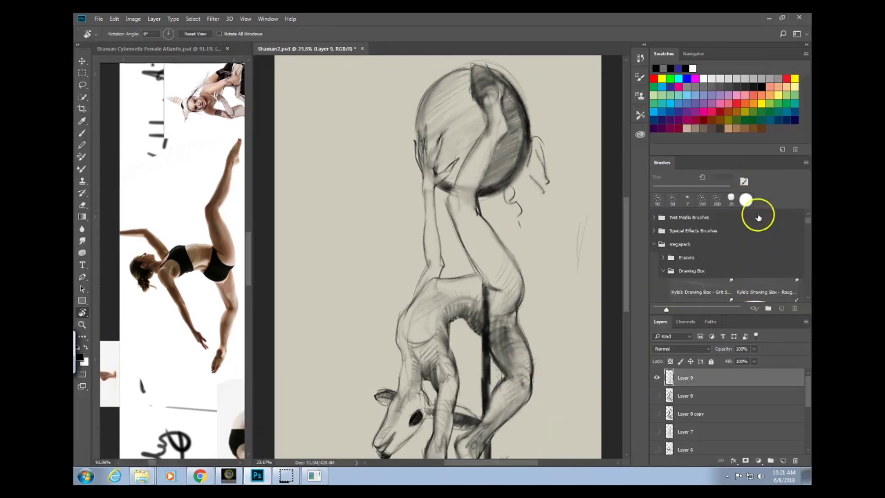
{"action": "left_click", "coordinate": [664, 271]}
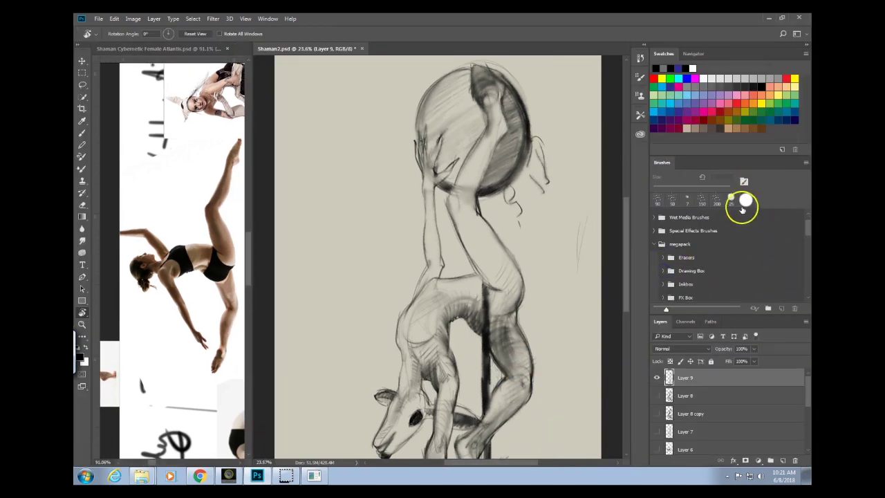
{"action": "left_click", "coordinate": [663, 284]}
{"action": "left_click", "coordinate": [719, 296]}
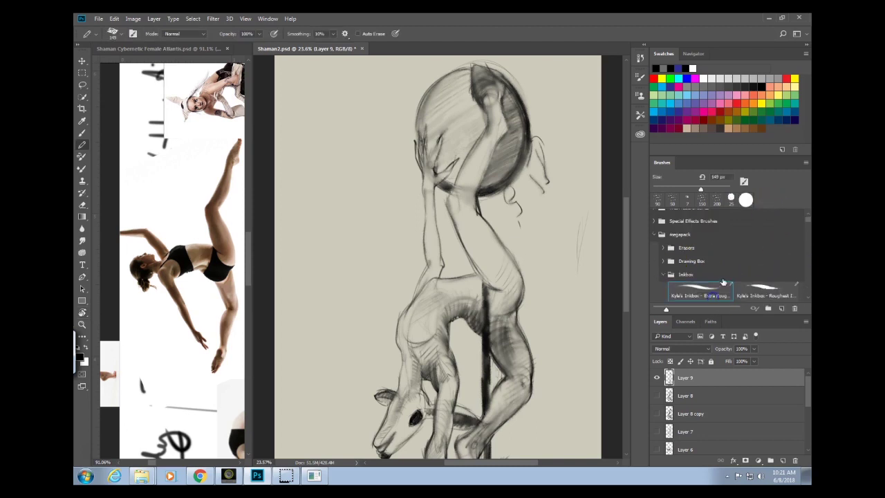
{"action": "left_click", "coordinate": [668, 375]}
{"action": "left_click_drag", "start_coordinate": [573, 253], "coordinate": [573, 271]}
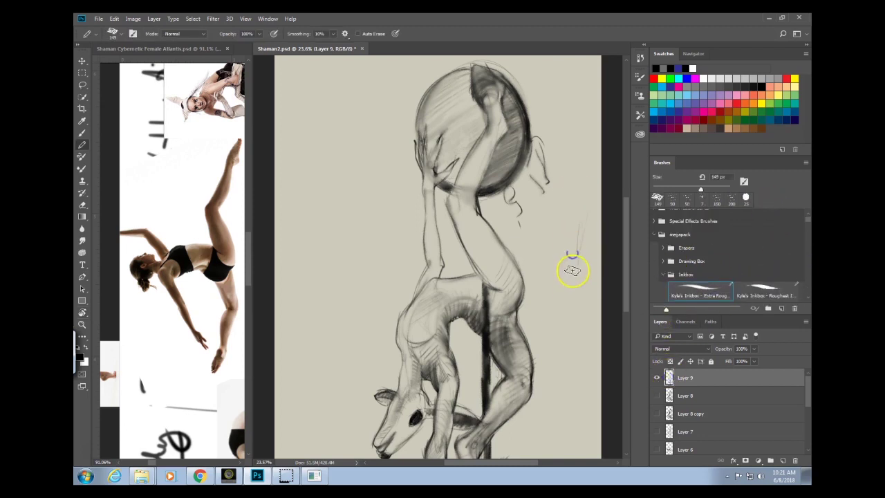
{"action": "left_click_drag", "start_coordinate": [579, 192], "coordinate": [571, 341]}
{"action": "key", "text": "ctrl+z"}
Look through the Inkbox brushes and reduce the Extra Roug... brush size to 100 px.
{"action": "scroll", "coordinate": [806, 304], "scroll_direction": "down", "scroll_amount": 3}
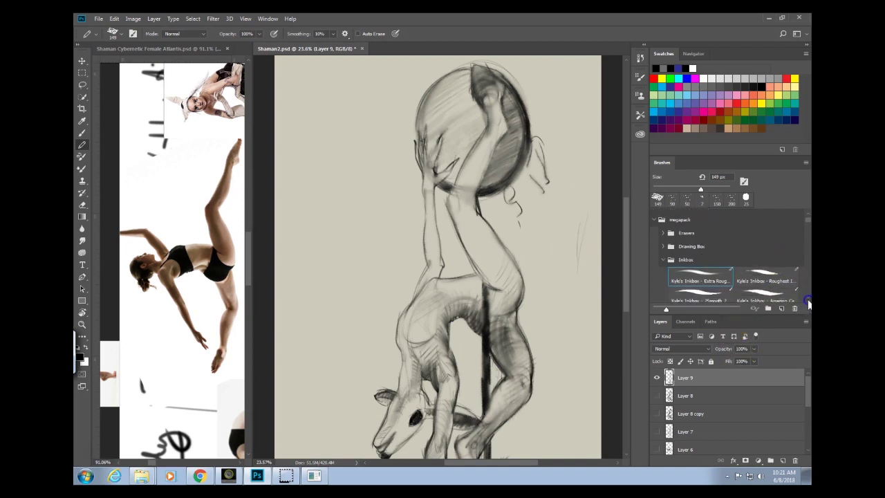
{"action": "scroll", "coordinate": [806, 304], "scroll_direction": "down", "scroll_amount": 2}
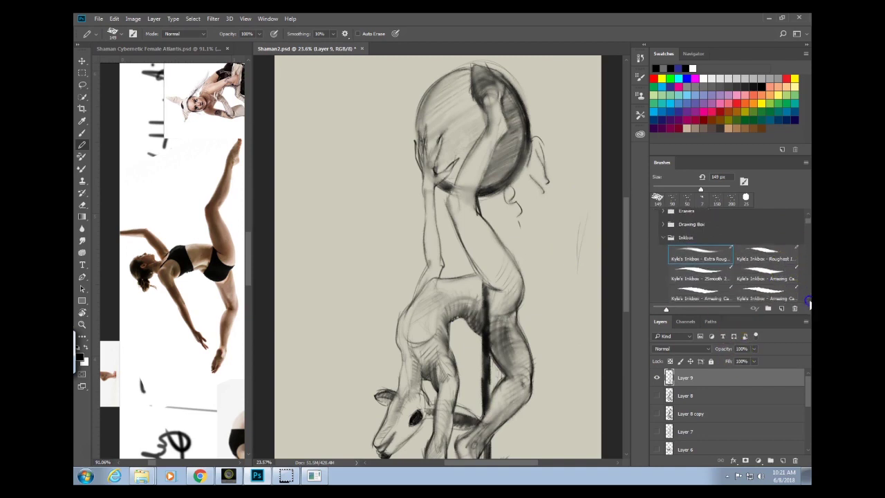
{"action": "key", "text": "bracketleft"}
{"action": "key", "text": "bracketleft"}
{"action": "key", "text": "bracketleft"}
{"action": "key", "text": "bracketleft"}
{"action": "key", "text": "bracketleft"}
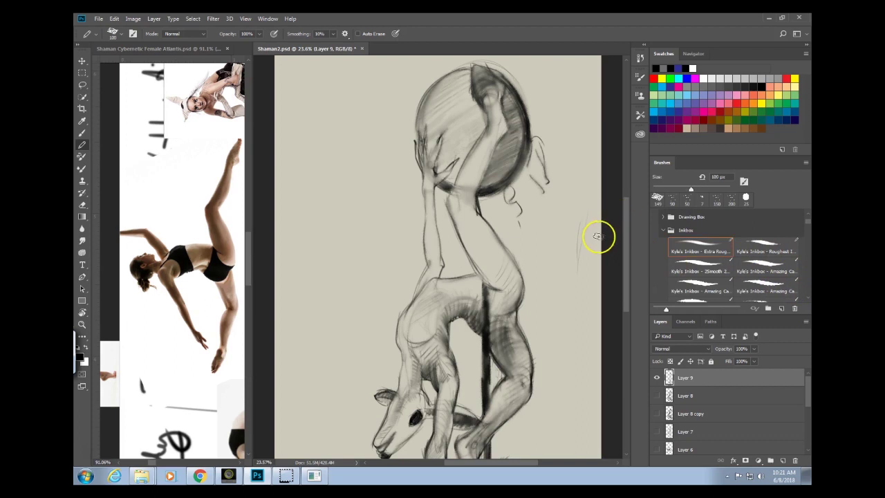
Choose the Kyle's Inkbox - Amazing Ca... brush at 10 px and paint sample strokes beside the figure.
{"action": "mouse_move", "coordinate": [574, 291]}
{"action": "left_mouse_down"}
{"action": "mouse_move", "coordinate": [582, 237]}
{"action": "mouse_move", "coordinate": [566, 276]}
{"action": "mouse_move", "coordinate": [586, 226]}
{"action": "left_mouse_up"}
{"action": "left_click", "coordinate": [778, 291]}
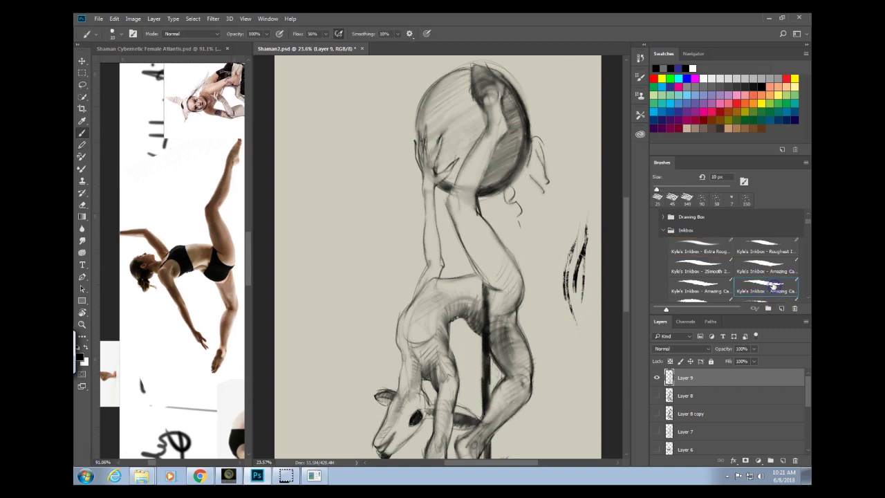
{"action": "left_click_drag", "start_coordinate": [589, 176], "coordinate": [573, 284]}
{"action": "mouse_move", "coordinate": [589, 154]}
{"action": "left_mouse_down"}
{"action": "mouse_move", "coordinate": [591, 223]}
{"action": "mouse_move", "coordinate": [575, 296]}
{"action": "left_mouse_up"}
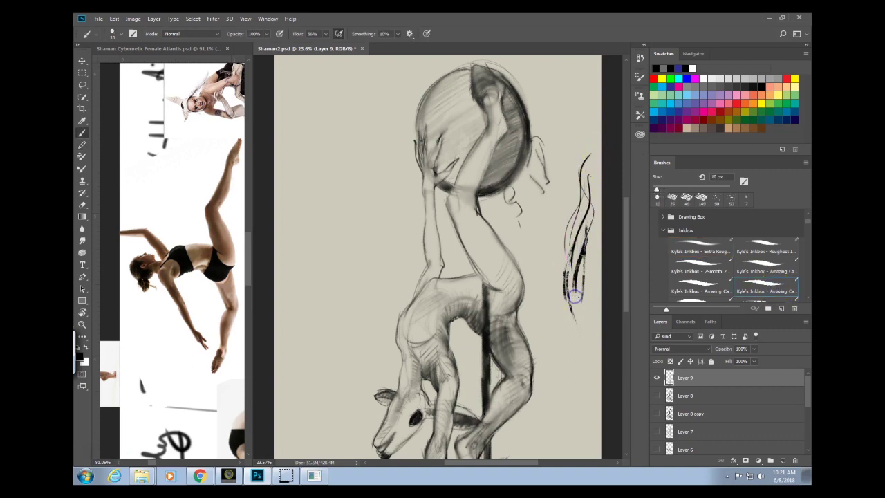
Frame the whole dancer in the reference, and ink the figure's belly arch and the underside of the buttock on Layer 9.
{"action": "left_click", "coordinate": [211, 271]}
{"action": "left_click_drag", "start_coordinate": [216, 289], "coordinate": [195, 291]}
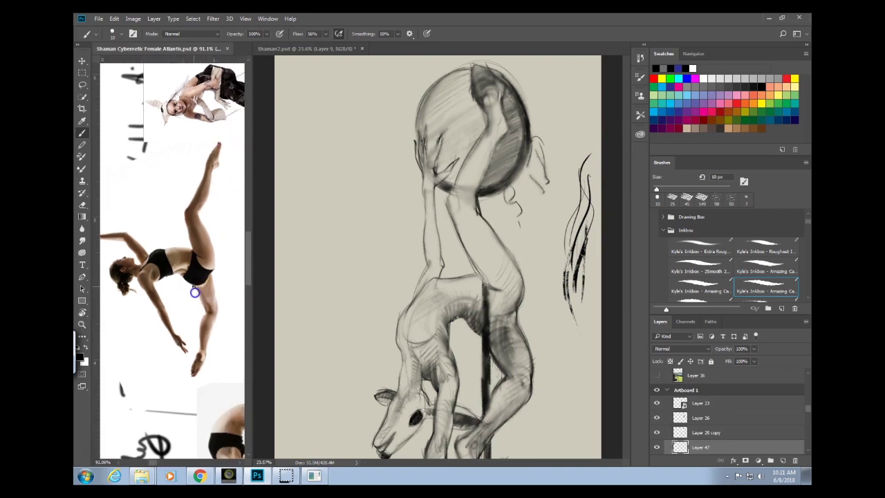
{"action": "left_click", "coordinate": [507, 279]}
{"action": "mouse_move", "coordinate": [514, 335]}
{"action": "left_mouse_down"}
{"action": "mouse_move", "coordinate": [494, 246]}
{"action": "mouse_move", "coordinate": [533, 253]}
{"action": "left_mouse_up"}
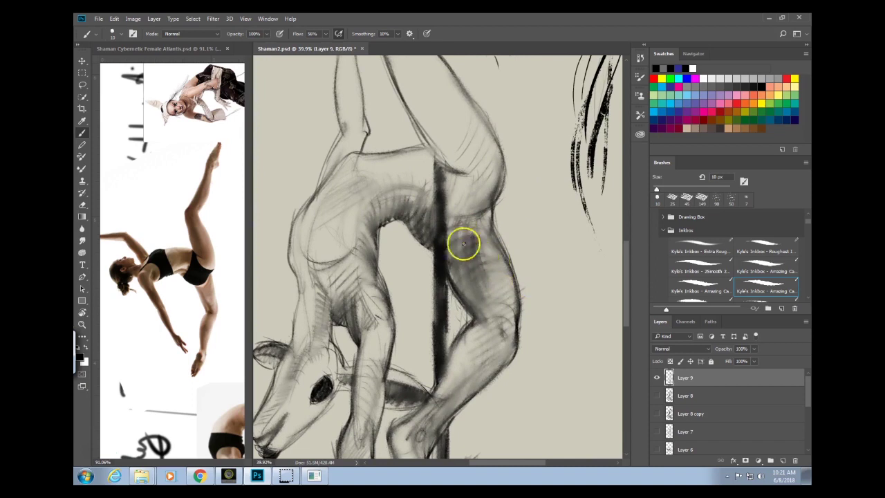
{"action": "mouse_move", "coordinate": [421, 205]}
{"action": "left_mouse_down"}
{"action": "mouse_move", "coordinate": [393, 199]}
{"action": "mouse_move", "coordinate": [397, 194]}
{"action": "left_mouse_up"}
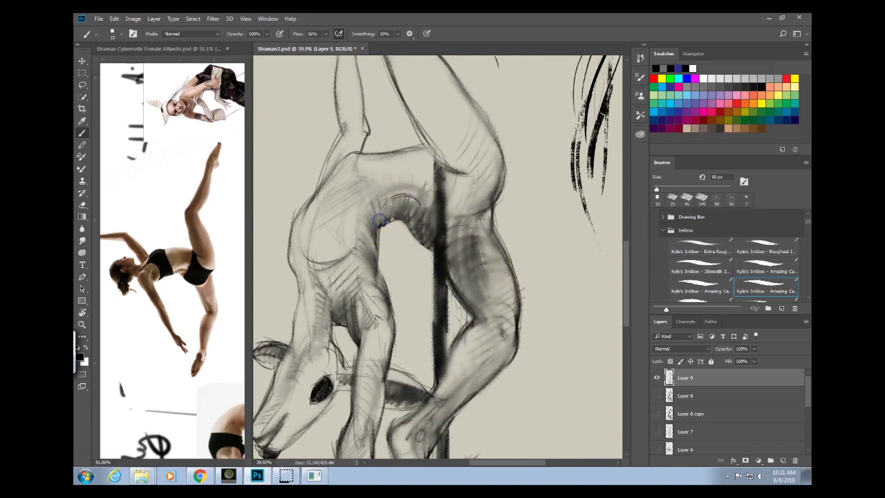
{"action": "left_click", "coordinate": [404, 193]}
{"action": "left_click_drag", "start_coordinate": [440, 211], "coordinate": [488, 217]}
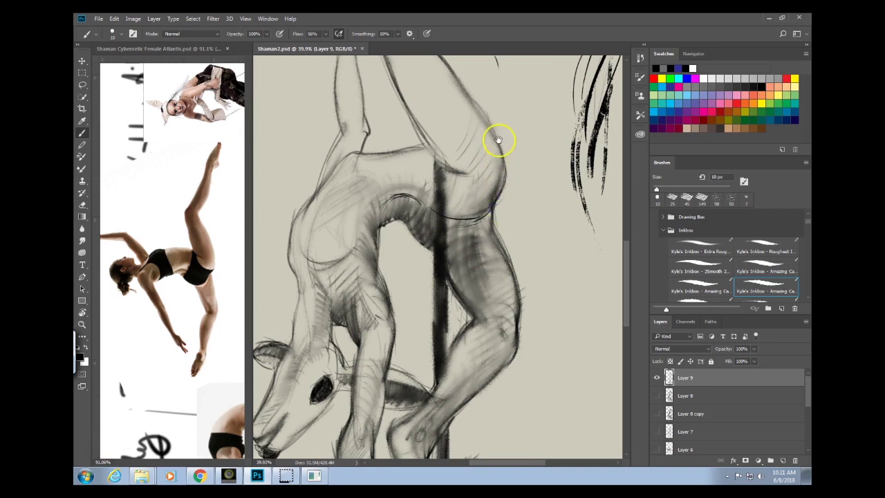
Ink both contours of the raised thigh from the hip up to the knee.
{"action": "left_click_drag", "start_coordinate": [500, 138], "coordinate": [489, 194]}
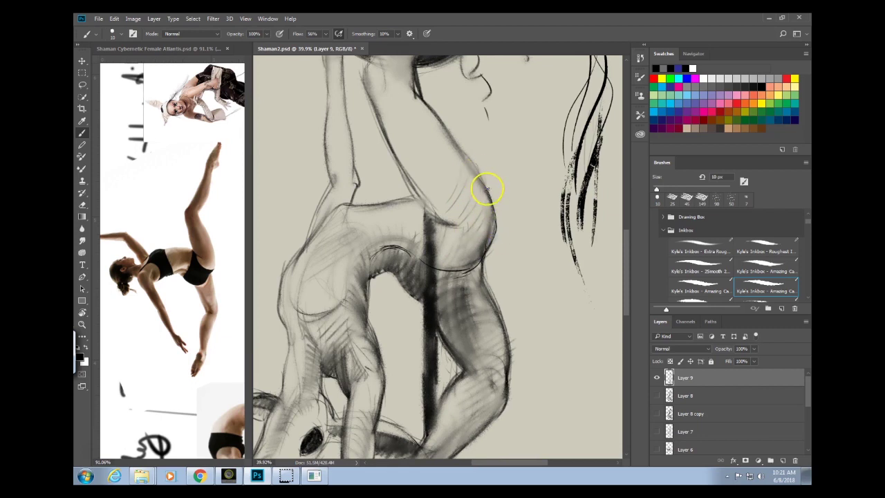
{"action": "left_click_drag", "start_coordinate": [486, 188], "coordinate": [491, 240]}
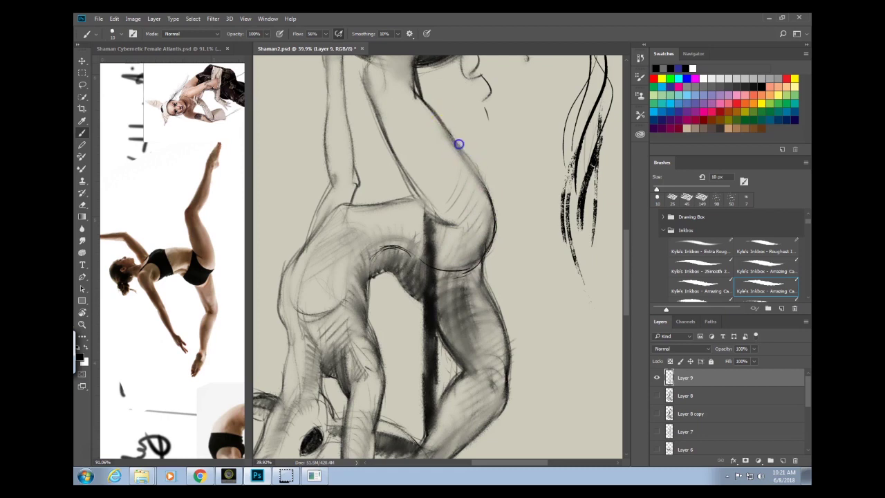
{"action": "left_click_drag", "start_coordinate": [496, 272], "coordinate": [497, 327]}
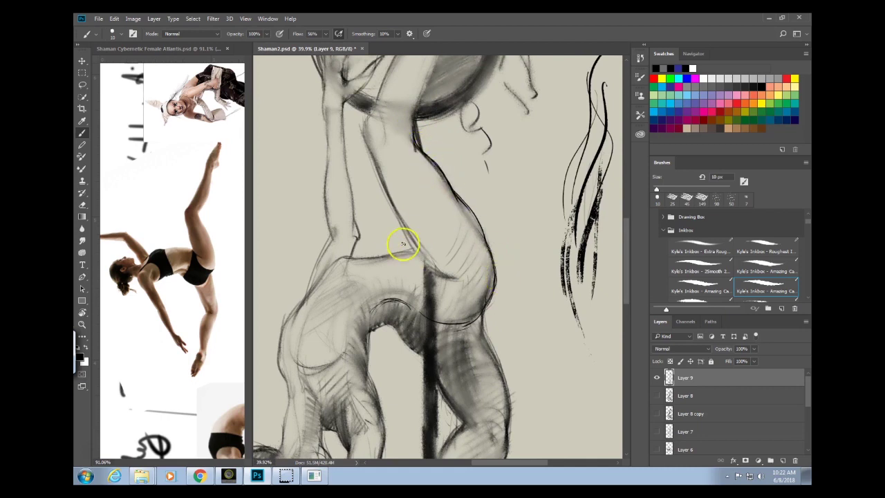
{"action": "left_click_drag", "start_coordinate": [411, 252], "coordinate": [457, 277]}
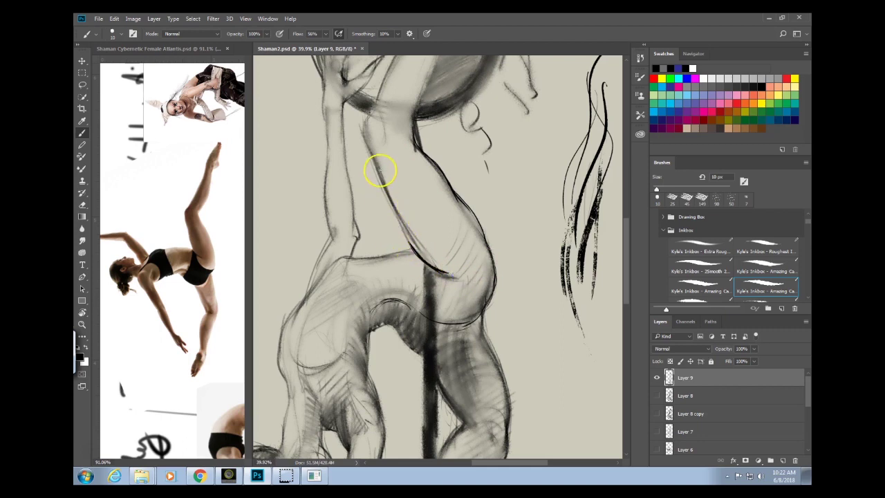
{"action": "mouse_move", "coordinate": [380, 171]}
{"action": "left_mouse_down"}
{"action": "mouse_move", "coordinate": [401, 234]}
{"action": "mouse_move", "coordinate": [419, 256]}
{"action": "left_mouse_up"}
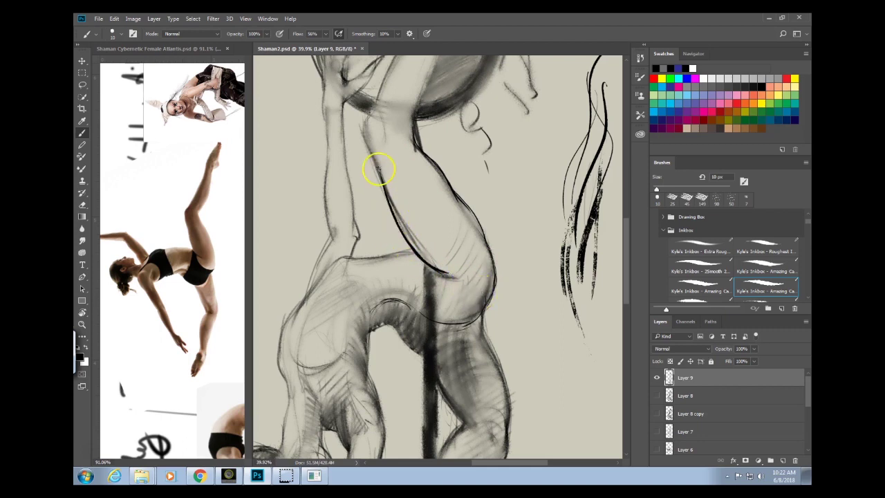
{"action": "left_click_drag", "start_coordinate": [363, 135], "coordinate": [386, 186]}
Ink the bent knee and both edges of the raised lower leg across the drum, redoing the shin line once.
{"action": "left_click_drag", "start_coordinate": [463, 255], "coordinate": [470, 339]}
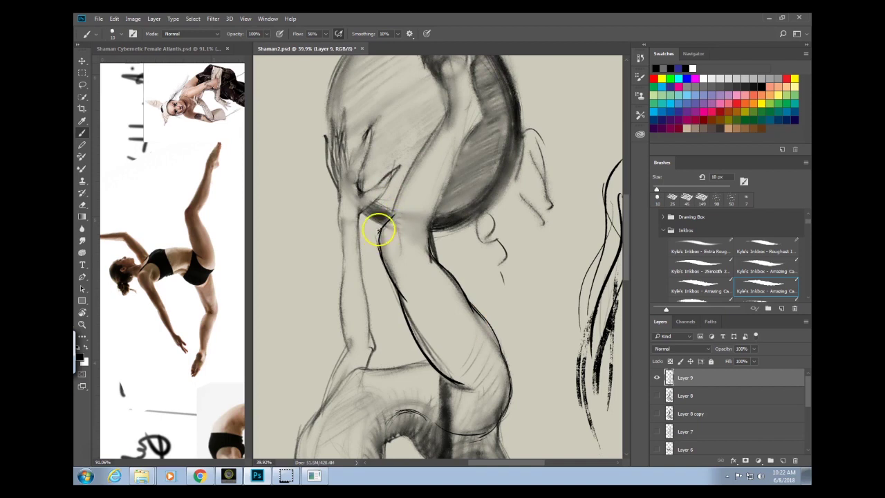
{"action": "left_click_drag", "start_coordinate": [391, 215], "coordinate": [378, 231]}
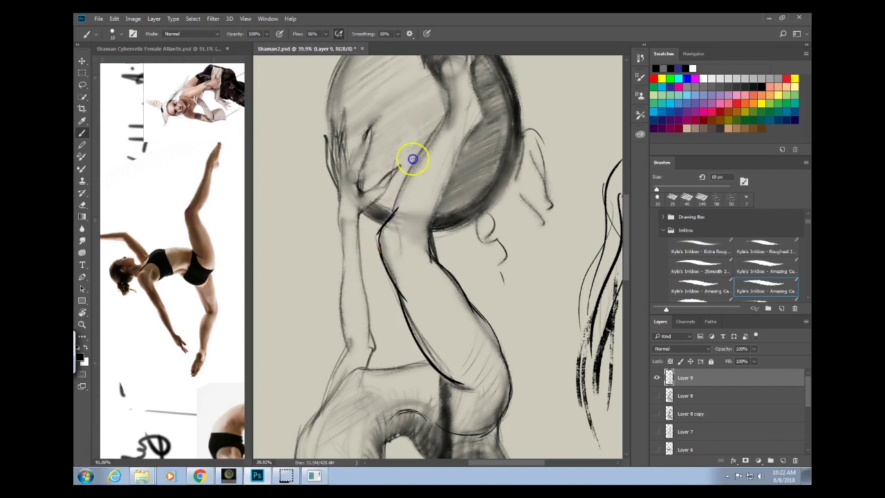
{"action": "key", "text": "ctrl+z"}
{"action": "left_click_drag", "start_coordinate": [379, 231], "coordinate": [434, 131]}
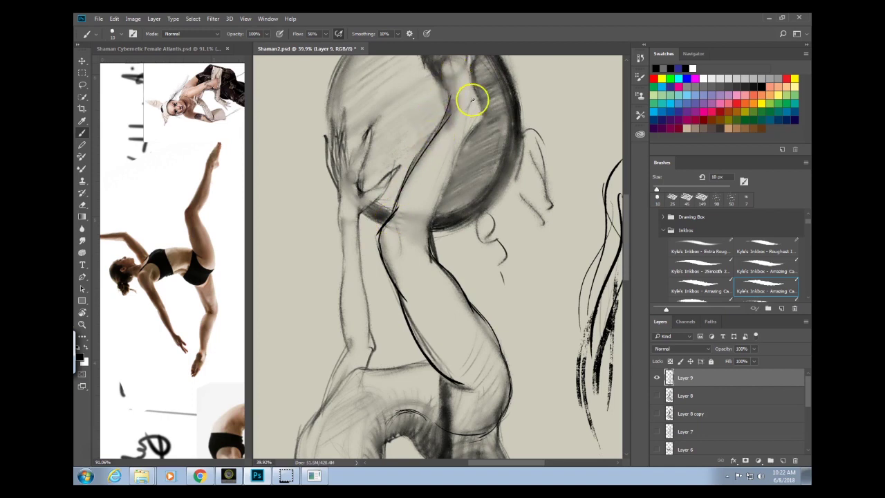
{"action": "mouse_move", "coordinate": [432, 259]}
{"action": "left_mouse_down"}
{"action": "mouse_move", "coordinate": [430, 233]}
{"action": "mouse_move", "coordinate": [451, 190]}
{"action": "mouse_move", "coordinate": [428, 264]}
{"action": "left_mouse_up"}
Sketch the ankle, heel and sole of the raised foot over the drum's shaded side.
{"action": "mouse_move", "coordinate": [437, 194]}
{"action": "left_mouse_down"}
{"action": "mouse_move", "coordinate": [438, 225]}
{"action": "mouse_move", "coordinate": [437, 215]}
{"action": "left_mouse_up"}
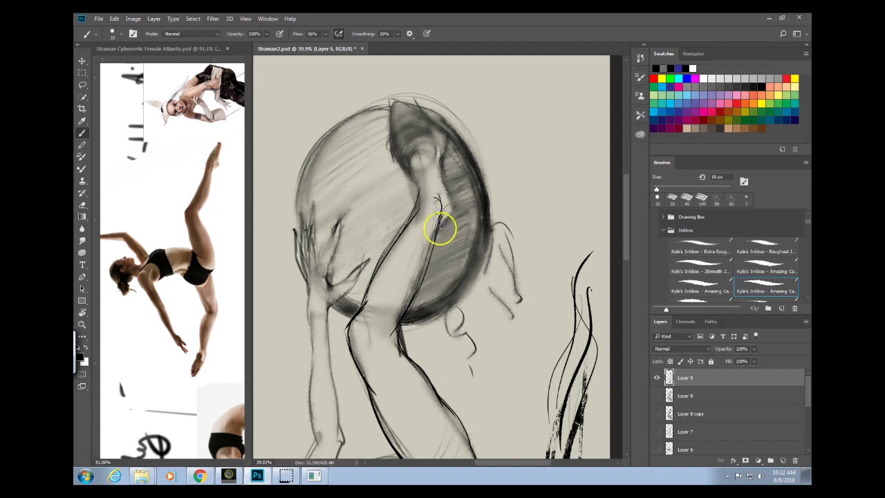
{"action": "left_click_drag", "start_coordinate": [439, 215], "coordinate": [462, 205]}
{"action": "left_click_drag", "start_coordinate": [443, 154], "coordinate": [451, 211]}
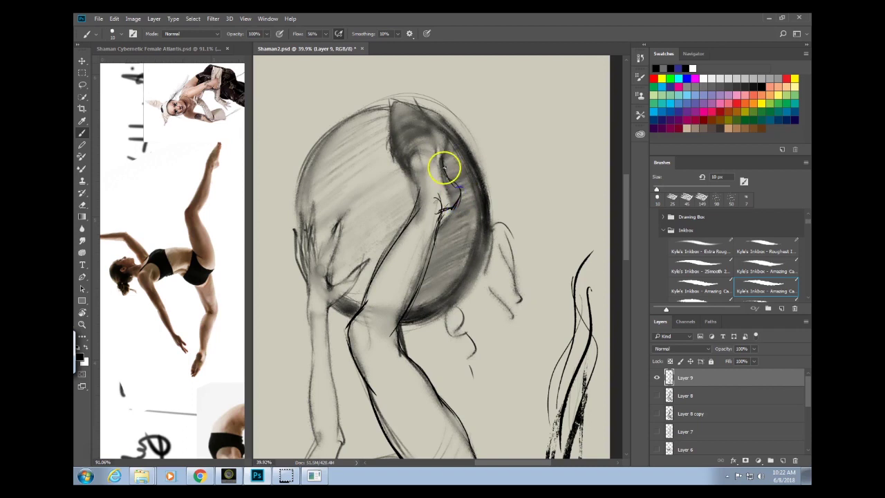
{"action": "mouse_move", "coordinate": [445, 167]}
{"action": "left_mouse_down"}
{"action": "mouse_move", "coordinate": [449, 184]}
{"action": "mouse_move", "coordinate": [425, 85]}
{"action": "mouse_move", "coordinate": [411, 125]}
{"action": "mouse_move", "coordinate": [420, 222]}
{"action": "left_mouse_up"}
{"action": "left_click_drag", "start_coordinate": [414, 198], "coordinate": [416, 206]}
{"action": "mouse_move", "coordinate": [417, 155]}
{"action": "left_mouse_down"}
{"action": "mouse_move", "coordinate": [416, 215]}
{"action": "mouse_move", "coordinate": [415, 174]}
{"action": "mouse_move", "coordinate": [446, 121]}
{"action": "left_mouse_up"}
Erase the raised foot and the upper part of the drum around it.
{"action": "left_click_drag", "start_coordinate": [548, 290], "coordinate": [498, 307]}
{"action": "left_click_drag", "start_coordinate": [498, 370], "coordinate": [460, 210]}
{"action": "left_click_drag", "start_coordinate": [514, 249], "coordinate": [501, 325]}
{"action": "scroll", "coordinate": [463, 126], "scroll_direction": "up", "scroll_amount": 5}
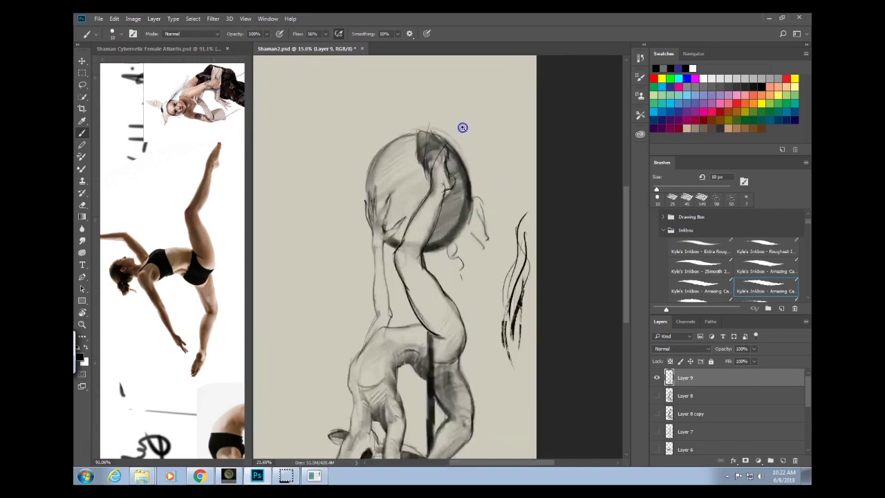
{"action": "mouse_move", "coordinate": [408, 114]}
{"action": "left_mouse_down"}
{"action": "mouse_move", "coordinate": [395, 162]}
{"action": "mouse_move", "coordinate": [427, 144]}
{"action": "mouse_move", "coordinate": [410, 175]}
{"action": "mouse_move", "coordinate": [469, 156]}
{"action": "mouse_move", "coordinate": [387, 228]}
{"action": "mouse_move", "coordinate": [500, 171]}
{"action": "mouse_move", "coordinate": [459, 135]}
{"action": "left_mouse_up"}
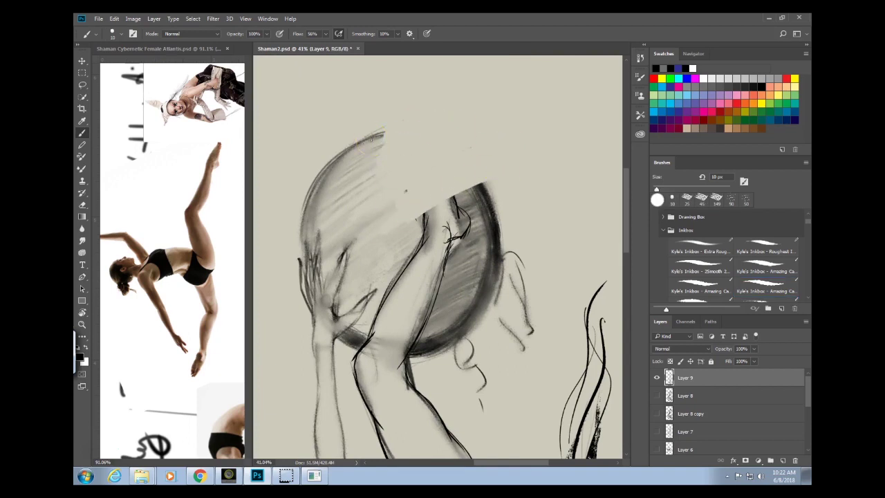
{"action": "left_click_drag", "start_coordinate": [372, 139], "coordinate": [329, 162]}
{"action": "left_click_drag", "start_coordinate": [486, 222], "coordinate": [515, 236]}
{"action": "left_click_drag", "start_coordinate": [553, 254], "coordinate": [505, 308]}
{"action": "left_click_drag", "start_coordinate": [472, 90], "coordinate": [497, 114]}
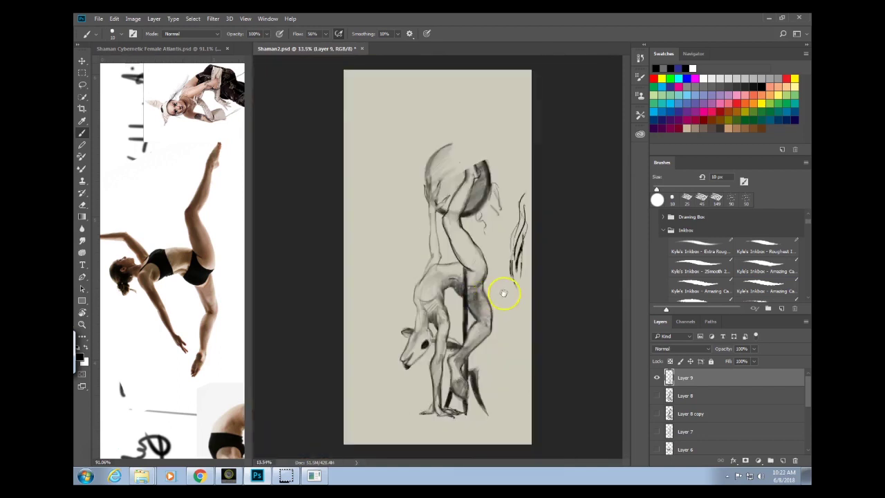
Draw thin vertical guide lines from the pole at the hip up past the top of the drum.
{"action": "scroll", "coordinate": [501, 319], "scroll_direction": "down", "scroll_amount": 5}
{"action": "scroll", "coordinate": [484, 203], "scroll_direction": "up", "scroll_amount": 3}
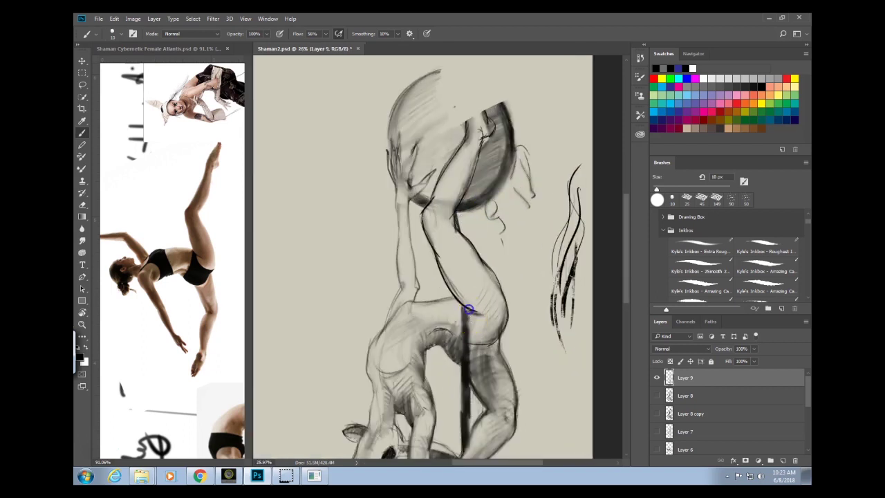
{"action": "left_click_drag", "start_coordinate": [471, 181], "coordinate": [467, 192]}
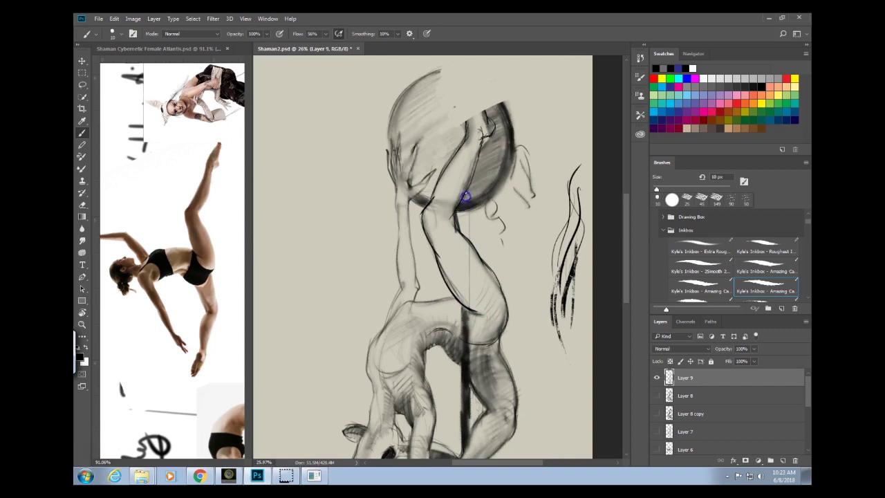
{"action": "left_click_drag", "start_coordinate": [465, 101], "coordinate": [465, 73]}
{"action": "left_click_drag", "start_coordinate": [470, 209], "coordinate": [469, 68]}
{"action": "left_click_drag", "start_coordinate": [465, 304], "coordinate": [461, 306]}
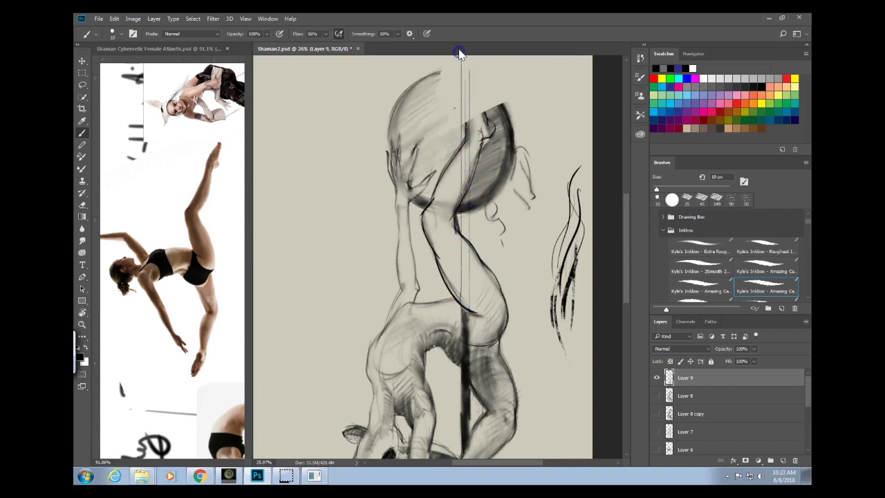
Switch to Google Play Music in Chrome, skip to the next track, look through the Ennio Morricone top songs, and return to Photoshop.
{"action": "key", "text": "alt+Tab"}
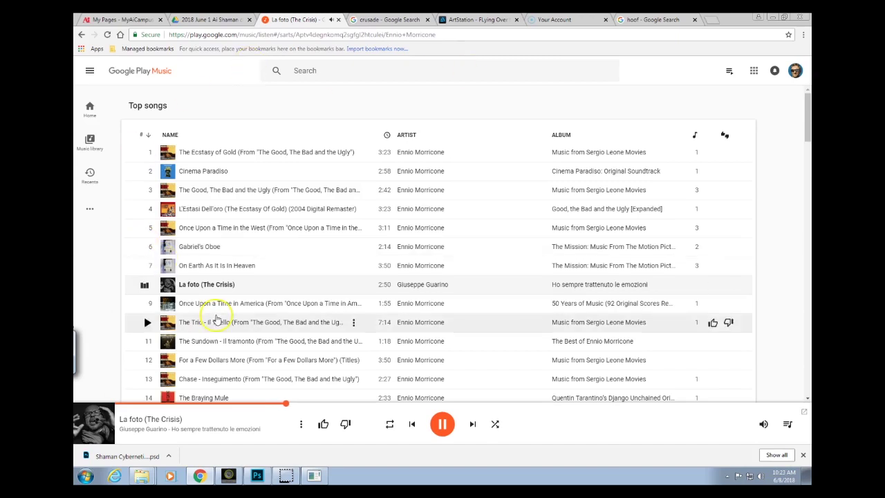
{"action": "left_click", "coordinate": [473, 424]}
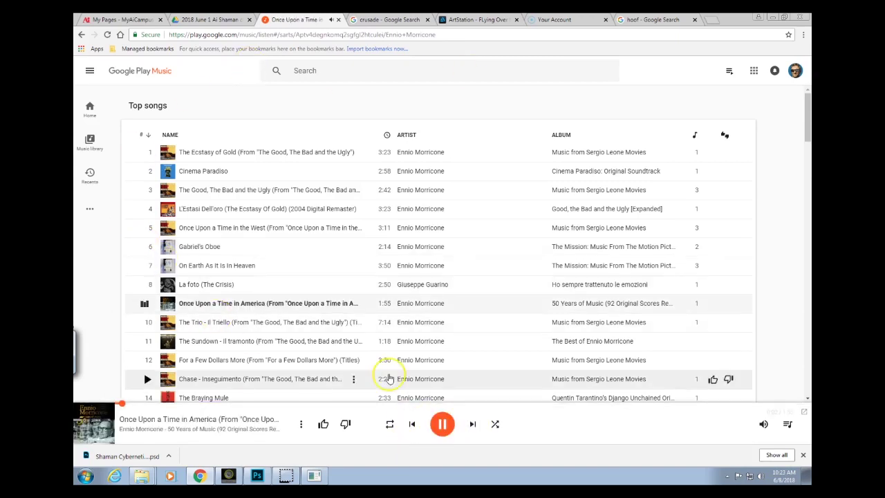
{"action": "scroll", "coordinate": [350, 340], "scroll_direction": "down", "scroll_amount": 3}
{"action": "scroll", "coordinate": [350, 341], "scroll_direction": "down", "scroll_amount": 4}
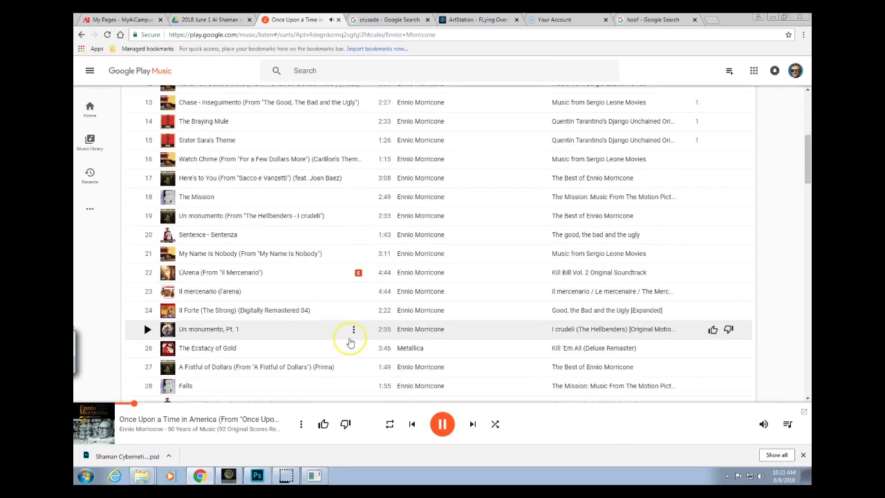
{"action": "scroll", "coordinate": [351, 343], "scroll_direction": "down", "scroll_amount": 5}
{"action": "left_click", "coordinate": [212, 170]}
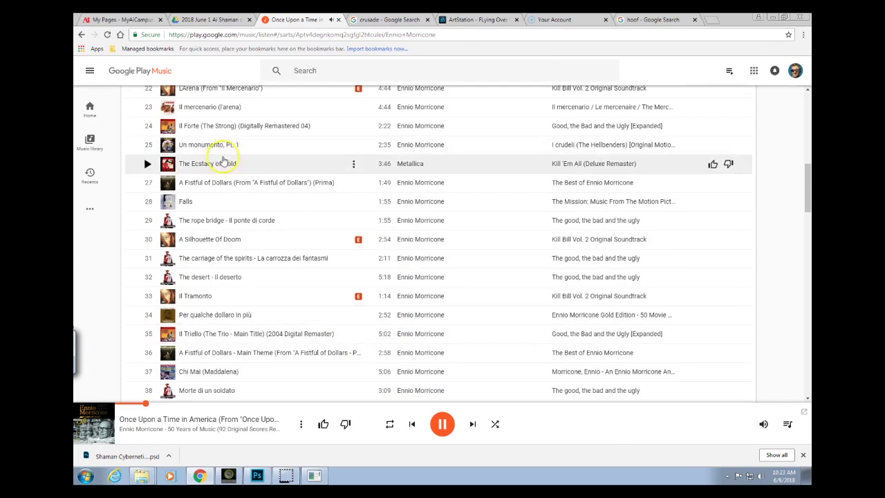
{"action": "scroll", "coordinate": [218, 176], "scroll_direction": "up", "scroll_amount": 5}
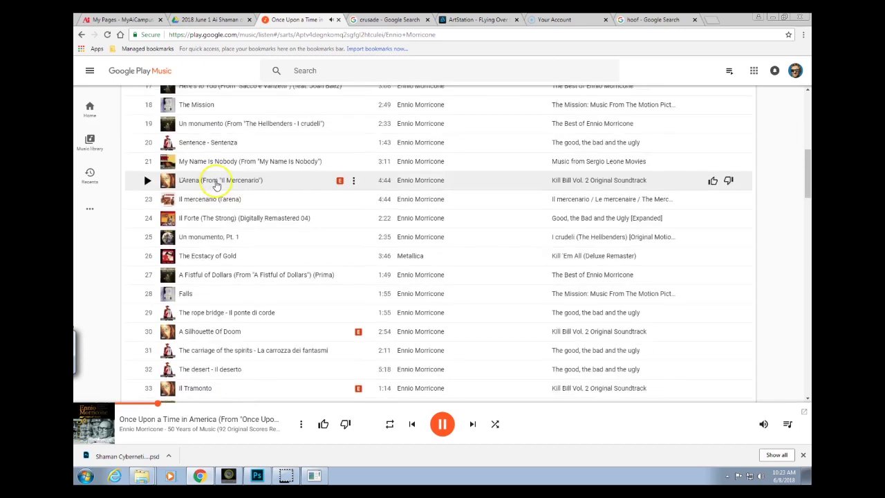
{"action": "key", "text": "alt+Tab"}
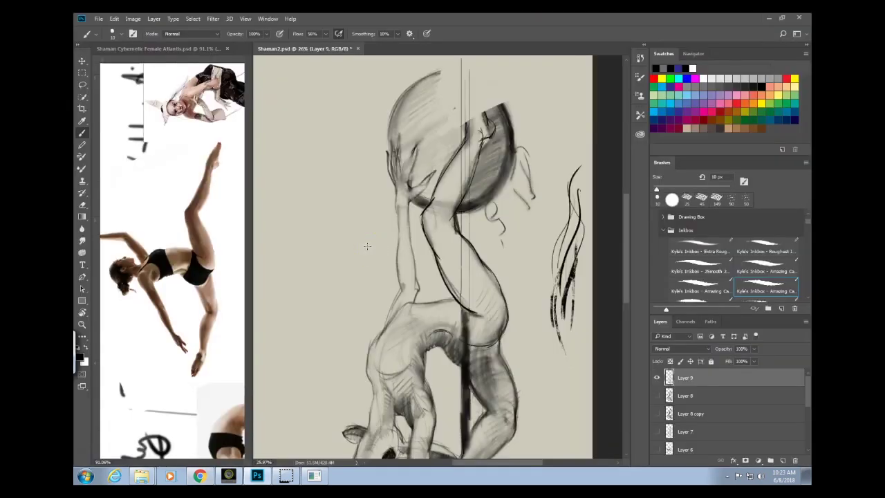
Erase the drum's shaded half and the raised lower leg above the knee.
{"action": "left_click_drag", "start_coordinate": [508, 258], "coordinate": [514, 327]}
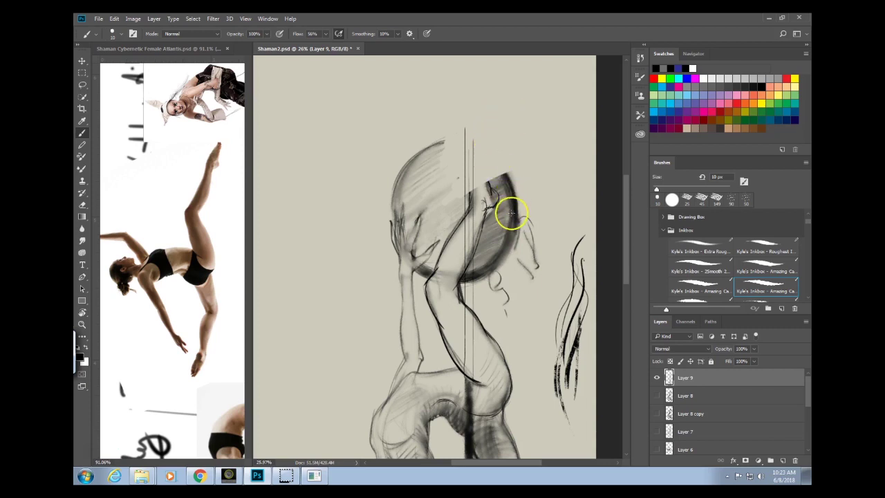
{"action": "mouse_move", "coordinate": [512, 214]}
{"action": "left_mouse_down"}
{"action": "mouse_move", "coordinate": [516, 199]}
{"action": "mouse_move", "coordinate": [510, 247]}
{"action": "mouse_move", "coordinate": [515, 232]}
{"action": "left_mouse_up"}
{"action": "left_click_drag", "start_coordinate": [538, 202], "coordinate": [456, 140]}
{"action": "left_click_drag", "start_coordinate": [493, 166], "coordinate": [489, 166]}
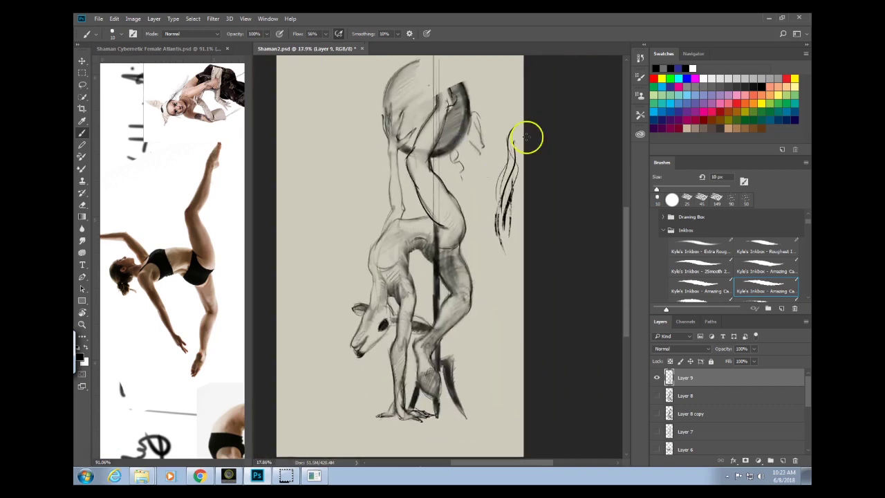
{"action": "left_click_drag", "start_coordinate": [524, 231], "coordinate": [519, 255]}
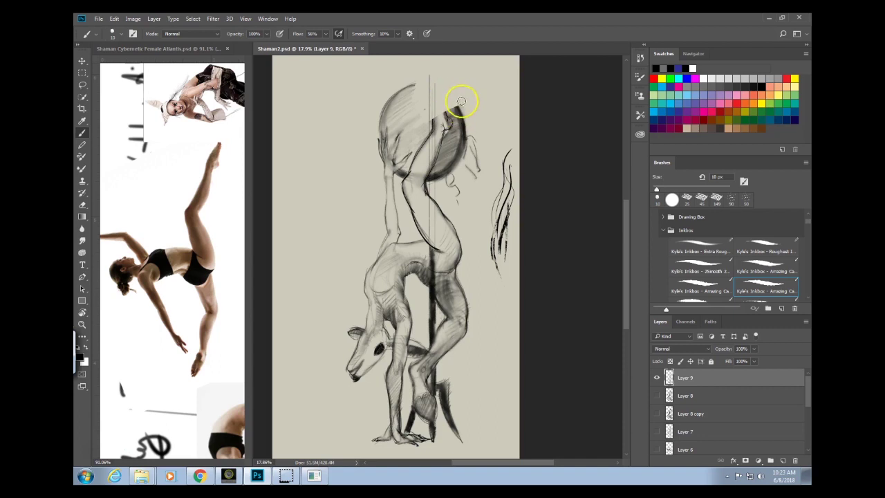
{"action": "mouse_move", "coordinate": [462, 101]}
{"action": "left_mouse_down"}
{"action": "mouse_move", "coordinate": [447, 168]}
{"action": "mouse_move", "coordinate": [439, 125]}
{"action": "mouse_move", "coordinate": [449, 141]}
{"action": "mouse_move", "coordinate": [454, 125]}
{"action": "mouse_move", "coordinate": [448, 172]}
{"action": "mouse_move", "coordinate": [436, 150]}
{"action": "mouse_move", "coordinate": [459, 83]}
{"action": "left_mouse_up"}
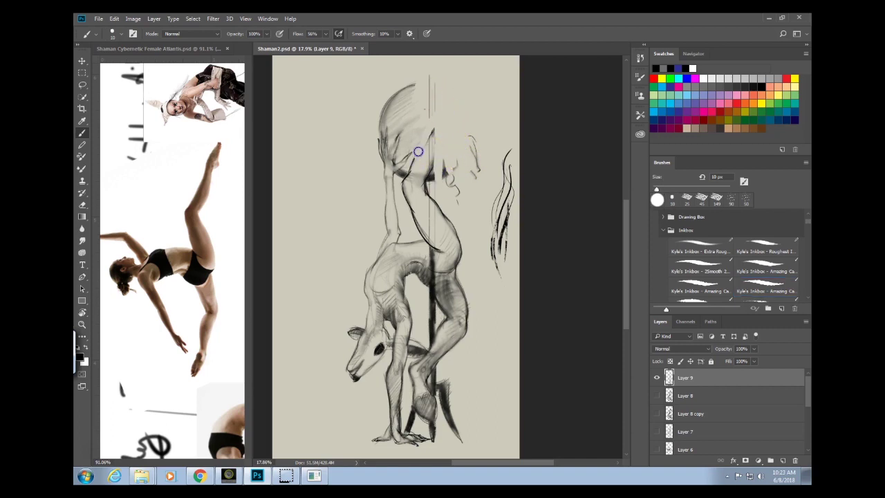
{"action": "left_click_drag", "start_coordinate": [418, 152], "coordinate": [413, 167]}
{"action": "mouse_move", "coordinate": [431, 135]}
{"action": "left_mouse_down"}
{"action": "mouse_move", "coordinate": [439, 181]}
{"action": "mouse_move", "coordinate": [459, 132]}
{"action": "left_mouse_up"}
Ink and hatch the figure's shoulder and armpit, and reinforce the brow line of the deer head.
{"action": "left_click_drag", "start_coordinate": [424, 295], "coordinate": [392, 307]}
{"action": "left_click_drag", "start_coordinate": [475, 352], "coordinate": [519, 286]}
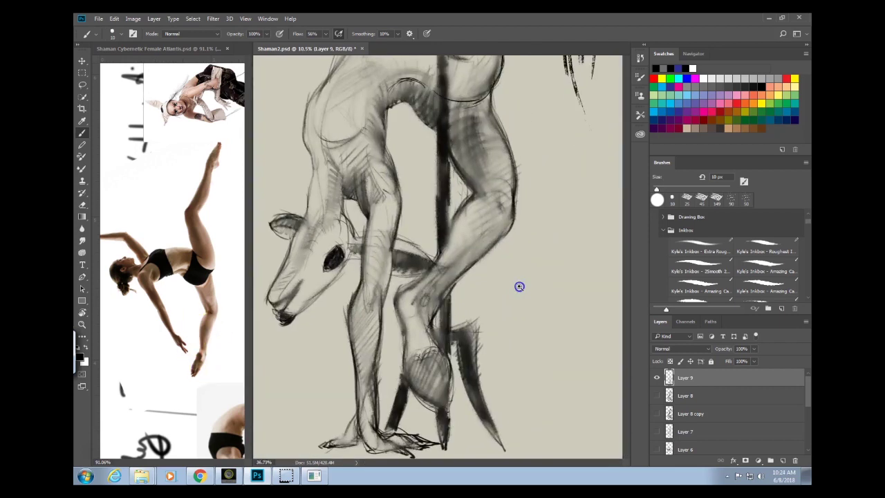
{"action": "mouse_move", "coordinate": [421, 360]}
{"action": "left_mouse_down"}
{"action": "mouse_move", "coordinate": [493, 306]}
{"action": "mouse_move", "coordinate": [482, 371]}
{"action": "left_mouse_up"}
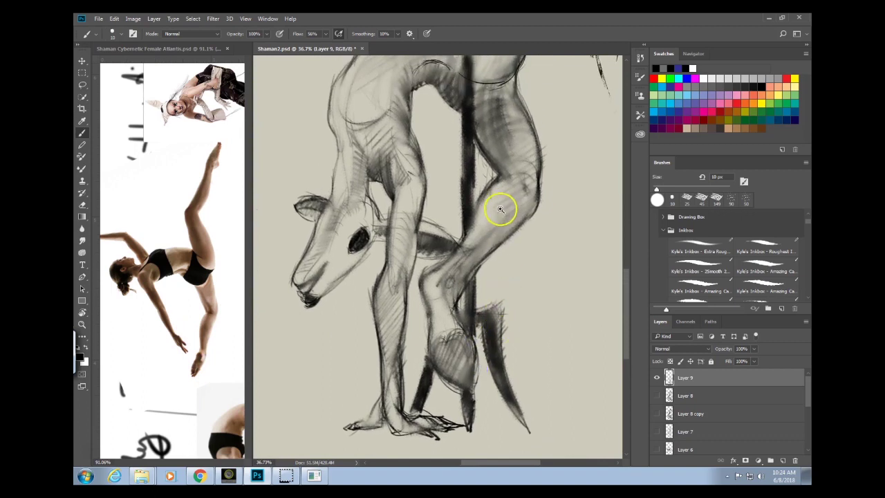
{"action": "left_click_drag", "start_coordinate": [500, 239], "coordinate": [497, 242]}
{"action": "mouse_move", "coordinate": [413, 88]}
{"action": "left_mouse_down"}
{"action": "mouse_move", "coordinate": [413, 133]}
{"action": "mouse_move", "coordinate": [406, 101]}
{"action": "mouse_move", "coordinate": [395, 162]}
{"action": "left_mouse_up"}
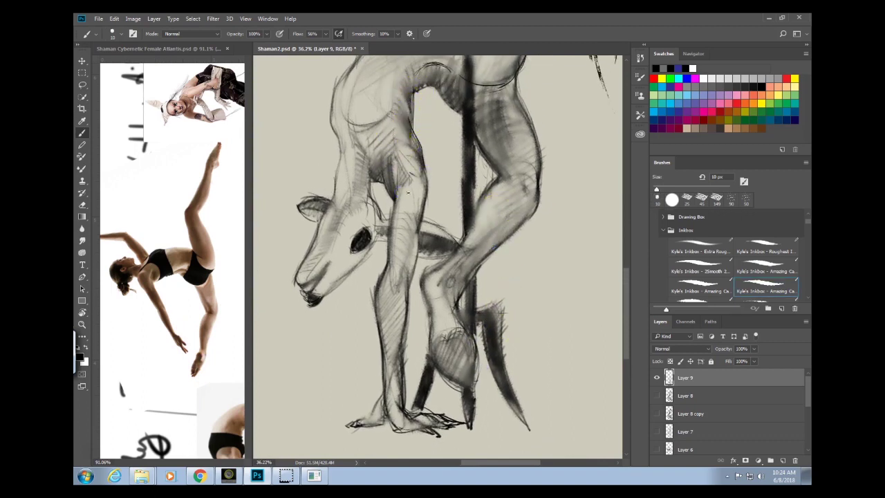
{"action": "left_click_drag", "start_coordinate": [338, 229], "coordinate": [325, 104]}
{"action": "mouse_move", "coordinate": [341, 136]}
{"action": "left_mouse_down"}
{"action": "mouse_move", "coordinate": [336, 242]}
{"action": "mouse_move", "coordinate": [332, 189]}
{"action": "mouse_move", "coordinate": [330, 245]}
{"action": "mouse_move", "coordinate": [335, 196]}
{"action": "mouse_move", "coordinate": [313, 240]}
{"action": "mouse_move", "coordinate": [315, 261]}
{"action": "mouse_move", "coordinate": [329, 243]}
{"action": "mouse_move", "coordinate": [299, 276]}
{"action": "mouse_move", "coordinate": [343, 212]}
{"action": "mouse_move", "coordinate": [324, 255]}
{"action": "mouse_move", "coordinate": [352, 195]}
{"action": "mouse_move", "coordinate": [335, 238]}
{"action": "mouse_move", "coordinate": [368, 161]}
{"action": "mouse_move", "coordinate": [336, 233]}
{"action": "mouse_move", "coordinate": [381, 210]}
{"action": "mouse_move", "coordinate": [355, 205]}
{"action": "mouse_move", "coordinate": [381, 218]}
{"action": "mouse_move", "coordinate": [358, 149]}
{"action": "mouse_move", "coordinate": [367, 187]}
{"action": "left_mouse_up"}
{"action": "mouse_move", "coordinate": [362, 141]}
{"action": "left_mouse_down"}
{"action": "mouse_move", "coordinate": [361, 172]}
{"action": "mouse_move", "coordinate": [355, 129]}
{"action": "mouse_move", "coordinate": [361, 143]}
{"action": "mouse_move", "coordinate": [350, 143]}
{"action": "mouse_move", "coordinate": [379, 129]}
{"action": "mouse_move", "coordinate": [351, 148]}
{"action": "mouse_move", "coordinate": [378, 125]}
{"action": "mouse_move", "coordinate": [362, 136]}
{"action": "mouse_move", "coordinate": [398, 150]}
{"action": "mouse_move", "coordinate": [384, 139]}
{"action": "mouse_move", "coordinate": [349, 141]}
{"action": "mouse_move", "coordinate": [379, 82]}
{"action": "mouse_move", "coordinate": [365, 157]}
{"action": "mouse_move", "coordinate": [372, 173]}
{"action": "mouse_move", "coordinate": [381, 153]}
{"action": "mouse_move", "coordinate": [389, 194]}
{"action": "mouse_move", "coordinate": [386, 156]}
{"action": "mouse_move", "coordinate": [395, 202]}
{"action": "mouse_move", "coordinate": [386, 156]}
{"action": "mouse_move", "coordinate": [395, 197]}
{"action": "mouse_move", "coordinate": [393, 156]}
{"action": "mouse_move", "coordinate": [391, 196]}
{"action": "left_mouse_up"}
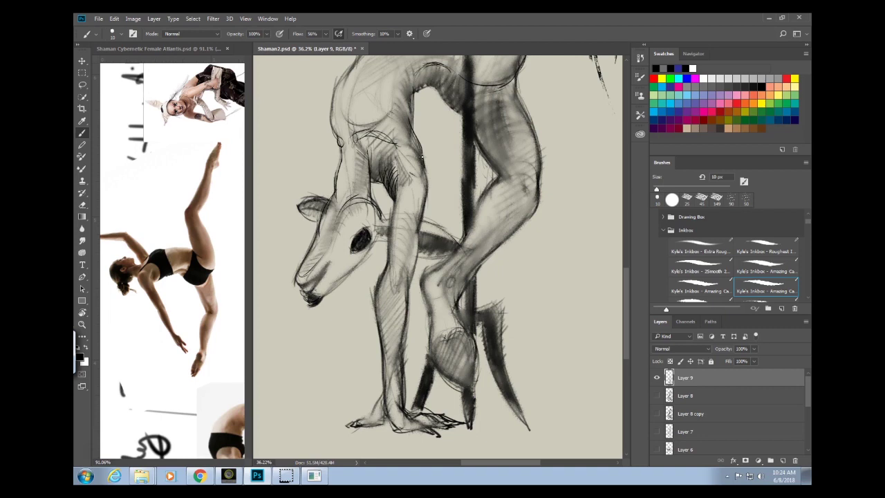
Ink the contours of the supporting arm from shoulder to forearm and outline the forearm muscle below the elbow.
{"action": "mouse_move", "coordinate": [410, 108]}
{"action": "left_mouse_down"}
{"action": "mouse_move", "coordinate": [415, 68]}
{"action": "mouse_move", "coordinate": [414, 151]}
{"action": "mouse_move", "coordinate": [426, 187]}
{"action": "mouse_move", "coordinate": [424, 169]}
{"action": "mouse_move", "coordinate": [399, 215]}
{"action": "mouse_move", "coordinate": [392, 184]}
{"action": "mouse_move", "coordinate": [405, 175]}
{"action": "mouse_move", "coordinate": [397, 163]}
{"action": "mouse_move", "coordinate": [390, 237]}
{"action": "mouse_move", "coordinate": [386, 218]}
{"action": "mouse_move", "coordinate": [390, 254]}
{"action": "left_mouse_up"}
{"action": "mouse_move", "coordinate": [373, 318]}
{"action": "left_mouse_down"}
{"action": "mouse_move", "coordinate": [374, 275]}
{"action": "mouse_move", "coordinate": [371, 303]}
{"action": "left_mouse_up"}
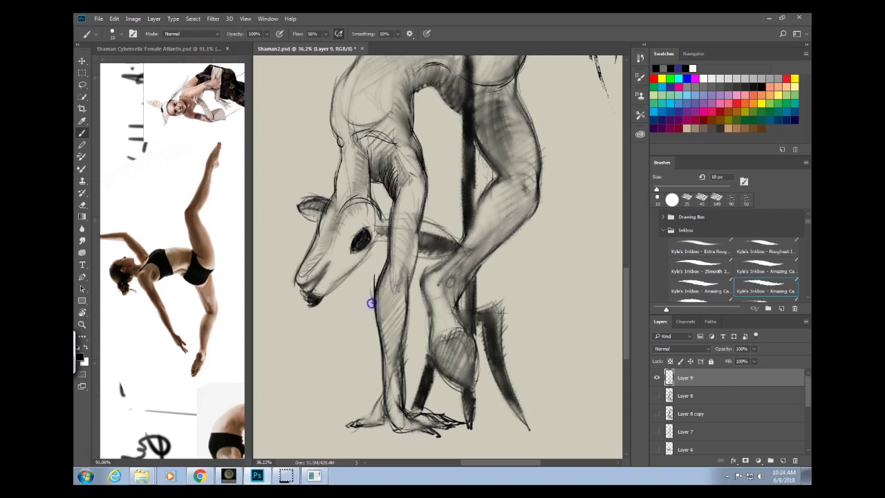
{"action": "mouse_move", "coordinate": [381, 263]}
{"action": "left_mouse_down"}
{"action": "mouse_move", "coordinate": [393, 296]}
{"action": "mouse_move", "coordinate": [391, 284]}
{"action": "mouse_move", "coordinate": [406, 285]}
{"action": "mouse_move", "coordinate": [391, 299]}
{"action": "mouse_move", "coordinate": [405, 277]}
{"action": "left_mouse_up"}
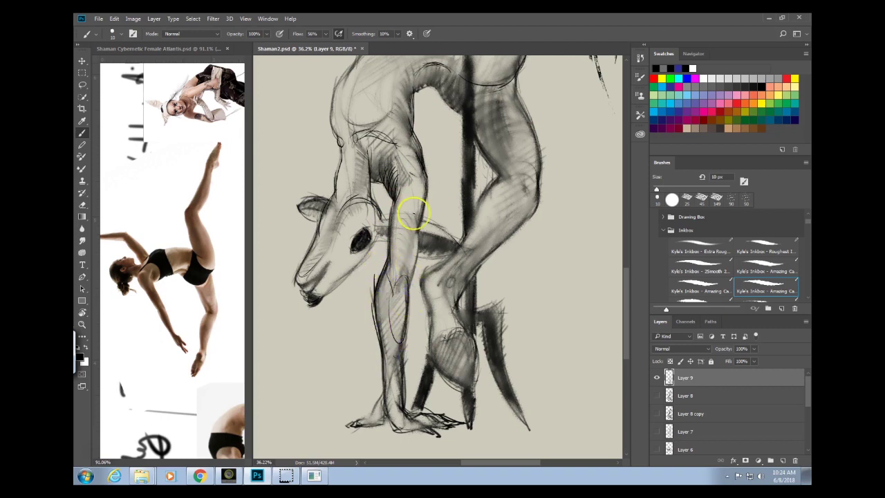
{"action": "left_click_drag", "start_coordinate": [422, 207], "coordinate": [411, 287]}
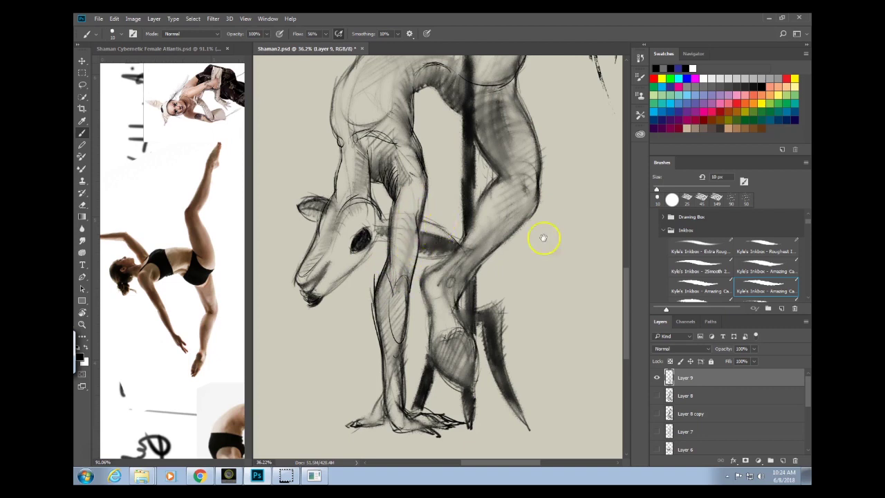
Rough in the raised lower leg with light construction lines running diagonally up from the knee across the drum.
{"action": "left_click_drag", "start_coordinate": [541, 270], "coordinate": [523, 279]}
{"action": "mouse_move", "coordinate": [523, 374]}
{"action": "left_mouse_down"}
{"action": "mouse_move", "coordinate": [474, 457]}
{"action": "mouse_move", "coordinate": [467, 422]}
{"action": "left_mouse_up"}
{"action": "mouse_move", "coordinate": [510, 202]}
{"action": "left_mouse_down"}
{"action": "mouse_move", "coordinate": [502, 381]}
{"action": "mouse_move", "coordinate": [525, 363]}
{"action": "left_mouse_up"}
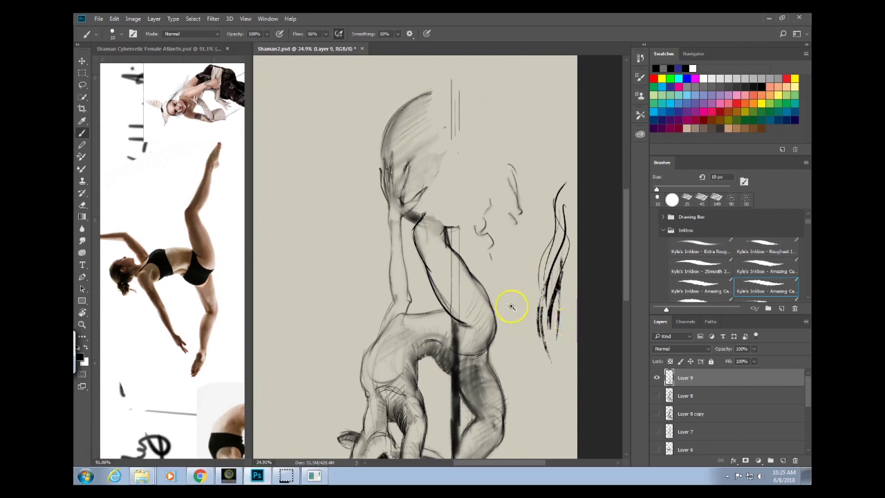
{"action": "scroll", "coordinate": [491, 307], "scroll_direction": "down", "scroll_amount": 2}
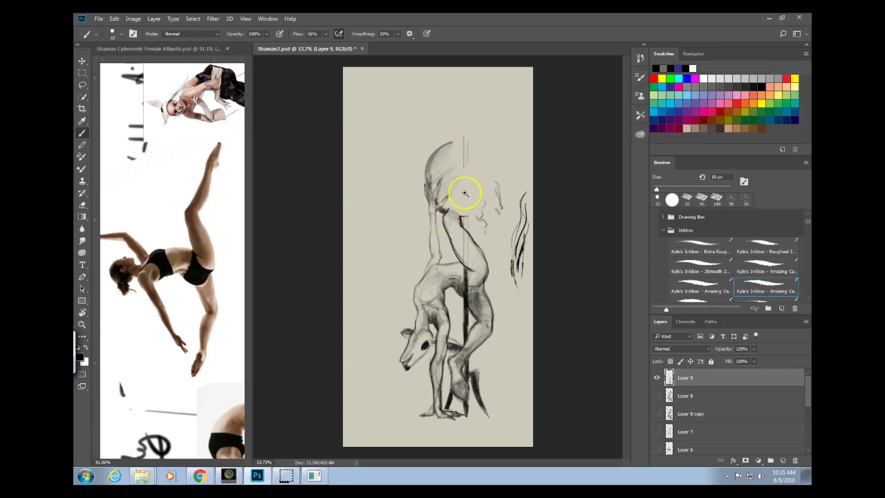
{"action": "scroll", "coordinate": [467, 192], "scroll_direction": "up", "scroll_amount": 2}
{"action": "left_click_drag", "start_coordinate": [433, 224], "coordinate": [430, 227]}
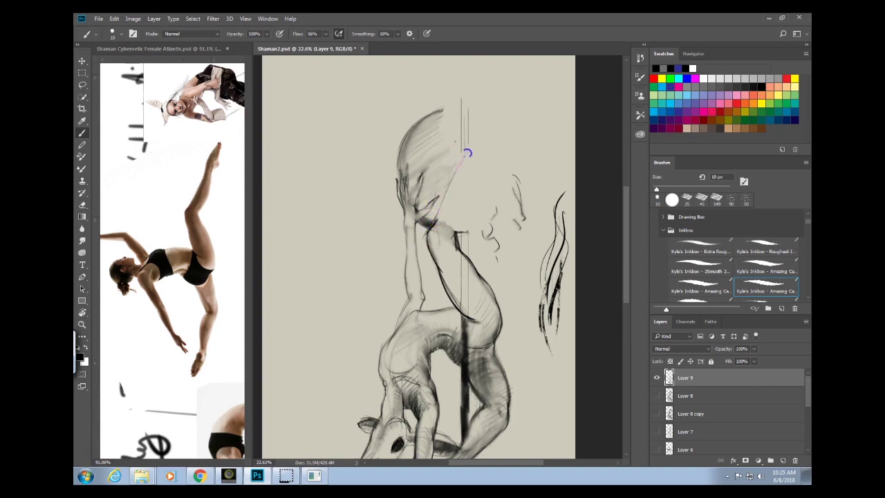
{"action": "left_click_drag", "start_coordinate": [467, 153], "coordinate": [431, 227]}
{"action": "left_click_drag", "start_coordinate": [504, 135], "coordinate": [440, 241]}
{"action": "left_click_drag", "start_coordinate": [494, 177], "coordinate": [450, 239]}
{"action": "mouse_move", "coordinate": [508, 131]}
{"action": "left_mouse_down"}
{"action": "mouse_move", "coordinate": [442, 241]}
{"action": "mouse_move", "coordinate": [433, 235]}
{"action": "mouse_move", "coordinate": [490, 150]}
{"action": "mouse_move", "coordinate": [445, 232]}
{"action": "left_mouse_up"}
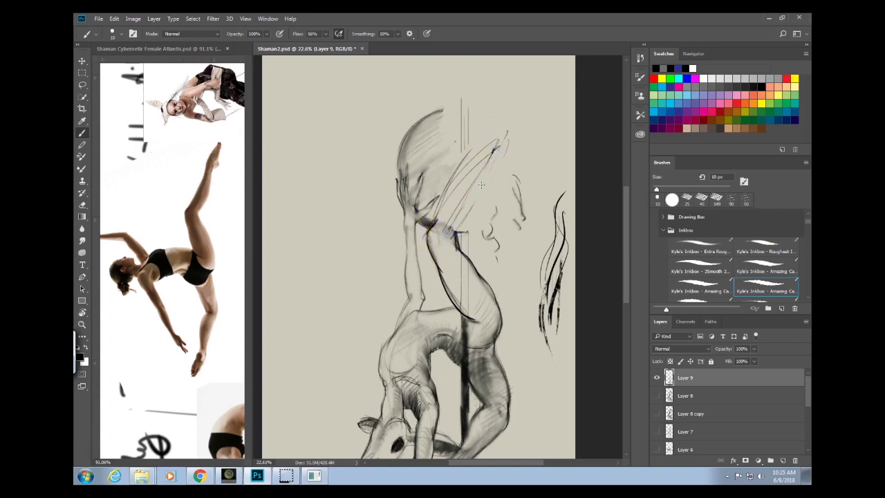
{"action": "left_click_drag", "start_coordinate": [495, 154], "coordinate": [474, 195]}
Sketch the drum as a full ellipse around the raised lower leg and rough in the foot's oval at its upper edge.
{"action": "mouse_move", "coordinate": [425, 227]}
{"action": "left_mouse_down"}
{"action": "mouse_move", "coordinate": [491, 108]}
{"action": "mouse_move", "coordinate": [458, 229]}
{"action": "mouse_move", "coordinate": [441, 112]}
{"action": "left_mouse_up"}
{"action": "mouse_move", "coordinate": [494, 218]}
{"action": "left_mouse_down"}
{"action": "mouse_move", "coordinate": [405, 143]}
{"action": "mouse_move", "coordinate": [518, 178]}
{"action": "mouse_move", "coordinate": [421, 221]}
{"action": "mouse_move", "coordinate": [429, 135]}
{"action": "left_mouse_up"}
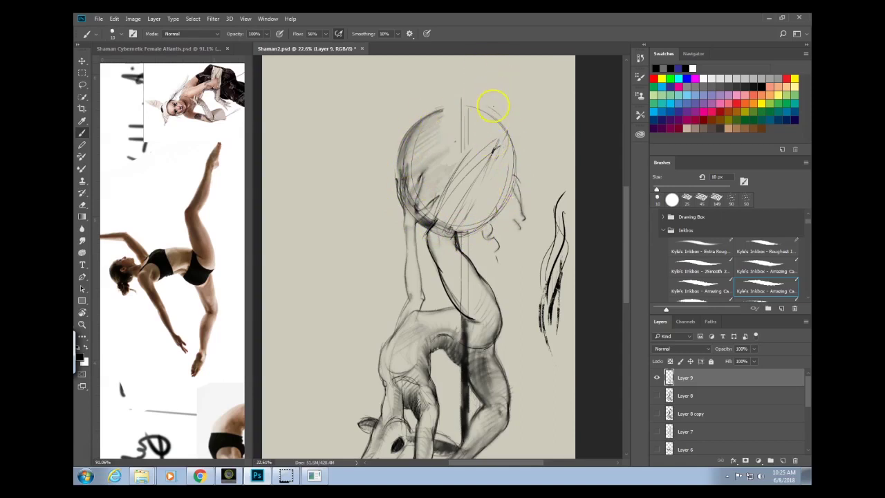
{"action": "mouse_move", "coordinate": [476, 140]}
{"action": "left_mouse_down"}
{"action": "mouse_move", "coordinate": [478, 131]}
{"action": "mouse_move", "coordinate": [488, 141]}
{"action": "mouse_move", "coordinate": [502, 113]}
{"action": "mouse_move", "coordinate": [494, 144]}
{"action": "mouse_move", "coordinate": [496, 125]}
{"action": "left_mouse_up"}
{"action": "left_click_drag", "start_coordinate": [428, 233], "coordinate": [442, 209]}
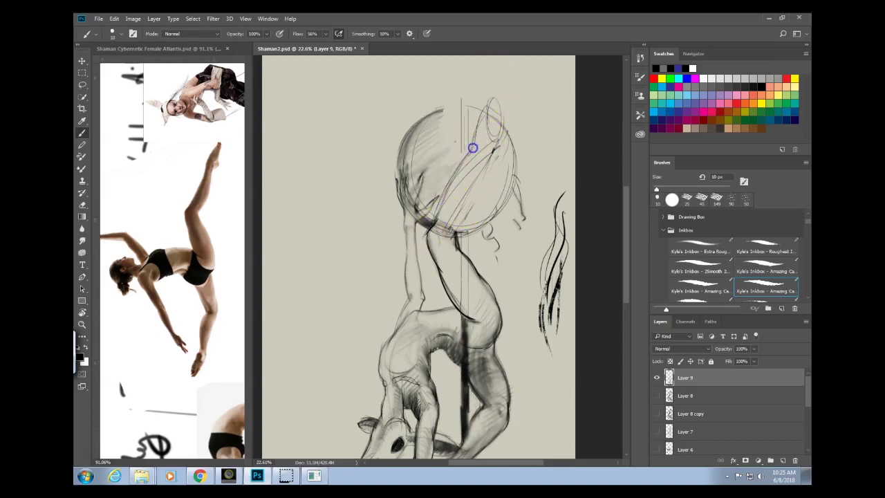
Draw the outer contour of the raised lower leg from the knee up to the ankle and outline the pointed foot.
{"action": "mouse_move", "coordinate": [473, 147]}
{"action": "left_mouse_down"}
{"action": "mouse_move", "coordinate": [466, 158]}
{"action": "mouse_move", "coordinate": [447, 156]}
{"action": "left_mouse_up"}
{"action": "left_click_drag", "start_coordinate": [495, 142], "coordinate": [434, 232]}
{"action": "left_click_drag", "start_coordinate": [477, 151], "coordinate": [435, 224]}
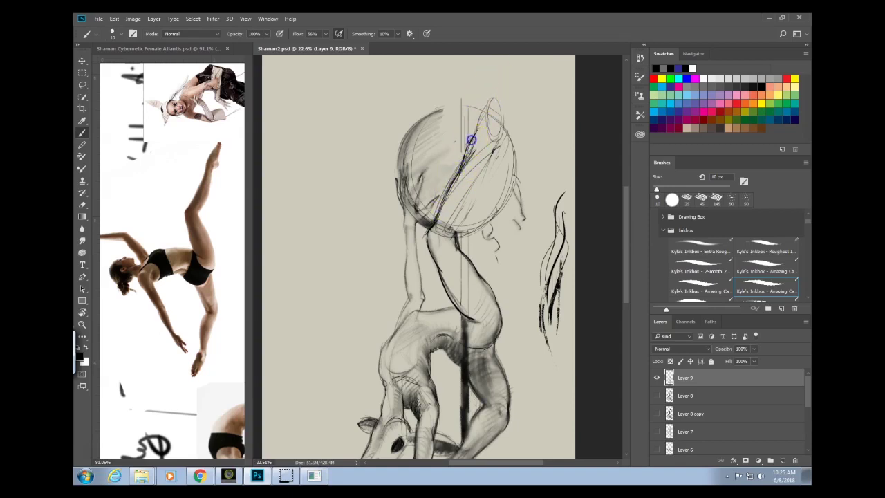
{"action": "left_click", "coordinate": [498, 100]}
{"action": "left_click_drag", "start_coordinate": [491, 109], "coordinate": [500, 137]}
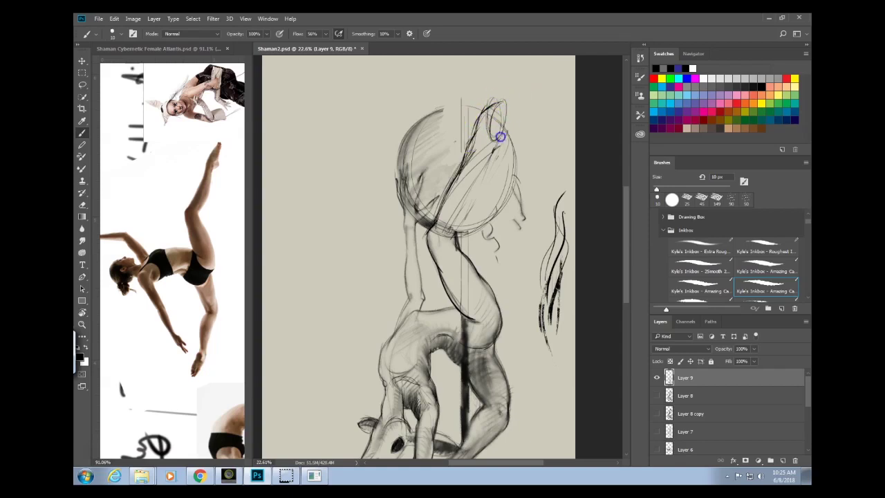
Draw the calf contour of the raised leg from the back of the knee up to the heel and mark the ankle.
{"action": "mouse_move", "coordinate": [454, 237]}
{"action": "left_mouse_down"}
{"action": "mouse_move", "coordinate": [444, 233]}
{"action": "mouse_move", "coordinate": [474, 194]}
{"action": "mouse_move", "coordinate": [481, 151]}
{"action": "left_mouse_up"}
{"action": "left_click_drag", "start_coordinate": [469, 229], "coordinate": [492, 140]}
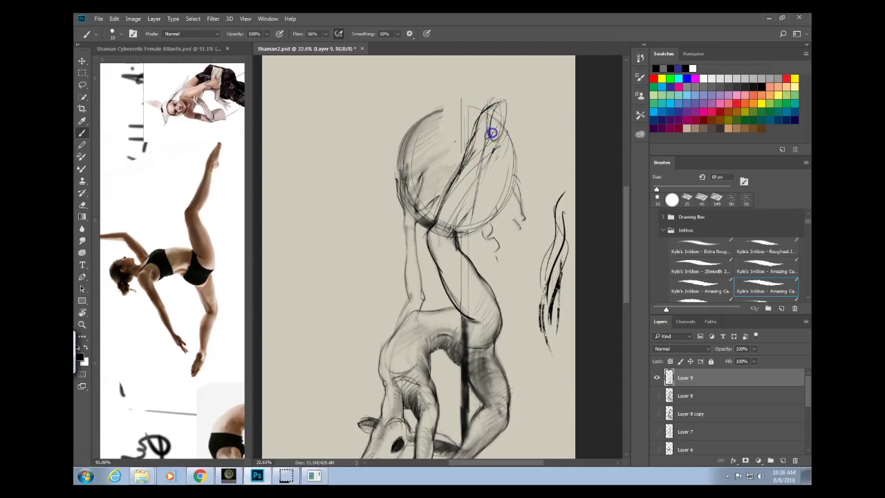
{"action": "mouse_move", "coordinate": [492, 132]}
{"action": "left_mouse_down"}
{"action": "mouse_move", "coordinate": [475, 200]}
{"action": "mouse_move", "coordinate": [480, 148]}
{"action": "mouse_move", "coordinate": [465, 196]}
{"action": "left_mouse_up"}
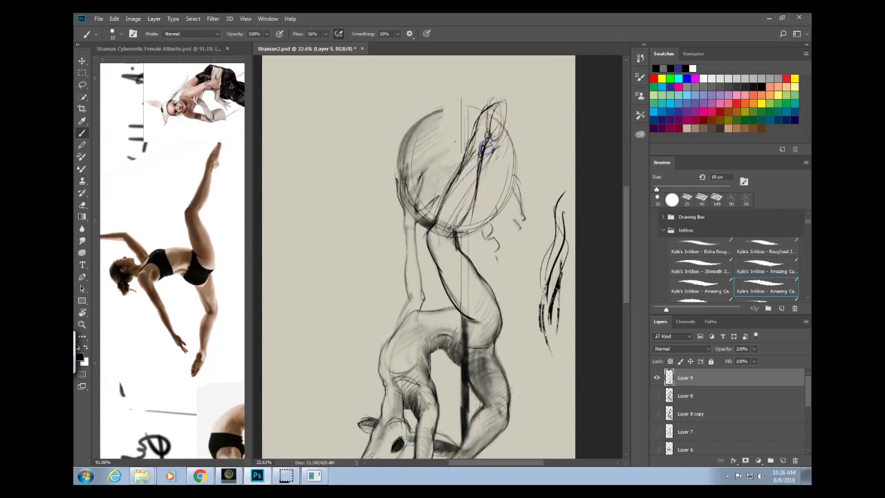
{"action": "left_click_drag", "start_coordinate": [495, 138], "coordinate": [480, 152]}
Darken the raised foot's toes and heel and reinforce the calf line down to the knee.
{"action": "mouse_move", "coordinate": [464, 315]}
{"action": "left_mouse_down"}
{"action": "mouse_move", "coordinate": [438, 142]}
{"action": "mouse_move", "coordinate": [415, 336]}
{"action": "mouse_move", "coordinate": [415, 308]}
{"action": "left_mouse_up"}
{"action": "mouse_move", "coordinate": [446, 175]}
{"action": "left_mouse_down"}
{"action": "mouse_move", "coordinate": [432, 206]}
{"action": "mouse_move", "coordinate": [457, 128]}
{"action": "left_mouse_up"}
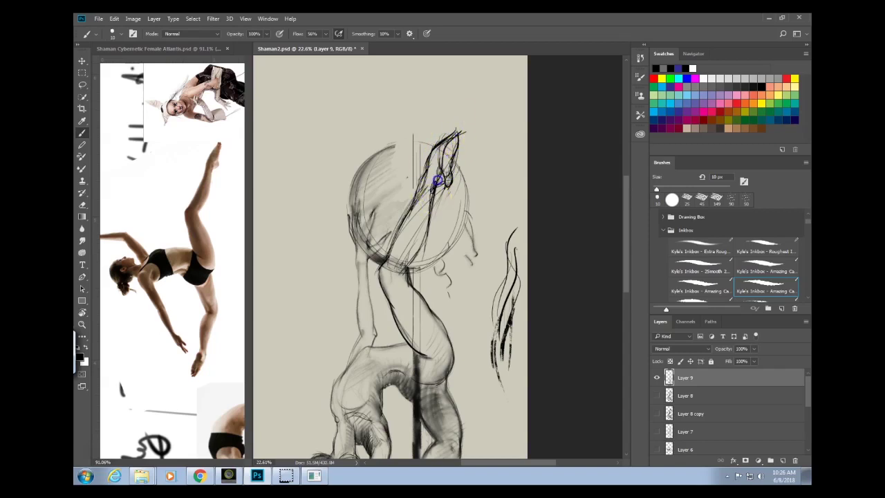
{"action": "mouse_move", "coordinate": [443, 184]}
{"action": "left_mouse_down"}
{"action": "mouse_move", "coordinate": [447, 141]}
{"action": "mouse_move", "coordinate": [451, 190]}
{"action": "mouse_move", "coordinate": [454, 171]}
{"action": "mouse_move", "coordinate": [434, 148]}
{"action": "left_mouse_up"}
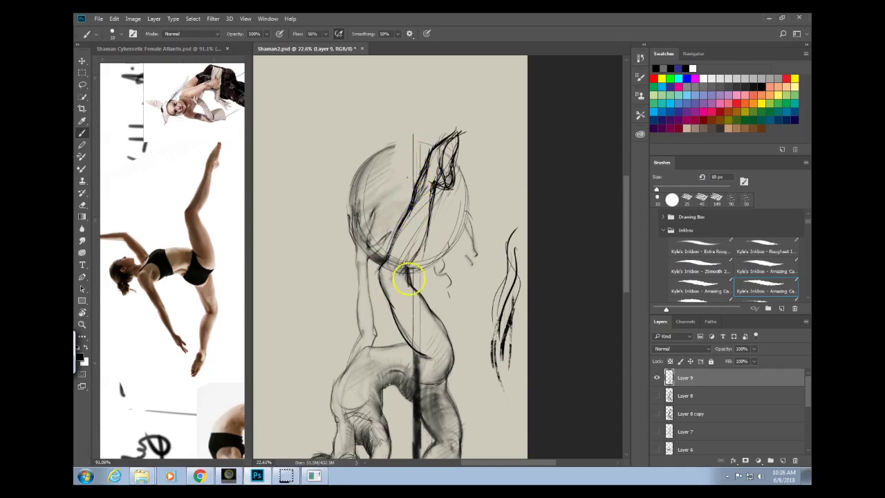
{"action": "left_click_drag", "start_coordinate": [403, 270], "coordinate": [433, 183]}
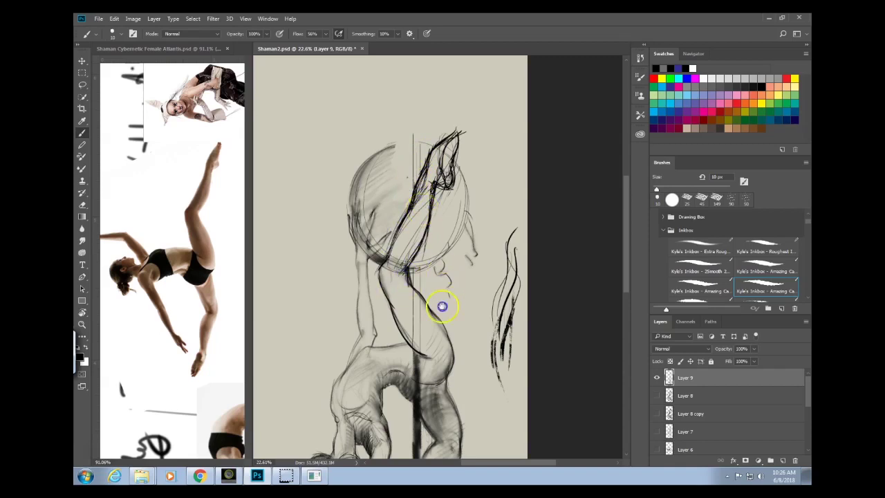
{"action": "left_click_drag", "start_coordinate": [442, 307], "coordinate": [458, 148]}
Erase the stray sketch lines inside the raised lower leg and foot, and redraw the sole and heel with bolder strokes.
{"action": "left_click_drag", "start_coordinate": [502, 196], "coordinate": [481, 223]}
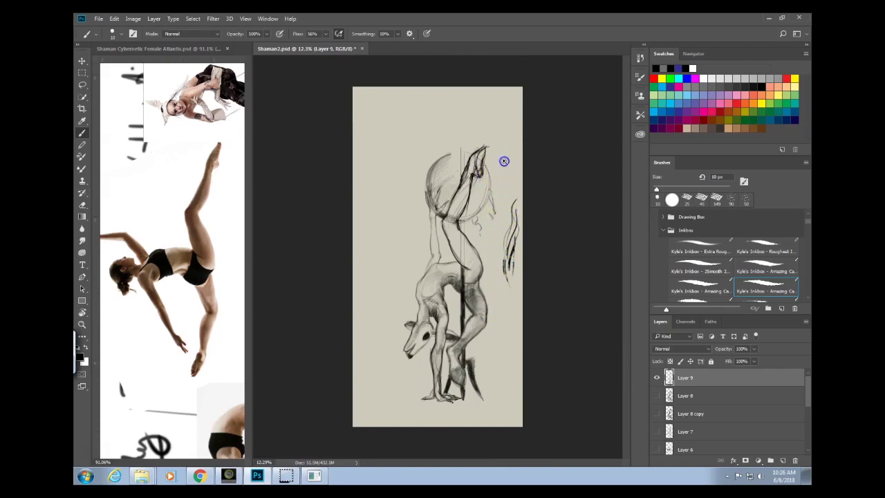
{"action": "scroll", "coordinate": [504, 159], "scroll_direction": "up", "scroll_amount": 3}
{"action": "mouse_move", "coordinate": [424, 147]}
{"action": "left_mouse_down"}
{"action": "mouse_move", "coordinate": [463, 123]}
{"action": "mouse_move", "coordinate": [434, 165]}
{"action": "mouse_move", "coordinate": [458, 127]}
{"action": "mouse_move", "coordinate": [446, 162]}
{"action": "mouse_move", "coordinate": [448, 187]}
{"action": "mouse_move", "coordinate": [456, 150]}
{"action": "mouse_move", "coordinate": [451, 195]}
{"action": "mouse_move", "coordinate": [446, 151]}
{"action": "mouse_move", "coordinate": [463, 112]}
{"action": "mouse_move", "coordinate": [471, 149]}
{"action": "left_mouse_up"}
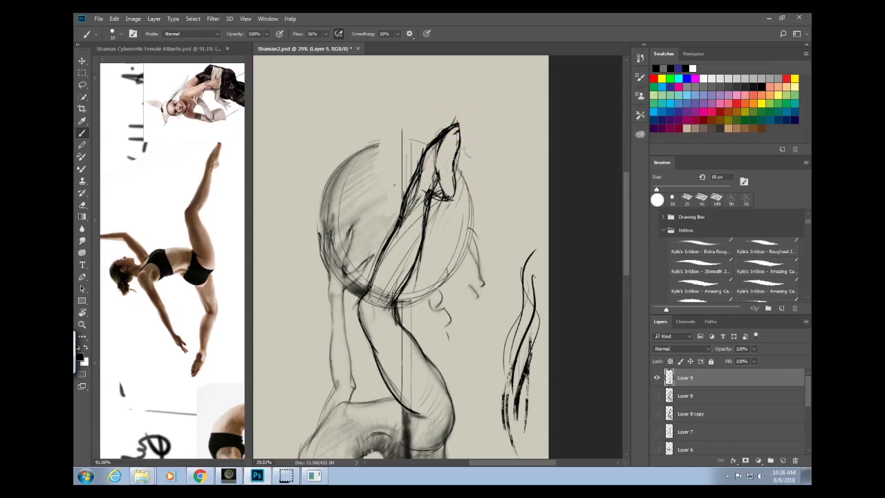
{"action": "mouse_move", "coordinate": [443, 185]}
{"action": "left_mouse_down"}
{"action": "mouse_move", "coordinate": [431, 203]}
{"action": "mouse_move", "coordinate": [433, 217]}
{"action": "mouse_move", "coordinate": [442, 211]}
{"action": "left_mouse_up"}
{"action": "mouse_move", "coordinate": [424, 162]}
{"action": "left_mouse_down"}
{"action": "mouse_move", "coordinate": [417, 211]}
{"action": "mouse_move", "coordinate": [423, 168]}
{"action": "mouse_move", "coordinate": [407, 215]}
{"action": "mouse_move", "coordinate": [403, 272]}
{"action": "mouse_move", "coordinate": [412, 199]}
{"action": "mouse_move", "coordinate": [379, 297]}
{"action": "mouse_move", "coordinate": [413, 196]}
{"action": "mouse_move", "coordinate": [378, 284]}
{"action": "mouse_move", "coordinate": [407, 247]}
{"action": "mouse_move", "coordinate": [370, 297]}
{"action": "mouse_move", "coordinate": [394, 279]}
{"action": "mouse_move", "coordinate": [395, 340]}
{"action": "mouse_move", "coordinate": [386, 308]}
{"action": "mouse_move", "coordinate": [414, 358]}
{"action": "mouse_move", "coordinate": [409, 293]}
{"action": "left_mouse_up"}
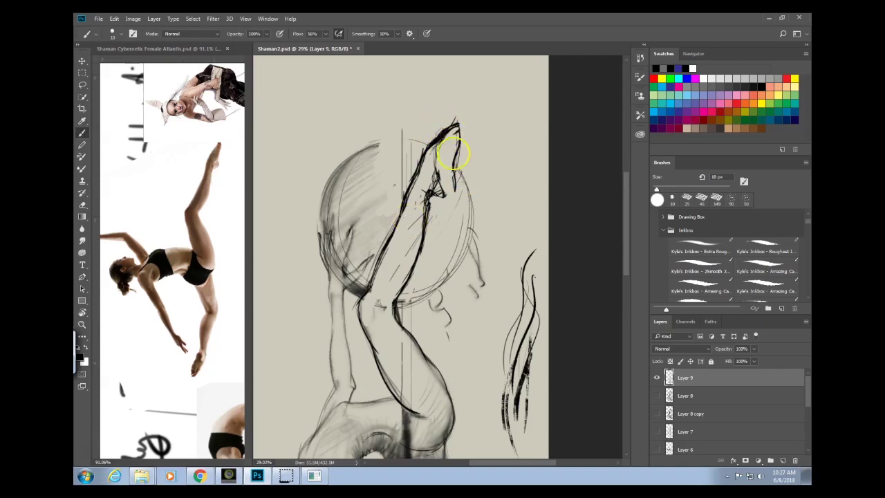
{"action": "left_click_drag", "start_coordinate": [442, 132], "coordinate": [448, 184]}
{"action": "mouse_move", "coordinate": [460, 141]}
{"action": "left_mouse_down"}
{"action": "mouse_move", "coordinate": [437, 172]}
{"action": "mouse_move", "coordinate": [447, 131]}
{"action": "mouse_move", "coordinate": [435, 147]}
{"action": "mouse_move", "coordinate": [440, 125]}
{"action": "mouse_move", "coordinate": [446, 178]}
{"action": "mouse_move", "coordinate": [445, 138]}
{"action": "mouse_move", "coordinate": [430, 177]}
{"action": "mouse_move", "coordinate": [455, 127]}
{"action": "mouse_move", "coordinate": [440, 147]}
{"action": "mouse_move", "coordinate": [449, 120]}
{"action": "mouse_move", "coordinate": [437, 154]}
{"action": "mouse_move", "coordinate": [440, 190]}
{"action": "left_mouse_up"}
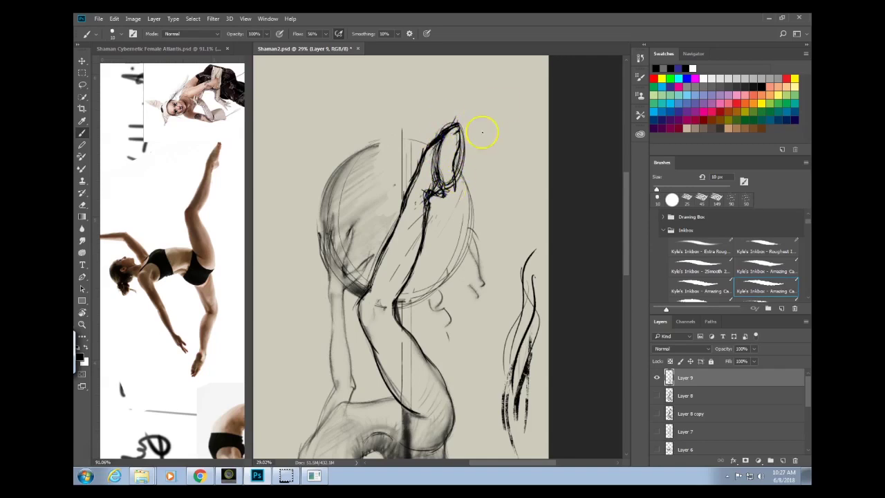
Ink the drum's front rim as an ellipse behind the raised leg and fill its face with diagonal hatching.
{"action": "mouse_move", "coordinate": [451, 254]}
{"action": "left_mouse_down"}
{"action": "mouse_move", "coordinate": [429, 272]}
{"action": "mouse_move", "coordinate": [469, 236]}
{"action": "mouse_move", "coordinate": [441, 276]}
{"action": "left_mouse_up"}
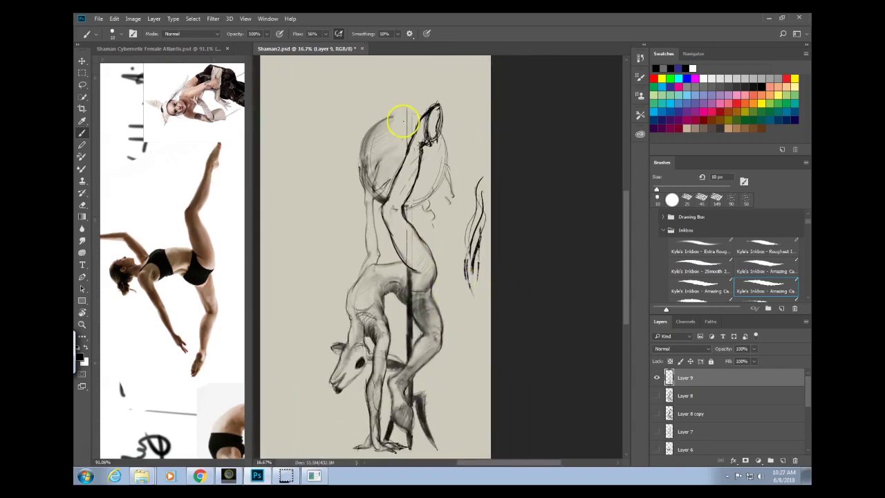
{"action": "mouse_move", "coordinate": [422, 123]}
{"action": "left_mouse_down"}
{"action": "mouse_move", "coordinate": [377, 126]}
{"action": "mouse_move", "coordinate": [423, 199]}
{"action": "mouse_move", "coordinate": [424, 125]}
{"action": "mouse_move", "coordinate": [377, 128]}
{"action": "mouse_move", "coordinate": [391, 190]}
{"action": "left_mouse_up"}
{"action": "mouse_move", "coordinate": [372, 162]}
{"action": "left_mouse_down"}
{"action": "mouse_move", "coordinate": [372, 152]}
{"action": "mouse_move", "coordinate": [376, 188]}
{"action": "left_mouse_up"}
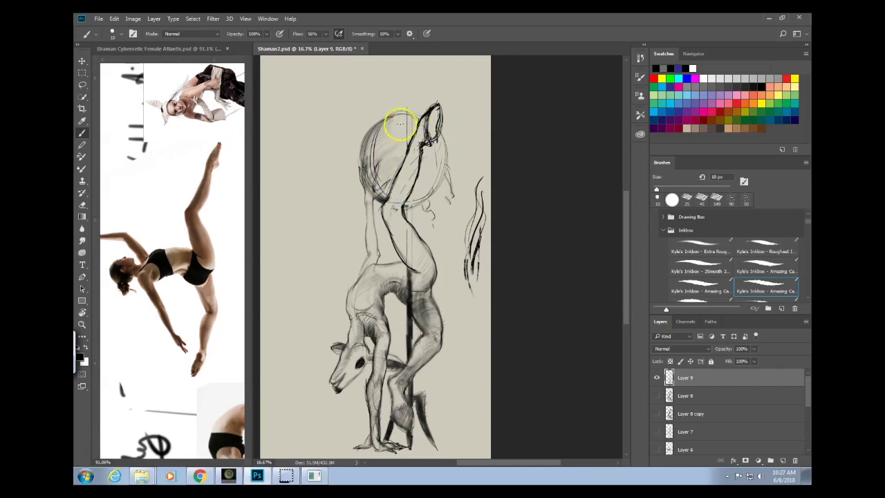
{"action": "mouse_move", "coordinate": [387, 122]}
{"action": "left_mouse_down"}
{"action": "mouse_move", "coordinate": [381, 186]}
{"action": "mouse_move", "coordinate": [404, 112]}
{"action": "mouse_move", "coordinate": [370, 169]}
{"action": "mouse_move", "coordinate": [417, 181]}
{"action": "mouse_move", "coordinate": [377, 190]}
{"action": "mouse_move", "coordinate": [404, 206]}
{"action": "left_mouse_up"}
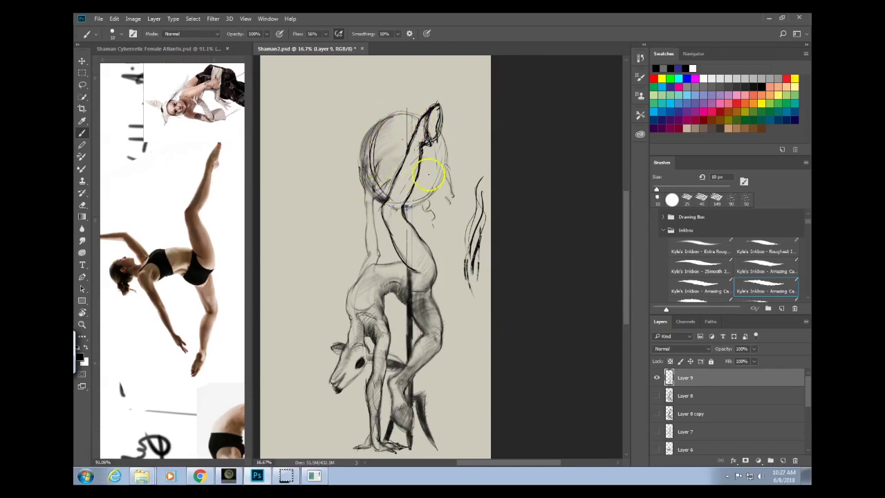
{"action": "mouse_move", "coordinate": [447, 148]}
{"action": "left_mouse_down"}
{"action": "mouse_move", "coordinate": [420, 206]}
{"action": "mouse_move", "coordinate": [428, 202]}
{"action": "mouse_move", "coordinate": [443, 142]}
{"action": "mouse_move", "coordinate": [443, 176]}
{"action": "mouse_move", "coordinate": [411, 212]}
{"action": "mouse_move", "coordinate": [444, 146]}
{"action": "mouse_move", "coordinate": [397, 112]}
{"action": "mouse_move", "coordinate": [421, 209]}
{"action": "left_mouse_up"}
{"action": "mouse_move", "coordinate": [423, 122]}
{"action": "left_mouse_down"}
{"action": "mouse_move", "coordinate": [425, 200]}
{"action": "mouse_move", "coordinate": [377, 193]}
{"action": "left_mouse_up"}
{"action": "mouse_move", "coordinate": [399, 119]}
{"action": "left_mouse_down"}
{"action": "mouse_move", "coordinate": [375, 131]}
{"action": "mouse_move", "coordinate": [412, 116]}
{"action": "mouse_move", "coordinate": [382, 143]}
{"action": "mouse_move", "coordinate": [419, 124]}
{"action": "mouse_move", "coordinate": [366, 170]}
{"action": "mouse_move", "coordinate": [410, 147]}
{"action": "mouse_move", "coordinate": [374, 181]}
{"action": "mouse_move", "coordinate": [433, 151]}
{"action": "mouse_move", "coordinate": [437, 138]}
{"action": "mouse_move", "coordinate": [421, 152]}
{"action": "mouse_move", "coordinate": [444, 148]}
{"action": "mouse_move", "coordinate": [416, 170]}
{"action": "mouse_move", "coordinate": [409, 180]}
{"action": "mouse_move", "coordinate": [444, 164]}
{"action": "mouse_move", "coordinate": [408, 198]}
{"action": "mouse_move", "coordinate": [442, 112]}
{"action": "mouse_move", "coordinate": [406, 211]}
{"action": "mouse_move", "coordinate": [412, 223]}
{"action": "mouse_move", "coordinate": [411, 191]}
{"action": "mouse_move", "coordinate": [414, 227]}
{"action": "mouse_move", "coordinate": [406, 114]}
{"action": "mouse_move", "coordinate": [403, 215]}
{"action": "mouse_move", "coordinate": [412, 124]}
{"action": "mouse_move", "coordinate": [413, 193]}
{"action": "mouse_move", "coordinate": [412, 114]}
{"action": "mouse_move", "coordinate": [415, 220]}
{"action": "mouse_move", "coordinate": [412, 109]}
{"action": "mouse_move", "coordinate": [409, 181]}
{"action": "mouse_move", "coordinate": [408, 126]}
{"action": "left_mouse_up"}
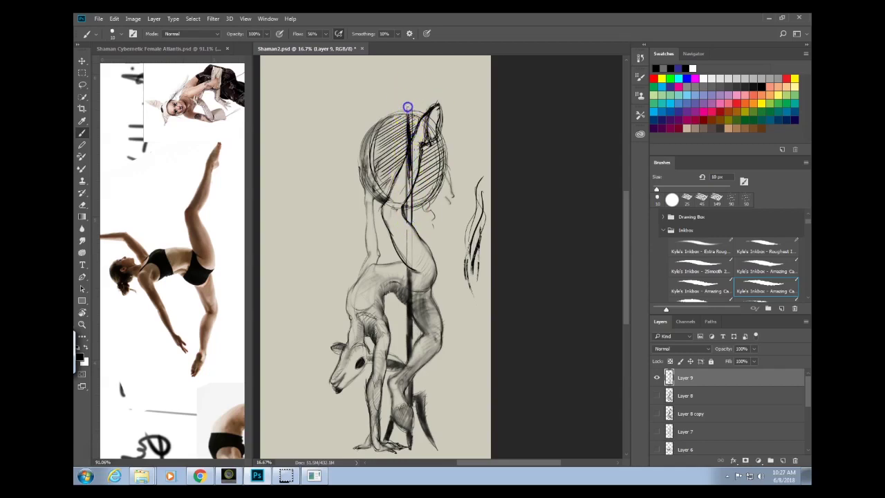
Ink the vertical pole in solid black from above the drum to the knee and from the hip down toward the stool.
{"action": "left_click_drag", "start_coordinate": [412, 94], "coordinate": [415, 144]}
{"action": "left_click_drag", "start_coordinate": [408, 93], "coordinate": [410, 197]}
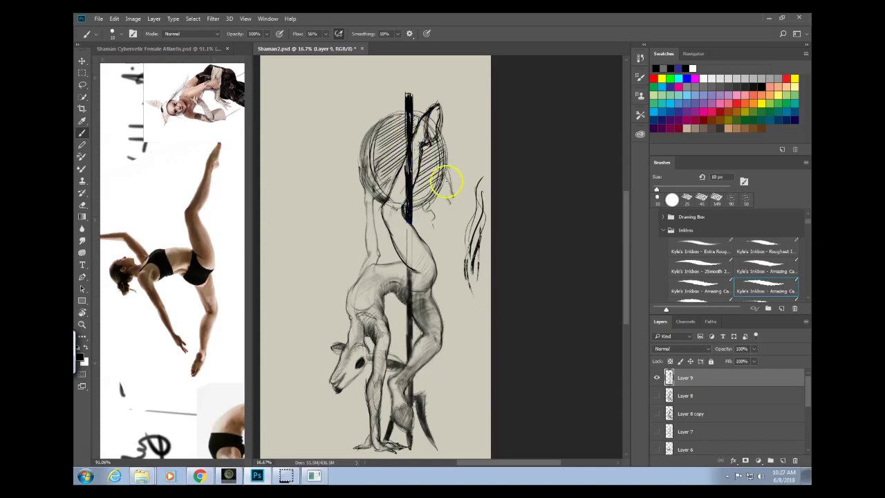
{"action": "left_click_drag", "start_coordinate": [413, 272], "coordinate": [415, 330]}
{"action": "mouse_move", "coordinate": [407, 265]}
{"action": "left_mouse_down"}
{"action": "mouse_move", "coordinate": [408, 304]}
{"action": "mouse_move", "coordinate": [406, 271]}
{"action": "left_mouse_up"}
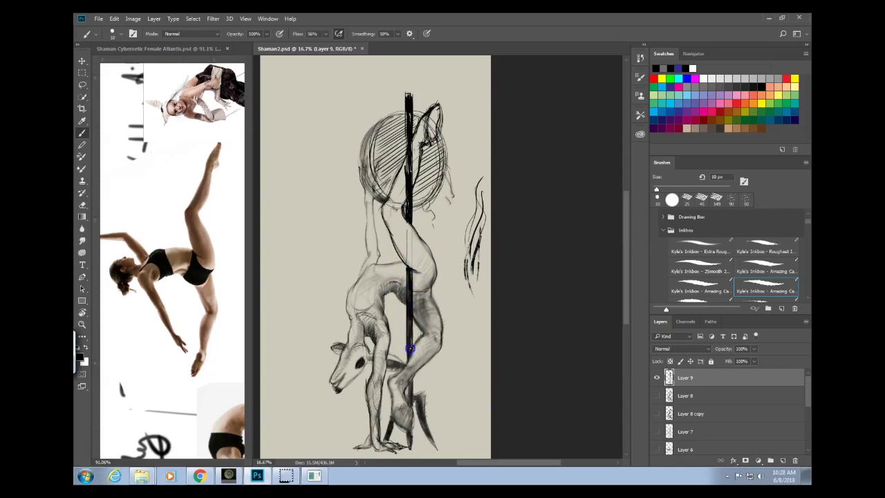
{"action": "left_click_drag", "start_coordinate": [411, 339], "coordinate": [410, 397]}
Replace the hanging lower foot with a curved stool seat, hatch it, and ink the three stool legs with their feet.
{"action": "left_click_drag", "start_coordinate": [421, 424], "coordinate": [452, 413]}
{"action": "left_click_drag", "start_coordinate": [433, 386], "coordinate": [443, 281]}
{"action": "mouse_move", "coordinate": [389, 294]}
{"action": "left_mouse_down"}
{"action": "mouse_move", "coordinate": [408, 254]}
{"action": "mouse_move", "coordinate": [418, 337]}
{"action": "mouse_move", "coordinate": [404, 281]}
{"action": "mouse_move", "coordinate": [406, 336]}
{"action": "mouse_move", "coordinate": [402, 299]}
{"action": "mouse_move", "coordinate": [389, 290]}
{"action": "mouse_move", "coordinate": [392, 317]}
{"action": "mouse_move", "coordinate": [383, 269]}
{"action": "mouse_move", "coordinate": [376, 310]}
{"action": "mouse_move", "coordinate": [377, 287]}
{"action": "mouse_move", "coordinate": [393, 267]}
{"action": "mouse_move", "coordinate": [378, 322]}
{"action": "left_mouse_up"}
{"action": "left_click_drag", "start_coordinate": [385, 274], "coordinate": [372, 342]}
{"action": "mouse_move", "coordinate": [383, 270]}
{"action": "left_mouse_down"}
{"action": "mouse_move", "coordinate": [426, 272]}
{"action": "mouse_move", "coordinate": [386, 265]}
{"action": "mouse_move", "coordinate": [434, 260]}
{"action": "mouse_move", "coordinate": [434, 305]}
{"action": "mouse_move", "coordinate": [460, 359]}
{"action": "mouse_move", "coordinate": [405, 273]}
{"action": "mouse_move", "coordinate": [419, 356]}
{"action": "mouse_move", "coordinate": [400, 287]}
{"action": "mouse_move", "coordinate": [388, 282]}
{"action": "mouse_move", "coordinate": [436, 279]}
{"action": "left_mouse_up"}
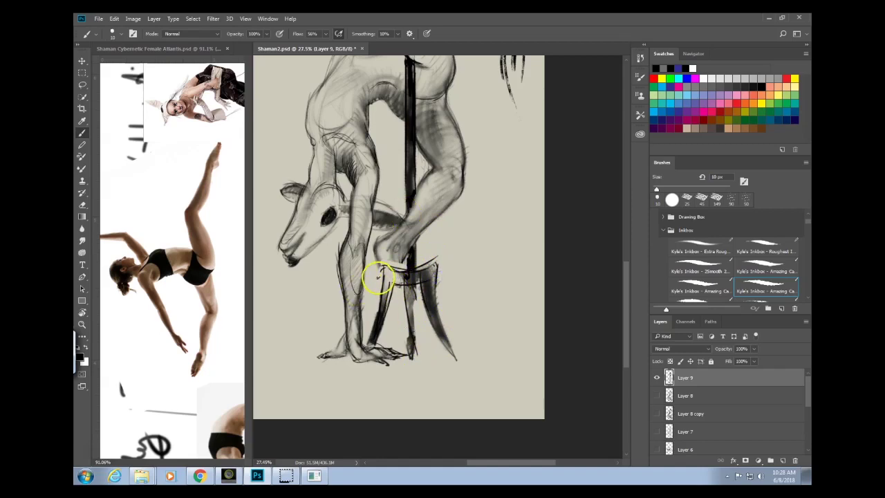
{"action": "mouse_move", "coordinate": [380, 282]}
{"action": "left_mouse_down"}
{"action": "mouse_move", "coordinate": [387, 294]}
{"action": "mouse_move", "coordinate": [408, 265]}
{"action": "mouse_move", "coordinate": [410, 331]}
{"action": "mouse_move", "coordinate": [449, 340]}
{"action": "left_mouse_up"}
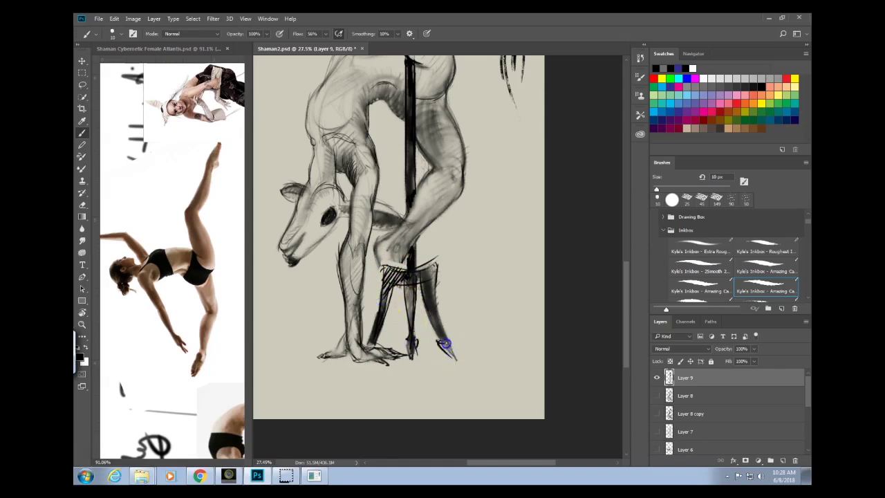
{"action": "left_click_drag", "start_coordinate": [427, 289], "coordinate": [454, 352]}
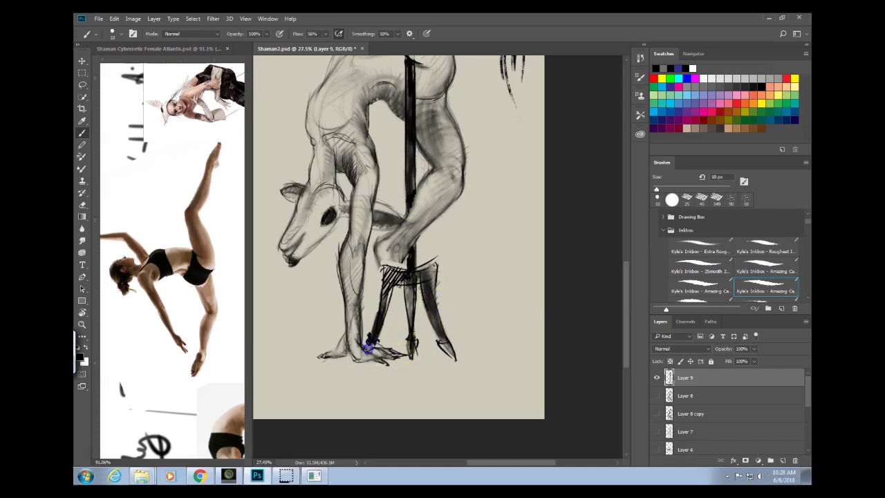
Rework the bent leg's lower part above the stool, clearing old shading and inking the shin, ankle, heel and foot contours.
{"action": "mouse_move", "coordinate": [385, 241]}
{"action": "left_mouse_down"}
{"action": "mouse_move", "coordinate": [393, 269]}
{"action": "mouse_move", "coordinate": [372, 261]}
{"action": "mouse_move", "coordinate": [377, 246]}
{"action": "mouse_move", "coordinate": [398, 263]}
{"action": "mouse_move", "coordinate": [395, 233]}
{"action": "mouse_move", "coordinate": [397, 257]}
{"action": "mouse_move", "coordinate": [398, 248]}
{"action": "left_mouse_up"}
{"action": "left_click", "coordinate": [438, 128]}
{"action": "mouse_move", "coordinate": [437, 128]}
{"action": "left_mouse_down"}
{"action": "mouse_move", "coordinate": [423, 188]}
{"action": "mouse_move", "coordinate": [405, 224]}
{"action": "mouse_move", "coordinate": [417, 182]}
{"action": "mouse_move", "coordinate": [388, 253]}
{"action": "mouse_move", "coordinate": [421, 204]}
{"action": "mouse_move", "coordinate": [383, 243]}
{"action": "left_mouse_up"}
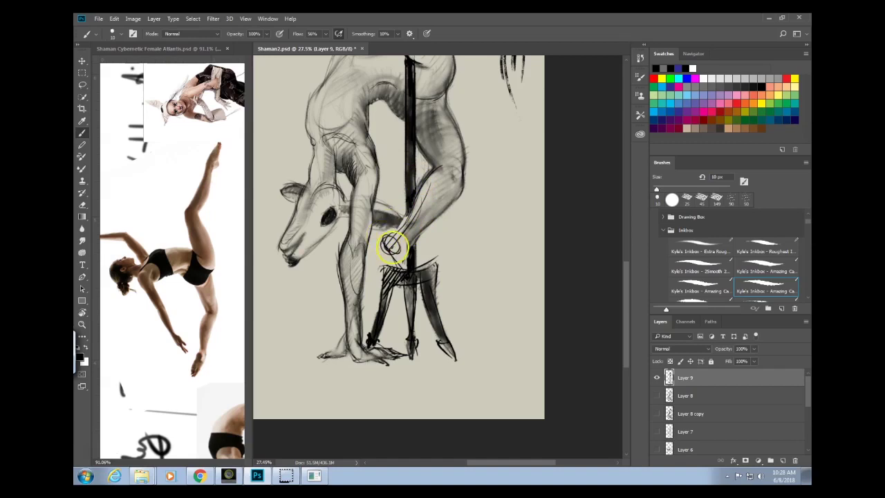
{"action": "mouse_move", "coordinate": [416, 249]}
{"action": "left_mouse_down"}
{"action": "mouse_move", "coordinate": [410, 242]}
{"action": "mouse_move", "coordinate": [410, 251]}
{"action": "left_mouse_up"}
{"action": "mouse_move", "coordinate": [417, 217]}
{"action": "left_mouse_down"}
{"action": "mouse_move", "coordinate": [405, 248]}
{"action": "mouse_move", "coordinate": [427, 217]}
{"action": "mouse_move", "coordinate": [436, 171]}
{"action": "left_mouse_up"}
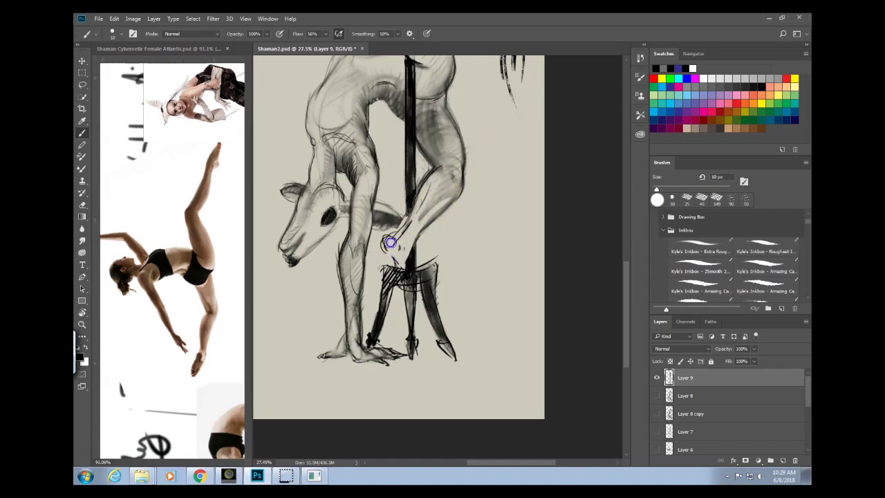
{"action": "mouse_move", "coordinate": [409, 247]}
{"action": "left_mouse_down"}
{"action": "mouse_move", "coordinate": [405, 273]}
{"action": "mouse_move", "coordinate": [412, 245]}
{"action": "left_mouse_up"}
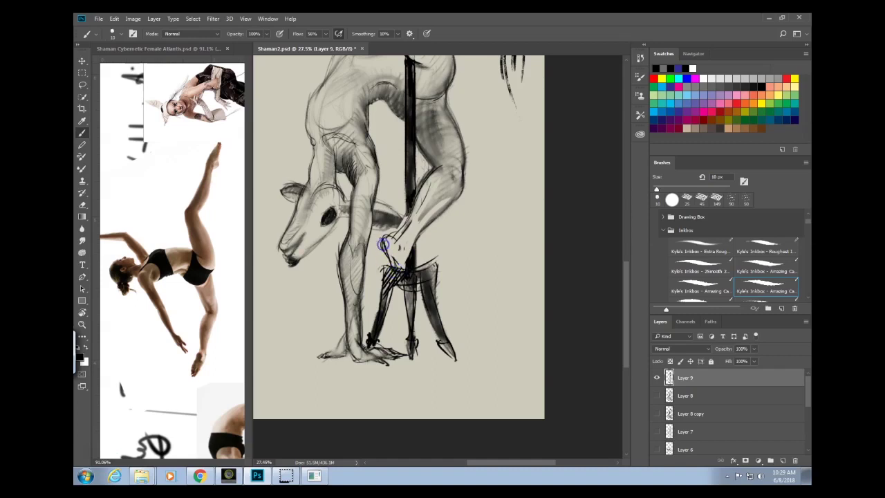
{"action": "mouse_move", "coordinate": [406, 216]}
{"action": "left_mouse_down"}
{"action": "mouse_move", "coordinate": [409, 210]}
{"action": "mouse_move", "coordinate": [416, 230]}
{"action": "mouse_move", "coordinate": [418, 220]}
{"action": "left_mouse_up"}
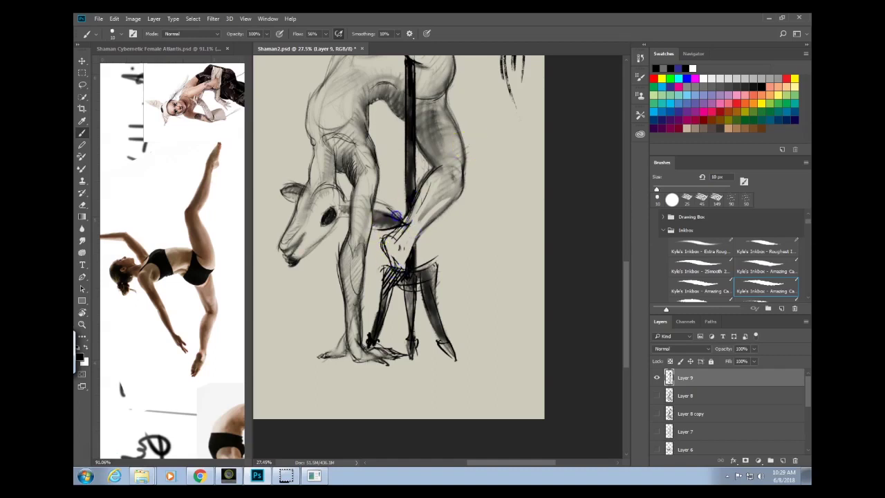
{"action": "left_click_drag", "start_coordinate": [514, 270], "coordinate": [459, 369]}
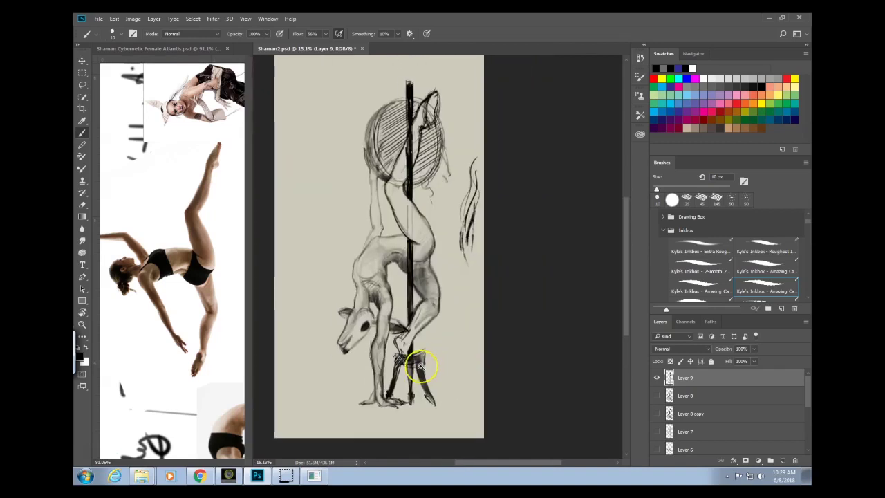
Refine the foot resting on the stool with ankle and toe lines, and darken the seat edge beneath it.
{"action": "scroll", "coordinate": [415, 362], "scroll_direction": "up", "scroll_amount": 3}
{"action": "left_click_drag", "start_coordinate": [450, 314], "coordinate": [469, 260]}
{"action": "mouse_move", "coordinate": [416, 255]}
{"action": "left_mouse_down"}
{"action": "mouse_move", "coordinate": [421, 283]}
{"action": "mouse_move", "coordinate": [418, 256]}
{"action": "left_mouse_up"}
{"action": "mouse_move", "coordinate": [477, 206]}
{"action": "left_mouse_down"}
{"action": "mouse_move", "coordinate": [469, 198]}
{"action": "mouse_move", "coordinate": [430, 252]}
{"action": "left_mouse_up"}
{"action": "mouse_move", "coordinate": [430, 252]}
{"action": "left_mouse_down"}
{"action": "mouse_move", "coordinate": [477, 208]}
{"action": "mouse_move", "coordinate": [436, 237]}
{"action": "mouse_move", "coordinate": [433, 259]}
{"action": "left_mouse_up"}
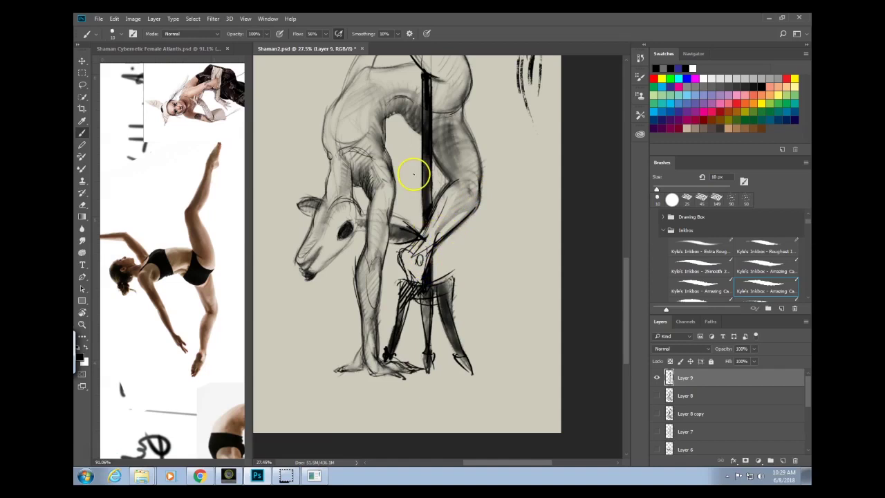
{"action": "mouse_move", "coordinate": [448, 196]}
{"action": "left_mouse_down"}
{"action": "mouse_move", "coordinate": [438, 223]}
{"action": "mouse_move", "coordinate": [468, 206]}
{"action": "left_mouse_up"}
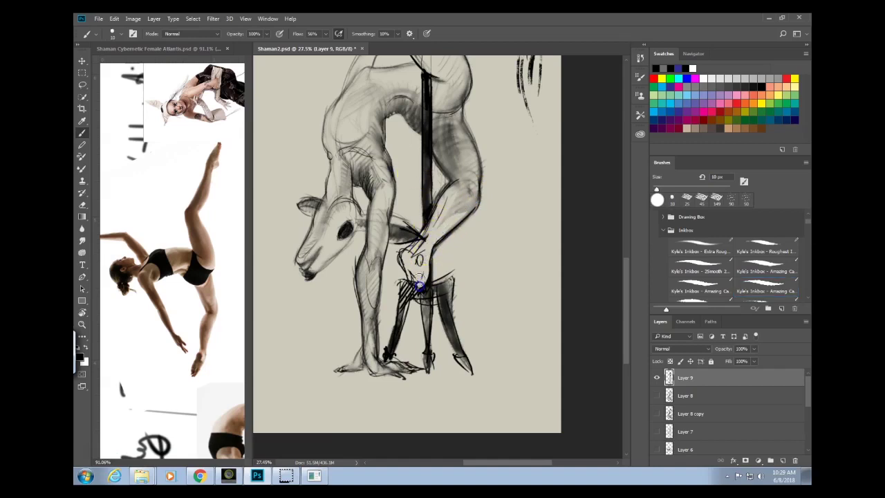
{"action": "mouse_move", "coordinate": [419, 277]}
{"action": "left_mouse_down"}
{"action": "mouse_move", "coordinate": [396, 256]}
{"action": "mouse_move", "coordinate": [452, 199]}
{"action": "mouse_move", "coordinate": [417, 289]}
{"action": "mouse_move", "coordinate": [427, 249]}
{"action": "mouse_move", "coordinate": [406, 243]}
{"action": "mouse_move", "coordinate": [410, 287]}
{"action": "mouse_move", "coordinate": [403, 245]}
{"action": "mouse_move", "coordinate": [413, 284]}
{"action": "mouse_move", "coordinate": [434, 285]}
{"action": "mouse_move", "coordinate": [421, 289]}
{"action": "mouse_move", "coordinate": [429, 259]}
{"action": "mouse_move", "coordinate": [415, 285]}
{"action": "mouse_move", "coordinate": [408, 260]}
{"action": "mouse_move", "coordinate": [412, 291]}
{"action": "mouse_move", "coordinate": [436, 311]}
{"action": "left_mouse_up"}
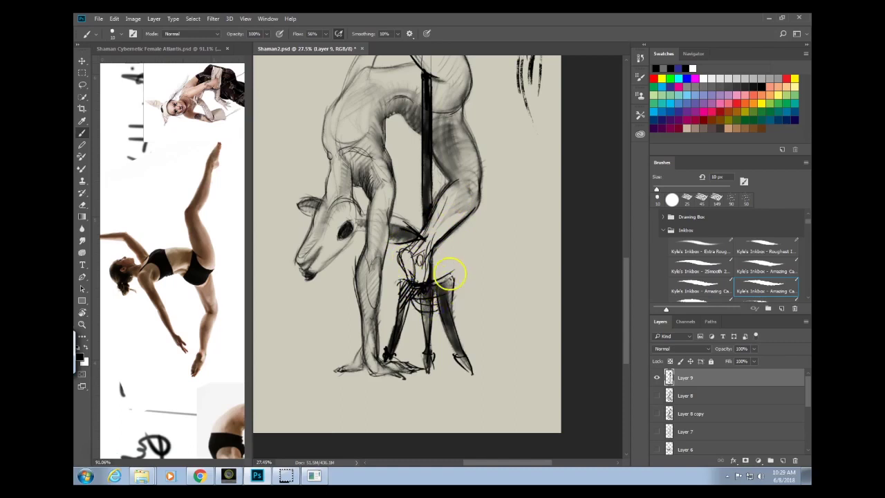
{"action": "left_click_drag", "start_coordinate": [506, 278], "coordinate": [480, 283]}
{"action": "left_click_drag", "start_coordinate": [494, 338], "coordinate": [468, 443]}
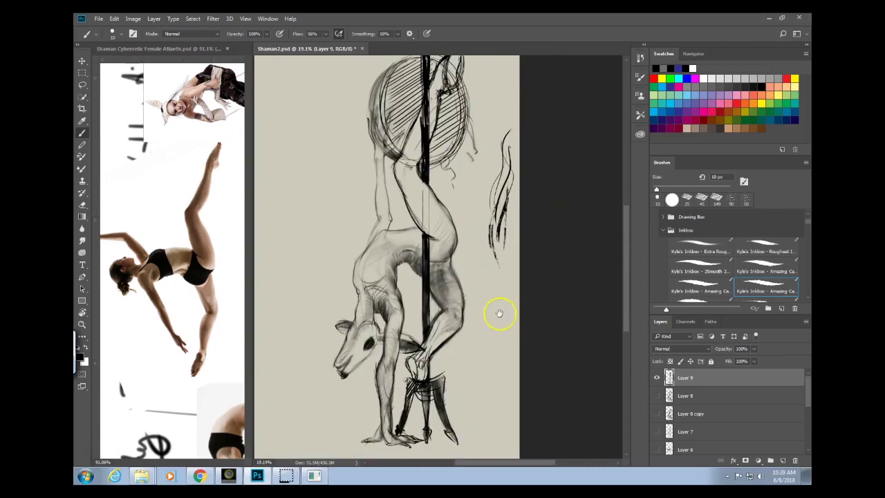
Clean up the raised foot beside the pole, redraw its sole as a bold oval and fill it with diagonal hatching.
{"action": "left_click_drag", "start_coordinate": [500, 278], "coordinate": [486, 276]}
{"action": "left_click_drag", "start_coordinate": [468, 286], "coordinate": [479, 304]}
{"action": "scroll", "coordinate": [482, 265], "scroll_direction": "up", "scroll_amount": 2}
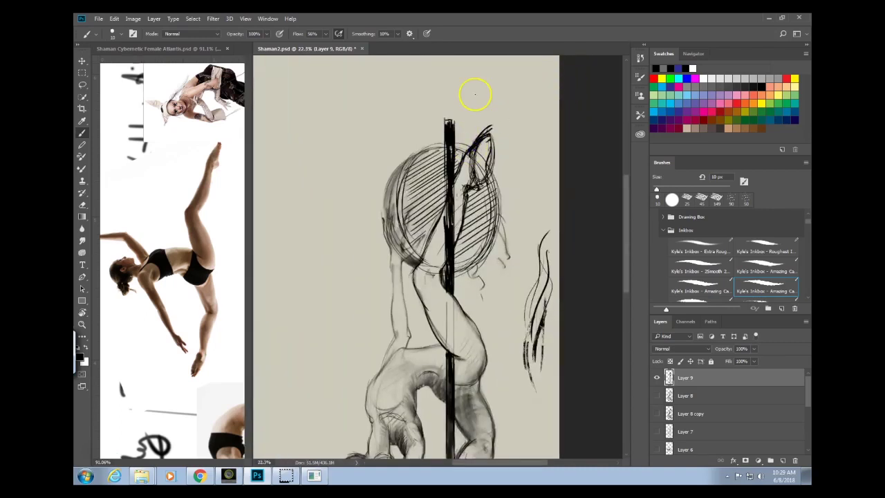
{"action": "mouse_move", "coordinate": [476, 147]}
{"action": "left_mouse_down"}
{"action": "mouse_move", "coordinate": [470, 168]}
{"action": "mouse_move", "coordinate": [484, 140]}
{"action": "mouse_move", "coordinate": [477, 178]}
{"action": "mouse_move", "coordinate": [490, 158]}
{"action": "left_mouse_up"}
{"action": "left_click_drag", "start_coordinate": [489, 127], "coordinate": [488, 173]}
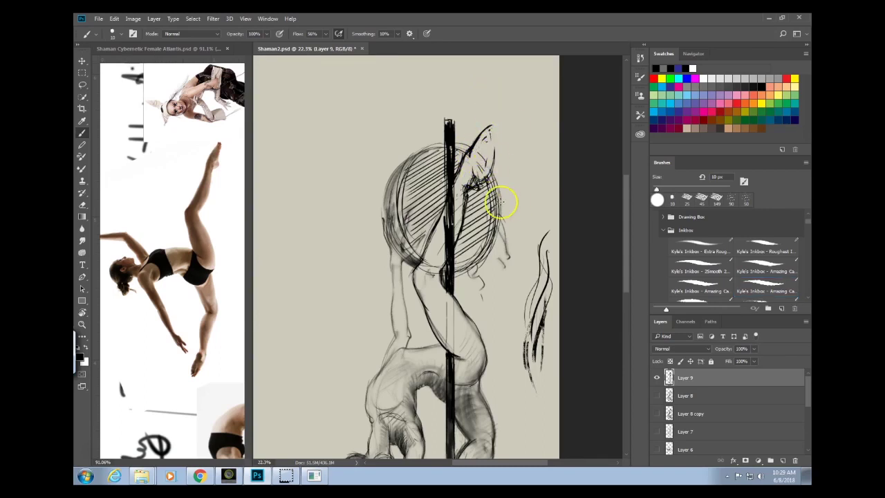
{"action": "mouse_move", "coordinate": [491, 125]}
{"action": "left_mouse_down"}
{"action": "mouse_move", "coordinate": [484, 186]}
{"action": "mouse_move", "coordinate": [484, 130]}
{"action": "left_mouse_up"}
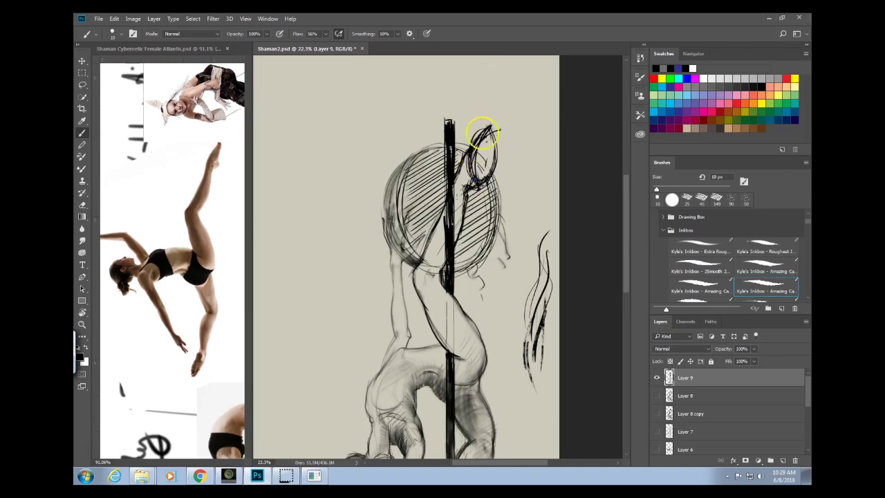
{"action": "mouse_move", "coordinate": [465, 157]}
{"action": "left_mouse_down"}
{"action": "mouse_move", "coordinate": [474, 192]}
{"action": "mouse_move", "coordinate": [459, 199]}
{"action": "left_mouse_up"}
{"action": "mouse_move", "coordinate": [486, 131]}
{"action": "left_mouse_down"}
{"action": "mouse_move", "coordinate": [474, 177]}
{"action": "mouse_move", "coordinate": [475, 167]}
{"action": "left_mouse_up"}
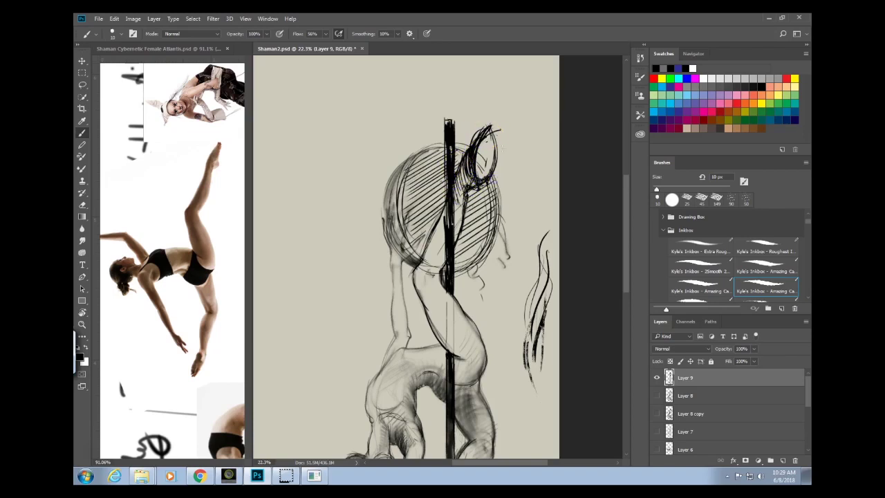
{"action": "mouse_move", "coordinate": [499, 130]}
{"action": "left_mouse_down"}
{"action": "mouse_move", "coordinate": [475, 148]}
{"action": "mouse_move", "coordinate": [474, 177]}
{"action": "left_mouse_up"}
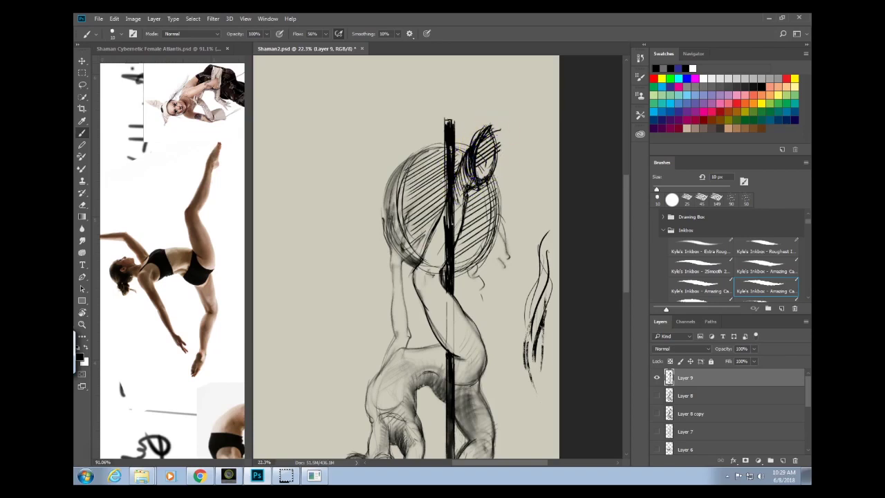
Ink the raised hand's fingers gripping the drum's lower rim, reinforce the rim and blacken a band at the wrist.
{"action": "left_click_drag", "start_coordinate": [474, 352], "coordinate": [443, 253]}
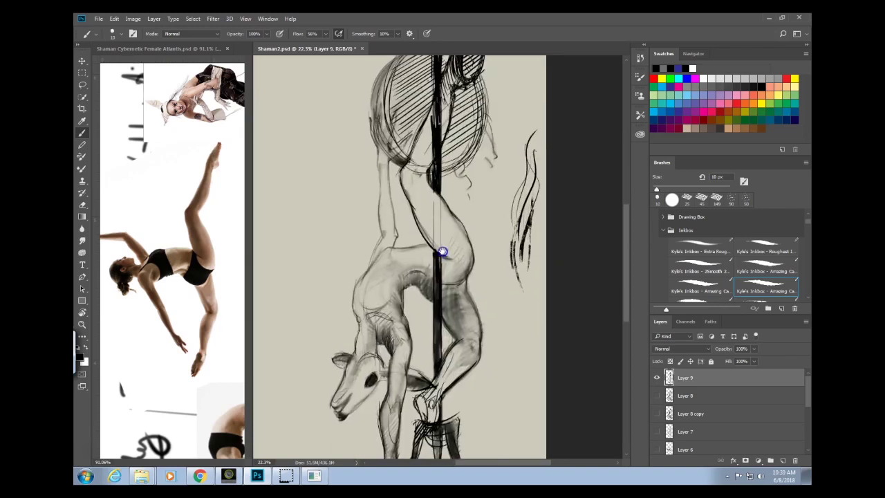
{"action": "left_click_drag", "start_coordinate": [375, 125], "coordinate": [381, 206]}
{"action": "mouse_move", "coordinate": [388, 147]}
{"action": "left_mouse_down"}
{"action": "mouse_move", "coordinate": [392, 177]}
{"action": "mouse_move", "coordinate": [393, 151]}
{"action": "left_mouse_up"}
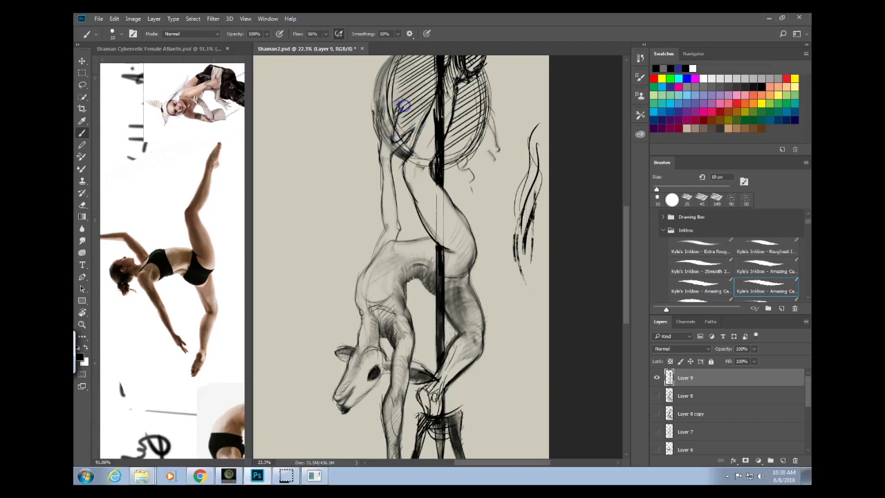
{"action": "mouse_move", "coordinate": [401, 104]}
{"action": "left_mouse_down"}
{"action": "mouse_move", "coordinate": [389, 136]}
{"action": "mouse_move", "coordinate": [386, 86]}
{"action": "left_mouse_up"}
{"action": "left_click_drag", "start_coordinate": [388, 128], "coordinate": [383, 90]}
{"action": "scroll", "coordinate": [420, 263], "scroll_direction": "up", "scroll_amount": 3}
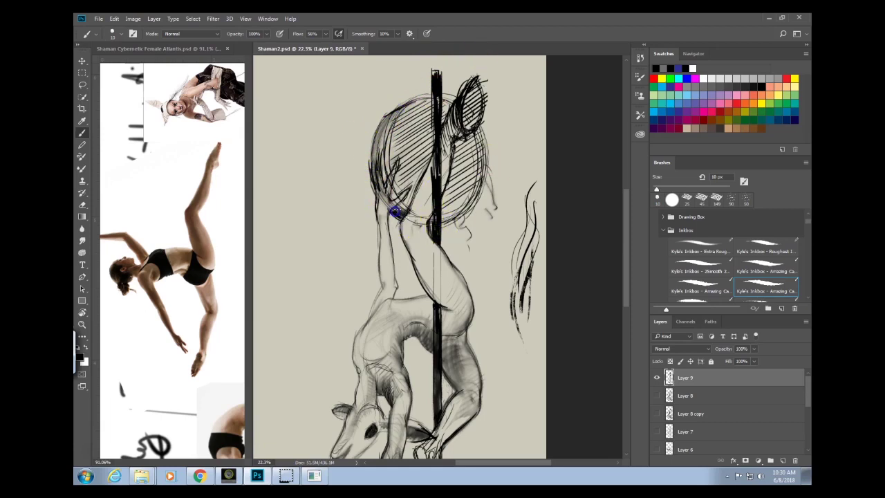
{"action": "left_click_drag", "start_coordinate": [395, 212], "coordinate": [413, 216]}
{"action": "left_click_drag", "start_coordinate": [492, 239], "coordinate": [468, 231]}
{"action": "left_click_drag", "start_coordinate": [488, 362], "coordinate": [538, 318]}
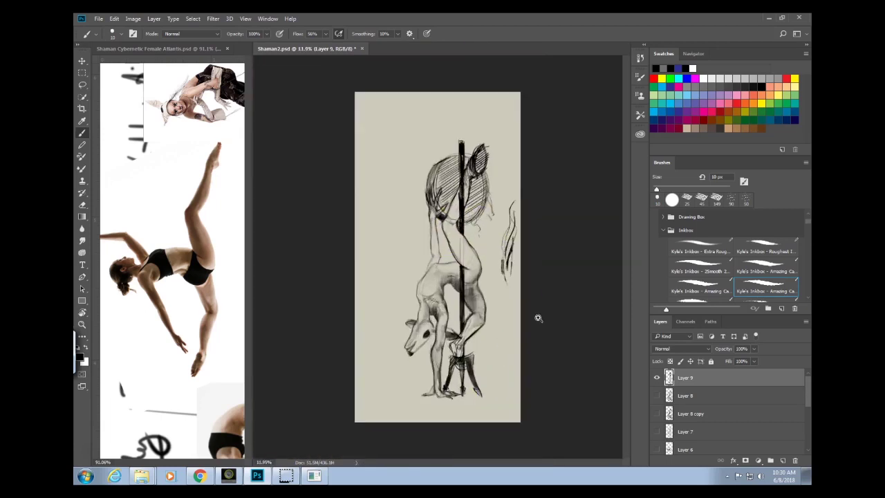
Darken the underside of the arched torso, and erase and redraw the bent leg's knee and calf contour.
{"action": "scroll", "coordinate": [537, 415], "scroll_direction": "up", "scroll_amount": 1}
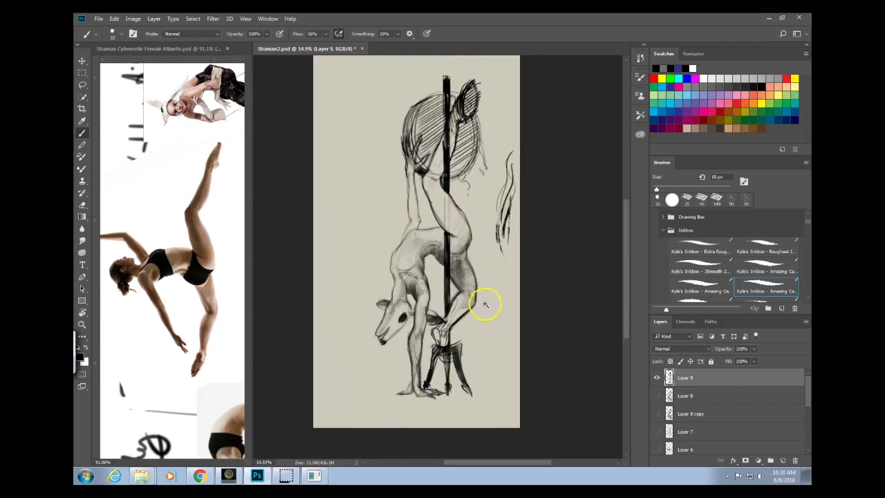
{"action": "scroll", "coordinate": [485, 304], "scroll_direction": "up", "scroll_amount": 2}
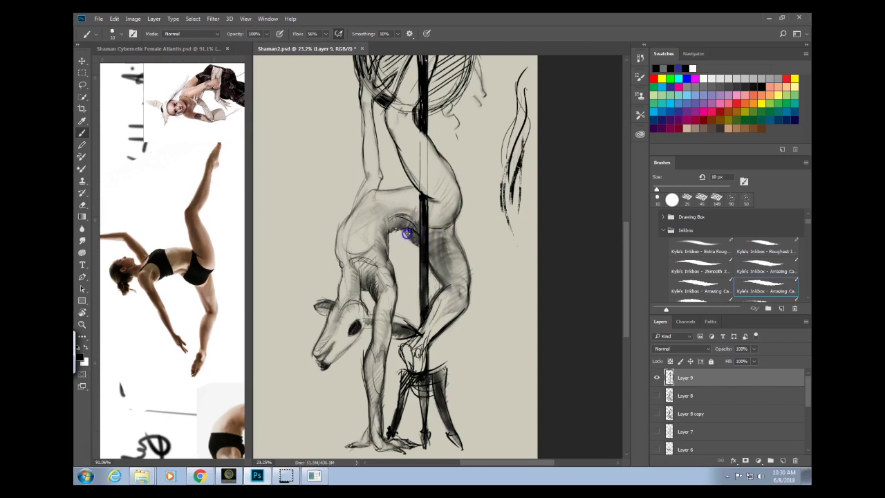
{"action": "mouse_move", "coordinate": [424, 249]}
{"action": "left_mouse_down"}
{"action": "mouse_move", "coordinate": [450, 289]}
{"action": "mouse_move", "coordinate": [429, 270]}
{"action": "mouse_move", "coordinate": [436, 288]}
{"action": "mouse_move", "coordinate": [429, 270]}
{"action": "mouse_move", "coordinate": [431, 281]}
{"action": "mouse_move", "coordinate": [430, 268]}
{"action": "mouse_move", "coordinate": [443, 283]}
{"action": "mouse_move", "coordinate": [429, 262]}
{"action": "mouse_move", "coordinate": [443, 284]}
{"action": "mouse_move", "coordinate": [433, 241]}
{"action": "mouse_move", "coordinate": [430, 288]}
{"action": "mouse_move", "coordinate": [444, 288]}
{"action": "mouse_move", "coordinate": [432, 300]}
{"action": "mouse_move", "coordinate": [451, 277]}
{"action": "mouse_move", "coordinate": [436, 293]}
{"action": "mouse_move", "coordinate": [448, 284]}
{"action": "mouse_move", "coordinate": [439, 334]}
{"action": "mouse_move", "coordinate": [466, 307]}
{"action": "mouse_move", "coordinate": [436, 336]}
{"action": "mouse_move", "coordinate": [472, 304]}
{"action": "mouse_move", "coordinate": [444, 328]}
{"action": "mouse_move", "coordinate": [475, 280]}
{"action": "left_mouse_up"}
{"action": "mouse_move", "coordinate": [463, 314]}
{"action": "left_mouse_down"}
{"action": "mouse_move", "coordinate": [473, 290]}
{"action": "mouse_move", "coordinate": [468, 233]}
{"action": "mouse_move", "coordinate": [458, 235]}
{"action": "mouse_move", "coordinate": [473, 275]}
{"action": "mouse_move", "coordinate": [461, 253]}
{"action": "mouse_move", "coordinate": [456, 329]}
{"action": "left_mouse_up"}
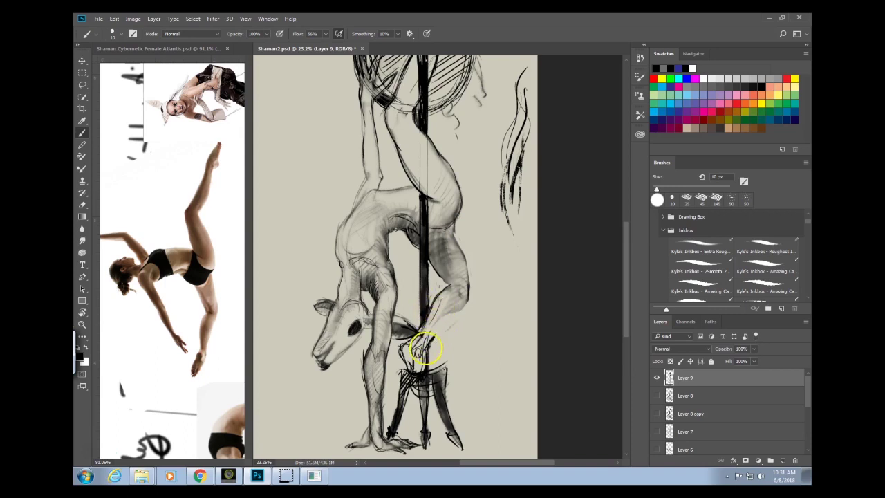
{"action": "left_click_drag", "start_coordinate": [426, 350], "coordinate": [475, 282]}
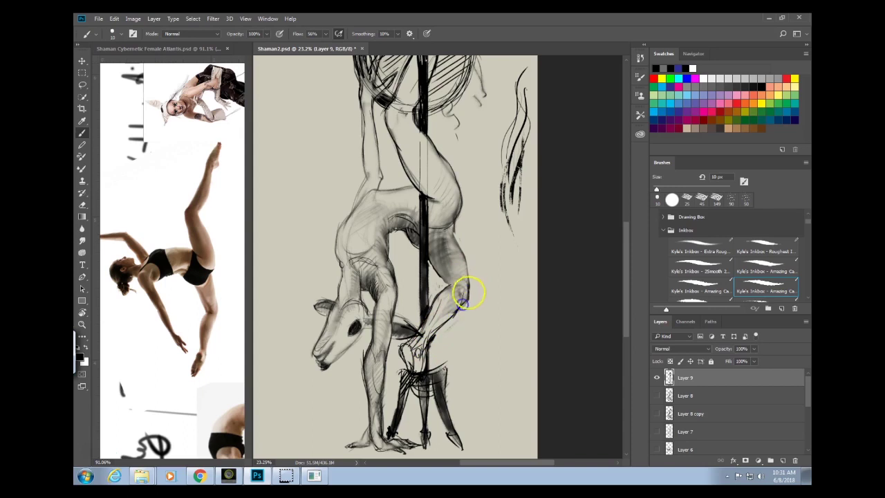
{"action": "mouse_move", "coordinate": [467, 299]}
{"action": "left_mouse_down"}
{"action": "mouse_move", "coordinate": [438, 257]}
{"action": "mouse_move", "coordinate": [424, 243]}
{"action": "mouse_move", "coordinate": [418, 250]}
{"action": "left_mouse_up"}
Hatch the bent leg with short curved strokes along the inner thigh, knee, shin and foot.
{"action": "mouse_move", "coordinate": [457, 289]}
{"action": "left_mouse_down"}
{"action": "mouse_move", "coordinate": [421, 200]}
{"action": "mouse_move", "coordinate": [448, 284]}
{"action": "left_mouse_up"}
{"action": "mouse_move", "coordinate": [448, 209]}
{"action": "left_mouse_down"}
{"action": "mouse_move", "coordinate": [424, 242]}
{"action": "mouse_move", "coordinate": [450, 284]}
{"action": "mouse_move", "coordinate": [439, 231]}
{"action": "mouse_move", "coordinate": [429, 225]}
{"action": "mouse_move", "coordinate": [443, 256]}
{"action": "left_mouse_up"}
{"action": "mouse_move", "coordinate": [459, 288]}
{"action": "left_mouse_down"}
{"action": "mouse_move", "coordinate": [452, 179]}
{"action": "mouse_move", "coordinate": [429, 250]}
{"action": "left_mouse_up"}
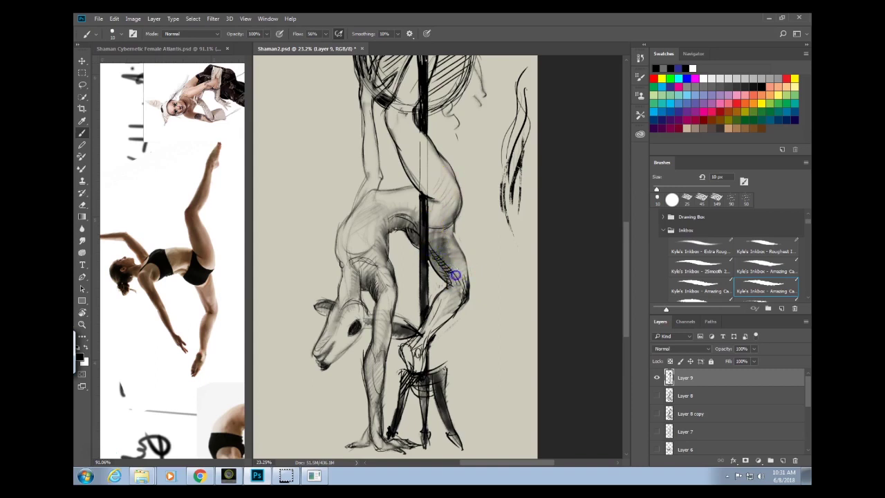
{"action": "mouse_move", "coordinate": [463, 283]}
{"action": "left_mouse_down"}
{"action": "mouse_move", "coordinate": [470, 211]}
{"action": "mouse_move", "coordinate": [458, 299]}
{"action": "left_mouse_up"}
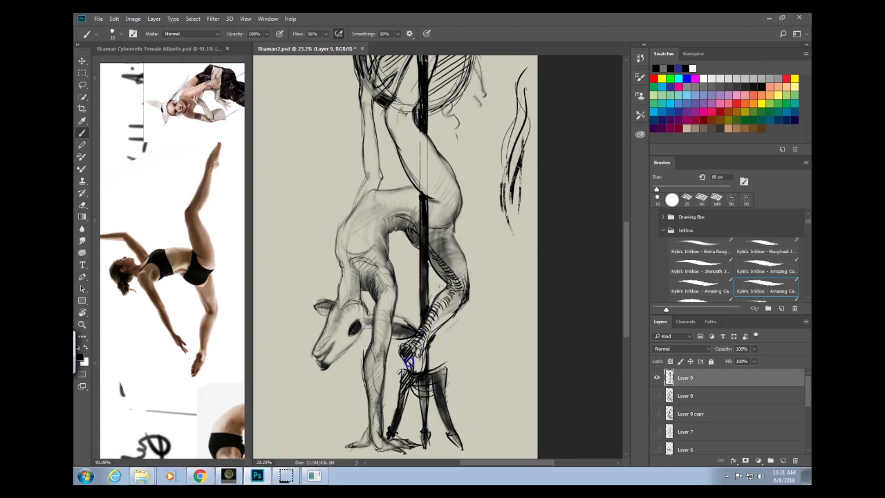
{"action": "mouse_move", "coordinate": [412, 370]}
{"action": "left_mouse_down"}
{"action": "mouse_move", "coordinate": [416, 322]}
{"action": "mouse_move", "coordinate": [433, 364]}
{"action": "mouse_move", "coordinate": [418, 335]}
{"action": "mouse_move", "coordinate": [400, 329]}
{"action": "mouse_move", "coordinate": [396, 307]}
{"action": "mouse_move", "coordinate": [424, 327]}
{"action": "mouse_move", "coordinate": [431, 349]}
{"action": "mouse_move", "coordinate": [451, 321]}
{"action": "left_mouse_up"}
{"action": "key", "text": "e"}
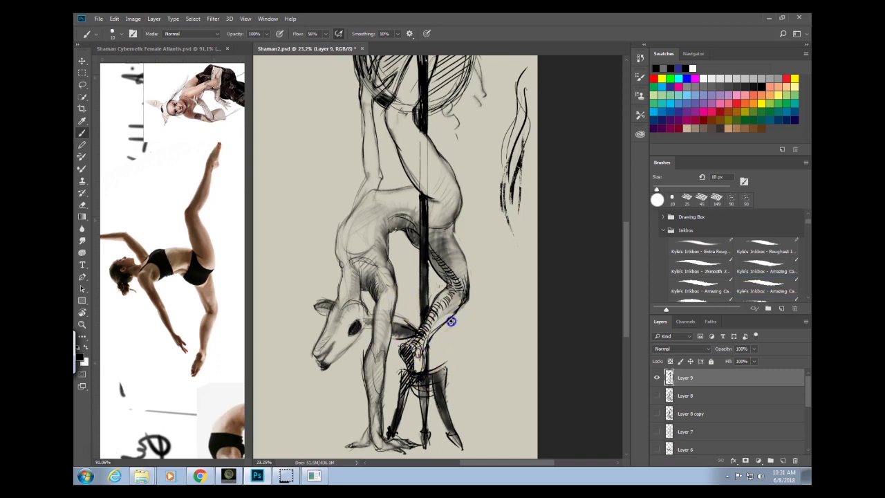
Add dense contour hatching across the upper thigh, buttock and hip, extending it over the waist behind the pole.
{"action": "left_click_drag", "start_coordinate": [458, 291], "coordinate": [454, 286]}
{"action": "mouse_move", "coordinate": [467, 194]}
{"action": "left_mouse_down"}
{"action": "mouse_move", "coordinate": [434, 211]}
{"action": "mouse_move", "coordinate": [422, 190]}
{"action": "mouse_move", "coordinate": [424, 206]}
{"action": "mouse_move", "coordinate": [435, 205]}
{"action": "mouse_move", "coordinate": [428, 220]}
{"action": "mouse_move", "coordinate": [446, 209]}
{"action": "mouse_move", "coordinate": [451, 238]}
{"action": "mouse_move", "coordinate": [458, 189]}
{"action": "mouse_move", "coordinate": [459, 253]}
{"action": "mouse_move", "coordinate": [461, 239]}
{"action": "mouse_move", "coordinate": [432, 236]}
{"action": "mouse_move", "coordinate": [432, 211]}
{"action": "mouse_move", "coordinate": [435, 255]}
{"action": "left_mouse_up"}
{"action": "mouse_move", "coordinate": [440, 208]}
{"action": "left_mouse_down"}
{"action": "mouse_move", "coordinate": [443, 251]}
{"action": "mouse_move", "coordinate": [458, 238]}
{"action": "mouse_move", "coordinate": [438, 251]}
{"action": "mouse_move", "coordinate": [456, 253]}
{"action": "mouse_move", "coordinate": [447, 287]}
{"action": "mouse_move", "coordinate": [442, 277]}
{"action": "left_mouse_up"}
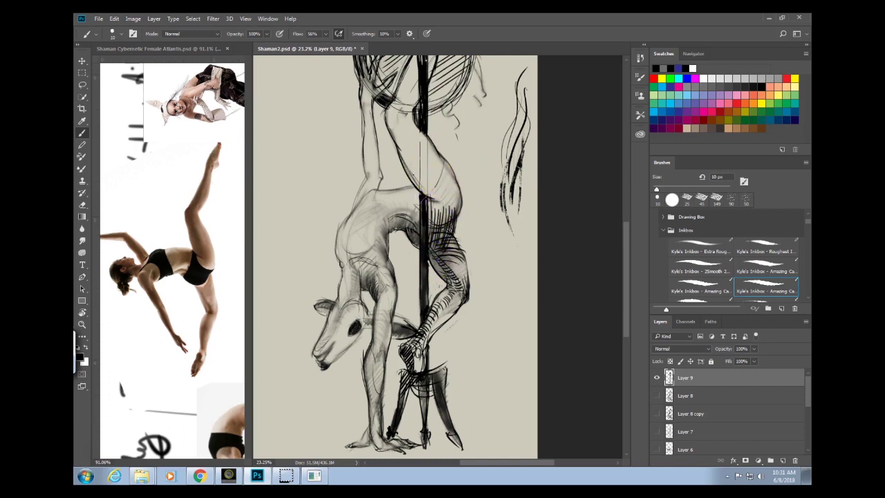
{"action": "mouse_move", "coordinate": [425, 198]}
{"action": "left_mouse_down"}
{"action": "mouse_move", "coordinate": [438, 173]}
{"action": "mouse_move", "coordinate": [424, 221]}
{"action": "left_mouse_up"}
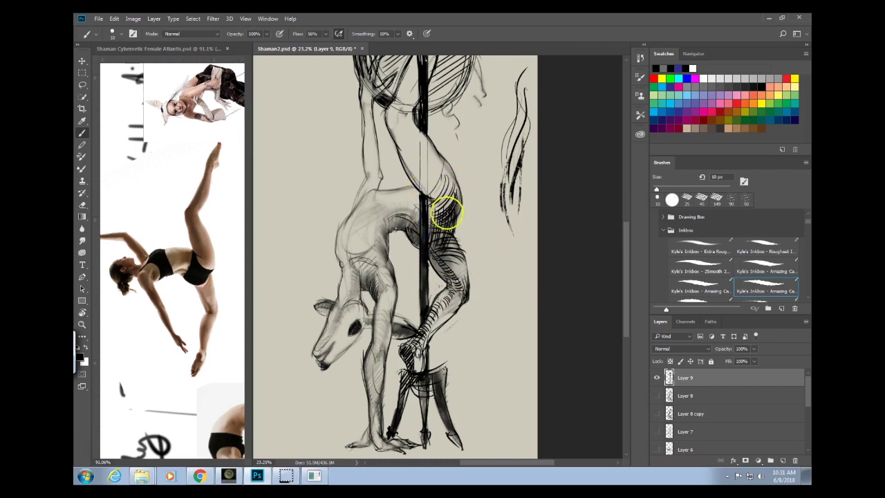
{"action": "mouse_move", "coordinate": [446, 214]}
{"action": "left_mouse_down"}
{"action": "mouse_move", "coordinate": [460, 173]}
{"action": "mouse_move", "coordinate": [383, 201]}
{"action": "mouse_move", "coordinate": [398, 236]}
{"action": "mouse_move", "coordinate": [417, 192]}
{"action": "mouse_move", "coordinate": [416, 221]}
{"action": "left_mouse_up"}
{"action": "key", "text": "ctrl+0"}
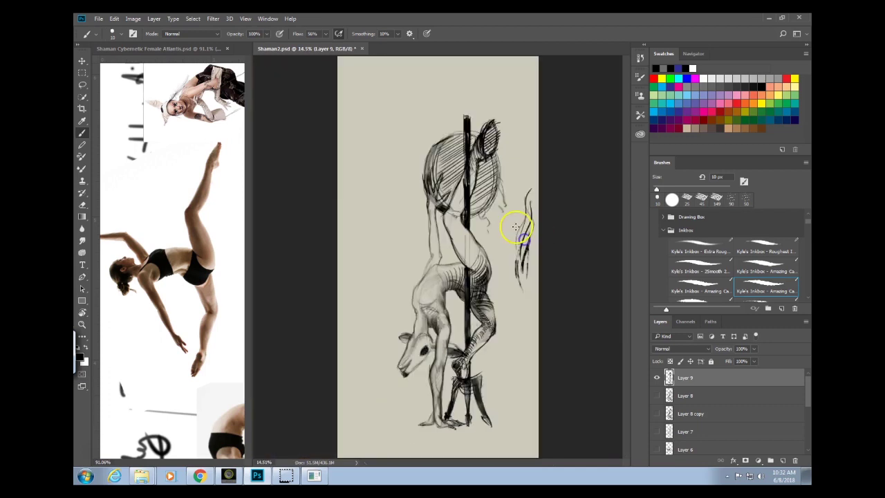
{"action": "left_click_drag", "start_coordinate": [504, 376], "coordinate": [545, 375]}
{"action": "left_click_drag", "start_coordinate": [515, 372], "coordinate": [455, 302]}
{"action": "mouse_move", "coordinate": [443, 217]}
{"action": "left_mouse_down"}
{"action": "mouse_move", "coordinate": [477, 212]}
{"action": "mouse_move", "coordinate": [451, 227]}
{"action": "mouse_move", "coordinate": [447, 247]}
{"action": "mouse_move", "coordinate": [441, 204]}
{"action": "mouse_move", "coordinate": [449, 249]}
{"action": "mouse_move", "coordinate": [436, 201]}
{"action": "mouse_move", "coordinate": [421, 205]}
{"action": "mouse_move", "coordinate": [452, 243]}
{"action": "left_mouse_up"}
{"action": "left_click_drag", "start_coordinate": [518, 221], "coordinate": [486, 240]}
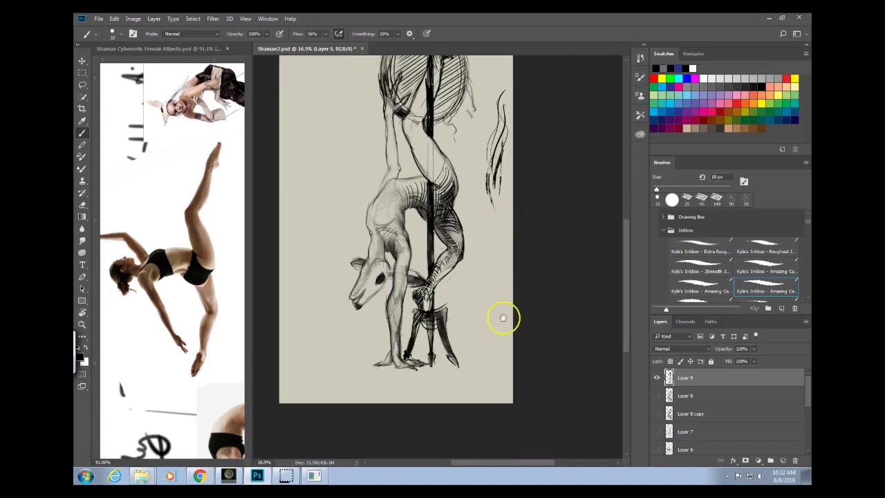
{"action": "left_click_drag", "start_coordinate": [503, 317], "coordinate": [501, 383]}
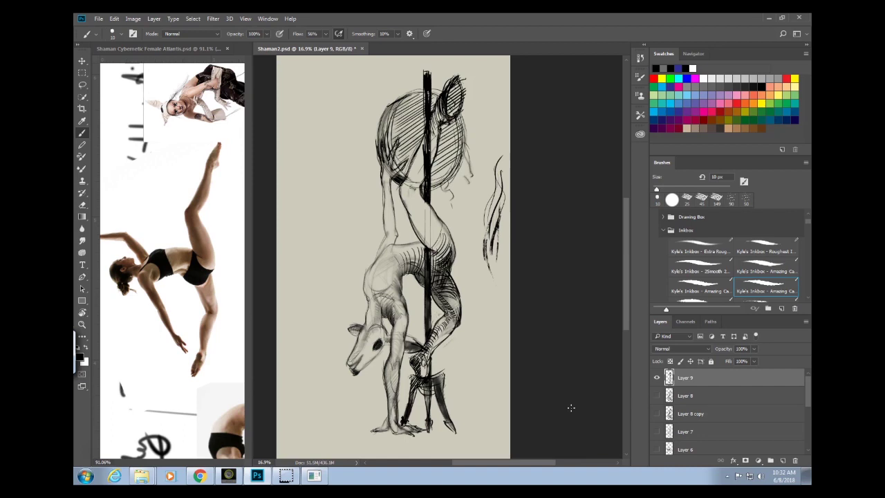
{"action": "left_click", "coordinate": [133, 19]}
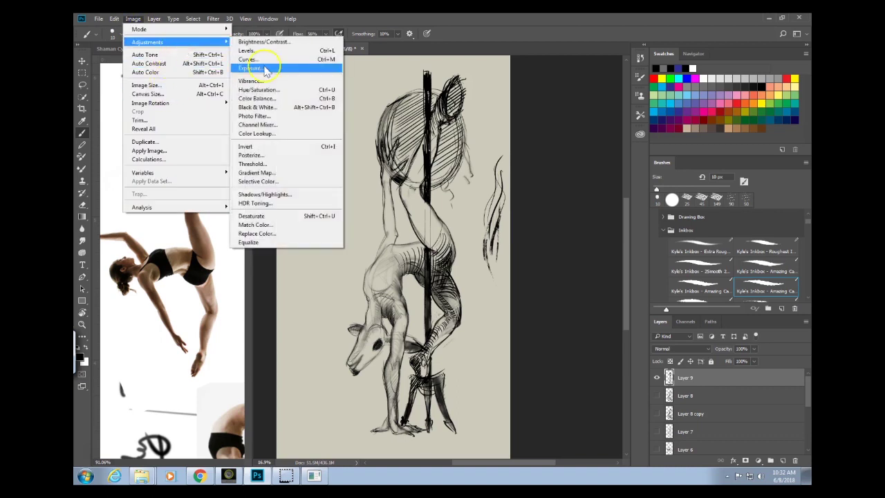
{"action": "left_click", "coordinate": [184, 57]}
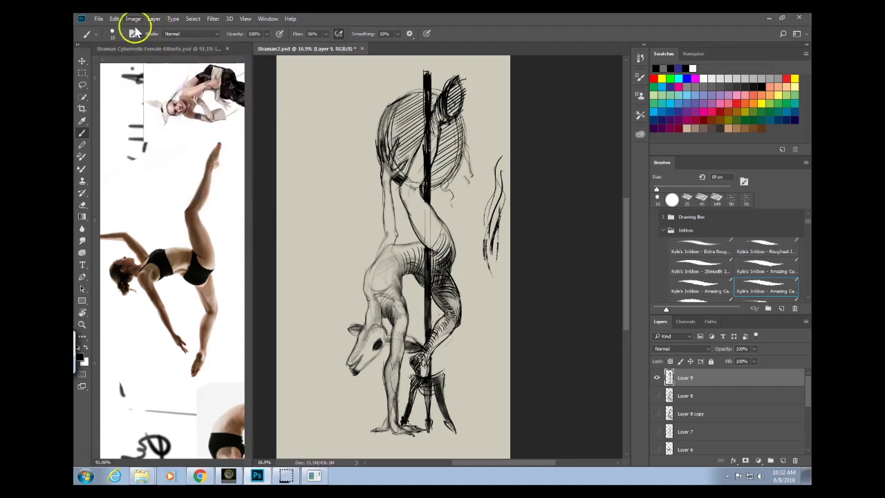
{"action": "left_click", "coordinate": [114, 19]}
{"action": "left_click", "coordinate": [114, 29]}
{"action": "left_click", "coordinate": [114, 19]}
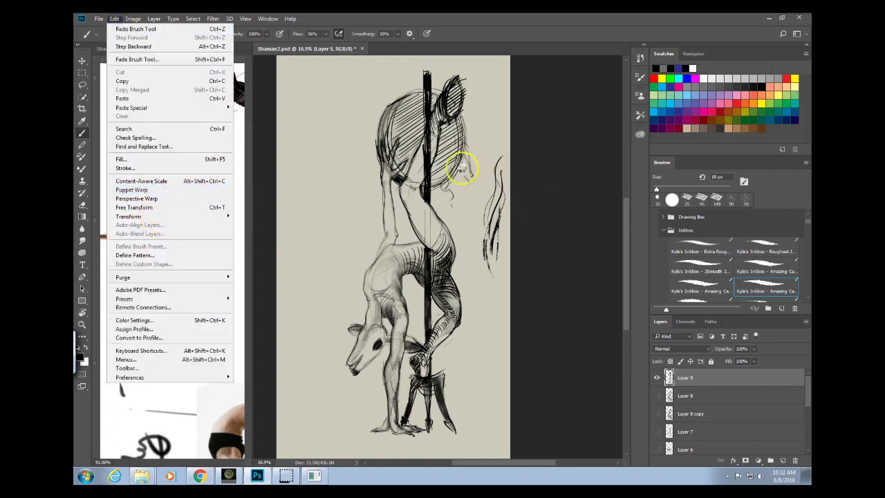
{"action": "left_click", "coordinate": [161, 200]}
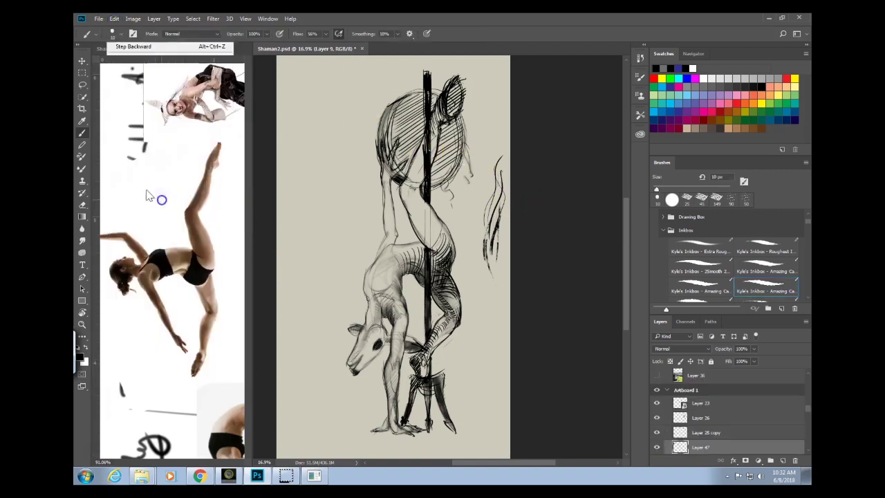
{"action": "left_click", "coordinate": [421, 132]}
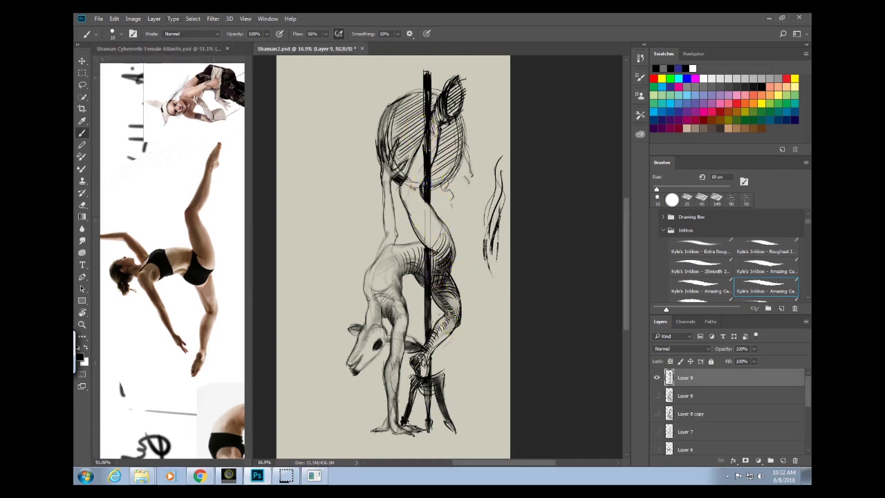
Puppet-warp Layer 9 with the mesh hidden, pinning the stool, hip and knee and pulling the bent leg downward.
{"action": "left_click", "coordinate": [114, 19]}
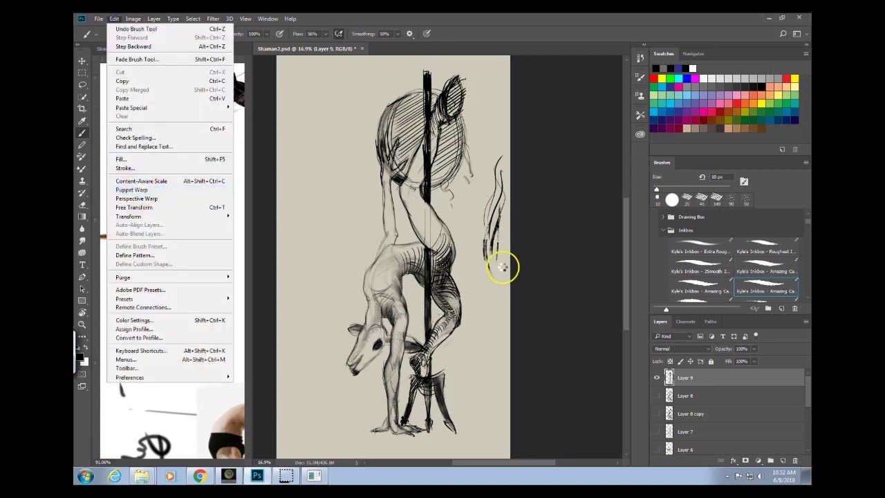
{"action": "key", "text": "Return"}
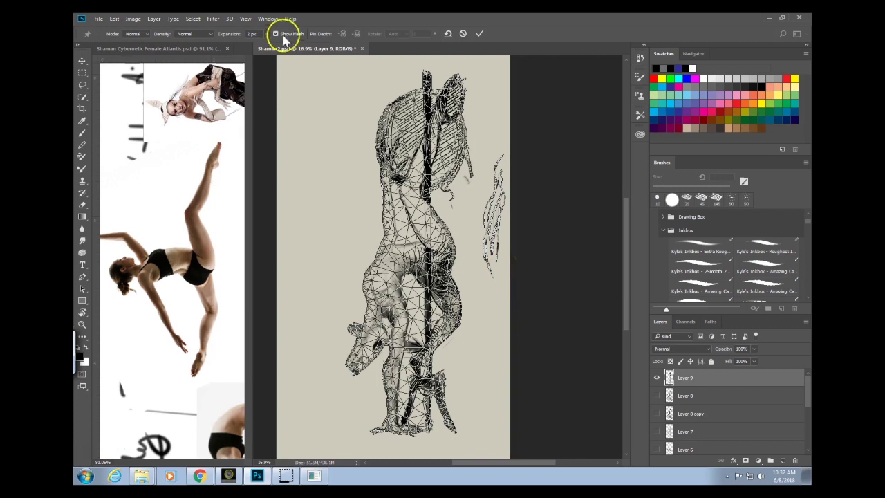
{"action": "left_click", "coordinate": [282, 36]}
{"action": "left_click_drag", "start_coordinate": [508, 289], "coordinate": [491, 298]}
{"action": "left_click_drag", "start_coordinate": [487, 332], "coordinate": [466, 278]}
{"action": "left_click", "coordinate": [413, 317]}
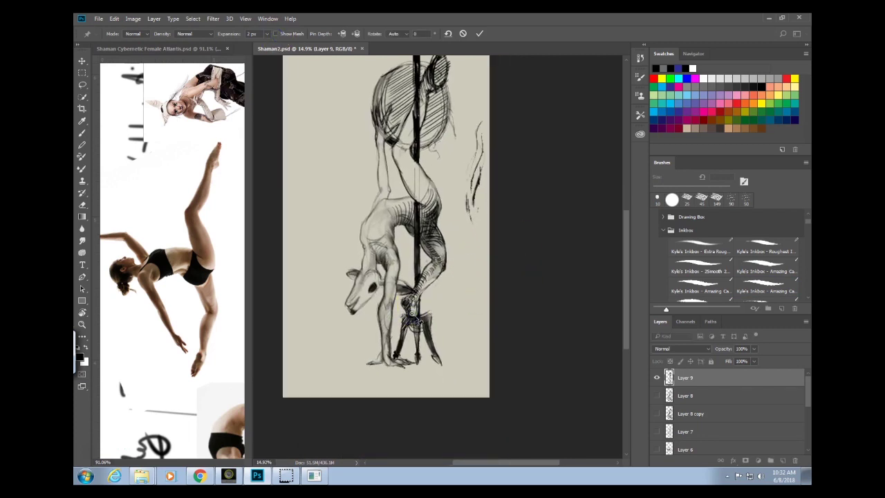
{"action": "left_click", "coordinate": [424, 209]}
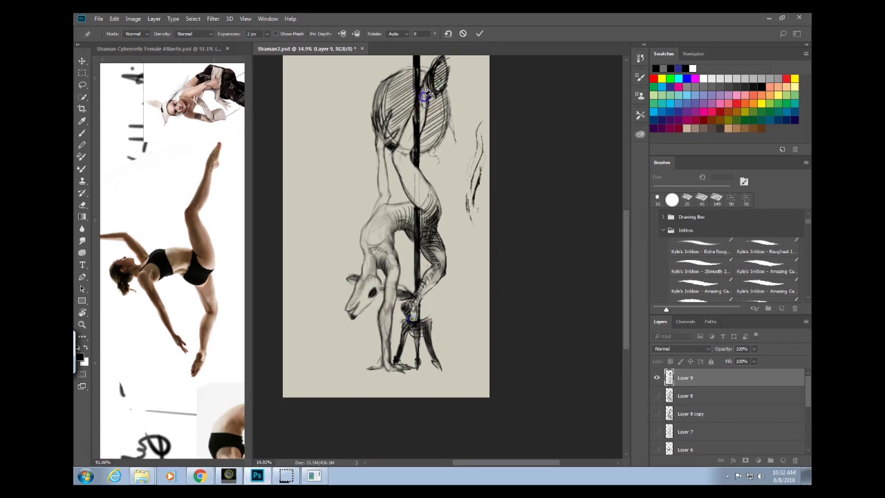
{"action": "left_click_drag", "start_coordinate": [424, 210], "coordinate": [425, 232]}
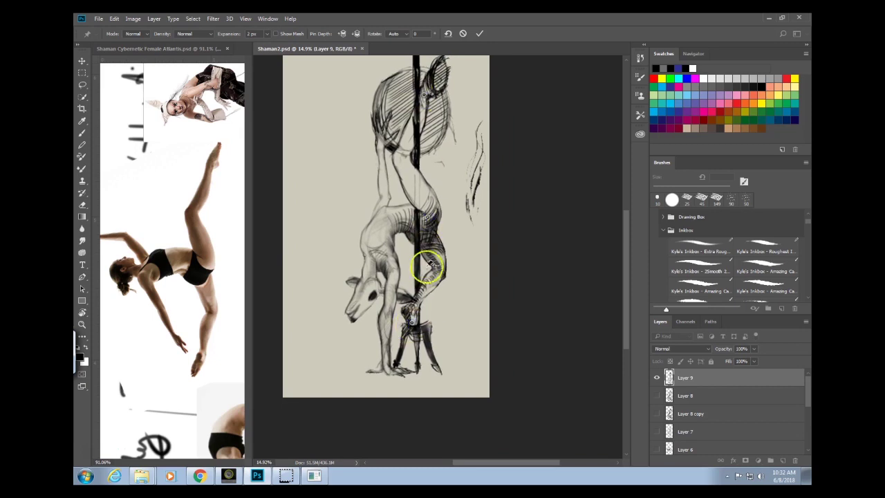
{"action": "left_click_drag", "start_coordinate": [413, 323], "coordinate": [412, 333]}
{"action": "mouse_move", "coordinate": [444, 278]}
{"action": "left_mouse_down"}
{"action": "mouse_move", "coordinate": [450, 286]}
{"action": "mouse_move", "coordinate": [441, 289]}
{"action": "left_mouse_up"}
Pin the supporting hand, forearm, head, shoulder and raised arm's elbow, nudging the arms and upper body slightly away from the pole.
{"action": "left_click", "coordinate": [399, 392]}
{"action": "left_click_drag", "start_coordinate": [383, 380], "coordinate": [381, 380]}
{"action": "left_click_drag", "start_coordinate": [388, 322], "coordinate": [381, 323]}
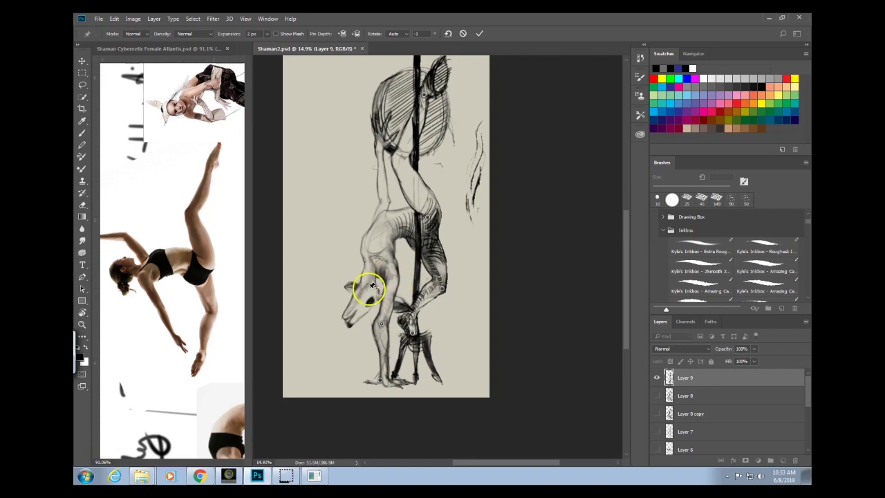
{"action": "left_click_drag", "start_coordinate": [368, 287], "coordinate": [361, 287]}
{"action": "left_click", "coordinate": [363, 238]}
{"action": "left_click_drag", "start_coordinate": [363, 238], "coordinate": [360, 237]}
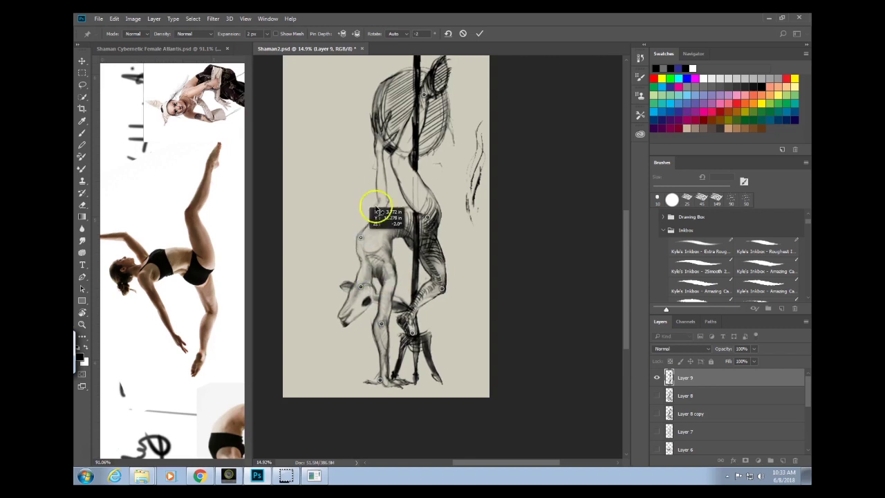
{"action": "left_click_drag", "start_coordinate": [385, 194], "coordinate": [379, 193]}
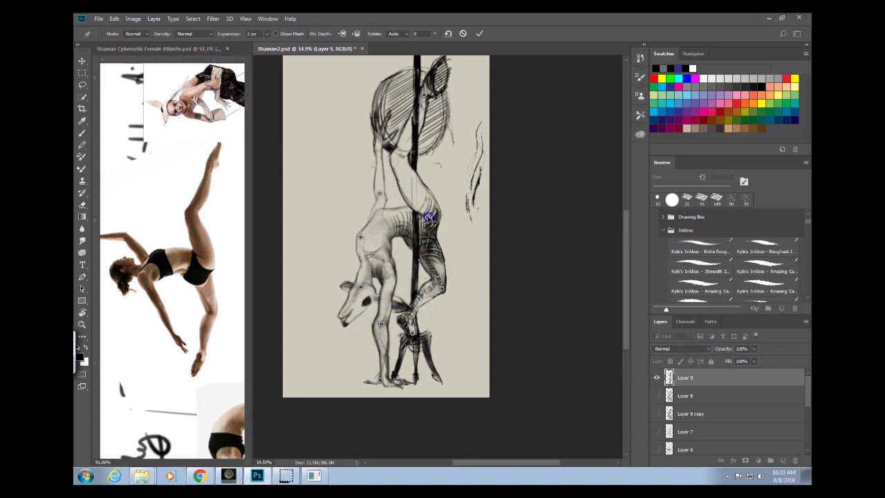
Raise the hip pin slightly, then pin and adjust the raised wrist at the drum's rim, the raised lower leg and its foot.
{"action": "left_click_drag", "start_coordinate": [429, 220], "coordinate": [430, 215]}
{"action": "left_click", "coordinate": [401, 148]}
{"action": "left_click_drag", "start_coordinate": [397, 150], "coordinate": [396, 149]}
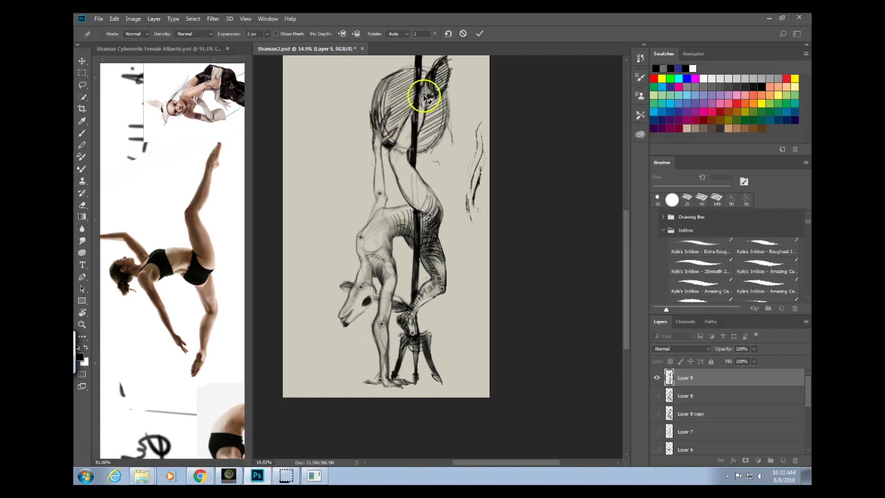
{"action": "left_click_drag", "start_coordinate": [423, 95], "coordinate": [423, 103]}
{"action": "left_click_drag", "start_coordinate": [441, 74], "coordinate": [437, 74]}
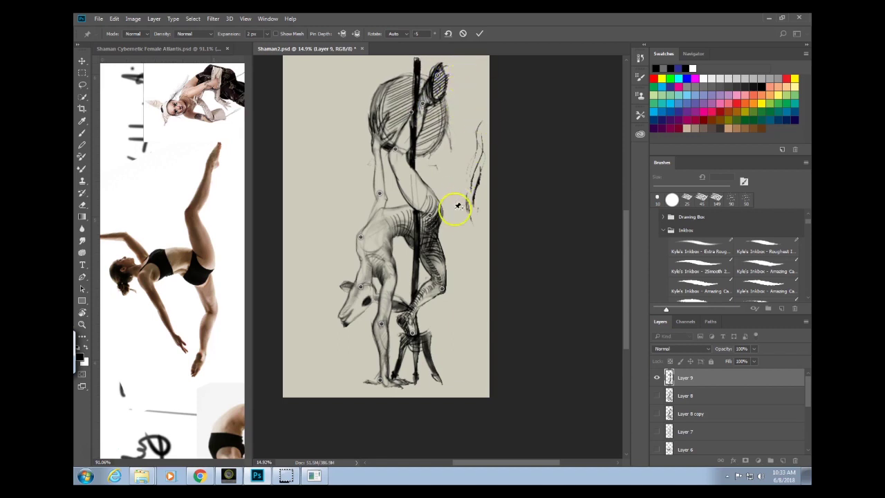
Pin the upper thigh of the bent leg, shift its knee slightly outward and up, and pin the pole beside the thigh.
{"action": "left_click_drag", "start_coordinate": [430, 216], "coordinate": [435, 236]}
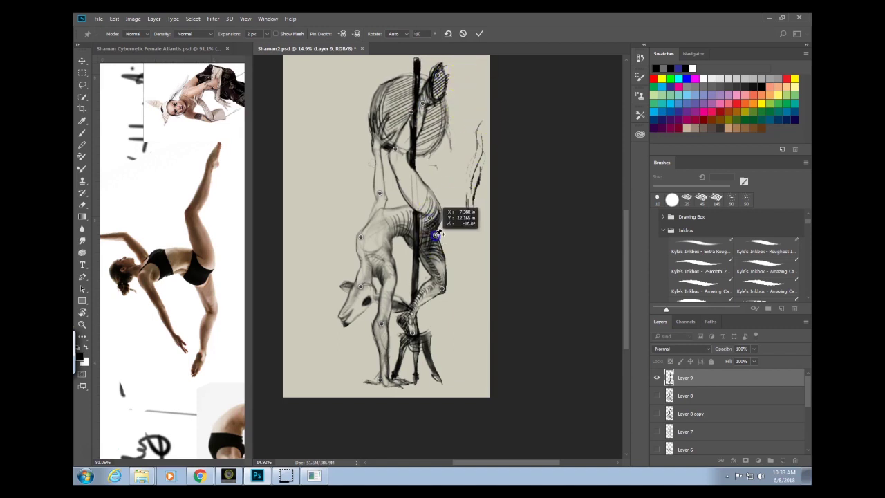
{"action": "left_click_drag", "start_coordinate": [443, 286], "coordinate": [447, 283]}
{"action": "left_click", "coordinate": [444, 247]}
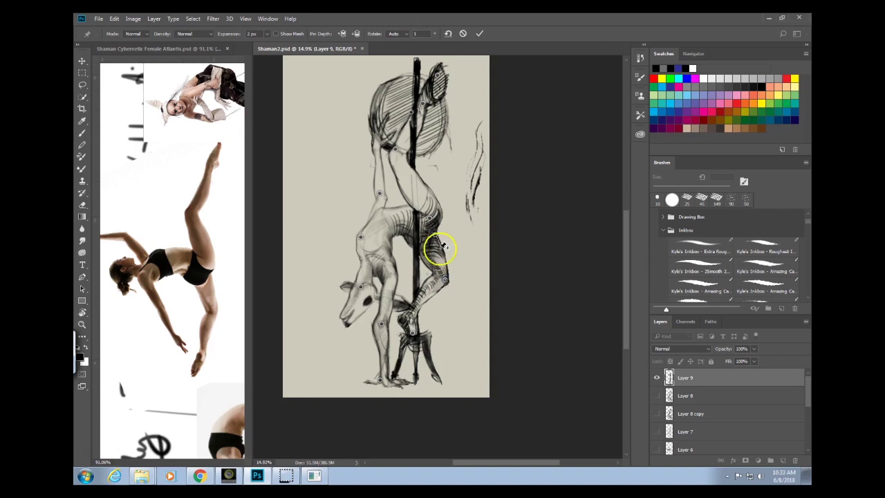
{"action": "left_click_drag", "start_coordinate": [444, 247], "coordinate": [422, 243]}
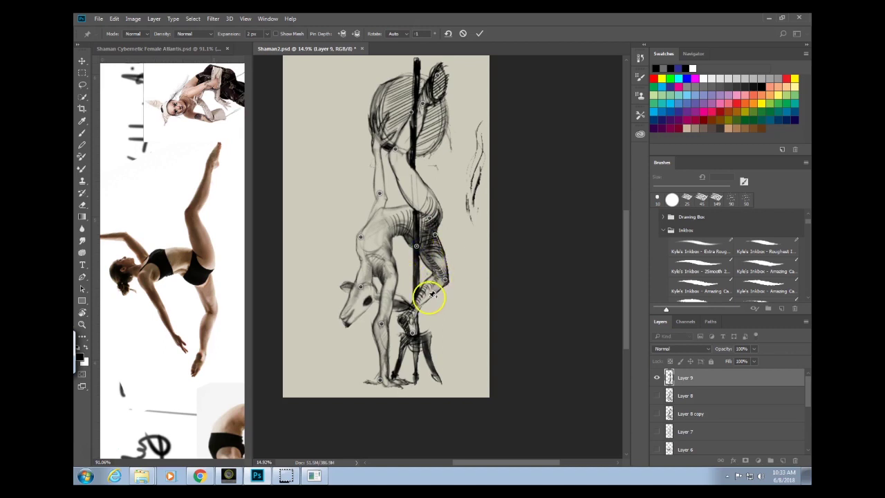
Adjust the bent leg's lower end and the supporting hand with warp pins, and pin the animal head at its muzzle.
{"action": "left_click_drag", "start_coordinate": [421, 306], "coordinate": [414, 338]}
{"action": "left_click_drag", "start_coordinate": [380, 379], "coordinate": [379, 387]}
{"action": "left_click_drag", "start_coordinate": [381, 324], "coordinate": [345, 328]}
{"action": "left_click", "coordinate": [362, 287]}
Add warp pins around the foot resting on the stool and across the stool's seat to refine their placement.
{"action": "left_click_drag", "start_coordinate": [468, 333], "coordinate": [491, 363]}
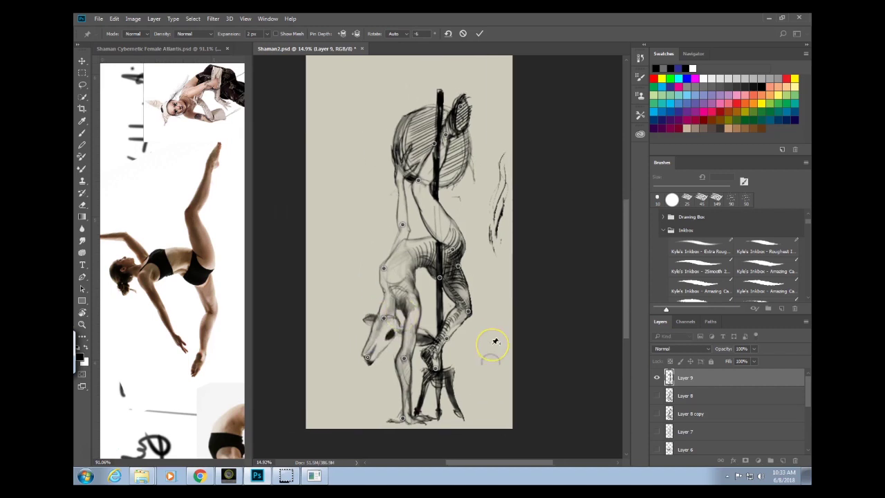
{"action": "left_click_drag", "start_coordinate": [424, 350], "coordinate": [433, 342]}
{"action": "left_click", "coordinate": [435, 343]}
{"action": "left_click_drag", "start_coordinate": [435, 369], "coordinate": [452, 376]}
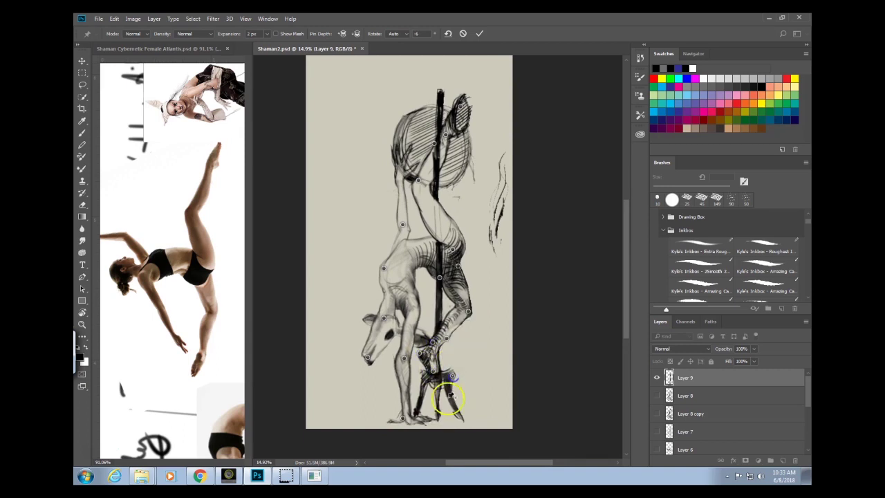
Try to warp the stool leg and push the figure's lower bent knee outward, adding two pins along the lower thigh.
{"action": "left_click_drag", "start_coordinate": [463, 418], "coordinate": [464, 420]}
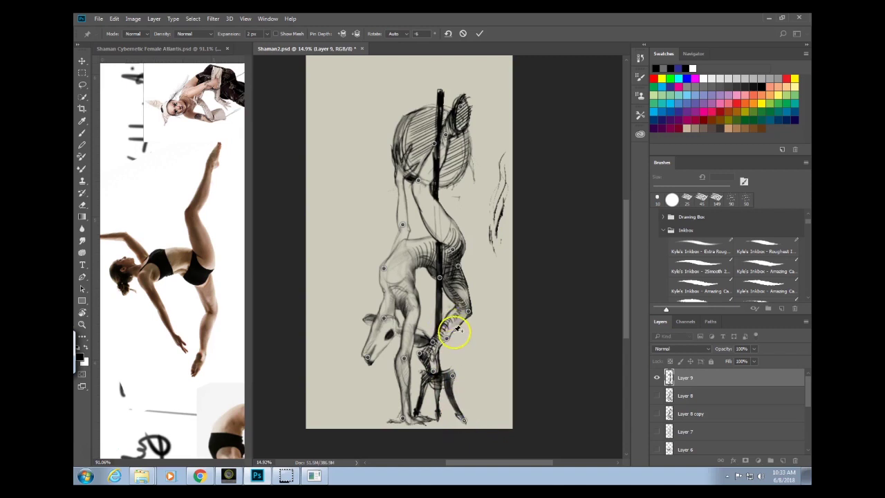
{"action": "mouse_move", "coordinate": [467, 314]}
{"action": "left_mouse_down"}
{"action": "mouse_move", "coordinate": [475, 297]}
{"action": "mouse_move", "coordinate": [476, 312]}
{"action": "left_mouse_up"}
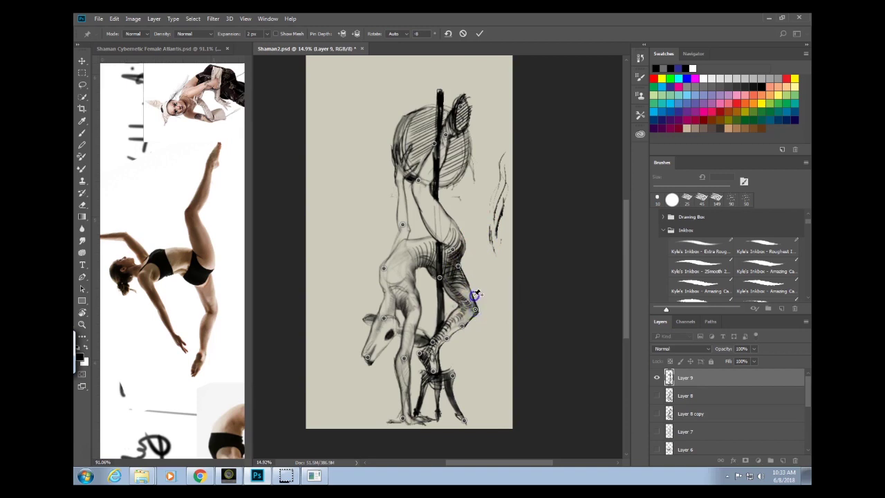
{"action": "left_click", "coordinate": [475, 295]}
{"action": "left_click", "coordinate": [468, 278]}
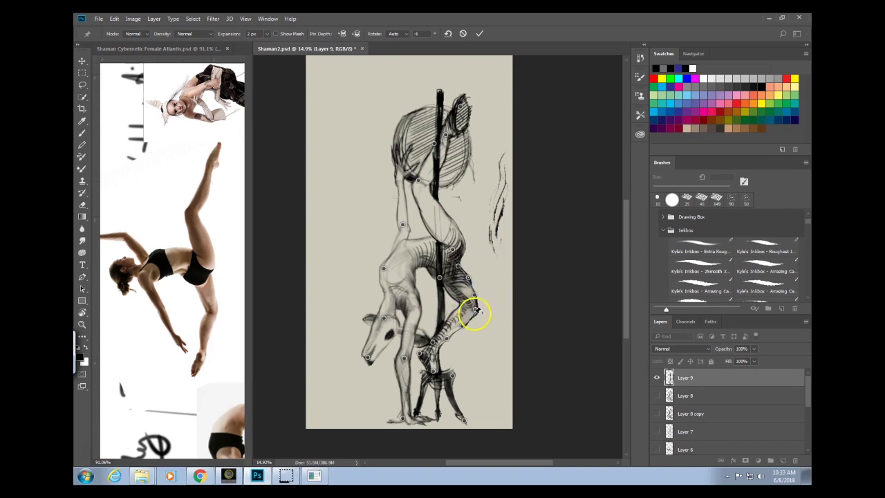
{"action": "left_click_drag", "start_coordinate": [476, 312], "coordinate": [475, 315]}
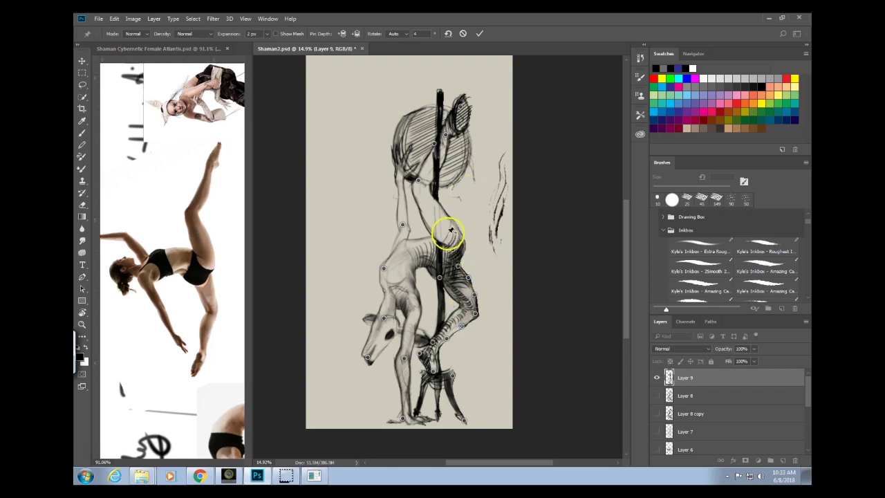
Try to reshape the raised leg, hand and disc area by moving their warp pins, and adjust the foot above the stool.
{"action": "left_click_drag", "start_coordinate": [417, 181], "coordinate": [419, 186]}
{"action": "left_click_drag", "start_coordinate": [435, 144], "coordinate": [436, 148]}
{"action": "left_click_drag", "start_coordinate": [461, 108], "coordinate": [445, 139]}
{"action": "left_click_drag", "start_coordinate": [435, 148], "coordinate": [441, 171]}
{"action": "left_click_drag", "start_coordinate": [418, 185], "coordinate": [415, 184]}
{"action": "left_click_drag", "start_coordinate": [446, 140], "coordinate": [448, 142]}
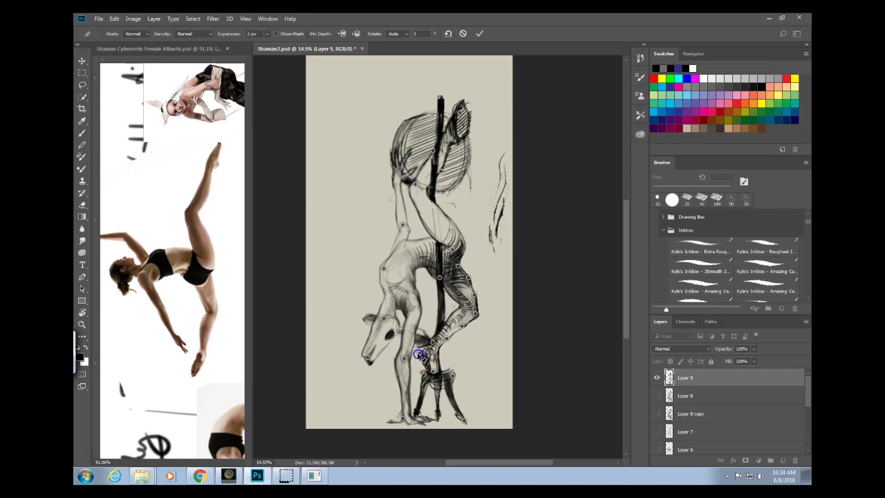
{"action": "left_click_drag", "start_coordinate": [418, 354], "coordinate": [445, 338]}
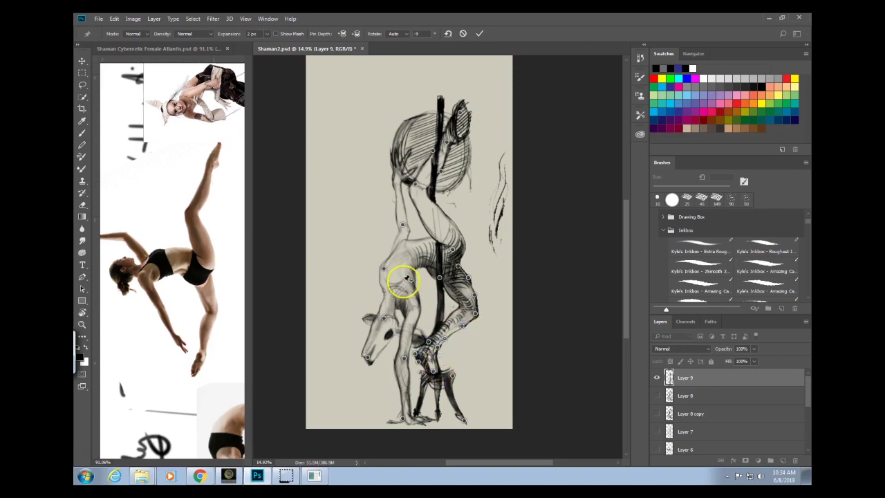
Examine the backbend and crouching pose photos in the Shaman Cybernetic Female Atlantis reference and return to the Shaman2 sketch.
{"action": "left_click", "coordinate": [203, 249]}
{"action": "left_click_drag", "start_coordinate": [207, 347], "coordinate": [119, 197]}
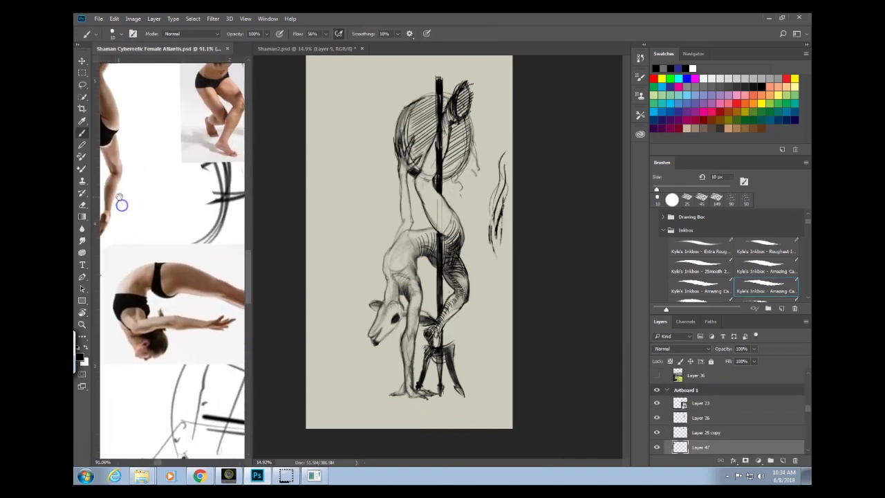
{"action": "left_click", "coordinate": [522, 333]}
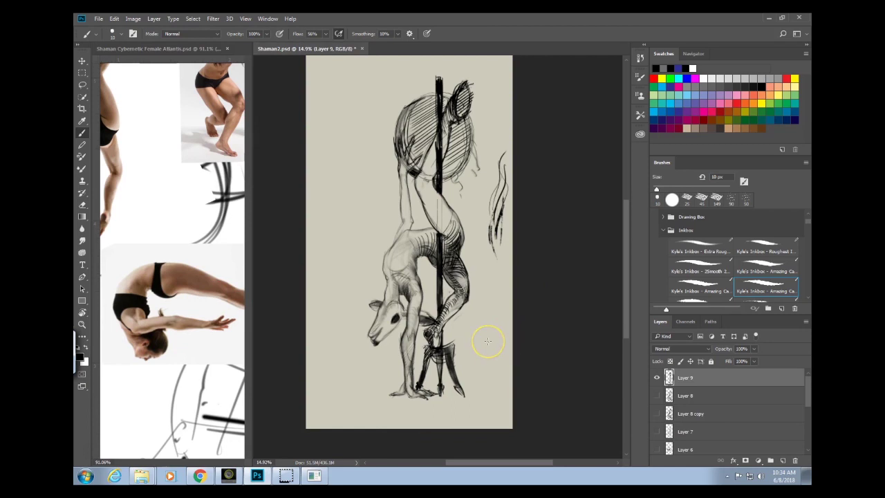
Switch to Google Play Music in Chrome, skip to the next track and return to Photoshop.
{"action": "key", "text": "alt+Tab"}
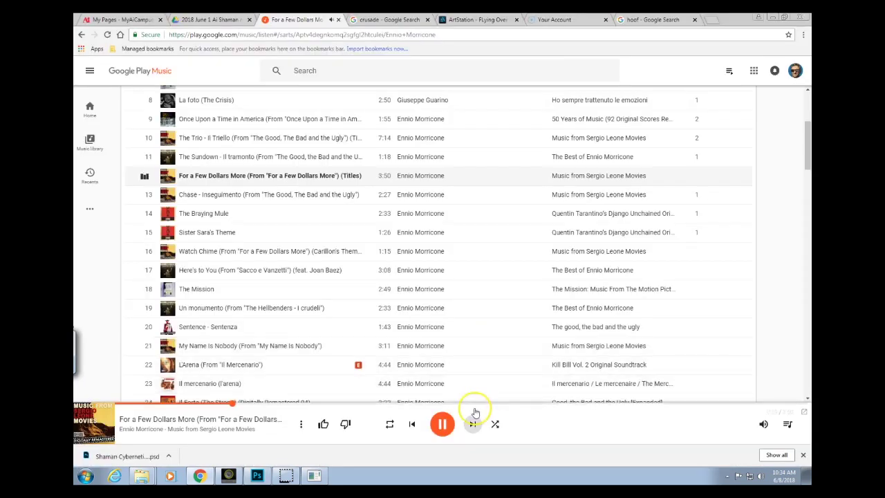
{"action": "left_click", "coordinate": [473, 424]}
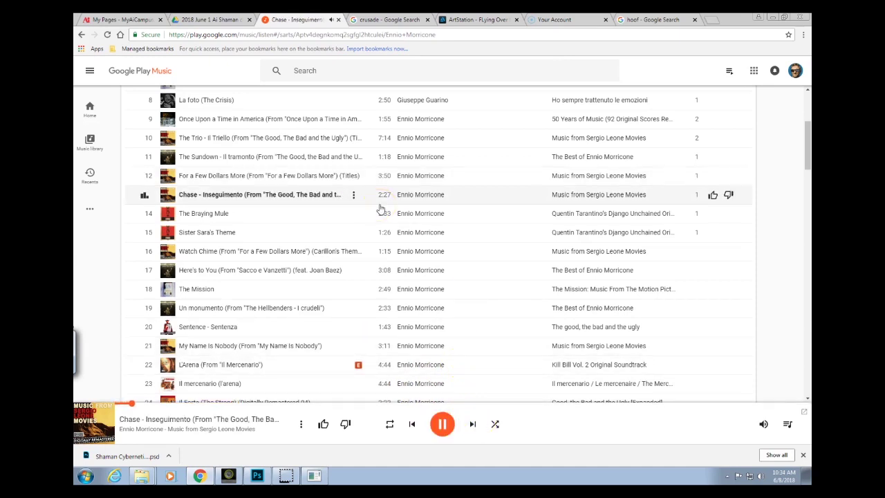
{"action": "key", "text": "alt+Tab"}
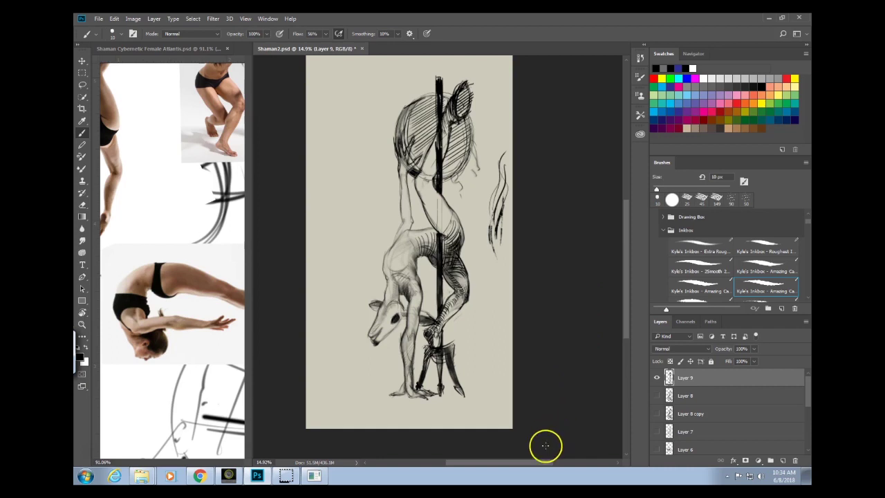
Start Puppet Warp on Layer 9 of the Shaman2 sketch.
{"action": "key", "text": "alt+Tab"}
{"action": "key", "text": "alt+Tab"}
{"action": "left_click", "coordinate": [198, 46]}
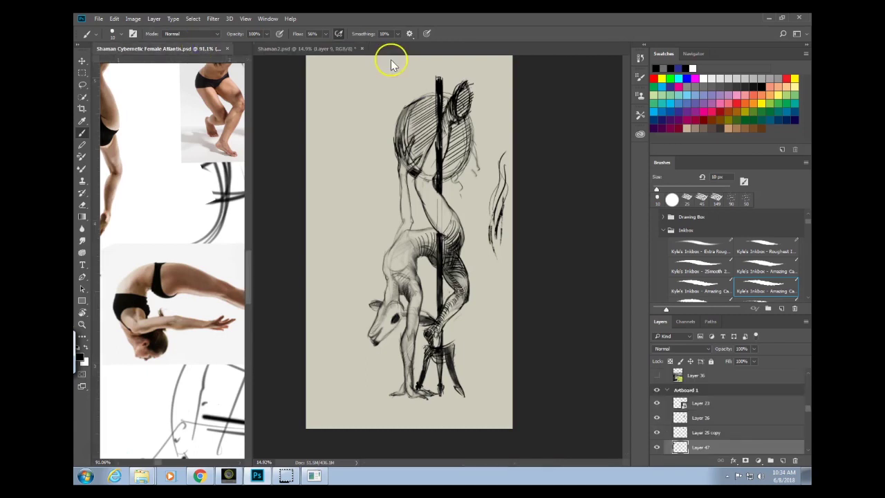
{"action": "left_click", "coordinate": [352, 47]}
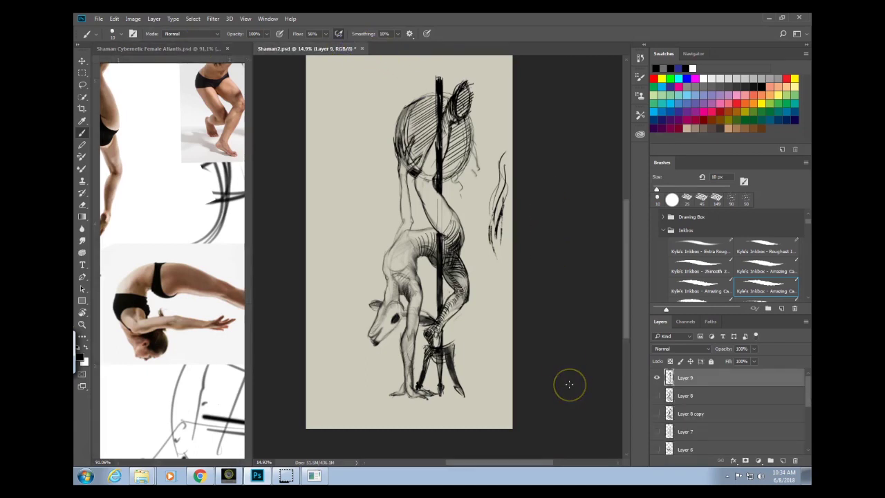
{"action": "left_click", "coordinate": [114, 18]}
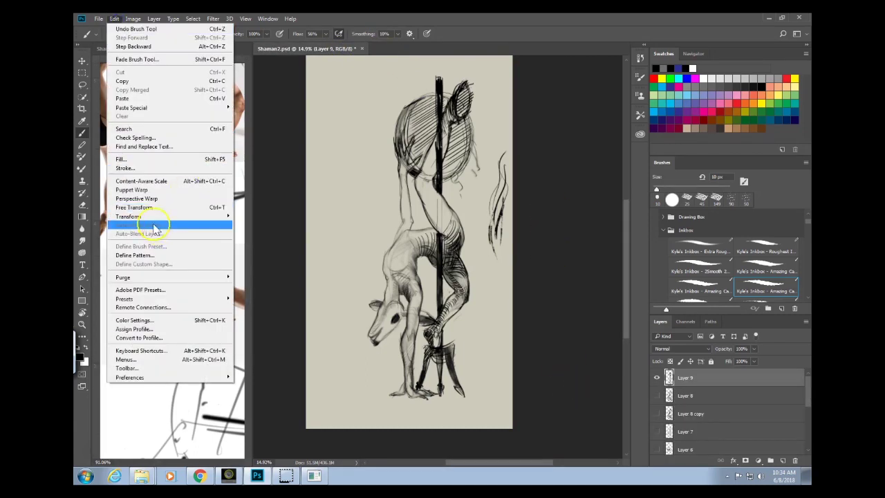
{"action": "left_click", "coordinate": [157, 189]}
Switch to Google Play Music in Chrome and search for "movie music" from its home page.
{"action": "key", "text": "alt+Tab"}
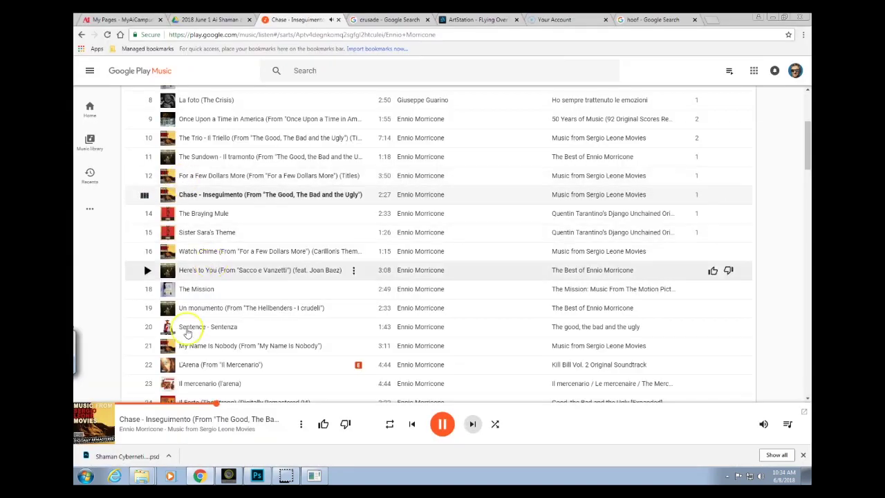
{"action": "scroll", "coordinate": [211, 239], "scroll_direction": "up", "scroll_amount": 4}
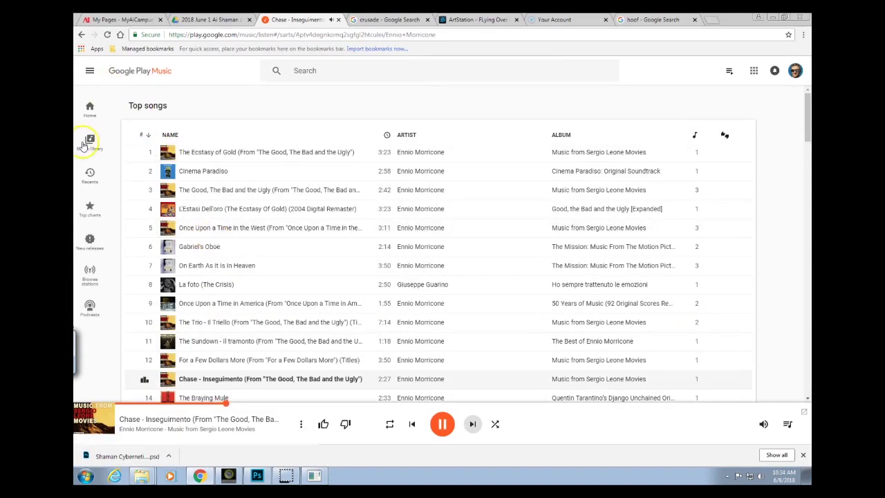
{"action": "left_click", "coordinate": [90, 142]}
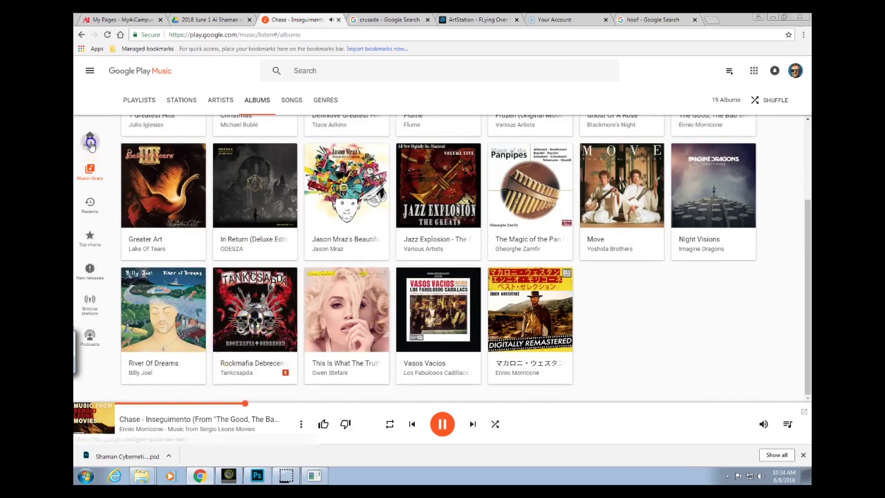
{"action": "left_click", "coordinate": [89, 137]}
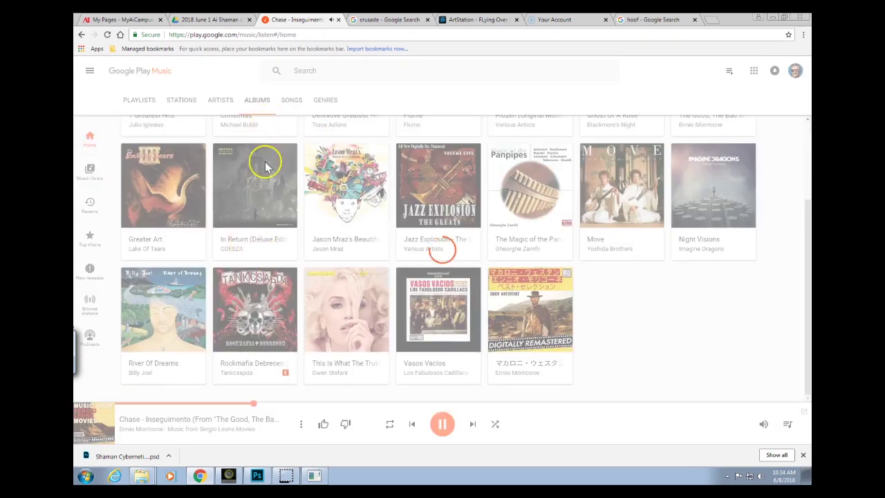
{"action": "left_click", "coordinate": [344, 71]}
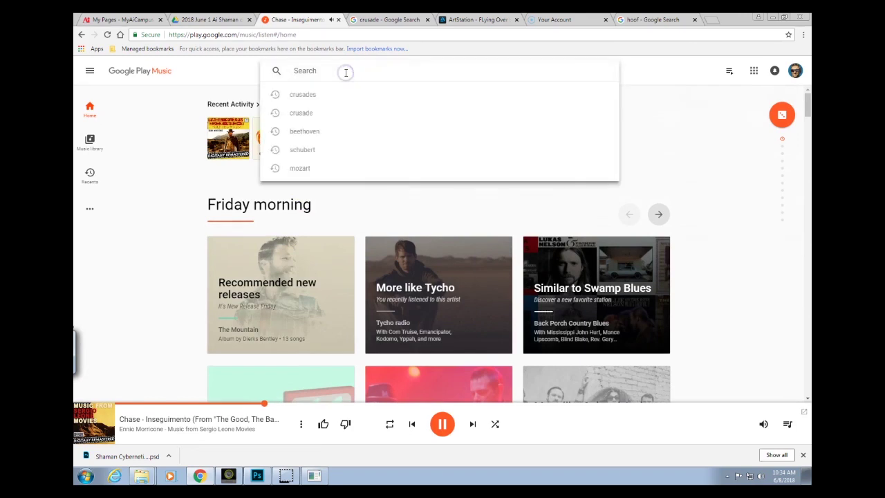
{"action": "type", "text": "movie musi"}
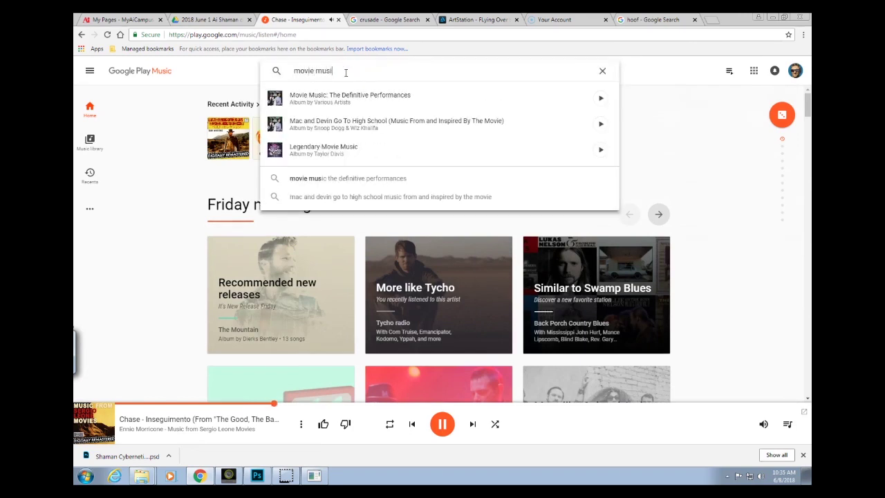
{"action": "type", "text": "c"}
{"action": "key", "text": "Return"}
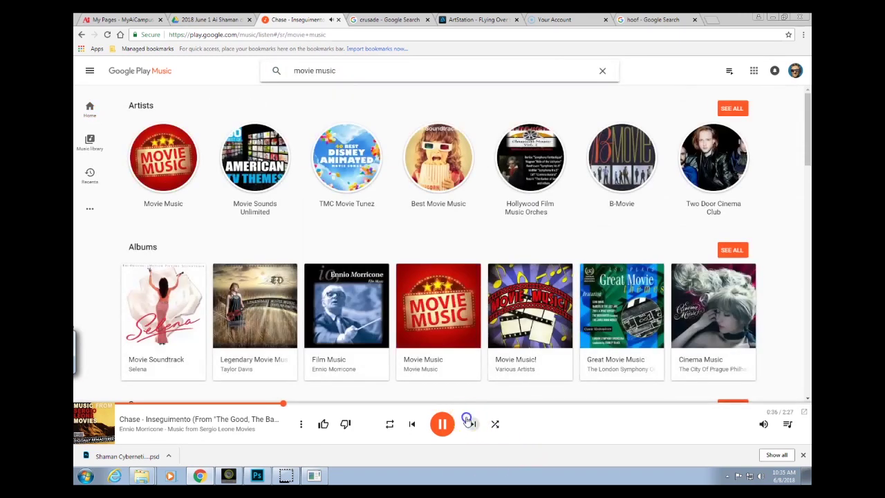
Skip to the next track and look through the albums and songs found for movie music.
{"action": "left_click", "coordinate": [465, 296]}
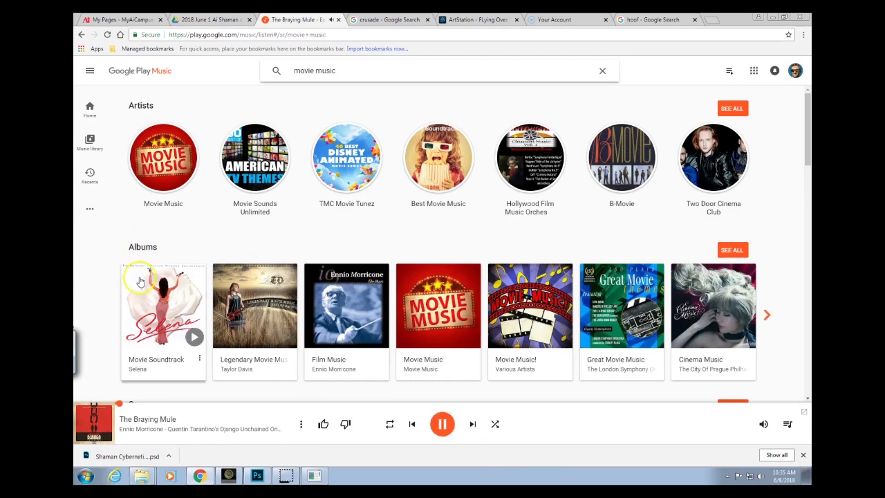
{"action": "scroll", "coordinate": [138, 277], "scroll_direction": "down", "scroll_amount": 2}
{"action": "scroll", "coordinate": [149, 277], "scroll_direction": "down", "scroll_amount": 4}
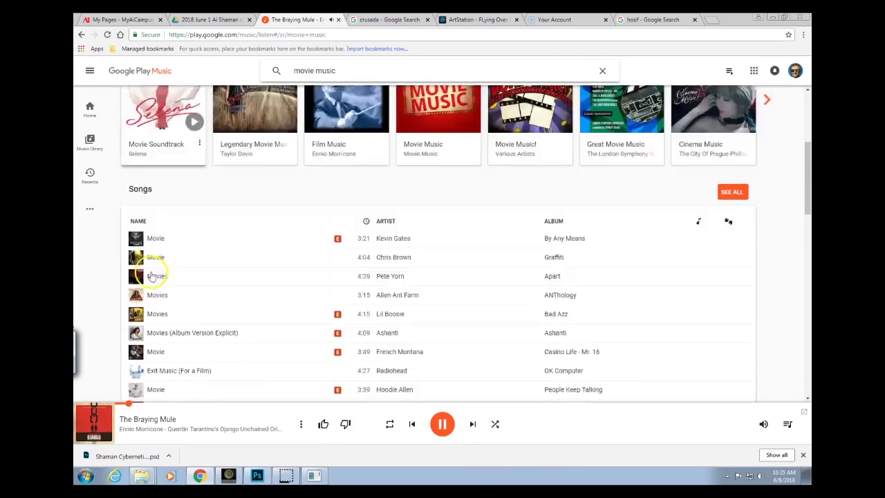
{"action": "scroll", "coordinate": [152, 280], "scroll_direction": "up", "scroll_amount": 6}
Search the music service for "sound trsck" and browse the results as far as the playlists.
{"action": "left_click", "coordinate": [339, 72]}
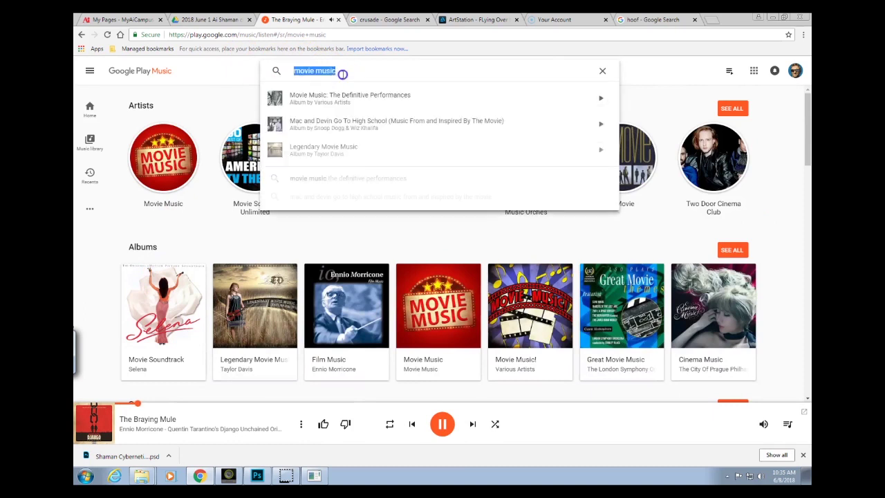
{"action": "type", "text": "sound trsck"}
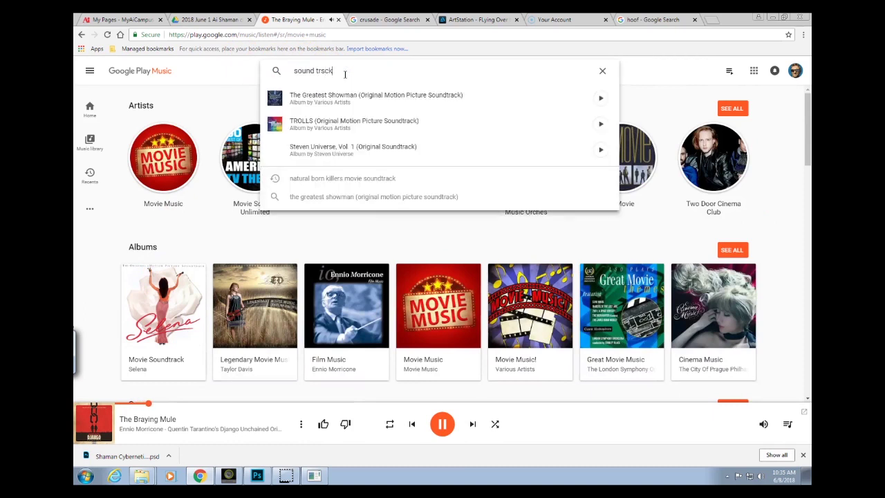
{"action": "key", "text": "Return"}
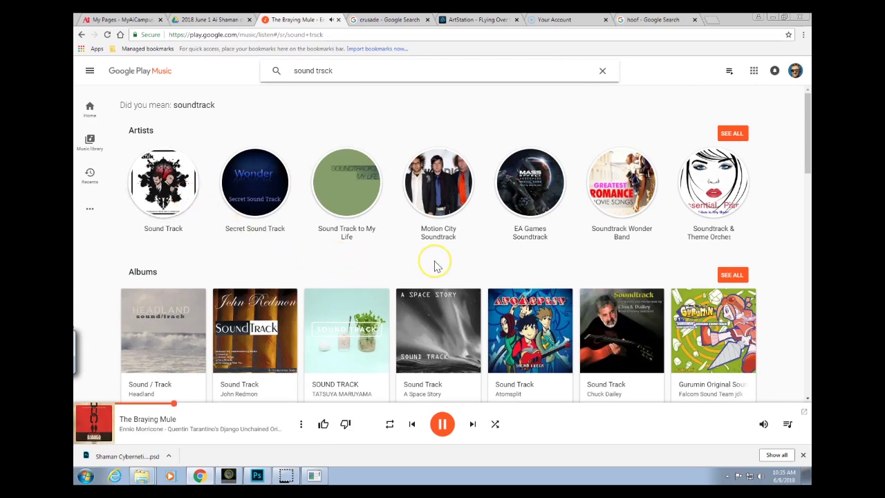
{"action": "scroll", "coordinate": [436, 266], "scroll_direction": "down", "scroll_amount": 1}
{"action": "scroll", "coordinate": [436, 266], "scroll_direction": "down", "scroll_amount": 1}
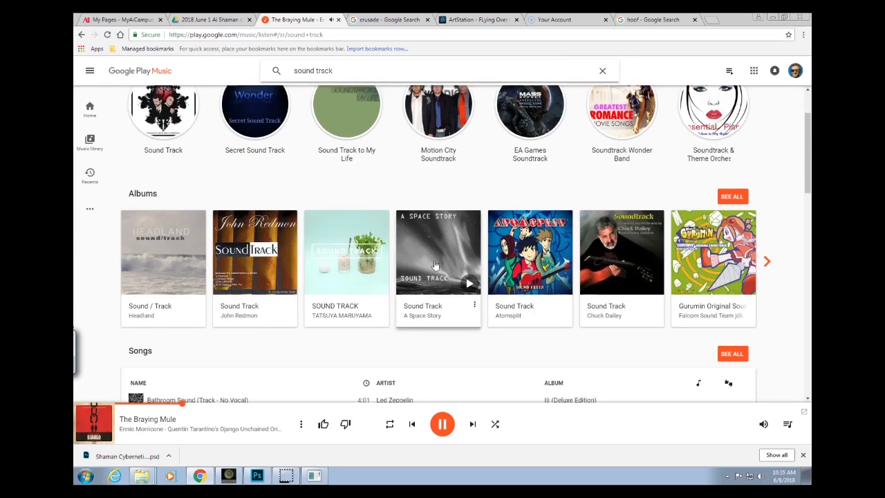
{"action": "scroll", "coordinate": [436, 266], "scroll_direction": "down", "scroll_amount": 9}
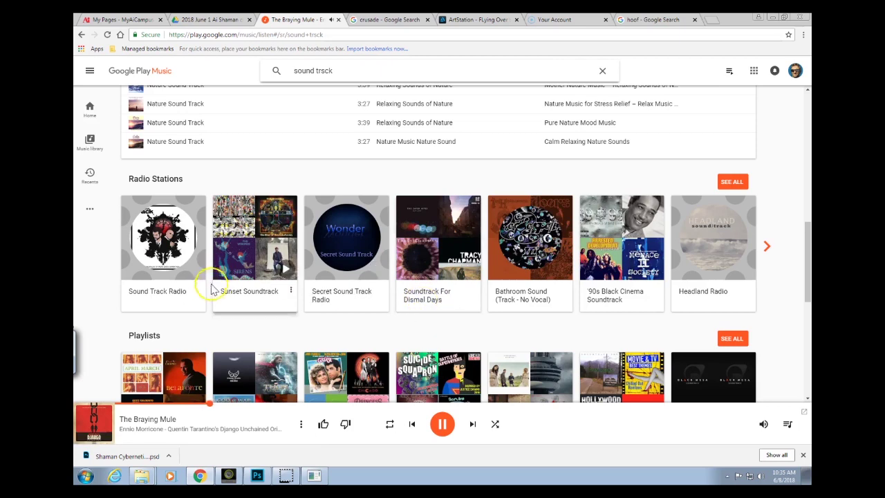
{"action": "scroll", "coordinate": [217, 292], "scroll_direction": "down", "scroll_amount": 2}
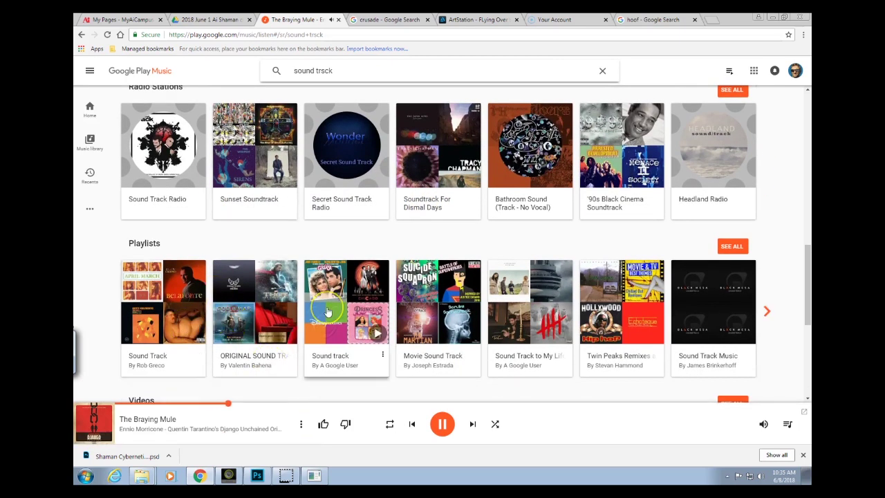
Play the ORIGINAL SOUND TR… playlist from the results and switch back to Photoshop.
{"action": "left_click", "coordinate": [514, 359]}
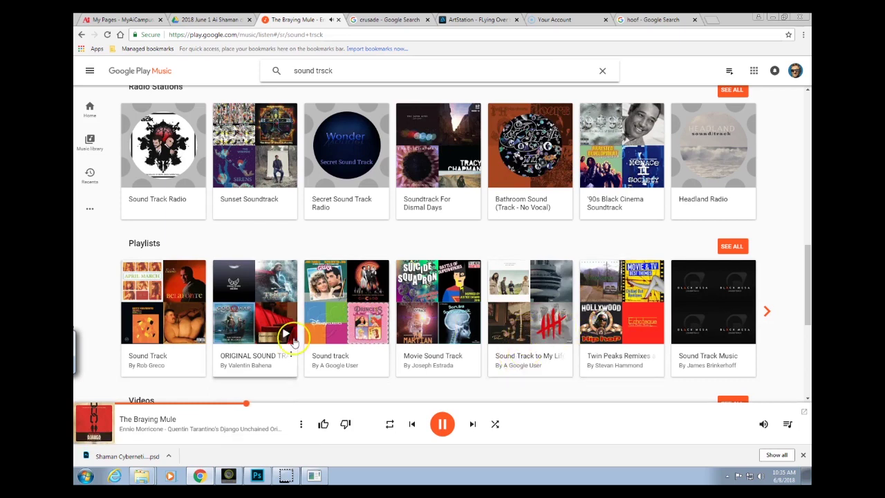
{"action": "scroll", "coordinate": [247, 332], "scroll_direction": "down", "scroll_amount": 1}
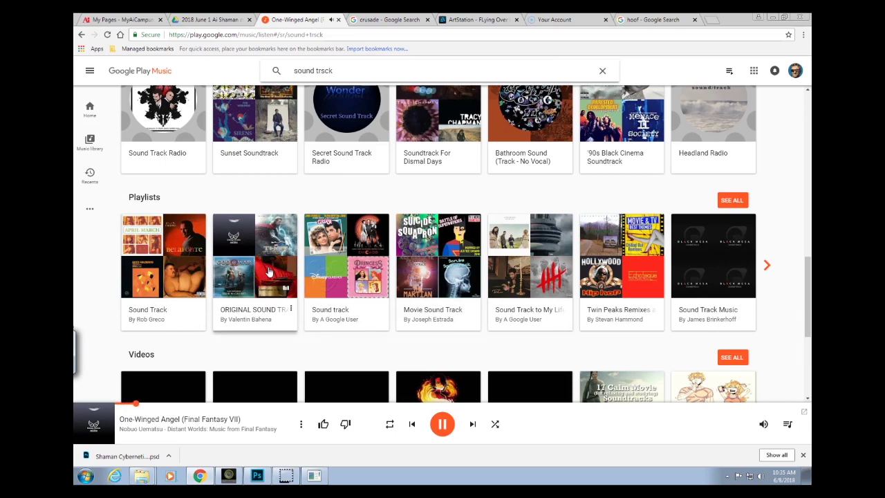
{"action": "key", "text": "alt+Tab"}
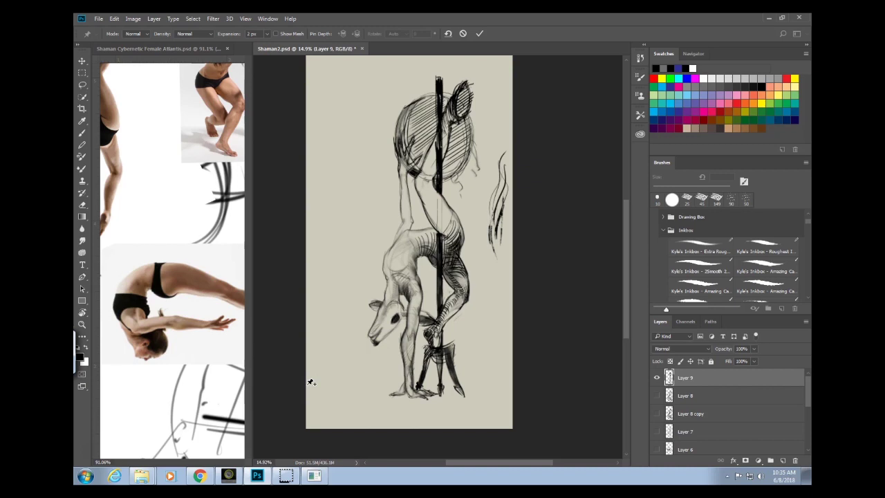
Start Puppet Warp on Layer 9, pin the thigh and drum, and pull the drum and pole top downward.
{"action": "left_click", "coordinate": [115, 20]}
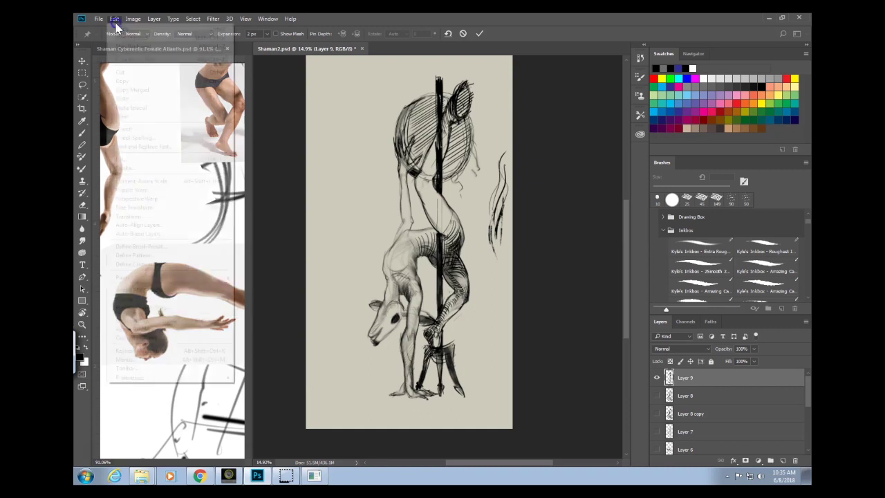
{"action": "left_click", "coordinate": [522, 240]}
{"action": "left_click", "coordinate": [453, 232]}
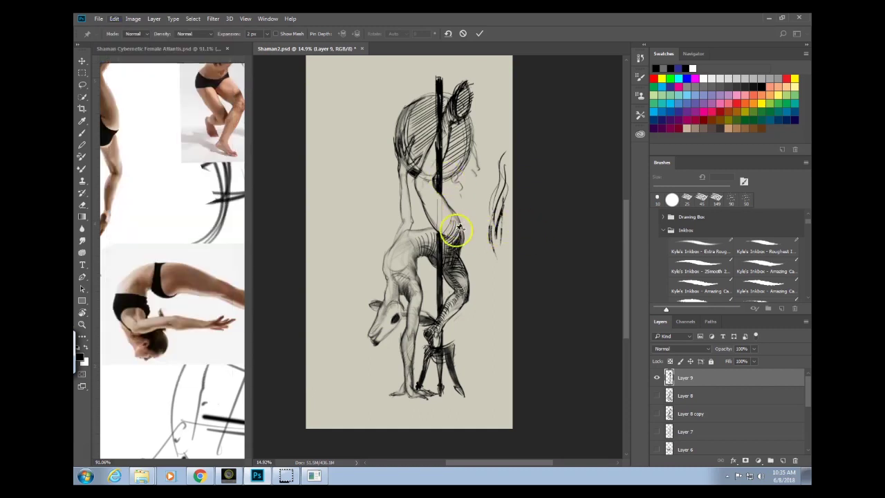
{"action": "left_click", "coordinate": [417, 146]}
{"action": "left_click", "coordinate": [453, 244]}
{"action": "left_click", "coordinate": [447, 264]}
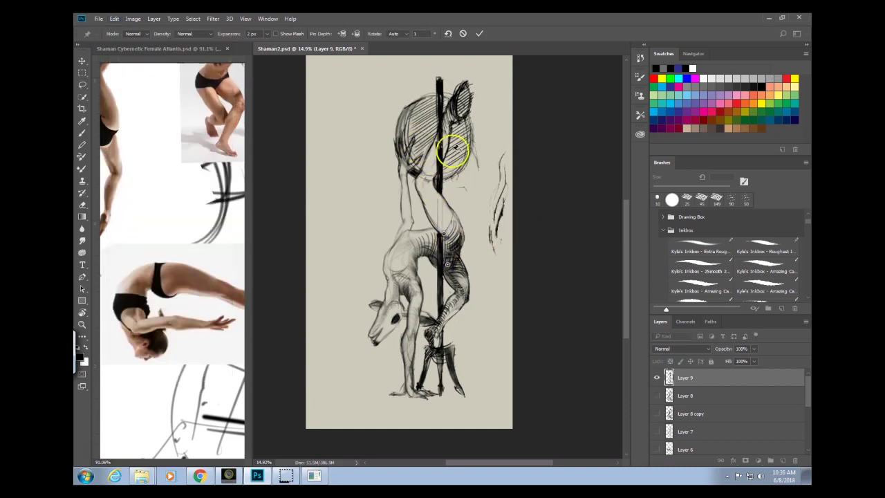
{"action": "left_click_drag", "start_coordinate": [450, 113], "coordinate": [451, 138]}
{"action": "left_click_drag", "start_coordinate": [451, 141], "coordinate": [439, 112]}
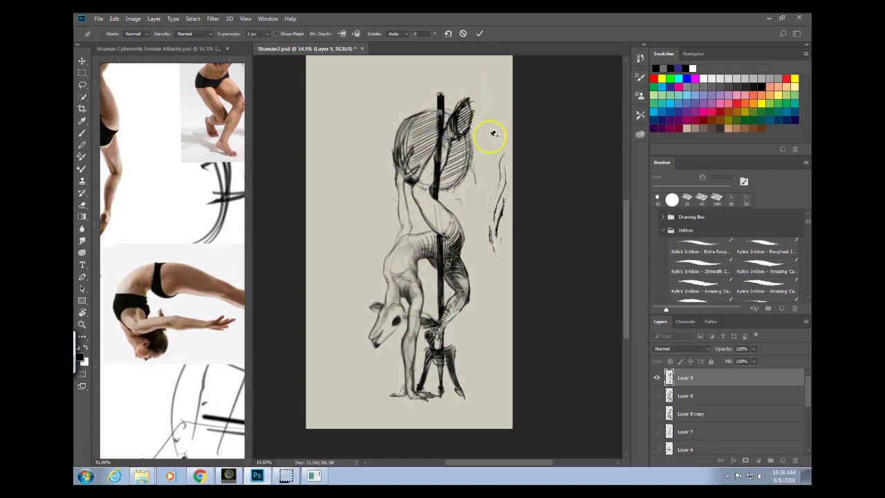
Pin the animal head, shoulder, supporting arm, hand and lower foot, and shift the shoulder, head and hand slightly with the pins.
{"action": "left_click", "coordinate": [441, 336]}
{"action": "left_click_drag", "start_coordinate": [412, 395], "coordinate": [411, 402]}
{"action": "left_click", "coordinate": [374, 352]}
{"action": "left_click_drag", "start_coordinate": [398, 273], "coordinate": [392, 274]}
{"action": "left_click_drag", "start_coordinate": [374, 353], "coordinate": [379, 354]}
{"action": "left_click_drag", "start_coordinate": [419, 300], "coordinate": [423, 299]}
{"action": "left_click", "coordinate": [411, 402]}
{"action": "left_click_drag", "start_coordinate": [412, 401], "coordinate": [418, 397]}
Move the lower foot inward toward the supporting hand and pull the bent knee outward.
{"action": "left_click_drag", "start_coordinate": [442, 338], "coordinate": [434, 343]}
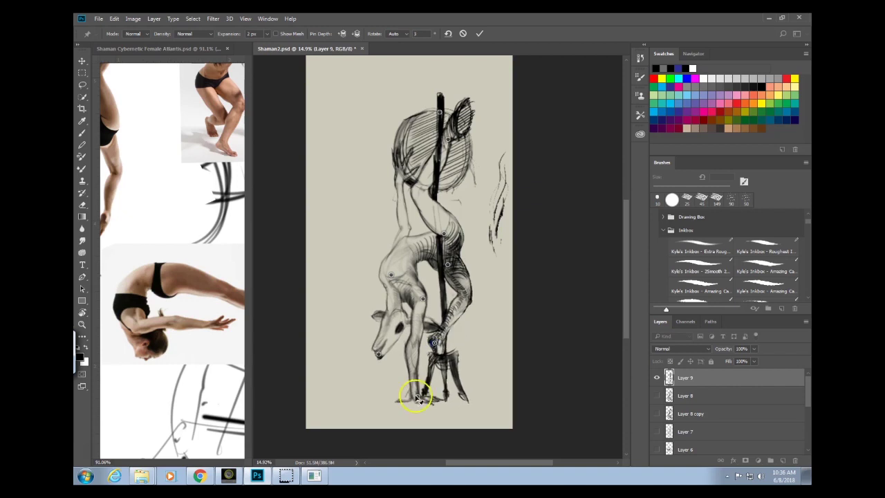
{"action": "left_click", "coordinate": [405, 397]}
{"action": "mouse_move", "coordinate": [469, 300]}
{"action": "left_mouse_down"}
{"action": "mouse_move", "coordinate": [469, 310]}
{"action": "mouse_move", "coordinate": [478, 294]}
{"action": "left_mouse_up"}
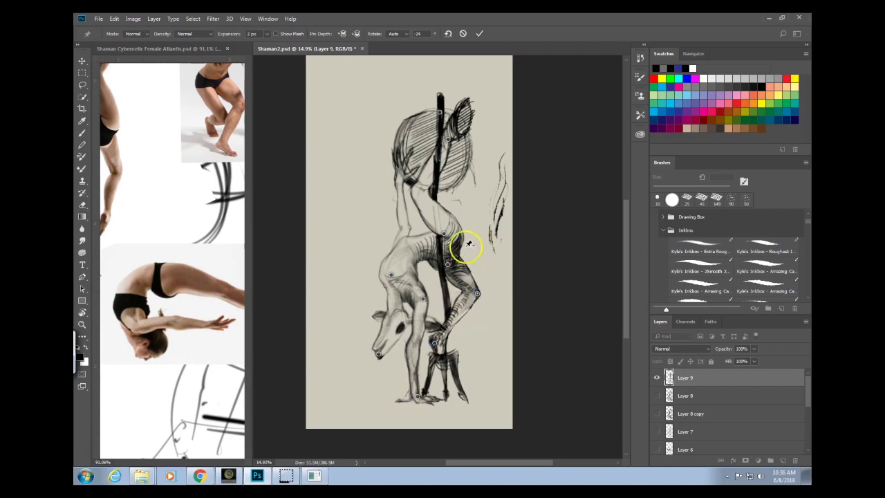
Pin the hips and reposition the pole, drum and raised foot so the upper part of the pose leans inward.
{"action": "left_click", "coordinate": [434, 258]}
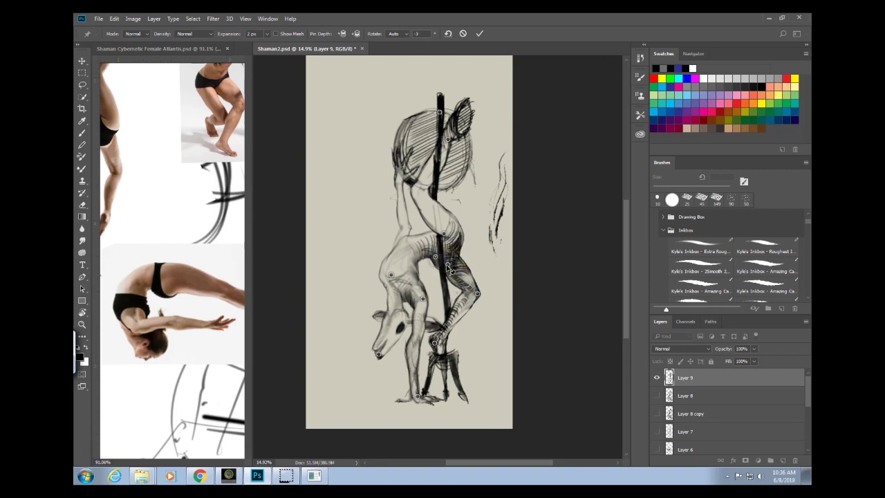
{"action": "left_click", "coordinate": [449, 240]}
{"action": "left_click_drag", "start_coordinate": [447, 238], "coordinate": [456, 185]}
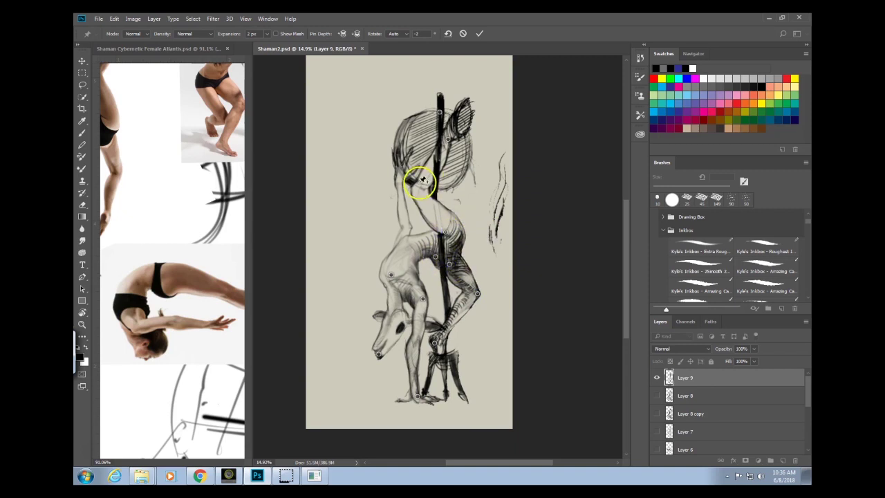
{"action": "left_click_drag", "start_coordinate": [448, 139], "coordinate": [435, 116]}
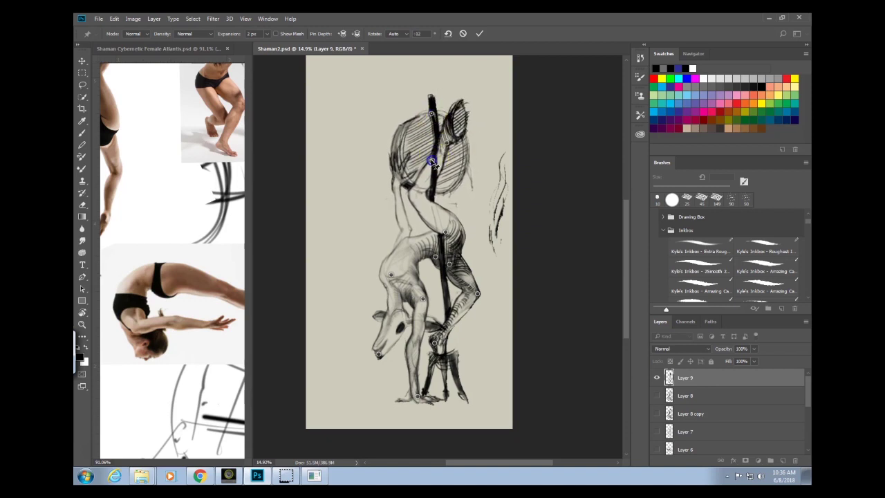
{"action": "mouse_move", "coordinate": [432, 161]}
{"action": "left_mouse_down"}
{"action": "mouse_move", "coordinate": [439, 138]}
{"action": "mouse_move", "coordinate": [433, 146]}
{"action": "left_mouse_up"}
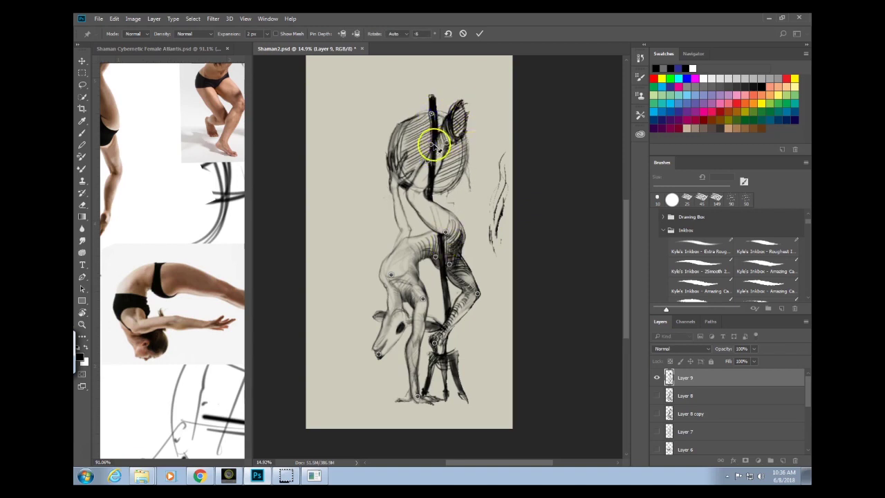
{"action": "left_click_drag", "start_coordinate": [426, 162], "coordinate": [479, 111]}
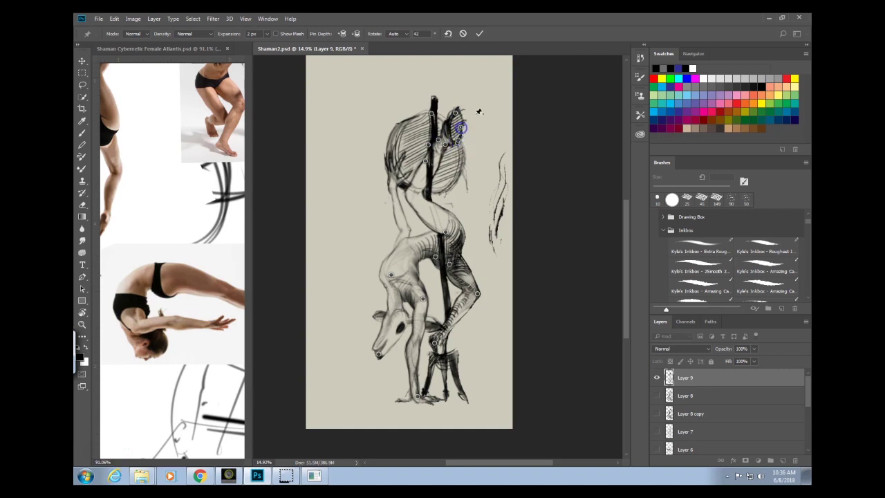
Pin the drum's edge and adjust the raised knee area, apply the Puppet Warp and save the document.
{"action": "left_click", "coordinate": [401, 123]}
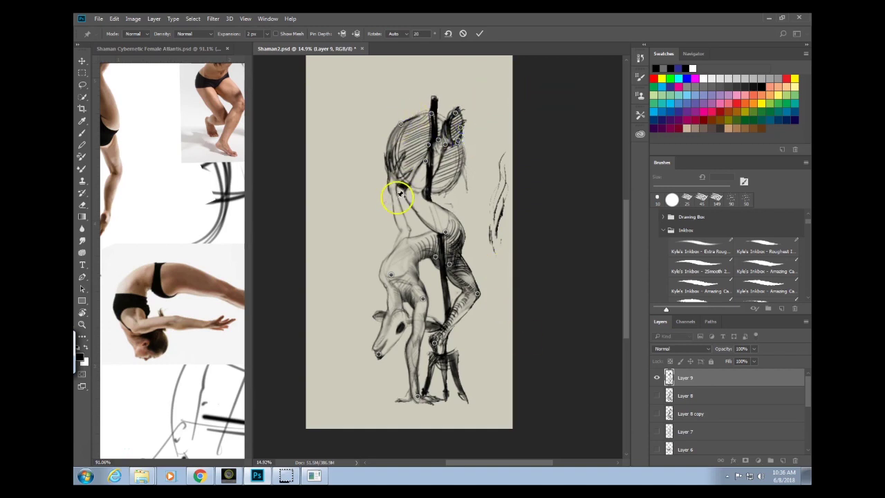
{"action": "left_click_drag", "start_coordinate": [401, 193], "coordinate": [394, 192]}
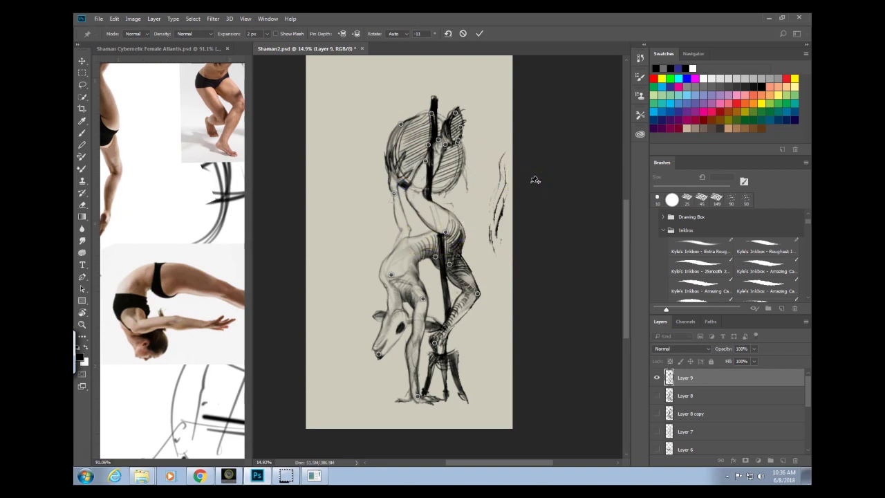
{"action": "key", "text": "Return"}
{"action": "key", "text": "b"}
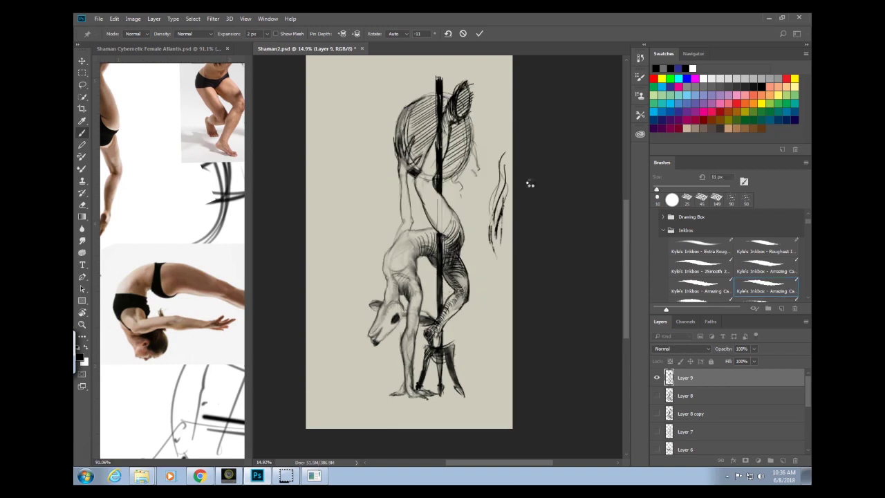
{"action": "key", "text": "ctrl+s"}
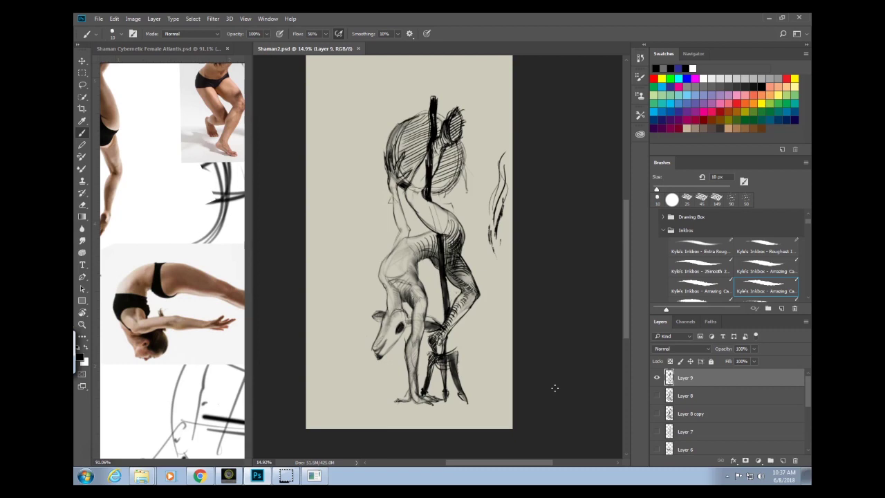
Look through the Kyle's Inkbox brush presets for a suitable drawing brush.
{"action": "left_click", "coordinate": [575, 351]}
{"action": "left_click", "coordinate": [807, 294]}
{"action": "left_click", "coordinate": [807, 292]}
{"action": "left_click", "coordinate": [807, 292]}
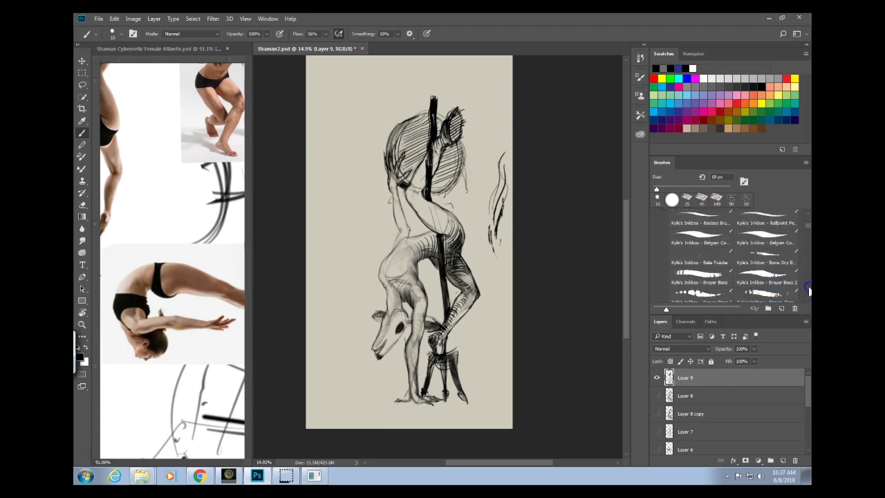
{"action": "left_click", "coordinate": [808, 292]}
{"action": "mouse_move", "coordinate": [809, 230]}
{"action": "left_mouse_down"}
{"action": "mouse_move", "coordinate": [809, 217]}
{"action": "mouse_move", "coordinate": [808, 254]}
{"action": "left_mouse_up"}
{"action": "left_click", "coordinate": [808, 220]}
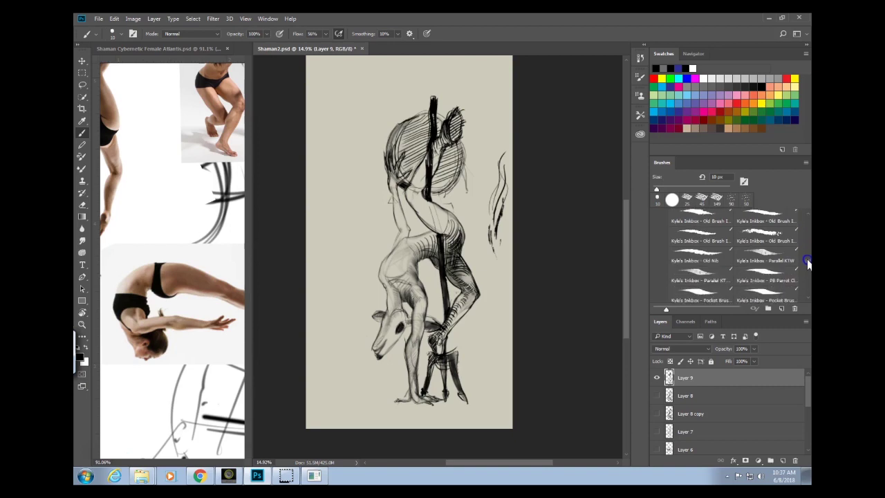
{"action": "mouse_move", "coordinate": [808, 264]}
{"action": "left_mouse_down"}
{"action": "mouse_move", "coordinate": [804, 290]}
{"action": "mouse_move", "coordinate": [798, 192]}
{"action": "mouse_move", "coordinate": [697, 200]}
{"action": "mouse_move", "coordinate": [652, 232]}
{"action": "left_mouse_up"}
Select the Kyle's Drawing Box - Roug… smudge preset from the megapack's Drawing Box group.
{"action": "left_click", "coordinate": [653, 229]}
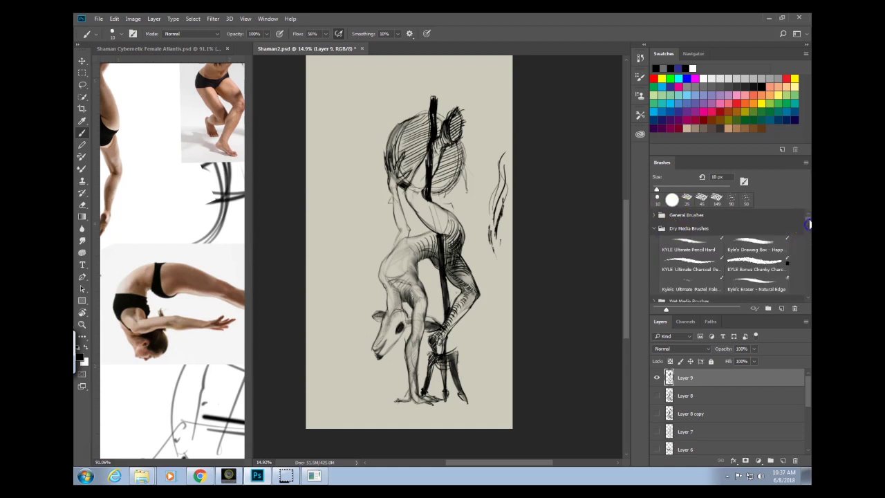
{"action": "scroll", "coordinate": [807, 225], "scroll_direction": "down", "scroll_amount": 3}
{"action": "left_click", "coordinate": [663, 265]}
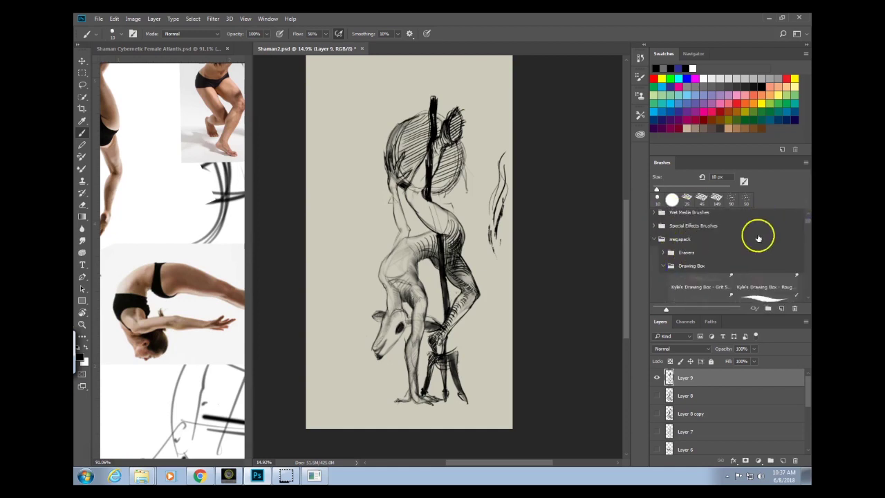
{"action": "scroll", "coordinate": [807, 299], "scroll_direction": "down", "scroll_amount": 1}
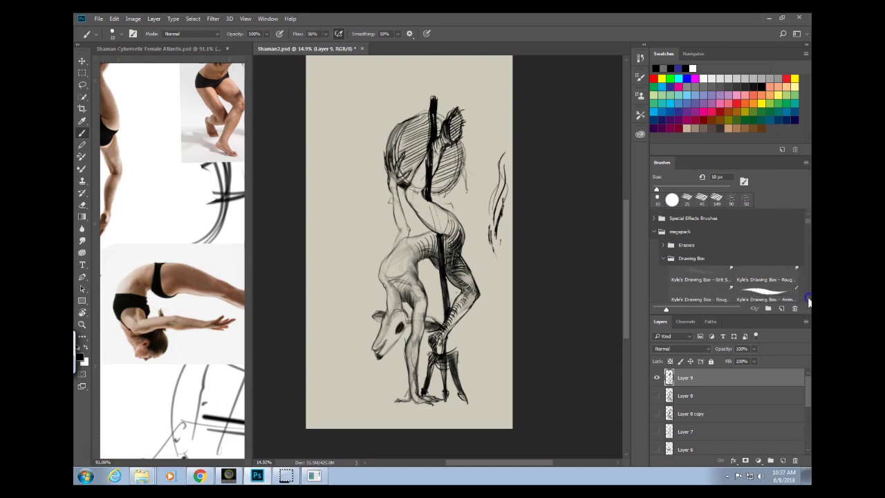
{"action": "left_click", "coordinate": [808, 299]}
{"action": "left_click", "coordinate": [717, 288]}
Smudge the hatching on the hip and bent thigh into soft shading, enlarging the brush to 175 px.
{"action": "mouse_move", "coordinate": [456, 256]}
{"action": "left_mouse_down"}
{"action": "mouse_move", "coordinate": [483, 247]}
{"action": "mouse_move", "coordinate": [514, 214]}
{"action": "left_mouse_up"}
{"action": "left_click_drag", "start_coordinate": [434, 175], "coordinate": [430, 182]}
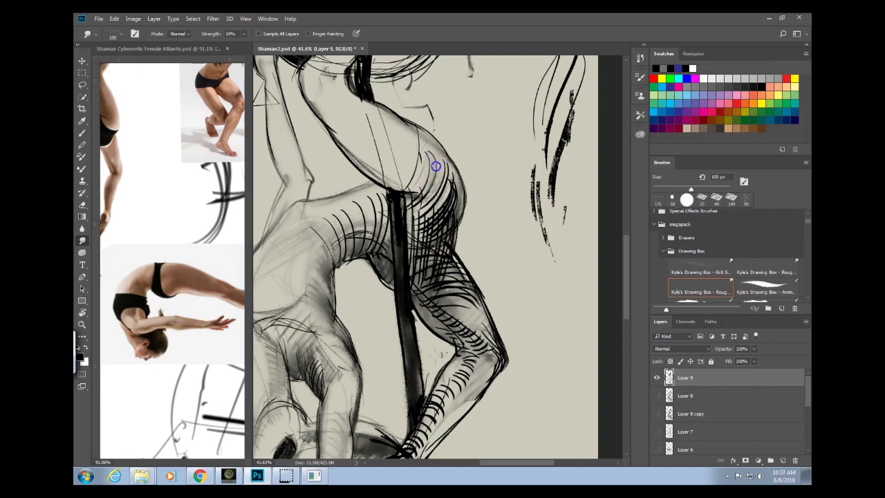
{"action": "key", "text": "bracketright"}
{"action": "key", "text": "bracketright"}
{"action": "key", "text": "bracketright"}
{"action": "left_click_drag", "start_coordinate": [443, 216], "coordinate": [433, 232]}
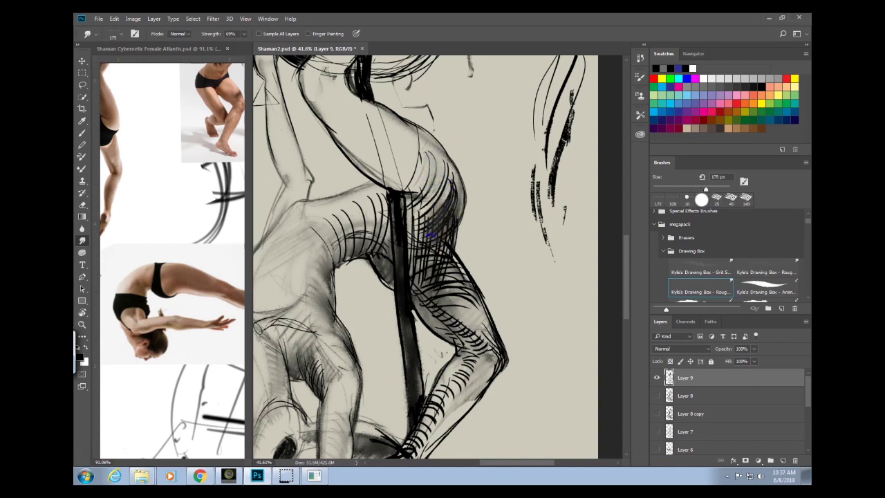
{"action": "mouse_move", "coordinate": [466, 305]}
{"action": "left_mouse_down"}
{"action": "mouse_move", "coordinate": [460, 278]}
{"action": "mouse_move", "coordinate": [469, 293]}
{"action": "mouse_move", "coordinate": [438, 256]}
{"action": "mouse_move", "coordinate": [426, 299]}
{"action": "mouse_move", "coordinate": [444, 326]}
{"action": "left_mouse_up"}
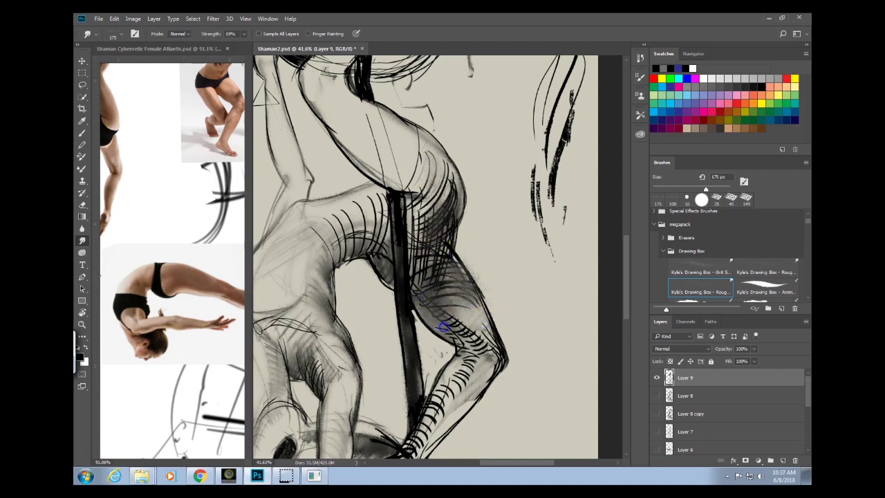
{"action": "left_click_drag", "start_coordinate": [521, 295], "coordinate": [510, 282]}
Add a new layer above Layer 9, lower Layer 9's opacity to about 32%, and make the new layer active.
{"action": "scroll", "coordinate": [469, 297], "scroll_direction": "down", "scroll_amount": 3}
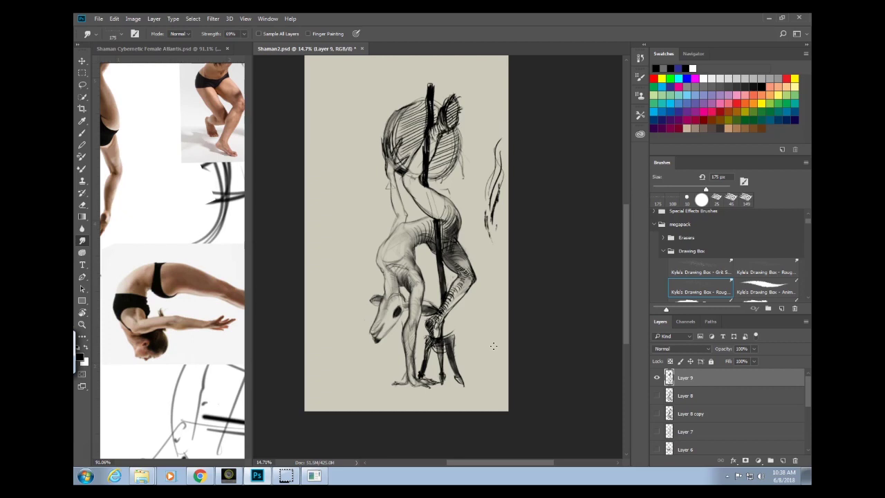
{"action": "left_click_drag", "start_coordinate": [484, 122], "coordinate": [498, 118]}
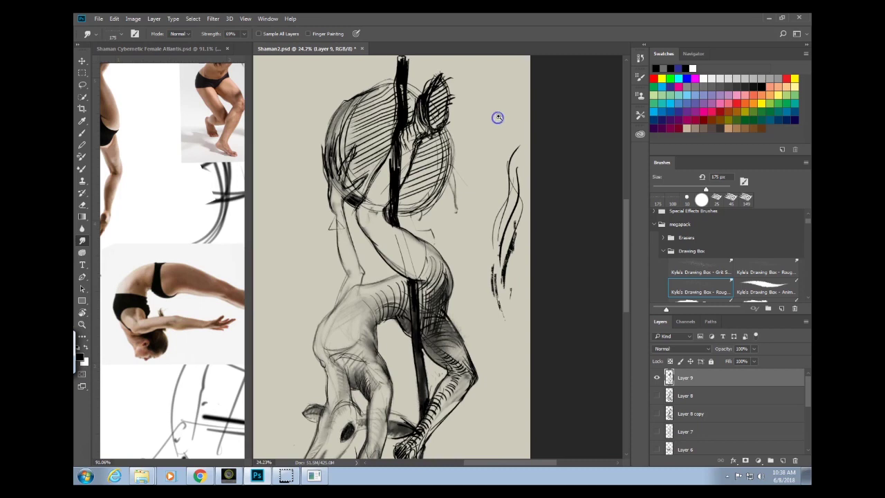
{"action": "left_click_drag", "start_coordinate": [506, 192], "coordinate": [482, 192]}
{"action": "left_click", "coordinate": [785, 460]}
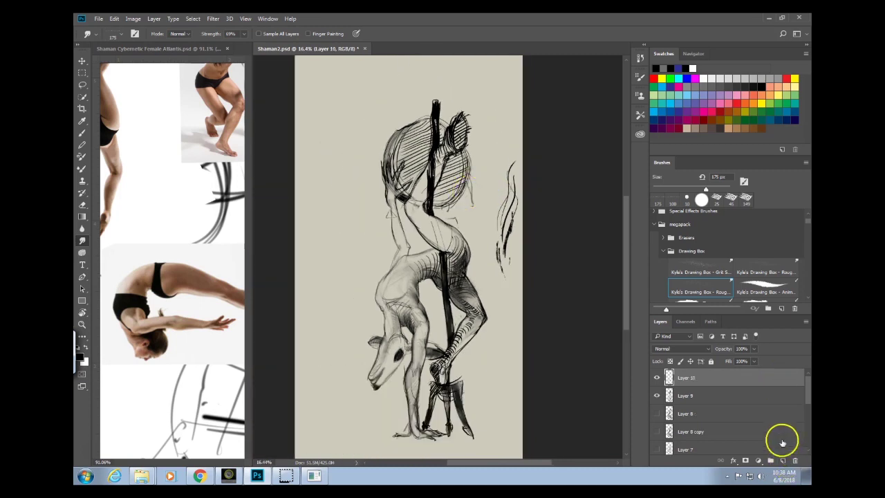
{"action": "left_click", "coordinate": [671, 394]}
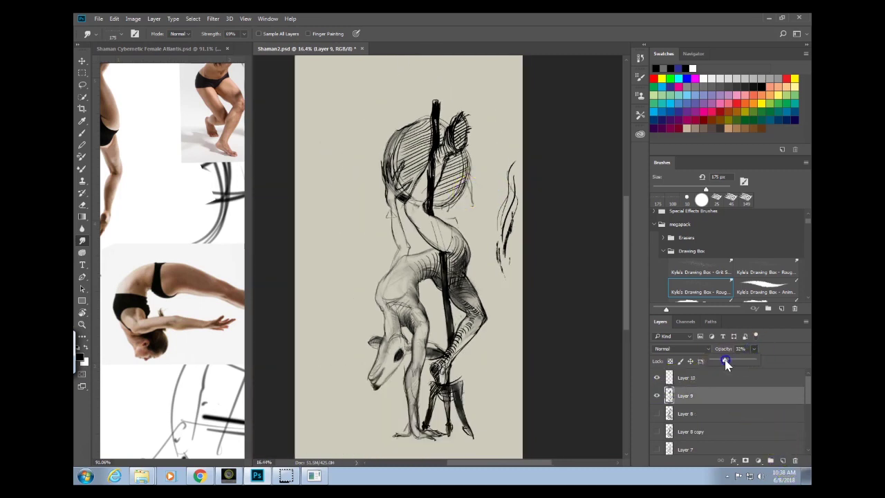
{"action": "left_click_drag", "start_coordinate": [725, 360], "coordinate": [724, 361]}
{"action": "left_click", "coordinate": [687, 377]}
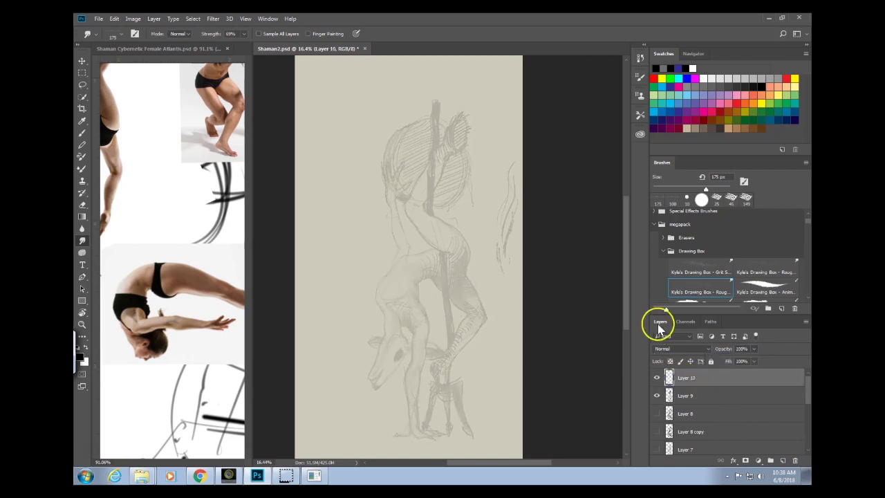
Select the Kyle's Drawing Box - Anim… brush, try strokes beside the figure, and undo them.
{"action": "left_click", "coordinate": [784, 289]}
{"action": "left_click_drag", "start_coordinate": [499, 118], "coordinate": [486, 253]}
{"action": "key", "text": "ctrl+z"}
{"action": "left_click_drag", "start_coordinate": [480, 204], "coordinate": [545, 121]}
{"action": "left_click_drag", "start_coordinate": [517, 148], "coordinate": [480, 277]}
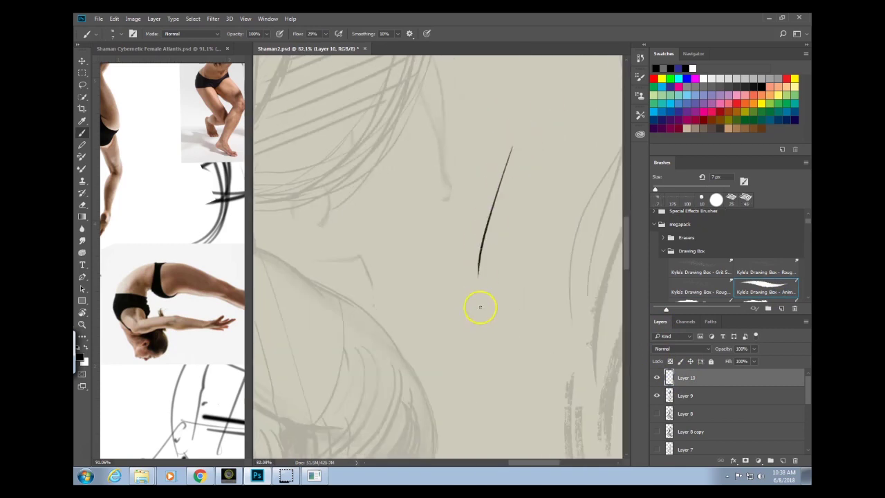
{"action": "key", "text": "ctrl+z"}
Draw two parallel vertical lines for a straight pole through the figure, from above the drum down to the stool.
{"action": "scroll", "coordinate": [438, 203], "scroll_direction": "down", "scroll_amount": 5}
{"action": "scroll", "coordinate": [490, 204], "scroll_direction": "up", "scroll_amount": 1}
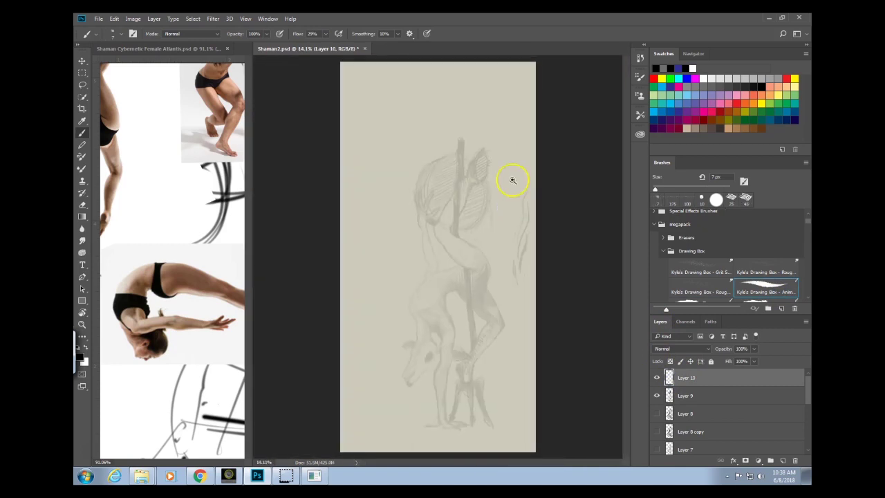
{"action": "left_click_drag", "start_coordinate": [470, 379], "coordinate": [482, 99]}
{"action": "left_click_drag", "start_coordinate": [468, 222], "coordinate": [472, 418]}
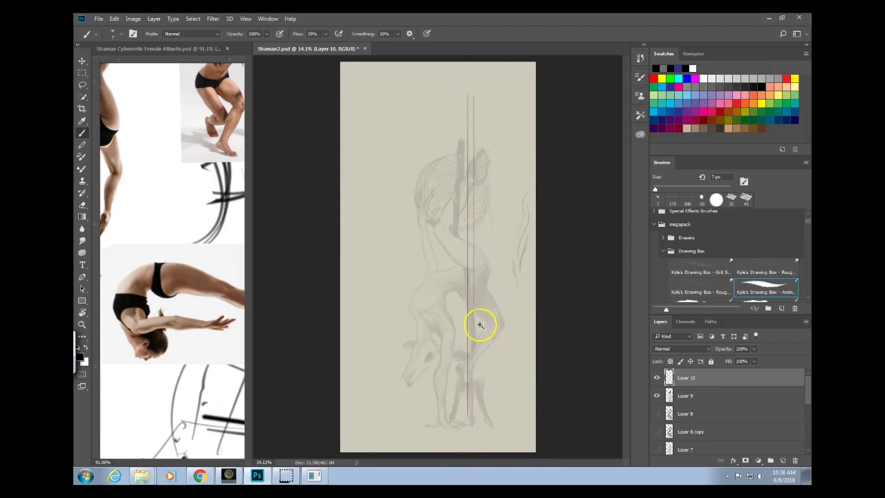
Bring the leaping dancer reference into view and outline the front of the figure's raised thigh, knee and shin.
{"action": "scroll", "coordinate": [200, 352], "scroll_direction": "up", "scroll_amount": 5}
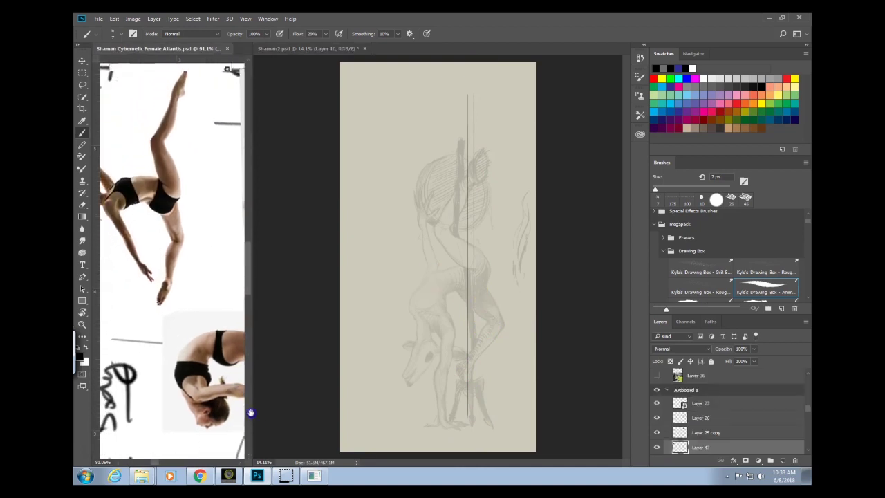
{"action": "left_click", "coordinate": [491, 242]}
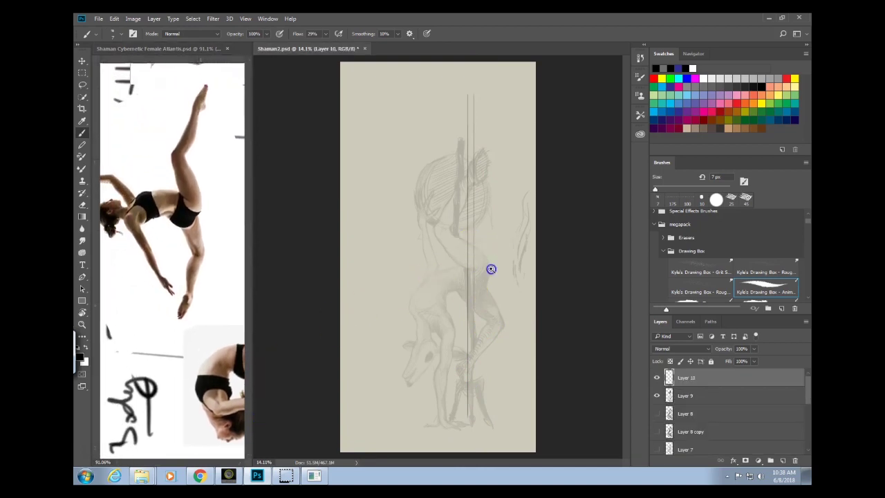
{"action": "left_click_drag", "start_coordinate": [491, 269], "coordinate": [506, 260]}
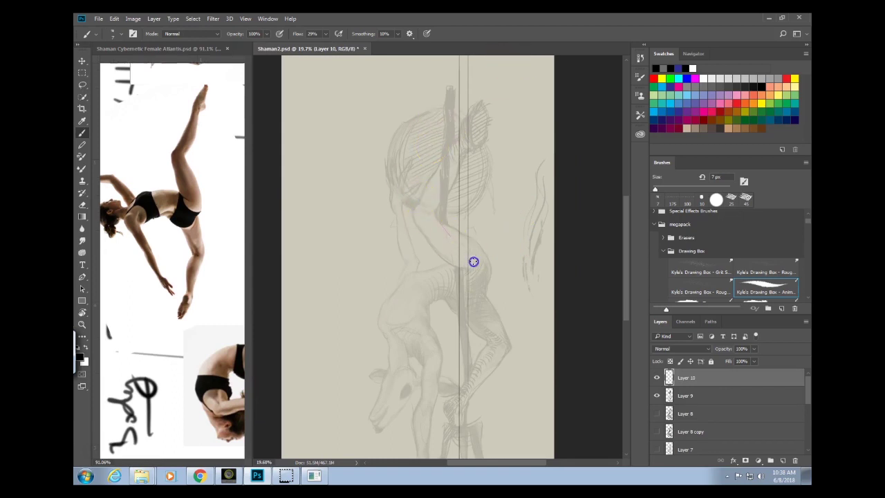
{"action": "mouse_move", "coordinate": [418, 205]}
{"action": "left_mouse_down"}
{"action": "mouse_move", "coordinate": [422, 227]}
{"action": "mouse_move", "coordinate": [415, 206]}
{"action": "mouse_move", "coordinate": [443, 255]}
{"action": "mouse_move", "coordinate": [420, 216]}
{"action": "mouse_move", "coordinate": [475, 271]}
{"action": "left_mouse_up"}
{"action": "left_click_drag", "start_coordinate": [420, 224], "coordinate": [464, 269]}
{"action": "left_click_drag", "start_coordinate": [433, 239], "coordinate": [453, 263]}
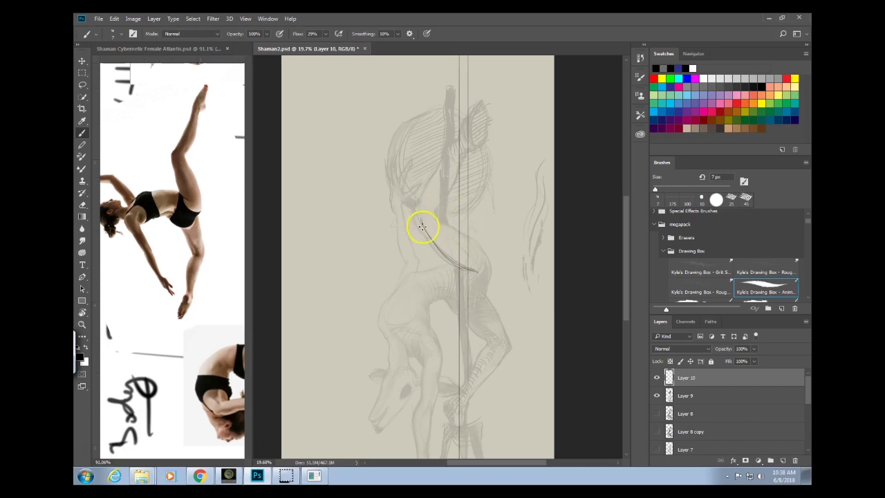
{"action": "left_click_drag", "start_coordinate": [421, 227], "coordinate": [418, 206]}
{"action": "mouse_move", "coordinate": [467, 121]}
{"action": "left_mouse_down"}
{"action": "mouse_move", "coordinate": [433, 172]}
{"action": "mouse_move", "coordinate": [455, 158]}
{"action": "left_mouse_up"}
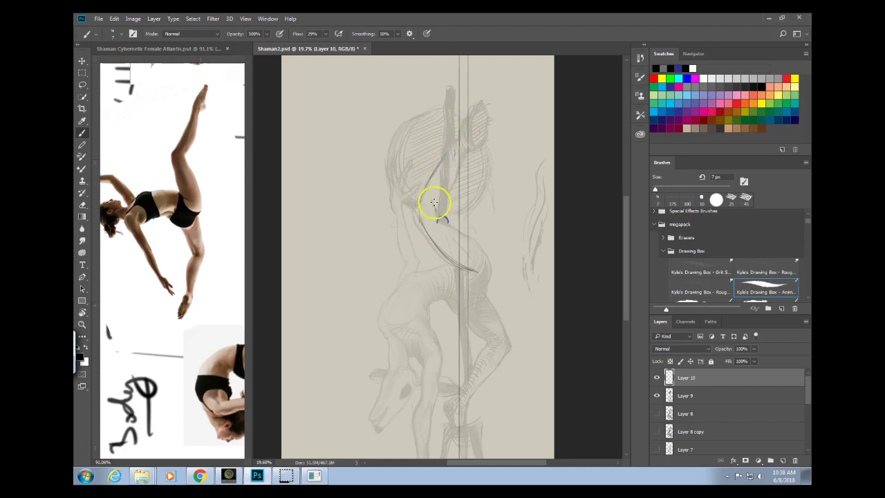
Draw the back contour of the raised thigh and round it over the buttock to the hip.
{"action": "left_click_drag", "start_coordinate": [434, 203], "coordinate": [465, 235]}
{"action": "mouse_move", "coordinate": [433, 203]}
{"action": "left_mouse_down"}
{"action": "mouse_move", "coordinate": [487, 243]}
{"action": "mouse_move", "coordinate": [433, 207]}
{"action": "mouse_move", "coordinate": [482, 241]}
{"action": "left_mouse_up"}
{"action": "left_click_drag", "start_coordinate": [491, 278], "coordinate": [478, 273]}
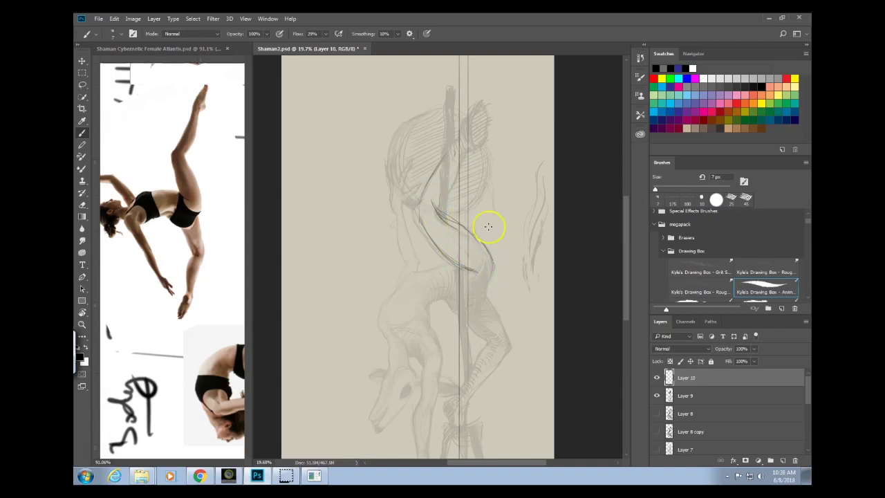
{"action": "mouse_move", "coordinate": [489, 227]}
{"action": "left_mouse_down"}
{"action": "mouse_move", "coordinate": [491, 277]}
{"action": "mouse_move", "coordinate": [481, 292]}
{"action": "left_mouse_up"}
Outline the other leg's thigh from the hip down towards its bent knee.
{"action": "mouse_move", "coordinate": [452, 258]}
{"action": "left_mouse_down"}
{"action": "mouse_move", "coordinate": [492, 277]}
{"action": "mouse_move", "coordinate": [480, 296]}
{"action": "mouse_move", "coordinate": [490, 310]}
{"action": "mouse_move", "coordinate": [450, 309]}
{"action": "mouse_move", "coordinate": [489, 318]}
{"action": "mouse_move", "coordinate": [482, 288]}
{"action": "mouse_move", "coordinate": [463, 322]}
{"action": "mouse_move", "coordinate": [494, 347]}
{"action": "left_mouse_up"}
{"action": "left_click_drag", "start_coordinate": [456, 311], "coordinate": [493, 343]}
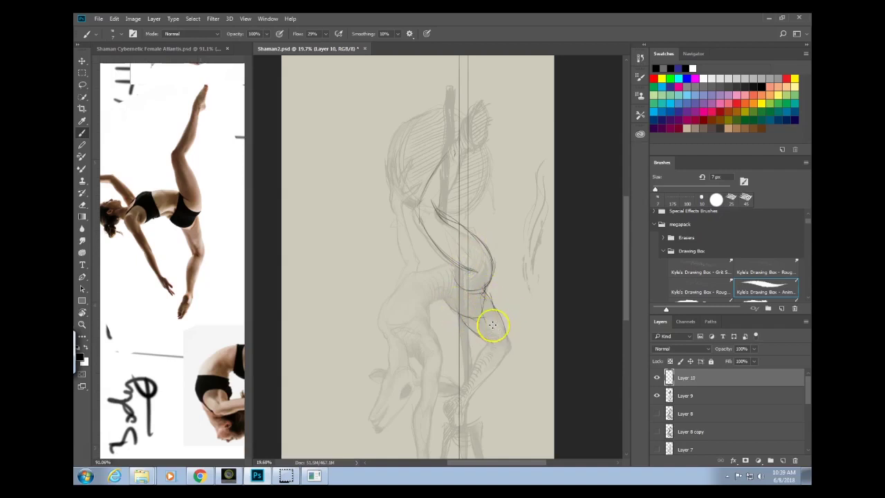
{"action": "left_click_drag", "start_coordinate": [486, 296], "coordinate": [495, 344]}
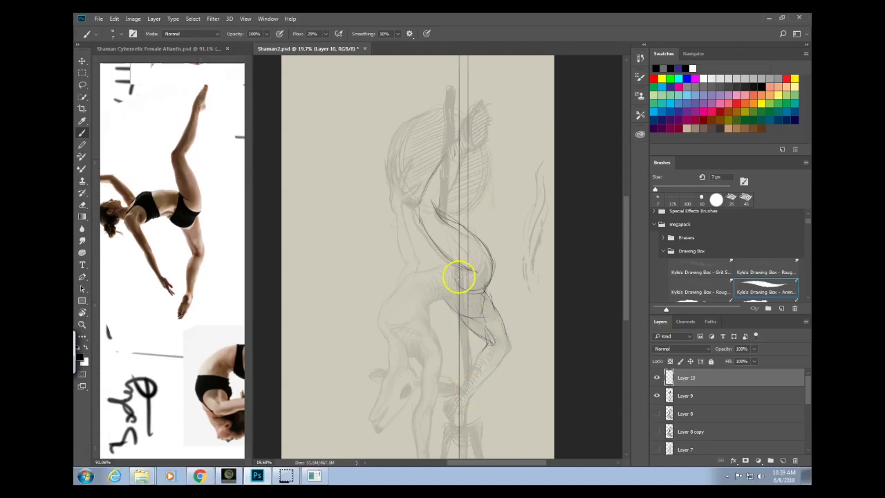
Sketch the torso's upper contour from the hip across the belly and ribcage, down to the shoulder.
{"action": "left_click_drag", "start_coordinate": [456, 276], "coordinate": [438, 264]}
{"action": "left_click_drag", "start_coordinate": [443, 265], "coordinate": [433, 262]}
{"action": "mouse_move", "coordinate": [393, 294]}
{"action": "left_mouse_down"}
{"action": "mouse_move", "coordinate": [388, 300]}
{"action": "mouse_move", "coordinate": [416, 271]}
{"action": "left_mouse_up"}
{"action": "mouse_move", "coordinate": [409, 273]}
{"action": "left_mouse_down"}
{"action": "mouse_move", "coordinate": [393, 292]}
{"action": "mouse_move", "coordinate": [431, 258]}
{"action": "mouse_move", "coordinate": [398, 285]}
{"action": "mouse_move", "coordinate": [422, 294]}
{"action": "mouse_move", "coordinate": [422, 277]}
{"action": "mouse_move", "coordinate": [406, 269]}
{"action": "mouse_move", "coordinate": [429, 310]}
{"action": "left_mouse_up"}
{"action": "left_click_drag", "start_coordinate": [393, 286], "coordinate": [381, 328]}
{"action": "left_click_drag", "start_coordinate": [388, 296], "coordinate": [391, 332]}
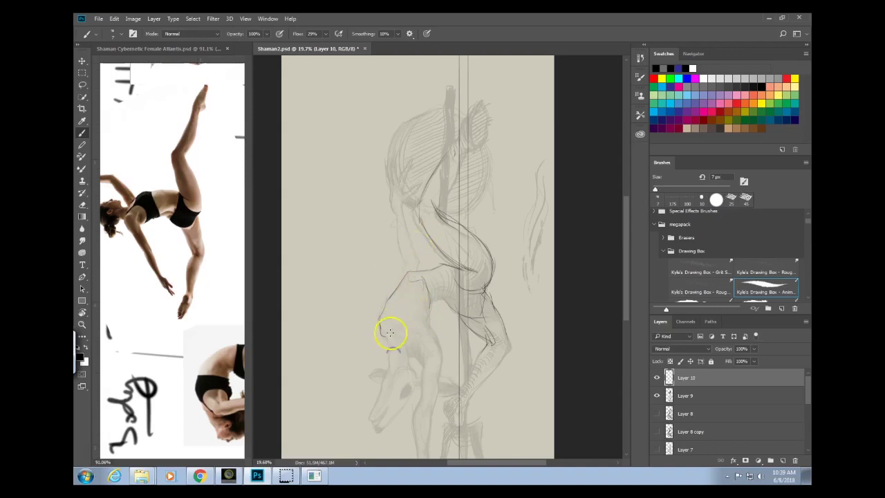
Draw the arched underside of the torso and strengthen the waist and bent-thigh lines.
{"action": "left_click_drag", "start_coordinate": [425, 298], "coordinate": [430, 305]}
{"action": "mouse_move", "coordinate": [439, 248]}
{"action": "left_mouse_down"}
{"action": "mouse_move", "coordinate": [450, 267]}
{"action": "mouse_move", "coordinate": [442, 276]}
{"action": "left_mouse_up"}
{"action": "mouse_move", "coordinate": [435, 293]}
{"action": "left_mouse_down"}
{"action": "mouse_move", "coordinate": [475, 302]}
{"action": "mouse_move", "coordinate": [448, 289]}
{"action": "mouse_move", "coordinate": [448, 266]}
{"action": "mouse_move", "coordinate": [462, 292]}
{"action": "mouse_move", "coordinate": [438, 280]}
{"action": "mouse_move", "coordinate": [443, 299]}
{"action": "mouse_move", "coordinate": [475, 319]}
{"action": "left_mouse_up"}
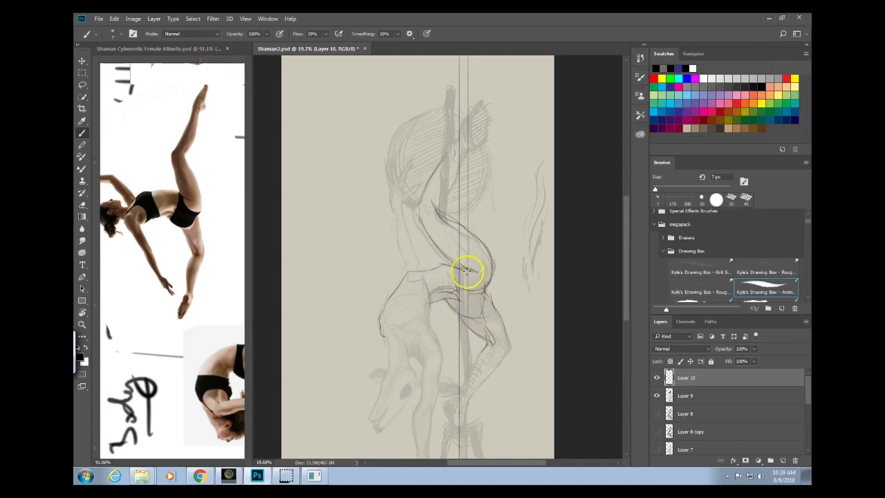
{"action": "mouse_move", "coordinate": [485, 288]}
{"action": "left_mouse_down"}
{"action": "mouse_move", "coordinate": [509, 204]}
{"action": "mouse_move", "coordinate": [477, 319]}
{"action": "mouse_move", "coordinate": [464, 302]}
{"action": "mouse_move", "coordinate": [496, 345]}
{"action": "mouse_move", "coordinate": [464, 295]}
{"action": "mouse_move", "coordinate": [496, 345]}
{"action": "mouse_move", "coordinate": [483, 314]}
{"action": "mouse_move", "coordinate": [486, 358]}
{"action": "left_mouse_up"}
Draw the raised lower leg's calf and shin from the knee up to the ankle.
{"action": "mouse_move", "coordinate": [428, 159]}
{"action": "left_mouse_down"}
{"action": "mouse_move", "coordinate": [445, 207]}
{"action": "mouse_move", "coordinate": [434, 215]}
{"action": "mouse_move", "coordinate": [456, 195]}
{"action": "mouse_move", "coordinate": [443, 205]}
{"action": "mouse_move", "coordinate": [462, 170]}
{"action": "left_mouse_up"}
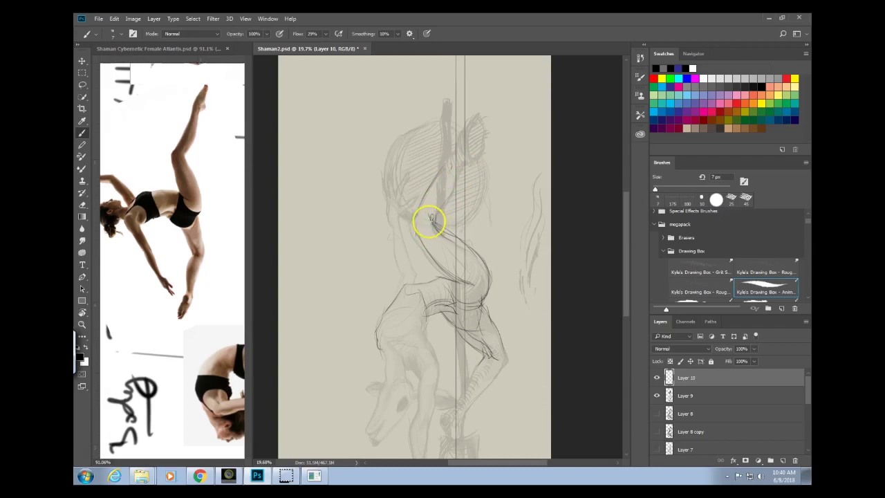
{"action": "mouse_move", "coordinate": [432, 219]}
{"action": "left_mouse_down"}
{"action": "mouse_move", "coordinate": [468, 154]}
{"action": "mouse_move", "coordinate": [454, 166]}
{"action": "mouse_move", "coordinate": [459, 173]}
{"action": "mouse_move", "coordinate": [452, 160]}
{"action": "left_mouse_up"}
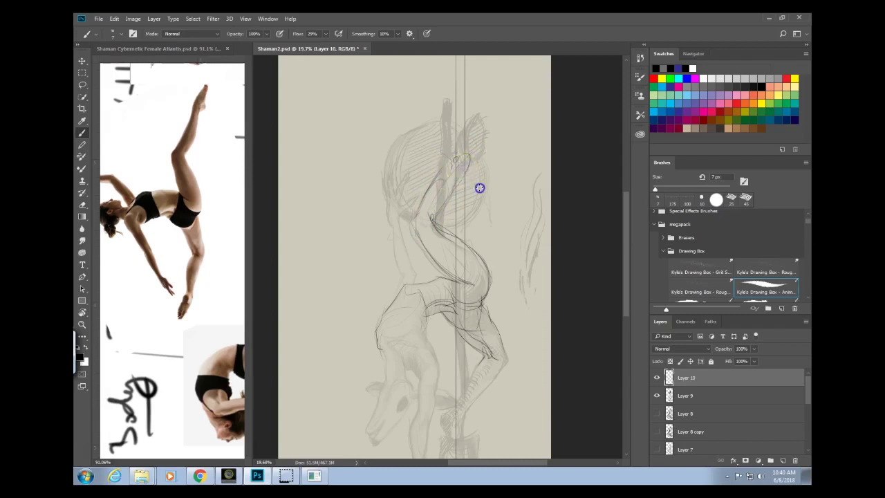
{"action": "mouse_move", "coordinate": [442, 213]}
{"action": "left_mouse_down"}
{"action": "mouse_move", "coordinate": [433, 229]}
{"action": "mouse_move", "coordinate": [477, 144]}
{"action": "mouse_move", "coordinate": [453, 148]}
{"action": "left_mouse_up"}
{"action": "mouse_move", "coordinate": [415, 211]}
{"action": "left_mouse_down"}
{"action": "mouse_move", "coordinate": [422, 245]}
{"action": "mouse_move", "coordinate": [417, 209]}
{"action": "mouse_move", "coordinate": [455, 159]}
{"action": "left_mouse_up"}
{"action": "mouse_move", "coordinate": [421, 197]}
{"action": "left_mouse_down"}
{"action": "mouse_move", "coordinate": [412, 225]}
{"action": "mouse_move", "coordinate": [413, 217]}
{"action": "mouse_move", "coordinate": [427, 261]}
{"action": "left_mouse_up"}
{"action": "mouse_move", "coordinate": [415, 211]}
{"action": "left_mouse_down"}
{"action": "mouse_move", "coordinate": [411, 222]}
{"action": "mouse_move", "coordinate": [433, 186]}
{"action": "left_mouse_up"}
{"action": "left_click_drag", "start_coordinate": [413, 219], "coordinate": [471, 142]}
{"action": "mouse_move", "coordinate": [433, 181]}
{"action": "left_mouse_down"}
{"action": "mouse_move", "coordinate": [475, 134]}
{"action": "mouse_move", "coordinate": [460, 148]}
{"action": "mouse_move", "coordinate": [467, 111]}
{"action": "mouse_move", "coordinate": [462, 161]}
{"action": "left_mouse_up"}
Darken the raised thigh's front contour from the knee to the hip crease.
{"action": "left_click_drag", "start_coordinate": [471, 308], "coordinate": [463, 254]}
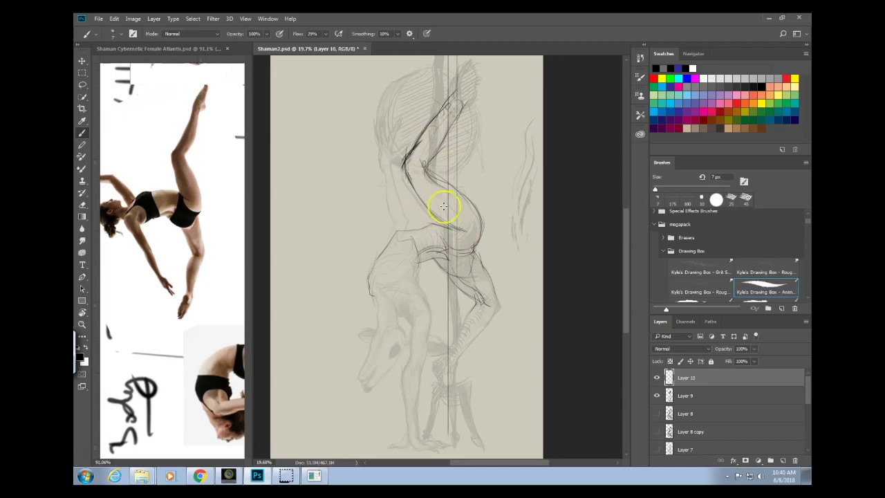
{"action": "left_click_drag", "start_coordinate": [437, 225], "coordinate": [462, 229]}
{"action": "left_click_drag", "start_coordinate": [429, 208], "coordinate": [466, 230]}
{"action": "left_click_drag", "start_coordinate": [412, 183], "coordinate": [437, 216]}
{"action": "left_click_drag", "start_coordinate": [417, 143], "coordinate": [404, 164]}
{"action": "mouse_move", "coordinate": [441, 212]}
{"action": "left_mouse_down"}
{"action": "mouse_move", "coordinate": [469, 226]}
{"action": "mouse_move", "coordinate": [463, 219]}
{"action": "left_mouse_up"}
{"action": "left_click_drag", "start_coordinate": [435, 198], "coordinate": [463, 210]}
Fill in the pole section below the hip with dark strokes, enlarging the brush to 35 px.
{"action": "mouse_move", "coordinate": [446, 196]}
{"action": "left_mouse_down"}
{"action": "mouse_move", "coordinate": [454, 192]}
{"action": "mouse_move", "coordinate": [467, 212]}
{"action": "mouse_move", "coordinate": [448, 228]}
{"action": "mouse_move", "coordinate": [450, 322]}
{"action": "left_mouse_up"}
{"action": "key", "text": "]"}
{"action": "key", "text": "]"}
{"action": "key", "text": "]"}
{"action": "key", "text": "]"}
{"action": "key", "text": "]"}
{"action": "key", "text": "]"}
{"action": "key", "text": "]"}
{"action": "key", "text": "bracketright"}
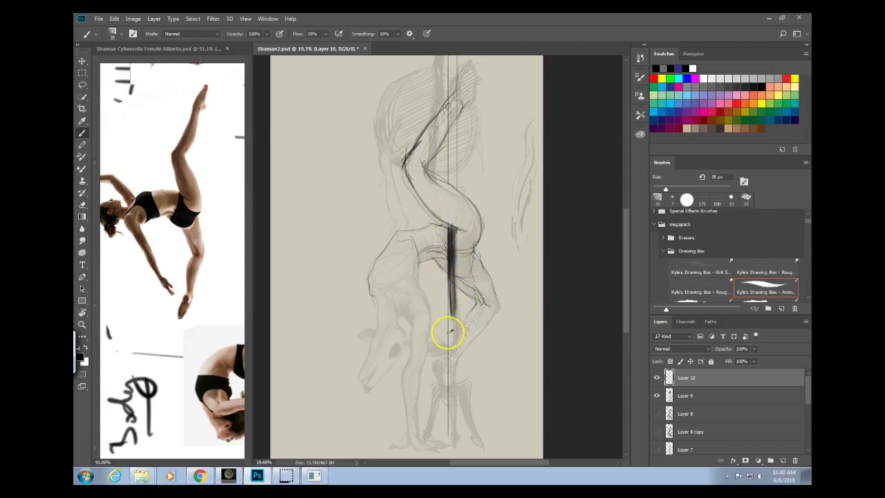
Reduce the brush to 20 px and darken the back of the raised lower leg.
{"action": "key", "text": "bracketleft"}
{"action": "key", "text": "bracketleft"}
{"action": "key", "text": "bracketleft"}
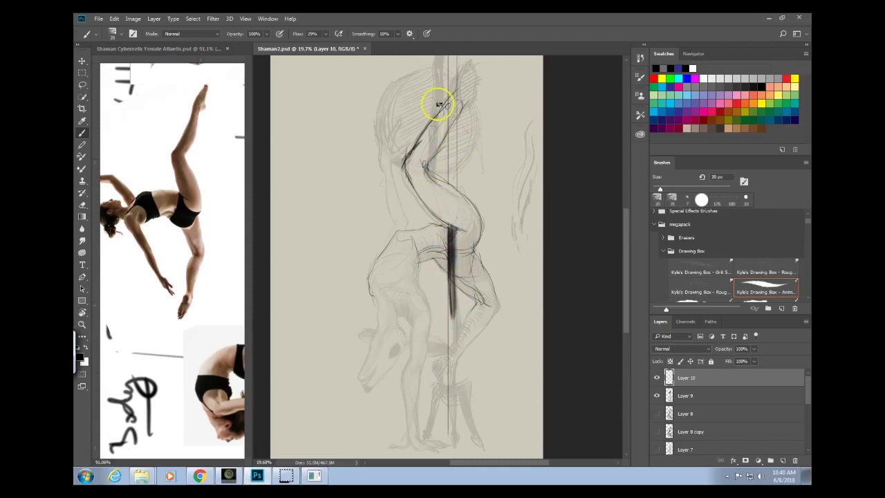
{"action": "left_click_drag", "start_coordinate": [426, 168], "coordinate": [467, 100]}
Draw a pointed foot with a rounded heel on the raised leg and darken the ankle, calf and shin.
{"action": "mouse_move", "coordinate": [422, 132]}
{"action": "left_mouse_down"}
{"action": "mouse_move", "coordinate": [451, 101]}
{"action": "mouse_move", "coordinate": [453, 127]}
{"action": "mouse_move", "coordinate": [439, 144]}
{"action": "mouse_move", "coordinate": [477, 69]}
{"action": "left_mouse_up"}
{"action": "left_click_drag", "start_coordinate": [465, 104], "coordinate": [476, 79]}
{"action": "left_click_drag", "start_coordinate": [489, 229], "coordinate": [489, 275]}
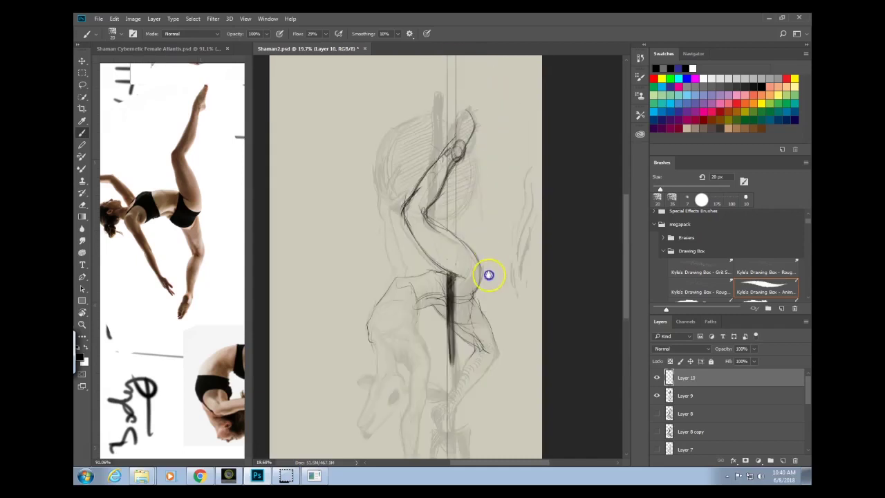
{"action": "mouse_move", "coordinate": [470, 145]}
{"action": "left_mouse_down"}
{"action": "mouse_move", "coordinate": [474, 159]}
{"action": "mouse_move", "coordinate": [457, 154]}
{"action": "mouse_move", "coordinate": [435, 192]}
{"action": "mouse_move", "coordinate": [443, 182]}
{"action": "left_mouse_up"}
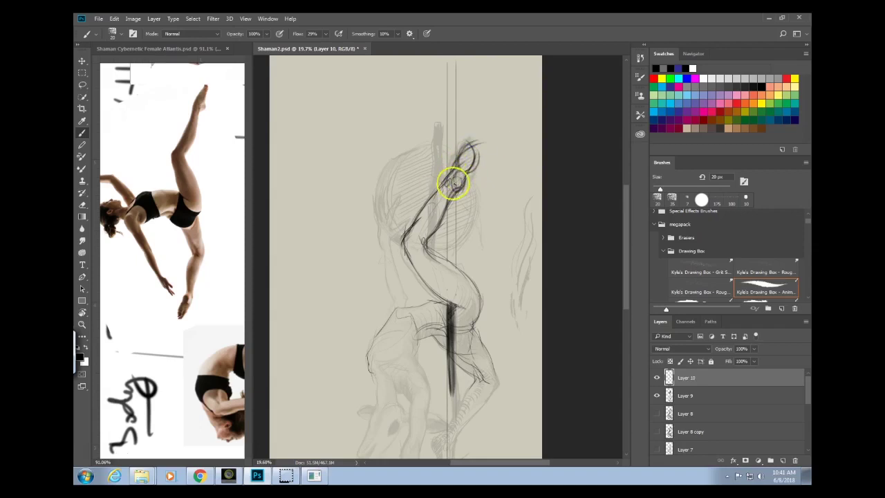
{"action": "left_click_drag", "start_coordinate": [444, 187], "coordinate": [461, 167]}
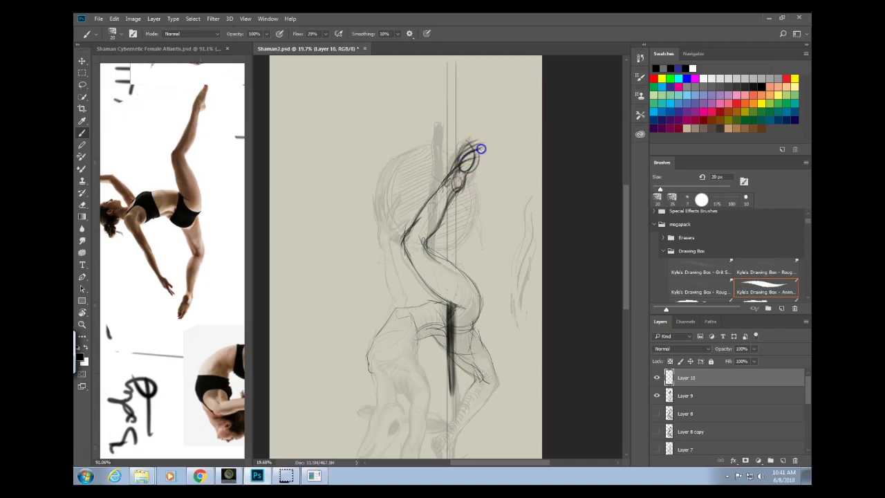
{"action": "mouse_move", "coordinate": [460, 159]}
{"action": "left_mouse_down"}
{"action": "mouse_move", "coordinate": [458, 189]}
{"action": "mouse_move", "coordinate": [463, 181]}
{"action": "left_mouse_up"}
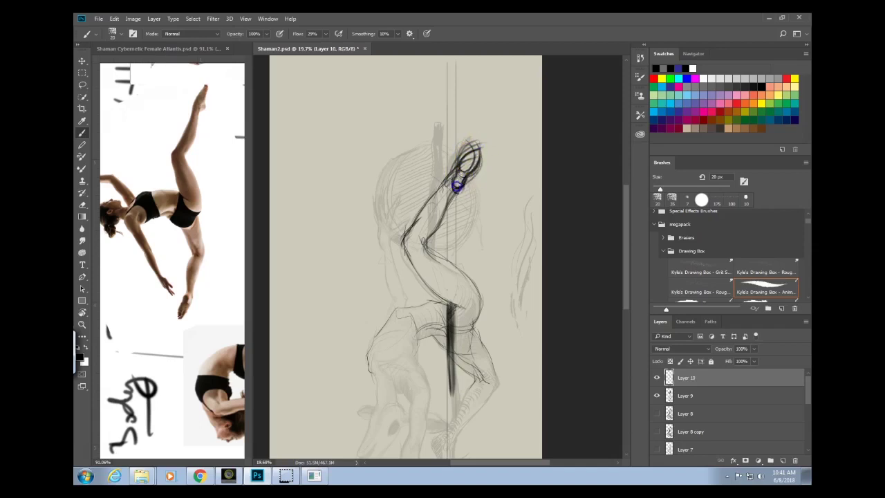
{"action": "mouse_move", "coordinate": [490, 175]}
{"action": "left_mouse_down"}
{"action": "mouse_move", "coordinate": [491, 125]}
{"action": "mouse_move", "coordinate": [496, 163]}
{"action": "left_mouse_up"}
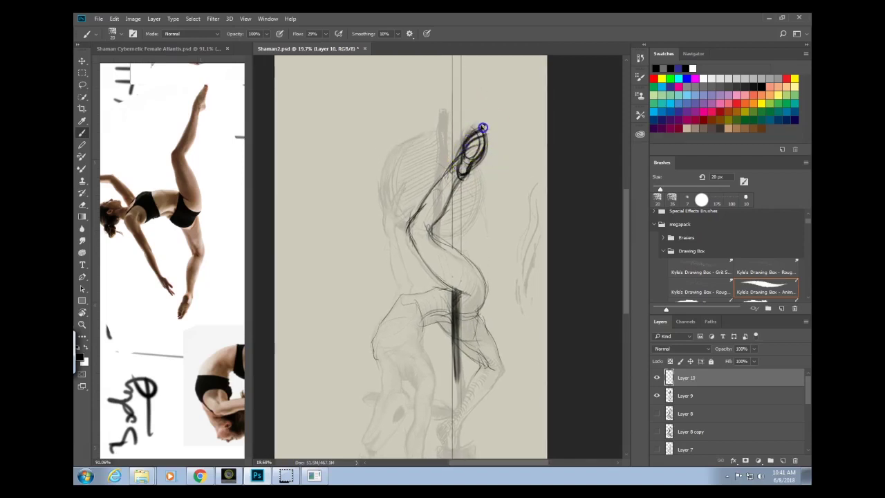
{"action": "left_click_drag", "start_coordinate": [460, 168], "coordinate": [415, 212]}
{"action": "left_click_drag", "start_coordinate": [454, 154], "coordinate": [444, 214]}
{"action": "left_click_drag", "start_coordinate": [464, 171], "coordinate": [454, 194]}
Undo the pointed foot and the recent strokes on the raised leg.
{"action": "mouse_move", "coordinate": [477, 344]}
{"action": "left_mouse_down"}
{"action": "mouse_move", "coordinate": [468, 243]}
{"action": "mouse_move", "coordinate": [474, 265]}
{"action": "left_mouse_up"}
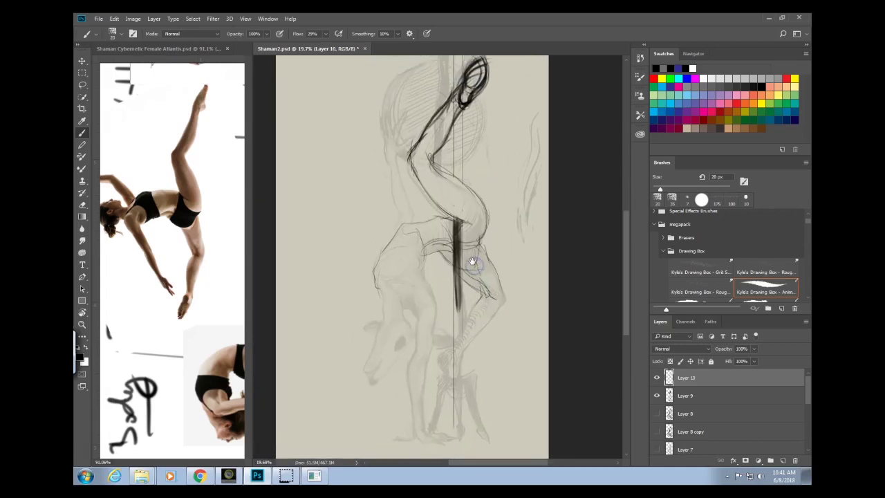
{"action": "left_click_drag", "start_coordinate": [513, 382], "coordinate": [502, 405]}
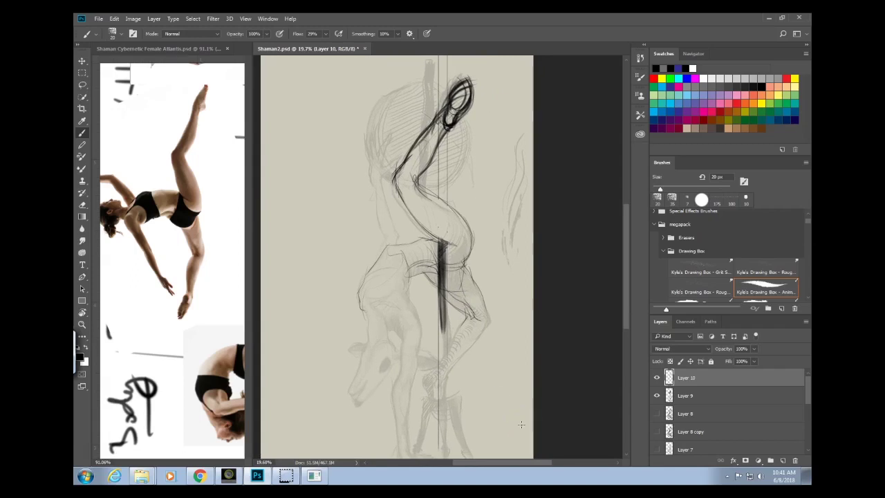
{"action": "left_click_drag", "start_coordinate": [466, 346], "coordinate": [454, 344]}
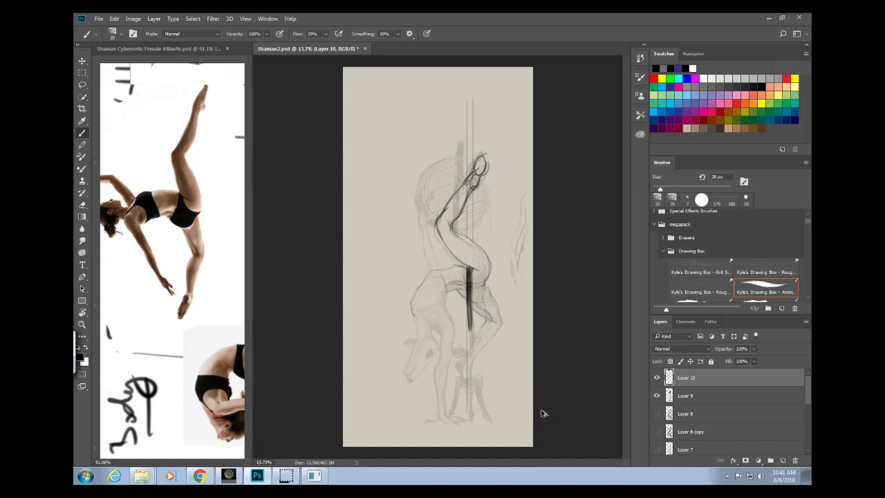
{"action": "key", "text": "ctrl+z"}
{"action": "key", "text": "ctrl+z"}
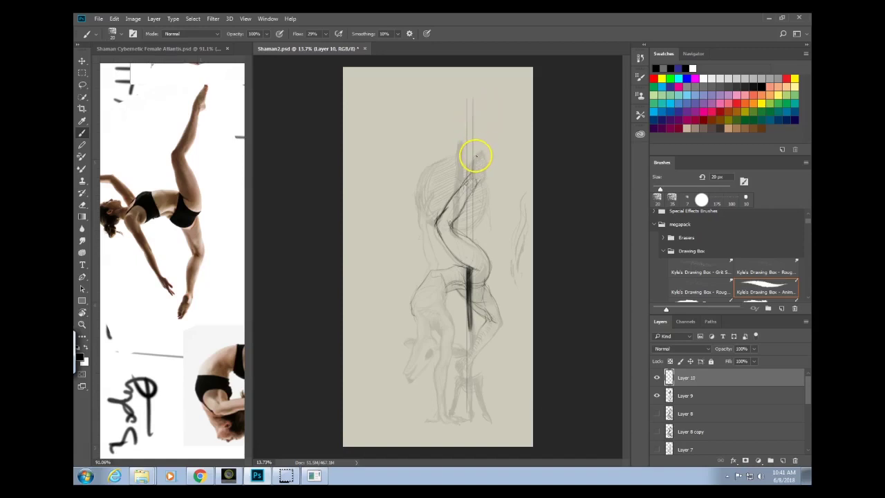
Darken the raised leg's calf and ankle edges and clear the trial foot line beside the pole.
{"action": "mouse_move", "coordinate": [480, 166]}
{"action": "left_mouse_down"}
{"action": "mouse_move", "coordinate": [445, 208]}
{"action": "mouse_move", "coordinate": [473, 186]}
{"action": "left_mouse_up"}
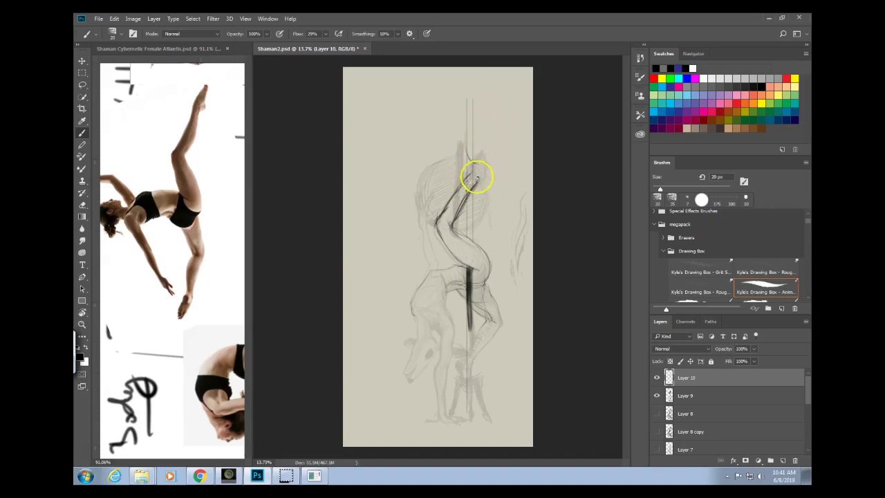
{"action": "left_click_drag", "start_coordinate": [460, 194], "coordinate": [452, 208]}
{"action": "left_click_drag", "start_coordinate": [468, 155], "coordinate": [469, 149]}
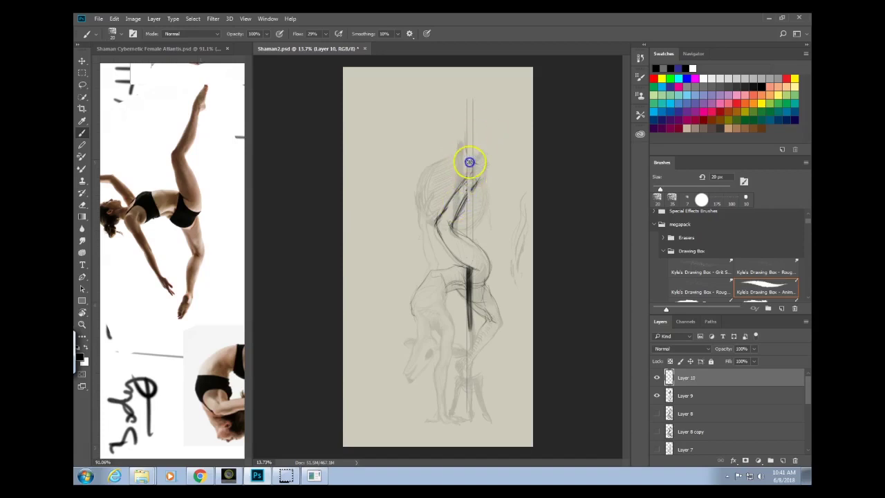
{"action": "key", "text": "e"}
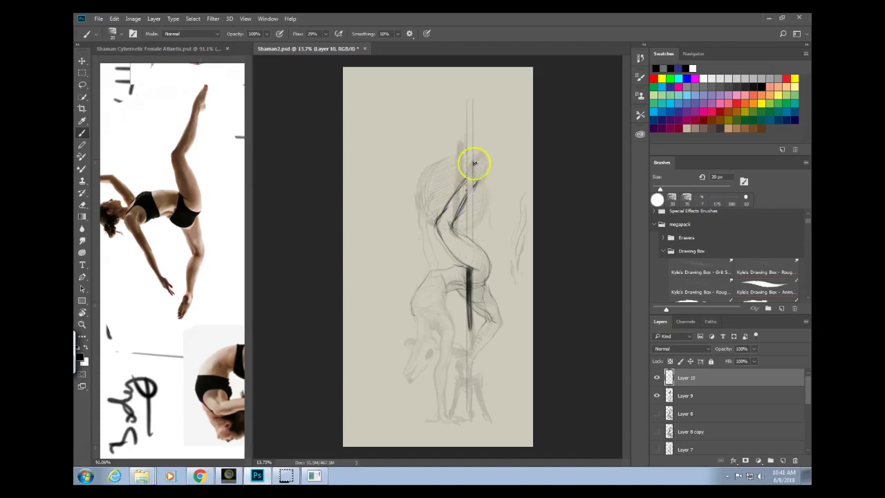
Redraw the raised foot with the heel jutting outward and the toes pointing up beside the pole.
{"action": "mouse_move", "coordinate": [475, 159]}
{"action": "left_mouse_down"}
{"action": "mouse_move", "coordinate": [472, 148]}
{"action": "mouse_move", "coordinate": [472, 195]}
{"action": "left_mouse_up"}
{"action": "mouse_move", "coordinate": [469, 158]}
{"action": "left_mouse_down"}
{"action": "mouse_move", "coordinate": [448, 209]}
{"action": "mouse_move", "coordinate": [486, 167]}
{"action": "left_mouse_up"}
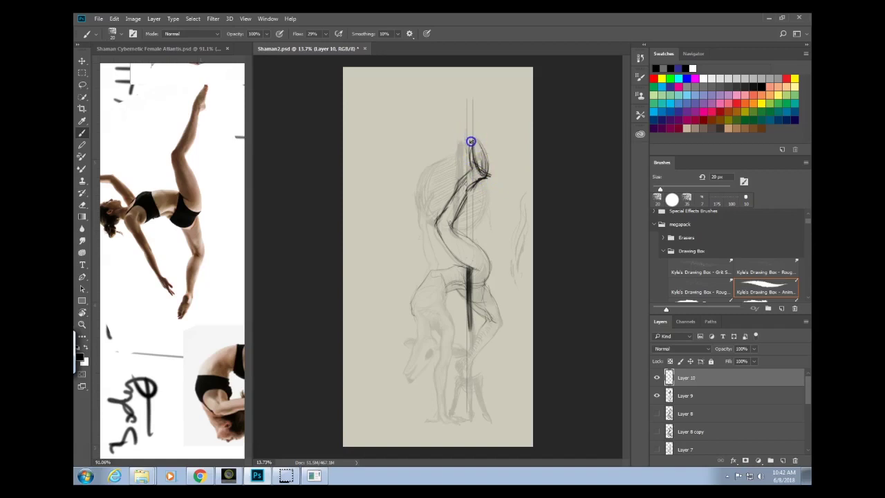
{"action": "left_click_drag", "start_coordinate": [473, 168], "coordinate": [476, 140]}
{"action": "left_click_drag", "start_coordinate": [470, 168], "coordinate": [469, 137]}
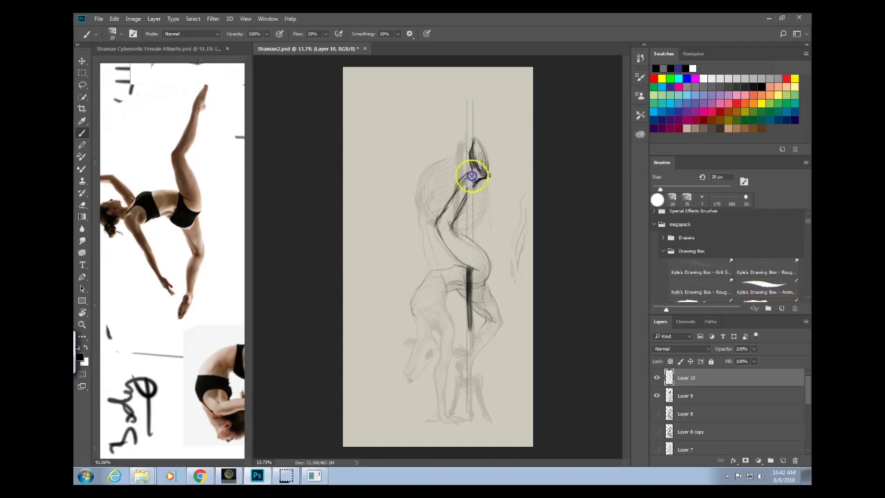
Strengthen the pole's edges beside the calf and shade the raised foot with dark hatching.
{"action": "left_click_drag", "start_coordinate": [471, 176], "coordinate": [470, 220]}
{"action": "mouse_move", "coordinate": [468, 164]}
{"action": "left_mouse_down"}
{"action": "mouse_move", "coordinate": [470, 222]}
{"action": "mouse_move", "coordinate": [471, 188]}
{"action": "mouse_move", "coordinate": [473, 211]}
{"action": "left_mouse_up"}
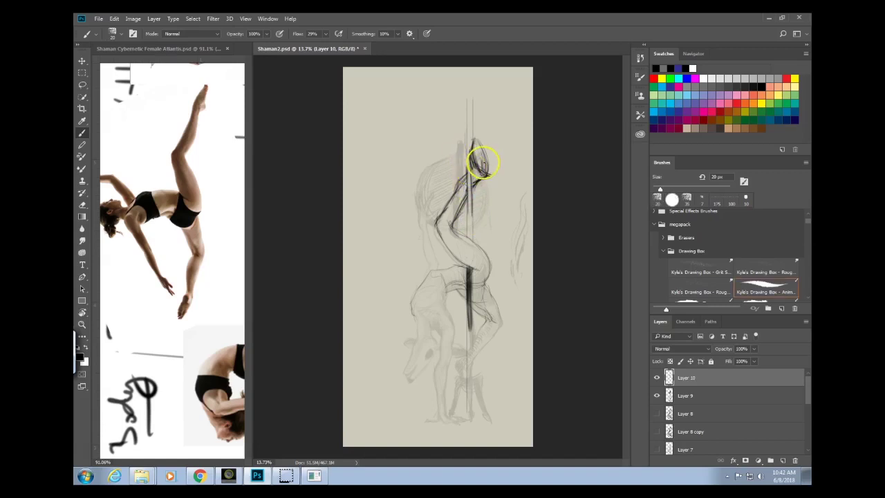
{"action": "mouse_move", "coordinate": [483, 163]}
{"action": "left_mouse_down"}
{"action": "mouse_move", "coordinate": [474, 159]}
{"action": "mouse_move", "coordinate": [490, 179]}
{"action": "left_mouse_up"}
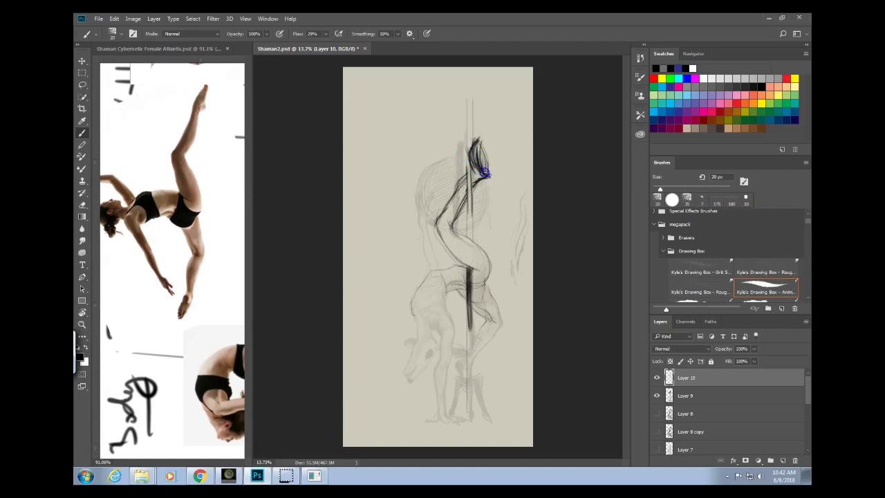
{"action": "left_click_drag", "start_coordinate": [485, 173], "coordinate": [484, 166]}
{"action": "left_click_drag", "start_coordinate": [478, 135], "coordinate": [472, 198]}
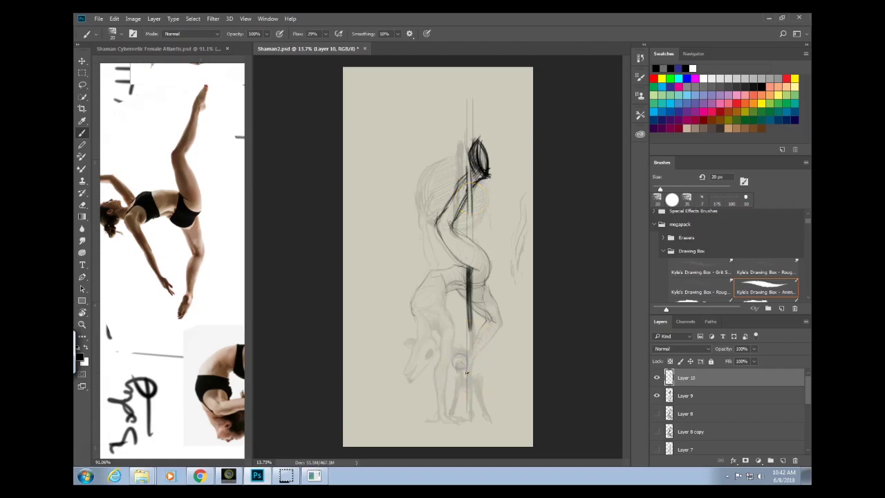
Extend the dark shading of the pole from the bent thigh down to the top of the stool.
{"action": "left_click_drag", "start_coordinate": [474, 322], "coordinate": [472, 376]}
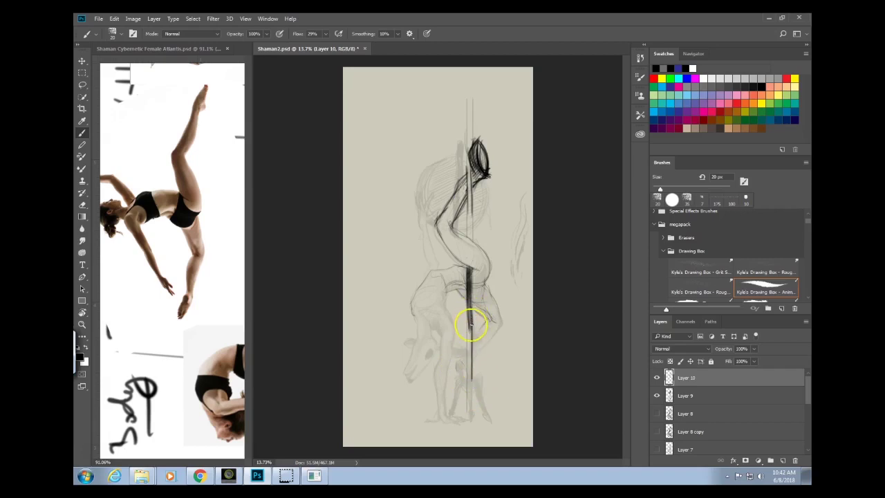
{"action": "left_click_drag", "start_coordinate": [469, 314], "coordinate": [469, 363]}
{"action": "left_click_drag", "start_coordinate": [466, 323], "coordinate": [466, 366]}
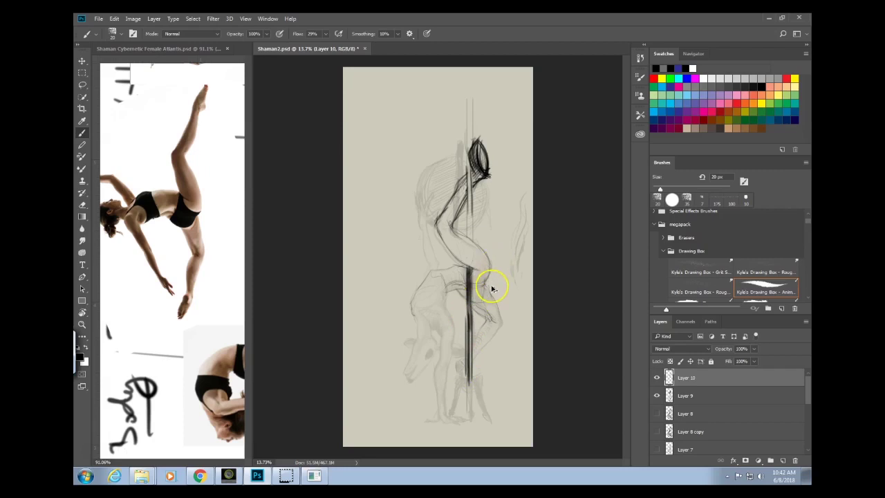
{"action": "left_click_drag", "start_coordinate": [468, 307], "coordinate": [469, 372]}
{"action": "left_click_drag", "start_coordinate": [470, 324], "coordinate": [470, 372]}
{"action": "left_click_drag", "start_coordinate": [470, 329], "coordinate": [470, 374]}
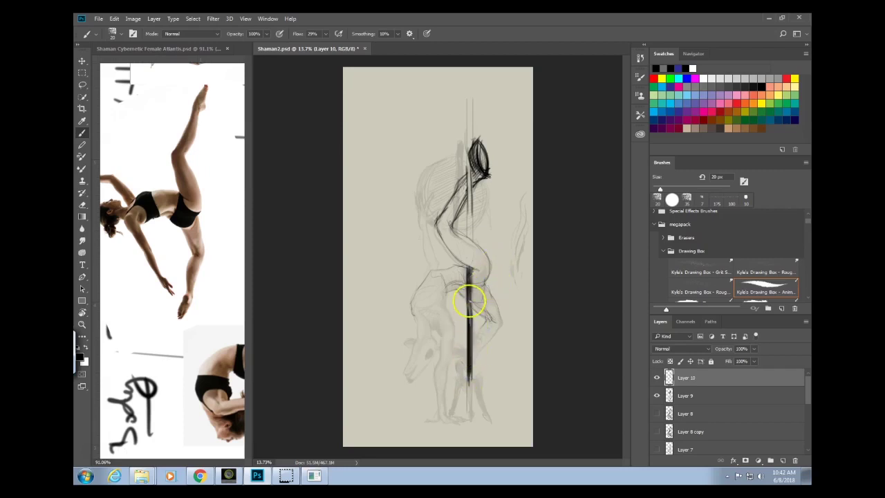
Darken the pole down to the stool and draw the stool's seat and three tapered legs in dark strokes.
{"action": "left_click_drag", "start_coordinate": [469, 302], "coordinate": [469, 372]}
{"action": "mouse_move", "coordinate": [470, 321]}
{"action": "left_mouse_down"}
{"action": "mouse_move", "coordinate": [471, 378]}
{"action": "mouse_move", "coordinate": [467, 316]}
{"action": "mouse_move", "coordinate": [473, 379]}
{"action": "left_mouse_up"}
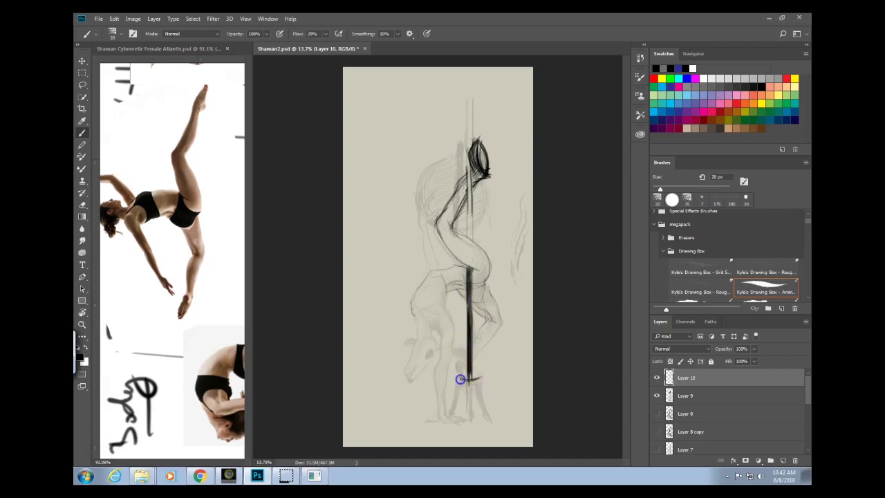
{"action": "mouse_move", "coordinate": [479, 383]}
{"action": "left_mouse_down"}
{"action": "mouse_move", "coordinate": [490, 376]}
{"action": "mouse_move", "coordinate": [491, 421]}
{"action": "left_mouse_up"}
{"action": "mouse_move", "coordinate": [457, 376]}
{"action": "left_mouse_down"}
{"action": "mouse_move", "coordinate": [447, 417]}
{"action": "mouse_move", "coordinate": [444, 391]}
{"action": "mouse_move", "coordinate": [459, 405]}
{"action": "mouse_move", "coordinate": [461, 383]}
{"action": "mouse_move", "coordinate": [449, 415]}
{"action": "left_mouse_up"}
{"action": "mouse_move", "coordinate": [475, 387]}
{"action": "left_mouse_down"}
{"action": "mouse_move", "coordinate": [491, 422]}
{"action": "mouse_move", "coordinate": [473, 382]}
{"action": "mouse_move", "coordinate": [469, 423]}
{"action": "mouse_move", "coordinate": [465, 379]}
{"action": "mouse_move", "coordinate": [485, 440]}
{"action": "mouse_move", "coordinate": [459, 402]}
{"action": "mouse_move", "coordinate": [451, 411]}
{"action": "mouse_move", "coordinate": [459, 389]}
{"action": "left_mouse_up"}
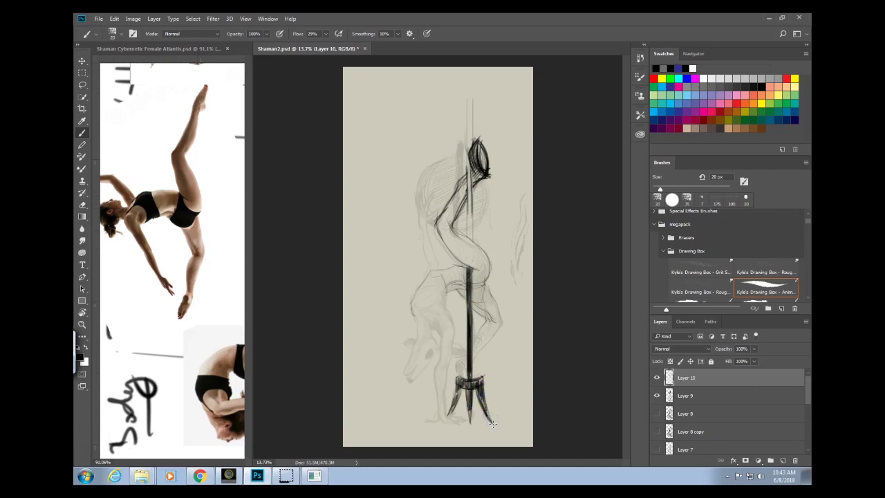
Draw the lower leg with its foot on the stool, bent knee and thigh running up to the hip.
{"action": "mouse_move", "coordinate": [455, 364]}
{"action": "left_mouse_down"}
{"action": "mouse_move", "coordinate": [463, 389]}
{"action": "mouse_move", "coordinate": [462, 335]}
{"action": "mouse_move", "coordinate": [455, 368]}
{"action": "mouse_move", "coordinate": [472, 352]}
{"action": "mouse_move", "coordinate": [456, 369]}
{"action": "mouse_move", "coordinate": [500, 325]}
{"action": "mouse_move", "coordinate": [475, 352]}
{"action": "left_mouse_up"}
{"action": "left_click", "coordinate": [468, 365]}
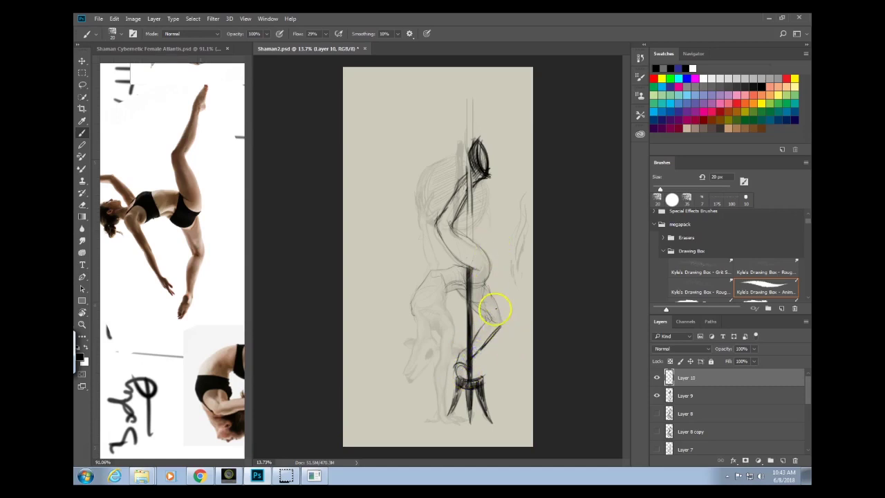
{"action": "mouse_move", "coordinate": [495, 310]}
{"action": "left_mouse_down"}
{"action": "mouse_move", "coordinate": [488, 286]}
{"action": "mouse_move", "coordinate": [501, 330]}
{"action": "mouse_move", "coordinate": [506, 324]}
{"action": "mouse_move", "coordinate": [484, 315]}
{"action": "mouse_move", "coordinate": [502, 318]}
{"action": "mouse_move", "coordinate": [461, 329]}
{"action": "mouse_move", "coordinate": [496, 311]}
{"action": "mouse_move", "coordinate": [483, 326]}
{"action": "mouse_move", "coordinate": [480, 263]}
{"action": "mouse_move", "coordinate": [504, 325]}
{"action": "mouse_move", "coordinate": [474, 343]}
{"action": "mouse_move", "coordinate": [492, 319]}
{"action": "mouse_move", "coordinate": [484, 322]}
{"action": "mouse_move", "coordinate": [469, 292]}
{"action": "mouse_move", "coordinate": [492, 323]}
{"action": "left_mouse_up"}
{"action": "left_click_drag", "start_coordinate": [476, 308], "coordinate": [494, 321]}
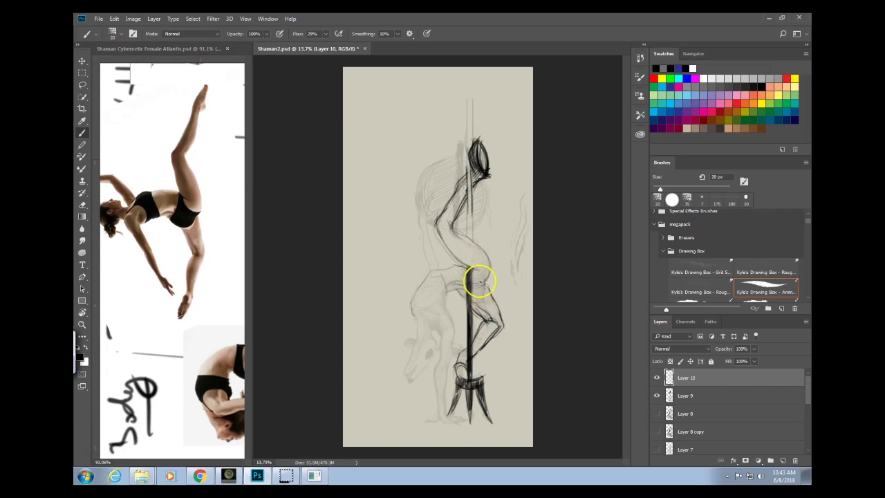
{"action": "left_click_drag", "start_coordinate": [474, 286], "coordinate": [475, 301]}
{"action": "left_click_drag", "start_coordinate": [491, 260], "coordinate": [473, 293]}
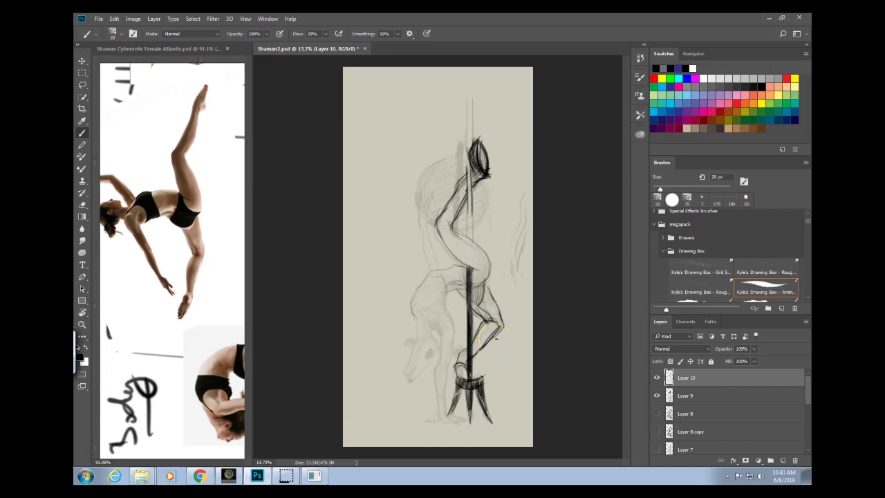
Darken and hatch the raised thigh and buttock, and outline the supporting arm and the animal head with black eye and nose.
{"action": "left_click_drag", "start_coordinate": [443, 216], "coordinate": [492, 261]}
{"action": "mouse_move", "coordinate": [451, 222]}
{"action": "left_mouse_down"}
{"action": "mouse_move", "coordinate": [468, 252]}
{"action": "mouse_move", "coordinate": [446, 241]}
{"action": "mouse_move", "coordinate": [460, 251]}
{"action": "mouse_move", "coordinate": [460, 236]}
{"action": "mouse_move", "coordinate": [489, 255]}
{"action": "mouse_move", "coordinate": [490, 292]}
{"action": "left_mouse_up"}
{"action": "mouse_move", "coordinate": [451, 248]}
{"action": "left_mouse_down"}
{"action": "mouse_move", "coordinate": [473, 291]}
{"action": "mouse_move", "coordinate": [457, 264]}
{"action": "mouse_move", "coordinate": [469, 253]}
{"action": "mouse_move", "coordinate": [483, 280]}
{"action": "mouse_move", "coordinate": [486, 272]}
{"action": "mouse_move", "coordinate": [486, 294]}
{"action": "mouse_move", "coordinate": [446, 291]}
{"action": "mouse_move", "coordinate": [447, 411]}
{"action": "mouse_move", "coordinate": [435, 407]}
{"action": "mouse_move", "coordinate": [465, 422]}
{"action": "mouse_move", "coordinate": [437, 412]}
{"action": "mouse_move", "coordinate": [437, 422]}
{"action": "mouse_move", "coordinate": [438, 336]}
{"action": "mouse_move", "coordinate": [439, 365]}
{"action": "mouse_move", "coordinate": [450, 350]}
{"action": "mouse_move", "coordinate": [447, 369]}
{"action": "mouse_move", "coordinate": [440, 334]}
{"action": "mouse_move", "coordinate": [412, 379]}
{"action": "left_mouse_up"}
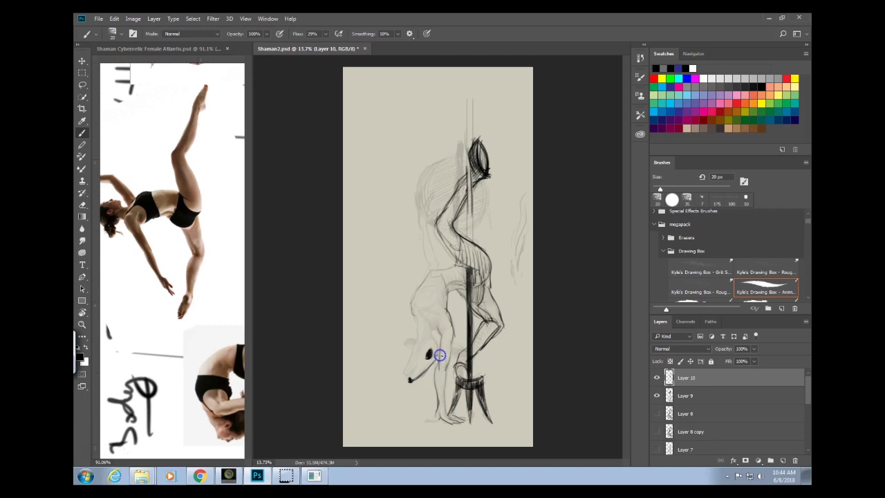
Draw the animal head's pointed ear reaching across the supporting arm to the pole and tidy its base.
{"action": "mouse_move", "coordinate": [449, 344]}
{"action": "left_mouse_down"}
{"action": "mouse_move", "coordinate": [475, 354]}
{"action": "mouse_move", "coordinate": [459, 355]}
{"action": "mouse_move", "coordinate": [463, 347]}
{"action": "mouse_move", "coordinate": [463, 354]}
{"action": "left_mouse_up"}
{"action": "key", "text": "e"}
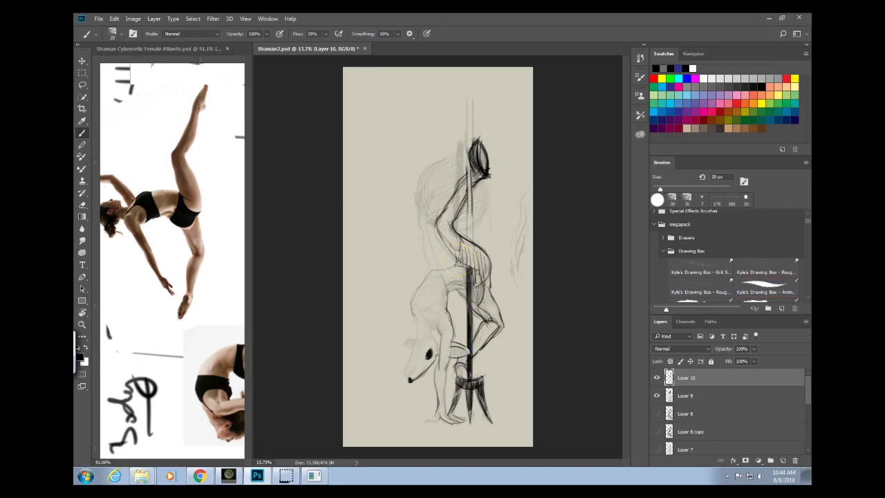
{"action": "left_click", "coordinate": [431, 356]}
{"action": "key", "text": "period"}
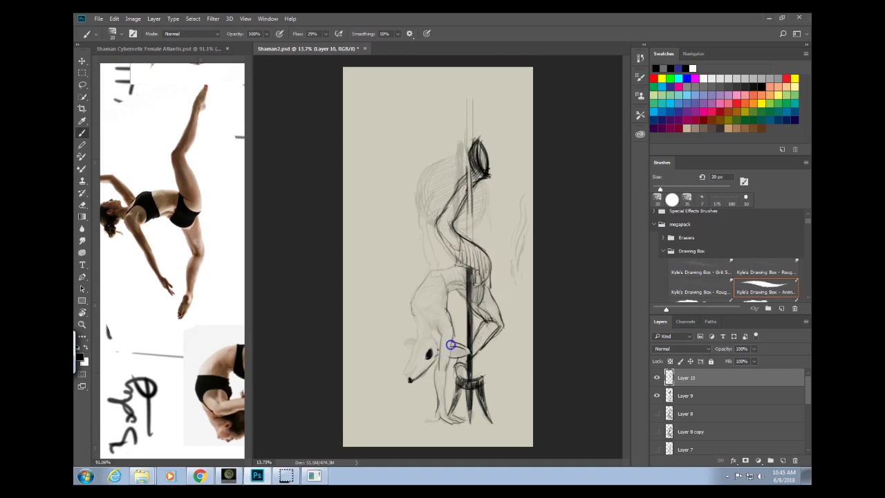
{"action": "left_click", "coordinate": [430, 397]}
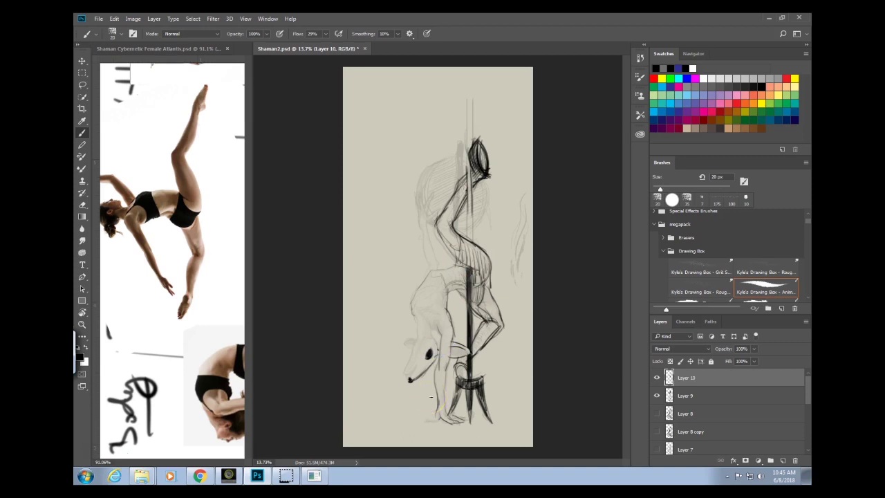
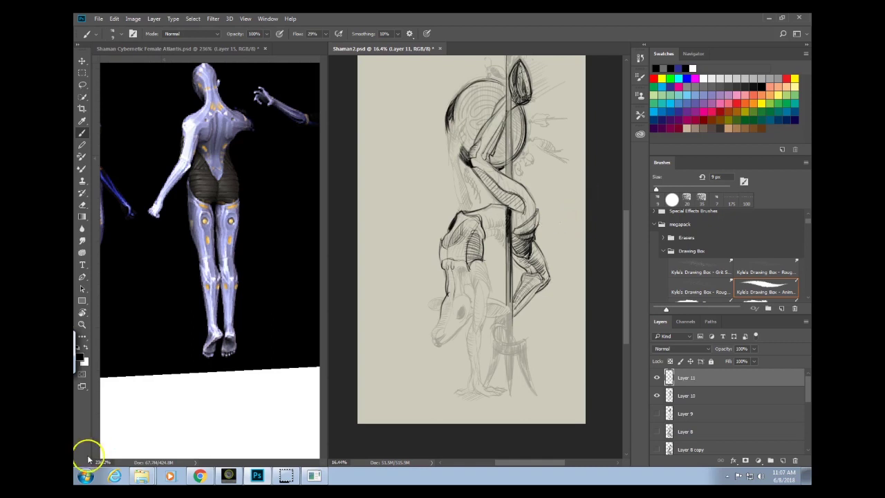
Hatch the arched waist beside the pole on Layer 11 and reinforce the raised calf's outline.
{"action": "mouse_move", "coordinate": [549, 267]}
{"action": "left_mouse_down"}
{"action": "mouse_move", "coordinate": [561, 257]}
{"action": "mouse_move", "coordinate": [580, 261]}
{"action": "mouse_move", "coordinate": [567, 279]}
{"action": "left_mouse_up"}
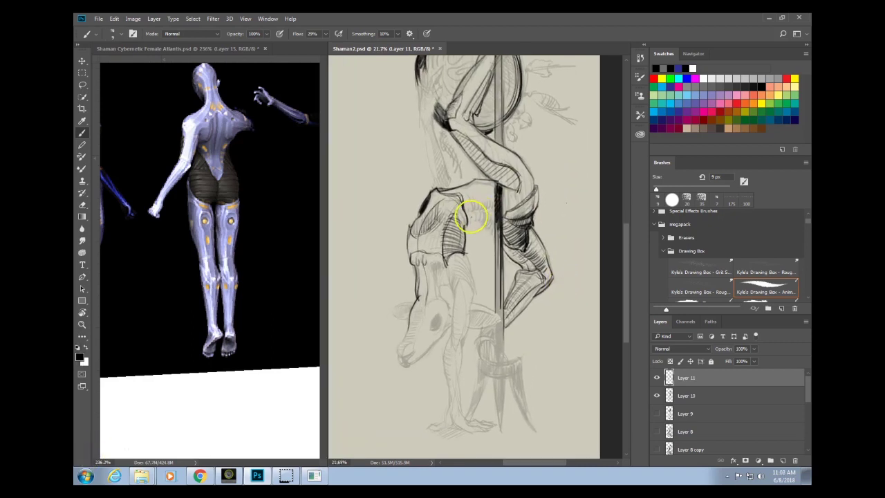
{"action": "mouse_move", "coordinate": [477, 211]}
{"action": "left_mouse_down"}
{"action": "mouse_move", "coordinate": [515, 183]}
{"action": "mouse_move", "coordinate": [489, 200]}
{"action": "mouse_move", "coordinate": [502, 168]}
{"action": "mouse_move", "coordinate": [479, 180]}
{"action": "mouse_move", "coordinate": [461, 207]}
{"action": "mouse_move", "coordinate": [455, 203]}
{"action": "mouse_move", "coordinate": [494, 195]}
{"action": "mouse_move", "coordinate": [471, 186]}
{"action": "mouse_move", "coordinate": [488, 199]}
{"action": "mouse_move", "coordinate": [466, 219]}
{"action": "mouse_move", "coordinate": [482, 207]}
{"action": "mouse_move", "coordinate": [505, 216]}
{"action": "mouse_move", "coordinate": [529, 173]}
{"action": "mouse_move", "coordinate": [484, 224]}
{"action": "mouse_move", "coordinate": [466, 229]}
{"action": "mouse_move", "coordinate": [497, 240]}
{"action": "mouse_move", "coordinate": [485, 221]}
{"action": "mouse_move", "coordinate": [524, 236]}
{"action": "mouse_move", "coordinate": [506, 243]}
{"action": "mouse_move", "coordinate": [492, 231]}
{"action": "mouse_move", "coordinate": [539, 180]}
{"action": "mouse_move", "coordinate": [530, 219]}
{"action": "mouse_move", "coordinate": [518, 224]}
{"action": "mouse_move", "coordinate": [527, 194]}
{"action": "mouse_move", "coordinate": [503, 260]}
{"action": "mouse_move", "coordinate": [486, 225]}
{"action": "mouse_move", "coordinate": [508, 161]}
{"action": "mouse_move", "coordinate": [469, 213]}
{"action": "left_mouse_up"}
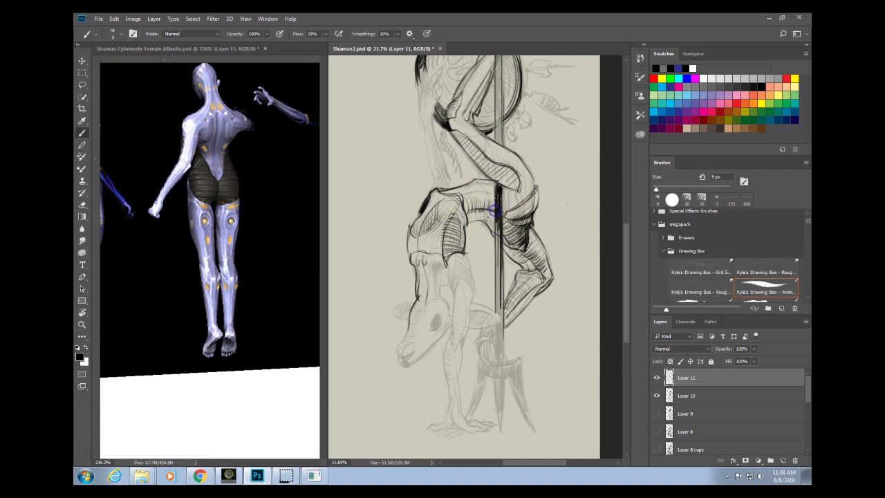
{"action": "mouse_move", "coordinate": [465, 218]}
{"action": "left_mouse_down"}
{"action": "mouse_move", "coordinate": [474, 178]}
{"action": "mouse_move", "coordinate": [458, 208]}
{"action": "mouse_move", "coordinate": [481, 192]}
{"action": "mouse_move", "coordinate": [463, 215]}
{"action": "mouse_move", "coordinate": [497, 199]}
{"action": "mouse_move", "coordinate": [493, 220]}
{"action": "left_mouse_up"}
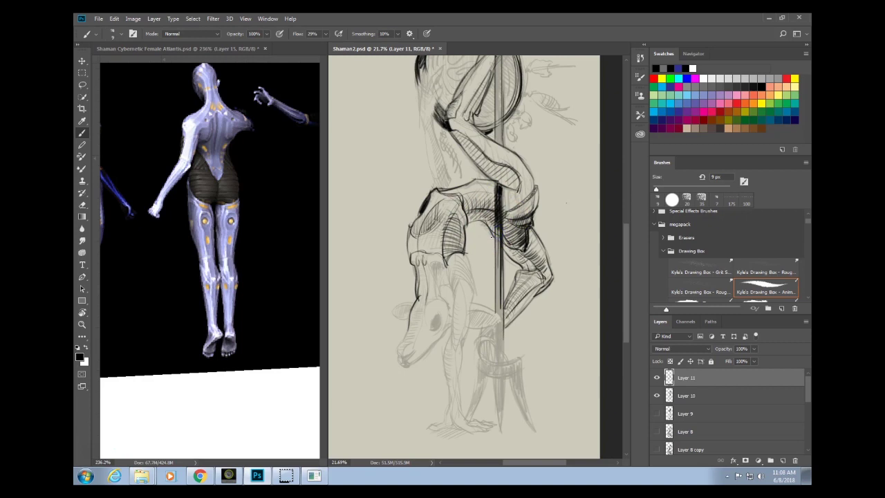
{"action": "left_click_drag", "start_coordinate": [542, 319], "coordinate": [560, 376]}
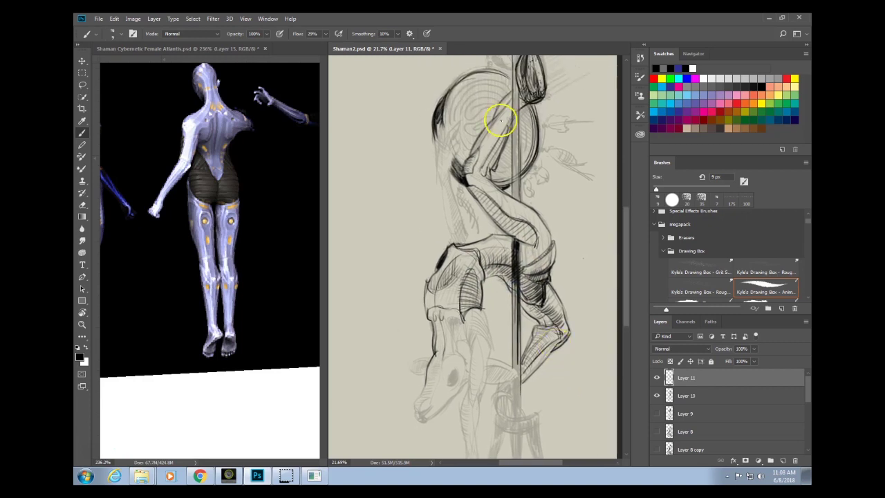
{"action": "mouse_move", "coordinate": [501, 121]}
{"action": "left_mouse_down"}
{"action": "mouse_move", "coordinate": [489, 94]}
{"action": "mouse_move", "coordinate": [518, 83]}
{"action": "mouse_move", "coordinate": [500, 108]}
{"action": "mouse_move", "coordinate": [523, 169]}
{"action": "mouse_move", "coordinate": [474, 175]}
{"action": "mouse_move", "coordinate": [496, 148]}
{"action": "mouse_move", "coordinate": [479, 169]}
{"action": "left_mouse_up"}
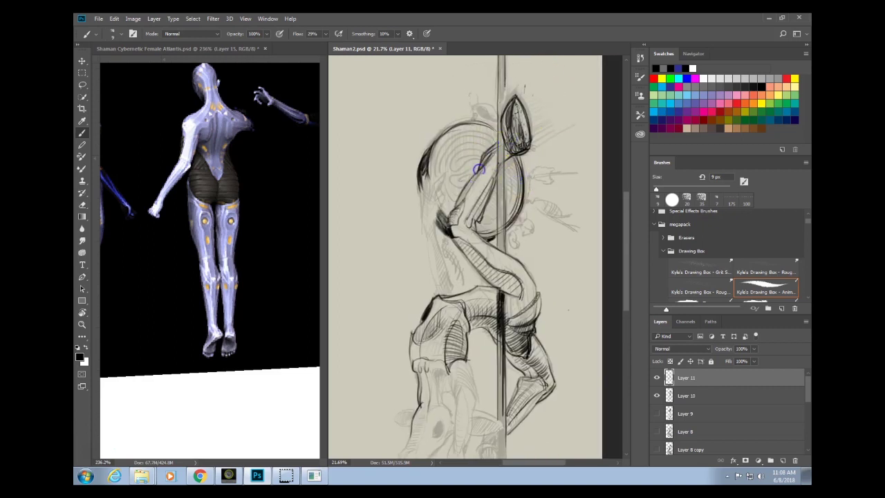
Outline both sides of the arm rising from the shoulder toward the large circular shape behind the legs.
{"action": "mouse_move", "coordinate": [466, 268]}
{"action": "left_mouse_down"}
{"action": "mouse_move", "coordinate": [488, 166]}
{"action": "mouse_move", "coordinate": [444, 211]}
{"action": "left_mouse_up"}
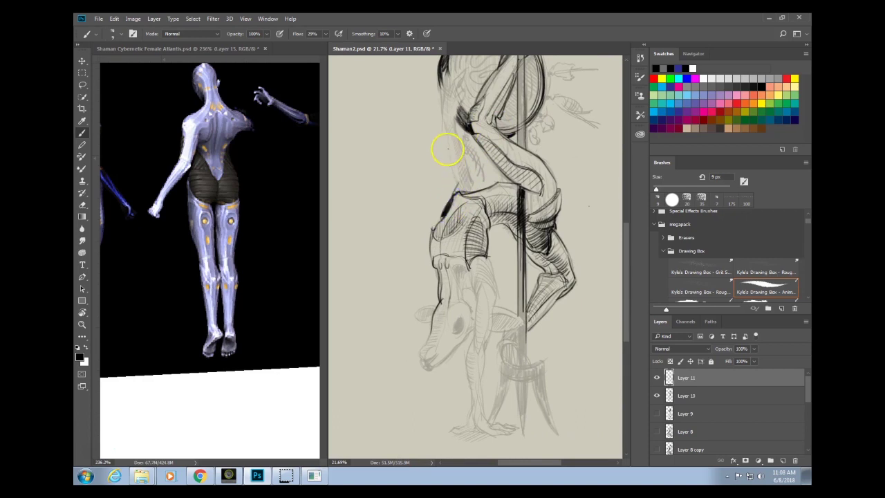
{"action": "left_click_drag", "start_coordinate": [442, 111], "coordinate": [446, 137]}
{"action": "mouse_move", "coordinate": [443, 123]}
{"action": "left_mouse_down"}
{"action": "mouse_move", "coordinate": [453, 182]}
{"action": "mouse_move", "coordinate": [461, 183]}
{"action": "left_mouse_up"}
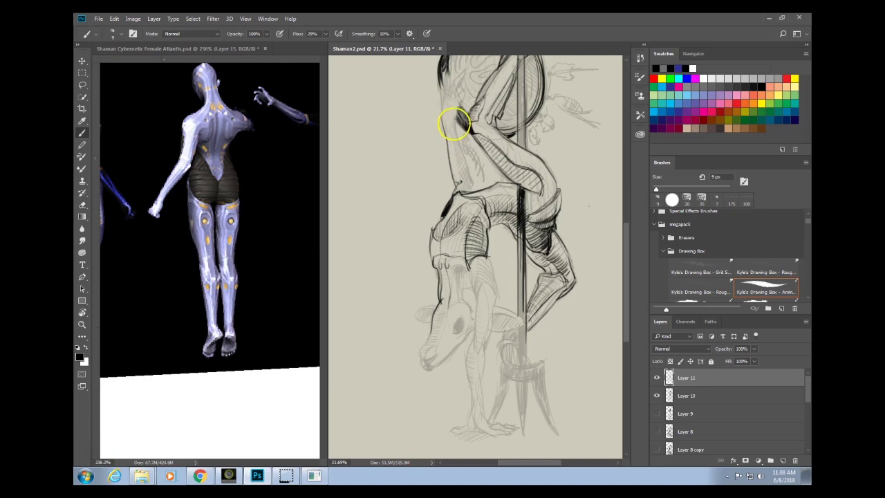
{"action": "left_click_drag", "start_coordinate": [452, 118], "coordinate": [456, 142]}
{"action": "left_click_drag", "start_coordinate": [452, 116], "coordinate": [460, 167]}
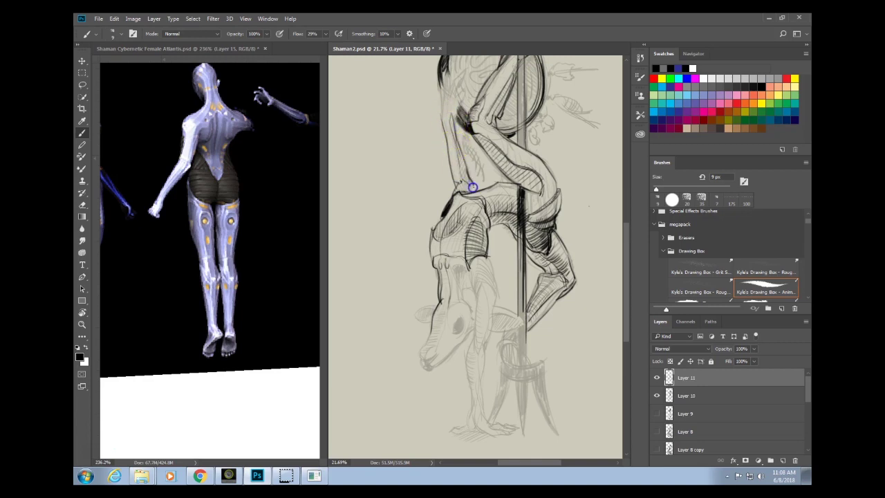
{"action": "left_click_drag", "start_coordinate": [444, 125], "coordinate": [447, 140]}
{"action": "mouse_move", "coordinate": [451, 97]}
{"action": "left_mouse_down"}
{"action": "mouse_move", "coordinate": [457, 127]}
{"action": "mouse_move", "coordinate": [461, 184]}
{"action": "left_mouse_up"}
{"action": "left_click_drag", "start_coordinate": [452, 119], "coordinate": [462, 186]}
{"action": "left_click_drag", "start_coordinate": [466, 143], "coordinate": [475, 197]}
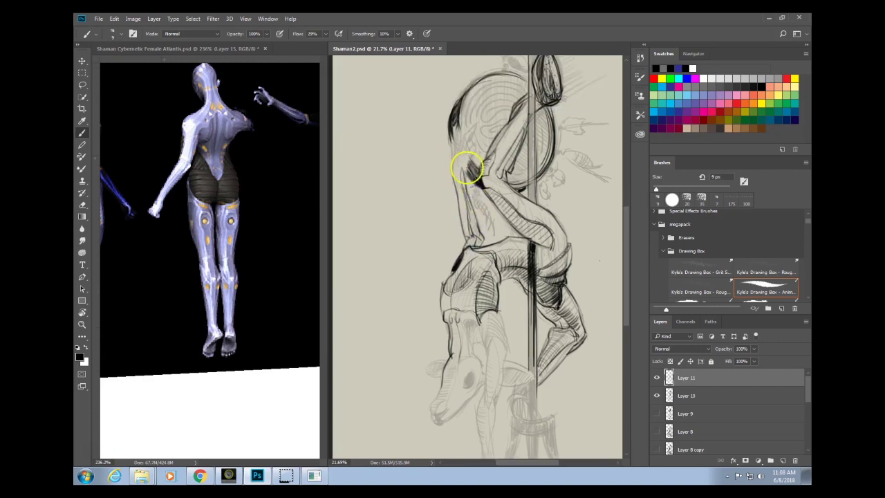
Draw the raised arm's wrist and the base of its hand beside the bent knee.
{"action": "left_click_drag", "start_coordinate": [495, 120], "coordinate": [543, 63]}
{"action": "left_click_drag", "start_coordinate": [459, 197], "coordinate": [464, 174]}
{"action": "mouse_move", "coordinate": [465, 173]}
{"action": "left_mouse_down"}
{"action": "mouse_move", "coordinate": [463, 180]}
{"action": "mouse_move", "coordinate": [475, 149]}
{"action": "left_mouse_up"}
{"action": "left_click_drag", "start_coordinate": [453, 178], "coordinate": [475, 150]}
{"action": "mouse_move", "coordinate": [462, 179]}
{"action": "left_mouse_down"}
{"action": "mouse_move", "coordinate": [454, 144]}
{"action": "mouse_move", "coordinate": [457, 169]}
{"action": "mouse_move", "coordinate": [454, 145]}
{"action": "mouse_move", "coordinate": [478, 113]}
{"action": "mouse_move", "coordinate": [471, 138]}
{"action": "mouse_move", "coordinate": [466, 140]}
{"action": "left_mouse_up"}
Enlarge the brush to 15 px and draw the raised hand's thumb and fingers over the circular shape's edge.
{"action": "key", "text": "bracketright"}
{"action": "key", "text": "bracketright"}
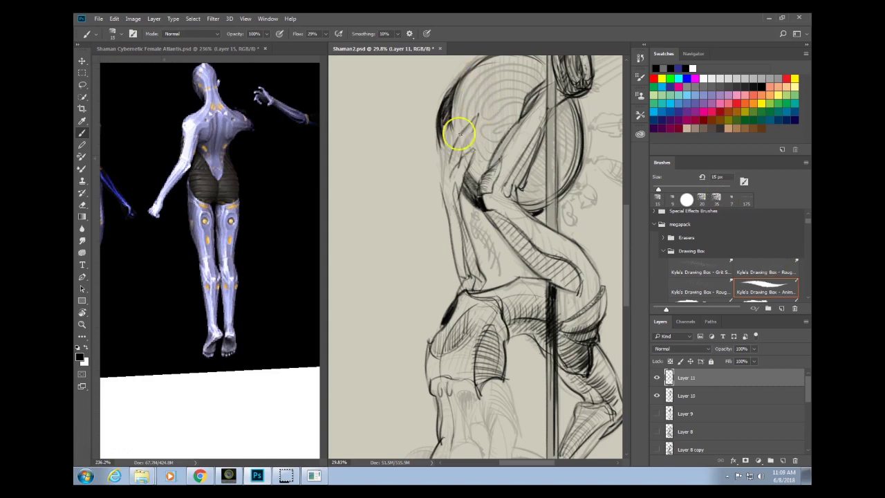
{"action": "mouse_move", "coordinate": [459, 135]}
{"action": "left_mouse_down"}
{"action": "mouse_move", "coordinate": [460, 154]}
{"action": "mouse_move", "coordinate": [475, 122]}
{"action": "mouse_move", "coordinate": [459, 163]}
{"action": "mouse_move", "coordinate": [471, 146]}
{"action": "left_mouse_up"}
{"action": "left_click_drag", "start_coordinate": [464, 103], "coordinate": [449, 157]}
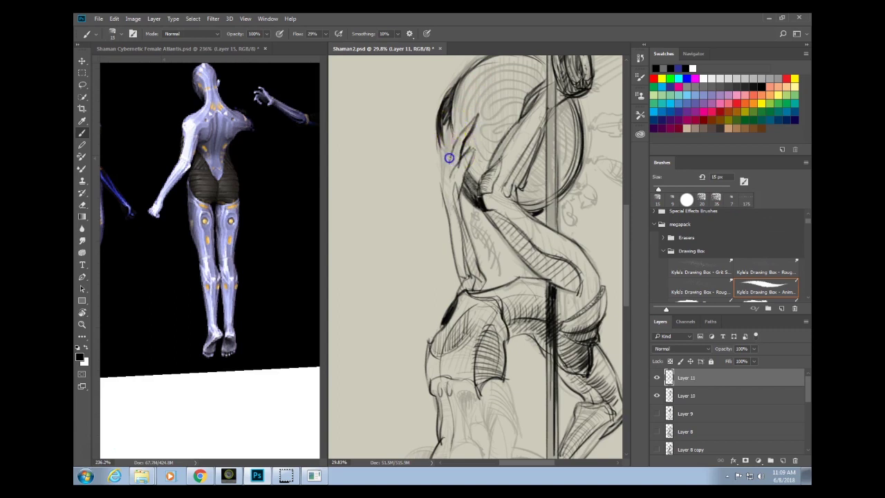
{"action": "mouse_move", "coordinate": [449, 120]}
{"action": "left_mouse_down"}
{"action": "mouse_move", "coordinate": [449, 150]}
{"action": "mouse_move", "coordinate": [453, 110]}
{"action": "mouse_move", "coordinate": [451, 152]}
{"action": "mouse_move", "coordinate": [433, 162]}
{"action": "mouse_move", "coordinate": [442, 193]}
{"action": "mouse_move", "coordinate": [443, 140]}
{"action": "left_mouse_up"}
{"action": "mouse_move", "coordinate": [443, 174]}
{"action": "left_mouse_down"}
{"action": "mouse_move", "coordinate": [438, 145]}
{"action": "mouse_move", "coordinate": [451, 121]}
{"action": "mouse_move", "coordinate": [449, 137]}
{"action": "left_mouse_up"}
{"action": "left_click_drag", "start_coordinate": [450, 98], "coordinate": [450, 140]}
{"action": "mouse_move", "coordinate": [453, 105]}
{"action": "left_mouse_down"}
{"action": "mouse_move", "coordinate": [449, 156]}
{"action": "mouse_move", "coordinate": [439, 138]}
{"action": "mouse_move", "coordinate": [447, 87]}
{"action": "left_mouse_up"}
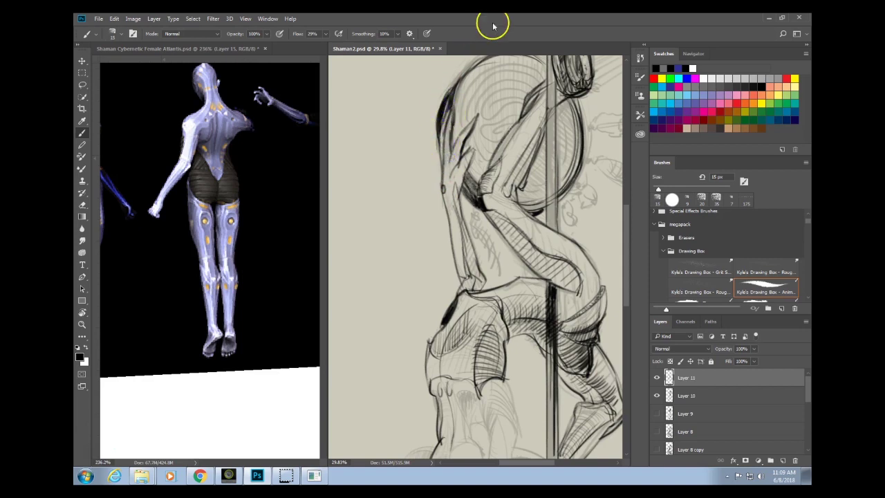
Outline the animal head's forehead and snout, refining the bridge with an 8 px brush.
{"action": "left_click_drag", "start_coordinate": [608, 304], "coordinate": [561, 336]}
{"action": "scroll", "coordinate": [491, 392], "scroll_direction": "up", "scroll_amount": 5}
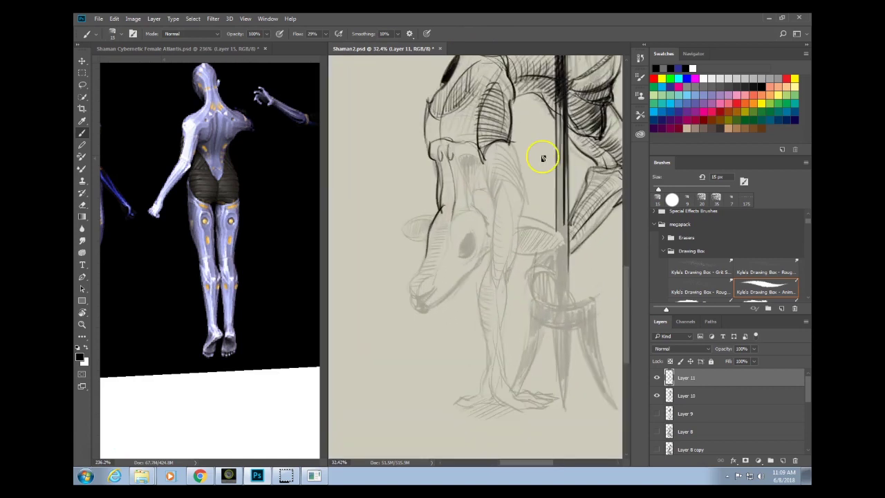
{"action": "left_click_drag", "start_coordinate": [441, 206], "coordinate": [418, 283]}
{"action": "mouse_move", "coordinate": [440, 236]}
{"action": "left_mouse_down"}
{"action": "mouse_move", "coordinate": [426, 286]}
{"action": "mouse_move", "coordinate": [442, 260]}
{"action": "mouse_move", "coordinate": [439, 241]}
{"action": "mouse_move", "coordinate": [431, 268]}
{"action": "mouse_move", "coordinate": [439, 233]}
{"action": "mouse_move", "coordinate": [407, 298]}
{"action": "left_mouse_up"}
{"action": "key", "text": "ctrl+z"}
{"action": "key", "text": "bracketleft"}
{"action": "key", "text": "bracketleft"}
{"action": "key", "text": "bracketleft"}
{"action": "left_click_drag", "start_coordinate": [420, 267], "coordinate": [416, 296]}
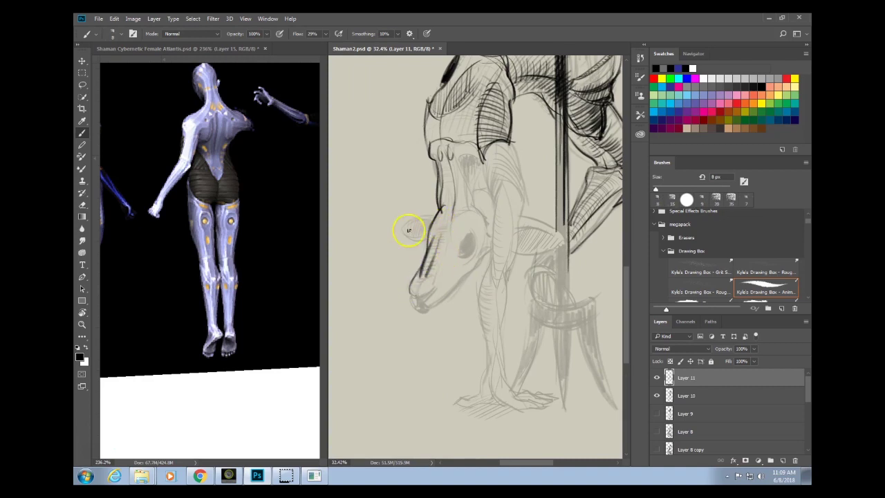
Bring the antlered deer photo into view in the reference document and ink the animal head's nose and eye black.
{"action": "left_click_drag", "start_coordinate": [414, 233], "coordinate": [348, 249]}
{"action": "left_click_drag", "start_coordinate": [270, 255], "coordinate": [269, 328]}
{"action": "left_click", "coordinate": [443, 271]}
{"action": "left_click_drag", "start_coordinate": [442, 271], "coordinate": [478, 223]}
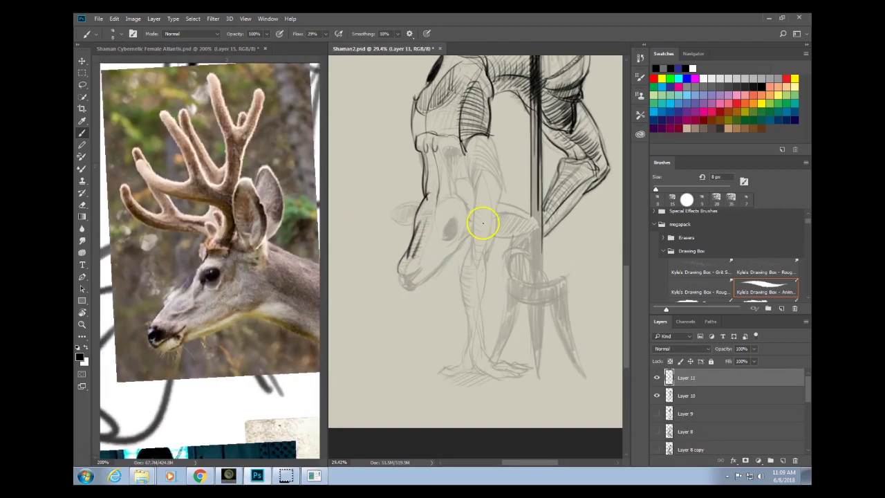
{"action": "mouse_move", "coordinate": [409, 280]}
{"action": "left_mouse_down"}
{"action": "mouse_move", "coordinate": [429, 271]}
{"action": "mouse_move", "coordinate": [446, 218]}
{"action": "mouse_move", "coordinate": [419, 283]}
{"action": "left_mouse_up"}
{"action": "mouse_move", "coordinate": [468, 227]}
{"action": "left_mouse_down"}
{"action": "mouse_move", "coordinate": [455, 245]}
{"action": "mouse_move", "coordinate": [450, 222]}
{"action": "mouse_move", "coordinate": [443, 240]}
{"action": "mouse_move", "coordinate": [447, 214]}
{"action": "mouse_move", "coordinate": [451, 230]}
{"action": "left_mouse_up"}
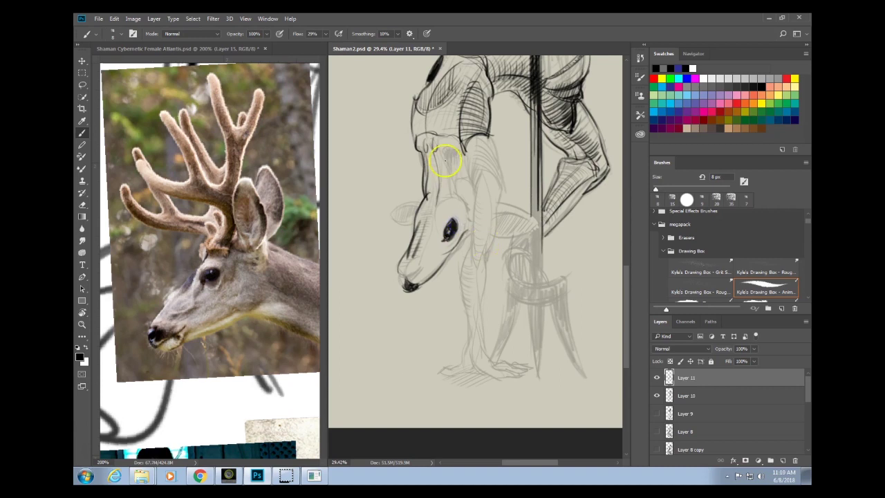
Hatch the bridge of the animal's snout and draw its cheek, whiskers and jawline.
{"action": "left_click_drag", "start_coordinate": [447, 196], "coordinate": [464, 199]}
{"action": "mouse_move", "coordinate": [434, 231]}
{"action": "left_mouse_down"}
{"action": "mouse_move", "coordinate": [432, 266]}
{"action": "mouse_move", "coordinate": [438, 258]}
{"action": "mouse_move", "coordinate": [408, 277]}
{"action": "left_mouse_up"}
{"action": "mouse_move", "coordinate": [415, 243]}
{"action": "left_mouse_down"}
{"action": "mouse_move", "coordinate": [404, 270]}
{"action": "mouse_move", "coordinate": [401, 251]}
{"action": "mouse_move", "coordinate": [420, 251]}
{"action": "mouse_move", "coordinate": [427, 237]}
{"action": "left_mouse_up"}
{"action": "mouse_move", "coordinate": [416, 230]}
{"action": "left_mouse_down"}
{"action": "mouse_move", "coordinate": [427, 231]}
{"action": "mouse_move", "coordinate": [436, 207]}
{"action": "left_mouse_up"}
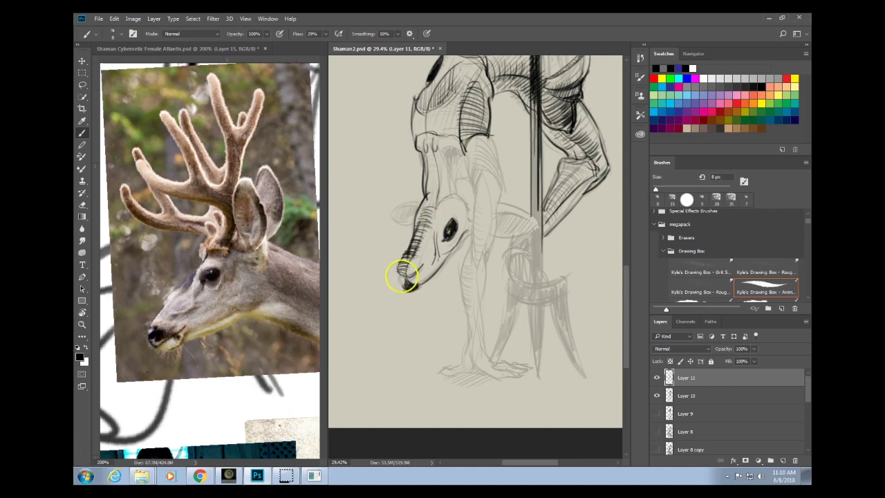
{"action": "mouse_move", "coordinate": [400, 277]}
{"action": "left_mouse_down"}
{"action": "mouse_move", "coordinate": [405, 287]}
{"action": "mouse_move", "coordinate": [429, 288]}
{"action": "mouse_move", "coordinate": [396, 288]}
{"action": "left_mouse_up"}
{"action": "left_click_drag", "start_coordinate": [442, 268], "coordinate": [466, 232]}
Draw both of the animal's ears with dark shaded interiors, redoing the outline of the one nearest the pole.
{"action": "mouse_move", "coordinate": [418, 211]}
{"action": "left_mouse_down"}
{"action": "mouse_move", "coordinate": [397, 211]}
{"action": "mouse_move", "coordinate": [416, 232]}
{"action": "mouse_move", "coordinate": [422, 203]}
{"action": "left_mouse_up"}
{"action": "left_click_drag", "start_coordinate": [397, 211], "coordinate": [401, 209]}
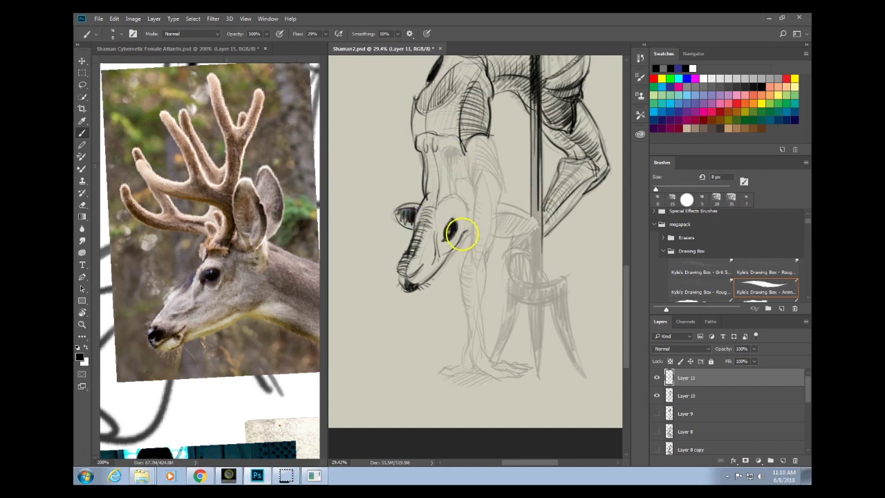
{"action": "left_click_drag", "start_coordinate": [495, 233], "coordinate": [524, 235]}
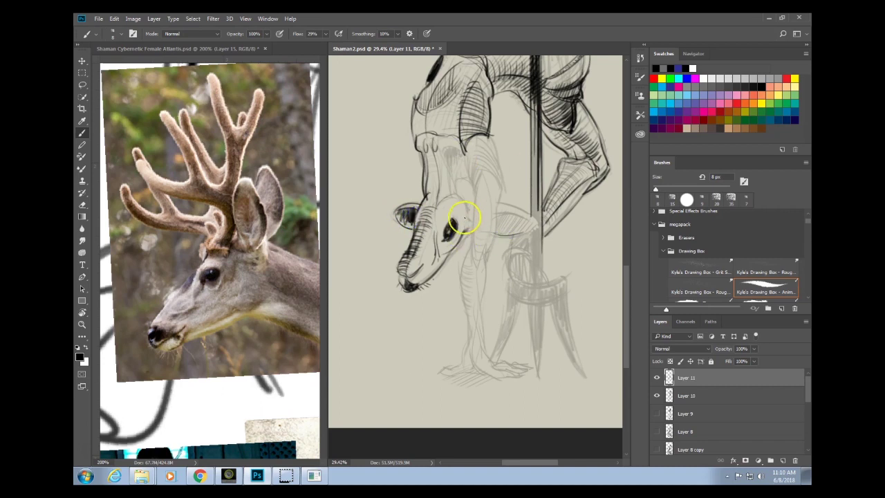
{"action": "mouse_move", "coordinate": [467, 210]}
{"action": "left_mouse_down"}
{"action": "mouse_move", "coordinate": [475, 219]}
{"action": "mouse_move", "coordinate": [521, 217]}
{"action": "mouse_move", "coordinate": [514, 214]}
{"action": "mouse_move", "coordinate": [501, 237]}
{"action": "mouse_move", "coordinate": [530, 227]}
{"action": "left_mouse_up"}
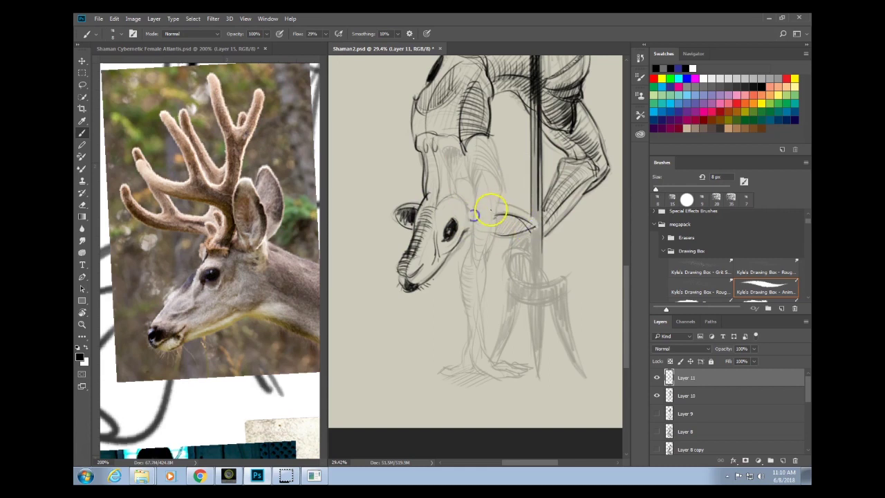
{"action": "key", "text": "ctrl+z"}
{"action": "mouse_move", "coordinate": [493, 208]}
{"action": "left_mouse_down"}
{"action": "mouse_move", "coordinate": [536, 224]}
{"action": "mouse_move", "coordinate": [497, 220]}
{"action": "left_mouse_up"}
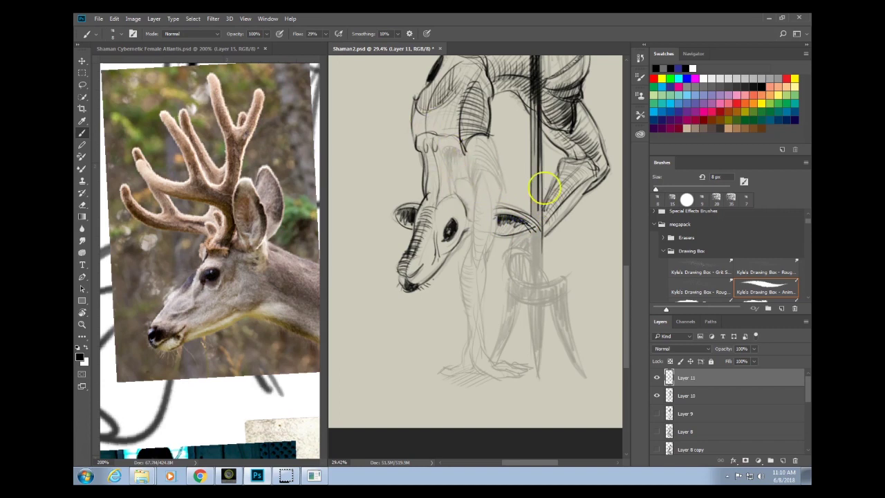
Draw the neck lines between the animal head and chest and shade the hollow below the collar.
{"action": "scroll", "coordinate": [524, 306], "scroll_direction": "up", "scroll_amount": 4}
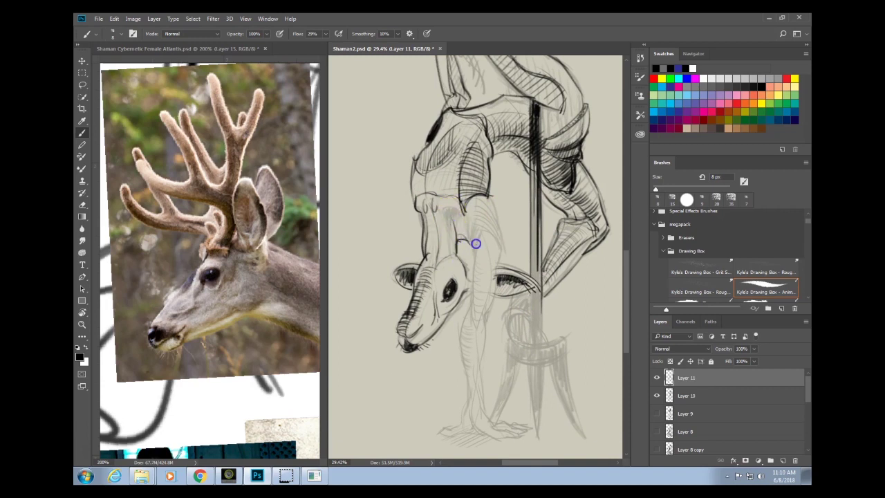
{"action": "left_click_drag", "start_coordinate": [460, 239], "coordinate": [473, 252]}
{"action": "mouse_move", "coordinate": [444, 209]}
{"action": "left_mouse_down"}
{"action": "mouse_move", "coordinate": [451, 246]}
{"action": "mouse_move", "coordinate": [435, 205]}
{"action": "left_mouse_up"}
{"action": "left_click", "coordinate": [445, 213]}
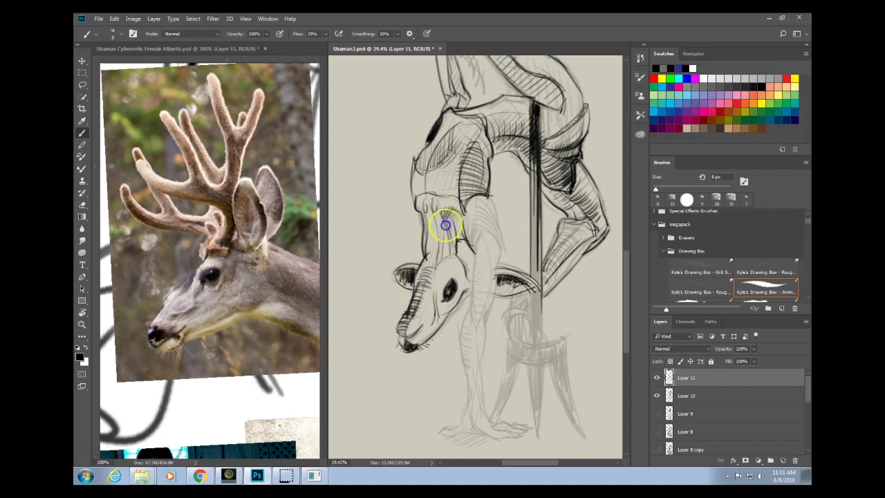
{"action": "left_click_drag", "start_coordinate": [526, 242], "coordinate": [478, 267]}
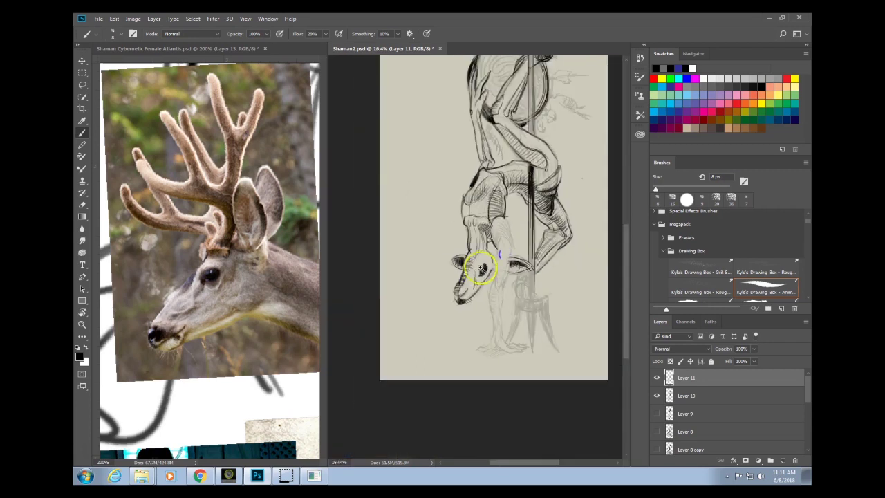
{"action": "left_click_drag", "start_coordinate": [576, 305], "coordinate": [561, 357]}
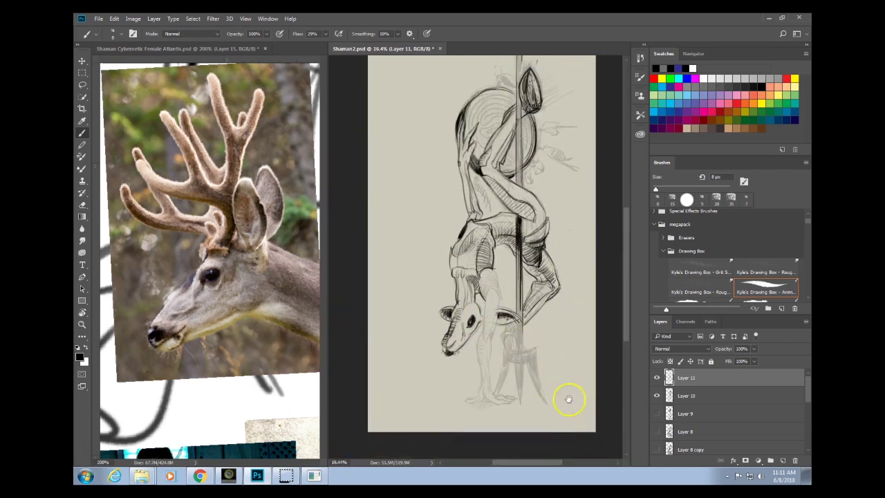
Ink the outline of the supporting upper arm beside the deer head and shade its shoulder and inner edge.
{"action": "scroll", "coordinate": [483, 249], "scroll_direction": "up", "scroll_amount": 3}
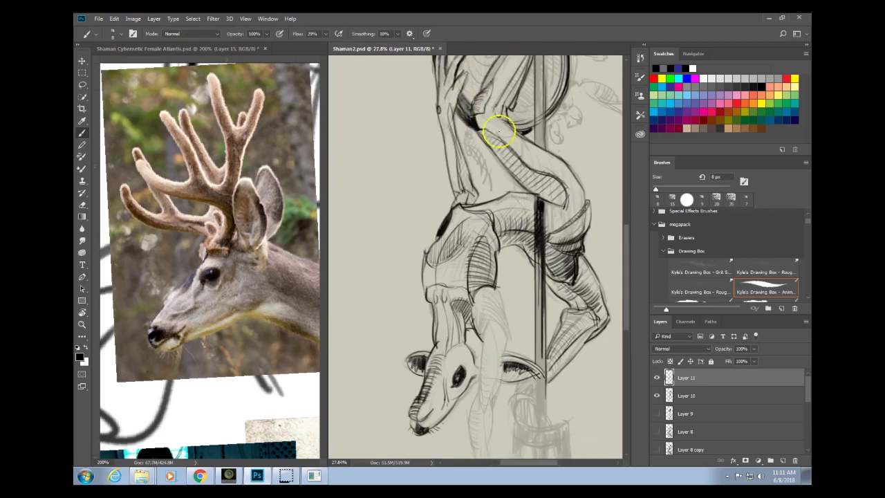
{"action": "scroll", "coordinate": [518, 249], "scroll_direction": "down", "scroll_amount": 3}
{"action": "left_click_drag", "start_coordinate": [563, 316], "coordinate": [533, 334]}
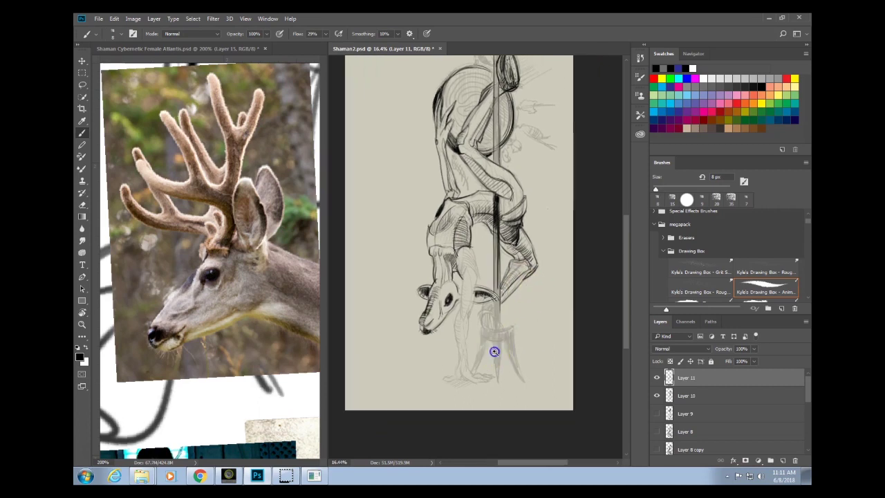
{"action": "scroll", "coordinate": [474, 254], "scroll_direction": "up", "scroll_amount": 3}
{"action": "mouse_move", "coordinate": [471, 205]}
{"action": "left_mouse_down"}
{"action": "mouse_move", "coordinate": [466, 247]}
{"action": "mouse_move", "coordinate": [479, 291]}
{"action": "mouse_move", "coordinate": [477, 283]}
{"action": "mouse_move", "coordinate": [472, 314]}
{"action": "mouse_move", "coordinate": [468, 286]}
{"action": "mouse_move", "coordinate": [461, 363]}
{"action": "left_mouse_up"}
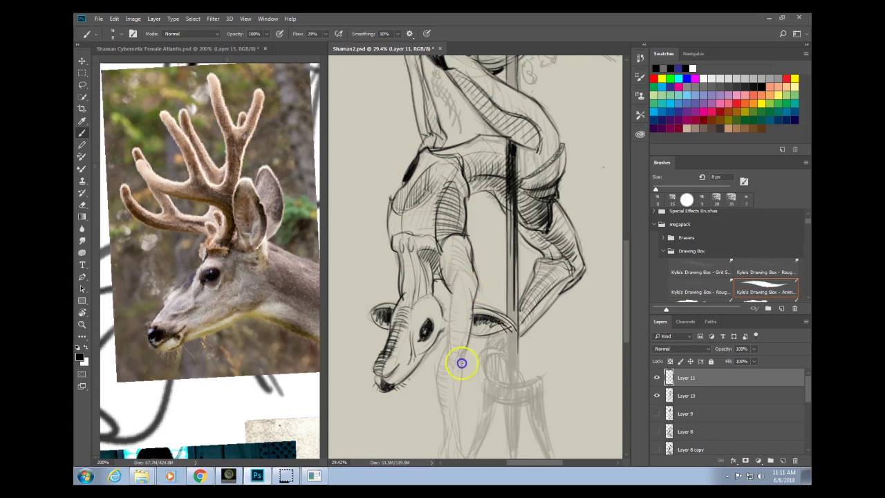
{"action": "mouse_move", "coordinate": [454, 283]}
{"action": "left_mouse_down"}
{"action": "mouse_move", "coordinate": [447, 356]}
{"action": "mouse_move", "coordinate": [457, 238]}
{"action": "mouse_move", "coordinate": [448, 300]}
{"action": "mouse_move", "coordinate": [462, 269]}
{"action": "mouse_move", "coordinate": [450, 296]}
{"action": "left_mouse_up"}
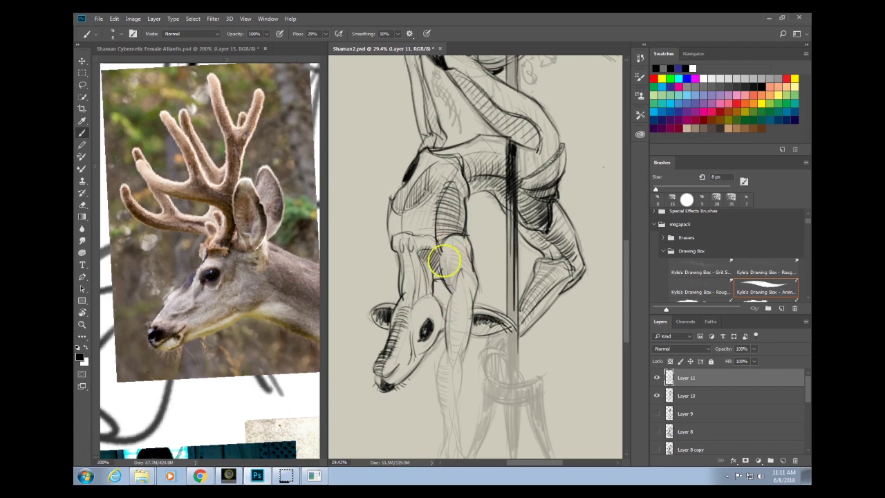
{"action": "left_click_drag", "start_coordinate": [444, 260], "coordinate": [455, 286]}
{"action": "left_click_drag", "start_coordinate": [457, 238], "coordinate": [462, 235]}
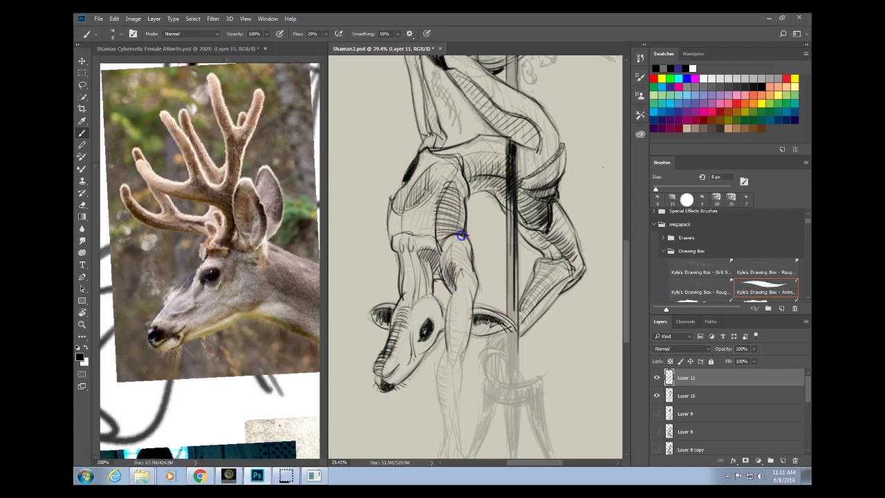
Draw both contours of the supporting forearm from the elbow down to the wrist, with a dark accent at the elbow.
{"action": "left_click_drag", "start_coordinate": [520, 275], "coordinate": [496, 278]}
{"action": "left_click_drag", "start_coordinate": [497, 374], "coordinate": [503, 321]}
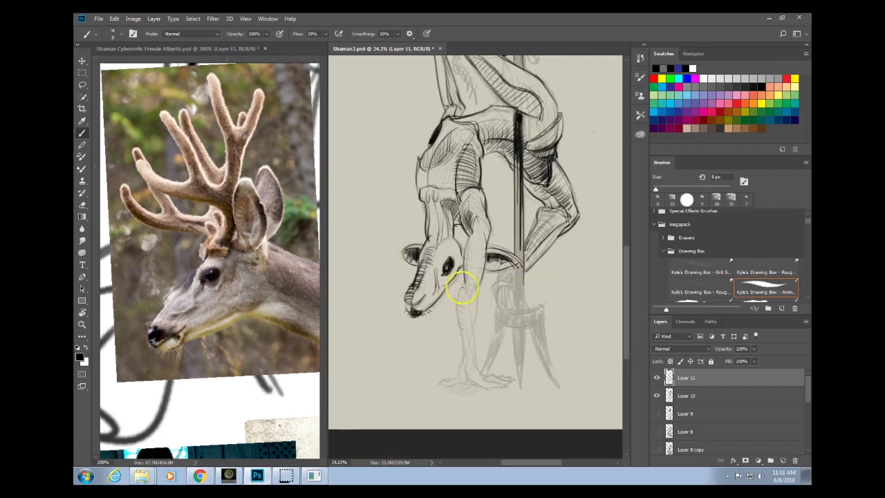
{"action": "left_click_drag", "start_coordinate": [462, 262], "coordinate": [458, 325]}
{"action": "left_click_drag", "start_coordinate": [460, 294], "coordinate": [461, 334]}
{"action": "left_click_drag", "start_coordinate": [463, 275], "coordinate": [450, 267]}
{"action": "left_click_drag", "start_coordinate": [464, 298], "coordinate": [466, 377]}
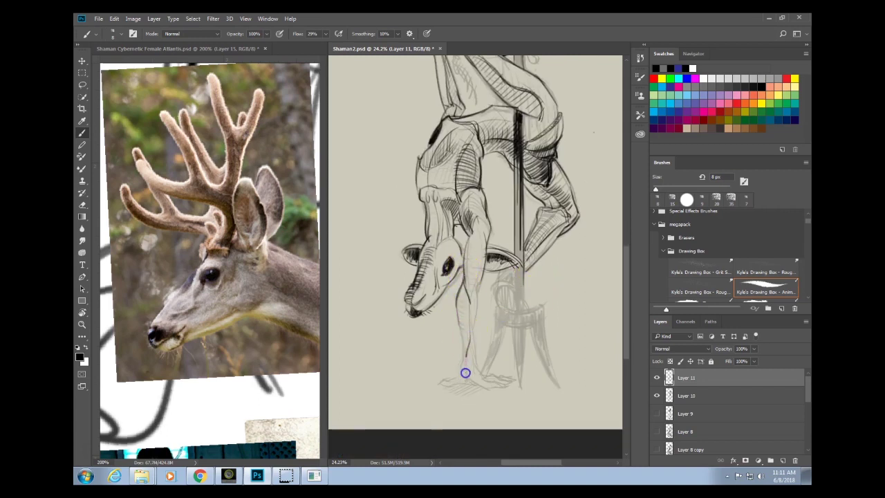
{"action": "left_click_drag", "start_coordinate": [458, 293], "coordinate": [466, 374]}
{"action": "left_click_drag", "start_coordinate": [467, 292], "coordinate": [470, 346]}
{"action": "mouse_move", "coordinate": [464, 276]}
{"action": "left_mouse_down"}
{"action": "mouse_move", "coordinate": [473, 326]}
{"action": "mouse_move", "coordinate": [467, 295]}
{"action": "mouse_move", "coordinate": [466, 371]}
{"action": "left_mouse_up"}
{"action": "left_click_drag", "start_coordinate": [473, 247], "coordinate": [476, 284]}
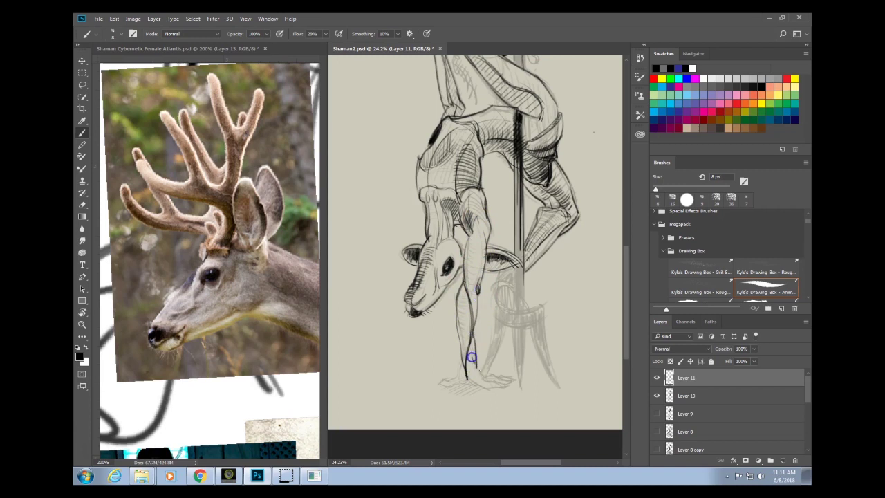
Ink the hand planted on the ground with spread fingers, and touch up the shading on the upper arm.
{"action": "mouse_move", "coordinate": [472, 357]}
{"action": "left_mouse_down"}
{"action": "mouse_move", "coordinate": [481, 374]}
{"action": "mouse_move", "coordinate": [456, 377]}
{"action": "left_mouse_up"}
{"action": "mouse_move", "coordinate": [474, 381]}
{"action": "left_mouse_down"}
{"action": "mouse_move", "coordinate": [460, 375]}
{"action": "mouse_move", "coordinate": [475, 372]}
{"action": "mouse_move", "coordinate": [475, 381]}
{"action": "mouse_move", "coordinate": [471, 356]}
{"action": "mouse_move", "coordinate": [503, 386]}
{"action": "mouse_move", "coordinate": [486, 387]}
{"action": "mouse_move", "coordinate": [504, 388]}
{"action": "mouse_move", "coordinate": [501, 379]}
{"action": "left_mouse_up"}
{"action": "scroll", "coordinate": [532, 367], "scroll_direction": "down", "scroll_amount": 5}
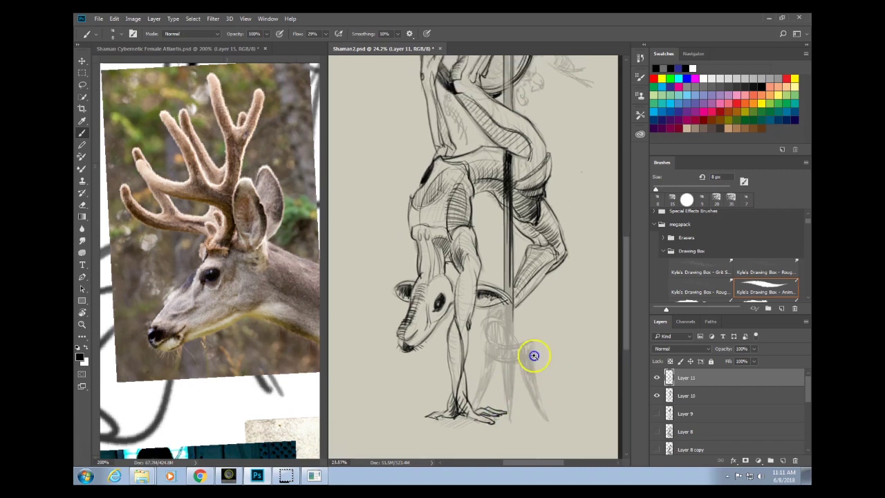
{"action": "scroll", "coordinate": [488, 349], "scroll_direction": "up", "scroll_amount": 4}
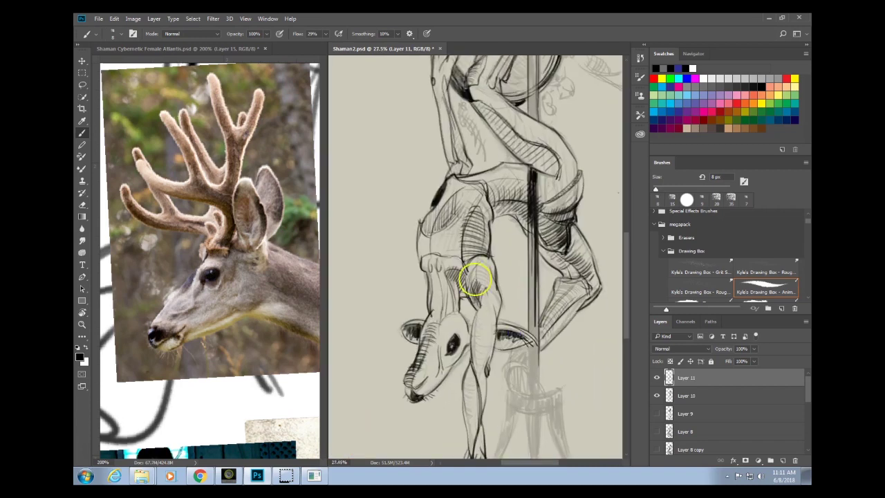
{"action": "left_click_drag", "start_coordinate": [476, 307], "coordinate": [473, 325]}
{"action": "scroll", "coordinate": [530, 356], "scroll_direction": "down", "scroll_amount": 3}
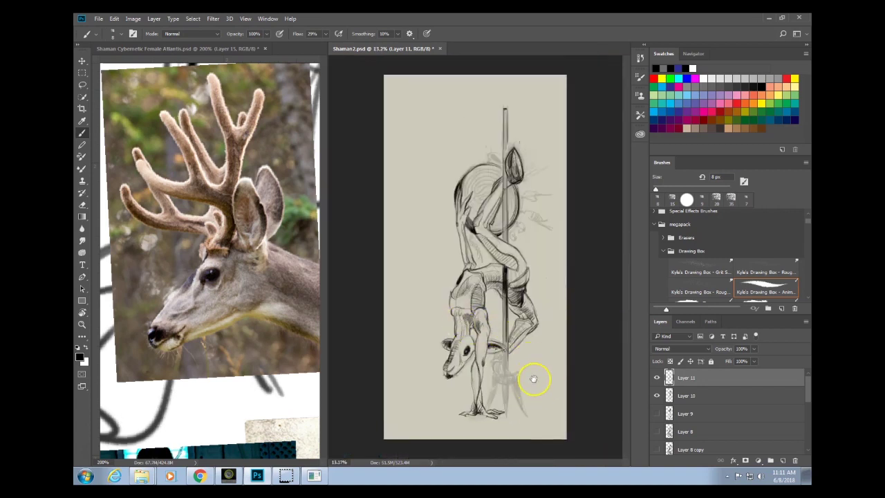
Reinforce the upper rim of the round drum and darken the accents around the bent knee and raised foot.
{"action": "scroll", "coordinate": [509, 118], "scroll_direction": "up", "scroll_amount": 2}
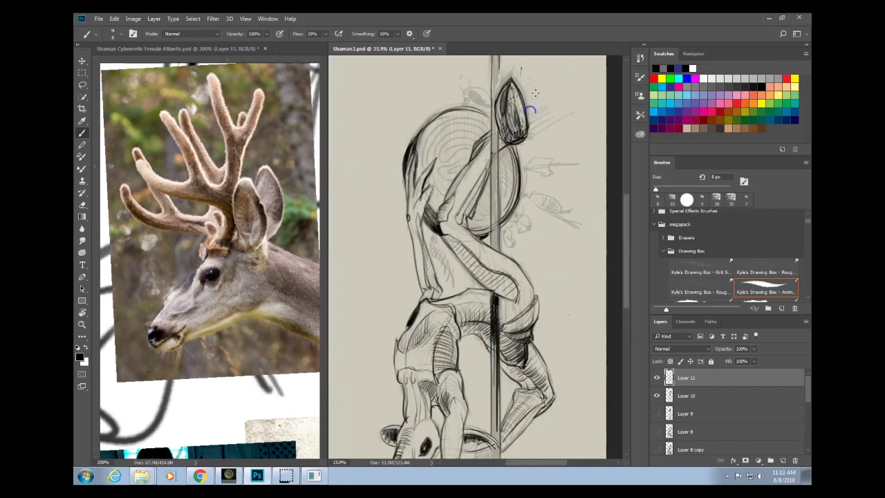
{"action": "mouse_move", "coordinate": [409, 148]}
{"action": "left_mouse_down"}
{"action": "mouse_move", "coordinate": [403, 171]}
{"action": "mouse_move", "coordinate": [430, 117]}
{"action": "mouse_move", "coordinate": [416, 134]}
{"action": "mouse_move", "coordinate": [453, 104]}
{"action": "mouse_move", "coordinate": [484, 111]}
{"action": "mouse_move", "coordinate": [443, 113]}
{"action": "mouse_move", "coordinate": [484, 111]}
{"action": "left_mouse_up"}
{"action": "mouse_move", "coordinate": [419, 130]}
{"action": "left_mouse_down"}
{"action": "mouse_move", "coordinate": [450, 106]}
{"action": "mouse_move", "coordinate": [484, 110]}
{"action": "left_mouse_up"}
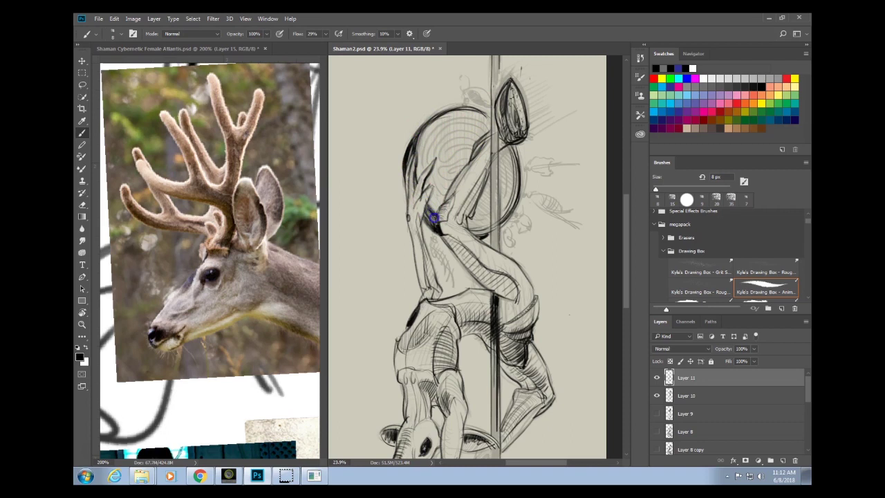
{"action": "left_click_drag", "start_coordinate": [480, 235], "coordinate": [486, 237]}
{"action": "left_click_drag", "start_coordinate": [530, 194], "coordinate": [517, 194]}
{"action": "scroll", "coordinate": [517, 193], "scroll_direction": "down", "scroll_amount": 2}
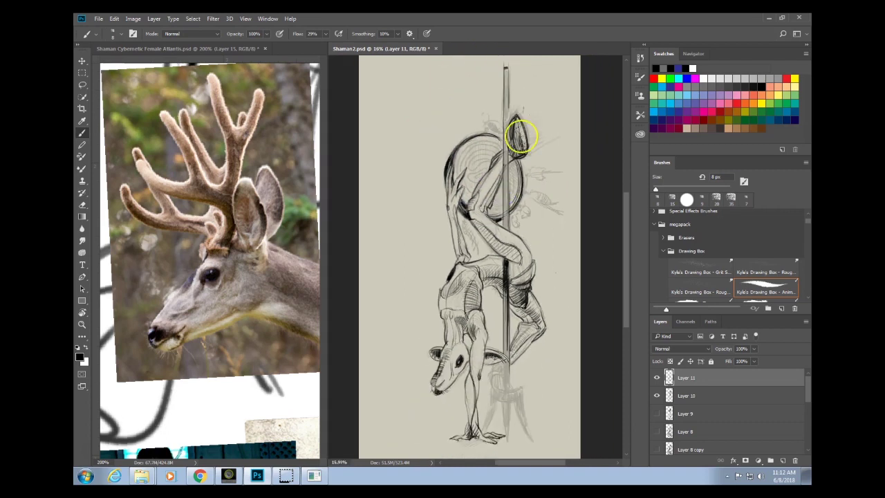
{"action": "left_click_drag", "start_coordinate": [508, 123], "coordinate": [508, 110]}
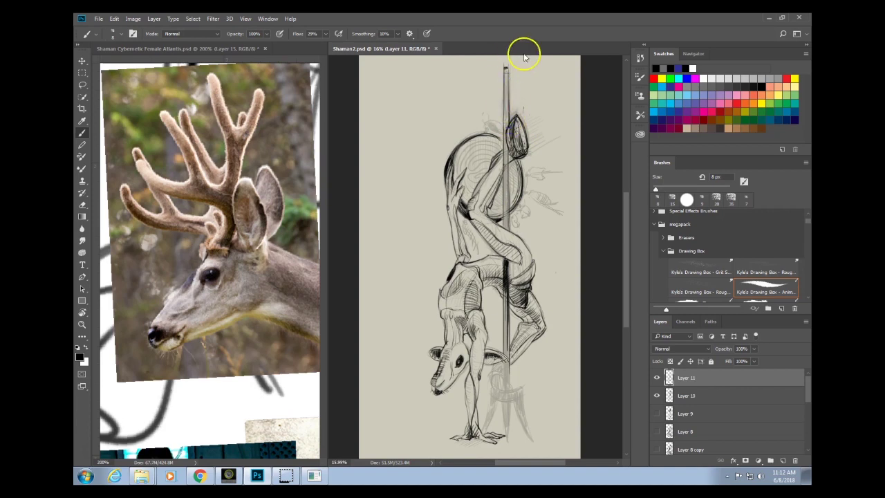
Extend the lower pole past the deer's ear down to the base and fill it with diagonal hatching.
{"action": "mouse_move", "coordinate": [525, 355]}
{"action": "left_mouse_down"}
{"action": "mouse_move", "coordinate": [533, 238]}
{"action": "mouse_move", "coordinate": [572, 195]}
{"action": "left_mouse_up"}
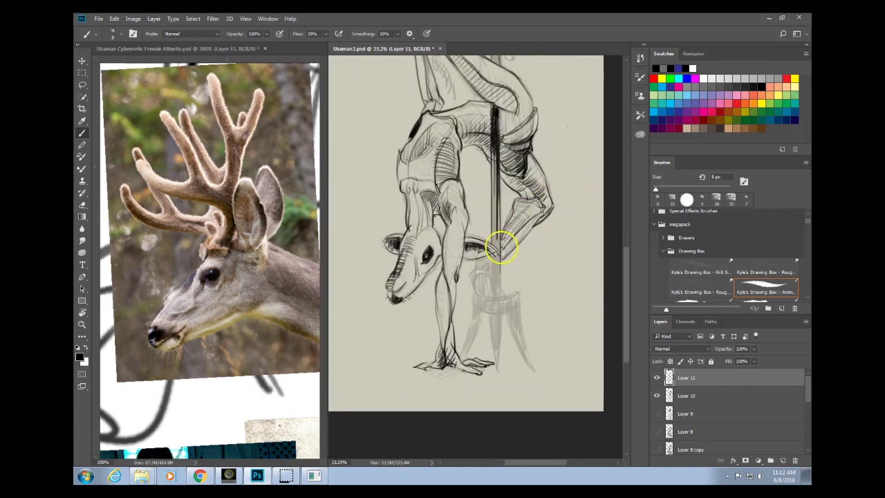
{"action": "left_click_drag", "start_coordinate": [501, 236], "coordinate": [475, 273]}
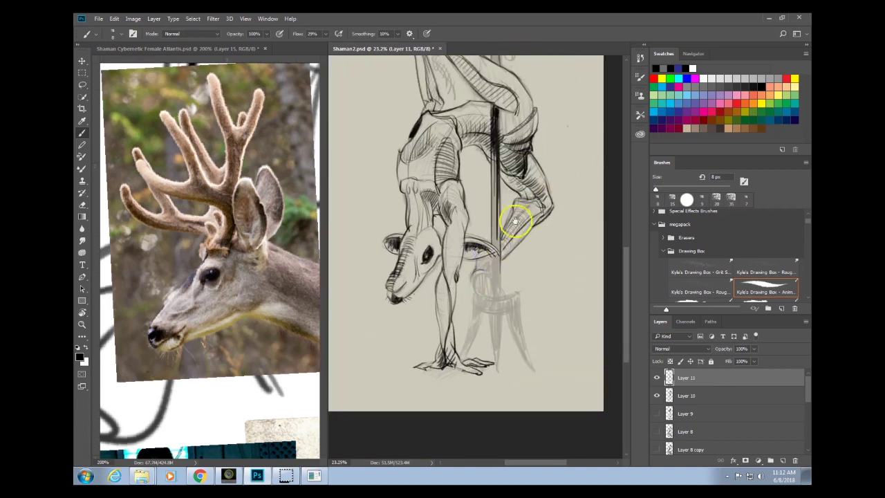
{"action": "left_click_drag", "start_coordinate": [520, 217], "coordinate": [497, 256]}
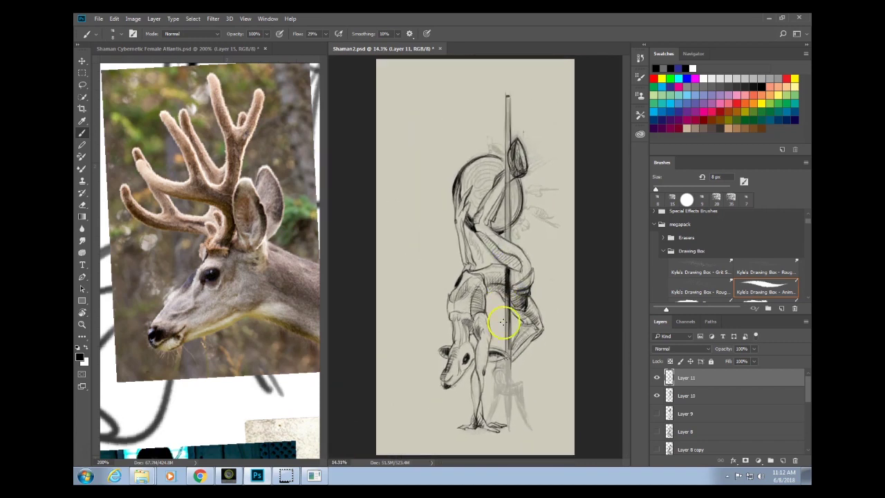
{"action": "scroll", "coordinate": [509, 361], "scroll_direction": "up", "scroll_amount": 3}
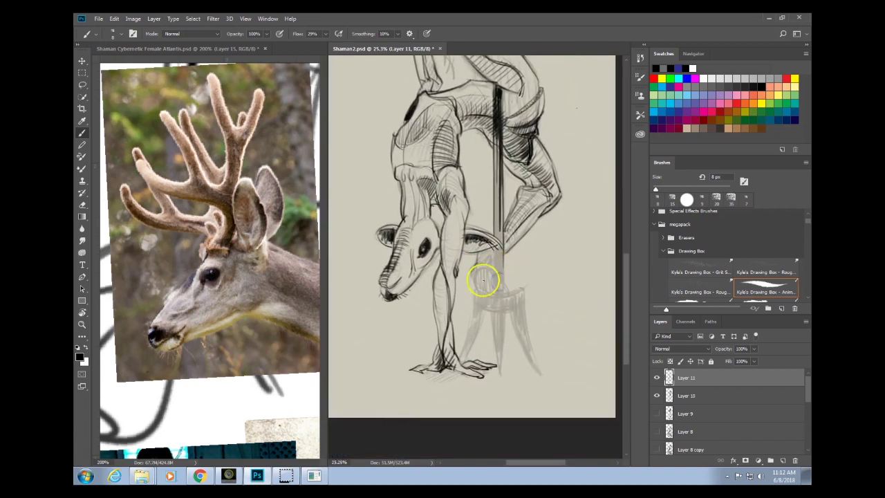
{"action": "mouse_move", "coordinate": [494, 256]}
{"action": "left_mouse_down"}
{"action": "mouse_move", "coordinate": [494, 296]}
{"action": "mouse_move", "coordinate": [502, 250]}
{"action": "mouse_move", "coordinate": [502, 288]}
{"action": "mouse_move", "coordinate": [495, 191]}
{"action": "left_mouse_up"}
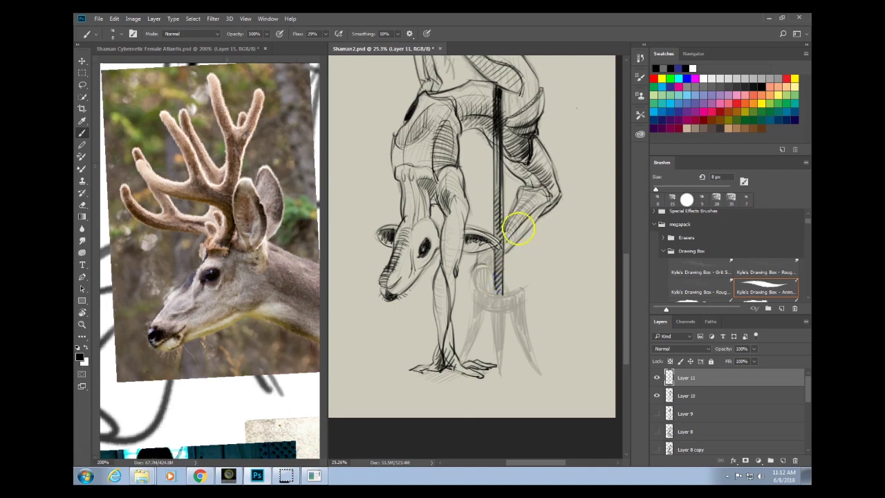
Outline the flared base under the pole with its curved top edge, pointed legs and a ground line.
{"action": "mouse_move", "coordinate": [496, 295]}
{"action": "left_mouse_down"}
{"action": "mouse_move", "coordinate": [523, 284]}
{"action": "mouse_move", "coordinate": [477, 290]}
{"action": "mouse_move", "coordinate": [470, 332]}
{"action": "left_mouse_up"}
{"action": "left_click_drag", "start_coordinate": [470, 291], "coordinate": [464, 358]}
{"action": "left_click_drag", "start_coordinate": [522, 287], "coordinate": [544, 368]}
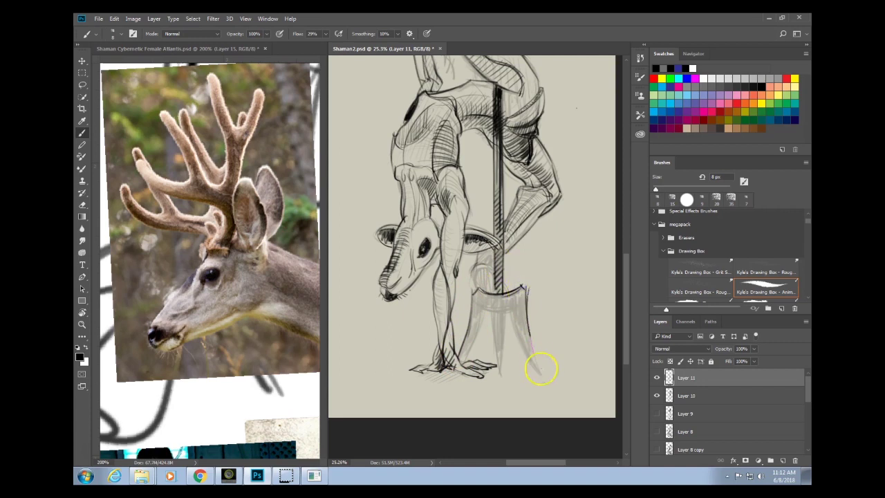
{"action": "left_click_drag", "start_coordinate": [483, 376], "coordinate": [553, 379]}
{"action": "mouse_move", "coordinate": [486, 302]}
{"action": "left_mouse_down"}
{"action": "mouse_move", "coordinate": [459, 368]}
{"action": "mouse_move", "coordinate": [479, 307]}
{"action": "mouse_move", "coordinate": [497, 311]}
{"action": "mouse_move", "coordinate": [499, 380]}
{"action": "mouse_move", "coordinate": [502, 325]}
{"action": "mouse_move", "coordinate": [500, 377]}
{"action": "left_mouse_up"}
{"action": "left_click_drag", "start_coordinate": [506, 318], "coordinate": [498, 374]}
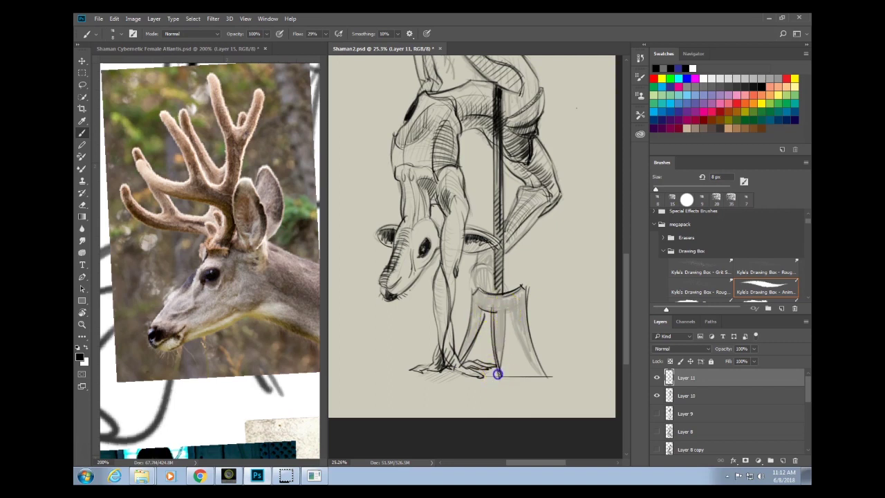
{"action": "left_click_drag", "start_coordinate": [517, 308], "coordinate": [548, 380]}
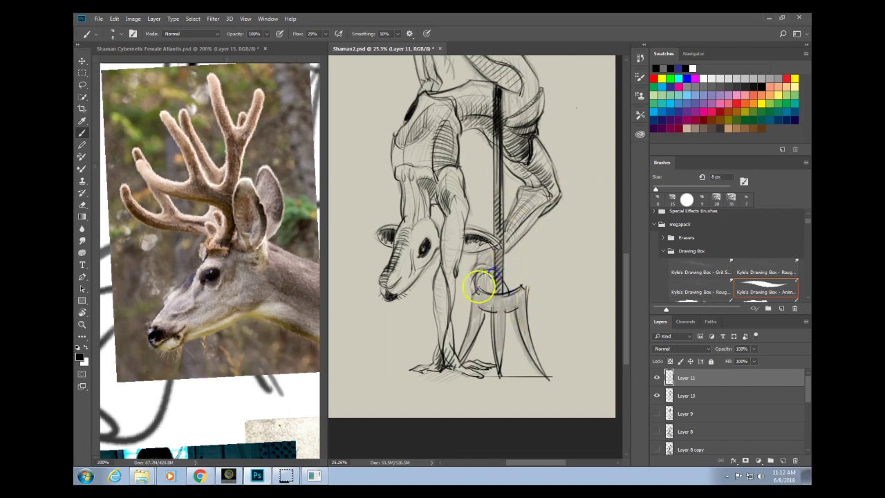
Ink and darkly shade the rounded form between the deer's ear and the base, just beside the pole.
{"action": "left_click_drag", "start_coordinate": [544, 194], "coordinate": [504, 227]}
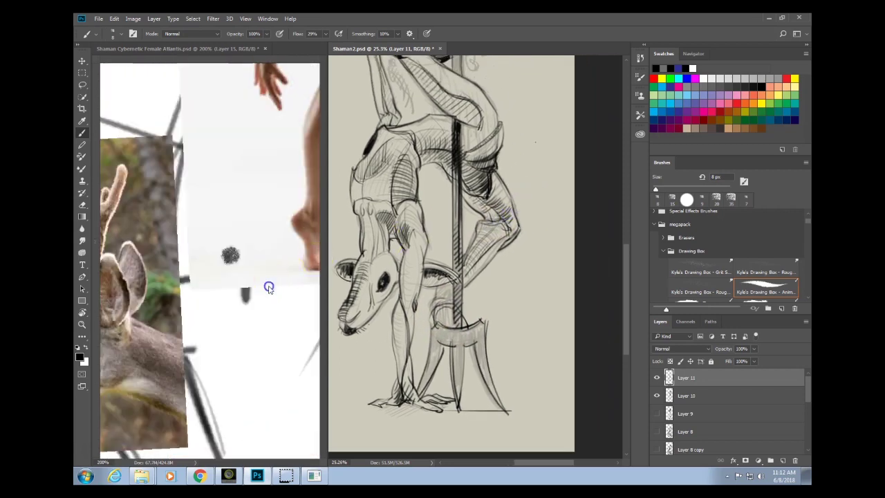
{"action": "left_click", "coordinate": [269, 287]}
{"action": "left_click_drag", "start_coordinate": [185, 342], "coordinate": [329, 289]}
{"action": "left_click", "coordinate": [486, 246]}
{"action": "key", "text": "ctrl+minus"}
{"action": "mouse_move", "coordinate": [496, 267]}
{"action": "left_mouse_down"}
{"action": "mouse_move", "coordinate": [498, 309]}
{"action": "mouse_move", "coordinate": [511, 271]}
{"action": "left_mouse_up"}
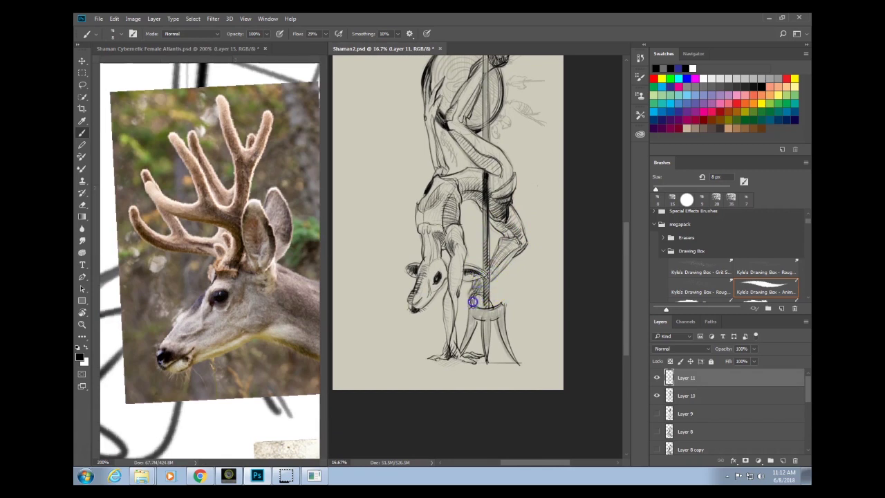
{"action": "scroll", "coordinate": [486, 296], "scroll_direction": "up", "scroll_amount": 2}
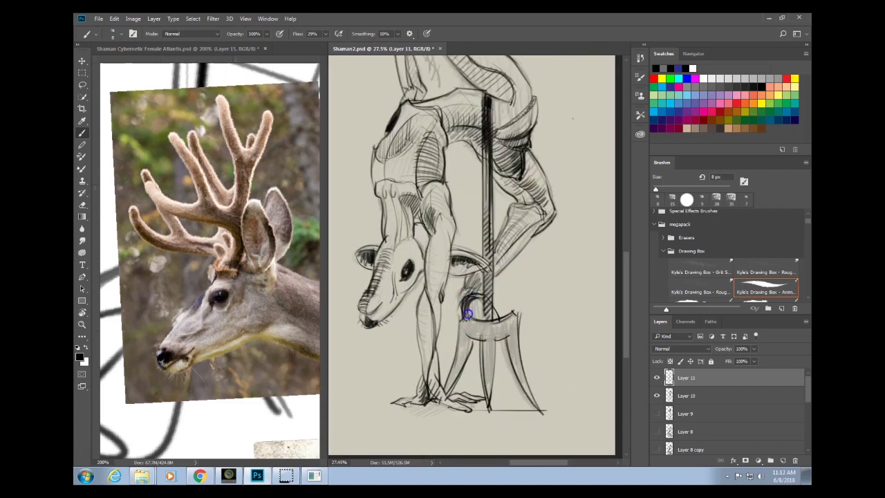
{"action": "left_click_drag", "start_coordinate": [476, 300], "coordinate": [477, 316]}
{"action": "scroll", "coordinate": [494, 253], "scroll_direction": "down", "scroll_amount": 4}
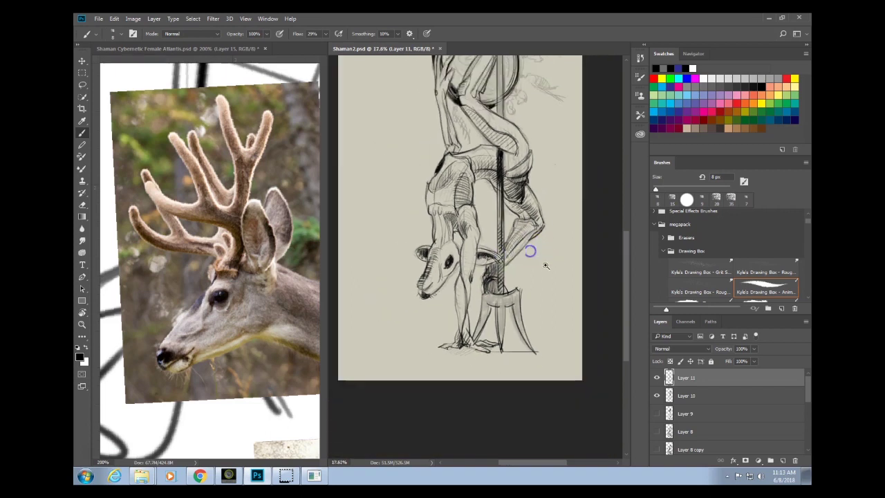
{"action": "scroll", "coordinate": [549, 326], "scroll_direction": "up", "scroll_amount": 2}
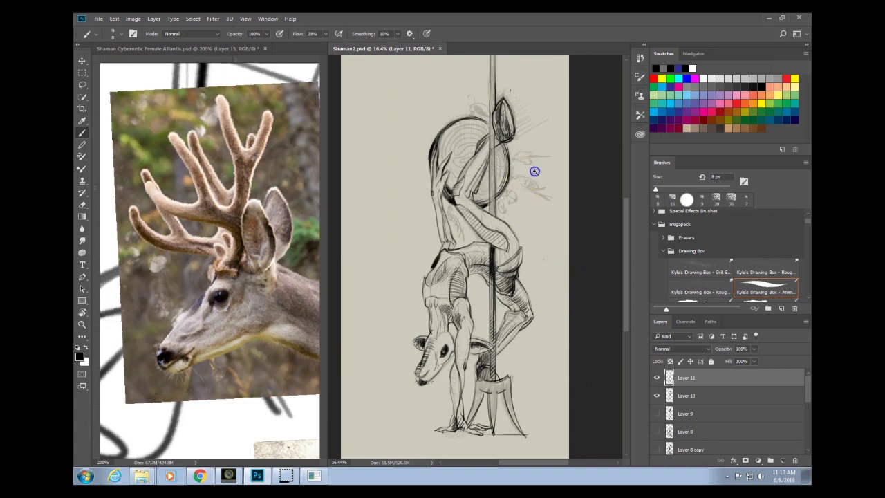
Bring the red antlered figures on Artboard 2 into view in the reference document, rotated upside down to match the pose.
{"action": "scroll", "coordinate": [533, 172], "scroll_direction": "up", "scroll_amount": 2}
{"action": "left_click_drag", "start_coordinate": [503, 181], "coordinate": [503, 180]}
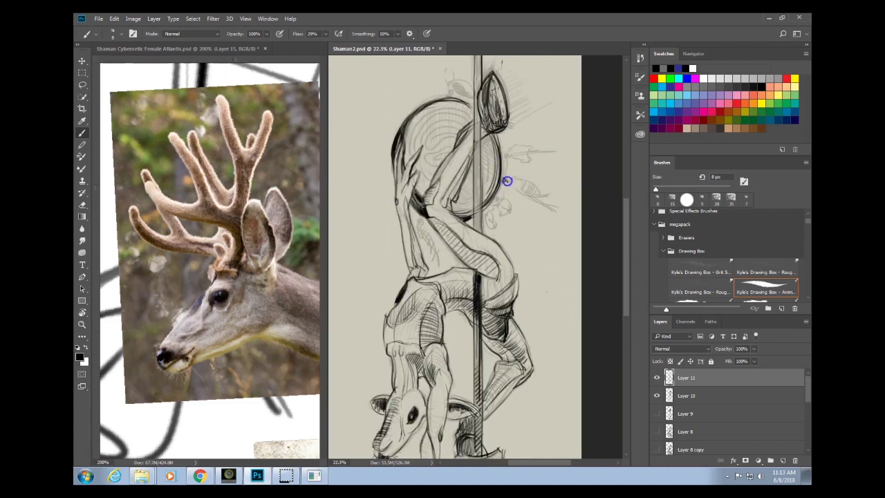
{"action": "left_click_drag", "start_coordinate": [470, 363], "coordinate": [487, 219]}
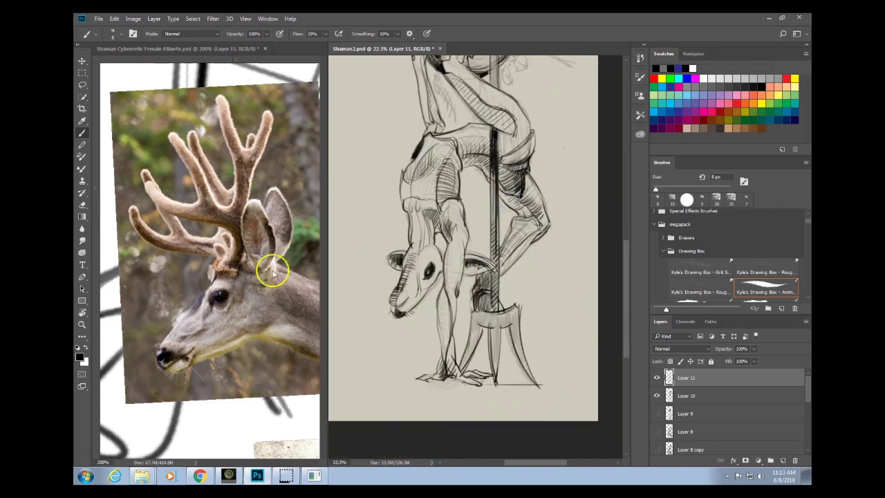
{"action": "left_click", "coordinate": [271, 273]}
{"action": "scroll", "coordinate": [263, 266], "scroll_direction": "down", "scroll_amount": 6}
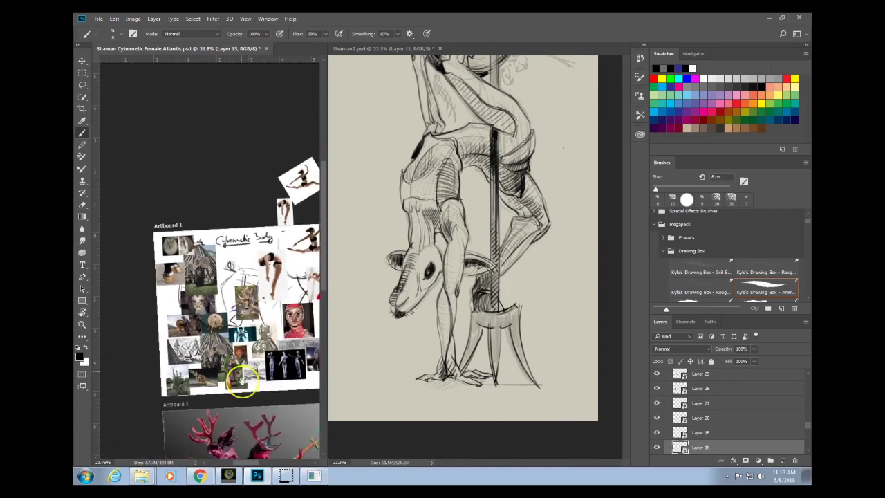
{"action": "left_click_drag", "start_coordinate": [242, 381], "coordinate": [283, 336]}
{"action": "key", "text": "r"}
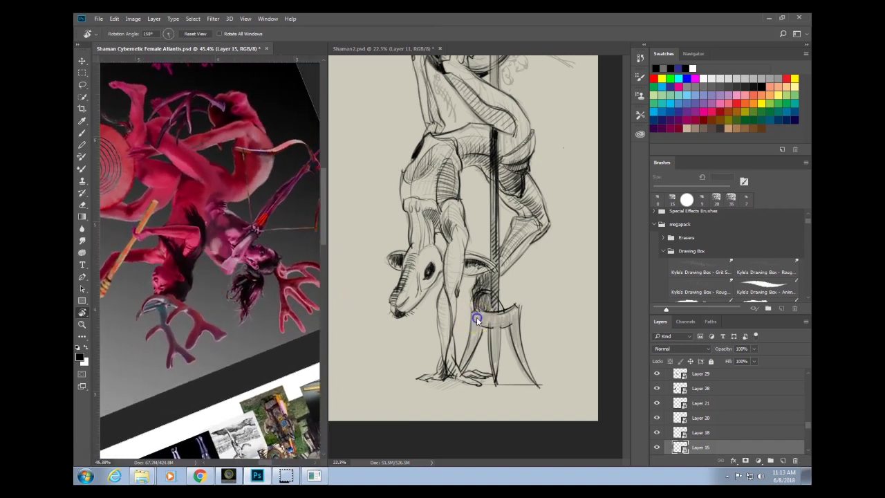
{"action": "left_click", "coordinate": [476, 318]}
Ink the first antler strokes hanging from behind the deer's head across the arms, plus a small tuft under its muzzle.
{"action": "left_click_drag", "start_coordinate": [480, 289], "coordinate": [480, 288]}
{"action": "key", "text": "b"}
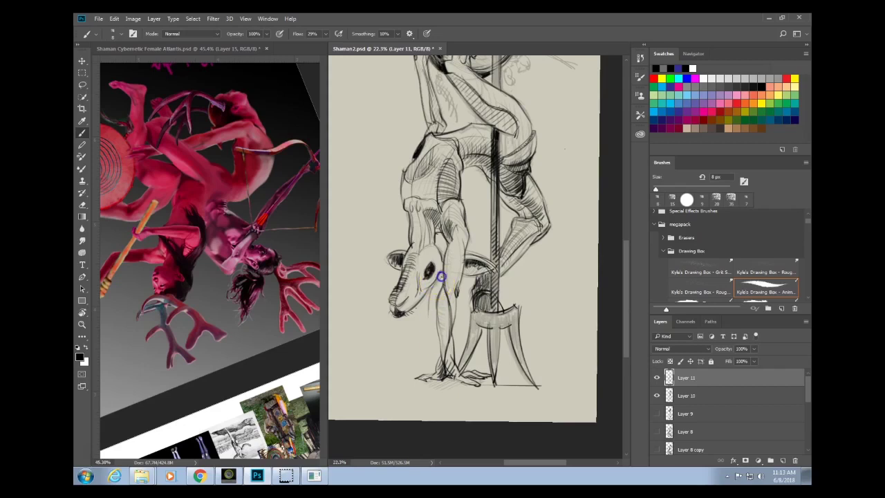
{"action": "mouse_move", "coordinate": [441, 277]}
{"action": "left_mouse_down"}
{"action": "mouse_move", "coordinate": [431, 337]}
{"action": "mouse_move", "coordinate": [438, 292]}
{"action": "mouse_move", "coordinate": [403, 257]}
{"action": "mouse_move", "coordinate": [395, 273]}
{"action": "mouse_move", "coordinate": [405, 327]}
{"action": "left_mouse_up"}
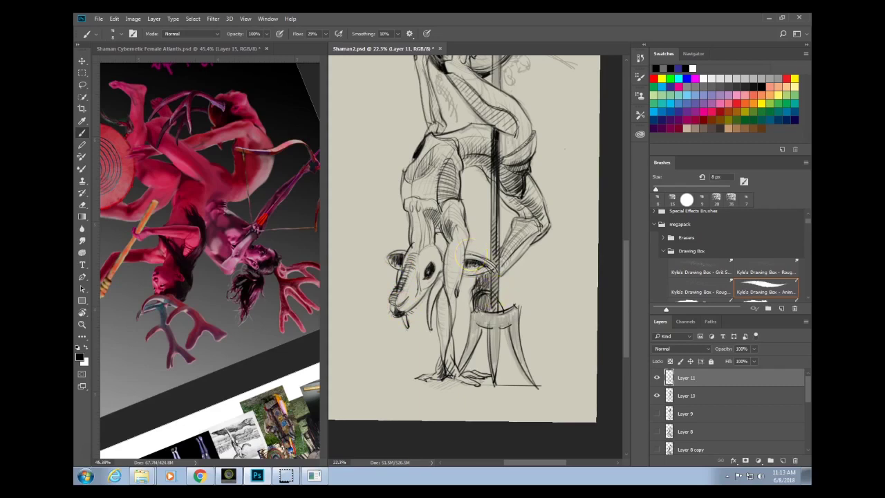
{"action": "left_click_drag", "start_coordinate": [466, 287], "coordinate": [470, 276]}
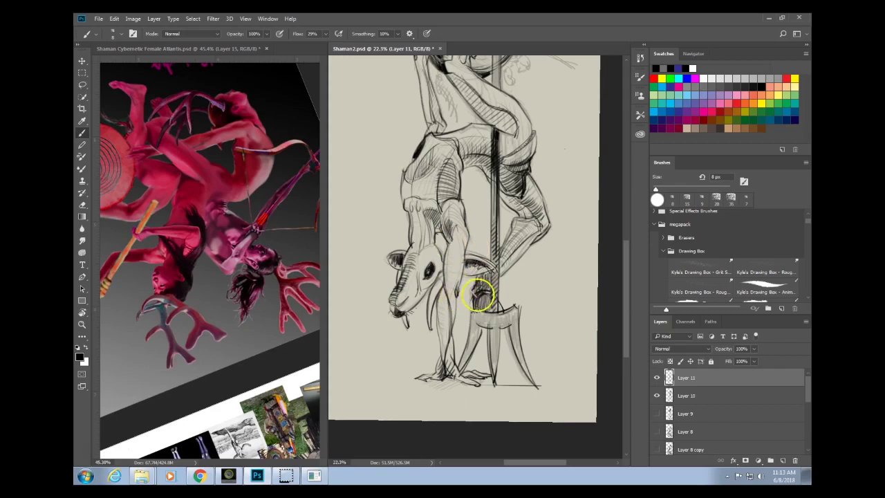
{"action": "left_click_drag", "start_coordinate": [462, 286], "coordinate": [464, 289]}
Outline a broad, webbed antler with a wavy pronged edge spreading from the deer's head across the pole base.
{"action": "key", "text": "."}
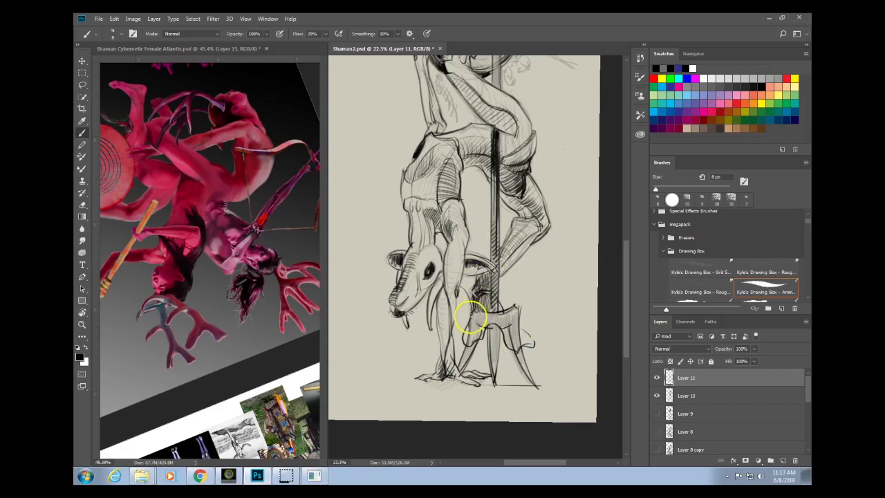
{"action": "left_click_drag", "start_coordinate": [459, 287], "coordinate": [473, 315]}
{"action": "mouse_move", "coordinate": [461, 276]}
{"action": "left_mouse_down"}
{"action": "mouse_move", "coordinate": [482, 293]}
{"action": "mouse_move", "coordinate": [459, 275]}
{"action": "left_mouse_up"}
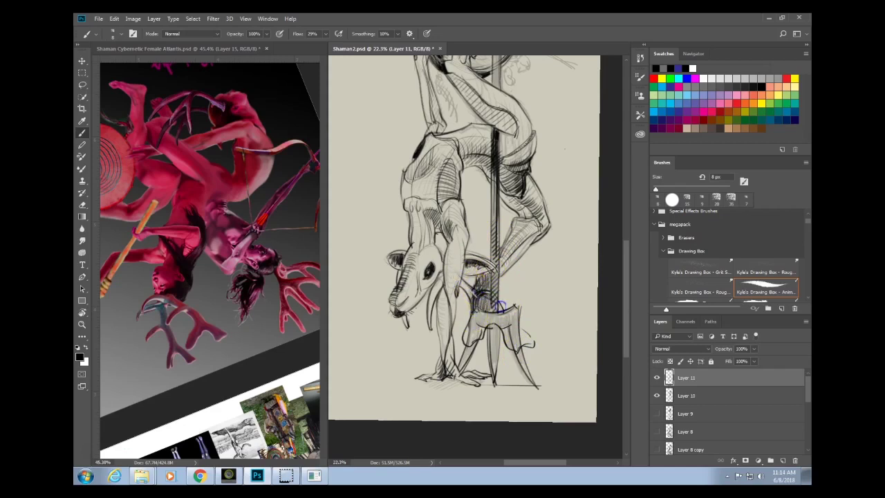
{"action": "left_click_drag", "start_coordinate": [498, 306], "coordinate": [530, 333]}
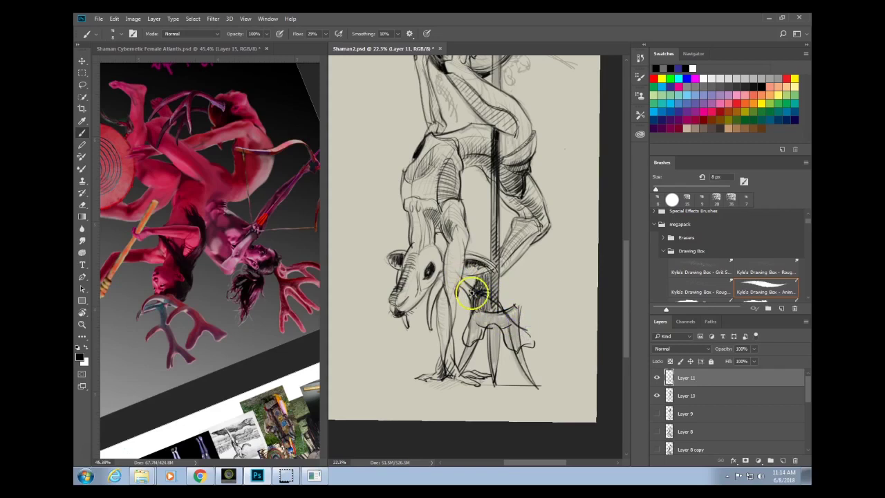
{"action": "mouse_move", "coordinate": [472, 293]}
{"action": "left_mouse_down"}
{"action": "mouse_move", "coordinate": [478, 318]}
{"action": "mouse_move", "coordinate": [467, 289]}
{"action": "mouse_move", "coordinate": [496, 316]}
{"action": "mouse_move", "coordinate": [459, 276]}
{"action": "mouse_move", "coordinate": [477, 316]}
{"action": "mouse_move", "coordinate": [468, 340]}
{"action": "mouse_move", "coordinate": [501, 298]}
{"action": "mouse_move", "coordinate": [510, 344]}
{"action": "mouse_move", "coordinate": [494, 300]}
{"action": "mouse_move", "coordinate": [520, 301]}
{"action": "mouse_move", "coordinate": [504, 314]}
{"action": "mouse_move", "coordinate": [533, 340]}
{"action": "left_mouse_up"}
{"action": "key", "text": "e"}
{"action": "scroll", "coordinate": [519, 303], "scroll_direction": "down", "scroll_amount": 2}
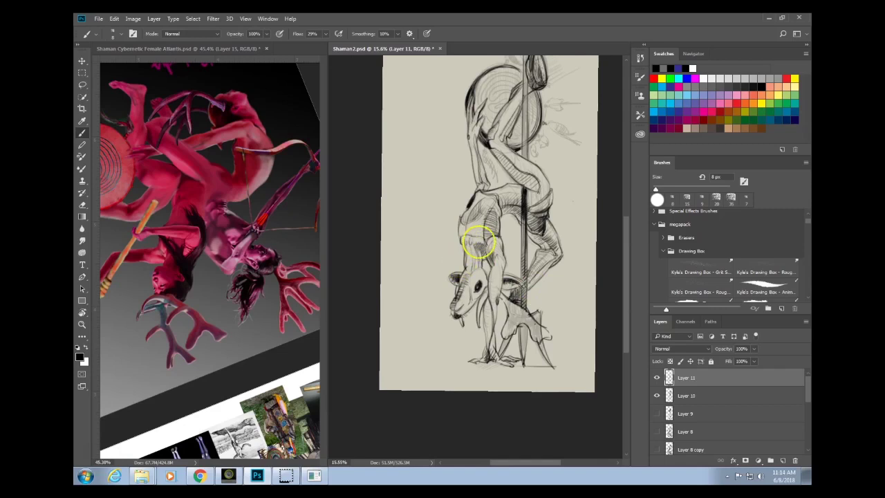
Outline the second antler with rounded prongs hanging between the deer's muzzle and the hands on the ground.
{"action": "mouse_move", "coordinate": [471, 316]}
{"action": "left_mouse_down"}
{"action": "mouse_move", "coordinate": [480, 340]}
{"action": "mouse_move", "coordinate": [468, 307]}
{"action": "mouse_move", "coordinate": [468, 352]}
{"action": "mouse_move", "coordinate": [474, 331]}
{"action": "mouse_move", "coordinate": [470, 350]}
{"action": "mouse_move", "coordinate": [501, 306]}
{"action": "mouse_move", "coordinate": [490, 344]}
{"action": "left_mouse_up"}
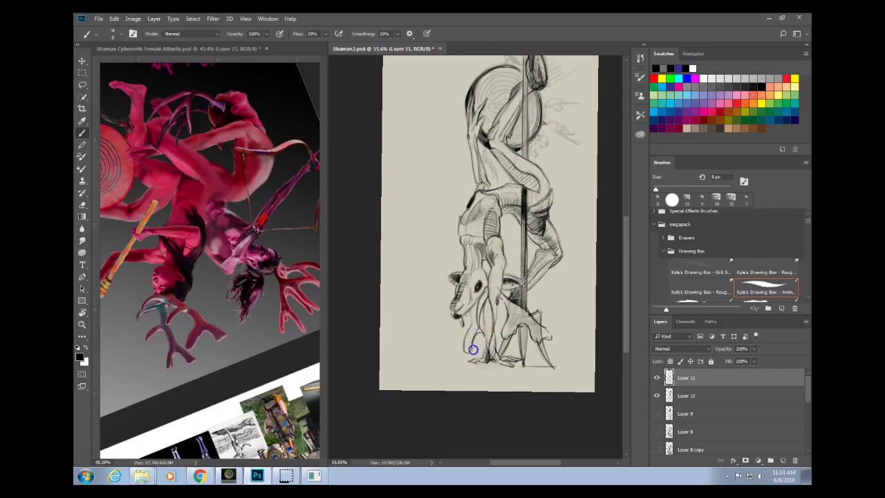
{"action": "left_click_drag", "start_coordinate": [466, 315], "coordinate": [470, 310]}
{"action": "mouse_move", "coordinate": [464, 305]}
{"action": "left_mouse_down"}
{"action": "mouse_move", "coordinate": [475, 345]}
{"action": "mouse_move", "coordinate": [464, 312]}
{"action": "left_mouse_up"}
{"action": "left_click_drag", "start_coordinate": [477, 298], "coordinate": [480, 287]}
{"action": "mouse_move", "coordinate": [554, 282]}
{"action": "left_mouse_down"}
{"action": "mouse_move", "coordinate": [487, 323]}
{"action": "mouse_move", "coordinate": [498, 307]}
{"action": "mouse_move", "coordinate": [509, 316]}
{"action": "mouse_move", "coordinate": [488, 324]}
{"action": "mouse_move", "coordinate": [507, 305]}
{"action": "left_mouse_up"}
Ink curved front prongs on the broad antler, reaching over the forearm, and refine its lower edge.
{"action": "scroll", "coordinate": [502, 317], "scroll_direction": "up", "scroll_amount": 4}
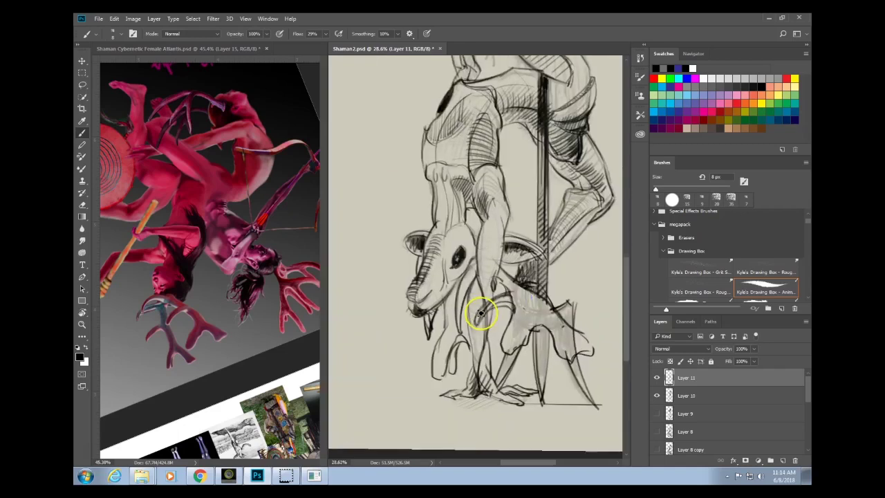
{"action": "mouse_move", "coordinate": [480, 314]}
{"action": "left_mouse_down"}
{"action": "mouse_move", "coordinate": [511, 305]}
{"action": "mouse_move", "coordinate": [504, 299]}
{"action": "left_mouse_up"}
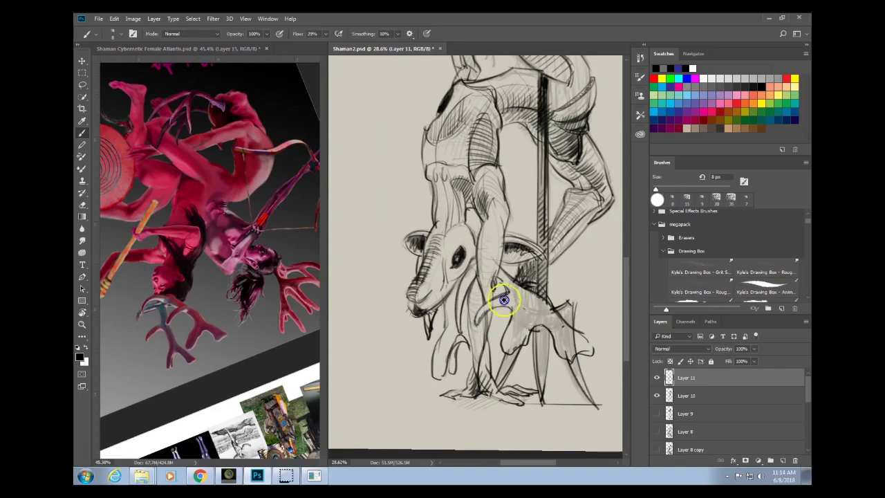
{"action": "scroll", "coordinate": [491, 339], "scroll_direction": "down", "scroll_amount": 3}
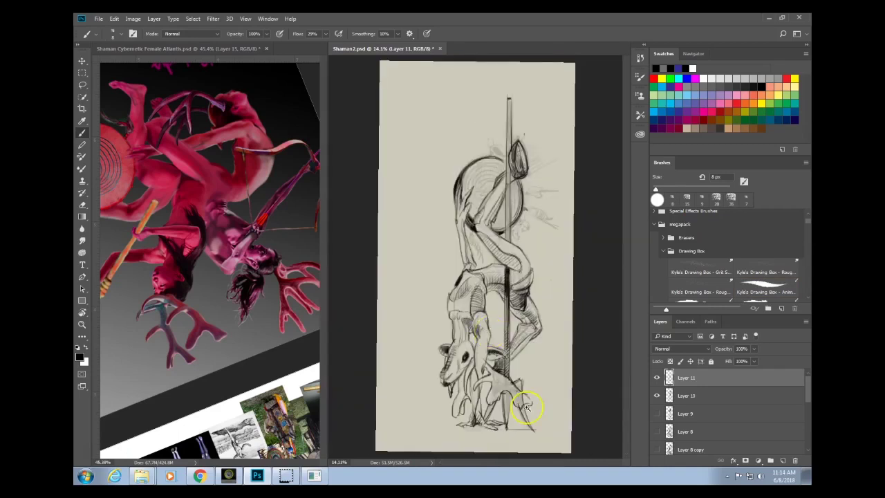
{"action": "scroll", "coordinate": [527, 408], "scroll_direction": "up", "scroll_amount": 5}
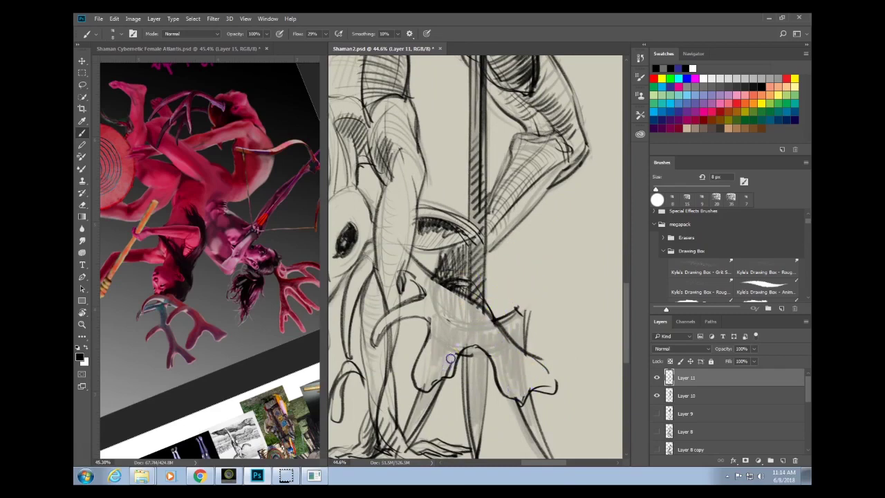
{"action": "scroll", "coordinate": [499, 298], "scroll_direction": "down", "scroll_amount": 5}
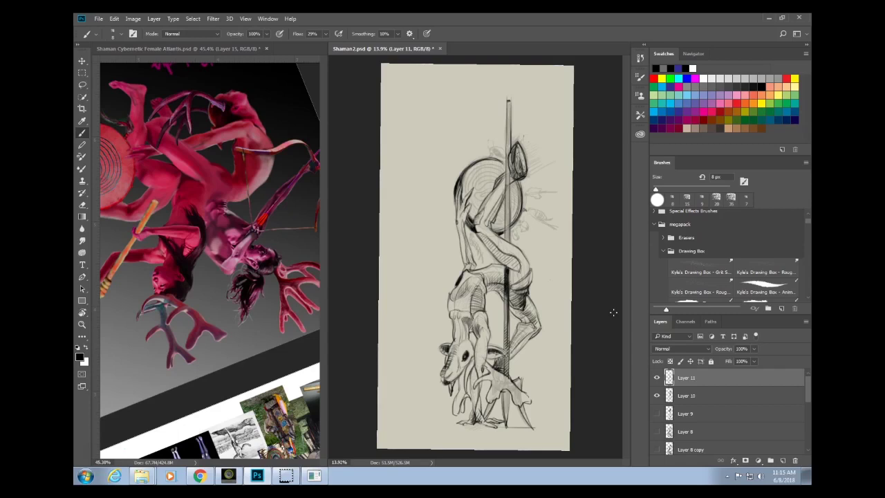
Find the photo of the feathered spiral drum in the reference document and turn it upright at close view.
{"action": "scroll", "coordinate": [551, 201], "scroll_direction": "up", "scroll_amount": 2}
{"action": "scroll", "coordinate": [277, 321], "scroll_direction": "down", "scroll_amount": 5}
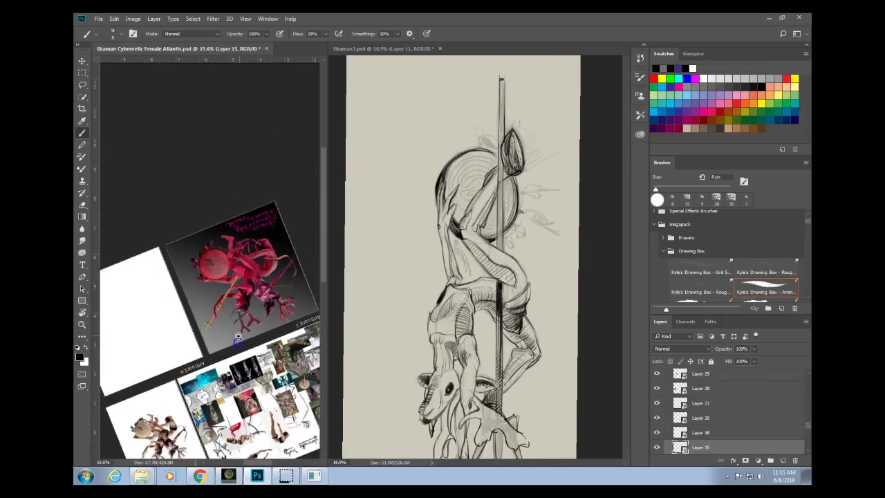
{"action": "scroll", "coordinate": [242, 408], "scroll_direction": "down", "scroll_amount": 3}
{"action": "scroll", "coordinate": [558, 316], "scroll_direction": "down", "scroll_amount": 3}
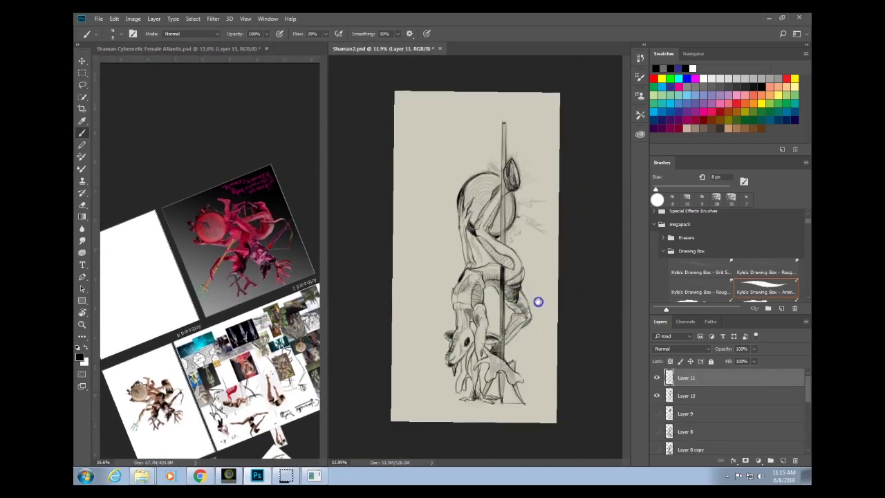
{"action": "scroll", "coordinate": [304, 365], "scroll_direction": "up", "scroll_amount": 2}
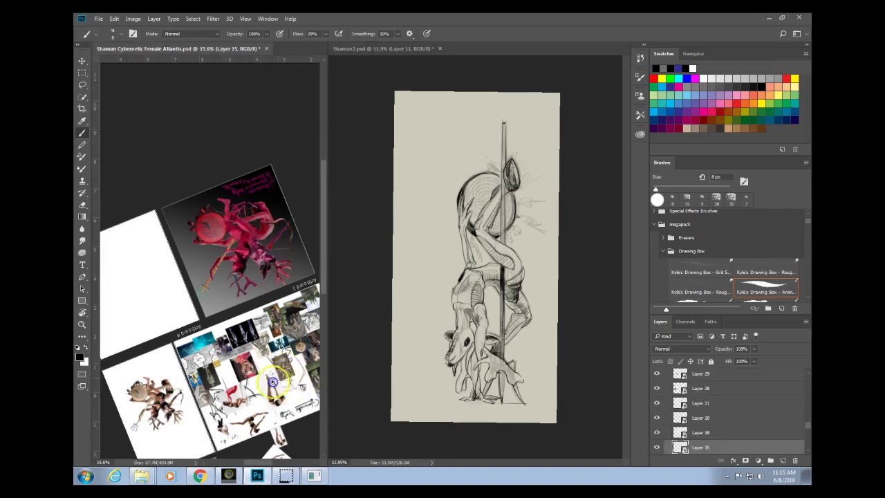
{"action": "scroll", "coordinate": [263, 279], "scroll_direction": "up", "scroll_amount": 8}
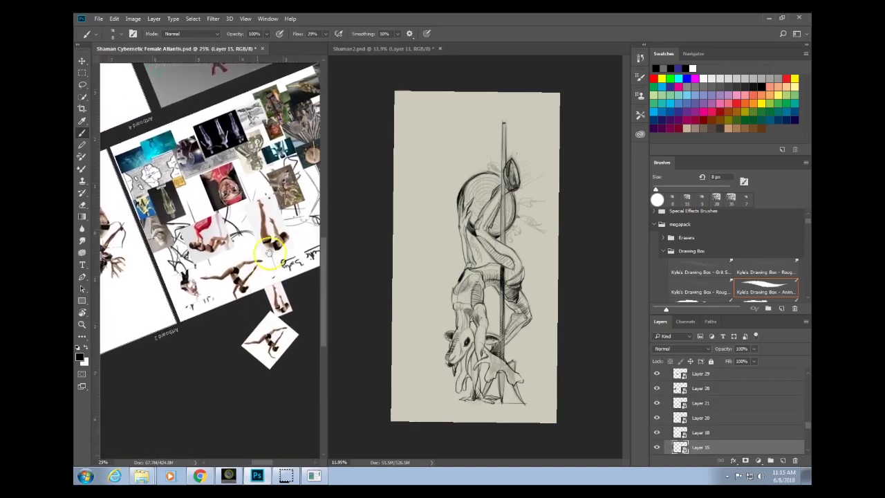
{"action": "key", "text": "r"}
{"action": "left_click_drag", "start_coordinate": [291, 300], "coordinate": [203, 269]}
{"action": "left_click_drag", "start_coordinate": [255, 178], "coordinate": [300, 300]}
{"action": "left_click_drag", "start_coordinate": [183, 255], "coordinate": [280, 224]}
{"action": "left_click_drag", "start_coordinate": [240, 265], "coordinate": [172, 335]}
{"action": "scroll", "coordinate": [173, 336], "scroll_direction": "down", "scroll_amount": 3}
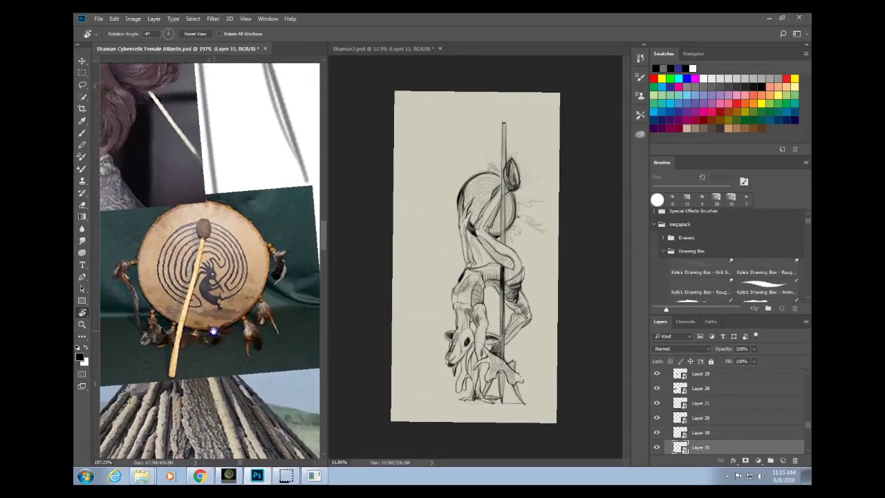
Ink a beaded tassel with long hanging feathers on the drum's outer rim, beside the raised limb.
{"action": "mouse_move", "coordinate": [496, 198]}
{"action": "left_mouse_down"}
{"action": "mouse_move", "coordinate": [507, 187]}
{"action": "mouse_move", "coordinate": [573, 185]}
{"action": "left_mouse_up"}
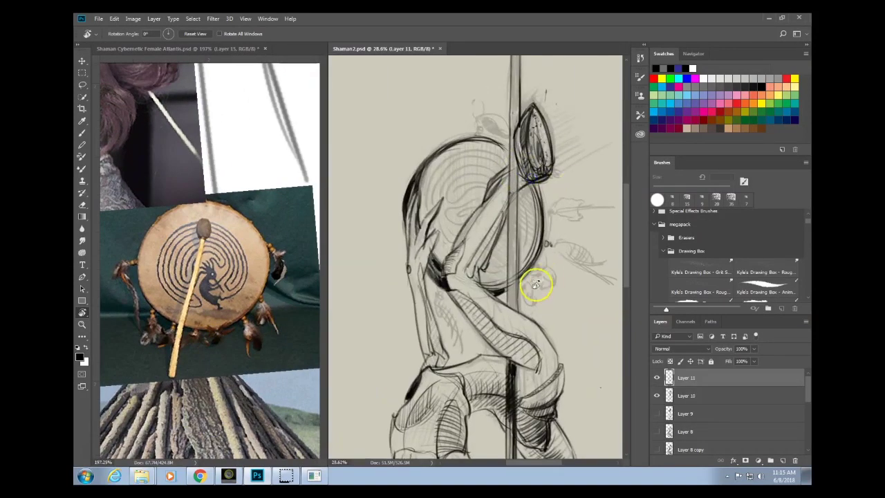
{"action": "key", "text": "b"}
{"action": "left_click", "coordinate": [572, 290]}
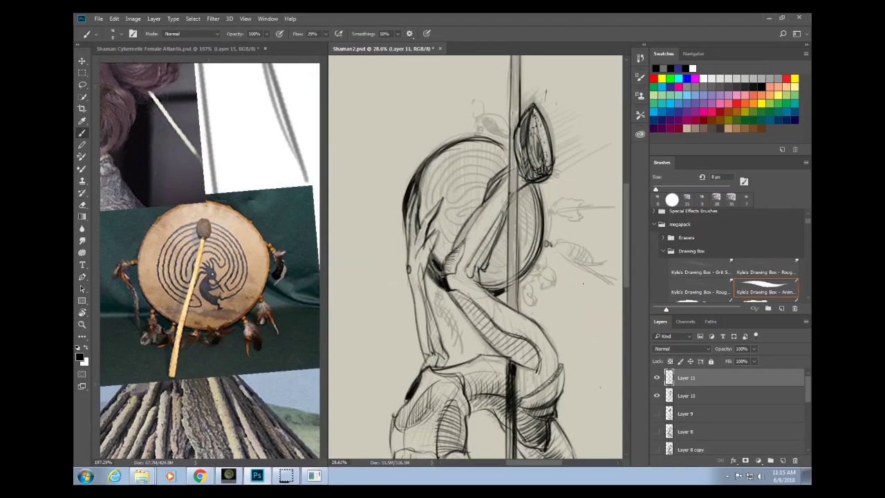
{"action": "left_click_drag", "start_coordinate": [415, 172], "coordinate": [414, 169]}
{"action": "mouse_move", "coordinate": [396, 174]}
{"action": "left_mouse_down"}
{"action": "mouse_move", "coordinate": [408, 203]}
{"action": "mouse_move", "coordinate": [390, 246]}
{"action": "left_mouse_up"}
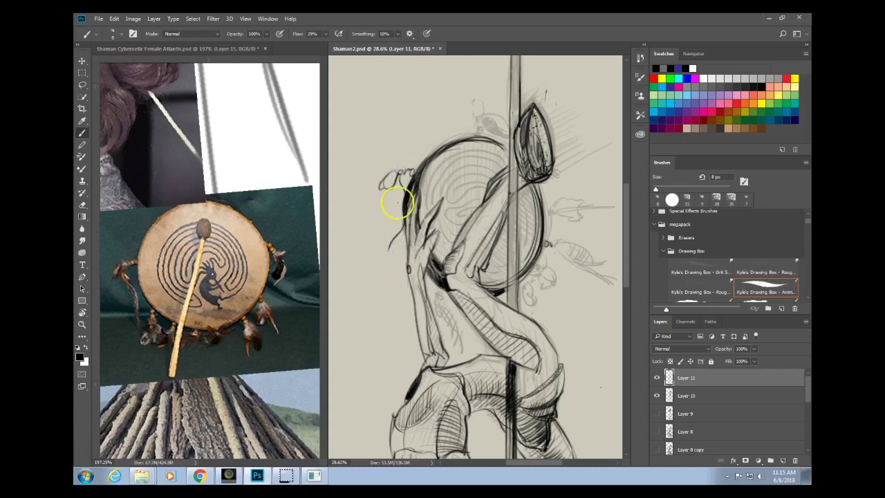
{"action": "mouse_move", "coordinate": [399, 184]}
{"action": "left_mouse_down"}
{"action": "mouse_move", "coordinate": [390, 257]}
{"action": "mouse_move", "coordinate": [398, 182]}
{"action": "mouse_move", "coordinate": [414, 173]}
{"action": "mouse_move", "coordinate": [394, 232]}
{"action": "mouse_move", "coordinate": [402, 199]}
{"action": "mouse_move", "coordinate": [397, 217]}
{"action": "mouse_move", "coordinate": [394, 181]}
{"action": "left_mouse_up"}
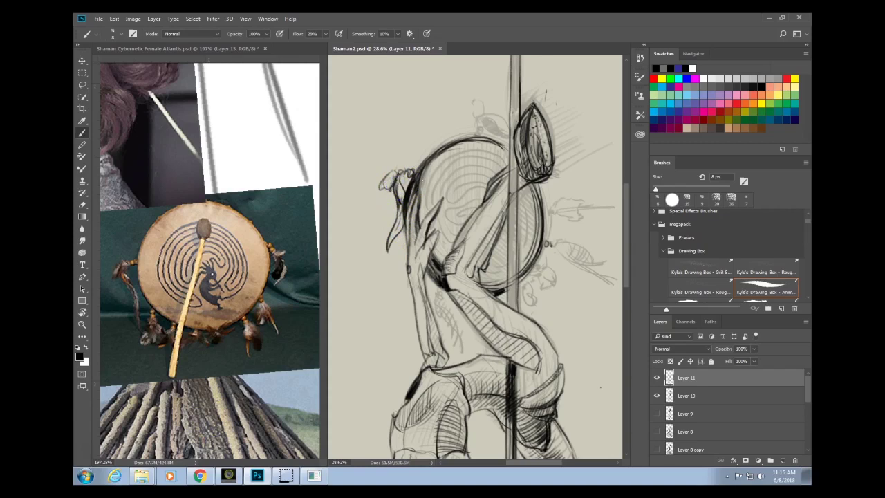
Ink the curled feather and striped leaf-shaped feather on top of the drum, and thicken the drum's upper rim.
{"action": "mouse_move", "coordinate": [492, 123]}
{"action": "left_mouse_down"}
{"action": "mouse_move", "coordinate": [478, 130]}
{"action": "mouse_move", "coordinate": [474, 123]}
{"action": "left_mouse_up"}
{"action": "mouse_move", "coordinate": [475, 100]}
{"action": "left_mouse_down"}
{"action": "mouse_move", "coordinate": [504, 133]}
{"action": "mouse_move", "coordinate": [479, 122]}
{"action": "mouse_move", "coordinate": [504, 142]}
{"action": "mouse_move", "coordinate": [486, 120]}
{"action": "mouse_move", "coordinate": [486, 128]}
{"action": "mouse_move", "coordinate": [504, 141]}
{"action": "mouse_move", "coordinate": [497, 110]}
{"action": "mouse_move", "coordinate": [511, 141]}
{"action": "mouse_move", "coordinate": [530, 125]}
{"action": "mouse_move", "coordinate": [493, 134]}
{"action": "left_mouse_up"}
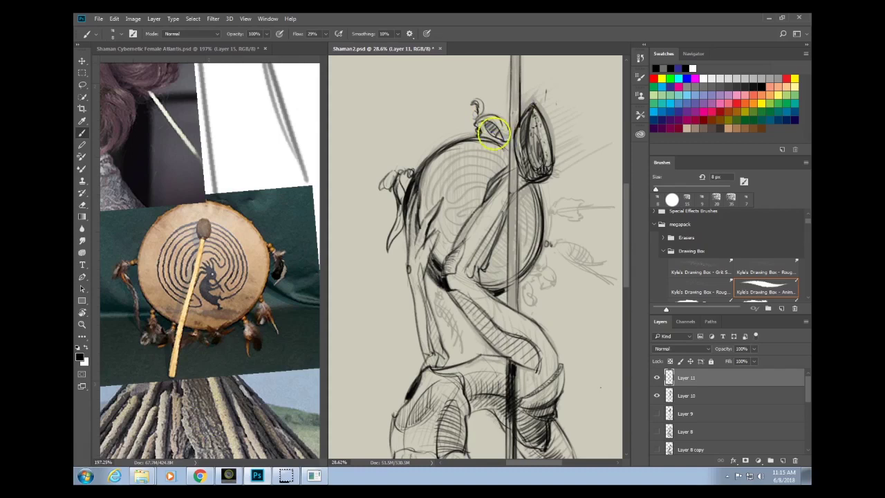
{"action": "mouse_move", "coordinate": [444, 155]}
{"action": "left_mouse_down"}
{"action": "mouse_move", "coordinate": [507, 152]}
{"action": "mouse_move", "coordinate": [494, 141]}
{"action": "left_mouse_up"}
{"action": "mouse_move", "coordinate": [421, 183]}
{"action": "left_mouse_down"}
{"action": "mouse_move", "coordinate": [456, 146]}
{"action": "mouse_move", "coordinate": [497, 148]}
{"action": "mouse_move", "coordinate": [537, 178]}
{"action": "left_mouse_up"}
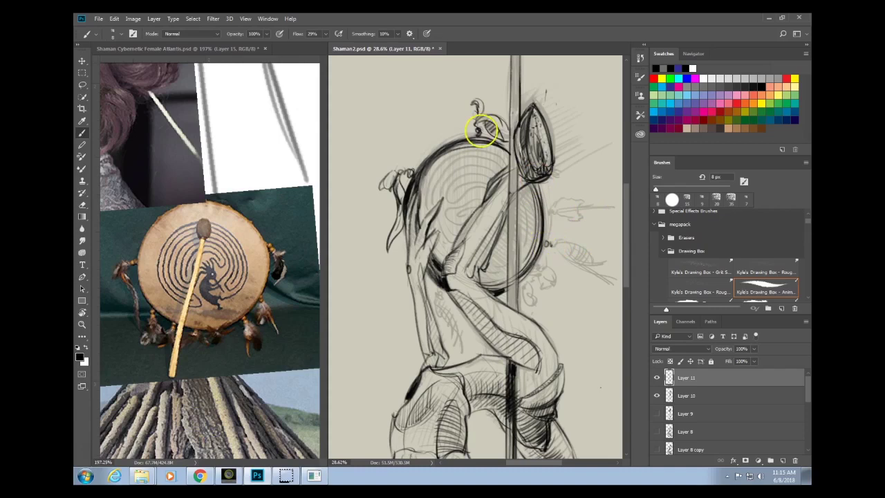
{"action": "left_click_drag", "start_coordinate": [478, 127], "coordinate": [481, 135]}
Ink the straight feather and its knot sticking out horizontally from the drum's rim on the far side of the pole.
{"action": "left_click_drag", "start_coordinate": [549, 310], "coordinate": [508, 254]}
{"action": "left_click_drag", "start_coordinate": [517, 97], "coordinate": [504, 181]}
{"action": "mouse_move", "coordinate": [484, 136]}
{"action": "left_mouse_down"}
{"action": "mouse_move", "coordinate": [494, 199]}
{"action": "mouse_move", "coordinate": [516, 94]}
{"action": "mouse_move", "coordinate": [539, 144]}
{"action": "left_mouse_up"}
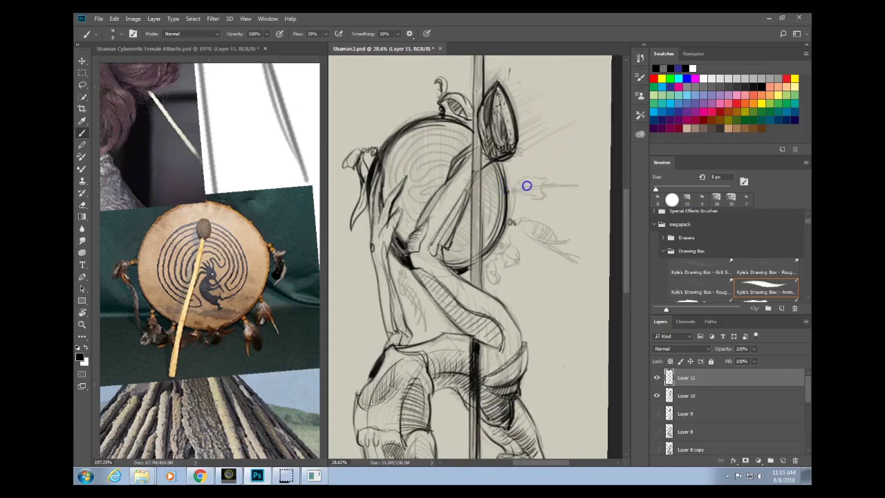
{"action": "mouse_move", "coordinate": [523, 189]}
{"action": "left_mouse_down"}
{"action": "mouse_move", "coordinate": [579, 188]}
{"action": "mouse_move", "coordinate": [519, 193]}
{"action": "left_mouse_up"}
{"action": "scroll", "coordinate": [572, 207], "scroll_direction": "down", "scroll_amount": 3}
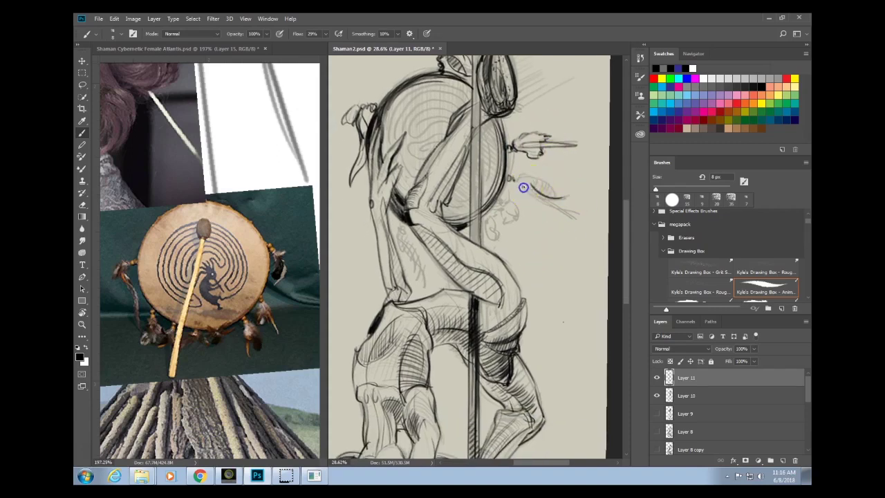
Ink and hatch the slanted feather below the horizontal one, and outline the small tassels under it.
{"action": "left_click_drag", "start_coordinate": [524, 188], "coordinate": [562, 198]}
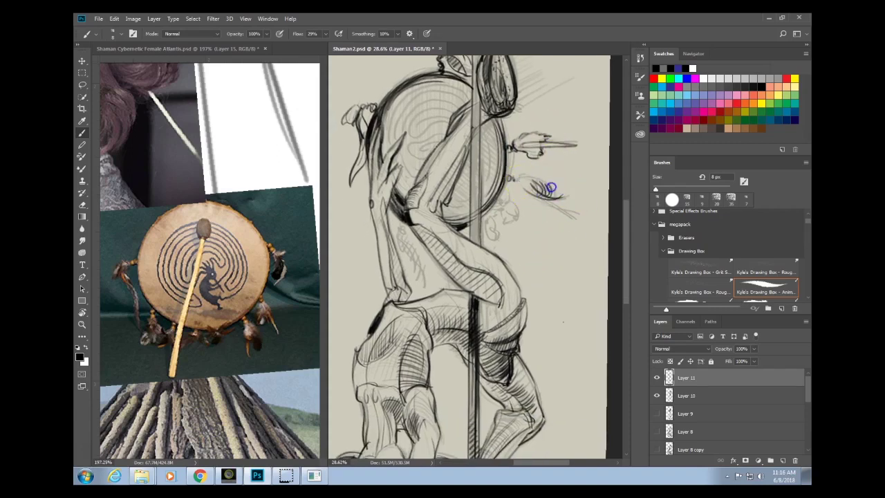
{"action": "left_click_drag", "start_coordinate": [527, 193], "coordinate": [575, 217]}
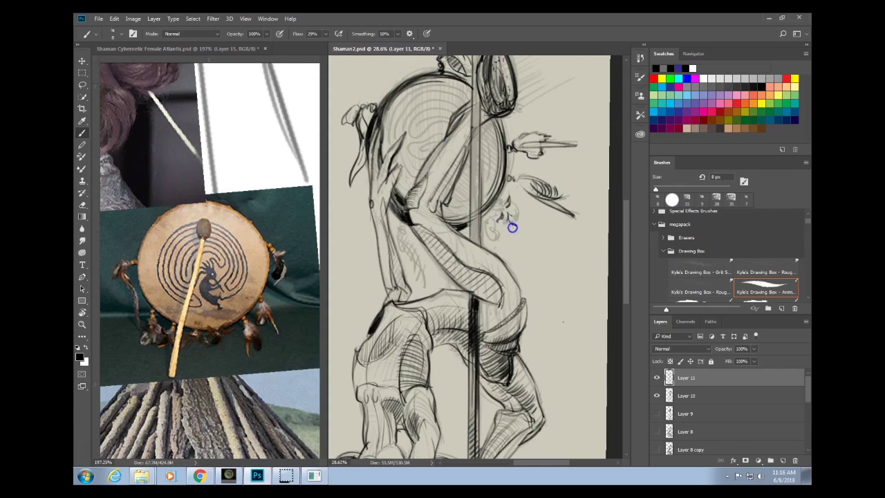
{"action": "mouse_move", "coordinate": [512, 227]}
{"action": "left_mouse_down"}
{"action": "mouse_move", "coordinate": [517, 233]}
{"action": "mouse_move", "coordinate": [491, 227]}
{"action": "left_mouse_up"}
{"action": "scroll", "coordinate": [495, 244], "scroll_direction": "down", "scroll_amount": 4}
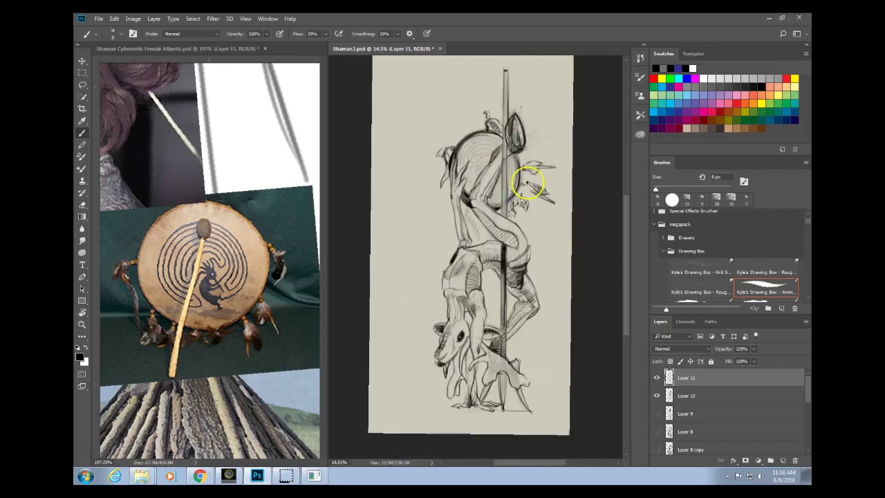
Add a small feather tassel on the drum's upper rim, between the long hanging feathers and the top feather.
{"action": "scroll", "coordinate": [527, 183], "scroll_direction": "up", "scroll_amount": 3}
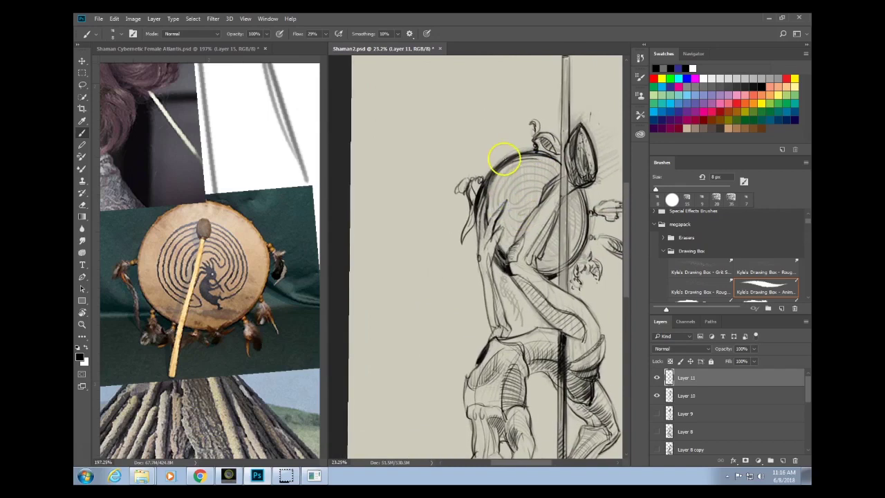
{"action": "left_click_drag", "start_coordinate": [504, 157], "coordinate": [503, 157]}
{"action": "left_click_drag", "start_coordinate": [488, 154], "coordinate": [477, 168]}
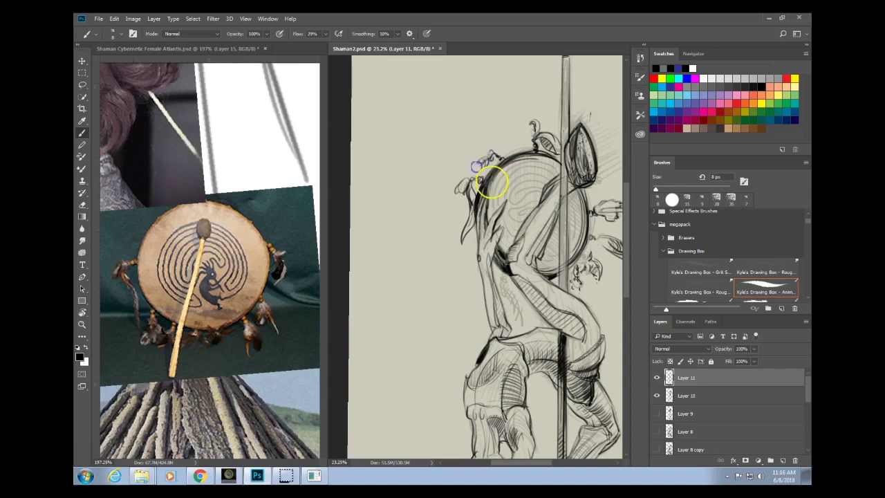
{"action": "left_click_drag", "start_coordinate": [569, 273], "coordinate": [583, 292]}
{"action": "left_click_drag", "start_coordinate": [556, 342], "coordinate": [507, 302]}
Strengthen the pointed fingers over the drum and ink a knotted feather hanging beneath it between the limbs.
{"action": "left_click_drag", "start_coordinate": [461, 172], "coordinate": [468, 162]}
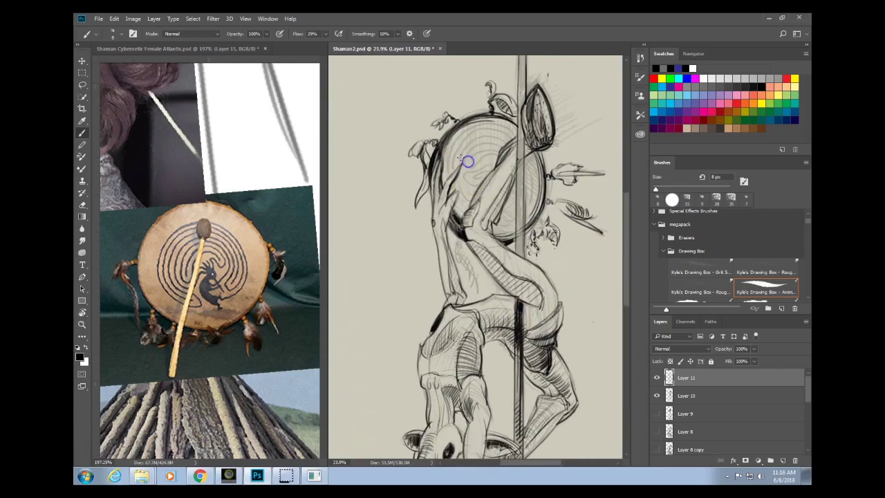
{"action": "mouse_move", "coordinate": [457, 228]}
{"action": "left_mouse_down"}
{"action": "mouse_move", "coordinate": [452, 216]}
{"action": "mouse_move", "coordinate": [466, 237]}
{"action": "mouse_move", "coordinate": [506, 236]}
{"action": "mouse_move", "coordinate": [503, 243]}
{"action": "mouse_move", "coordinate": [456, 223]}
{"action": "mouse_move", "coordinate": [457, 233]}
{"action": "left_mouse_up"}
{"action": "left_click_drag", "start_coordinate": [513, 241], "coordinate": [508, 243]}
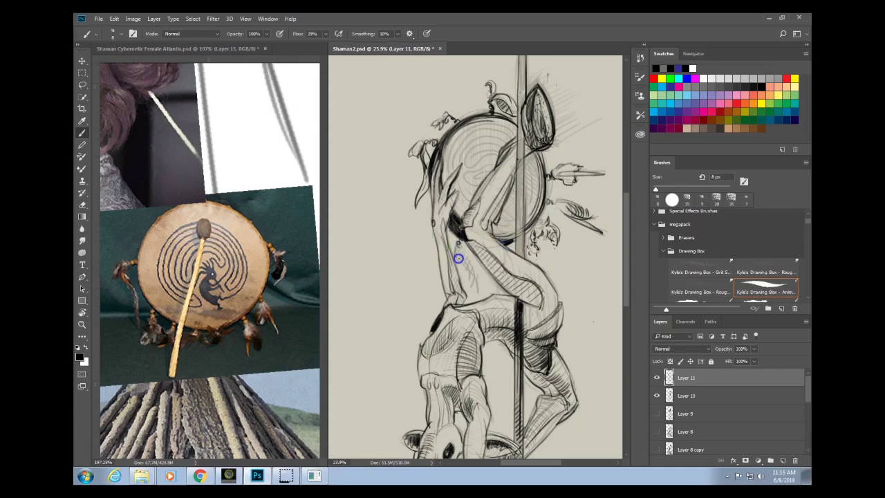
{"action": "mouse_move", "coordinate": [462, 294]}
{"action": "left_mouse_down"}
{"action": "mouse_move", "coordinate": [466, 263]}
{"action": "mouse_move", "coordinate": [471, 274]}
{"action": "mouse_move", "coordinate": [459, 257]}
{"action": "mouse_move", "coordinate": [476, 292]}
{"action": "mouse_move", "coordinate": [460, 242]}
{"action": "left_mouse_up"}
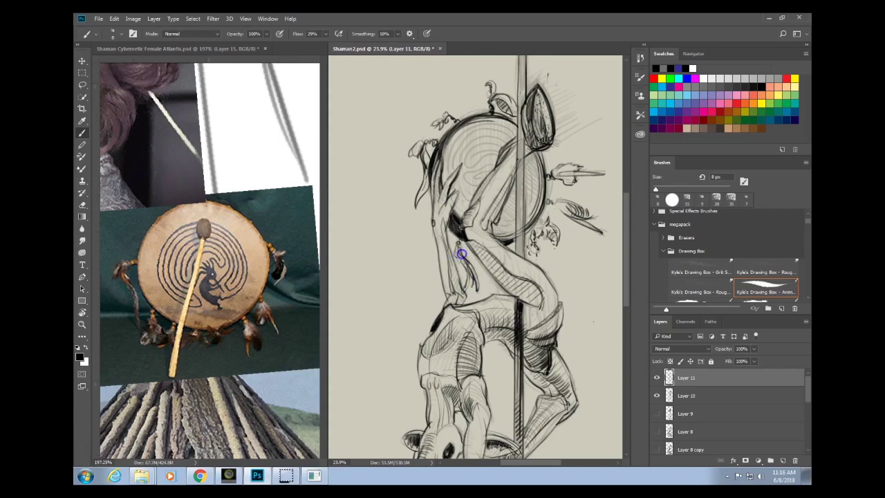
{"action": "mouse_move", "coordinate": [553, 354]}
{"action": "left_mouse_down"}
{"action": "mouse_move", "coordinate": [546, 355]}
{"action": "mouse_move", "coordinate": [514, 286]}
{"action": "mouse_move", "coordinate": [559, 356]}
{"action": "left_mouse_up"}
{"action": "scroll", "coordinate": [559, 356], "scroll_direction": "down", "scroll_amount": 2}
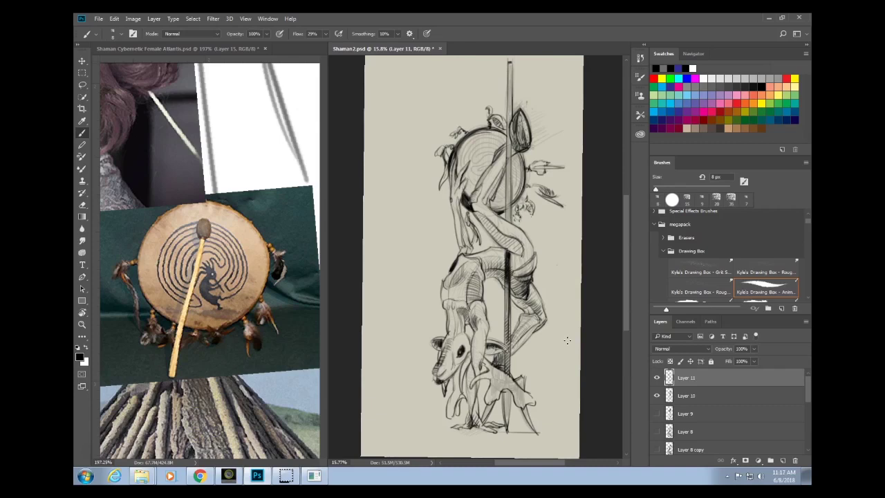
Examine the deer photo on the reference board and compare its antlers with those drawn at the pole's base.
{"action": "left_click", "coordinate": [259, 362]}
{"action": "left_click", "coordinate": [220, 380], "text": "alt"}
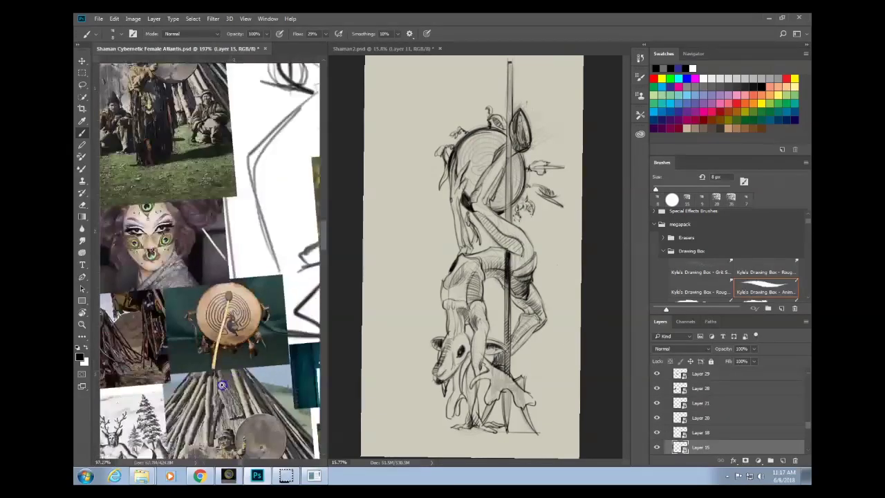
{"action": "left_click", "coordinate": [275, 347], "text": "alt"}
{"action": "left_click_drag", "start_coordinate": [294, 360], "coordinate": [209, 375]}
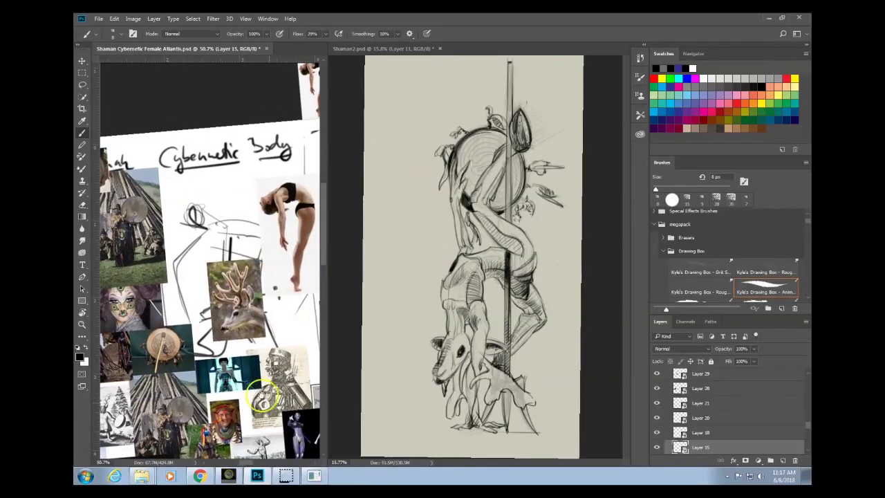
{"action": "left_click_drag", "start_coordinate": [309, 444], "coordinate": [255, 389]}
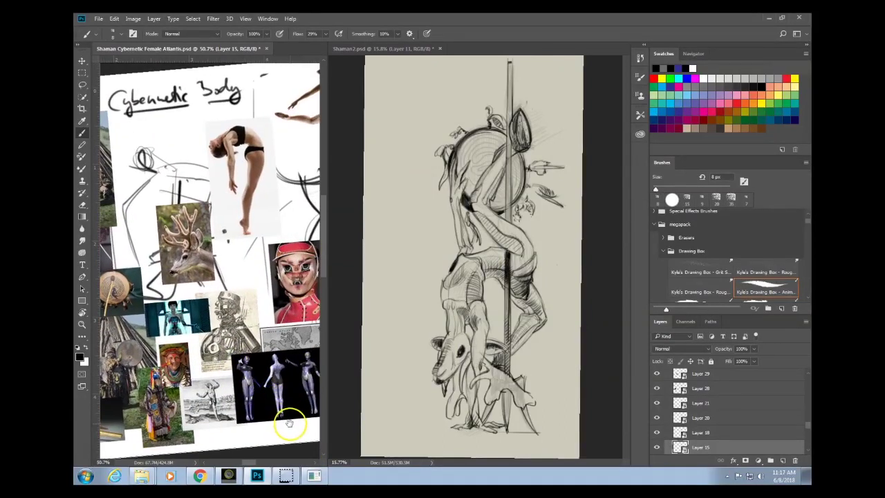
{"action": "left_click", "coordinate": [536, 389]}
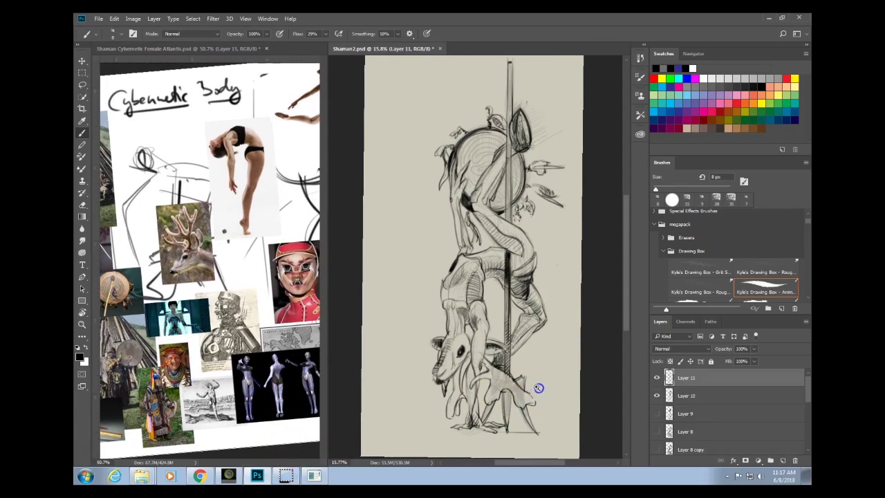
{"action": "left_click_drag", "start_coordinate": [538, 388], "coordinate": [553, 385]}
{"action": "scroll", "coordinate": [504, 387], "scroll_direction": "up", "scroll_amount": 3}
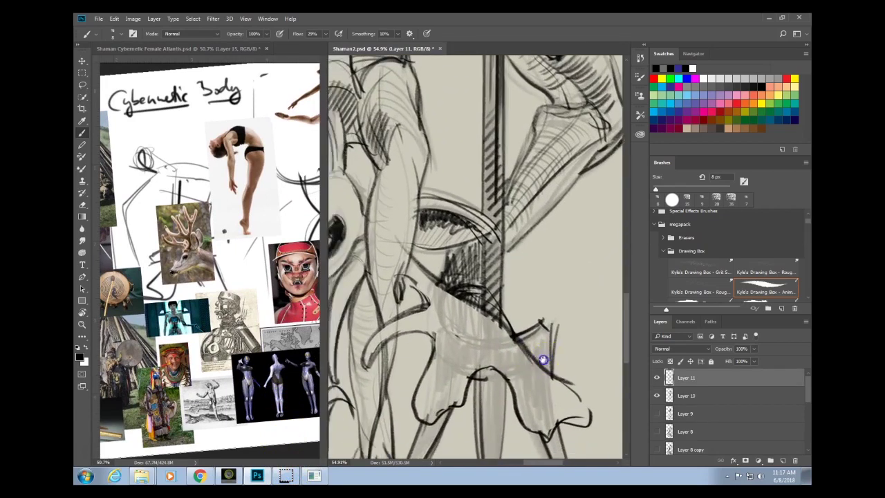
{"action": "left_click", "coordinate": [179, 234]}
{"action": "left_click_drag", "start_coordinate": [177, 233], "coordinate": [221, 207]}
{"action": "left_click", "coordinate": [503, 339]}
{"action": "scroll", "coordinate": [512, 353], "scroll_direction": "down", "scroll_amount": 4}
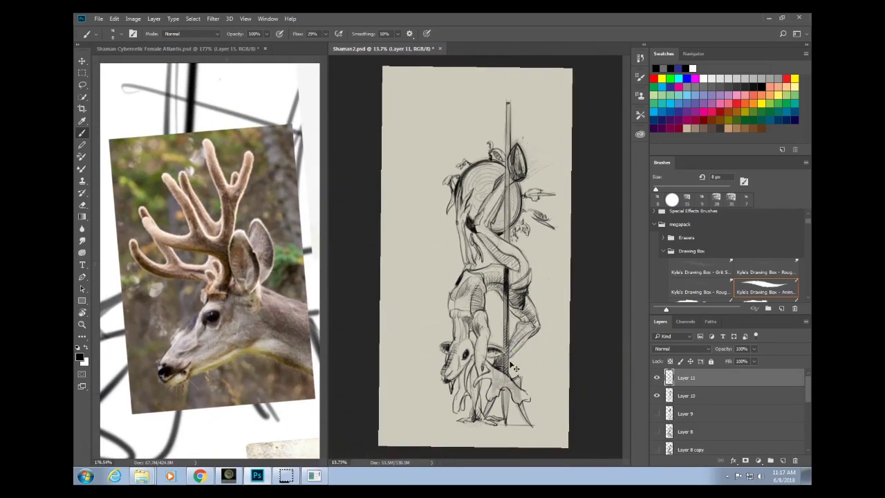
Save the drawing, compare it with Layer 10 hidden and shown, and merge Layer 10 and Layer 11.
{"action": "key", "text": "ctrl+s"}
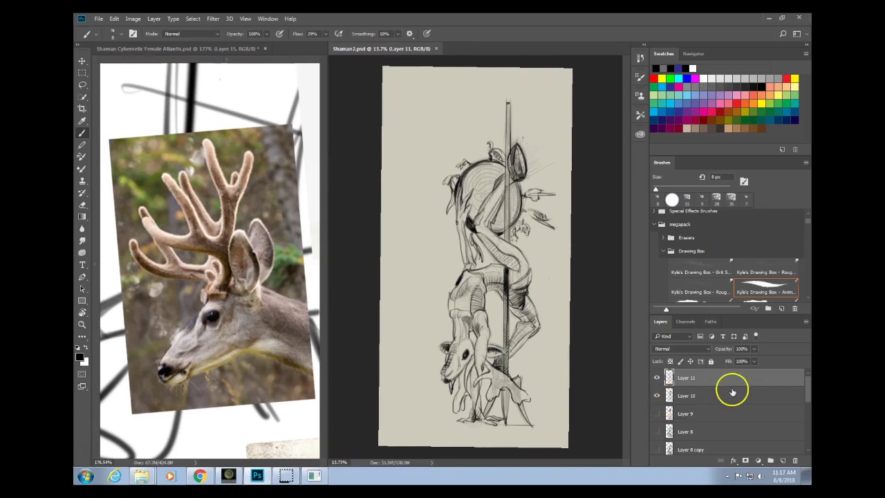
{"action": "left_click", "coordinate": [657, 396]}
{"action": "left_click", "coordinate": [658, 395]}
{"action": "left_click", "coordinate": [658, 395]}
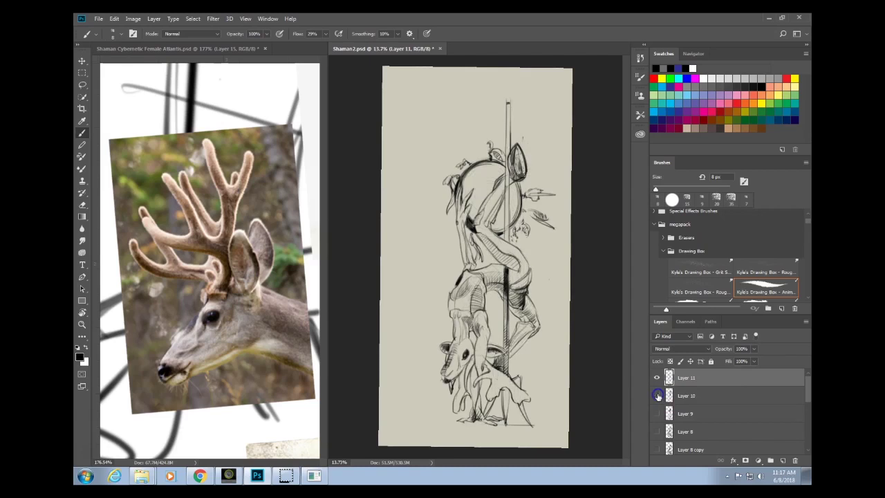
{"action": "left_click", "coordinate": [658, 396]}
{"action": "left_click", "coordinate": [673, 394], "text": "shift"}
{"action": "right_click", "coordinate": [685, 377]}
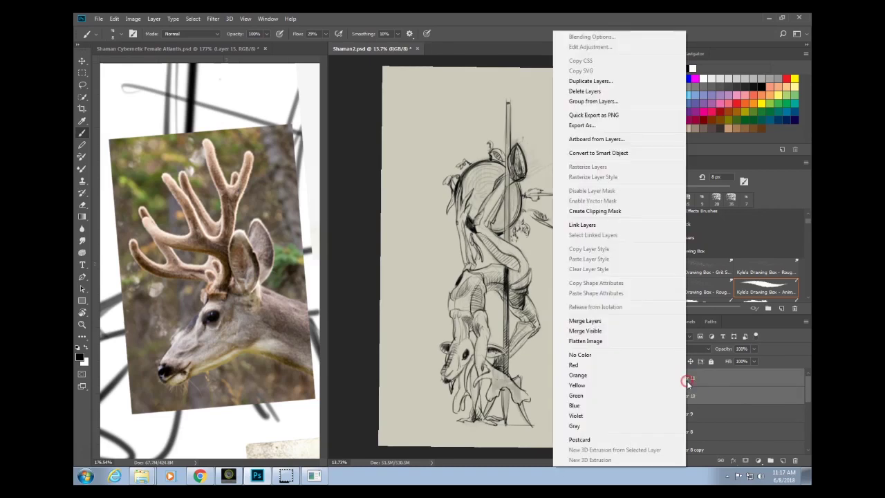
{"action": "left_click", "coordinate": [592, 324]}
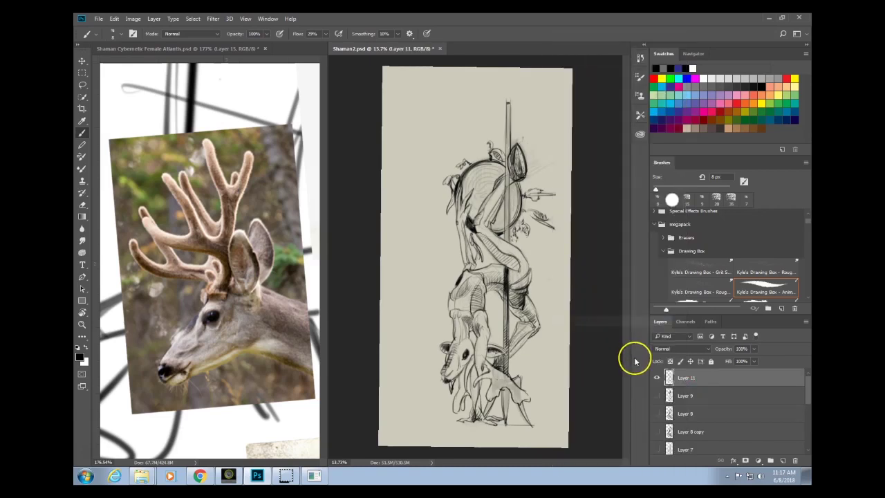
Duplicate Layer 11 beneath itself as a hidden backup and make Layer 11 the active layer.
{"action": "left_click_drag", "start_coordinate": [671, 382], "coordinate": [675, 394]}
{"action": "left_click", "coordinate": [656, 395]}
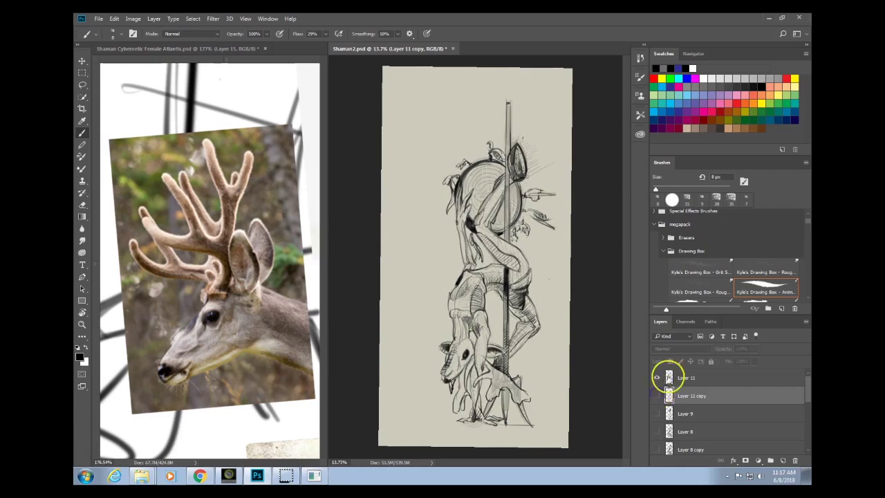
{"action": "left_click", "coordinate": [669, 377]}
Smudge the hatching on the thick limb between the drum and the hip with Kyle's Drawing Box Grit smudge brush.
{"action": "key", "text": "ctrl+plus"}
{"action": "key", "text": "ctrl+plus"}
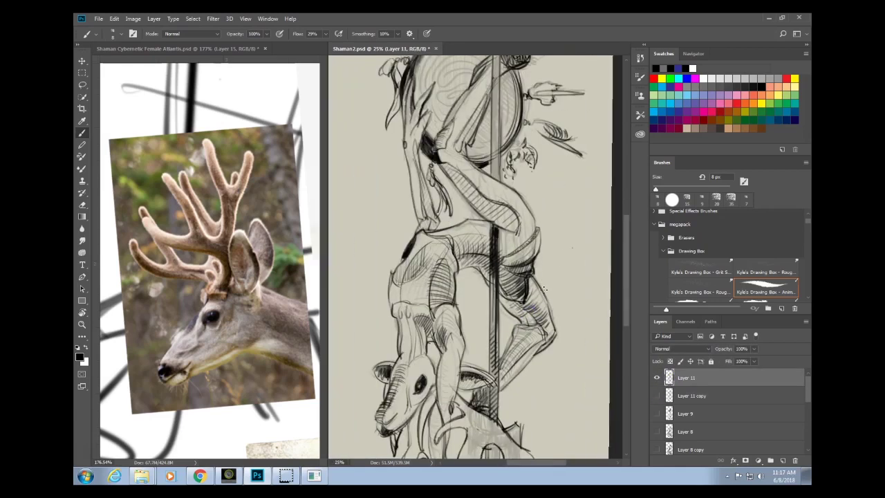
{"action": "left_click", "coordinate": [711, 266]}
{"action": "mouse_move", "coordinate": [453, 157]}
{"action": "left_mouse_down"}
{"action": "mouse_move", "coordinate": [480, 204]}
{"action": "mouse_move", "coordinate": [483, 170]}
{"action": "left_mouse_up"}
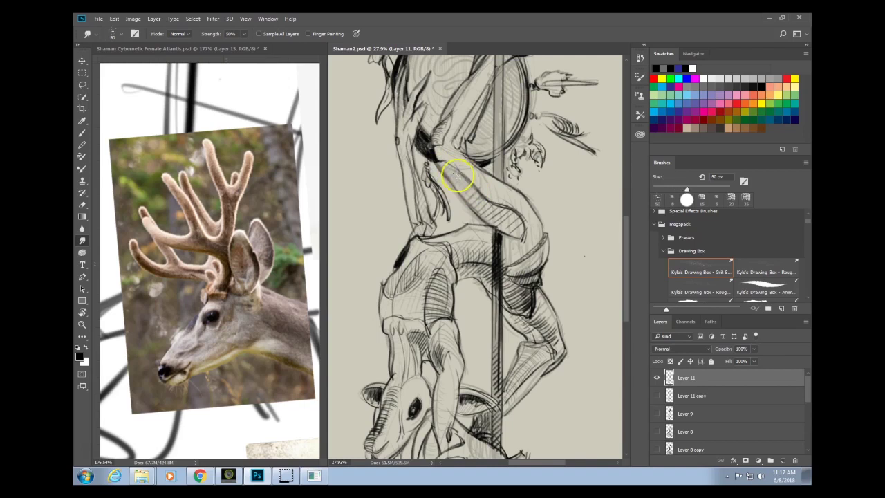
{"action": "mouse_move", "coordinate": [457, 177]}
{"action": "left_mouse_down"}
{"action": "mouse_move", "coordinate": [507, 231]}
{"action": "mouse_move", "coordinate": [513, 217]}
{"action": "mouse_move", "coordinate": [526, 223]}
{"action": "mouse_move", "coordinate": [499, 194]}
{"action": "mouse_move", "coordinate": [532, 236]}
{"action": "mouse_move", "coordinate": [469, 154]}
{"action": "mouse_move", "coordinate": [463, 169]}
{"action": "mouse_move", "coordinate": [532, 219]}
{"action": "mouse_move", "coordinate": [519, 190]}
{"action": "mouse_move", "coordinate": [520, 240]}
{"action": "mouse_move", "coordinate": [482, 222]}
{"action": "mouse_move", "coordinate": [456, 258]}
{"action": "mouse_move", "coordinate": [487, 259]}
{"action": "mouse_move", "coordinate": [457, 262]}
{"action": "mouse_move", "coordinate": [462, 267]}
{"action": "mouse_move", "coordinate": [435, 293]}
{"action": "mouse_move", "coordinate": [432, 276]}
{"action": "mouse_move", "coordinate": [420, 308]}
{"action": "left_mouse_up"}
Reduce the smudge brush to 70 px and blend the hatching on the chest, side and upper arm.
{"action": "key", "text": "bracketleft"}
{"action": "key", "text": "bracketleft"}
{"action": "mouse_move", "coordinate": [419, 271]}
{"action": "left_mouse_down"}
{"action": "mouse_move", "coordinate": [391, 290]}
{"action": "mouse_move", "coordinate": [413, 264]}
{"action": "left_mouse_up"}
{"action": "mouse_move", "coordinate": [443, 215]}
{"action": "left_mouse_down"}
{"action": "mouse_move", "coordinate": [405, 262]}
{"action": "mouse_move", "coordinate": [414, 268]}
{"action": "mouse_move", "coordinate": [386, 294]}
{"action": "left_mouse_up"}
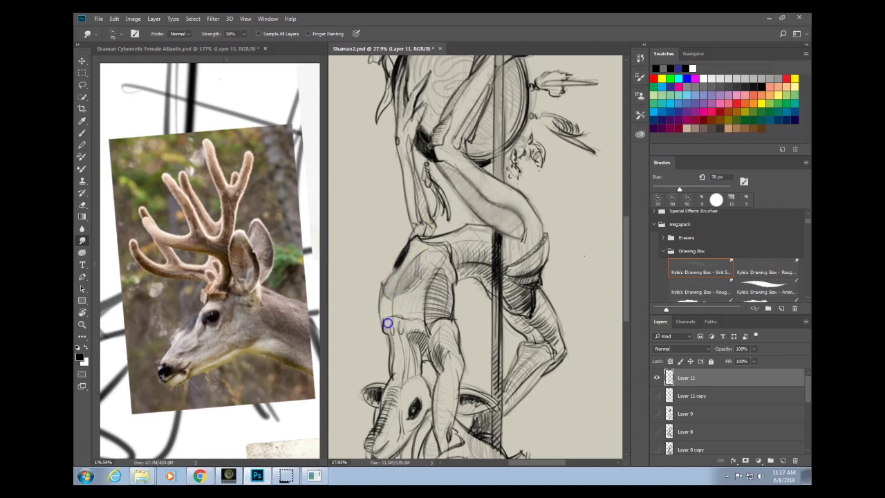
{"action": "mouse_move", "coordinate": [440, 273]}
{"action": "left_mouse_down"}
{"action": "mouse_move", "coordinate": [439, 306]}
{"action": "mouse_move", "coordinate": [448, 285]}
{"action": "mouse_move", "coordinate": [447, 307]}
{"action": "left_mouse_up"}
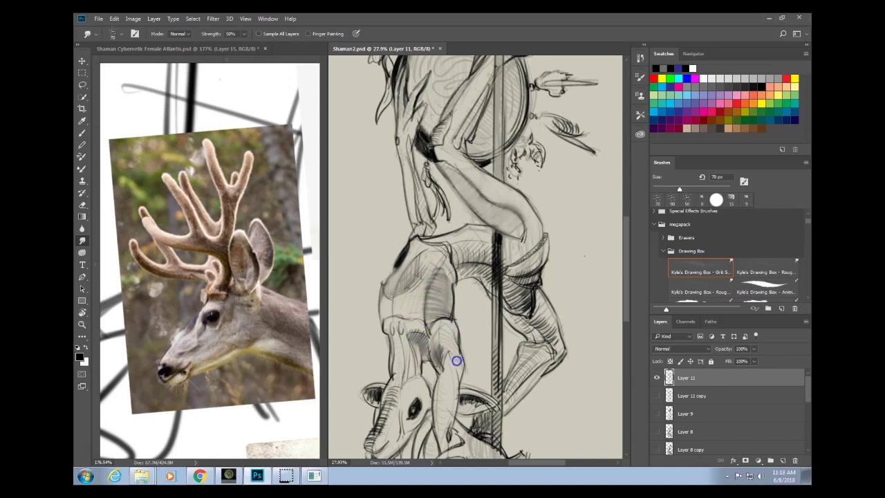
{"action": "mouse_move", "coordinate": [451, 331]}
{"action": "left_mouse_down"}
{"action": "mouse_move", "coordinate": [456, 358]}
{"action": "mouse_move", "coordinate": [450, 317]}
{"action": "left_mouse_up"}
{"action": "mouse_move", "coordinate": [469, 240]}
{"action": "left_mouse_down"}
{"action": "mouse_move", "coordinate": [455, 273]}
{"action": "mouse_move", "coordinate": [481, 266]}
{"action": "mouse_move", "coordinate": [435, 261]}
{"action": "mouse_move", "coordinate": [435, 251]}
{"action": "mouse_move", "coordinate": [418, 244]}
{"action": "mouse_move", "coordinate": [446, 245]}
{"action": "mouse_move", "coordinate": [429, 267]}
{"action": "left_mouse_up"}
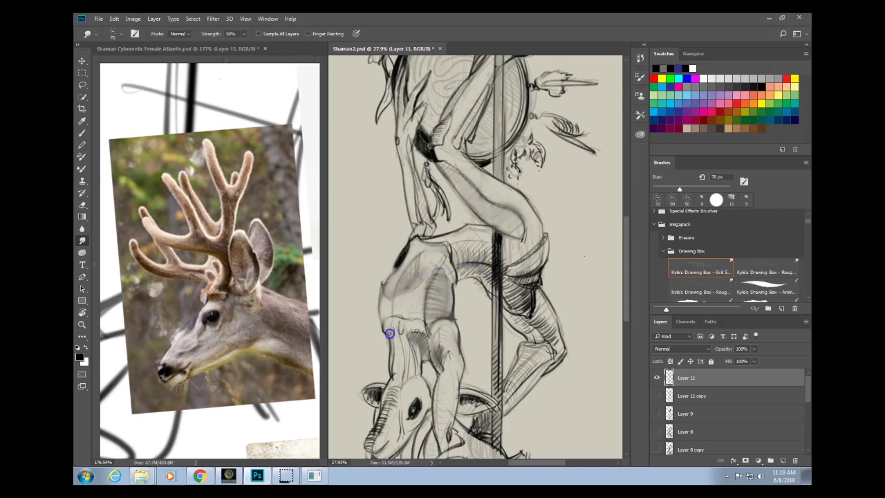
Smudge the shading on the deer's forehead, near ear and neck, the arched waist and the pole beside it.
{"action": "left_click_drag", "start_coordinate": [398, 288], "coordinate": [395, 389]}
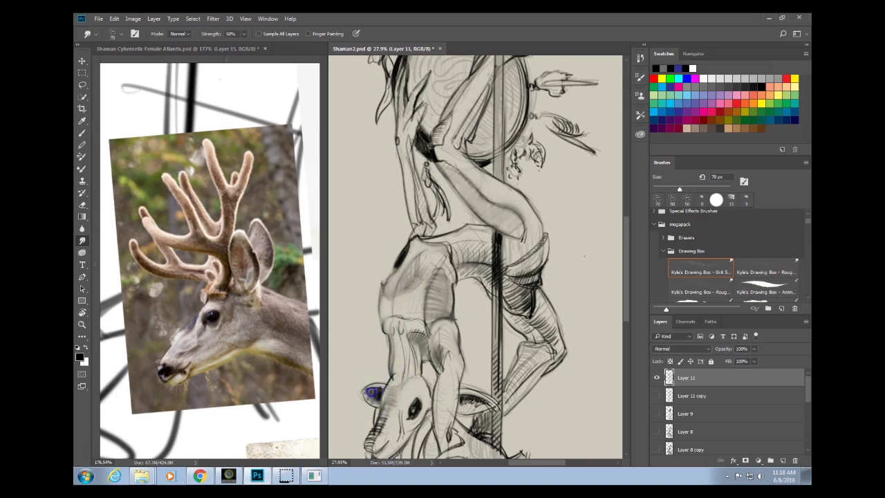
{"action": "mouse_move", "coordinate": [419, 380]}
{"action": "left_mouse_down"}
{"action": "mouse_move", "coordinate": [452, 289]}
{"action": "mouse_move", "coordinate": [419, 334]}
{"action": "left_mouse_up"}
{"action": "mouse_move", "coordinate": [458, 251]}
{"action": "left_mouse_down"}
{"action": "mouse_move", "coordinate": [447, 256]}
{"action": "mouse_move", "coordinate": [489, 304]}
{"action": "mouse_move", "coordinate": [498, 285]}
{"action": "mouse_move", "coordinate": [497, 393]}
{"action": "left_mouse_up"}
{"action": "mouse_move", "coordinate": [487, 250]}
{"action": "left_mouse_down"}
{"action": "mouse_move", "coordinate": [452, 279]}
{"action": "mouse_move", "coordinate": [490, 290]}
{"action": "left_mouse_up"}
{"action": "left_click_drag", "start_coordinate": [459, 228], "coordinate": [443, 234]}
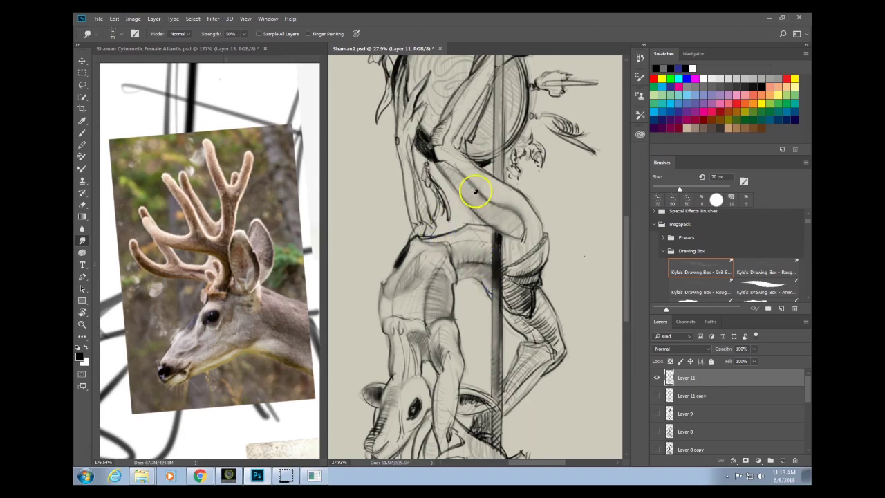
Soften the torso's dark outer edge and smudge the slender limb rising from it to the drum.
{"action": "left_click_drag", "start_coordinate": [402, 257], "coordinate": [388, 281]}
{"action": "left_click_drag", "start_coordinate": [413, 188], "coordinate": [421, 219]}
{"action": "left_click_drag", "start_coordinate": [411, 147], "coordinate": [426, 229]}
{"action": "left_click_drag", "start_coordinate": [409, 148], "coordinate": [409, 183]}
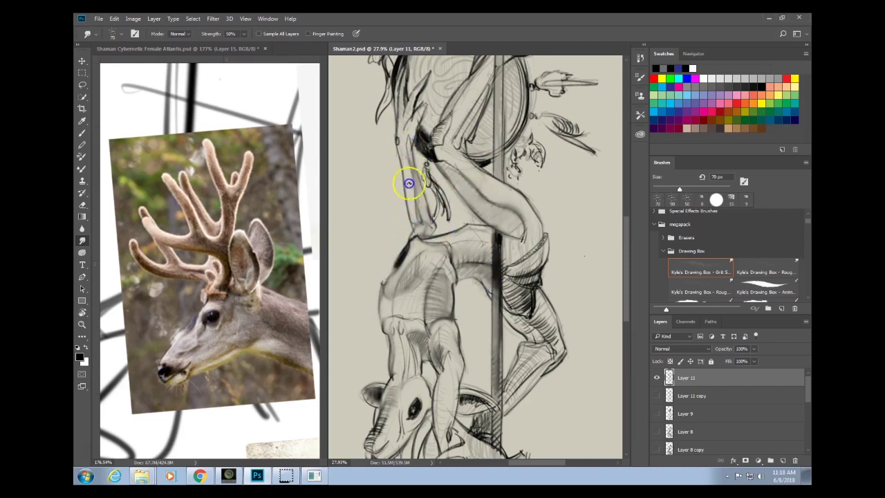
Smudge the hatching inside the dark teardrop shape beside the pole above the drum.
{"action": "left_click_drag", "start_coordinate": [454, 244], "coordinate": [427, 363]}
{"action": "mouse_move", "coordinate": [395, 205]}
{"action": "left_mouse_down"}
{"action": "mouse_move", "coordinate": [381, 232]}
{"action": "mouse_move", "coordinate": [386, 213]}
{"action": "mouse_move", "coordinate": [382, 255]}
{"action": "mouse_move", "coordinate": [388, 231]}
{"action": "mouse_move", "coordinate": [372, 203]}
{"action": "left_mouse_up"}
{"action": "scroll", "coordinate": [533, 200], "scroll_direction": "down", "scroll_amount": 3}
{"action": "mouse_move", "coordinate": [435, 207]}
{"action": "left_mouse_down"}
{"action": "mouse_move", "coordinate": [419, 200]}
{"action": "mouse_move", "coordinate": [419, 174]}
{"action": "mouse_move", "coordinate": [457, 123]}
{"action": "mouse_move", "coordinate": [457, 213]}
{"action": "left_mouse_up"}
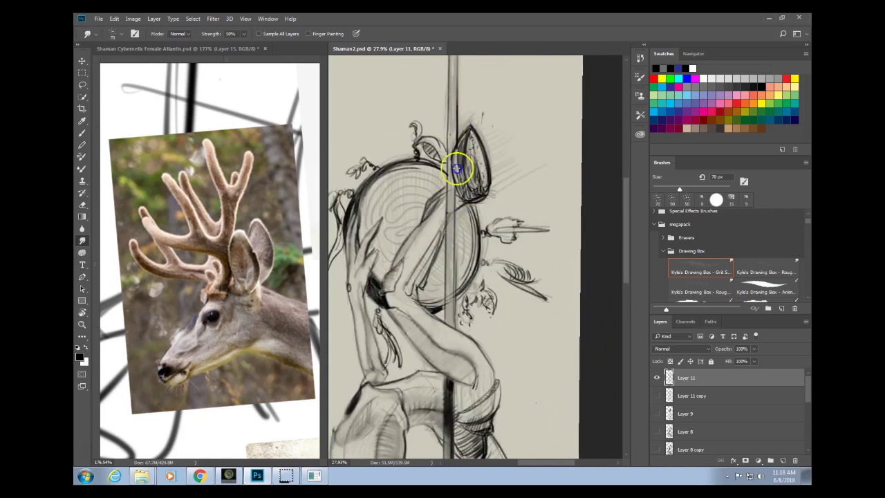
{"action": "mouse_move", "coordinate": [456, 161]}
{"action": "left_mouse_down"}
{"action": "mouse_move", "coordinate": [472, 140]}
{"action": "mouse_move", "coordinate": [475, 180]}
{"action": "mouse_move", "coordinate": [481, 166]}
{"action": "mouse_move", "coordinate": [487, 177]}
{"action": "mouse_move", "coordinate": [479, 168]}
{"action": "mouse_move", "coordinate": [451, 170]}
{"action": "mouse_move", "coordinate": [451, 147]}
{"action": "mouse_move", "coordinate": [467, 195]}
{"action": "mouse_move", "coordinate": [487, 191]}
{"action": "mouse_move", "coordinate": [457, 203]}
{"action": "left_mouse_up"}
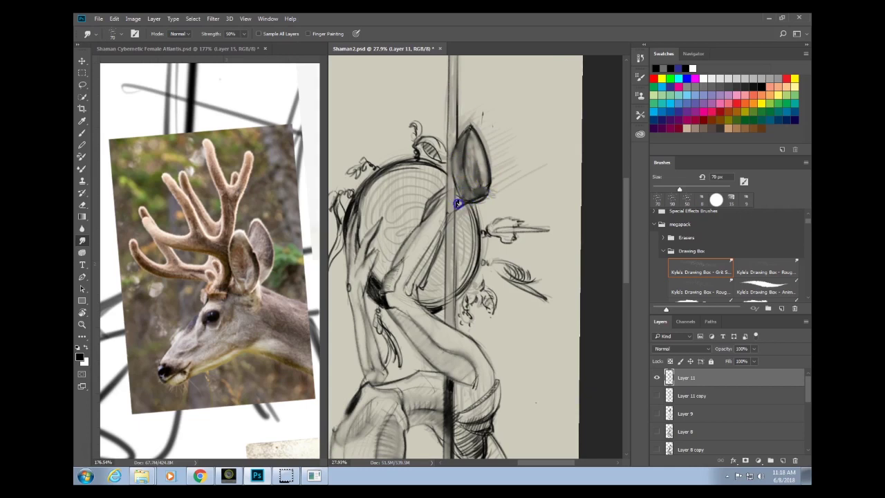
Smudge the pointed fingers over the drum and blend the drum skin's hatching on the far side of the pole.
{"action": "left_click_drag", "start_coordinate": [437, 231], "coordinate": [434, 249]}
{"action": "left_click_drag", "start_coordinate": [423, 279], "coordinate": [436, 256]}
{"action": "left_click_drag", "start_coordinate": [416, 304], "coordinate": [417, 314]}
{"action": "mouse_move", "coordinate": [406, 287]}
{"action": "left_mouse_down"}
{"action": "mouse_move", "coordinate": [420, 318]}
{"action": "mouse_move", "coordinate": [453, 333]}
{"action": "mouse_move", "coordinate": [416, 304]}
{"action": "mouse_move", "coordinate": [436, 306]}
{"action": "mouse_move", "coordinate": [428, 254]}
{"action": "mouse_move", "coordinate": [428, 294]}
{"action": "mouse_move", "coordinate": [440, 282]}
{"action": "mouse_move", "coordinate": [436, 307]}
{"action": "mouse_move", "coordinate": [444, 308]}
{"action": "mouse_move", "coordinate": [422, 298]}
{"action": "mouse_move", "coordinate": [451, 299]}
{"action": "mouse_move", "coordinate": [457, 283]}
{"action": "mouse_move", "coordinate": [449, 276]}
{"action": "mouse_move", "coordinate": [452, 301]}
{"action": "left_mouse_up"}
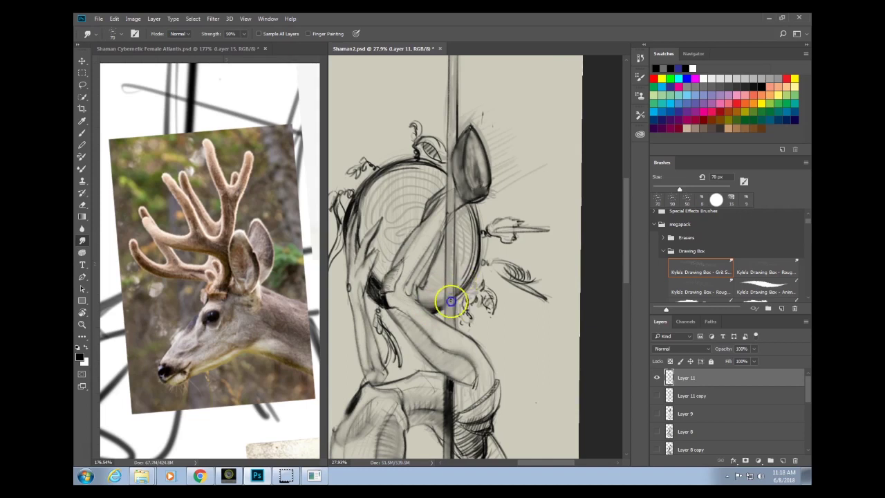
{"action": "mouse_move", "coordinate": [462, 203]}
{"action": "left_mouse_down"}
{"action": "mouse_move", "coordinate": [461, 270]}
{"action": "mouse_move", "coordinate": [455, 213]}
{"action": "mouse_move", "coordinate": [471, 233]}
{"action": "mouse_move", "coordinate": [470, 210]}
{"action": "left_mouse_up"}
{"action": "mouse_move", "coordinate": [469, 269]}
{"action": "left_mouse_down"}
{"action": "mouse_move", "coordinate": [468, 258]}
{"action": "mouse_move", "coordinate": [466, 278]}
{"action": "left_mouse_up"}
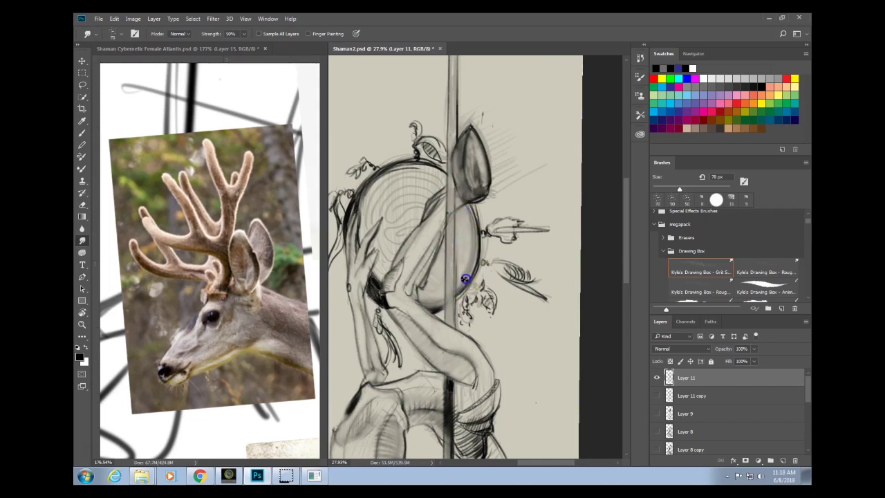
Smudge the stray hatching around the teardrop shape and the pole's upper section.
{"action": "left_click_drag", "start_coordinate": [443, 201], "coordinate": [450, 231]}
{"action": "mouse_move", "coordinate": [504, 184]}
{"action": "left_mouse_down"}
{"action": "mouse_move", "coordinate": [500, 168]}
{"action": "mouse_move", "coordinate": [513, 186]}
{"action": "mouse_move", "coordinate": [498, 178]}
{"action": "left_mouse_up"}
{"action": "left_click_drag", "start_coordinate": [479, 103], "coordinate": [479, 119]}
{"action": "mouse_move", "coordinate": [456, 77]}
{"action": "left_mouse_down"}
{"action": "mouse_move", "coordinate": [452, 69]}
{"action": "mouse_move", "coordinate": [467, 197]}
{"action": "mouse_move", "coordinate": [473, 193]}
{"action": "mouse_move", "coordinate": [466, 181]}
{"action": "left_mouse_up"}
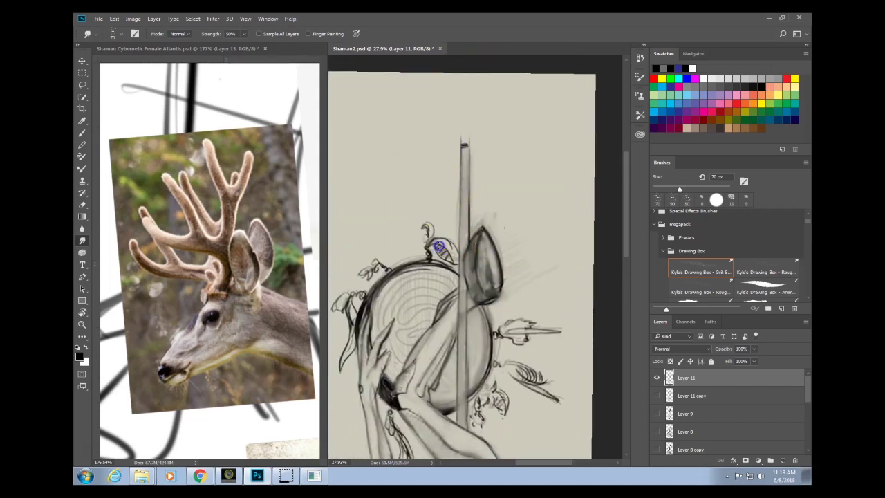
Smudge the feathers on the drum's upper rim, the long hanging feathers and the rim's dark outline.
{"action": "left_click_drag", "start_coordinate": [452, 258], "coordinate": [437, 252]}
{"action": "mouse_move", "coordinate": [413, 302]}
{"action": "left_mouse_down"}
{"action": "mouse_move", "coordinate": [452, 231]}
{"action": "mouse_move", "coordinate": [413, 242]}
{"action": "mouse_move", "coordinate": [414, 233]}
{"action": "left_mouse_up"}
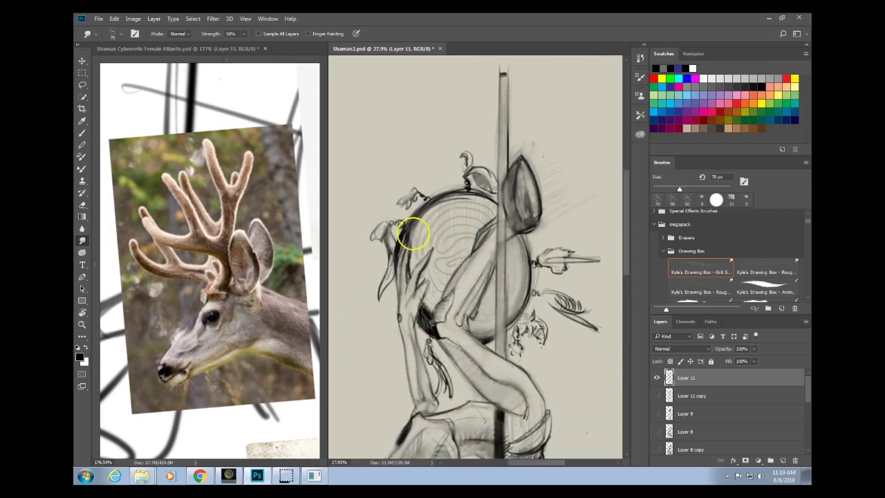
{"action": "mouse_move", "coordinate": [480, 204]}
{"action": "left_mouse_down"}
{"action": "mouse_move", "coordinate": [452, 202]}
{"action": "mouse_move", "coordinate": [421, 218]}
{"action": "mouse_move", "coordinate": [425, 207]}
{"action": "left_mouse_up"}
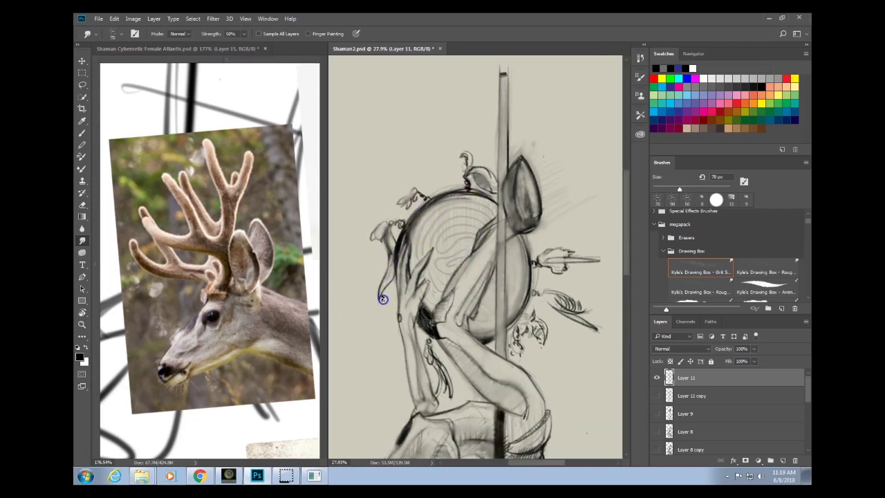
{"action": "left_click_drag", "start_coordinate": [506, 295], "coordinate": [497, 185]}
{"action": "left_click_drag", "start_coordinate": [456, 209], "coordinate": [444, 206]}
Smudge the dark hatching on the hips and the bent leg behind the pole down to its tip.
{"action": "scroll", "coordinate": [490, 183], "scroll_direction": "down", "scroll_amount": 5}
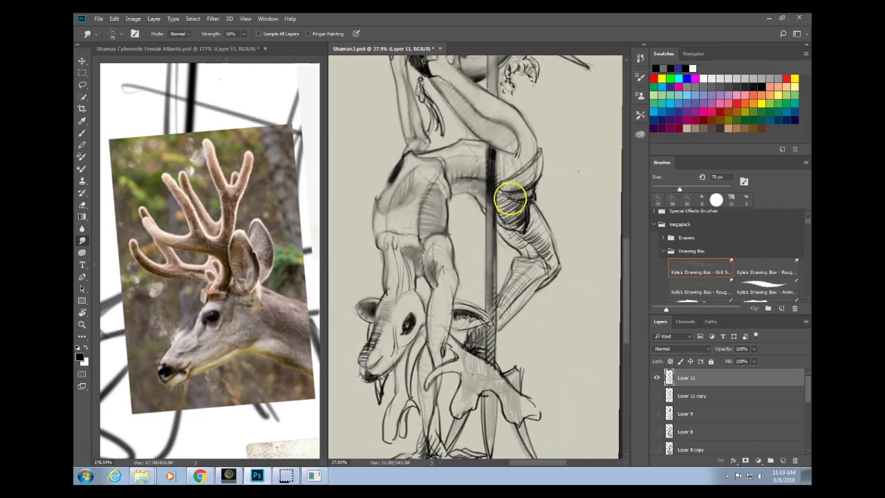
{"action": "mouse_move", "coordinate": [510, 199]}
{"action": "left_mouse_down"}
{"action": "mouse_move", "coordinate": [512, 221]}
{"action": "mouse_move", "coordinate": [521, 210]}
{"action": "mouse_move", "coordinate": [524, 216]}
{"action": "mouse_move", "coordinate": [518, 231]}
{"action": "mouse_move", "coordinate": [510, 193]}
{"action": "mouse_move", "coordinate": [529, 195]}
{"action": "mouse_move", "coordinate": [507, 188]}
{"action": "mouse_move", "coordinate": [534, 165]}
{"action": "left_mouse_up"}
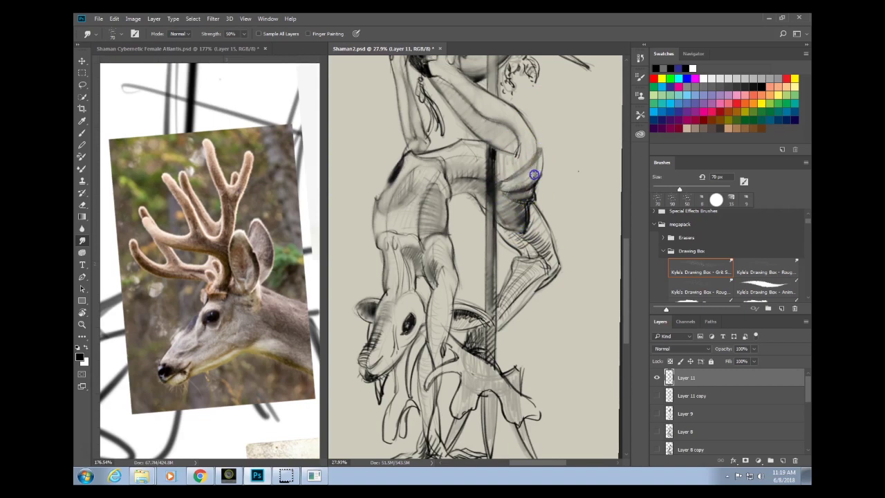
{"action": "mouse_move", "coordinate": [531, 238]}
{"action": "left_mouse_down"}
{"action": "mouse_move", "coordinate": [533, 222]}
{"action": "mouse_move", "coordinate": [546, 241]}
{"action": "left_mouse_up"}
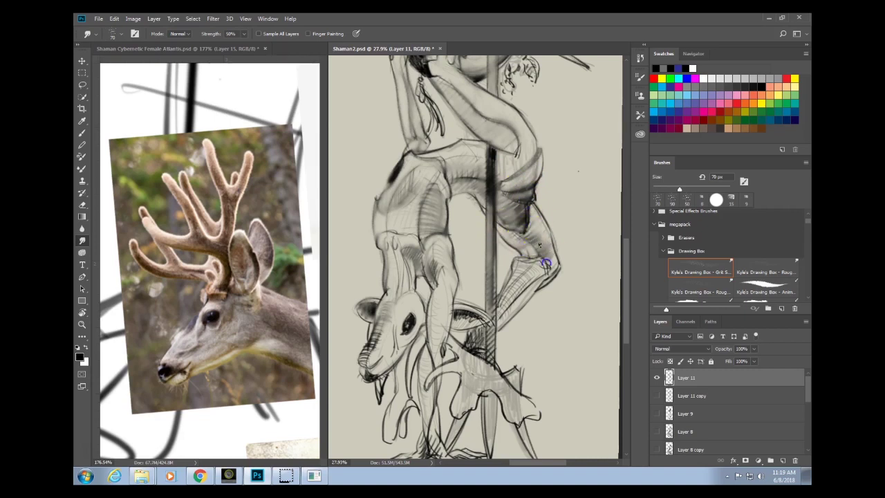
{"action": "mouse_move", "coordinate": [499, 311]}
{"action": "left_mouse_down"}
{"action": "mouse_move", "coordinate": [537, 261]}
{"action": "mouse_move", "coordinate": [514, 304]}
{"action": "mouse_move", "coordinate": [542, 284]}
{"action": "left_mouse_up"}
{"action": "left_click_drag", "start_coordinate": [519, 192], "coordinate": [515, 207]}
Smudge the shading on the supporting arm, the deer's muzzle and jaw, and the antler below the head.
{"action": "left_click_drag", "start_coordinate": [430, 253], "coordinate": [444, 288]}
{"action": "left_click_drag", "start_coordinate": [375, 317], "coordinate": [378, 338]}
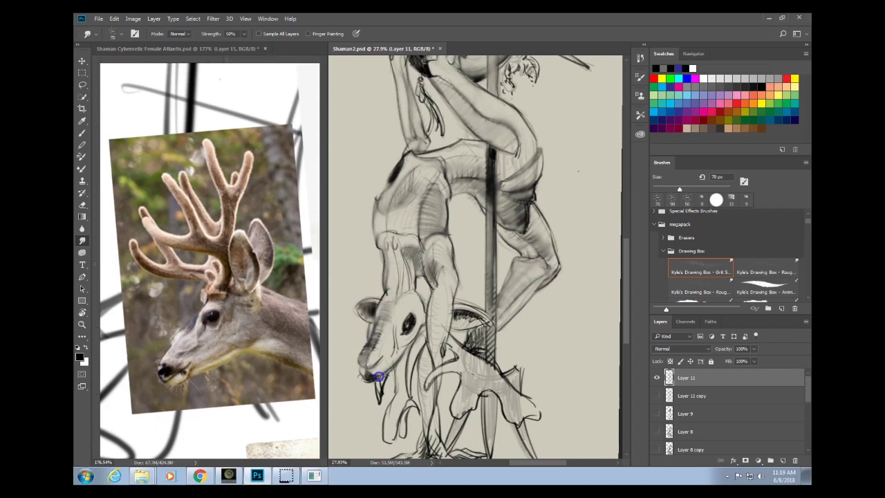
{"action": "mouse_move", "coordinate": [379, 377]}
{"action": "left_mouse_down"}
{"action": "mouse_move", "coordinate": [380, 395]}
{"action": "mouse_move", "coordinate": [403, 359]}
{"action": "left_mouse_up"}
{"action": "mouse_move", "coordinate": [388, 419]}
{"action": "left_mouse_down"}
{"action": "mouse_move", "coordinate": [389, 439]}
{"action": "mouse_move", "coordinate": [403, 423]}
{"action": "left_mouse_up"}
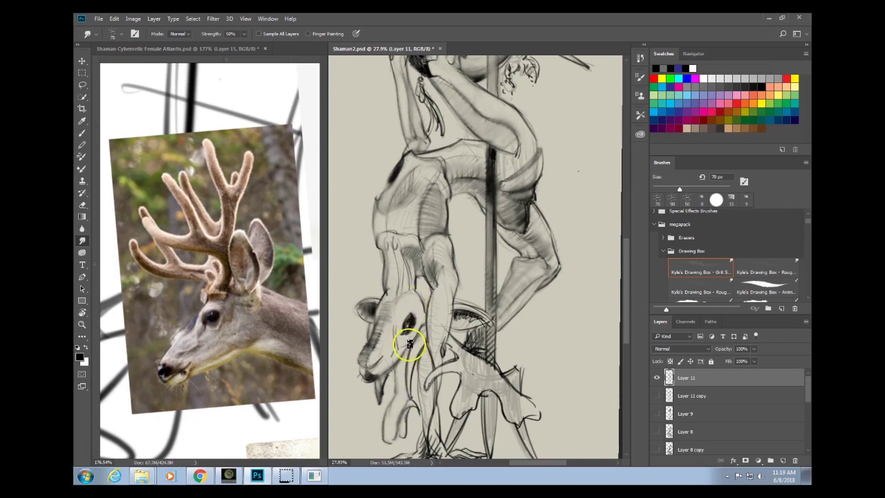
{"action": "left_click_drag", "start_coordinate": [410, 355], "coordinate": [407, 381]}
Smudge the far ear, the dark hatching behind it, the lower pole, the planted hand and the nearest base support.
{"action": "mouse_move", "coordinate": [504, 300]}
{"action": "left_mouse_down"}
{"action": "mouse_move", "coordinate": [542, 202]}
{"action": "mouse_move", "coordinate": [492, 216]}
{"action": "mouse_move", "coordinate": [507, 248]}
{"action": "left_mouse_up"}
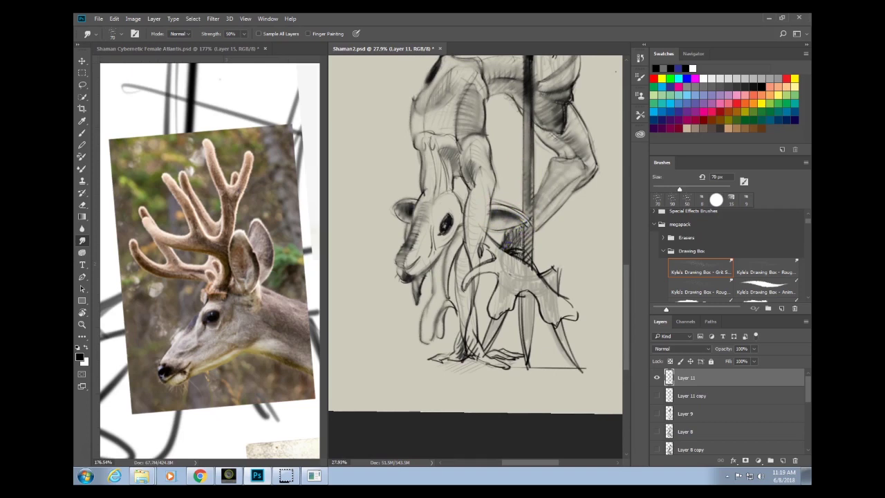
{"action": "left_click_drag", "start_coordinate": [516, 324], "coordinate": [481, 375]}
{"action": "left_click_drag", "start_coordinate": [477, 279], "coordinate": [495, 298]}
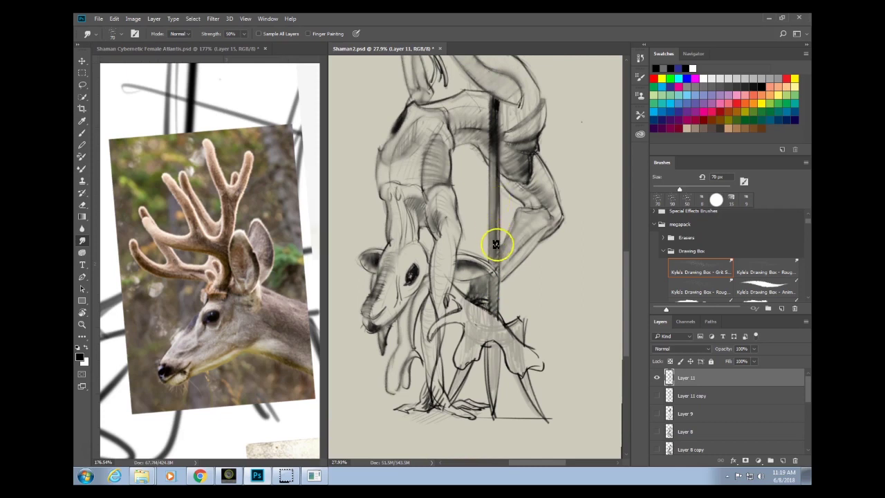
{"action": "left_click_drag", "start_coordinate": [496, 245], "coordinate": [496, 207]}
{"action": "left_click_drag", "start_coordinate": [482, 285], "coordinate": [469, 267]}
{"action": "mouse_move", "coordinate": [477, 317]}
{"action": "left_mouse_down"}
{"action": "mouse_move", "coordinate": [431, 332]}
{"action": "mouse_move", "coordinate": [444, 319]}
{"action": "mouse_move", "coordinate": [426, 366]}
{"action": "mouse_move", "coordinate": [438, 395]}
{"action": "mouse_move", "coordinate": [426, 403]}
{"action": "mouse_move", "coordinate": [450, 407]}
{"action": "mouse_move", "coordinate": [457, 386]}
{"action": "left_mouse_up"}
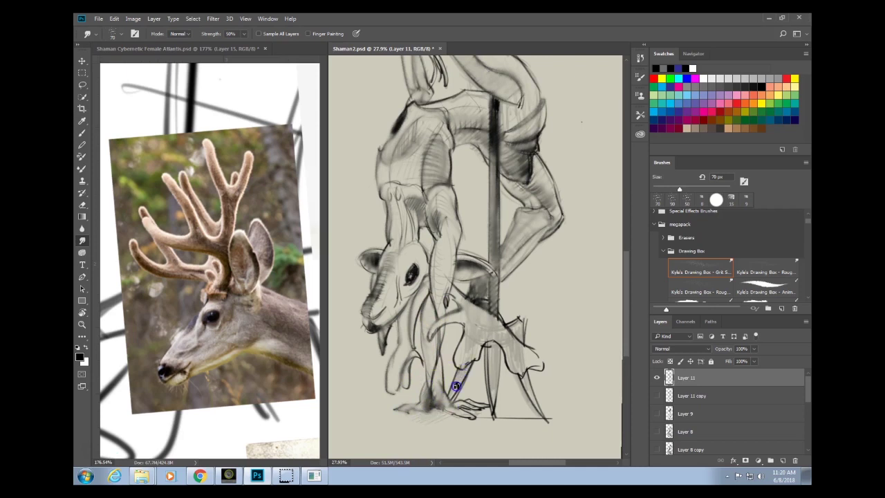
{"action": "left_click_drag", "start_coordinate": [477, 302], "coordinate": [494, 275]}
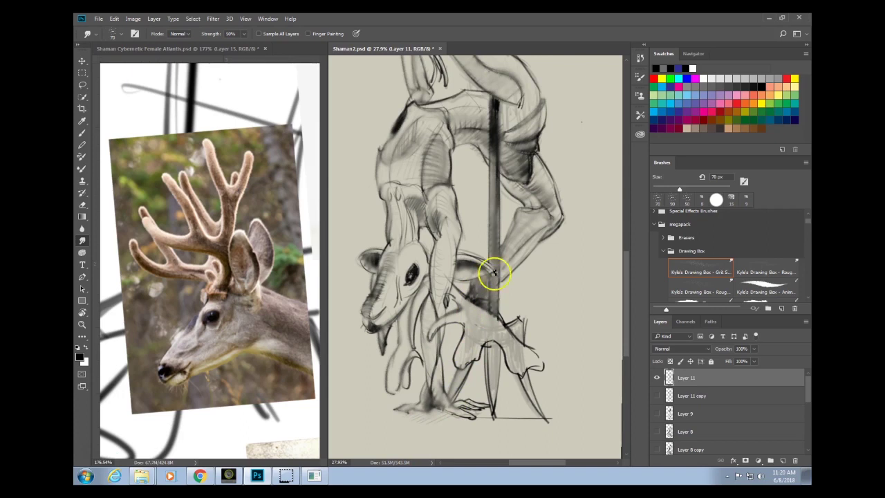
Smudge the pole's tip below the antler, the antler's outer points and the outer base support.
{"action": "left_click_drag", "start_coordinate": [493, 351], "coordinate": [491, 403]}
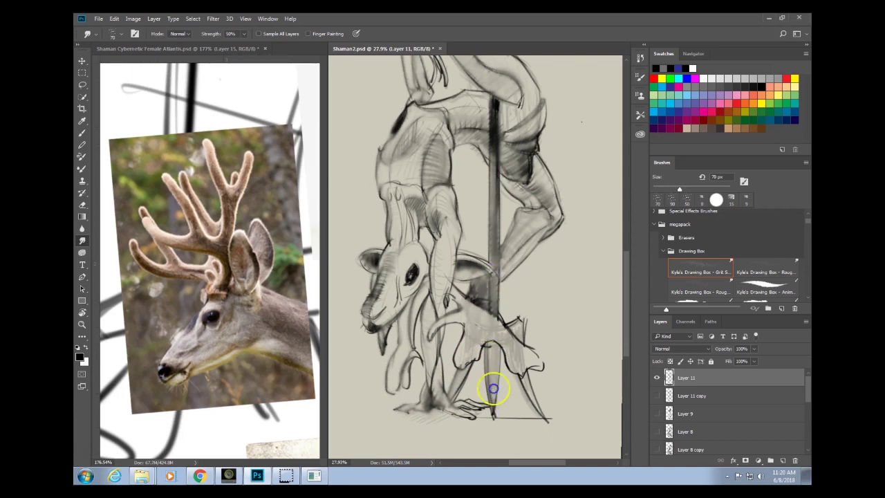
{"action": "mouse_move", "coordinate": [515, 299]}
{"action": "left_mouse_down"}
{"action": "mouse_move", "coordinate": [502, 332]}
{"action": "mouse_move", "coordinate": [532, 362]}
{"action": "left_mouse_up"}
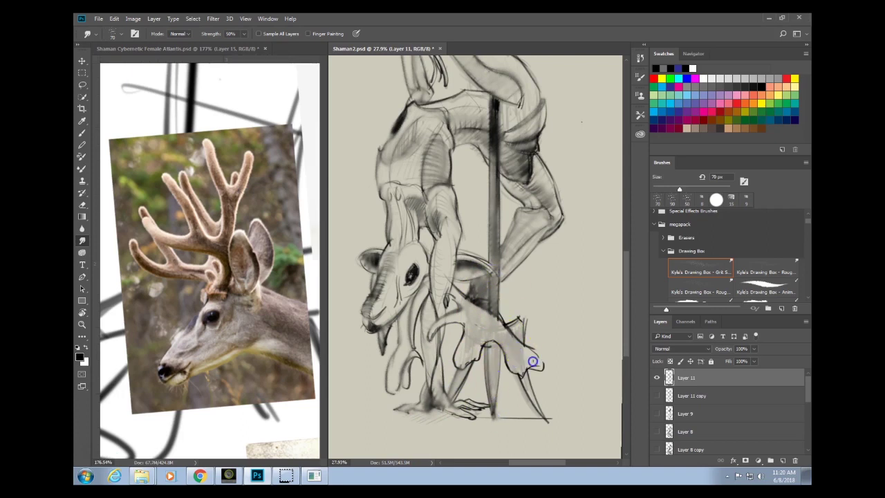
{"action": "left_click_drag", "start_coordinate": [515, 332], "coordinate": [527, 330]}
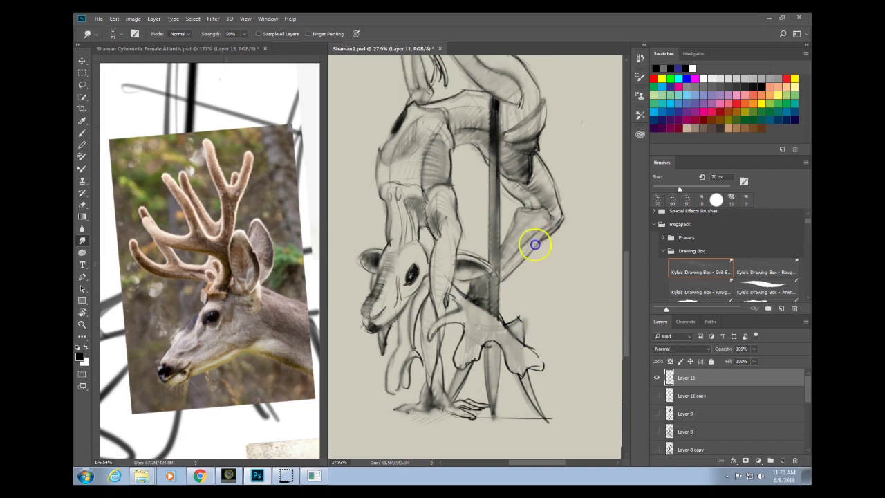
{"action": "scroll", "coordinate": [533, 242], "scroll_direction": "down", "scroll_amount": 3}
{"action": "scroll", "coordinate": [530, 340], "scroll_direction": "up", "scroll_amount": 2}
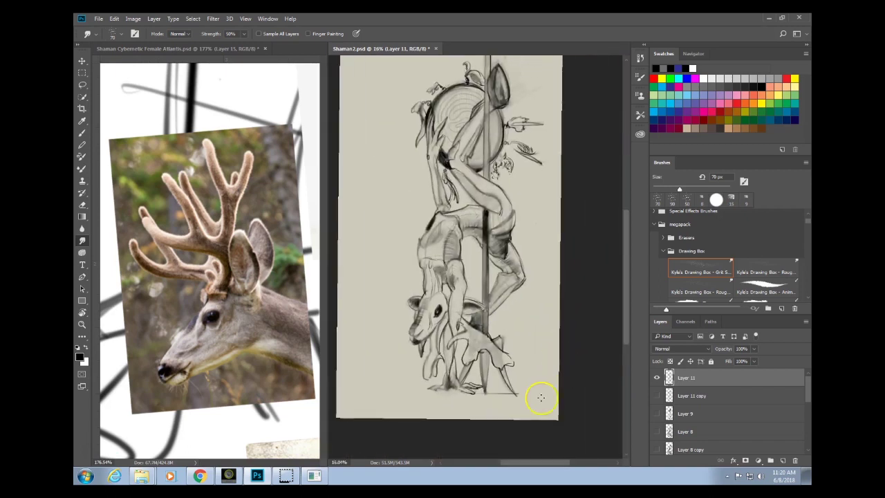
{"action": "scroll", "coordinate": [530, 369], "scroll_direction": "up", "scroll_amount": 2}
{"action": "left_click_drag", "start_coordinate": [481, 289], "coordinate": [513, 337]}
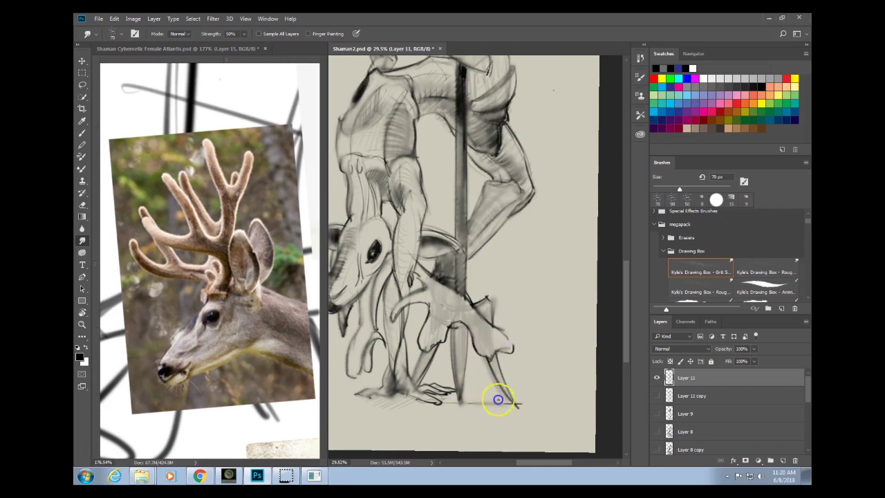
Smudge the inner base support, the planted fingers and the dark hatching between the antler and the pole.
{"action": "left_click_drag", "start_coordinate": [453, 286], "coordinate": [426, 388]}
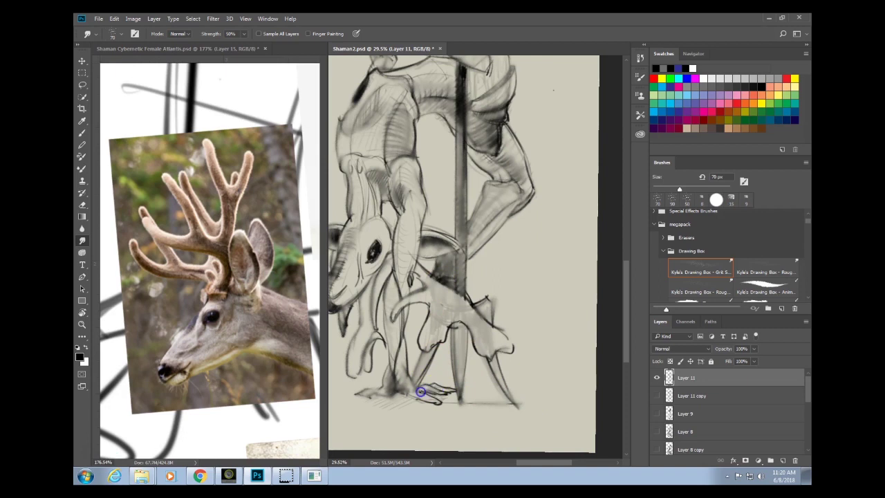
{"action": "mouse_move", "coordinate": [429, 345]}
{"action": "left_mouse_down"}
{"action": "mouse_move", "coordinate": [442, 314]}
{"action": "mouse_move", "coordinate": [442, 338]}
{"action": "mouse_move", "coordinate": [432, 277]}
{"action": "mouse_move", "coordinate": [452, 278]}
{"action": "mouse_move", "coordinate": [450, 253]}
{"action": "left_mouse_up"}
{"action": "left_click_drag", "start_coordinate": [472, 330], "coordinate": [480, 349]}
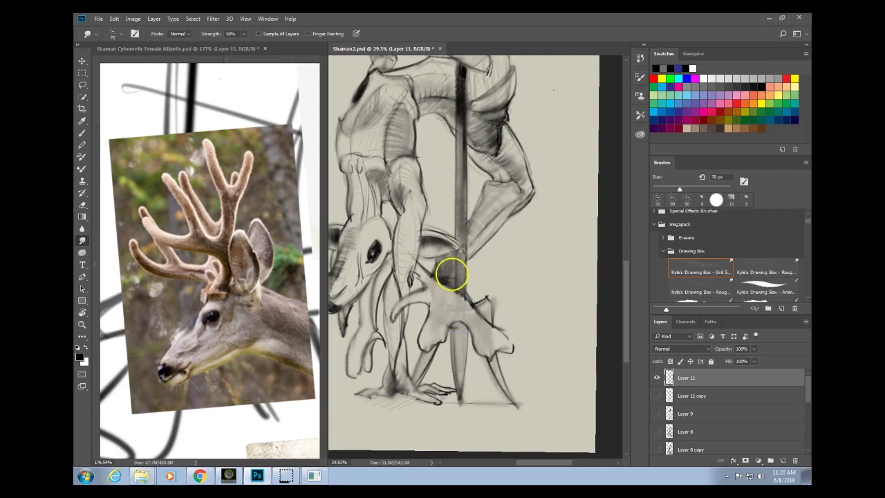
{"action": "left_click_drag", "start_coordinate": [406, 295], "coordinate": [487, 285]}
{"action": "left_click_drag", "start_coordinate": [420, 266], "coordinate": [413, 267]}
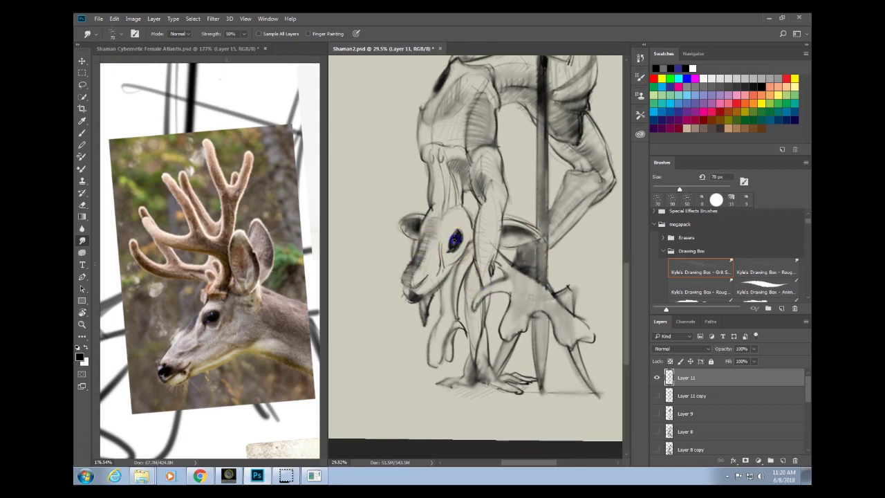
Smudge the deer's eye, cheek and neck, and the shading on the supporting arm and torso.
{"action": "left_click_drag", "start_coordinate": [455, 240], "coordinate": [422, 252]}
{"action": "mouse_move", "coordinate": [454, 209]}
{"action": "left_mouse_down"}
{"action": "mouse_move", "coordinate": [435, 233]}
{"action": "mouse_move", "coordinate": [419, 289]}
{"action": "mouse_move", "coordinate": [491, 210]}
{"action": "mouse_move", "coordinate": [481, 221]}
{"action": "mouse_move", "coordinate": [484, 276]}
{"action": "left_mouse_up"}
{"action": "left_click_drag", "start_coordinate": [483, 257], "coordinate": [492, 253]}
{"action": "scroll", "coordinate": [477, 242], "scroll_direction": "up", "scroll_amount": 10}
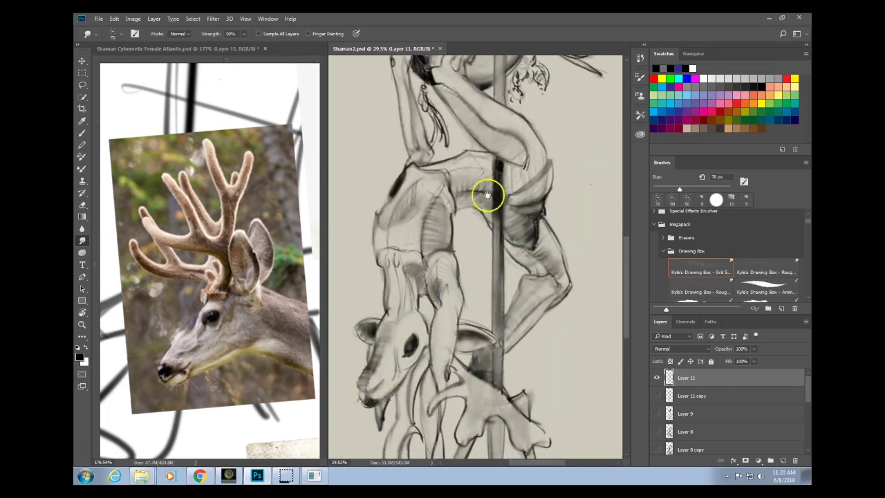
{"action": "left_click_drag", "start_coordinate": [408, 210], "coordinate": [408, 210]}
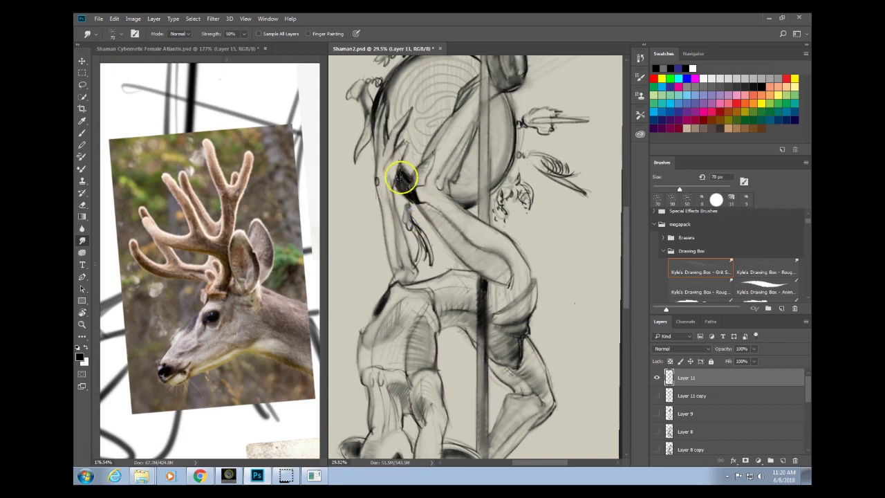
Smudge the black patch beside the hand on the drum and the feathers along the drum's upper rim.
{"action": "left_click_drag", "start_coordinate": [404, 173], "coordinate": [393, 175]}
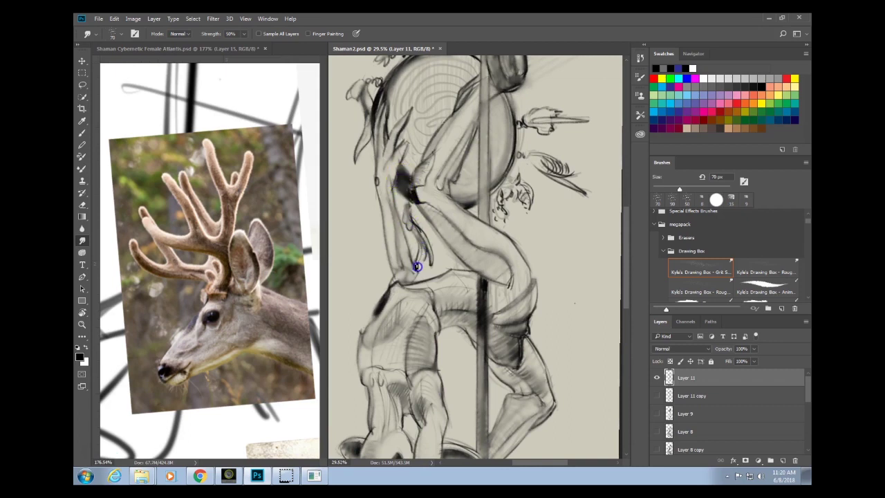
{"action": "left_click_drag", "start_coordinate": [405, 143], "coordinate": [477, 244]}
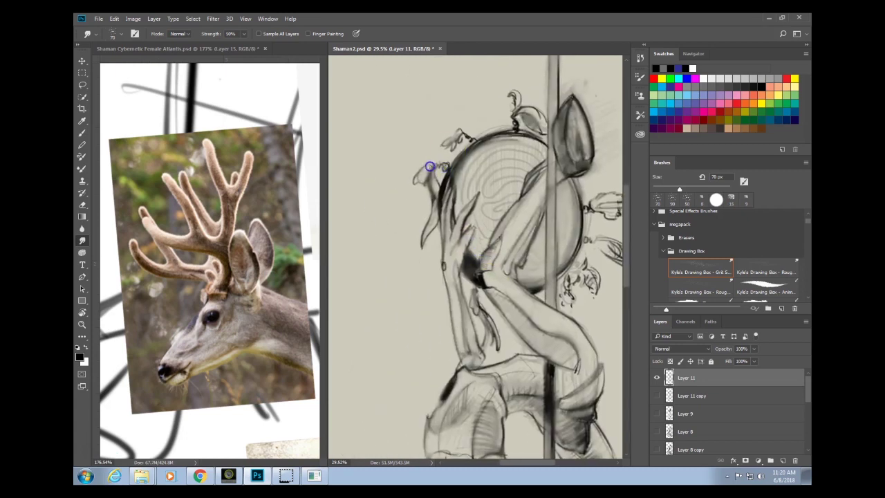
{"action": "left_click_drag", "start_coordinate": [435, 192], "coordinate": [435, 213]}
{"action": "mouse_move", "coordinate": [450, 172]}
{"action": "left_mouse_down"}
{"action": "mouse_move", "coordinate": [494, 143]}
{"action": "mouse_move", "coordinate": [462, 155]}
{"action": "mouse_move", "coordinate": [481, 136]}
{"action": "mouse_move", "coordinate": [453, 140]}
{"action": "left_mouse_up"}
{"action": "left_click_drag", "start_coordinate": [514, 107], "coordinate": [514, 115]}
Smudge the dark leaf-shaped form beside the pole, the limb across the drum and the pole section in front of it.
{"action": "left_click_drag", "start_coordinate": [537, 159], "coordinate": [449, 212]}
{"action": "left_click_drag", "start_coordinate": [484, 150], "coordinate": [491, 178]}
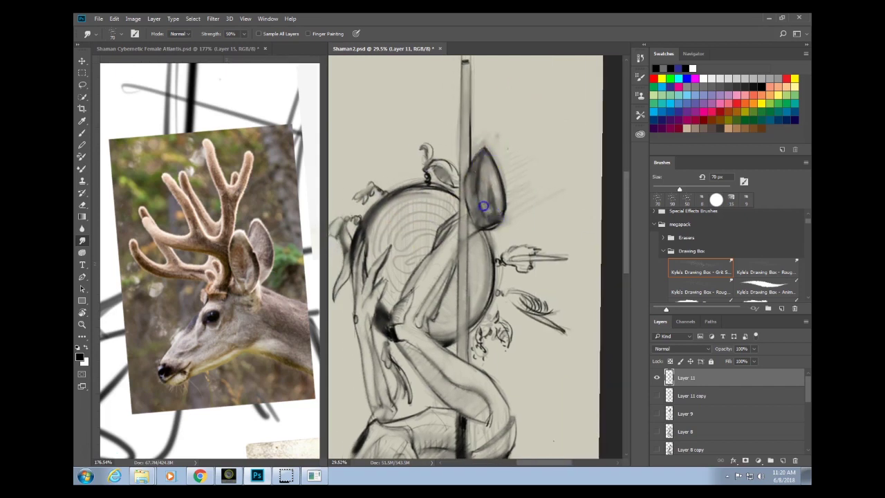
{"action": "left_click_drag", "start_coordinate": [461, 204], "coordinate": [438, 299]}
{"action": "left_click_drag", "start_coordinate": [483, 292], "coordinate": [478, 277]}
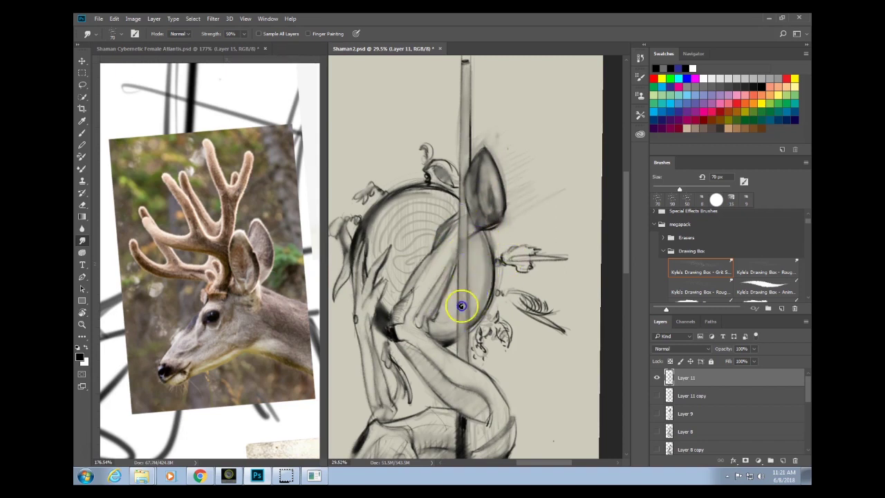
{"action": "left_click_drag", "start_coordinate": [462, 306], "coordinate": [461, 242]}
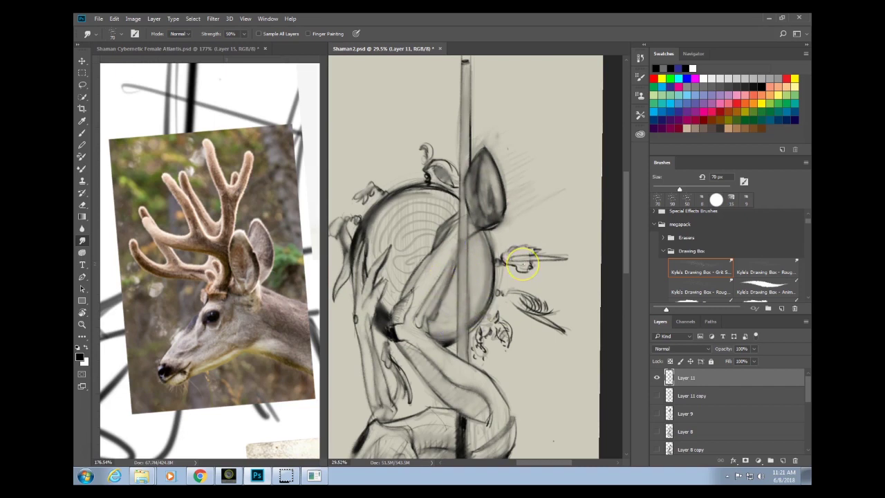
Smudge the hatched lower feather hanging from the drum's outer rim and its attachment point.
{"action": "left_click_drag", "start_coordinate": [516, 358], "coordinate": [506, 308]}
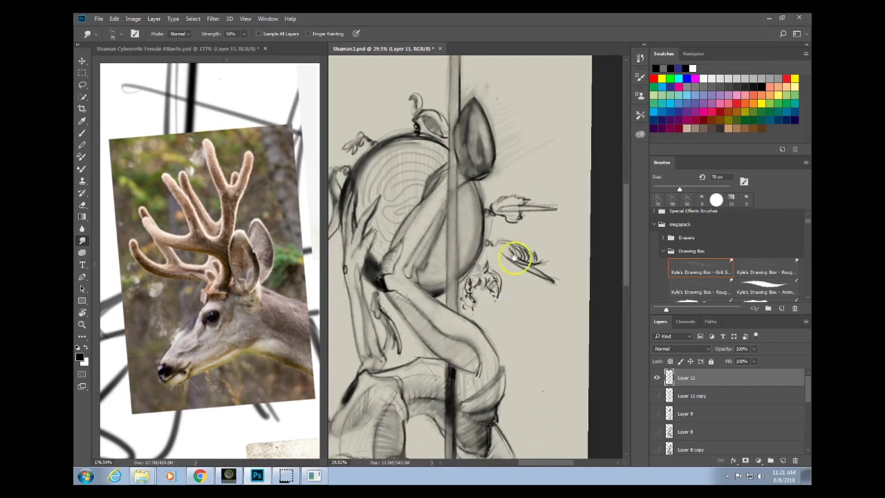
{"action": "left_click_drag", "start_coordinate": [528, 256], "coordinate": [536, 262]}
{"action": "left_click_drag", "start_coordinate": [489, 220], "coordinate": [486, 239]}
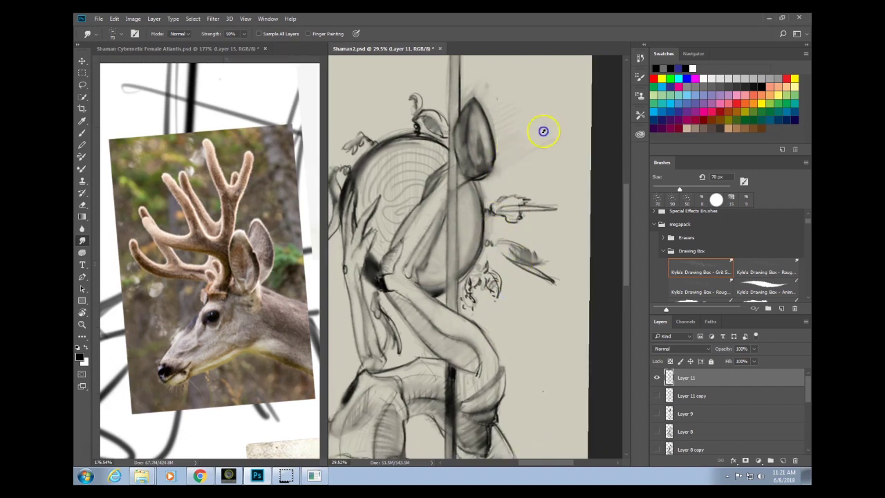
Smudge the loose hatching around the leaf-shaped form and the upper pole into a soft haze.
{"action": "left_click_drag", "start_coordinate": [536, 126], "coordinate": [478, 222]}
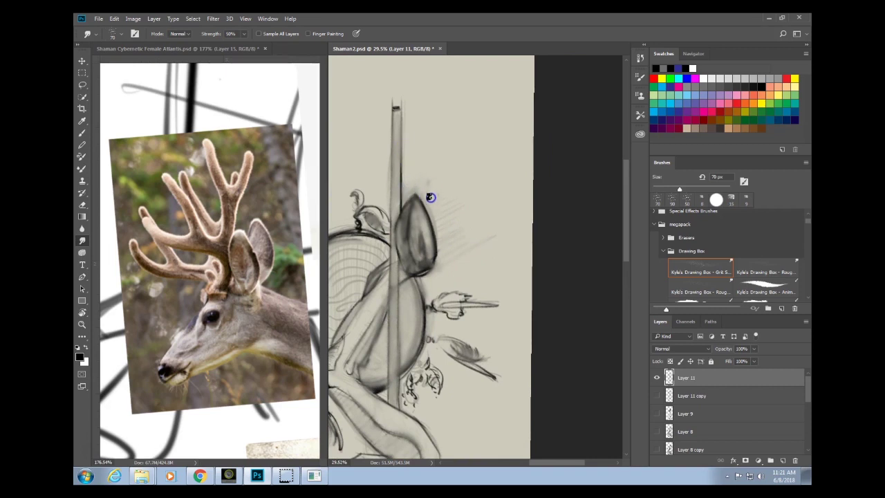
{"action": "left_click_drag", "start_coordinate": [430, 198], "coordinate": [433, 207]}
{"action": "mouse_move", "coordinate": [511, 198]}
{"action": "left_mouse_down"}
{"action": "mouse_move", "coordinate": [475, 234]}
{"action": "mouse_move", "coordinate": [496, 222]}
{"action": "mouse_move", "coordinate": [486, 240]}
{"action": "mouse_move", "coordinate": [460, 247]}
{"action": "left_mouse_up"}
{"action": "mouse_move", "coordinate": [438, 218]}
{"action": "left_mouse_down"}
{"action": "mouse_move", "coordinate": [426, 201]}
{"action": "mouse_move", "coordinate": [454, 210]}
{"action": "left_mouse_up"}
{"action": "mouse_move", "coordinate": [402, 182]}
{"action": "left_mouse_down"}
{"action": "mouse_move", "coordinate": [403, 107]}
{"action": "mouse_move", "coordinate": [389, 105]}
{"action": "mouse_move", "coordinate": [411, 104]}
{"action": "mouse_move", "coordinate": [395, 95]}
{"action": "mouse_move", "coordinate": [393, 180]}
{"action": "mouse_move", "coordinate": [405, 203]}
{"action": "left_mouse_up"}
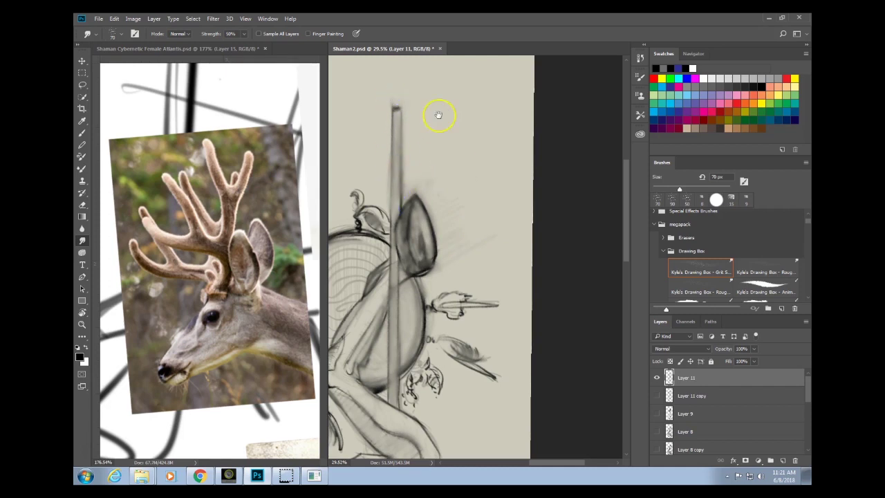
Soften the remaining haze beside the pole and smudge the concentric lines and inner rim shading on the drum face.
{"action": "scroll", "coordinate": [468, 344], "scroll_direction": "down", "scroll_amount": 2}
{"action": "mouse_move", "coordinate": [489, 286]}
{"action": "left_mouse_down"}
{"action": "mouse_move", "coordinate": [574, 180]}
{"action": "mouse_move", "coordinate": [536, 132]}
{"action": "mouse_move", "coordinate": [562, 154]}
{"action": "left_mouse_up"}
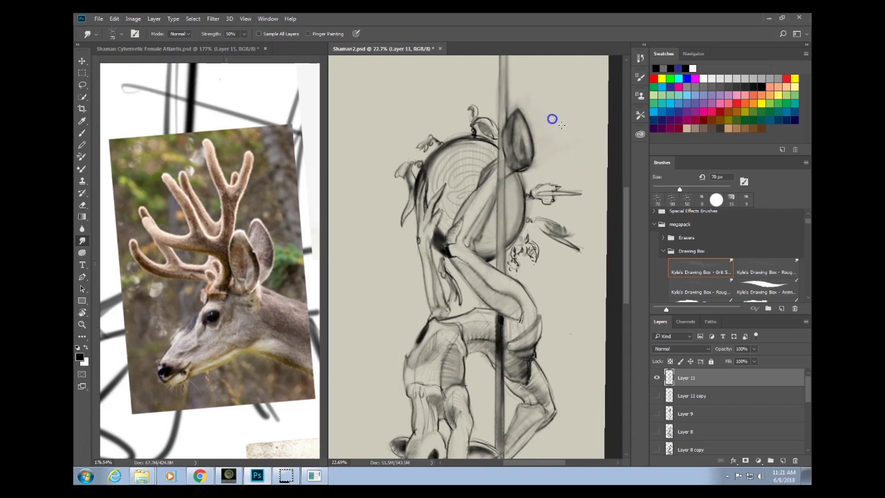
{"action": "left_click_drag", "start_coordinate": [521, 336], "coordinate": [498, 339]}
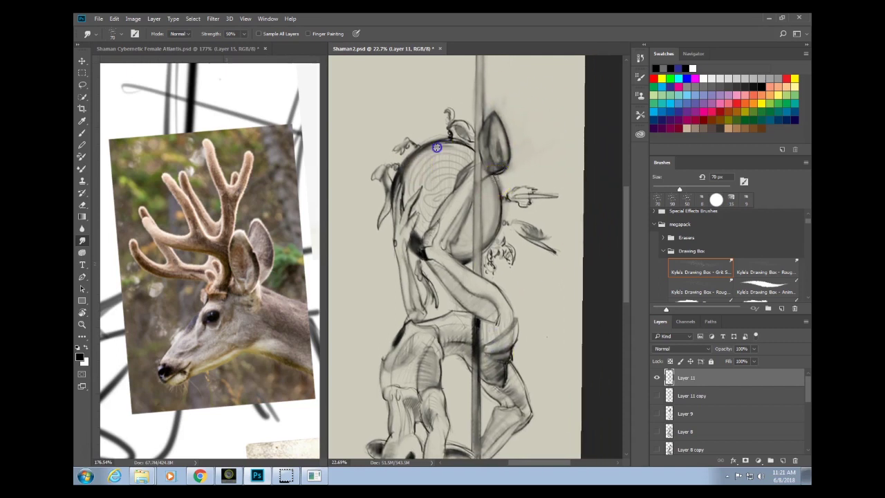
{"action": "mouse_move", "coordinate": [411, 162]}
{"action": "left_mouse_down"}
{"action": "mouse_move", "coordinate": [451, 144]}
{"action": "mouse_move", "coordinate": [419, 166]}
{"action": "mouse_move", "coordinate": [412, 193]}
{"action": "left_mouse_up"}
{"action": "mouse_move", "coordinate": [450, 152]}
{"action": "left_mouse_down"}
{"action": "mouse_move", "coordinate": [431, 157]}
{"action": "mouse_move", "coordinate": [454, 138]}
{"action": "mouse_move", "coordinate": [461, 148]}
{"action": "left_mouse_up"}
{"action": "left_click_drag", "start_coordinate": [431, 192], "coordinate": [415, 206]}
{"action": "mouse_move", "coordinate": [408, 238]}
{"action": "left_mouse_down"}
{"action": "mouse_move", "coordinate": [439, 190]}
{"action": "mouse_move", "coordinate": [431, 240]}
{"action": "mouse_move", "coordinate": [412, 247]}
{"action": "mouse_move", "coordinate": [431, 166]}
{"action": "left_mouse_up"}
{"action": "key", "text": "ctrl+0"}
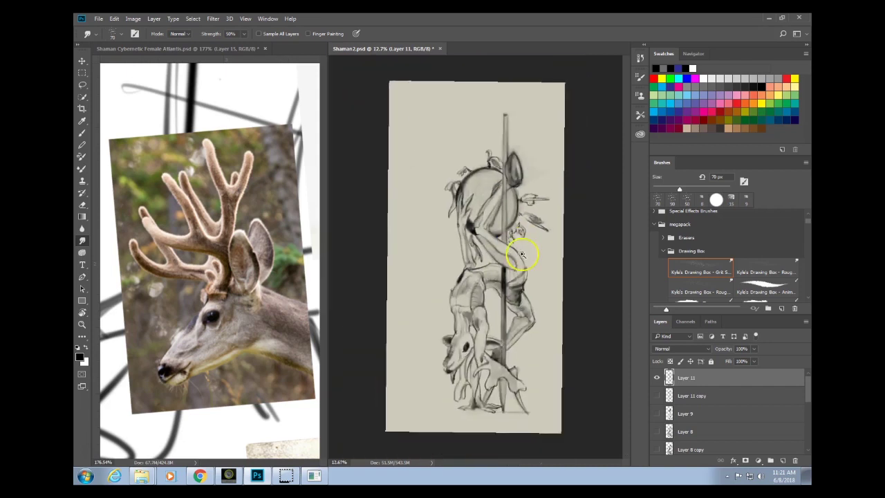
Smudge the hatching on the inverted torso's chest and ribs and across the waist toward the pole.
{"action": "left_click_drag", "start_coordinate": [475, 311], "coordinate": [482, 216]}
{"action": "mouse_move", "coordinate": [441, 167]}
{"action": "left_mouse_down"}
{"action": "mouse_move", "coordinate": [498, 170]}
{"action": "mouse_move", "coordinate": [512, 123]}
{"action": "mouse_move", "coordinate": [453, 167]}
{"action": "mouse_move", "coordinate": [442, 188]}
{"action": "mouse_move", "coordinate": [500, 140]}
{"action": "mouse_move", "coordinate": [484, 174]}
{"action": "mouse_move", "coordinate": [502, 199]}
{"action": "left_mouse_up"}
{"action": "scroll", "coordinate": [449, 170], "scroll_direction": "down", "scroll_amount": 2}
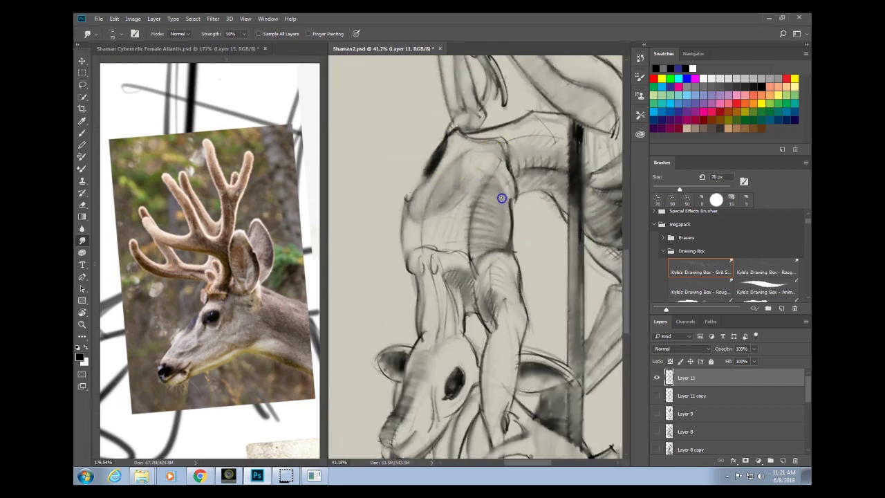
{"action": "left_click_drag", "start_coordinate": [455, 218], "coordinate": [453, 204]}
{"action": "left_click_drag", "start_coordinate": [471, 242], "coordinate": [460, 216]}
{"action": "left_click_drag", "start_coordinate": [540, 132], "coordinate": [518, 163]}
{"action": "left_click_drag", "start_coordinate": [549, 132], "coordinate": [508, 130]}
Smudge the shading on the upper thigh, the hips and the dark hatching around the pole.
{"action": "left_click_drag", "start_coordinate": [576, 130], "coordinate": [413, 212]}
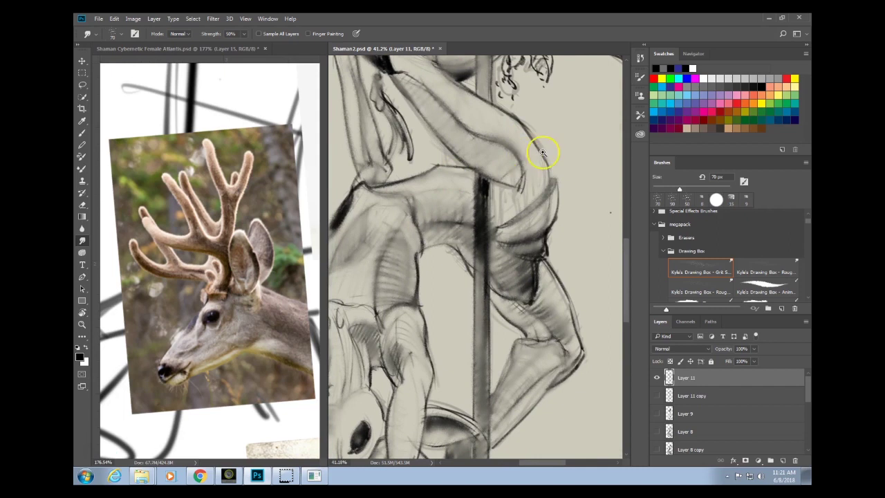
{"action": "left_click_drag", "start_coordinate": [542, 152], "coordinate": [510, 169]}
{"action": "left_click_drag", "start_coordinate": [539, 200], "coordinate": [532, 222]}
{"action": "mouse_move", "coordinate": [517, 195]}
{"action": "left_mouse_down"}
{"action": "mouse_move", "coordinate": [519, 216]}
{"action": "mouse_move", "coordinate": [512, 154]}
{"action": "mouse_move", "coordinate": [531, 197]}
{"action": "mouse_move", "coordinate": [515, 166]}
{"action": "mouse_move", "coordinate": [533, 184]}
{"action": "mouse_move", "coordinate": [534, 207]}
{"action": "mouse_move", "coordinate": [512, 224]}
{"action": "mouse_move", "coordinate": [533, 218]}
{"action": "left_mouse_up"}
{"action": "left_click_drag", "start_coordinate": [520, 305], "coordinate": [533, 226]}
{"action": "mouse_move", "coordinate": [468, 202]}
{"action": "left_mouse_down"}
{"action": "mouse_move", "coordinate": [492, 195]}
{"action": "mouse_move", "coordinate": [471, 239]}
{"action": "mouse_move", "coordinate": [463, 210]}
{"action": "mouse_move", "coordinate": [438, 219]}
{"action": "mouse_move", "coordinate": [432, 195]}
{"action": "mouse_move", "coordinate": [461, 231]}
{"action": "left_mouse_up"}
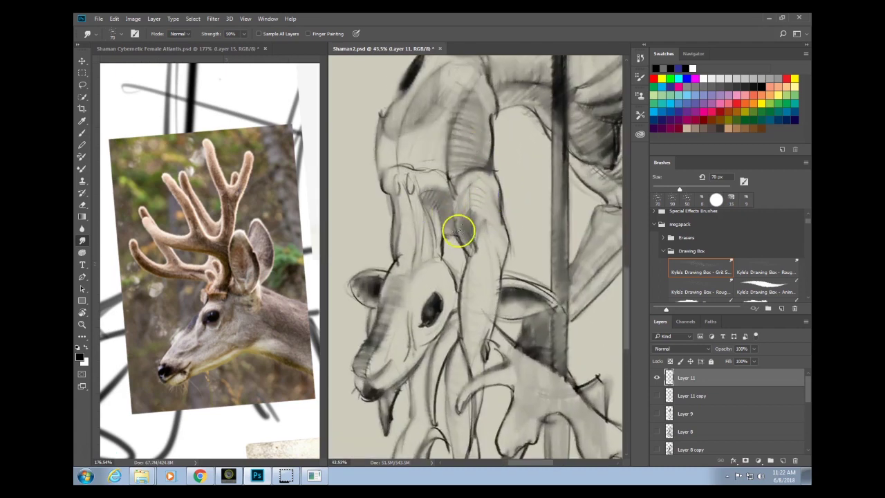
Smudge the planted wrist, the supporting arm, the hanging antler and the near ear's outline.
{"action": "scroll", "coordinate": [509, 311], "scroll_direction": "down", "scroll_amount": 4}
{"action": "left_click", "coordinate": [550, 394]}
{"action": "left_click_drag", "start_coordinate": [465, 369], "coordinate": [518, 318]}
{"action": "left_click_drag", "start_coordinate": [461, 318], "coordinate": [465, 329]}
{"action": "mouse_move", "coordinate": [459, 361]}
{"action": "left_mouse_down"}
{"action": "mouse_move", "coordinate": [474, 376]}
{"action": "mouse_move", "coordinate": [453, 337]}
{"action": "left_mouse_up"}
{"action": "left_click_drag", "start_coordinate": [456, 368], "coordinate": [474, 268]}
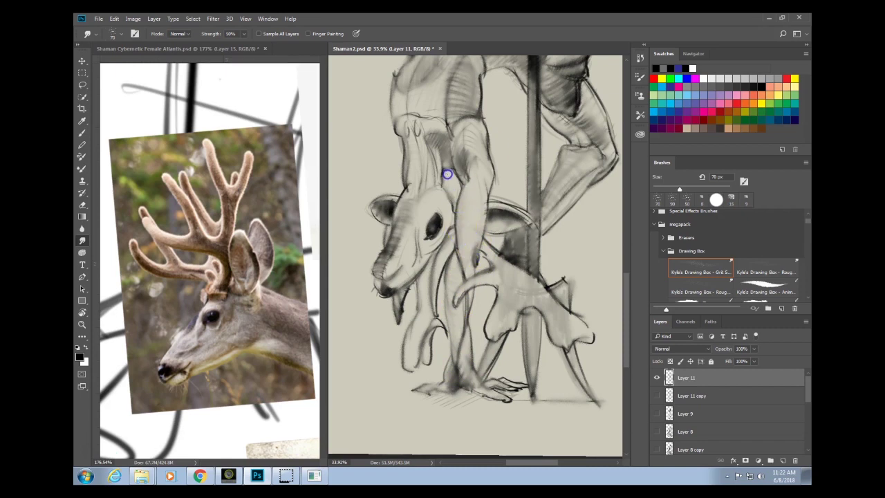
{"action": "mouse_move", "coordinate": [490, 195]}
{"action": "left_mouse_down"}
{"action": "mouse_move", "coordinate": [530, 209]}
{"action": "mouse_move", "coordinate": [494, 221]}
{"action": "mouse_move", "coordinate": [549, 188]}
{"action": "mouse_move", "coordinate": [489, 247]}
{"action": "mouse_move", "coordinate": [500, 322]}
{"action": "mouse_move", "coordinate": [533, 283]}
{"action": "mouse_move", "coordinate": [533, 303]}
{"action": "mouse_move", "coordinate": [555, 288]}
{"action": "left_mouse_up"}
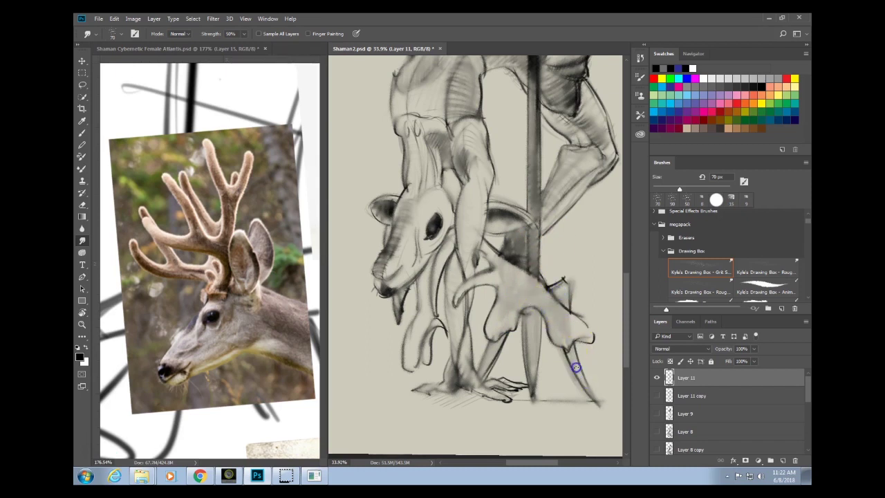
Smudge the antler's outer points, the outer base support and the dark hatching on the hip behind the pole.
{"action": "left_click", "coordinate": [560, 318]}
{"action": "left_click_drag", "start_coordinate": [577, 376], "coordinate": [601, 396]}
{"action": "mouse_move", "coordinate": [562, 293]}
{"action": "left_mouse_down"}
{"action": "mouse_move", "coordinate": [557, 307]}
{"action": "mouse_move", "coordinate": [537, 264]}
{"action": "left_mouse_up"}
{"action": "scroll", "coordinate": [542, 294], "scroll_direction": "down", "scroll_amount": 4}
{"action": "scroll", "coordinate": [591, 122], "scroll_direction": "up", "scroll_amount": 6}
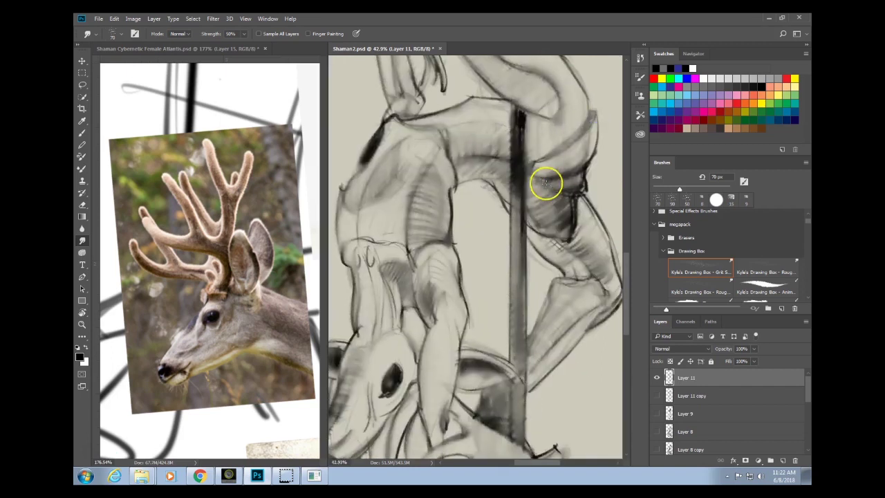
{"action": "mouse_move", "coordinate": [547, 183]}
{"action": "left_mouse_down"}
{"action": "mouse_move", "coordinate": [566, 195]}
{"action": "mouse_move", "coordinate": [565, 207]}
{"action": "left_mouse_up"}
{"action": "scroll", "coordinate": [563, 209], "scroll_direction": "down", "scroll_amount": 7}
{"action": "left_click_drag", "start_coordinate": [546, 297], "coordinate": [465, 369]}
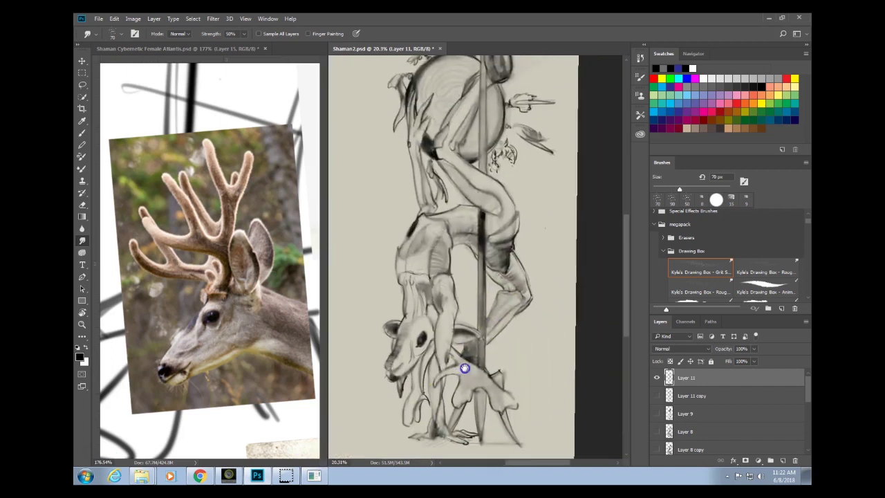
{"action": "scroll", "coordinate": [498, 349], "scroll_direction": "down", "scroll_amount": 2}
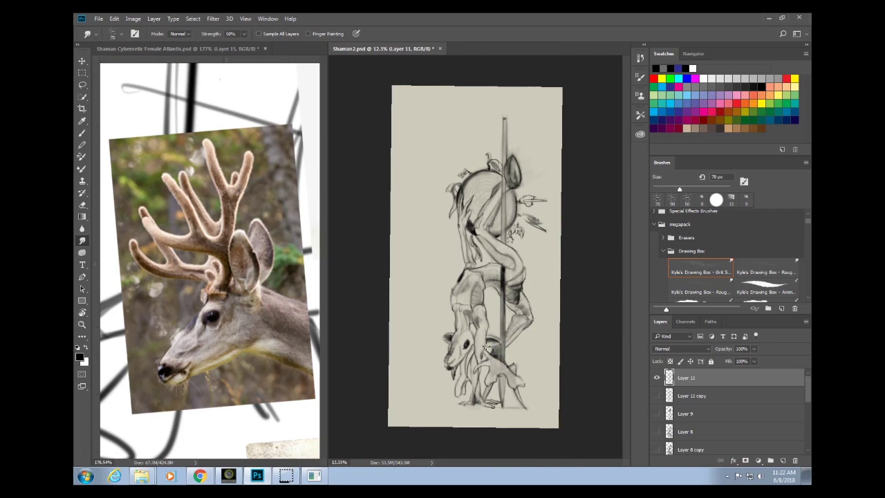
Add a Solid Color fill layer directly above the Background layer and pick the red cd1212 for it.
{"action": "left_click_drag", "start_coordinate": [802, 390], "coordinate": [674, 438]}
{"action": "left_click", "coordinate": [675, 445]}
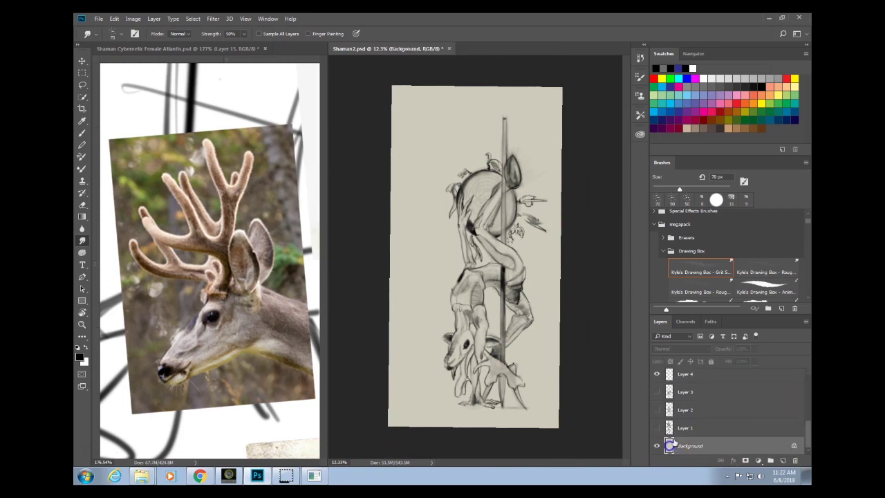
{"action": "left_click", "coordinate": [757, 460]}
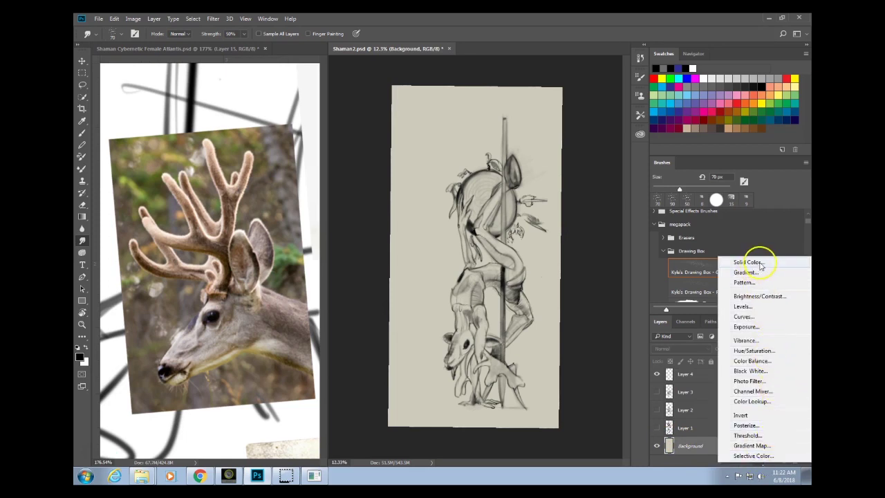
{"action": "left_click", "coordinate": [748, 262]}
{"action": "left_click", "coordinate": [430, 155]}
{"action": "left_click_drag", "start_coordinate": [487, 111], "coordinate": [688, 103]}
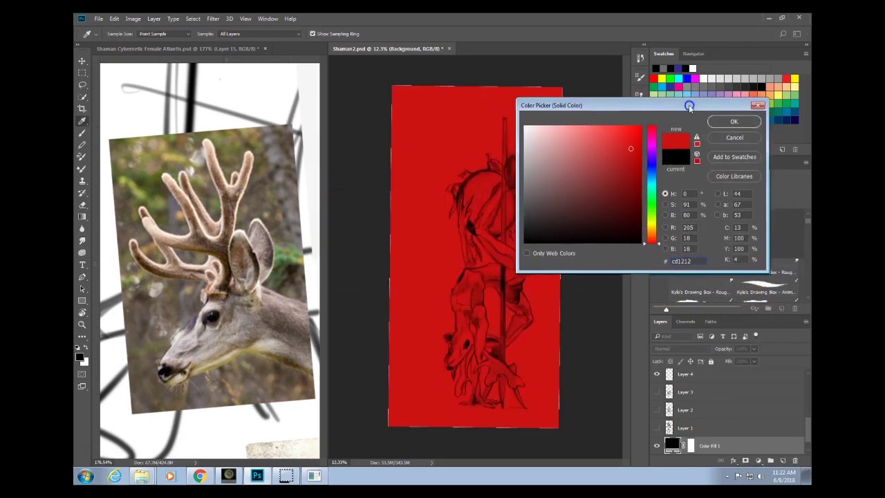
Try darker reds for the solid fill, switch to blue and accept the dark navy 052448.
{"action": "left_click", "coordinate": [631, 197]}
{"action": "left_click", "coordinate": [627, 219]}
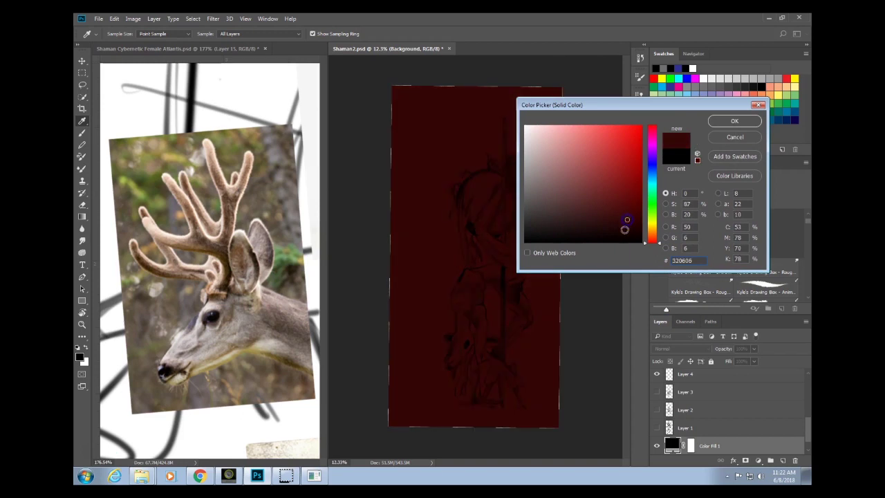
{"action": "left_click", "coordinate": [653, 173]}
{"action": "left_click_drag", "start_coordinate": [623, 208], "coordinate": [636, 208]}
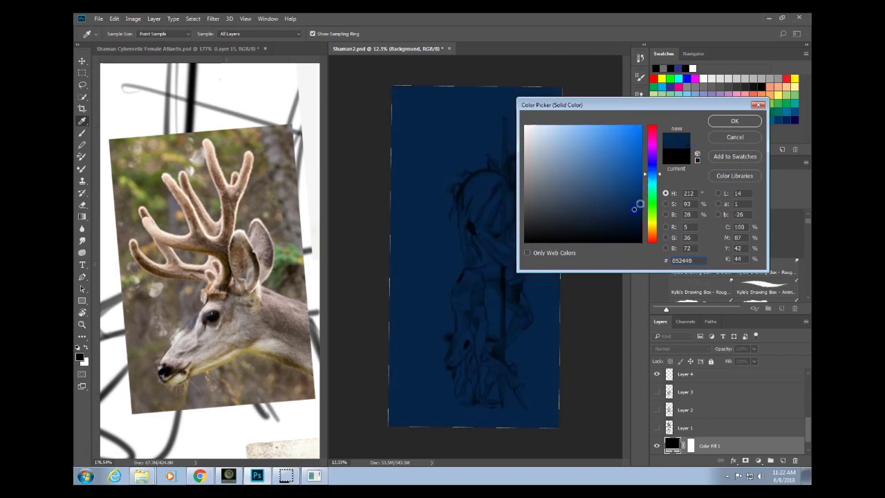
{"action": "left_click", "coordinate": [727, 123]}
{"action": "left_click_drag", "start_coordinate": [501, 316], "coordinate": [510, 375]}
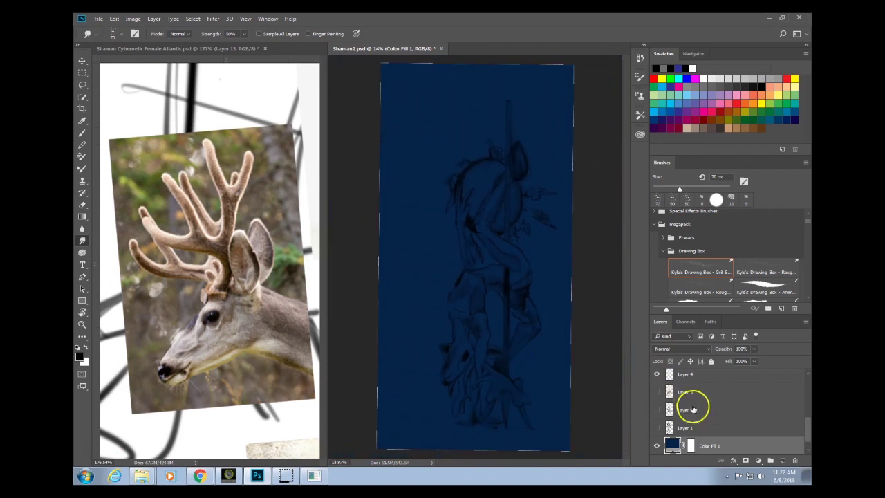
Select Layer 11 and examine the whole figure against the navy background in full-screen view.
{"action": "left_click_drag", "start_coordinate": [809, 420], "coordinate": [809, 387]}
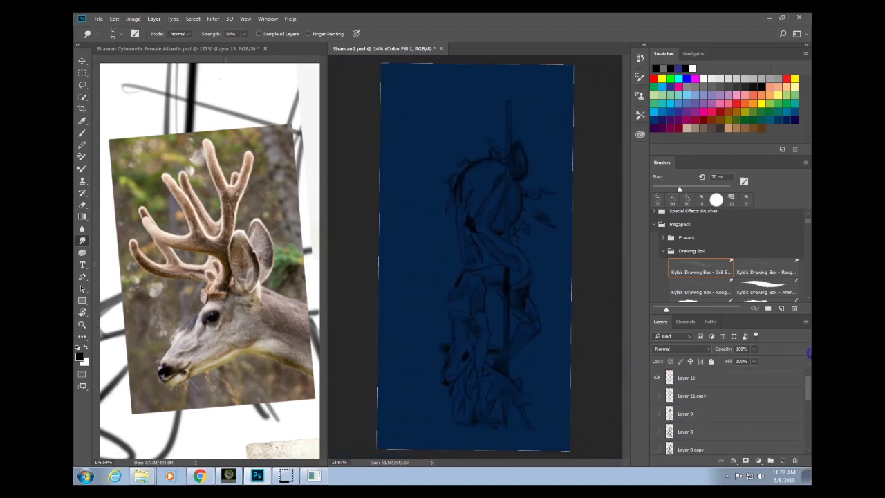
{"action": "left_click", "coordinate": [667, 376]}
{"action": "key", "text": "f"}
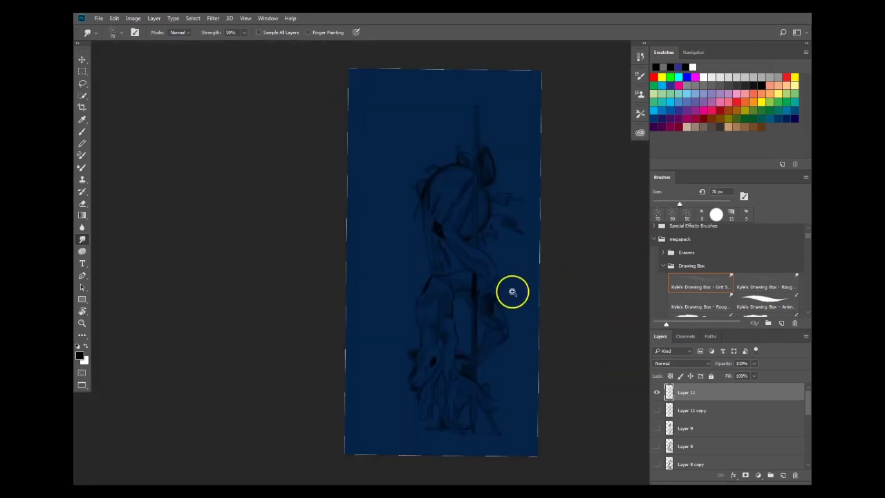
{"action": "key", "text": "Tab"}
{"action": "key", "text": "f"}
{"action": "left_click_drag", "start_coordinate": [484, 269], "coordinate": [530, 258]}
{"action": "left_click_drag", "start_coordinate": [525, 392], "coordinate": [522, 271]}
{"action": "left_click_drag", "start_coordinate": [604, 340], "coordinate": [685, 322]}
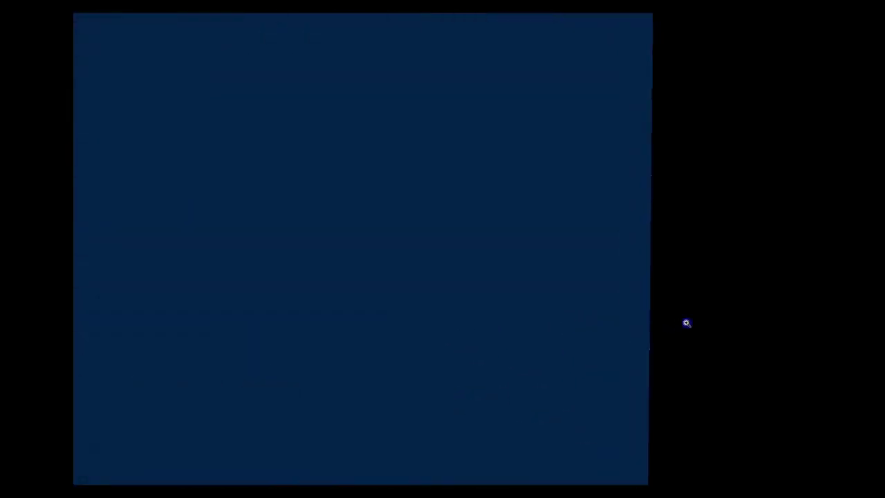
{"action": "mouse_move", "coordinate": [629, 316]}
{"action": "left_mouse_down"}
{"action": "mouse_move", "coordinate": [488, 358]}
{"action": "mouse_move", "coordinate": [543, 337]}
{"action": "mouse_move", "coordinate": [514, 365]}
{"action": "mouse_move", "coordinate": [509, 344]}
{"action": "mouse_move", "coordinate": [529, 338]}
{"action": "left_mouse_up"}
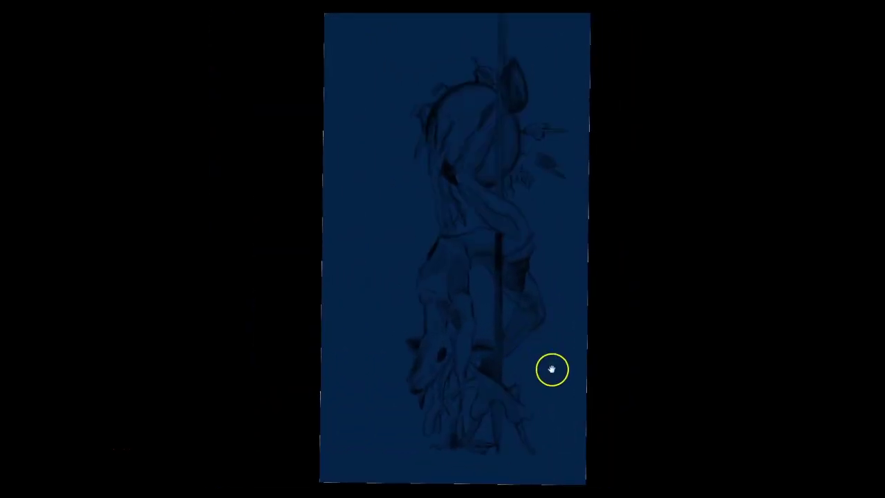
{"action": "mouse_move", "coordinate": [552, 370]}
{"action": "left_mouse_down"}
{"action": "mouse_move", "coordinate": [525, 359]}
{"action": "mouse_move", "coordinate": [524, 336]}
{"action": "mouse_move", "coordinate": [549, 363]}
{"action": "mouse_move", "coordinate": [557, 355]}
{"action": "left_mouse_up"}
{"action": "key", "text": "f"}
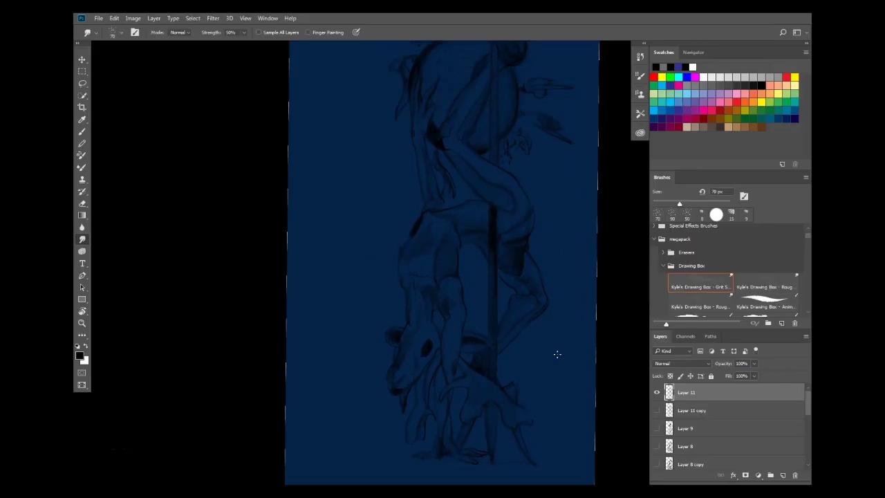
Duplicate Layer 11, hide the copy, reselect the original layer and choose light blue as the foreground color.
{"action": "mouse_move", "coordinate": [668, 393]}
{"action": "left_mouse_down"}
{"action": "mouse_move", "coordinate": [664, 414]}
{"action": "mouse_move", "coordinate": [671, 399]}
{"action": "left_mouse_up"}
{"action": "left_click", "coordinate": [659, 410]}
{"action": "left_click", "coordinate": [685, 393]}
{"action": "left_click", "coordinate": [685, 93]}
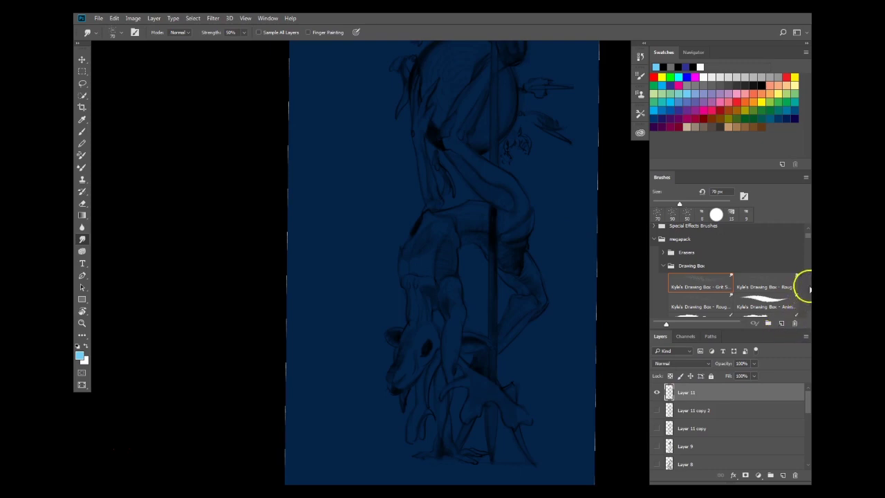
Try the first Birch brush with a light-blue stroke beside the figure, undo the stroke and reduce the brush to 90 px.
{"action": "scroll", "coordinate": [802, 297], "scroll_direction": "down", "scroll_amount": 1}
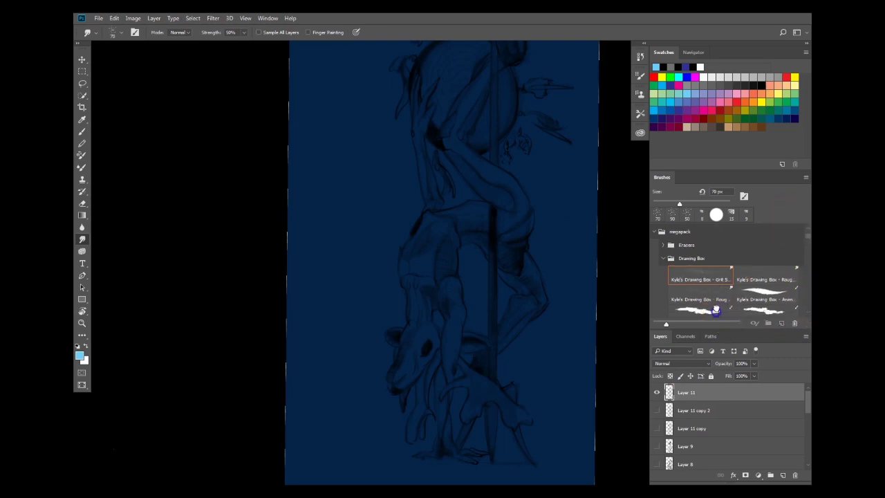
{"action": "left_click", "coordinate": [719, 313]}
{"action": "left_click_drag", "start_coordinate": [574, 255], "coordinate": [569, 394]}
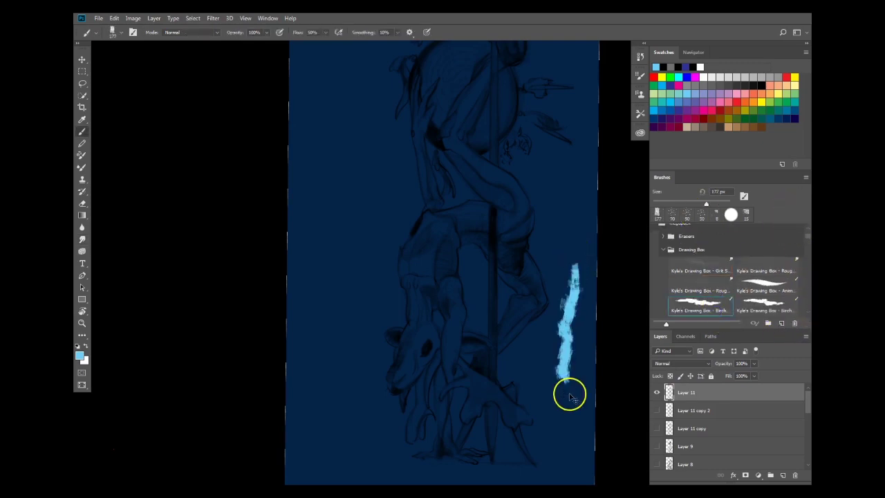
{"action": "key", "text": "ctrl+z"}
{"action": "key", "text": "bracketleft"}
{"action": "key", "text": "bracketleft"}
{"action": "key", "text": "bracketleft"}
{"action": "key", "text": "bracketleft"}
{"action": "key", "text": "bracketleft"}
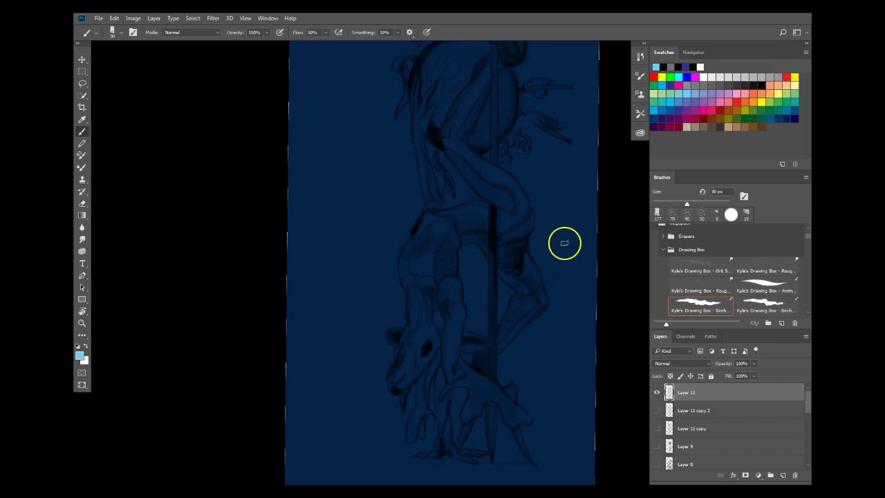
Set the Birch brush to 48% opacity, 0% smoothing and 26% flow, testing it at the canvas edge.
{"action": "left_click", "coordinate": [267, 32]}
{"action": "left_click_drag", "start_coordinate": [269, 43], "coordinate": [244, 42]}
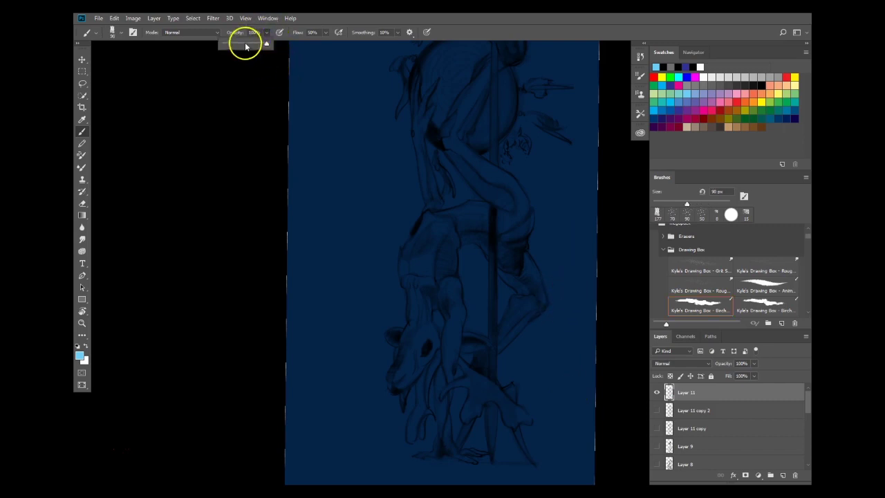
{"action": "left_click", "coordinate": [281, 217]}
{"action": "left_click_drag", "start_coordinate": [289, 232], "coordinate": [298, 277]}
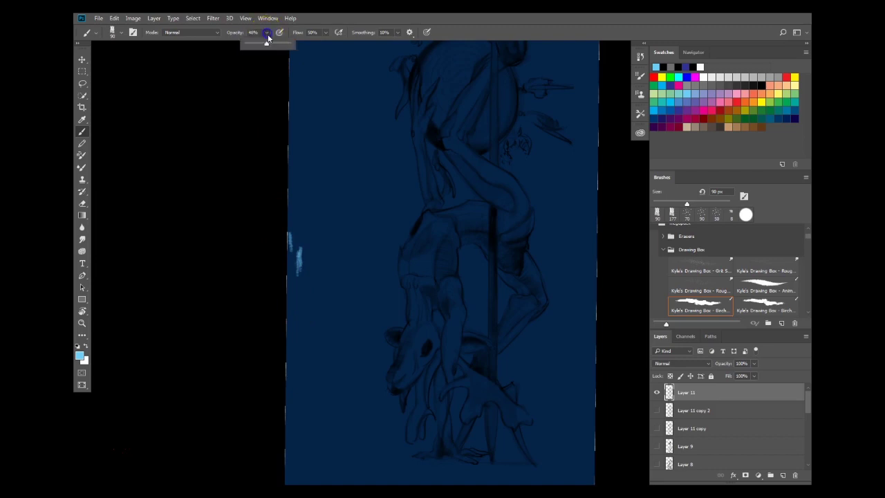
{"action": "left_click", "coordinate": [399, 33]}
{"action": "left_click_drag", "start_coordinate": [397, 45], "coordinate": [396, 46]}
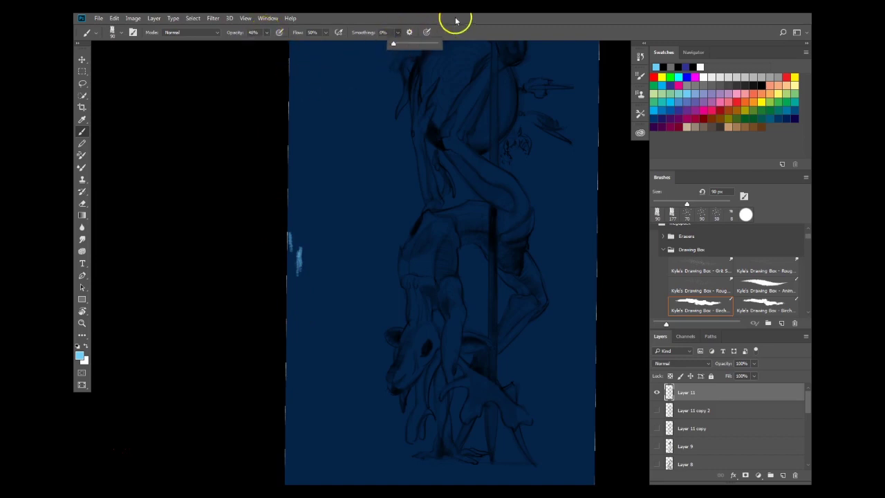
{"action": "left_click", "coordinate": [325, 33]}
{"action": "left_click_drag", "start_coordinate": [326, 44], "coordinate": [315, 43]}
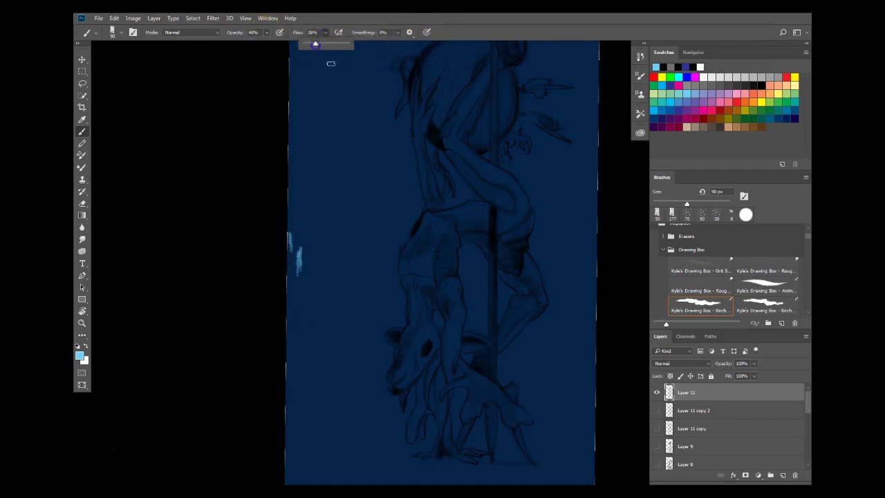
{"action": "left_click", "coordinate": [306, 117]}
Paint vertical test strokes in the empty area beside the figure, enlarging the Birch brush to 125 px.
{"action": "left_click_drag", "start_coordinate": [302, 198], "coordinate": [315, 262]}
{"action": "left_click_drag", "start_coordinate": [315, 147], "coordinate": [318, 268]}
{"action": "key", "text": "bracketright"}
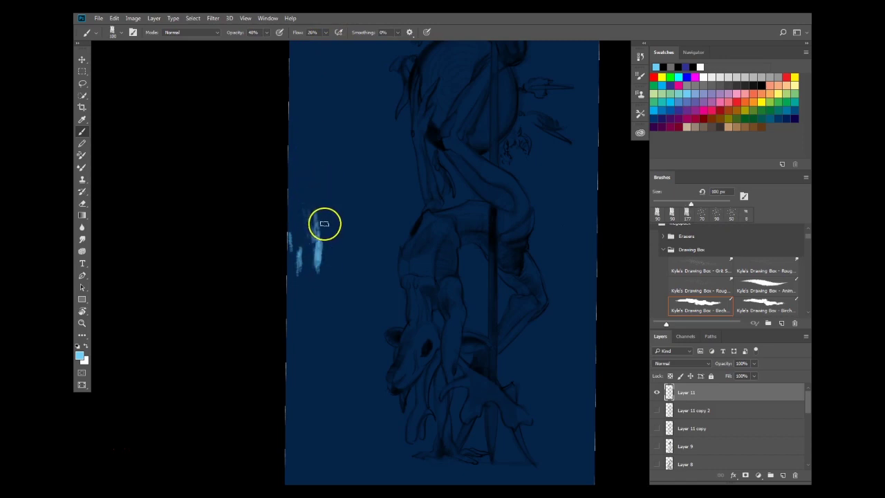
{"action": "key", "text": "bracketright"}
{"action": "left_click_drag", "start_coordinate": [324, 225], "coordinate": [323, 253]}
{"action": "left_click_drag", "start_coordinate": [323, 200], "coordinate": [317, 293]}
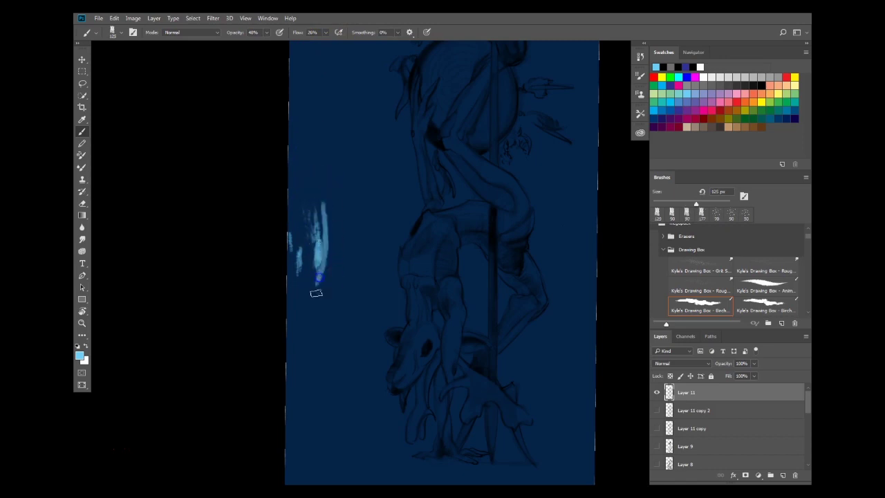
Switch to the second Birch brush at 200 px and paint test strokes beside the earlier ones.
{"action": "left_click", "coordinate": [780, 303]}
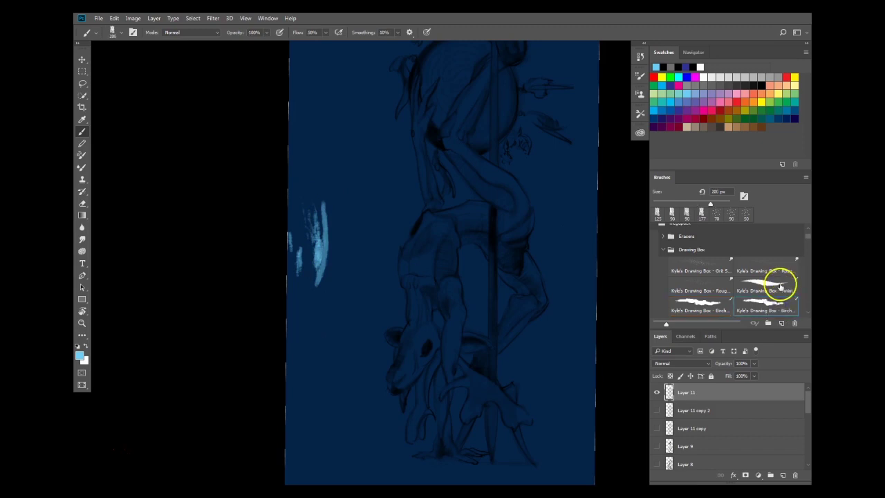
{"action": "left_click_drag", "start_coordinate": [321, 160], "coordinate": [336, 240]}
{"action": "left_click_drag", "start_coordinate": [337, 194], "coordinate": [342, 243]}
{"action": "left_click_drag", "start_coordinate": [335, 178], "coordinate": [341, 242]}
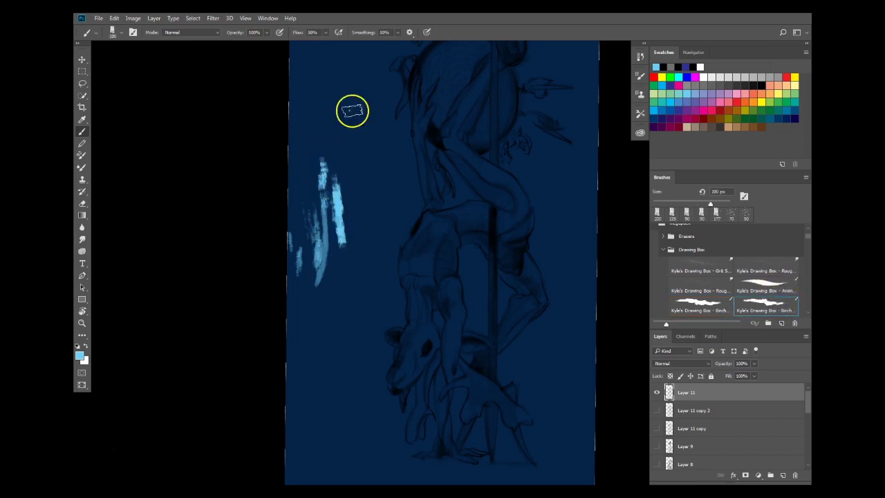
Select the second charcoal brush from the Drawing Box set and test it beside the other strokes, enlarging it to 35 px.
{"action": "scroll", "coordinate": [806, 315], "scroll_direction": "down", "scroll_amount": 2}
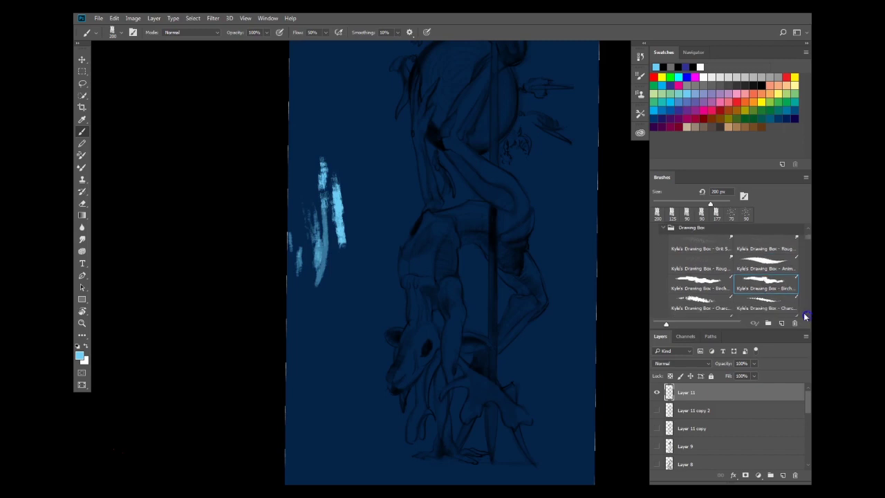
{"action": "left_click", "coordinate": [764, 301]}
{"action": "left_click_drag", "start_coordinate": [349, 222], "coordinate": [348, 266]}
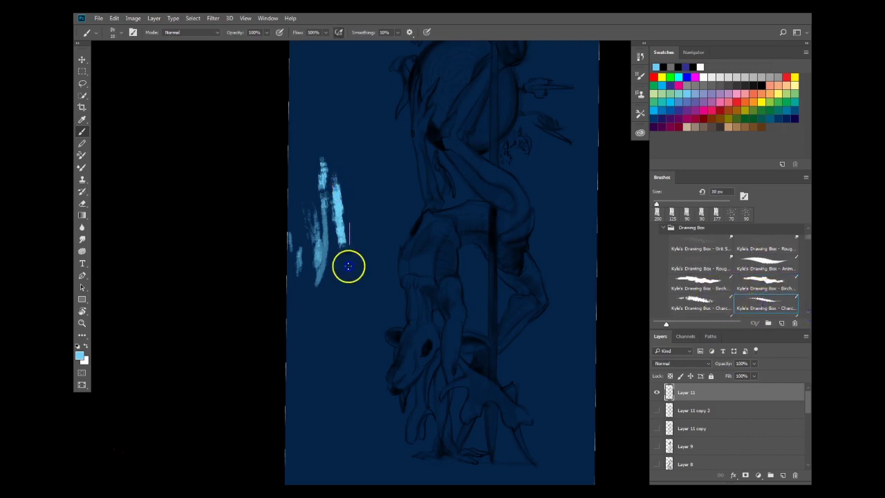
{"action": "left_click_drag", "start_coordinate": [351, 192], "coordinate": [354, 255]}
{"action": "key", "text": "]"}
{"action": "key", "text": "]"}
{"action": "key", "text": "]"}
{"action": "key", "text": "]"}
{"action": "key", "text": "]"}
{"action": "left_click_drag", "start_coordinate": [352, 200], "coordinate": [347, 257]}
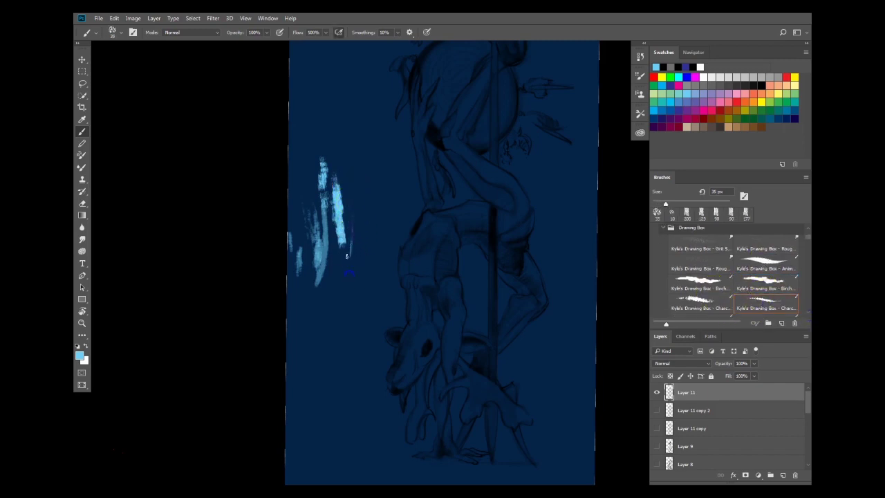
{"action": "left_click_drag", "start_coordinate": [358, 216], "coordinate": [351, 255]}
Enlarge the charcoal brush to 50 px and paint more test strokes beside the figure.
{"action": "key", "text": "]"}
{"action": "key", "text": "]"}
{"action": "key", "text": "]"}
{"action": "mouse_move", "coordinate": [362, 197]}
{"action": "left_mouse_down"}
{"action": "mouse_move", "coordinate": [355, 256]}
{"action": "mouse_move", "coordinate": [363, 222]}
{"action": "left_mouse_up"}
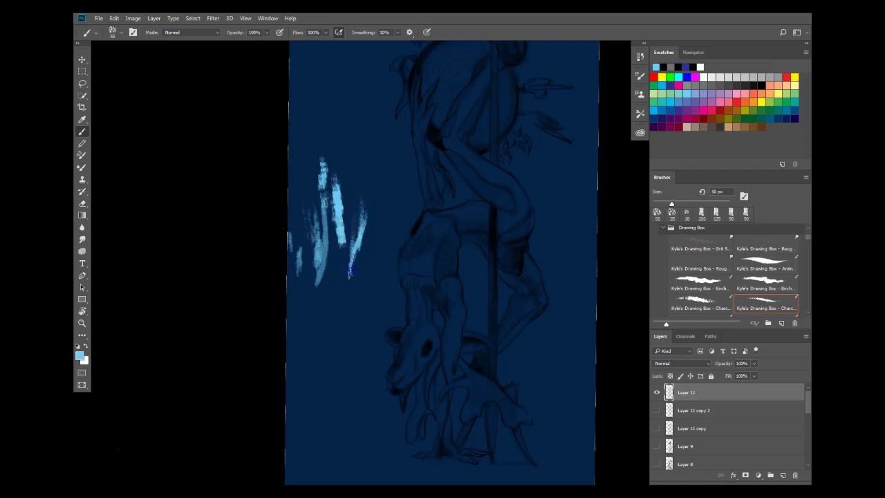
{"action": "left_click_drag", "start_coordinate": [350, 273], "coordinate": [354, 291]}
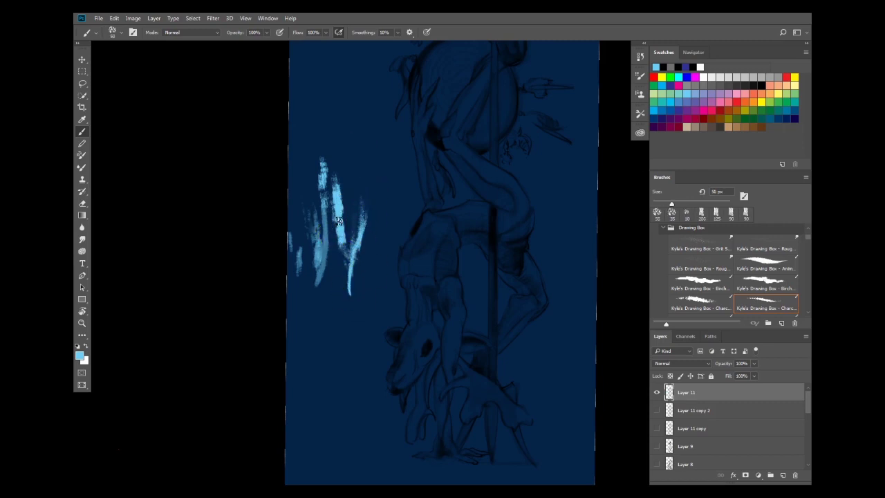
{"action": "left_click_drag", "start_coordinate": [360, 235], "coordinate": [361, 202]}
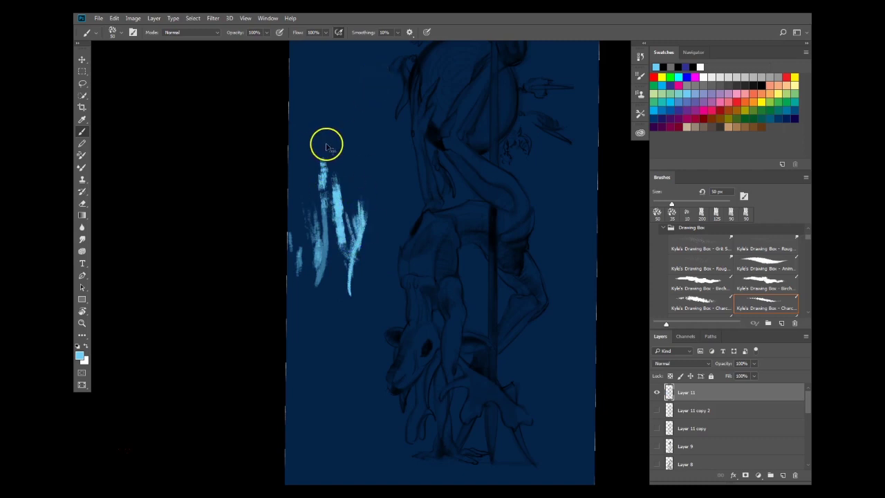
Lasso all the light-blue test strokes beside the figure and delete them.
{"action": "key", "text": "l"}
{"action": "mouse_move", "coordinate": [294, 142]}
{"action": "left_mouse_down"}
{"action": "mouse_move", "coordinate": [381, 211]}
{"action": "mouse_move", "coordinate": [288, 207]}
{"action": "left_mouse_up"}
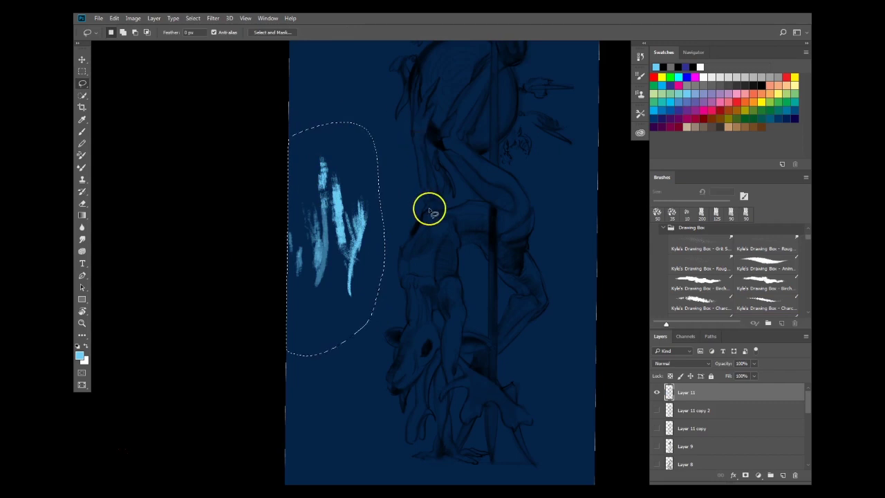
{"action": "key", "text": "Delete"}
Switch Shaman2.psd to full-screen mode with the interface hidden, showing the deer head and arms close up.
{"action": "key", "text": "f"}
{"action": "key", "text": "f"}
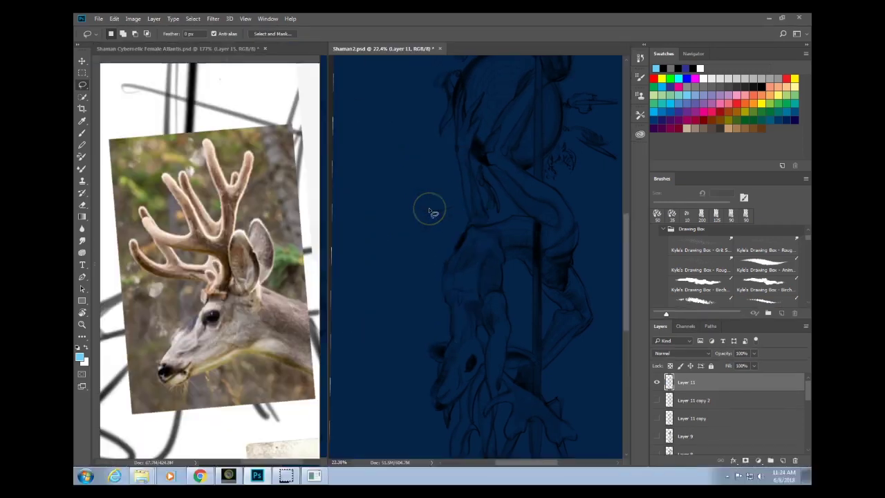
{"action": "key", "text": "f"}
{"action": "key", "text": "f"}
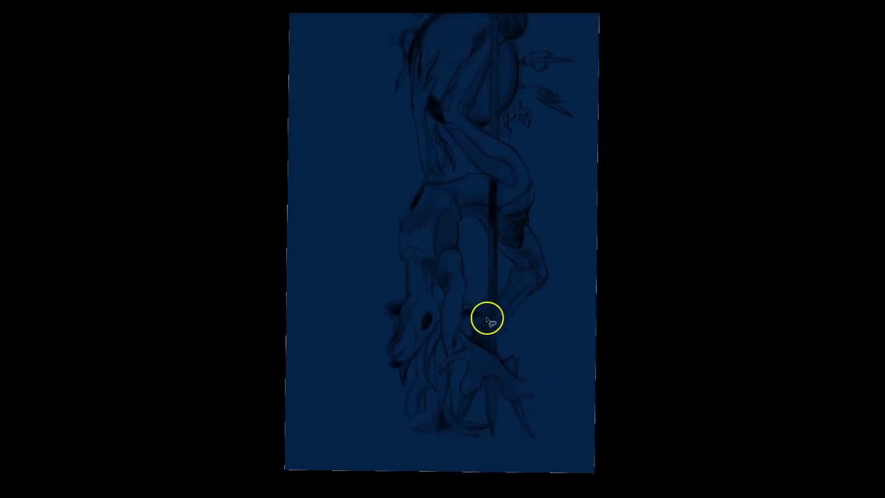
{"action": "key", "text": "space"}
{"action": "mouse_move", "coordinate": [523, 198]}
{"action": "left_mouse_down"}
{"action": "mouse_move", "coordinate": [510, 331]}
{"action": "mouse_move", "coordinate": [512, 221]}
{"action": "left_mouse_up"}
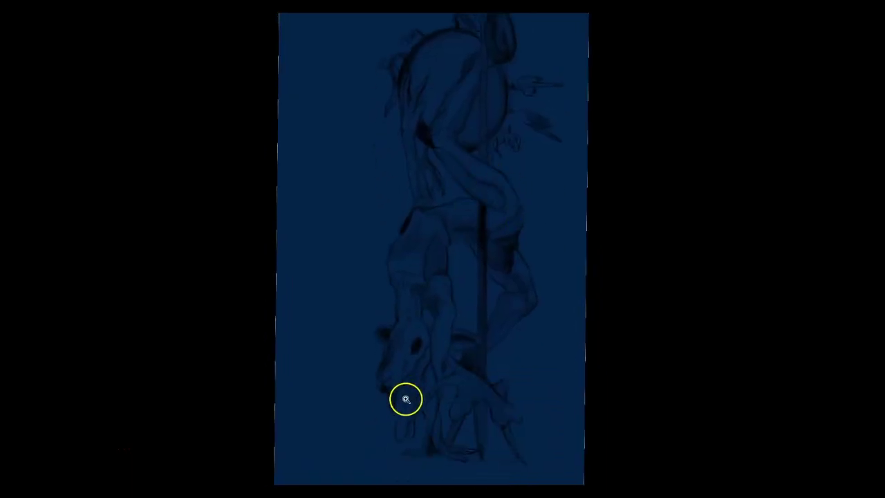
{"action": "mouse_move", "coordinate": [420, 387]}
{"action": "left_mouse_down"}
{"action": "mouse_move", "coordinate": [436, 375]}
{"action": "mouse_move", "coordinate": [441, 353]}
{"action": "left_mouse_up"}
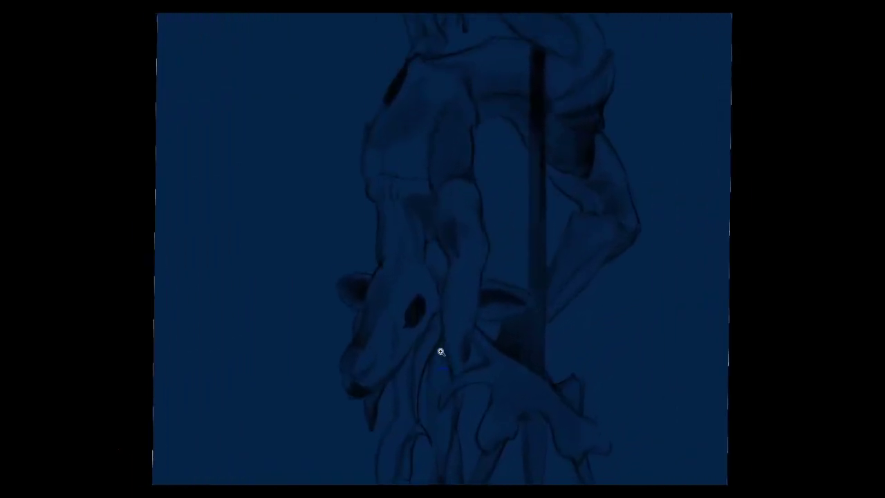
Paint light-blue charcoal highlights along the part of the arm that hangs beside the deer's eye.
{"action": "left_click_drag", "start_coordinate": [450, 277], "coordinate": [450, 320]}
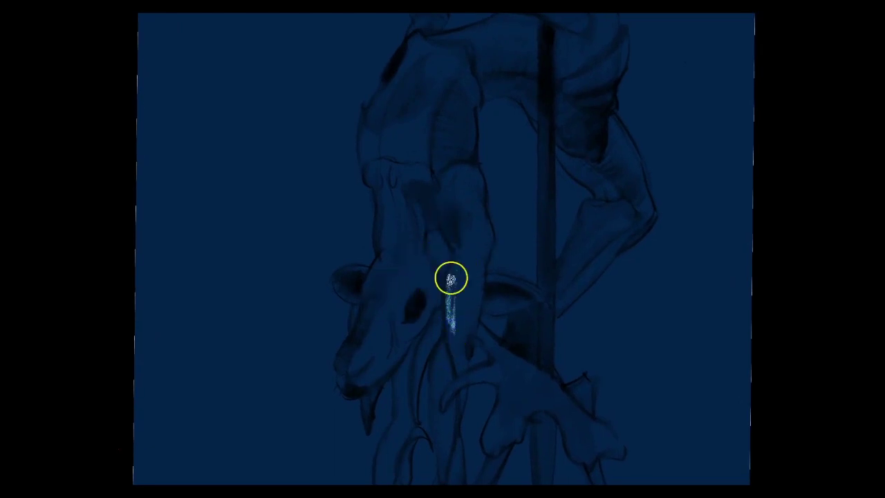
{"action": "left_click_drag", "start_coordinate": [451, 304], "coordinate": [449, 341]}
{"action": "mouse_move", "coordinate": [479, 266]}
{"action": "left_mouse_down"}
{"action": "mouse_move", "coordinate": [474, 336]}
{"action": "mouse_move", "coordinate": [477, 302]}
{"action": "mouse_move", "coordinate": [471, 319]}
{"action": "left_mouse_up"}
{"action": "mouse_move", "coordinate": [444, 288]}
{"action": "left_mouse_down"}
{"action": "mouse_move", "coordinate": [473, 305]}
{"action": "mouse_move", "coordinate": [476, 295]}
{"action": "mouse_move", "coordinate": [470, 327]}
{"action": "mouse_move", "coordinate": [471, 314]}
{"action": "mouse_move", "coordinate": [452, 334]}
{"action": "mouse_move", "coordinate": [454, 346]}
{"action": "mouse_move", "coordinate": [446, 308]}
{"action": "mouse_move", "coordinate": [464, 373]}
{"action": "mouse_move", "coordinate": [446, 302]}
{"action": "mouse_move", "coordinate": [459, 375]}
{"action": "left_mouse_up"}
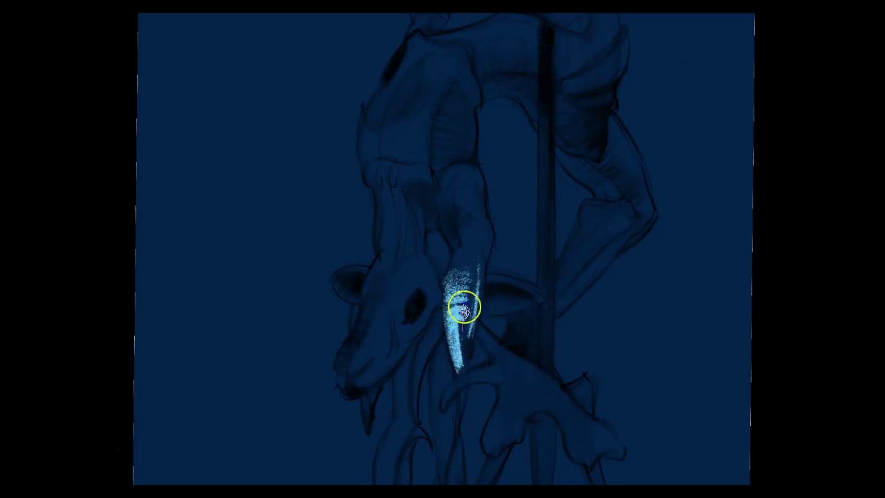
{"action": "mouse_move", "coordinate": [464, 310]}
{"action": "left_mouse_down"}
{"action": "mouse_move", "coordinate": [459, 375]}
{"action": "mouse_move", "coordinate": [487, 280]}
{"action": "mouse_move", "coordinate": [471, 218]}
{"action": "mouse_move", "coordinate": [448, 291]}
{"action": "mouse_move", "coordinate": [454, 254]}
{"action": "mouse_move", "coordinate": [476, 282]}
{"action": "mouse_move", "coordinate": [469, 231]}
{"action": "mouse_move", "coordinate": [469, 315]}
{"action": "left_mouse_up"}
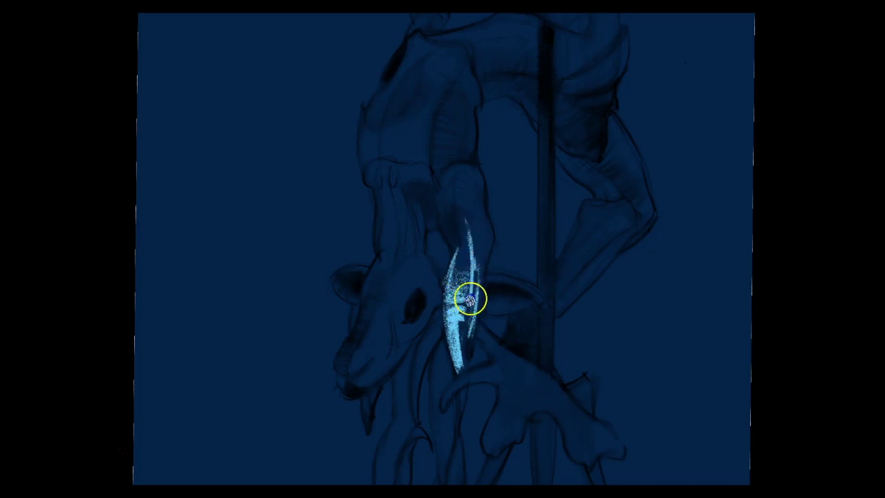
{"action": "mouse_move", "coordinate": [460, 242]}
{"action": "left_mouse_down"}
{"action": "mouse_move", "coordinate": [451, 280]}
{"action": "mouse_move", "coordinate": [453, 271]}
{"action": "left_mouse_up"}
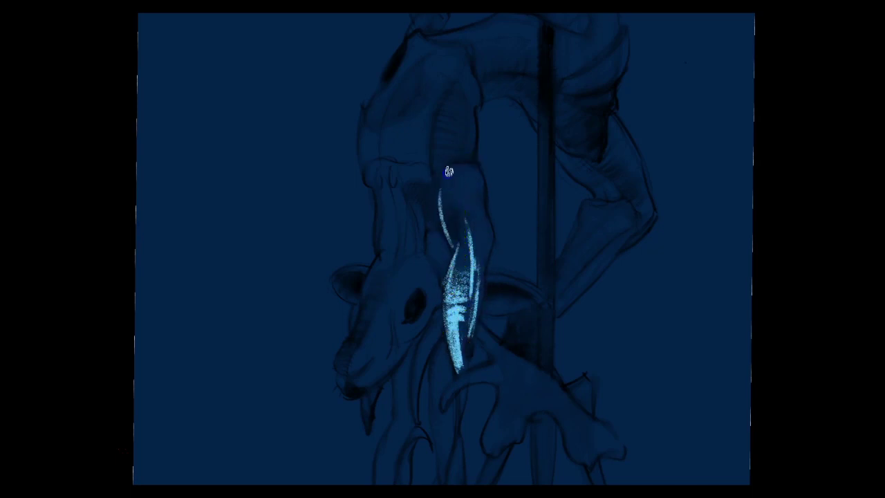
Add light-blue charcoal highlights around the shoulder and short hatching along the upper arm's outer edge.
{"action": "mouse_move", "coordinate": [447, 184]}
{"action": "left_mouse_down"}
{"action": "mouse_move", "coordinate": [437, 207]}
{"action": "mouse_move", "coordinate": [459, 163]}
{"action": "mouse_move", "coordinate": [444, 179]}
{"action": "mouse_move", "coordinate": [478, 190]}
{"action": "mouse_move", "coordinate": [459, 172]}
{"action": "mouse_move", "coordinate": [482, 209]}
{"action": "left_mouse_up"}
{"action": "left_click_drag", "start_coordinate": [470, 170], "coordinate": [490, 252]}
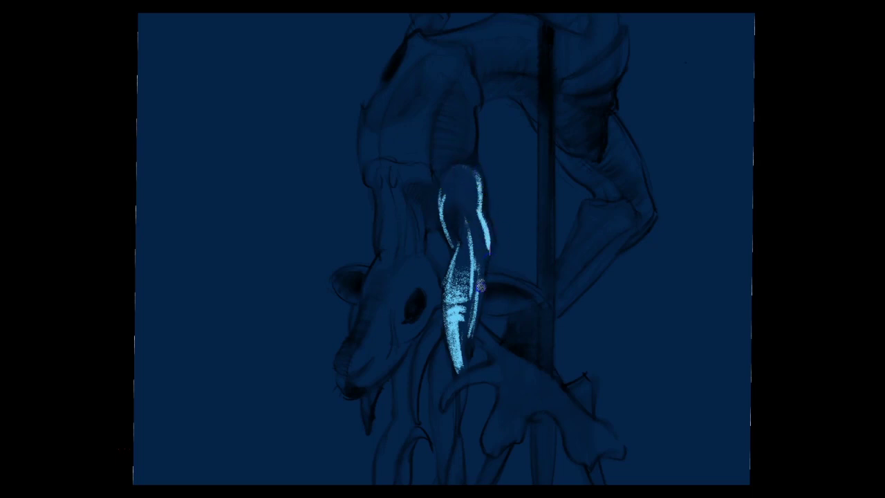
{"action": "mouse_move", "coordinate": [481, 285]}
{"action": "left_mouse_down"}
{"action": "mouse_move", "coordinate": [488, 217]}
{"action": "mouse_move", "coordinate": [470, 297]}
{"action": "mouse_move", "coordinate": [473, 187]}
{"action": "mouse_move", "coordinate": [444, 195]}
{"action": "mouse_move", "coordinate": [483, 183]}
{"action": "mouse_move", "coordinate": [443, 198]}
{"action": "mouse_move", "coordinate": [483, 206]}
{"action": "mouse_move", "coordinate": [461, 185]}
{"action": "mouse_move", "coordinate": [468, 175]}
{"action": "mouse_move", "coordinate": [477, 203]}
{"action": "mouse_move", "coordinate": [443, 213]}
{"action": "mouse_move", "coordinate": [459, 173]}
{"action": "mouse_move", "coordinate": [478, 216]}
{"action": "mouse_move", "coordinate": [442, 221]}
{"action": "mouse_move", "coordinate": [465, 198]}
{"action": "mouse_move", "coordinate": [462, 207]}
{"action": "mouse_move", "coordinate": [486, 233]}
{"action": "mouse_move", "coordinate": [481, 272]}
{"action": "left_mouse_up"}
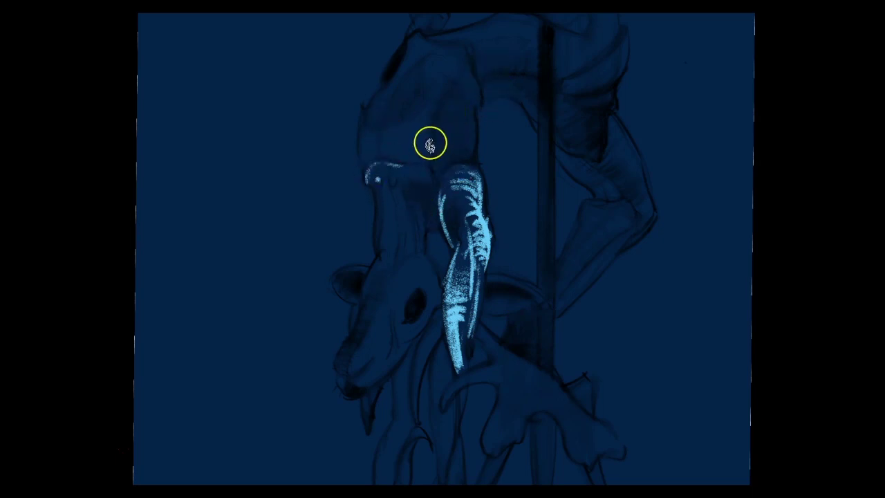
Paint light-blue highlights on the deer's neck, including long tendon lines, and around its eye.
{"action": "mouse_move", "coordinate": [424, 197]}
{"action": "left_mouse_down"}
{"action": "mouse_move", "coordinate": [402, 165]}
{"action": "mouse_move", "coordinate": [414, 164]}
{"action": "mouse_move", "coordinate": [444, 206]}
{"action": "mouse_move", "coordinate": [397, 177]}
{"action": "mouse_move", "coordinate": [402, 243]}
{"action": "mouse_move", "coordinate": [387, 201]}
{"action": "mouse_move", "coordinate": [377, 200]}
{"action": "mouse_move", "coordinate": [384, 245]}
{"action": "mouse_move", "coordinate": [375, 193]}
{"action": "mouse_move", "coordinate": [382, 260]}
{"action": "mouse_move", "coordinate": [380, 186]}
{"action": "mouse_move", "coordinate": [390, 229]}
{"action": "mouse_move", "coordinate": [377, 258]}
{"action": "mouse_move", "coordinate": [379, 236]}
{"action": "mouse_move", "coordinate": [369, 316]}
{"action": "mouse_move", "coordinate": [398, 253]}
{"action": "mouse_move", "coordinate": [379, 256]}
{"action": "mouse_move", "coordinate": [363, 296]}
{"action": "mouse_move", "coordinate": [390, 315]}
{"action": "mouse_move", "coordinate": [380, 271]}
{"action": "mouse_move", "coordinate": [350, 374]}
{"action": "mouse_move", "coordinate": [399, 309]}
{"action": "mouse_move", "coordinate": [354, 361]}
{"action": "mouse_move", "coordinate": [376, 343]}
{"action": "mouse_move", "coordinate": [392, 231]}
{"action": "mouse_move", "coordinate": [404, 302]}
{"action": "mouse_move", "coordinate": [374, 315]}
{"action": "mouse_move", "coordinate": [351, 363]}
{"action": "mouse_move", "coordinate": [382, 321]}
{"action": "mouse_move", "coordinate": [362, 349]}
{"action": "mouse_move", "coordinate": [377, 297]}
{"action": "mouse_move", "coordinate": [382, 320]}
{"action": "mouse_move", "coordinate": [401, 272]}
{"action": "mouse_move", "coordinate": [396, 282]}
{"action": "mouse_move", "coordinate": [422, 276]}
{"action": "mouse_move", "coordinate": [394, 344]}
{"action": "mouse_move", "coordinate": [425, 262]}
{"action": "mouse_move", "coordinate": [393, 307]}
{"action": "mouse_move", "coordinate": [404, 313]}
{"action": "mouse_move", "coordinate": [423, 262]}
{"action": "mouse_move", "coordinate": [397, 339]}
{"action": "mouse_move", "coordinate": [431, 274]}
{"action": "mouse_move", "coordinate": [405, 295]}
{"action": "mouse_move", "coordinate": [401, 328]}
{"action": "mouse_move", "coordinate": [447, 273]}
{"action": "mouse_move", "coordinate": [400, 334]}
{"action": "mouse_move", "coordinate": [423, 250]}
{"action": "mouse_move", "coordinate": [439, 275]}
{"action": "mouse_move", "coordinate": [413, 241]}
{"action": "mouse_move", "coordinate": [412, 298]}
{"action": "mouse_move", "coordinate": [424, 263]}
{"action": "mouse_move", "coordinate": [409, 285]}
{"action": "mouse_move", "coordinate": [430, 303]}
{"action": "left_mouse_up"}
{"action": "left_click_drag", "start_coordinate": [423, 268], "coordinate": [436, 301]}
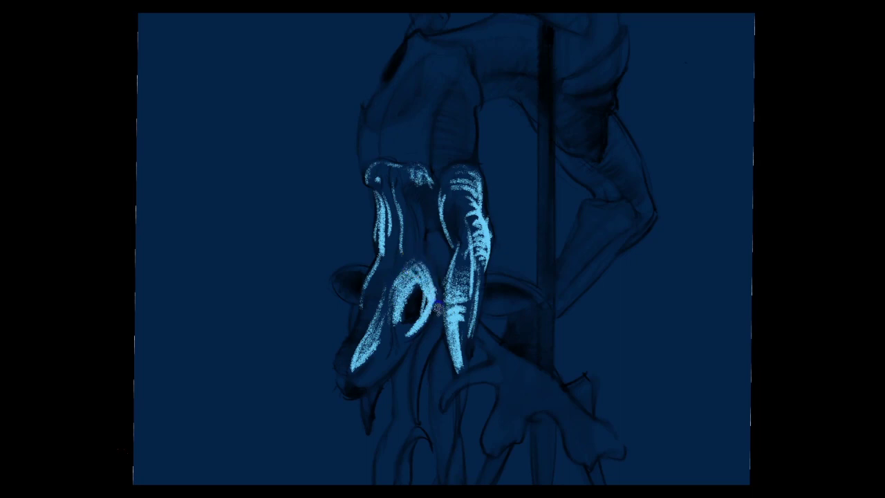
{"action": "left_click_drag", "start_coordinate": [413, 205], "coordinate": [418, 265]}
{"action": "left_click_drag", "start_coordinate": [421, 227], "coordinate": [432, 282]}
{"action": "left_click_drag", "start_coordinate": [398, 196], "coordinate": [411, 247]}
{"action": "mouse_move", "coordinate": [403, 206]}
{"action": "left_mouse_down"}
{"action": "mouse_move", "coordinate": [412, 238]}
{"action": "mouse_move", "coordinate": [405, 217]}
{"action": "mouse_move", "coordinate": [393, 282]}
{"action": "mouse_move", "coordinate": [376, 209]}
{"action": "mouse_move", "coordinate": [389, 244]}
{"action": "left_mouse_up"}
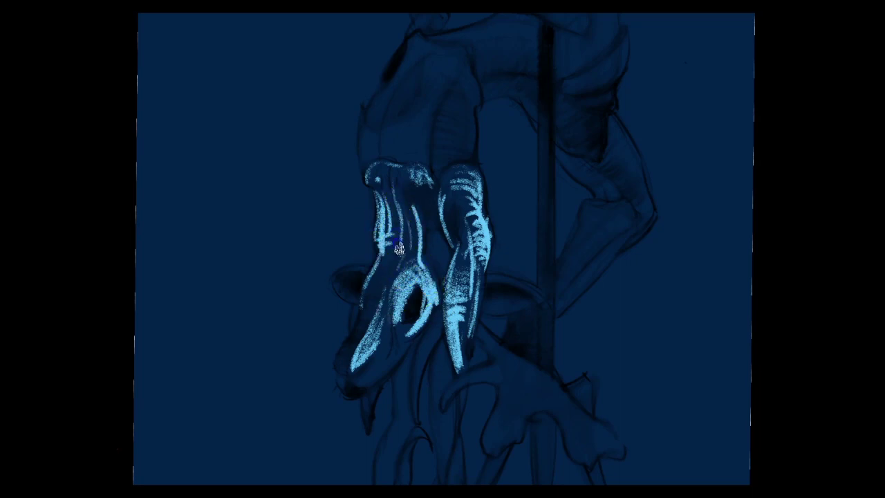
Highlight the deer's muzzle, jaw and outer ear in light blue and fill in below the eye.
{"action": "mouse_move", "coordinate": [398, 292]}
{"action": "left_mouse_down"}
{"action": "mouse_move", "coordinate": [403, 321]}
{"action": "mouse_move", "coordinate": [375, 329]}
{"action": "mouse_move", "coordinate": [347, 381]}
{"action": "mouse_move", "coordinate": [340, 373]}
{"action": "mouse_move", "coordinate": [361, 340]}
{"action": "mouse_move", "coordinate": [338, 371]}
{"action": "mouse_move", "coordinate": [354, 346]}
{"action": "mouse_move", "coordinate": [342, 361]}
{"action": "mouse_move", "coordinate": [377, 314]}
{"action": "mouse_move", "coordinate": [344, 358]}
{"action": "mouse_move", "coordinate": [362, 334]}
{"action": "mouse_move", "coordinate": [371, 292]}
{"action": "mouse_move", "coordinate": [346, 343]}
{"action": "left_mouse_up"}
{"action": "mouse_move", "coordinate": [378, 251]}
{"action": "left_mouse_down"}
{"action": "mouse_move", "coordinate": [365, 254]}
{"action": "mouse_move", "coordinate": [348, 296]}
{"action": "left_mouse_up"}
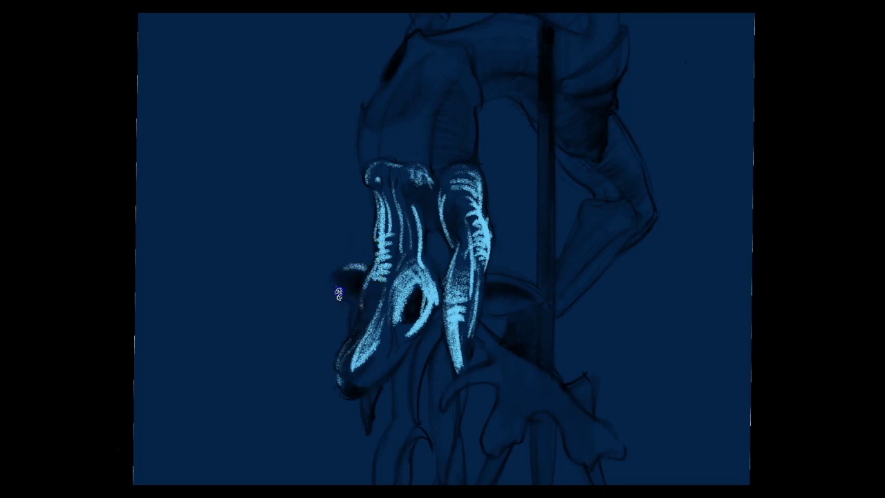
{"action": "left_click_drag", "start_coordinate": [380, 328], "coordinate": [351, 346]}
{"action": "mouse_move", "coordinate": [360, 383]}
{"action": "left_mouse_down"}
{"action": "mouse_move", "coordinate": [366, 362]}
{"action": "mouse_move", "coordinate": [409, 334]}
{"action": "mouse_move", "coordinate": [391, 344]}
{"action": "left_mouse_up"}
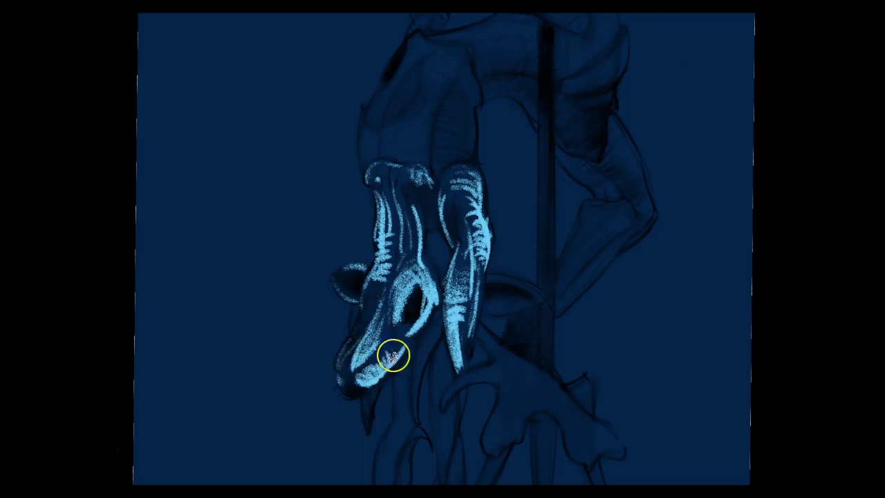
{"action": "mouse_move", "coordinate": [391, 346]}
{"action": "left_mouse_down"}
{"action": "mouse_move", "coordinate": [393, 314]}
{"action": "mouse_move", "coordinate": [394, 325]}
{"action": "mouse_move", "coordinate": [399, 315]}
{"action": "mouse_move", "coordinate": [403, 326]}
{"action": "mouse_move", "coordinate": [402, 315]}
{"action": "mouse_move", "coordinate": [412, 329]}
{"action": "mouse_move", "coordinate": [399, 311]}
{"action": "mouse_move", "coordinate": [412, 314]}
{"action": "mouse_move", "coordinate": [412, 333]}
{"action": "mouse_move", "coordinate": [397, 318]}
{"action": "mouse_move", "coordinate": [396, 340]}
{"action": "mouse_move", "coordinate": [394, 316]}
{"action": "left_mouse_up"}
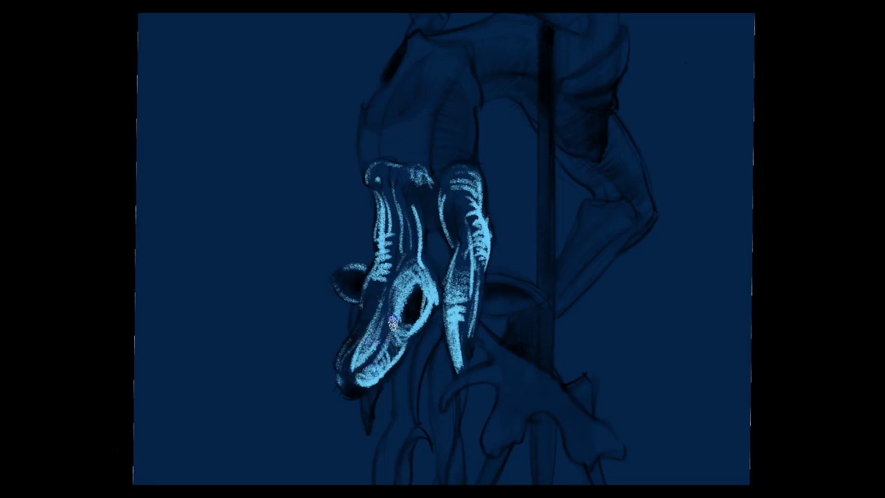
{"action": "left_click", "coordinate": [406, 276]}
Paint light-blue charcoal highlights down the forearm to the wrist and over the fingers on the ground.
{"action": "left_click_drag", "start_coordinate": [464, 395], "coordinate": [460, 262]}
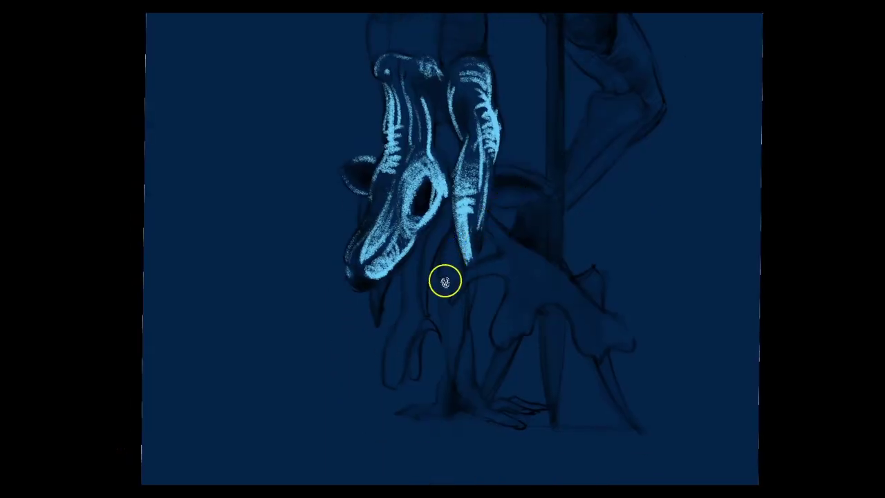
{"action": "left_click", "coordinate": [448, 247]}
{"action": "mouse_move", "coordinate": [450, 280]}
{"action": "left_mouse_down"}
{"action": "mouse_move", "coordinate": [449, 234]}
{"action": "mouse_move", "coordinate": [458, 272]}
{"action": "mouse_move", "coordinate": [445, 293]}
{"action": "mouse_move", "coordinate": [441, 268]}
{"action": "mouse_move", "coordinate": [451, 348]}
{"action": "left_mouse_up"}
{"action": "mouse_move", "coordinate": [452, 297]}
{"action": "left_mouse_down"}
{"action": "mouse_move", "coordinate": [444, 282]}
{"action": "mouse_move", "coordinate": [446, 298]}
{"action": "mouse_move", "coordinate": [460, 301]}
{"action": "mouse_move", "coordinate": [446, 327]}
{"action": "left_mouse_up"}
{"action": "mouse_move", "coordinate": [451, 371]}
{"action": "left_mouse_down"}
{"action": "mouse_move", "coordinate": [468, 346]}
{"action": "mouse_move", "coordinate": [455, 313]}
{"action": "mouse_move", "coordinate": [451, 365]}
{"action": "mouse_move", "coordinate": [474, 358]}
{"action": "mouse_move", "coordinate": [464, 315]}
{"action": "mouse_move", "coordinate": [470, 380]}
{"action": "mouse_move", "coordinate": [464, 324]}
{"action": "mouse_move", "coordinate": [460, 387]}
{"action": "mouse_move", "coordinate": [467, 361]}
{"action": "mouse_move", "coordinate": [473, 400]}
{"action": "mouse_move", "coordinate": [471, 379]}
{"action": "left_mouse_up"}
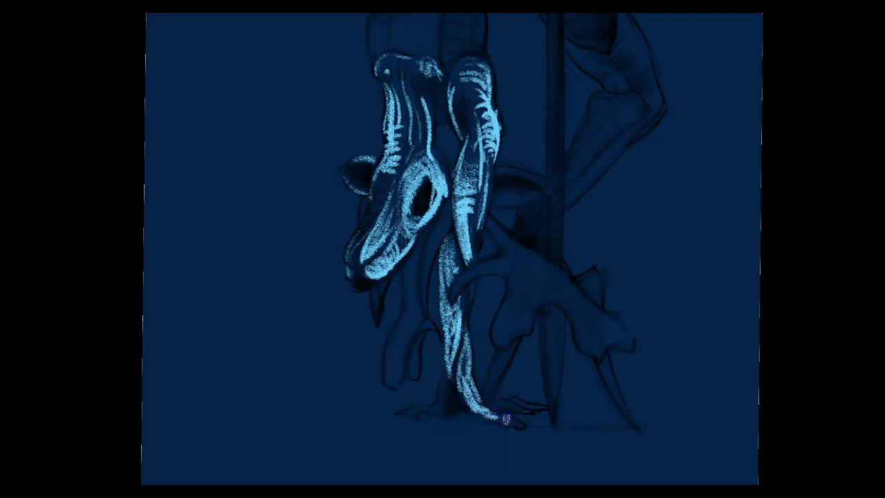
{"action": "mouse_move", "coordinate": [518, 429]}
{"action": "left_mouse_down"}
{"action": "mouse_move", "coordinate": [495, 339]}
{"action": "mouse_move", "coordinate": [440, 391]}
{"action": "left_mouse_up"}
{"action": "left_click_drag", "start_coordinate": [441, 402], "coordinate": [421, 410]}
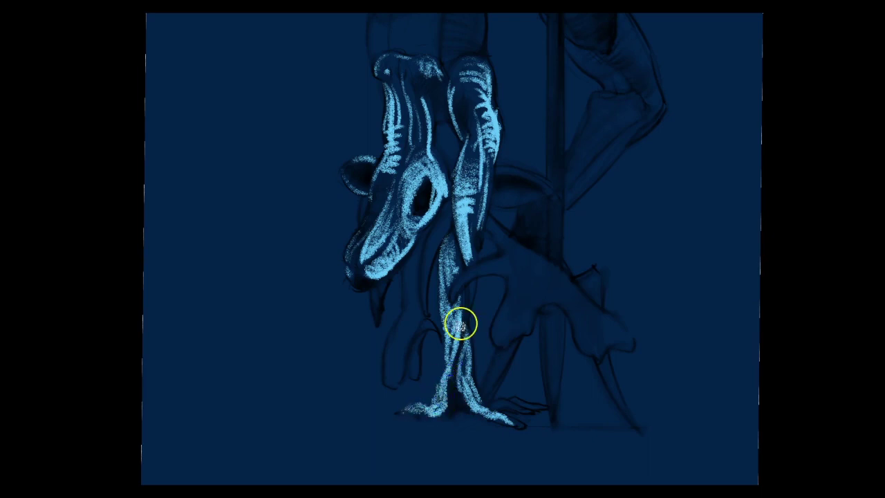
{"action": "left_click_drag", "start_coordinate": [513, 403], "coordinate": [512, 402]}
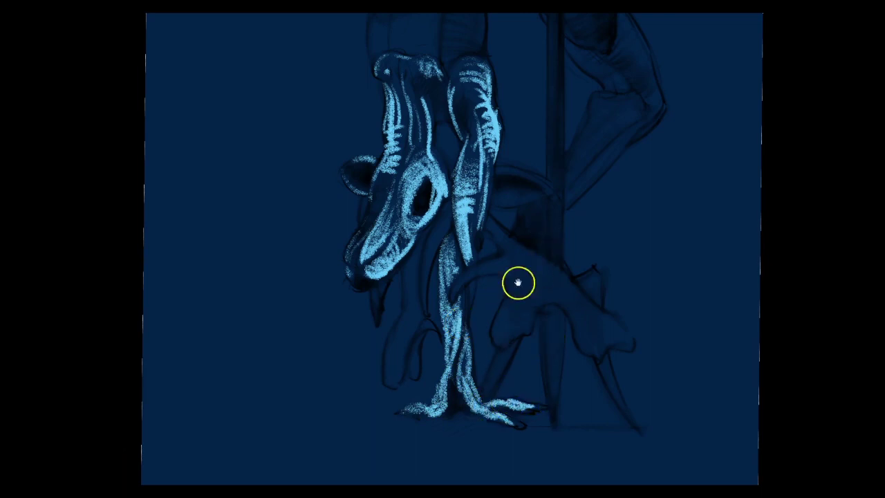
Highlight the upper and lower rims of the deer's ear behind the arm in light blue.
{"action": "left_click_drag", "start_coordinate": [518, 283], "coordinate": [521, 319]}
{"action": "mouse_move", "coordinate": [557, 236]}
{"action": "left_mouse_down"}
{"action": "mouse_move", "coordinate": [508, 247]}
{"action": "mouse_move", "coordinate": [495, 233]}
{"action": "left_mouse_up"}
{"action": "mouse_move", "coordinate": [552, 226]}
{"action": "left_mouse_down"}
{"action": "mouse_move", "coordinate": [538, 209]}
{"action": "mouse_move", "coordinate": [490, 209]}
{"action": "mouse_move", "coordinate": [518, 312]}
{"action": "left_mouse_up"}
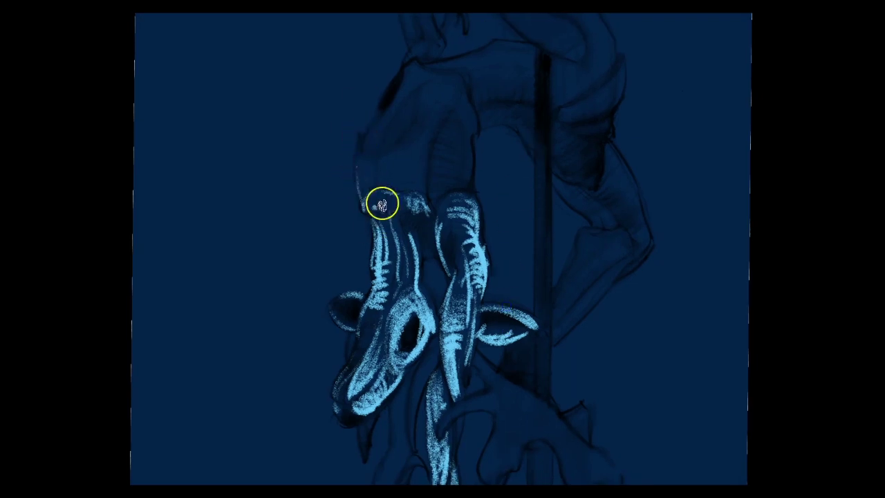
Paint light-blue highlights on the torso just above the neck, tapering diagonally toward the waist.
{"action": "mouse_move", "coordinate": [361, 146]}
{"action": "left_mouse_down"}
{"action": "mouse_move", "coordinate": [366, 200]}
{"action": "mouse_move", "coordinate": [365, 170]}
{"action": "mouse_move", "coordinate": [384, 159]}
{"action": "mouse_move", "coordinate": [397, 193]}
{"action": "mouse_move", "coordinate": [378, 173]}
{"action": "mouse_move", "coordinate": [379, 161]}
{"action": "mouse_move", "coordinate": [445, 93]}
{"action": "left_mouse_up"}
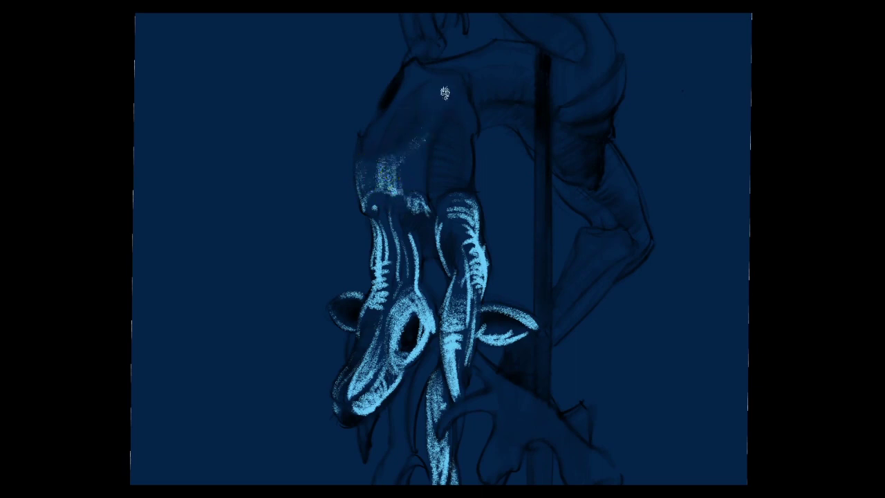
{"action": "mouse_move", "coordinate": [400, 147]}
{"action": "left_mouse_down"}
{"action": "mouse_move", "coordinate": [413, 141]}
{"action": "mouse_move", "coordinate": [428, 90]}
{"action": "left_mouse_up"}
{"action": "mouse_move", "coordinate": [392, 164]}
{"action": "left_mouse_down"}
{"action": "mouse_move", "coordinate": [447, 56]}
{"action": "mouse_move", "coordinate": [396, 185]}
{"action": "mouse_move", "coordinate": [415, 195]}
{"action": "mouse_move", "coordinate": [443, 107]}
{"action": "left_mouse_up"}
{"action": "left_click_drag", "start_coordinate": [425, 210], "coordinate": [431, 140]}
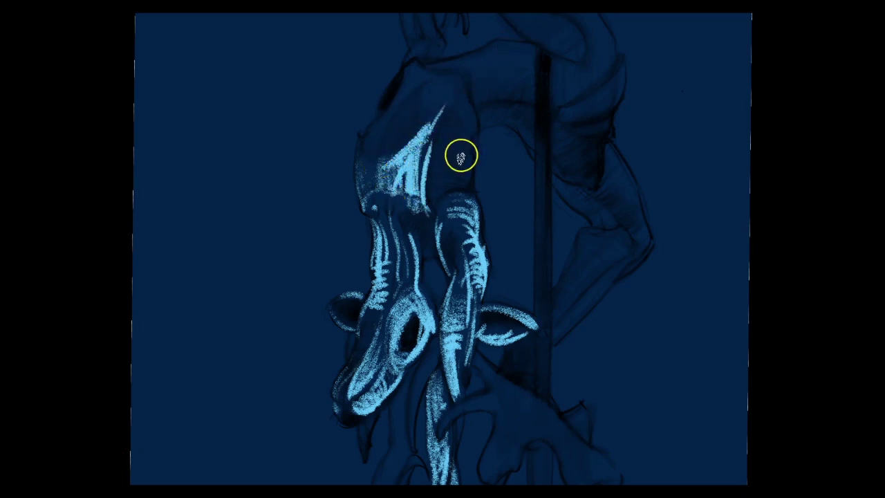
Highlight the torso's outer edge in light blue, redoing the strokes at the corner beside the dark shadow.
{"action": "left_click_drag", "start_coordinate": [402, 176], "coordinate": [406, 254]}
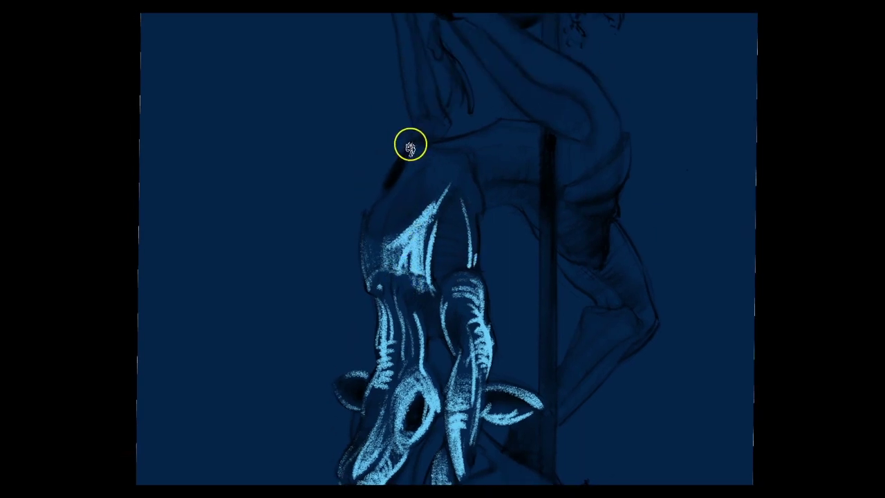
{"action": "left_click_drag", "start_coordinate": [366, 223], "coordinate": [395, 228]}
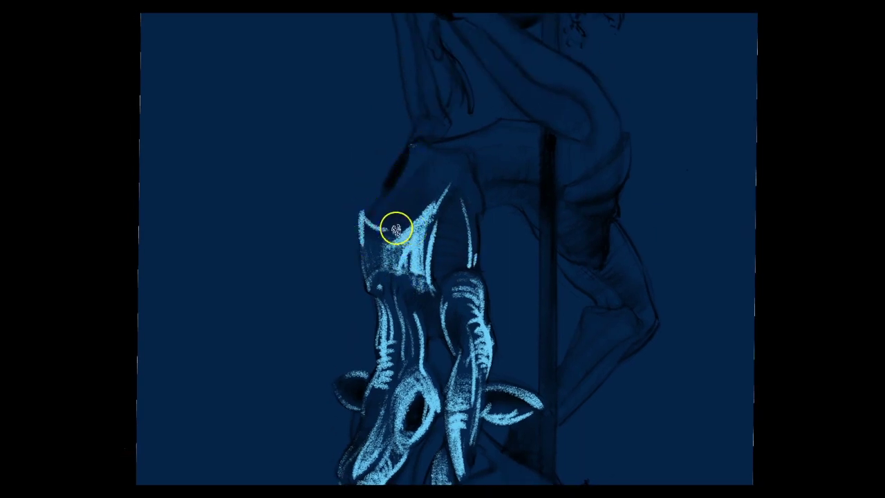
{"action": "key", "text": "ctrl+z"}
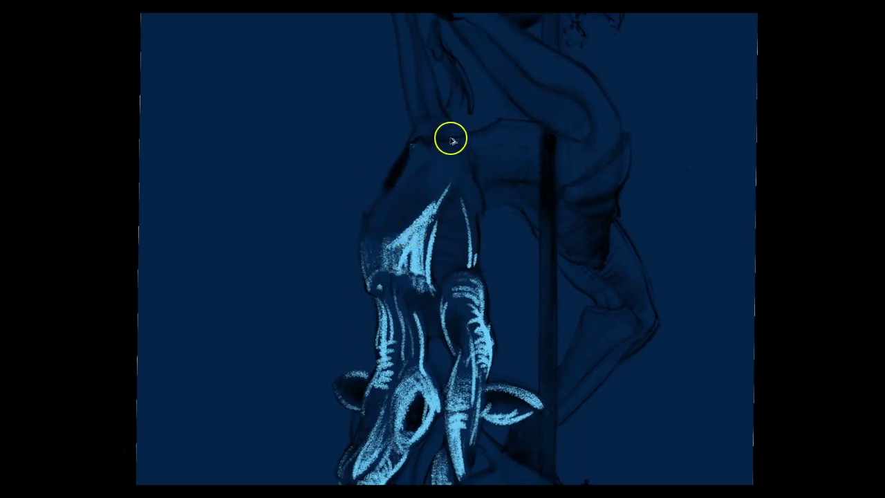
{"action": "mouse_move", "coordinate": [373, 224]}
{"action": "left_mouse_down"}
{"action": "mouse_move", "coordinate": [387, 228]}
{"action": "mouse_move", "coordinate": [366, 222]}
{"action": "mouse_move", "coordinate": [377, 216]}
{"action": "left_mouse_up"}
{"action": "left_click_drag", "start_coordinate": [366, 233], "coordinate": [378, 243]}
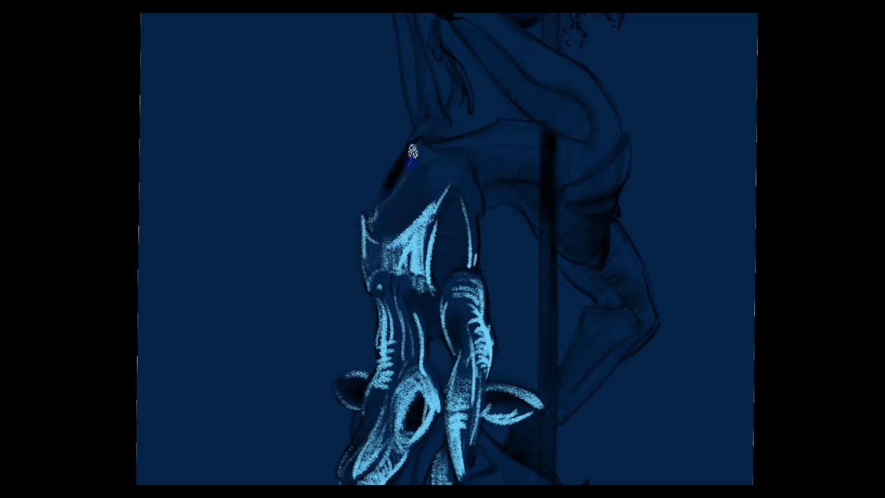
{"action": "mouse_move", "coordinate": [393, 183]}
{"action": "left_mouse_down"}
{"action": "mouse_move", "coordinate": [378, 186]}
{"action": "mouse_move", "coordinate": [369, 223]}
{"action": "mouse_move", "coordinate": [410, 210]}
{"action": "mouse_move", "coordinate": [402, 184]}
{"action": "mouse_move", "coordinate": [409, 171]}
{"action": "left_mouse_up"}
{"action": "mouse_move", "coordinate": [415, 141]}
{"action": "left_mouse_down"}
{"action": "mouse_move", "coordinate": [408, 170]}
{"action": "mouse_move", "coordinate": [438, 152]}
{"action": "mouse_move", "coordinate": [421, 146]}
{"action": "left_mouse_up"}
Texture the torso near the waist with light-blue charcoal and highlight its edge on the pole side.
{"action": "mouse_move", "coordinate": [475, 144]}
{"action": "left_mouse_down"}
{"action": "mouse_move", "coordinate": [422, 143]}
{"action": "mouse_move", "coordinate": [397, 217]}
{"action": "mouse_move", "coordinate": [409, 238]}
{"action": "left_mouse_up"}
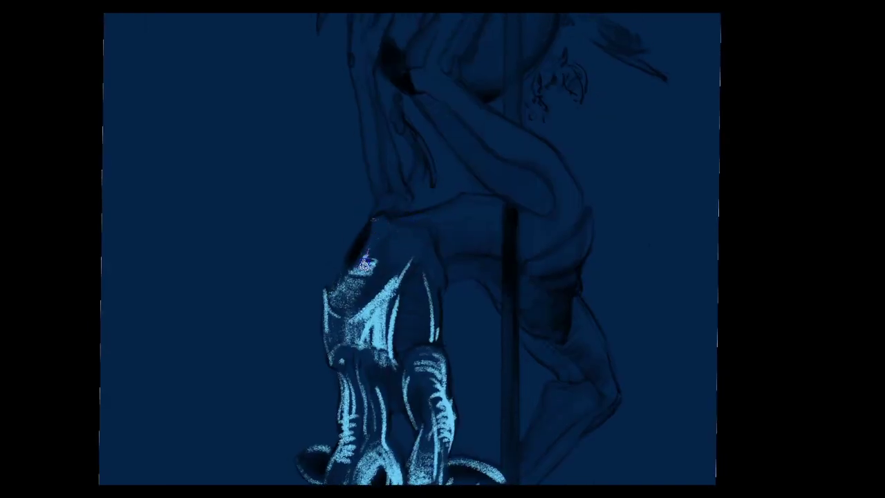
{"action": "mouse_move", "coordinate": [364, 263]}
{"action": "left_mouse_down"}
{"action": "mouse_move", "coordinate": [381, 217]}
{"action": "mouse_move", "coordinate": [384, 226]}
{"action": "mouse_move", "coordinate": [428, 231]}
{"action": "mouse_move", "coordinate": [427, 245]}
{"action": "mouse_move", "coordinate": [411, 251]}
{"action": "mouse_move", "coordinate": [421, 243]}
{"action": "mouse_move", "coordinate": [433, 256]}
{"action": "mouse_move", "coordinate": [421, 241]}
{"action": "left_mouse_up"}
{"action": "left_click_drag", "start_coordinate": [409, 283], "coordinate": [426, 272]}
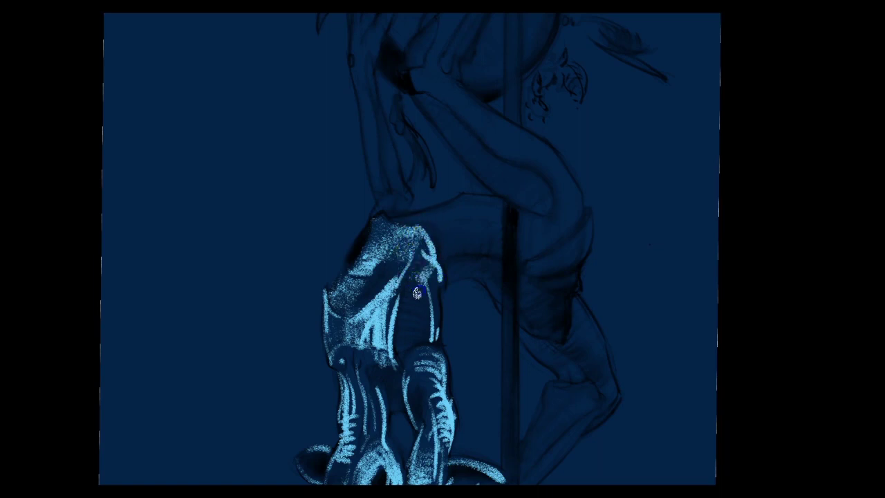
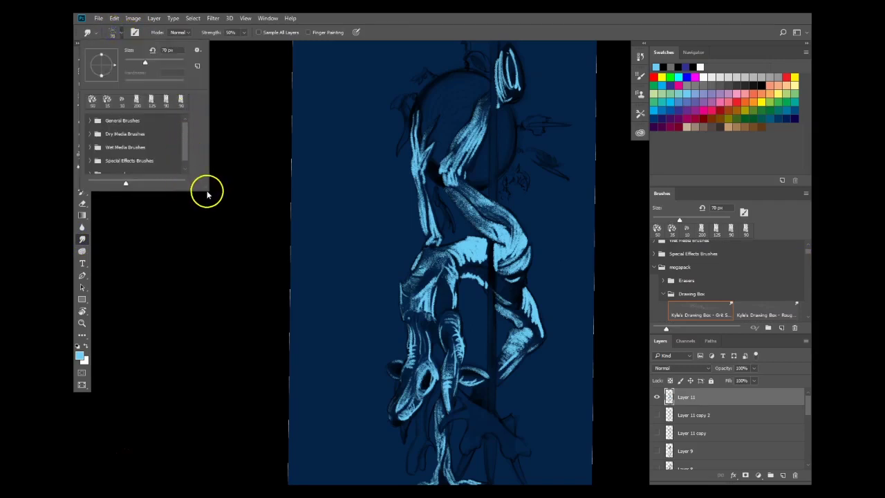
Enlarge the brush preset list and choose Kyle's Concept Brushes - Scratch Blend from Special Effects Brushes.
{"action": "left_click_drag", "start_coordinate": [207, 191], "coordinate": [245, 455]}
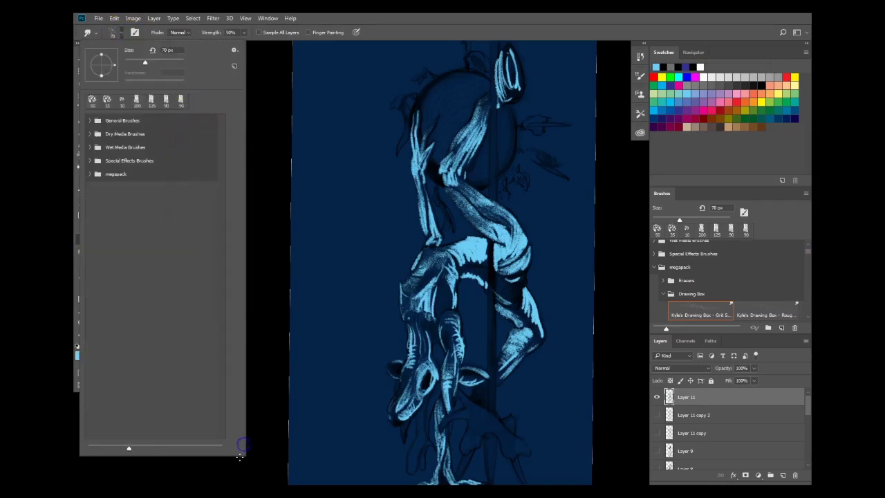
{"action": "left_click", "coordinate": [90, 162]}
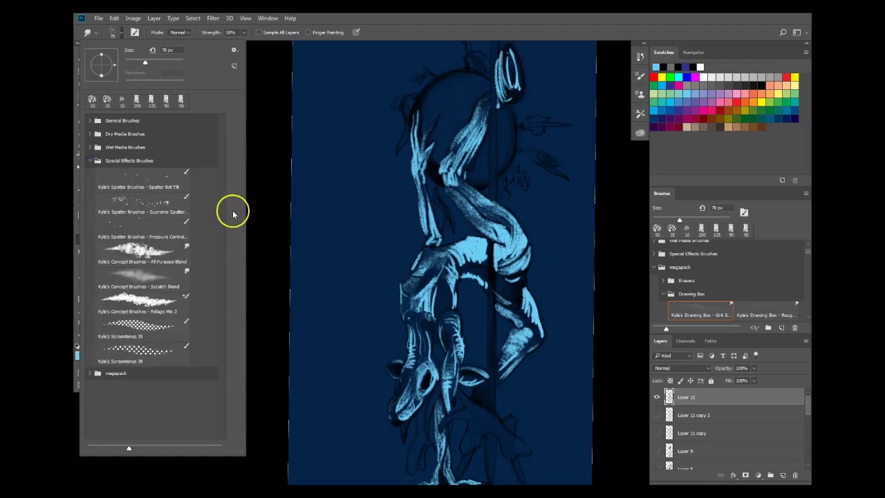
{"action": "left_click", "coordinate": [176, 274]}
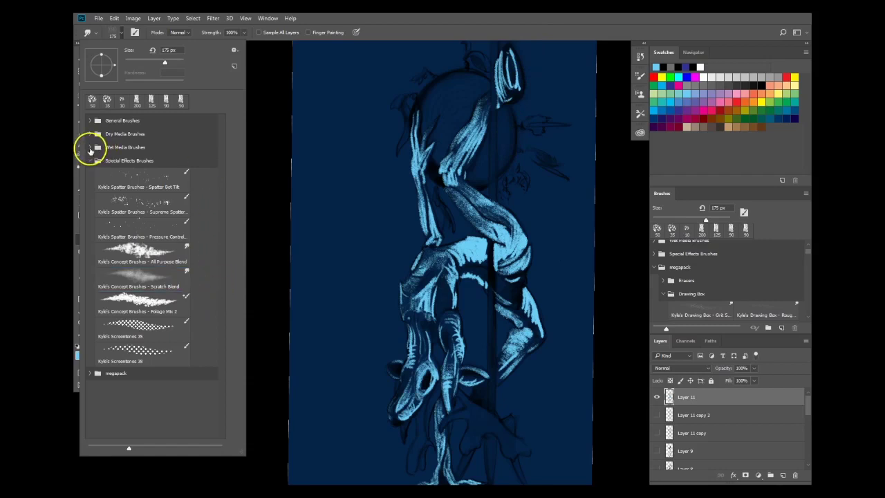
Expand the Wet Media, Dry Media and General brush folders and look through their presets for smudge brushes.
{"action": "left_click", "coordinate": [89, 148]}
{"action": "mouse_move", "coordinate": [223, 235]}
{"action": "left_mouse_down"}
{"action": "mouse_move", "coordinate": [224, 320]}
{"action": "mouse_move", "coordinate": [222, 184]}
{"action": "left_mouse_up"}
{"action": "left_click", "coordinate": [89, 132]}
{"action": "mouse_move", "coordinate": [223, 223]}
{"action": "left_mouse_down"}
{"action": "mouse_move", "coordinate": [220, 443]}
{"action": "mouse_move", "coordinate": [217, 119]}
{"action": "left_mouse_up"}
{"action": "left_click", "coordinate": [90, 121]}
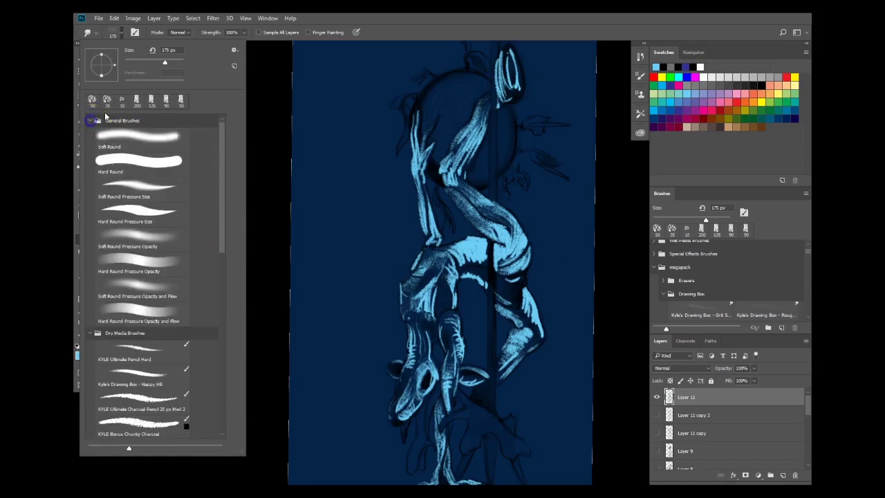
{"action": "scroll", "coordinate": [223, 208], "scroll_direction": "down", "scroll_amount": 10}
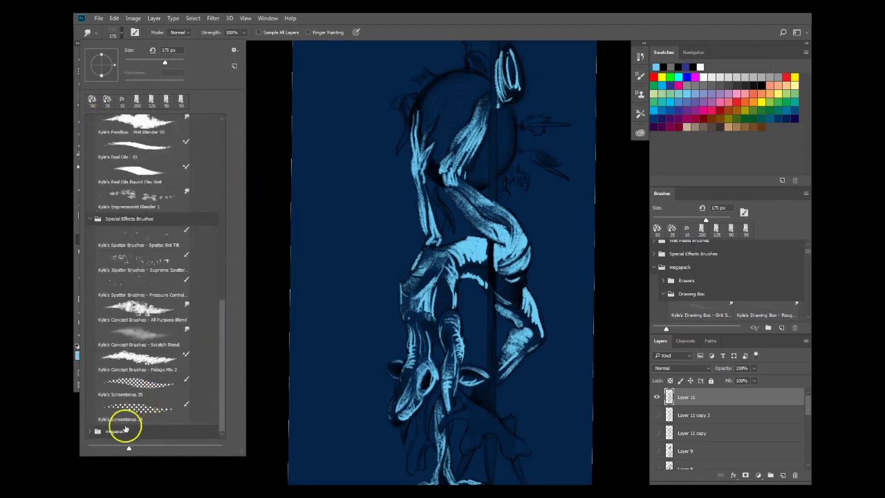
Choose the Kyle's Drawing Box - Grit Smudge preset from the Drawing Box folder inside megapack.
{"action": "left_click", "coordinate": [90, 432]}
{"action": "left_click_drag", "start_coordinate": [222, 293], "coordinate": [217, 361]}
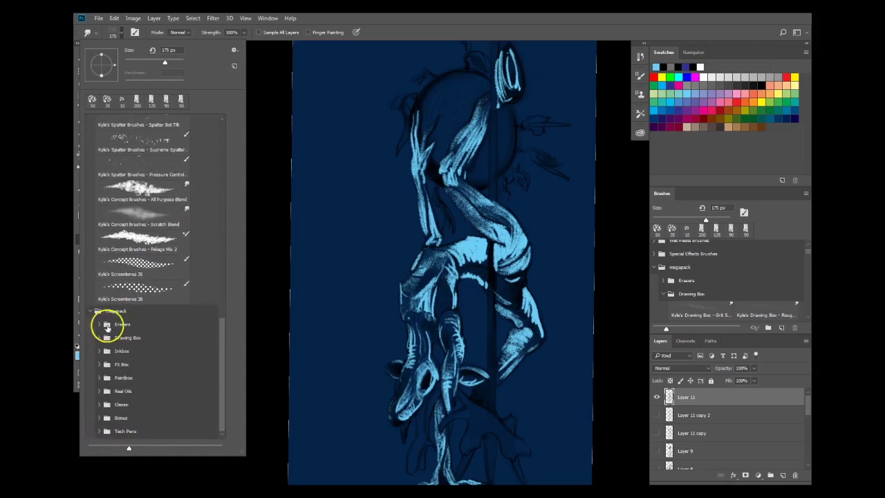
{"action": "left_click", "coordinate": [101, 324]}
{"action": "left_click_drag", "start_coordinate": [222, 314], "coordinate": [222, 363]}
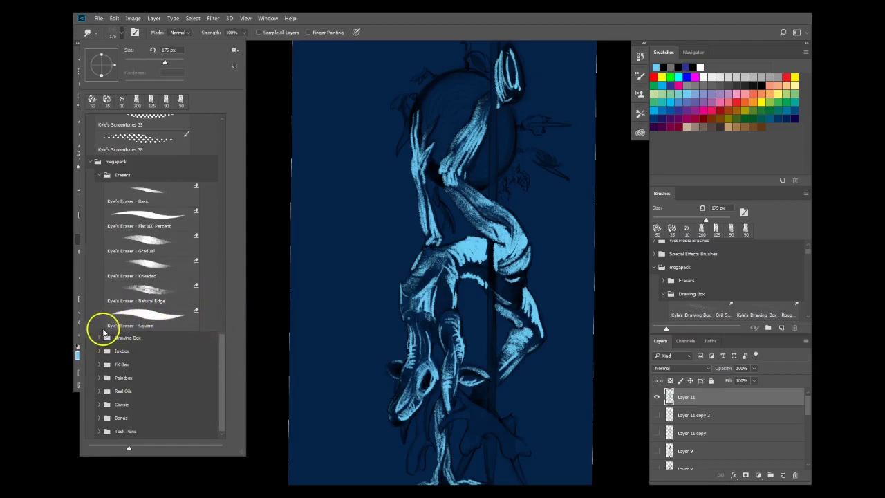
{"action": "left_click", "coordinate": [101, 334]}
{"action": "left_click_drag", "start_coordinate": [224, 211], "coordinate": [220, 233]}
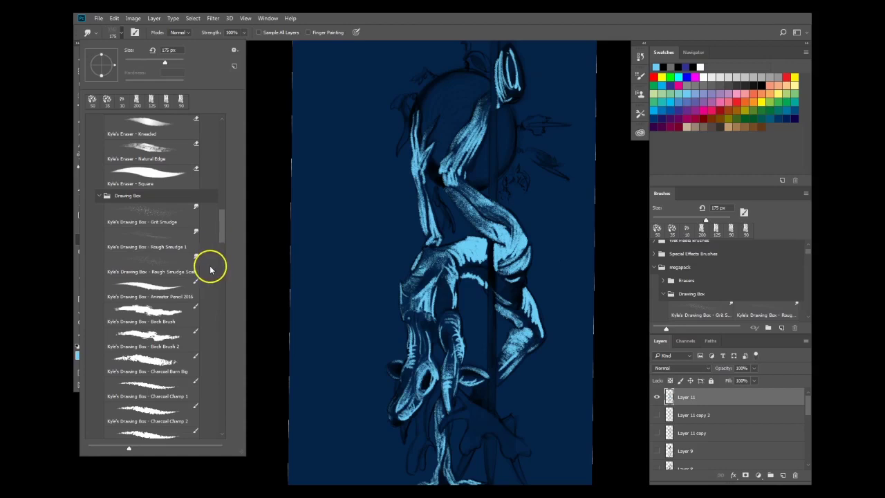
{"action": "left_click", "coordinate": [154, 215]}
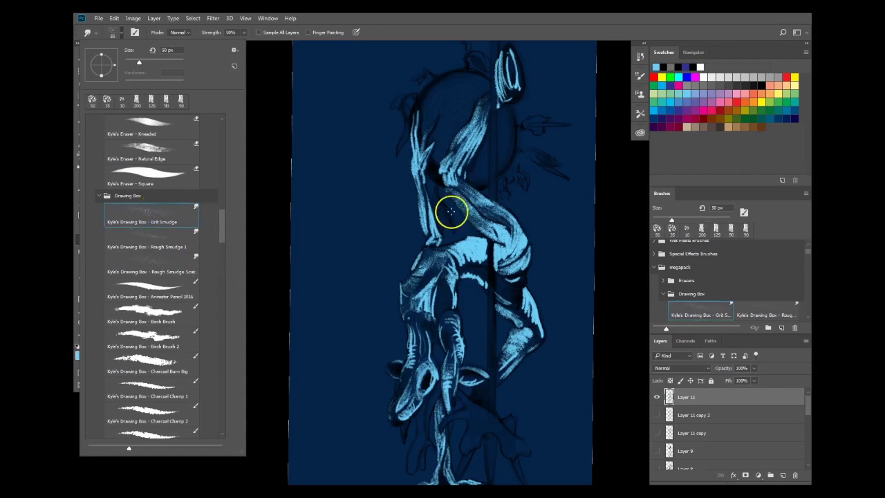
Enlarge the smudge brush to 70 px and blend the light blue highlights across the figure's waist and upper torso.
{"action": "left_click_drag", "start_coordinate": [430, 373], "coordinate": [434, 372]}
{"action": "scroll", "coordinate": [434, 372], "scroll_direction": "up", "scroll_amount": 3}
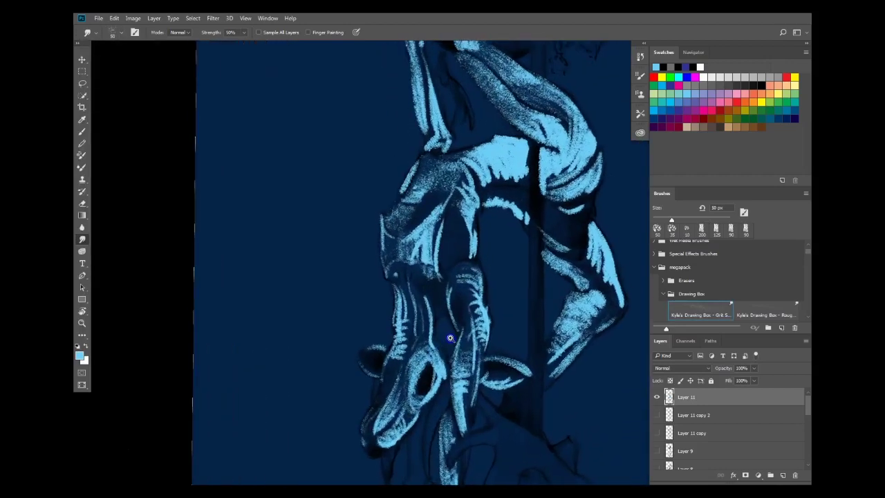
{"action": "mouse_move", "coordinate": [439, 148]}
{"action": "left_mouse_down"}
{"action": "mouse_move", "coordinate": [412, 209]}
{"action": "mouse_move", "coordinate": [412, 172]}
{"action": "mouse_move", "coordinate": [424, 159]}
{"action": "mouse_move", "coordinate": [467, 153]}
{"action": "mouse_move", "coordinate": [430, 152]}
{"action": "mouse_move", "coordinate": [506, 117]}
{"action": "mouse_move", "coordinate": [497, 134]}
{"action": "mouse_move", "coordinate": [499, 100]}
{"action": "mouse_move", "coordinate": [488, 158]}
{"action": "mouse_move", "coordinate": [502, 190]}
{"action": "mouse_move", "coordinate": [499, 156]}
{"action": "mouse_move", "coordinate": [527, 102]}
{"action": "mouse_move", "coordinate": [523, 174]}
{"action": "mouse_move", "coordinate": [514, 170]}
{"action": "mouse_move", "coordinate": [524, 154]}
{"action": "mouse_move", "coordinate": [494, 152]}
{"action": "mouse_move", "coordinate": [496, 176]}
{"action": "mouse_move", "coordinate": [491, 167]}
{"action": "mouse_move", "coordinate": [481, 185]}
{"action": "mouse_move", "coordinate": [460, 168]}
{"action": "mouse_move", "coordinate": [448, 208]}
{"action": "left_mouse_up"}
{"action": "key", "text": "bracketright"}
{"action": "key", "text": "bracketright"}
{"action": "key", "text": "bracketright"}
{"action": "key", "text": "bracketright"}
{"action": "mouse_move", "coordinate": [447, 211]}
{"action": "left_mouse_down"}
{"action": "mouse_move", "coordinate": [468, 173]}
{"action": "mouse_move", "coordinate": [461, 131]}
{"action": "mouse_move", "coordinate": [452, 169]}
{"action": "mouse_move", "coordinate": [421, 198]}
{"action": "mouse_move", "coordinate": [412, 163]}
{"action": "mouse_move", "coordinate": [402, 196]}
{"action": "left_mouse_up"}
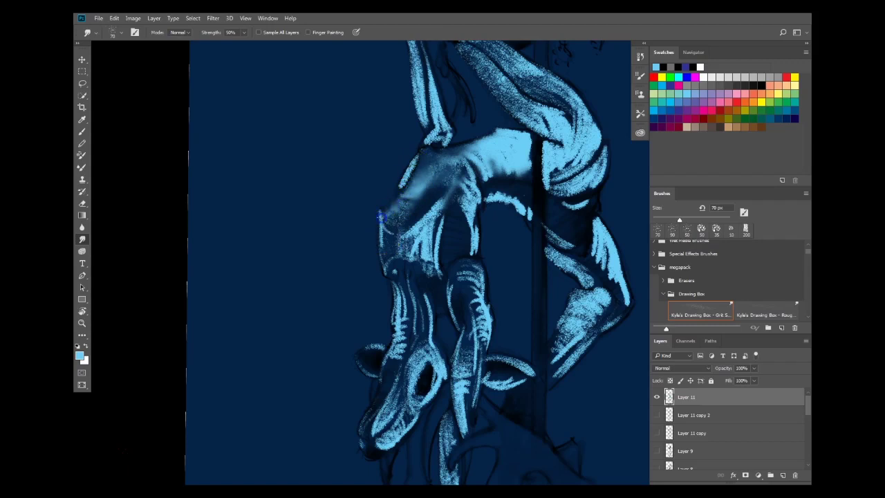
Smudge the highlights over the figure's ribs and chest into soft blue shading.
{"action": "mouse_move", "coordinate": [401, 245]}
{"action": "left_mouse_down"}
{"action": "mouse_move", "coordinate": [375, 231]}
{"action": "mouse_move", "coordinate": [384, 229]}
{"action": "mouse_move", "coordinate": [384, 261]}
{"action": "left_mouse_up"}
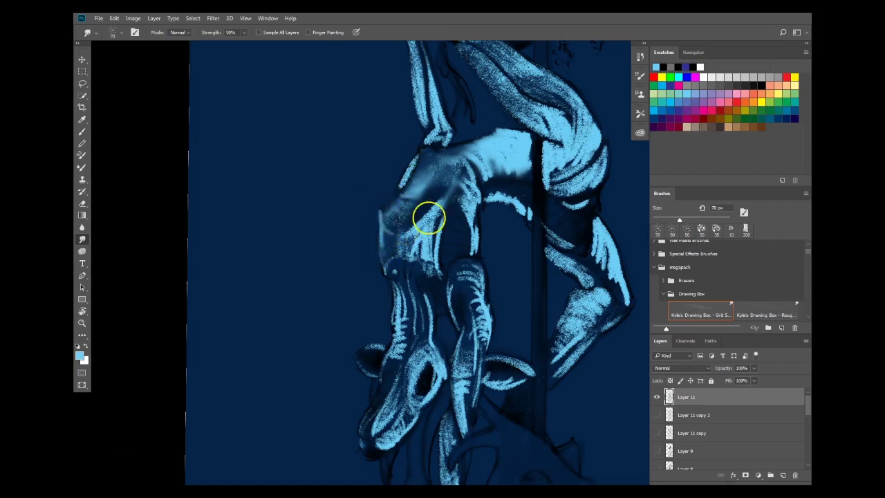
{"action": "mouse_move", "coordinate": [429, 202]}
{"action": "left_mouse_down"}
{"action": "mouse_move", "coordinate": [416, 233]}
{"action": "mouse_move", "coordinate": [427, 249]}
{"action": "mouse_move", "coordinate": [434, 226]}
{"action": "left_mouse_up"}
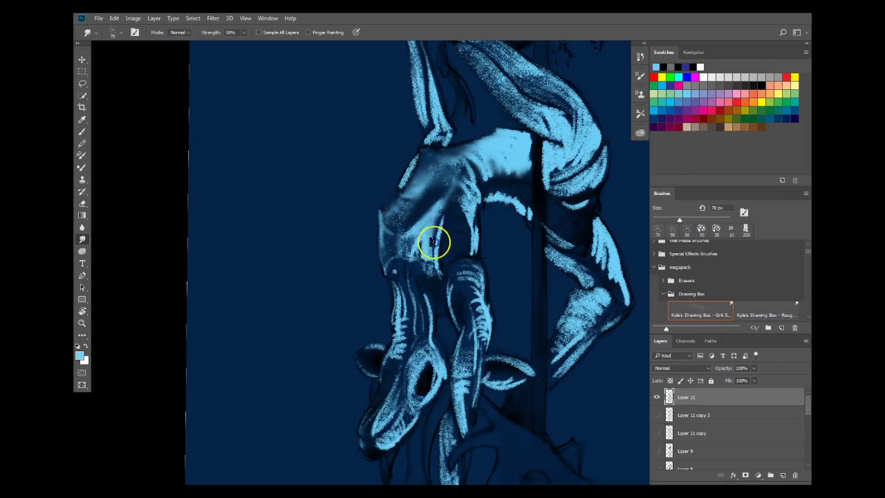
{"action": "left_click", "coordinate": [455, 133]}
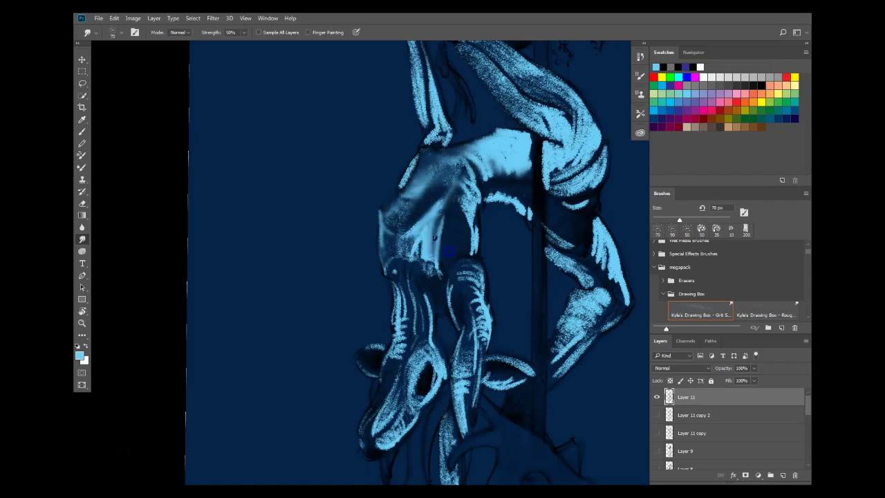
{"action": "mouse_move", "coordinate": [453, 219]}
{"action": "left_mouse_down"}
{"action": "mouse_move", "coordinate": [439, 201]}
{"action": "mouse_move", "coordinate": [448, 168]}
{"action": "mouse_move", "coordinate": [411, 234]}
{"action": "mouse_move", "coordinate": [418, 243]}
{"action": "mouse_move", "coordinate": [397, 242]}
{"action": "mouse_move", "coordinate": [409, 165]}
{"action": "left_mouse_up"}
{"action": "left_click", "coordinate": [415, 178]}
{"action": "left_click_drag", "start_coordinate": [407, 228], "coordinate": [440, 181]}
{"action": "left_click", "coordinate": [421, 181]}
{"action": "left_click_drag", "start_coordinate": [412, 178], "coordinate": [385, 216]}
{"action": "mouse_move", "coordinate": [399, 154]}
{"action": "left_mouse_down"}
{"action": "mouse_move", "coordinate": [386, 241]}
{"action": "mouse_move", "coordinate": [421, 255]}
{"action": "left_mouse_up"}
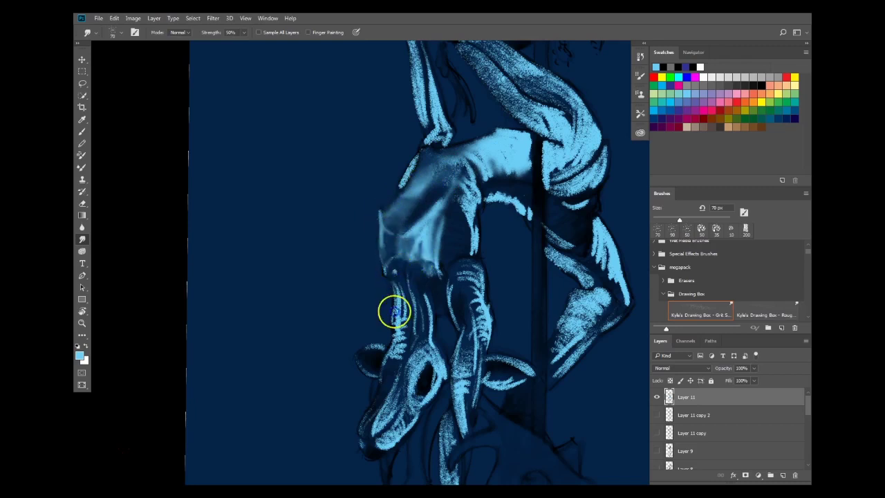
Blend the streaky highlights along the neck and the edge of the upper torso, using an 80 px smudge brush.
{"action": "mouse_move", "coordinate": [395, 297]}
{"action": "left_mouse_down"}
{"action": "mouse_move", "coordinate": [403, 328]}
{"action": "mouse_move", "coordinate": [396, 289]}
{"action": "left_mouse_up"}
{"action": "mouse_move", "coordinate": [397, 339]}
{"action": "left_mouse_down"}
{"action": "mouse_move", "coordinate": [389, 363]}
{"action": "mouse_move", "coordinate": [377, 339]}
{"action": "mouse_move", "coordinate": [362, 354]}
{"action": "mouse_move", "coordinate": [368, 374]}
{"action": "left_mouse_up"}
{"action": "left_click_drag", "start_coordinate": [424, 279], "coordinate": [444, 233]}
{"action": "left_click_drag", "start_coordinate": [411, 312], "coordinate": [421, 377]}
{"action": "left_click_drag", "start_coordinate": [410, 348], "coordinate": [421, 273]}
{"action": "mouse_move", "coordinate": [390, 340]}
{"action": "left_mouse_down"}
{"action": "mouse_move", "coordinate": [397, 284]}
{"action": "mouse_move", "coordinate": [402, 298]}
{"action": "left_mouse_up"}
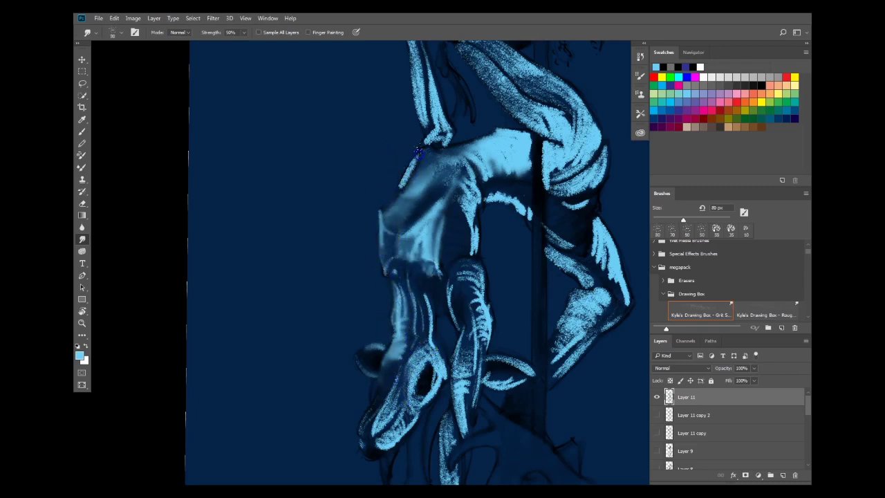
{"action": "left_click", "coordinate": [416, 272]}
{"action": "mouse_move", "coordinate": [428, 313]}
{"action": "left_mouse_down"}
{"action": "mouse_move", "coordinate": [415, 286]}
{"action": "mouse_move", "coordinate": [426, 267]}
{"action": "left_mouse_up"}
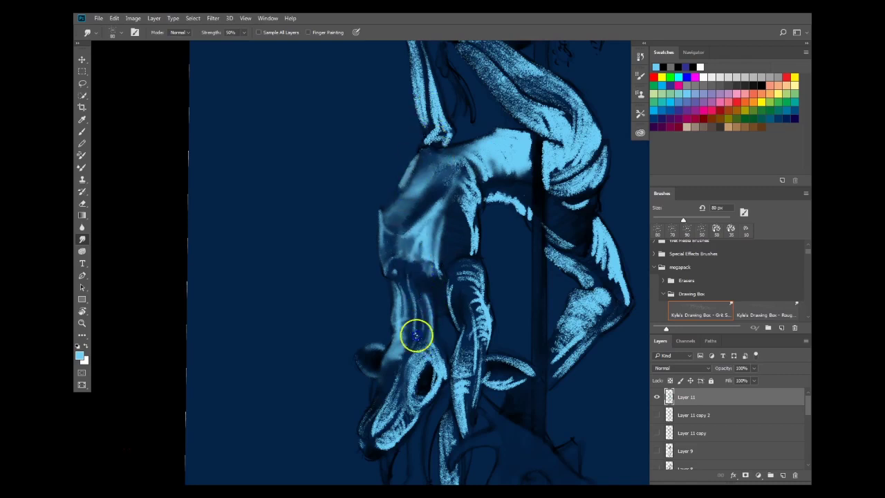
Smudge the highlights over the animal head from the forehead and around the eye to the muzzle.
{"action": "mouse_move", "coordinate": [415, 335]}
{"action": "left_mouse_down"}
{"action": "mouse_move", "coordinate": [437, 372]}
{"action": "mouse_move", "coordinate": [419, 360]}
{"action": "mouse_move", "coordinate": [408, 409]}
{"action": "left_mouse_up"}
{"action": "left_click", "coordinate": [410, 357]}
{"action": "left_click_drag", "start_coordinate": [409, 358], "coordinate": [366, 442]}
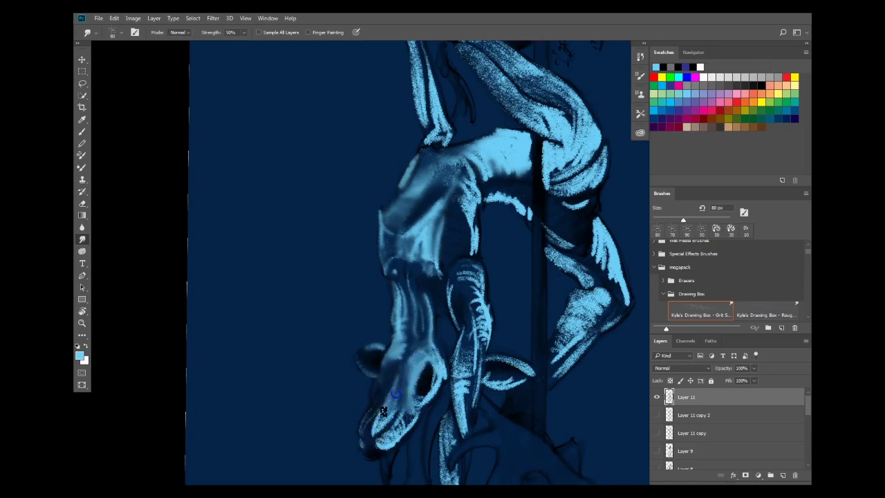
{"action": "mouse_move", "coordinate": [398, 387]}
{"action": "left_mouse_down"}
{"action": "mouse_move", "coordinate": [370, 428]}
{"action": "mouse_move", "coordinate": [392, 416]}
{"action": "mouse_move", "coordinate": [371, 404]}
{"action": "left_mouse_up"}
{"action": "mouse_move", "coordinate": [372, 448]}
{"action": "left_mouse_down"}
{"action": "mouse_move", "coordinate": [405, 417]}
{"action": "mouse_move", "coordinate": [372, 440]}
{"action": "mouse_move", "coordinate": [396, 426]}
{"action": "mouse_move", "coordinate": [374, 457]}
{"action": "mouse_move", "coordinate": [407, 421]}
{"action": "mouse_move", "coordinate": [377, 451]}
{"action": "mouse_move", "coordinate": [409, 429]}
{"action": "mouse_move", "coordinate": [383, 446]}
{"action": "mouse_move", "coordinate": [435, 341]}
{"action": "mouse_move", "coordinate": [408, 405]}
{"action": "mouse_move", "coordinate": [435, 372]}
{"action": "mouse_move", "coordinate": [431, 395]}
{"action": "mouse_move", "coordinate": [423, 369]}
{"action": "mouse_move", "coordinate": [419, 412]}
{"action": "mouse_move", "coordinate": [441, 376]}
{"action": "left_mouse_up"}
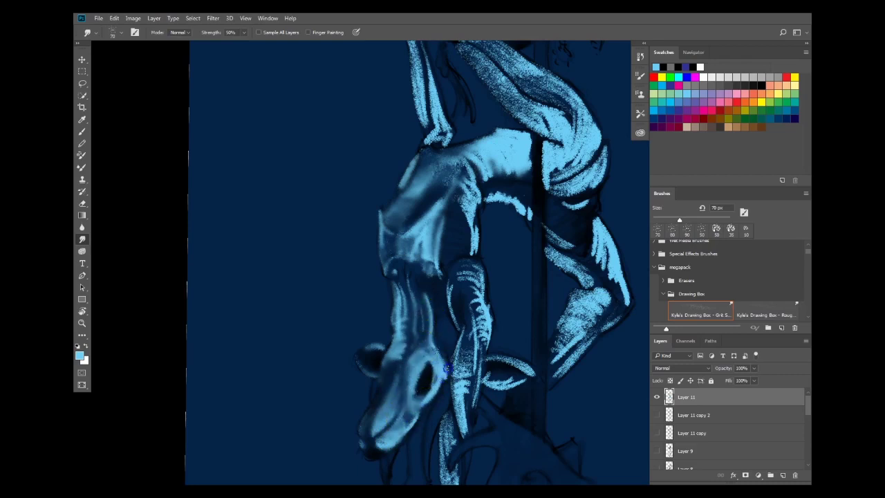
{"action": "mouse_move", "coordinate": [423, 333]}
{"action": "left_mouse_down"}
{"action": "mouse_move", "coordinate": [410, 278]}
{"action": "mouse_move", "coordinate": [407, 336]}
{"action": "mouse_move", "coordinate": [416, 358]}
{"action": "left_mouse_up"}
Soften the remaining rough highlights around the neck and along the inner edge of the arm beside the head with a 70 px smudge brush.
{"action": "left_click_drag", "start_coordinate": [550, 325], "coordinate": [504, 344]}
{"action": "left_click_drag", "start_coordinate": [498, 428], "coordinate": [518, 352]}
{"action": "left_click_drag", "start_coordinate": [469, 255], "coordinate": [489, 224]}
{"action": "mouse_move", "coordinate": [404, 215]}
{"action": "left_mouse_down"}
{"action": "mouse_move", "coordinate": [417, 240]}
{"action": "mouse_move", "coordinate": [424, 302]}
{"action": "left_mouse_up"}
{"action": "left_click_drag", "start_coordinate": [413, 268], "coordinate": [419, 297]}
{"action": "mouse_move", "coordinate": [468, 128]}
{"action": "left_mouse_down"}
{"action": "mouse_move", "coordinate": [476, 194]}
{"action": "mouse_move", "coordinate": [491, 223]}
{"action": "mouse_move", "coordinate": [472, 198]}
{"action": "mouse_move", "coordinate": [507, 262]}
{"action": "mouse_move", "coordinate": [516, 206]}
{"action": "left_mouse_up"}
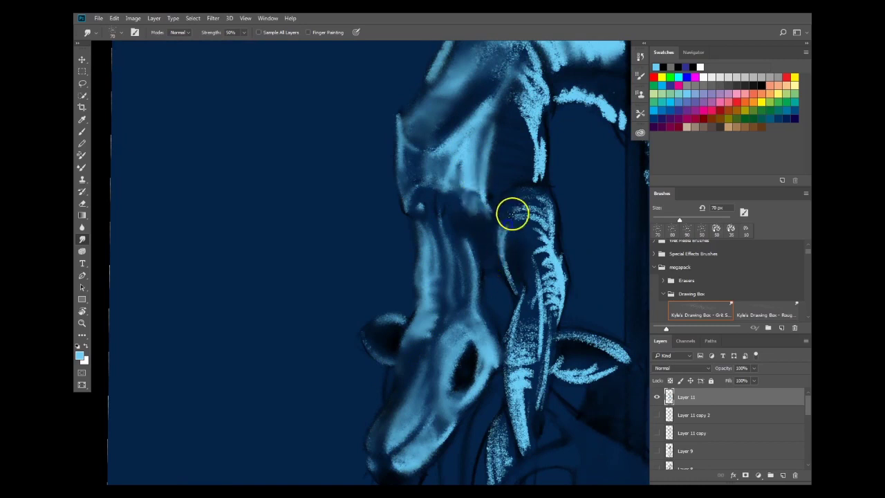
{"action": "left_click_drag", "start_coordinate": [509, 272], "coordinate": [499, 256]}
{"action": "left_click_drag", "start_coordinate": [519, 353], "coordinate": [513, 335]}
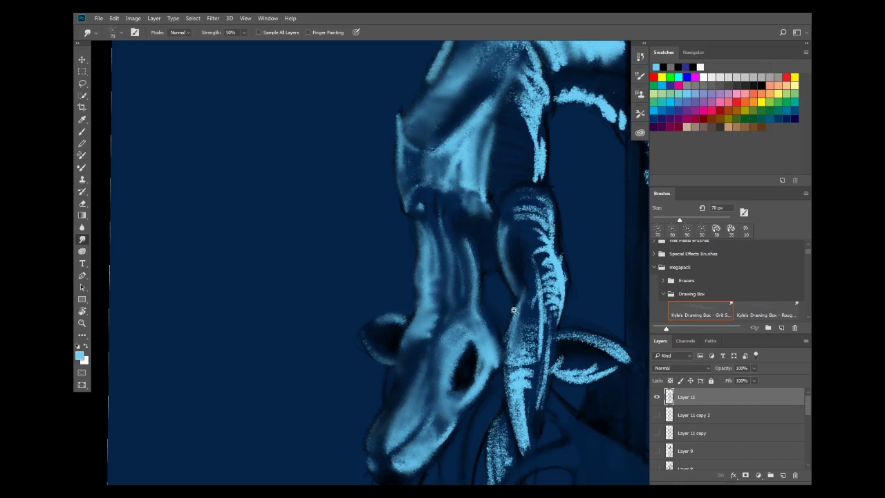
{"action": "left_click_drag", "start_coordinate": [536, 311], "coordinate": [492, 332]}
{"action": "left_click_drag", "start_coordinate": [549, 316], "coordinate": [454, 325]}
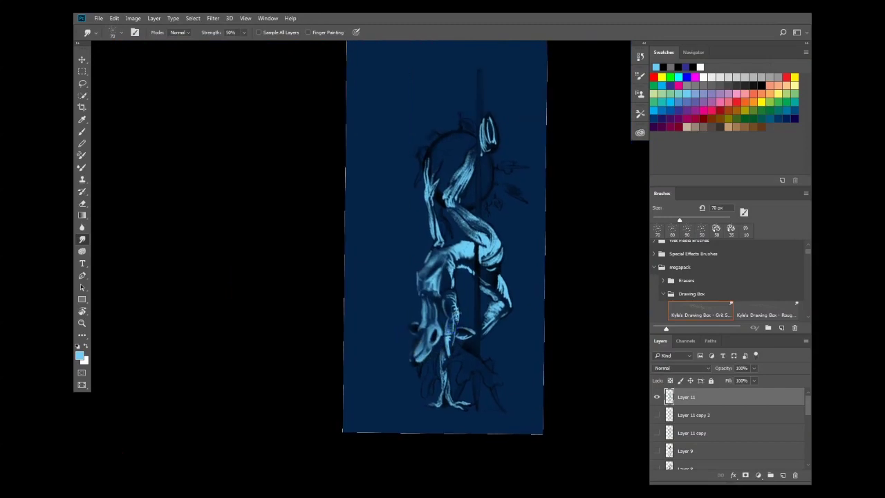
Switch to Chrome and search Google Images for "atlantis" in a new tab.
{"action": "key", "text": "alt+Tab"}
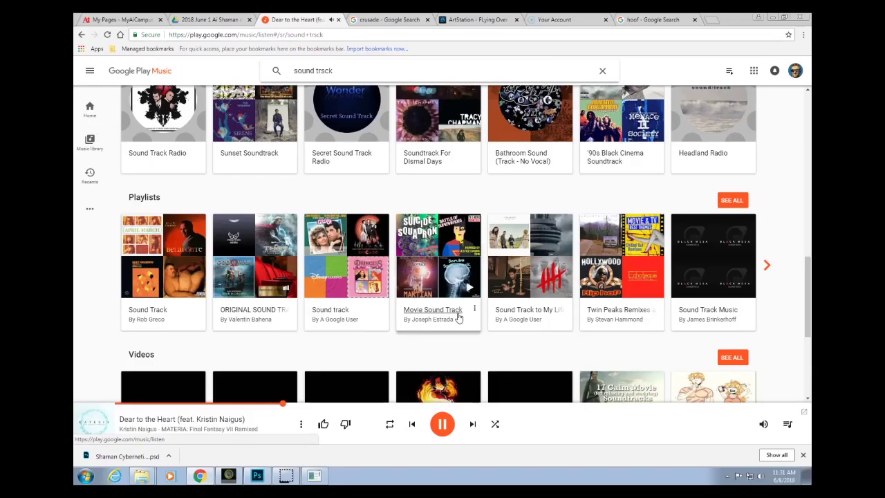
{"action": "key", "text": "ctrl+t"}
{"action": "type", "text": "atlanti"}
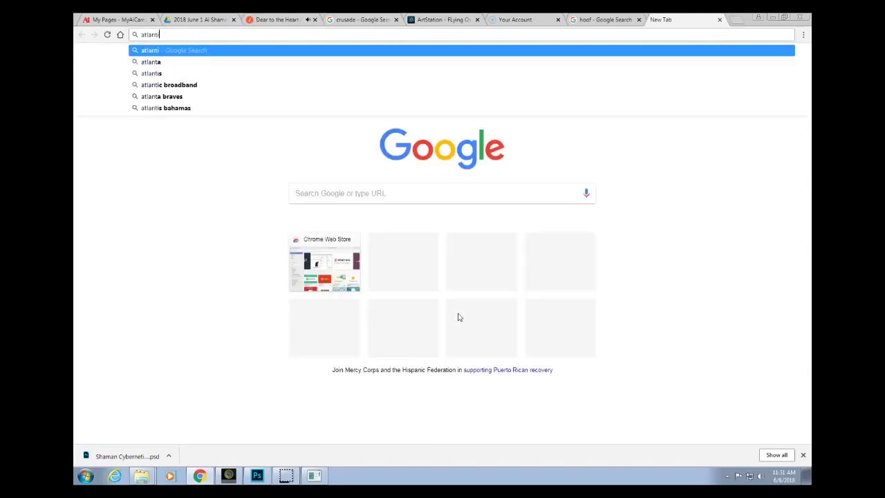
{"action": "type", "text": "s"}
{"action": "key", "text": "Return"}
{"action": "left_click", "coordinate": [177, 101]}
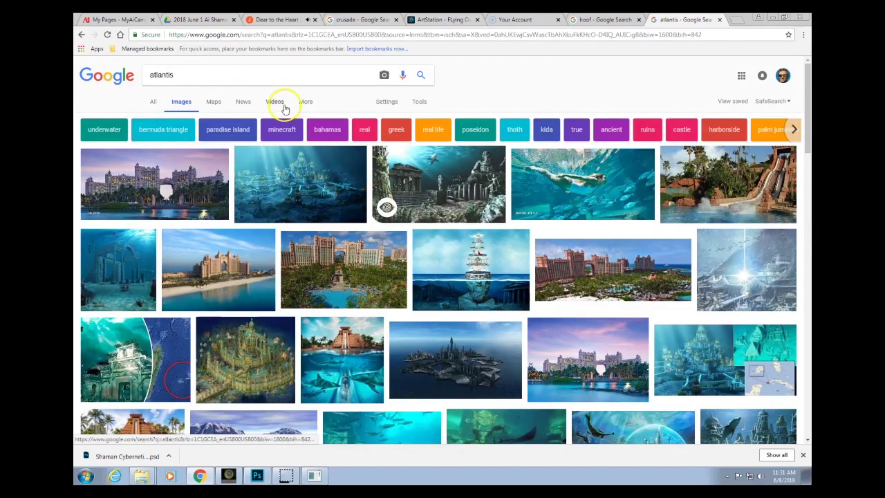
Refine the image search to "atlantis disney".
{"action": "left_click", "coordinate": [248, 78]}
{"action": "type", "text": "isney"}
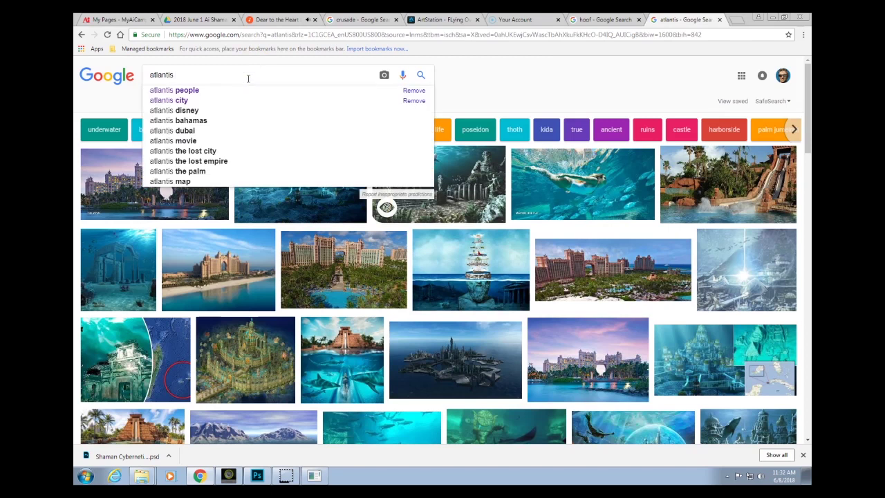
{"action": "key", "text": "Return"}
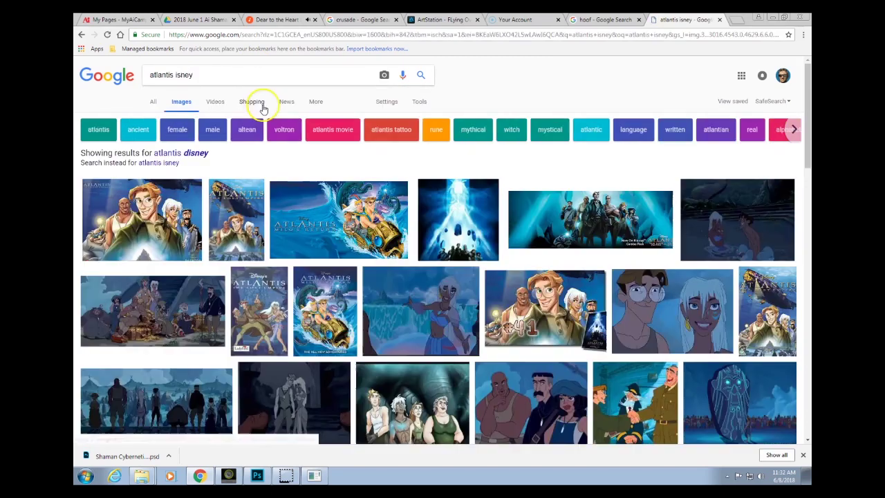
Browse the Atlantis results and preview the Milo's Return artwork and a night jungle film still as color references.
{"action": "left_click", "coordinate": [297, 214]}
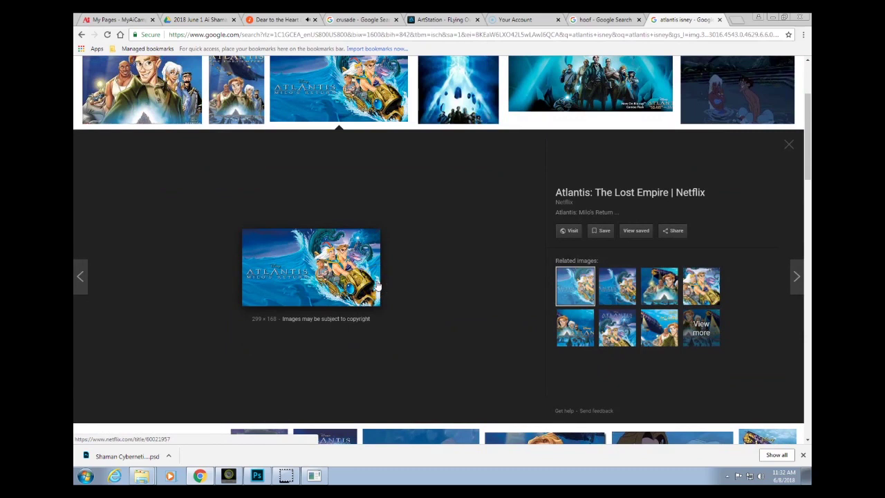
{"action": "scroll", "coordinate": [373, 283], "scroll_direction": "down", "scroll_amount": 4}
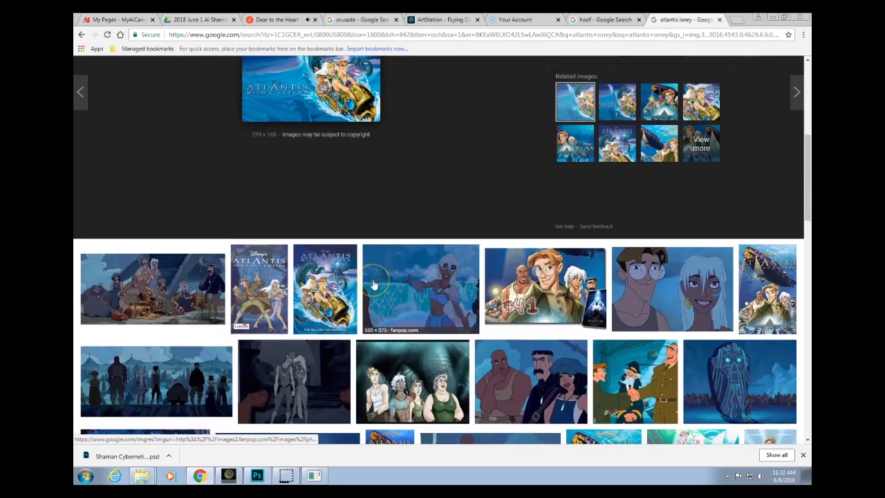
{"action": "left_click", "coordinate": [327, 286]}
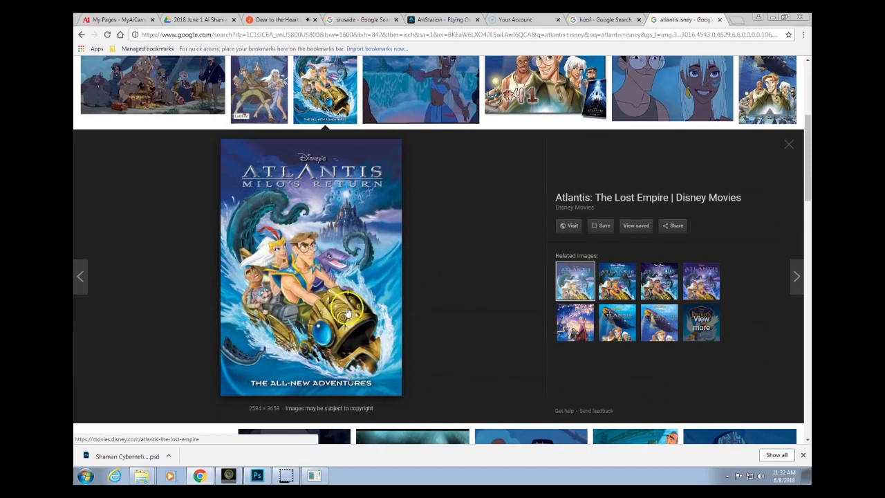
{"action": "scroll", "coordinate": [345, 311], "scroll_direction": "down", "scroll_amount": 4}
{"action": "left_click", "coordinate": [190, 330]}
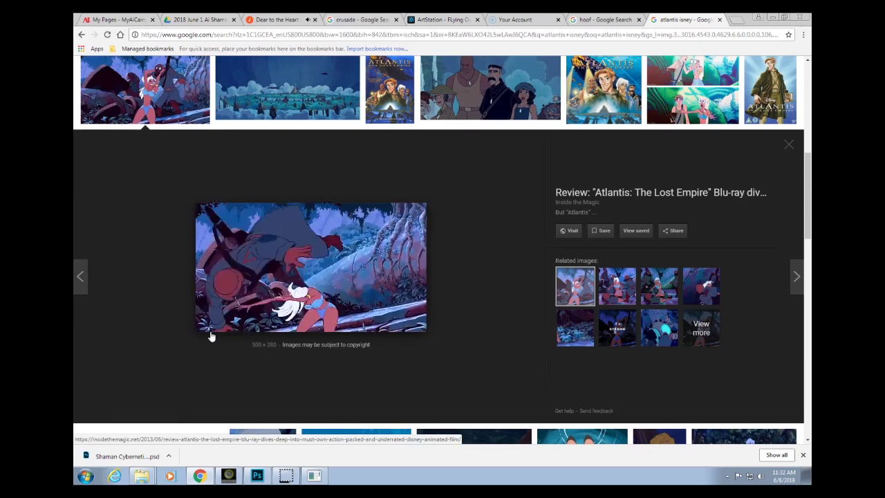
{"action": "scroll", "coordinate": [212, 336], "scroll_direction": "down", "scroll_amount": 3}
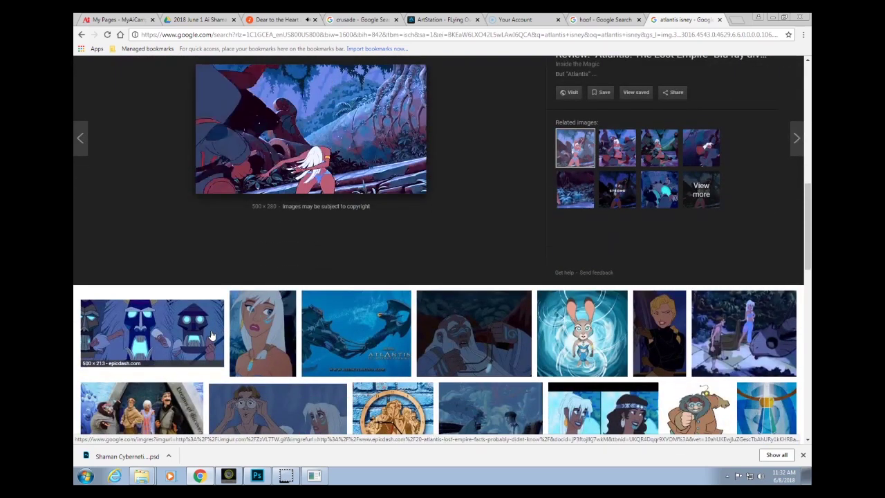
{"action": "scroll", "coordinate": [373, 331], "scroll_direction": "down", "scroll_amount": 2}
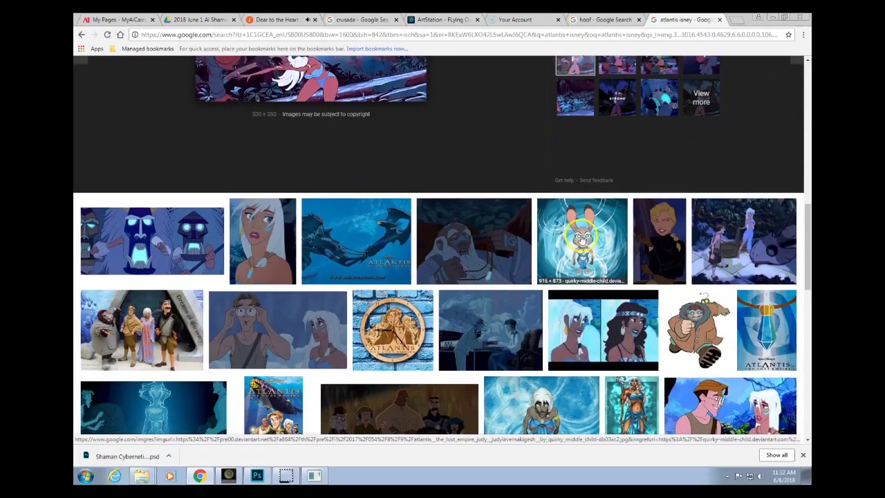
{"action": "scroll", "coordinate": [571, 249], "scroll_direction": "up", "scroll_amount": 4}
{"action": "scroll", "coordinate": [571, 249], "scroll_direction": "up", "scroll_amount": 10}
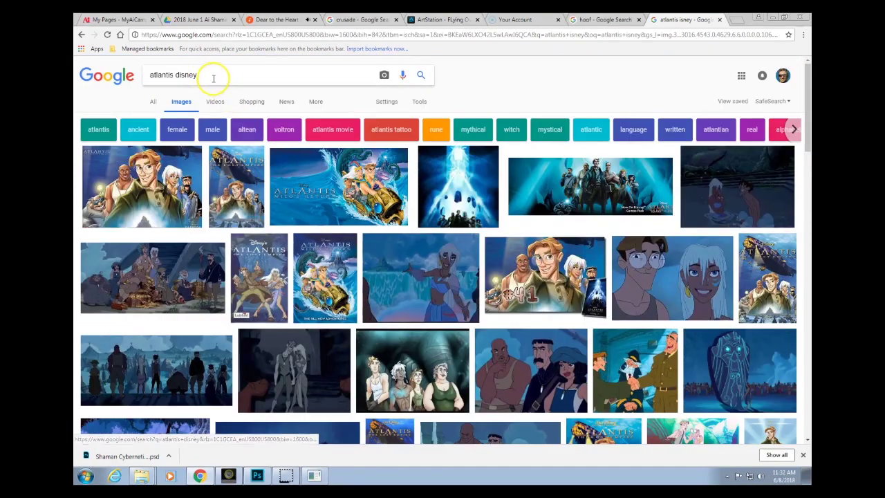
Refine the image search to "atlantis disney blue glow" and preview the glowing blue Kida film still as a lighting reference.
{"action": "left_click", "coordinate": [212, 75]}
{"action": "type", "text": "blue g"}
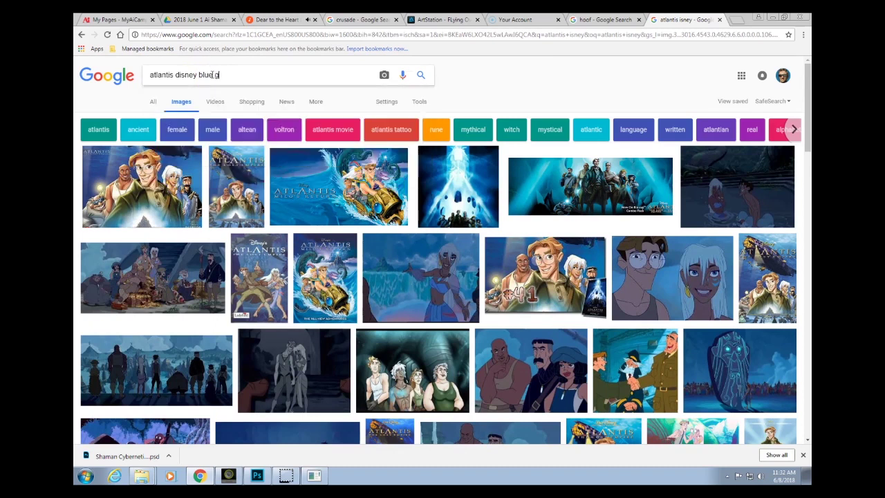
{"action": "key", "text": "Return"}
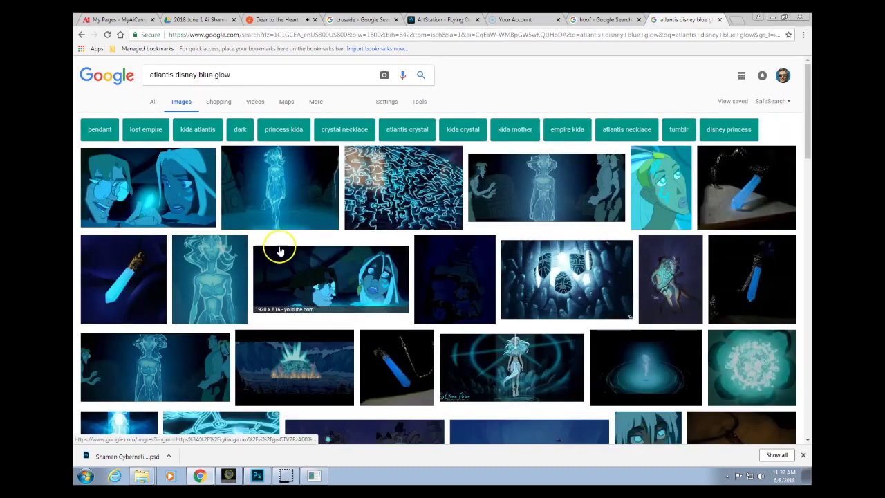
{"action": "left_click", "coordinate": [319, 189]}
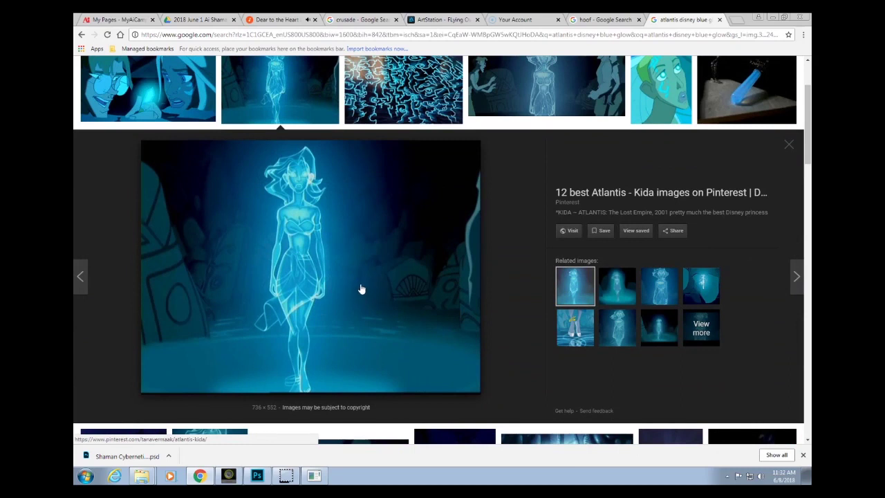
{"action": "scroll", "coordinate": [360, 289], "scroll_direction": "down", "scroll_amount": 3}
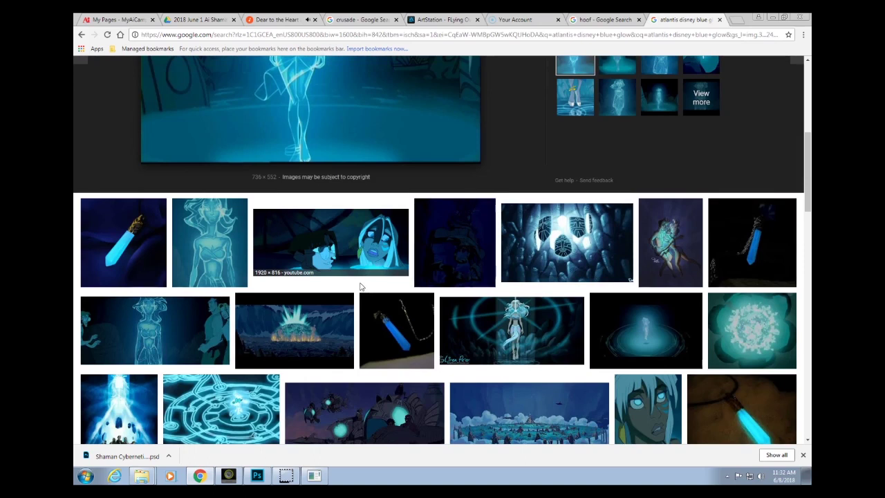
{"action": "scroll", "coordinate": [360, 287], "scroll_direction": "down", "scroll_amount": 4}
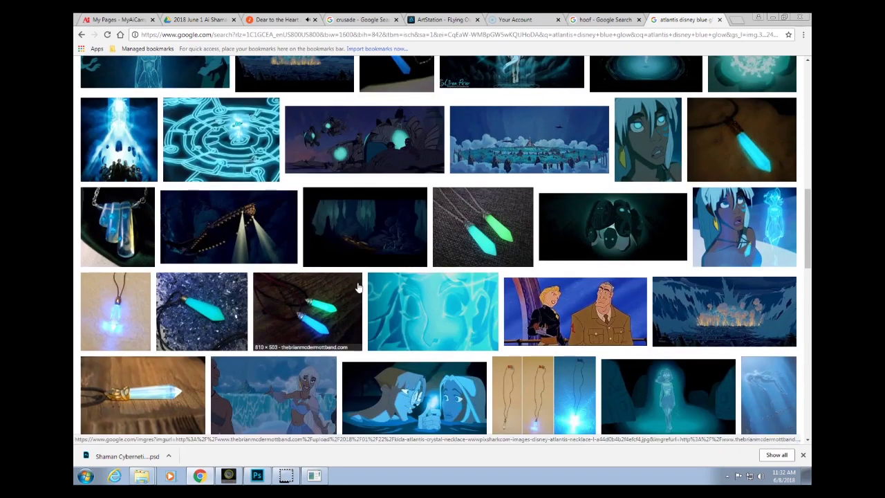
Search Google for DreamWorks characters in a new tab and show the image results.
{"action": "key", "text": "ctrl+t"}
{"action": "type", "text": "d"}
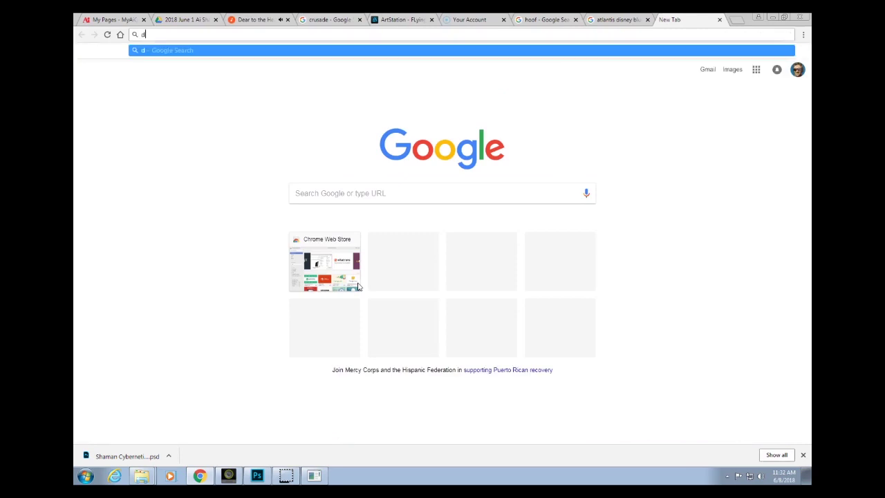
{"action": "type", "text": "reamwotrks cha"}
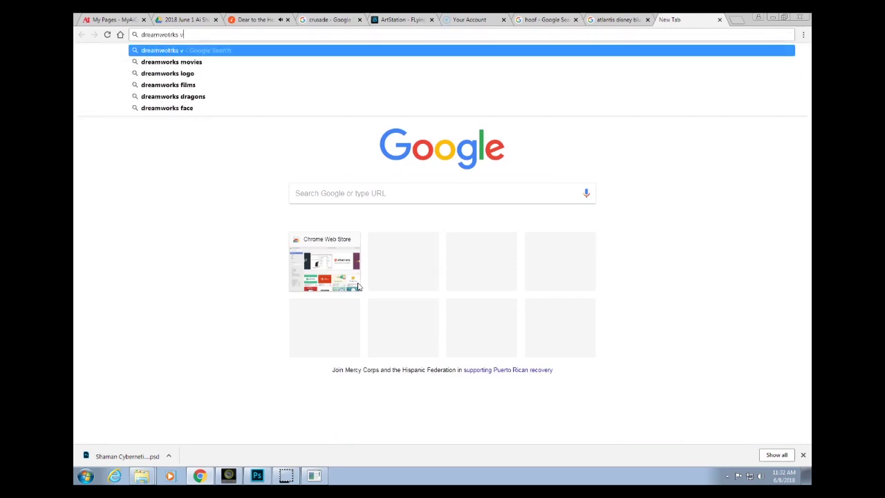
{"action": "type", "text": "rsacters"}
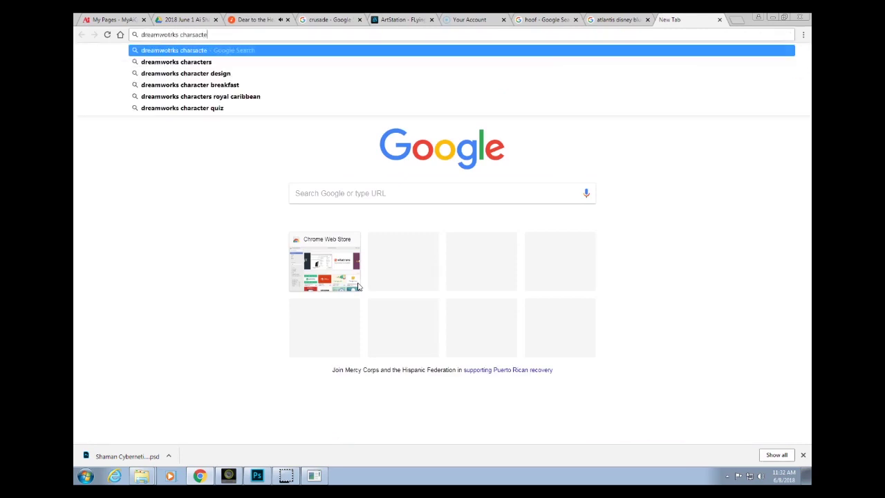
{"action": "key", "text": "Return"}
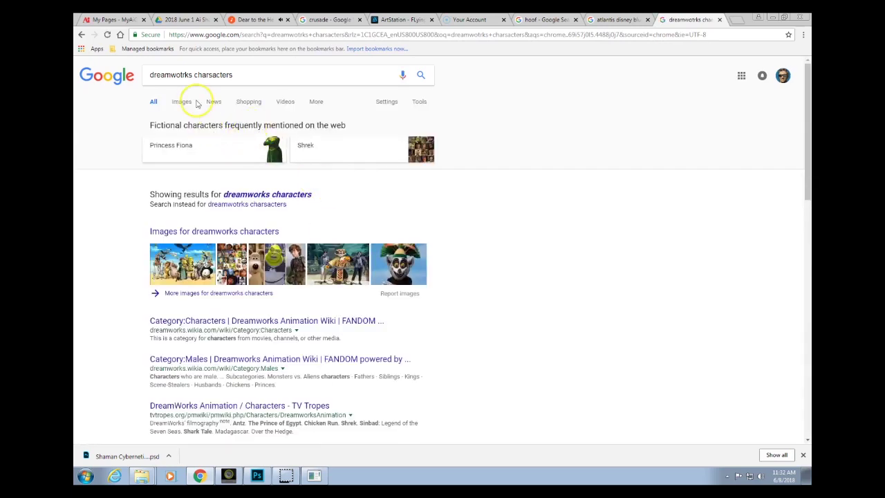
{"action": "left_click", "coordinate": [179, 101]}
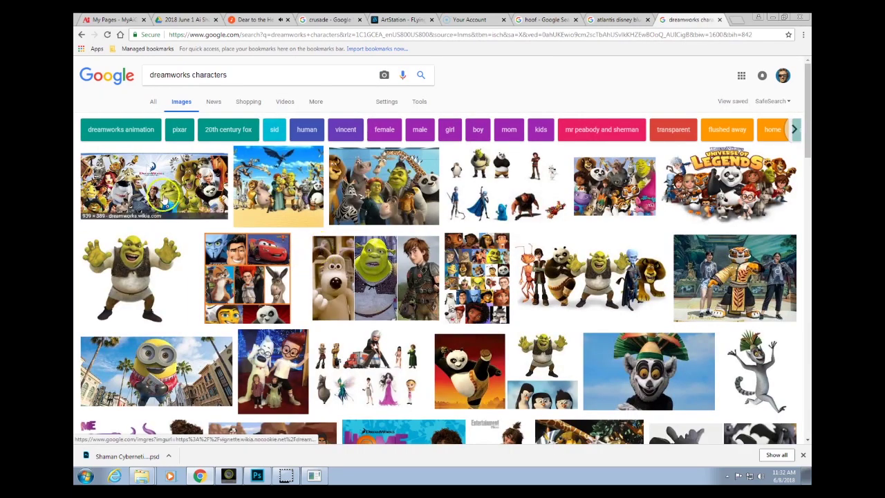
Examine the DreamWorks image results, previewing the group artwork and the Madagascar 3 motorcycle police still for character shapes and colors.
{"action": "left_click", "coordinate": [161, 195]}
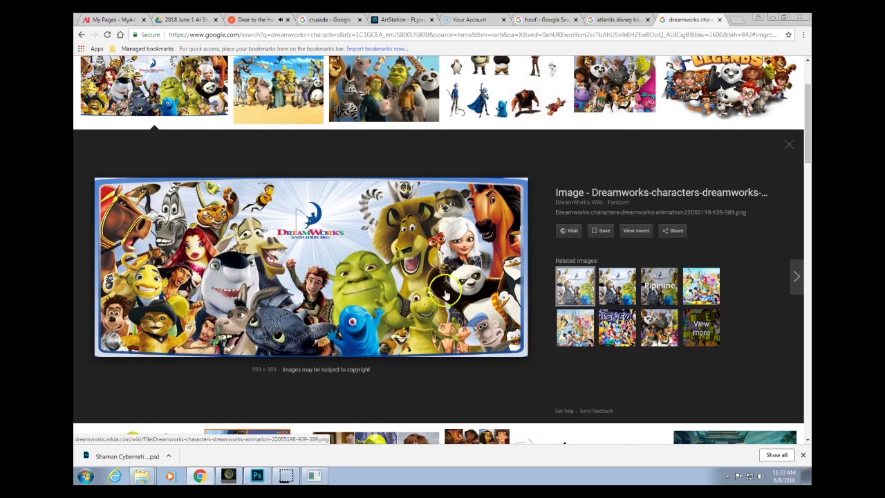
{"action": "scroll", "coordinate": [296, 346], "scroll_direction": "down", "scroll_amount": 1}
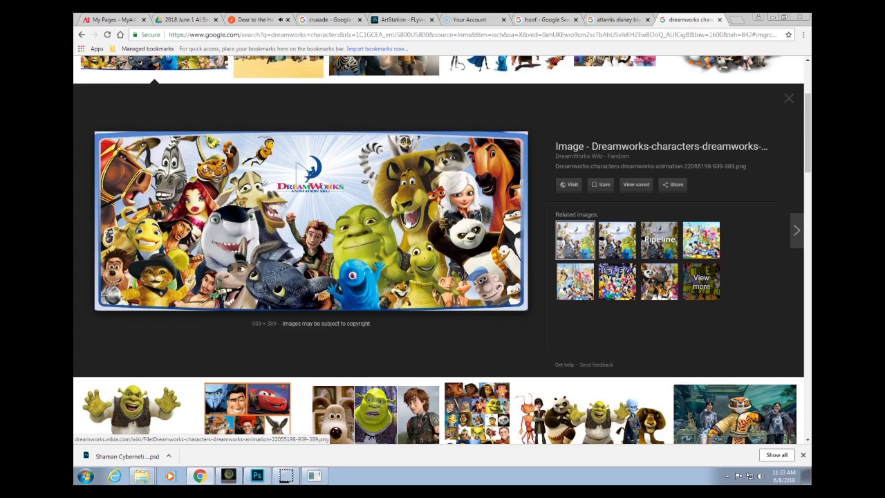
{"action": "scroll", "coordinate": [403, 208], "scroll_direction": "down", "scroll_amount": 4}
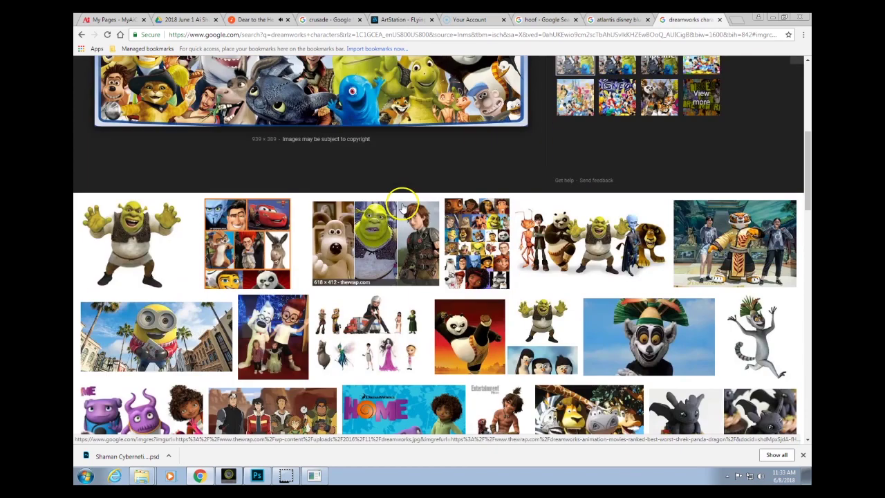
{"action": "scroll", "coordinate": [403, 207], "scroll_direction": "down", "scroll_amount": 3}
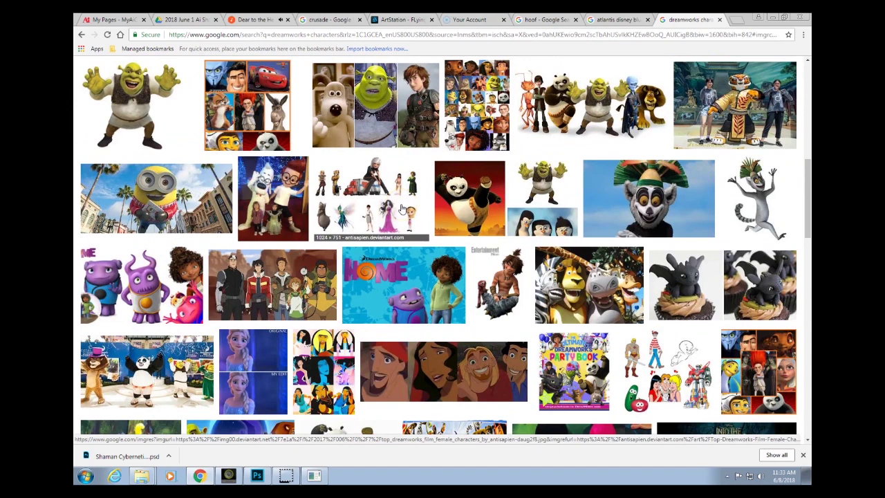
{"action": "scroll", "coordinate": [403, 207], "scroll_direction": "down", "scroll_amount": 4}
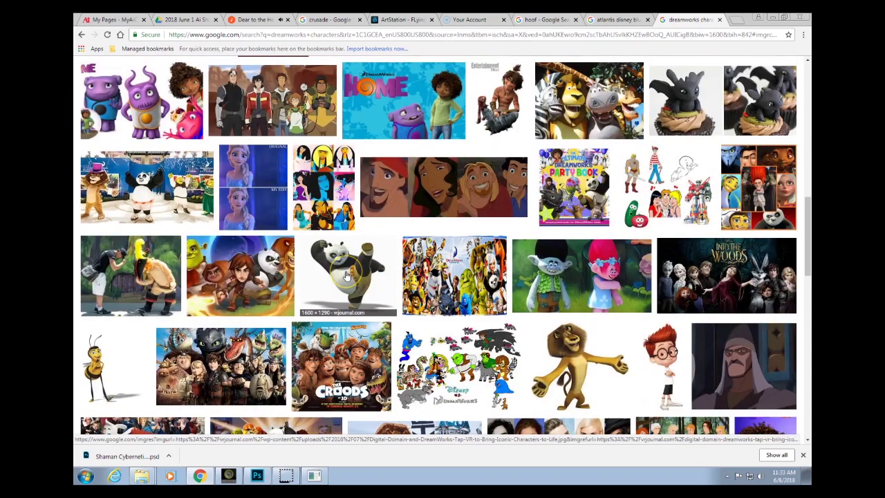
{"action": "scroll", "coordinate": [321, 275], "scroll_direction": "down", "scroll_amount": 6}
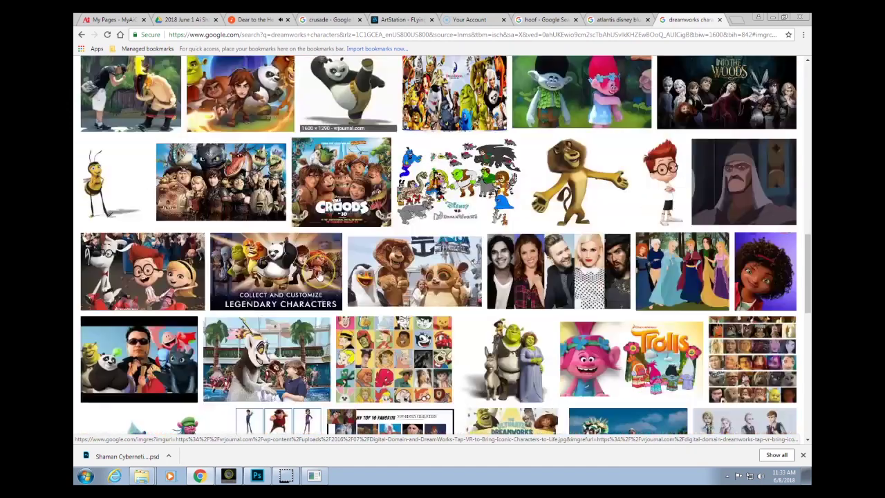
{"action": "scroll", "coordinate": [320, 275], "scroll_direction": "down", "scroll_amount": 2}
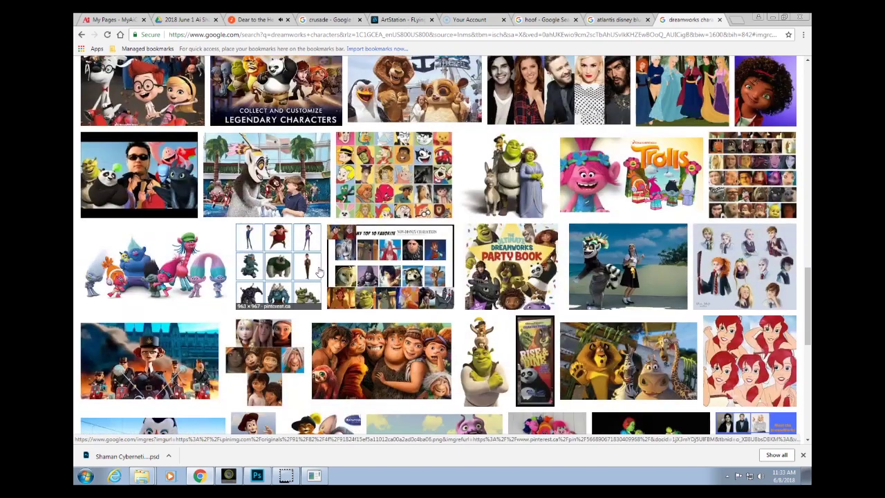
{"action": "scroll", "coordinate": [320, 272], "scroll_direction": "down", "scroll_amount": 3}
{"action": "left_click", "coordinate": [187, 233]}
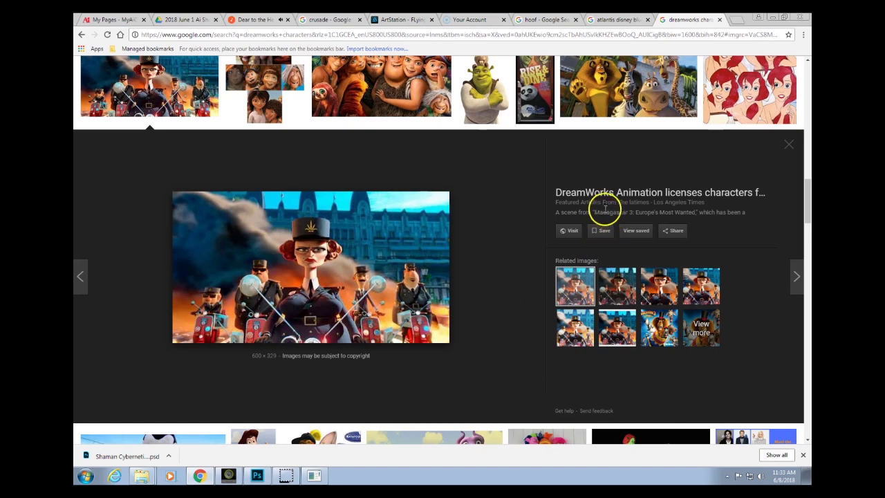
{"action": "scroll", "coordinate": [367, 314], "scroll_direction": "down", "scroll_amount": 3}
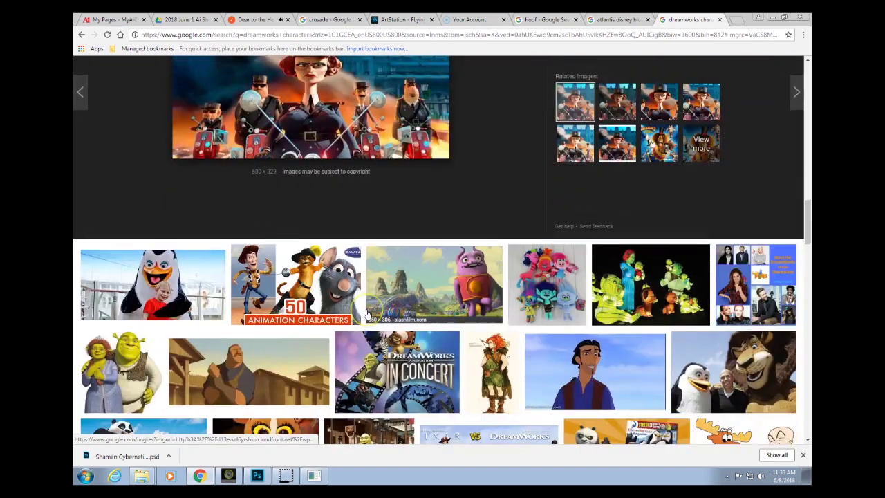
{"action": "scroll", "coordinate": [367, 314], "scroll_direction": "down", "scroll_amount": 1}
Switch to Photoshop and smudge the rough highlights on the supporting arm beside the head and on the adjacent ear.
{"action": "key", "text": "alt+Tab"}
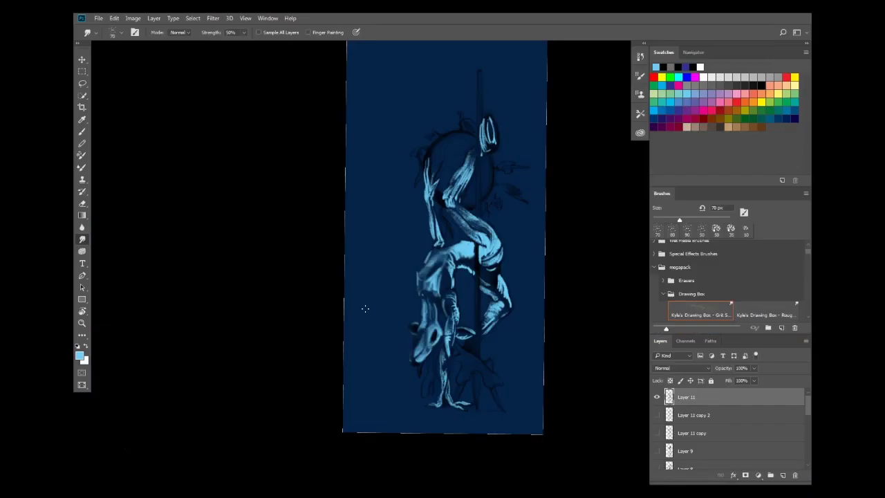
{"action": "left_click_drag", "start_coordinate": [458, 365], "coordinate": [513, 320]}
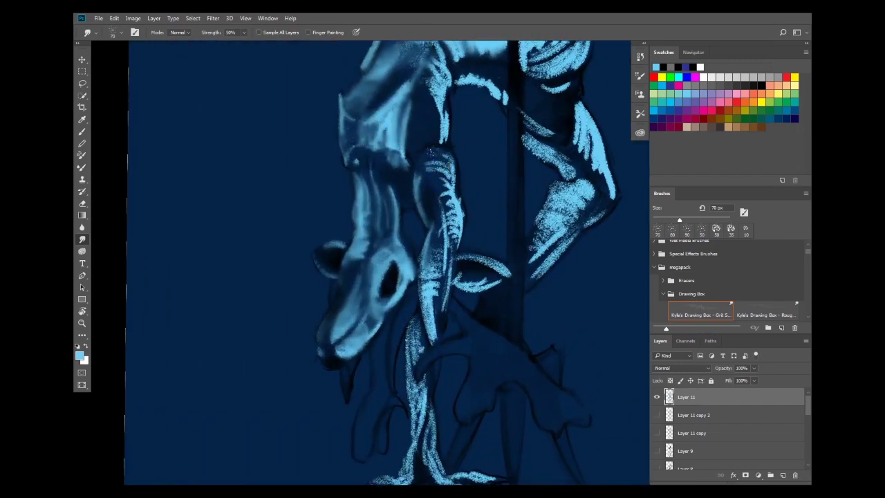
{"action": "mouse_move", "coordinate": [454, 208]}
{"action": "left_mouse_down"}
{"action": "mouse_move", "coordinate": [445, 263]}
{"action": "mouse_move", "coordinate": [452, 194]}
{"action": "mouse_move", "coordinate": [438, 316]}
{"action": "mouse_move", "coordinate": [427, 252]}
{"action": "mouse_move", "coordinate": [435, 311]}
{"action": "mouse_move", "coordinate": [443, 265]}
{"action": "left_mouse_up"}
{"action": "mouse_move", "coordinate": [440, 320]}
{"action": "left_mouse_down"}
{"action": "mouse_move", "coordinate": [449, 249]}
{"action": "mouse_move", "coordinate": [423, 293]}
{"action": "left_mouse_up"}
{"action": "mouse_move", "coordinate": [469, 260]}
{"action": "left_mouse_down"}
{"action": "mouse_move", "coordinate": [501, 274]}
{"action": "mouse_move", "coordinate": [458, 264]}
{"action": "mouse_move", "coordinate": [504, 275]}
{"action": "mouse_move", "coordinate": [477, 276]}
{"action": "left_mouse_up"}
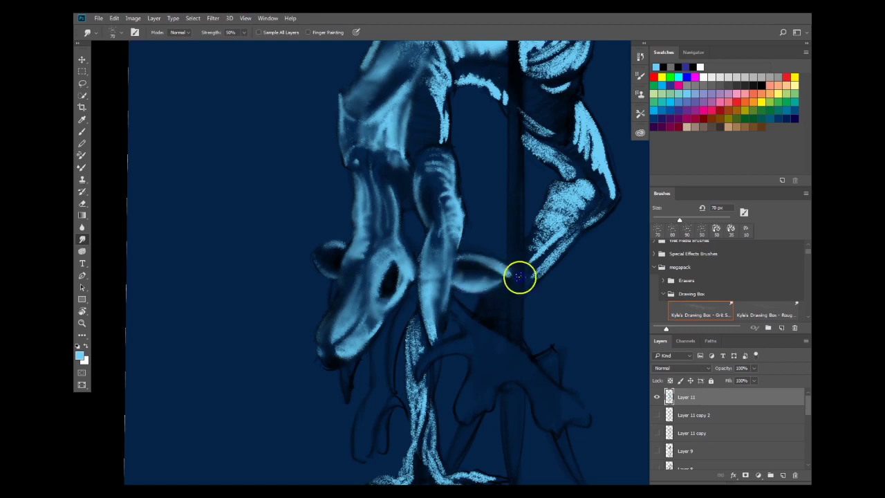
{"action": "mouse_move", "coordinate": [430, 314]}
{"action": "left_mouse_down"}
{"action": "mouse_move", "coordinate": [412, 361]}
{"action": "mouse_move", "coordinate": [429, 342]}
{"action": "mouse_move", "coordinate": [412, 321]}
{"action": "mouse_move", "coordinate": [411, 389]}
{"action": "mouse_move", "coordinate": [410, 302]}
{"action": "left_mouse_up"}
{"action": "mouse_move", "coordinate": [353, 351]}
{"action": "left_mouse_down"}
{"action": "mouse_move", "coordinate": [419, 246]}
{"action": "mouse_move", "coordinate": [379, 312]}
{"action": "left_mouse_up"}
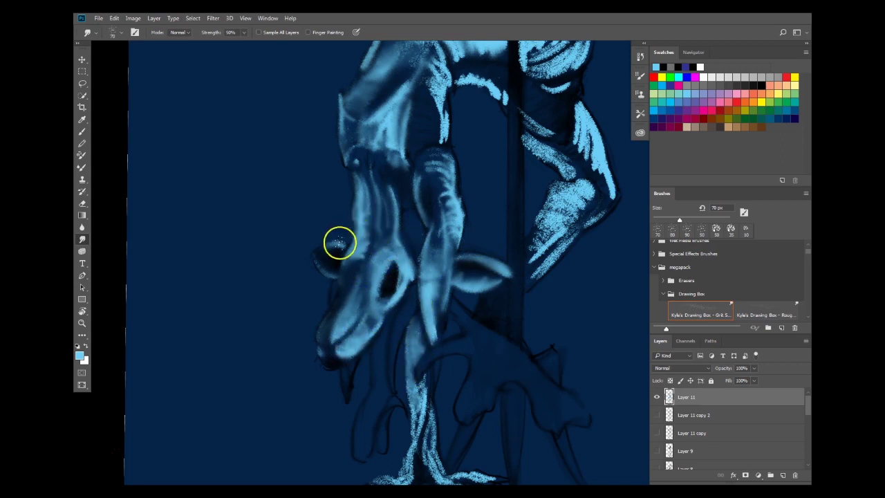
Blend the highlights on the upper chest near the shoulder and along the raised forearm.
{"action": "mouse_move", "coordinate": [406, 142]}
{"action": "left_mouse_down"}
{"action": "mouse_move", "coordinate": [395, 294]}
{"action": "mouse_move", "coordinate": [324, 208]}
{"action": "left_mouse_up"}
{"action": "left_click_drag", "start_coordinate": [375, 129], "coordinate": [351, 150]}
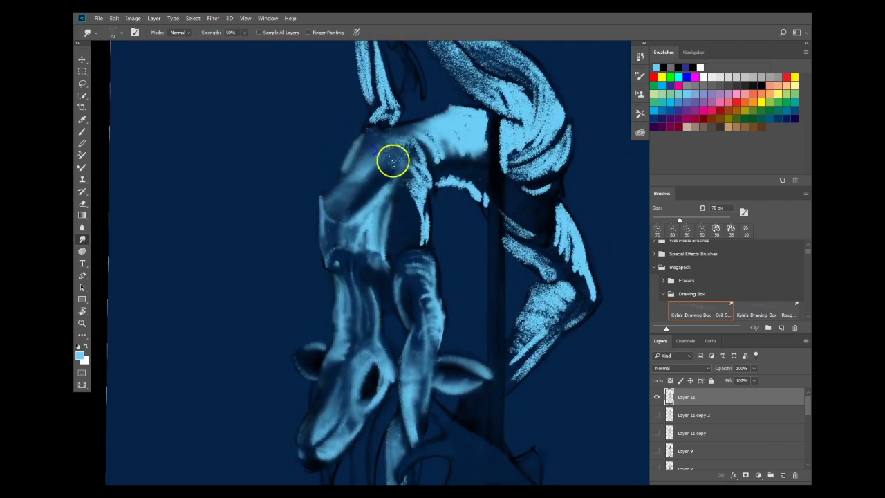
{"action": "left_click_drag", "start_coordinate": [389, 125], "coordinate": [370, 267]}
{"action": "mouse_move", "coordinate": [343, 163]}
{"action": "left_mouse_down"}
{"action": "mouse_move", "coordinate": [352, 184]}
{"action": "mouse_move", "coordinate": [345, 205]}
{"action": "left_mouse_up"}
{"action": "mouse_move", "coordinate": [371, 253]}
{"action": "left_mouse_down"}
{"action": "mouse_move", "coordinate": [354, 251]}
{"action": "mouse_move", "coordinate": [362, 225]}
{"action": "left_mouse_up"}
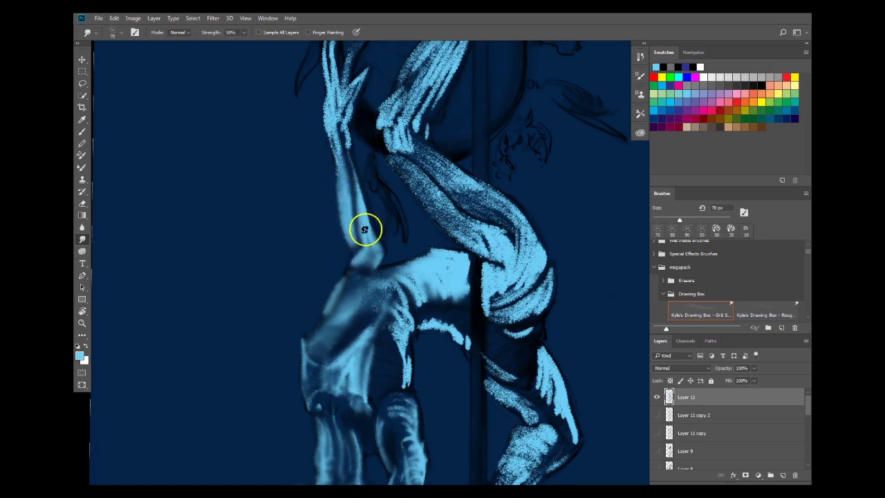
Soften the highlights on the raised arm's wrist, hand and fingers with the 70 px smudge brush.
{"action": "left_click_drag", "start_coordinate": [344, 130], "coordinate": [354, 177]}
{"action": "mouse_move", "coordinate": [338, 113]}
{"action": "left_mouse_down"}
{"action": "mouse_move", "coordinate": [330, 224]}
{"action": "mouse_move", "coordinate": [320, 211]}
{"action": "mouse_move", "coordinate": [325, 178]}
{"action": "left_mouse_up"}
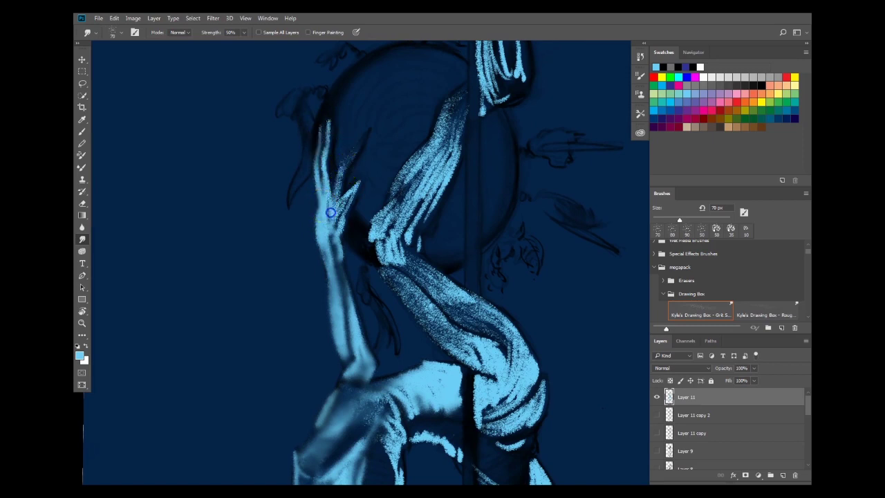
{"action": "left_click_drag", "start_coordinate": [333, 225], "coordinate": [336, 253]}
{"action": "left_click", "coordinate": [346, 293]}
{"action": "left_click", "coordinate": [335, 200]}
{"action": "mouse_move", "coordinate": [334, 200]}
{"action": "left_mouse_down"}
{"action": "mouse_move", "coordinate": [374, 125]}
{"action": "mouse_move", "coordinate": [340, 215]}
{"action": "mouse_move", "coordinate": [359, 184]}
{"action": "left_mouse_up"}
{"action": "mouse_move", "coordinate": [324, 111]}
{"action": "left_mouse_down"}
{"action": "mouse_move", "coordinate": [323, 171]}
{"action": "mouse_move", "coordinate": [331, 112]}
{"action": "mouse_move", "coordinate": [317, 175]}
{"action": "mouse_move", "coordinate": [327, 146]}
{"action": "mouse_move", "coordinate": [341, 213]}
{"action": "mouse_move", "coordinate": [367, 162]}
{"action": "left_mouse_up"}
Smudge the rough highlights over the ribs, armpit and supporting upper arm, and along the underside of the arched belly.
{"action": "mouse_move", "coordinate": [363, 312]}
{"action": "left_mouse_down"}
{"action": "mouse_move", "coordinate": [331, 213]}
{"action": "mouse_move", "coordinate": [352, 173]}
{"action": "left_mouse_up"}
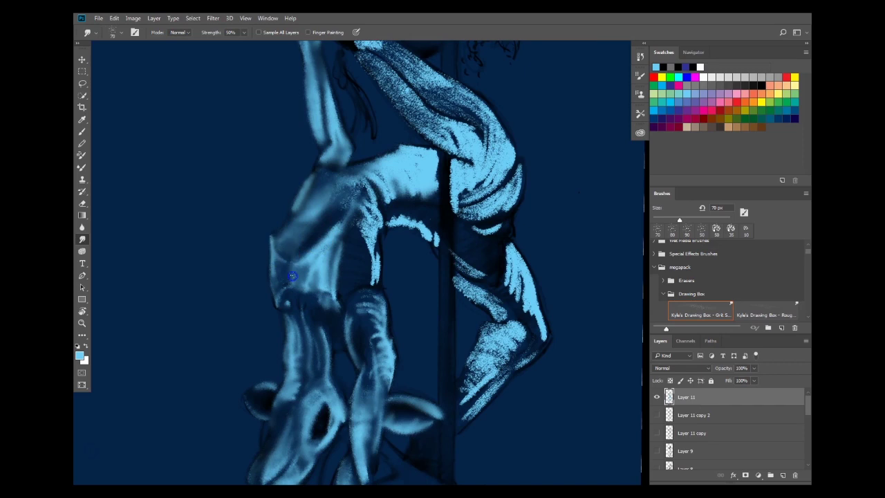
{"action": "mouse_move", "coordinate": [296, 257]}
{"action": "left_mouse_down"}
{"action": "mouse_move", "coordinate": [349, 207]}
{"action": "mouse_move", "coordinate": [323, 215]}
{"action": "mouse_move", "coordinate": [332, 204]}
{"action": "mouse_move", "coordinate": [284, 251]}
{"action": "left_mouse_up"}
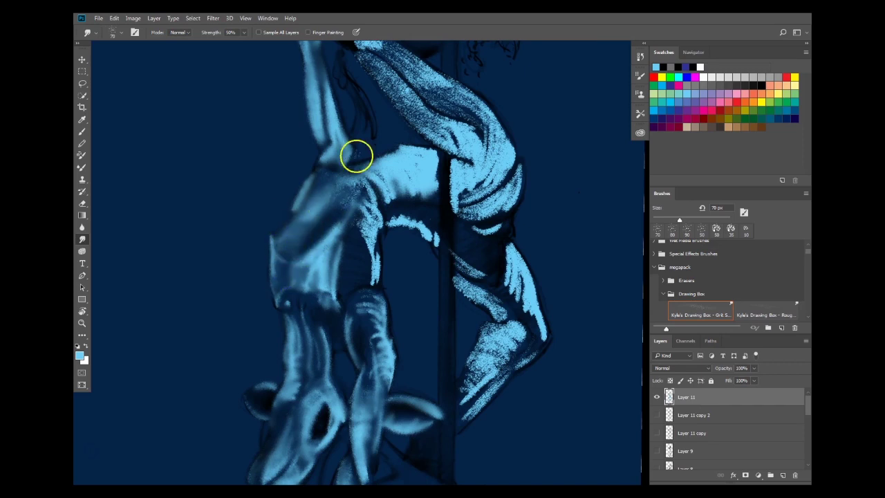
{"action": "mouse_move", "coordinate": [365, 182]}
{"action": "left_mouse_down"}
{"action": "mouse_move", "coordinate": [331, 189]}
{"action": "mouse_move", "coordinate": [361, 128]}
{"action": "mouse_move", "coordinate": [374, 215]}
{"action": "left_mouse_up"}
{"action": "mouse_move", "coordinate": [355, 254]}
{"action": "left_mouse_down"}
{"action": "mouse_move", "coordinate": [376, 248]}
{"action": "mouse_move", "coordinate": [356, 273]}
{"action": "mouse_move", "coordinate": [381, 215]}
{"action": "mouse_move", "coordinate": [374, 285]}
{"action": "mouse_move", "coordinate": [343, 283]}
{"action": "mouse_move", "coordinate": [375, 272]}
{"action": "mouse_move", "coordinate": [369, 202]}
{"action": "mouse_move", "coordinate": [352, 209]}
{"action": "mouse_move", "coordinate": [435, 139]}
{"action": "mouse_move", "coordinate": [471, 165]}
{"action": "mouse_move", "coordinate": [399, 179]}
{"action": "mouse_move", "coordinate": [388, 221]}
{"action": "mouse_move", "coordinate": [397, 214]}
{"action": "mouse_move", "coordinate": [430, 236]}
{"action": "left_mouse_up"}
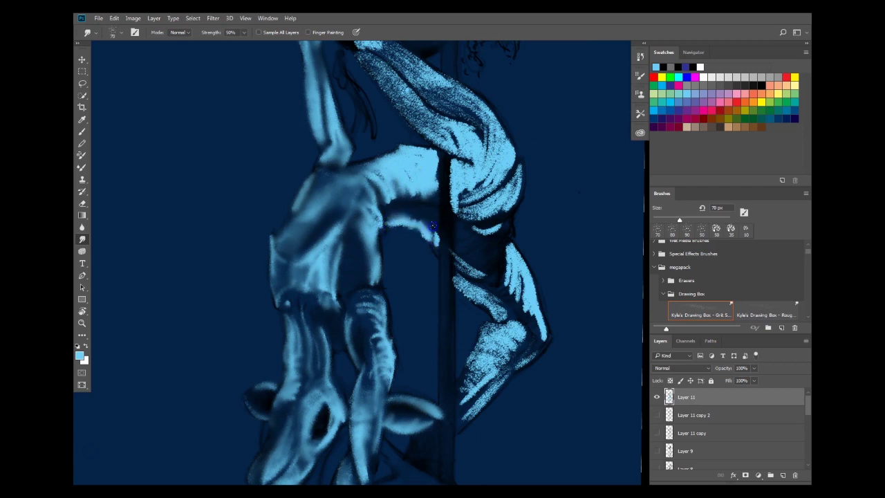
{"action": "mouse_move", "coordinate": [430, 174]}
{"action": "left_mouse_down"}
{"action": "mouse_move", "coordinate": [435, 193]}
{"action": "mouse_move", "coordinate": [292, 287]}
{"action": "left_mouse_up"}
{"action": "key", "text": "f"}
{"action": "left_click_drag", "start_coordinate": [531, 197], "coordinate": [467, 211]}
{"action": "left_click_drag", "start_coordinate": [486, 241], "coordinate": [524, 221]}
{"action": "key", "text": "f"}
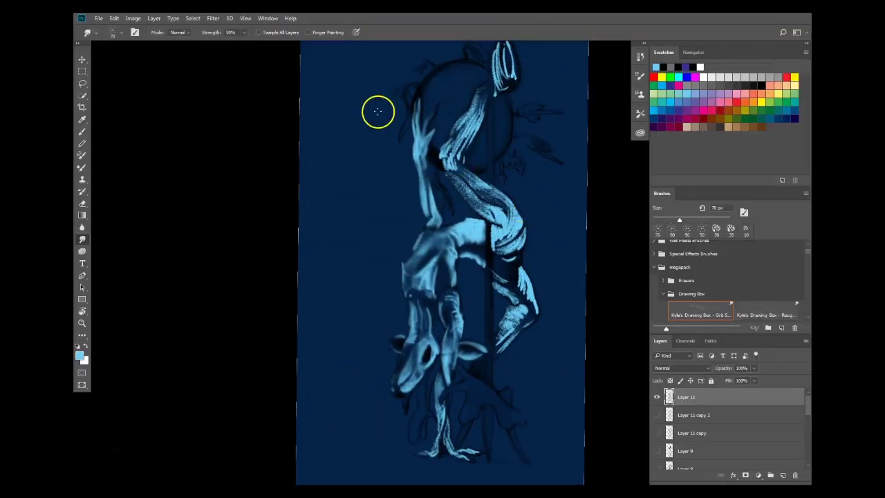
Set the Smudge tool strength to 78% and blend the light and dark bands along the raised forearm more smoothly.
{"action": "left_click", "coordinate": [245, 33]}
{"action": "left_click", "coordinate": [256, 45]}
{"action": "left_click", "coordinate": [432, 37]}
{"action": "left_click_drag", "start_coordinate": [534, 180], "coordinate": [565, 165]}
{"action": "left_click_drag", "start_coordinate": [423, 263], "coordinate": [480, 254]}
{"action": "left_click_drag", "start_coordinate": [386, 241], "coordinate": [392, 305]}
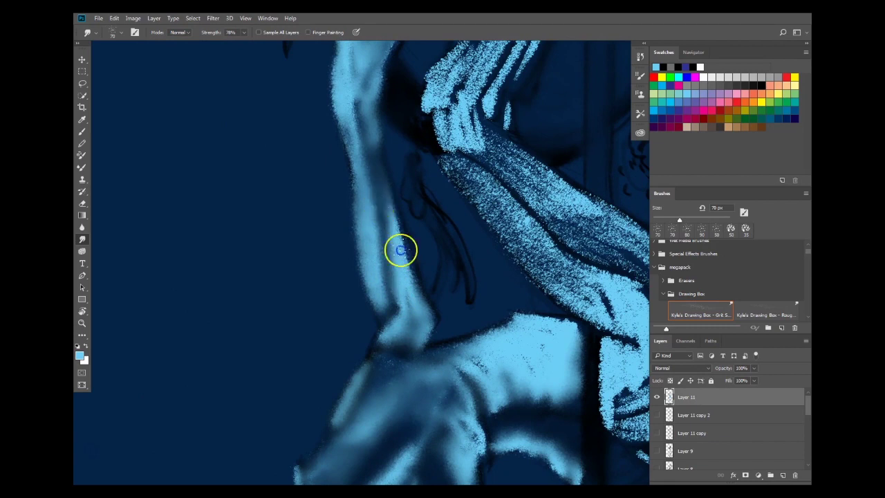
{"action": "left_click_drag", "start_coordinate": [388, 247], "coordinate": [406, 351]}
{"action": "left_click_drag", "start_coordinate": [374, 176], "coordinate": [373, 205]}
{"action": "left_click_drag", "start_coordinate": [371, 242], "coordinate": [363, 157]}
{"action": "left_click_drag", "start_coordinate": [370, 214], "coordinate": [350, 321]}
{"action": "left_click_drag", "start_coordinate": [348, 262], "coordinate": [344, 336]}
Smooth the narrow highlights along the inner edge of the bent leg's thigh beside the pole.
{"action": "left_click_drag", "start_coordinate": [513, 205], "coordinate": [423, 164]}
{"action": "left_click_drag", "start_coordinate": [456, 240], "coordinate": [483, 127]}
{"action": "left_click_drag", "start_coordinate": [473, 330], "coordinate": [481, 346]}
{"action": "mouse_move", "coordinate": [532, 376]}
{"action": "left_mouse_down"}
{"action": "mouse_move", "coordinate": [512, 370]}
{"action": "mouse_move", "coordinate": [480, 319]}
{"action": "mouse_move", "coordinate": [500, 332]}
{"action": "left_mouse_up"}
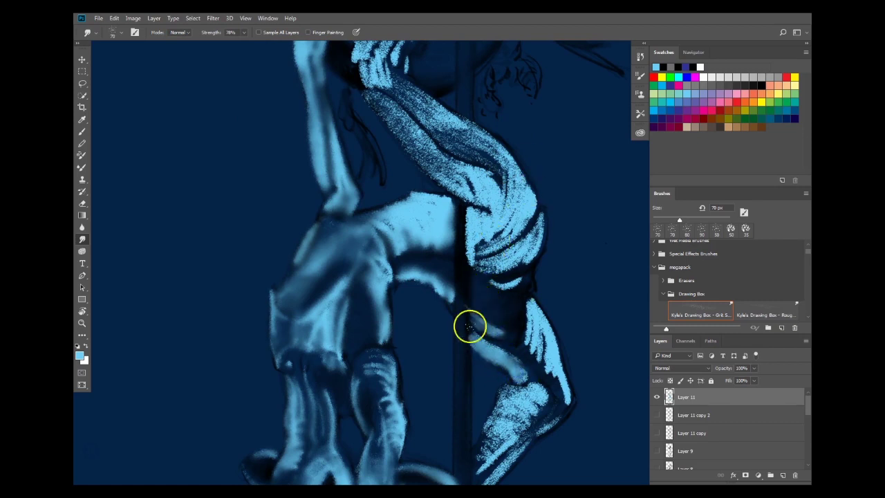
Blend the rough highlights on the bent leg's outer thigh, knee and lower leg into smooth shading.
{"action": "mouse_move", "coordinate": [478, 296]}
{"action": "left_mouse_down"}
{"action": "mouse_move", "coordinate": [494, 334]}
{"action": "mouse_move", "coordinate": [510, 340]}
{"action": "mouse_move", "coordinate": [479, 331]}
{"action": "mouse_move", "coordinate": [484, 344]}
{"action": "mouse_move", "coordinate": [479, 338]}
{"action": "mouse_move", "coordinate": [494, 347]}
{"action": "mouse_move", "coordinate": [507, 338]}
{"action": "mouse_move", "coordinate": [524, 306]}
{"action": "mouse_move", "coordinate": [518, 343]}
{"action": "mouse_move", "coordinate": [544, 368]}
{"action": "mouse_move", "coordinate": [531, 355]}
{"action": "mouse_move", "coordinate": [543, 363]}
{"action": "mouse_move", "coordinate": [535, 312]}
{"action": "mouse_move", "coordinate": [562, 369]}
{"action": "mouse_move", "coordinate": [554, 333]}
{"action": "mouse_move", "coordinate": [563, 394]}
{"action": "mouse_move", "coordinate": [542, 345]}
{"action": "left_mouse_up"}
{"action": "left_click_drag", "start_coordinate": [551, 309], "coordinate": [545, 200]}
{"action": "mouse_move", "coordinate": [493, 301]}
{"action": "left_mouse_down"}
{"action": "mouse_move", "coordinate": [475, 343]}
{"action": "mouse_move", "coordinate": [491, 300]}
{"action": "mouse_move", "coordinate": [478, 325]}
{"action": "left_mouse_up"}
{"action": "mouse_move", "coordinate": [493, 290]}
{"action": "left_mouse_down"}
{"action": "mouse_move", "coordinate": [523, 264]}
{"action": "mouse_move", "coordinate": [482, 332]}
{"action": "mouse_move", "coordinate": [525, 294]}
{"action": "mouse_move", "coordinate": [486, 332]}
{"action": "left_mouse_up"}
{"action": "mouse_move", "coordinate": [527, 293]}
{"action": "left_mouse_down"}
{"action": "mouse_move", "coordinate": [496, 327]}
{"action": "mouse_move", "coordinate": [510, 319]}
{"action": "mouse_move", "coordinate": [485, 326]}
{"action": "mouse_move", "coordinate": [489, 316]}
{"action": "mouse_move", "coordinate": [518, 312]}
{"action": "mouse_move", "coordinate": [469, 361]}
{"action": "left_mouse_up"}
{"action": "mouse_move", "coordinate": [524, 327]}
{"action": "left_mouse_down"}
{"action": "mouse_move", "coordinate": [470, 385]}
{"action": "mouse_move", "coordinate": [565, 285]}
{"action": "left_mouse_up"}
{"action": "left_click_drag", "start_coordinate": [556, 250], "coordinate": [562, 280]}
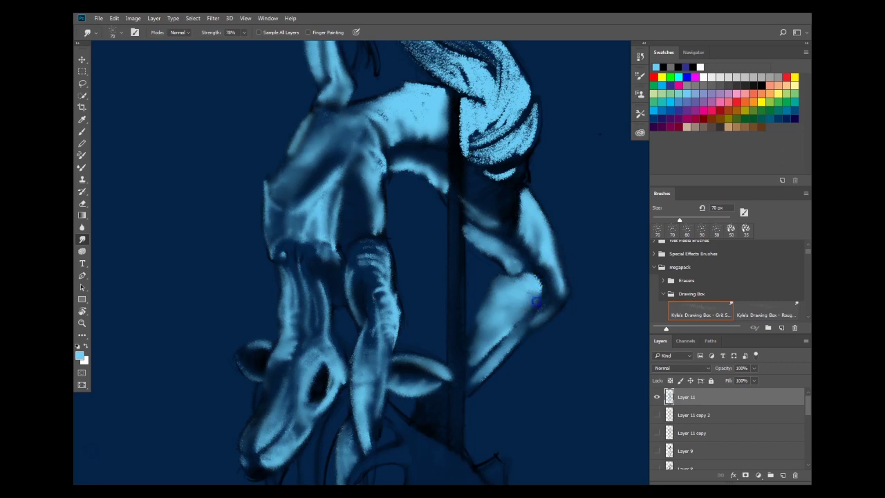
Smudge the streaked highlights around the supporting arm's elbow and blend the bright patch at the arched waist.
{"action": "left_click_drag", "start_coordinate": [392, 247], "coordinate": [388, 284]}
{"action": "mouse_move", "coordinate": [374, 233]}
{"action": "left_mouse_down"}
{"action": "mouse_move", "coordinate": [358, 288]}
{"action": "mouse_move", "coordinate": [383, 291]}
{"action": "mouse_move", "coordinate": [378, 329]}
{"action": "left_mouse_up"}
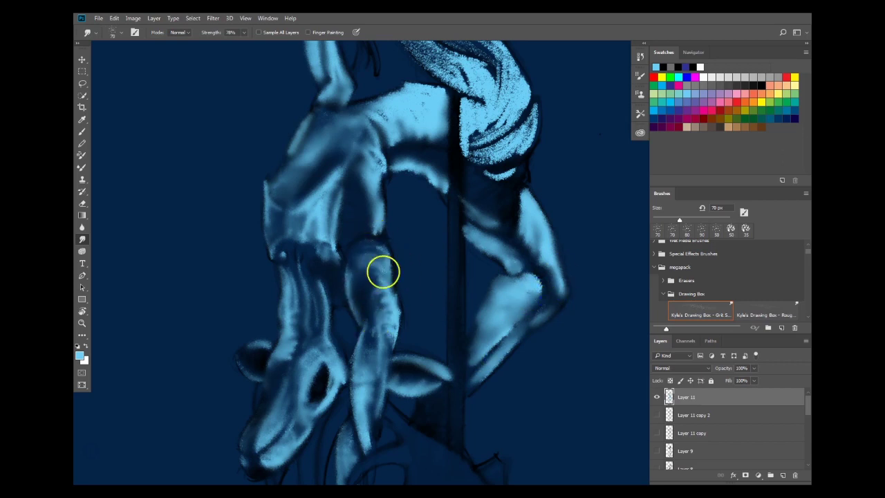
{"action": "mouse_move", "coordinate": [381, 241]}
{"action": "left_mouse_down"}
{"action": "mouse_move", "coordinate": [388, 259]}
{"action": "mouse_move", "coordinate": [382, 185]}
{"action": "mouse_move", "coordinate": [377, 197]}
{"action": "left_mouse_up"}
{"action": "left_click_drag", "start_coordinate": [408, 103], "coordinate": [403, 167]}
{"action": "left_click_drag", "start_coordinate": [440, 121], "coordinate": [408, 104]}
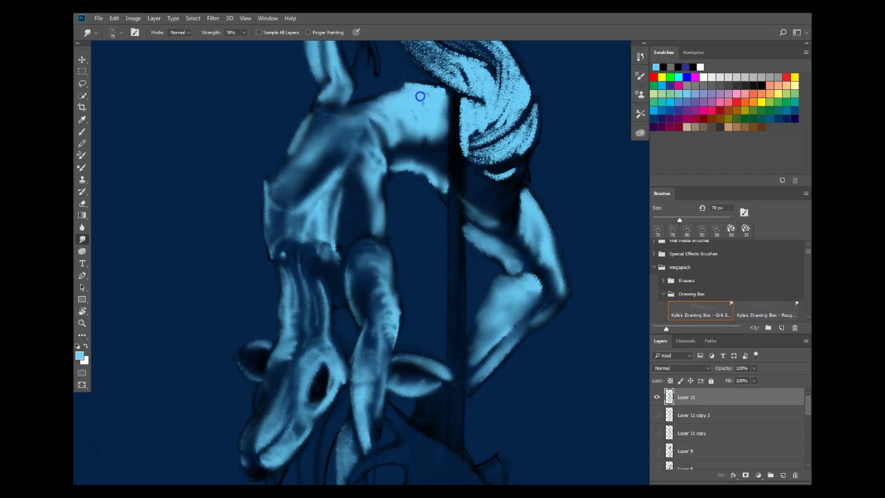
Blend the grainy highlights on the buttock and outer hip beside the pole into smooth rounded shading.
{"action": "left_click", "coordinate": [478, 77]}
{"action": "mouse_move", "coordinate": [463, 162]}
{"action": "left_mouse_down"}
{"action": "mouse_move", "coordinate": [474, 129]}
{"action": "mouse_move", "coordinate": [466, 108]}
{"action": "mouse_move", "coordinate": [478, 155]}
{"action": "mouse_move", "coordinate": [492, 151]}
{"action": "mouse_move", "coordinate": [471, 138]}
{"action": "left_mouse_up"}
{"action": "mouse_move", "coordinate": [508, 164]}
{"action": "left_mouse_down"}
{"action": "mouse_move", "coordinate": [516, 176]}
{"action": "mouse_move", "coordinate": [479, 176]}
{"action": "mouse_move", "coordinate": [530, 172]}
{"action": "mouse_move", "coordinate": [518, 203]}
{"action": "mouse_move", "coordinate": [532, 146]}
{"action": "left_mouse_up"}
{"action": "left_click_drag", "start_coordinate": [551, 265], "coordinate": [484, 319]}
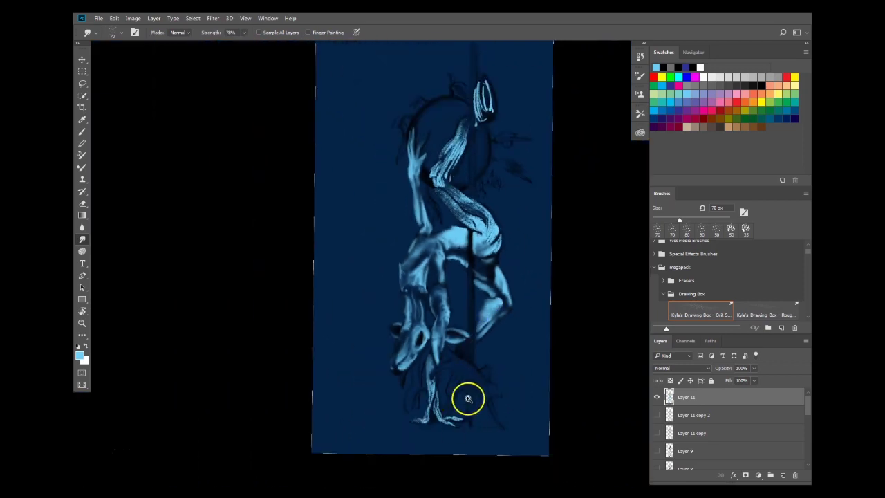
{"action": "scroll", "coordinate": [488, 229], "scroll_direction": "up", "scroll_amount": 4}
{"action": "scroll", "coordinate": [509, 249], "scroll_direction": "up", "scroll_amount": 1}
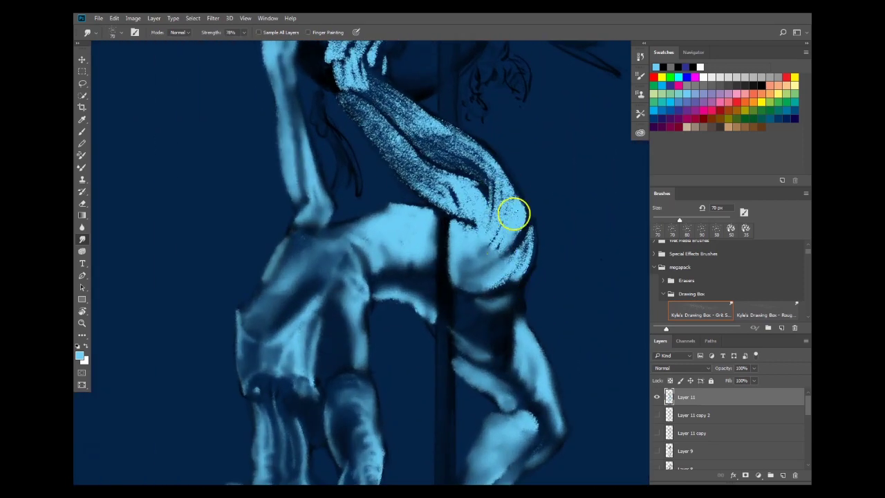
{"action": "mouse_move", "coordinate": [524, 264]}
{"action": "left_mouse_down"}
{"action": "mouse_move", "coordinate": [531, 227]}
{"action": "mouse_move", "coordinate": [514, 184]}
{"action": "left_mouse_up"}
{"action": "mouse_move", "coordinate": [519, 239]}
{"action": "left_mouse_down"}
{"action": "mouse_move", "coordinate": [512, 214]}
{"action": "mouse_move", "coordinate": [508, 239]}
{"action": "mouse_move", "coordinate": [528, 260]}
{"action": "left_mouse_up"}
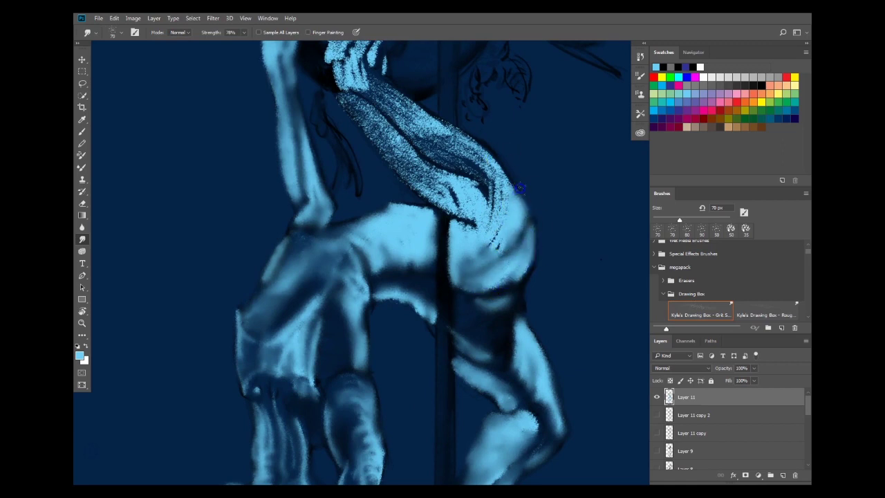
Smooth the grainy light and dark bands along the raised thigh from the hip to the knee.
{"action": "left_click", "coordinate": [481, 116]}
{"action": "left_click_drag", "start_coordinate": [516, 201], "coordinate": [489, 235]}
{"action": "mouse_move", "coordinate": [373, 145]}
{"action": "left_mouse_down"}
{"action": "mouse_move", "coordinate": [434, 200]}
{"action": "mouse_move", "coordinate": [479, 226]}
{"action": "mouse_move", "coordinate": [375, 129]}
{"action": "mouse_move", "coordinate": [459, 188]}
{"action": "mouse_move", "coordinate": [432, 175]}
{"action": "mouse_move", "coordinate": [473, 190]}
{"action": "mouse_move", "coordinate": [475, 205]}
{"action": "mouse_move", "coordinate": [488, 201]}
{"action": "mouse_move", "coordinate": [415, 122]}
{"action": "mouse_move", "coordinate": [425, 155]}
{"action": "mouse_move", "coordinate": [396, 127]}
{"action": "mouse_move", "coordinate": [477, 179]}
{"action": "mouse_move", "coordinate": [454, 156]}
{"action": "mouse_move", "coordinate": [473, 158]}
{"action": "mouse_move", "coordinate": [441, 123]}
{"action": "mouse_move", "coordinate": [491, 186]}
{"action": "mouse_move", "coordinate": [474, 183]}
{"action": "mouse_move", "coordinate": [451, 208]}
{"action": "mouse_move", "coordinate": [472, 237]}
{"action": "mouse_move", "coordinate": [451, 114]}
{"action": "mouse_move", "coordinate": [469, 161]}
{"action": "mouse_move", "coordinate": [506, 177]}
{"action": "mouse_move", "coordinate": [468, 141]}
{"action": "mouse_move", "coordinate": [526, 233]}
{"action": "mouse_move", "coordinate": [523, 258]}
{"action": "mouse_move", "coordinate": [496, 217]}
{"action": "left_mouse_up"}
{"action": "mouse_move", "coordinate": [484, 268]}
{"action": "left_mouse_down"}
{"action": "mouse_move", "coordinate": [459, 242]}
{"action": "mouse_move", "coordinate": [461, 282]}
{"action": "mouse_move", "coordinate": [461, 213]}
{"action": "mouse_move", "coordinate": [448, 207]}
{"action": "mouse_move", "coordinate": [444, 292]}
{"action": "left_mouse_up"}
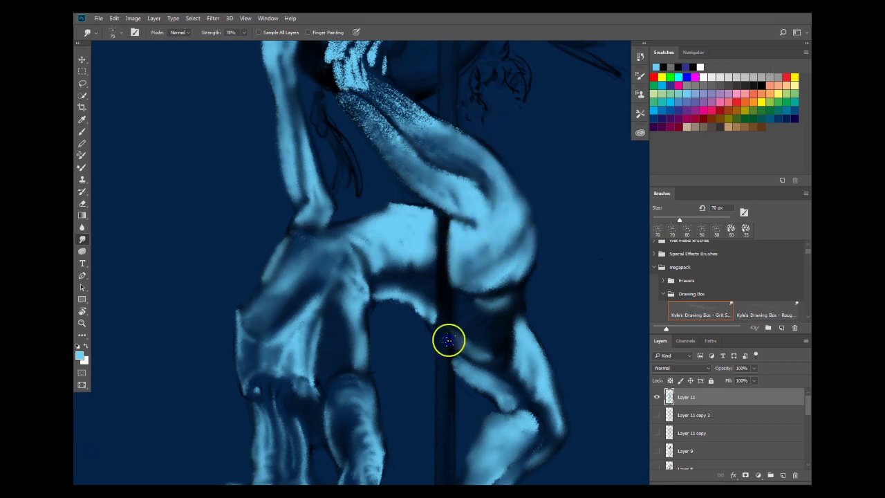
{"action": "key", "text": "space"}
{"action": "left_click_drag", "start_coordinate": [438, 234], "coordinate": [435, 371]}
{"action": "mouse_move", "coordinate": [324, 197]}
{"action": "left_mouse_down"}
{"action": "mouse_move", "coordinate": [365, 260]}
{"action": "mouse_move", "coordinate": [348, 223]}
{"action": "mouse_move", "coordinate": [409, 281]}
{"action": "mouse_move", "coordinate": [338, 228]}
{"action": "mouse_move", "coordinate": [404, 276]}
{"action": "mouse_move", "coordinate": [366, 228]}
{"action": "mouse_move", "coordinate": [423, 275]}
{"action": "mouse_move", "coordinate": [378, 218]}
{"action": "mouse_move", "coordinate": [383, 192]}
{"action": "mouse_move", "coordinate": [410, 235]}
{"action": "mouse_move", "coordinate": [383, 208]}
{"action": "mouse_move", "coordinate": [472, 308]}
{"action": "mouse_move", "coordinate": [408, 261]}
{"action": "left_mouse_up"}
{"action": "left_click_drag", "start_coordinate": [332, 128], "coordinate": [331, 129]}
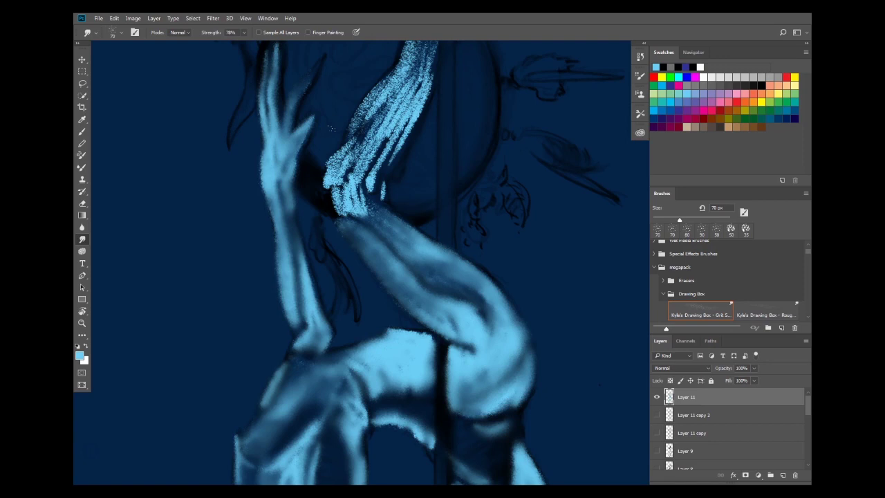
Blend the rough strokes over the raised leg's knee and along its lower leg up to the pole.
{"action": "left_click_drag", "start_coordinate": [411, 219], "coordinate": [405, 275]}
{"action": "mouse_move", "coordinate": [321, 188]}
{"action": "left_mouse_down"}
{"action": "mouse_move", "coordinate": [337, 282]}
{"action": "mouse_move", "coordinate": [330, 225]}
{"action": "mouse_move", "coordinate": [349, 260]}
{"action": "mouse_move", "coordinate": [345, 243]}
{"action": "mouse_move", "coordinate": [365, 213]}
{"action": "mouse_move", "coordinate": [373, 245]}
{"action": "mouse_move", "coordinate": [325, 228]}
{"action": "mouse_move", "coordinate": [335, 204]}
{"action": "mouse_move", "coordinate": [323, 234]}
{"action": "mouse_move", "coordinate": [354, 202]}
{"action": "mouse_move", "coordinate": [391, 136]}
{"action": "mouse_move", "coordinate": [340, 231]}
{"action": "mouse_move", "coordinate": [353, 217]}
{"action": "mouse_move", "coordinate": [359, 233]}
{"action": "mouse_move", "coordinate": [395, 201]}
{"action": "mouse_move", "coordinate": [378, 216]}
{"action": "mouse_move", "coordinate": [370, 147]}
{"action": "mouse_move", "coordinate": [354, 176]}
{"action": "mouse_move", "coordinate": [391, 129]}
{"action": "mouse_move", "coordinate": [388, 139]}
{"action": "mouse_move", "coordinate": [385, 119]}
{"action": "mouse_move", "coordinate": [376, 123]}
{"action": "mouse_move", "coordinate": [397, 148]}
{"action": "mouse_move", "coordinate": [356, 201]}
{"action": "mouse_move", "coordinate": [374, 156]}
{"action": "mouse_move", "coordinate": [363, 219]}
{"action": "mouse_move", "coordinate": [374, 195]}
{"action": "mouse_move", "coordinate": [342, 250]}
{"action": "mouse_move", "coordinate": [339, 219]}
{"action": "mouse_move", "coordinate": [414, 107]}
{"action": "mouse_move", "coordinate": [379, 192]}
{"action": "mouse_move", "coordinate": [403, 199]}
{"action": "left_mouse_up"}
{"action": "mouse_move", "coordinate": [433, 140]}
{"action": "left_mouse_down"}
{"action": "mouse_move", "coordinate": [397, 248]}
{"action": "mouse_move", "coordinate": [375, 169]}
{"action": "mouse_move", "coordinate": [362, 223]}
{"action": "left_mouse_up"}
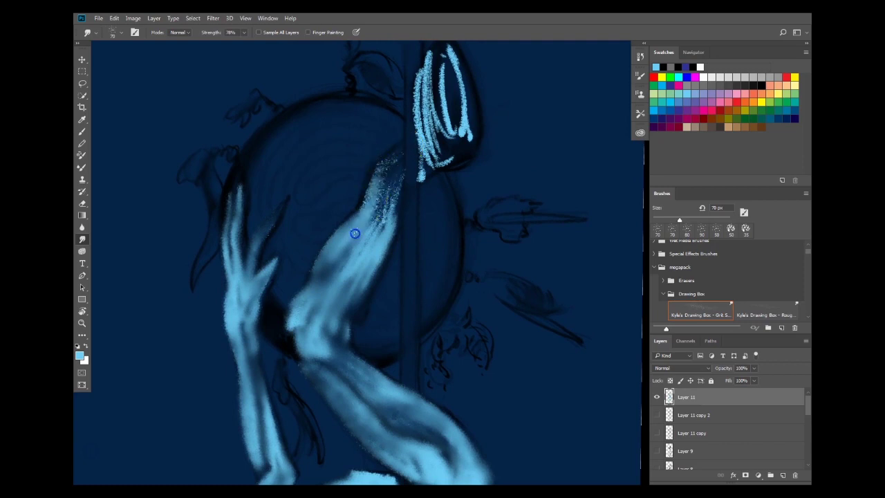
{"action": "mouse_move", "coordinate": [379, 155]}
{"action": "left_mouse_down"}
{"action": "mouse_move", "coordinate": [377, 197]}
{"action": "mouse_move", "coordinate": [390, 178]}
{"action": "mouse_move", "coordinate": [371, 228]}
{"action": "left_mouse_up"}
{"action": "left_click_drag", "start_coordinate": [387, 183], "coordinate": [381, 233]}
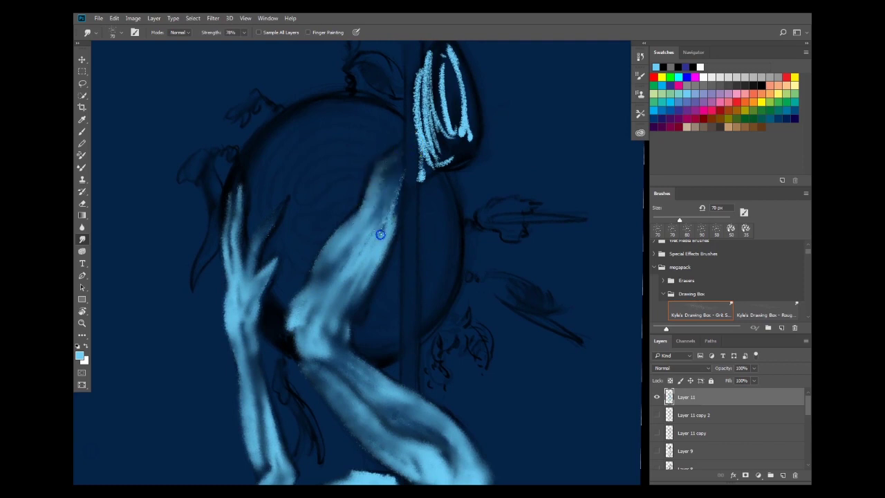
{"action": "mouse_move", "coordinate": [399, 173]}
{"action": "left_mouse_down"}
{"action": "mouse_move", "coordinate": [373, 244]}
{"action": "mouse_move", "coordinate": [392, 162]}
{"action": "mouse_move", "coordinate": [350, 244]}
{"action": "left_mouse_up"}
Soften the rough highlight lines on the raised foot and around the ankle at the pole.
{"action": "left_click", "coordinate": [424, 139]}
{"action": "left_click_drag", "start_coordinate": [431, 93], "coordinate": [415, 215]}
{"action": "left_click_drag", "start_coordinate": [423, 154], "coordinate": [418, 220]}
{"action": "mouse_move", "coordinate": [407, 171]}
{"action": "left_mouse_down"}
{"action": "mouse_move", "coordinate": [419, 246]}
{"action": "mouse_move", "coordinate": [411, 224]}
{"action": "mouse_move", "coordinate": [418, 207]}
{"action": "mouse_move", "coordinate": [438, 249]}
{"action": "mouse_move", "coordinate": [436, 256]}
{"action": "mouse_move", "coordinate": [417, 242]}
{"action": "mouse_move", "coordinate": [413, 267]}
{"action": "mouse_move", "coordinate": [416, 130]}
{"action": "mouse_move", "coordinate": [414, 265]}
{"action": "mouse_move", "coordinate": [460, 257]}
{"action": "mouse_move", "coordinate": [428, 181]}
{"action": "mouse_move", "coordinate": [454, 248]}
{"action": "mouse_move", "coordinate": [439, 240]}
{"action": "mouse_move", "coordinate": [438, 155]}
{"action": "mouse_move", "coordinate": [448, 237]}
{"action": "mouse_move", "coordinate": [445, 141]}
{"action": "mouse_move", "coordinate": [458, 239]}
{"action": "mouse_move", "coordinate": [461, 175]}
{"action": "mouse_move", "coordinate": [441, 155]}
{"action": "mouse_move", "coordinate": [442, 226]}
{"action": "mouse_move", "coordinate": [472, 237]}
{"action": "mouse_move", "coordinate": [442, 188]}
{"action": "mouse_move", "coordinate": [473, 220]}
{"action": "left_mouse_up"}
{"action": "mouse_move", "coordinate": [455, 164]}
{"action": "left_mouse_down"}
{"action": "mouse_move", "coordinate": [435, 181]}
{"action": "mouse_move", "coordinate": [445, 209]}
{"action": "mouse_move", "coordinate": [457, 197]}
{"action": "left_mouse_up"}
{"action": "mouse_move", "coordinate": [436, 141]}
{"action": "left_mouse_down"}
{"action": "mouse_move", "coordinate": [454, 198]}
{"action": "mouse_move", "coordinate": [436, 233]}
{"action": "mouse_move", "coordinate": [458, 251]}
{"action": "mouse_move", "coordinate": [467, 238]}
{"action": "mouse_move", "coordinate": [432, 225]}
{"action": "mouse_move", "coordinate": [415, 274]}
{"action": "left_mouse_up"}
{"action": "mouse_move", "coordinate": [424, 211]}
{"action": "left_mouse_down"}
{"action": "mouse_move", "coordinate": [423, 222]}
{"action": "mouse_move", "coordinate": [409, 193]}
{"action": "mouse_move", "coordinate": [410, 158]}
{"action": "left_mouse_up"}
{"action": "left_click_drag", "start_coordinate": [408, 235], "coordinate": [414, 277]}
{"action": "left_click_drag", "start_coordinate": [495, 234], "coordinate": [493, 235]}
{"action": "left_click", "coordinate": [465, 271], "text": "alt"}
Blend the rough highlights on the supporting wrist and the spread hand on the ground.
{"action": "left_click_drag", "start_coordinate": [432, 407], "coordinate": [460, 196]}
{"action": "mouse_move", "coordinate": [412, 367]}
{"action": "left_mouse_down"}
{"action": "mouse_move", "coordinate": [454, 292]}
{"action": "mouse_move", "coordinate": [403, 316]}
{"action": "mouse_move", "coordinate": [385, 252]}
{"action": "mouse_move", "coordinate": [401, 265]}
{"action": "left_mouse_up"}
{"action": "scroll", "coordinate": [410, 390], "scroll_direction": "up", "scroll_amount": 3}
{"action": "key", "text": "f"}
{"action": "left_click_drag", "start_coordinate": [409, 220], "coordinate": [401, 285]}
{"action": "mouse_move", "coordinate": [416, 245]}
{"action": "left_mouse_down"}
{"action": "mouse_move", "coordinate": [411, 356]}
{"action": "mouse_move", "coordinate": [420, 278]}
{"action": "mouse_move", "coordinate": [436, 380]}
{"action": "mouse_move", "coordinate": [395, 323]}
{"action": "mouse_move", "coordinate": [416, 371]}
{"action": "mouse_move", "coordinate": [407, 333]}
{"action": "mouse_move", "coordinate": [443, 394]}
{"action": "mouse_move", "coordinate": [423, 371]}
{"action": "mouse_move", "coordinate": [468, 246]}
{"action": "mouse_move", "coordinate": [436, 376]}
{"action": "mouse_move", "coordinate": [529, 375]}
{"action": "mouse_move", "coordinate": [481, 363]}
{"action": "mouse_move", "coordinate": [533, 377]}
{"action": "mouse_move", "coordinate": [458, 380]}
{"action": "left_mouse_up"}
{"action": "mouse_move", "coordinate": [388, 359]}
{"action": "left_mouse_down"}
{"action": "mouse_move", "coordinate": [367, 382]}
{"action": "mouse_move", "coordinate": [344, 378]}
{"action": "mouse_move", "coordinate": [388, 373]}
{"action": "left_mouse_up"}
{"action": "left_click_drag", "start_coordinate": [392, 296], "coordinate": [378, 229]}
{"action": "left_click_drag", "start_coordinate": [390, 150], "coordinate": [413, 235]}
{"action": "mouse_move", "coordinate": [427, 338]}
{"action": "left_mouse_down"}
{"action": "mouse_move", "coordinate": [441, 379]}
{"action": "mouse_move", "coordinate": [426, 345]}
{"action": "left_mouse_up"}
Switch to the Brush tool with a Kyle's Drawing Box charcoal brush and choose a pale yellow-green paint colour.
{"action": "mouse_move", "coordinate": [599, 279]}
{"action": "left_mouse_down"}
{"action": "mouse_move", "coordinate": [536, 289]}
{"action": "mouse_move", "coordinate": [527, 355]}
{"action": "mouse_move", "coordinate": [498, 399]}
{"action": "left_mouse_up"}
{"action": "left_click_drag", "start_coordinate": [543, 211], "coordinate": [564, 199]}
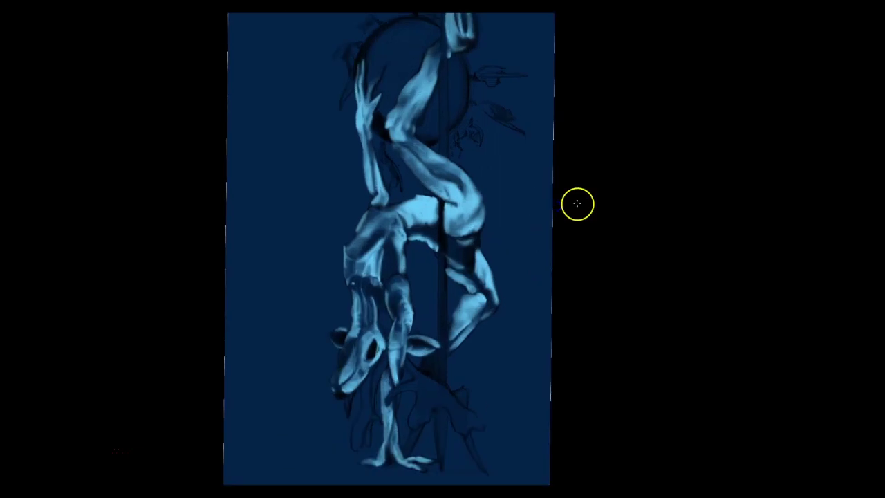
{"action": "left_click_drag", "start_coordinate": [526, 178], "coordinate": [578, 204]}
{"action": "key", "text": "Tab"}
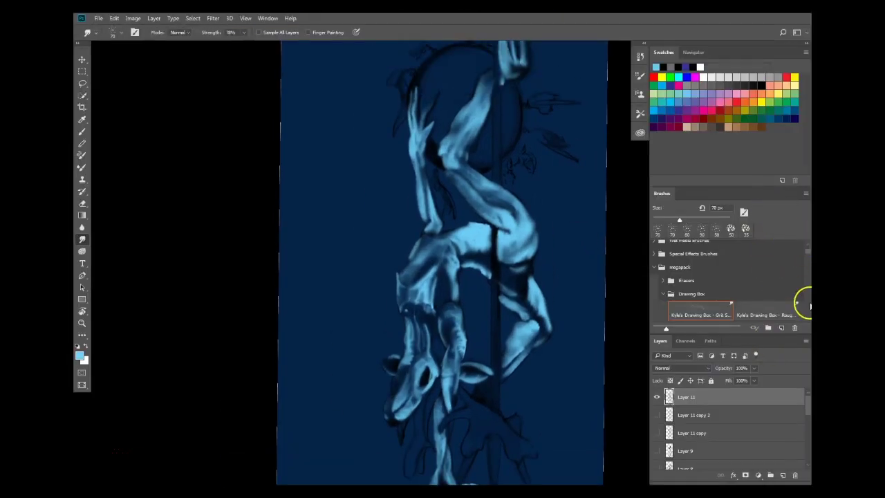
{"action": "left_click", "coordinate": [808, 312]}
{"action": "key", "text": "b"}
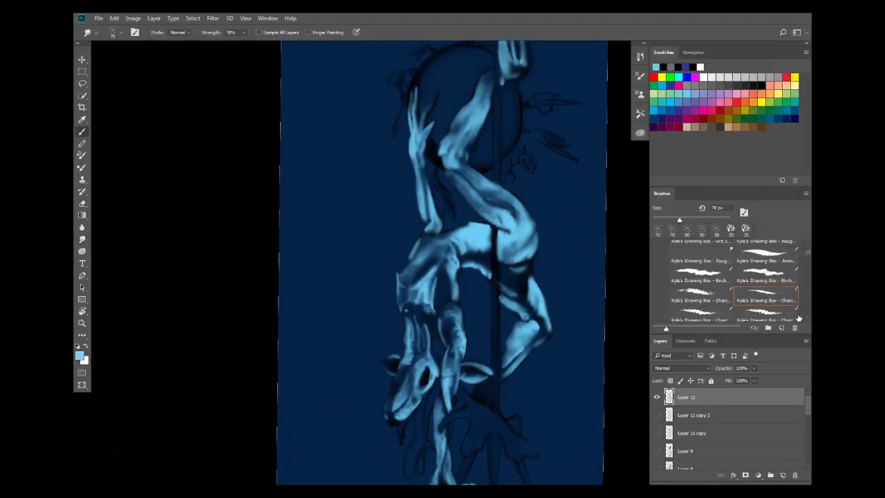
{"action": "left_click", "coordinate": [761, 300]}
{"action": "key", "text": "bracketleft"}
{"action": "key", "text": "bracketleft"}
{"action": "scroll", "coordinate": [529, 143], "scroll_direction": "up", "scroll_amount": 3}
{"action": "left_click", "coordinate": [661, 90]}
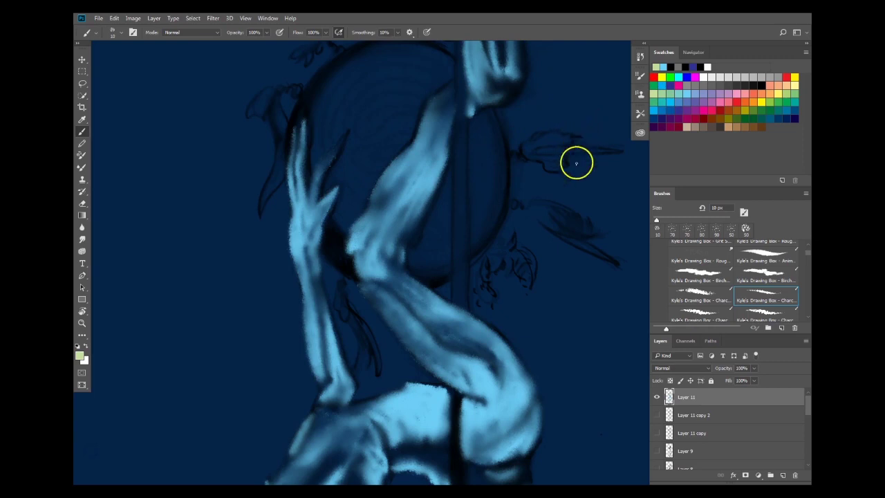
Set the brush size to 60 px and undo a test stroke made beside the disc.
{"action": "key", "text": "bracketright"}
{"action": "key", "text": "bracketright"}
{"action": "key", "text": "bracketright"}
{"action": "key", "text": "bracketright"}
{"action": "key", "text": "bracketright"}
{"action": "mouse_move", "coordinate": [558, 205]}
{"action": "left_mouse_down"}
{"action": "mouse_move", "coordinate": [597, 189]}
{"action": "mouse_move", "coordinate": [574, 216]}
{"action": "left_mouse_up"}
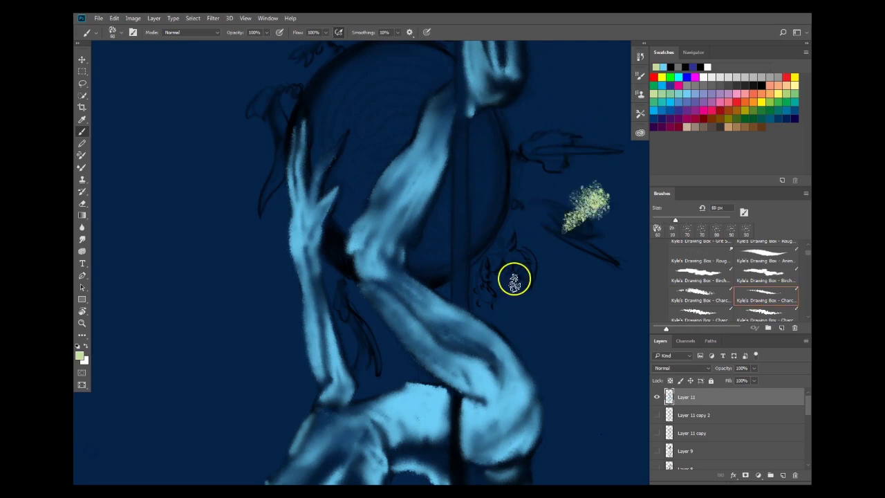
{"action": "key", "text": "ctrl+z"}
{"action": "mouse_move", "coordinate": [389, 92]}
{"action": "left_mouse_down"}
{"action": "mouse_move", "coordinate": [403, 118]}
{"action": "mouse_move", "coordinate": [385, 161]}
{"action": "left_mouse_up"}
{"action": "scroll", "coordinate": [385, 161], "scroll_direction": "down", "scroll_amount": 2}
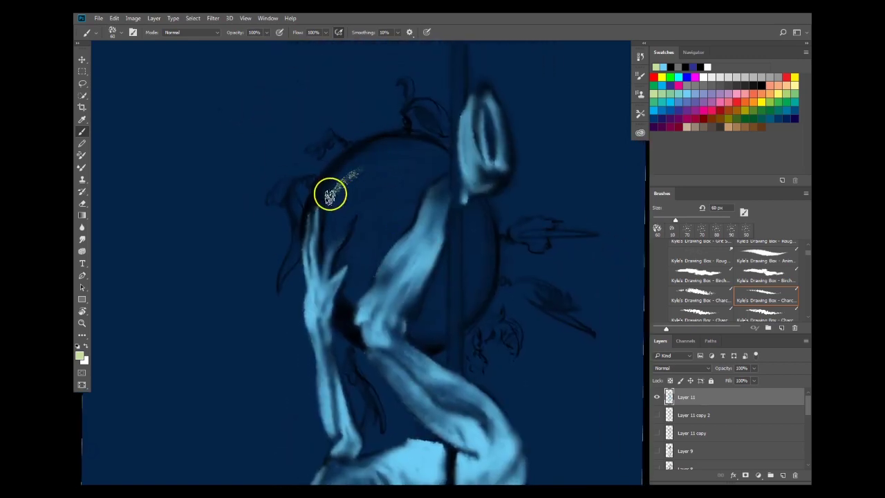
{"action": "mouse_move", "coordinate": [332, 191]}
{"action": "left_mouse_down"}
{"action": "mouse_move", "coordinate": [409, 145]}
{"action": "mouse_move", "coordinate": [340, 181]}
{"action": "mouse_move", "coordinate": [407, 144]}
{"action": "mouse_move", "coordinate": [343, 180]}
{"action": "mouse_move", "coordinate": [390, 138]}
{"action": "mouse_move", "coordinate": [340, 148]}
{"action": "mouse_move", "coordinate": [326, 205]}
{"action": "mouse_move", "coordinate": [361, 161]}
{"action": "mouse_move", "coordinate": [327, 200]}
{"action": "mouse_move", "coordinate": [400, 147]}
{"action": "mouse_move", "coordinate": [332, 181]}
{"action": "mouse_move", "coordinate": [403, 148]}
{"action": "left_mouse_up"}
{"action": "mouse_move", "coordinate": [351, 168]}
{"action": "left_mouse_down"}
{"action": "mouse_move", "coordinate": [410, 143]}
{"action": "mouse_move", "coordinate": [418, 152]}
{"action": "left_mouse_up"}
{"action": "mouse_move", "coordinate": [346, 186]}
{"action": "left_mouse_down"}
{"action": "mouse_move", "coordinate": [325, 208]}
{"action": "mouse_move", "coordinate": [399, 143]}
{"action": "left_mouse_up"}
{"action": "key", "text": "ctrl+alt+z"}
{"action": "key", "text": "ctrl+alt+z"}
{"action": "key", "text": "ctrl+alt+z"}
{"action": "key", "text": "ctrl+alt+z"}
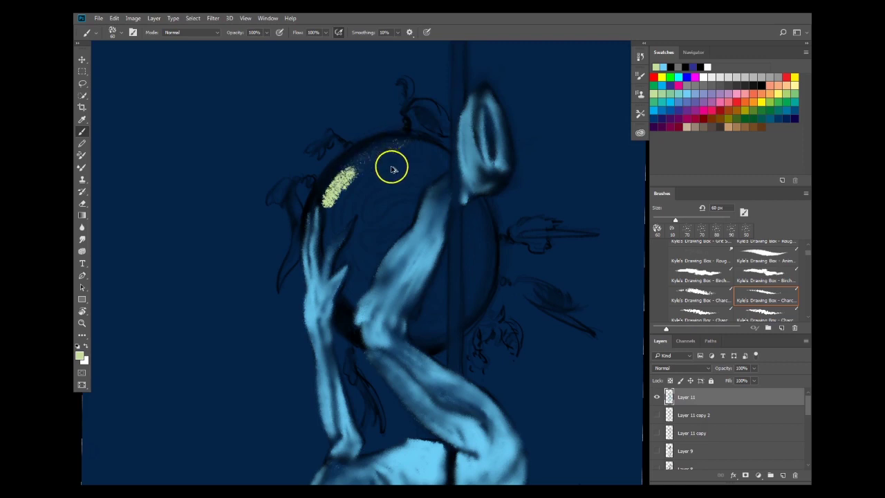
{"action": "key", "text": "ctrl+alt+z"}
Fill the disc area between the raised hand and the raised leg with textured pale yellow-green strokes.
{"action": "mouse_move", "coordinate": [390, 168]}
{"action": "left_mouse_down"}
{"action": "mouse_move", "coordinate": [348, 196]}
{"action": "mouse_move", "coordinate": [404, 158]}
{"action": "mouse_move", "coordinate": [385, 199]}
{"action": "mouse_move", "coordinate": [393, 202]}
{"action": "mouse_move", "coordinate": [381, 214]}
{"action": "mouse_move", "coordinate": [403, 165]}
{"action": "mouse_move", "coordinate": [409, 186]}
{"action": "mouse_move", "coordinate": [400, 218]}
{"action": "mouse_move", "coordinate": [371, 203]}
{"action": "mouse_move", "coordinate": [359, 237]}
{"action": "mouse_move", "coordinate": [389, 232]}
{"action": "mouse_move", "coordinate": [376, 204]}
{"action": "mouse_move", "coordinate": [362, 235]}
{"action": "mouse_move", "coordinate": [386, 214]}
{"action": "left_mouse_up"}
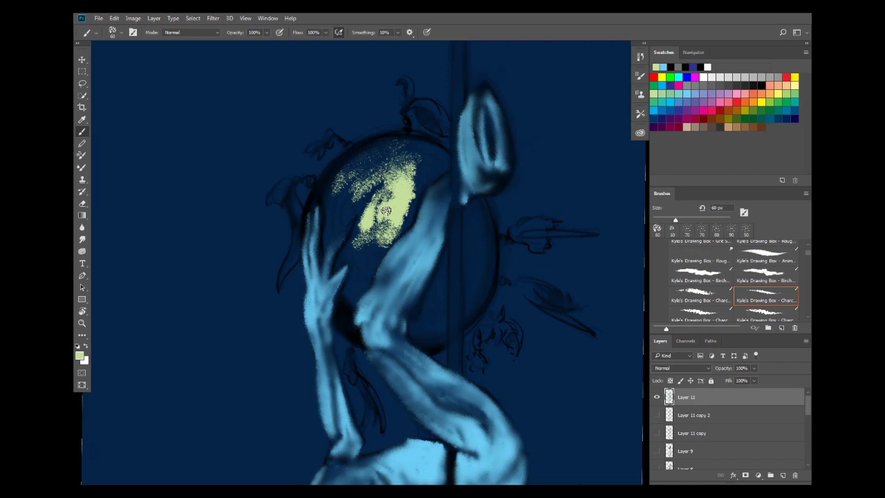
{"action": "mouse_move", "coordinate": [407, 211]}
{"action": "left_mouse_down"}
{"action": "mouse_move", "coordinate": [401, 223]}
{"action": "mouse_move", "coordinate": [415, 198]}
{"action": "mouse_move", "coordinate": [395, 221]}
{"action": "mouse_move", "coordinate": [392, 212]}
{"action": "mouse_move", "coordinate": [406, 220]}
{"action": "mouse_move", "coordinate": [443, 162]}
{"action": "mouse_move", "coordinate": [415, 177]}
{"action": "mouse_move", "coordinate": [413, 168]}
{"action": "left_mouse_up"}
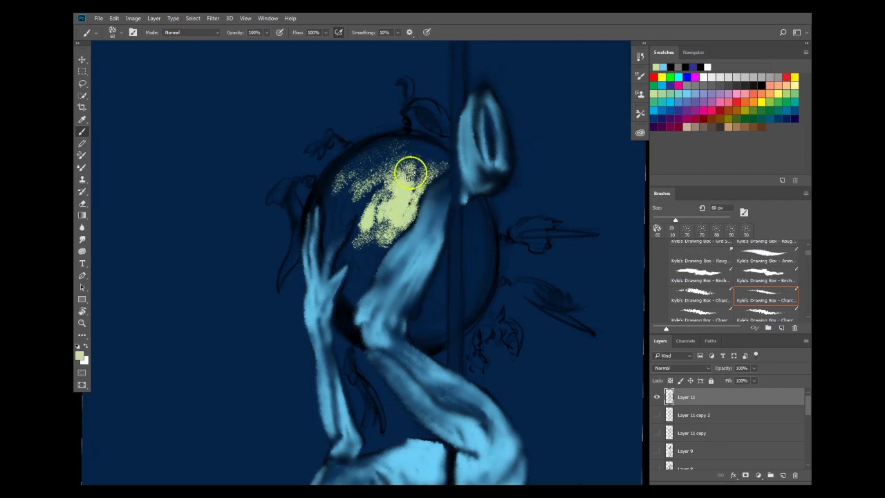
{"action": "mouse_move", "coordinate": [450, 113]}
{"action": "left_mouse_down"}
{"action": "mouse_move", "coordinate": [401, 144]}
{"action": "mouse_move", "coordinate": [426, 154]}
{"action": "mouse_move", "coordinate": [400, 150]}
{"action": "mouse_move", "coordinate": [447, 163]}
{"action": "mouse_move", "coordinate": [420, 149]}
{"action": "mouse_move", "coordinate": [353, 164]}
{"action": "mouse_move", "coordinate": [435, 163]}
{"action": "mouse_move", "coordinate": [393, 136]}
{"action": "mouse_move", "coordinate": [346, 176]}
{"action": "mouse_move", "coordinate": [409, 144]}
{"action": "mouse_move", "coordinate": [363, 167]}
{"action": "mouse_move", "coordinate": [417, 162]}
{"action": "mouse_move", "coordinate": [415, 187]}
{"action": "left_mouse_up"}
{"action": "mouse_move", "coordinate": [347, 195]}
{"action": "left_mouse_down"}
{"action": "mouse_move", "coordinate": [330, 188]}
{"action": "mouse_move", "coordinate": [326, 228]}
{"action": "mouse_move", "coordinate": [358, 193]}
{"action": "mouse_move", "coordinate": [353, 201]}
{"action": "mouse_move", "coordinate": [346, 207]}
{"action": "mouse_move", "coordinate": [345, 191]}
{"action": "mouse_move", "coordinate": [366, 166]}
{"action": "mouse_move", "coordinate": [332, 218]}
{"action": "mouse_move", "coordinate": [360, 201]}
{"action": "mouse_move", "coordinate": [343, 259]}
{"action": "mouse_move", "coordinate": [401, 134]}
{"action": "mouse_move", "coordinate": [332, 263]}
{"action": "mouse_move", "coordinate": [359, 263]}
{"action": "mouse_move", "coordinate": [347, 287]}
{"action": "mouse_move", "coordinate": [363, 242]}
{"action": "mouse_move", "coordinate": [388, 233]}
{"action": "mouse_move", "coordinate": [375, 259]}
{"action": "left_mouse_up"}
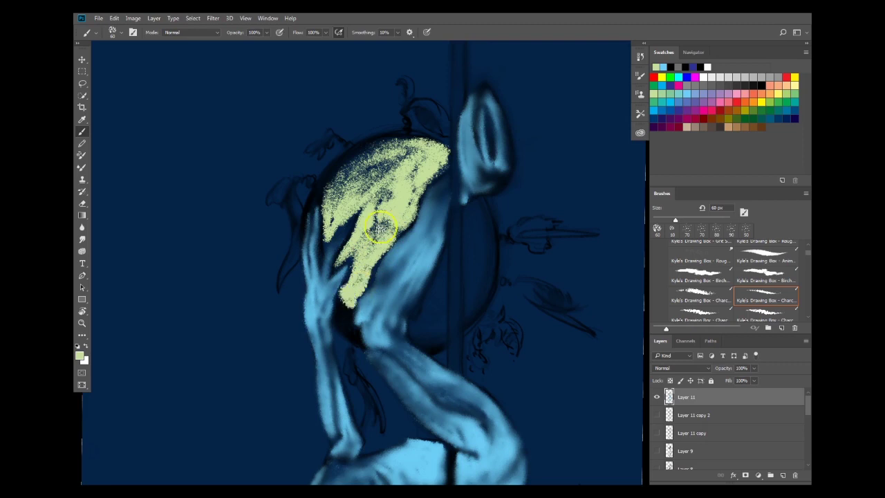
Paint the disc section between the raised leg and the pole pale yellow-green and trim its edge straight along the pole.
{"action": "left_click_drag", "start_coordinate": [483, 275], "coordinate": [346, 222]}
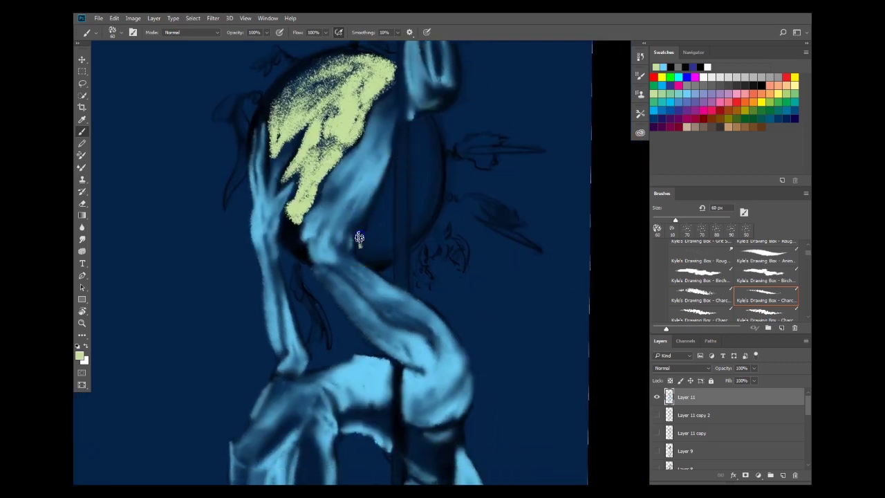
{"action": "mouse_move", "coordinate": [386, 181]}
{"action": "left_mouse_down"}
{"action": "mouse_move", "coordinate": [383, 172]}
{"action": "mouse_move", "coordinate": [380, 197]}
{"action": "mouse_move", "coordinate": [387, 177]}
{"action": "mouse_move", "coordinate": [389, 189]}
{"action": "left_mouse_up"}
{"action": "mouse_move", "coordinate": [395, 154]}
{"action": "left_mouse_down"}
{"action": "mouse_move", "coordinate": [386, 228]}
{"action": "mouse_move", "coordinate": [392, 150]}
{"action": "mouse_move", "coordinate": [389, 188]}
{"action": "left_mouse_up"}
{"action": "left_click_drag", "start_coordinate": [379, 220], "coordinate": [370, 235]}
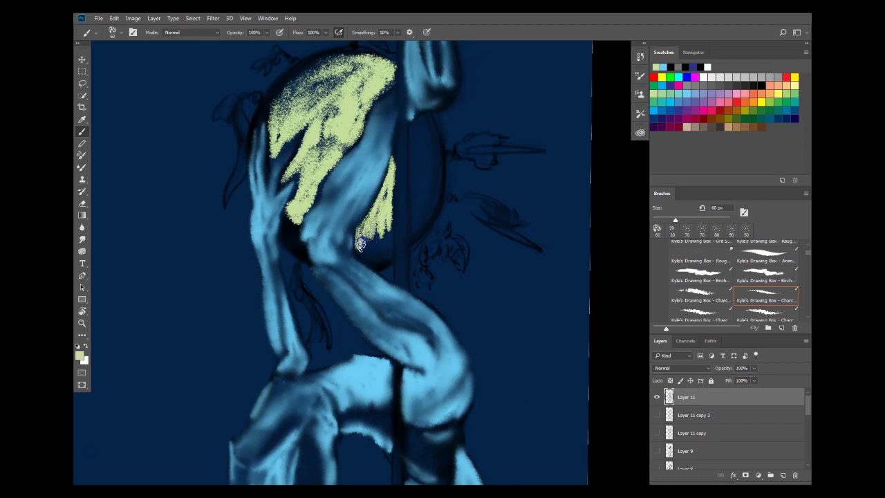
{"action": "left_click_drag", "start_coordinate": [380, 244], "coordinate": [385, 244]}
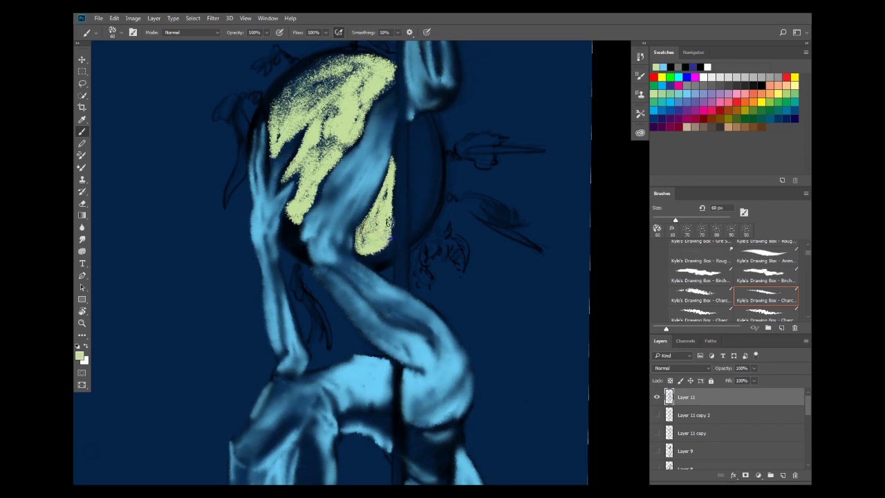
{"action": "mouse_move", "coordinate": [389, 199]}
{"action": "left_mouse_down"}
{"action": "mouse_move", "coordinate": [391, 170]}
{"action": "mouse_move", "coordinate": [395, 215]}
{"action": "left_mouse_up"}
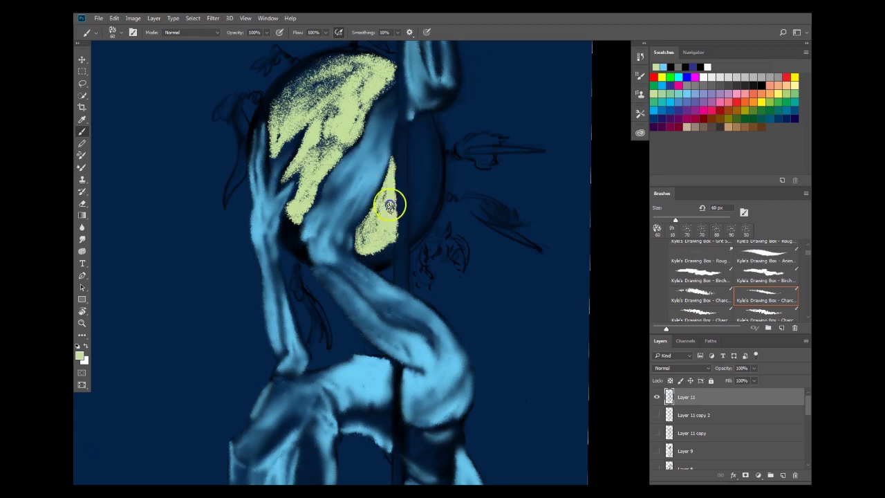
{"action": "left_click_drag", "start_coordinate": [397, 100], "coordinate": [400, 256]}
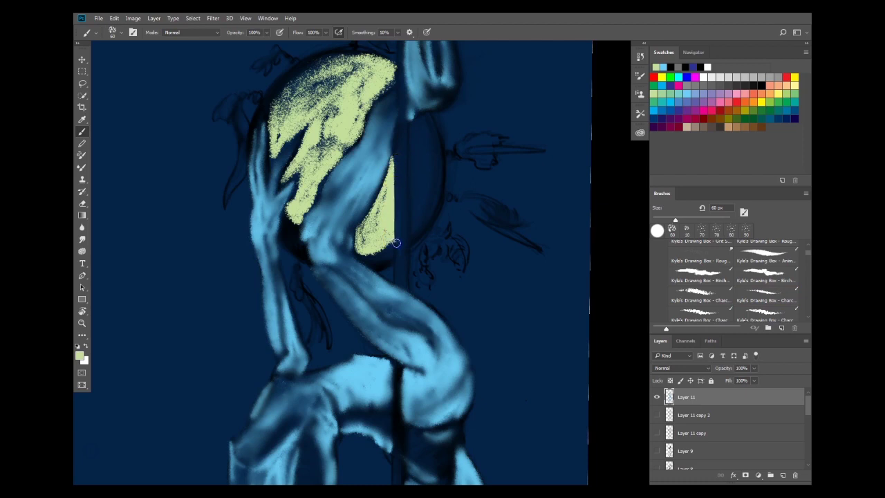
{"action": "mouse_move", "coordinate": [395, 113]}
{"action": "left_mouse_down"}
{"action": "mouse_move", "coordinate": [400, 84]}
{"action": "mouse_move", "coordinate": [404, 131]}
{"action": "left_mouse_up"}
{"action": "key", "text": "ctrl+z"}
{"action": "mouse_move", "coordinate": [396, 251]}
{"action": "left_mouse_down"}
{"action": "mouse_move", "coordinate": [399, 139]}
{"action": "mouse_move", "coordinate": [396, 210]}
{"action": "left_mouse_up"}
Paint the disc section beyond the pole pale yellow-green and cover the dark gaps in the upper section.
{"action": "mouse_move", "coordinate": [406, 124]}
{"action": "left_mouse_down"}
{"action": "mouse_move", "coordinate": [413, 182]}
{"action": "mouse_move", "coordinate": [415, 158]}
{"action": "left_mouse_up"}
{"action": "mouse_move", "coordinate": [418, 125]}
{"action": "left_mouse_down"}
{"action": "mouse_move", "coordinate": [432, 160]}
{"action": "mouse_move", "coordinate": [426, 177]}
{"action": "mouse_move", "coordinate": [417, 147]}
{"action": "mouse_move", "coordinate": [417, 215]}
{"action": "mouse_move", "coordinate": [412, 156]}
{"action": "mouse_move", "coordinate": [414, 242]}
{"action": "mouse_move", "coordinate": [423, 148]}
{"action": "mouse_move", "coordinate": [423, 185]}
{"action": "mouse_move", "coordinate": [436, 159]}
{"action": "mouse_move", "coordinate": [434, 104]}
{"action": "mouse_move", "coordinate": [430, 205]}
{"action": "mouse_move", "coordinate": [431, 181]}
{"action": "mouse_move", "coordinate": [373, 244]}
{"action": "mouse_move", "coordinate": [392, 240]}
{"action": "mouse_move", "coordinate": [371, 250]}
{"action": "mouse_move", "coordinate": [411, 233]}
{"action": "left_mouse_up"}
{"action": "left_click_drag", "start_coordinate": [440, 184], "coordinate": [408, 205]}
{"action": "scroll", "coordinate": [389, 155], "scroll_direction": "up", "scroll_amount": 2}
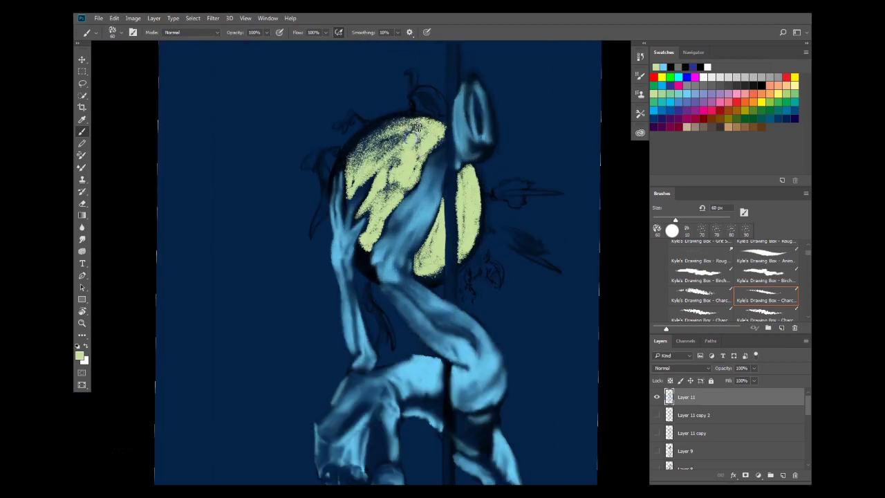
{"action": "mouse_move", "coordinate": [390, 141]}
{"action": "left_mouse_down"}
{"action": "mouse_move", "coordinate": [391, 77]}
{"action": "mouse_move", "coordinate": [362, 124]}
{"action": "mouse_move", "coordinate": [355, 161]}
{"action": "mouse_move", "coordinate": [378, 130]}
{"action": "mouse_move", "coordinate": [357, 156]}
{"action": "mouse_move", "coordinate": [404, 119]}
{"action": "mouse_move", "coordinate": [366, 124]}
{"action": "mouse_move", "coordinate": [349, 174]}
{"action": "left_mouse_up"}
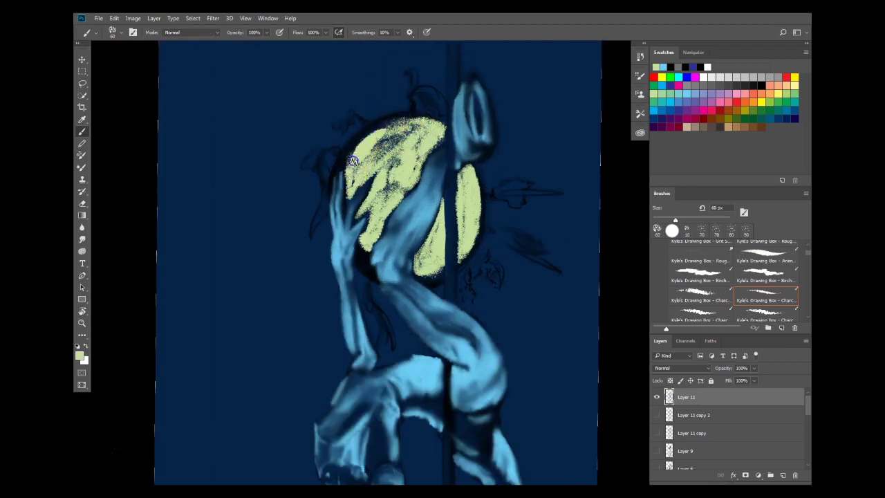
{"action": "mouse_move", "coordinate": [378, 135]}
{"action": "left_mouse_down"}
{"action": "mouse_move", "coordinate": [408, 123]}
{"action": "mouse_move", "coordinate": [378, 131]}
{"action": "mouse_move", "coordinate": [369, 153]}
{"action": "mouse_move", "coordinate": [409, 130]}
{"action": "mouse_move", "coordinate": [383, 137]}
{"action": "mouse_move", "coordinate": [366, 159]}
{"action": "mouse_move", "coordinate": [396, 143]}
{"action": "mouse_move", "coordinate": [351, 181]}
{"action": "mouse_move", "coordinate": [404, 141]}
{"action": "mouse_move", "coordinate": [359, 178]}
{"action": "left_mouse_up"}
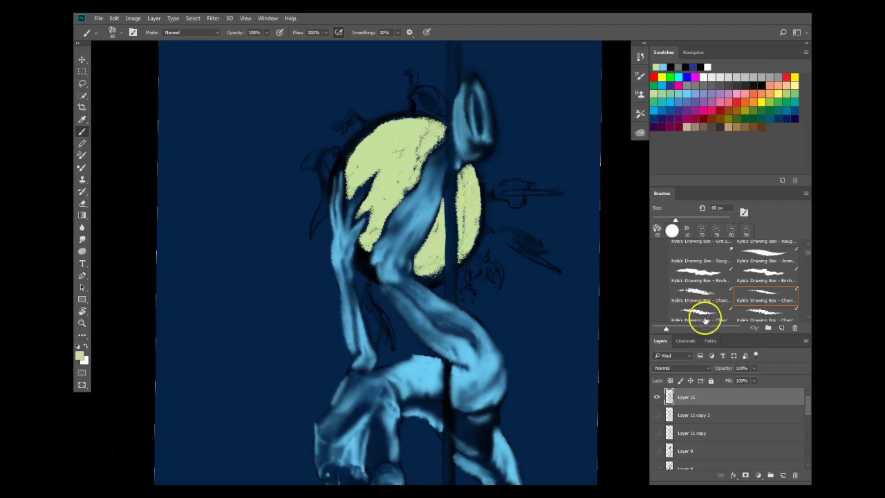
Smooth the grainy paint across all sections of the disc with the 175 px Kyle's Drawing Box rough smudge brush at 69% strength.
{"action": "left_click", "coordinate": [702, 251]}
{"action": "left_click_drag", "start_coordinate": [394, 167], "coordinate": [422, 167]}
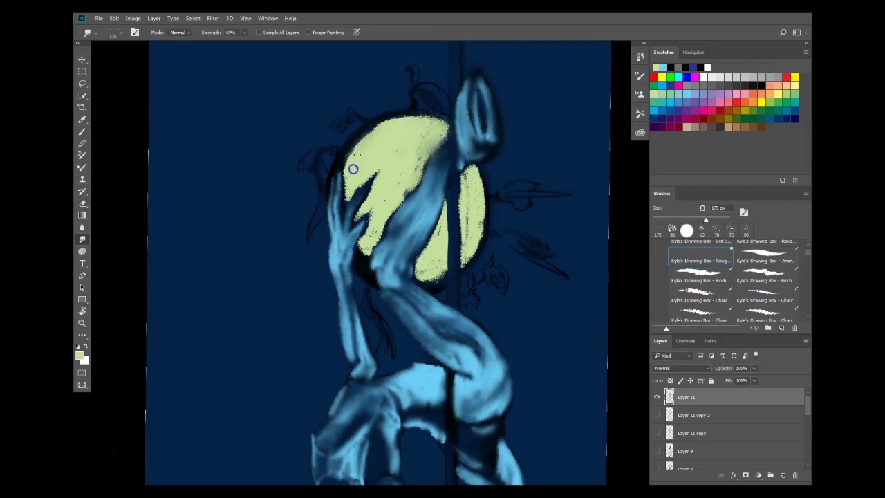
{"action": "left_click_drag", "start_coordinate": [378, 200], "coordinate": [366, 232]}
{"action": "left_click_drag", "start_coordinate": [407, 186], "coordinate": [384, 231]}
{"action": "mouse_move", "coordinate": [469, 235]}
{"action": "left_mouse_down"}
{"action": "mouse_move", "coordinate": [444, 254]}
{"action": "mouse_move", "coordinate": [423, 256]}
{"action": "mouse_move", "coordinate": [423, 280]}
{"action": "left_mouse_up"}
{"action": "mouse_move", "coordinate": [461, 238]}
{"action": "left_mouse_down"}
{"action": "mouse_move", "coordinate": [469, 259]}
{"action": "mouse_move", "coordinate": [475, 170]}
{"action": "left_mouse_up"}
Add a new empty layer directly above the Color Fill 1 layer.
{"action": "left_click_drag", "start_coordinate": [561, 281], "coordinate": [536, 285]}
{"action": "left_click_drag", "start_coordinate": [562, 349], "coordinate": [471, 287]}
{"action": "left_click_drag", "start_coordinate": [507, 315], "coordinate": [493, 327]}
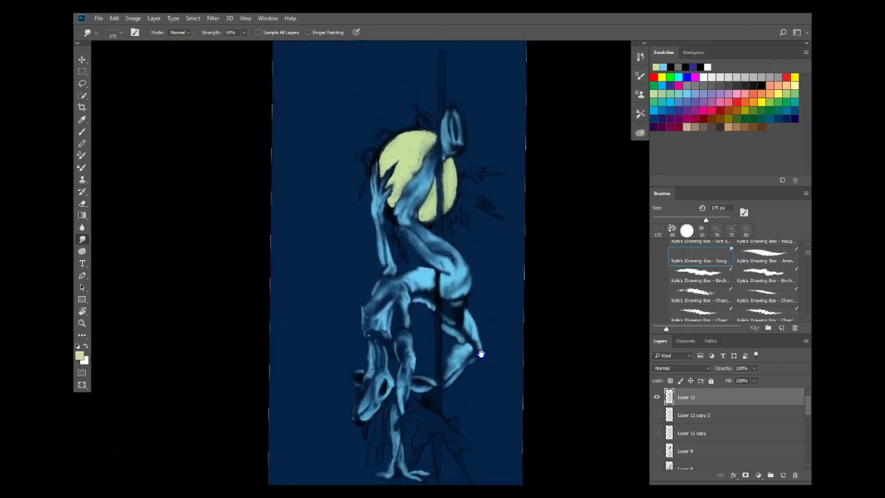
{"action": "left_click_drag", "start_coordinate": [483, 358], "coordinate": [482, 340]}
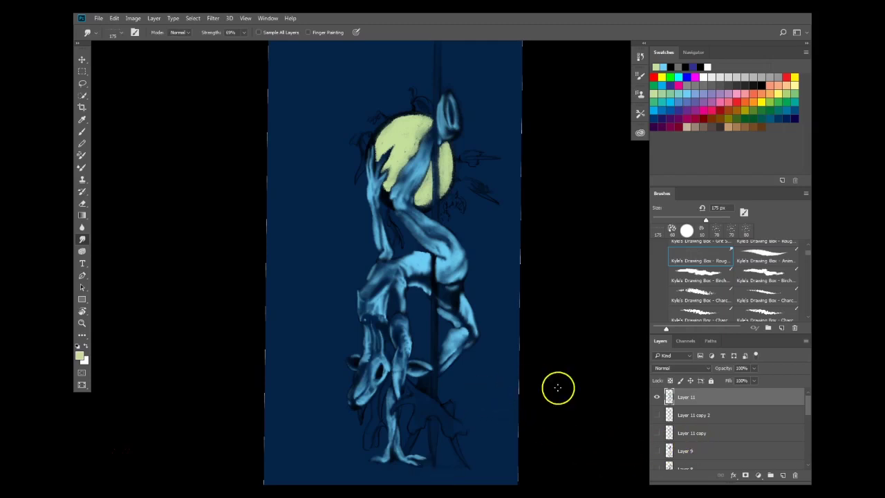
{"action": "left_click_drag", "start_coordinate": [809, 409], "coordinate": [807, 453]}
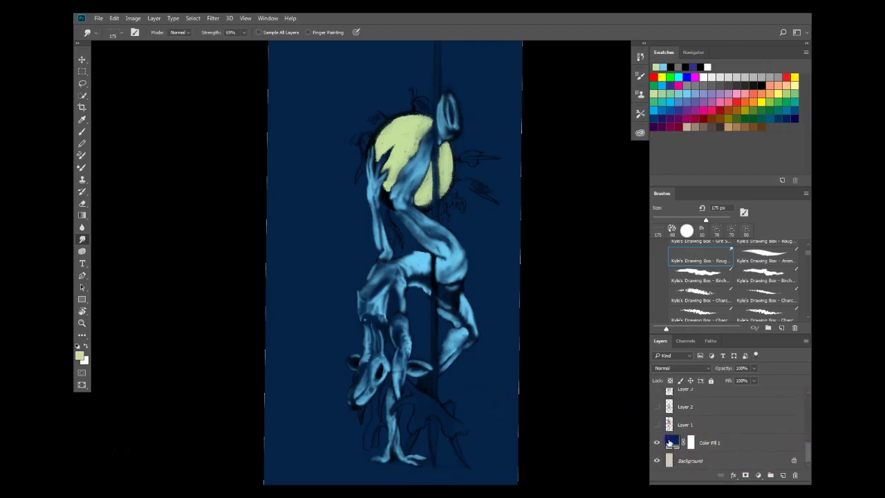
{"action": "double_click", "coordinate": [673, 442]}
{"action": "left_click", "coordinate": [734, 123]}
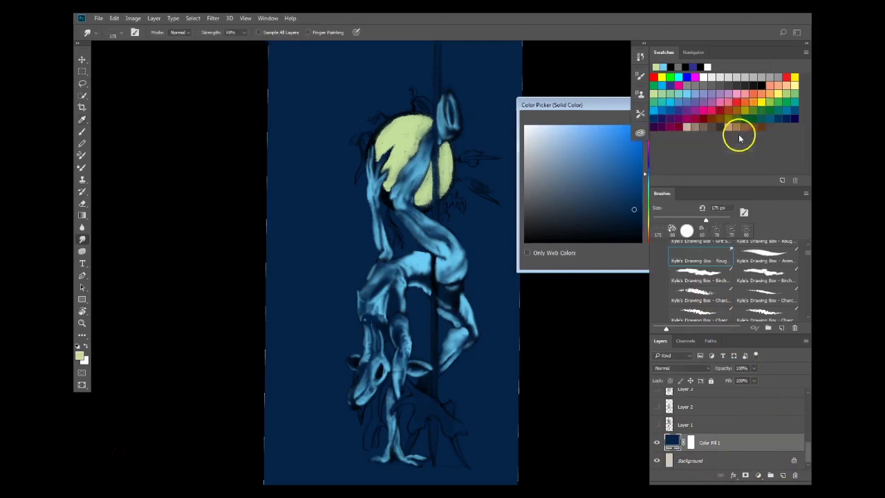
{"action": "left_click", "coordinate": [783, 475]}
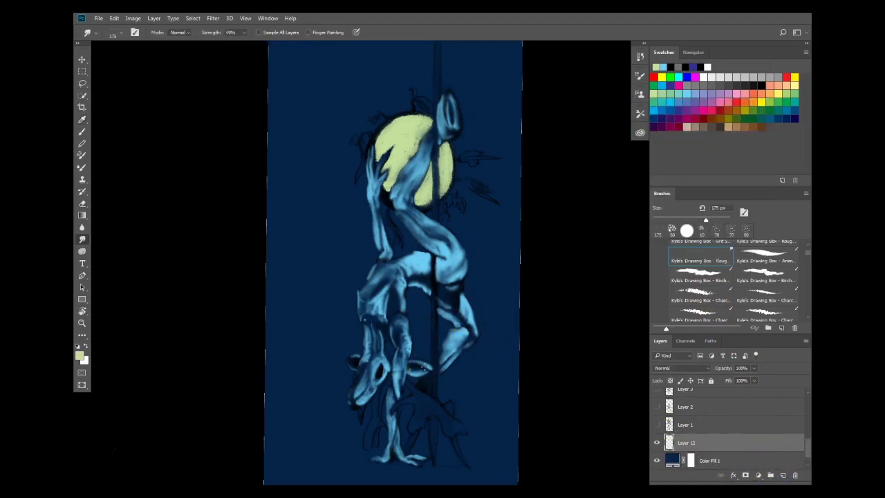
Start a Lasso selection of the figure around the raised hand and forearm and the outer side of the torso.
{"action": "key", "text": "l"}
{"action": "scroll", "coordinate": [422, 228], "scroll_direction": "up", "scroll_amount": 2}
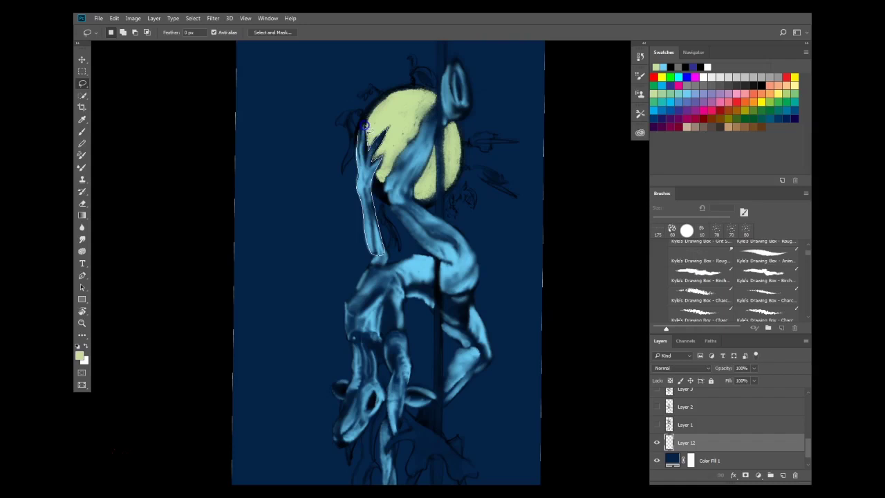
{"action": "left_click_drag", "start_coordinate": [358, 141], "coordinate": [361, 130]}
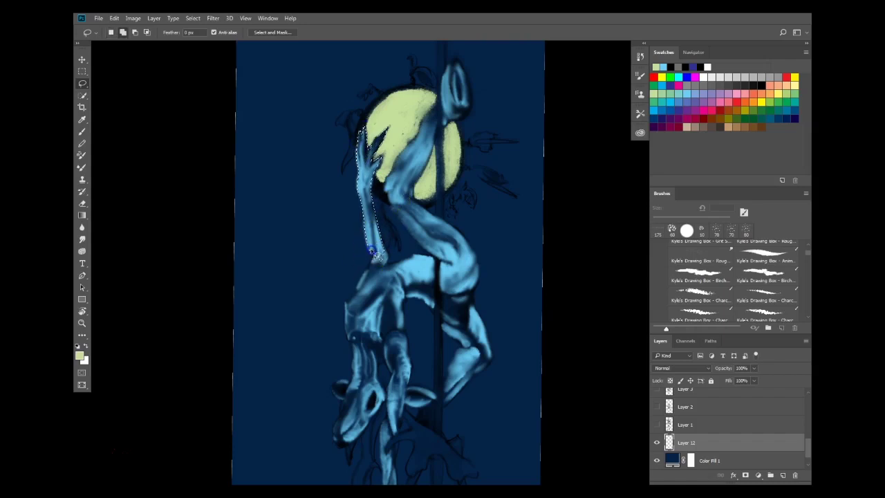
{"action": "mouse_move", "coordinate": [360, 280]}
{"action": "left_mouse_down"}
{"action": "mouse_move", "coordinate": [347, 313]}
{"action": "mouse_move", "coordinate": [354, 347]}
{"action": "mouse_move", "coordinate": [365, 339]}
{"action": "mouse_move", "coordinate": [378, 256]}
{"action": "left_mouse_up"}
Add the raised arm's elbow, the waist and the start of the hip to the selection, leaving out the pole.
{"action": "scroll", "coordinate": [391, 287], "scroll_direction": "up", "scroll_amount": 3}
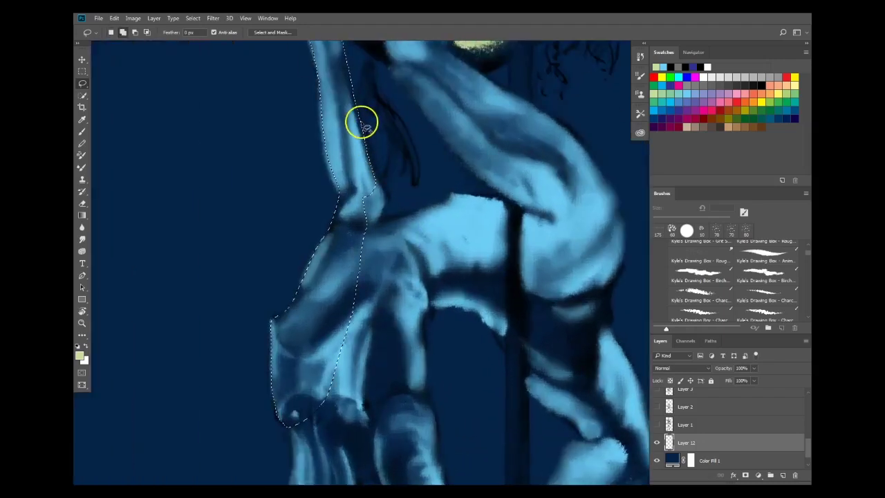
{"action": "mouse_move", "coordinate": [367, 221]}
{"action": "left_mouse_down"}
{"action": "mouse_move", "coordinate": [372, 131]}
{"action": "mouse_move", "coordinate": [391, 206]}
{"action": "left_mouse_up"}
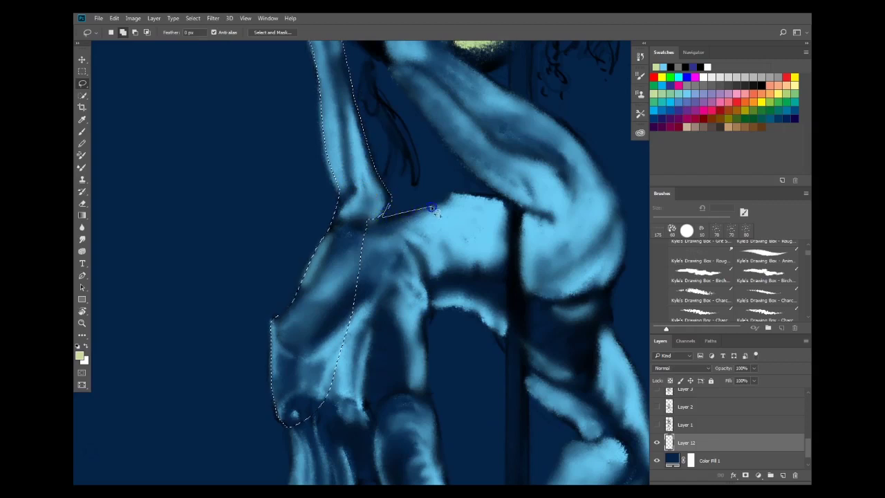
{"action": "mouse_move", "coordinate": [453, 195]}
{"action": "left_mouse_down"}
{"action": "mouse_move", "coordinate": [451, 229]}
{"action": "mouse_move", "coordinate": [363, 290]}
{"action": "left_mouse_up"}
{"action": "mouse_move", "coordinate": [450, 194]}
{"action": "left_mouse_down"}
{"action": "mouse_move", "coordinate": [578, 203]}
{"action": "mouse_move", "coordinate": [492, 273]}
{"action": "mouse_move", "coordinate": [425, 262]}
{"action": "left_mouse_up"}
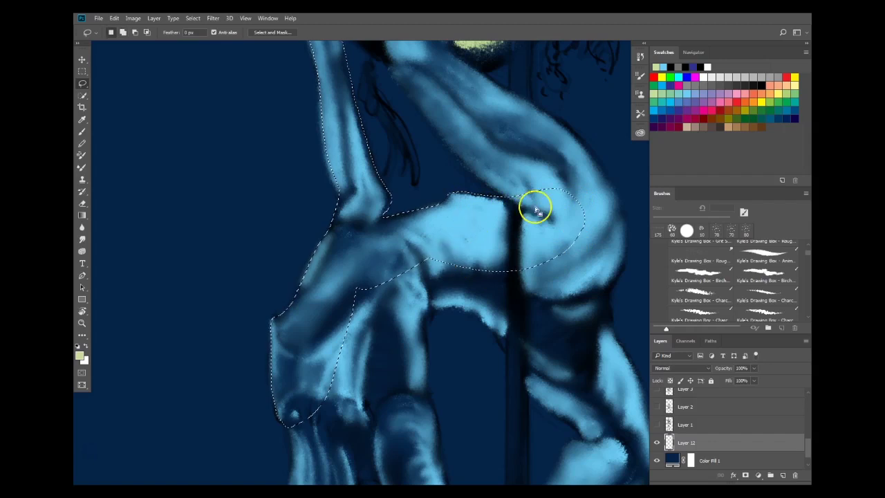
{"action": "mouse_move", "coordinate": [510, 201]}
{"action": "left_mouse_down"}
{"action": "mouse_move", "coordinate": [507, 272]}
{"action": "mouse_move", "coordinate": [507, 187]}
{"action": "mouse_move", "coordinate": [512, 272]}
{"action": "mouse_move", "coordinate": [519, 166]}
{"action": "left_mouse_up"}
Extend the selection down the outer side of the neck and around the outer ear of the animal head.
{"action": "mouse_move", "coordinate": [428, 312]}
{"action": "left_mouse_down"}
{"action": "mouse_move", "coordinate": [435, 263]}
{"action": "mouse_move", "coordinate": [486, 119]}
{"action": "left_mouse_up"}
{"action": "mouse_move", "coordinate": [339, 217]}
{"action": "left_mouse_down"}
{"action": "mouse_move", "coordinate": [356, 331]}
{"action": "mouse_move", "coordinate": [379, 283]}
{"action": "mouse_move", "coordinate": [341, 200]}
{"action": "left_mouse_up"}
{"action": "scroll", "coordinate": [435, 144], "scroll_direction": "down", "scroll_amount": 5}
{"action": "scroll", "coordinate": [392, 162], "scroll_direction": "left", "scroll_amount": 2}
{"action": "left_click_drag", "start_coordinate": [404, 135], "coordinate": [402, 155]}
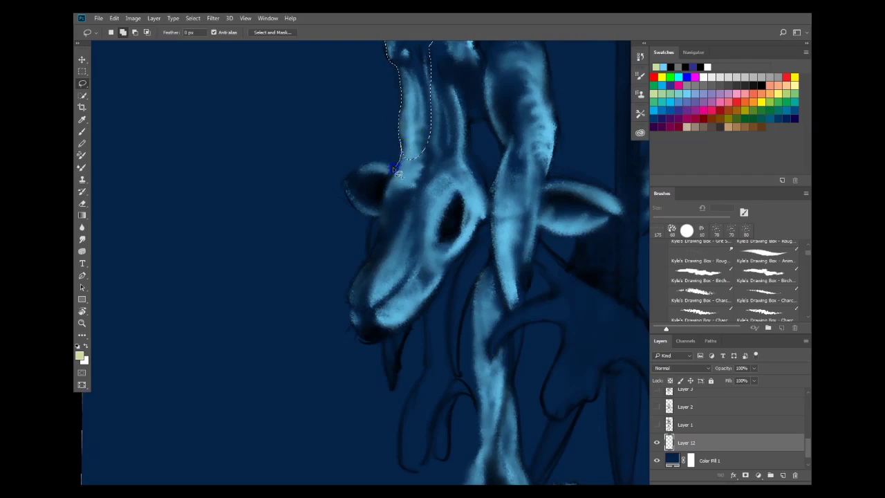
{"action": "left_click_drag", "start_coordinate": [413, 210], "coordinate": [420, 161]}
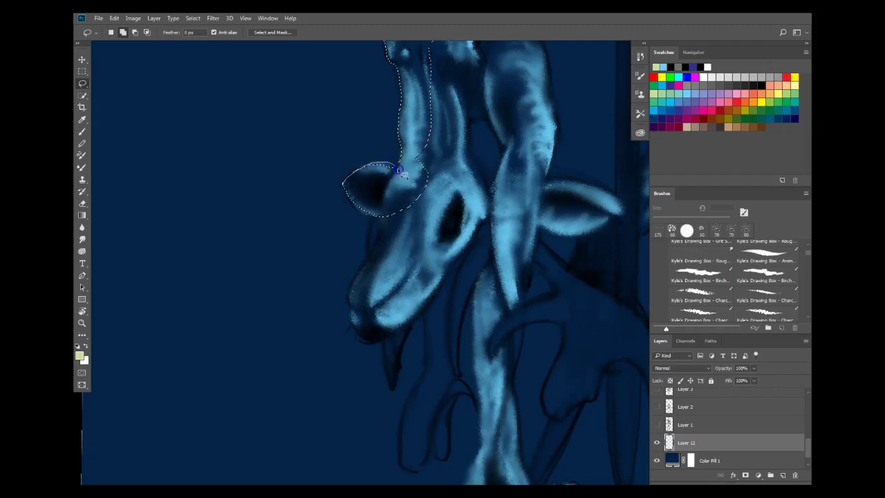
Add the animal head's muzzle, jaw, forehead and eye area to the selection.
{"action": "mouse_move", "coordinate": [379, 196]}
{"action": "left_mouse_down"}
{"action": "mouse_move", "coordinate": [330, 188]}
{"action": "mouse_move", "coordinate": [332, 215]}
{"action": "left_mouse_up"}
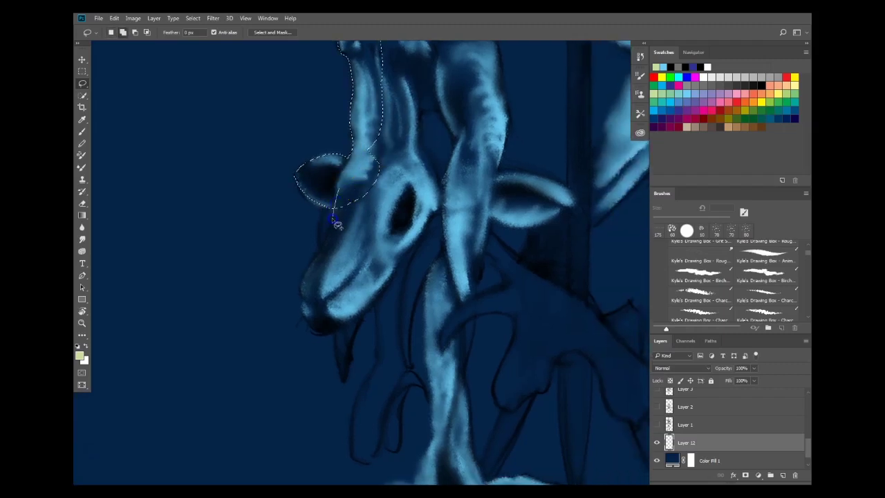
{"action": "left_click_drag", "start_coordinate": [336, 324], "coordinate": [343, 201]}
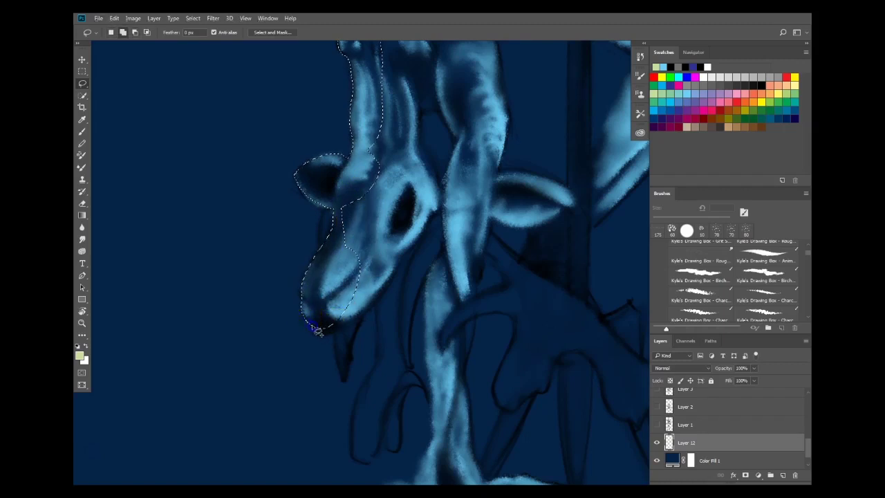
{"action": "left_click_drag", "start_coordinate": [408, 253], "coordinate": [349, 231]}
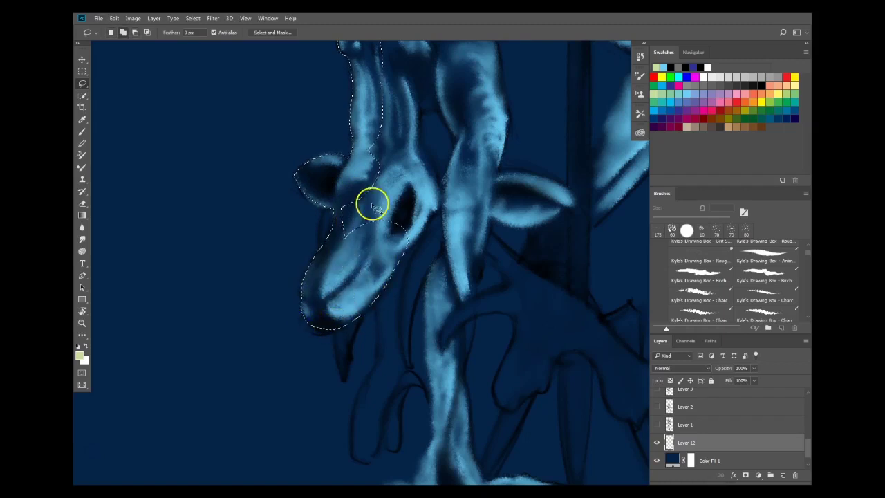
{"action": "mouse_move", "coordinate": [342, 184]}
{"action": "left_mouse_down"}
{"action": "mouse_move", "coordinate": [390, 182]}
{"action": "mouse_move", "coordinate": [349, 154]}
{"action": "left_mouse_up"}
{"action": "left_click_drag", "start_coordinate": [391, 270], "coordinate": [431, 233]}
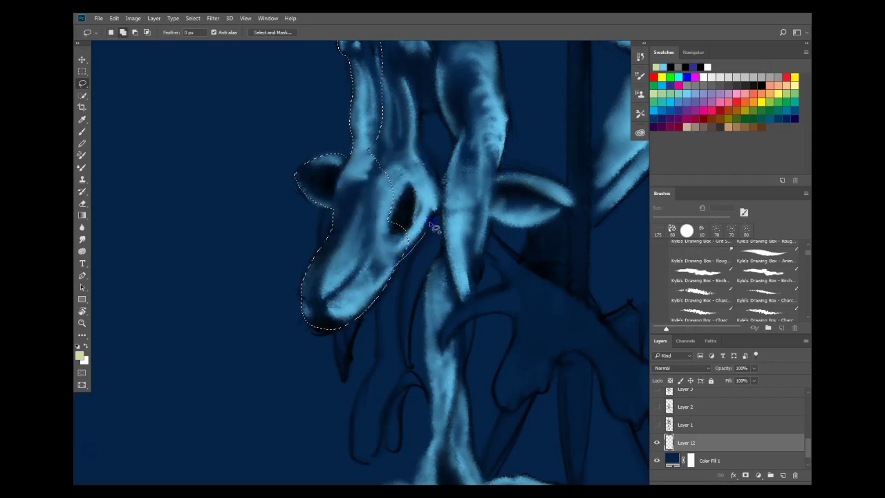
{"action": "left_click_drag", "start_coordinate": [399, 173], "coordinate": [386, 243]}
Add the inner side of the neck, the chest and the shoulder of the supporting arm to the selection.
{"action": "mouse_move", "coordinate": [404, 101]}
{"action": "left_mouse_down"}
{"action": "mouse_move", "coordinate": [393, 218]}
{"action": "mouse_move", "coordinate": [409, 259]}
{"action": "left_mouse_up"}
{"action": "left_click_drag", "start_coordinate": [393, 334], "coordinate": [363, 215]}
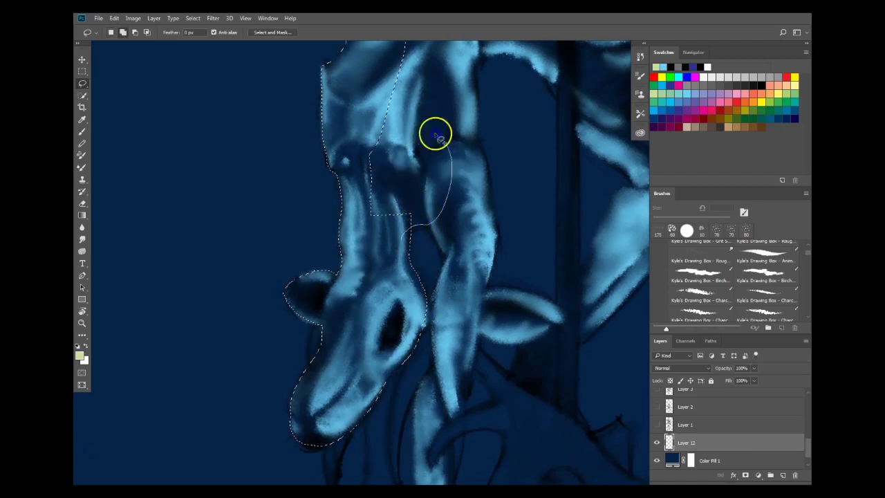
{"action": "left_click_drag", "start_coordinate": [382, 231], "coordinate": [399, 242]}
{"action": "left_click_drag", "start_coordinate": [459, 175], "coordinate": [392, 338]}
{"action": "left_click_drag", "start_coordinate": [423, 212], "coordinate": [411, 239]}
{"action": "mouse_move", "coordinate": [411, 303]}
{"action": "left_mouse_down"}
{"action": "mouse_move", "coordinate": [382, 160]}
{"action": "mouse_move", "coordinate": [430, 166]}
{"action": "left_mouse_up"}
{"action": "mouse_move", "coordinate": [448, 182]}
{"action": "left_mouse_down"}
{"action": "mouse_move", "coordinate": [422, 164]}
{"action": "mouse_move", "coordinate": [412, 77]}
{"action": "left_mouse_up"}
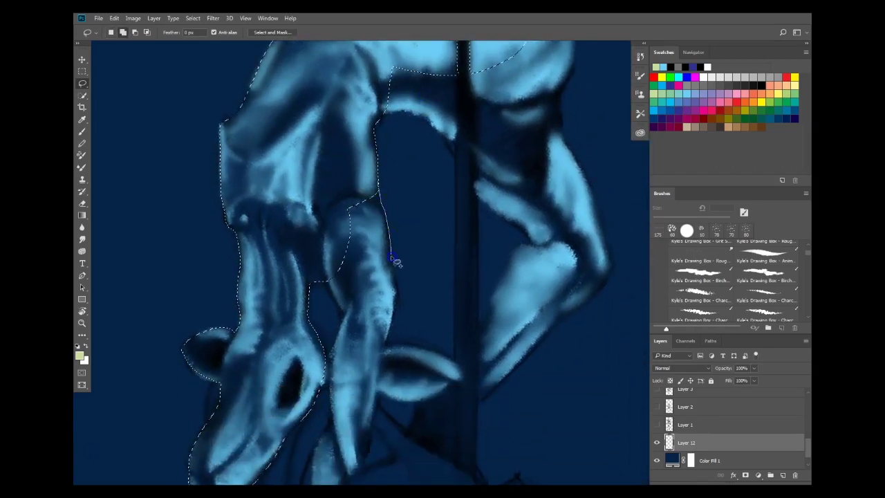
Add the supporting upper arm, the section below it and the ear beside the pole, keeping the gap by the neck unselected.
{"action": "left_click_drag", "start_coordinate": [390, 297], "coordinate": [329, 256]}
{"action": "left_click_drag", "start_coordinate": [378, 228], "coordinate": [407, 134]}
{"action": "mouse_move", "coordinate": [352, 177]}
{"action": "left_mouse_down"}
{"action": "mouse_move", "coordinate": [367, 214]}
{"action": "mouse_move", "coordinate": [362, 142]}
{"action": "mouse_move", "coordinate": [374, 213]}
{"action": "mouse_move", "coordinate": [365, 256]}
{"action": "left_mouse_up"}
{"action": "mouse_move", "coordinate": [361, 305]}
{"action": "left_mouse_down"}
{"action": "mouse_move", "coordinate": [387, 277]}
{"action": "mouse_move", "coordinate": [427, 196]}
{"action": "left_mouse_up"}
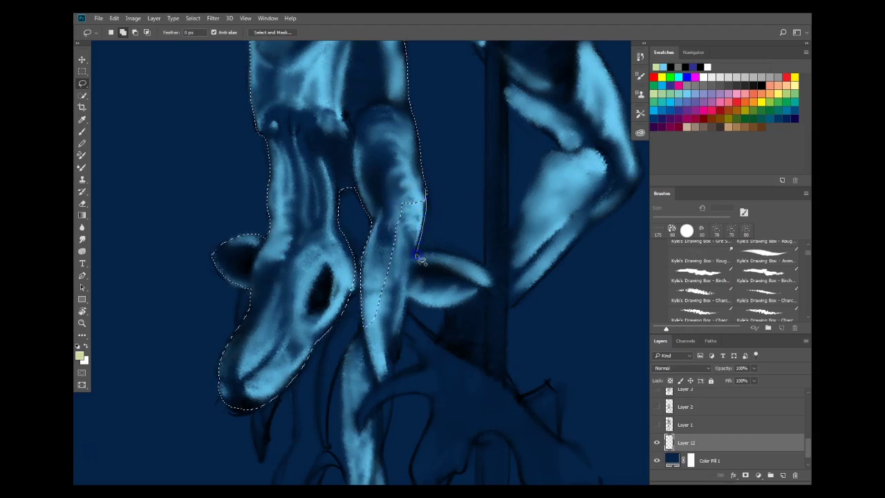
{"action": "left_click_drag", "start_coordinate": [381, 283], "coordinate": [401, 190]}
{"action": "mouse_move", "coordinate": [484, 266]}
{"action": "left_mouse_down"}
{"action": "mouse_move", "coordinate": [398, 278]}
{"action": "mouse_move", "coordinate": [421, 309]}
{"action": "left_mouse_up"}
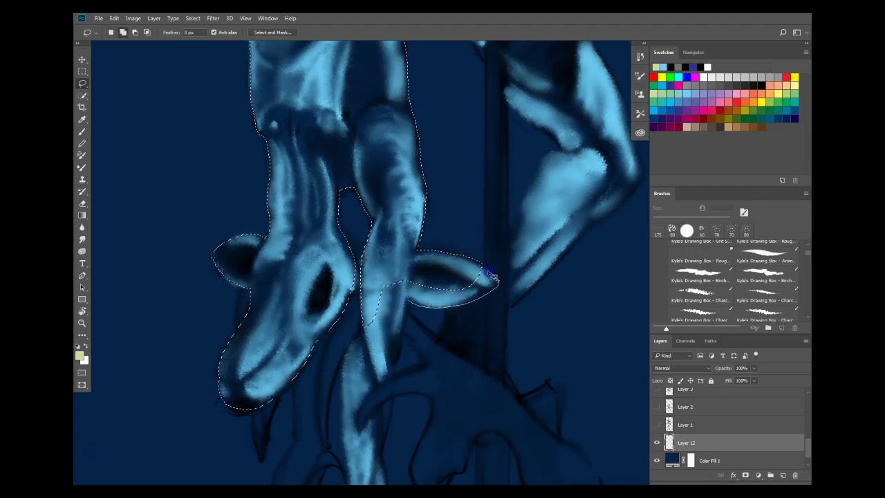
{"action": "left_click_drag", "start_coordinate": [470, 264], "coordinate": [475, 257]}
Add the pointed limb section below the pole-side ear and the upper end of the forearm behind it to the selection.
{"action": "scroll", "coordinate": [474, 207], "scroll_direction": "down", "scroll_amount": 3}
{"action": "mouse_move", "coordinate": [414, 216]}
{"action": "left_mouse_down"}
{"action": "mouse_move", "coordinate": [419, 251]}
{"action": "mouse_move", "coordinate": [417, 221]}
{"action": "left_mouse_up"}
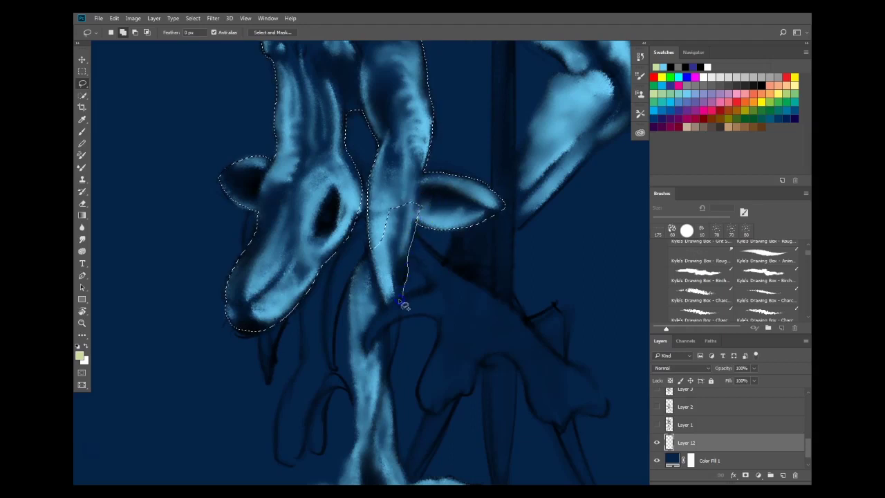
{"action": "left_click_drag", "start_coordinate": [368, 236], "coordinate": [394, 194]}
{"action": "left_click_drag", "start_coordinate": [390, 272], "coordinate": [429, 181]}
{"action": "mouse_move", "coordinate": [457, 110]}
{"action": "left_mouse_down"}
{"action": "mouse_move", "coordinate": [450, 106]}
{"action": "mouse_move", "coordinate": [457, 120]}
{"action": "left_mouse_up"}
{"action": "left_click_drag", "start_coordinate": [409, 148], "coordinate": [398, 171]}
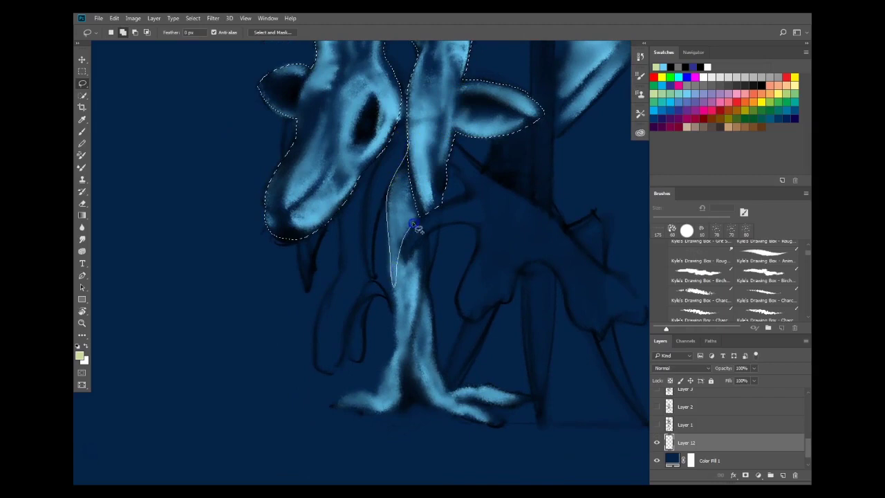
{"action": "left_click_drag", "start_coordinate": [429, 153], "coordinate": [428, 157]}
Extend the selection down the supporting forearm, following its edges and leaving out the curled shape that crosses it.
{"action": "scroll", "coordinate": [414, 181], "scroll_direction": "down", "scroll_amount": 5}
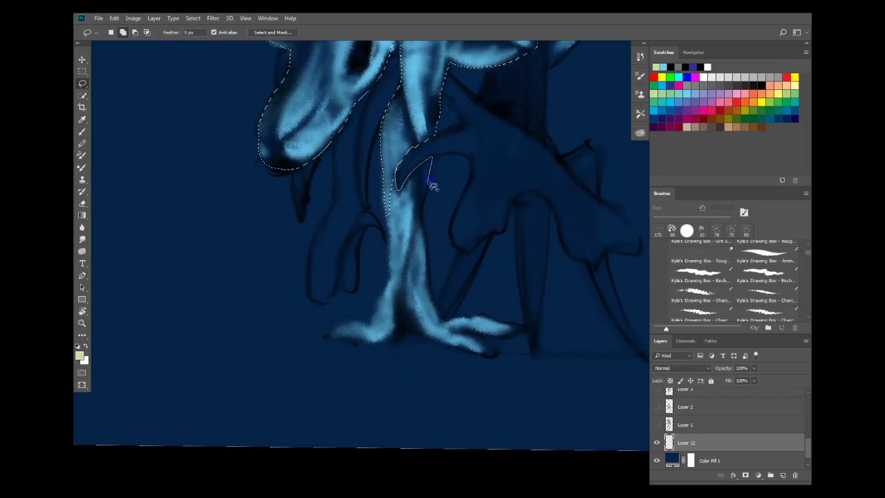
{"action": "mouse_move", "coordinate": [423, 222]}
{"action": "left_mouse_down"}
{"action": "mouse_move", "coordinate": [401, 234]}
{"action": "mouse_move", "coordinate": [389, 216]}
{"action": "mouse_move", "coordinate": [396, 170]}
{"action": "left_mouse_up"}
{"action": "mouse_move", "coordinate": [393, 204]}
{"action": "left_mouse_down"}
{"action": "mouse_move", "coordinate": [385, 179]}
{"action": "mouse_move", "coordinate": [387, 211]}
{"action": "left_mouse_up"}
{"action": "left_click_drag", "start_coordinate": [389, 273], "coordinate": [405, 242]}
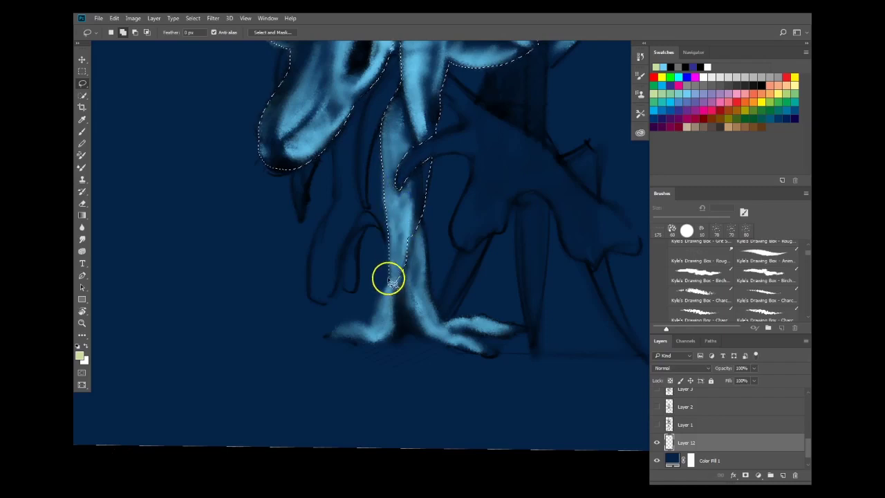
Add the wrist and the splayed fingers of the supporting hand on the ground to the selection.
{"action": "mouse_move", "coordinate": [372, 318]}
{"action": "left_mouse_down"}
{"action": "mouse_move", "coordinate": [391, 279]}
{"action": "mouse_move", "coordinate": [351, 336]}
{"action": "mouse_move", "coordinate": [330, 336]}
{"action": "mouse_move", "coordinate": [359, 347]}
{"action": "left_mouse_up"}
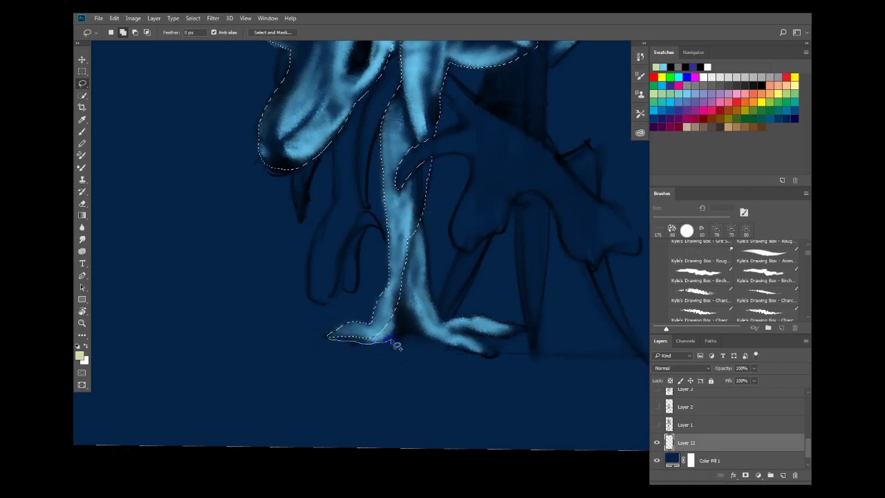
{"action": "mouse_move", "coordinate": [408, 250]}
{"action": "left_mouse_down"}
{"action": "mouse_move", "coordinate": [425, 233]}
{"action": "mouse_move", "coordinate": [403, 212]}
{"action": "mouse_move", "coordinate": [435, 221]}
{"action": "mouse_move", "coordinate": [386, 295]}
{"action": "mouse_move", "coordinate": [330, 339]}
{"action": "left_mouse_up"}
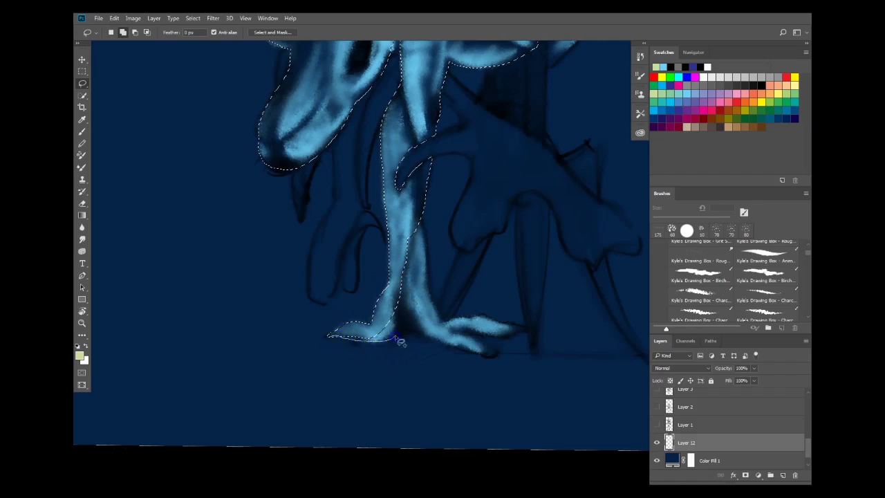
{"action": "mouse_move", "coordinate": [410, 298]}
{"action": "left_mouse_down"}
{"action": "mouse_move", "coordinate": [438, 197]}
{"action": "mouse_move", "coordinate": [423, 208]}
{"action": "mouse_move", "coordinate": [423, 220]}
{"action": "left_mouse_up"}
{"action": "left_click_drag", "start_coordinate": [402, 316], "coordinate": [398, 260]}
{"action": "left_click_drag", "start_coordinate": [446, 228], "coordinate": [411, 109]}
{"action": "left_click_drag", "start_coordinate": [356, 218], "coordinate": [365, 220]}
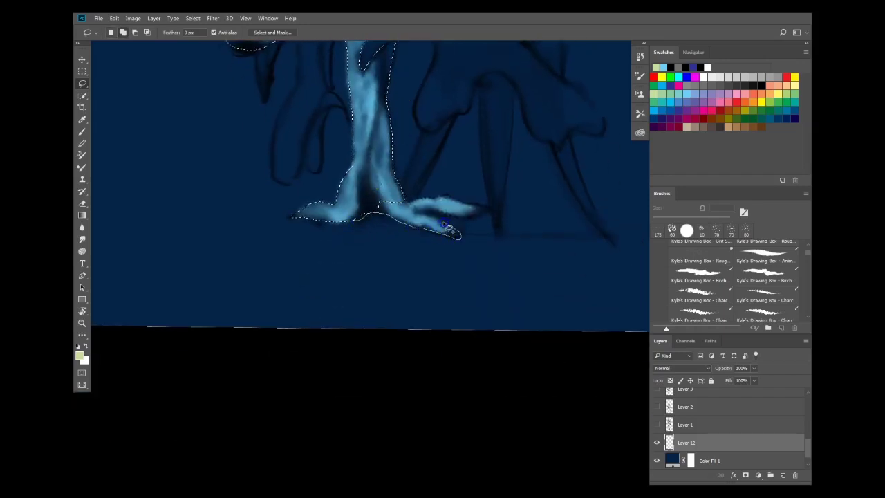
{"action": "mouse_move", "coordinate": [381, 194]}
{"action": "left_mouse_down"}
{"action": "mouse_move", "coordinate": [451, 191]}
{"action": "mouse_move", "coordinate": [437, 217]}
{"action": "left_mouse_up"}
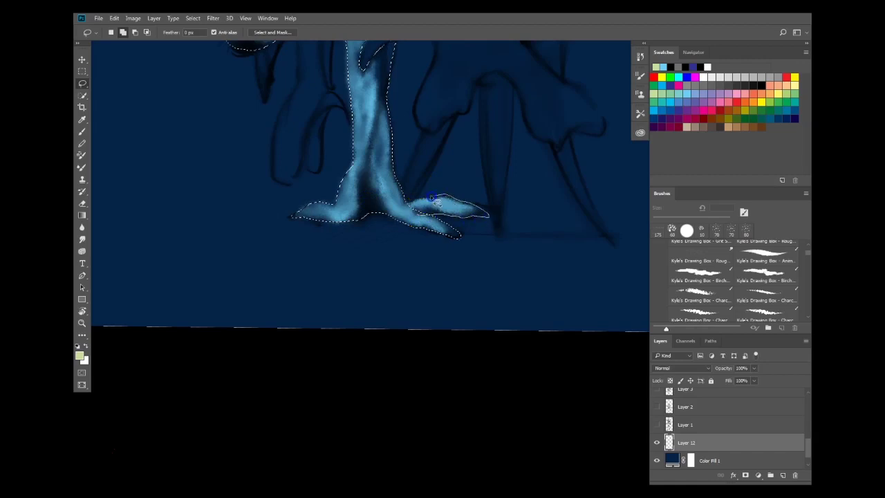
{"action": "left_click_drag", "start_coordinate": [403, 200], "coordinate": [402, 219]}
Add the dark patch between the ear and the pole and the lower edge of the bent leg's calf.
{"action": "left_click_drag", "start_coordinate": [458, 205], "coordinate": [419, 341]}
{"action": "left_click_drag", "start_coordinate": [460, 273], "coordinate": [419, 267]}
{"action": "mouse_move", "coordinate": [486, 188]}
{"action": "left_mouse_down"}
{"action": "mouse_move", "coordinate": [512, 168]}
{"action": "mouse_move", "coordinate": [516, 151]}
{"action": "left_mouse_up"}
{"action": "mouse_move", "coordinate": [393, 223]}
{"action": "left_mouse_down"}
{"action": "mouse_move", "coordinate": [390, 253]}
{"action": "mouse_move", "coordinate": [418, 264]}
{"action": "mouse_move", "coordinate": [414, 205]}
{"action": "mouse_move", "coordinate": [448, 216]}
{"action": "left_mouse_up"}
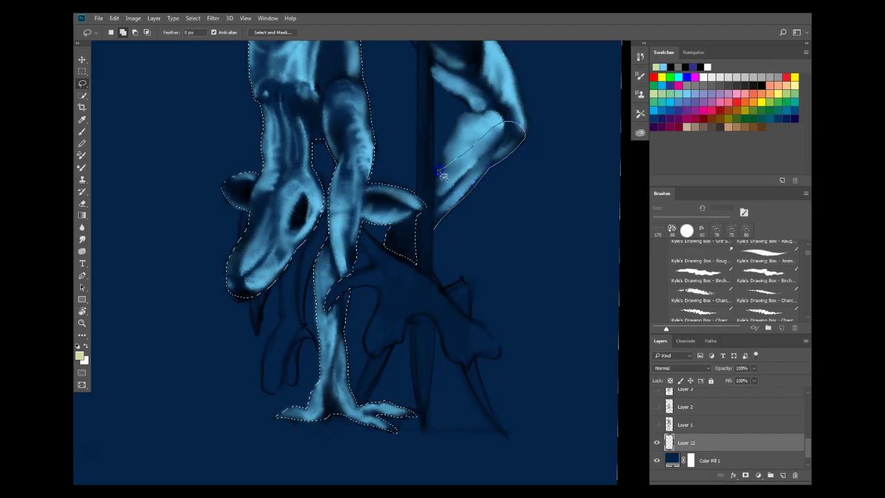
{"action": "left_click_drag", "start_coordinate": [435, 215], "coordinate": [435, 228]}
Add the rest of the bent leg's calf, its inner thigh beside the pole and the underside of the waist.
{"action": "left_click_drag", "start_coordinate": [457, 120], "coordinate": [399, 265]}
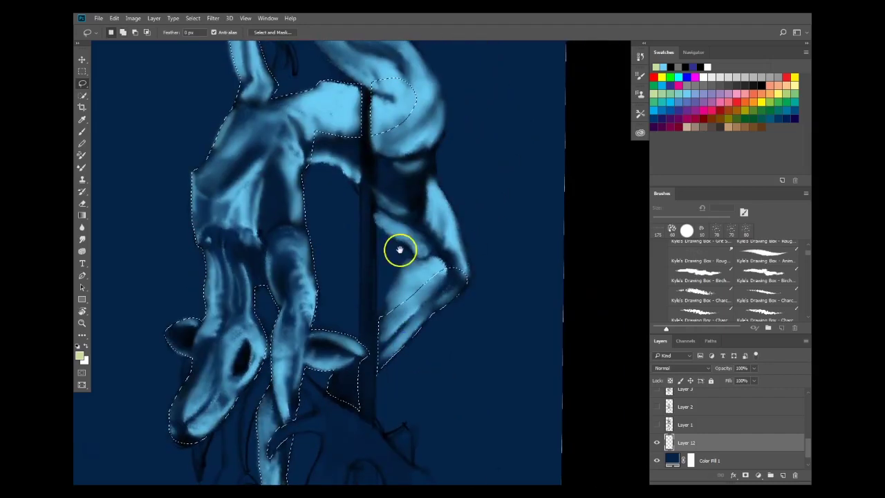
{"action": "left_click_drag", "start_coordinate": [379, 328], "coordinate": [378, 313]}
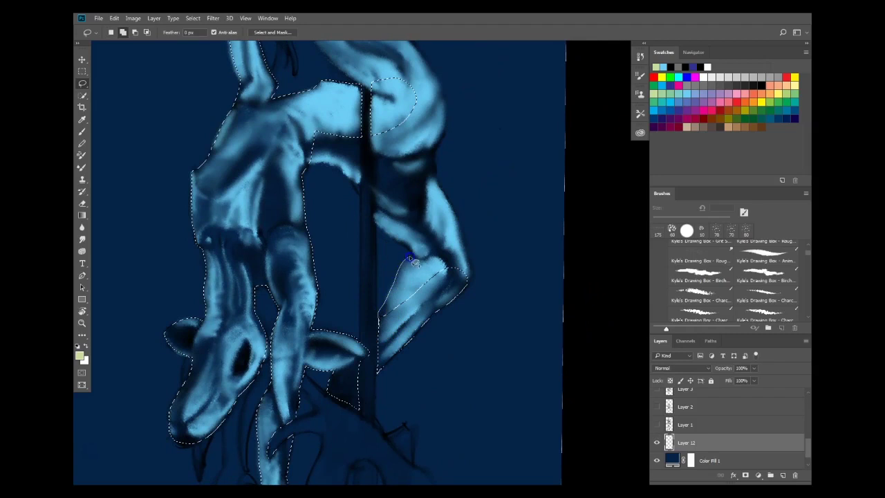
{"action": "mouse_move", "coordinate": [428, 258]}
{"action": "left_mouse_down"}
{"action": "mouse_move", "coordinate": [396, 242]}
{"action": "mouse_move", "coordinate": [423, 263]}
{"action": "mouse_move", "coordinate": [452, 241]}
{"action": "mouse_move", "coordinate": [373, 178]}
{"action": "left_mouse_up"}
{"action": "left_click_drag", "start_coordinate": [409, 132], "coordinate": [378, 137]}
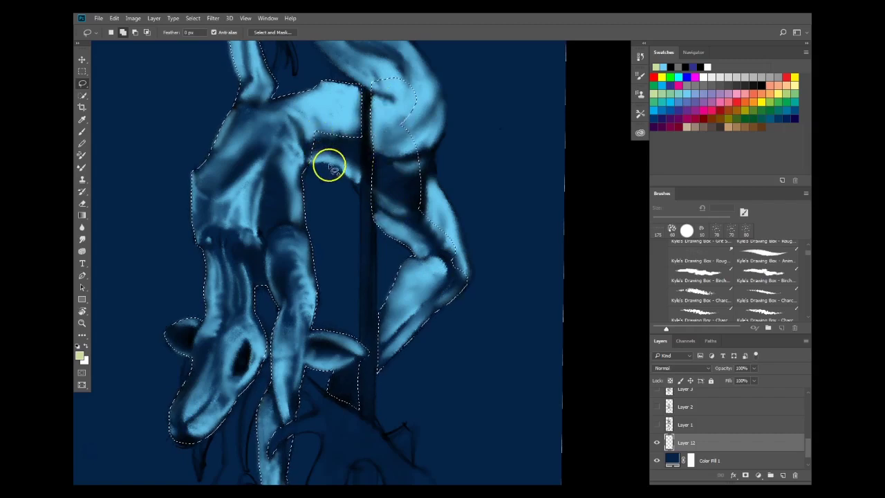
{"action": "mouse_move", "coordinate": [305, 170]}
{"action": "left_mouse_down"}
{"action": "mouse_move", "coordinate": [345, 177]}
{"action": "mouse_move", "coordinate": [349, 139]}
{"action": "mouse_move", "coordinate": [303, 127]}
{"action": "mouse_move", "coordinate": [347, 178]}
{"action": "left_mouse_up"}
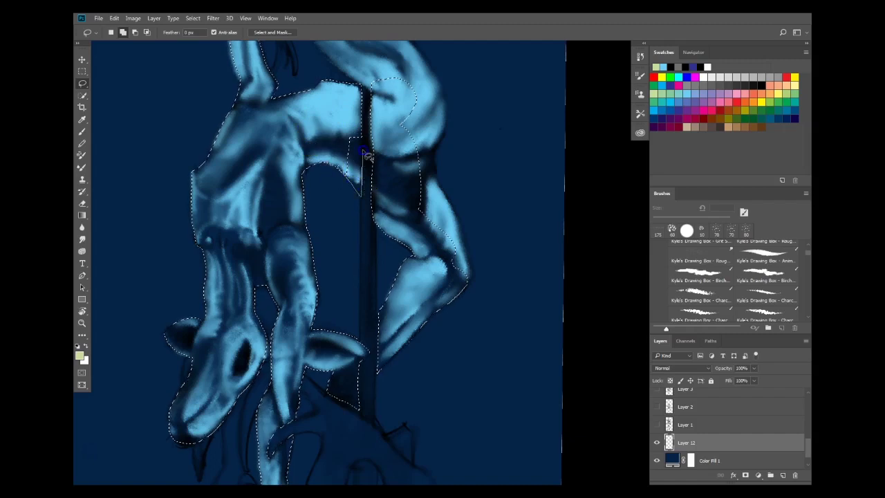
{"action": "left_click_drag", "start_coordinate": [343, 131], "coordinate": [344, 163]}
Add the outer side of the bent leg's thigh and the rounded hip to the selection.
{"action": "left_click_drag", "start_coordinate": [431, 157], "coordinate": [434, 159]}
{"action": "mouse_move", "coordinate": [438, 190]}
{"action": "left_mouse_down"}
{"action": "mouse_move", "coordinate": [435, 144]}
{"action": "mouse_move", "coordinate": [438, 171]}
{"action": "mouse_move", "coordinate": [399, 171]}
{"action": "mouse_move", "coordinate": [456, 210]}
{"action": "mouse_move", "coordinate": [451, 203]}
{"action": "mouse_move", "coordinate": [473, 261]}
{"action": "mouse_move", "coordinate": [447, 241]}
{"action": "left_mouse_up"}
{"action": "left_click_drag", "start_coordinate": [498, 130], "coordinate": [477, 289]}
{"action": "mouse_move", "coordinate": [423, 319]}
{"action": "left_mouse_down"}
{"action": "mouse_move", "coordinate": [421, 257]}
{"action": "mouse_move", "coordinate": [381, 255]}
{"action": "mouse_move", "coordinate": [398, 297]}
{"action": "left_mouse_up"}
{"action": "mouse_move", "coordinate": [371, 183]}
{"action": "left_mouse_down"}
{"action": "mouse_move", "coordinate": [412, 223]}
{"action": "mouse_move", "coordinate": [395, 252]}
{"action": "mouse_move", "coordinate": [412, 224]}
{"action": "left_mouse_up"}
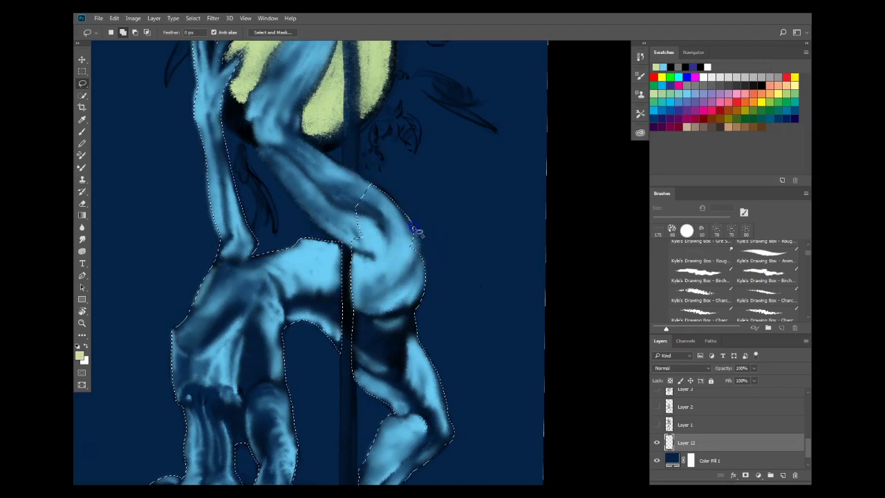
Extend the selection along both edges of the raised leg's thigh up to the knee.
{"action": "left_click_drag", "start_coordinate": [422, 294], "coordinate": [551, 327]}
{"action": "mouse_move", "coordinate": [387, 189]}
{"action": "left_mouse_down"}
{"action": "mouse_move", "coordinate": [407, 217]}
{"action": "mouse_move", "coordinate": [425, 207]}
{"action": "mouse_move", "coordinate": [413, 226]}
{"action": "left_mouse_up"}
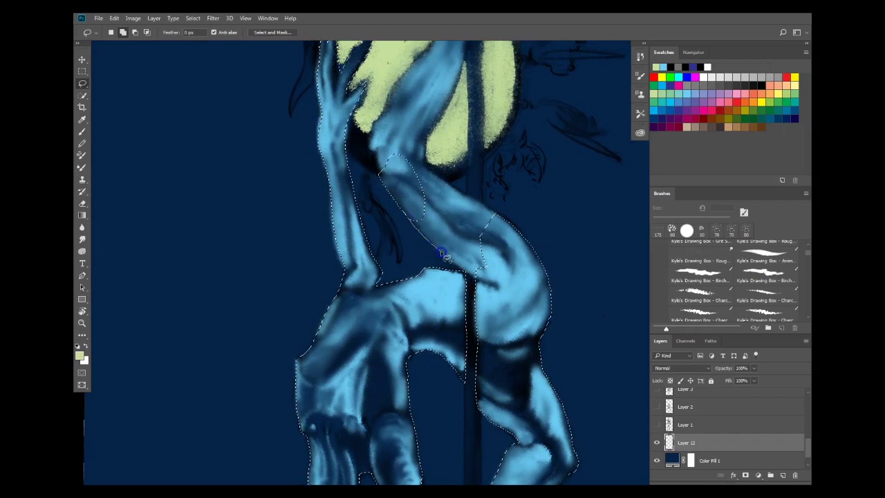
{"action": "mouse_move", "coordinate": [468, 259]}
{"action": "left_mouse_down"}
{"action": "mouse_move", "coordinate": [402, 173]}
{"action": "mouse_move", "coordinate": [469, 269]}
{"action": "mouse_move", "coordinate": [451, 263]}
{"action": "mouse_move", "coordinate": [501, 166]}
{"action": "mouse_move", "coordinate": [430, 167]}
{"action": "mouse_move", "coordinate": [422, 154]}
{"action": "mouse_move", "coordinate": [427, 165]}
{"action": "left_mouse_up"}
{"action": "mouse_move", "coordinate": [462, 195]}
{"action": "left_mouse_down"}
{"action": "mouse_move", "coordinate": [405, 124]}
{"action": "mouse_move", "coordinate": [462, 194]}
{"action": "mouse_move", "coordinate": [427, 223]}
{"action": "mouse_move", "coordinate": [463, 215]}
{"action": "mouse_move", "coordinate": [466, 223]}
{"action": "mouse_move", "coordinate": [405, 188]}
{"action": "mouse_move", "coordinate": [399, 215]}
{"action": "left_mouse_up"}
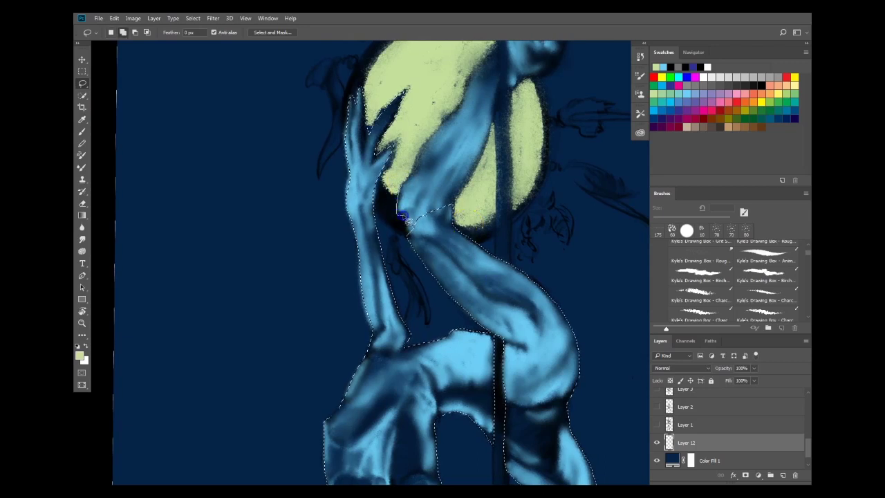
Add the raised leg's knee and its calf in front of the yellow-green disc to the selection.
{"action": "mouse_move", "coordinate": [448, 169]}
{"action": "left_mouse_down"}
{"action": "mouse_move", "coordinate": [406, 190]}
{"action": "mouse_move", "coordinate": [409, 176]}
{"action": "left_mouse_up"}
{"action": "mouse_move", "coordinate": [462, 101]}
{"action": "left_mouse_down"}
{"action": "mouse_move", "coordinate": [462, 157]}
{"action": "mouse_move", "coordinate": [436, 202]}
{"action": "mouse_move", "coordinate": [455, 205]}
{"action": "mouse_move", "coordinate": [471, 180]}
{"action": "left_mouse_up"}
{"action": "left_click_drag", "start_coordinate": [489, 132], "coordinate": [472, 105]}
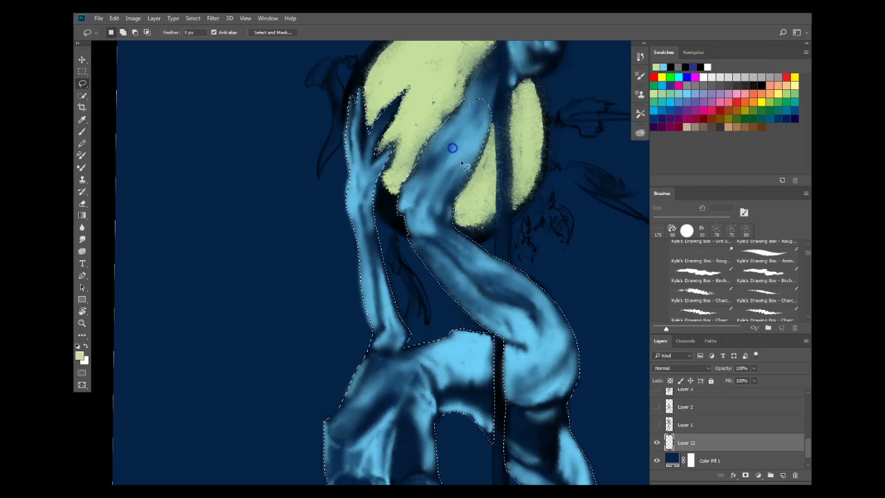
{"action": "left_click_drag", "start_coordinate": [470, 163], "coordinate": [417, 267]}
{"action": "left_click_drag", "start_coordinate": [404, 211], "coordinate": [411, 197]}
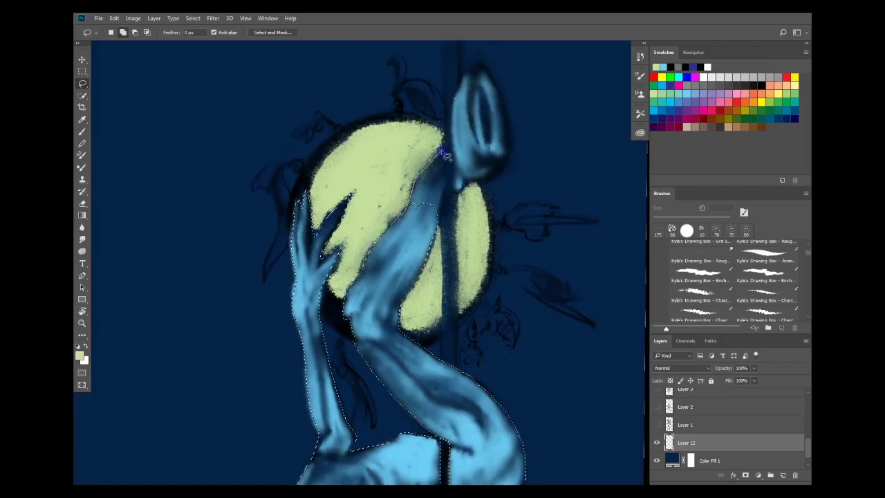
Add the raised leg's ankle and the foot above the disc to complete the figure selection.
{"action": "mouse_move", "coordinate": [403, 245]}
{"action": "left_mouse_down"}
{"action": "mouse_move", "coordinate": [460, 134]}
{"action": "mouse_move", "coordinate": [463, 75]}
{"action": "mouse_move", "coordinate": [451, 122]}
{"action": "left_mouse_up"}
{"action": "mouse_move", "coordinate": [461, 192]}
{"action": "left_mouse_down"}
{"action": "mouse_move", "coordinate": [472, 71]}
{"action": "mouse_move", "coordinate": [463, 83]}
{"action": "mouse_move", "coordinate": [478, 79]}
{"action": "mouse_move", "coordinate": [505, 98]}
{"action": "left_mouse_up"}
{"action": "left_click_drag", "start_coordinate": [491, 182], "coordinate": [479, 188]}
Close the figure selection around the raised foot and apply it to Layer 12 as a layer mask.
{"action": "mouse_move", "coordinate": [458, 363]}
{"action": "left_mouse_down"}
{"action": "mouse_move", "coordinate": [441, 324]}
{"action": "mouse_move", "coordinate": [394, 284]}
{"action": "left_mouse_up"}
{"action": "left_click", "coordinate": [477, 286], "text": "alt"}
{"action": "key", "text": "ctrl+d"}
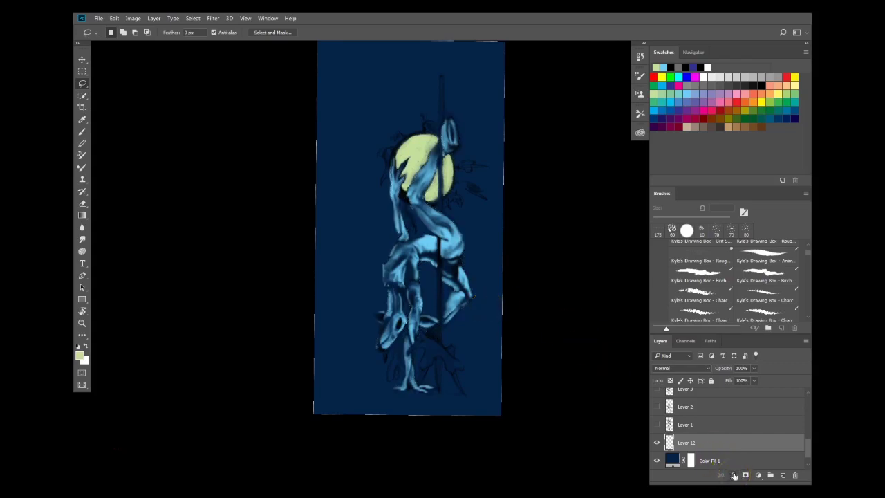
{"action": "left_click", "coordinate": [745, 475]}
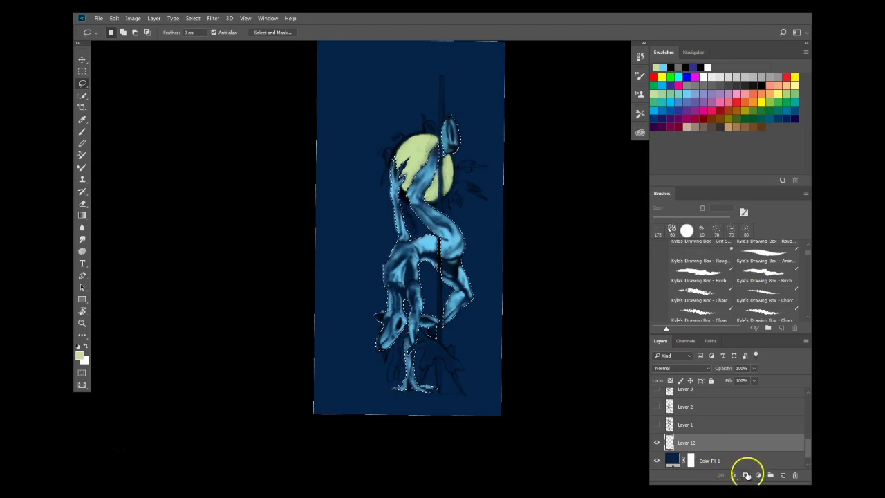
{"action": "left_click", "coordinate": [668, 443]}
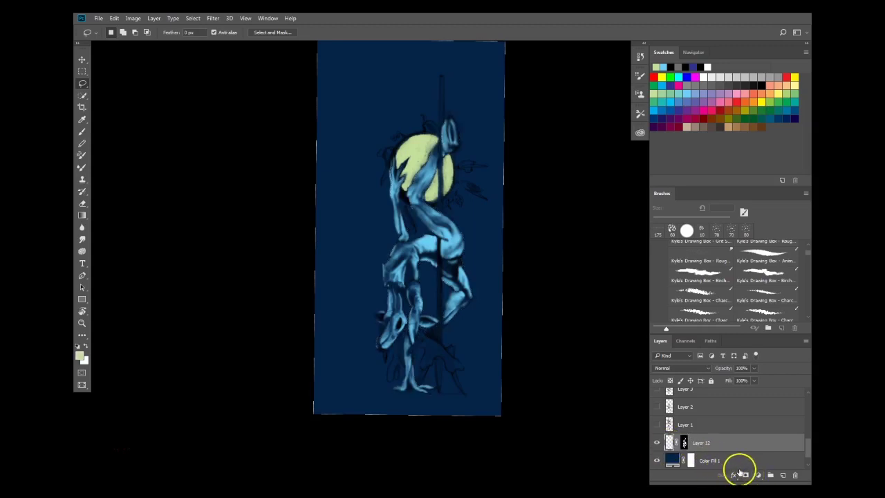
{"action": "left_click", "coordinate": [758, 475]}
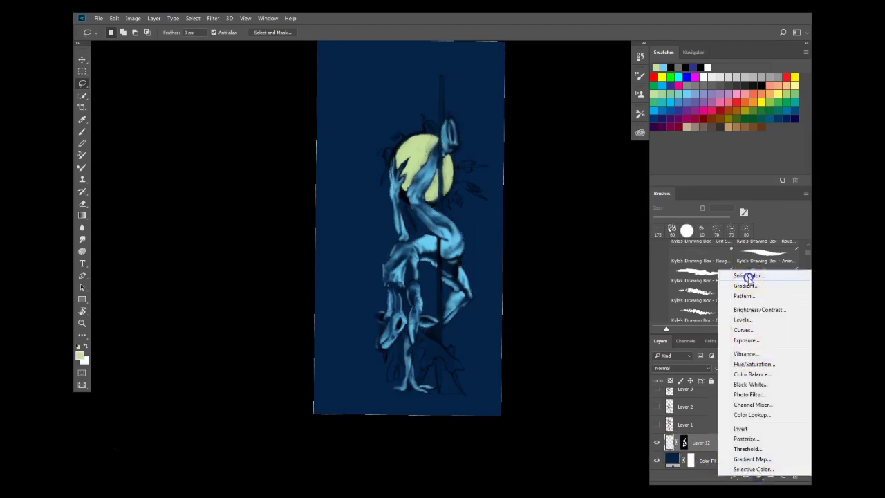
{"action": "left_click", "coordinate": [747, 268]}
{"action": "left_click", "coordinate": [611, 142]}
{"action": "left_click", "coordinate": [734, 121]}
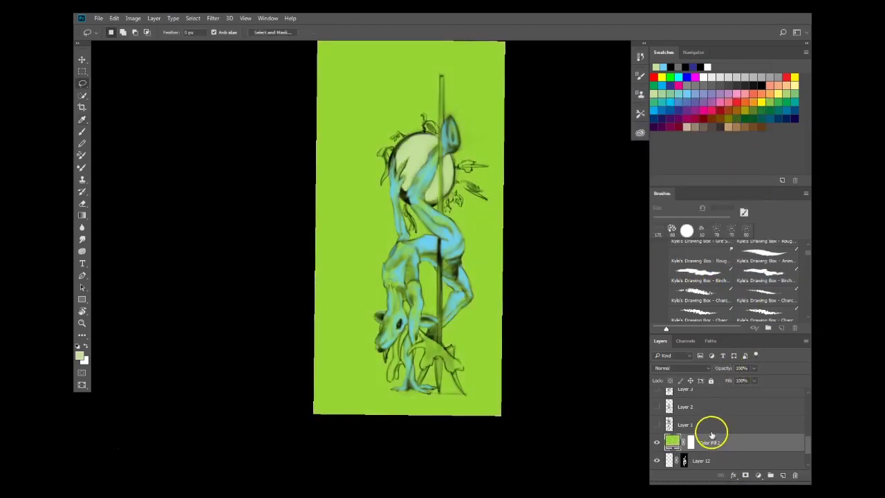
{"action": "key", "text": "ctrl+alt+z"}
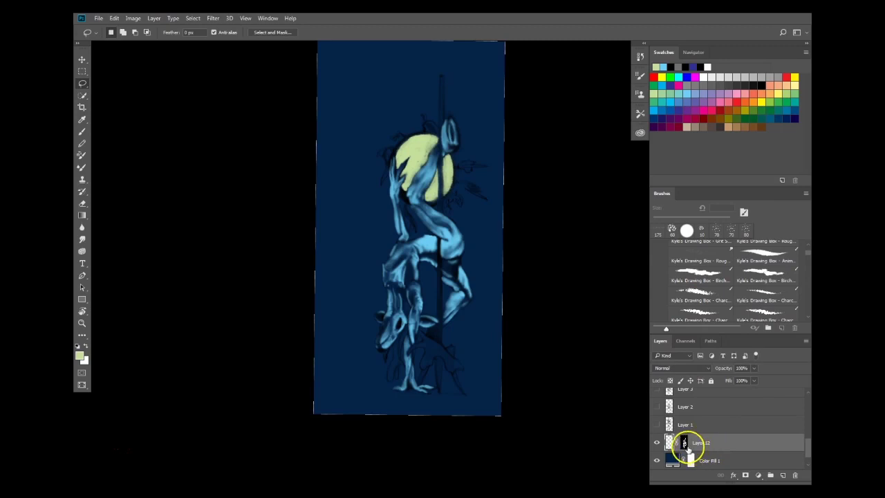
Fill the masked figure layer's pixels with a light grey-beige colour in Normal mode at 100% opacity.
{"action": "left_click_drag", "start_coordinate": [684, 443], "coordinate": [685, 446]}
{"action": "key", "text": "shift+F5"}
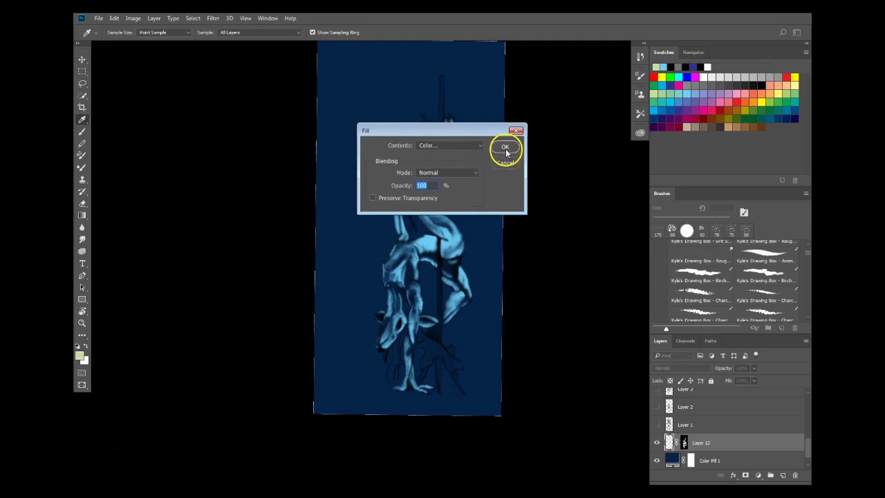
{"action": "left_click", "coordinate": [505, 148]}
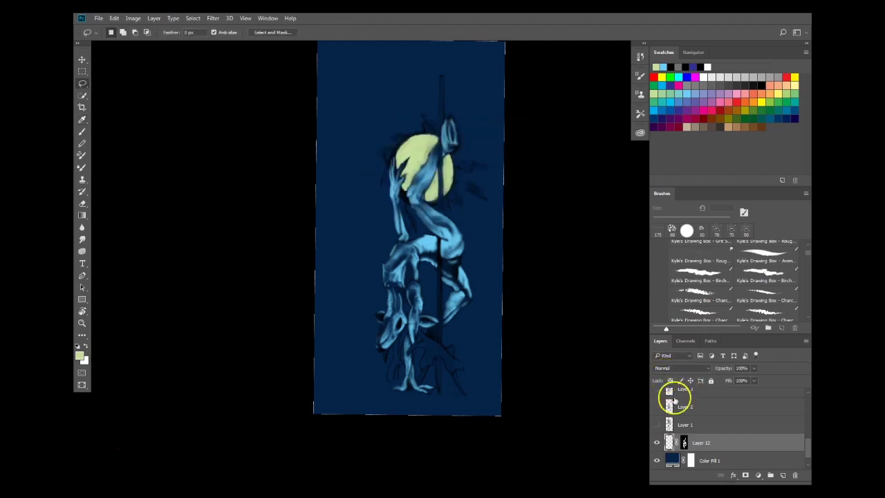
{"action": "key", "text": "shift+F5"}
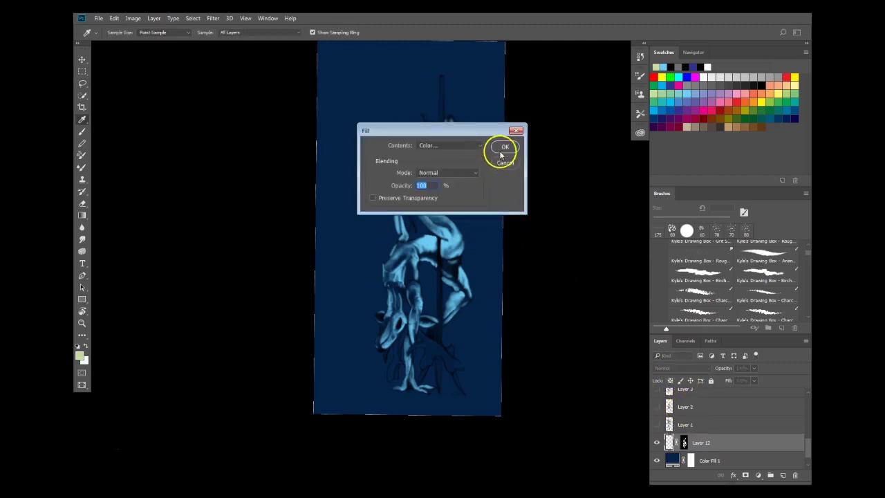
{"action": "left_click", "coordinate": [505, 148]}
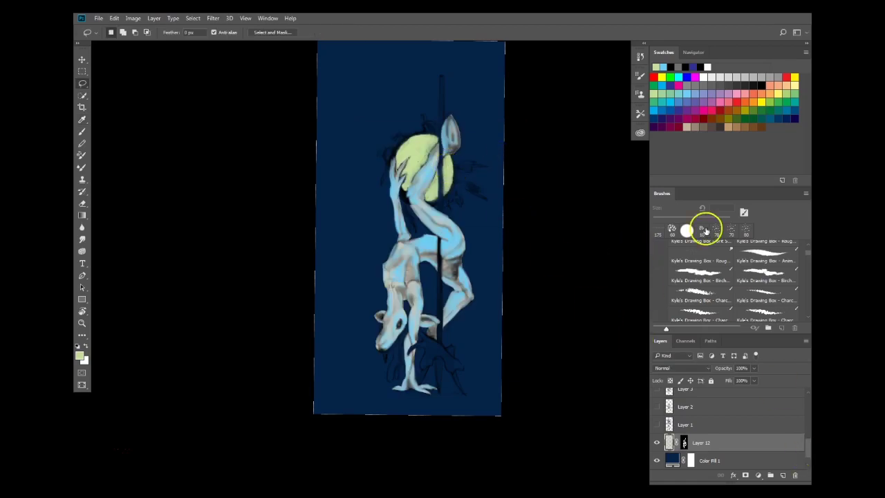
Add a colorized Hue/Saturation adjustment with hue 252, saturation 99 and lightness -16, clipped to the figure layer.
{"action": "left_click", "coordinate": [757, 475]}
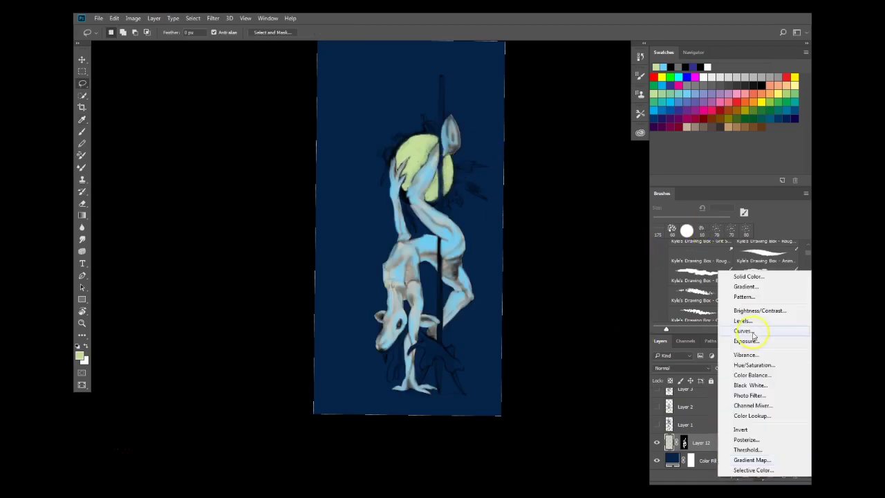
{"action": "left_click", "coordinate": [755, 364]}
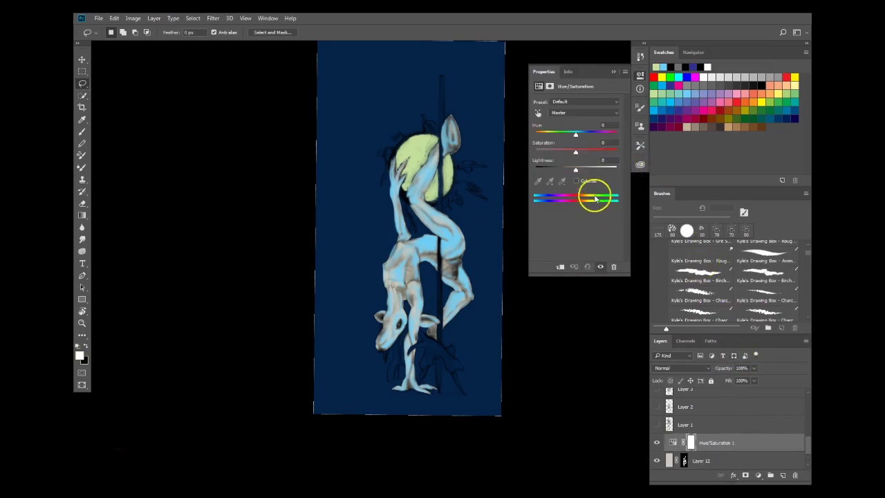
{"action": "left_click", "coordinate": [576, 181]}
{"action": "left_click_drag", "start_coordinate": [589, 131], "coordinate": [569, 184]}
{"action": "left_click", "coordinate": [561, 266]}
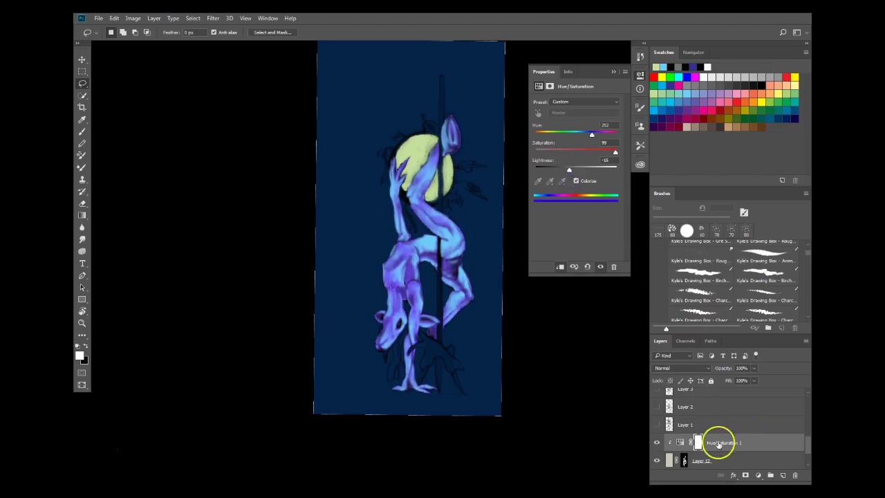
Try magenta, green and purple for the background Color Fill 1, and set it to dark brown with R 46, G 24, B 2.
{"action": "scroll", "coordinate": [716, 443], "scroll_direction": "down", "scroll_amount": 2}
{"action": "left_click", "coordinate": [674, 444]}
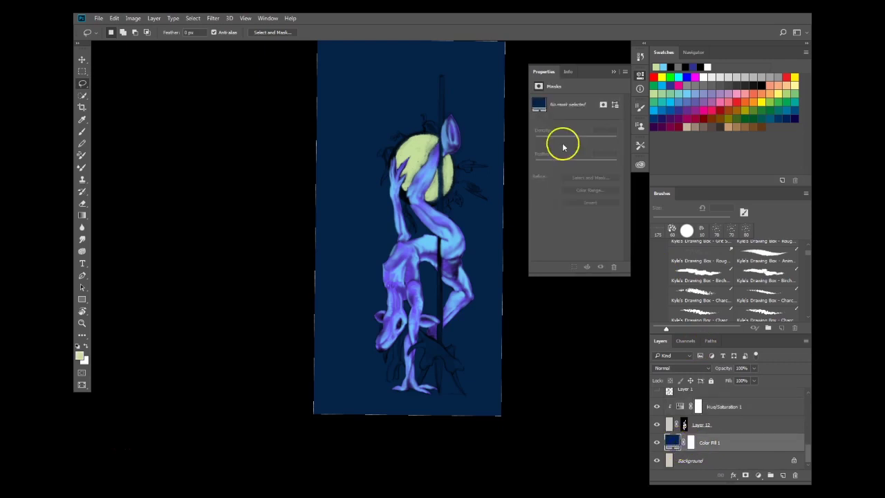
{"action": "double_click", "coordinate": [673, 443]}
{"action": "left_click_drag", "start_coordinate": [635, 212], "coordinate": [620, 171]}
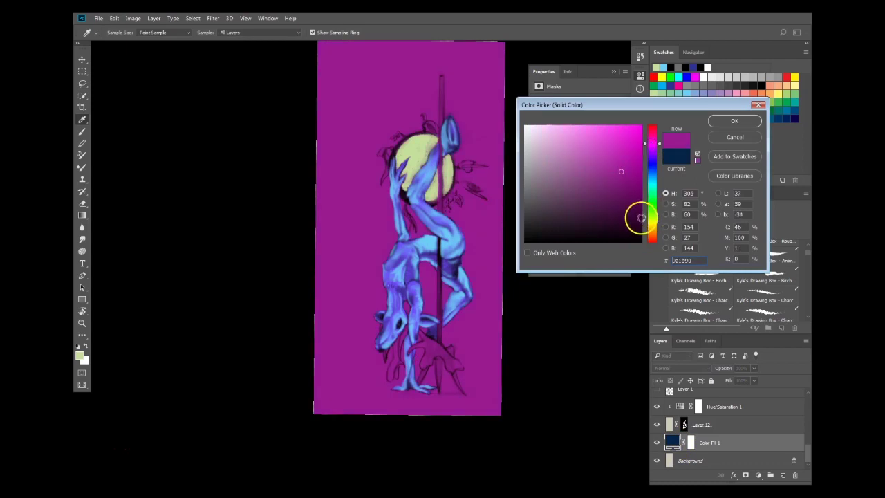
{"action": "left_click", "coordinate": [640, 218]}
{"action": "left_click", "coordinate": [652, 200]}
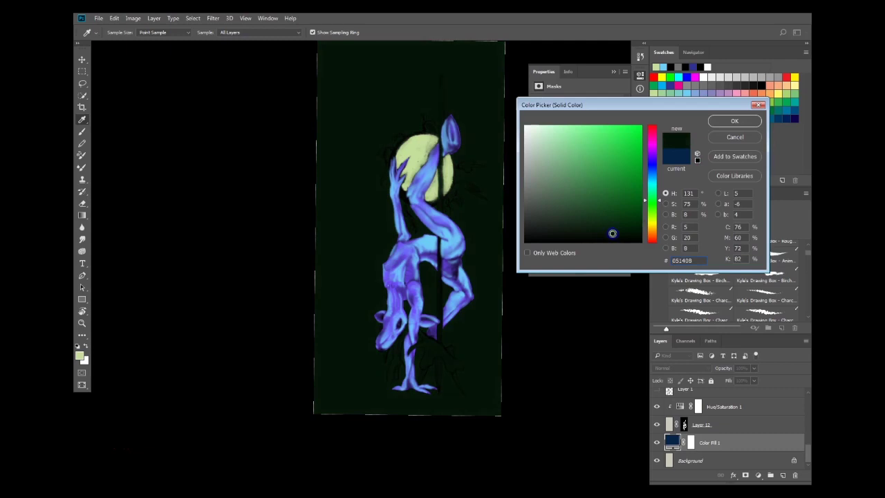
{"action": "left_click", "coordinate": [651, 144]}
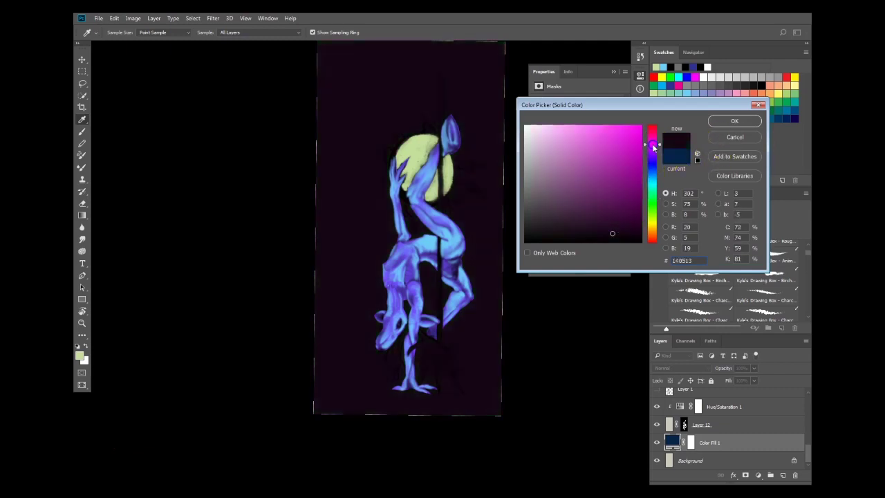
{"action": "mouse_move", "coordinate": [652, 223]}
{"action": "left_mouse_down"}
{"action": "mouse_move", "coordinate": [652, 235]}
{"action": "mouse_move", "coordinate": [637, 221]}
{"action": "left_mouse_up"}
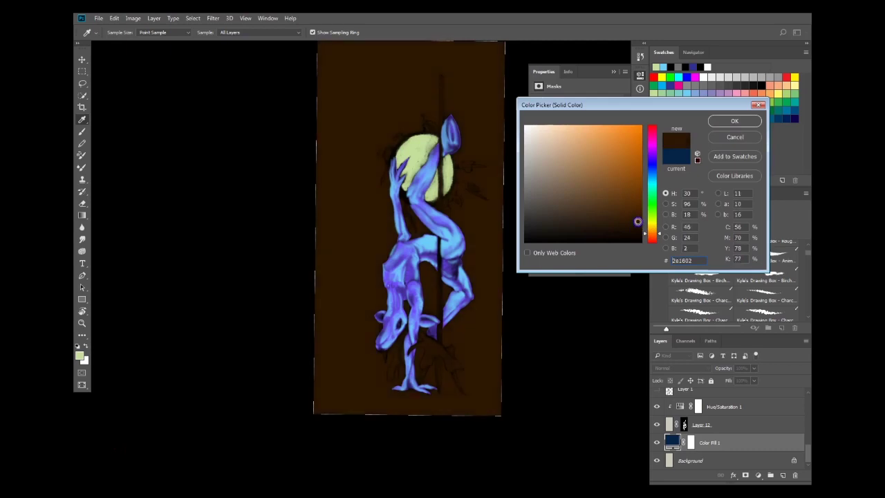
{"action": "left_click", "coordinate": [733, 122]}
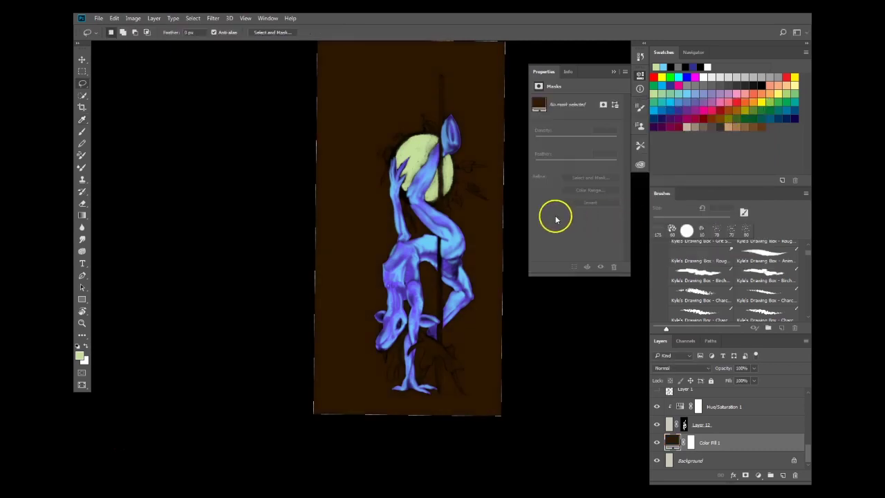
Check the line-art layer by toggling its visibility, and add a new empty layer directly below Layer 11.
{"action": "scroll", "coordinate": [507, 302], "scroll_direction": "up", "scroll_amount": 2}
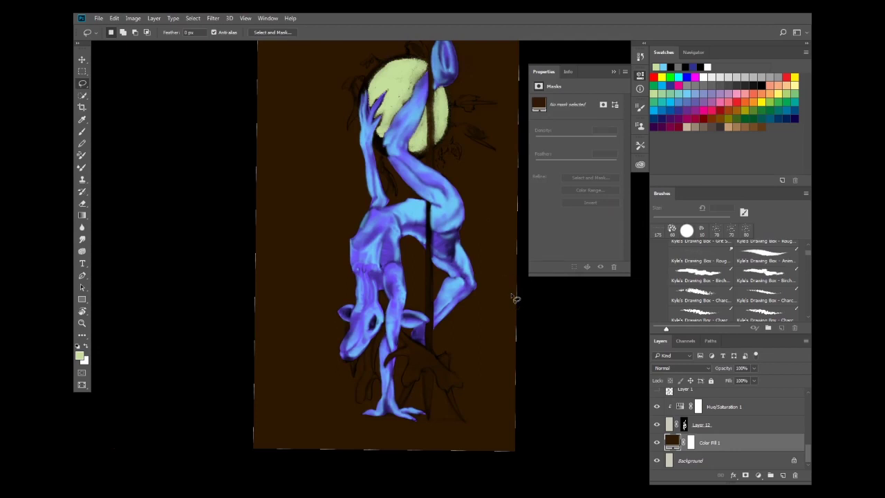
{"action": "scroll", "coordinate": [477, 365], "scroll_direction": "up", "scroll_amount": 2}
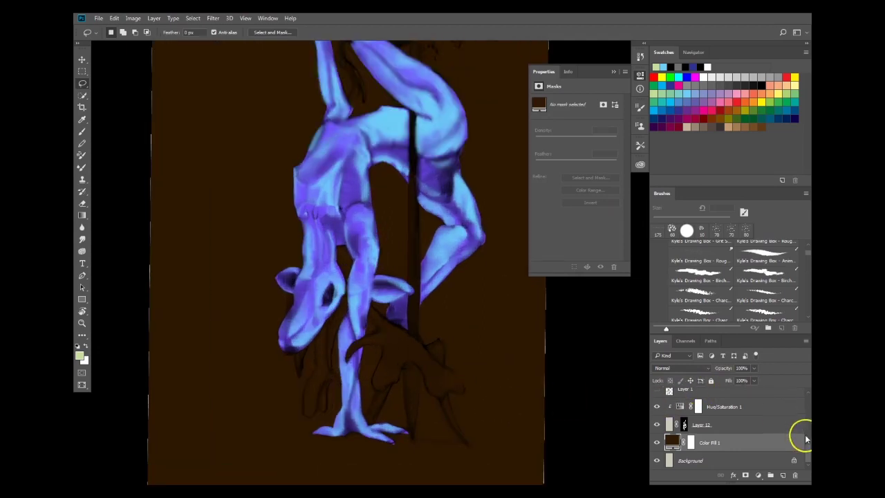
{"action": "scroll", "coordinate": [807, 440], "scroll_direction": "up", "scroll_amount": 3}
{"action": "left_click", "coordinate": [656, 399]}
{"action": "left_click", "coordinate": [656, 397]}
{"action": "left_click_drag", "start_coordinate": [471, 376], "coordinate": [423, 379]}
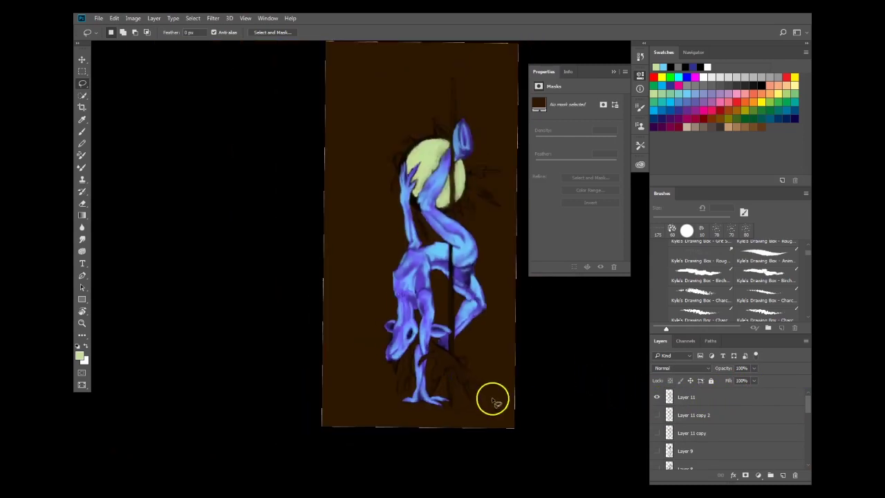
{"action": "left_click_drag", "start_coordinate": [490, 398], "coordinate": [512, 390]}
{"action": "scroll", "coordinate": [512, 390], "scroll_direction": "up", "scroll_amount": 3}
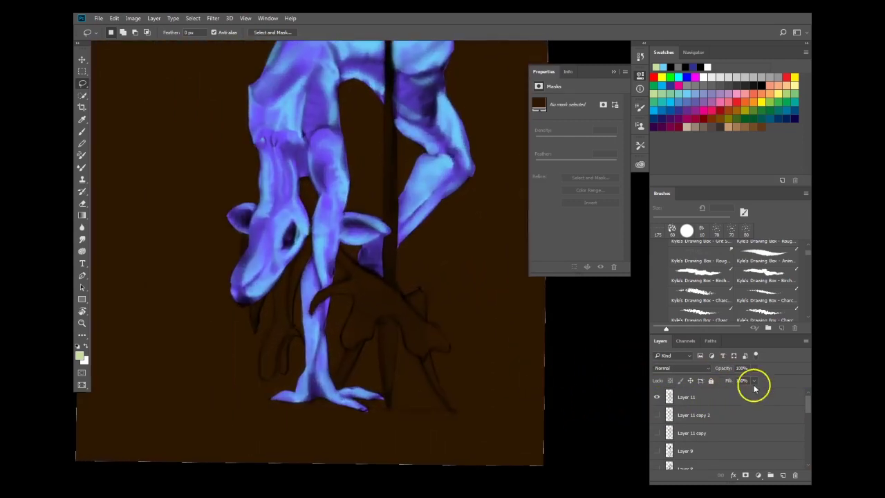
{"action": "left_click", "coordinate": [668, 396]}
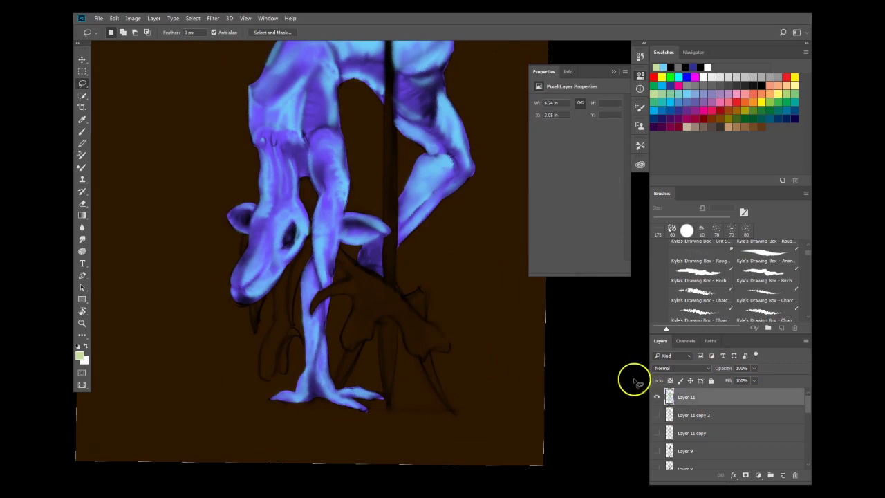
{"action": "left_click", "coordinate": [783, 475]}
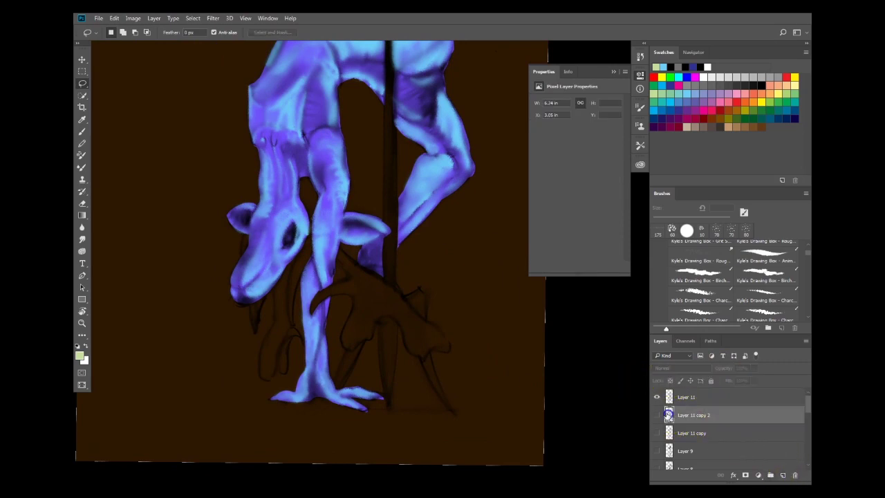
Lasso the antler parts around the animal's muzzle: the sliver below the ear, the point under the chin and the long branch beside the supporting arm.
{"action": "scroll", "coordinate": [373, 291], "scroll_direction": "up", "scroll_amount": 1}
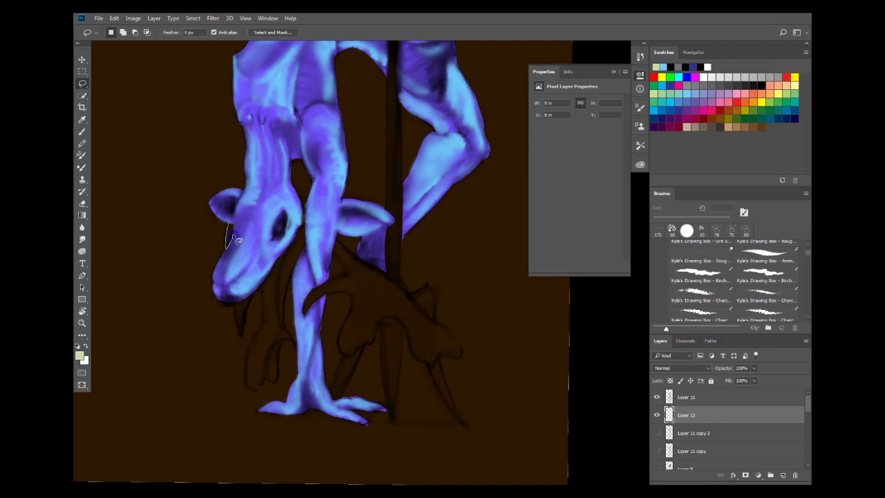
{"action": "left_click_drag", "start_coordinate": [250, 323], "coordinate": [235, 302]}
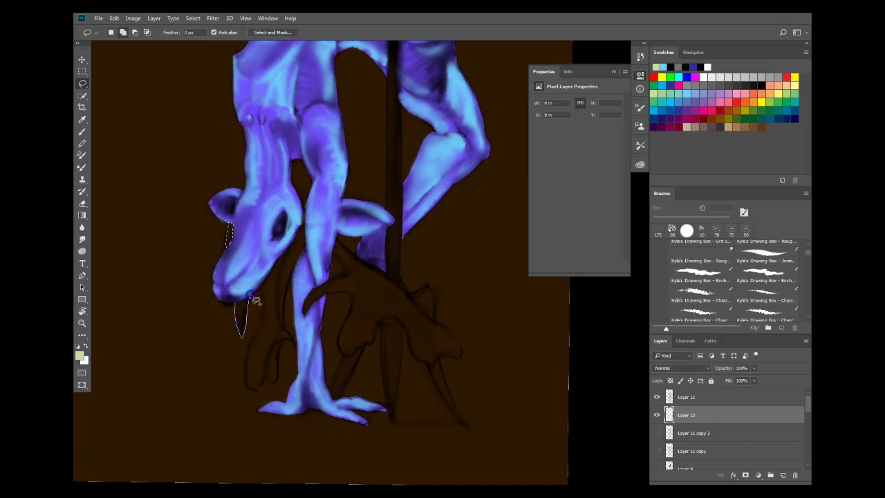
{"action": "mouse_move", "coordinate": [242, 308]}
{"action": "left_mouse_down"}
{"action": "mouse_move", "coordinate": [272, 259]}
{"action": "mouse_move", "coordinate": [261, 288]}
{"action": "mouse_move", "coordinate": [265, 309]}
{"action": "left_mouse_up"}
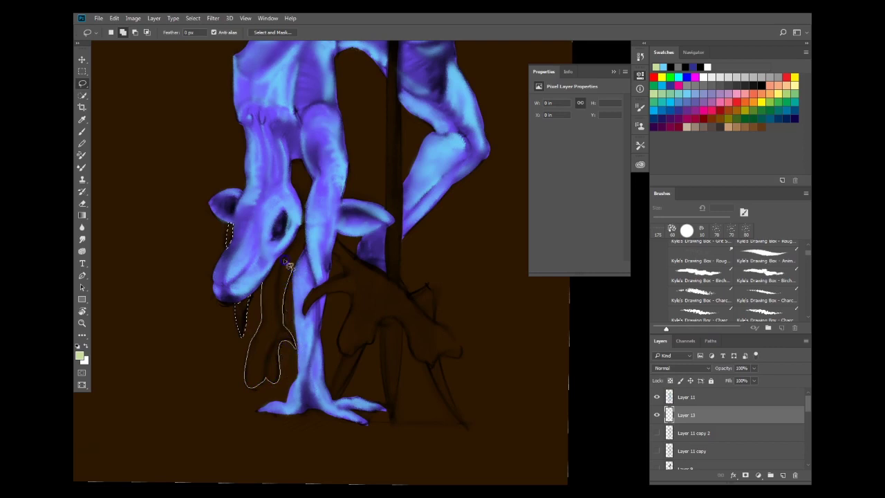
{"action": "left_click_drag", "start_coordinate": [266, 289], "coordinate": [275, 263]}
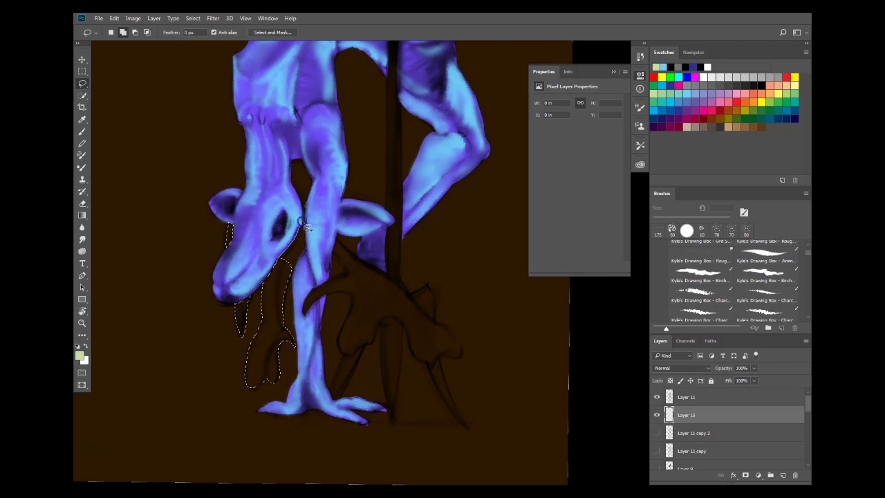
{"action": "left_click_drag", "start_coordinate": [292, 273], "coordinate": [277, 271]}
Add the other antler's curved prong across the supporting arm and its pointed base below the ear to the selection.
{"action": "mouse_move", "coordinate": [344, 260]}
{"action": "left_mouse_down"}
{"action": "mouse_move", "coordinate": [343, 232]}
{"action": "mouse_move", "coordinate": [304, 317]}
{"action": "left_mouse_up"}
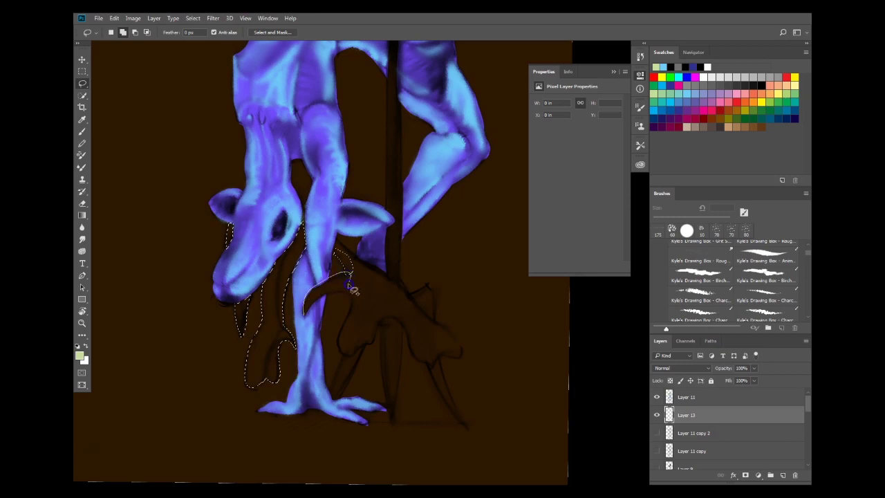
{"action": "mouse_move", "coordinate": [310, 319]}
{"action": "left_mouse_down"}
{"action": "mouse_move", "coordinate": [347, 244]}
{"action": "mouse_move", "coordinate": [306, 307]}
{"action": "mouse_move", "coordinate": [307, 293]}
{"action": "mouse_move", "coordinate": [322, 300]}
{"action": "mouse_move", "coordinate": [312, 282]}
{"action": "mouse_move", "coordinate": [293, 309]}
{"action": "left_mouse_up"}
{"action": "mouse_move", "coordinate": [364, 227]}
{"action": "left_mouse_down"}
{"action": "mouse_move", "coordinate": [318, 270]}
{"action": "mouse_move", "coordinate": [316, 247]}
{"action": "mouse_move", "coordinate": [308, 247]}
{"action": "left_mouse_up"}
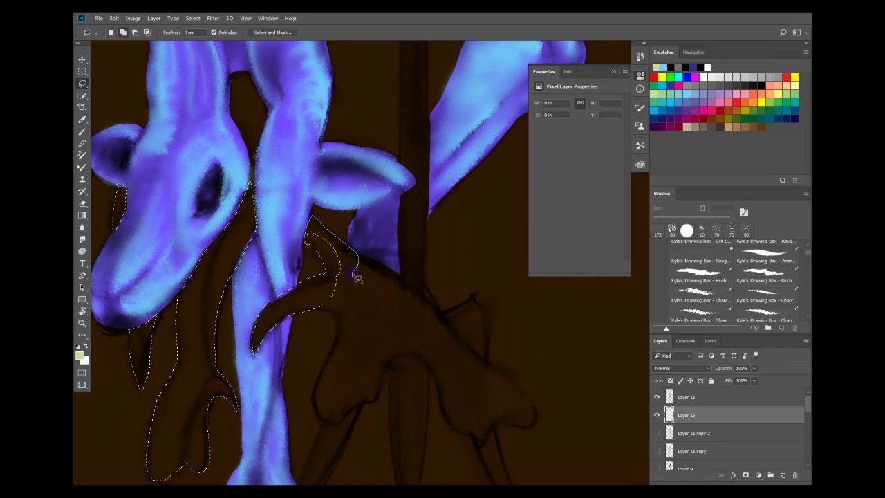
{"action": "scroll", "coordinate": [359, 275], "scroll_direction": "down", "scroll_amount": 4}
Extend the selection over that antler's hanging lobe to the arch and along its upper edge up to the pole.
{"action": "left_click", "coordinate": [316, 170]}
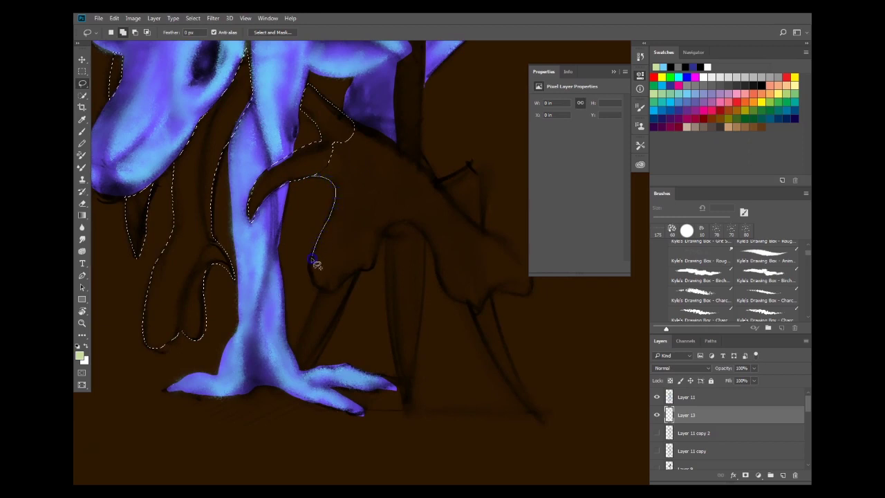
{"action": "mouse_move", "coordinate": [322, 291]}
{"action": "left_mouse_down"}
{"action": "mouse_move", "coordinate": [345, 267]}
{"action": "mouse_move", "coordinate": [366, 170]}
{"action": "mouse_move", "coordinate": [316, 164]}
{"action": "left_mouse_up"}
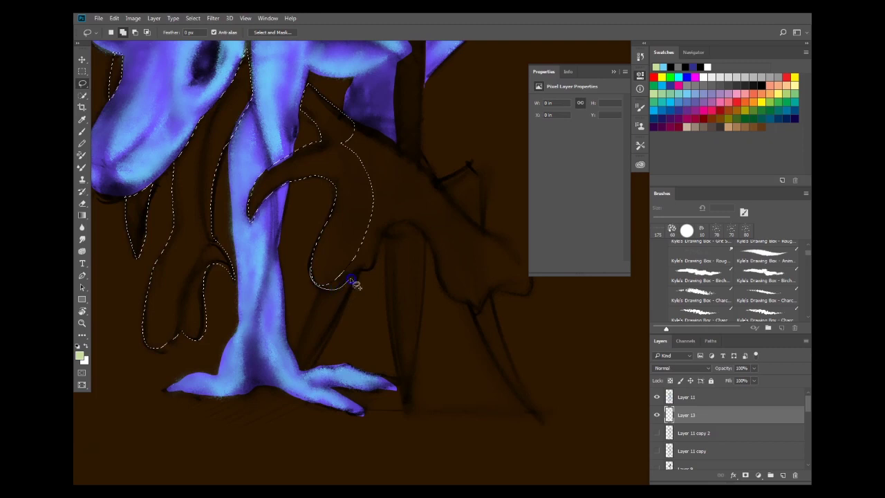
{"action": "mouse_move", "coordinate": [410, 221]}
{"action": "left_mouse_down"}
{"action": "mouse_move", "coordinate": [367, 172]}
{"action": "mouse_move", "coordinate": [279, 209]}
{"action": "left_mouse_up"}
{"action": "left_click_drag", "start_coordinate": [245, 181], "coordinate": [254, 188]}
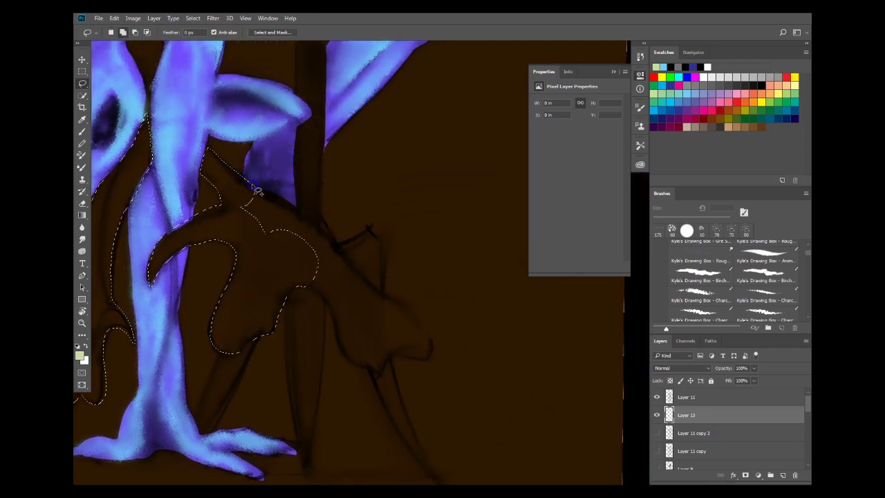
{"action": "left_click_drag", "start_coordinate": [309, 232], "coordinate": [235, 216]}
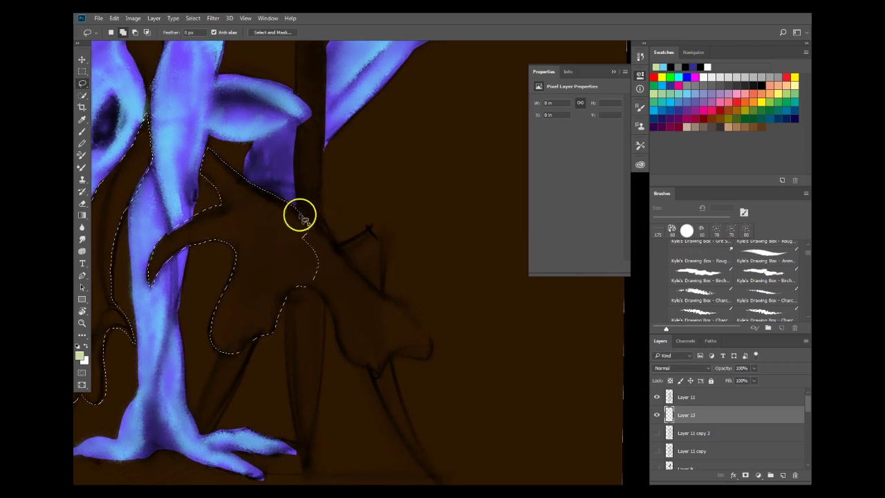
Lasso the rest of the antler beyond the pole, adding its outer lobe and pointed lower edge to the selection.
{"action": "left_click_drag", "start_coordinate": [294, 207], "coordinate": [315, 228]}
{"action": "mouse_move", "coordinate": [352, 264]}
{"action": "left_mouse_down"}
{"action": "mouse_move", "coordinate": [312, 279]}
{"action": "mouse_move", "coordinate": [306, 293]}
{"action": "left_mouse_up"}
{"action": "left_click_drag", "start_coordinate": [333, 332], "coordinate": [351, 288]}
{"action": "left_click_drag", "start_coordinate": [335, 331], "coordinate": [338, 348]}
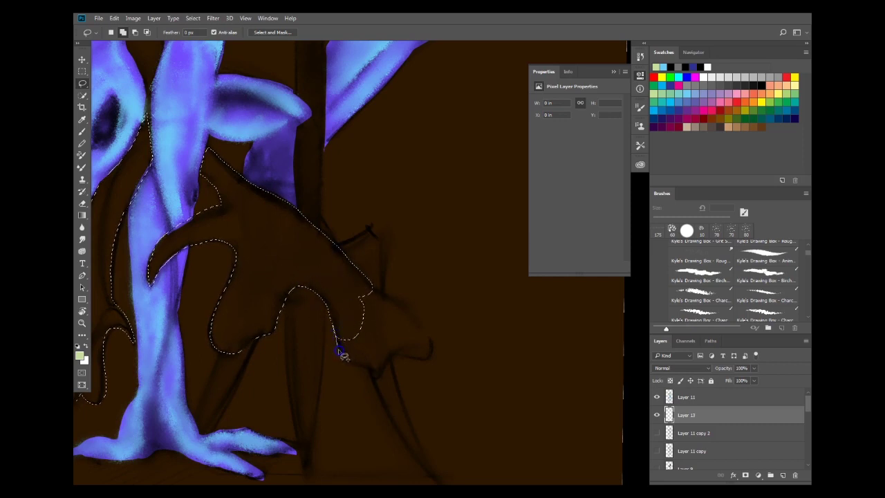
{"action": "left_click_drag", "start_coordinate": [409, 347], "coordinate": [367, 298]}
{"action": "left_click_drag", "start_coordinate": [432, 343], "coordinate": [360, 309]}
{"action": "mouse_move", "coordinate": [399, 358]}
{"action": "left_mouse_down"}
{"action": "mouse_move", "coordinate": [426, 360]}
{"action": "mouse_move", "coordinate": [436, 339]}
{"action": "mouse_move", "coordinate": [424, 314]}
{"action": "left_mouse_up"}
{"action": "mouse_move", "coordinate": [474, 349]}
{"action": "left_mouse_down"}
{"action": "mouse_move", "coordinate": [436, 373]}
{"action": "mouse_move", "coordinate": [487, 378]}
{"action": "left_mouse_up"}
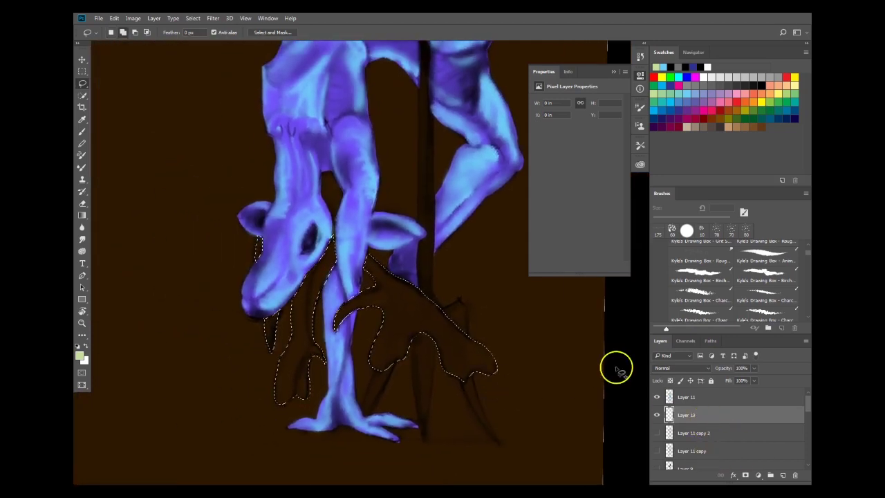
Fill the antler selection with a muted warm gray in Normal mode at 100% opacity, and deselect.
{"action": "key", "text": "shift+F5"}
{"action": "left_click", "coordinate": [432, 145]}
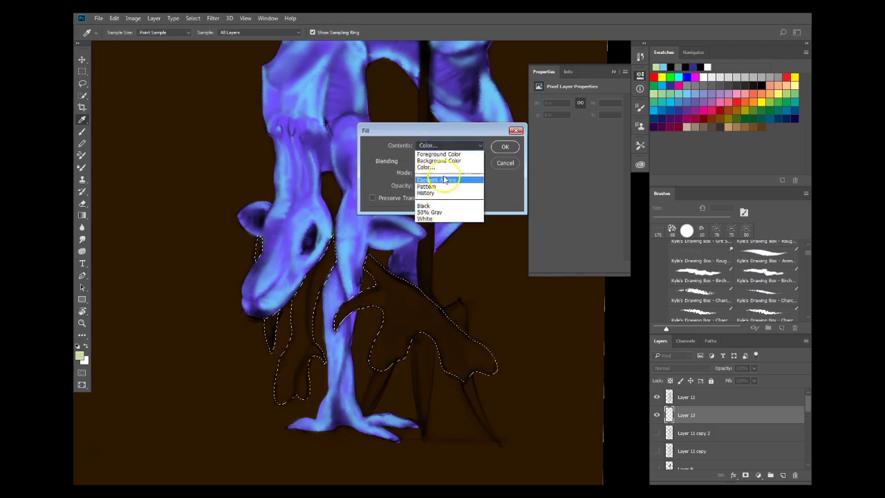
{"action": "left_click", "coordinate": [435, 168]}
{"action": "left_click", "coordinate": [561, 198]}
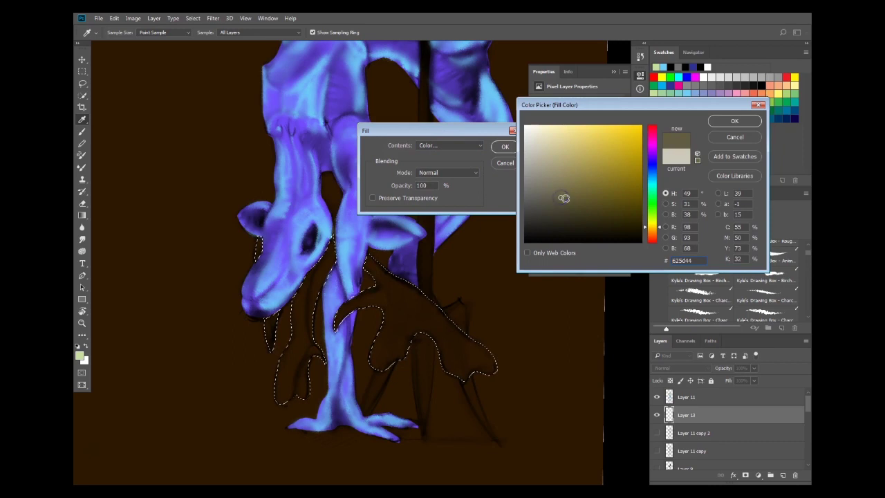
{"action": "left_click", "coordinate": [535, 193]}
{"action": "left_click", "coordinate": [735, 121]}
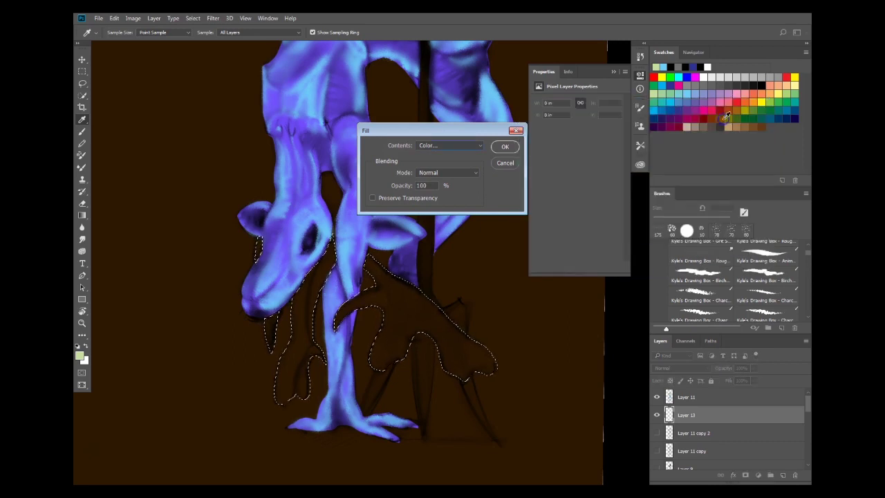
{"action": "left_click", "coordinate": [509, 147]}
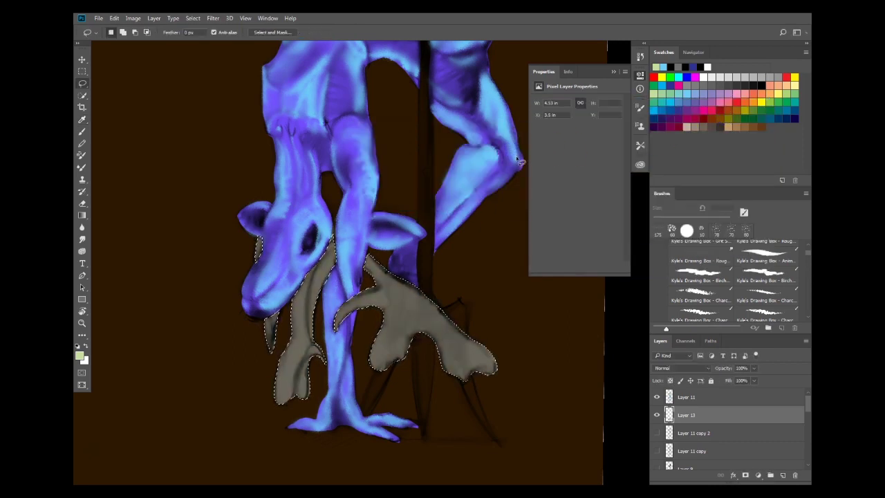
{"action": "key", "text": "ctrl+d"}
Add a new empty layer directly above Layer 11 copy 2 and activate the Pen tool for the pole.
{"action": "left_click_drag", "start_coordinate": [391, 221], "coordinate": [368, 226]}
{"action": "left_click", "coordinate": [367, 226], "text": "ctrl+alt"}
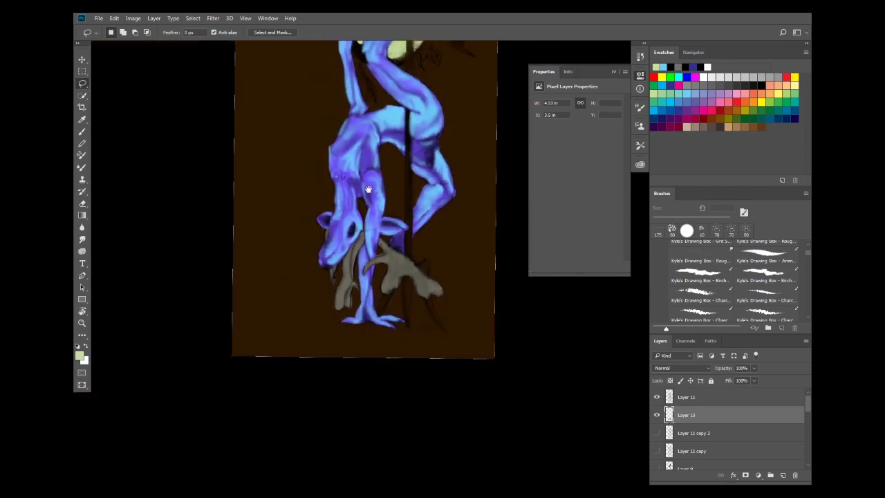
{"action": "left_click_drag", "start_coordinate": [378, 180], "coordinate": [361, 265]}
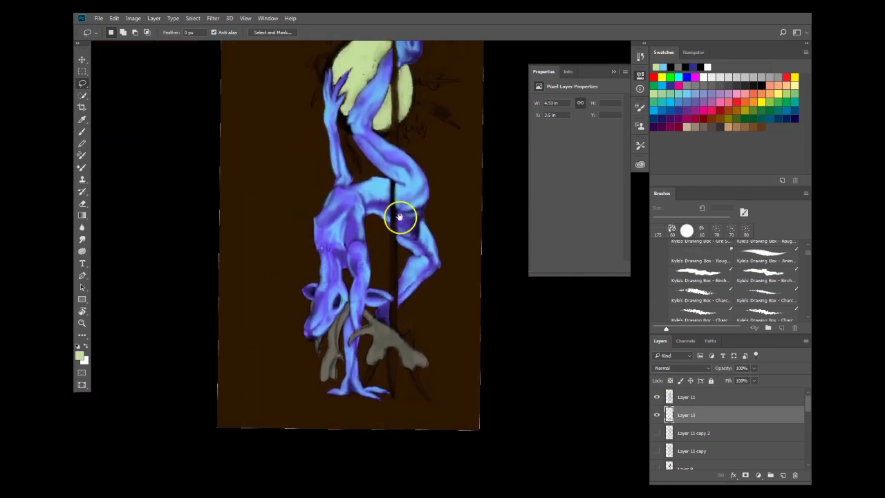
{"action": "left_click_drag", "start_coordinate": [717, 404], "coordinate": [669, 423]}
{"action": "left_click", "coordinate": [418, 326]}
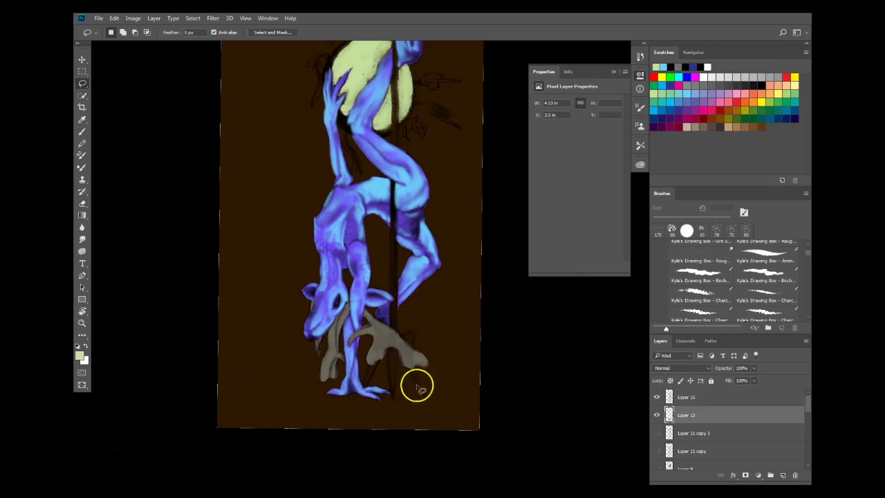
{"action": "scroll", "coordinate": [409, 316], "scroll_direction": "down", "scroll_amount": 2}
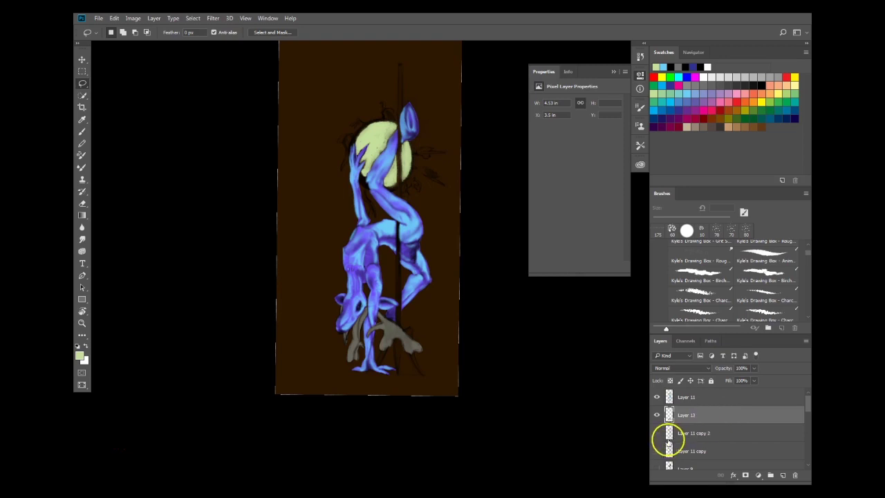
{"action": "left_click", "coordinate": [670, 434]}
{"action": "left_click", "coordinate": [782, 475]}
{"action": "key", "text": "p"}
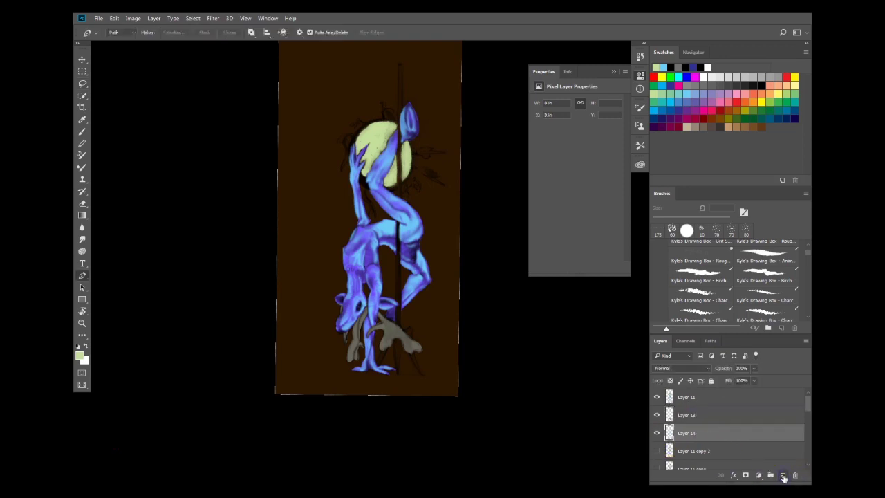
Start a Pen path at the pole's upper end and run it straight down one edge to the gray antler.
{"action": "scroll", "coordinate": [435, 226], "scroll_direction": "up", "scroll_amount": 1}
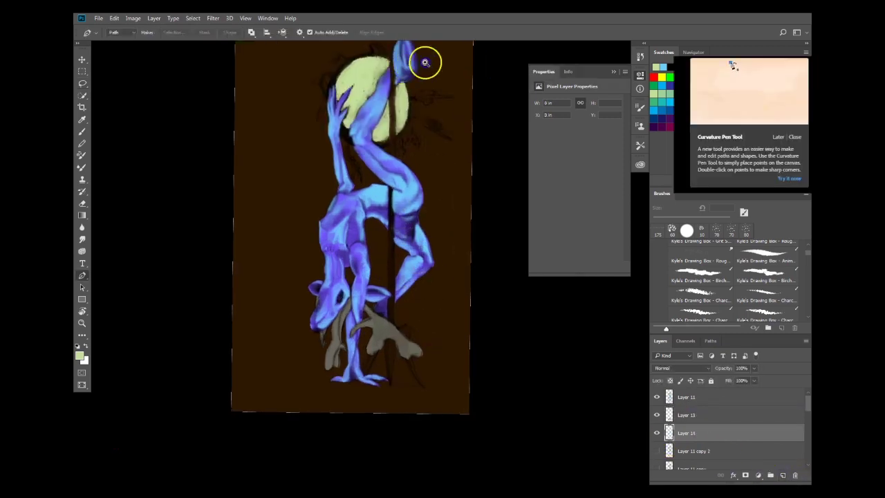
{"action": "scroll", "coordinate": [428, 157], "scroll_direction": "up", "scroll_amount": 1}
{"action": "left_click_drag", "start_coordinate": [416, 264], "coordinate": [416, 269]}
{"action": "left_click_drag", "start_coordinate": [429, 237], "coordinate": [429, 276]}
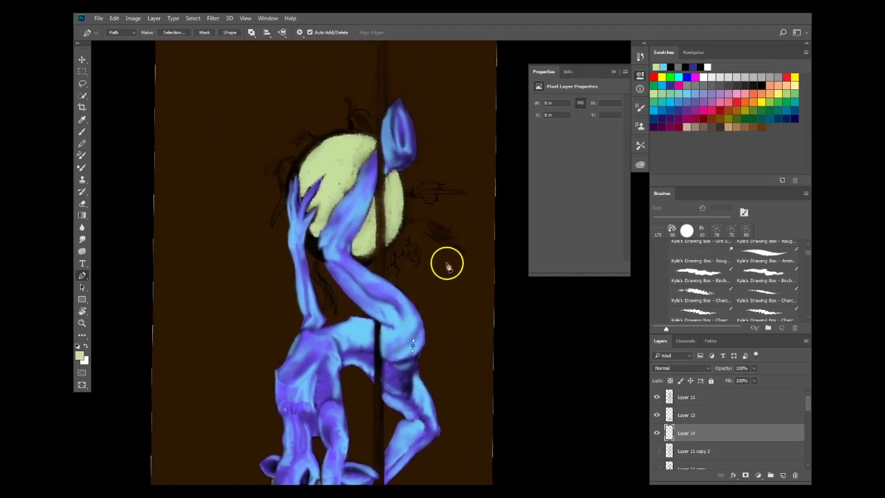
{"action": "key", "text": "ctrl+z"}
{"action": "left_click_drag", "start_coordinate": [408, 96], "coordinate": [390, 157]}
{"action": "left_click", "coordinate": [361, 89]}
{"action": "scroll", "coordinate": [403, 403], "scroll_direction": "down", "scroll_amount": 7}
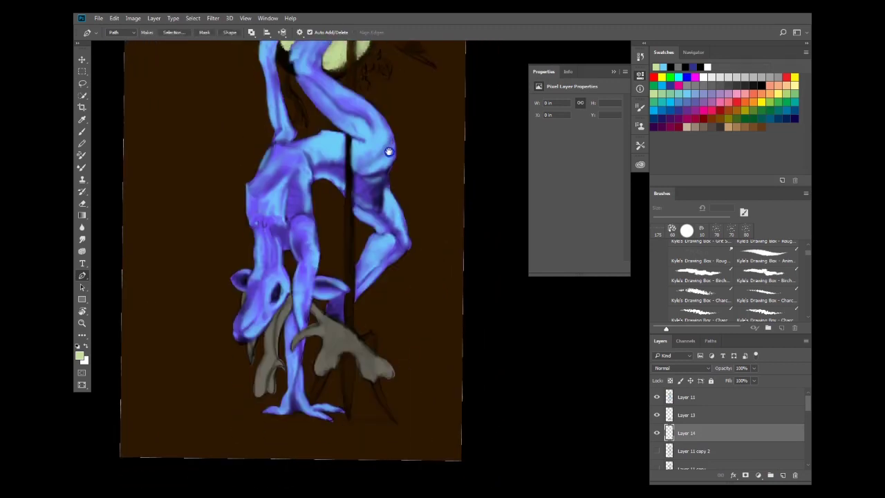
{"action": "left_click", "coordinate": [344, 340]}
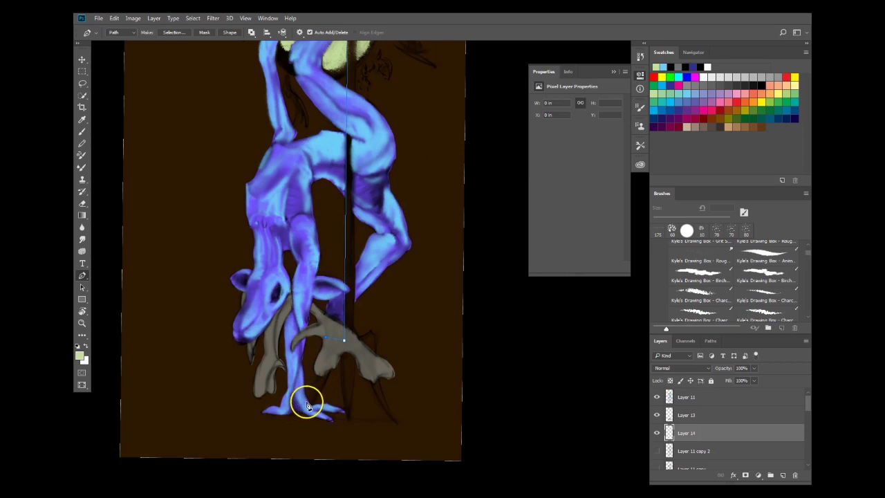
Continue the path around the stand's pointed, curved legs and the angular peak beside the antler, back to the pole.
{"action": "left_click_drag", "start_coordinate": [336, 361], "coordinate": [342, 350]}
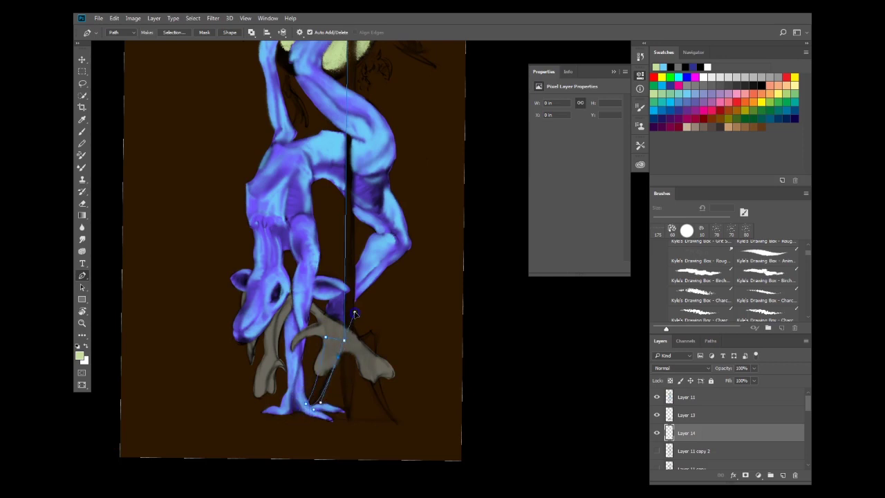
{"action": "left_click", "coordinate": [348, 419]}
{"action": "left_click", "coordinate": [356, 351]}
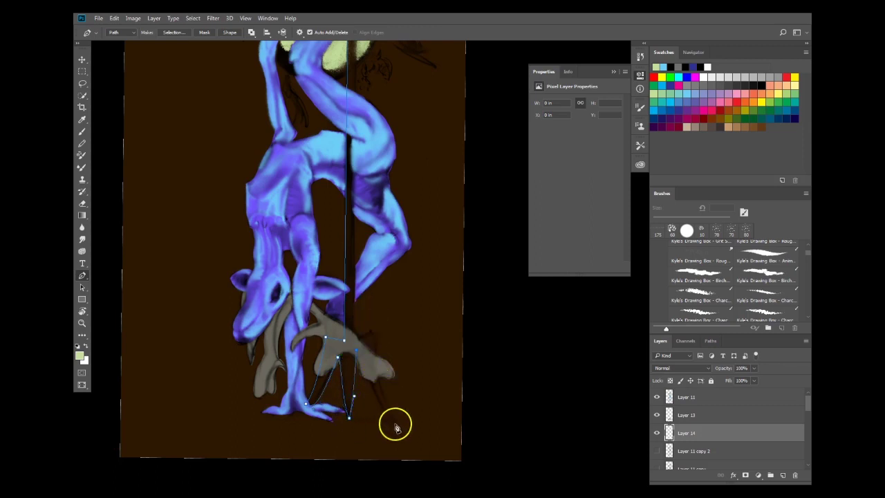
{"action": "left_click", "coordinate": [377, 359]}
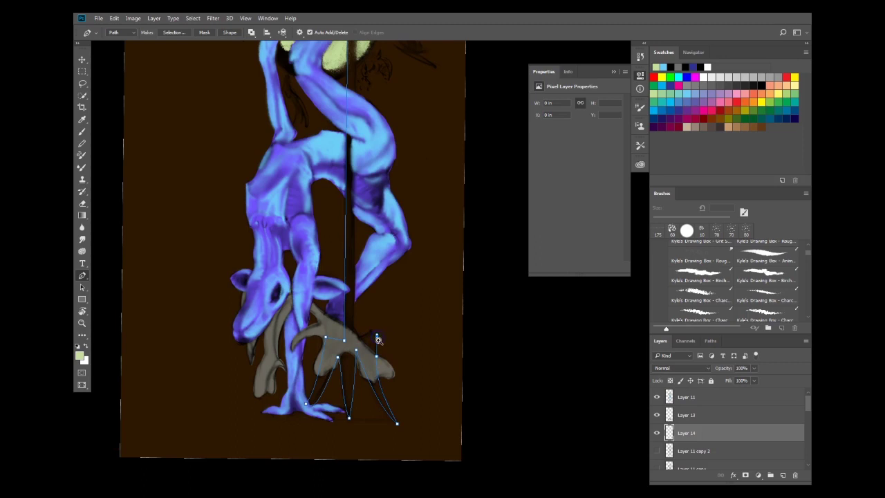
{"action": "scroll", "coordinate": [383, 347], "scroll_direction": "up", "scroll_amount": 5}
{"action": "left_click", "coordinate": [349, 306]}
{"action": "left_click_drag", "start_coordinate": [307, 327], "coordinate": [294, 329]}
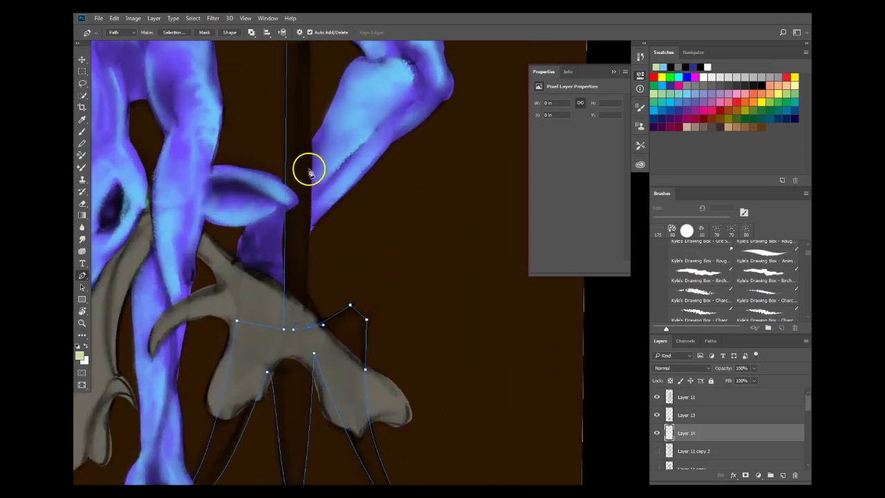
Run the path up the pole's other edge and close it with a curved cap at the upper end.
{"action": "scroll", "coordinate": [330, 147], "scroll_direction": "down", "scroll_amount": 5}
{"action": "left_click_drag", "start_coordinate": [330, 176], "coordinate": [335, 336]}
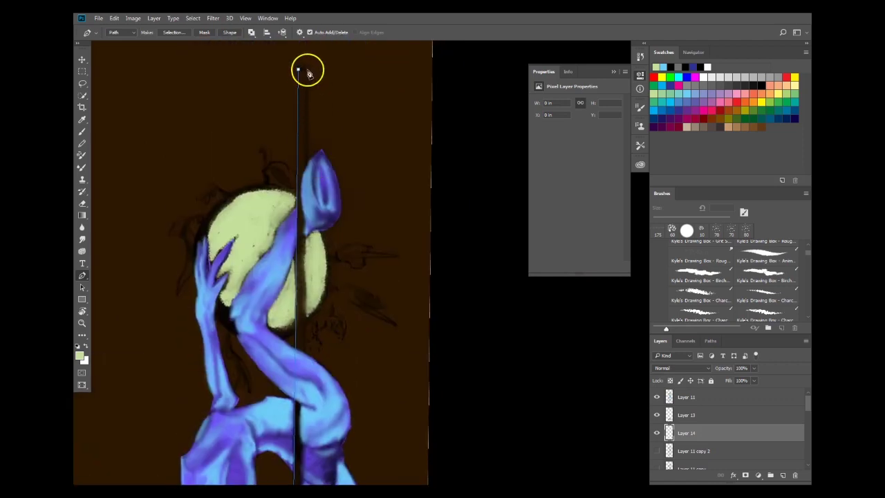
{"action": "left_click", "coordinate": [309, 70]}
{"action": "left_click_drag", "start_coordinate": [302, 57], "coordinate": [381, 37]}
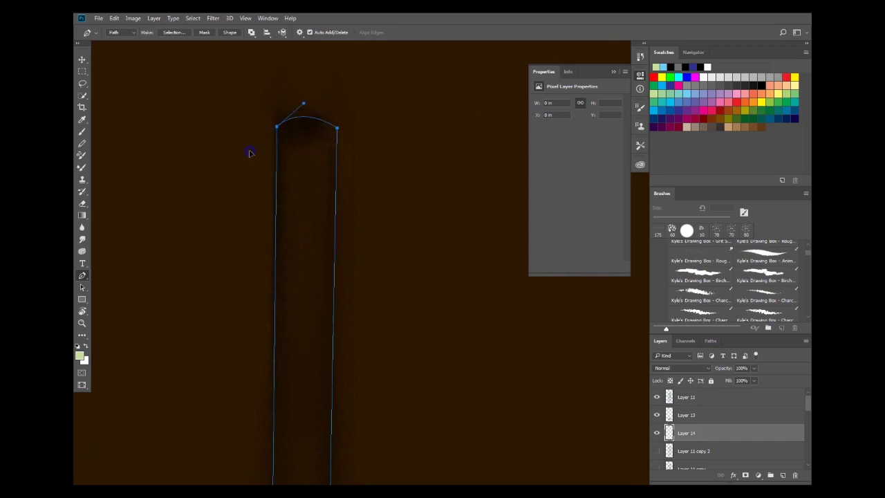
{"action": "left_click_drag", "start_coordinate": [443, 195], "coordinate": [366, 199]}
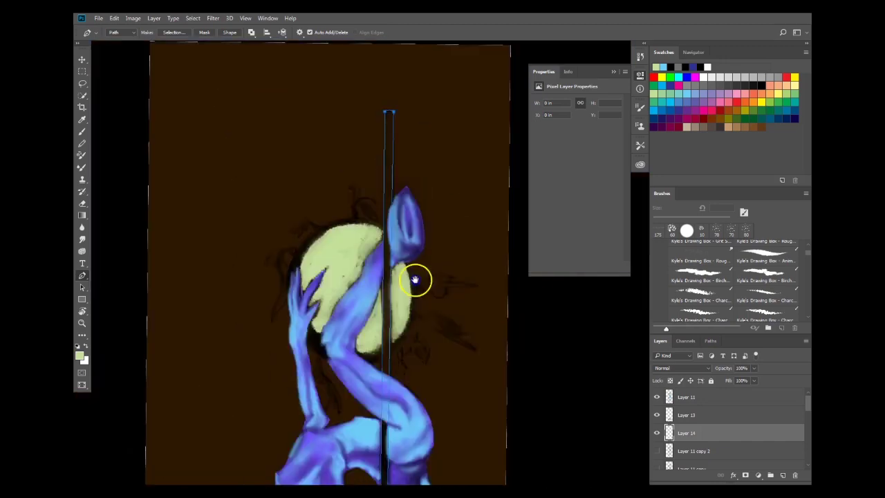
Examine how the closed path follows the pole from the moon down to the stand's legs.
{"action": "left_click_drag", "start_coordinate": [454, 371], "coordinate": [353, 120]}
{"action": "left_click_drag", "start_coordinate": [363, 399], "coordinate": [356, 288]}
{"action": "scroll", "coordinate": [332, 270], "scroll_direction": "down", "scroll_amount": 3}
{"action": "scroll", "coordinate": [320, 253], "scroll_direction": "up", "scroll_amount": 3}
{"action": "left_click_drag", "start_coordinate": [380, 253], "coordinate": [353, 378]}
{"action": "left_click_drag", "start_coordinate": [350, 117], "coordinate": [386, 88]}
{"action": "left_click_drag", "start_coordinate": [397, 240], "coordinate": [370, 381]}
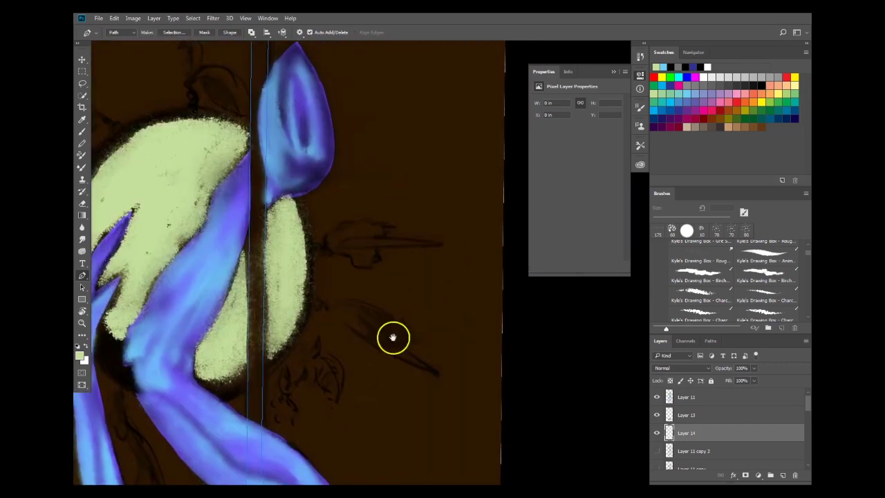
{"action": "left_click_drag", "start_coordinate": [408, 320], "coordinate": [381, 320]}
{"action": "left_click_drag", "start_coordinate": [409, 373], "coordinate": [386, 215]}
{"action": "scroll", "coordinate": [395, 228], "scroll_direction": "down", "scroll_amount": 2}
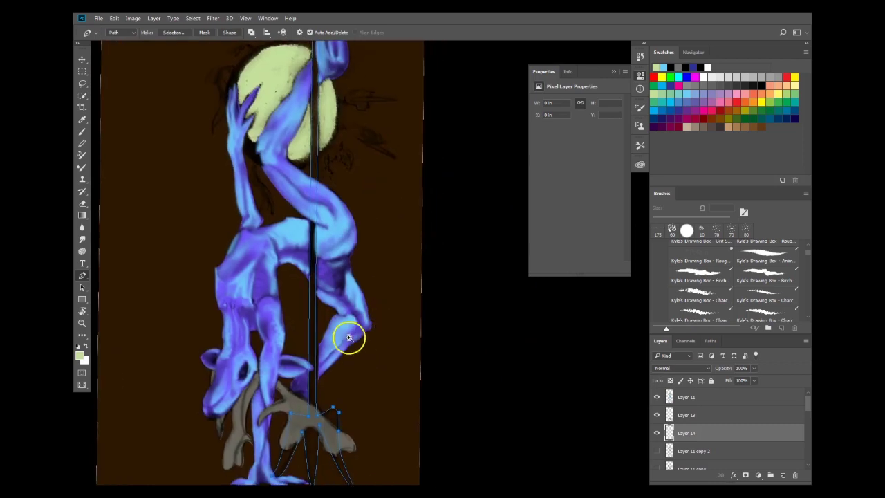
{"action": "scroll", "coordinate": [374, 339], "scroll_direction": "up", "scroll_amount": 3}
{"action": "scroll", "coordinate": [374, 297], "scroll_direction": "down", "scroll_amount": 2}
{"action": "scroll", "coordinate": [306, 310], "scroll_direction": "up", "scroll_amount": 5}
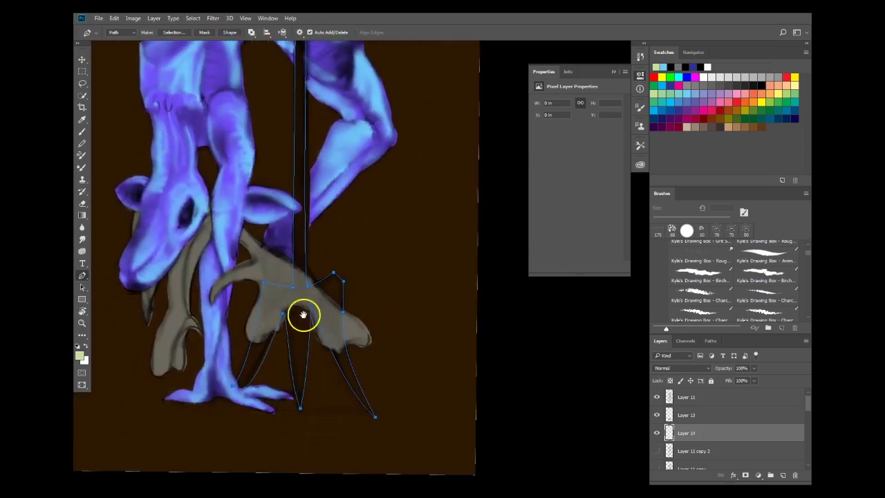
Move the outermost leg's tip anchor slightly up and inward, and reshape its curve handle to follow the sketch.
{"action": "left_click", "coordinate": [375, 191], "text": "ctrl"}
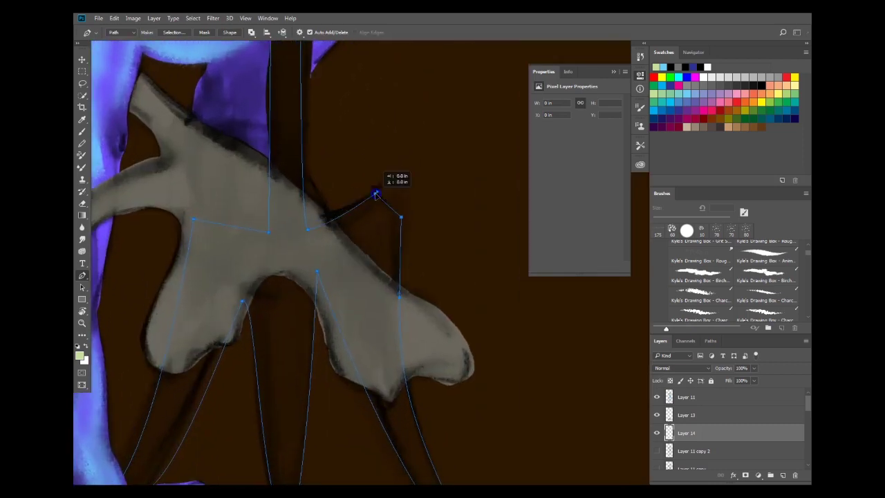
{"action": "left_click", "coordinate": [398, 292]}
{"action": "left_click_drag", "start_coordinate": [368, 293], "coordinate": [361, 144]}
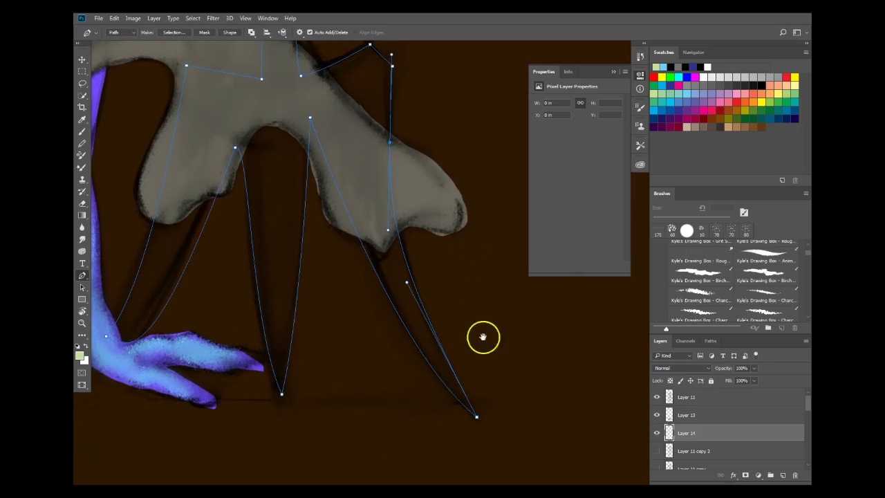
{"action": "left_click_drag", "start_coordinate": [477, 417], "coordinate": [464, 407]}
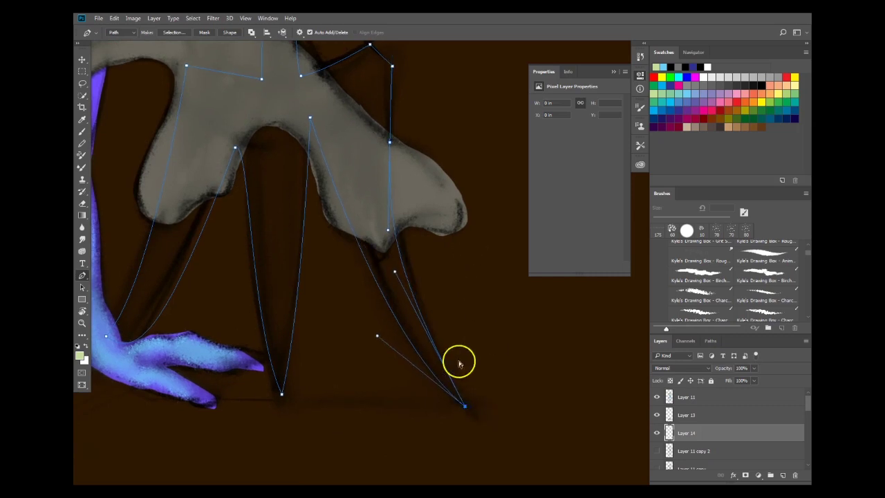
{"action": "left_click_drag", "start_coordinate": [395, 272], "coordinate": [400, 264]}
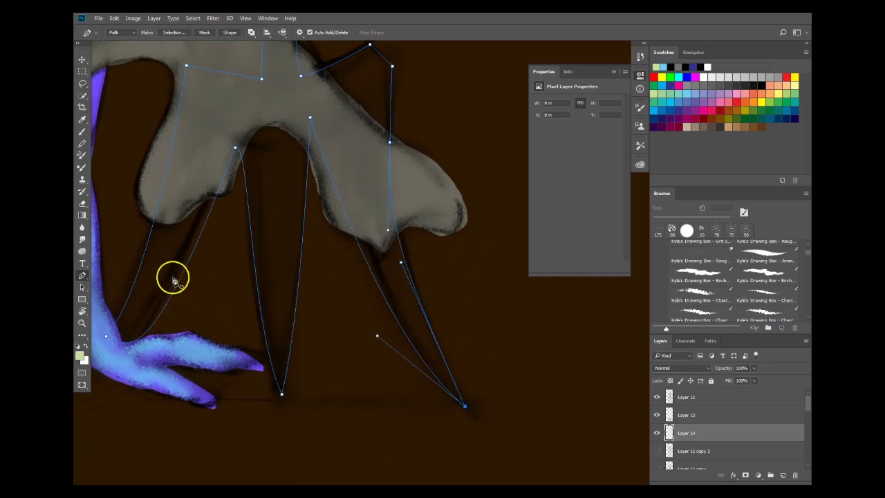
{"action": "left_click_drag", "start_coordinate": [377, 214], "coordinate": [318, 232]}
{"action": "left_click_drag", "start_coordinate": [434, 319], "coordinate": [392, 419]}
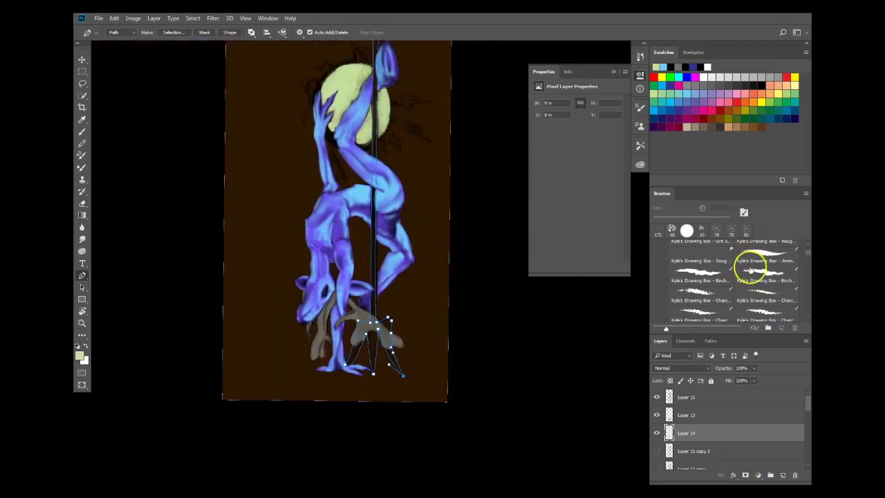
Load the Work Path of the pole and stand as a selection, and deselect it.
{"action": "left_click", "coordinate": [710, 341]}
{"action": "left_click", "coordinate": [744, 477]}
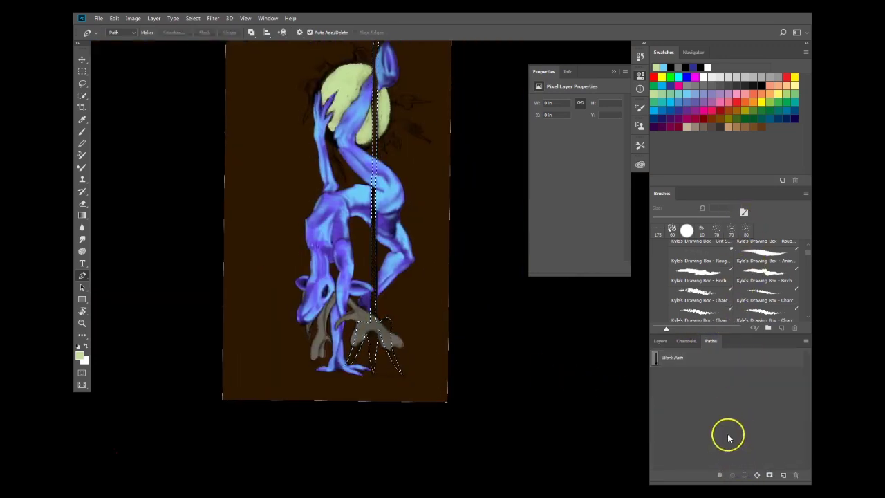
{"action": "key", "text": "ctrl+d"}
{"action": "left_click_drag", "start_coordinate": [408, 271], "coordinate": [389, 327]}
Set the foreground color to a dark magenta-purple, #6c0b5f.
{"action": "key", "text": "i"}
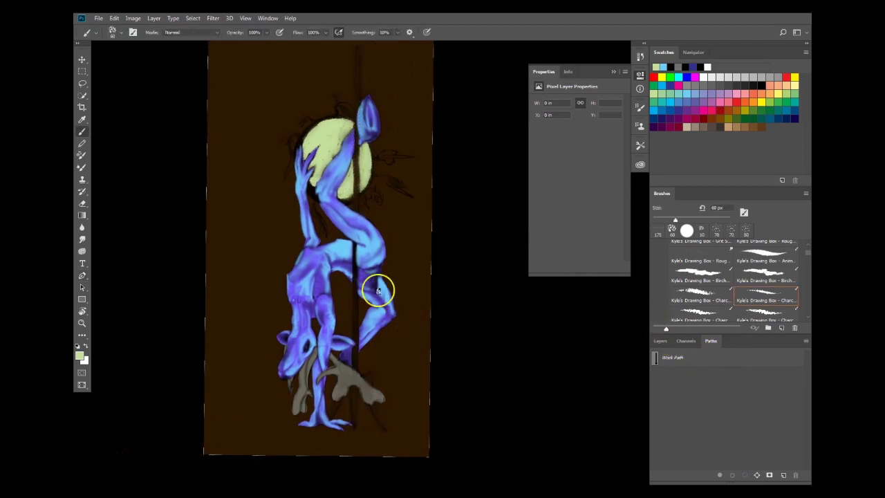
{"action": "left_click", "coordinate": [79, 355]}
{"action": "left_click", "coordinate": [653, 229]}
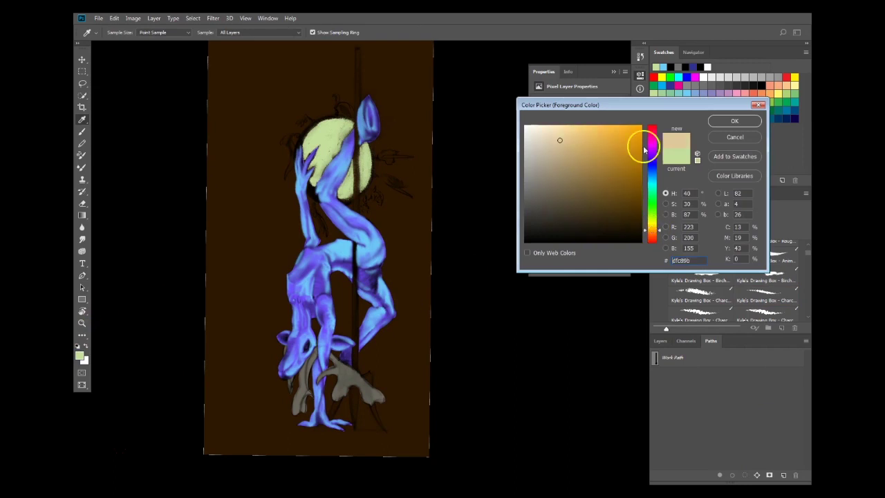
{"action": "left_click", "coordinate": [652, 142]}
{"action": "left_click", "coordinate": [630, 193]}
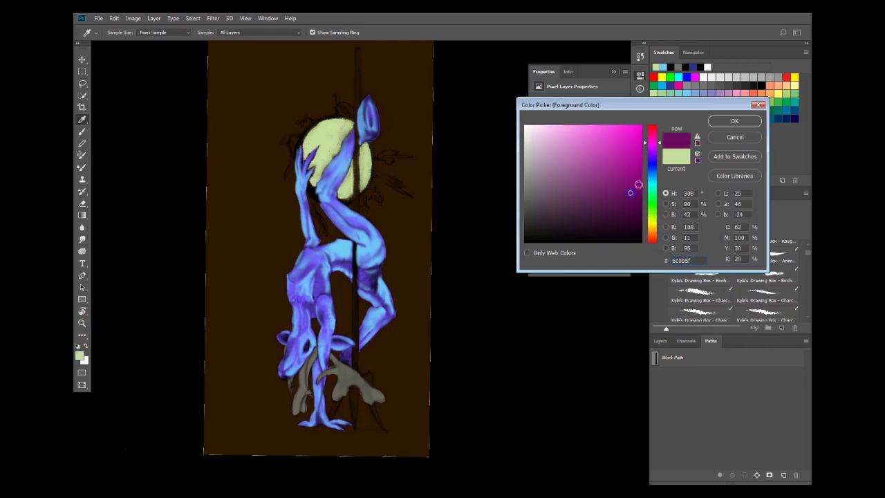
{"action": "left_click", "coordinate": [734, 121]}
Activate the Brush tool and enlarge the charcoal brush to 400 px.
{"action": "key", "text": "b"}
{"action": "key", "text": "bracketright"}
{"action": "key", "text": "bracketright"}
{"action": "key", "text": "bracketright"}
{"action": "key", "text": "bracketright"}
{"action": "key", "text": "bracketright"}
{"action": "key", "text": "bracketright"}
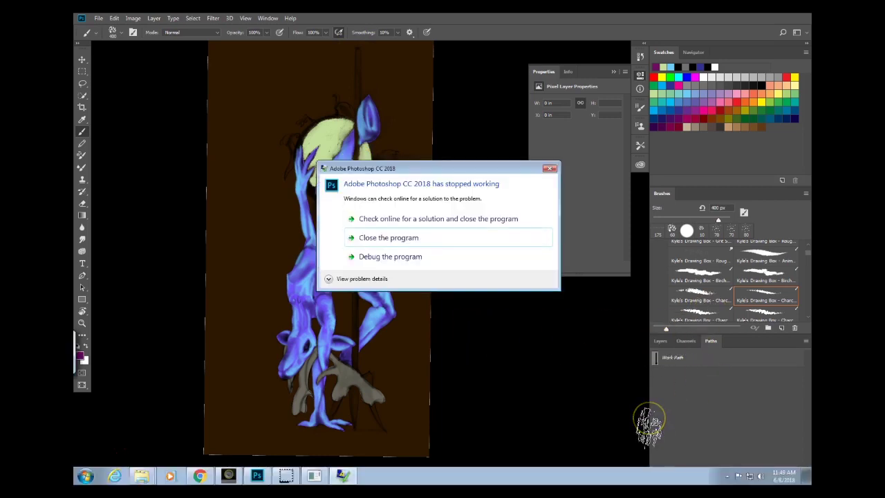
Close the crashed Photoshop, search the computer for "pho", and reopen the Shaman2 file.
{"action": "left_click", "coordinate": [549, 169]}
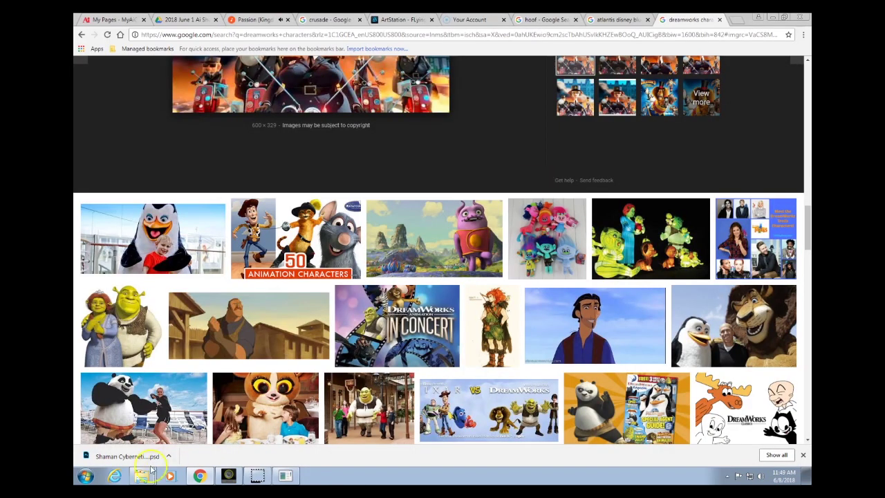
{"action": "left_click", "coordinate": [86, 475]}
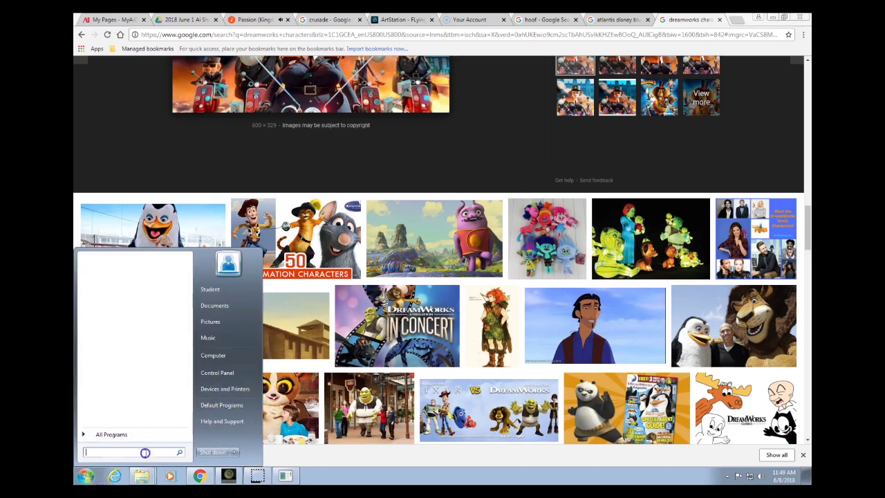
{"action": "type", "text": "pho"}
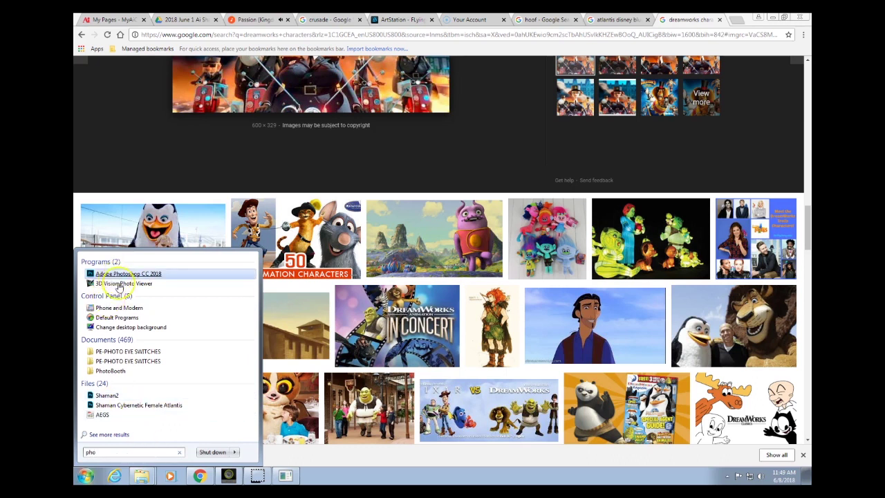
{"action": "left_click", "coordinate": [105, 395]}
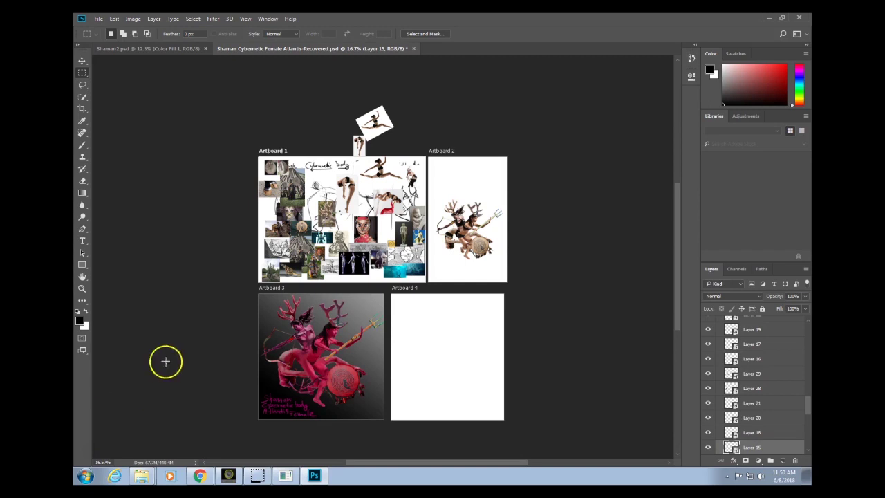
Arrange the two open documents as 2-up Vertical and make Shaman2.psd the active document.
{"action": "left_click", "coordinate": [267, 19]}
{"action": "mouse_move", "coordinate": [284, 29]}
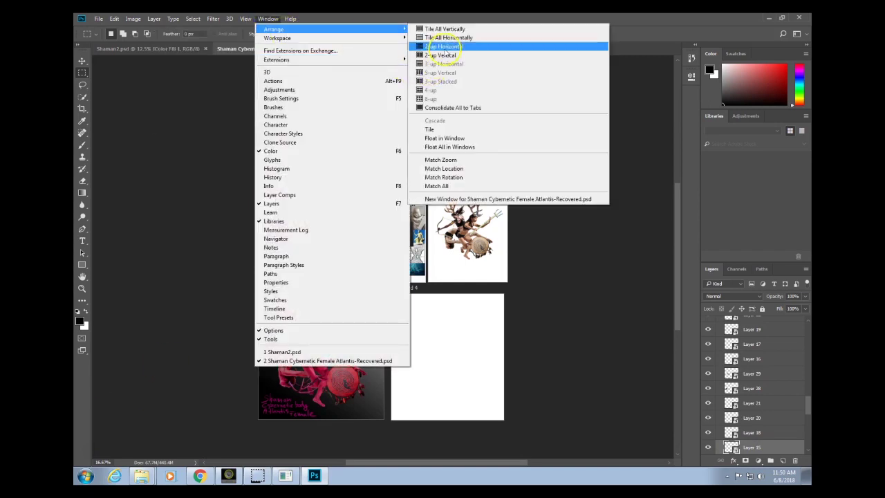
{"action": "left_click", "coordinate": [443, 54]}
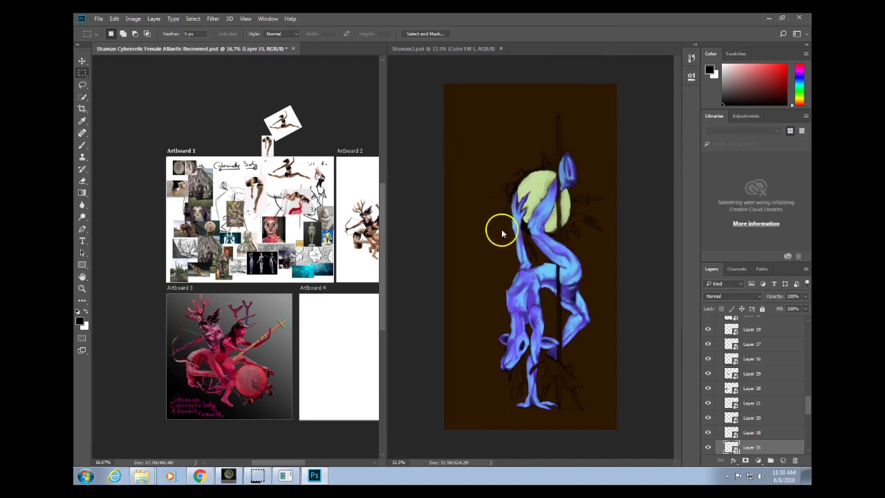
{"action": "left_click", "coordinate": [597, 256]}
Switch Shaman2.psd to full screen mode with the menu bar and side panels still displayed.
{"action": "mouse_move", "coordinate": [587, 281]}
{"action": "left_mouse_down"}
{"action": "mouse_move", "coordinate": [611, 276]}
{"action": "mouse_move", "coordinate": [600, 275]}
{"action": "left_mouse_up"}
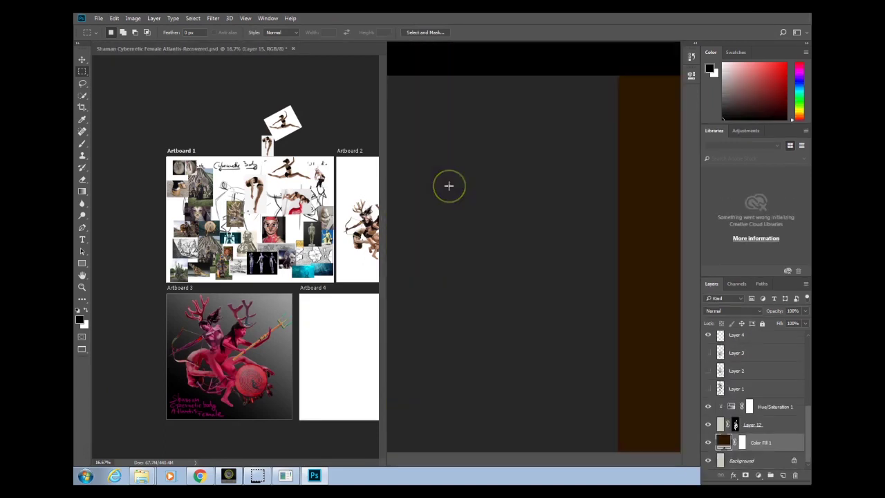
{"action": "key", "text": "f"}
{"action": "key", "text": "f"}
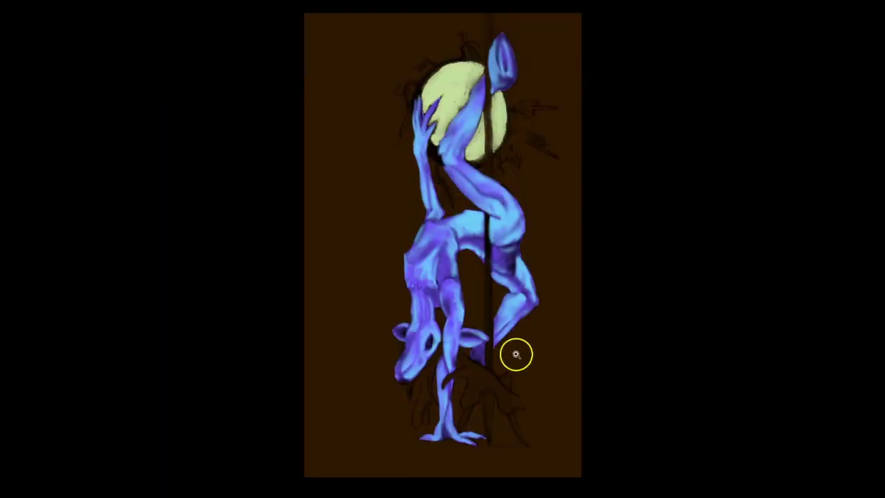
{"action": "left_click_drag", "start_coordinate": [558, 239], "coordinate": [573, 251]}
{"action": "left_click_drag", "start_coordinate": [486, 318], "coordinate": [450, 241]}
{"action": "key", "text": "f"}
{"action": "key", "text": "f"}
{"action": "left_click_drag", "start_coordinate": [579, 354], "coordinate": [485, 354]}
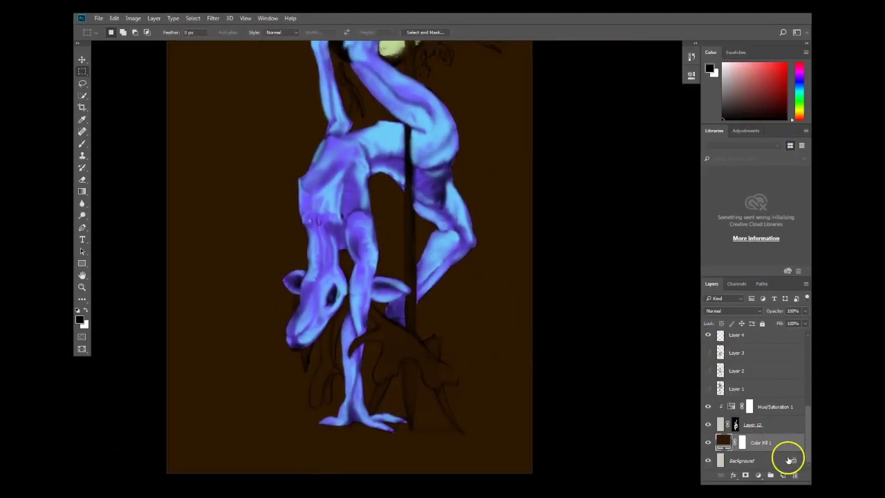
Add a new empty layer directly below Layer 11 in the layer stack.
{"action": "left_click_drag", "start_coordinate": [807, 413], "coordinate": [806, 336]}
{"action": "left_click", "coordinate": [724, 361]}
{"action": "left_click", "coordinate": [785, 476]}
Trace the pointed antler tip beneath the muzzle with the Pen tool, closing the path behind the head at the base of the ear.
{"action": "scroll", "coordinate": [321, 315], "scroll_direction": "up", "scroll_amount": 5}
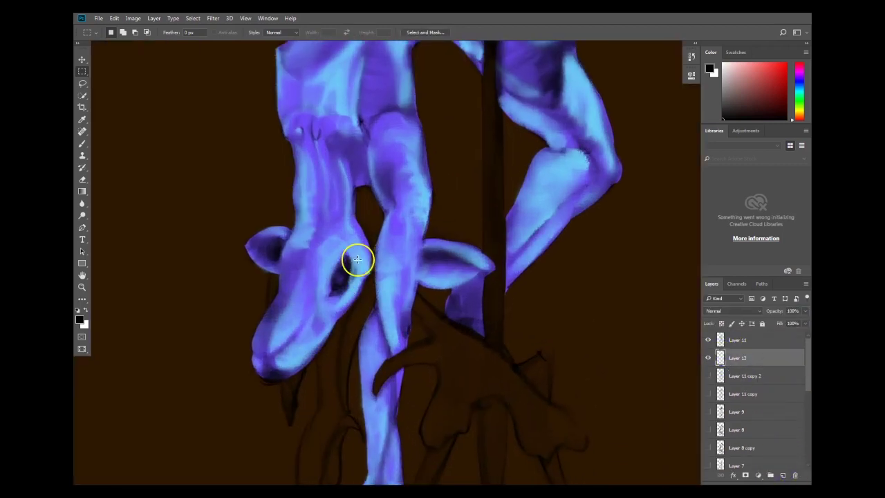
{"action": "key", "text": "p"}
{"action": "left_click", "coordinate": [275, 276]}
{"action": "left_click_drag", "start_coordinate": [295, 378], "coordinate": [264, 264]}
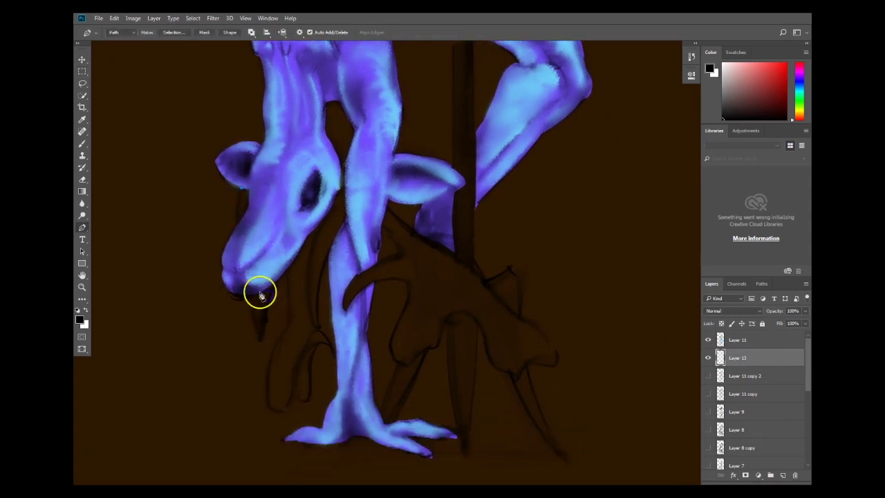
{"action": "left_click", "coordinate": [295, 440]}
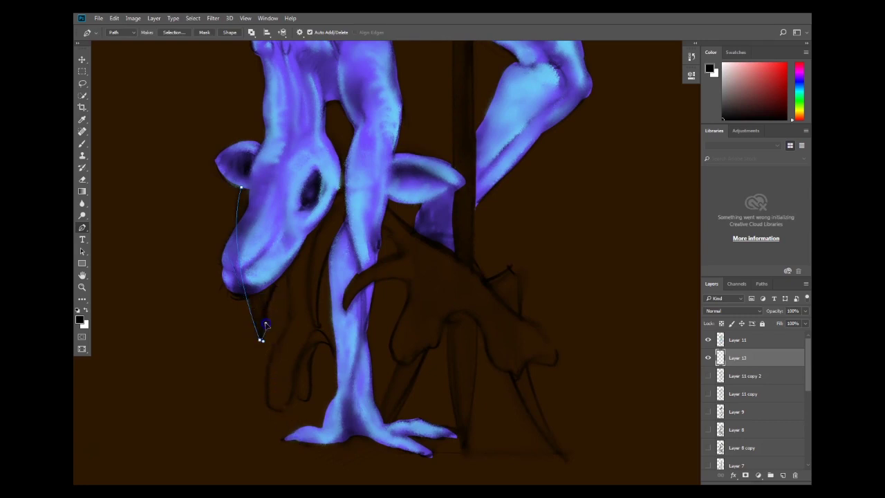
{"action": "left_click_drag", "start_coordinate": [279, 282], "coordinate": [296, 241]}
{"action": "left_click", "coordinate": [243, 191]}
Outline the forked antler between the muzzle and the supporting arm as a closed Pen path, following the jaw edge.
{"action": "left_click", "coordinate": [288, 264]}
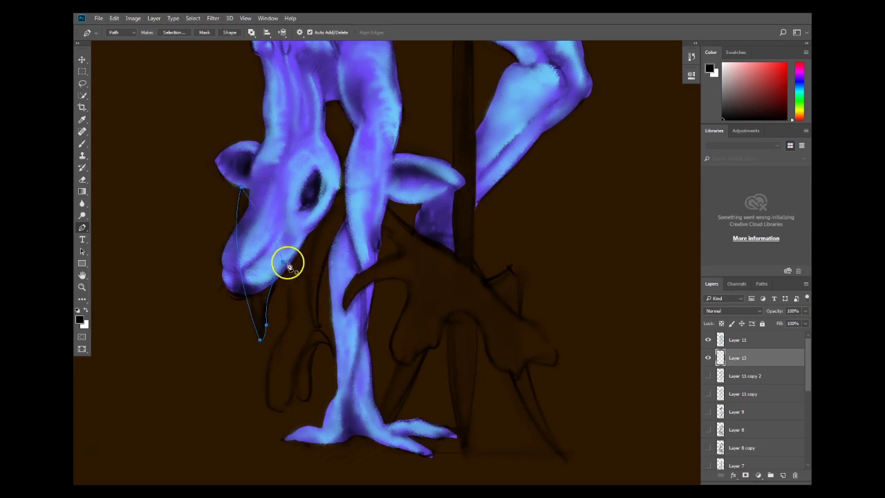
{"action": "left_click", "coordinate": [289, 296]}
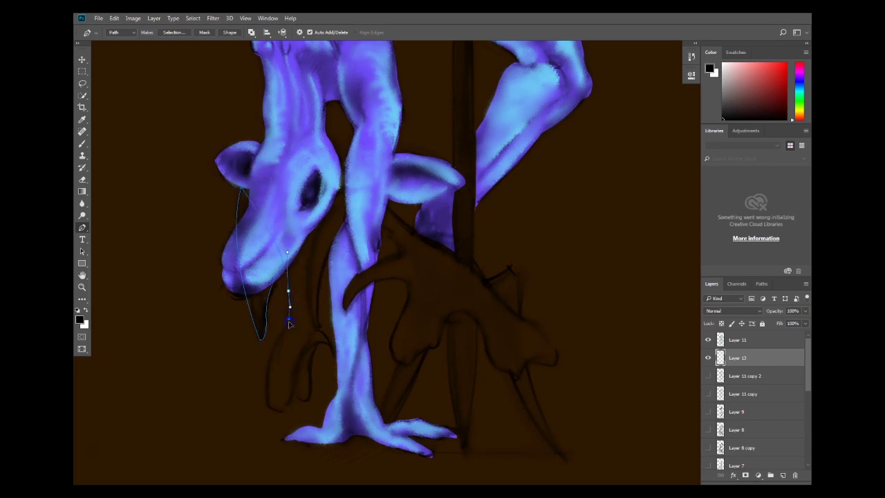
{"action": "left_click_drag", "start_coordinate": [277, 346], "coordinate": [271, 356]}
{"action": "left_click", "coordinate": [315, 346]}
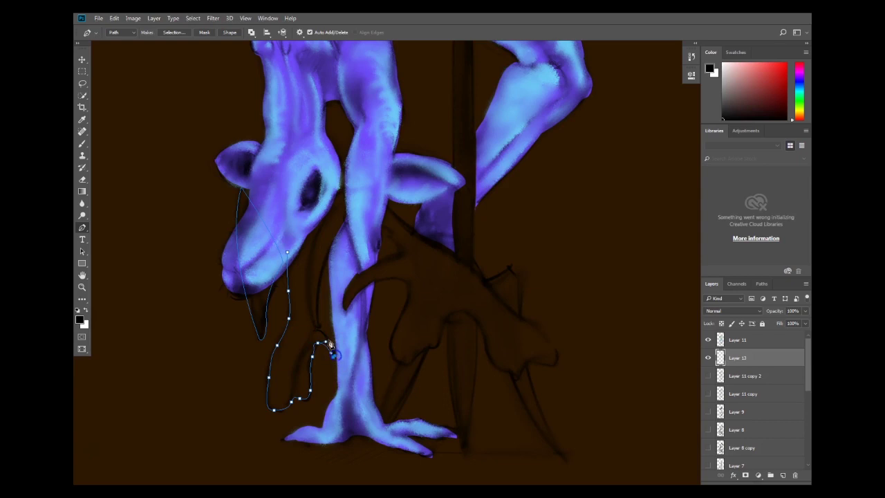
{"action": "left_click", "coordinate": [318, 329]}
{"action": "scroll", "coordinate": [337, 220], "scroll_direction": "up", "scroll_amount": 3}
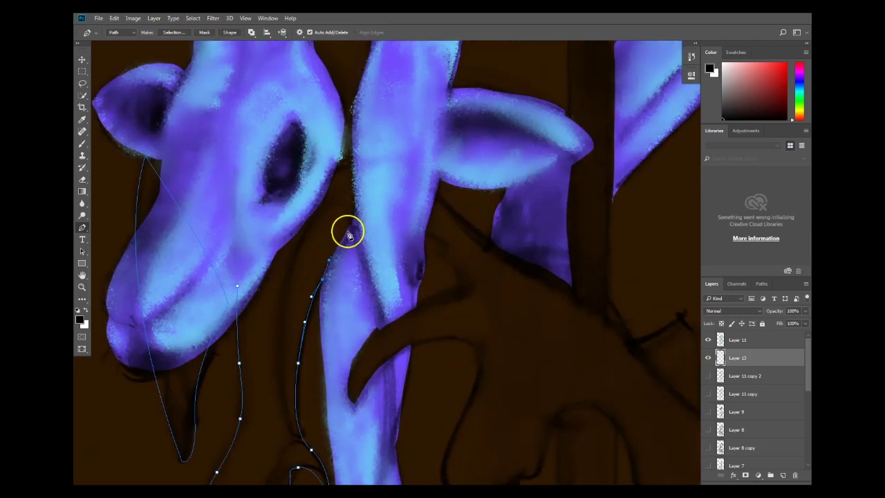
{"action": "left_click_drag", "start_coordinate": [351, 151], "coordinate": [332, 177]}
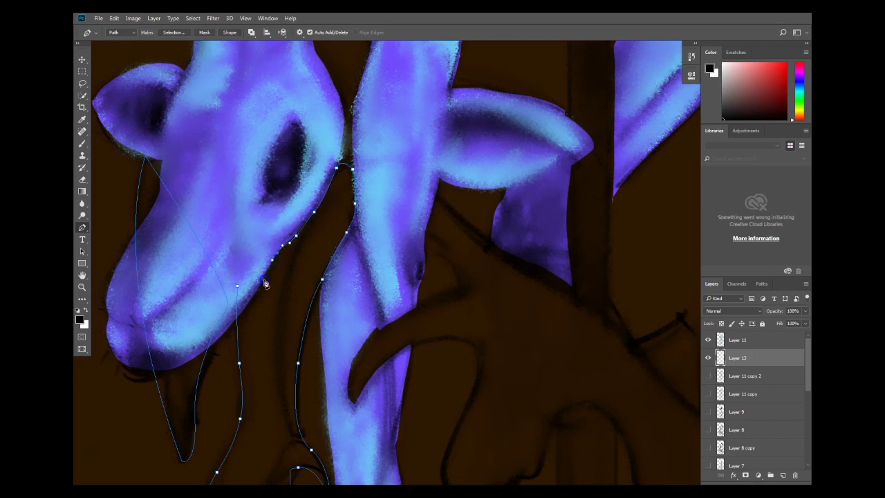
{"action": "left_click", "coordinate": [237, 287]}
Trace the upper edge of the large antler with the Pen tool, from beside the supporting arm to its outermost tip.
{"action": "key", "text": "ctrl+minus"}
{"action": "left_click_drag", "start_coordinate": [486, 327], "coordinate": [414, 332]}
{"action": "left_click", "coordinate": [385, 234]}
{"action": "left_click_drag", "start_coordinate": [408, 244], "coordinate": [411, 259]}
{"action": "left_click_drag", "start_coordinate": [450, 284], "coordinate": [444, 281]}
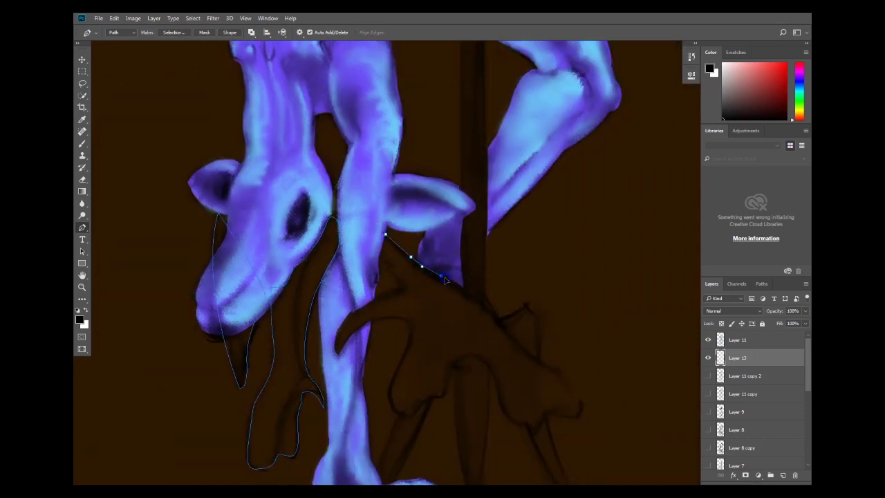
{"action": "left_click_drag", "start_coordinate": [530, 355], "coordinate": [455, 258]}
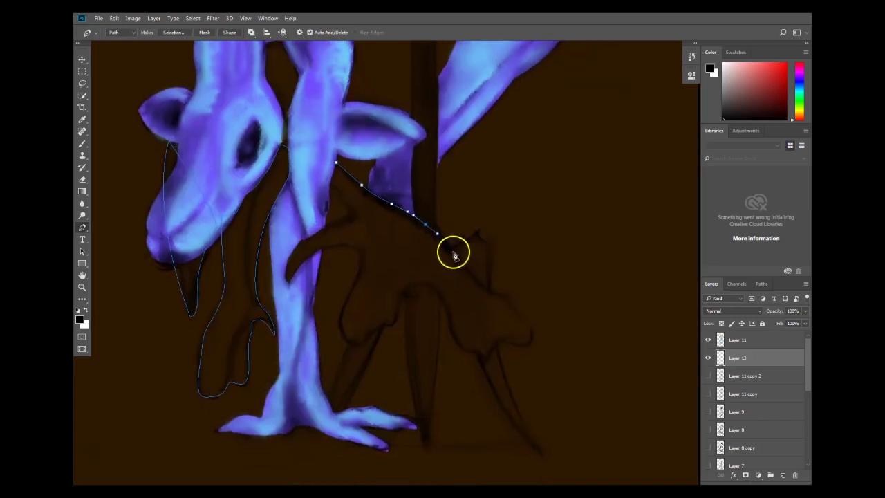
{"action": "left_click_drag", "start_coordinate": [493, 286], "coordinate": [495, 291]}
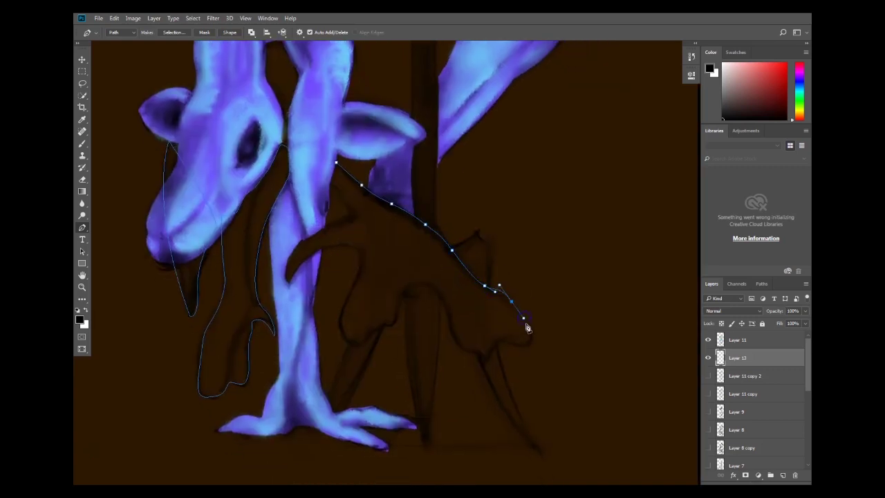
{"action": "left_click", "coordinate": [527, 347]}
Trace the large antler's lower prongs and the curved prong crossing the arm, and close the path at its starting anchor.
{"action": "left_click", "coordinate": [457, 339]}
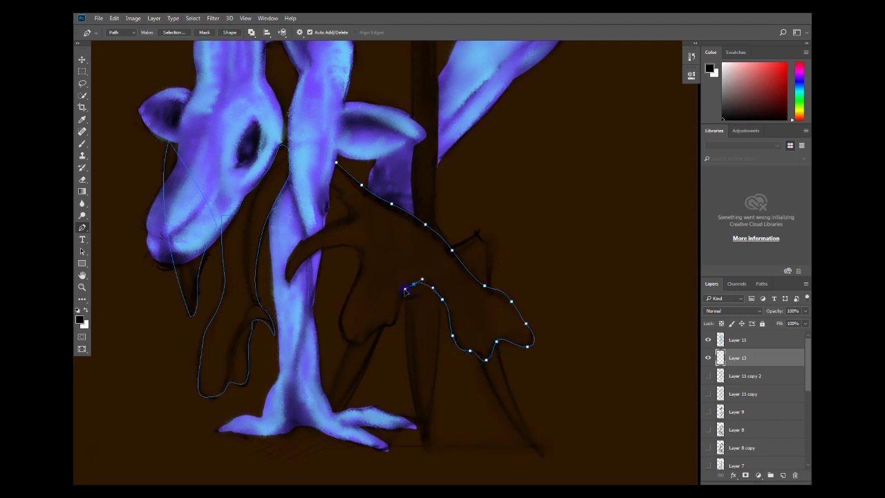
{"action": "left_click", "coordinate": [349, 345]}
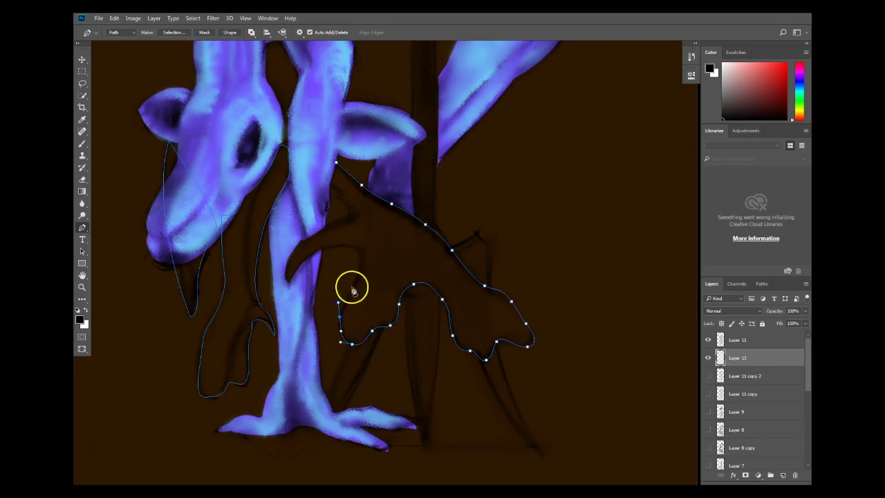
{"action": "left_click", "coordinate": [316, 253]}
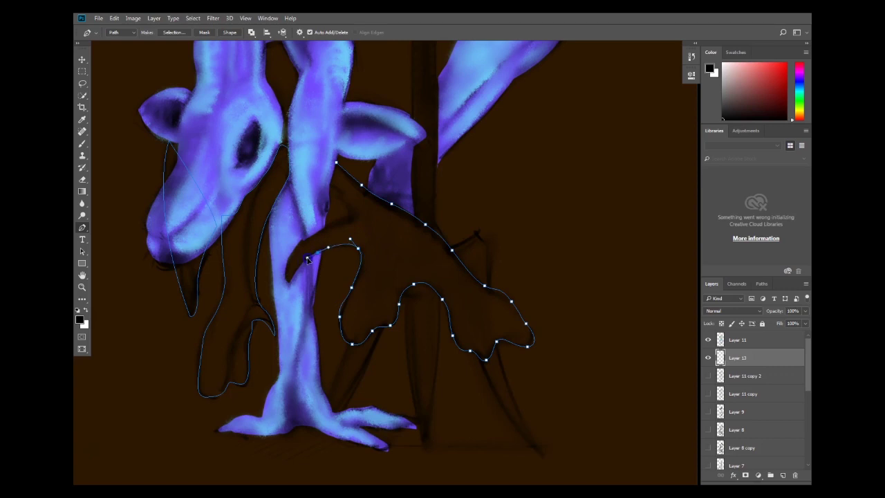
{"action": "scroll", "coordinate": [317, 251], "scroll_direction": "up", "scroll_amount": 2}
{"action": "left_click_drag", "start_coordinate": [278, 292], "coordinate": [356, 208]}
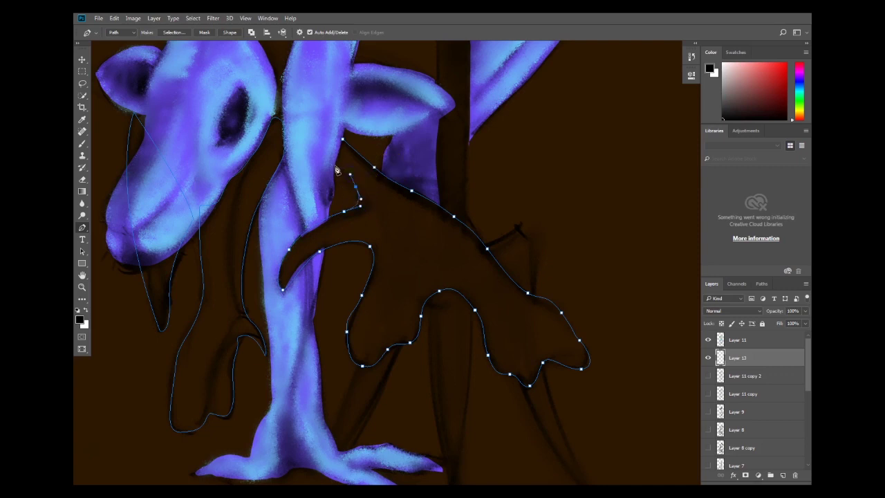
{"action": "left_click", "coordinate": [342, 141]}
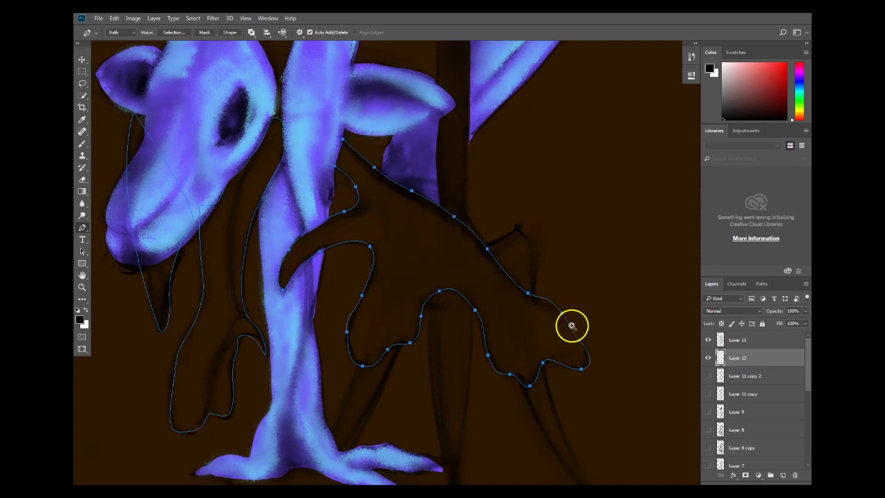
Load the antler Work Path as a selection and hide the selection outline.
{"action": "left_click_drag", "start_coordinate": [580, 322], "coordinate": [534, 328]}
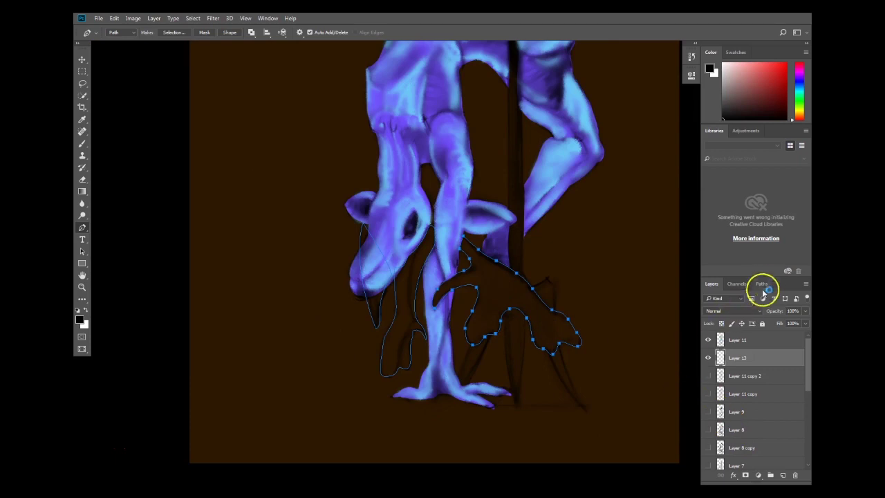
{"action": "left_click", "coordinate": [762, 283]}
{"action": "left_click", "coordinate": [765, 325]}
{"action": "left_click", "coordinate": [712, 305]}
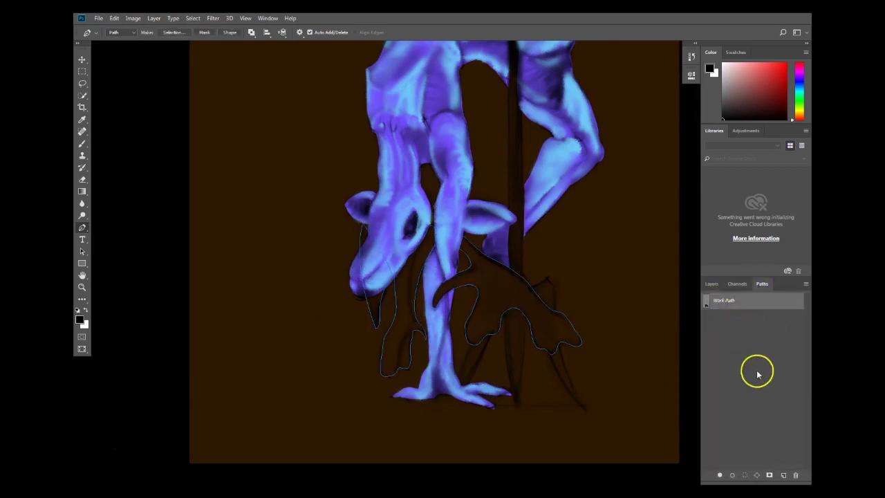
{"action": "left_click", "coordinate": [745, 474]}
{"action": "scroll", "coordinate": [514, 349], "scroll_direction": "down", "scroll_amount": 3}
{"action": "left_click_drag", "start_coordinate": [560, 332], "coordinate": [621, 338]}
{"action": "key", "text": "ctrl+d"}
Activate the Brush tool and set the foreground color to red, #ba0b0b.
{"action": "left_click_drag", "start_coordinate": [532, 363], "coordinate": [489, 370]}
{"action": "key", "text": "b"}
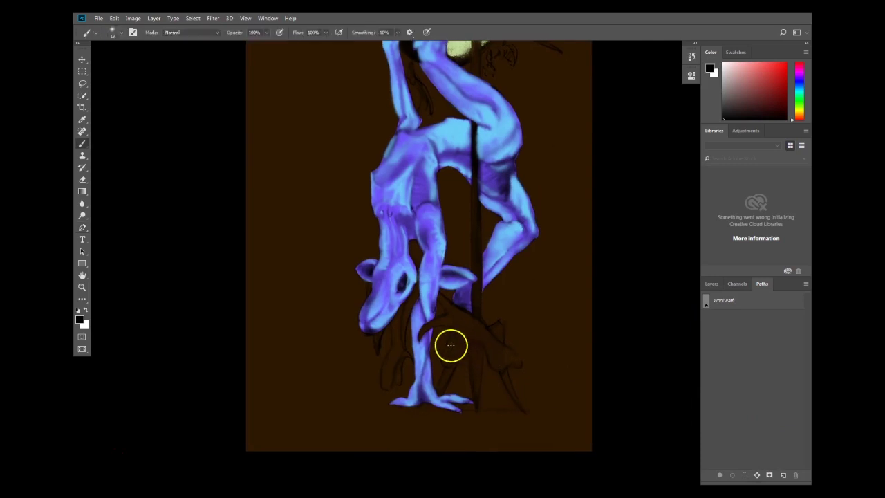
{"action": "left_click", "coordinate": [81, 318]}
{"action": "left_click", "coordinate": [434, 163]}
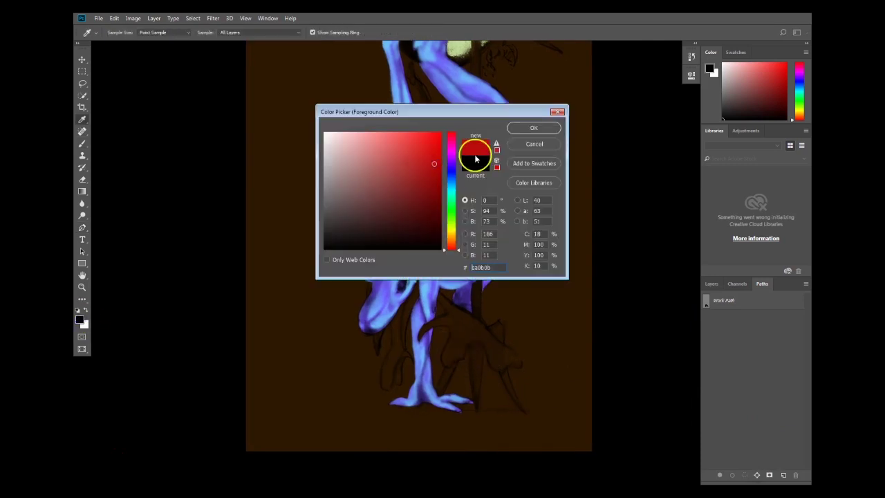
{"action": "left_click", "coordinate": [533, 131]}
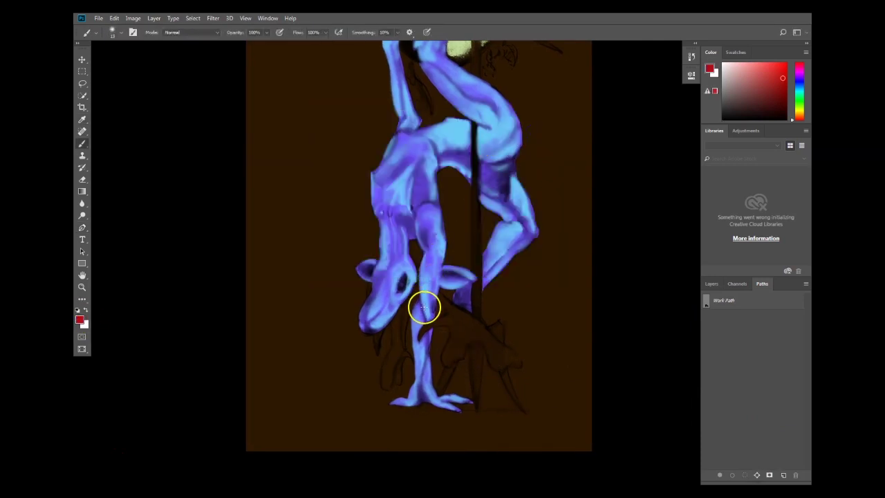
Try painting the selected antlers red with a 200 px brush, and undo the paint.
{"action": "mouse_move", "coordinate": [375, 263]}
{"action": "left_mouse_down"}
{"action": "mouse_move", "coordinate": [379, 386]}
{"action": "mouse_move", "coordinate": [393, 286]}
{"action": "mouse_move", "coordinate": [379, 381]}
{"action": "mouse_move", "coordinate": [437, 319]}
{"action": "mouse_move", "coordinate": [492, 304]}
{"action": "mouse_move", "coordinate": [435, 367]}
{"action": "mouse_move", "coordinate": [443, 377]}
{"action": "mouse_move", "coordinate": [502, 373]}
{"action": "left_mouse_up"}
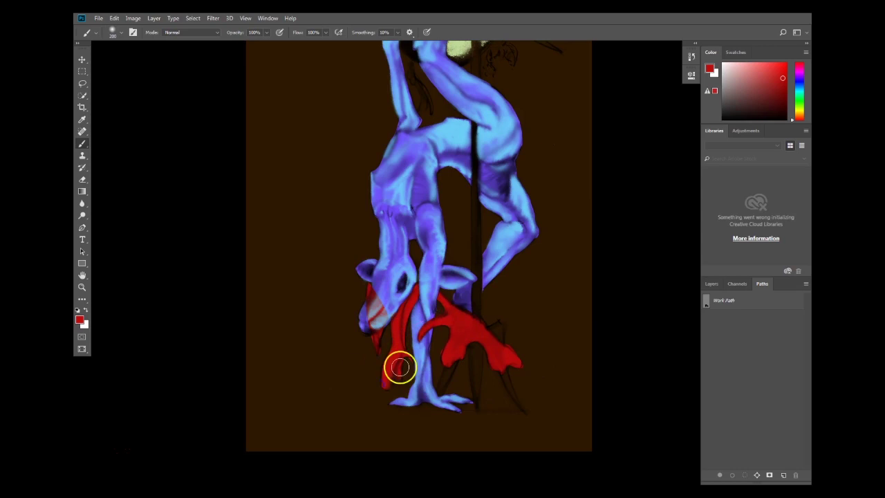
{"action": "left_click", "coordinate": [711, 284]}
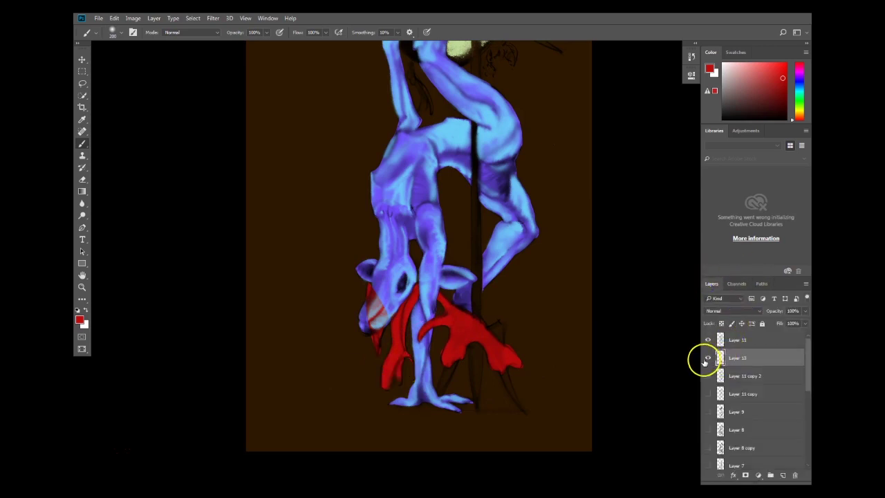
{"action": "scroll", "coordinate": [504, 395], "scroll_direction": "up", "scroll_amount": 3}
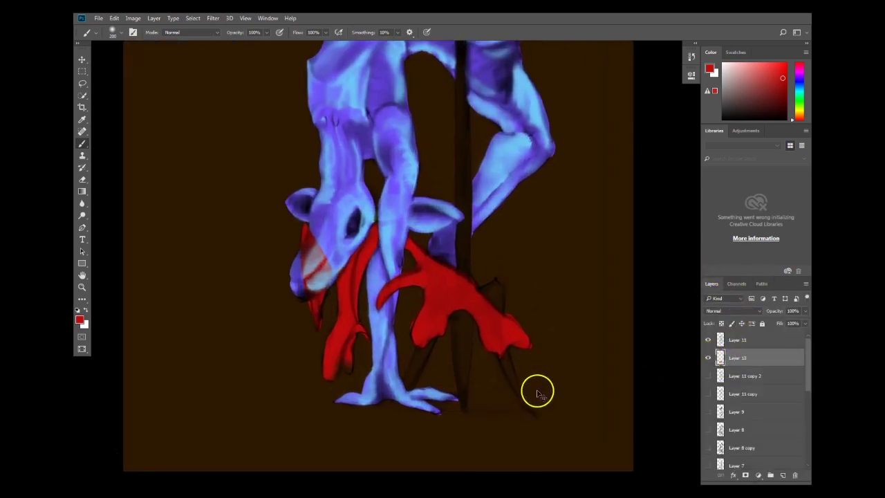
{"action": "key", "text": "q"}
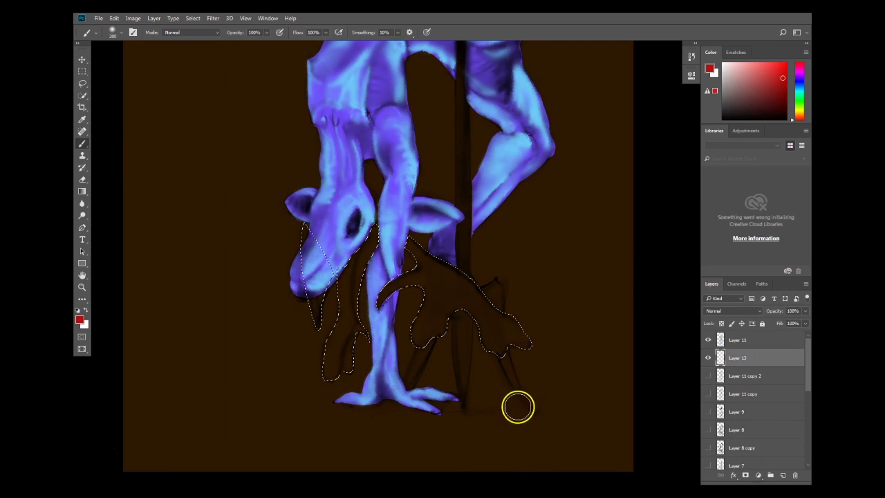
Subtract the area over the animal's snout and lower face from the antler selection with the Lasso tool.
{"action": "key", "text": "l"}
{"action": "scroll", "coordinate": [391, 266], "scroll_direction": "up", "scroll_amount": 3}
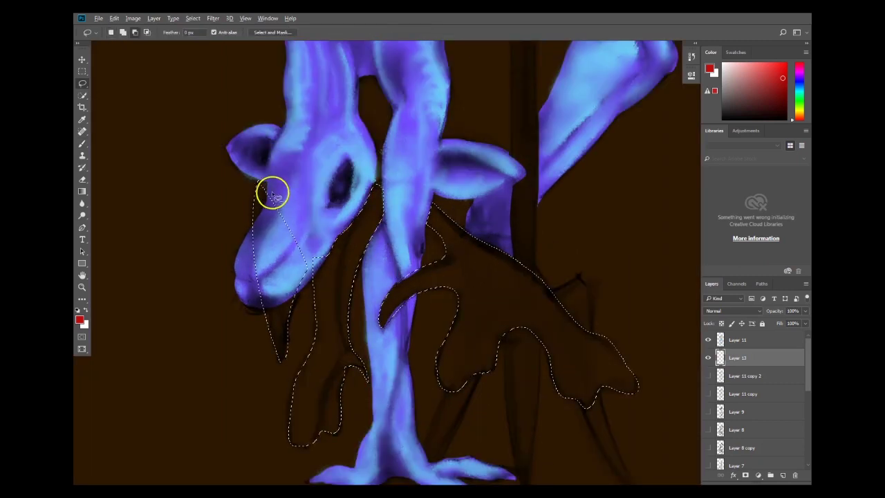
{"action": "mouse_move", "coordinate": [267, 191]}
{"action": "left_mouse_down"}
{"action": "mouse_move", "coordinate": [253, 258]}
{"action": "mouse_move", "coordinate": [318, 196]}
{"action": "mouse_move", "coordinate": [268, 312]}
{"action": "left_mouse_up"}
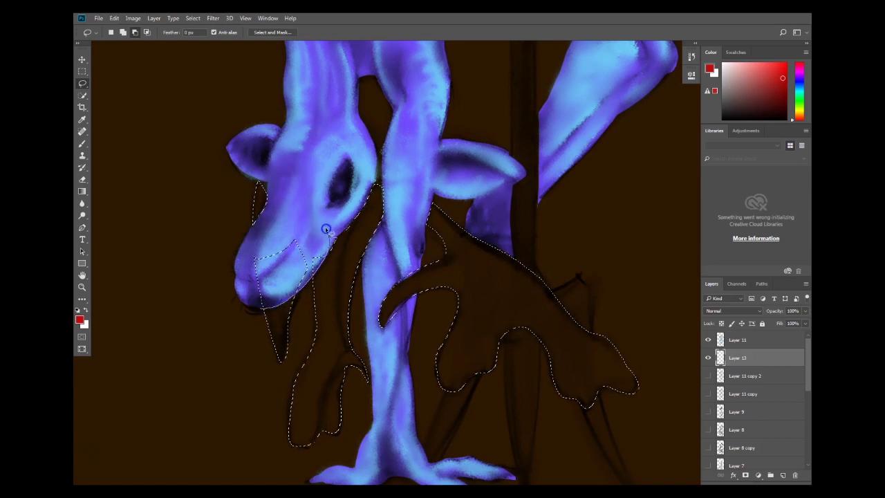
{"action": "left_click_drag", "start_coordinate": [251, 254], "coordinate": [253, 255]}
{"action": "scroll", "coordinate": [573, 322], "scroll_direction": "down", "scroll_amount": 2}
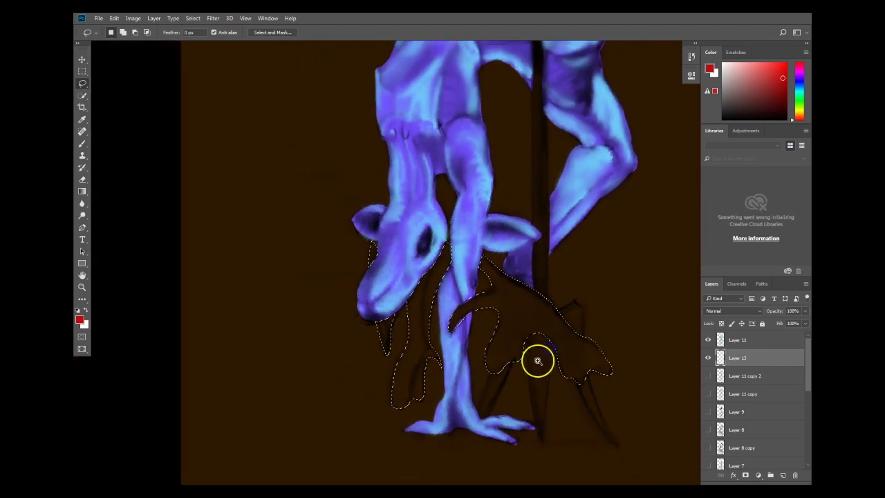
View the deer photo's antlers enlarged beside a closer view of the figure's antlers in Shaman2.psd.
{"action": "scroll", "coordinate": [410, 339], "scroll_direction": "down", "scroll_amount": 4}
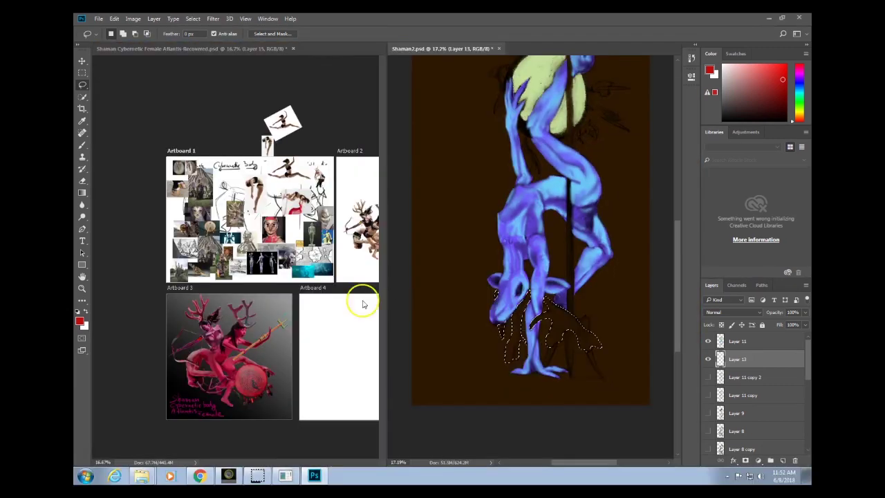
{"action": "left_click", "coordinate": [236, 178]}
{"action": "left_click_drag", "start_coordinate": [229, 209], "coordinate": [231, 186]}
{"action": "left_click", "coordinate": [573, 49]}
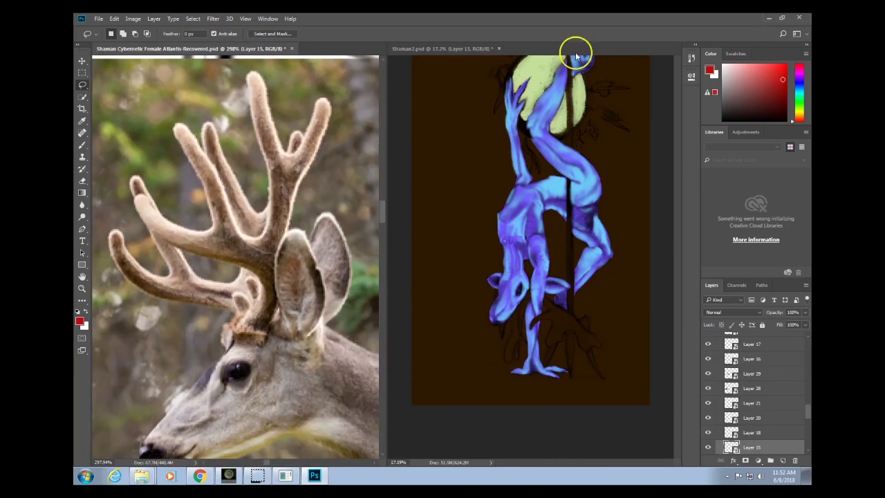
{"action": "left_click", "coordinate": [474, 48]}
{"action": "left_click_drag", "start_coordinate": [550, 293], "coordinate": [583, 321]}
{"action": "scroll", "coordinate": [583, 321], "scroll_direction": "up", "scroll_amount": 3}
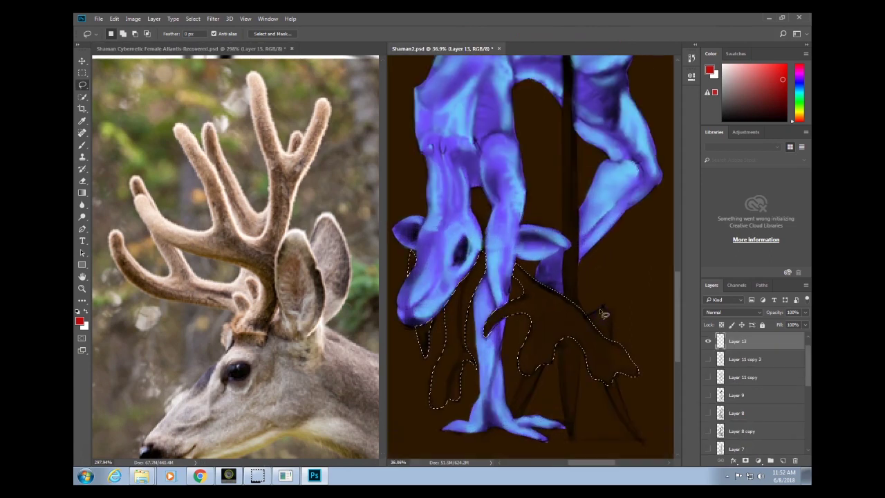
Sample the brown of the deer's antler and paint the selected antlers with it using a 200 px brush.
{"action": "left_click", "coordinate": [197, 236]}
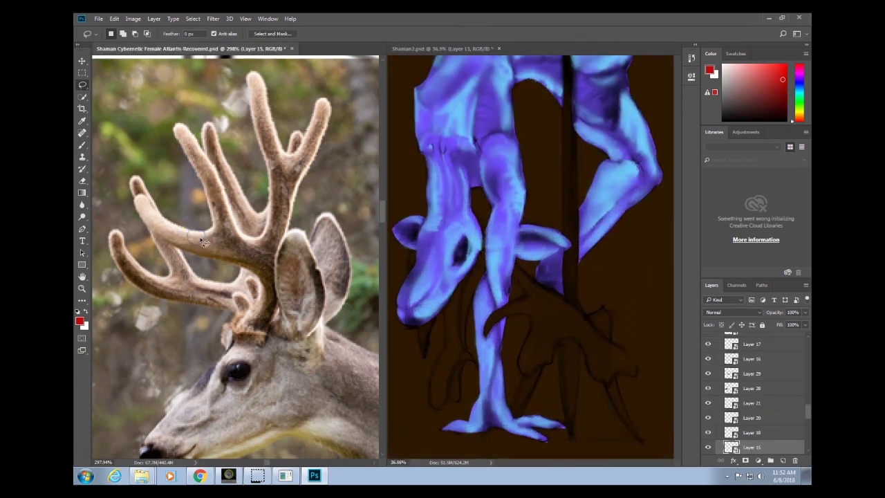
{"action": "key", "text": "b"}
{"action": "left_click", "coordinate": [201, 233], "text": "alt"}
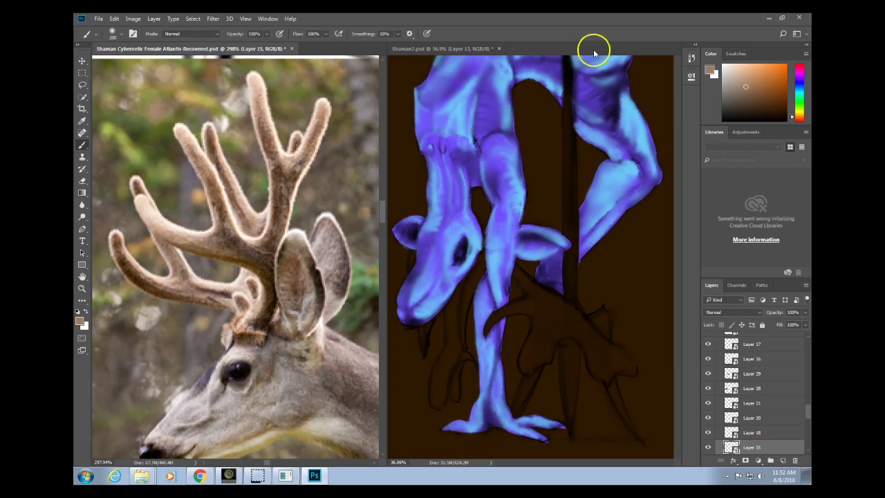
{"action": "left_click", "coordinate": [534, 297]}
{"action": "mouse_move", "coordinate": [413, 272]}
{"action": "left_mouse_down"}
{"action": "mouse_move", "coordinate": [412, 323]}
{"action": "mouse_move", "coordinate": [422, 369]}
{"action": "mouse_move", "coordinate": [443, 310]}
{"action": "mouse_move", "coordinate": [442, 400]}
{"action": "mouse_move", "coordinate": [464, 407]}
{"action": "mouse_move", "coordinate": [451, 307]}
{"action": "mouse_move", "coordinate": [405, 306]}
{"action": "left_mouse_up"}
{"action": "mouse_move", "coordinate": [554, 244]}
{"action": "left_mouse_down"}
{"action": "mouse_move", "coordinate": [454, 348]}
{"action": "mouse_move", "coordinate": [595, 309]}
{"action": "mouse_move", "coordinate": [617, 324]}
{"action": "mouse_move", "coordinate": [605, 345]}
{"action": "mouse_move", "coordinate": [542, 395]}
{"action": "mouse_move", "coordinate": [598, 386]}
{"action": "mouse_move", "coordinate": [567, 377]}
{"action": "mouse_move", "coordinate": [570, 321]}
{"action": "mouse_move", "coordinate": [468, 281]}
{"action": "mouse_move", "coordinate": [406, 274]}
{"action": "left_mouse_up"}
{"action": "key", "text": "ctrl+d"}
{"action": "mouse_move", "coordinate": [586, 329]}
{"action": "left_mouse_down"}
{"action": "mouse_move", "coordinate": [533, 336]}
{"action": "mouse_move", "coordinate": [541, 338]}
{"action": "left_mouse_up"}
{"action": "left_click_drag", "start_coordinate": [552, 419], "coordinate": [590, 380]}
Sample a pale pink highlight from the deer's antler and brush it along the left antler's edge at 70 px.
{"action": "left_click", "coordinate": [242, 287]}
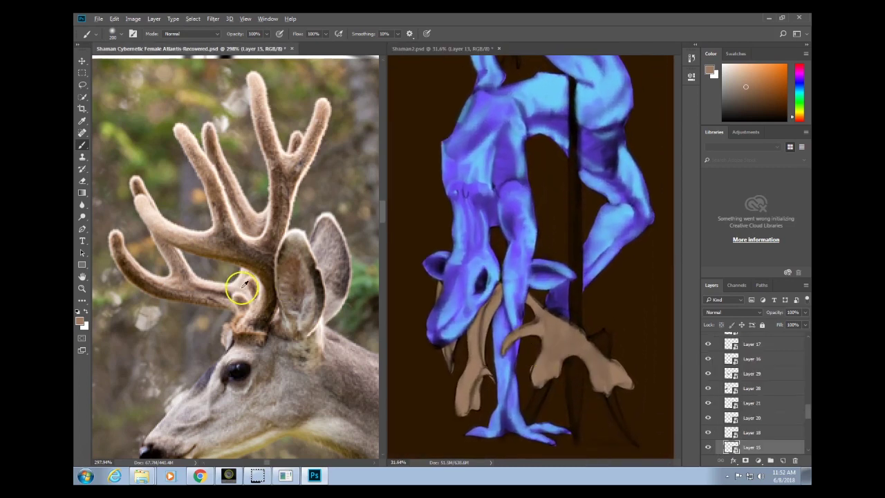
{"action": "left_click", "coordinate": [243, 294], "text": "alt"}
{"action": "left_click", "coordinate": [549, 344]}
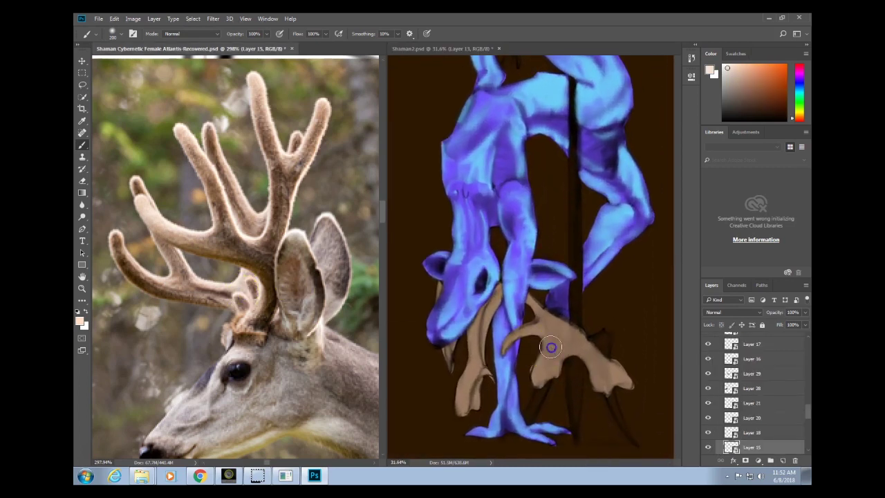
{"action": "mouse_move", "coordinate": [504, 332]}
{"action": "left_mouse_down"}
{"action": "mouse_move", "coordinate": [476, 306]}
{"action": "mouse_move", "coordinate": [480, 342]}
{"action": "mouse_move", "coordinate": [460, 413]}
{"action": "left_mouse_up"}
{"action": "left_click_drag", "start_coordinate": [470, 376], "coordinate": [461, 405]}
{"action": "left_click_drag", "start_coordinate": [475, 333], "coordinate": [472, 359]}
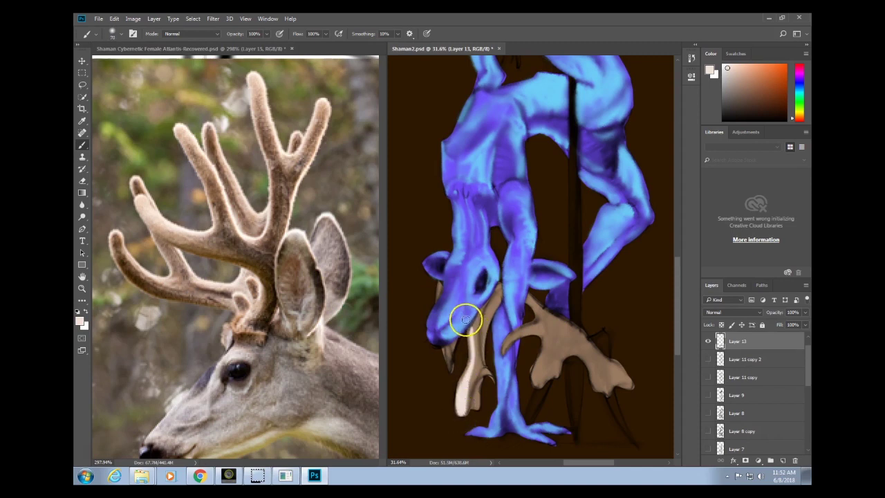
Paint pale highlights along the small prong, the left antler and the large antler's edges, enlarging the brush to 100 px.
{"action": "left_click_drag", "start_coordinate": [441, 276], "coordinate": [449, 363]}
{"action": "mouse_move", "coordinate": [518, 269]}
{"action": "left_mouse_down"}
{"action": "mouse_move", "coordinate": [510, 302]}
{"action": "mouse_move", "coordinate": [475, 345]}
{"action": "mouse_move", "coordinate": [500, 287]}
{"action": "mouse_move", "coordinate": [476, 341]}
{"action": "mouse_move", "coordinate": [485, 341]}
{"action": "mouse_move", "coordinate": [488, 293]}
{"action": "mouse_move", "coordinate": [475, 349]}
{"action": "mouse_move", "coordinate": [470, 326]}
{"action": "mouse_move", "coordinate": [490, 384]}
{"action": "mouse_move", "coordinate": [472, 361]}
{"action": "mouse_move", "coordinate": [484, 370]}
{"action": "mouse_move", "coordinate": [468, 383]}
{"action": "mouse_move", "coordinate": [475, 370]}
{"action": "mouse_move", "coordinate": [486, 402]}
{"action": "left_mouse_up"}
{"action": "mouse_move", "coordinate": [513, 302]}
{"action": "left_mouse_down"}
{"action": "mouse_move", "coordinate": [501, 360]}
{"action": "mouse_move", "coordinate": [562, 321]}
{"action": "mouse_move", "coordinate": [518, 298]}
{"action": "mouse_move", "coordinate": [524, 332]}
{"action": "mouse_move", "coordinate": [551, 349]}
{"action": "mouse_move", "coordinate": [539, 332]}
{"action": "mouse_move", "coordinate": [532, 377]}
{"action": "mouse_move", "coordinate": [536, 333]}
{"action": "mouse_move", "coordinate": [538, 395]}
{"action": "mouse_move", "coordinate": [532, 378]}
{"action": "mouse_move", "coordinate": [557, 380]}
{"action": "mouse_move", "coordinate": [561, 324]}
{"action": "mouse_move", "coordinate": [558, 373]}
{"action": "left_mouse_up"}
{"action": "key", "text": "bracketright"}
{"action": "key", "text": "bracketright"}
{"action": "key", "text": "bracketright"}
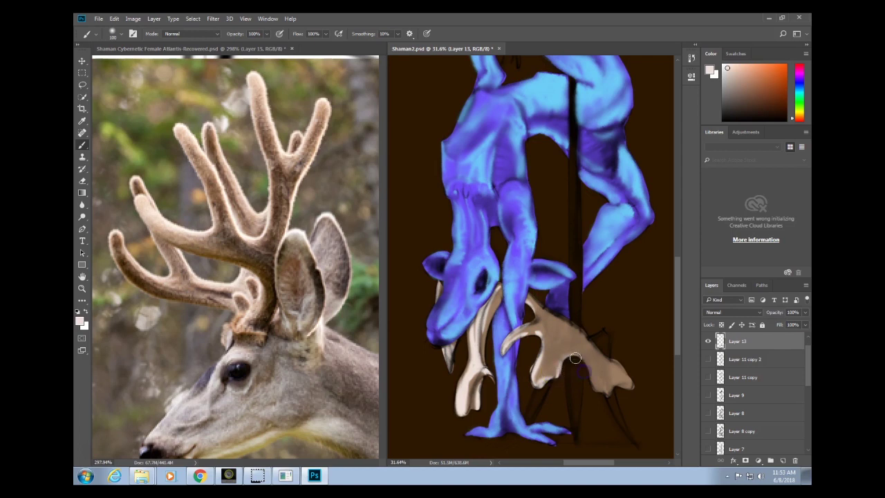
{"action": "mouse_move", "coordinate": [563, 287]}
{"action": "left_mouse_down"}
{"action": "mouse_move", "coordinate": [557, 319]}
{"action": "mouse_move", "coordinate": [602, 359]}
{"action": "mouse_move", "coordinate": [618, 361]}
{"action": "mouse_move", "coordinate": [579, 371]}
{"action": "left_mouse_up"}
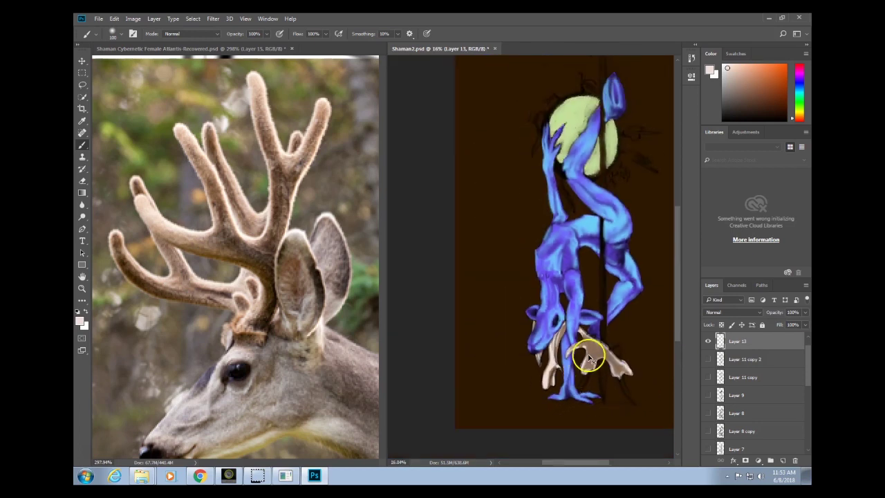
Save the document and add a new layer above the antler layer.
{"action": "left_click_drag", "start_coordinate": [643, 296], "coordinate": [626, 295]}
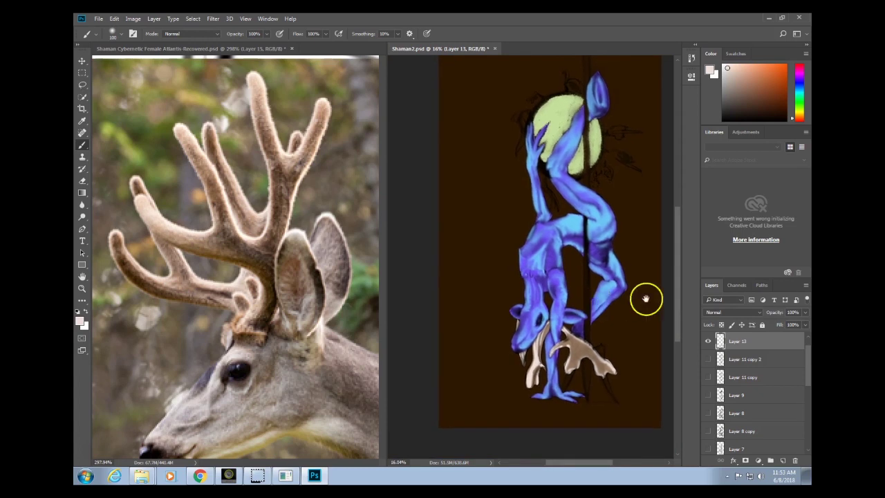
{"action": "mouse_move", "coordinate": [614, 395]}
{"action": "left_mouse_down"}
{"action": "mouse_move", "coordinate": [632, 366]}
{"action": "mouse_move", "coordinate": [610, 391]}
{"action": "left_mouse_up"}
{"action": "key", "text": "ctrl+s"}
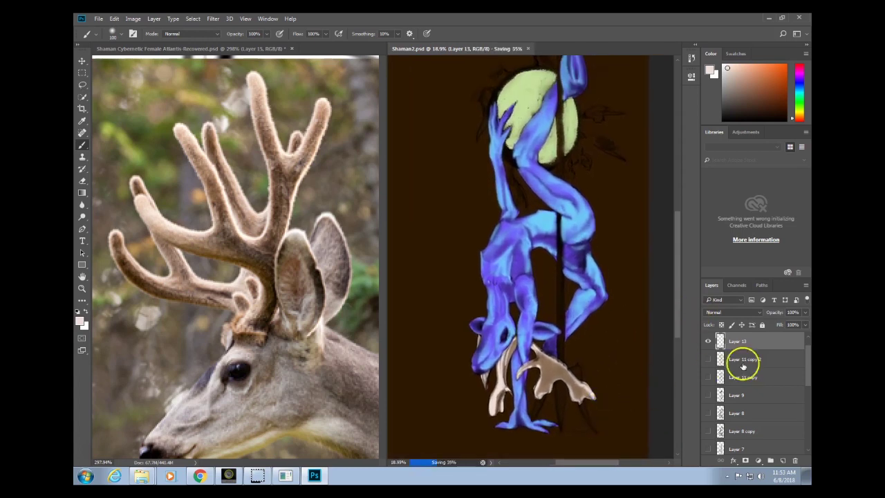
{"action": "left_click", "coordinate": [784, 461]}
Trace the vertical pole with the Pen tool, from the antler up its left edge, around the top and down its right edge.
{"action": "left_click_drag", "start_coordinate": [602, 230], "coordinate": [554, 286]}
{"action": "key", "text": "p"}
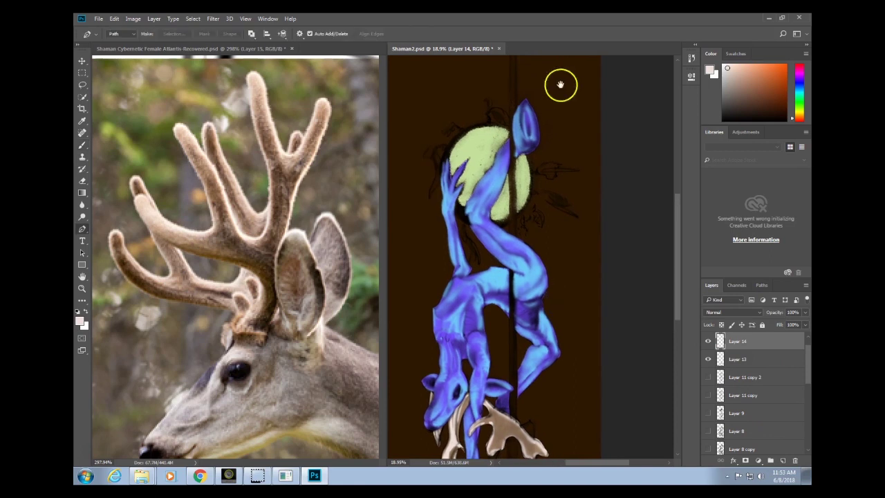
{"action": "scroll", "coordinate": [507, 222], "scroll_direction": "down", "scroll_amount": 5}
{"action": "scroll", "coordinate": [469, 273], "scroll_direction": "up", "scroll_amount": 3}
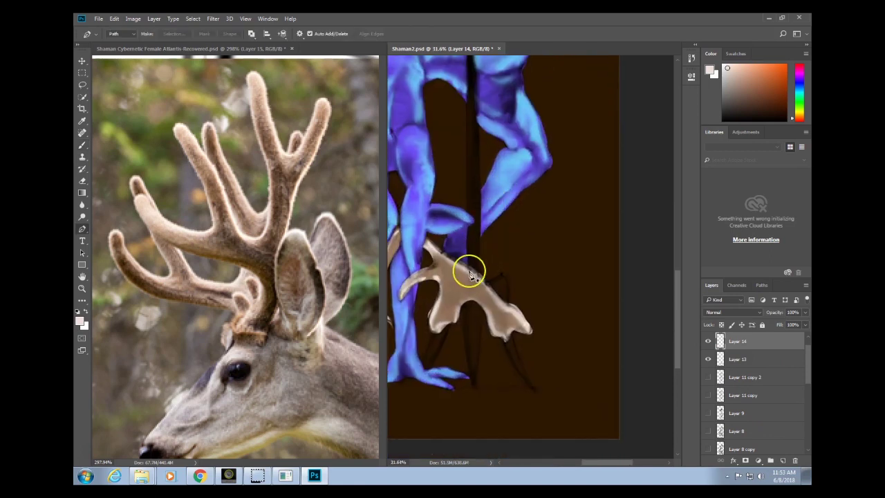
{"action": "left_click", "coordinate": [469, 274]}
{"action": "left_click_drag", "start_coordinate": [500, 191], "coordinate": [515, 389]}
{"action": "left_click_drag", "start_coordinate": [519, 112], "coordinate": [529, 305]}
{"action": "left_click", "coordinate": [500, 144]}
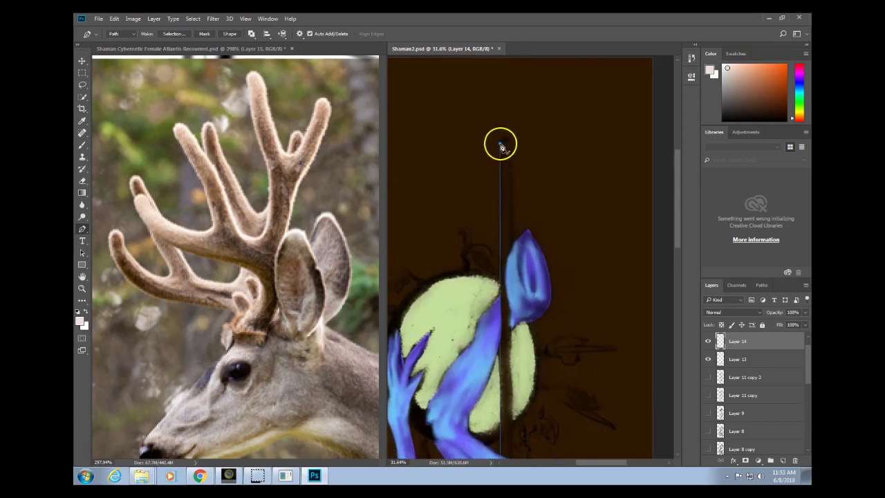
{"action": "scroll", "coordinate": [512, 142], "scroll_direction": "up", "scroll_amount": 6}
{"action": "left_click_drag", "start_coordinate": [492, 130], "coordinate": [504, 130]}
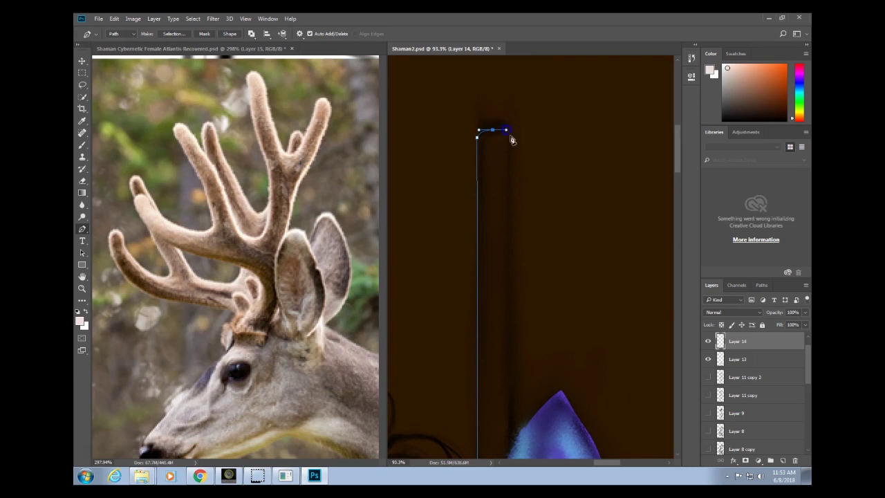
{"action": "scroll", "coordinate": [581, 182], "scroll_direction": "down", "scroll_amount": 5}
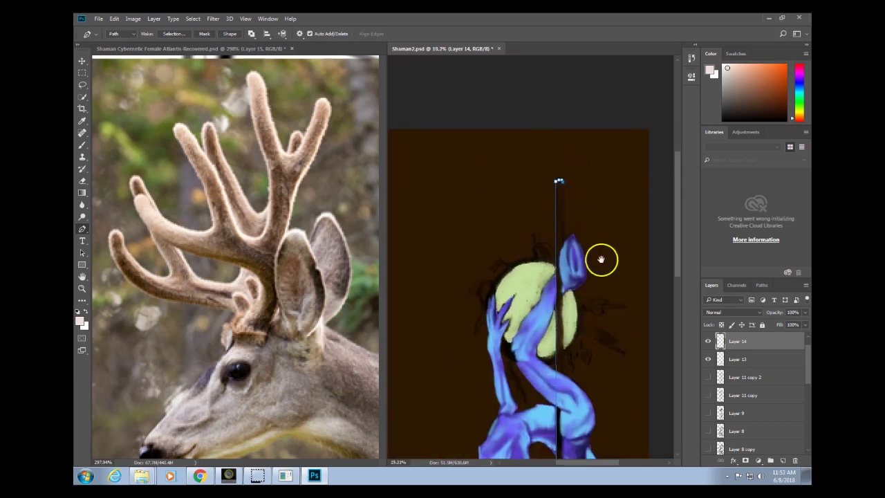
{"action": "scroll", "coordinate": [510, 298], "scroll_direction": "up", "scroll_amount": 3}
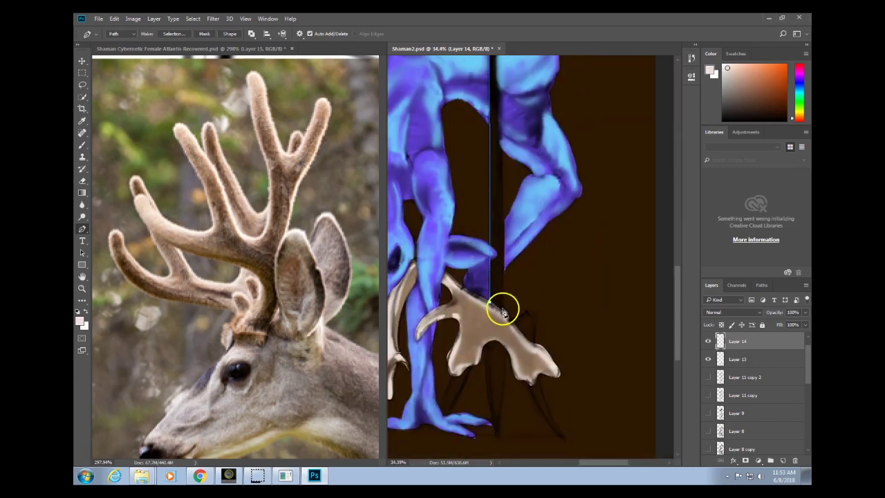
{"action": "left_click", "coordinate": [504, 313]}
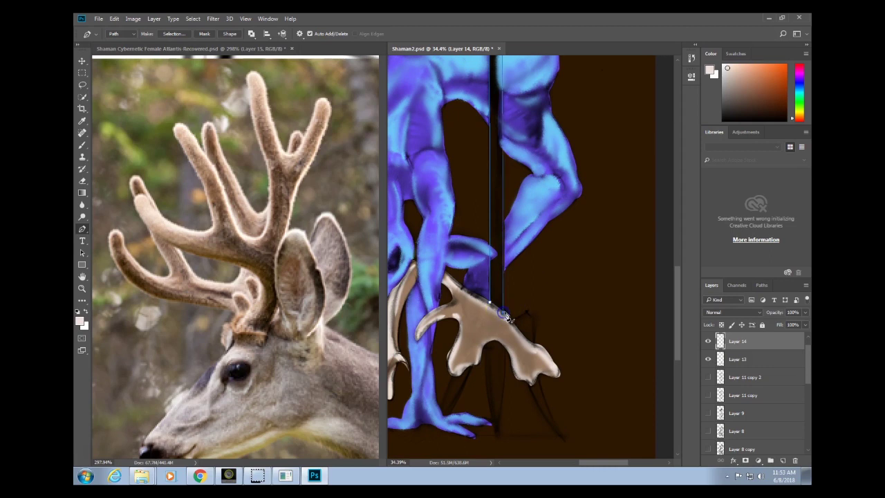
Continue the path around the pointed bump beside the antler and along the pole base's right and middle legs.
{"action": "scroll", "coordinate": [516, 303], "scroll_direction": "up", "scroll_amount": 3}
{"action": "left_click_drag", "start_coordinate": [484, 291], "coordinate": [526, 269]}
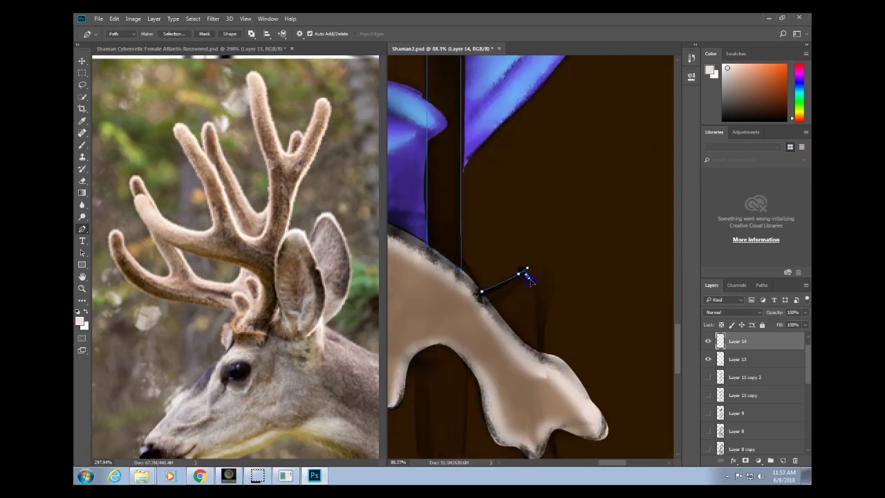
{"action": "left_click_drag", "start_coordinate": [545, 298], "coordinate": [545, 303]}
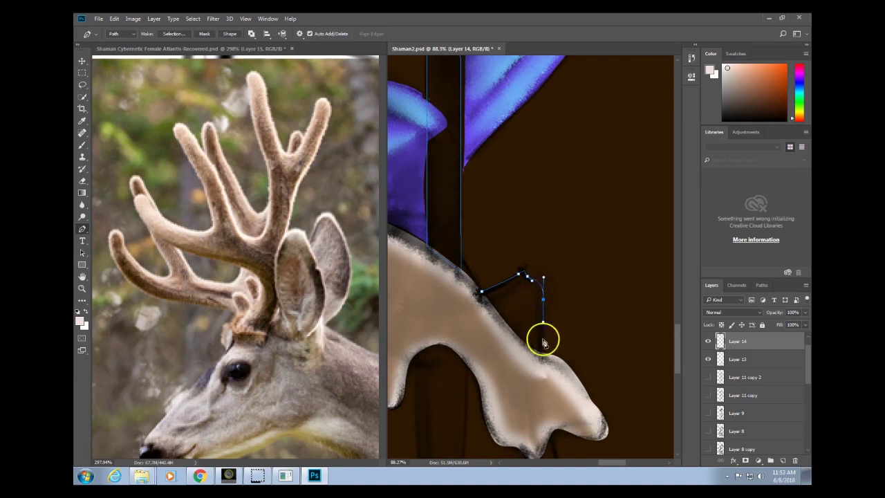
{"action": "scroll", "coordinate": [543, 349], "scroll_direction": "down", "scroll_amount": 4}
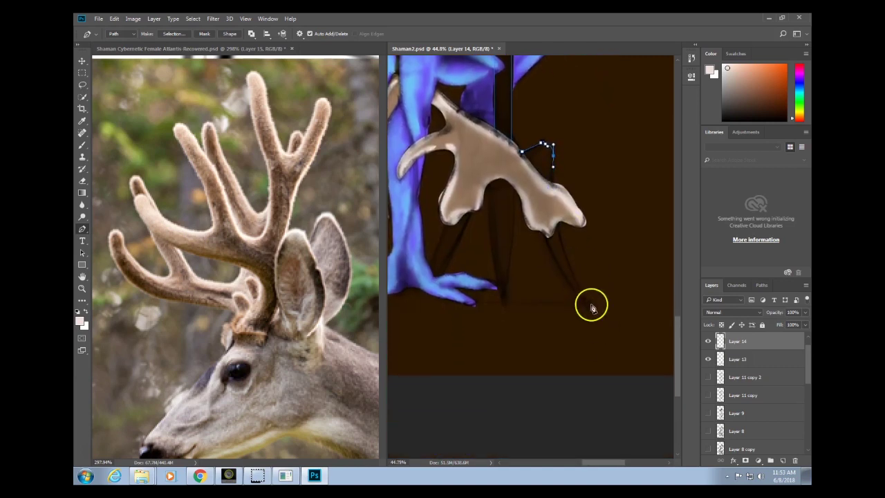
{"action": "left_click_drag", "start_coordinate": [608, 333], "coordinate": [621, 354]}
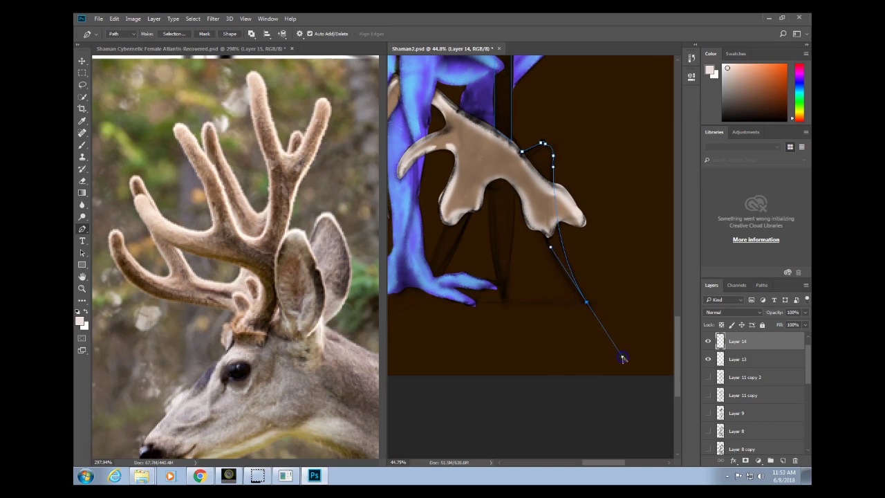
{"action": "left_click_drag", "start_coordinate": [529, 188], "coordinate": [526, 180]}
{"action": "left_click_drag", "start_coordinate": [520, 151], "coordinate": [518, 177]}
{"action": "left_click_drag", "start_coordinate": [488, 259], "coordinate": [487, 143]}
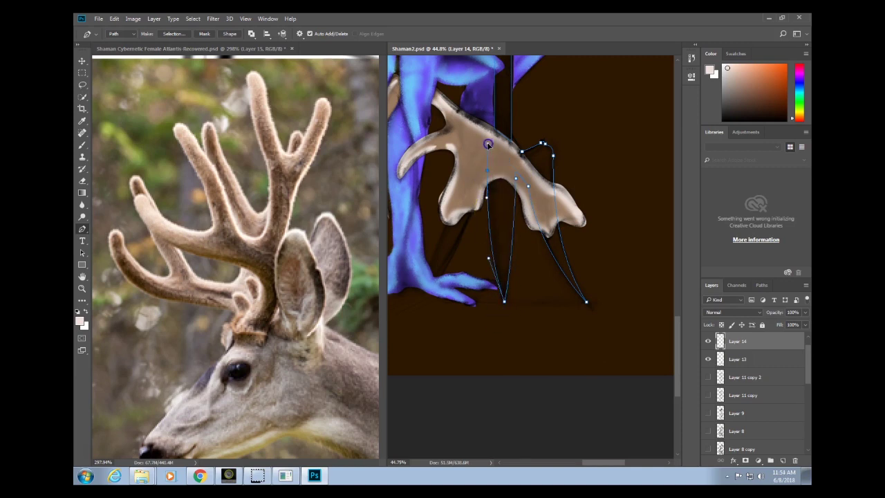
Trace the pole base's left leg down to the foot and back, and close the path beside the large antler.
{"action": "left_click", "coordinate": [477, 166]}
{"action": "left_click_drag", "start_coordinate": [440, 280], "coordinate": [399, 349]}
{"action": "left_click_drag", "start_coordinate": [424, 271], "coordinate": [448, 217]}
{"action": "left_click", "coordinate": [471, 151]}
{"action": "left_click_drag", "start_coordinate": [525, 158], "coordinate": [524, 156]}
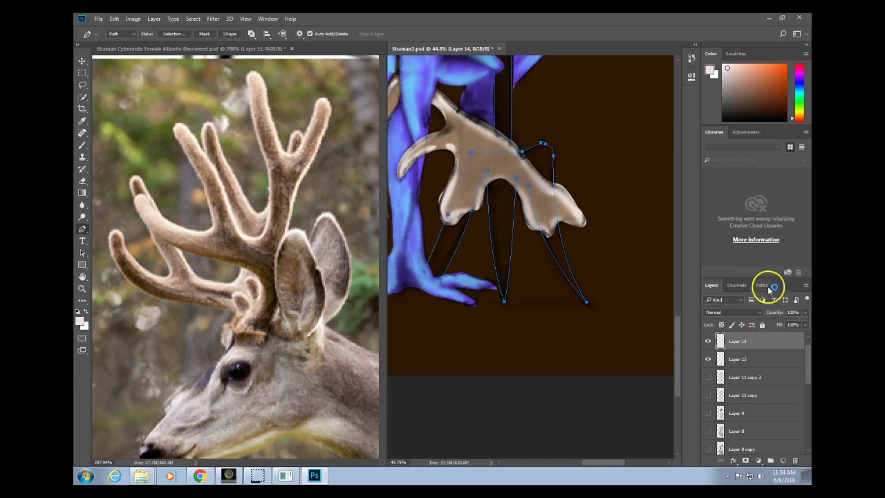
Load the pole's Work Path as a selection.
{"action": "left_click", "coordinate": [762, 285]}
{"action": "left_click", "coordinate": [759, 345]}
{"action": "left_click", "coordinate": [711, 307]}
{"action": "left_click", "coordinate": [744, 461]}
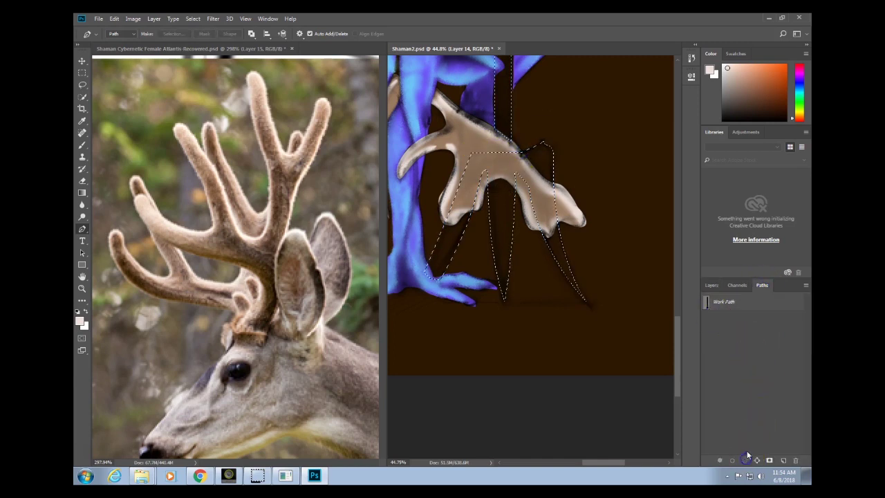
Subtract the large antler's left and middle parts from the pole selection with the Lasso, leaving the base legs below it selected.
{"action": "key", "text": "l"}
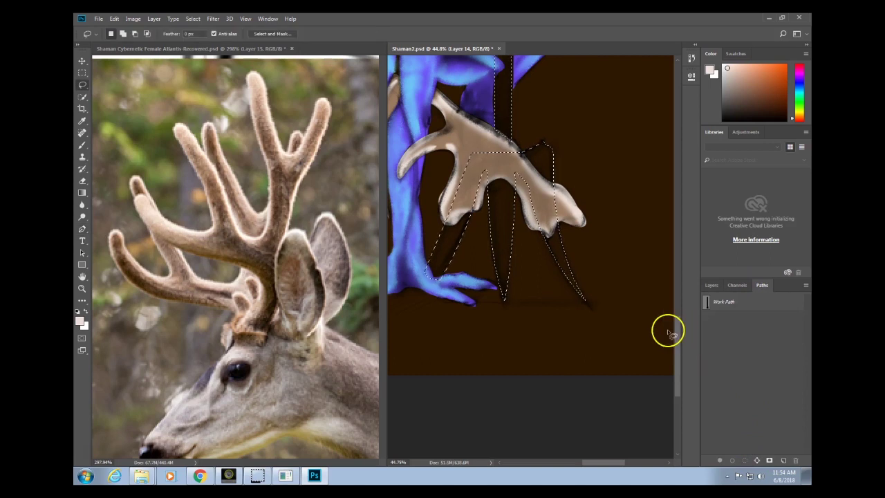
{"action": "scroll", "coordinate": [464, 204], "scroll_direction": "up", "scroll_amount": 1}
{"action": "left_click_drag", "start_coordinate": [430, 223], "coordinate": [428, 224]}
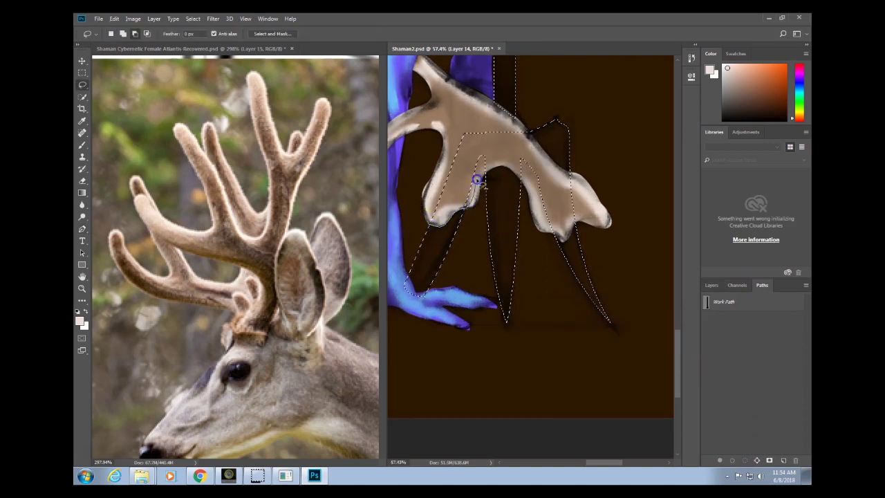
{"action": "left_click_drag", "start_coordinate": [454, 151], "coordinate": [454, 153]}
{"action": "mouse_move", "coordinate": [474, 125]}
{"action": "left_mouse_down"}
{"action": "mouse_move", "coordinate": [455, 161]}
{"action": "mouse_move", "coordinate": [495, 158]}
{"action": "mouse_move", "coordinate": [471, 128]}
{"action": "left_mouse_up"}
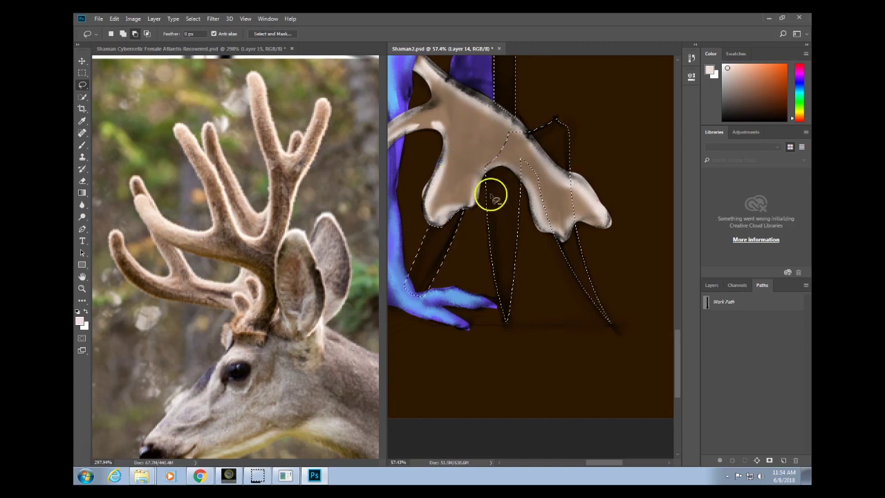
{"action": "left_click_drag", "start_coordinate": [490, 171], "coordinate": [494, 177]}
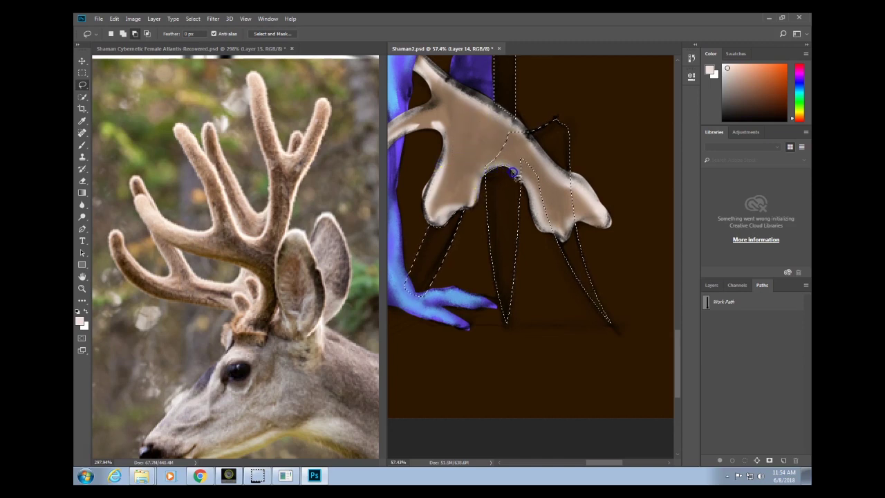
Subtract the antler's right-hand tines from the pole selection, between the pointed bump and the base's right leg.
{"action": "mouse_move", "coordinate": [516, 134]}
{"action": "left_mouse_down"}
{"action": "mouse_move", "coordinate": [540, 129]}
{"action": "mouse_move", "coordinate": [455, 204]}
{"action": "mouse_move", "coordinate": [464, 215]}
{"action": "left_mouse_up"}
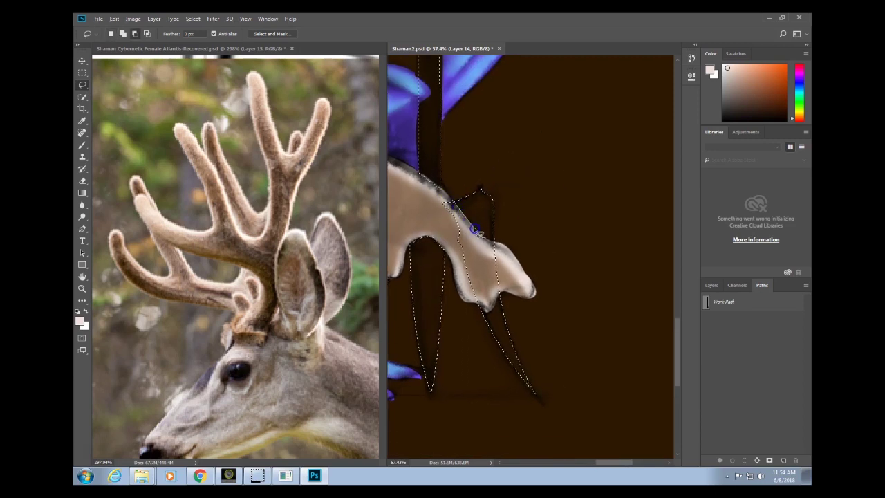
{"action": "left_click_drag", "start_coordinate": [480, 301], "coordinate": [477, 304]}
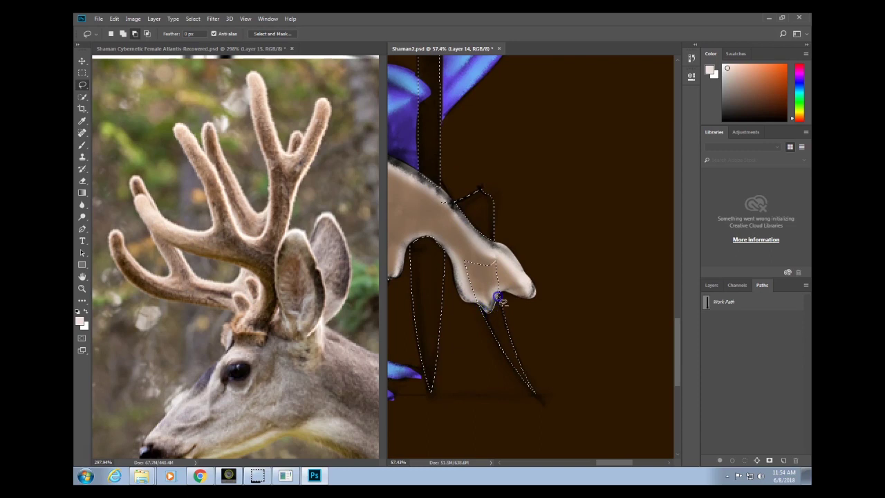
{"action": "left_click_drag", "start_coordinate": [460, 259], "coordinate": [484, 261]}
{"action": "scroll", "coordinate": [514, 233], "scroll_direction": "down", "scroll_amount": 3}
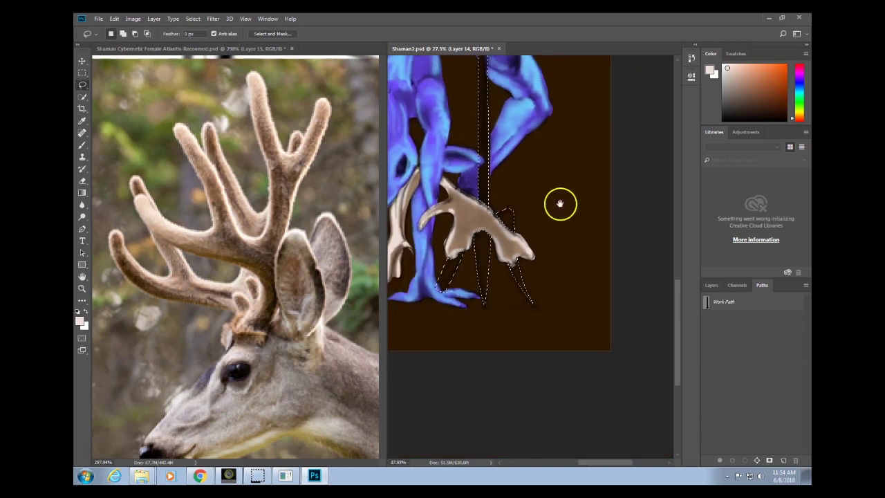
Subtract the figure's ear, bent leg and raised foot from the pole selection where they overlap the shaft.
{"action": "scroll", "coordinate": [482, 138], "scroll_direction": "up", "scroll_amount": 4}
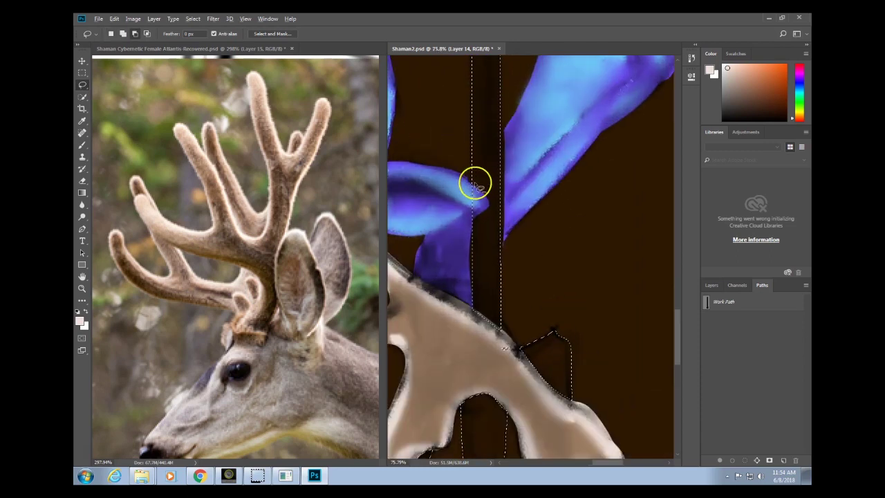
{"action": "mouse_move", "coordinate": [470, 181]}
{"action": "left_mouse_down"}
{"action": "mouse_move", "coordinate": [481, 192]}
{"action": "mouse_move", "coordinate": [468, 185]}
{"action": "left_mouse_up"}
{"action": "left_click_drag", "start_coordinate": [575, 145], "coordinate": [550, 161]}
{"action": "left_click_drag", "start_coordinate": [548, 170], "coordinate": [503, 369]}
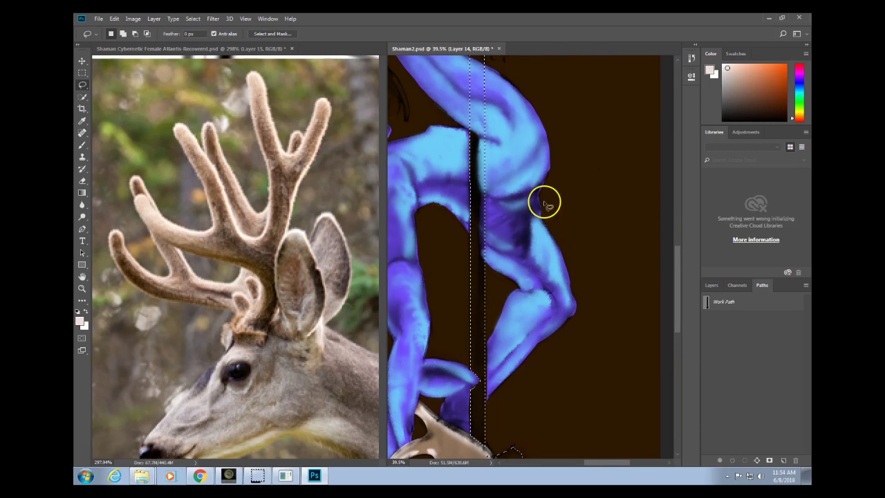
{"action": "left_click_drag", "start_coordinate": [526, 251], "coordinate": [532, 332]}
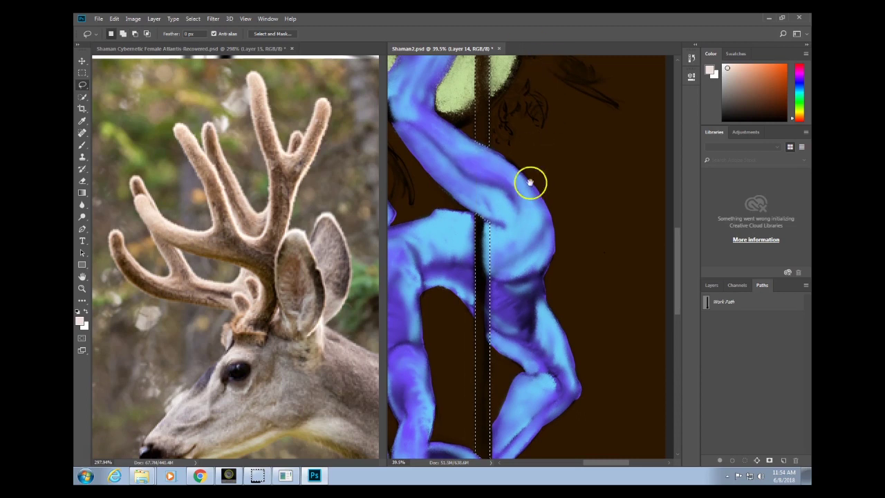
{"action": "left_click_drag", "start_coordinate": [533, 150], "coordinate": [521, 417]}
{"action": "left_click_drag", "start_coordinate": [546, 174], "coordinate": [509, 198]}
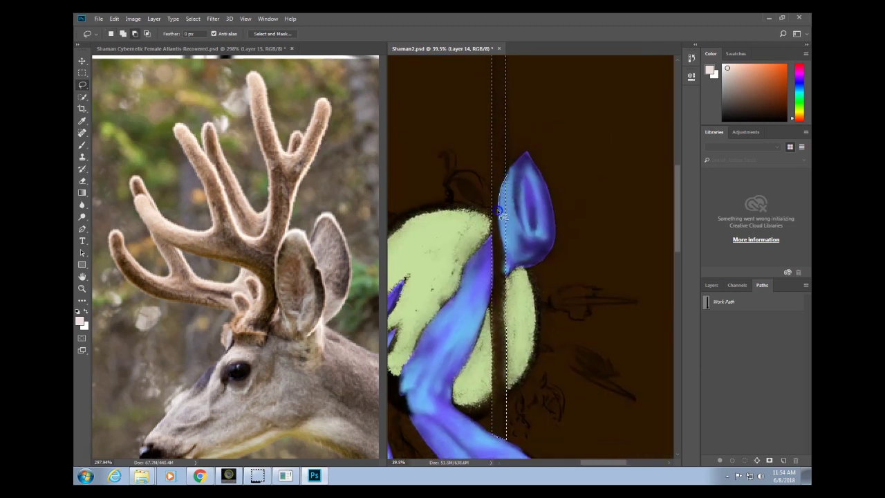
{"action": "scroll", "coordinate": [573, 162], "scroll_direction": "down", "scroll_amount": 5}
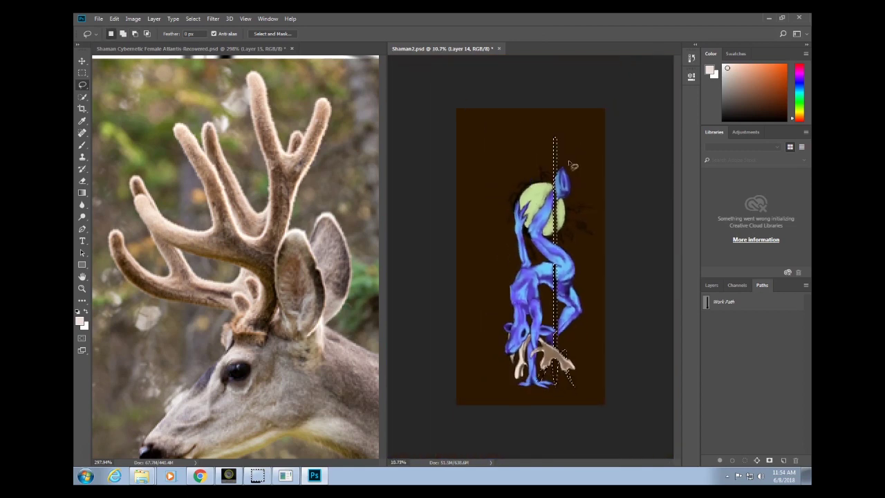
Hide the selection edges and brush the pole and its base legs reddish brown on Layer 14.
{"action": "key", "text": "b"}
{"action": "left_click", "coordinate": [712, 285]}
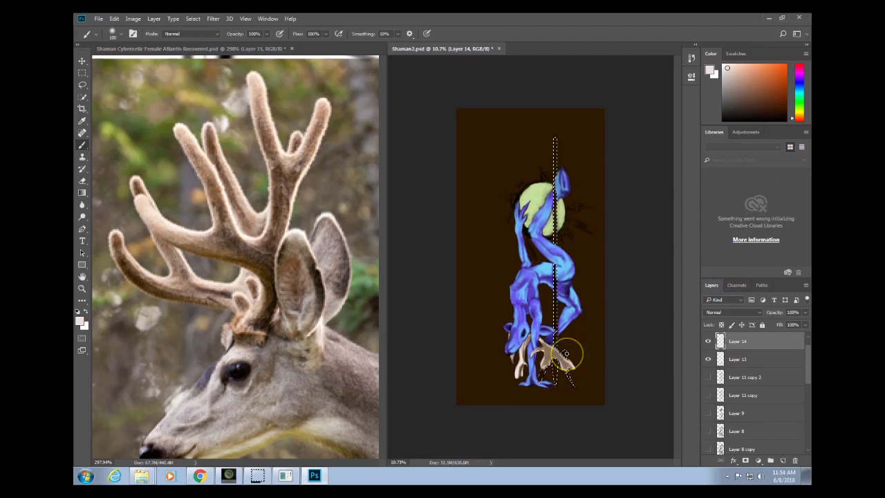
{"action": "mouse_move", "coordinate": [751, 105]}
{"action": "left_mouse_down"}
{"action": "mouse_move", "coordinate": [770, 95]}
{"action": "mouse_move", "coordinate": [768, 105]}
{"action": "mouse_move", "coordinate": [769, 94]}
{"action": "left_mouse_up"}
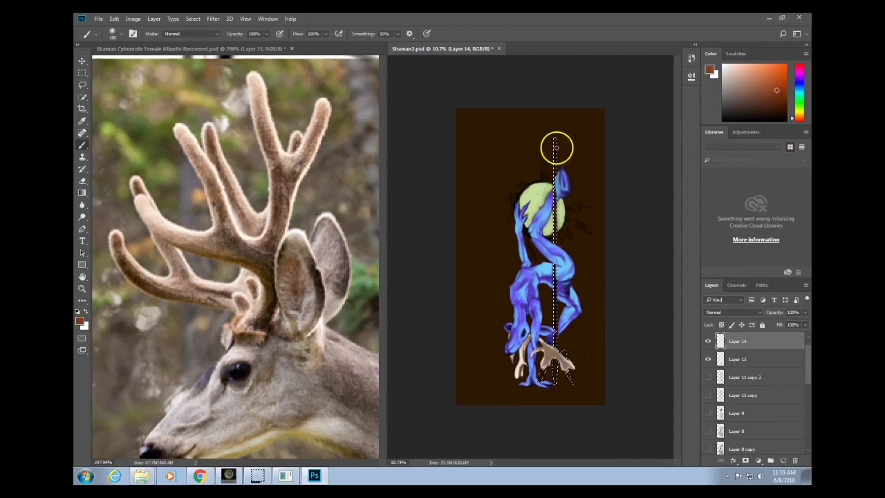
{"action": "key", "text": "ctrl+h"}
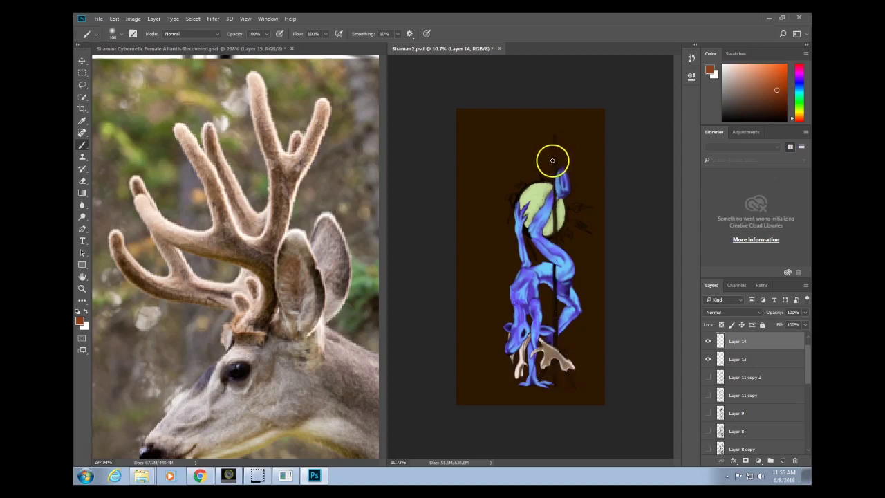
{"action": "left_click_drag", "start_coordinate": [555, 143], "coordinate": [555, 438]}
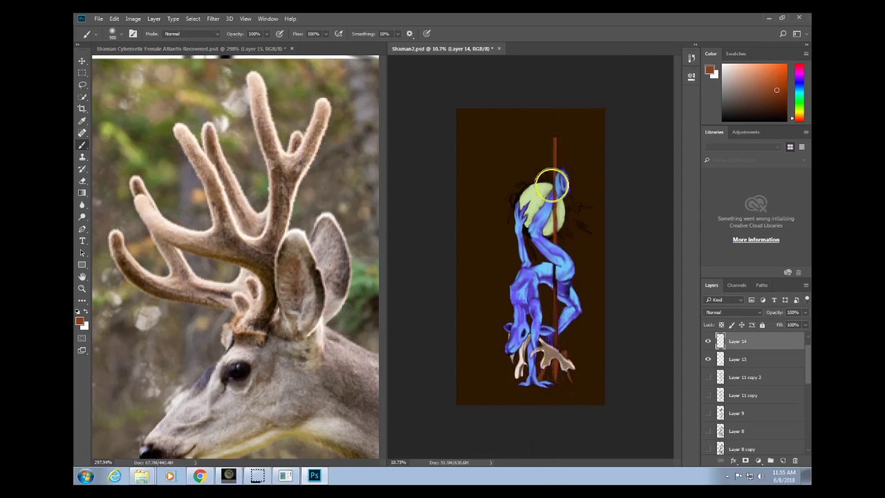
{"action": "scroll", "coordinate": [611, 325], "scroll_direction": "up", "scroll_amount": 2}
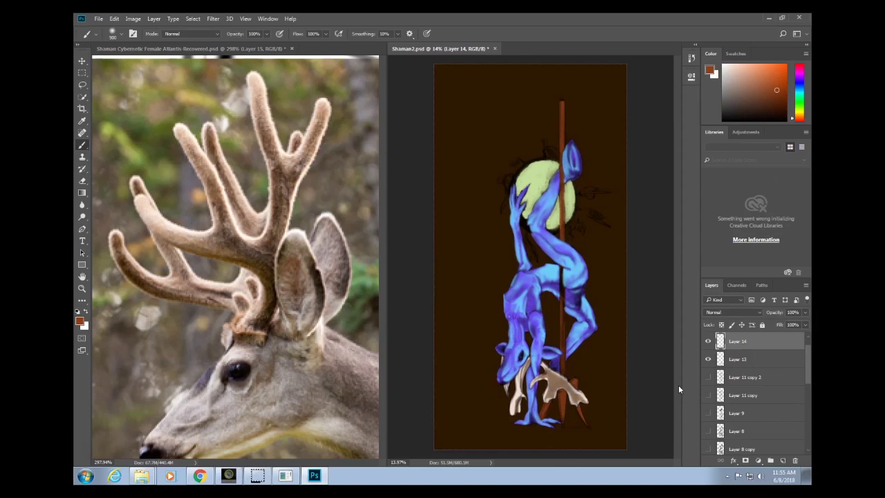
Find the round drum reference photo in the Shaman Cybernetic Female Atlantis document and bring it into close view.
{"action": "left_click", "coordinate": [308, 244]}
{"action": "left_click_drag", "start_coordinate": [302, 254], "coordinate": [268, 256]}
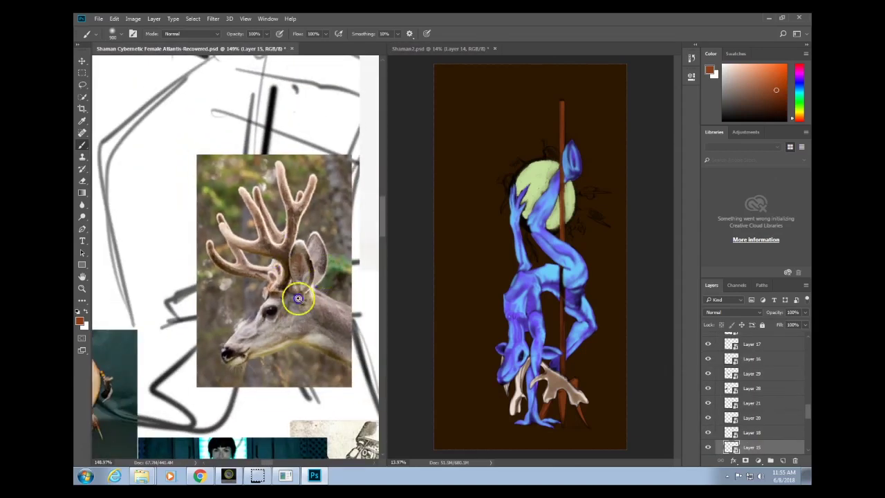
{"action": "scroll", "coordinate": [314, 288], "scroll_direction": "down", "scroll_amount": 5}
{"action": "scroll", "coordinate": [223, 332], "scroll_direction": "up", "scroll_amount": 6}
{"action": "scroll", "coordinate": [223, 332], "scroll_direction": "up", "scroll_amount": 1}
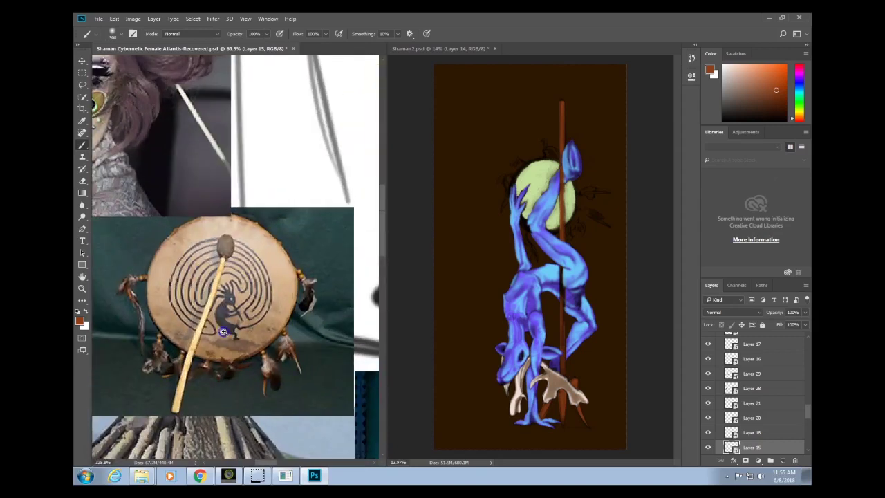
Return to the Shaman2 painting, check the painted pole against the figure, and save the document.
{"action": "left_click", "coordinate": [650, 86]}
{"action": "scroll", "coordinate": [584, 166], "scroll_direction": "up", "scroll_amount": 2}
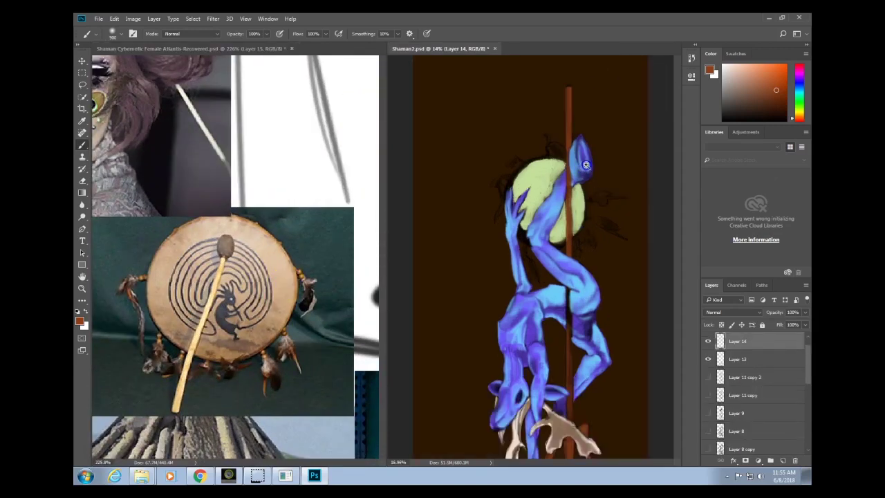
{"action": "scroll", "coordinate": [585, 166], "scroll_direction": "up", "scroll_amount": 3}
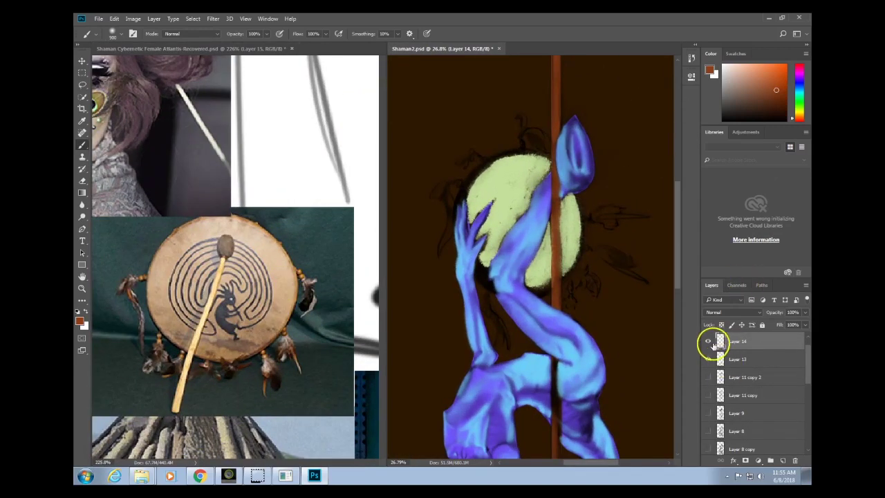
{"action": "scroll", "coordinate": [589, 366], "scroll_direction": "down", "scroll_amount": 4}
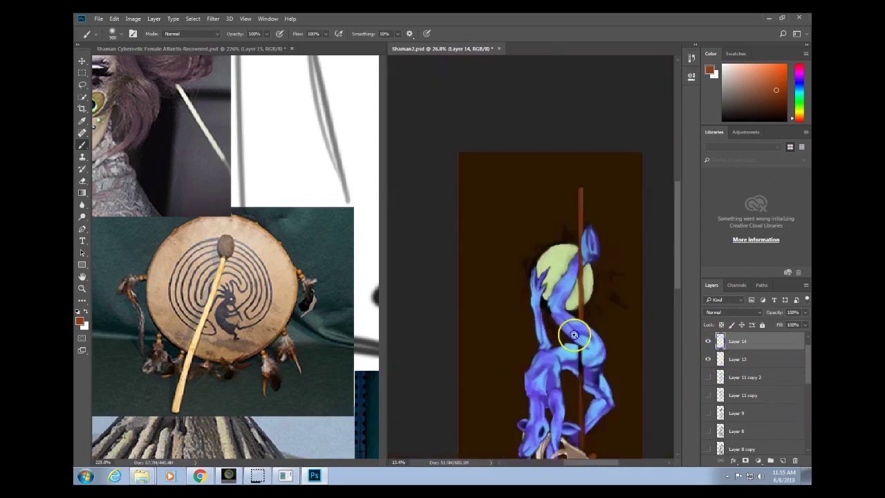
{"action": "scroll", "coordinate": [540, 265], "scroll_direction": "up", "scroll_amount": 2}
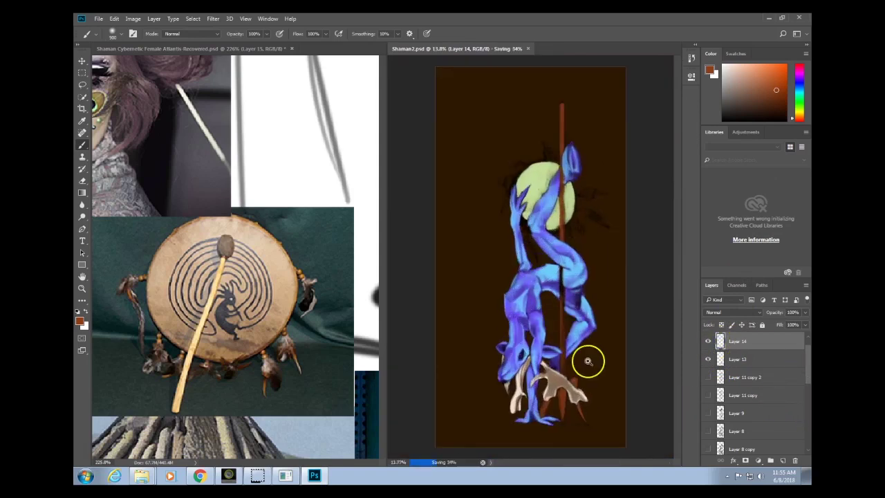
{"action": "scroll", "coordinate": [586, 362], "scroll_direction": "up", "scroll_amount": 2}
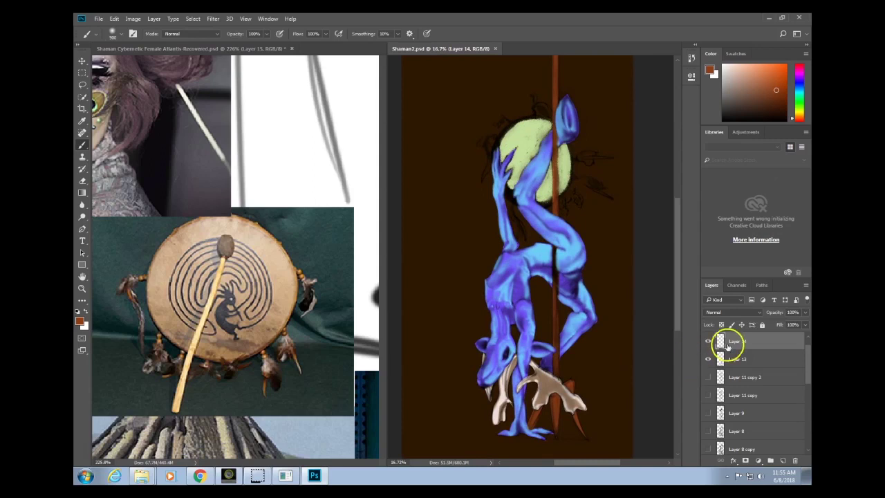
Compare Layer 11's flat purple silhouette shown on its own with the full layer stack.
{"action": "scroll", "coordinate": [728, 352], "scroll_direction": "up", "scroll_amount": 1}
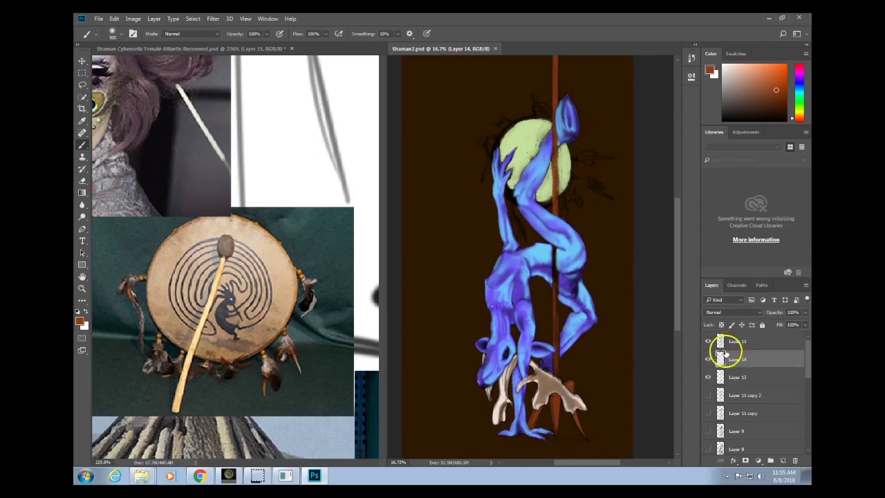
{"action": "left_click", "coordinate": [709, 377], "text": "alt"}
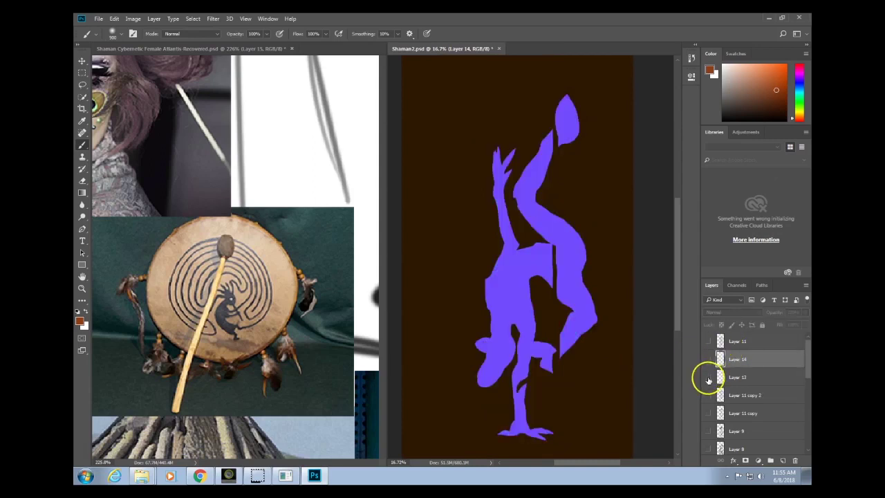
{"action": "left_click", "coordinate": [708, 342], "text": "alt"}
{"action": "scroll", "coordinate": [726, 362], "scroll_direction": "down", "scroll_amount": 5}
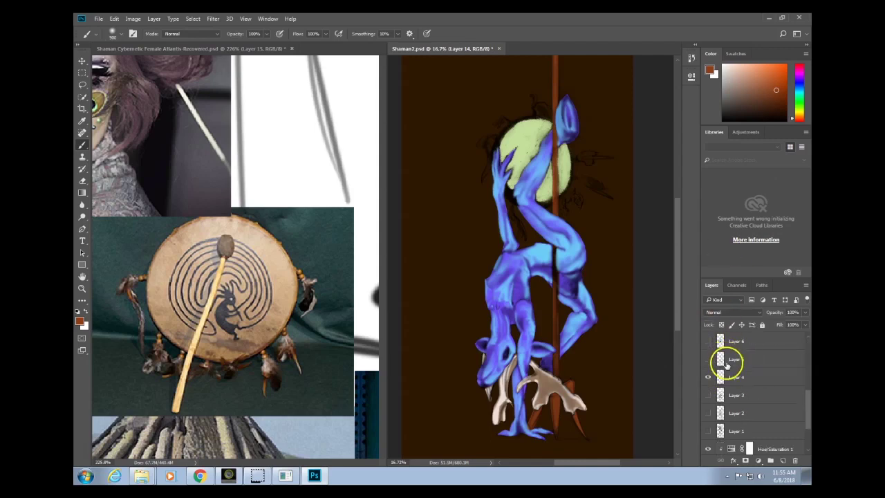
{"action": "scroll", "coordinate": [731, 408], "scroll_direction": "up", "scroll_amount": 5}
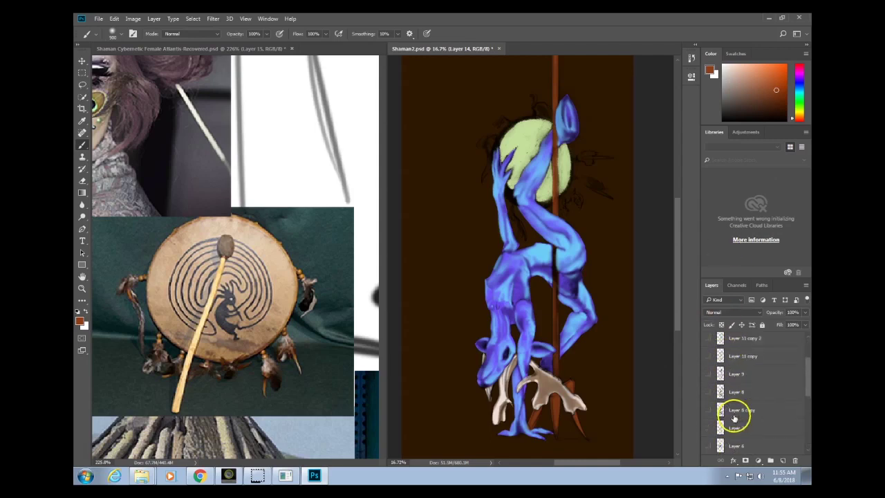
{"action": "left_click_drag", "start_coordinate": [709, 377], "coordinate": [710, 341]}
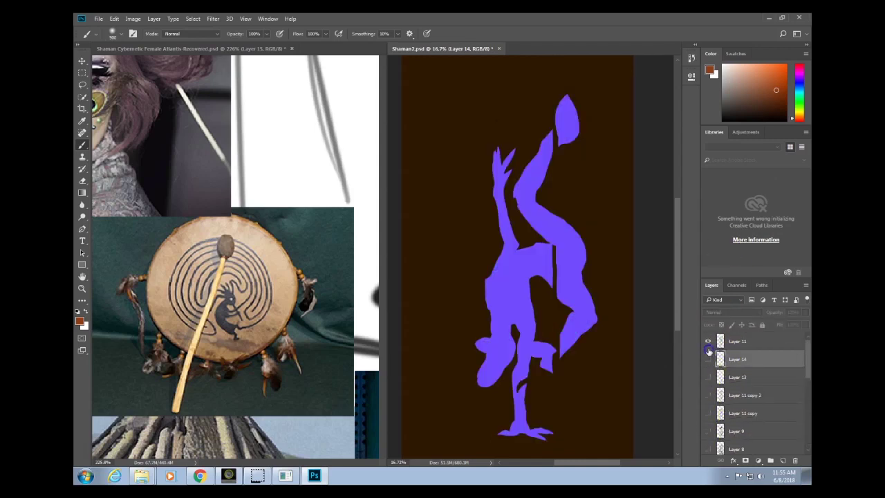
{"action": "left_click", "coordinate": [709, 343], "text": "alt"}
Hide the Background and Color Fill 1 layers, then check Layer 12's contribution and select that layer.
{"action": "scroll", "coordinate": [733, 408], "scroll_direction": "down", "scroll_amount": 5}
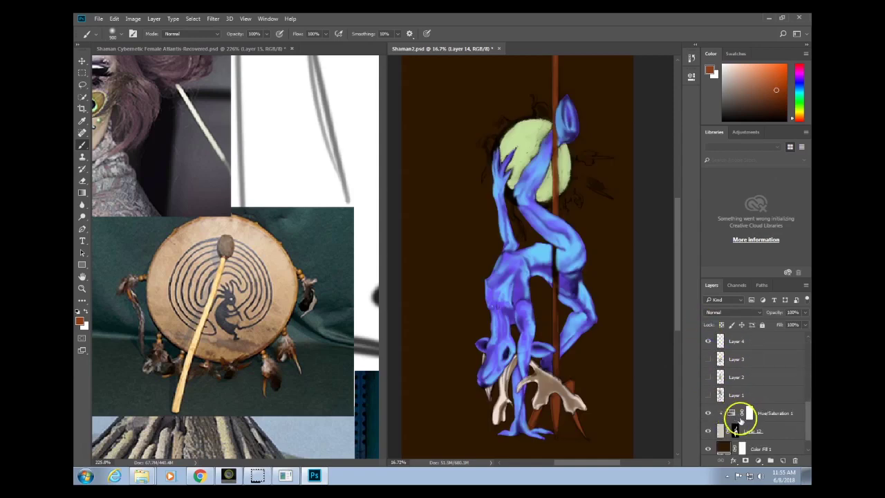
{"action": "scroll", "coordinate": [741, 418], "scroll_direction": "down", "scroll_amount": 1}
{"action": "left_click", "coordinate": [709, 412]}
{"action": "left_click", "coordinate": [710, 413]}
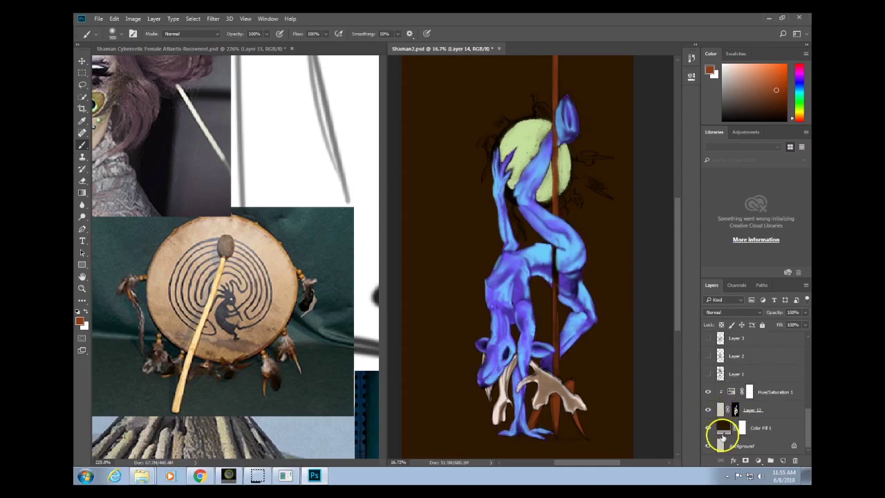
{"action": "left_click", "coordinate": [705, 448]}
{"action": "left_click", "coordinate": [706, 428]}
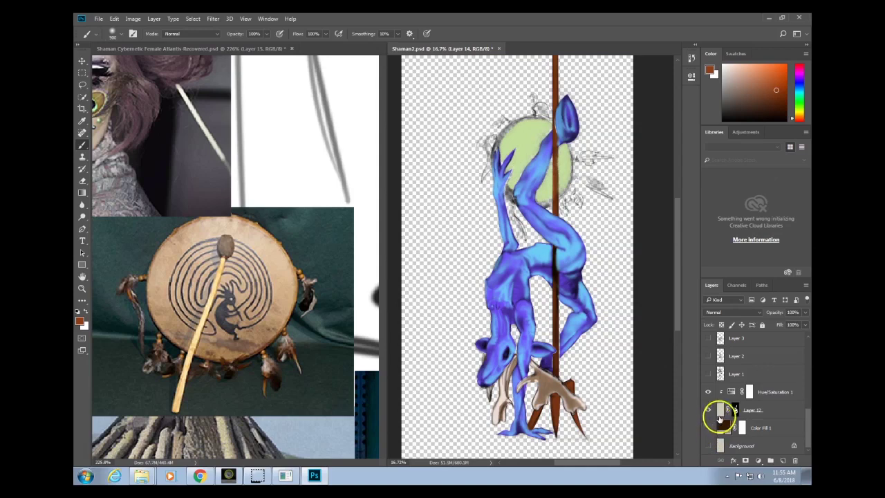
{"action": "left_click", "coordinate": [709, 410]}
{"action": "left_click", "coordinate": [707, 410]}
{"action": "left_click", "coordinate": [723, 410]}
Select the run of old layers from Layer 5 up to Layer 11 copy 2.
{"action": "scroll", "coordinate": [736, 414], "scroll_direction": "up", "scroll_amount": 5}
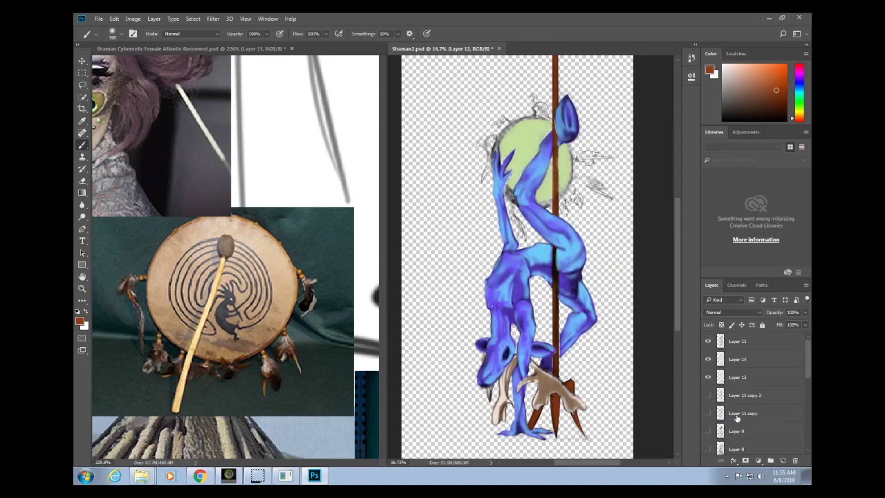
{"action": "scroll", "coordinate": [737, 413], "scroll_direction": "down", "scroll_amount": 3}
{"action": "left_click", "coordinate": [721, 429]}
{"action": "scroll", "coordinate": [725, 431], "scroll_direction": "up", "scroll_amount": 1}
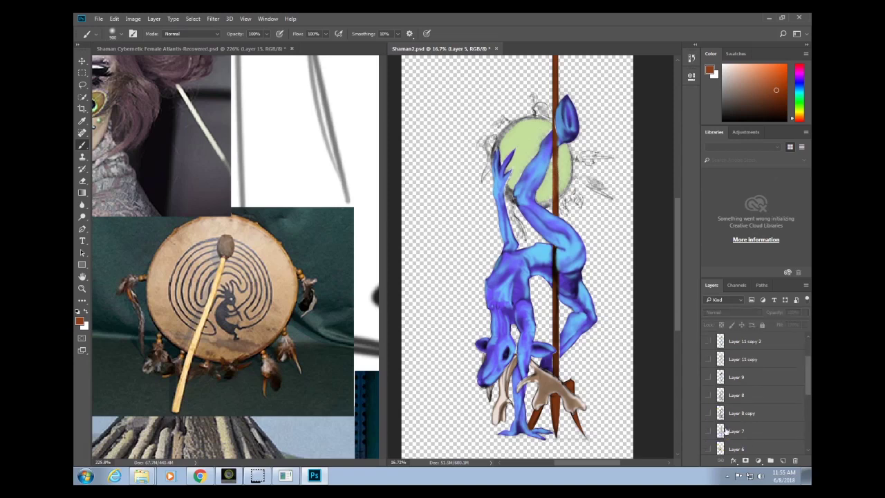
{"action": "left_click", "coordinate": [727, 375], "text": "shift"}
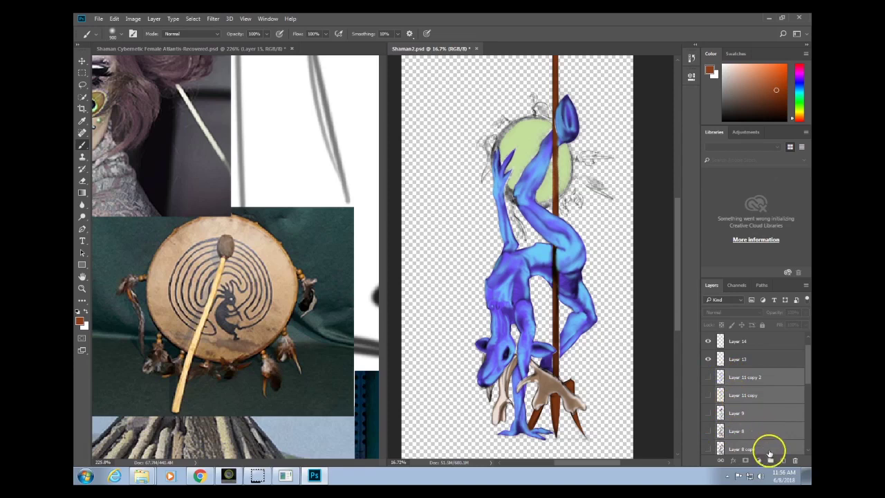
Group the selected old layers and name the group "old".
{"action": "key", "text": "ctrl+g"}
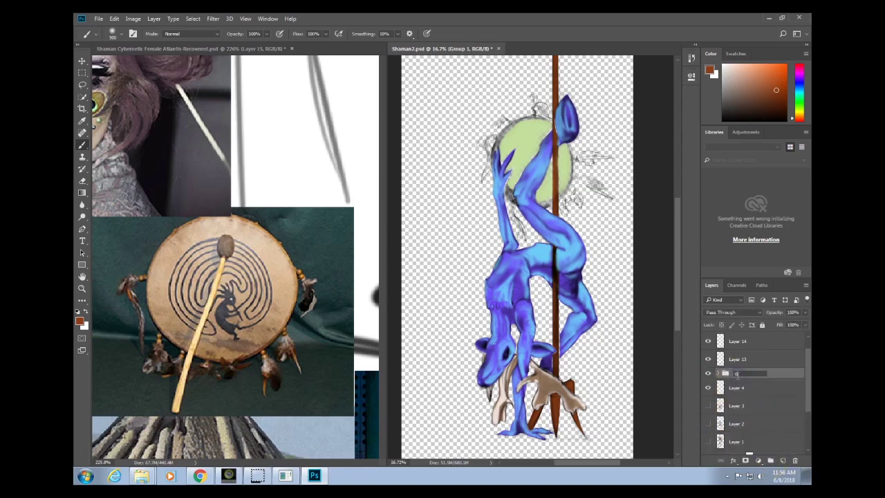
{"action": "left_click", "coordinate": [745, 383]}
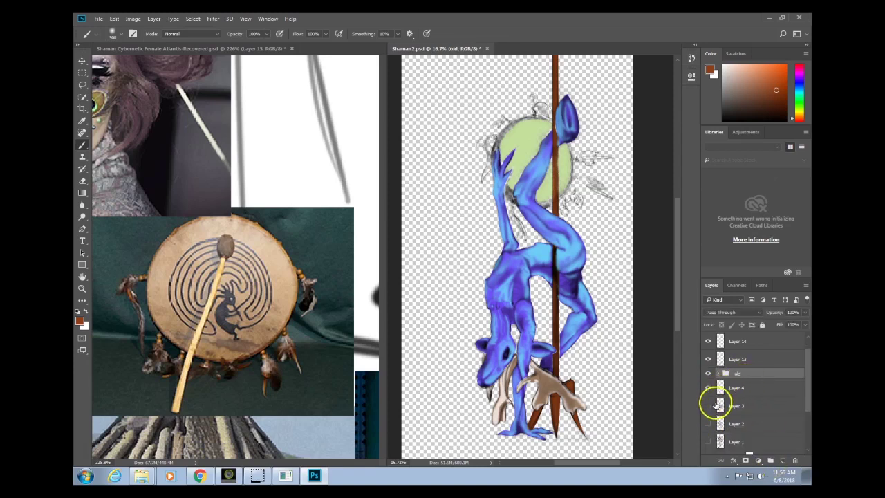
Move Layers 3, 2 and 1 into the old group and place the group directly above Color Fill 1.
{"action": "left_click", "coordinate": [723, 406]}
{"action": "left_click", "coordinate": [727, 441], "text": "shift"}
{"action": "left_click_drag", "start_coordinate": [725, 397], "coordinate": [733, 434]}
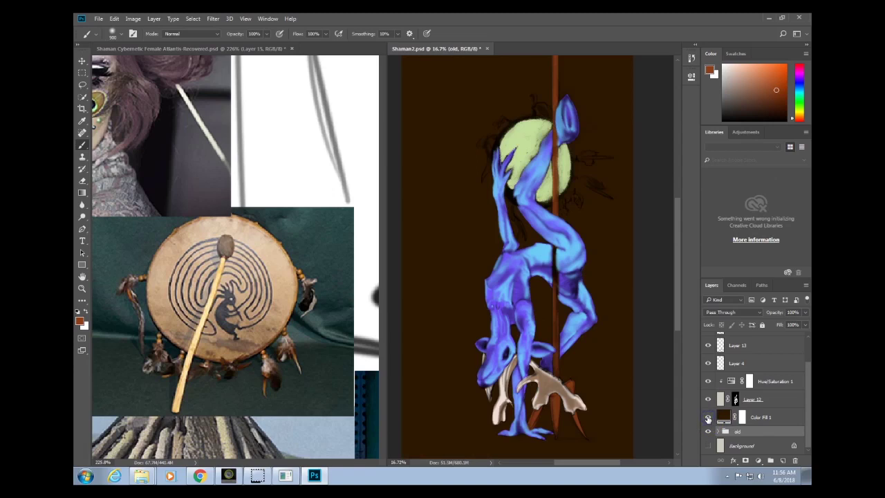
{"action": "left_click_drag", "start_coordinate": [728, 415], "coordinate": [708, 437]}
Merge Layer 12 and all the layers above it into one layer, then check it by toggling its visibility.
{"action": "left_click", "coordinate": [727, 399]}
{"action": "scroll", "coordinate": [729, 377], "scroll_direction": "up", "scroll_amount": 2}
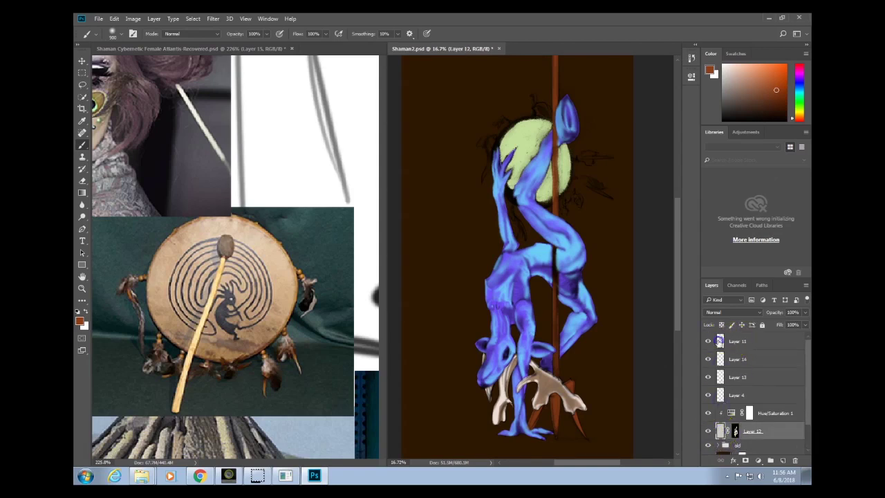
{"action": "right_click", "coordinate": [746, 342]}
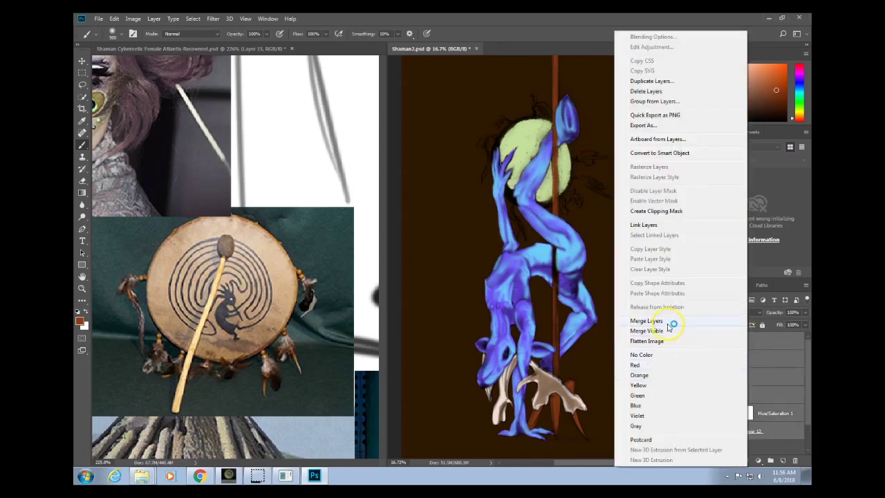
{"action": "left_click", "coordinate": [647, 321]}
{"action": "left_click", "coordinate": [707, 341]}
{"action": "left_click", "coordinate": [707, 341]}
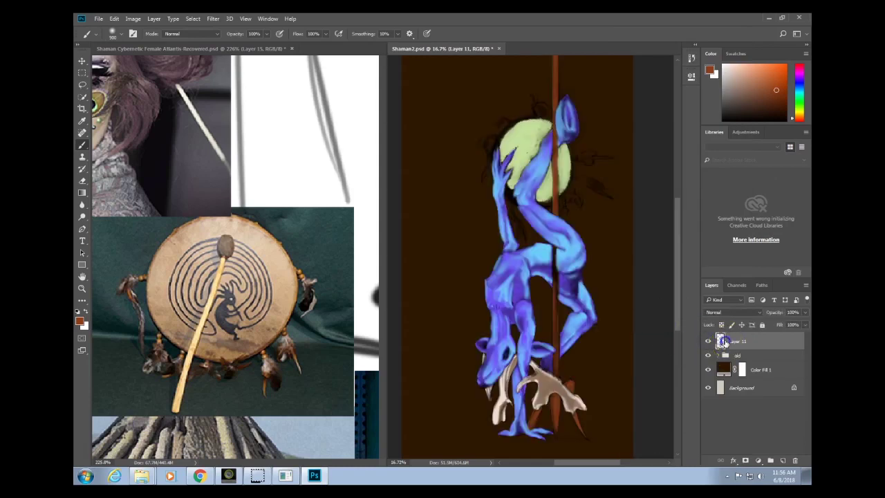
Reduce the brush size to 50 px for close work on the drum.
{"action": "left_click_drag", "start_coordinate": [556, 139], "coordinate": [583, 131]}
{"action": "left_click_drag", "start_coordinate": [600, 178], "coordinate": [612, 201]}
{"action": "key", "text": "bracketleft"}
{"action": "key", "text": "bracketleft"}
{"action": "key", "text": "bracketleft"}
{"action": "key", "text": "bracketleft"}
{"action": "key", "text": "bracketleft"}
{"action": "key", "text": "bracketleft"}
{"action": "key", "text": "bracketleft"}
{"action": "key", "text": "bracketleft"}
{"action": "key", "text": "bracketleft"}
{"action": "key", "text": "bracketleft"}
{"action": "key", "text": "bracketleft"}
{"action": "key", "text": "bracketleft"}
{"action": "key", "text": "bracketleft"}
{"action": "key", "text": "bracketleft"}
{"action": "key", "text": "bracketleft"}
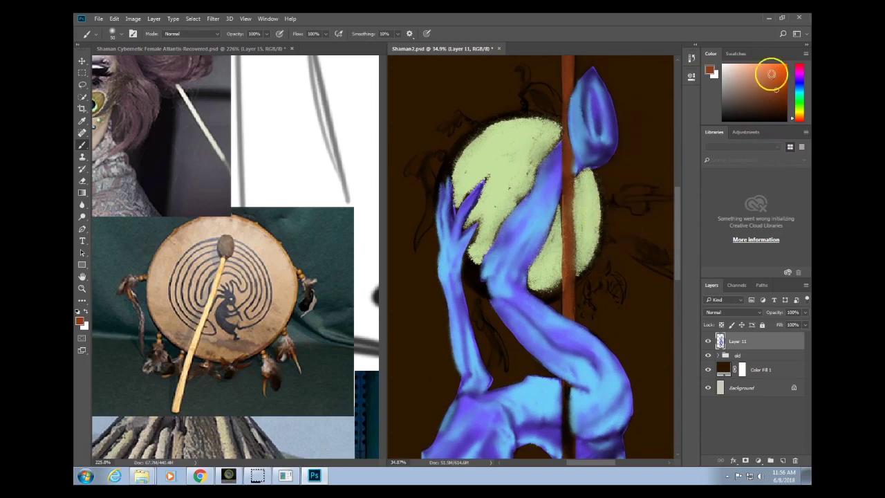
Pick a golden yellow foreground color and try a stroke beside the drum's edge.
{"action": "left_click", "coordinate": [801, 112]}
{"action": "left_click_drag", "start_coordinate": [802, 114], "coordinate": [803, 113]}
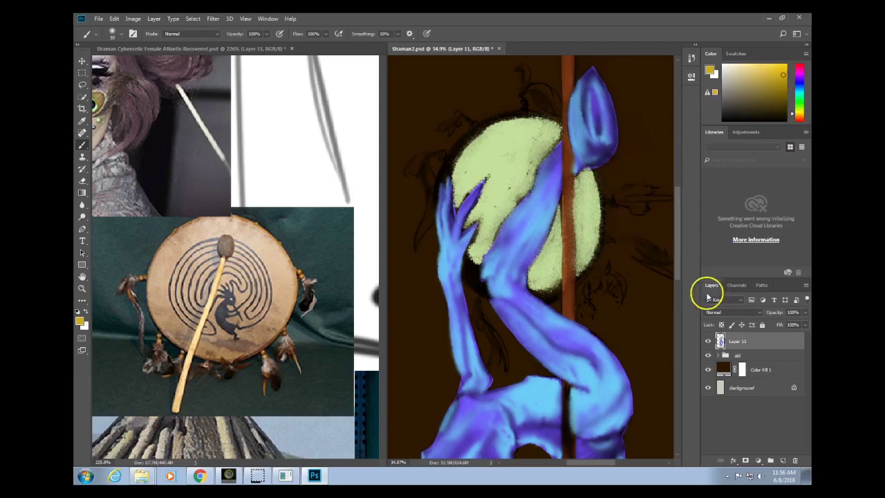
{"action": "left_click_drag", "start_coordinate": [630, 193], "coordinate": [599, 304]}
{"action": "key", "text": "ctrl+z"}
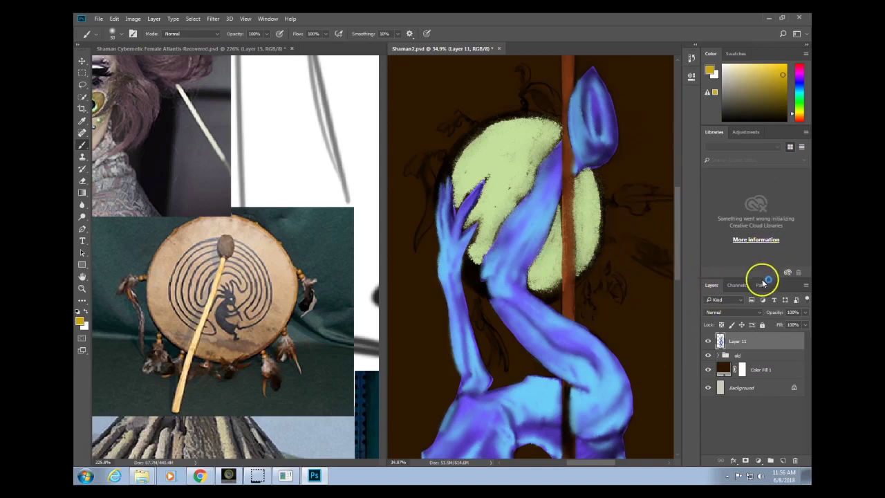
Open the brush presets, expand General Brushes, and load the letterers brush set from the Kyle folder.
{"action": "left_click", "coordinate": [132, 33]}
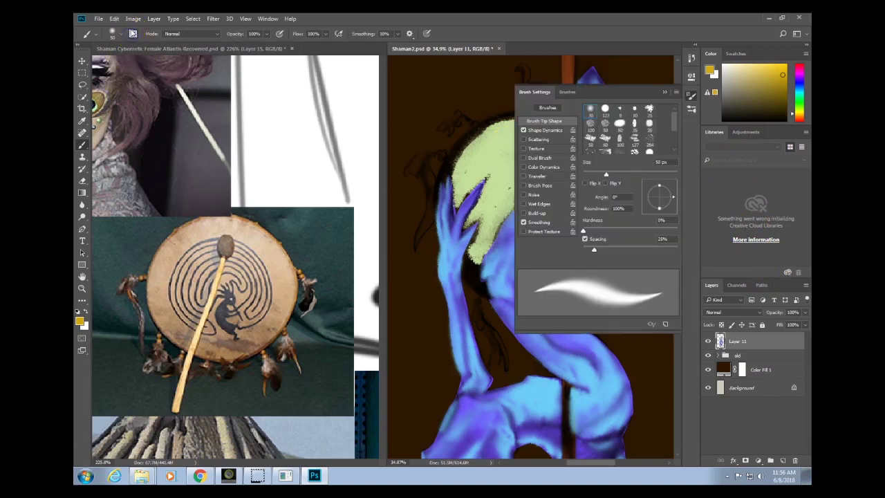
{"action": "left_click", "coordinate": [568, 92]}
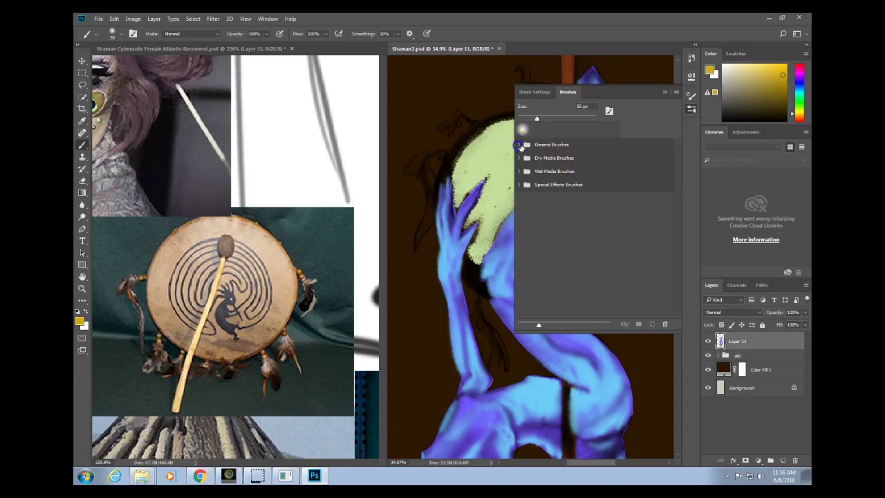
{"action": "left_click", "coordinate": [518, 147]}
{"action": "key", "text": "alt+Tab"}
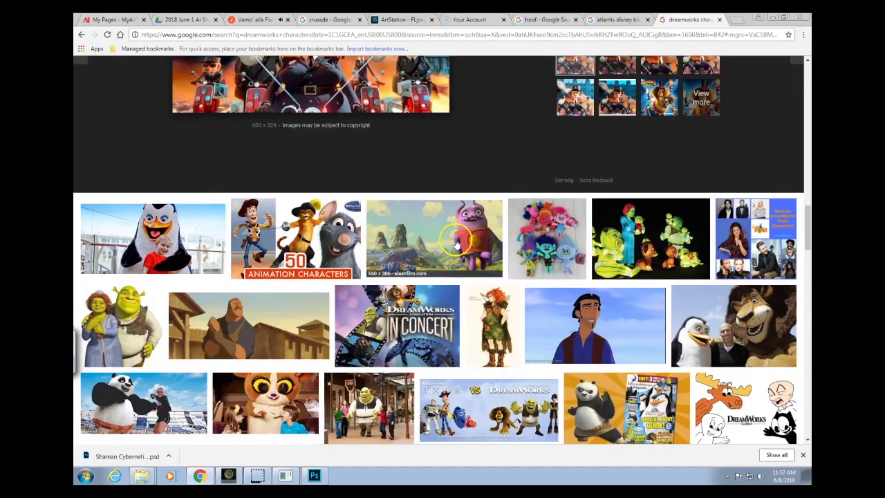
{"action": "key", "text": "alt+Tab"}
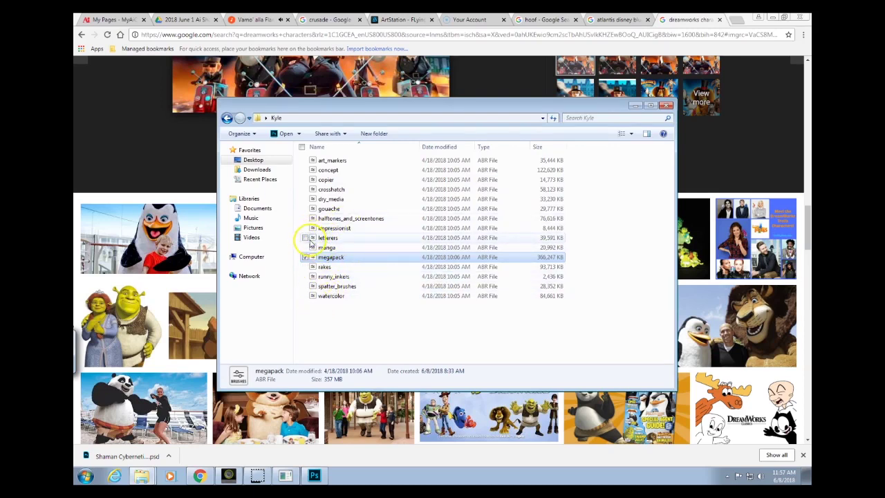
{"action": "double_click", "coordinate": [310, 239]}
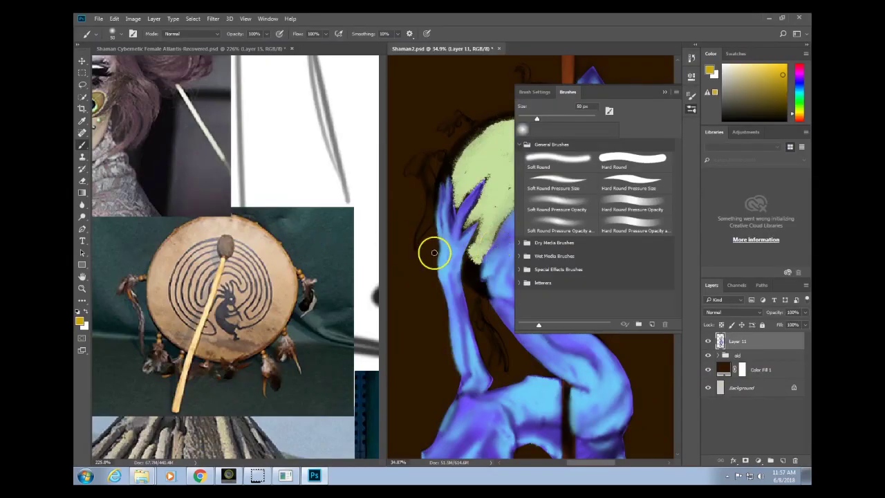
Load the manga, dry_media, crosshatch and impressionist brush sets from the Kyle folder.
{"action": "key", "text": "alt+Tab"}
{"action": "double_click", "coordinate": [325, 247]}
{"action": "key", "text": "alt+Tab"}
{"action": "double_click", "coordinate": [313, 200]}
{"action": "key", "text": "alt+Tab"}
{"action": "double_click", "coordinate": [314, 190]}
{"action": "key", "text": "alt+Tab"}
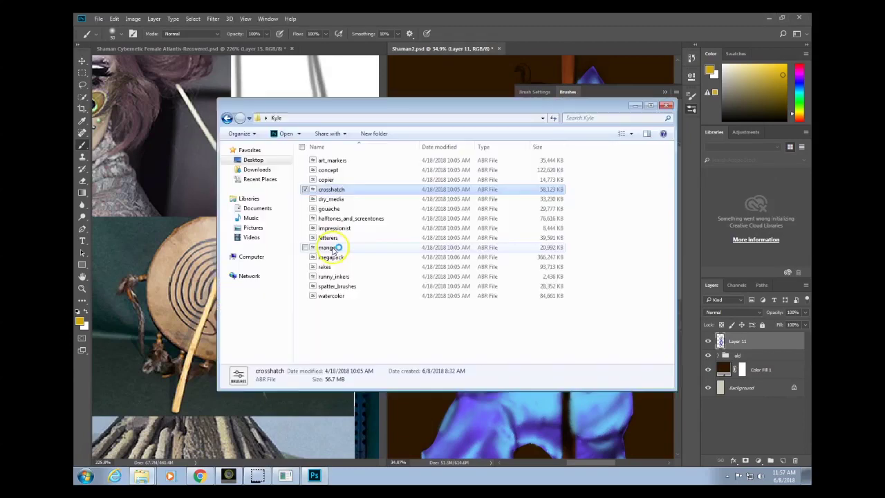
{"action": "double_click", "coordinate": [315, 228]}
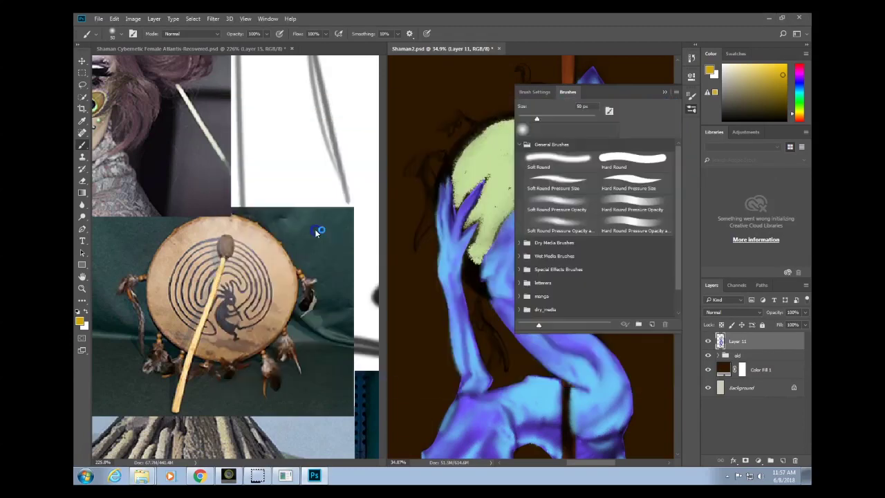
Choose the KYLE Ultimate Charcoal Pencil from Dry Media Brushes and test it with strokes on the dark background.
{"action": "left_click", "coordinate": [524, 242]}
{"action": "left_click", "coordinate": [563, 272]}
{"action": "left_click_drag", "start_coordinate": [423, 289], "coordinate": [428, 320]}
{"action": "left_click_drag", "start_coordinate": [420, 352], "coordinate": [434, 372]}
{"action": "key", "text": "ctrl+z"}
Paint the first golden yellow strokes along the drum's rim just above the figure's raised hand.
{"action": "key", "text": "Tab"}
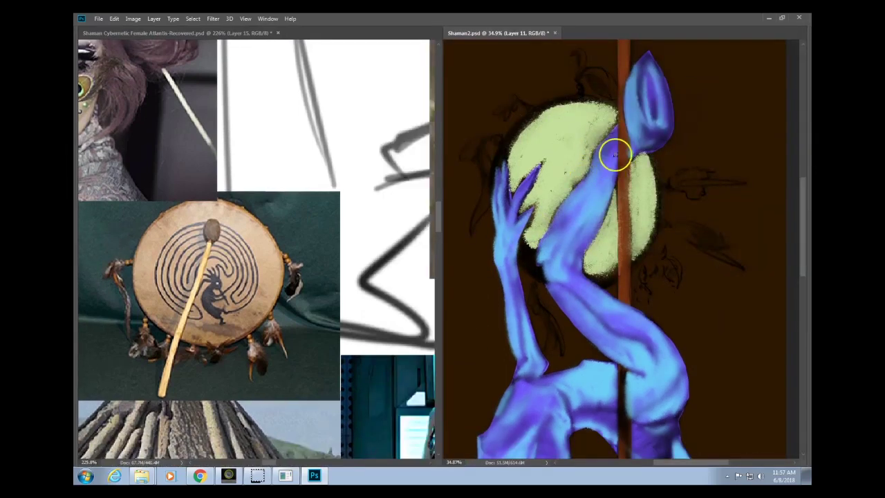
{"action": "left_click_drag", "start_coordinate": [586, 173], "coordinate": [567, 209]}
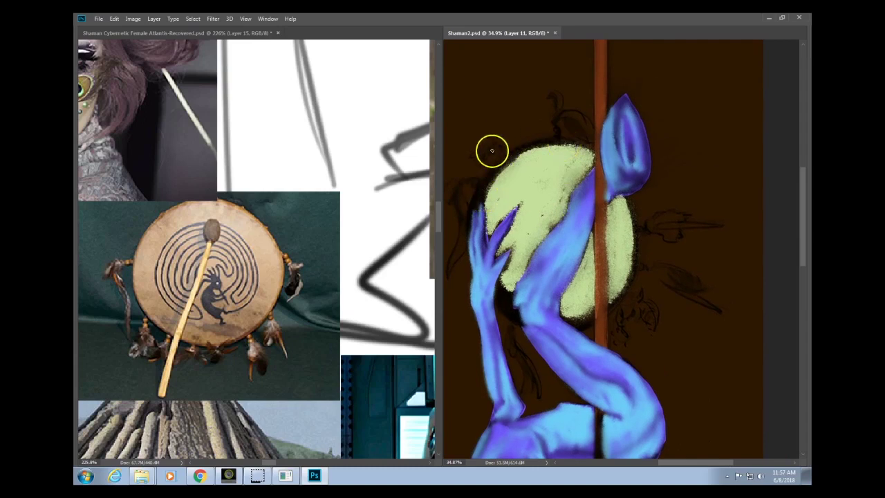
{"action": "left_click_drag", "start_coordinate": [482, 204], "coordinate": [501, 169]}
{"action": "left_click_drag", "start_coordinate": [482, 205], "coordinate": [488, 190]}
Check the brush's opacity and flow settings and extend the golden rim along the drum's upper edge toward the pole.
{"action": "key", "text": "Tab"}
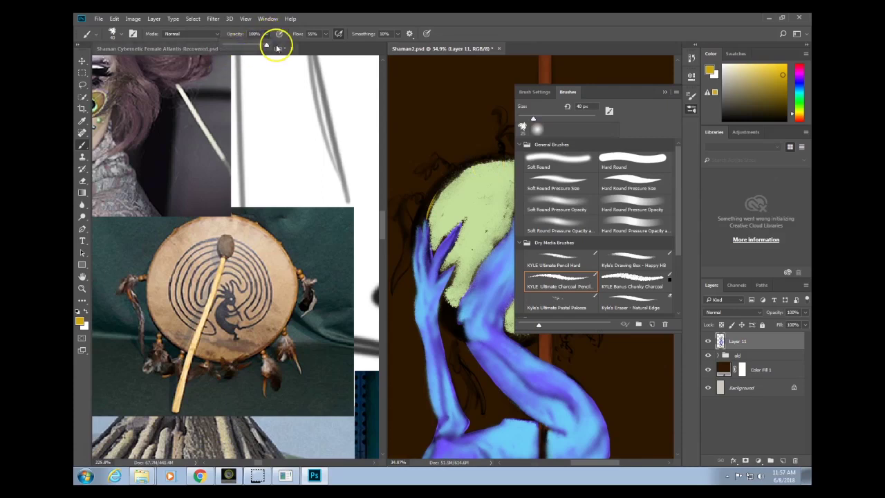
{"action": "key", "text": "Tab"}
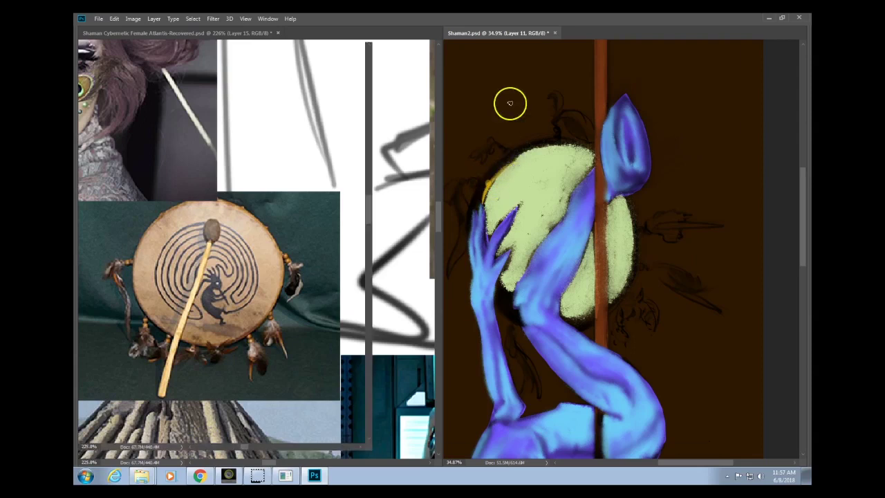
{"action": "key", "text": "Tab"}
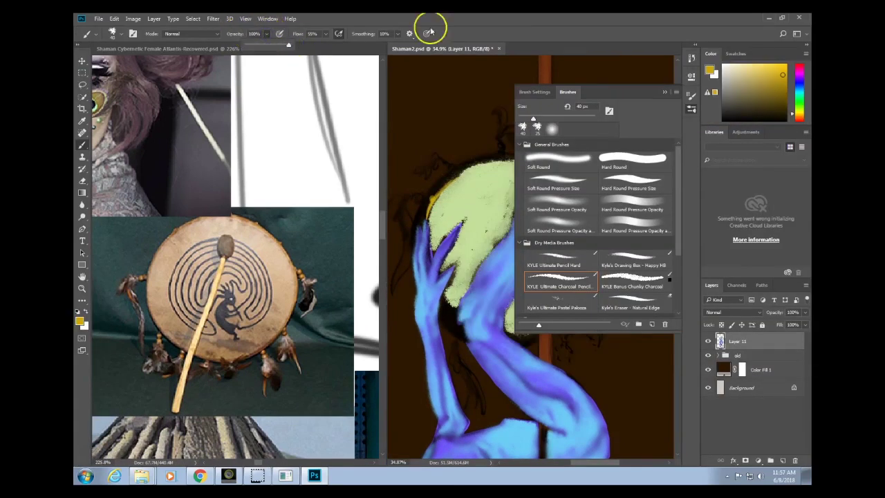
{"action": "key", "text": "Tab"}
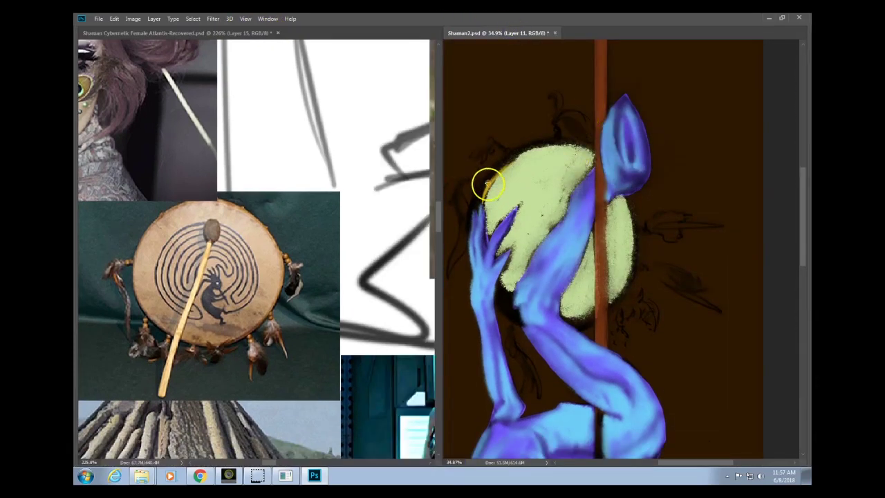
{"action": "mouse_move", "coordinate": [532, 149]}
{"action": "left_mouse_down"}
{"action": "mouse_move", "coordinate": [547, 143]}
{"action": "mouse_move", "coordinate": [585, 152]}
{"action": "left_mouse_up"}
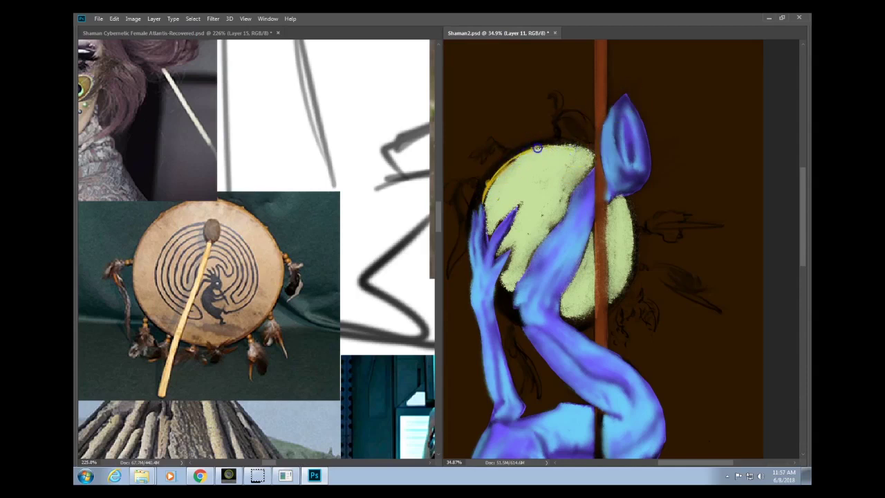